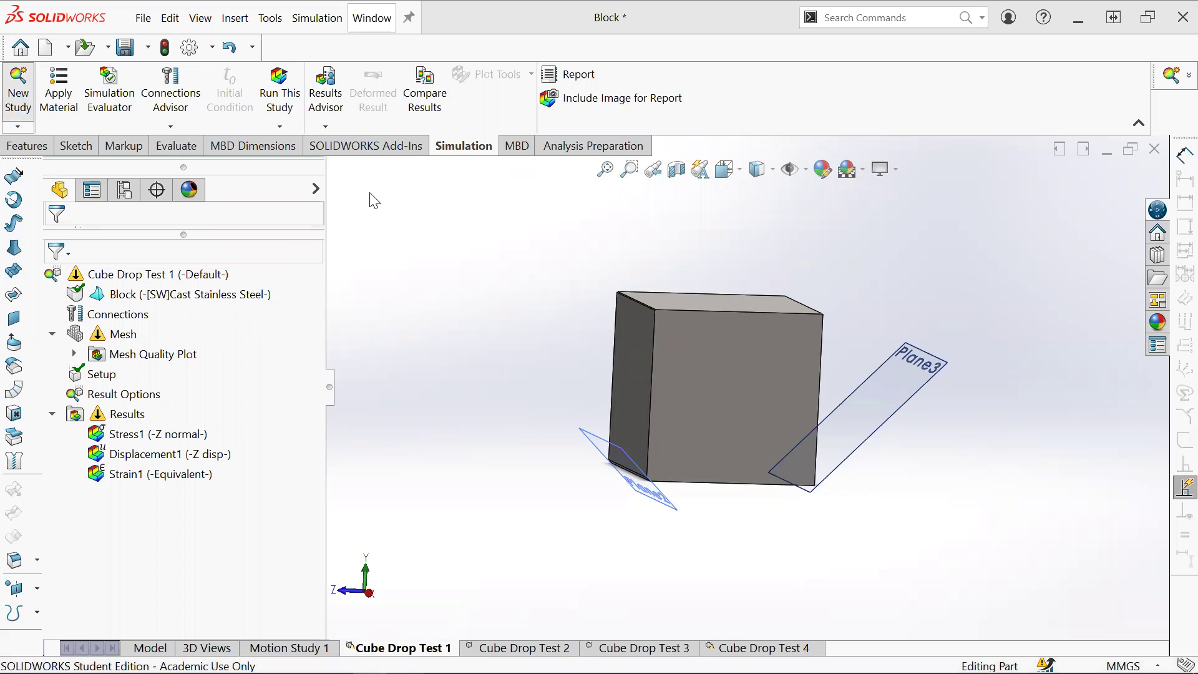
{"action": "scroll", "coordinate": [157, 465], "scroll_direction": "down", "scroll_amount": 3}
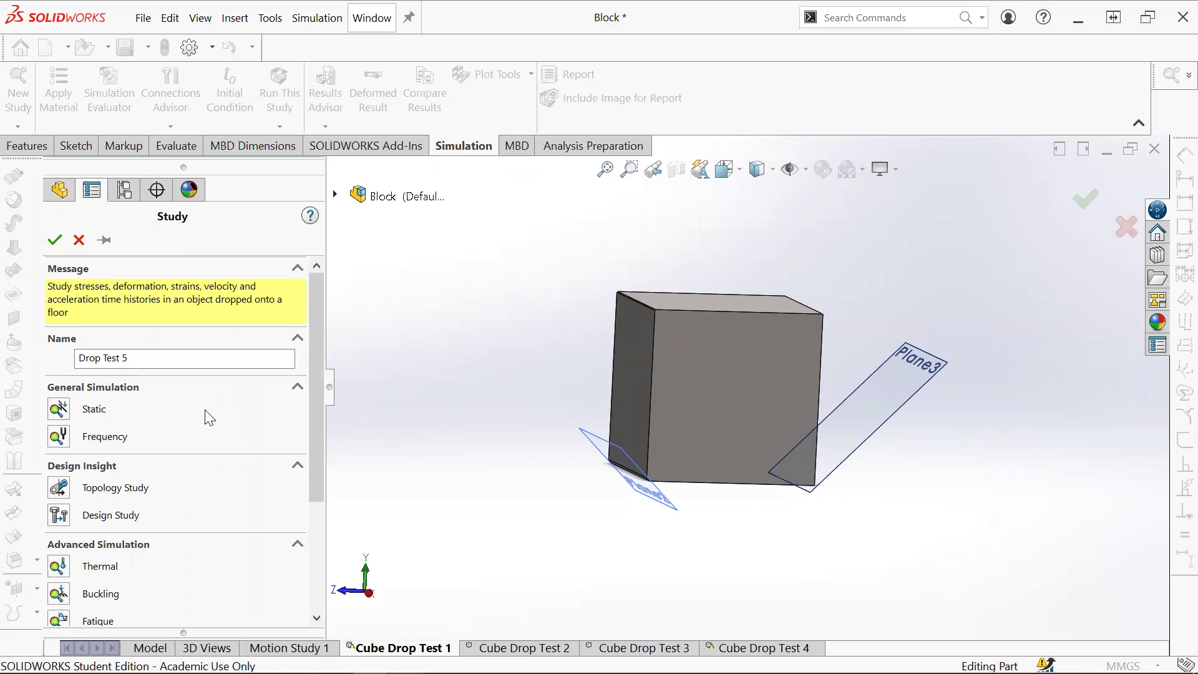
{"action": "left_click", "coordinate": [78, 240]}
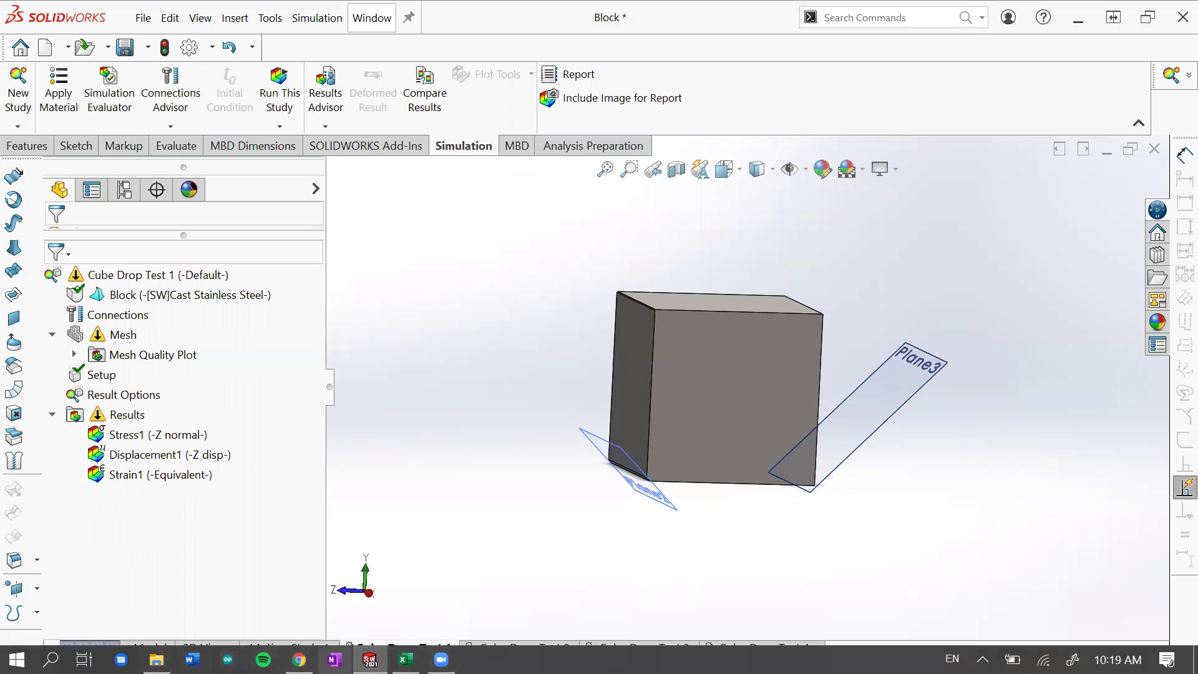
Step: Switch to the Drop Test Sim Demp document in Google Docs and review the to-do item on dropping on side vs edge
{"action": "left_click", "coordinate": [299, 660]}
{"action": "scroll", "coordinate": [718, 340], "scroll_direction": "down", "scroll_amount": 3}
{"action": "left_click", "coordinate": [594, 327]}
{"action": "scroll", "coordinate": [499, 324], "scroll_direction": "up", "scroll_amount": 3}
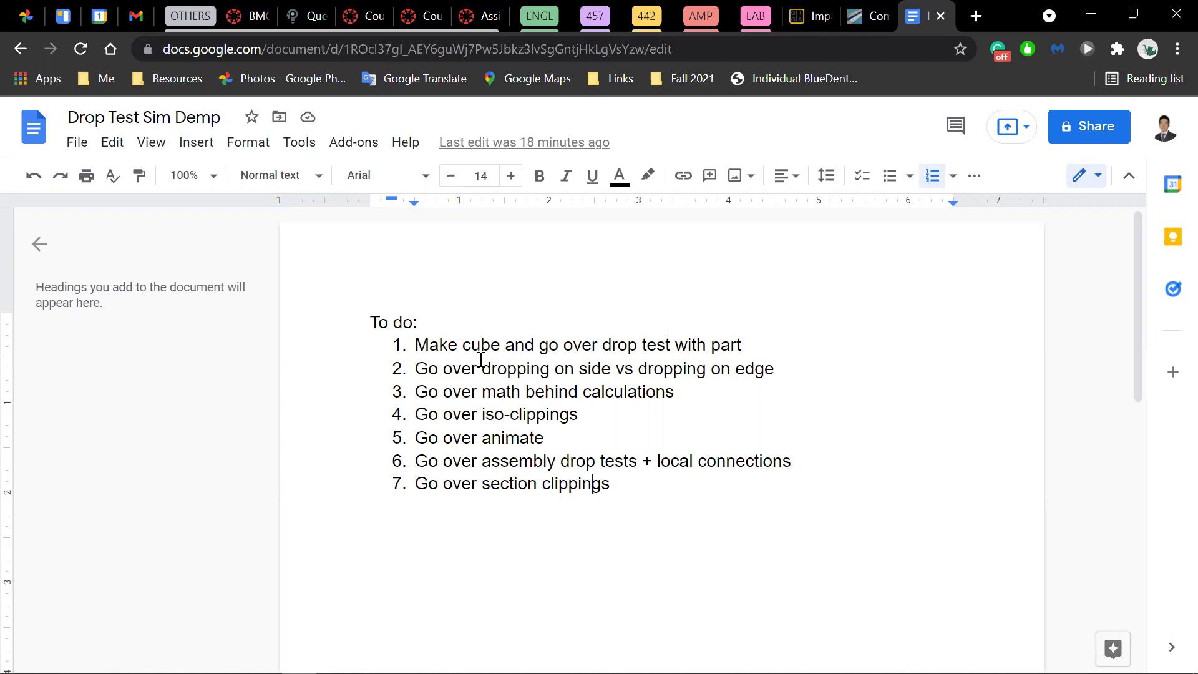
{"action": "left_click_drag", "start_coordinate": [462, 370], "coordinate": [624, 368]}
{"action": "left_click", "coordinate": [638, 368]}
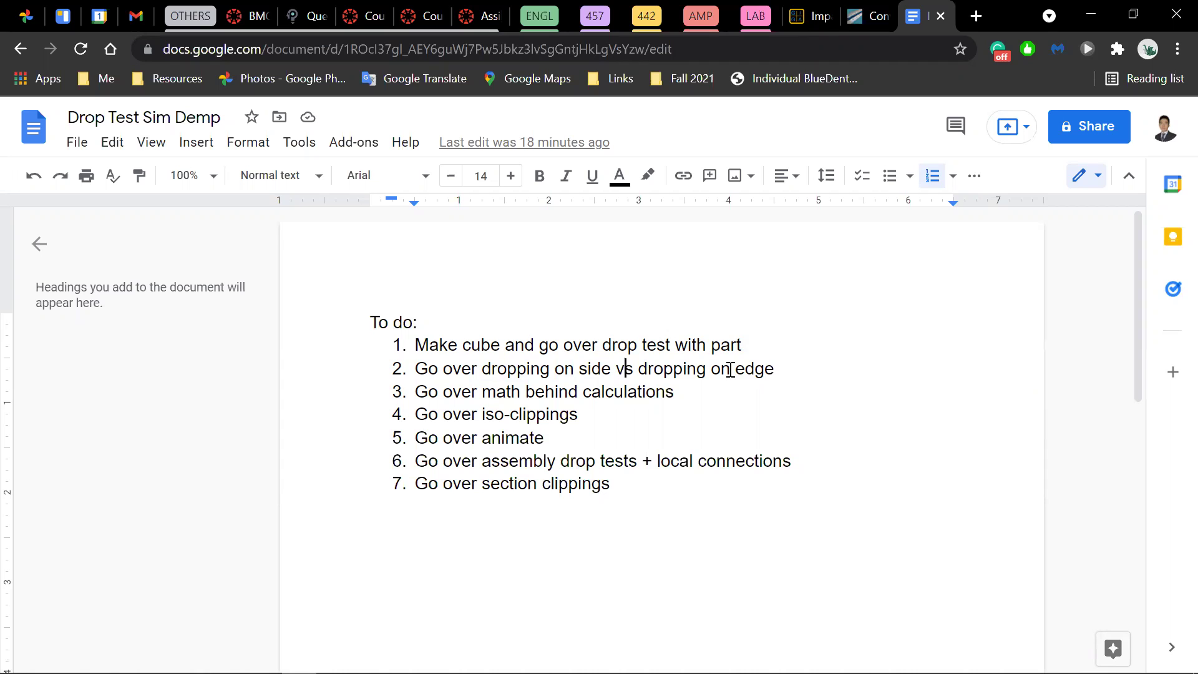
{"action": "left_click", "coordinate": [765, 368], "text": "shift"}
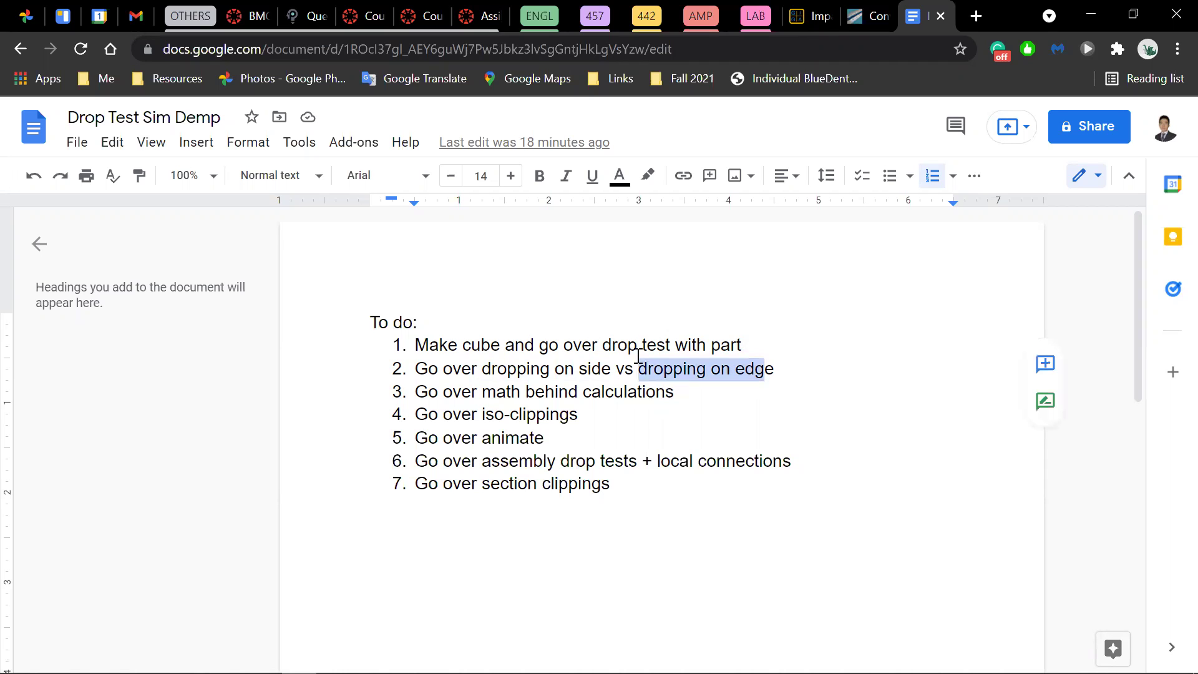
{"action": "left_click", "coordinate": [594, 368]}
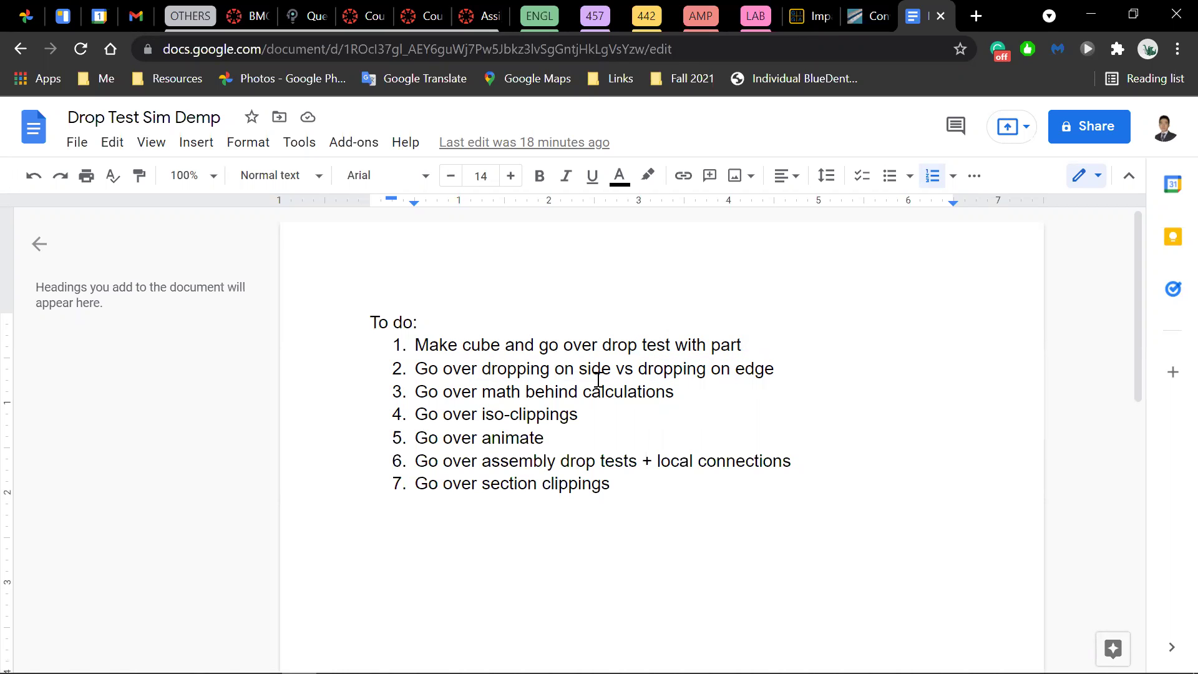
{"action": "left_click", "coordinate": [792, 367]}
{"action": "left_click", "coordinate": [601, 369], "text": "shift"}
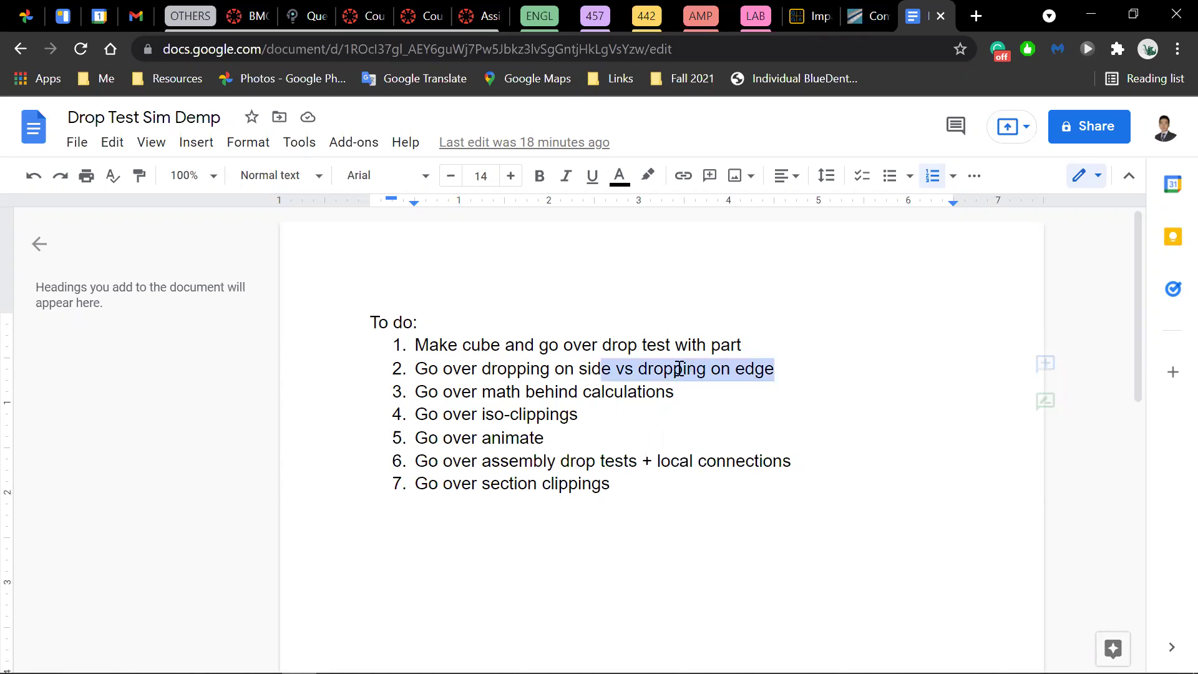
{"action": "left_click", "coordinate": [646, 370], "text": "shift"}
{"action": "left_click", "coordinate": [648, 370], "text": "shift"}
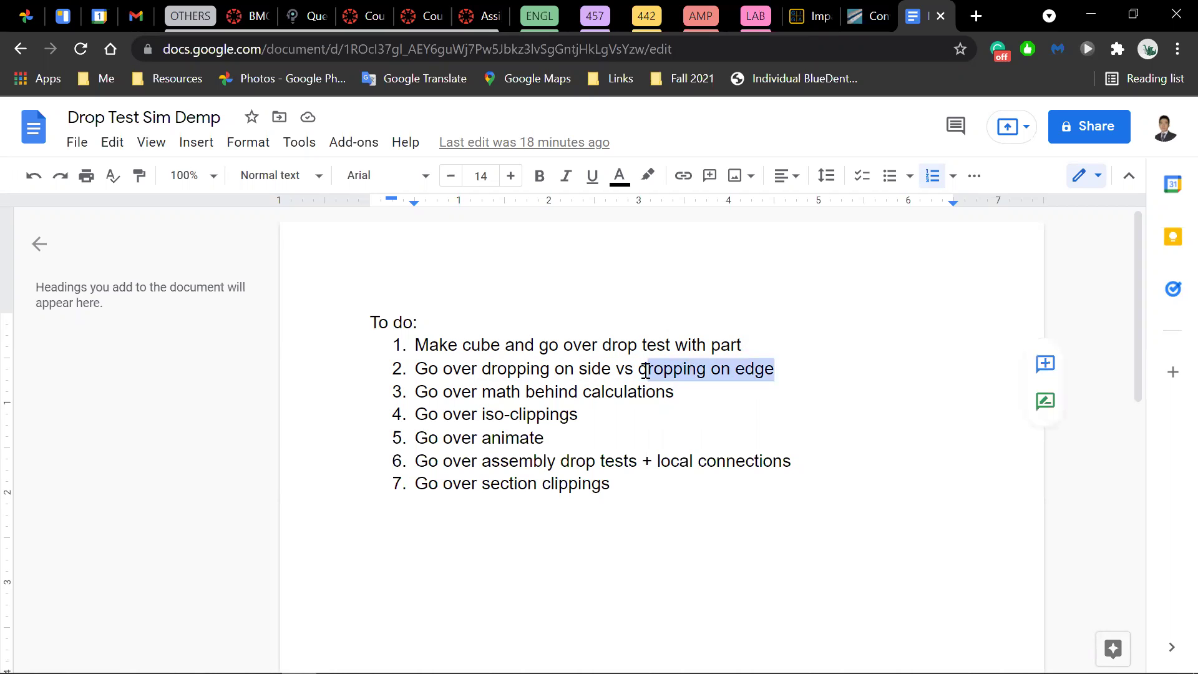
{"action": "left_click", "coordinate": [689, 377]}
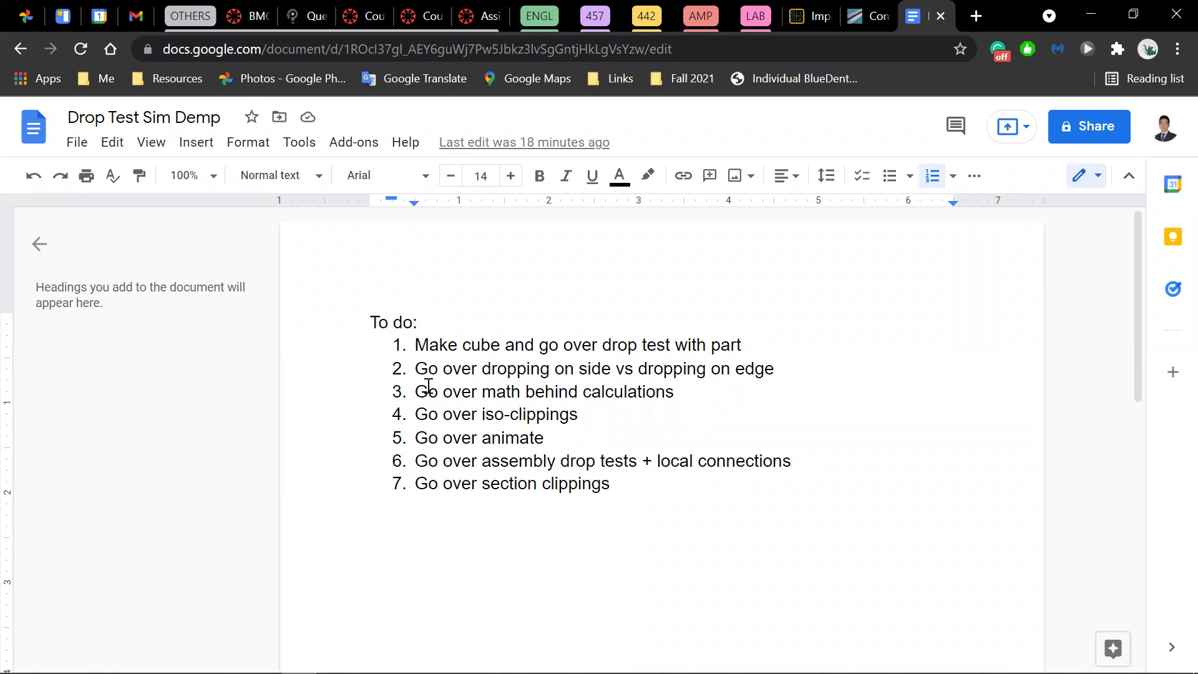
Step: Review the to-do items on calculation math, iso-clippings, assembly drop tests with local connections, and section clippings
{"action": "triple_click", "coordinate": [718, 397]}
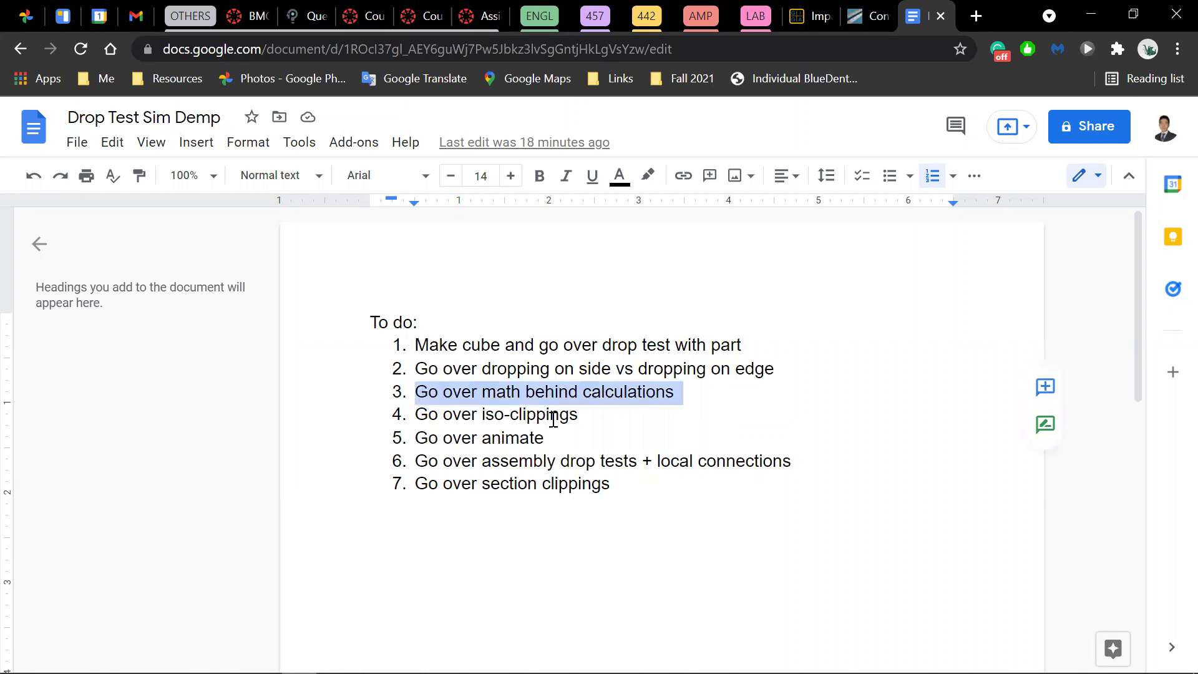
{"action": "left_click", "coordinate": [640, 402]}
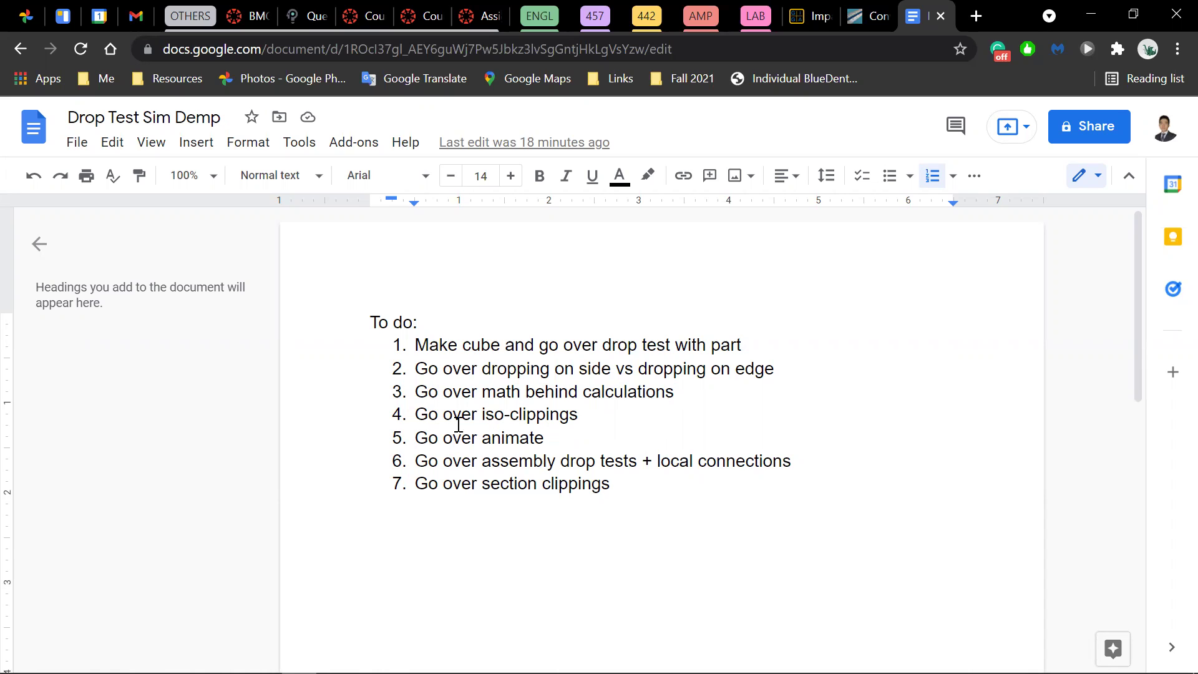
{"action": "left_click_drag", "start_coordinate": [404, 413], "coordinate": [580, 415]}
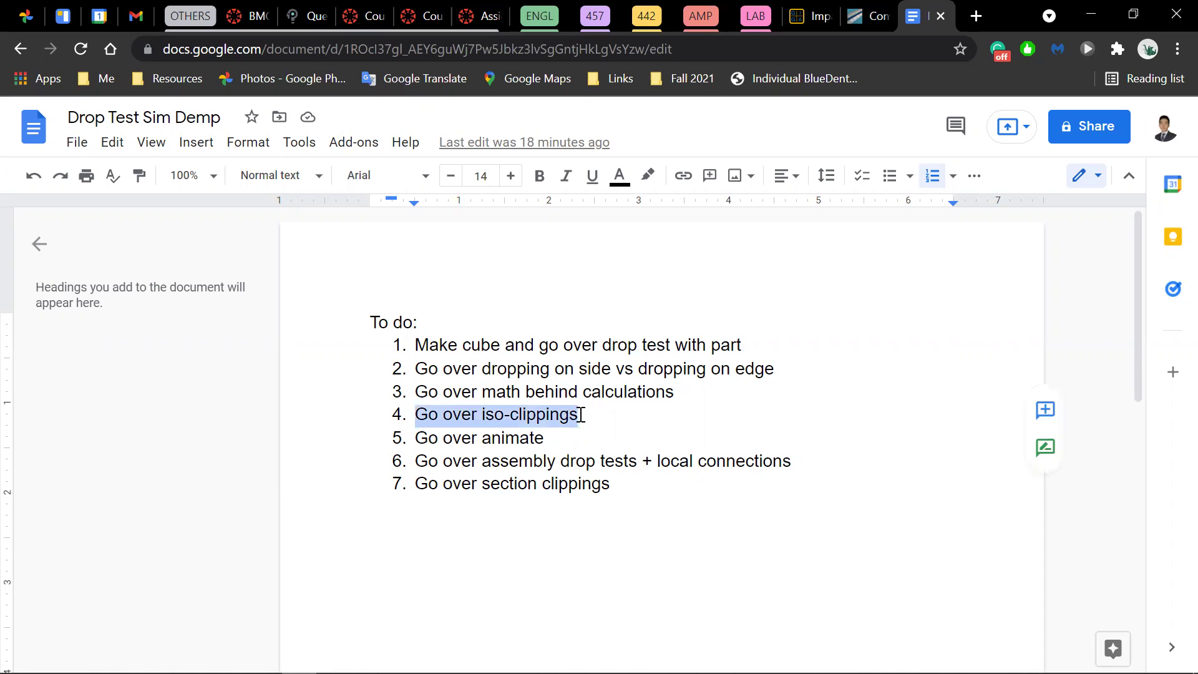
{"action": "left_click", "coordinate": [580, 415]}
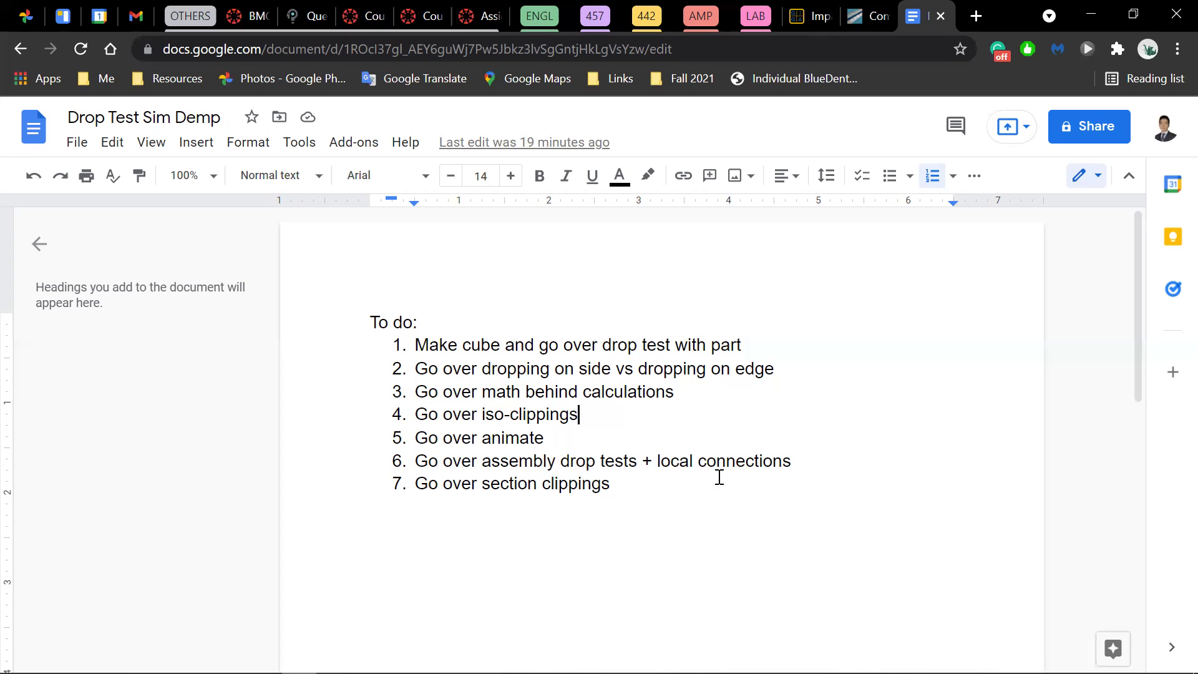
{"action": "left_click", "coordinate": [802, 461]}
{"action": "left_click", "coordinate": [635, 477], "text": "shift"}
{"action": "left_click", "coordinate": [657, 463], "text": "shift"}
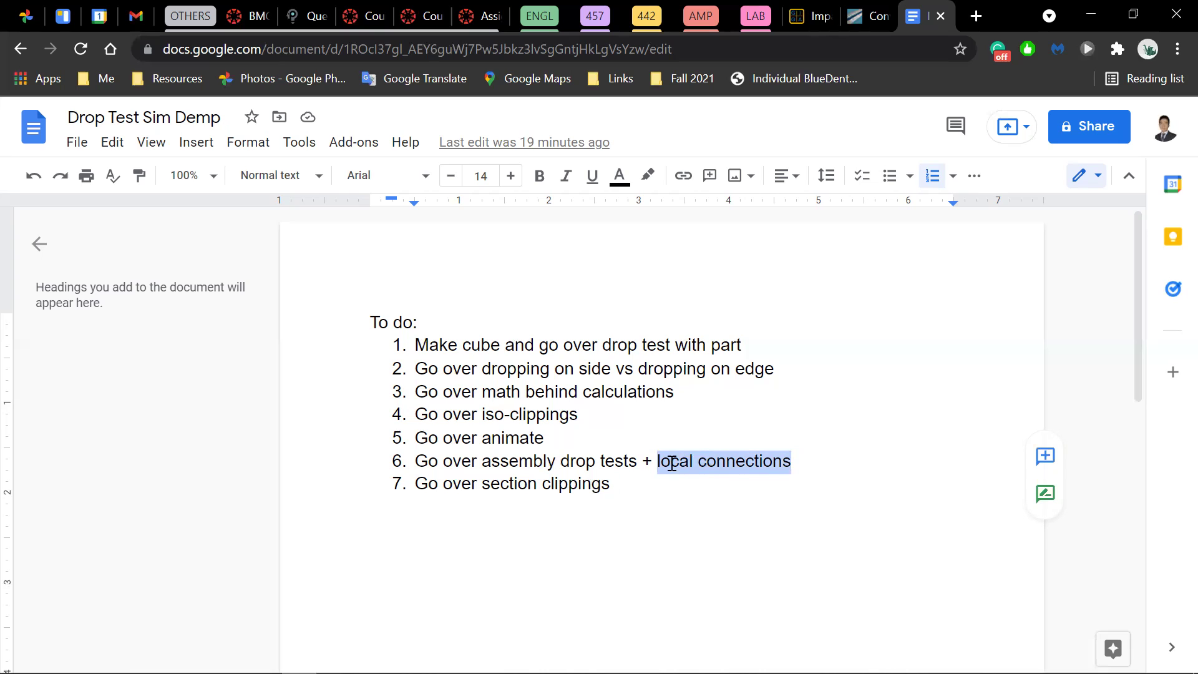
{"action": "left_click", "coordinate": [653, 463]}
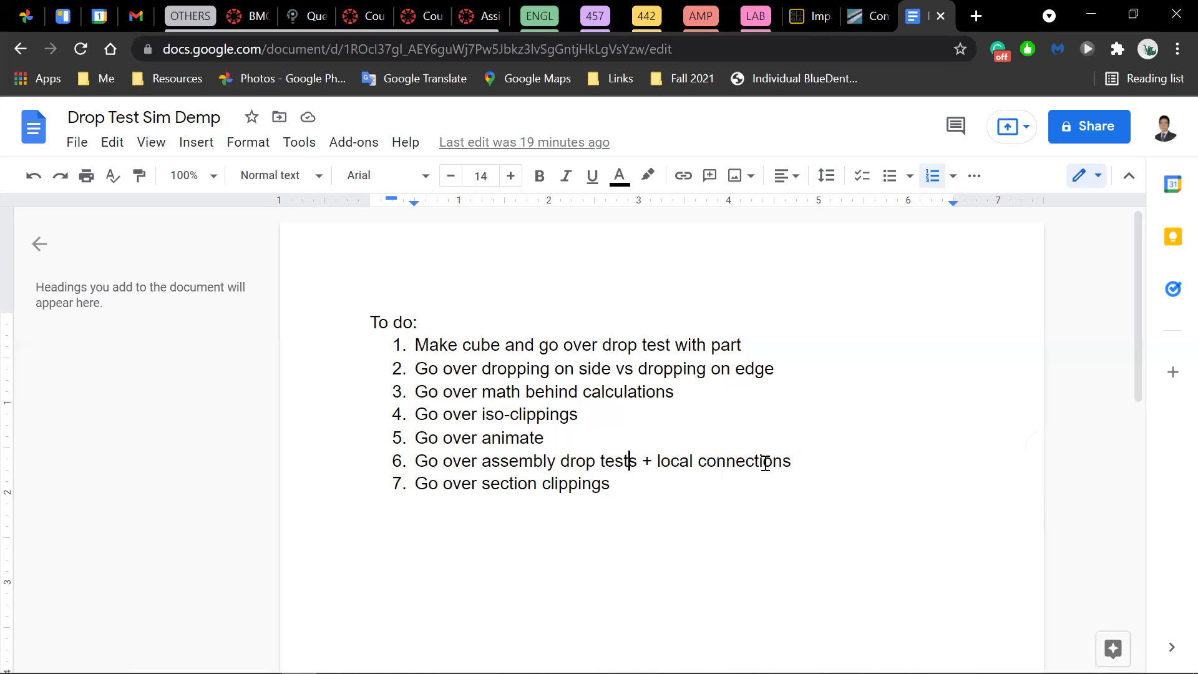
{"action": "left_click", "coordinate": [808, 463], "text": "shift"}
{"action": "left_click", "coordinate": [827, 469]}
{"action": "triple_click", "coordinate": [416, 490]}
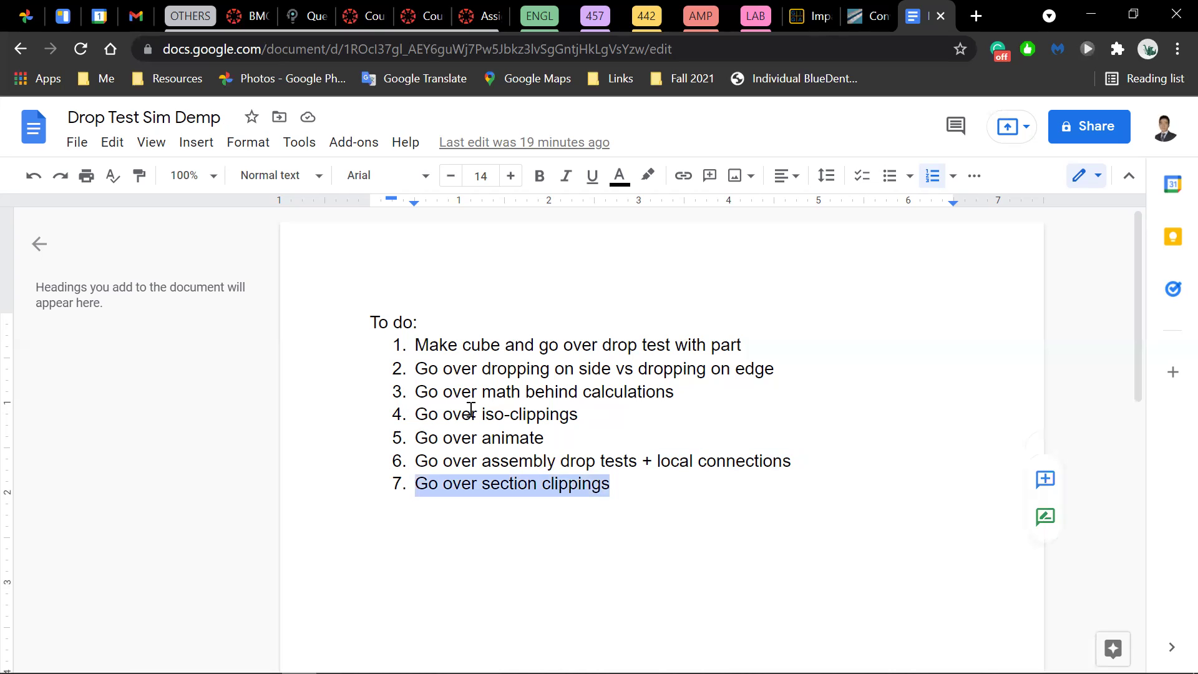
{"action": "key", "text": "Left"}
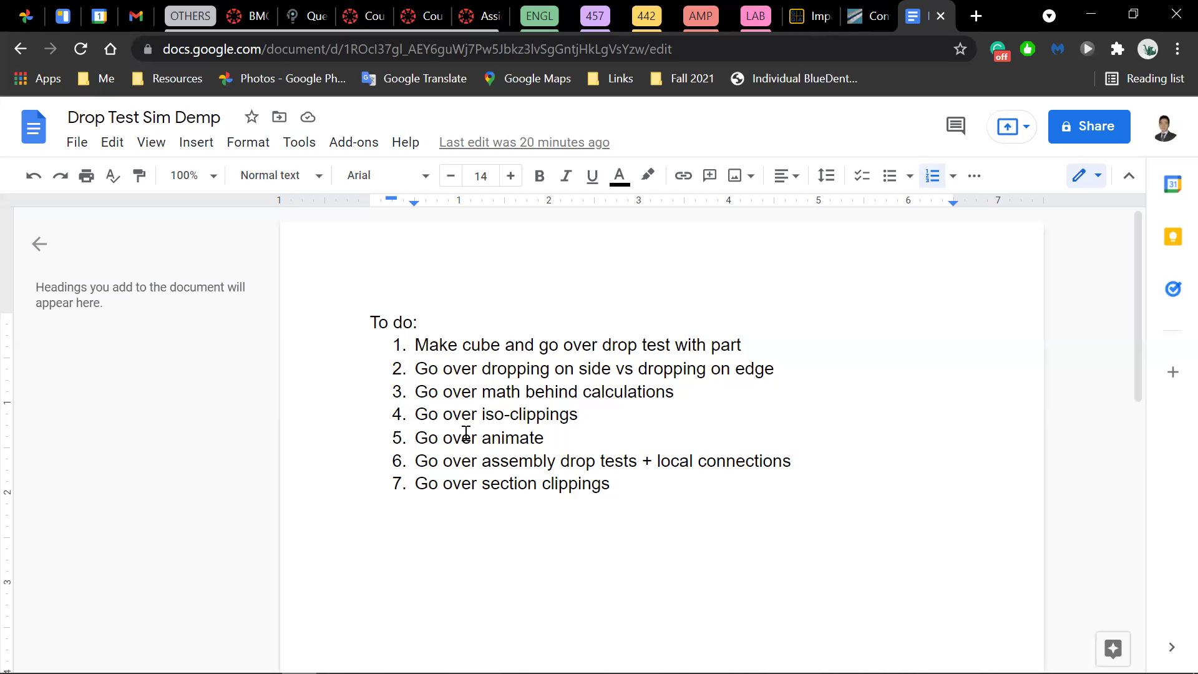
{"action": "left_click", "coordinate": [348, 470]}
{"action": "left_click", "coordinate": [699, 490]}
Step: Return to SOLIDWORKS, create a new part and start a sketch on the Top Plane
{"action": "left_click", "coordinate": [1050, 15]}
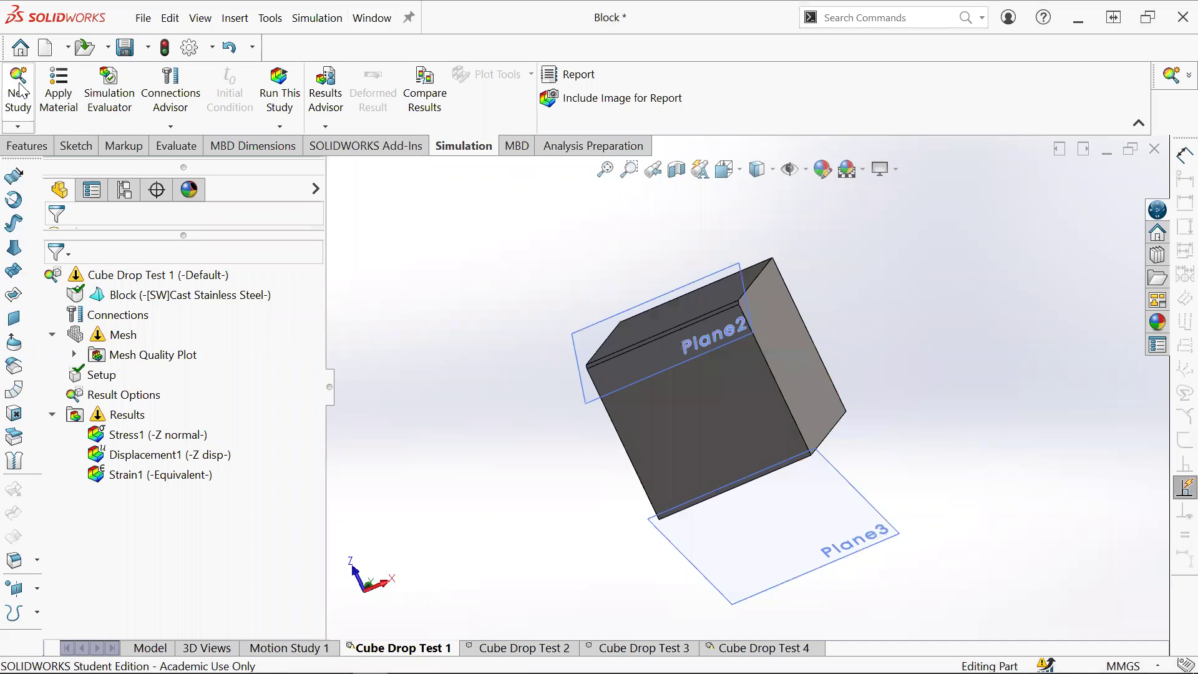
{"action": "key", "text": "ctrl+n"}
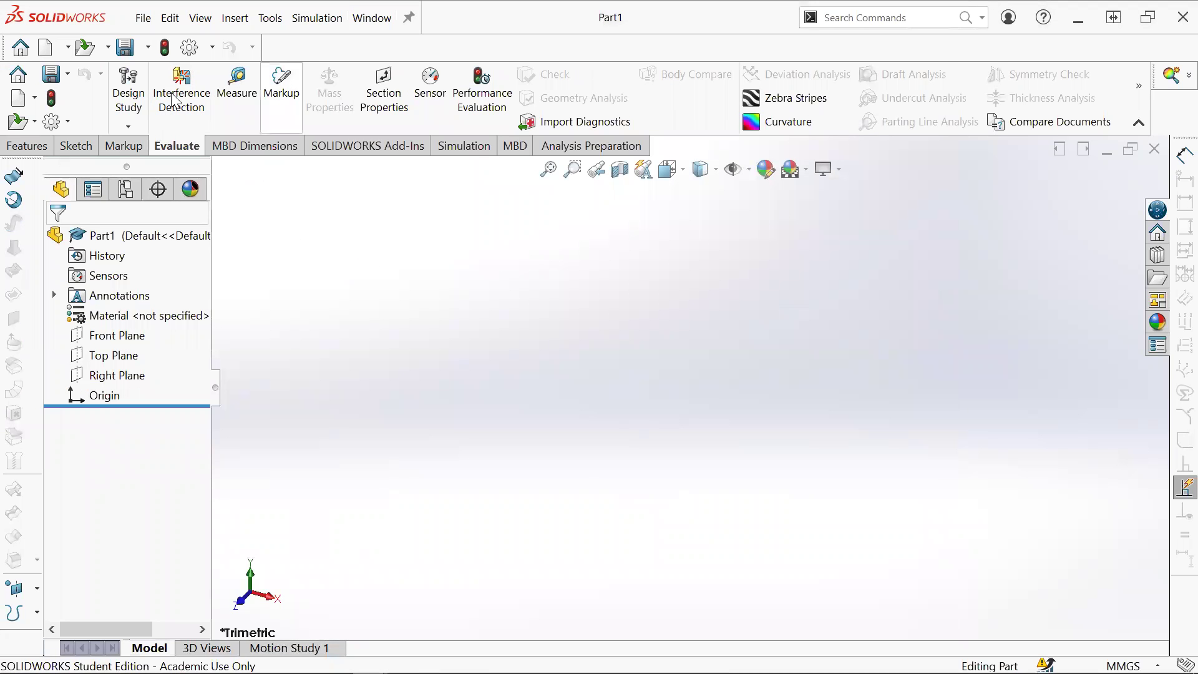
{"action": "left_click", "coordinate": [76, 145]}
{"action": "left_click", "coordinate": [128, 94]}
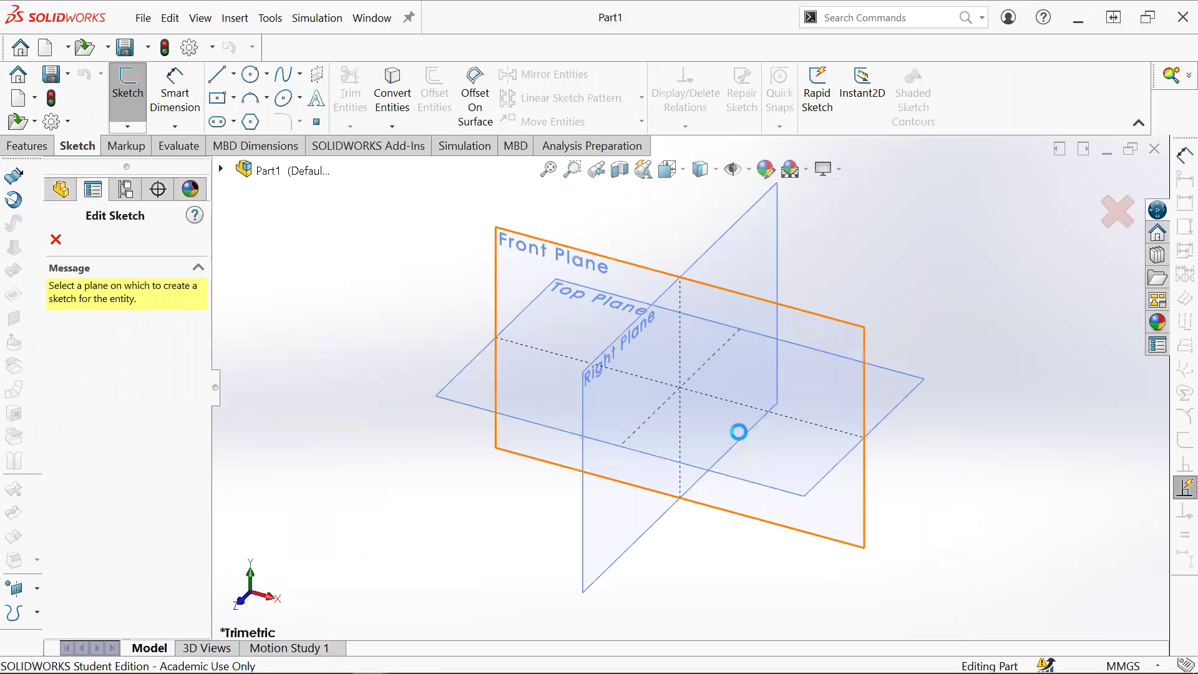
{"action": "left_click", "coordinate": [738, 432]}
Step: Sketch a 50 by 50 mm center rectangle centred on the origin
{"action": "left_click", "coordinate": [218, 98]}
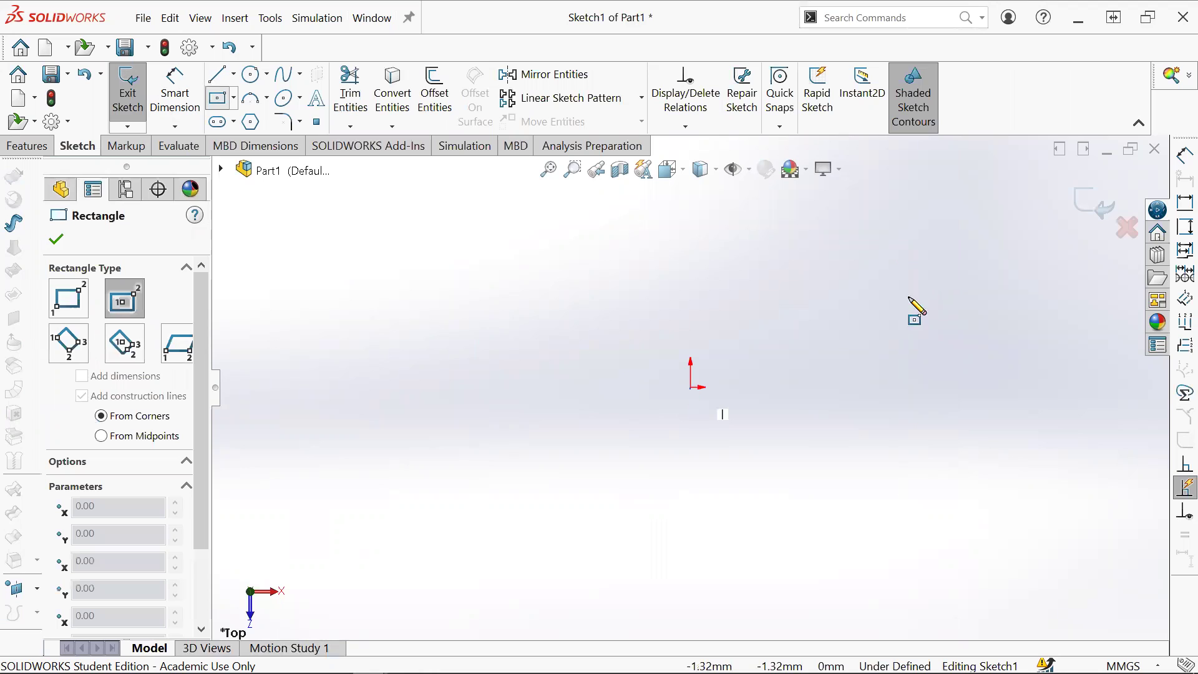
{"action": "left_click", "coordinate": [691, 387]}
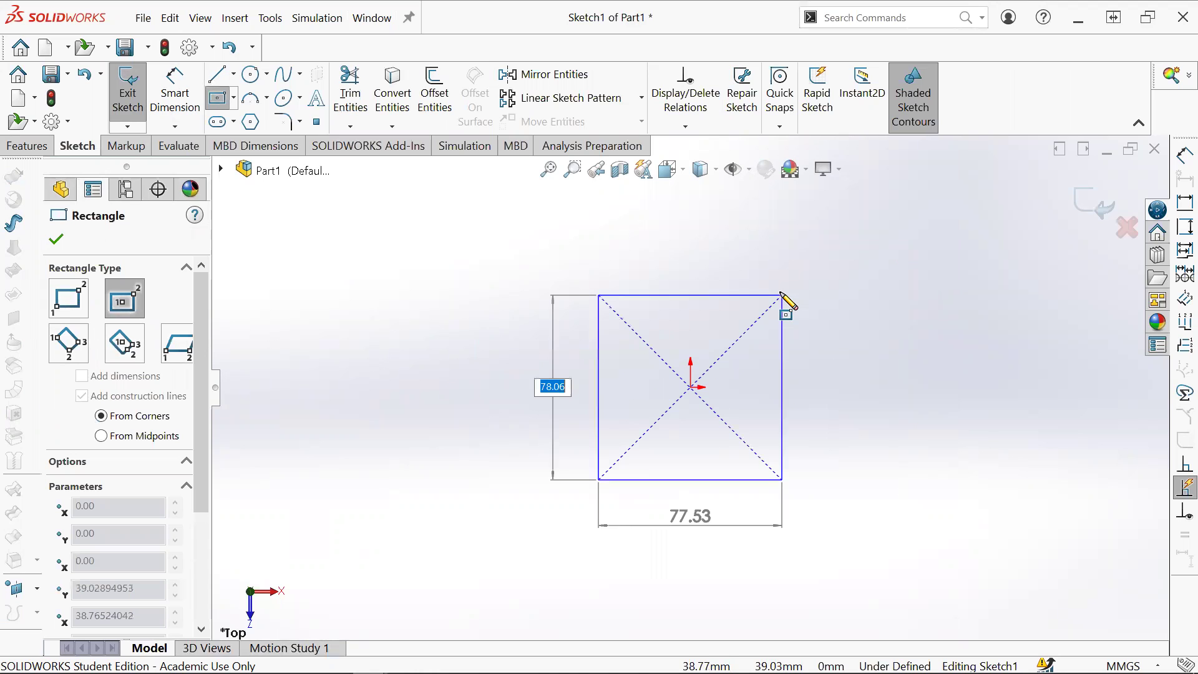
{"action": "type", "text": "50"}
{"action": "key", "text": "Tab"}
{"action": "type", "text": "50"}
{"action": "key", "text": "Return"}
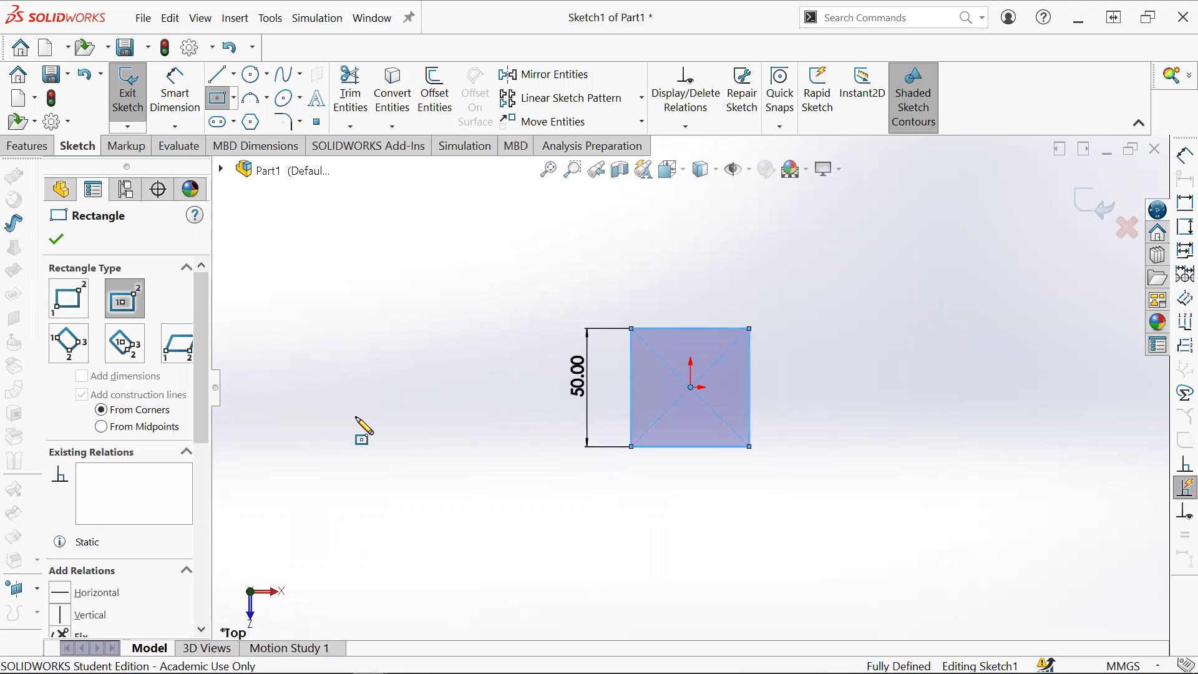
Step: Extrude the square sketch as a blind boss to a depth of 50 mm to form a cube
{"action": "scroll", "coordinate": [749, 426], "scroll_direction": "down", "scroll_amount": 2}
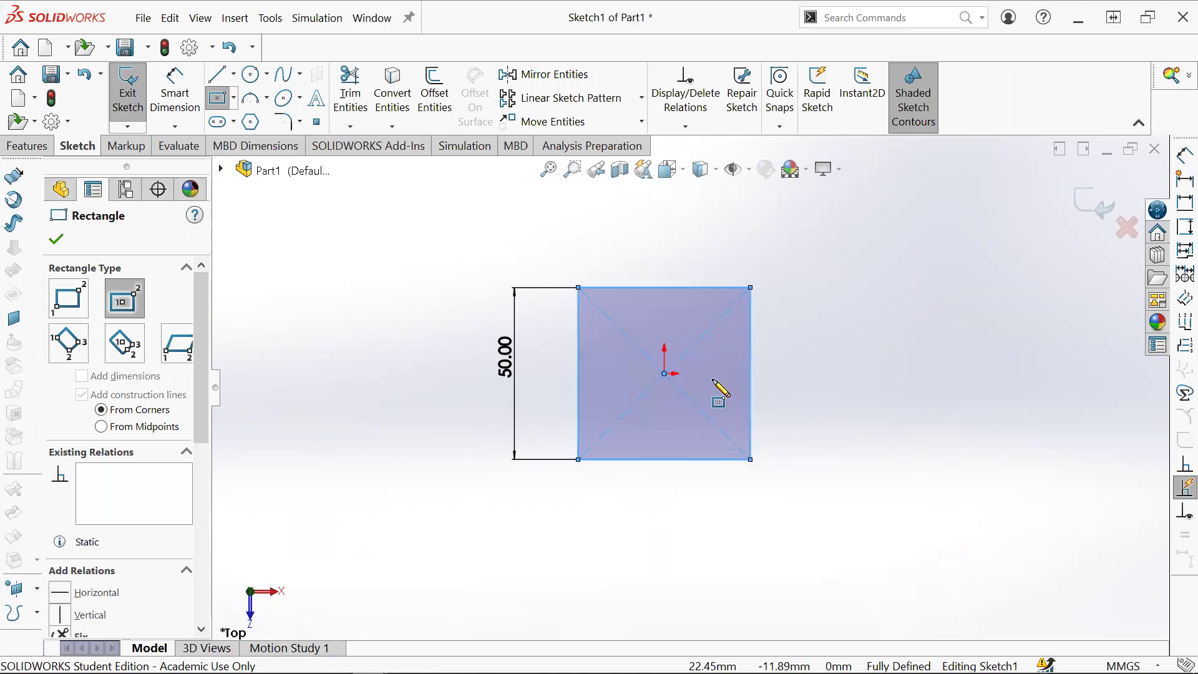
{"action": "middle_click_drag", "start_coordinate": [718, 391], "coordinate": [693, 334]}
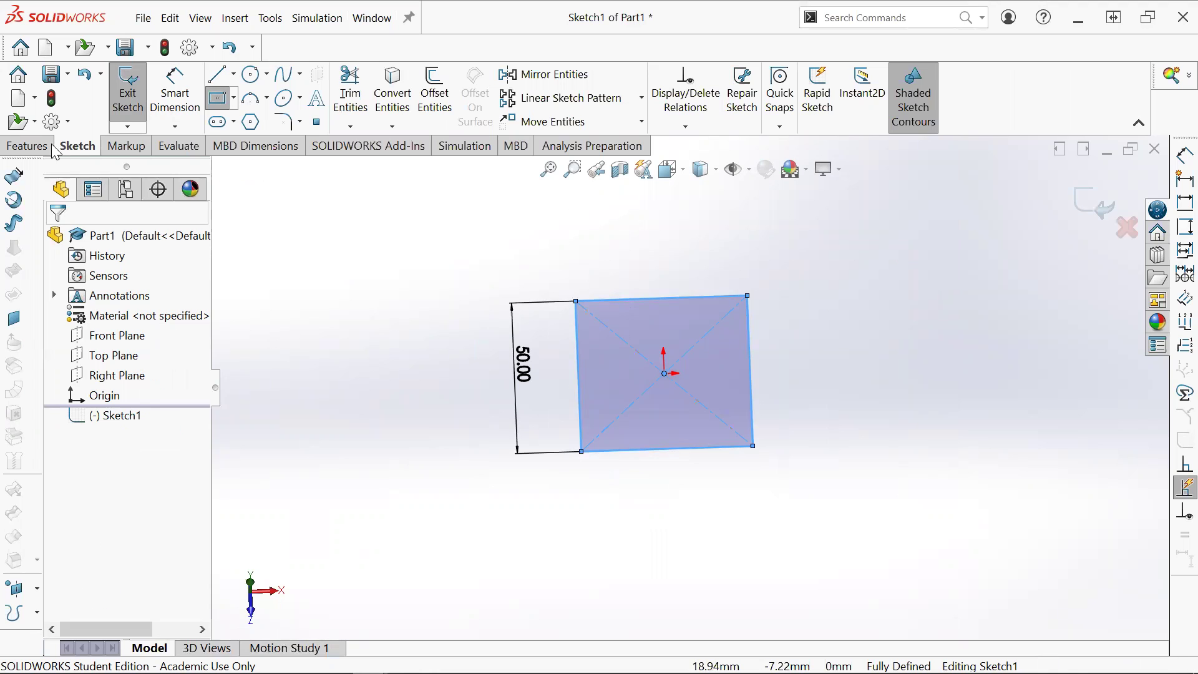
{"action": "left_click", "coordinate": [141, 85]}
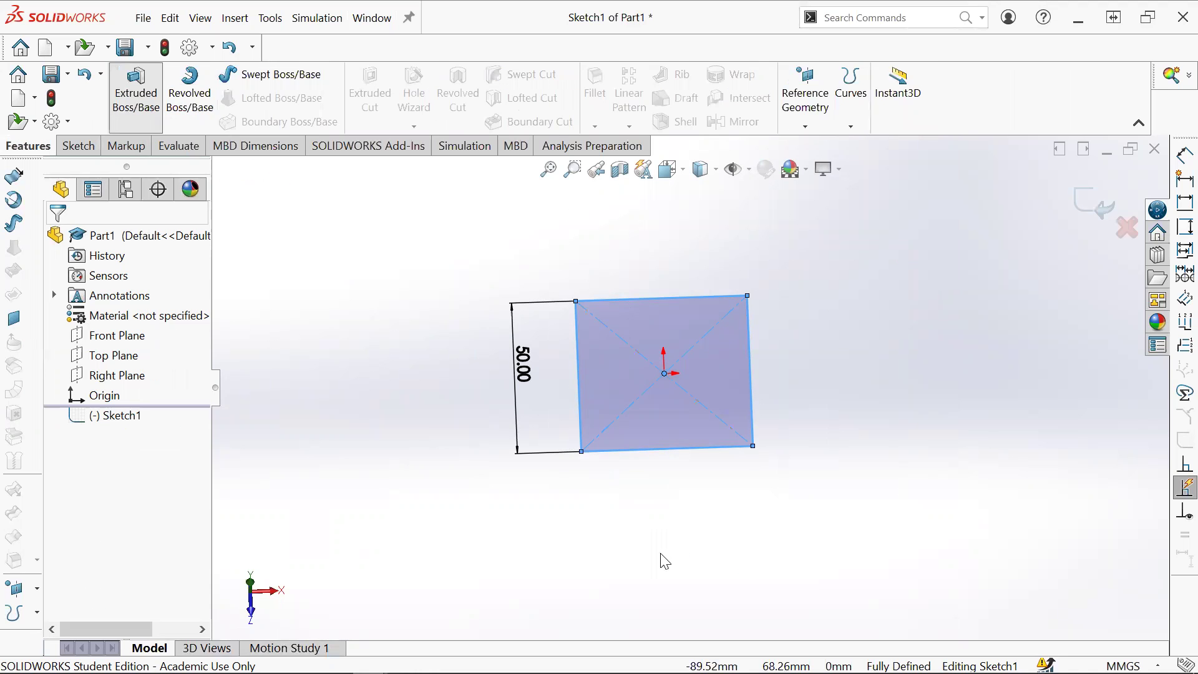
{"action": "left_click", "coordinate": [128, 407]}
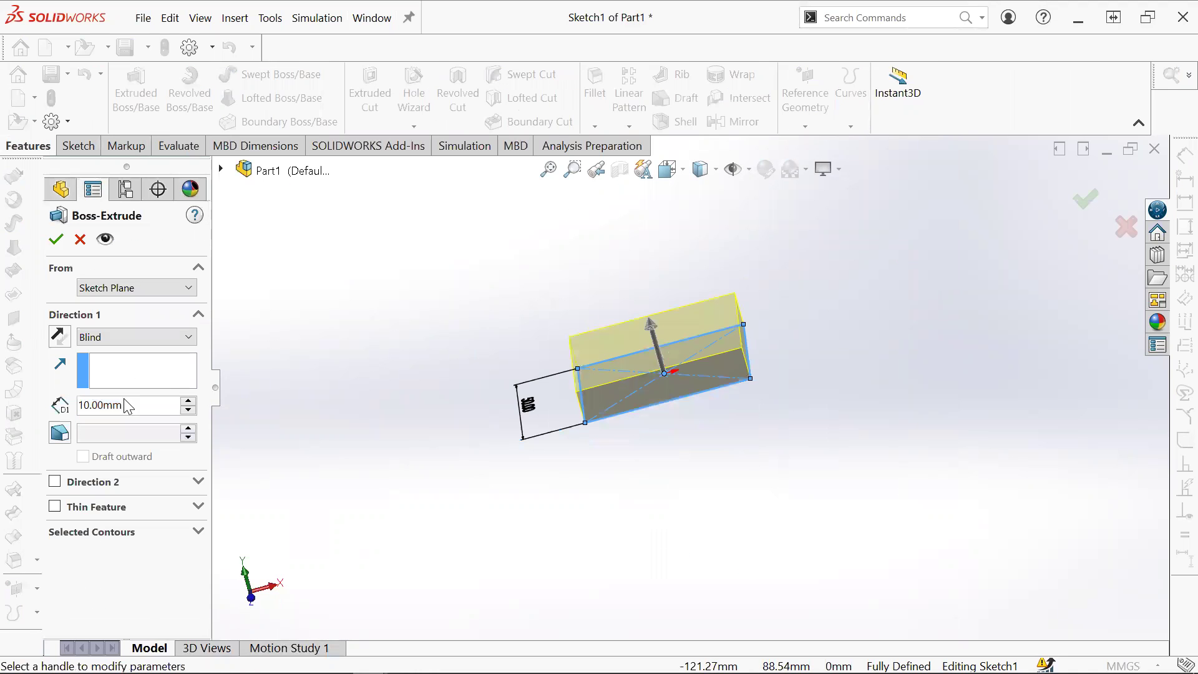
{"action": "left_click", "coordinate": [188, 402]}
{"action": "left_click", "coordinate": [188, 402]}
{"action": "left_click", "coordinate": [189, 402]}
{"action": "left_click", "coordinate": [189, 402]}
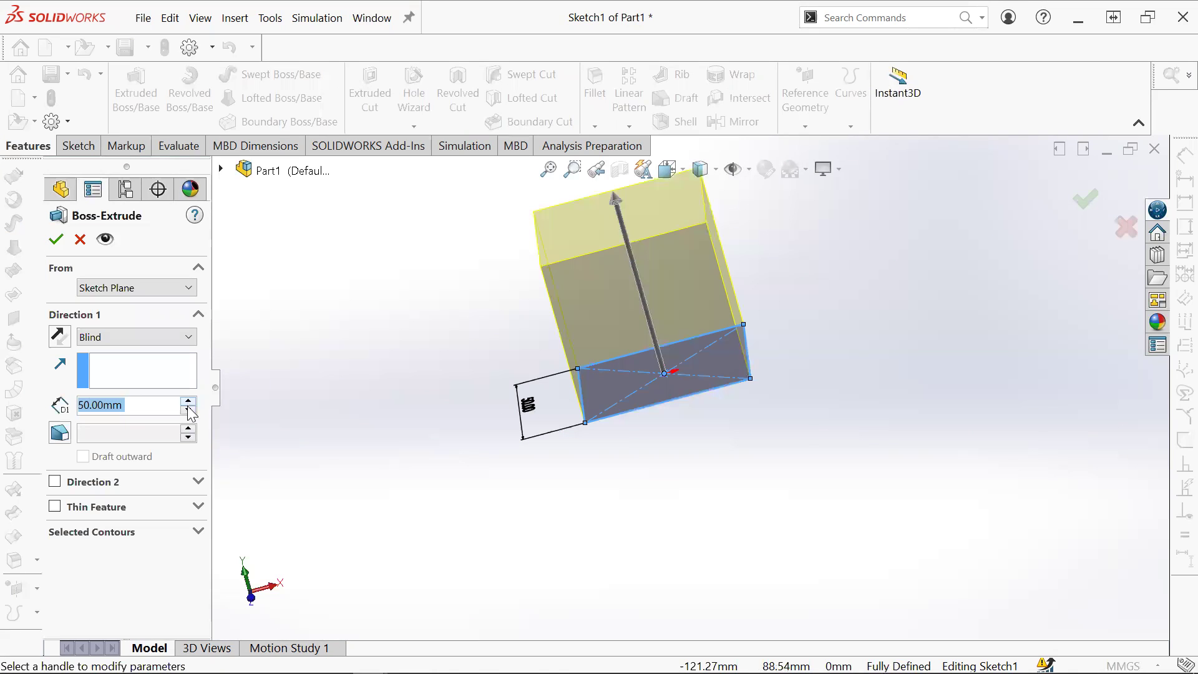
{"action": "middle_click_drag", "start_coordinate": [680, 407], "coordinate": [519, 343]}
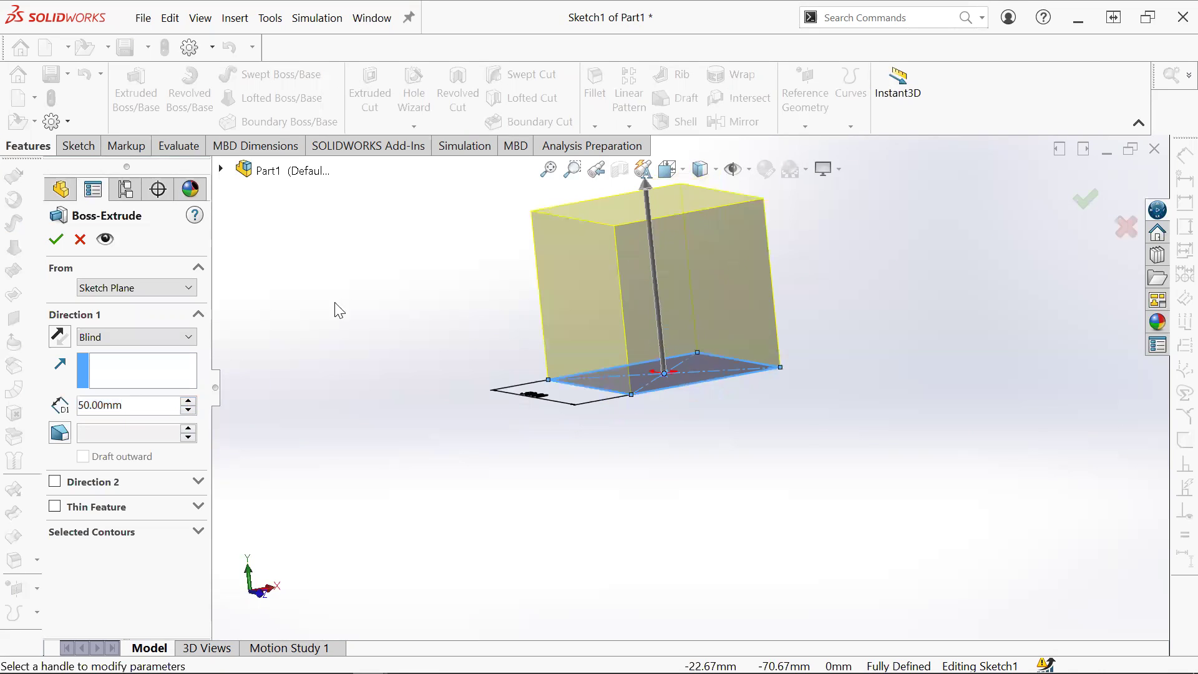
{"action": "left_click", "coordinate": [188, 413]}
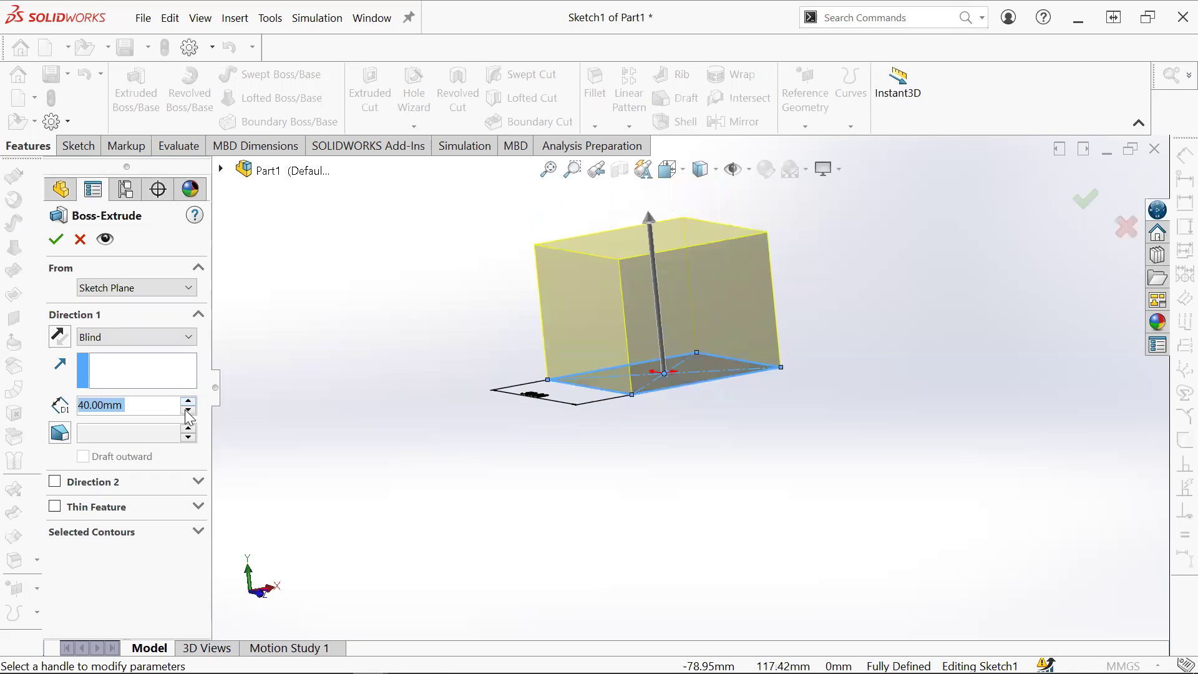
{"action": "left_click", "coordinate": [188, 401]}
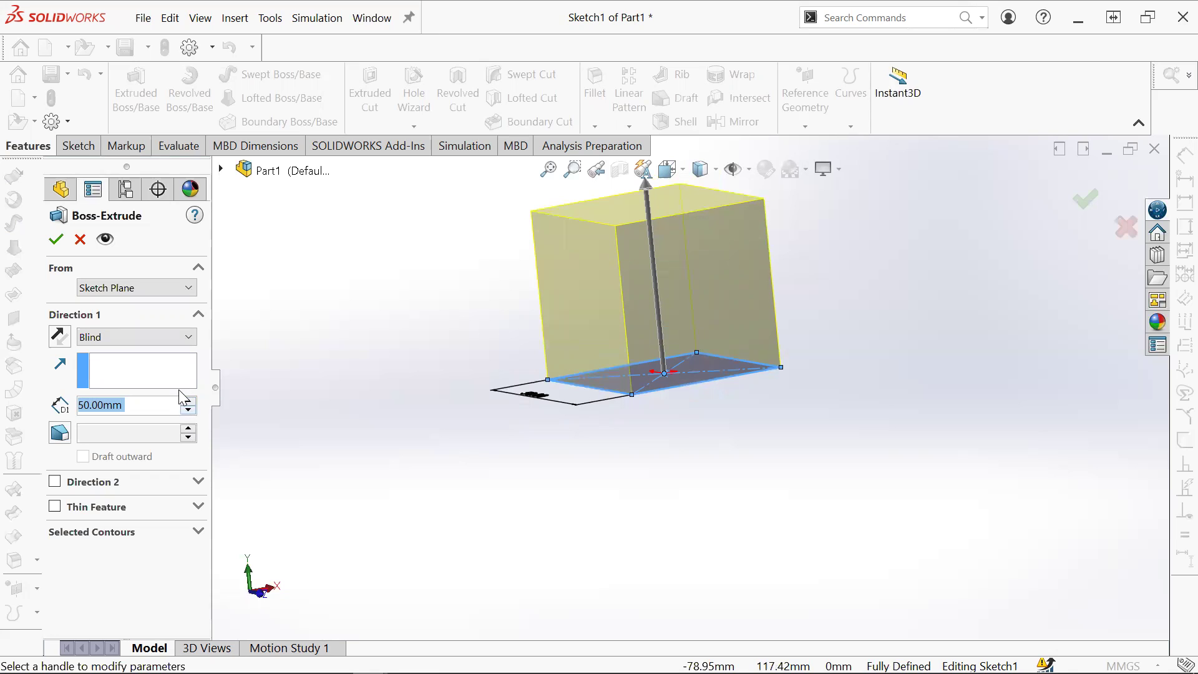
{"action": "left_click", "coordinate": [56, 241]}
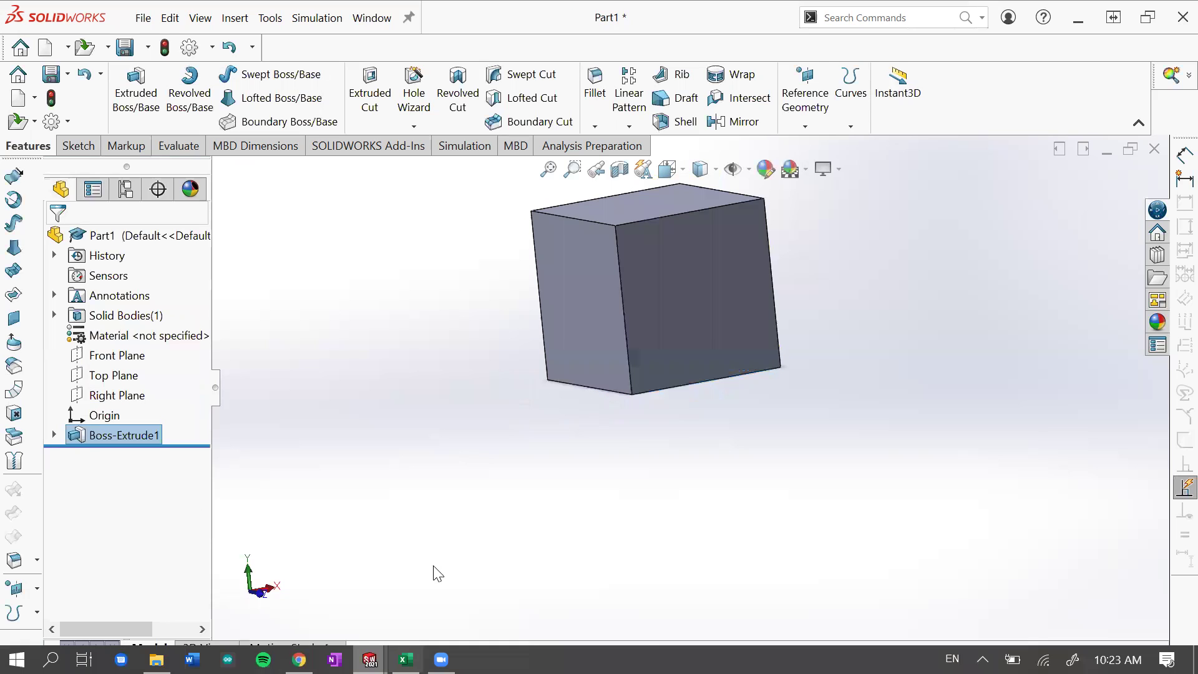
Step: Switch to the Block part to view it and return to the new cube part
{"action": "mouse_move", "coordinate": [370, 659]}
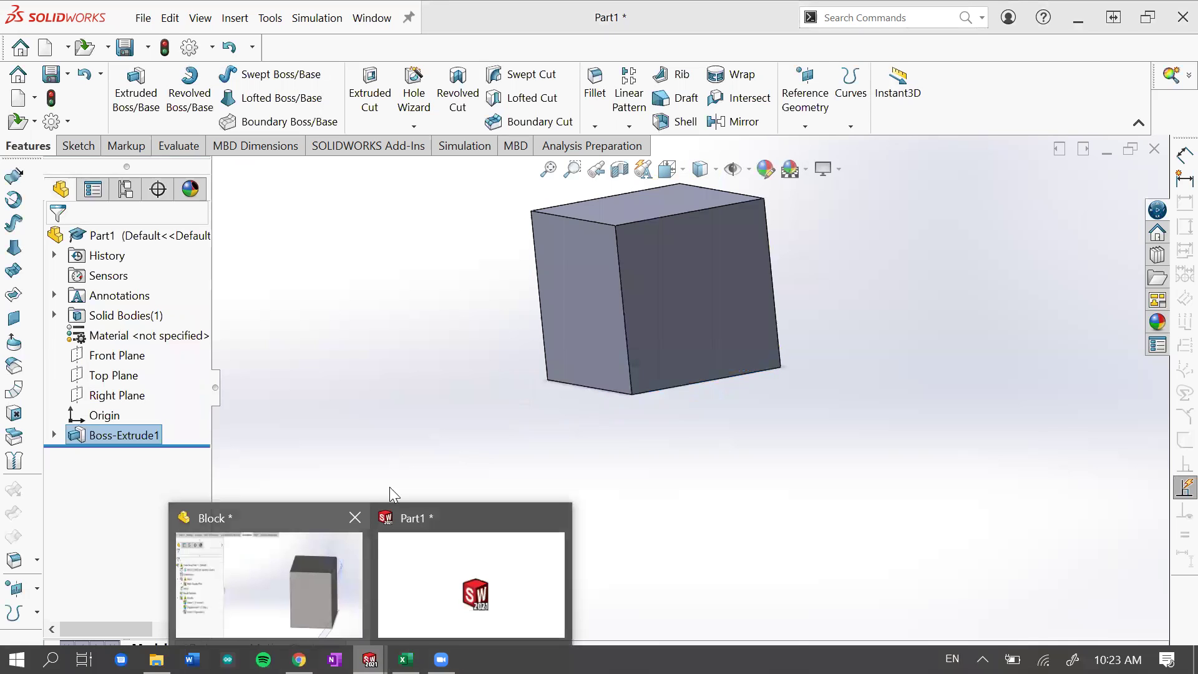
{"action": "key", "text": "ctrl+Tab"}
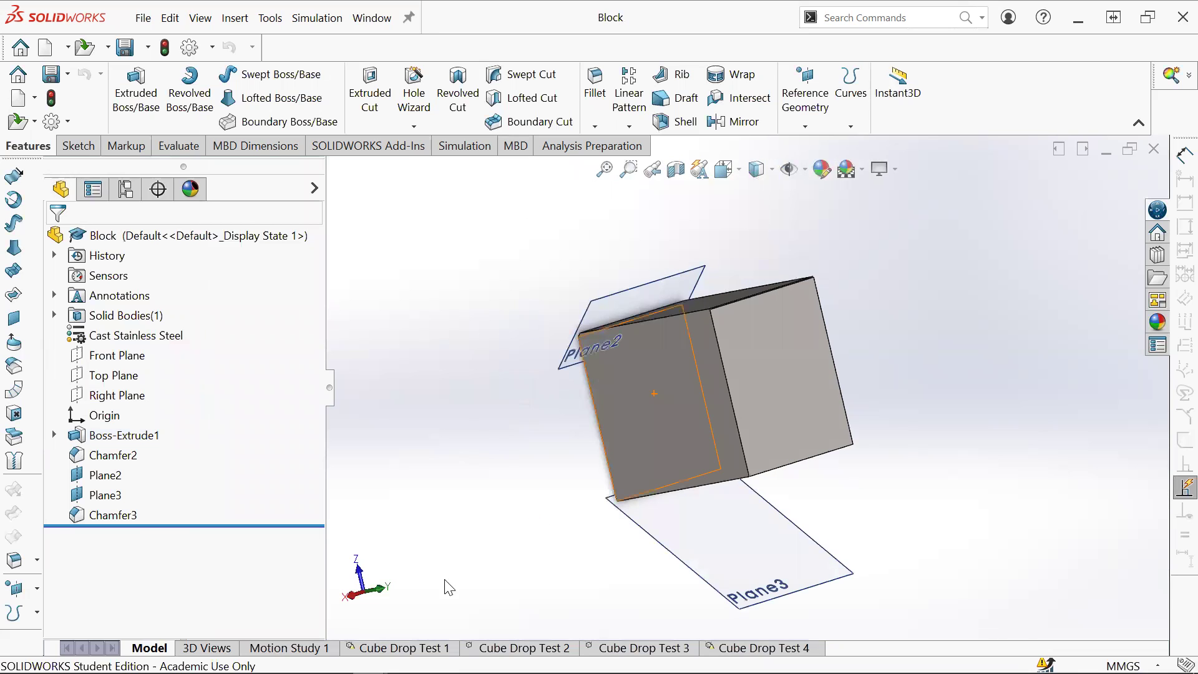
{"action": "left_click", "coordinate": [369, 660]}
{"action": "key", "text": "ctrl+Tab"}
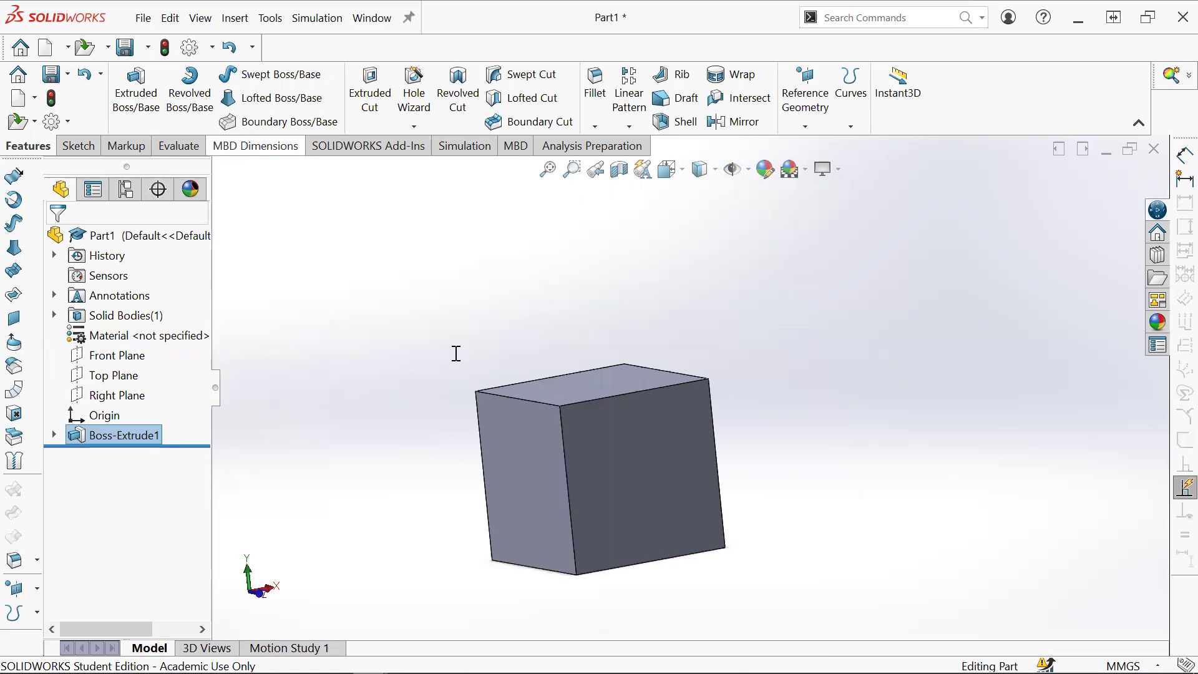
Step: Save the new part as Cube in the Drop Test Simulations folder
{"action": "key", "text": "ctrl+s"}
{"action": "type", "text": "CUbe"}
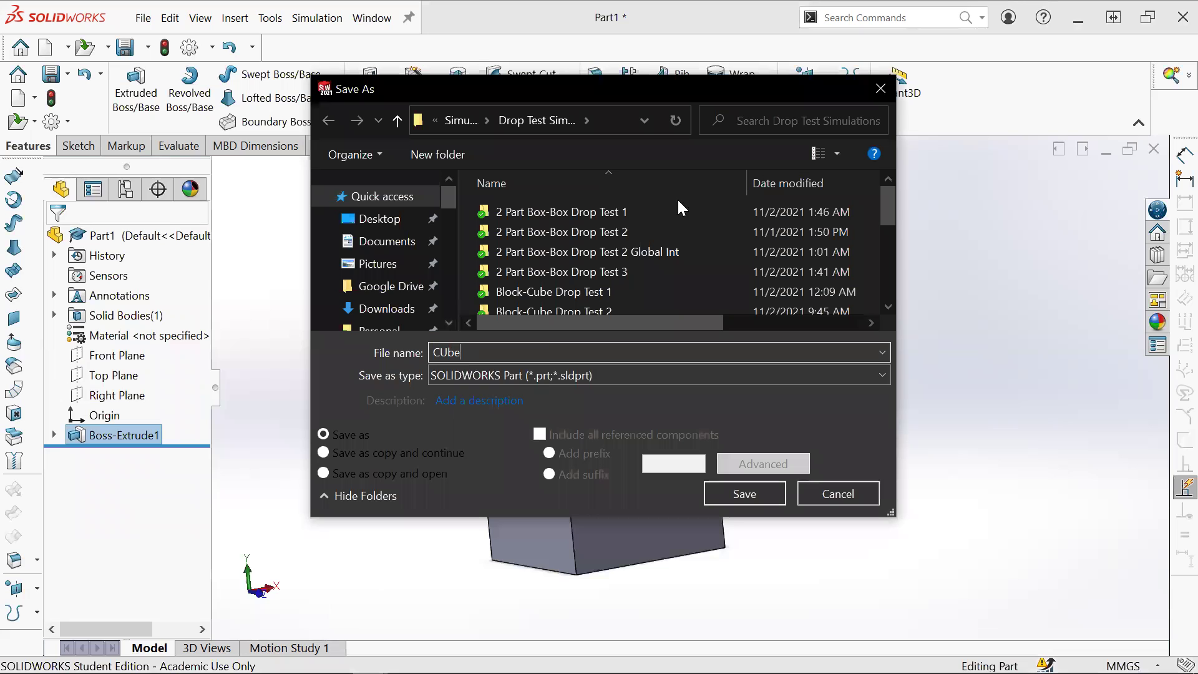
{"action": "key", "text": "BackSpace"}
{"action": "key", "text": "BackSpace"}
{"action": "key", "text": "BackSpace"}
{"action": "type", "text": "ube"}
{"action": "left_click", "coordinate": [733, 501]}
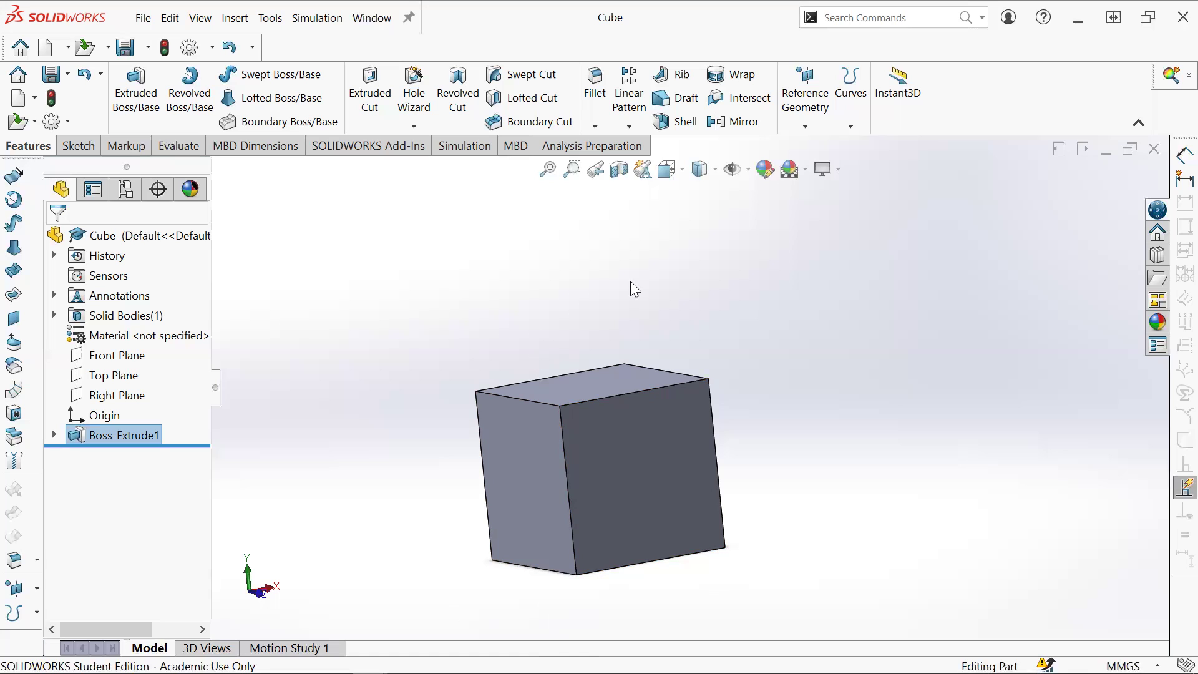
Step: Create a new Drop Test simulation study named Cube Drop Test 1 for the cube part
{"action": "middle_click_drag", "start_coordinate": [778, 424], "coordinate": [692, 454]}
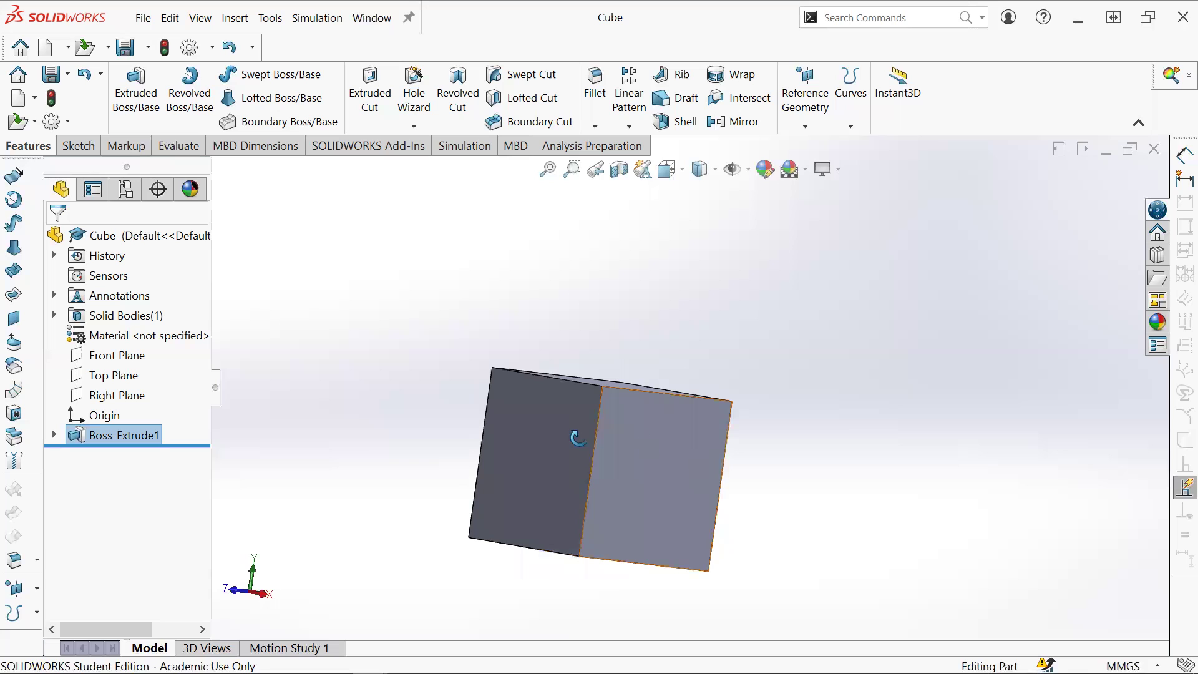
{"action": "middle_click_drag", "start_coordinate": [571, 437], "coordinate": [737, 428]}
{"action": "middle_click_drag", "start_coordinate": [557, 440], "coordinate": [658, 520]}
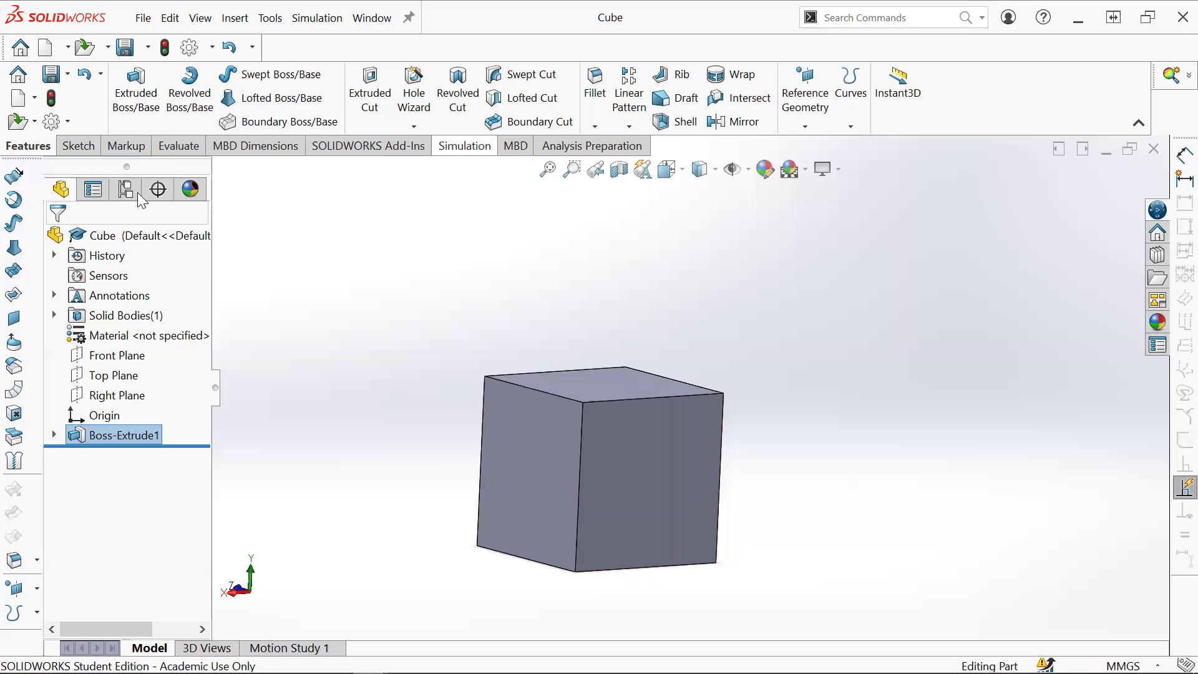
{"action": "left_click", "coordinate": [464, 145]}
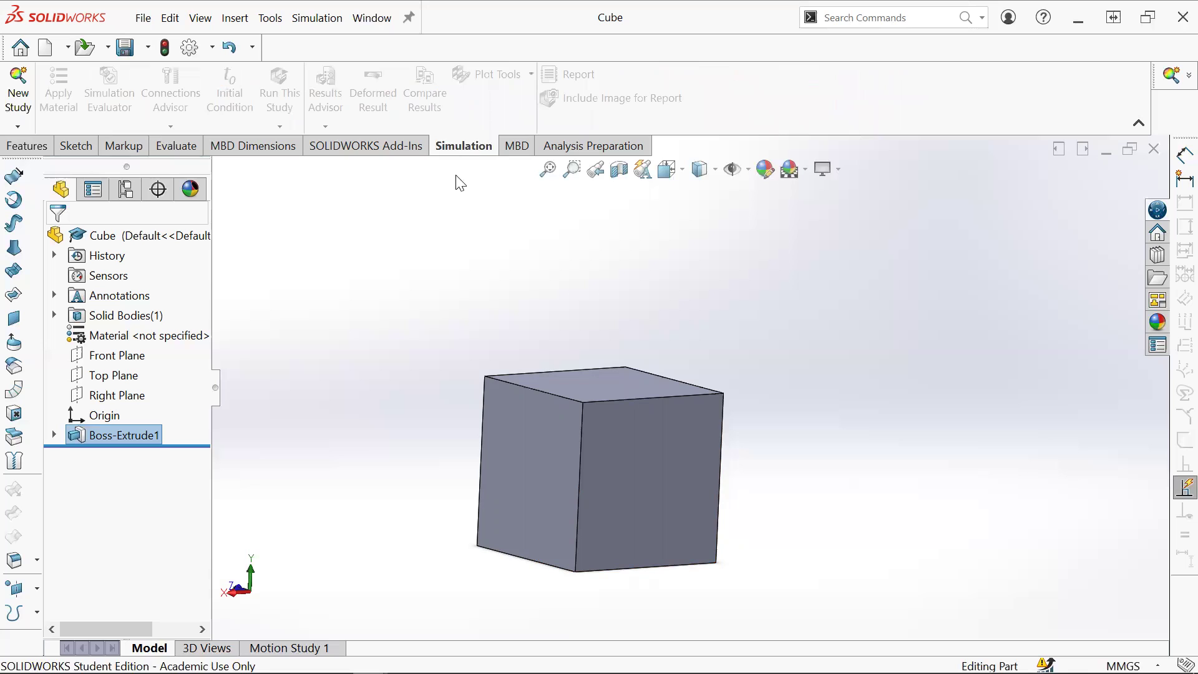
{"action": "left_click", "coordinate": [36, 90]}
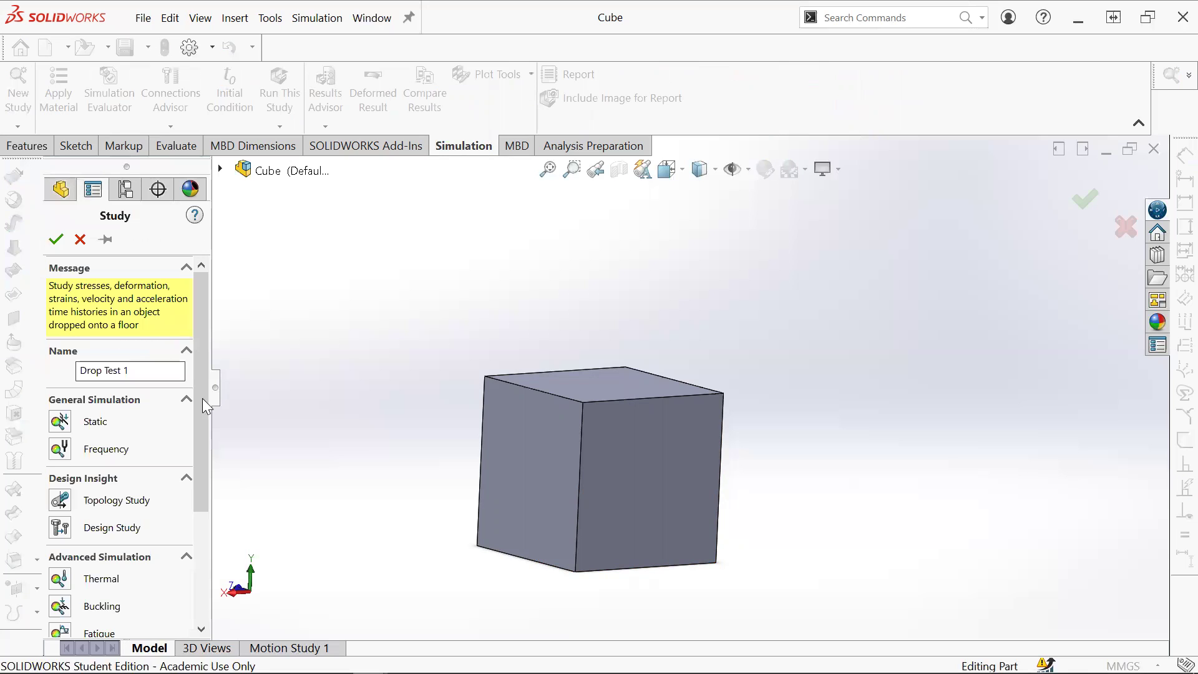
{"action": "scroll", "coordinate": [147, 347], "scroll_direction": "down", "scroll_amount": 1}
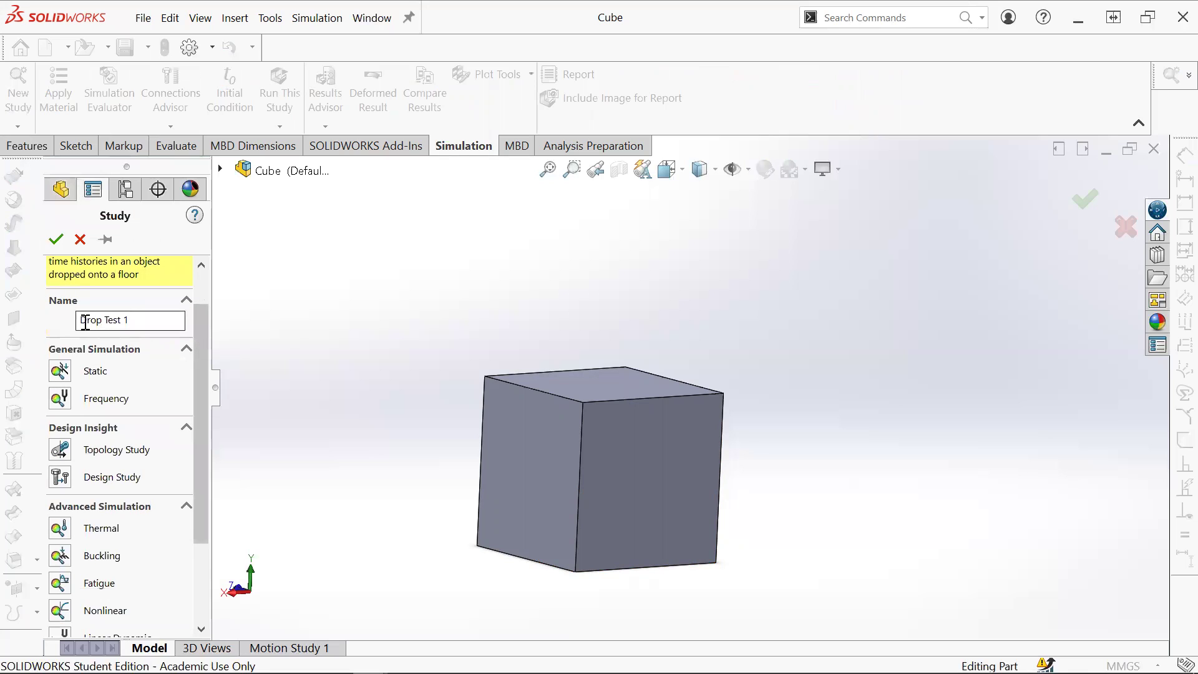
{"action": "left_click", "coordinate": [80, 319]}
{"action": "type", "text": "Cube"}
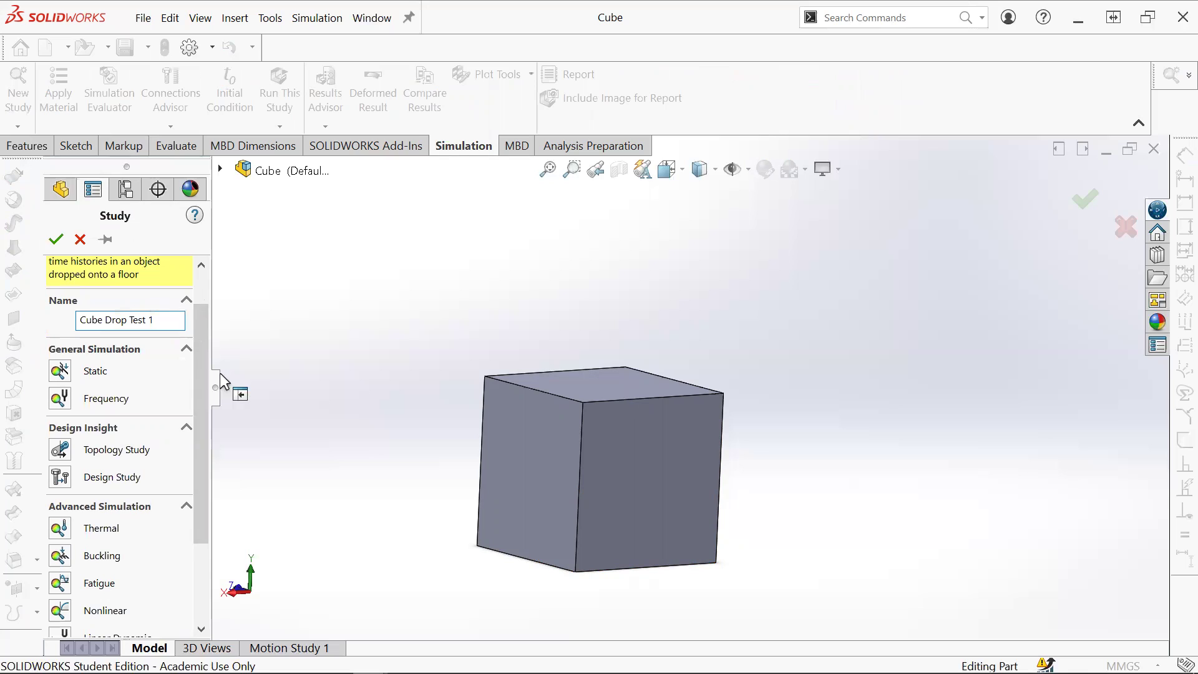
{"action": "left_click_drag", "start_coordinate": [211, 377], "coordinate": [244, 376]}
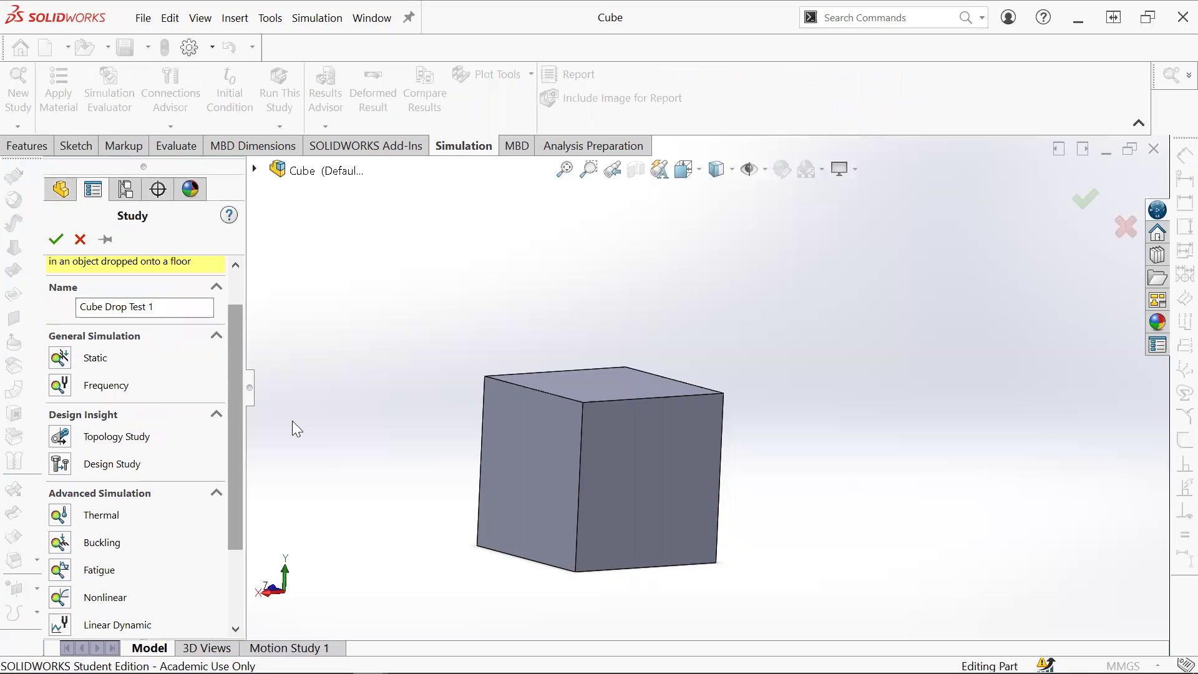
{"action": "scroll", "coordinate": [237, 440], "scroll_direction": "down", "scroll_amount": 3}
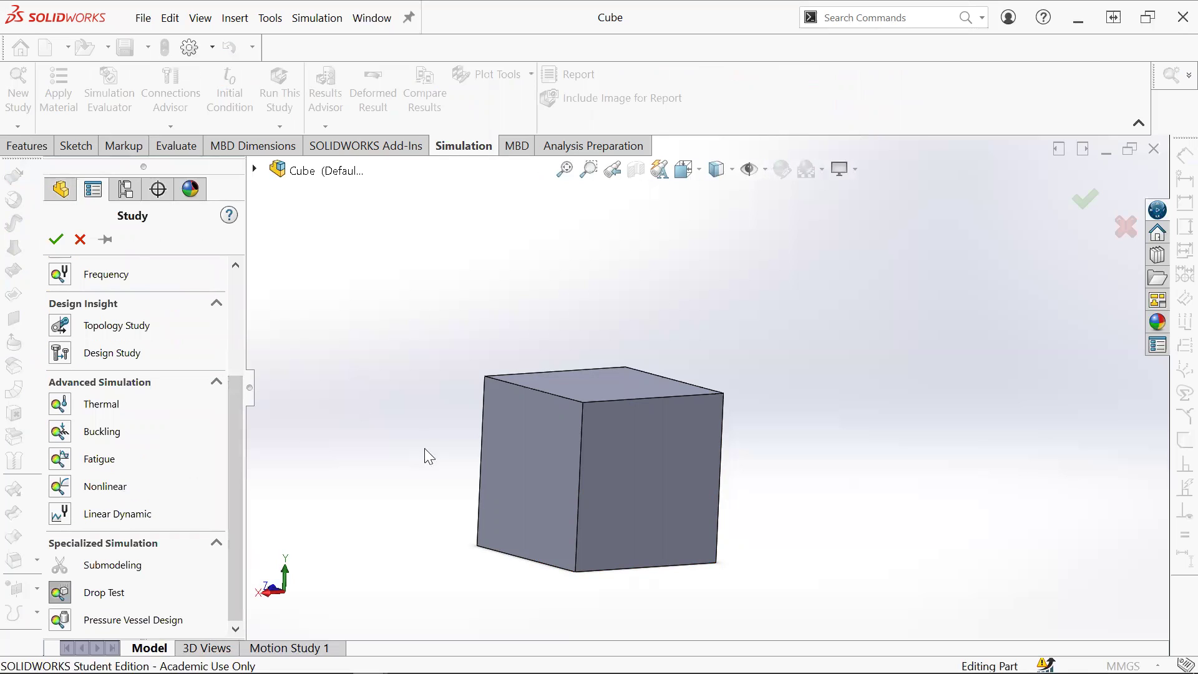
{"action": "scroll", "coordinate": [174, 365], "scroll_direction": "up", "scroll_amount": 3}
{"action": "scroll", "coordinate": [179, 373], "scroll_direction": "down", "scroll_amount": 3}
{"action": "left_click", "coordinate": [56, 239]}
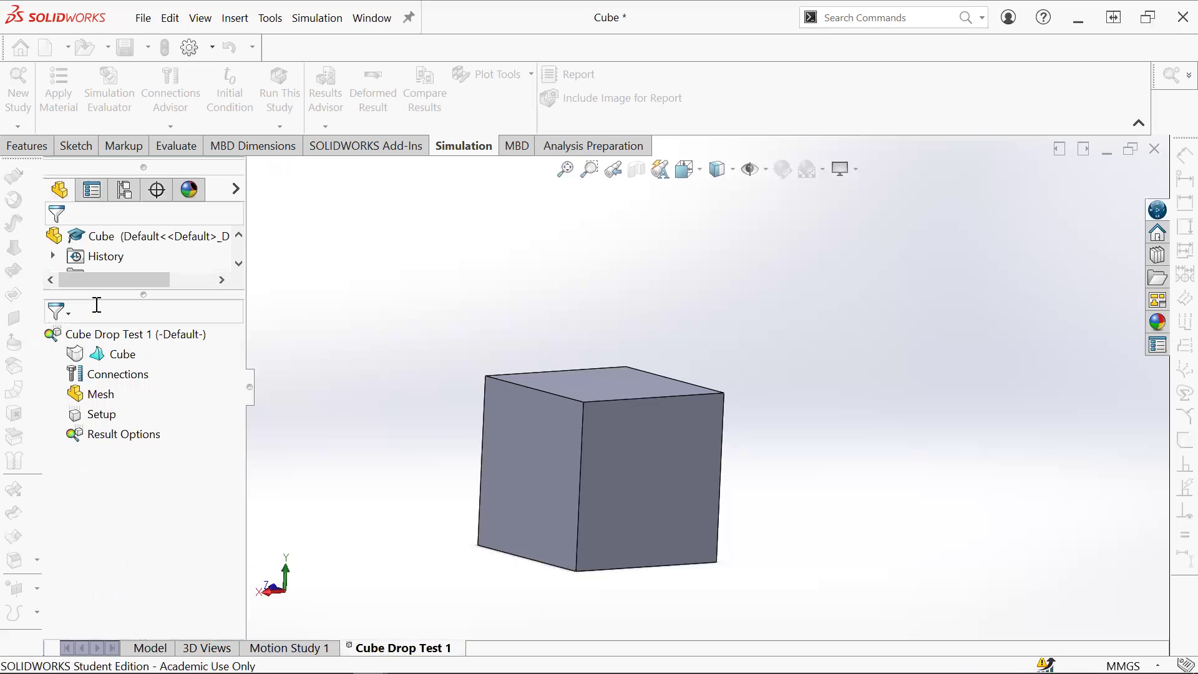
{"action": "left_click_drag", "start_coordinate": [152, 328], "coordinate": [149, 338]}
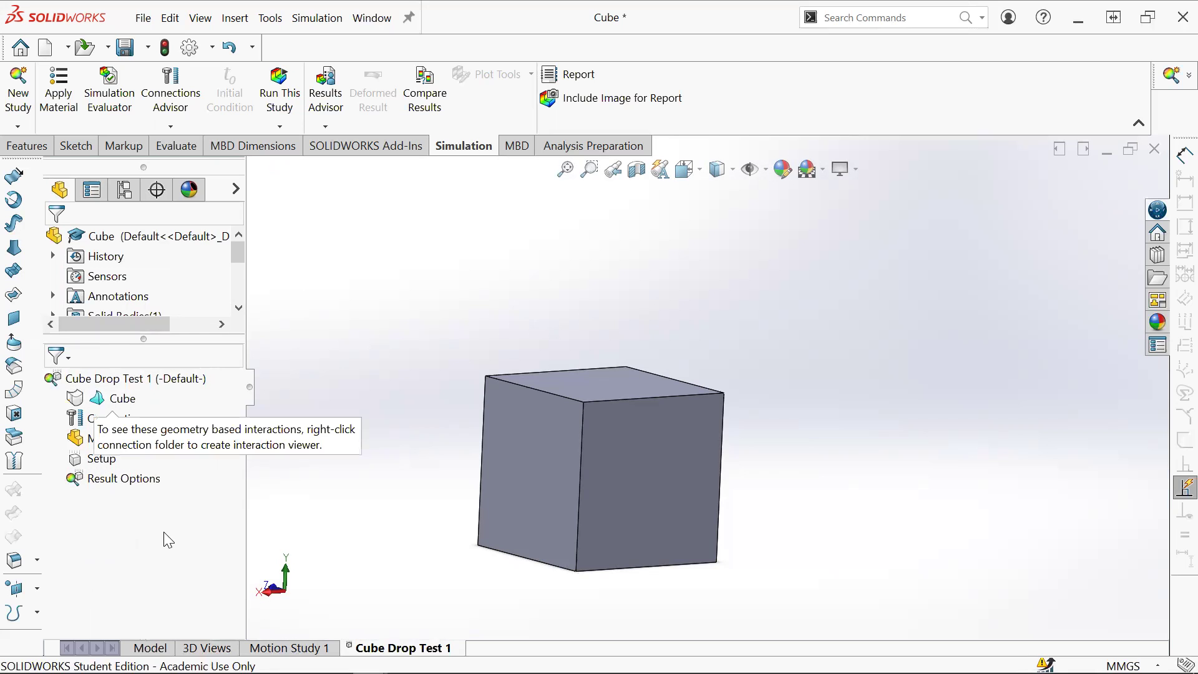
{"action": "scroll", "coordinate": [175, 299], "scroll_direction": "down", "scroll_amount": 2}
{"action": "scroll", "coordinate": [168, 303], "scroll_direction": "up", "scroll_amount": 2}
{"action": "scroll", "coordinate": [168, 307], "scroll_direction": "down", "scroll_amount": 1}
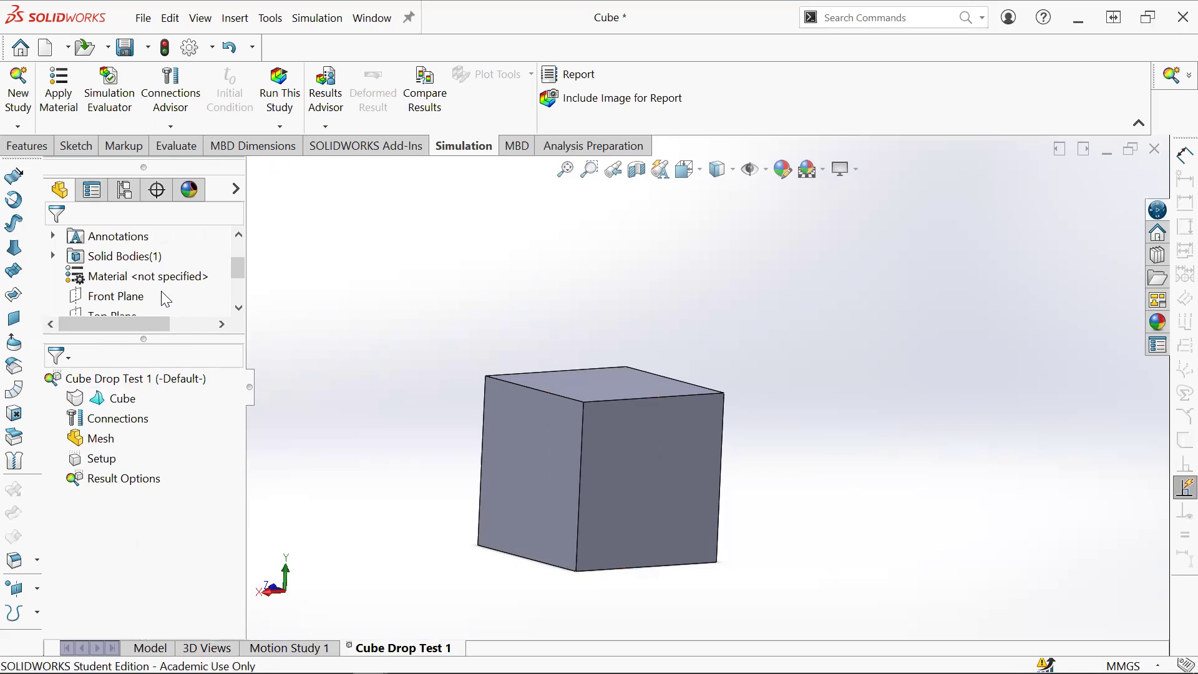
{"action": "right_click", "coordinate": [136, 276]}
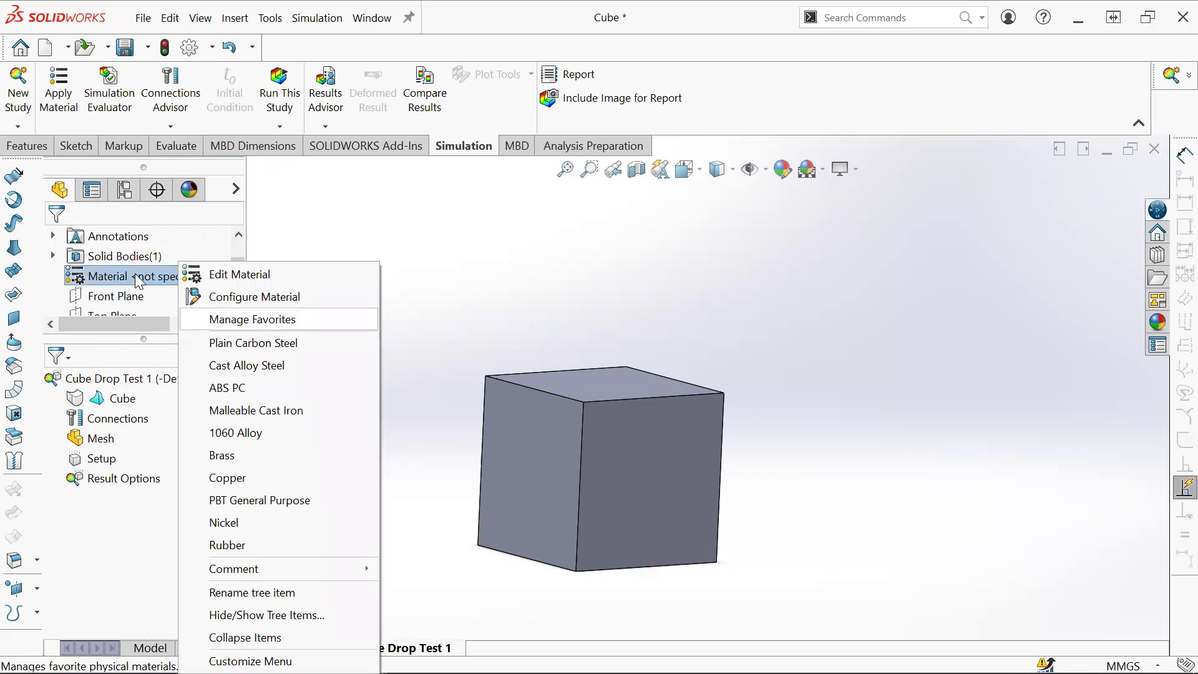
{"action": "left_click", "coordinate": [212, 275]}
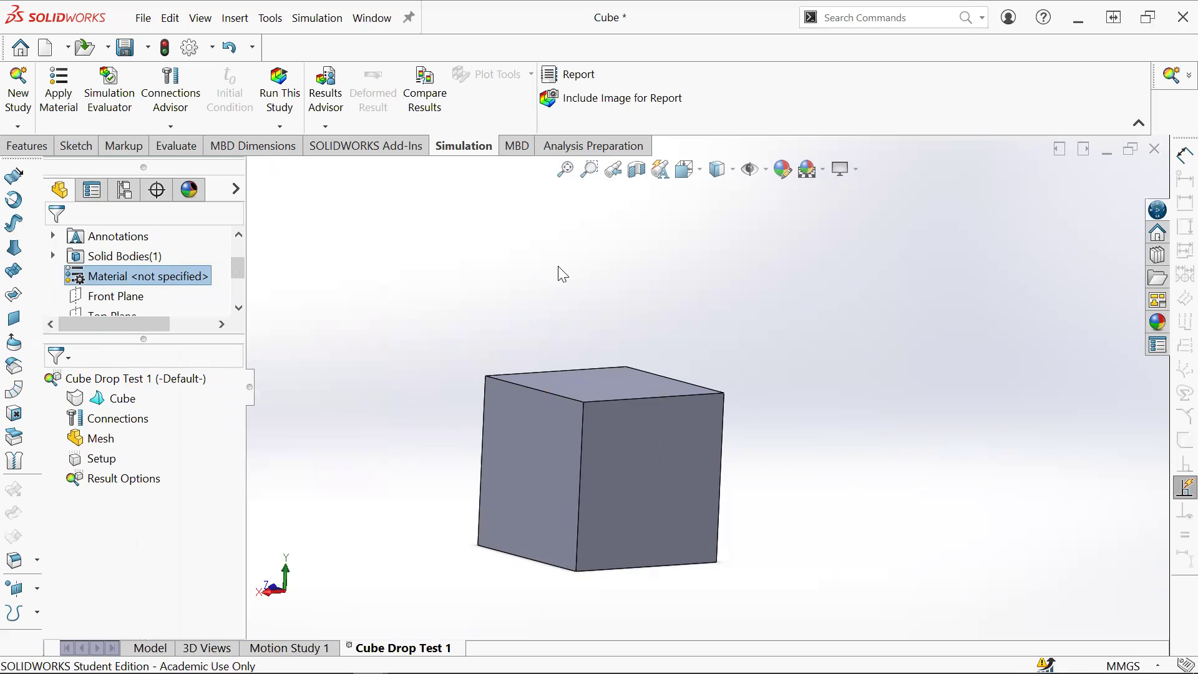
{"action": "scroll", "coordinate": [409, 342], "scroll_direction": "down", "scroll_amount": 8}
{"action": "scroll", "coordinate": [399, 340], "scroll_direction": "up", "scroll_amount": 7}
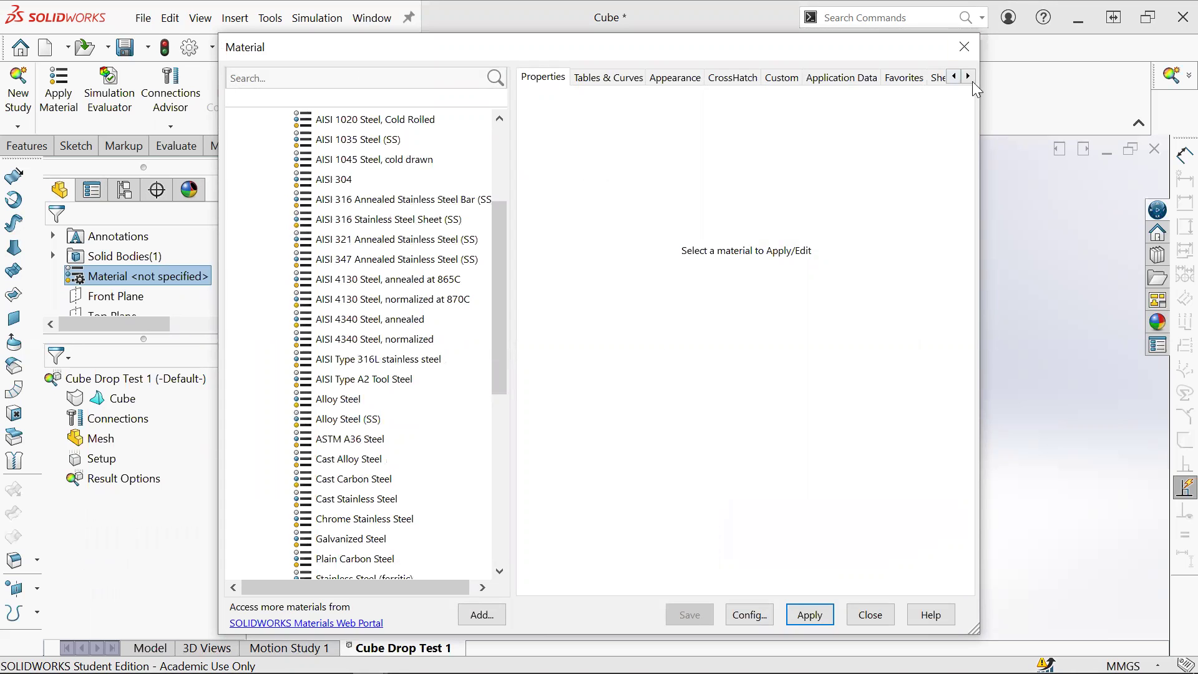
{"action": "left_click", "coordinate": [964, 47]}
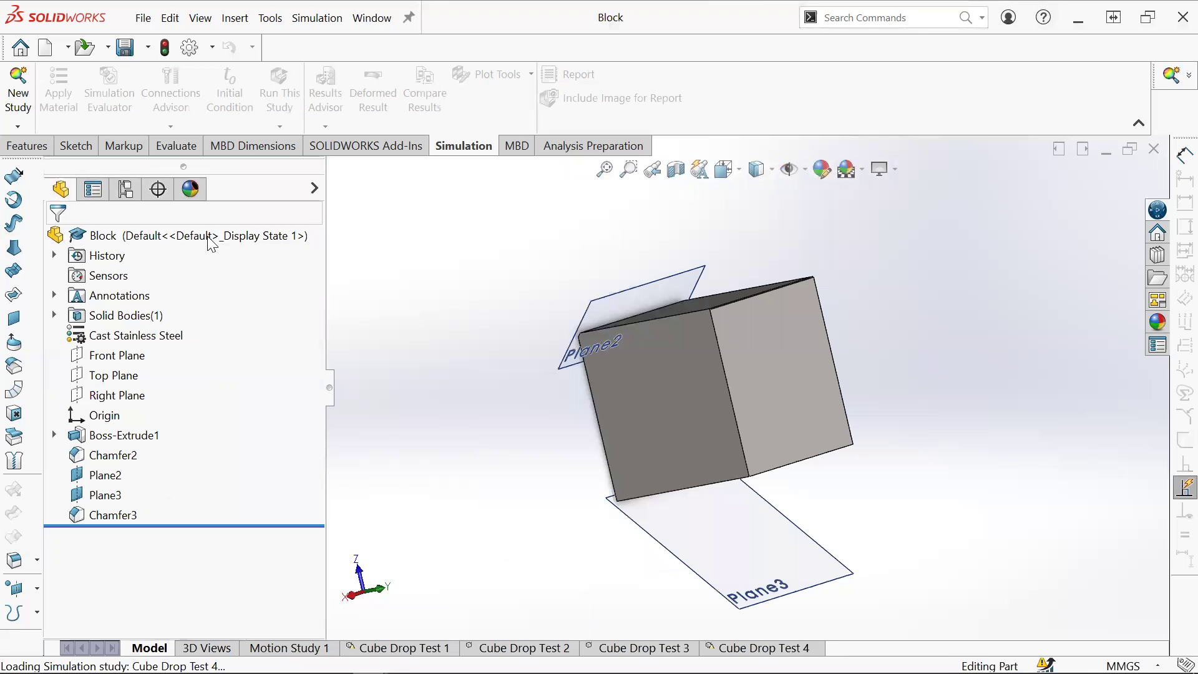
Step: Check the material of the Block part, return to the Cube part and assign Cast Stainless Steel from the Steel category
{"action": "left_click", "coordinate": [157, 340]}
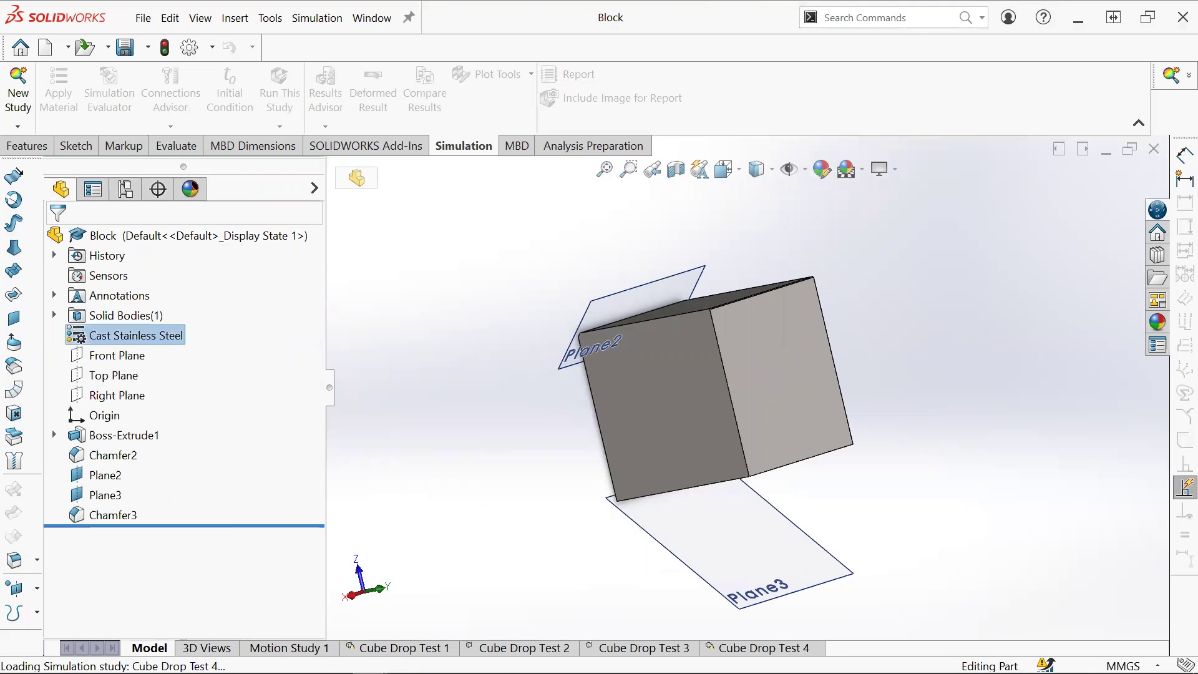
{"action": "mouse_move", "coordinate": [370, 659]}
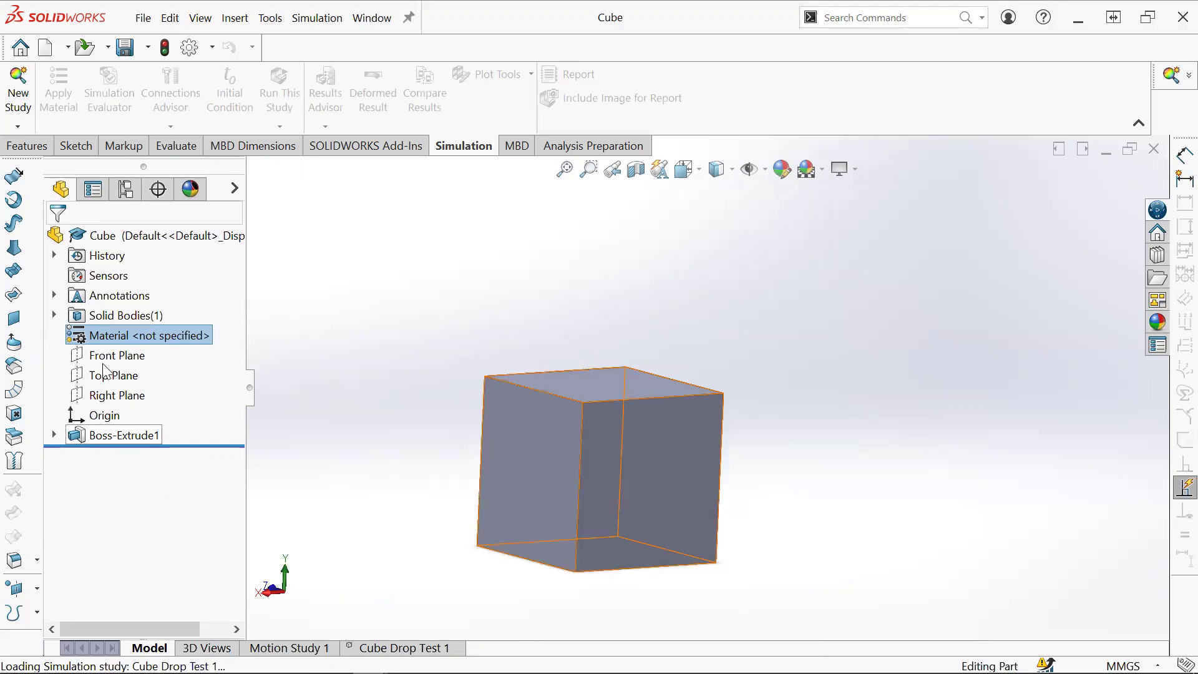
{"action": "right_click", "coordinate": [128, 336]}
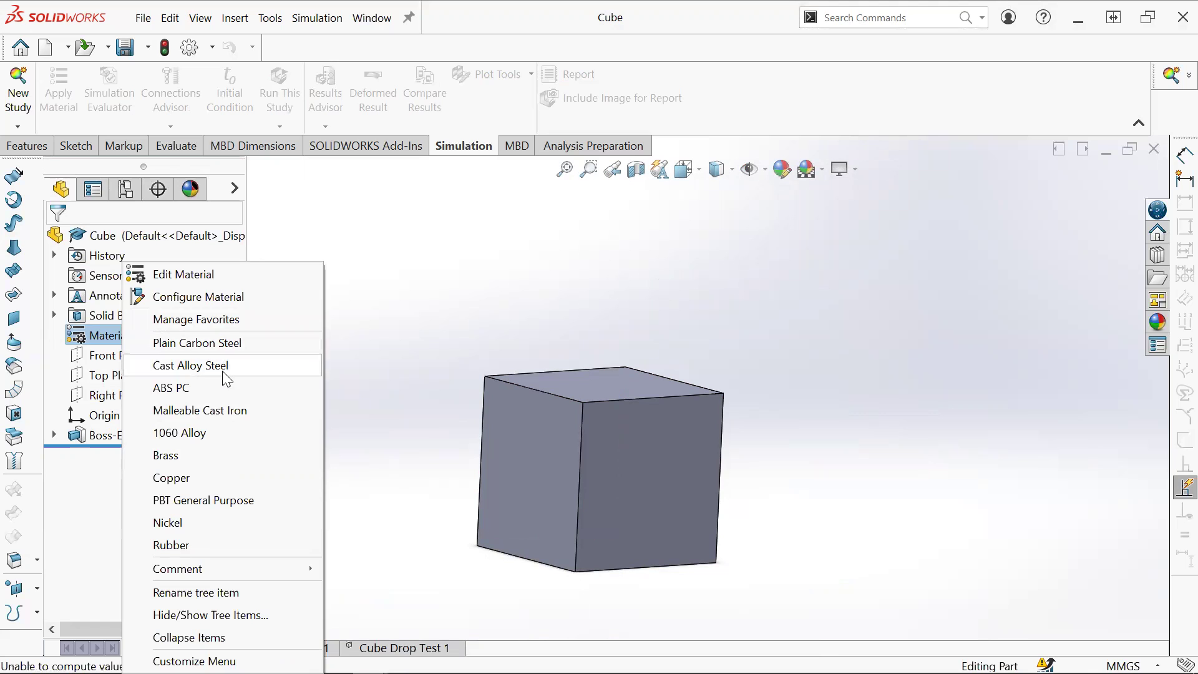
{"action": "left_click", "coordinate": [227, 277]}
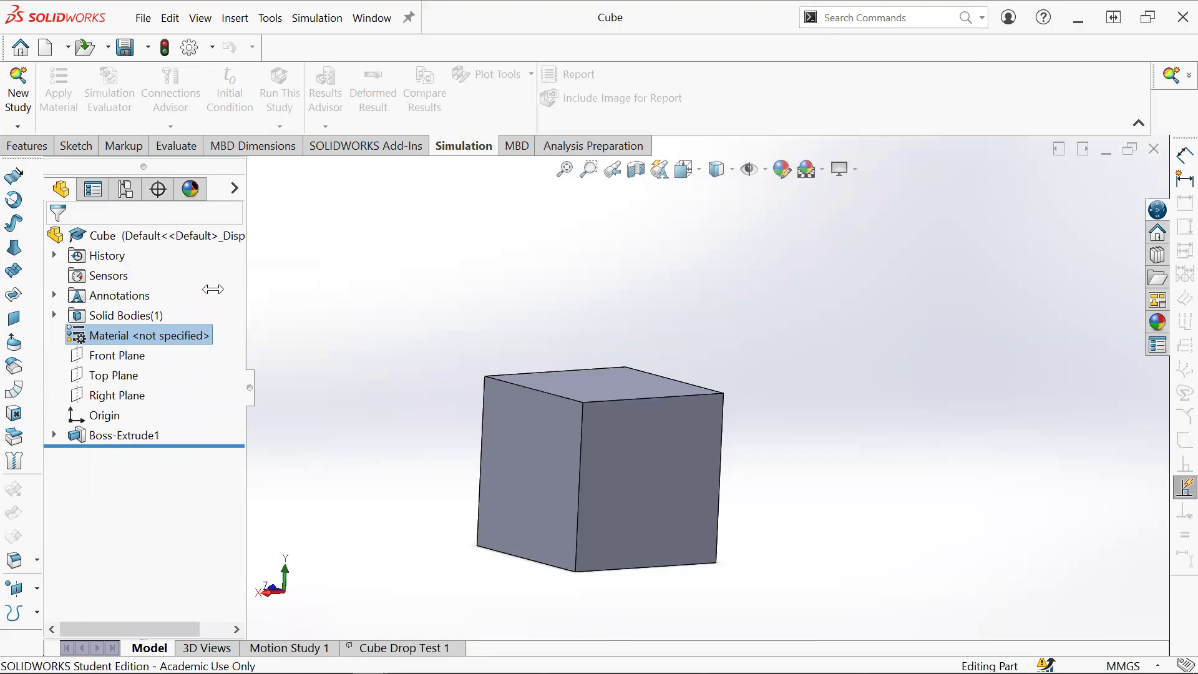
{"action": "scroll", "coordinate": [337, 356], "scroll_direction": "down", "scroll_amount": 5}
{"action": "scroll", "coordinate": [362, 362], "scroll_direction": "up", "scroll_amount": 4}
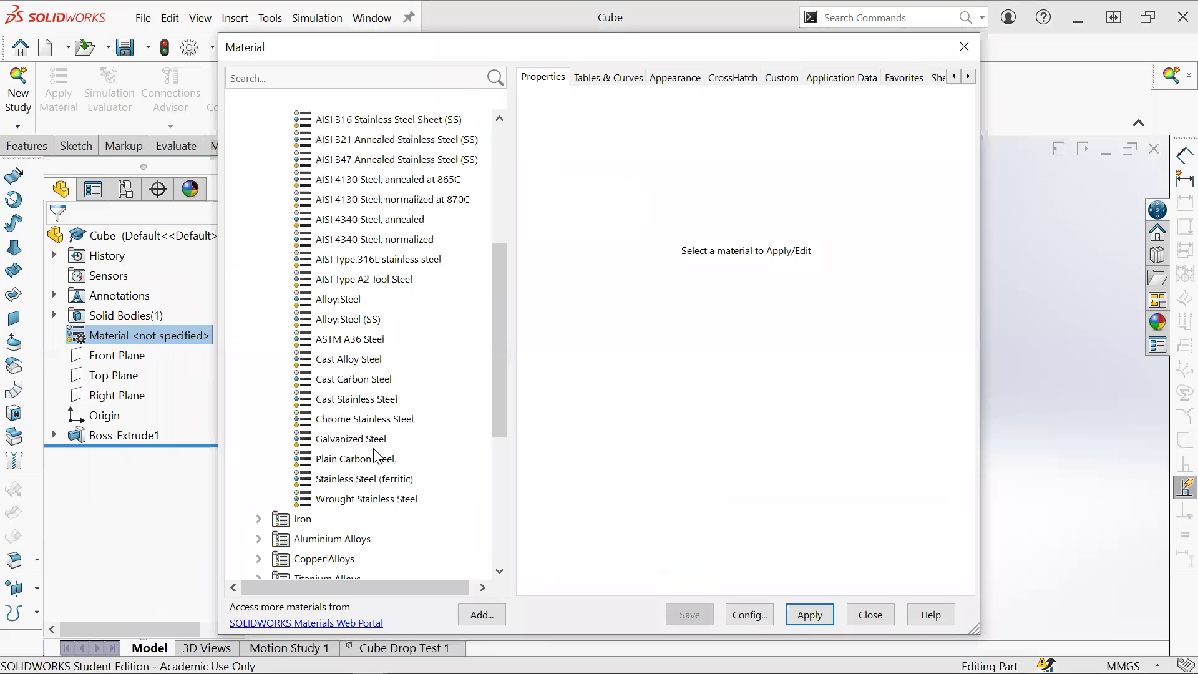
{"action": "left_click", "coordinate": [398, 414]}
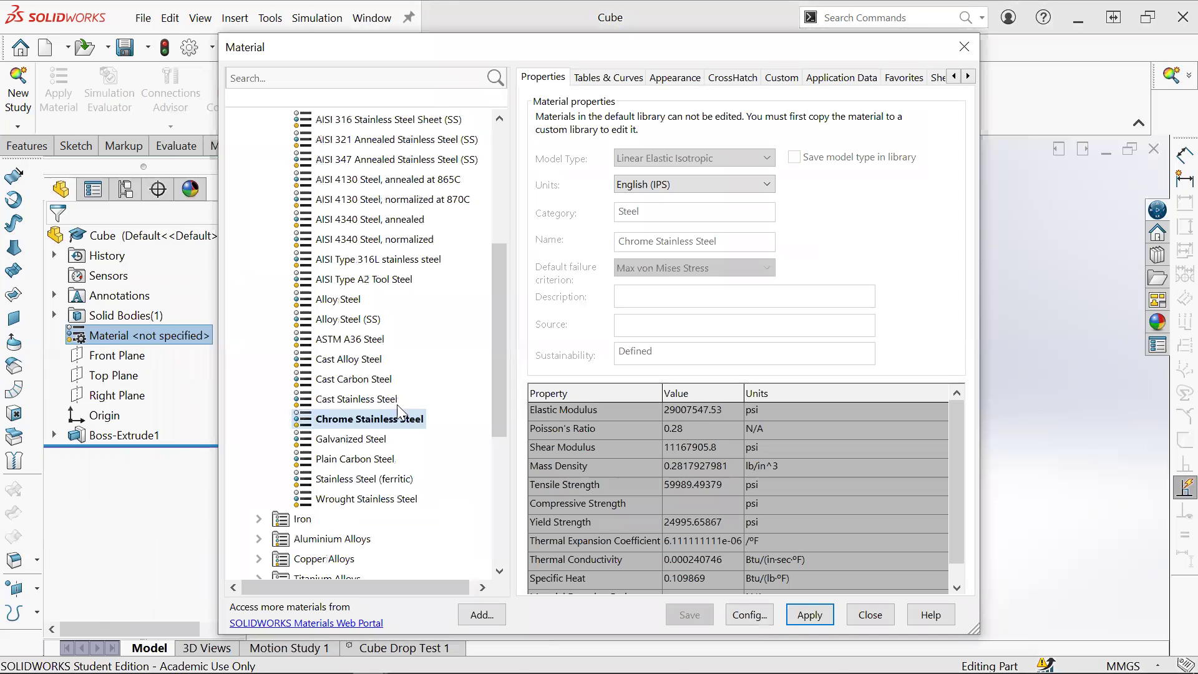
{"action": "left_click", "coordinate": [398, 405]}
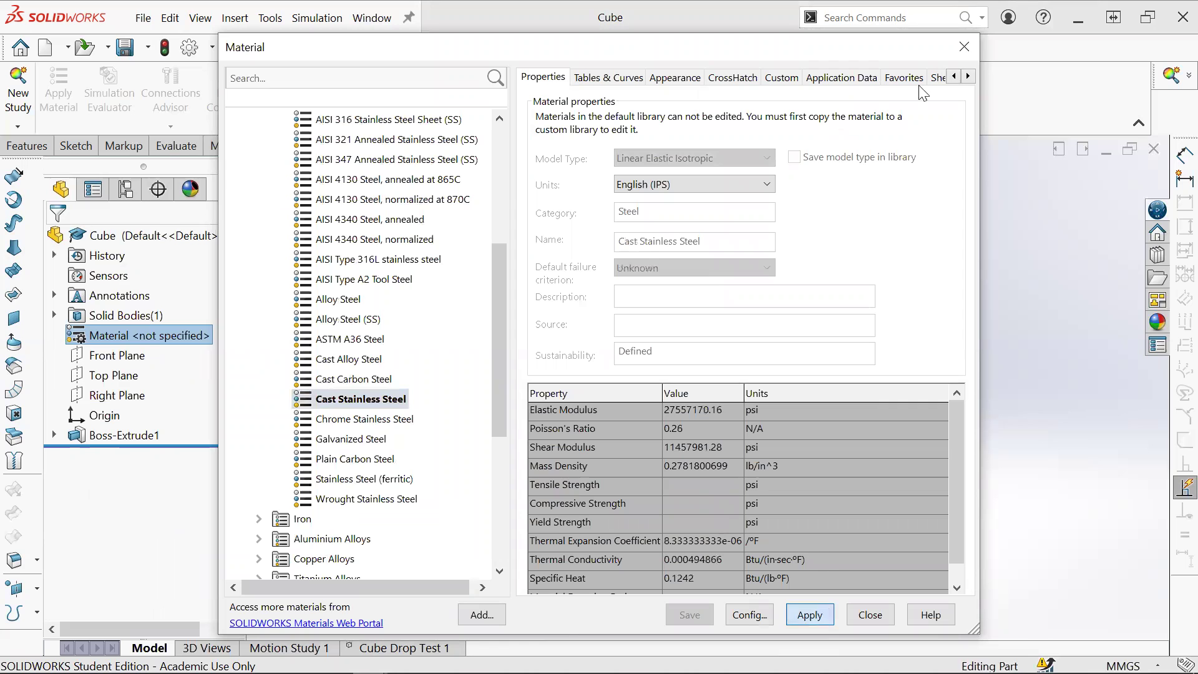
{"action": "left_click", "coordinate": [965, 47]}
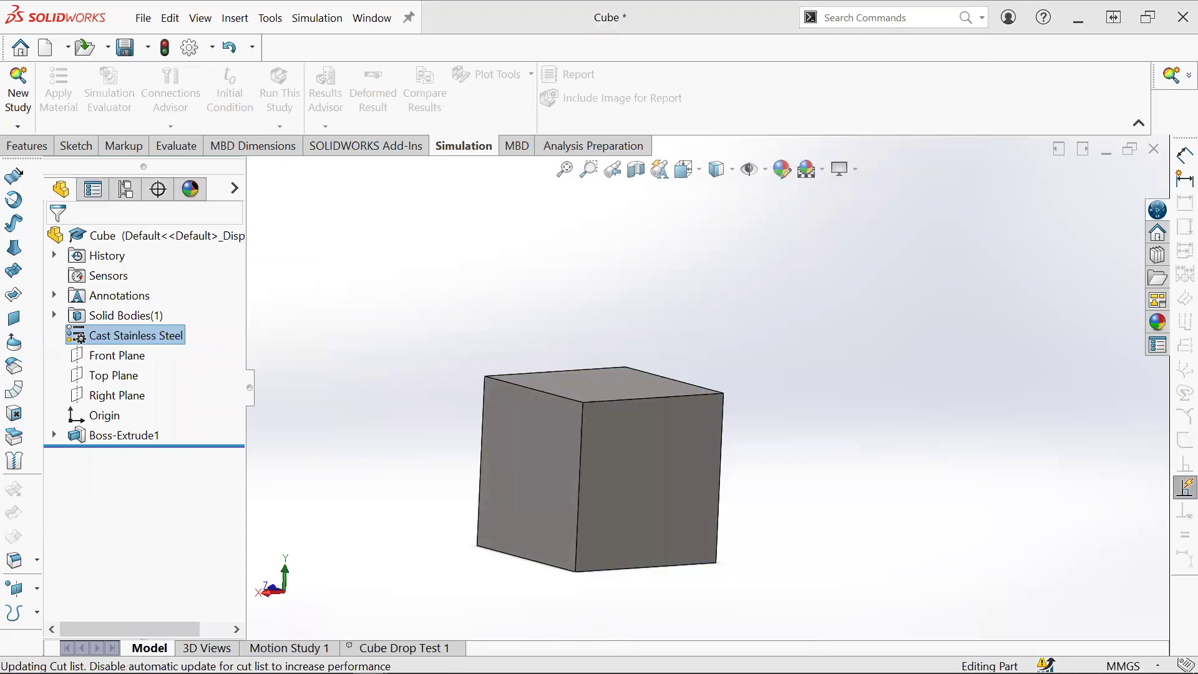
{"action": "left_click", "coordinate": [941, 257]}
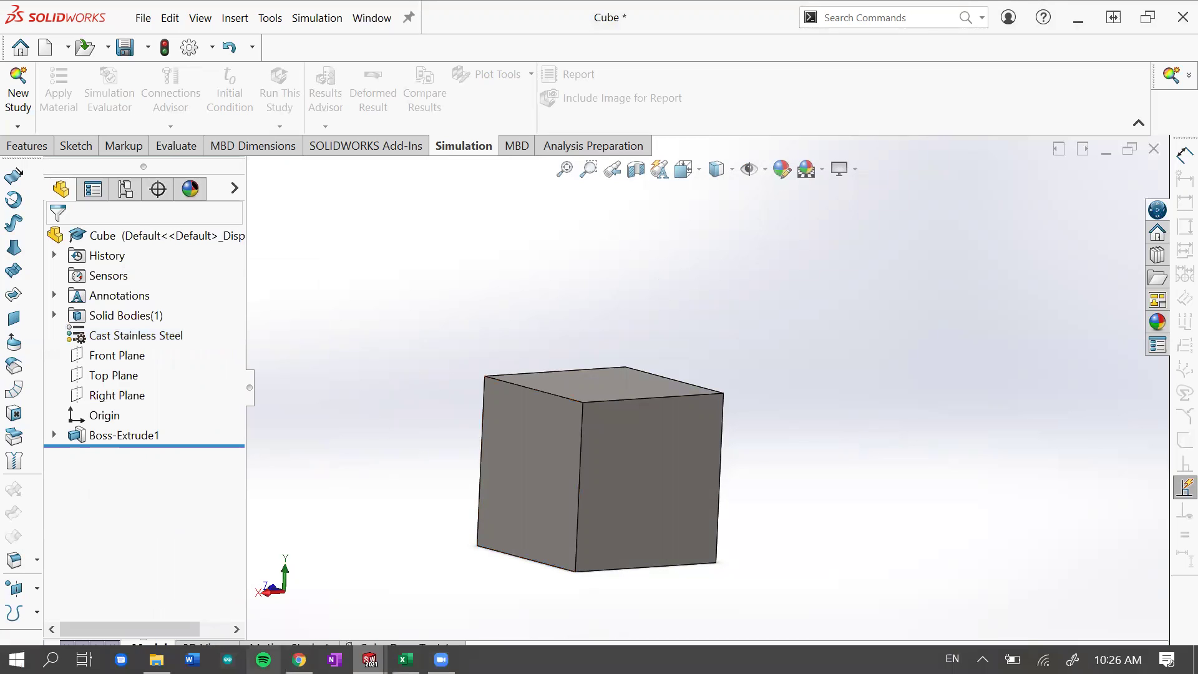
Step: Return to the Cube Drop Test 1 study, enlarge the feature tree area above the study tree and save the part
{"action": "middle_click_drag", "start_coordinate": [572, 459], "coordinate": [225, 427]}
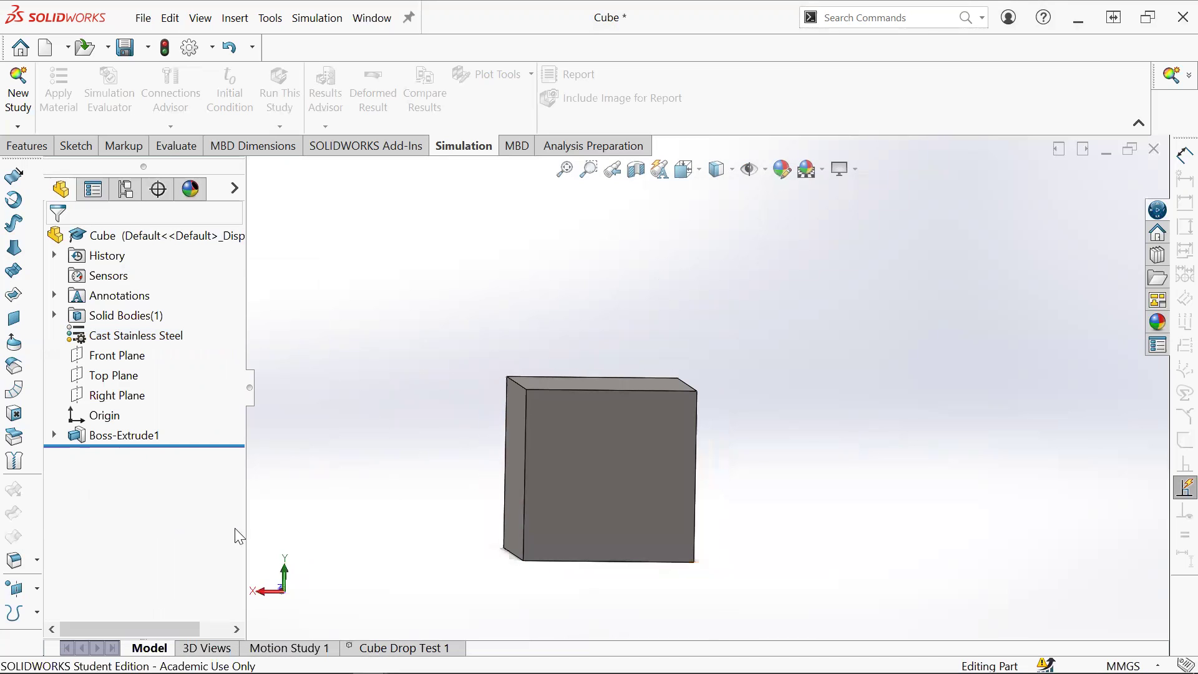
{"action": "left_click", "coordinate": [412, 649]}
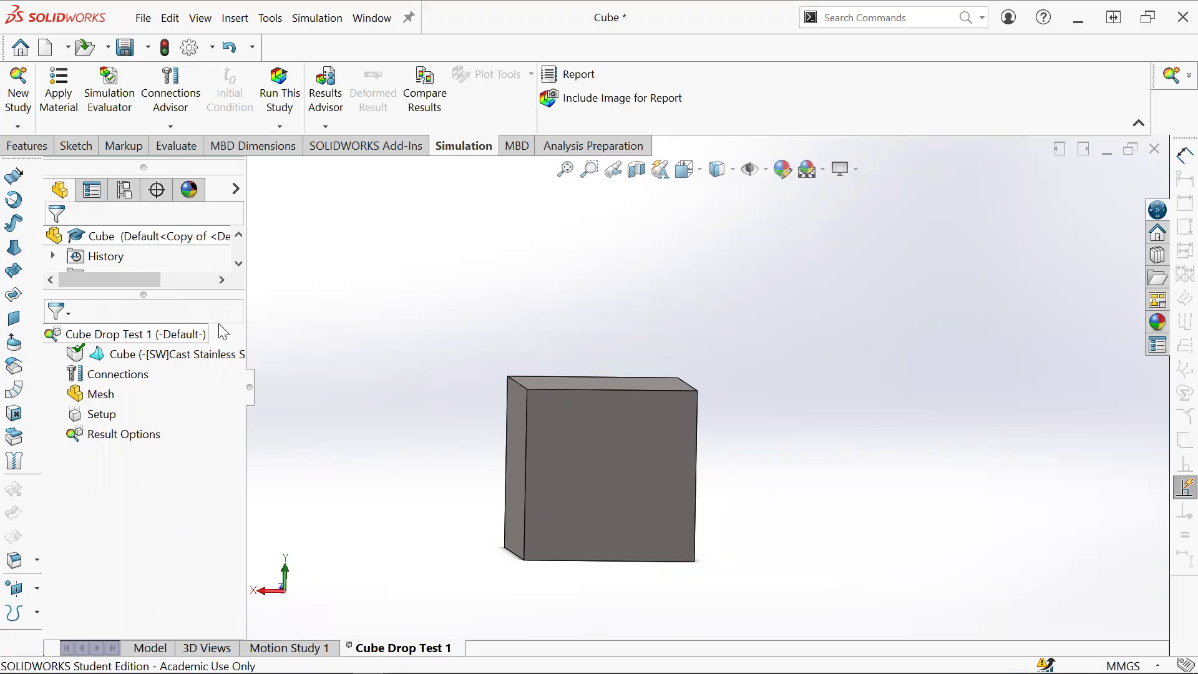
{"action": "double_click", "coordinate": [165, 298]}
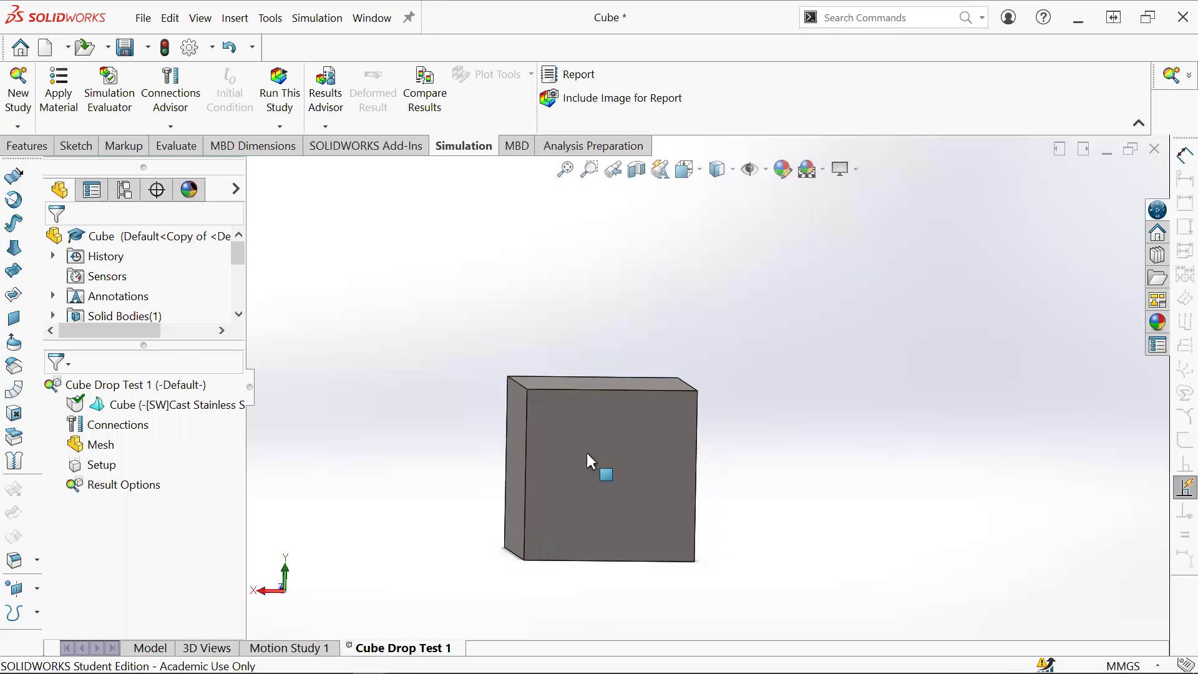
{"action": "middle_click_drag", "start_coordinate": [620, 508], "coordinate": [612, 533]}
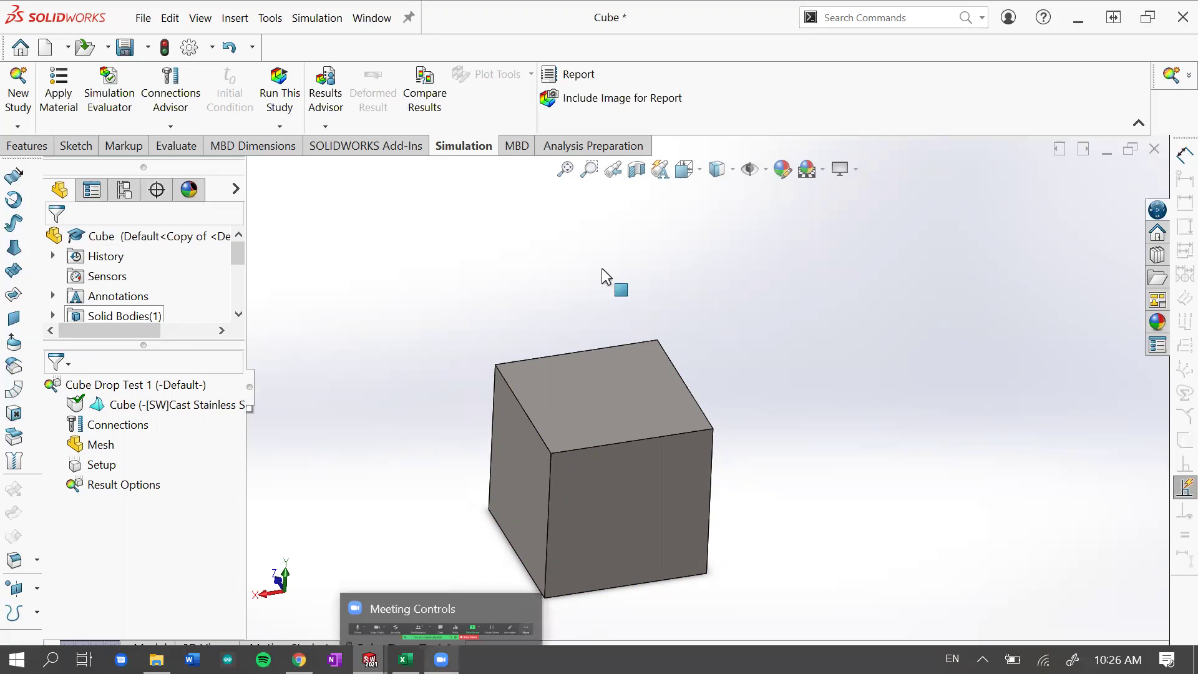
{"action": "key", "text": "ctrl+s"}
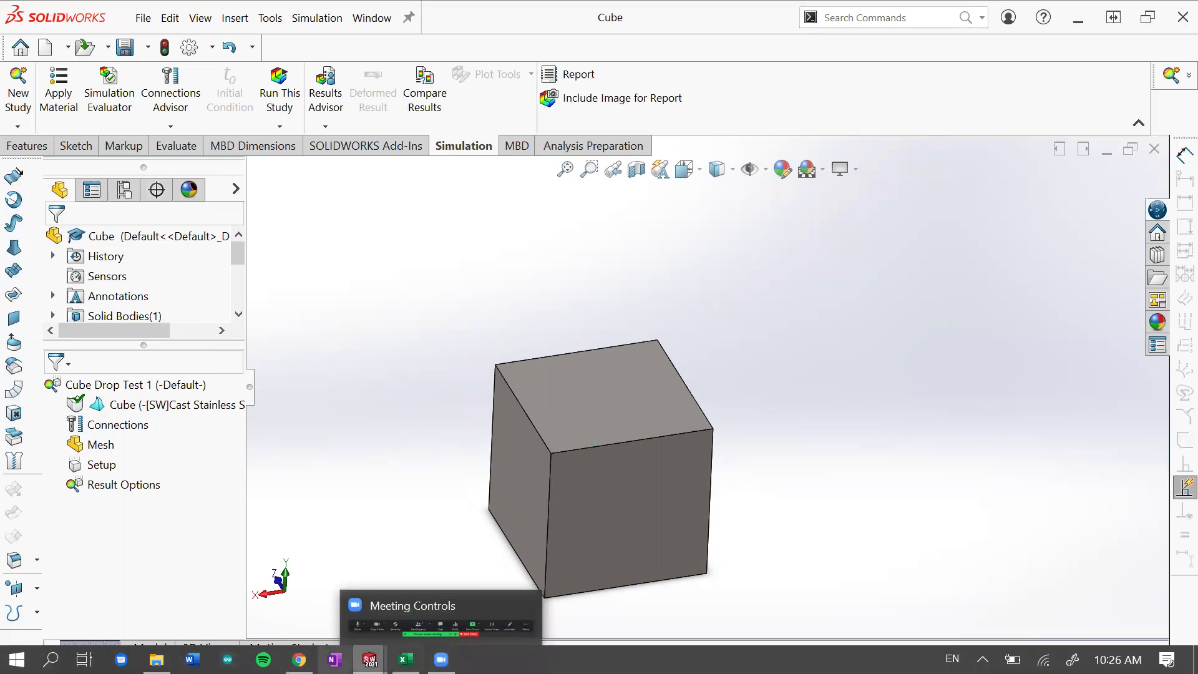
Step: Select the Cube body in the study tree and compare its material with the one in the part's feature tree
{"action": "mouse_move", "coordinate": [370, 660]}
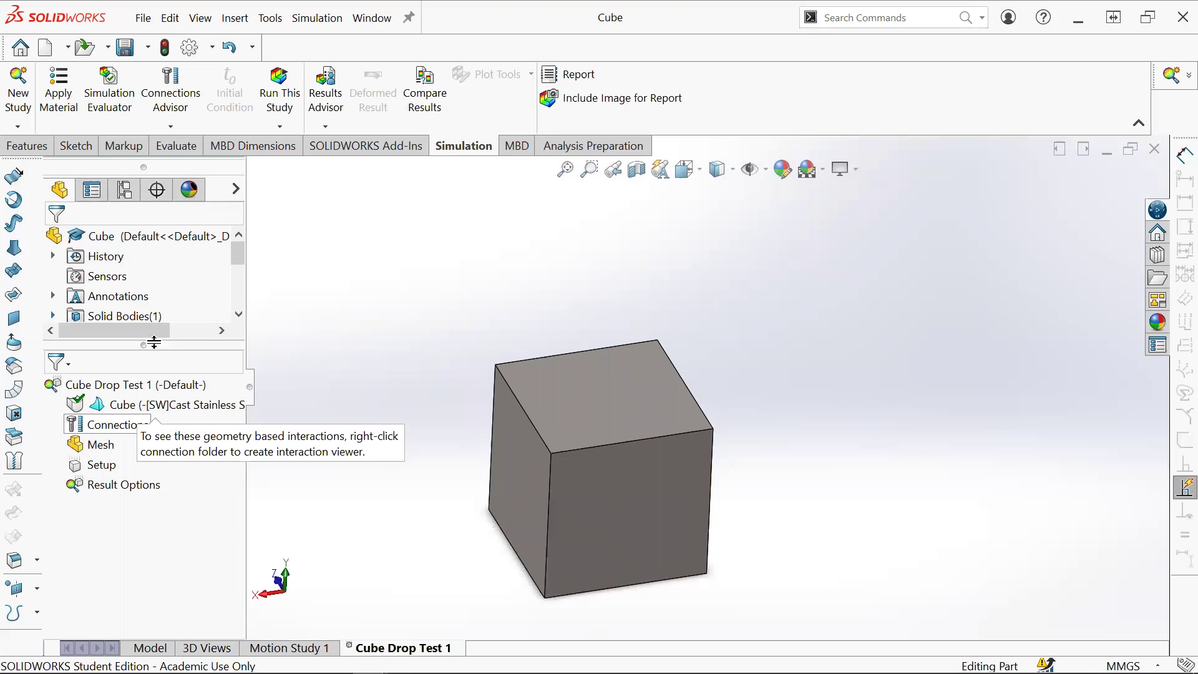
{"action": "left_click_drag", "start_coordinate": [180, 438], "coordinate": [181, 446]}
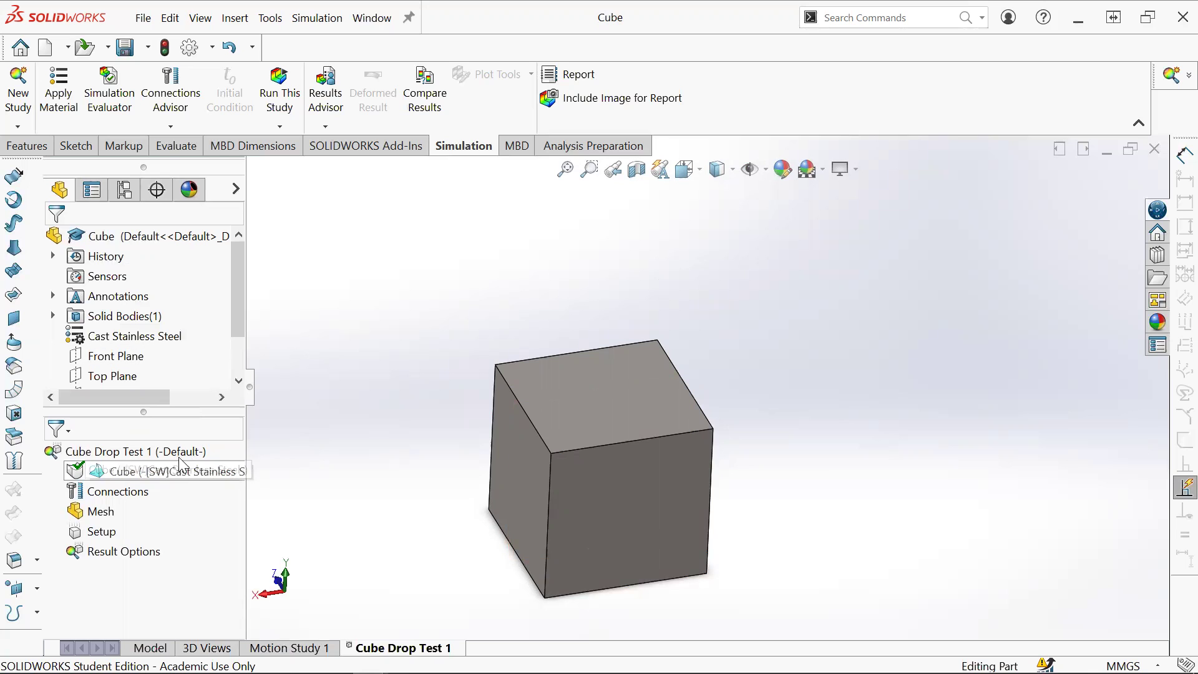
{"action": "left_click", "coordinate": [190, 470]}
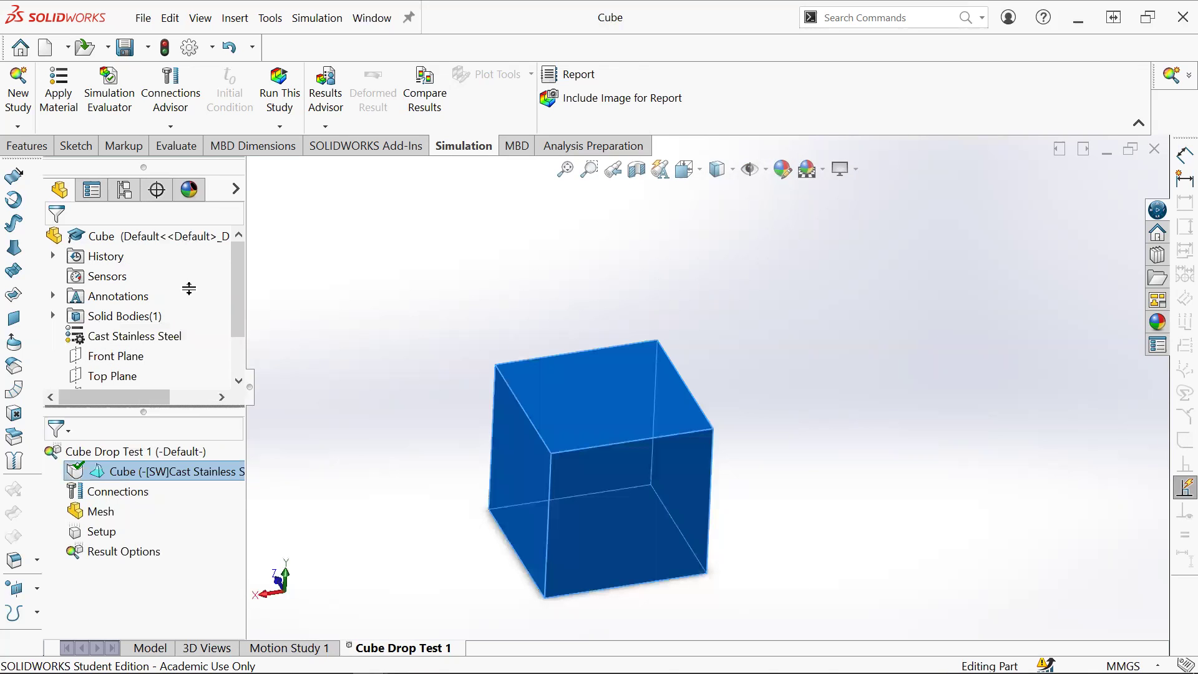
{"action": "left_click_drag", "start_coordinate": [189, 289], "coordinate": [178, 342]}
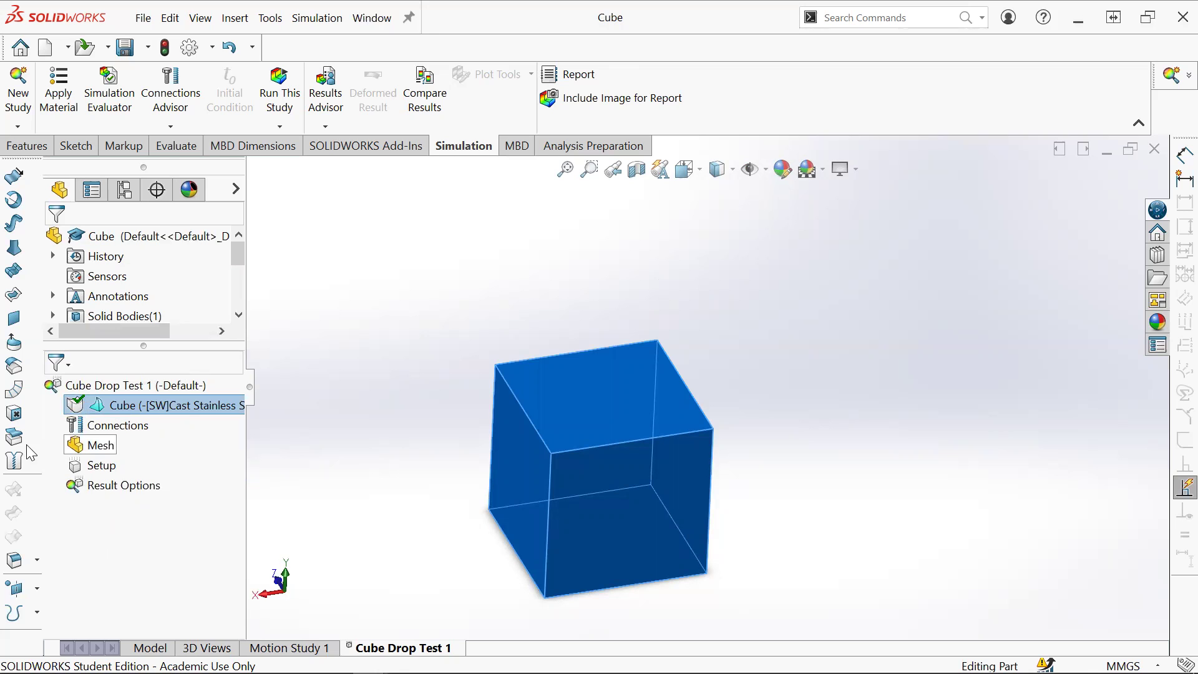
Step: Open the drop test setup of the study and define the drop height from the lowest point
{"action": "right_click", "coordinate": [117, 447]}
{"action": "left_click", "coordinate": [121, 453]}
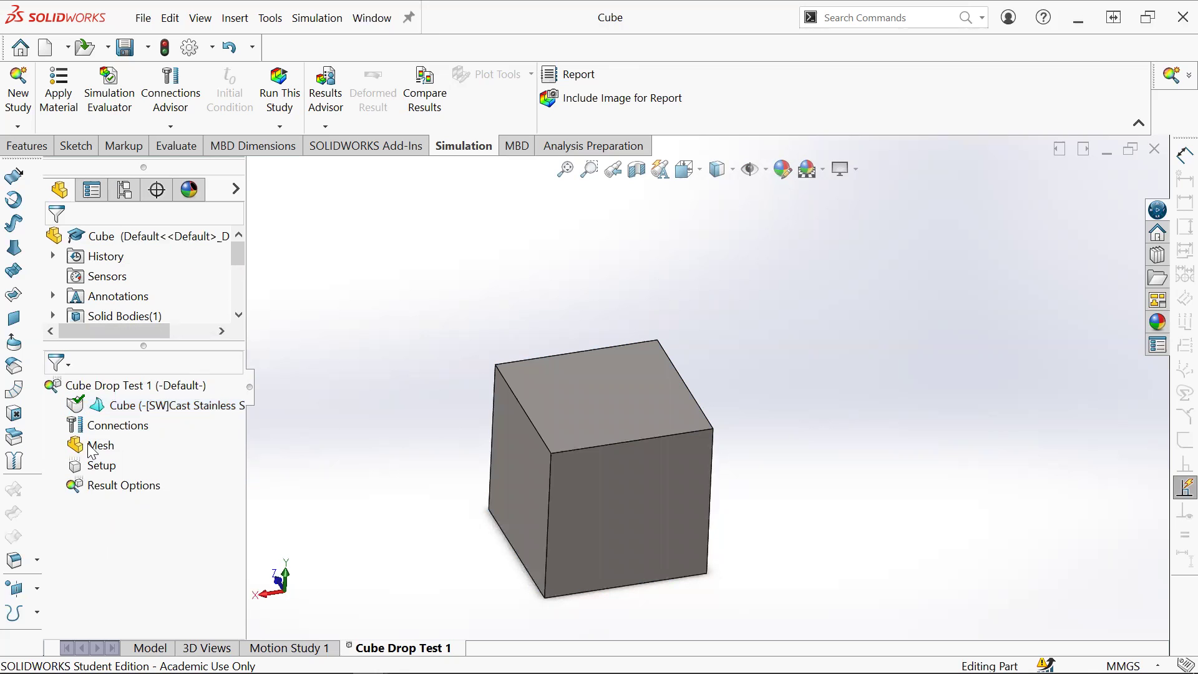
{"action": "right_click", "coordinate": [91, 449]}
{"action": "right_click", "coordinate": [105, 469]}
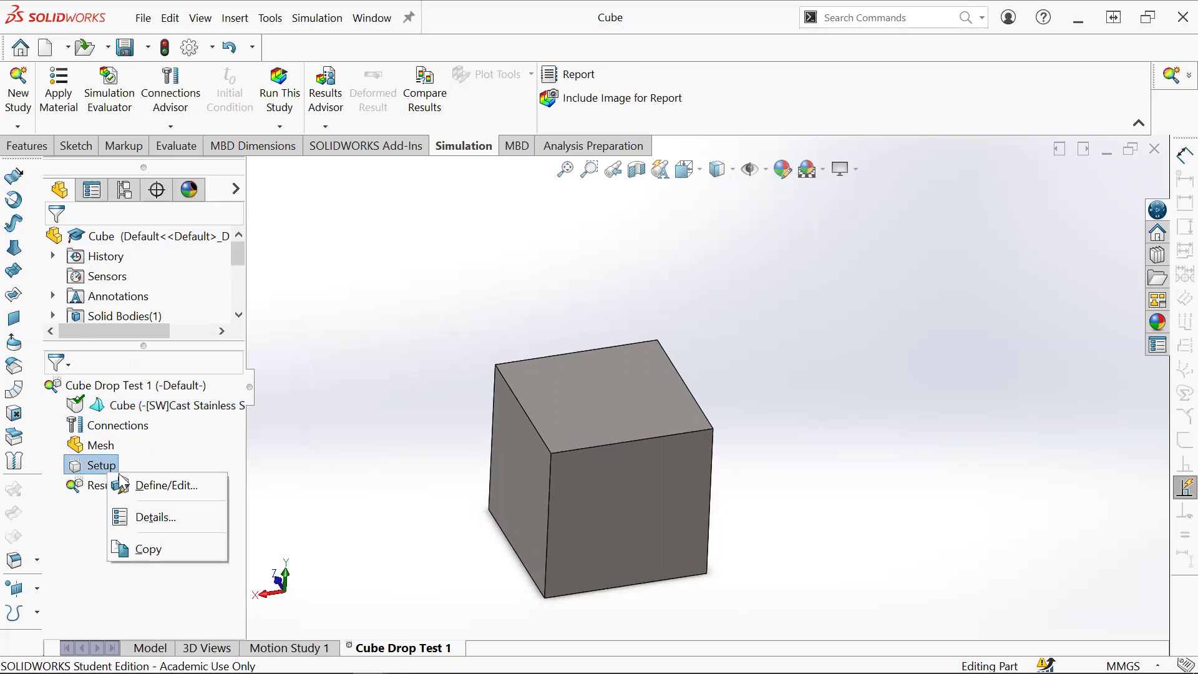
{"action": "left_click", "coordinate": [208, 414]}
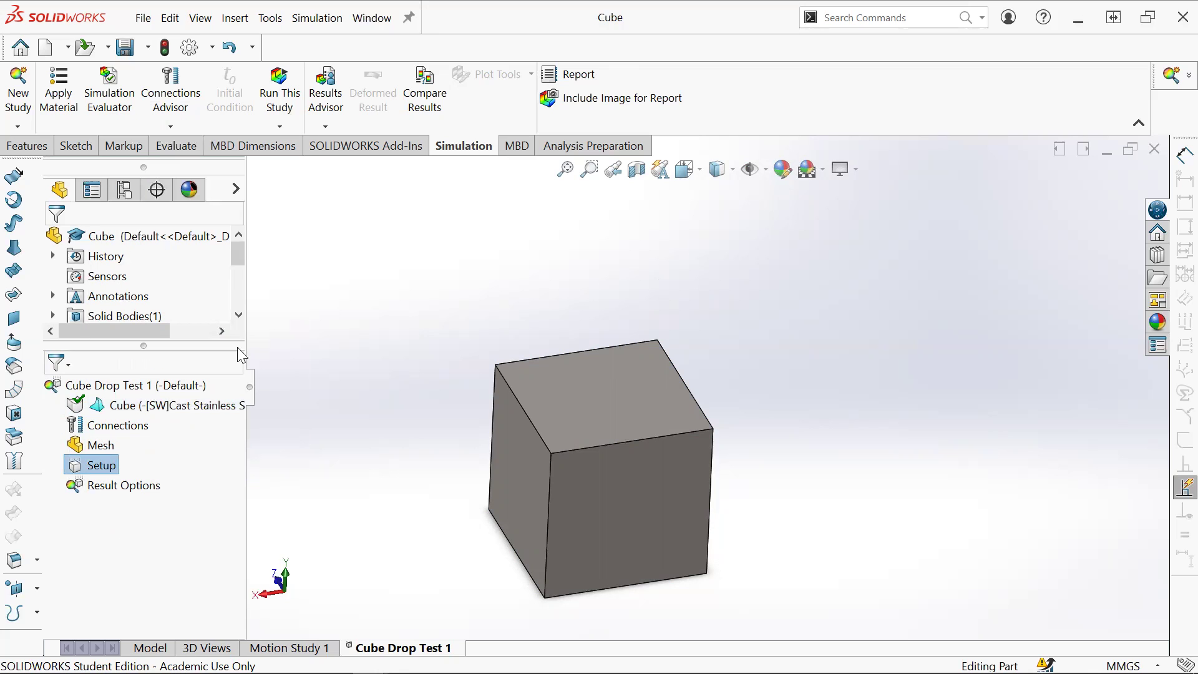
{"action": "scroll", "coordinate": [175, 373], "scroll_direction": "down", "scroll_amount": 1}
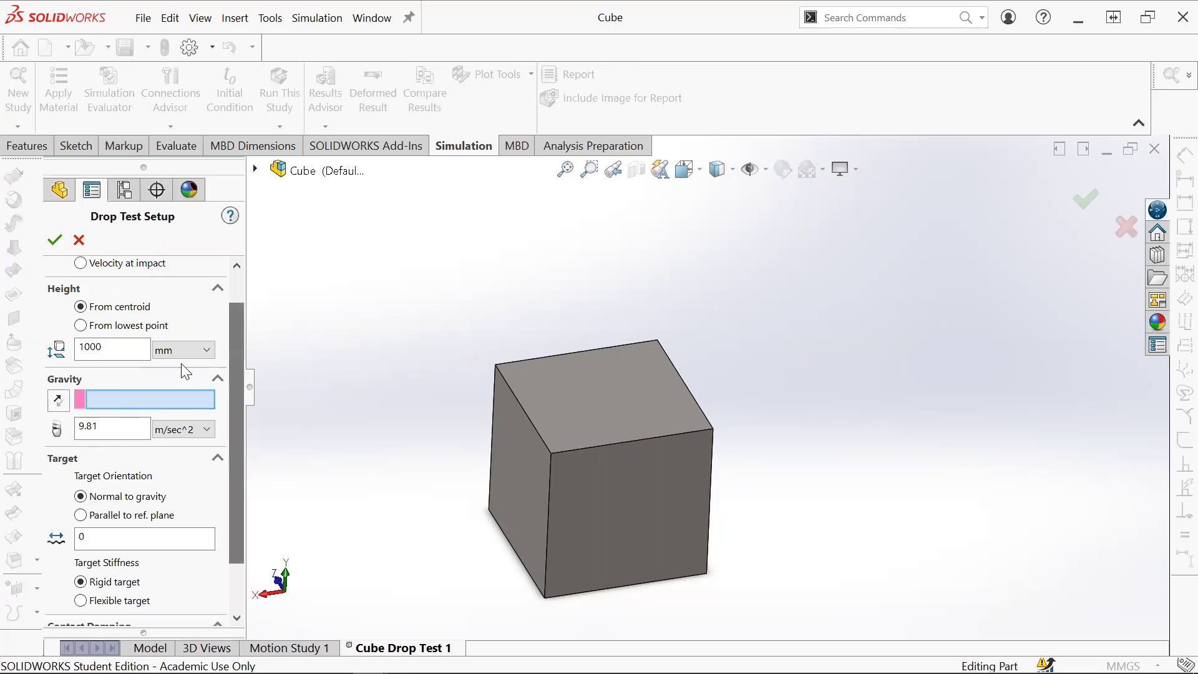
{"action": "scroll", "coordinate": [186, 373], "scroll_direction": "up", "scroll_amount": 1}
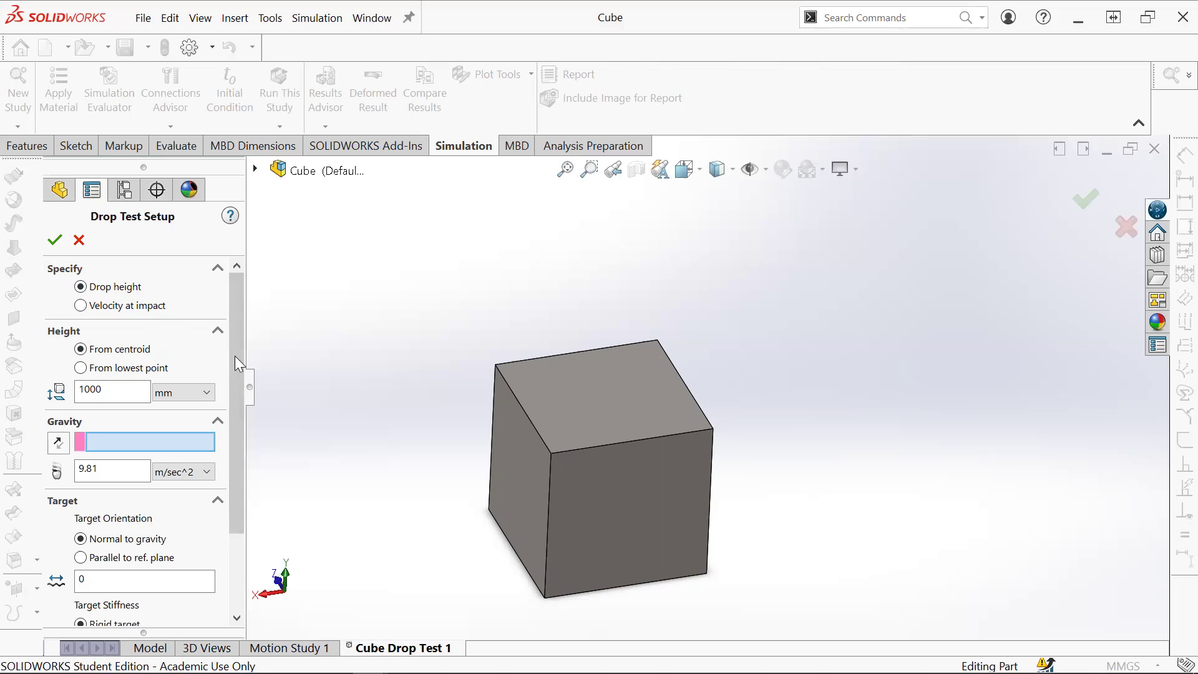
{"action": "middle_click_drag", "start_coordinate": [624, 505], "coordinate": [580, 427]}
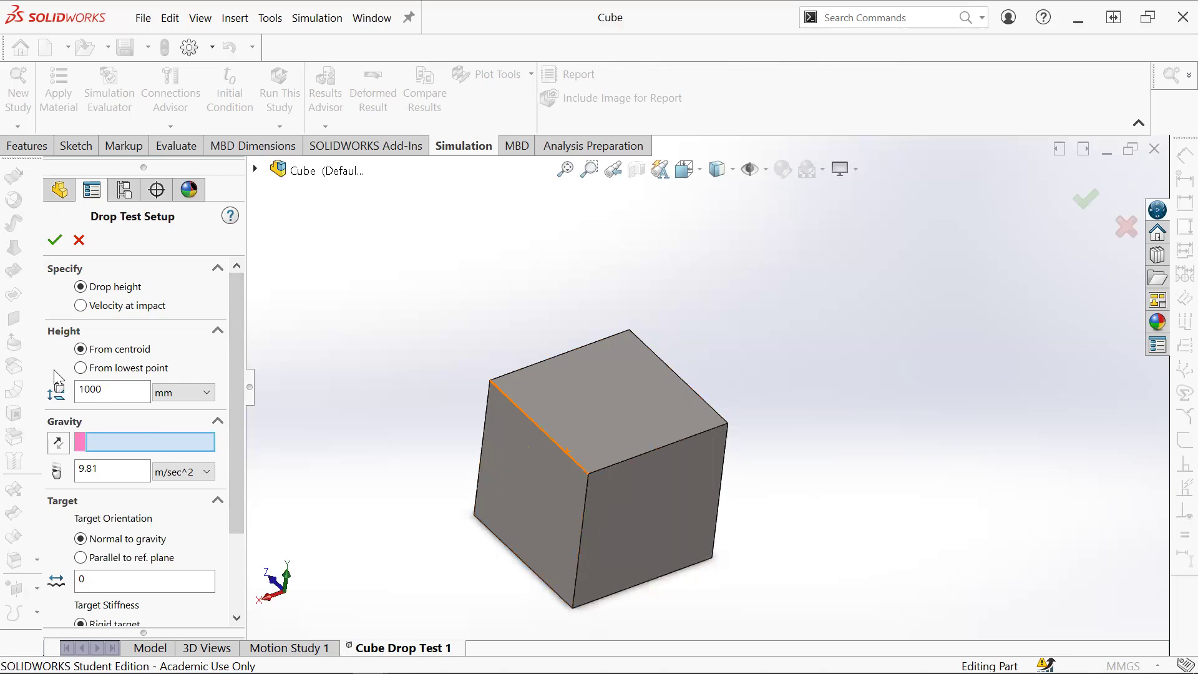
{"action": "left_click", "coordinate": [150, 370]}
{"action": "middle_click_drag", "start_coordinate": [593, 522], "coordinate": [509, 490]}
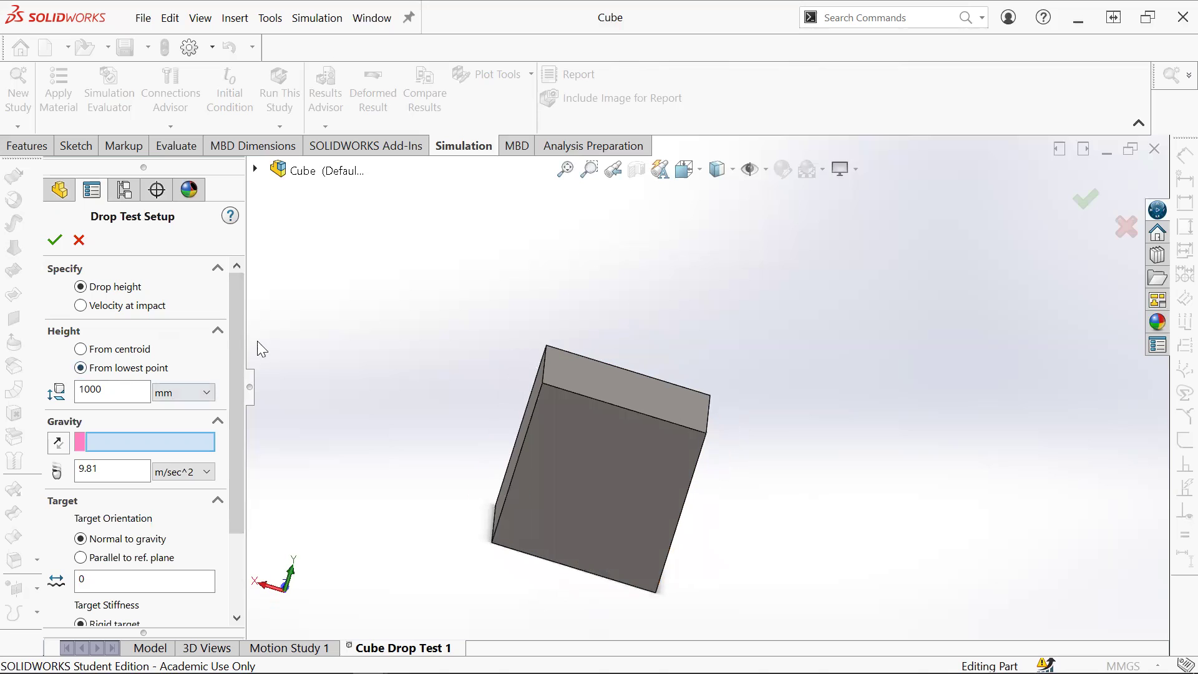
Step: Change the drop height unit to metres and set the drop height to 2 m
{"action": "scroll", "coordinate": [229, 375], "scroll_direction": "down", "scroll_amount": 1}
{"action": "scroll", "coordinate": [229, 376], "scroll_direction": "down", "scroll_amount": 2}
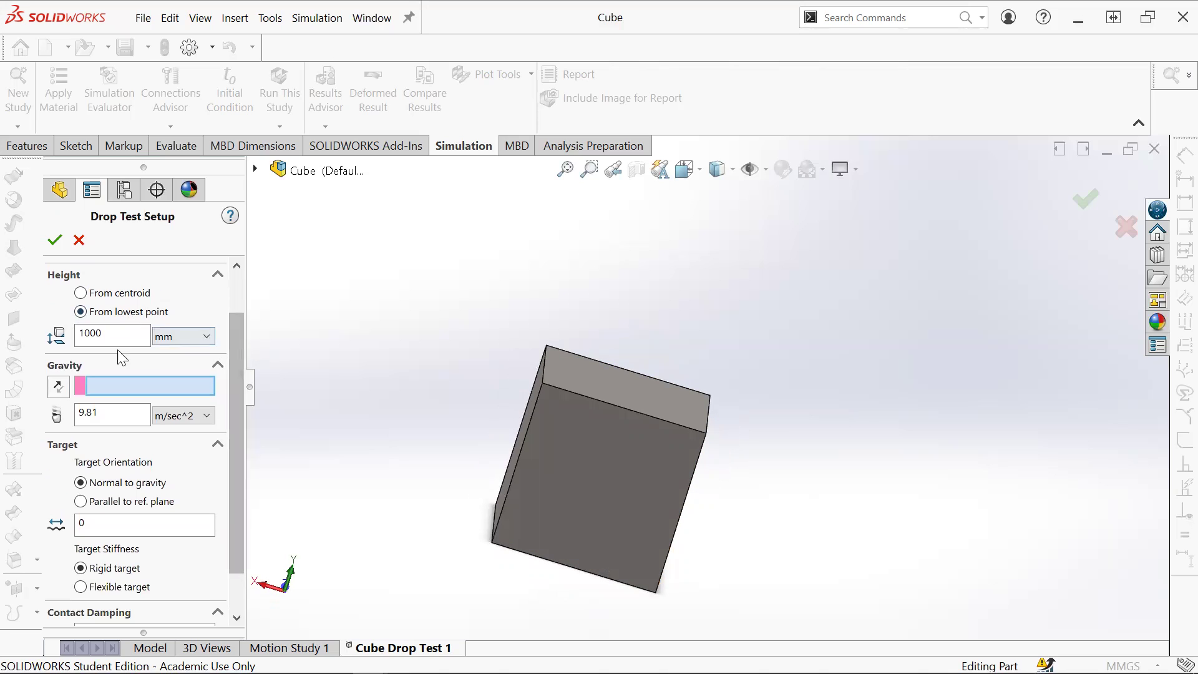
{"action": "left_click", "coordinate": [181, 338]}
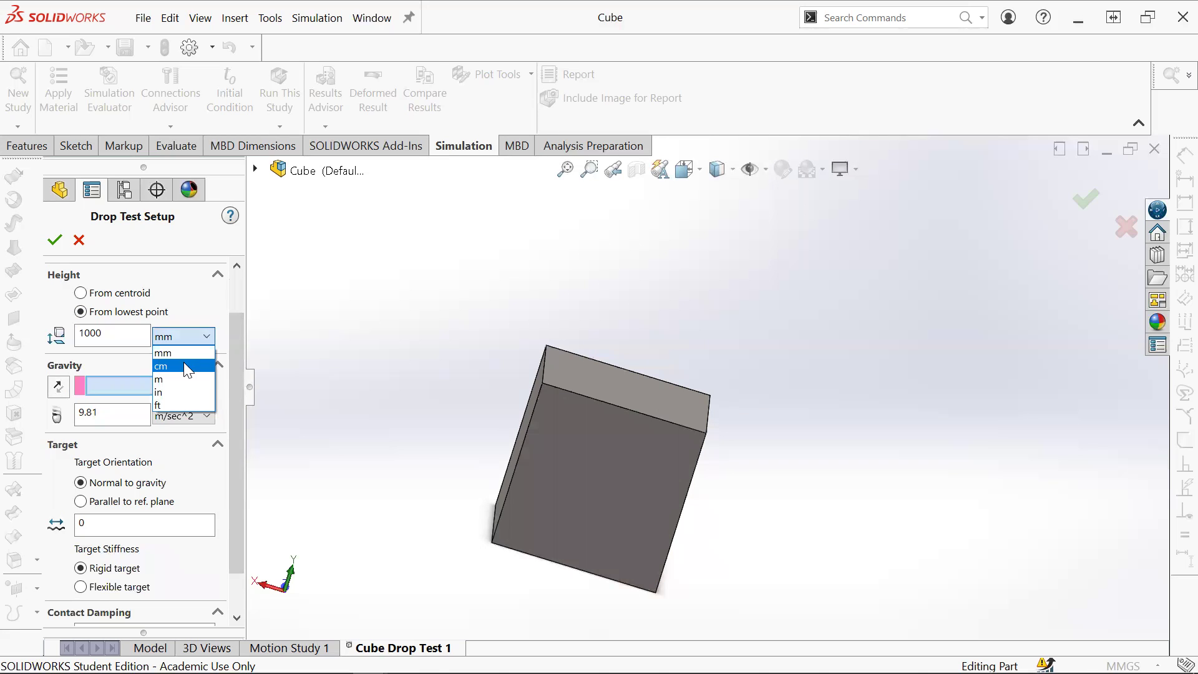
{"action": "left_click", "coordinate": [181, 380]}
{"action": "double_click", "coordinate": [108, 336]}
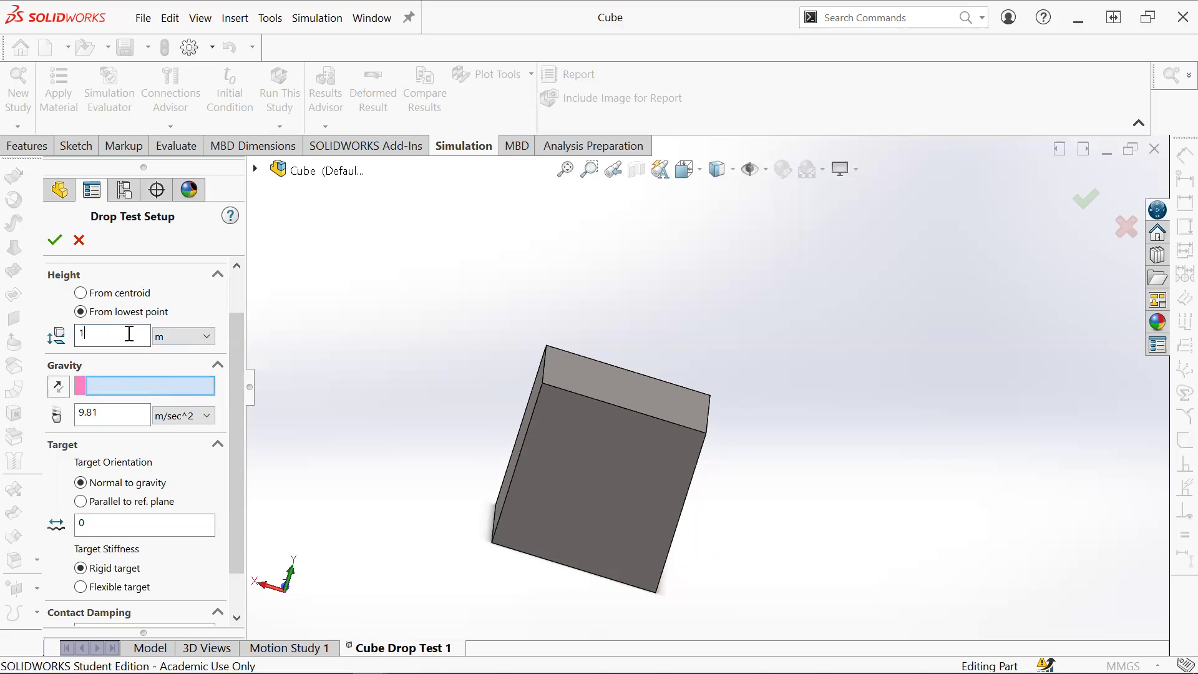
{"action": "type", "text": "3"}
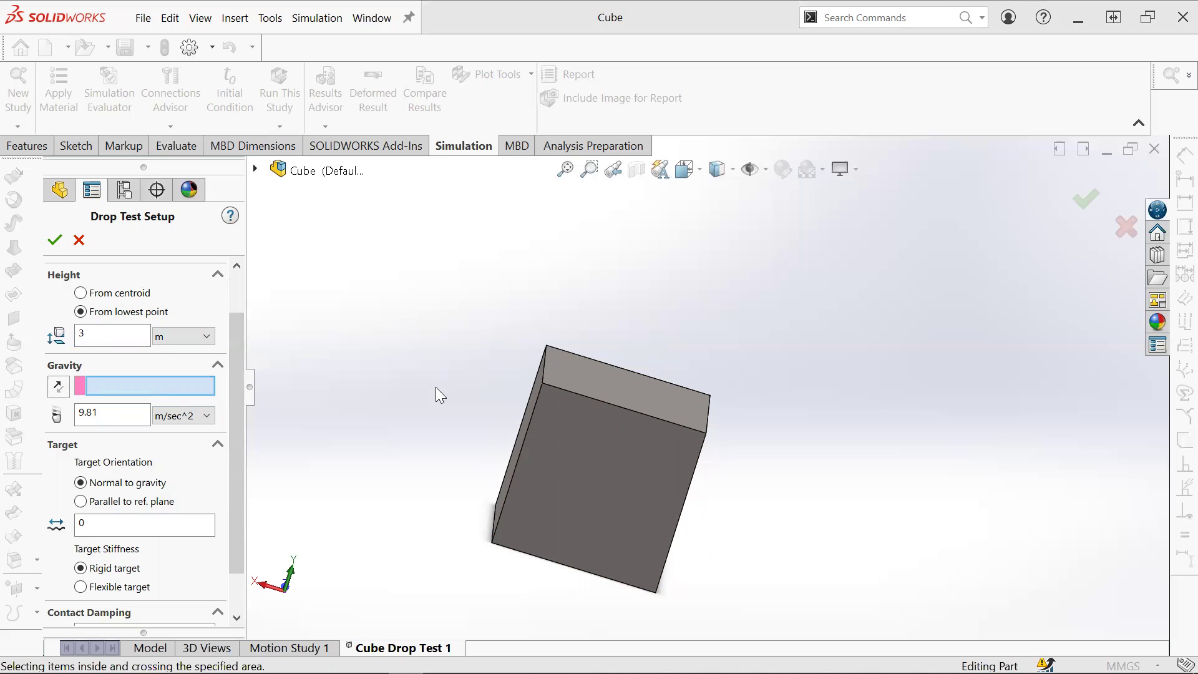
{"action": "double_click", "coordinate": [105, 335]}
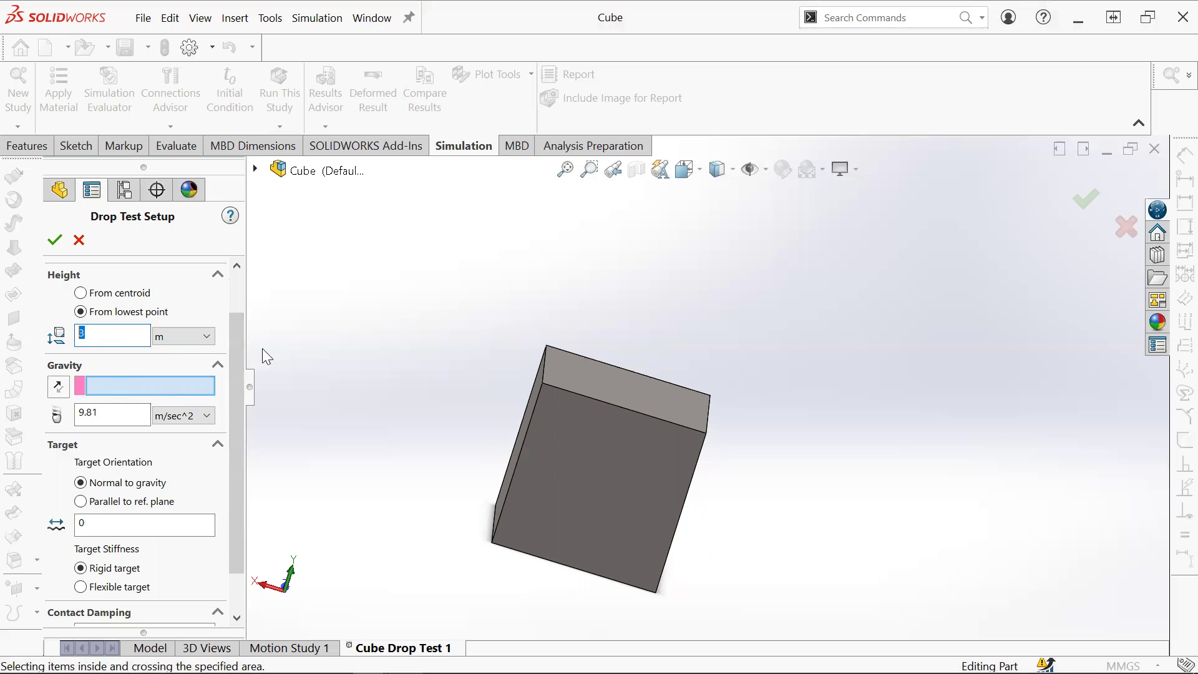
{"action": "type", "text": "2"}
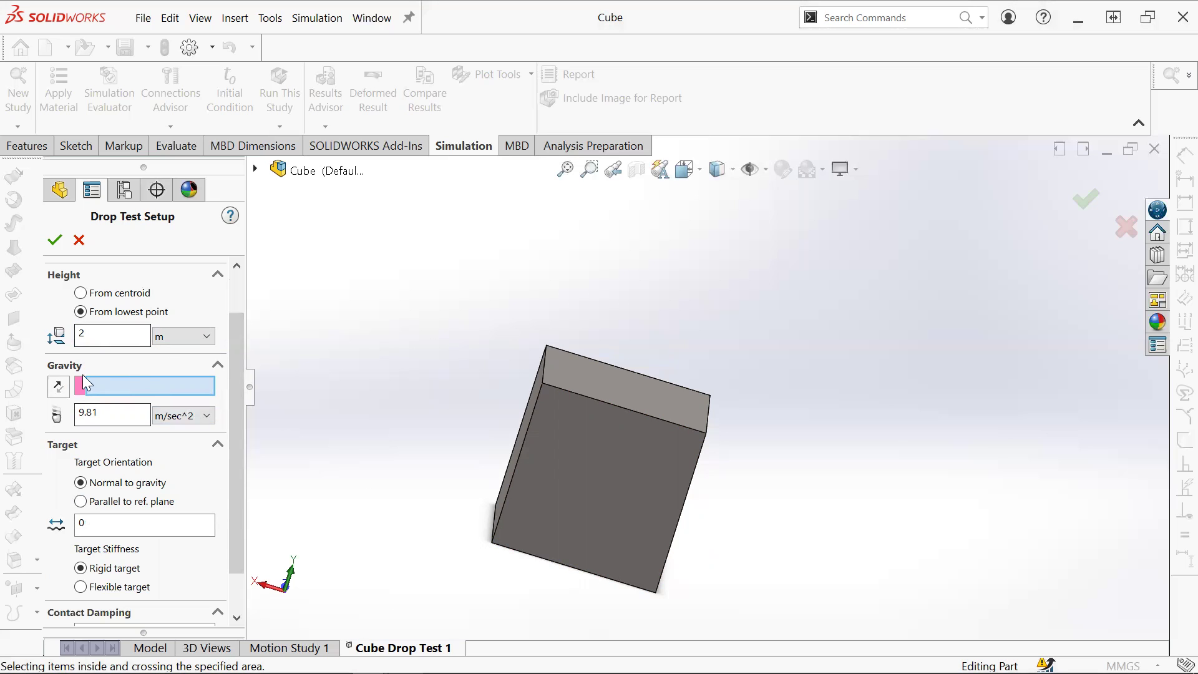
Step: Assign the cube's bottom face as the gravity reference, with the direction reversed
{"action": "left_click", "coordinate": [58, 386]}
{"action": "middle_click_drag", "start_coordinate": [532, 517], "coordinate": [551, 581]}
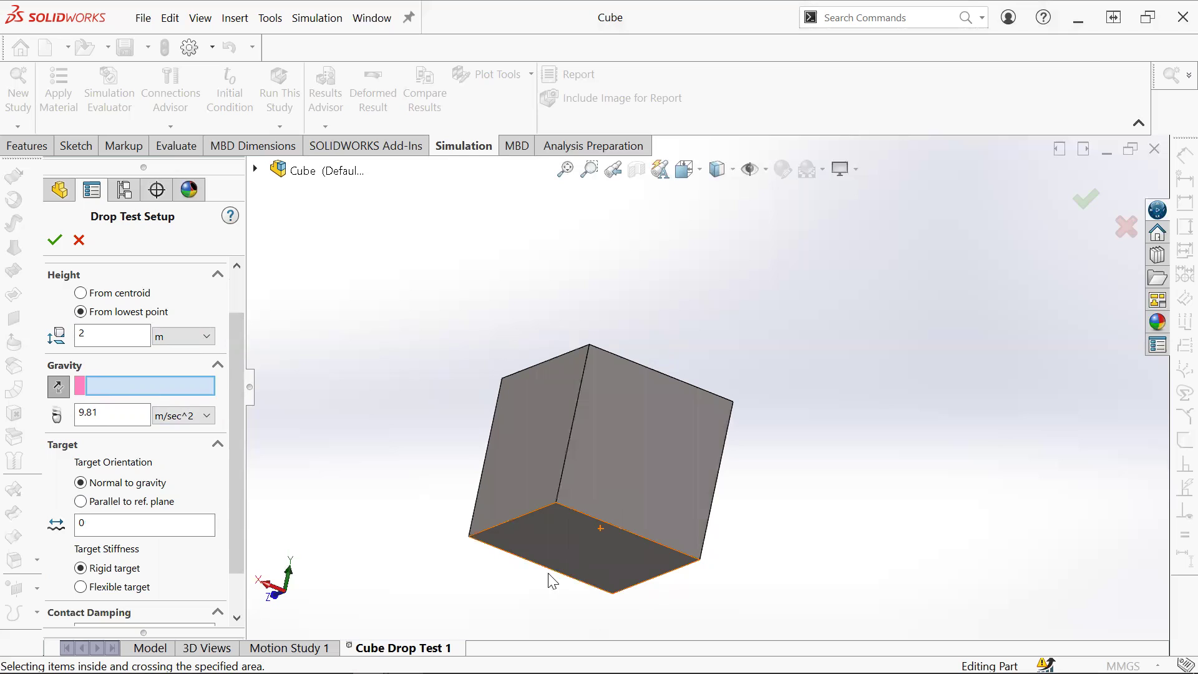
{"action": "left_click", "coordinate": [556, 545]}
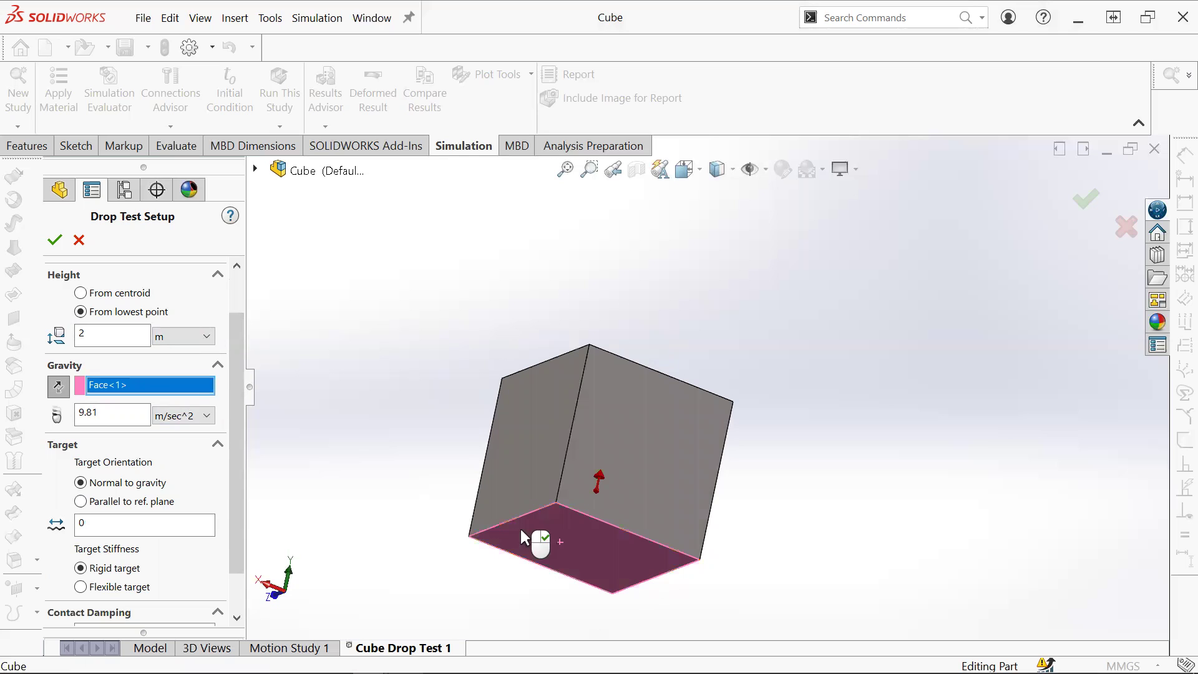
Step: Check the gravity arrow around the cube and flip its direction to point down toward the bottom face
{"action": "scroll", "coordinate": [242, 393], "scroll_direction": "down", "scroll_amount": 2}
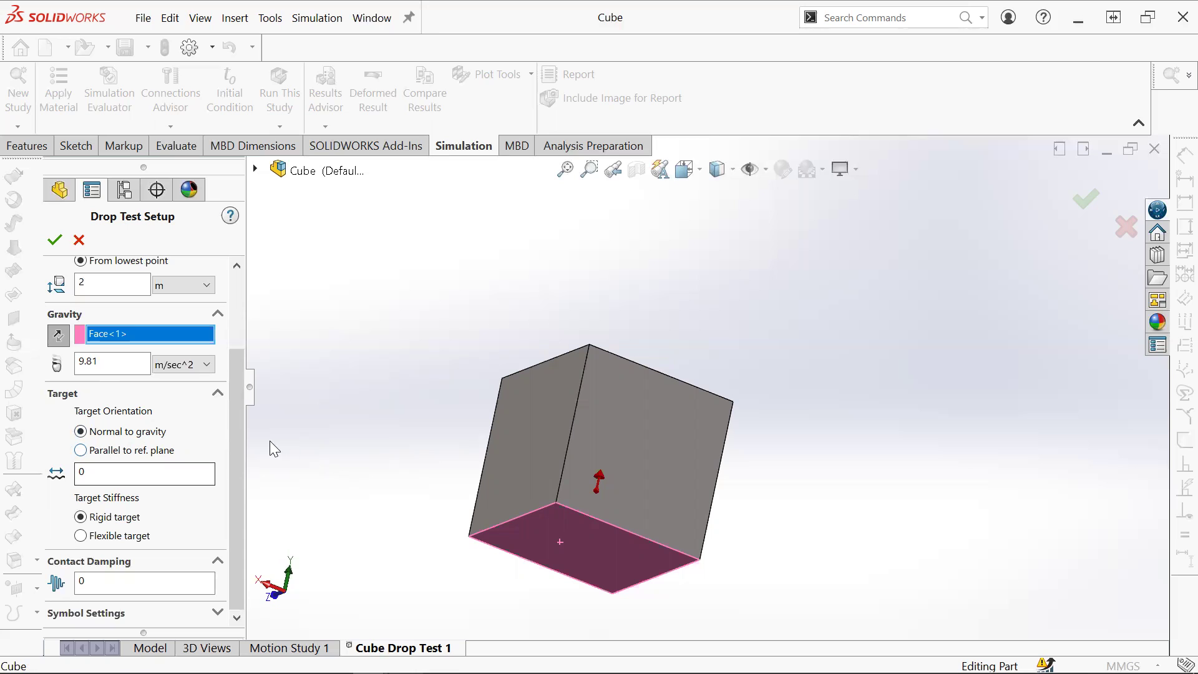
{"action": "middle_click_drag", "start_coordinate": [643, 537], "coordinate": [590, 526]}
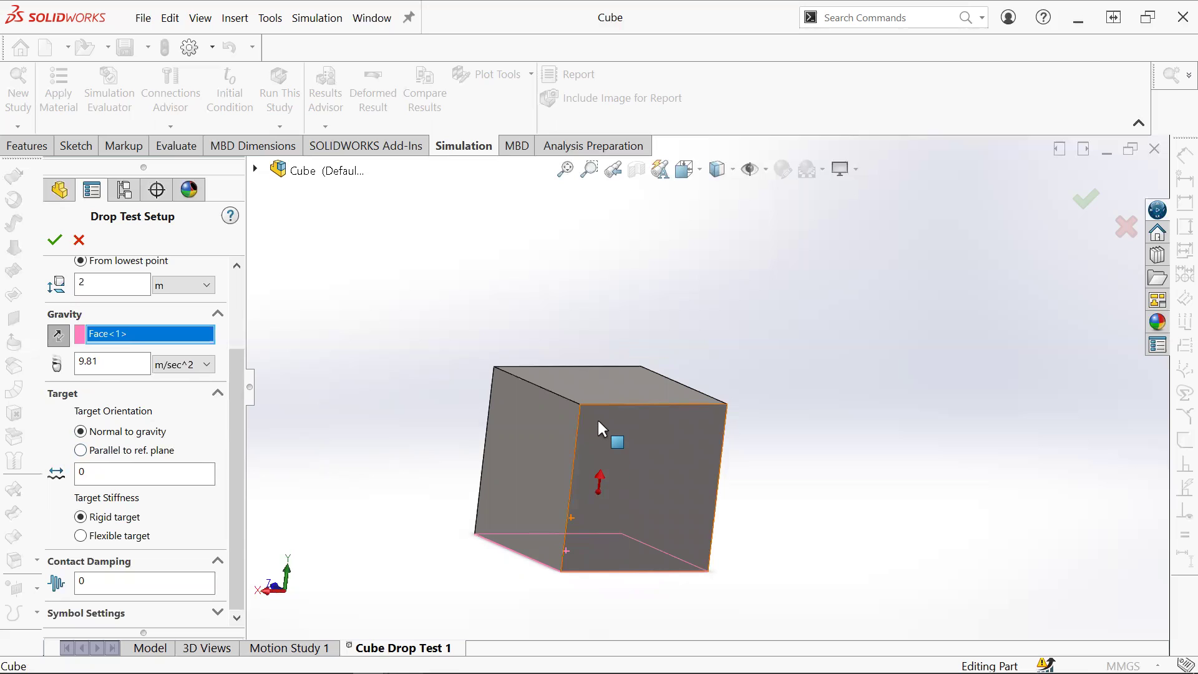
{"action": "middle_click_drag", "start_coordinate": [609, 524], "coordinate": [531, 420]}
{"action": "middle_click_drag", "start_coordinate": [705, 552], "coordinate": [664, 431]}
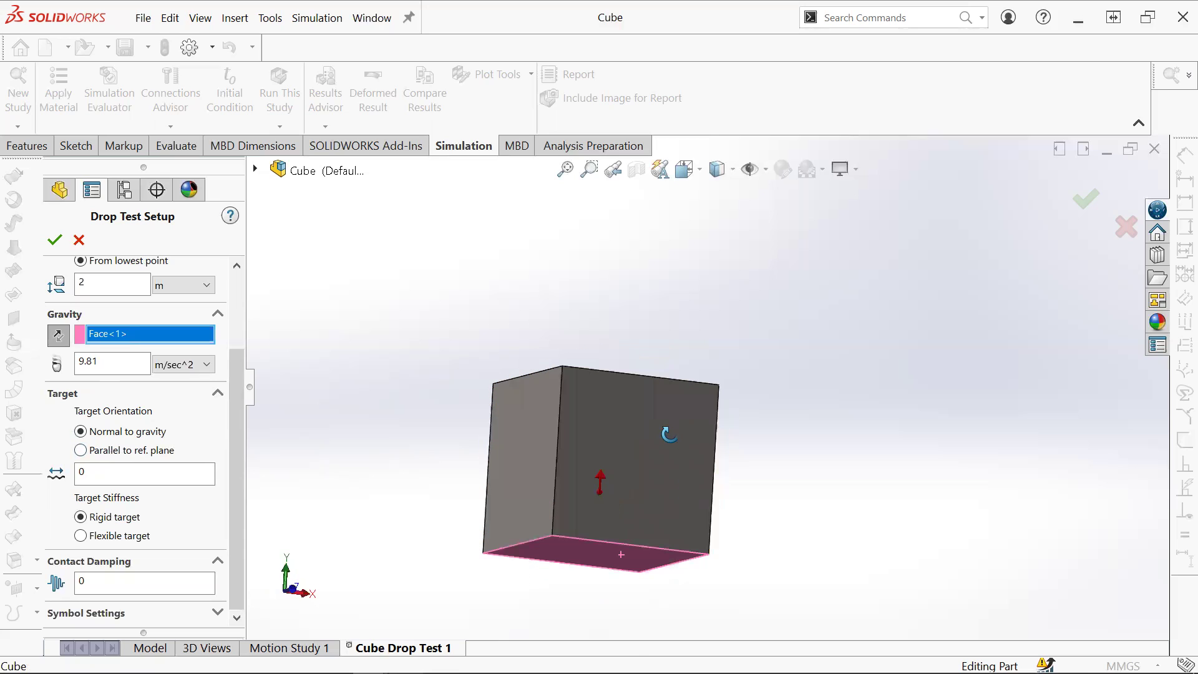
{"action": "mouse_move", "coordinate": [627, 543]}
{"action": "middle_mouse_down"}
{"action": "mouse_move", "coordinate": [628, 555]}
{"action": "mouse_move", "coordinate": [624, 534]}
{"action": "middle_mouse_up"}
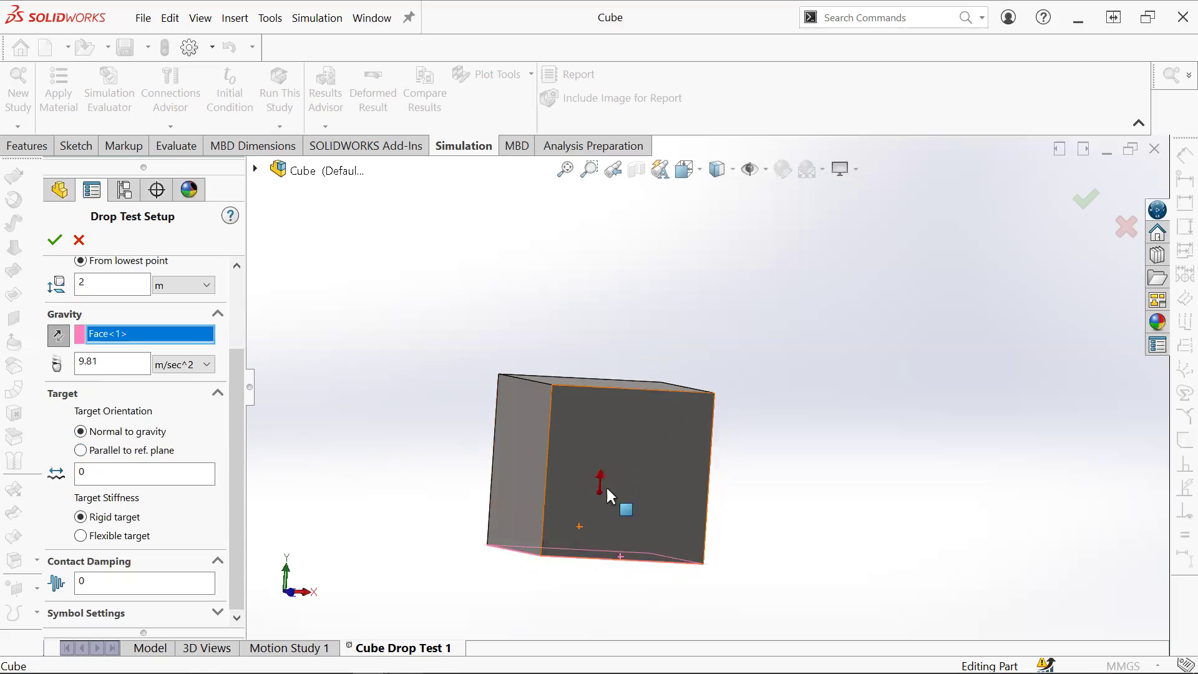
{"action": "middle_click_drag", "start_coordinate": [593, 535], "coordinate": [559, 575]}
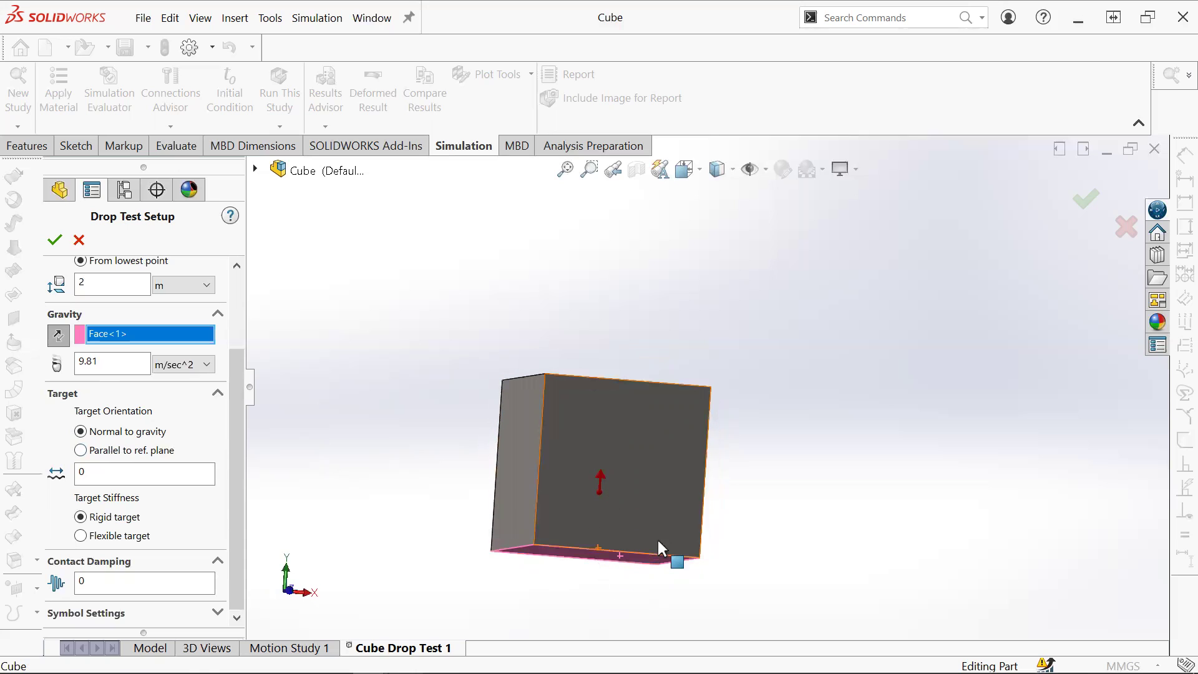
{"action": "middle_click_drag", "start_coordinate": [590, 485], "coordinate": [643, 504]}
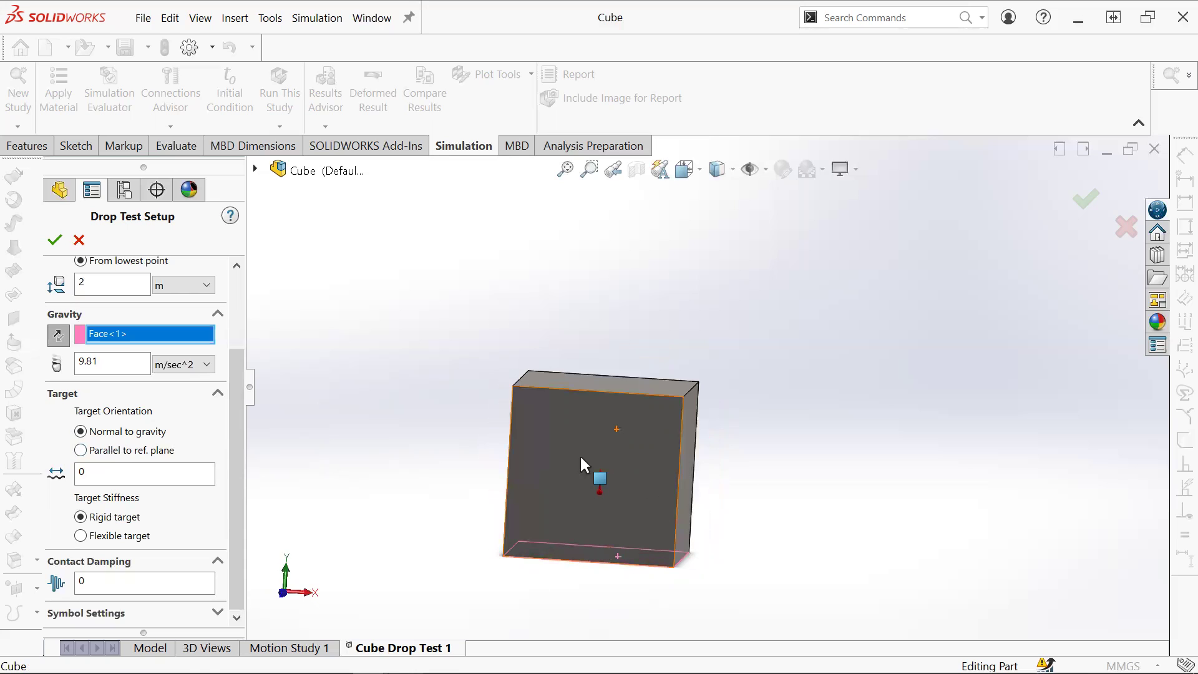
{"action": "scroll", "coordinate": [581, 465], "scroll_direction": "down", "scroll_amount": 3}
{"action": "scroll", "coordinate": [650, 419], "scroll_direction": "up", "scroll_amount": 3}
{"action": "middle_click_drag", "start_coordinate": [643, 459], "coordinate": [799, 468]}
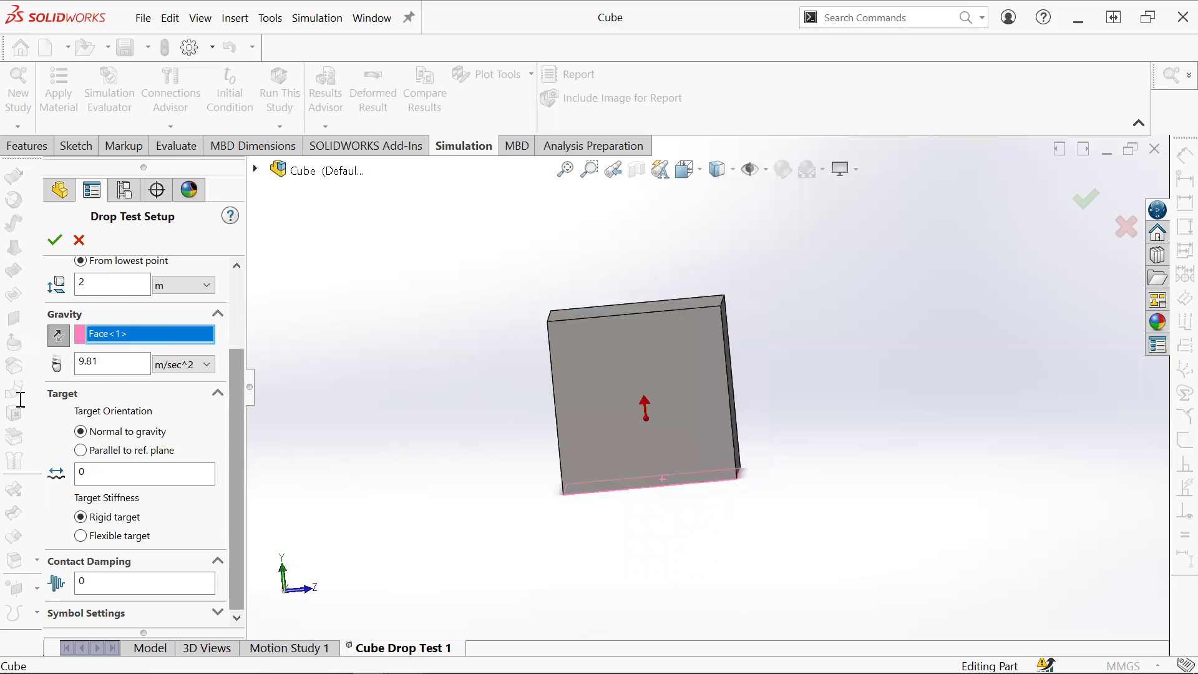
{"action": "scroll", "coordinate": [50, 437], "scroll_direction": "up", "scroll_amount": 3}
{"action": "left_click", "coordinate": [58, 424]}
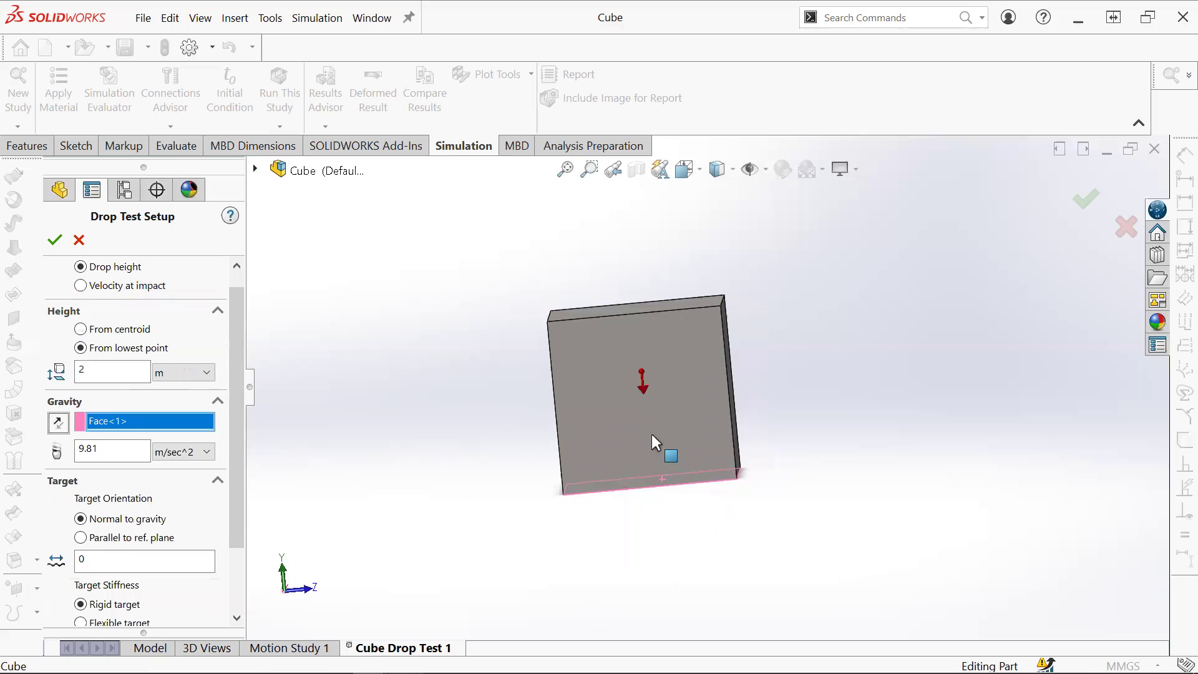
{"action": "middle_click_drag", "start_coordinate": [609, 458], "coordinate": [662, 459]}
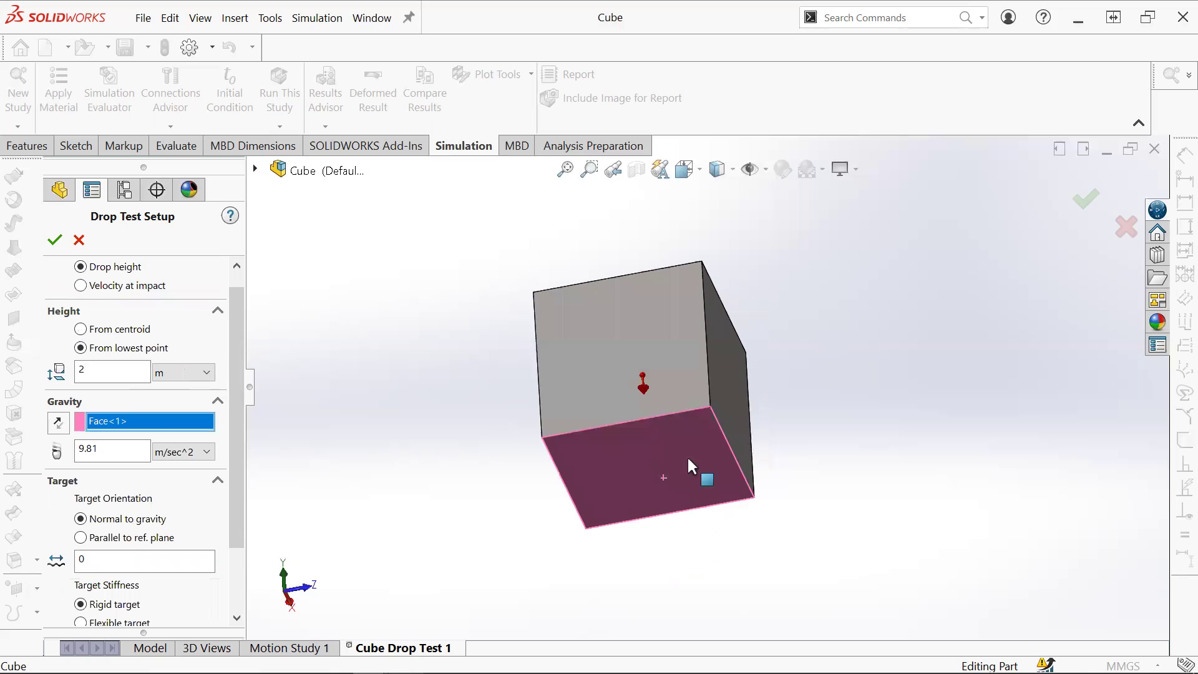
{"action": "key", "text": "ctrl+shift+z"}
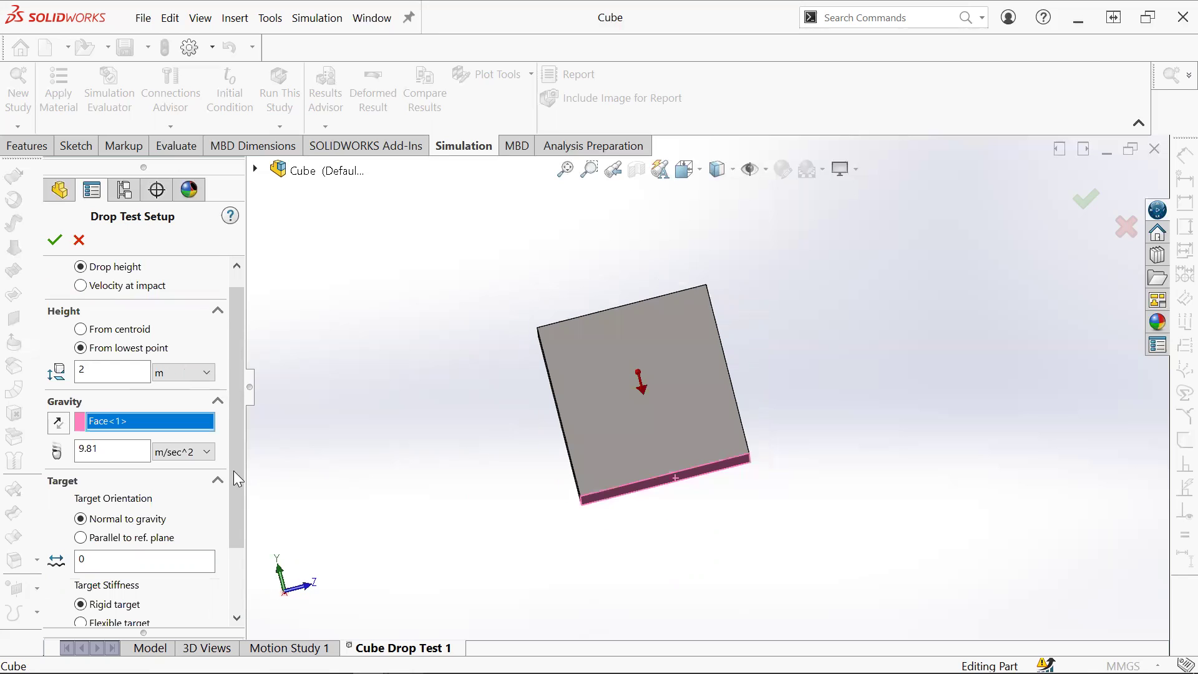
Step: Review the target orientation, target stiffness and contact damping settings and accept the drop test setup
{"action": "scroll", "coordinate": [234, 470], "scroll_direction": "down", "scroll_amount": 3}
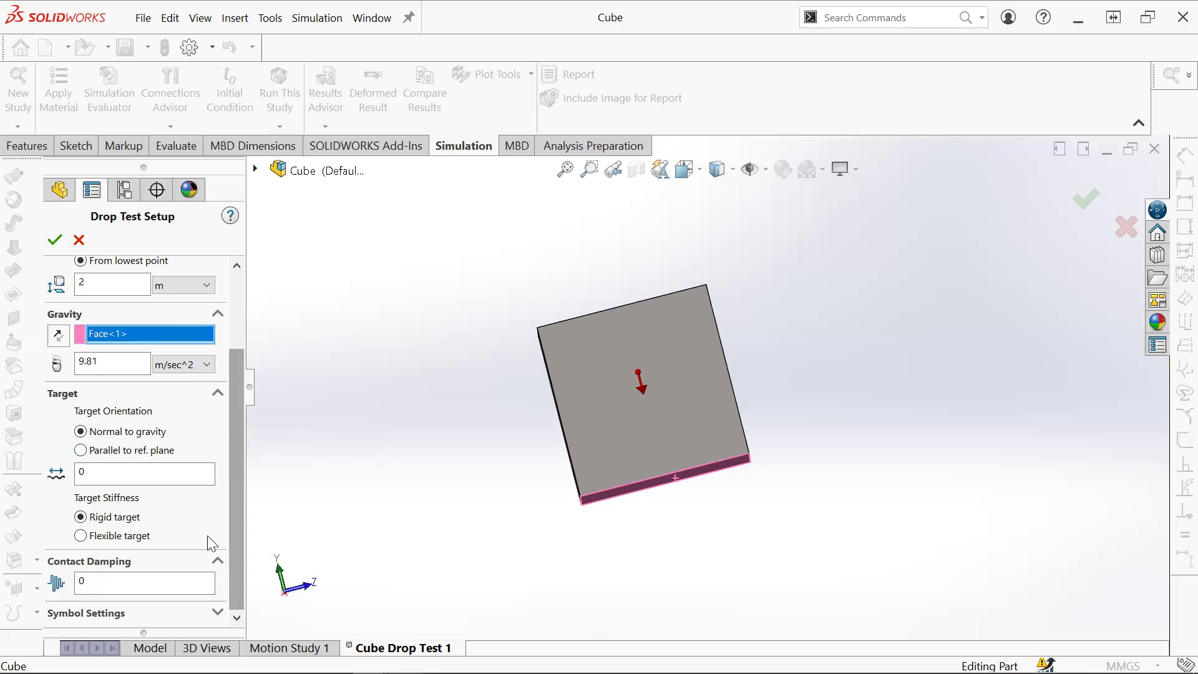
{"action": "scroll", "coordinate": [237, 399], "scroll_direction": "up", "scroll_amount": 5}
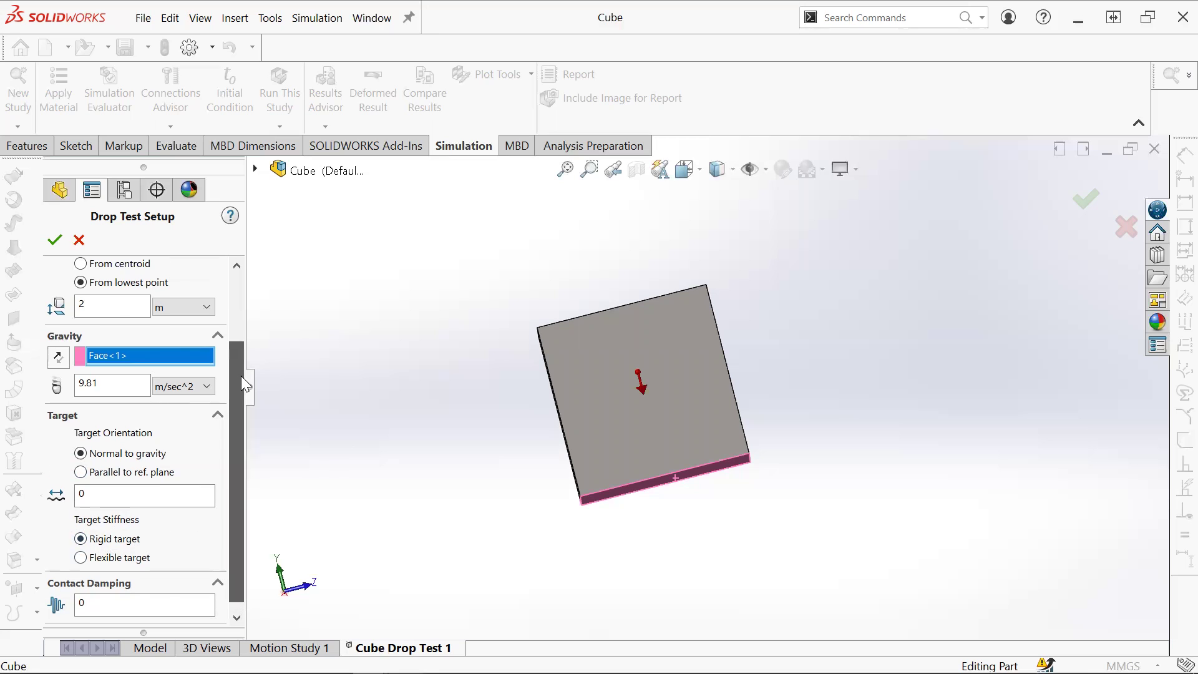
{"action": "left_click", "coordinate": [54, 239]}
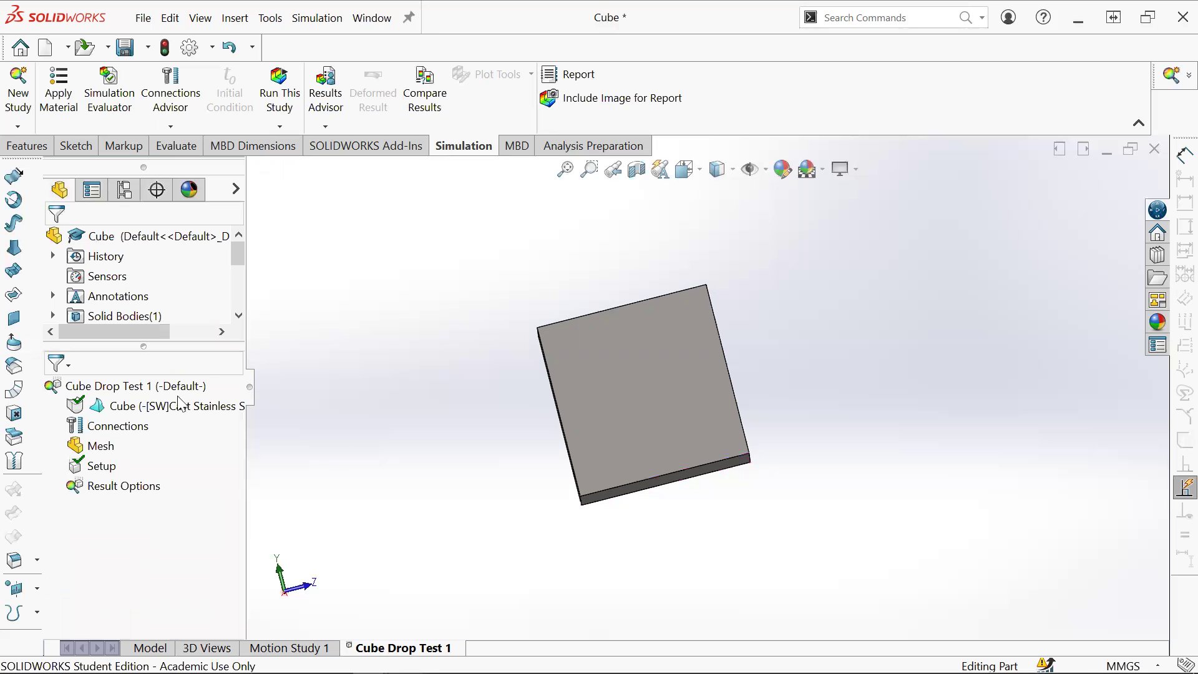
Step: Create the study mesh with the default medium mesh density and inspect the meshed cube from several sides and up close
{"action": "right_click", "coordinate": [100, 446]}
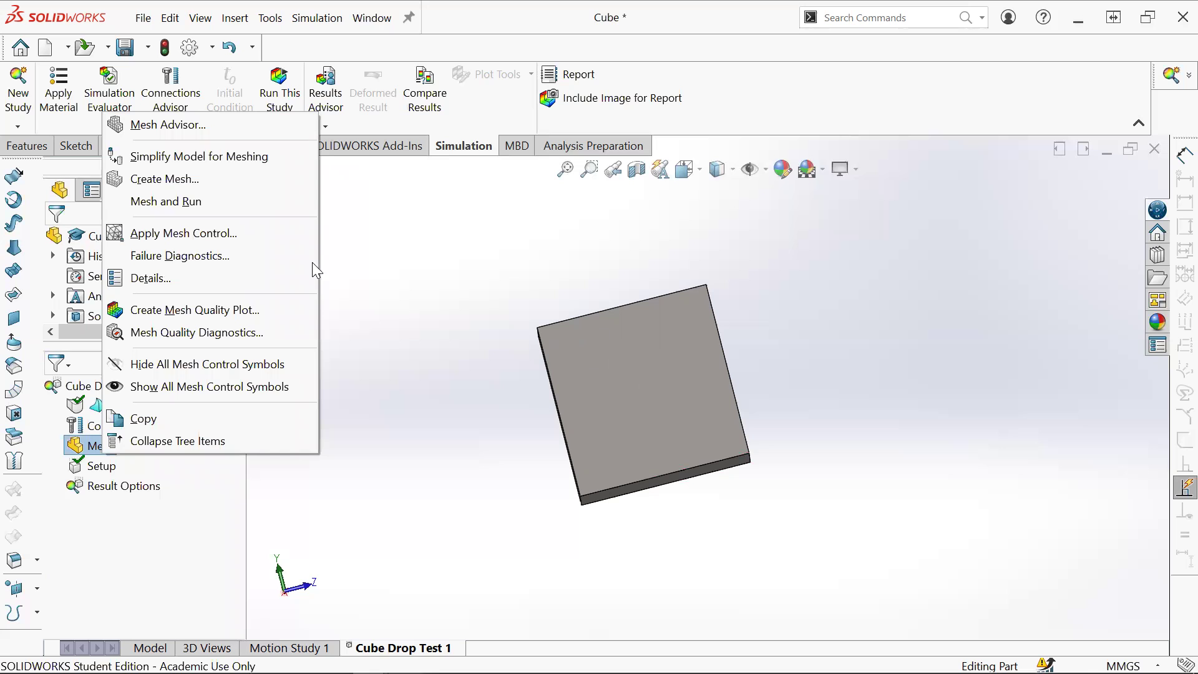
{"action": "left_click", "coordinate": [209, 182]}
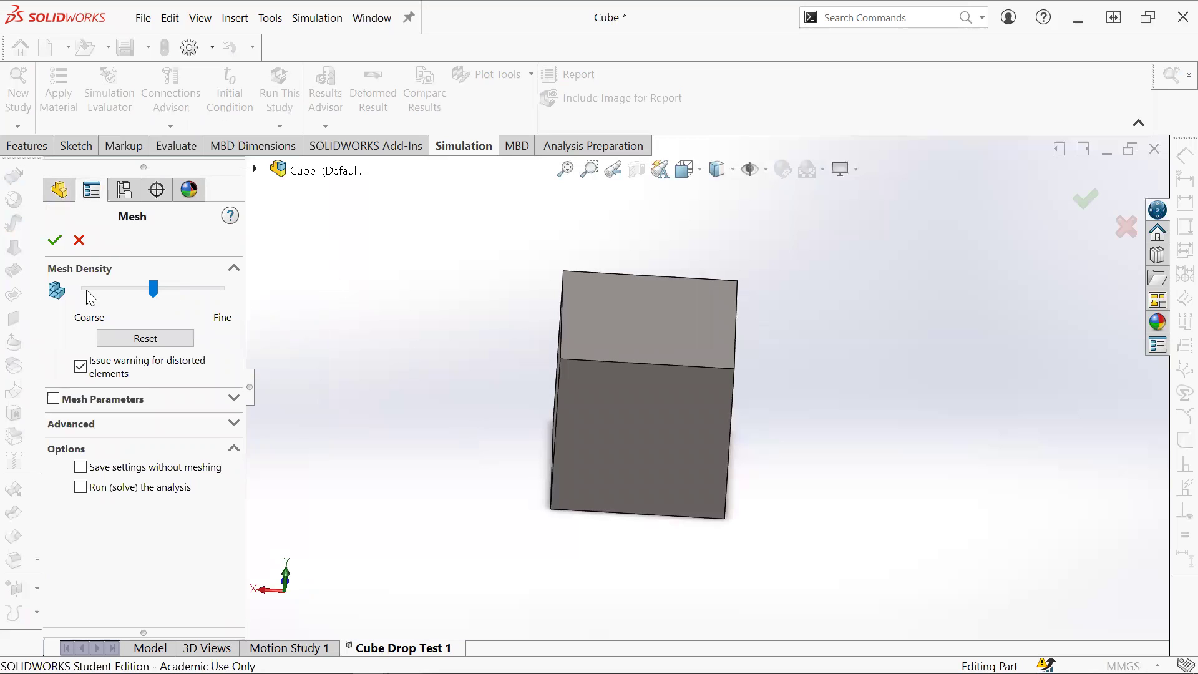
{"action": "left_click", "coordinate": [55, 240]}
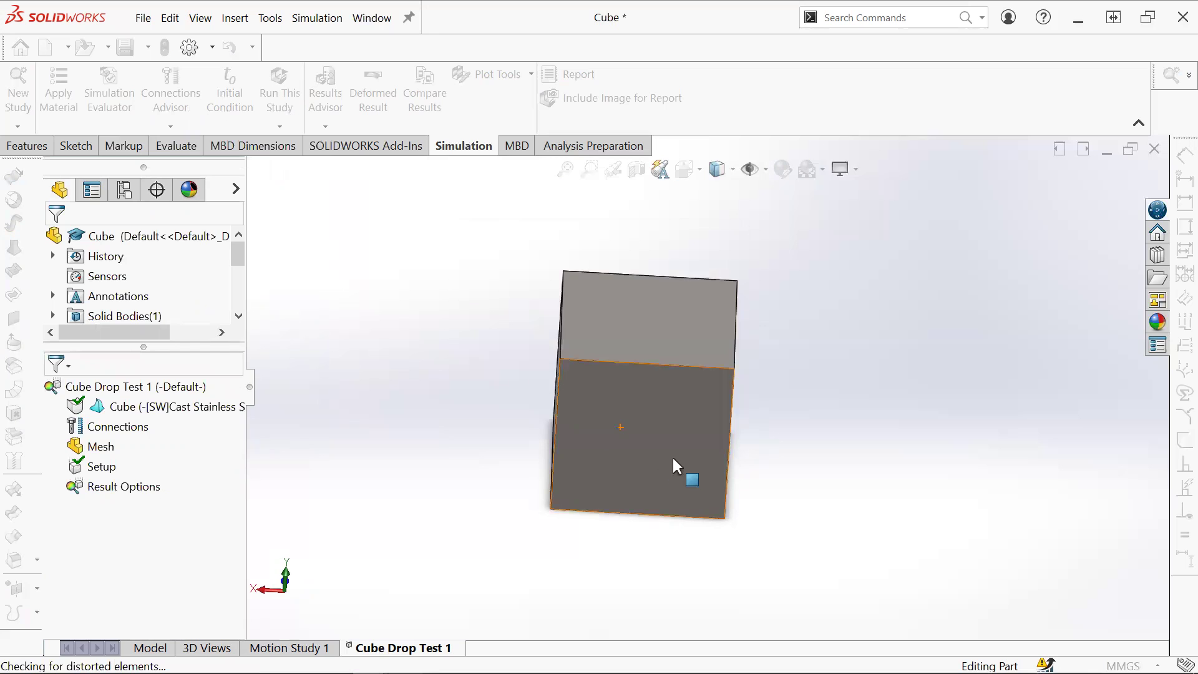
{"action": "middle_click_drag", "start_coordinate": [617, 466], "coordinate": [743, 396]}
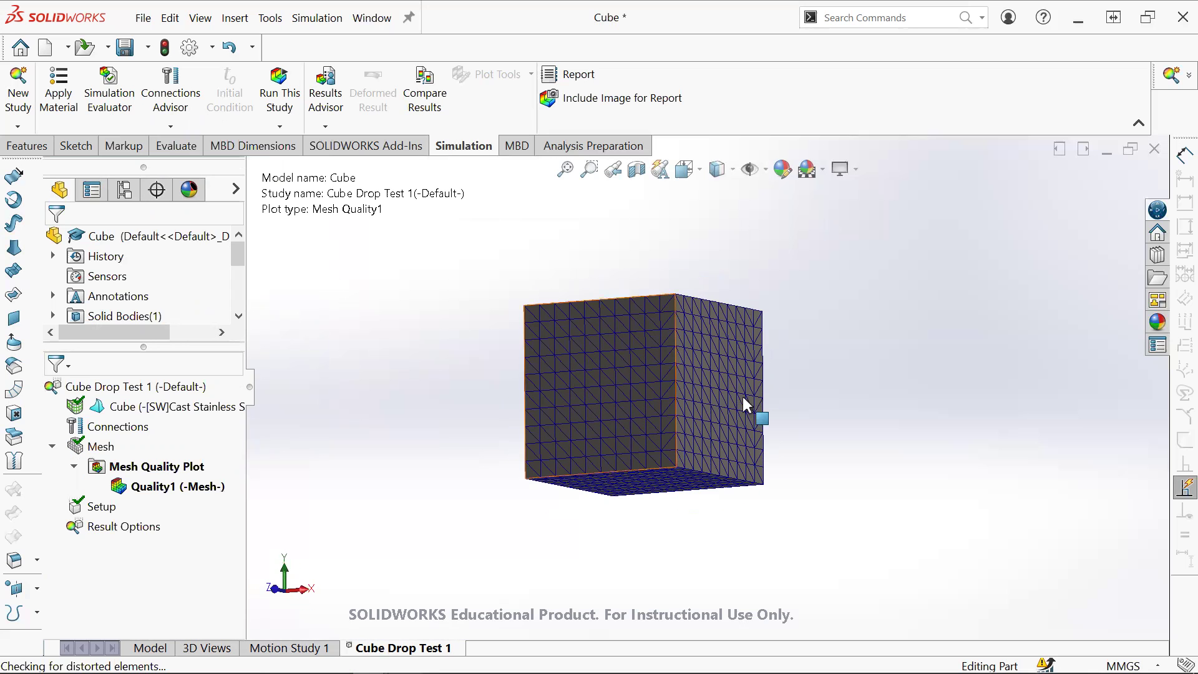
{"action": "middle_click_drag", "start_coordinate": [610, 430], "coordinate": [649, 385]}
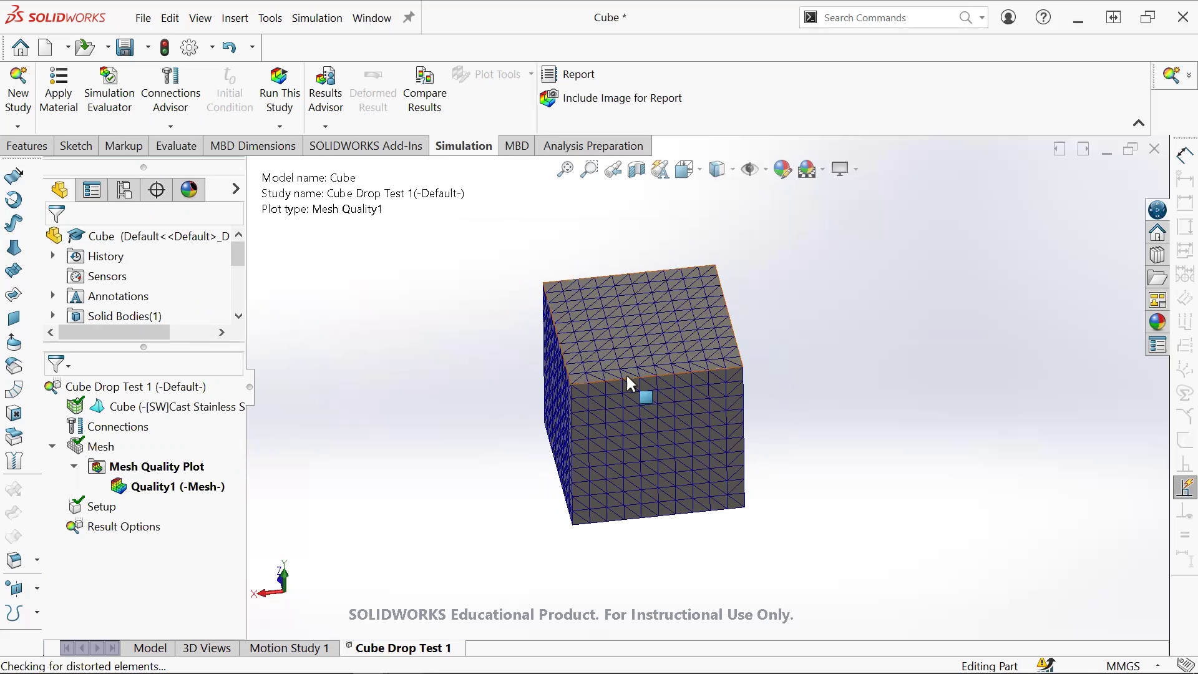
{"action": "scroll", "coordinate": [647, 389], "scroll_direction": "down", "scroll_amount": 5}
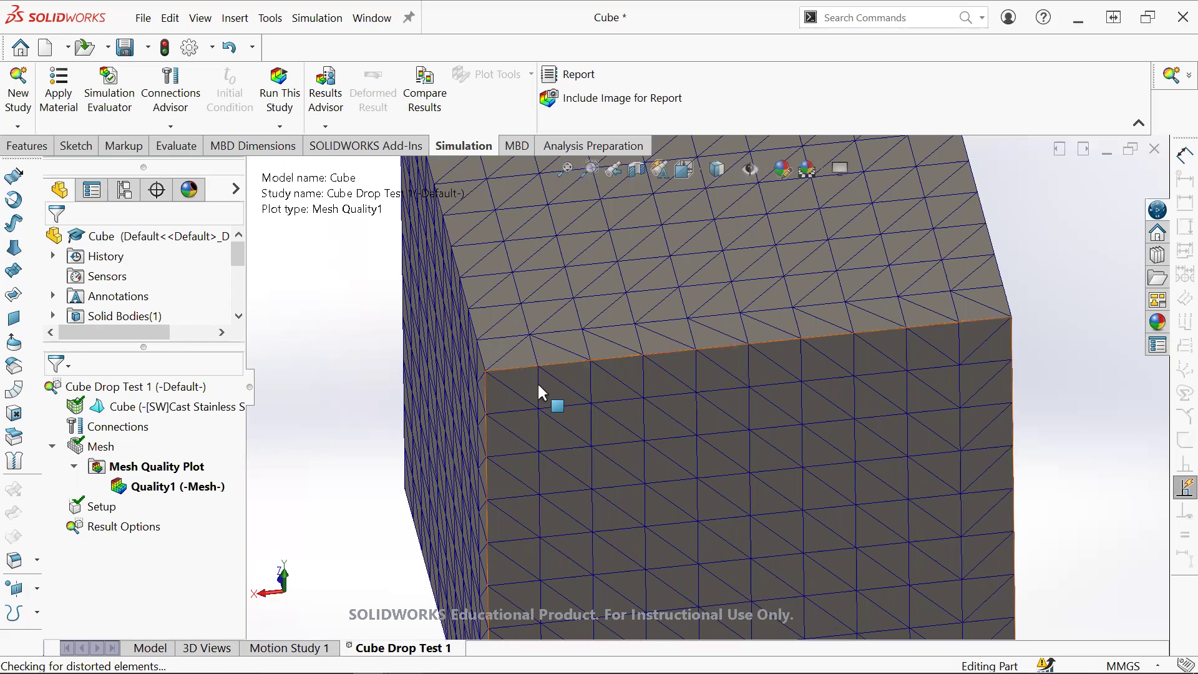
{"action": "scroll", "coordinate": [603, 336], "scroll_direction": "up", "scroll_amount": 3}
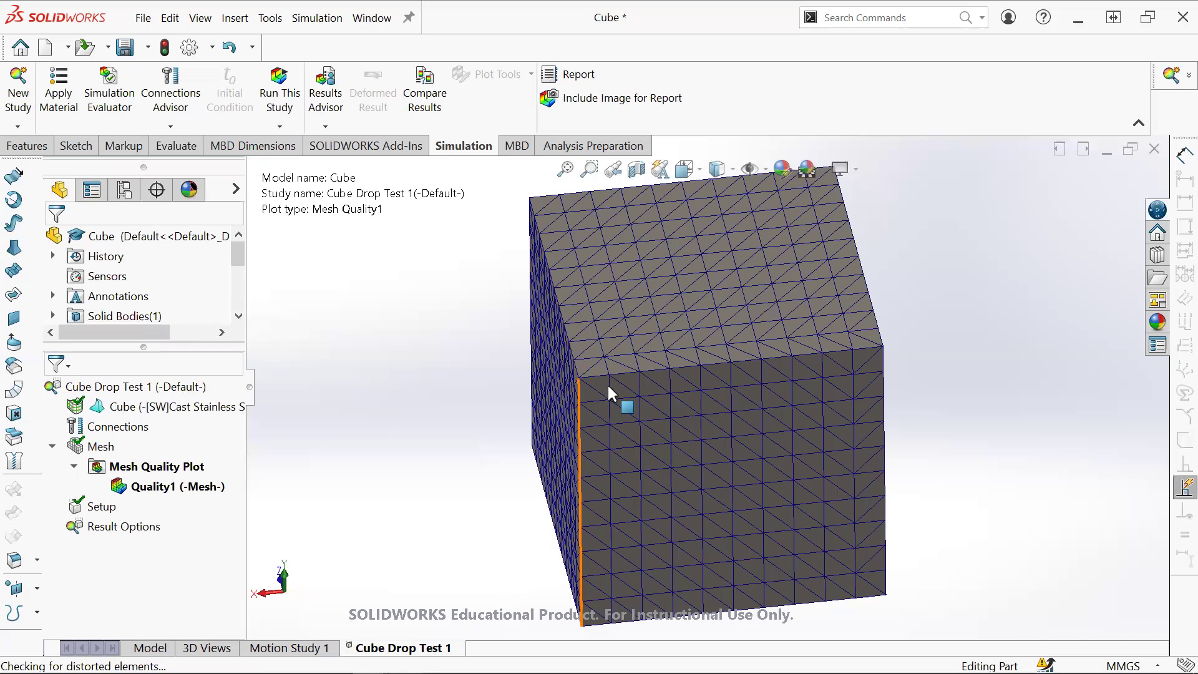
Step: Check the meshed cube from several sides and run the drop test study
{"action": "right_click", "coordinate": [107, 447]}
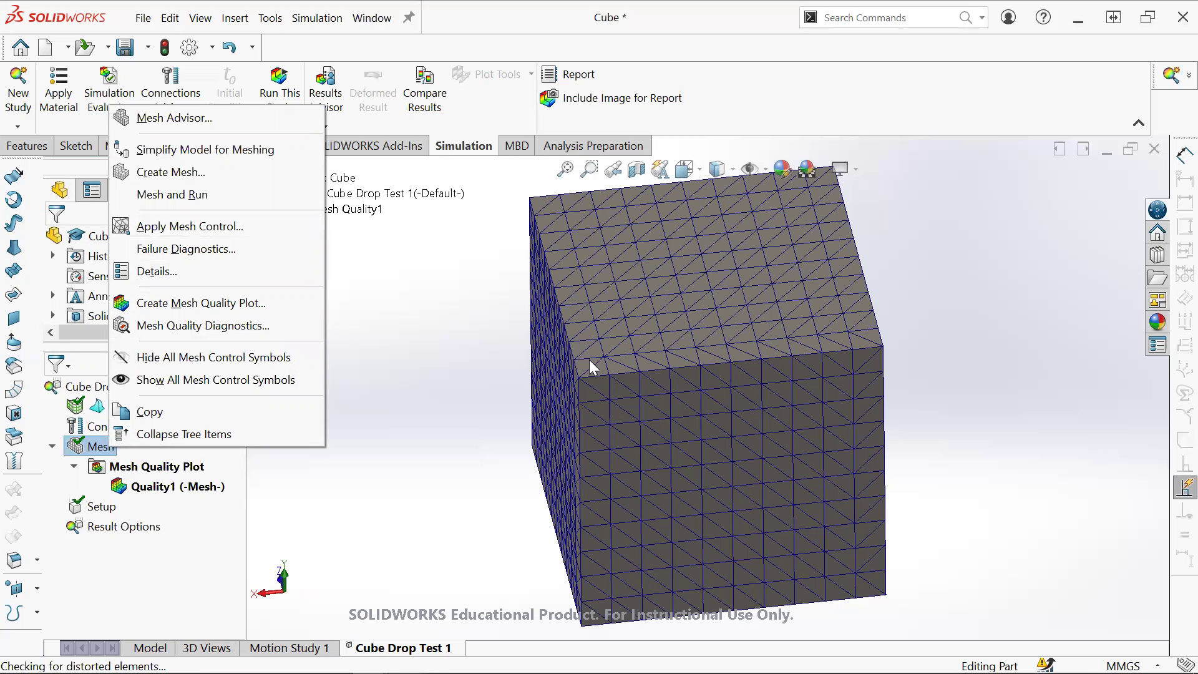
{"action": "left_click", "coordinate": [536, 386]}
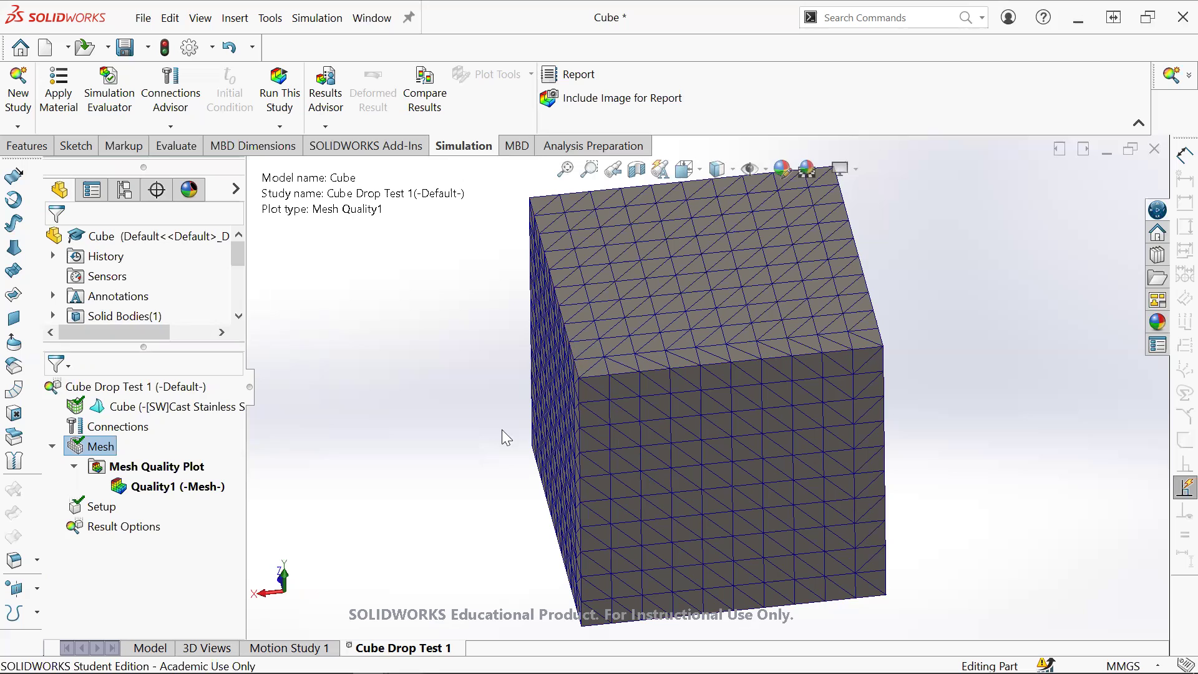
{"action": "middle_click_drag", "start_coordinate": [565, 459], "coordinate": [666, 469]}
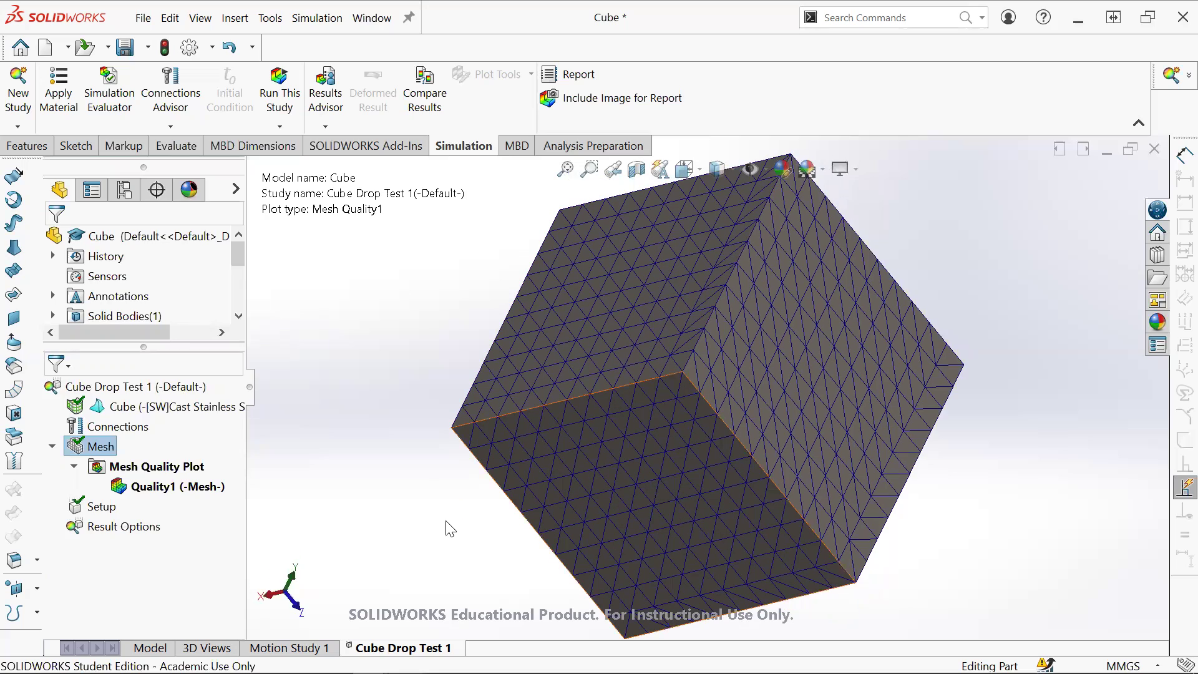
{"action": "middle_click_drag", "start_coordinate": [845, 406], "coordinate": [833, 462]}
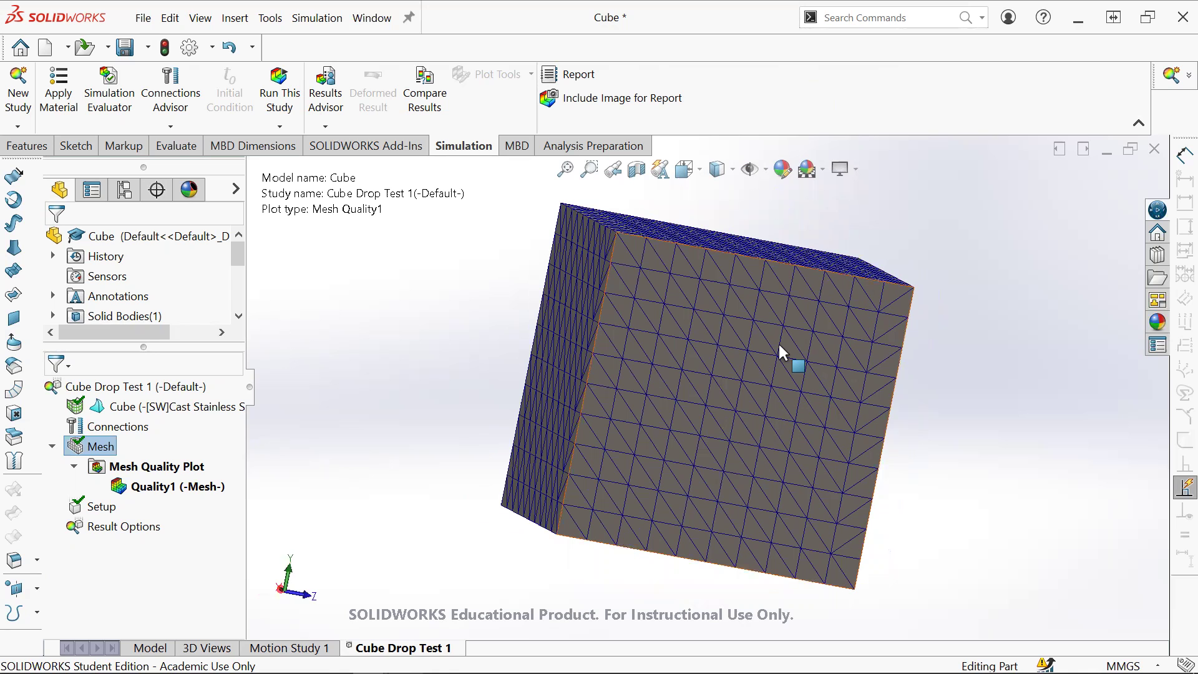
{"action": "key", "text": "ctrl+7"}
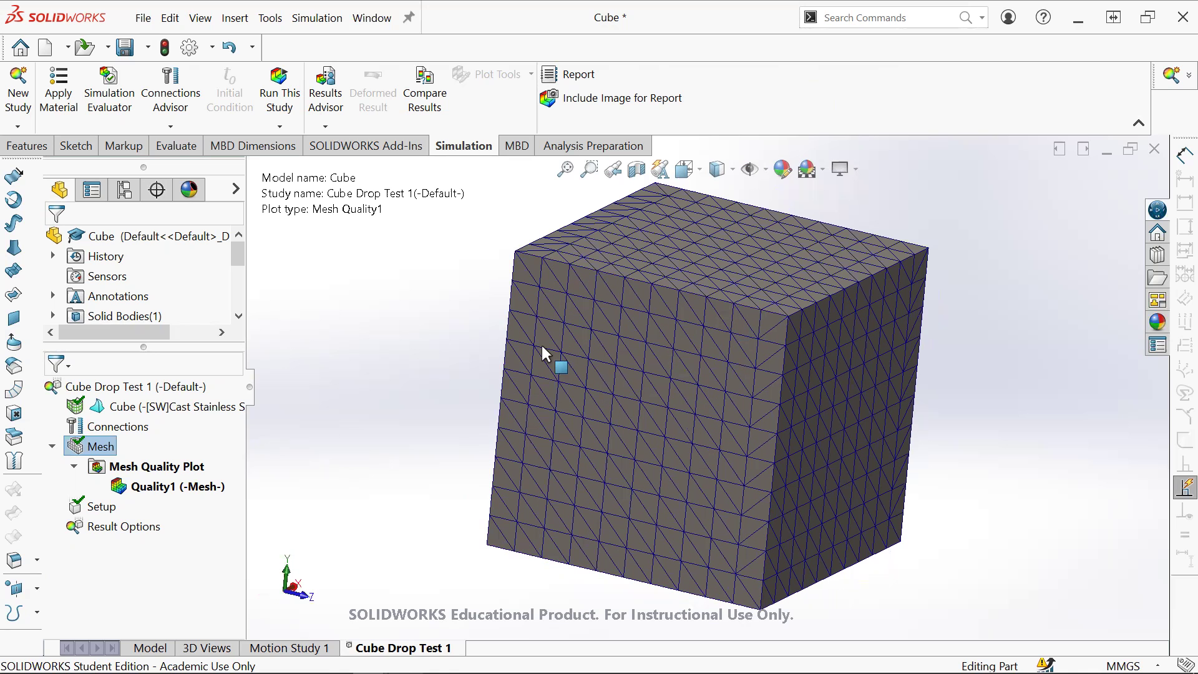
{"action": "left_click", "coordinate": [279, 87]}
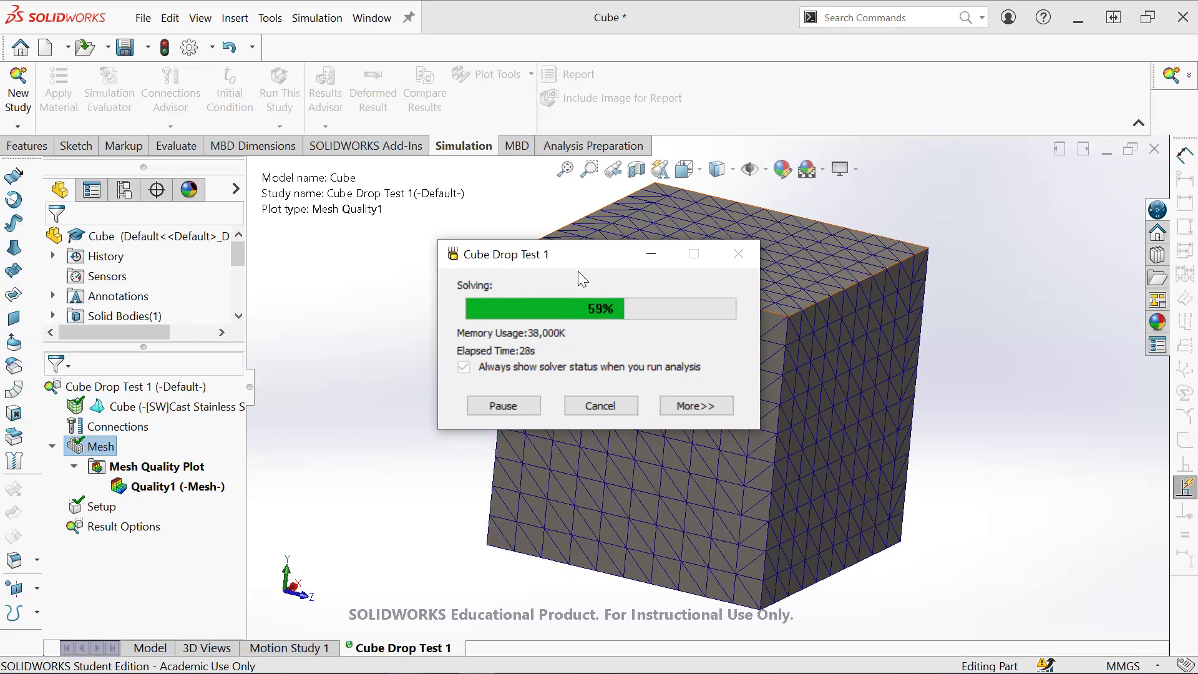
{"action": "left_click_drag", "start_coordinate": [641, 257], "coordinate": [682, 249]}
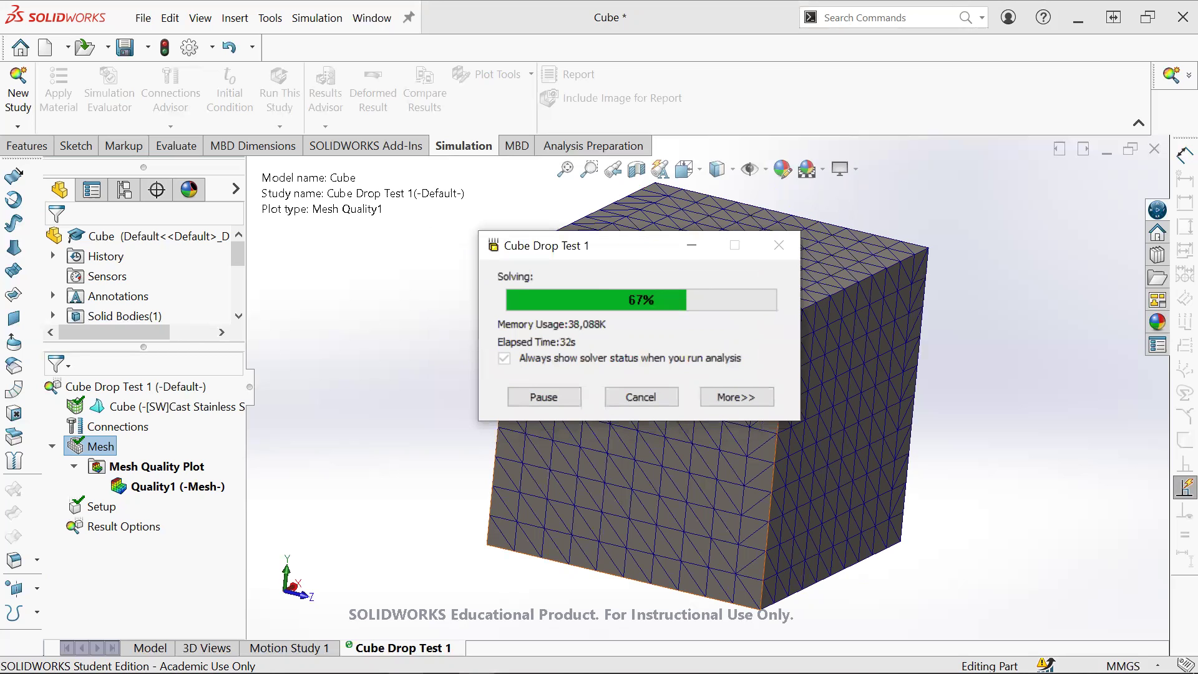
Step: Switch to the Google Docs to-do list, review the items on the part drop test and side versus edge dropping, and return to SOLIDWORKS
{"action": "left_click", "coordinate": [299, 660]}
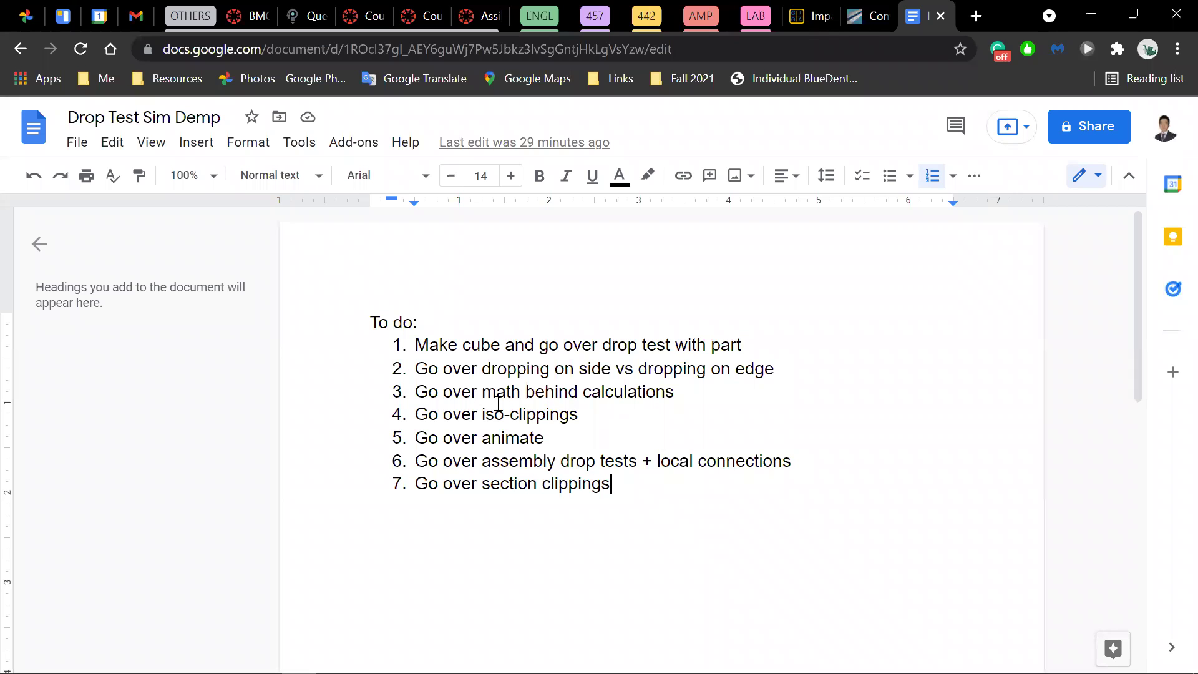
{"action": "left_click_drag", "start_coordinate": [430, 348], "coordinate": [770, 347]}
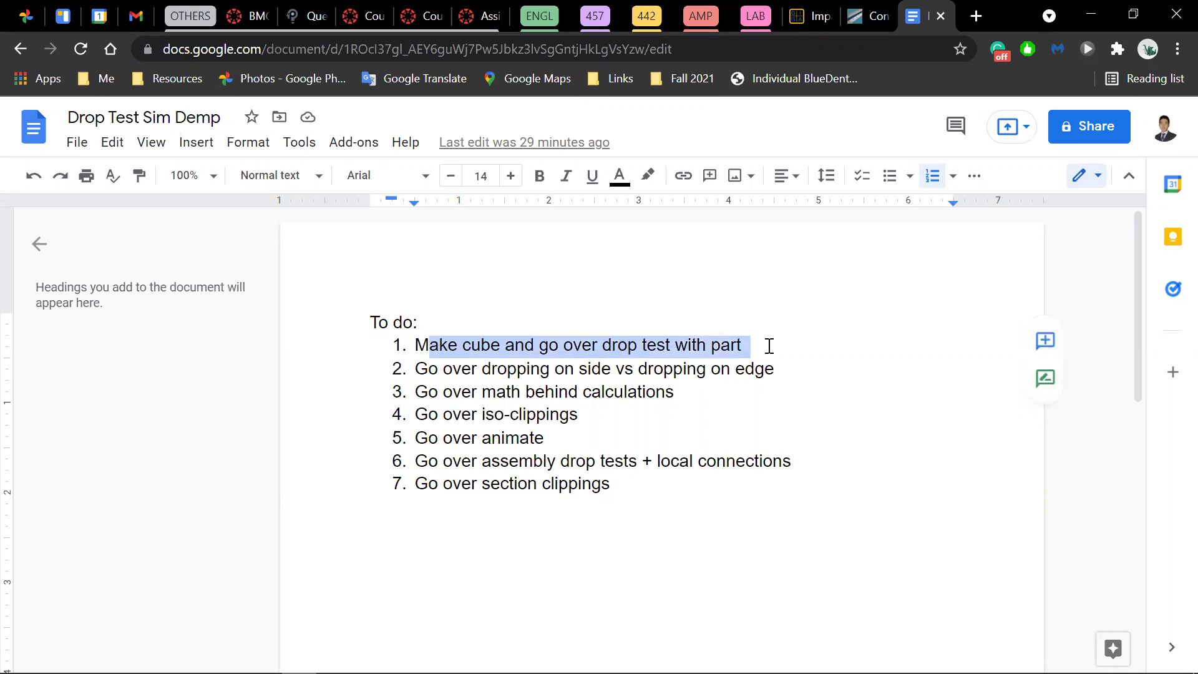
{"action": "left_click", "coordinate": [396, 324]}
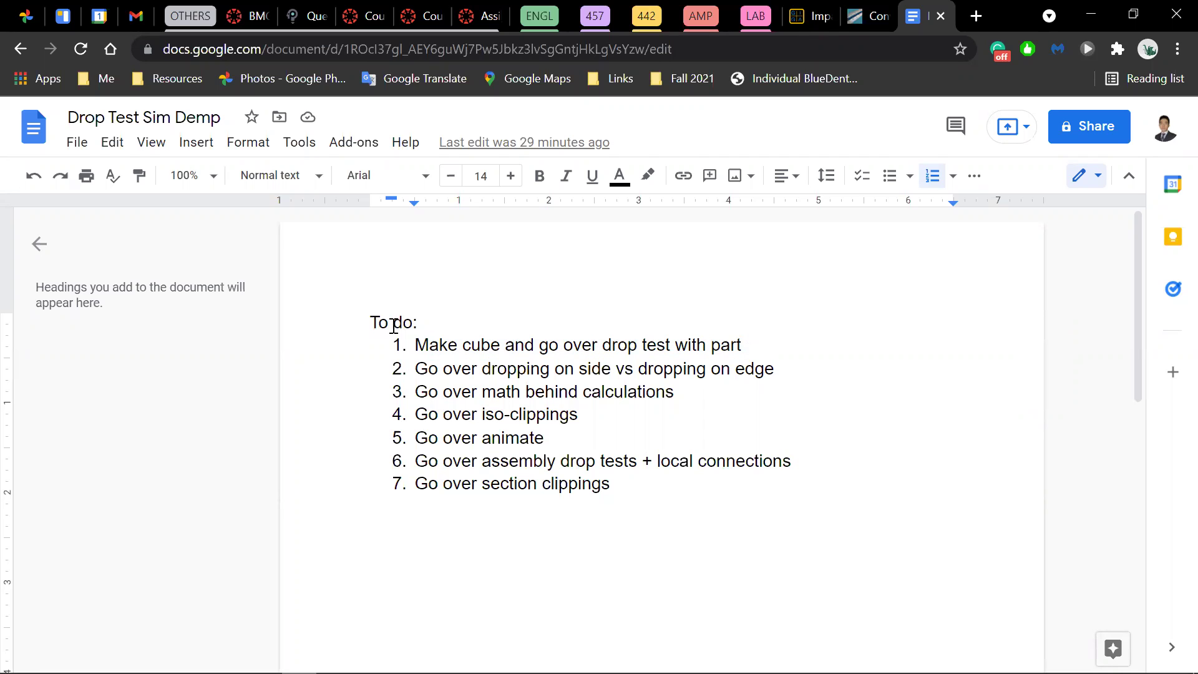
{"action": "left_click", "coordinate": [787, 336]}
{"action": "triple_click", "coordinate": [467, 373]}
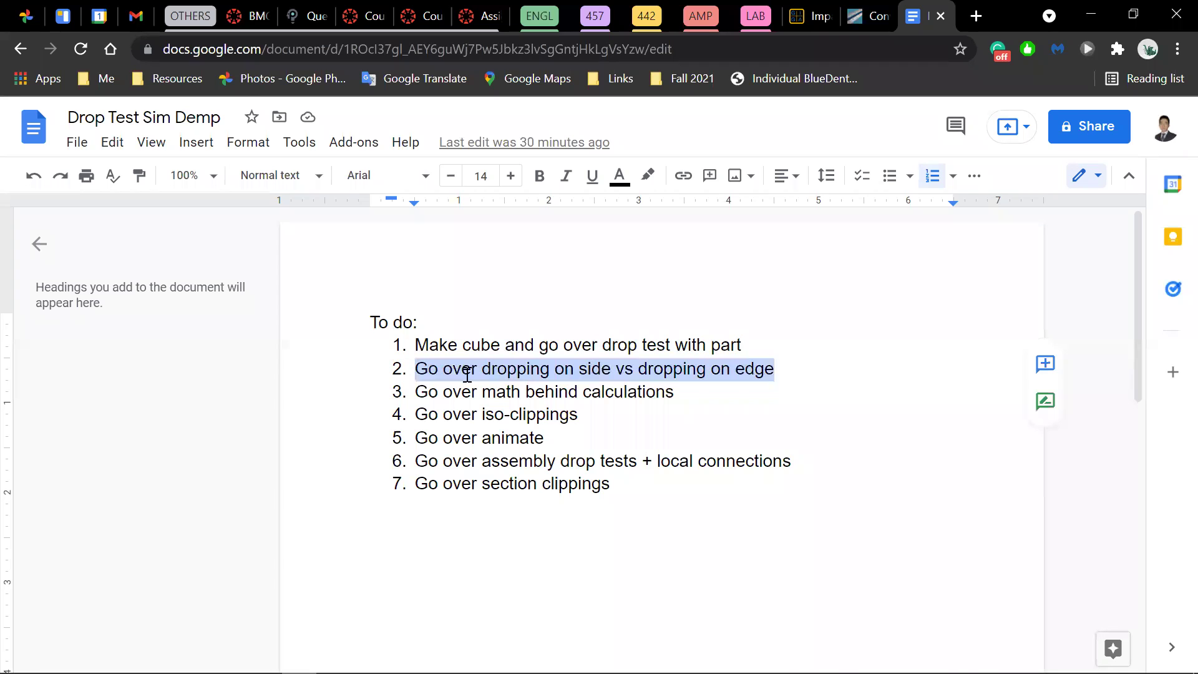
{"action": "left_click_drag", "start_coordinate": [462, 373], "coordinate": [564, 368]}
{"action": "left_click_drag", "start_coordinate": [636, 377], "coordinate": [722, 375]}
{"action": "left_click_drag", "start_coordinate": [797, 352], "coordinate": [794, 351]}
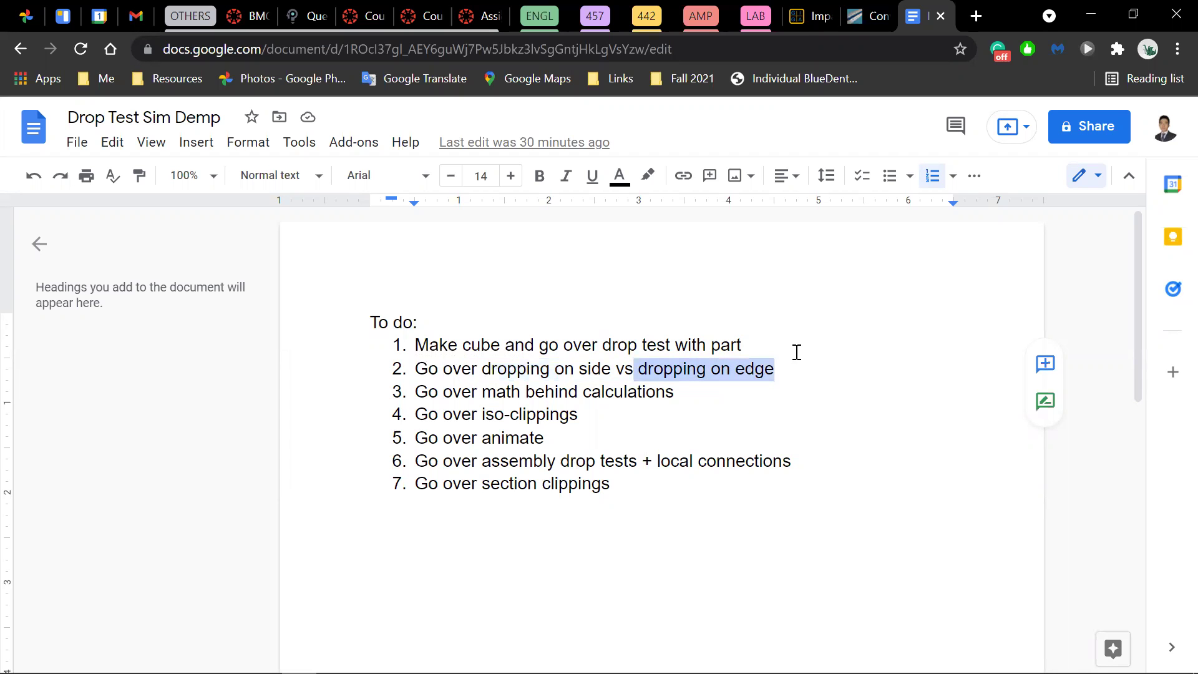
{"action": "left_click", "coordinate": [1087, 4]}
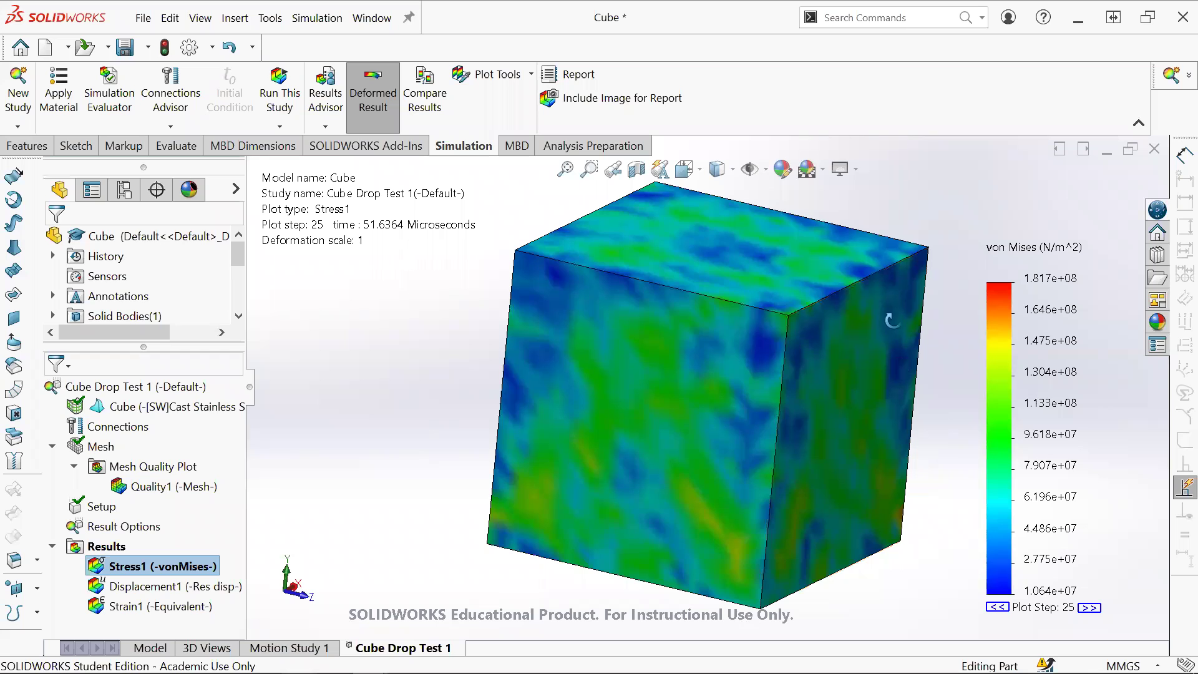
Step: Examine the von Mises stress plot around the cube's sides and up close at an upper corner
{"action": "middle_click_drag", "start_coordinate": [885, 326], "coordinate": [434, 479]}
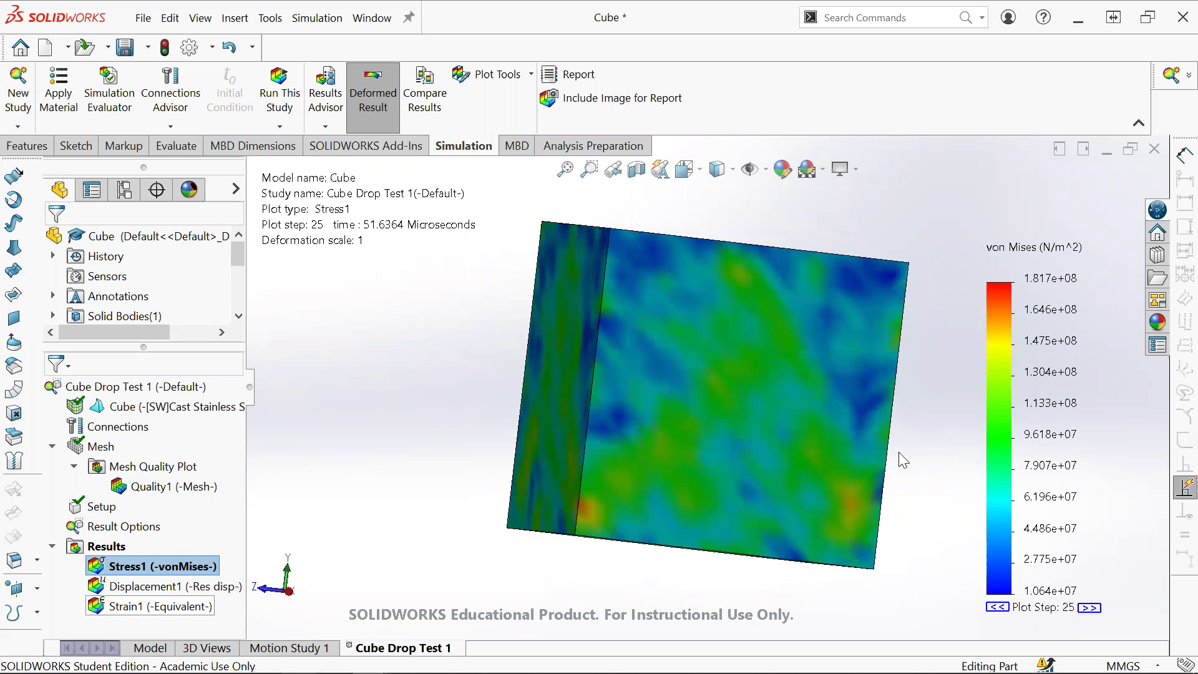
{"action": "middle_click_drag", "start_coordinate": [820, 444], "coordinate": [823, 445]}
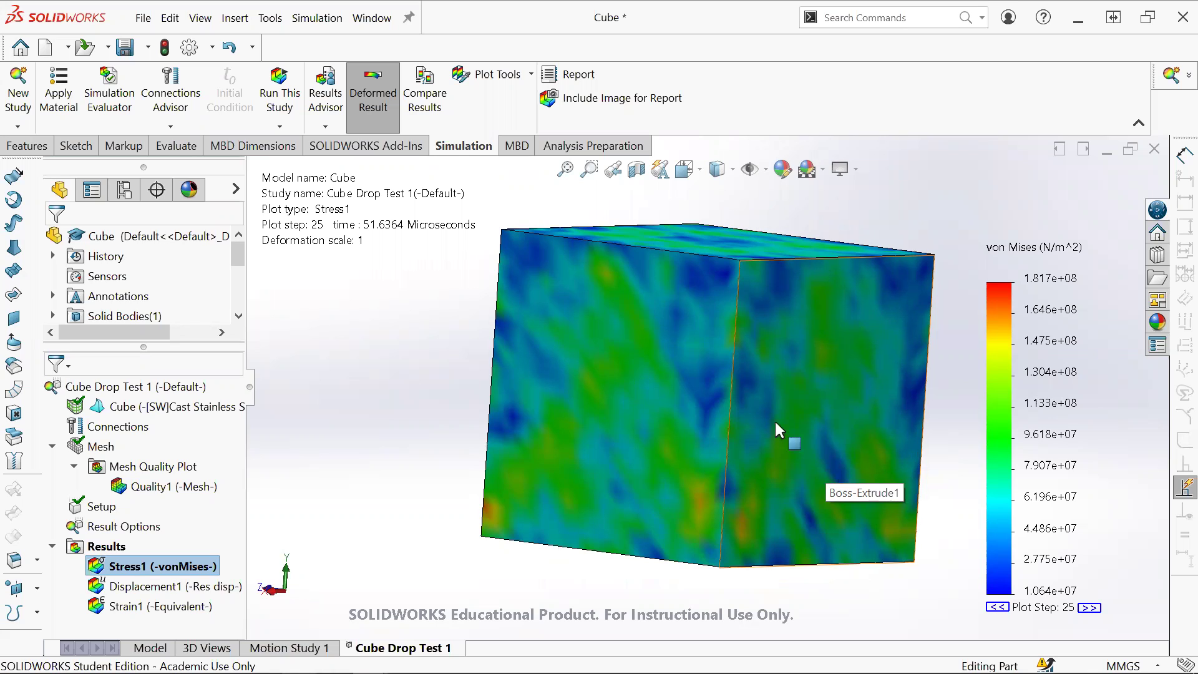
{"action": "scroll", "coordinate": [739, 281], "scroll_direction": "down", "scroll_amount": 5}
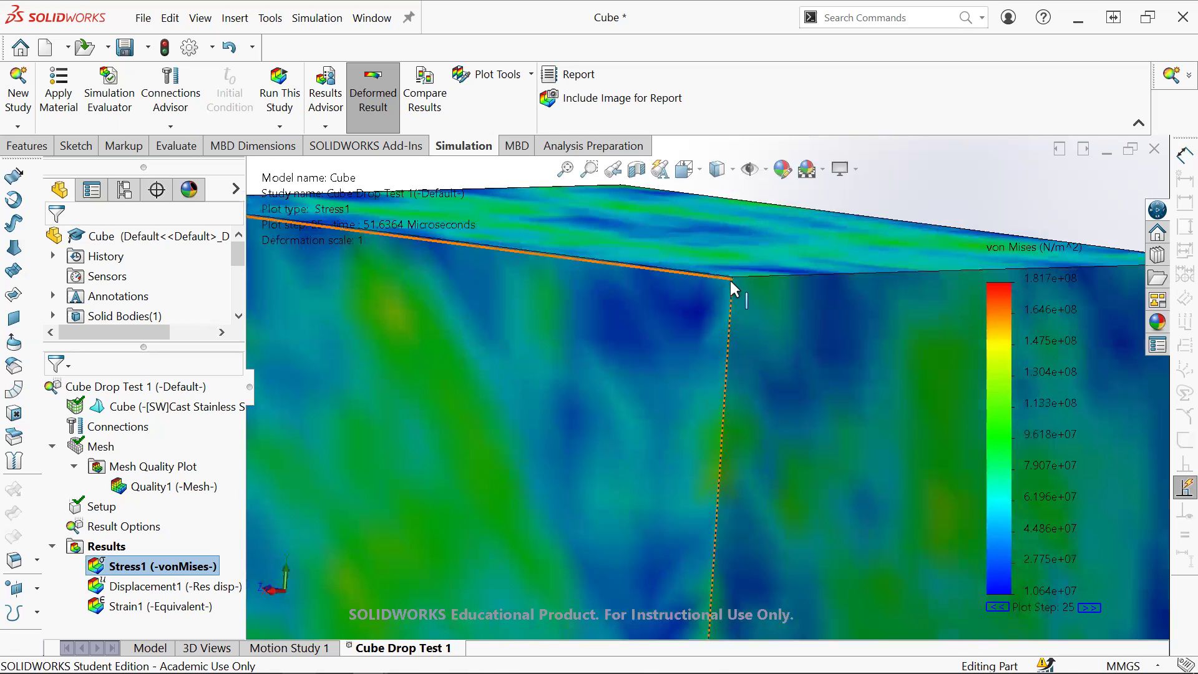
{"action": "middle_click_drag", "start_coordinate": [732, 274], "coordinate": [725, 293]}
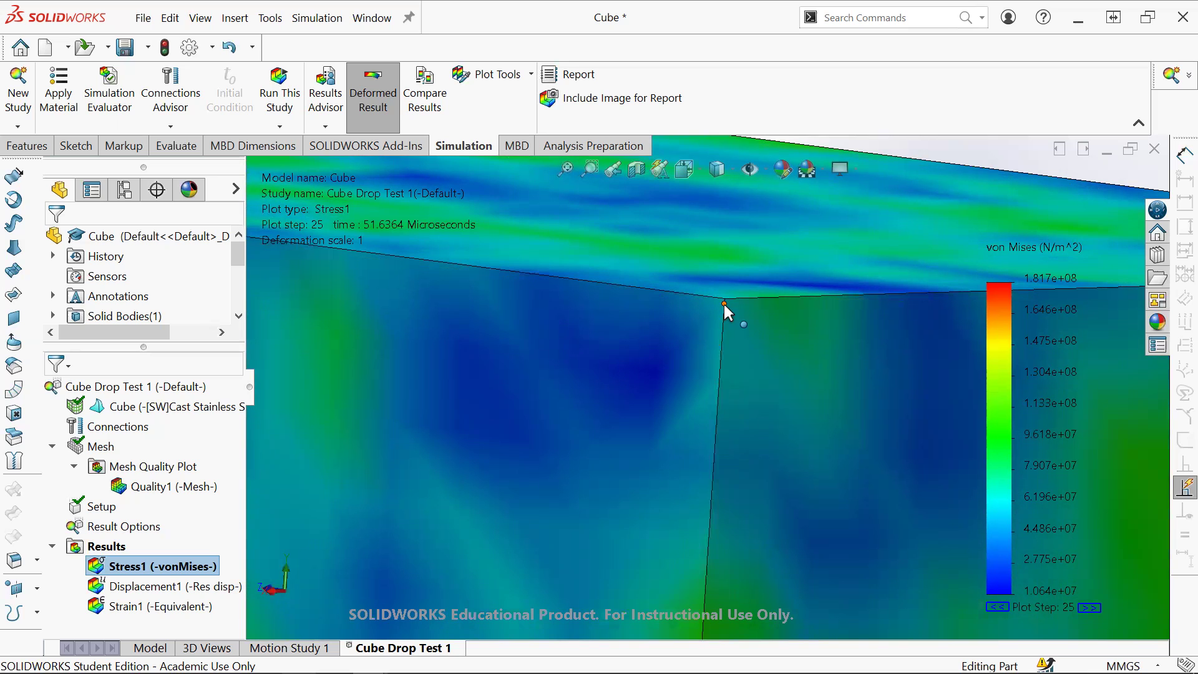
{"action": "middle_click_drag", "start_coordinate": [724, 304], "coordinate": [715, 320]}
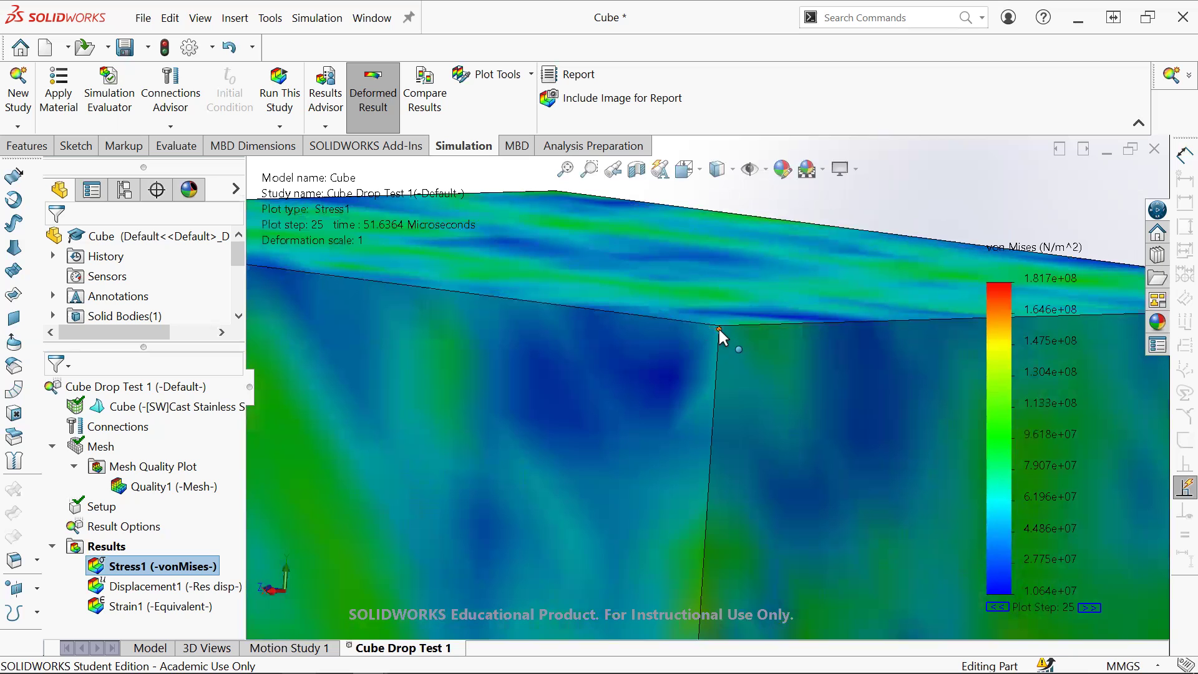
{"action": "middle_click_drag", "start_coordinate": [719, 331], "coordinate": [719, 326]}
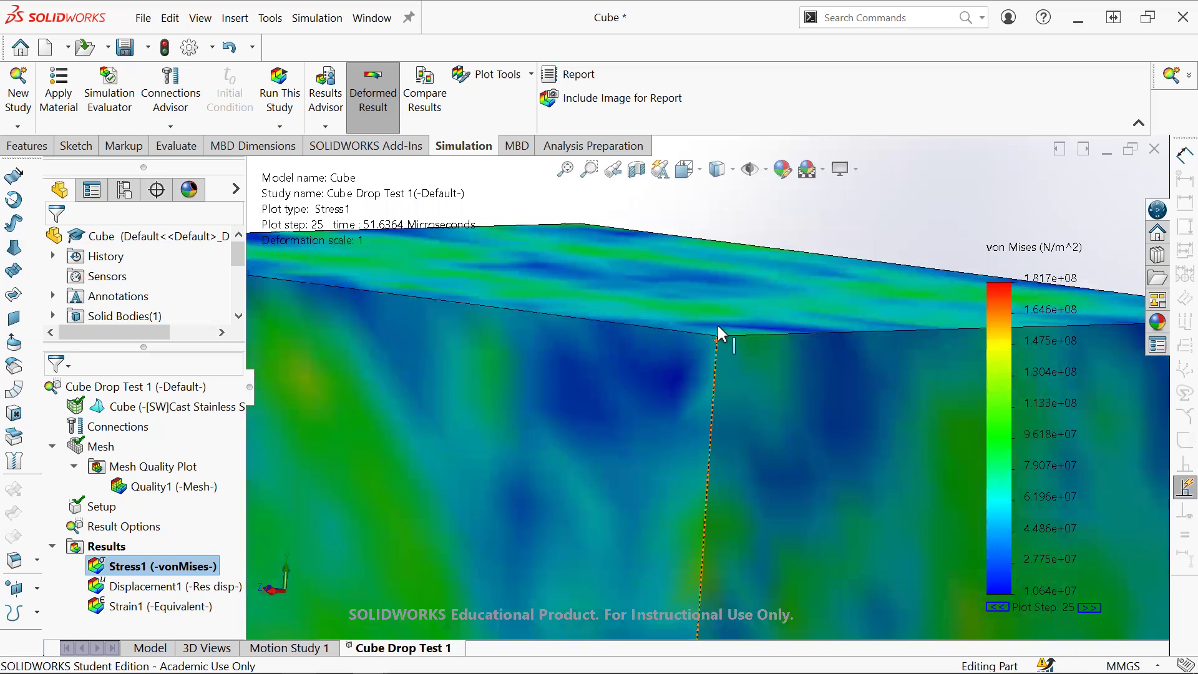
{"action": "scroll", "coordinate": [718, 344], "scroll_direction": "up", "scroll_amount": 2}
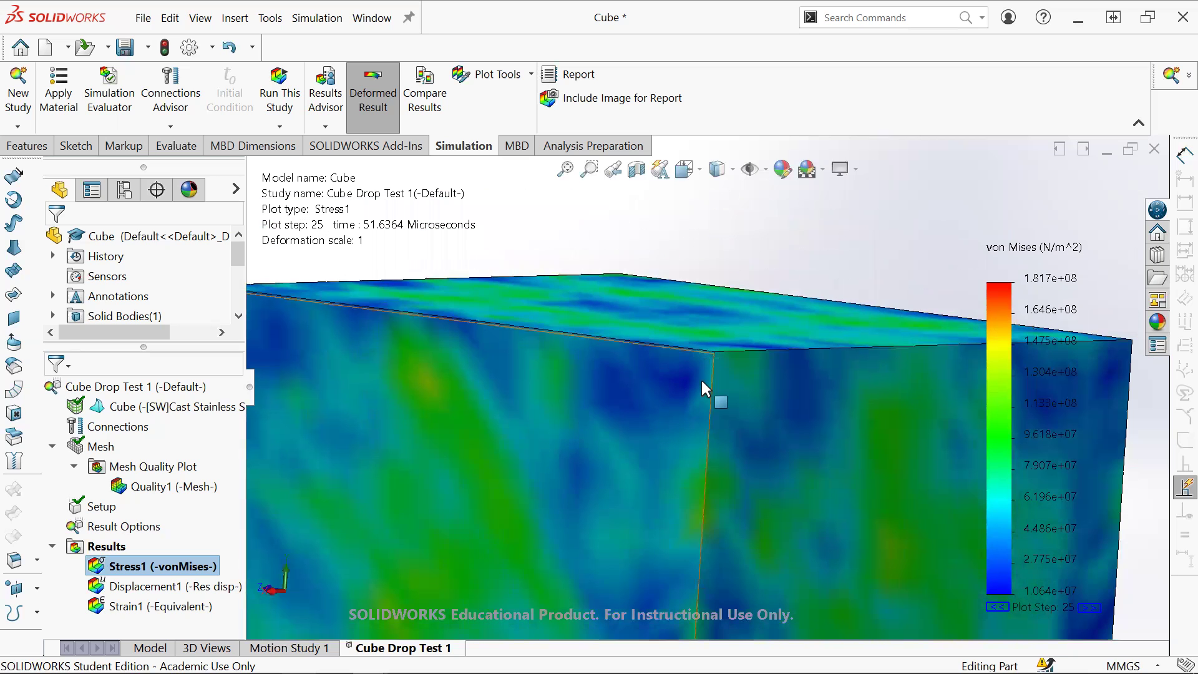
{"action": "scroll", "coordinate": [706, 379], "scroll_direction": "up", "scroll_amount": 2}
{"action": "scroll", "coordinate": [711, 384], "scroll_direction": "up", "scroll_amount": 3}
{"action": "middle_click_drag", "start_coordinate": [711, 388], "coordinate": [710, 448]}
{"action": "scroll", "coordinate": [717, 440], "scroll_direction": "up", "scroll_amount": 3}
{"action": "scroll", "coordinate": [717, 442], "scroll_direction": "down", "scroll_amount": 3}
{"action": "key", "text": "ctrl+1"}
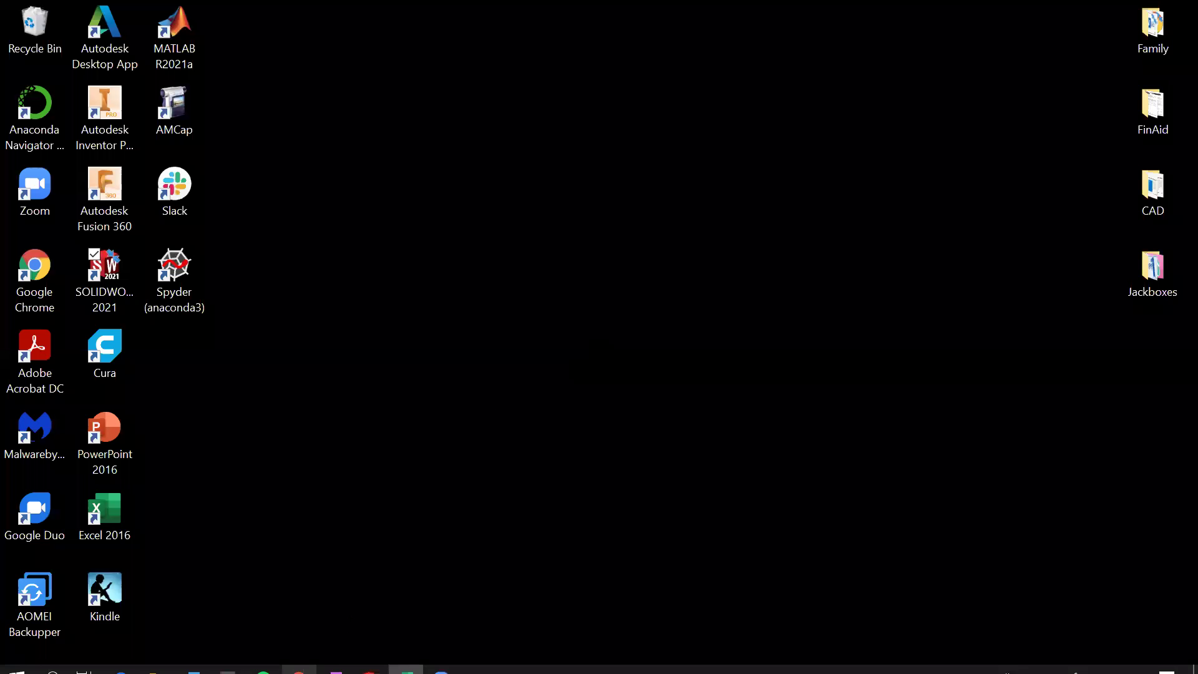
Step: Bring the SOLIDWORKS window back from the desktop and examine the stress distribution on the cube's other faces, including its underside
{"action": "mouse_move", "coordinate": [369, 660]}
{"action": "left_click", "coordinate": [428, 625]}
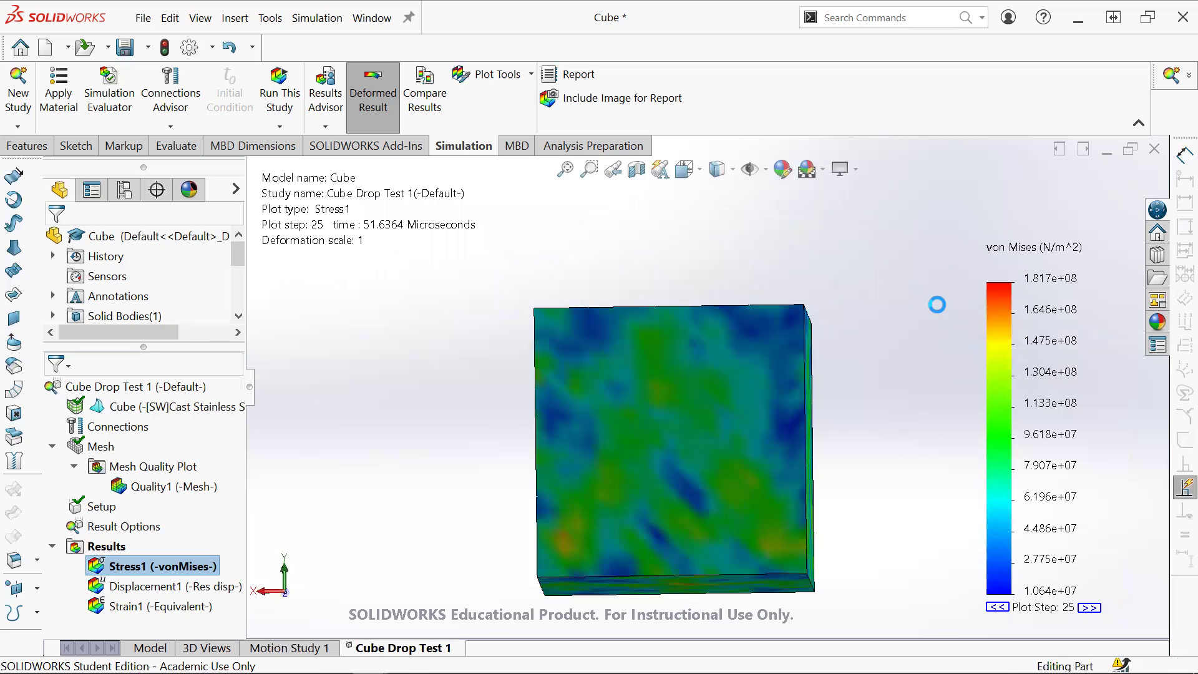
{"action": "middle_click_drag", "start_coordinate": [845, 409], "coordinate": [649, 391]}
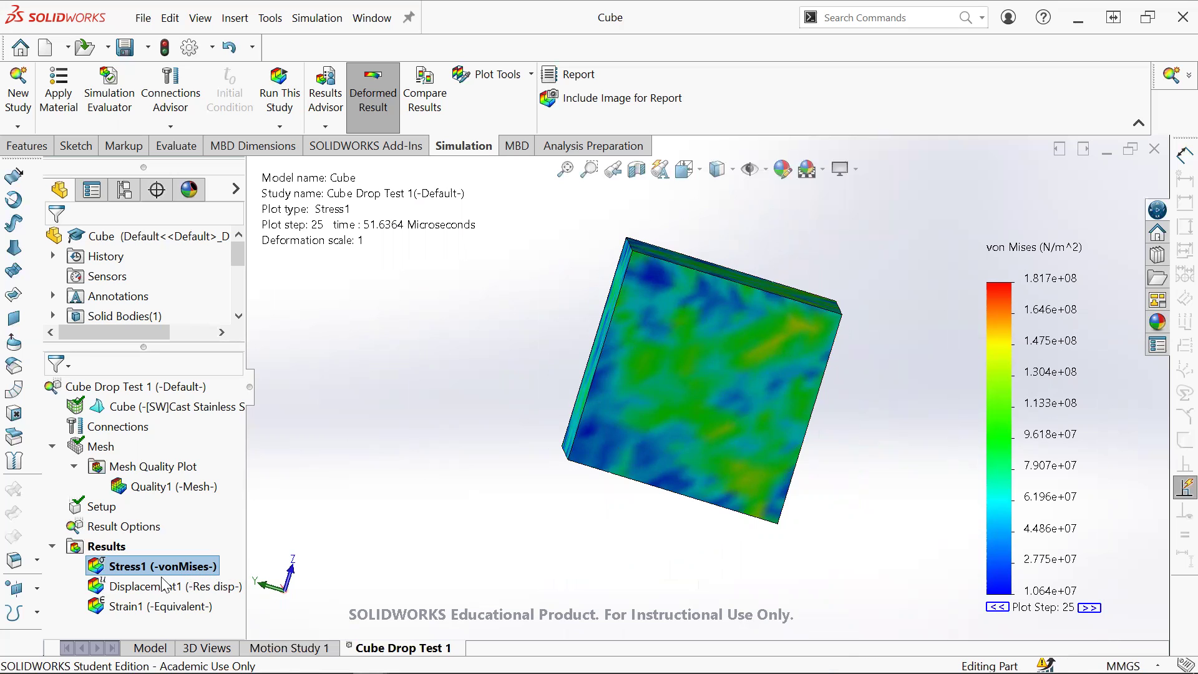
{"action": "key", "text": "ctrl+7"}
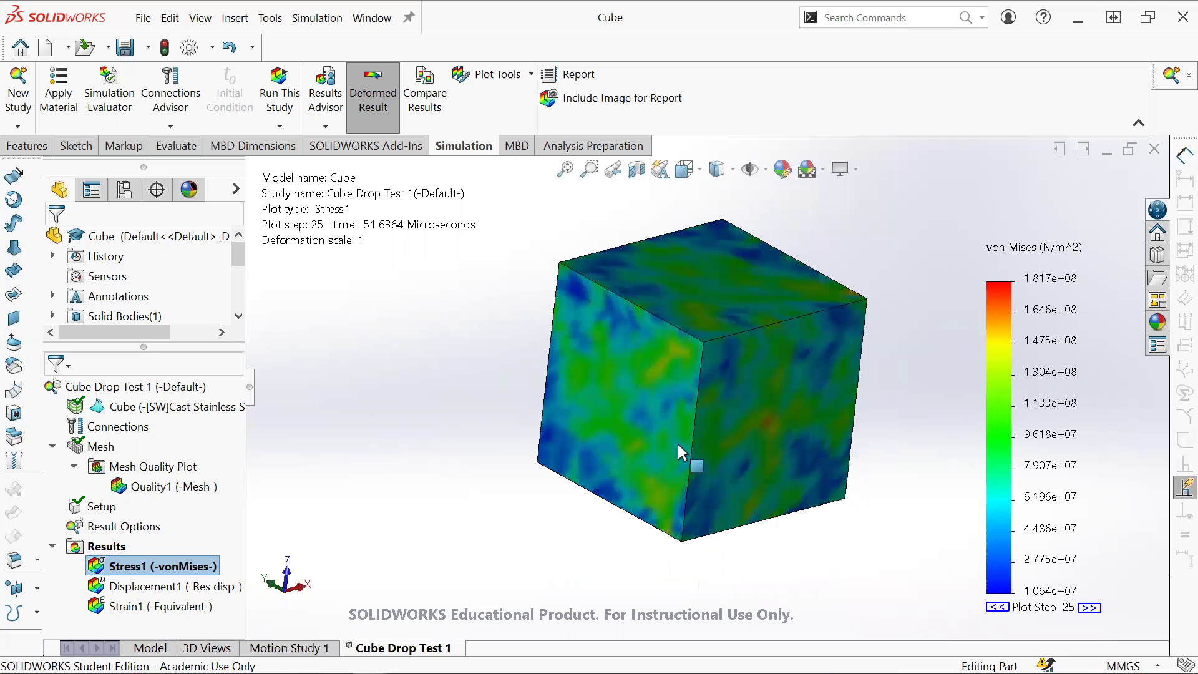
{"action": "middle_click_drag", "start_coordinate": [723, 347], "coordinate": [774, 431]}
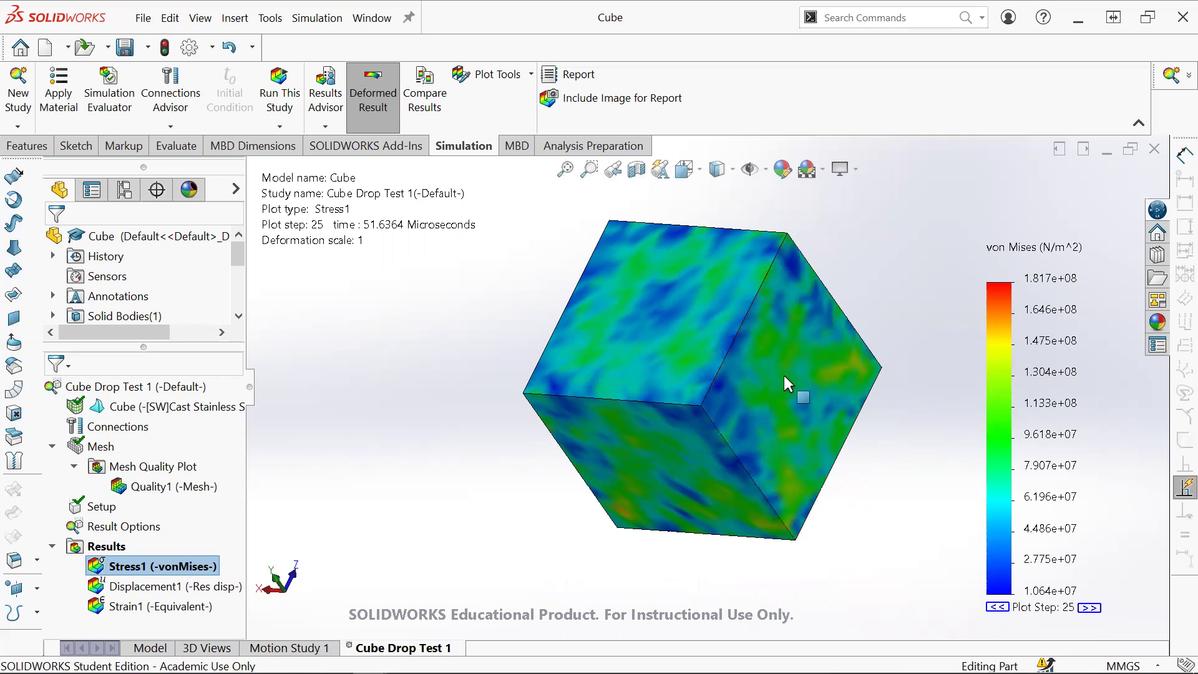
{"action": "middle_click_drag", "start_coordinate": [811, 351], "coordinate": [824, 376]}
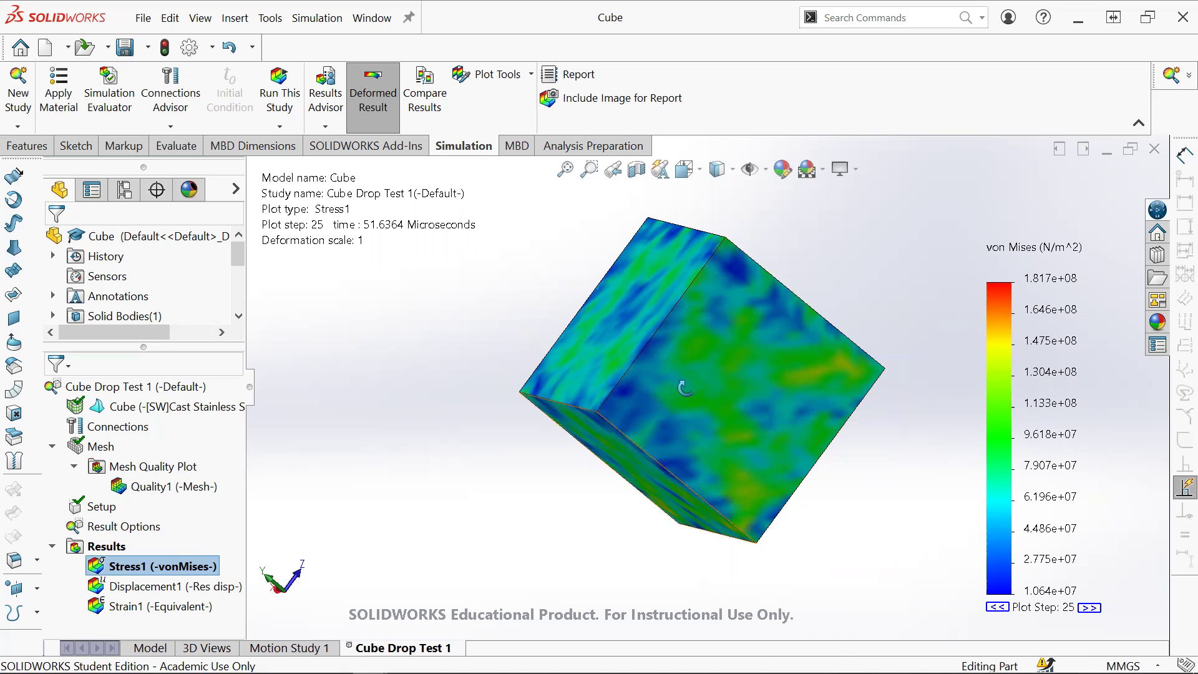
{"action": "middle_click_drag", "start_coordinate": [686, 389], "coordinate": [437, 406]}
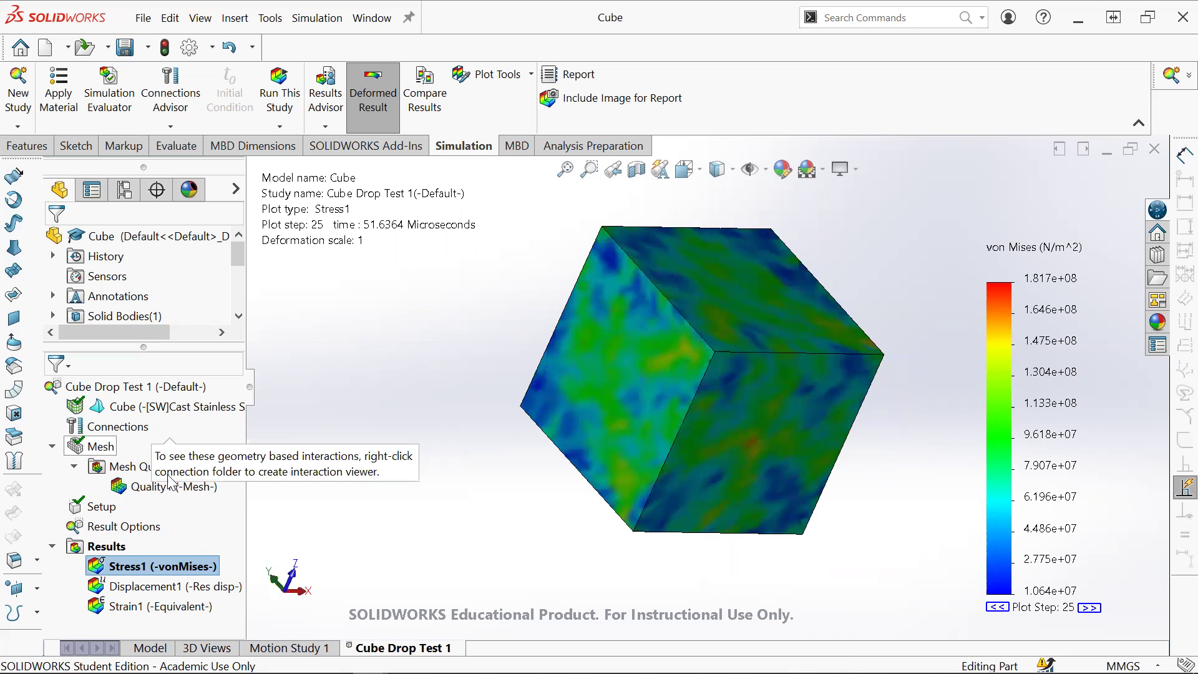
Step: Review the cube's Cast Stainless Steel material properties and close the material settings without applying changes
{"action": "right_click", "coordinate": [184, 411]}
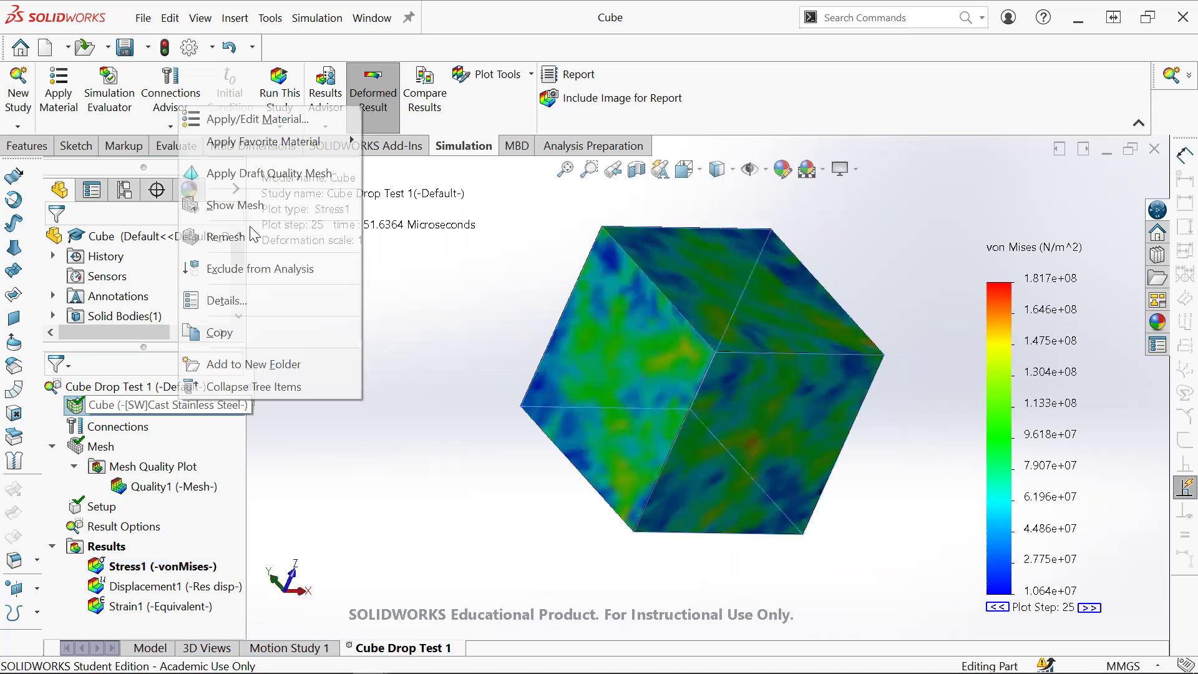
{"action": "left_click", "coordinate": [308, 122]}
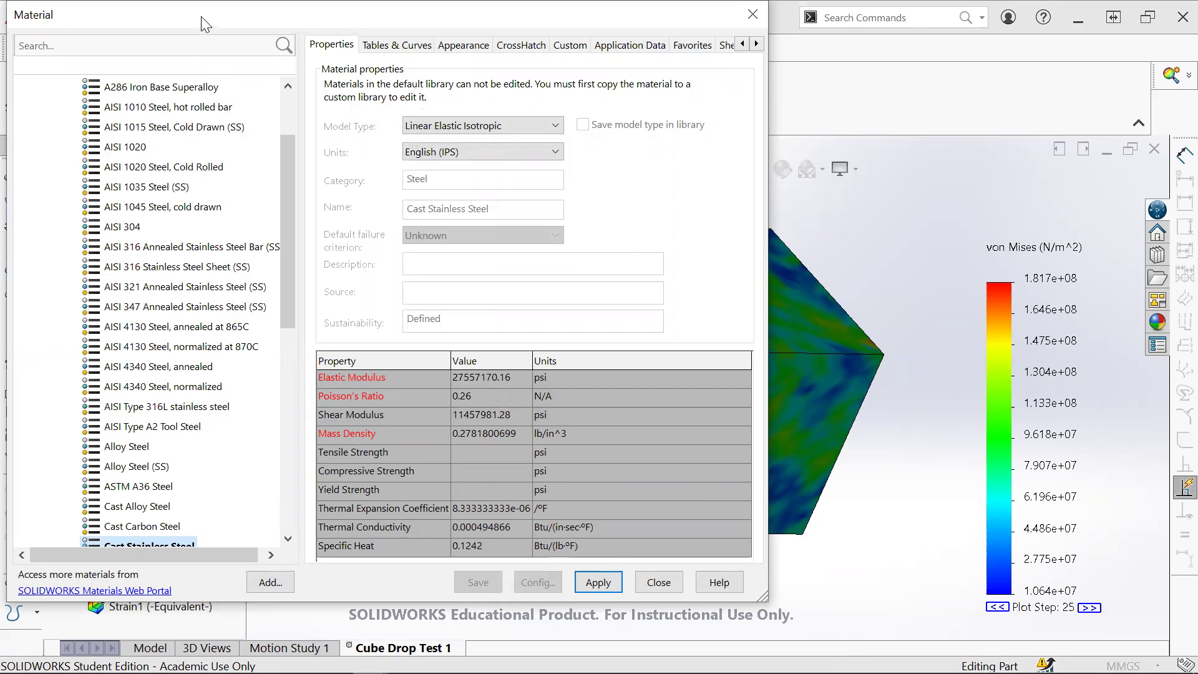
{"action": "left_click_drag", "start_coordinate": [201, 17], "coordinate": [253, 139]}
{"action": "left_click", "coordinate": [805, 136]}
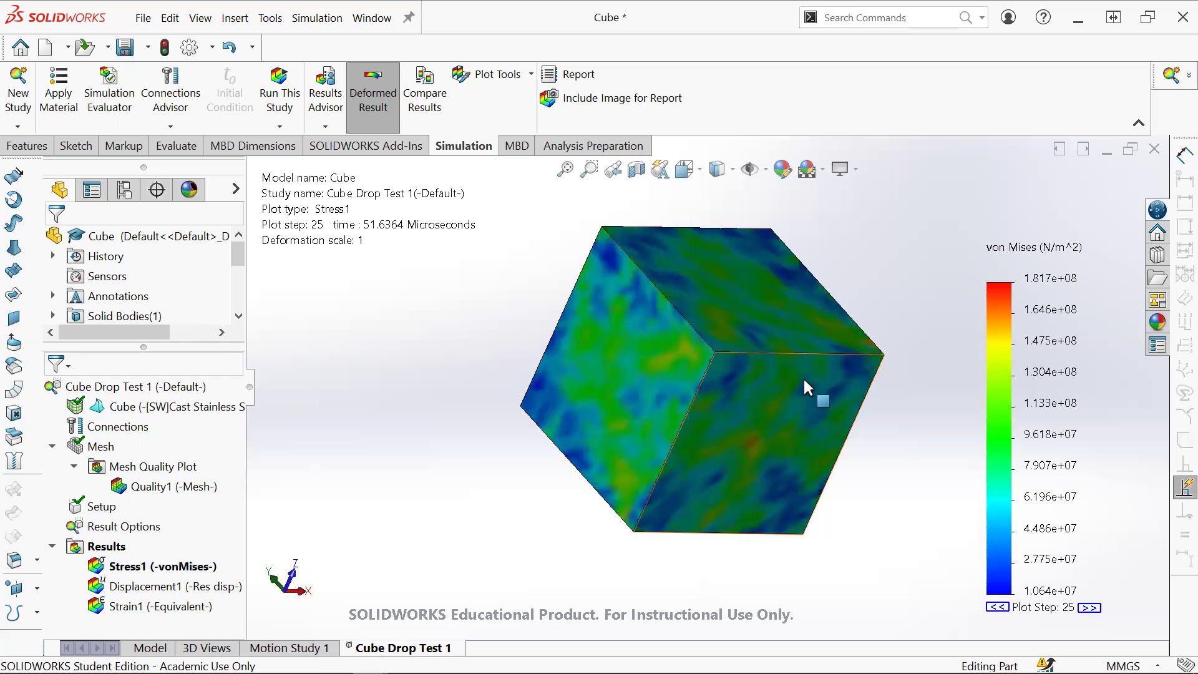
Step: Display the equivalent strain plot and examine it on several faces of the cube
{"action": "middle_click_drag", "start_coordinate": [1024, 288], "coordinate": [910, 267]}
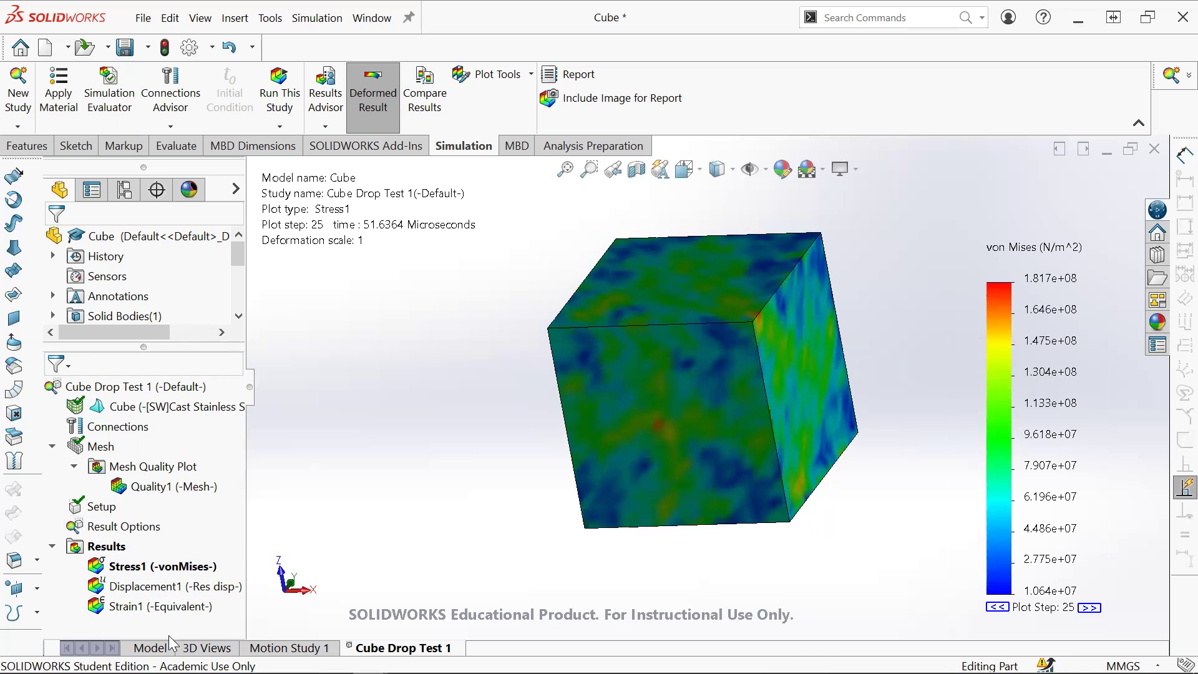
{"action": "double_click", "coordinate": [148, 608]}
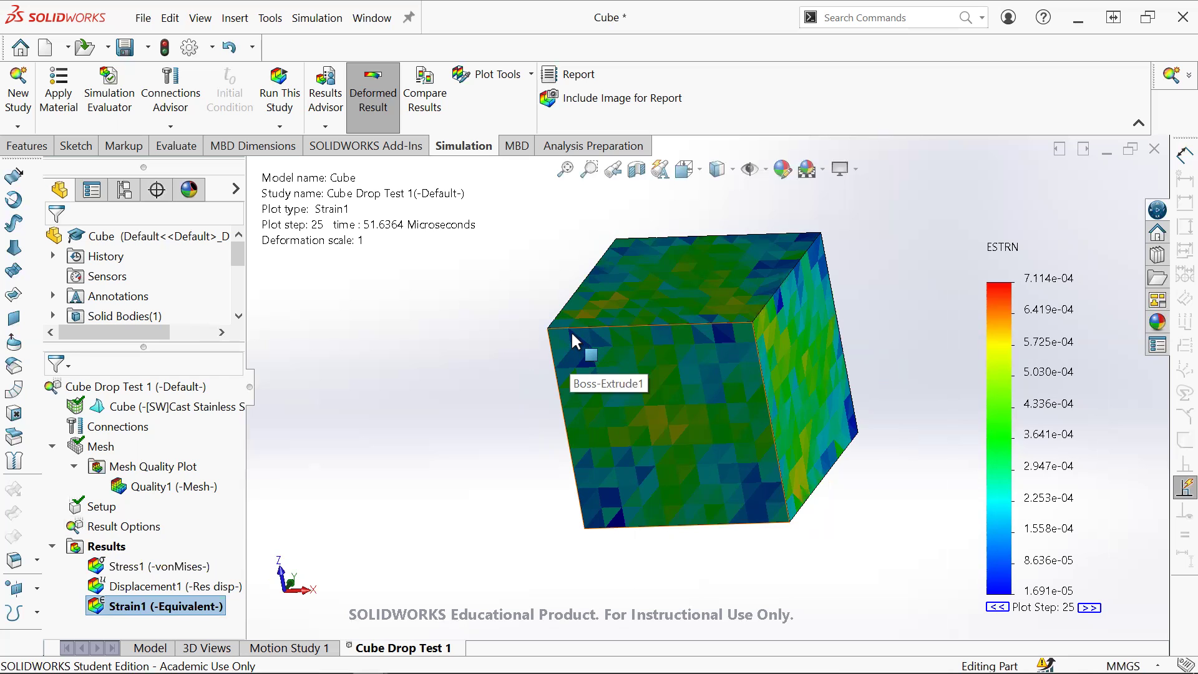
{"action": "middle_click_drag", "start_coordinate": [660, 374], "coordinate": [630, 518]}
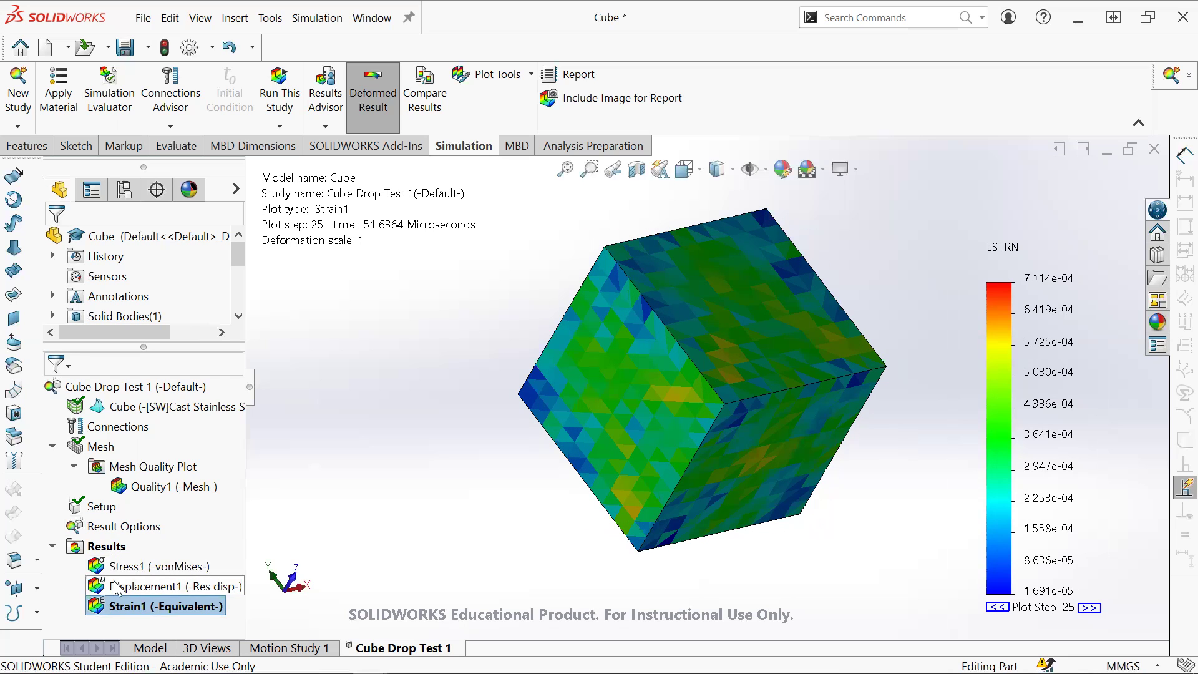
Step: Redisplay the von Mises stress plot and examine the cube's faces and edges up close for stress concentrations
{"action": "double_click", "coordinate": [140, 566]}
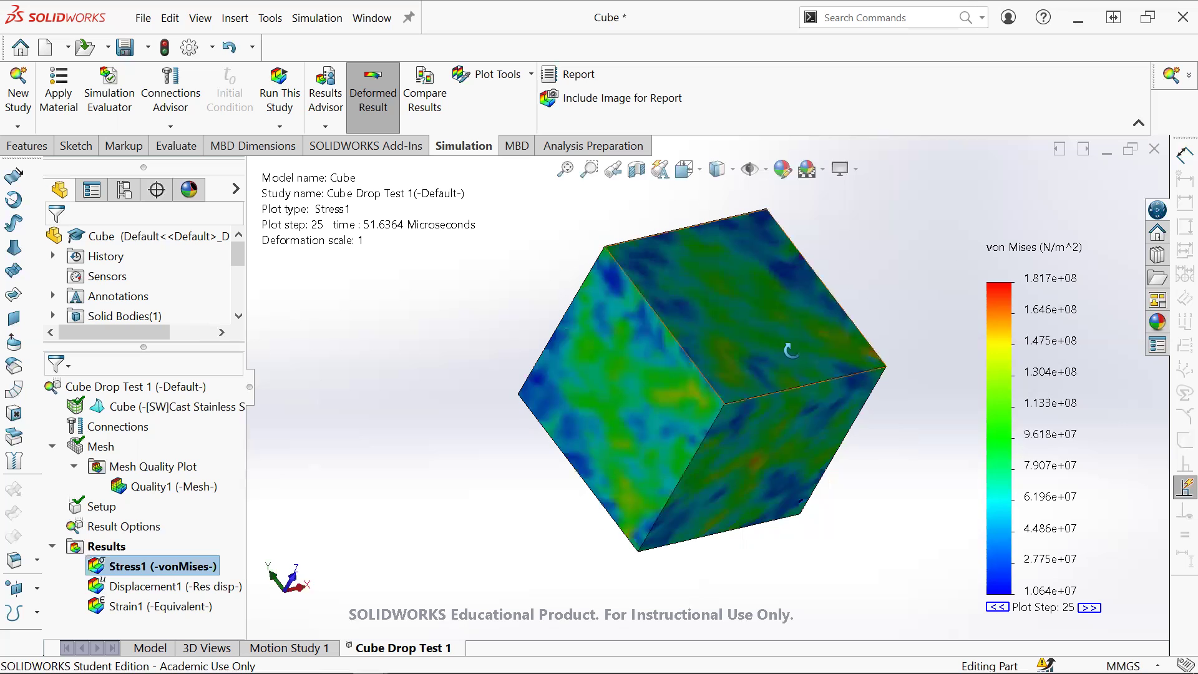
{"action": "middle_click_drag", "start_coordinate": [791, 348], "coordinate": [816, 418]}
{"action": "scroll", "coordinate": [691, 380], "scroll_direction": "down", "scroll_amount": 5}
{"action": "middle_click_drag", "start_coordinate": [731, 423], "coordinate": [568, 307]}
{"action": "scroll", "coordinate": [584, 339], "scroll_direction": "up", "scroll_amount": 5}
{"action": "scroll", "coordinate": [690, 338], "scroll_direction": "down", "scroll_amount": 4}
{"action": "middle_click_drag", "start_coordinate": [687, 344], "coordinate": [609, 354]}
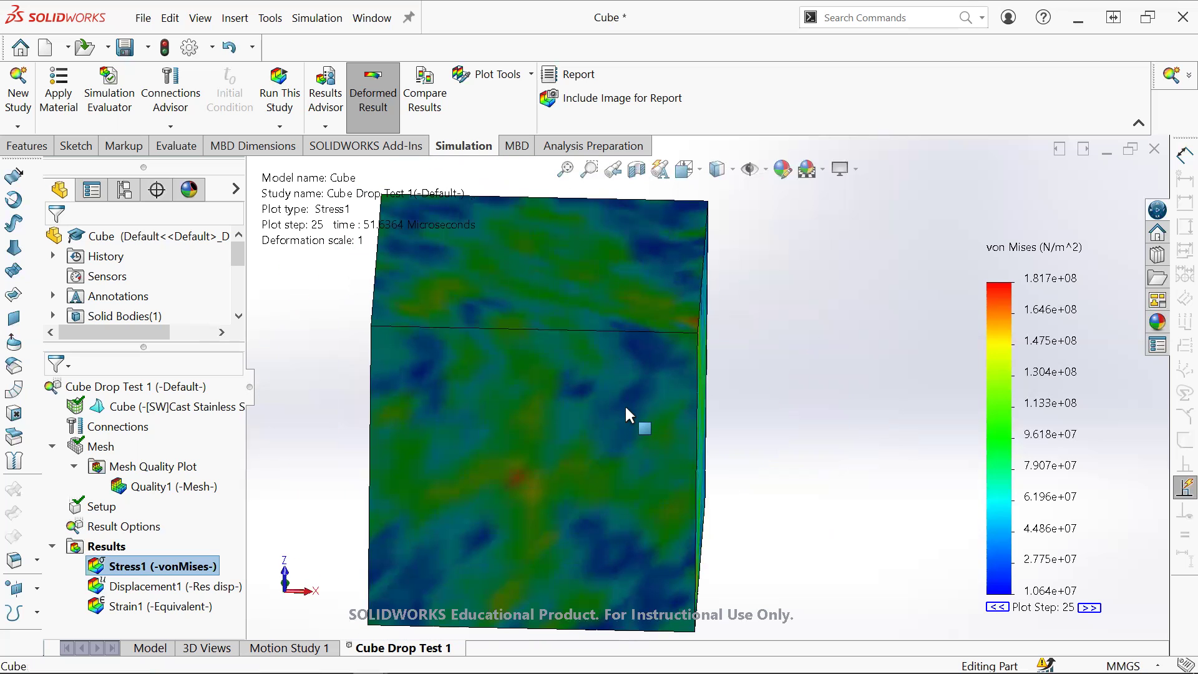
Step: Orbit the von Mises stress plot and measure the area and perimeter of one side face of the cube
{"action": "scroll", "coordinate": [621, 403], "scroll_direction": "down", "scroll_amount": 3}
{"action": "scroll", "coordinate": [622, 407], "scroll_direction": "up", "scroll_amount": 3}
{"action": "middle_click_drag", "start_coordinate": [623, 407], "coordinate": [235, 475]}
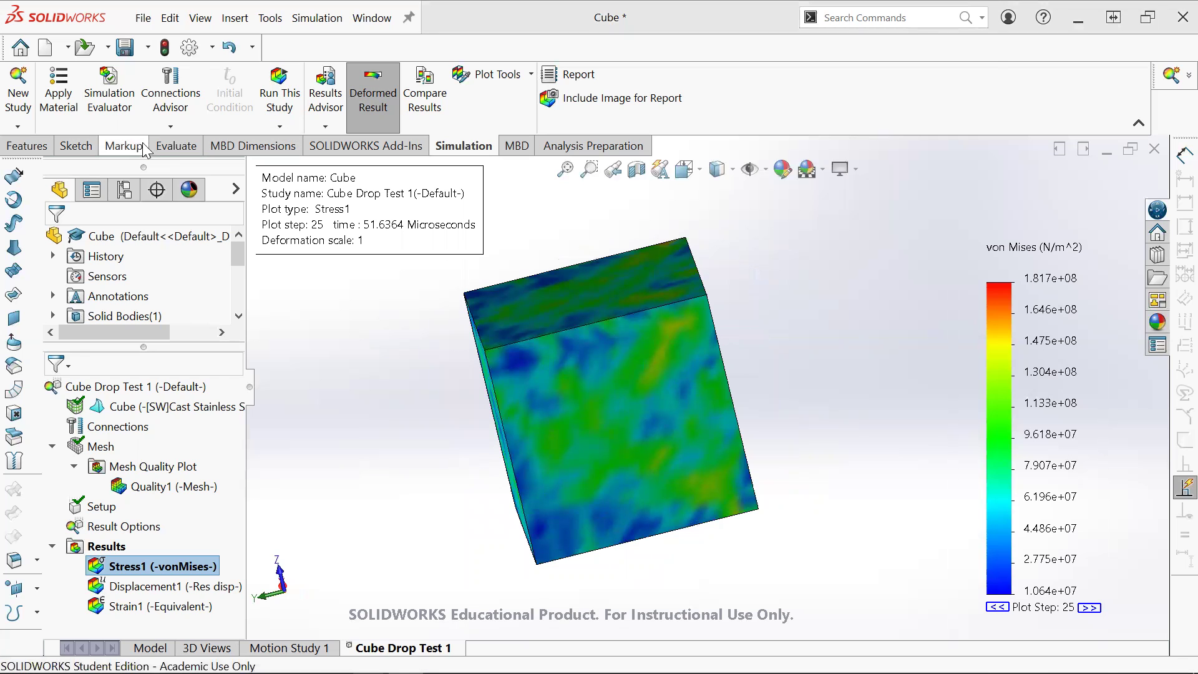
{"action": "left_click", "coordinate": [167, 147]}
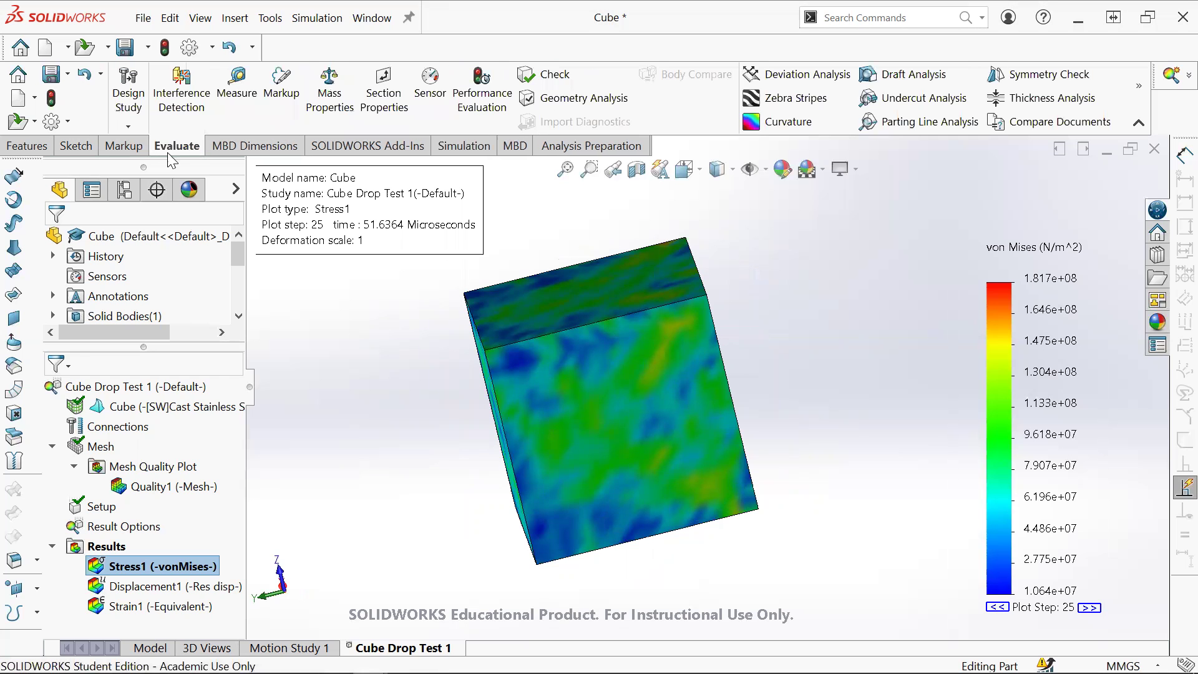
{"action": "left_click", "coordinate": [237, 88]}
{"action": "middle_click_drag", "start_coordinate": [663, 495], "coordinate": [671, 412]}
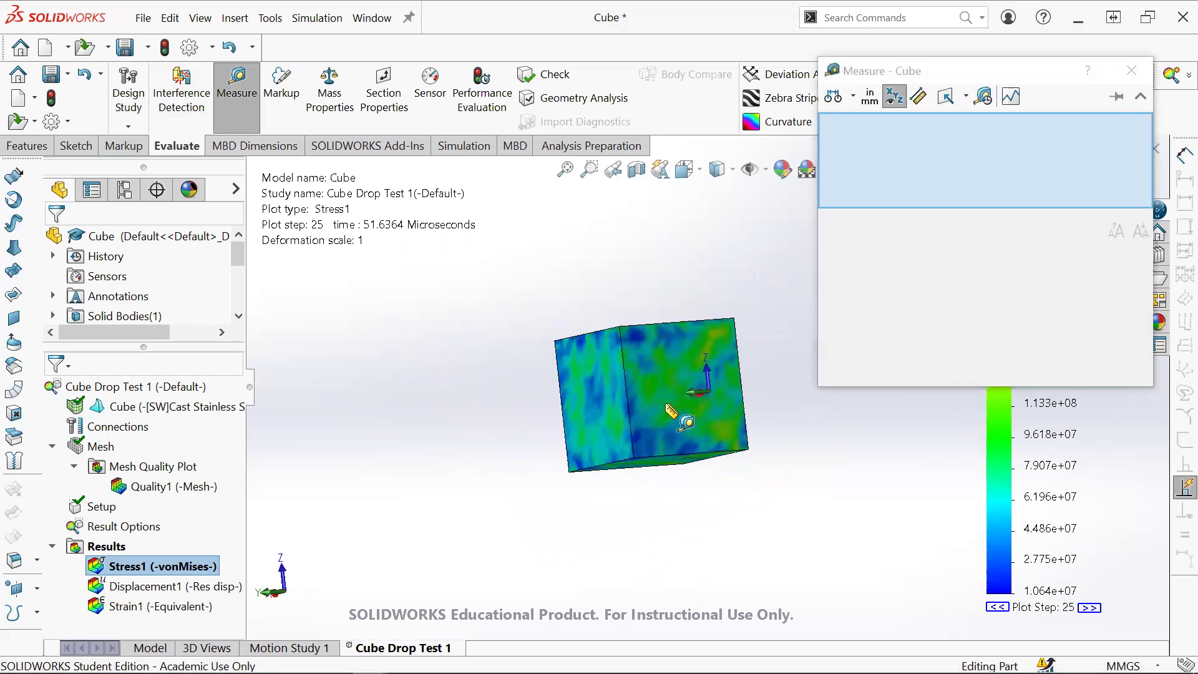
{"action": "left_click", "coordinate": [717, 429]}
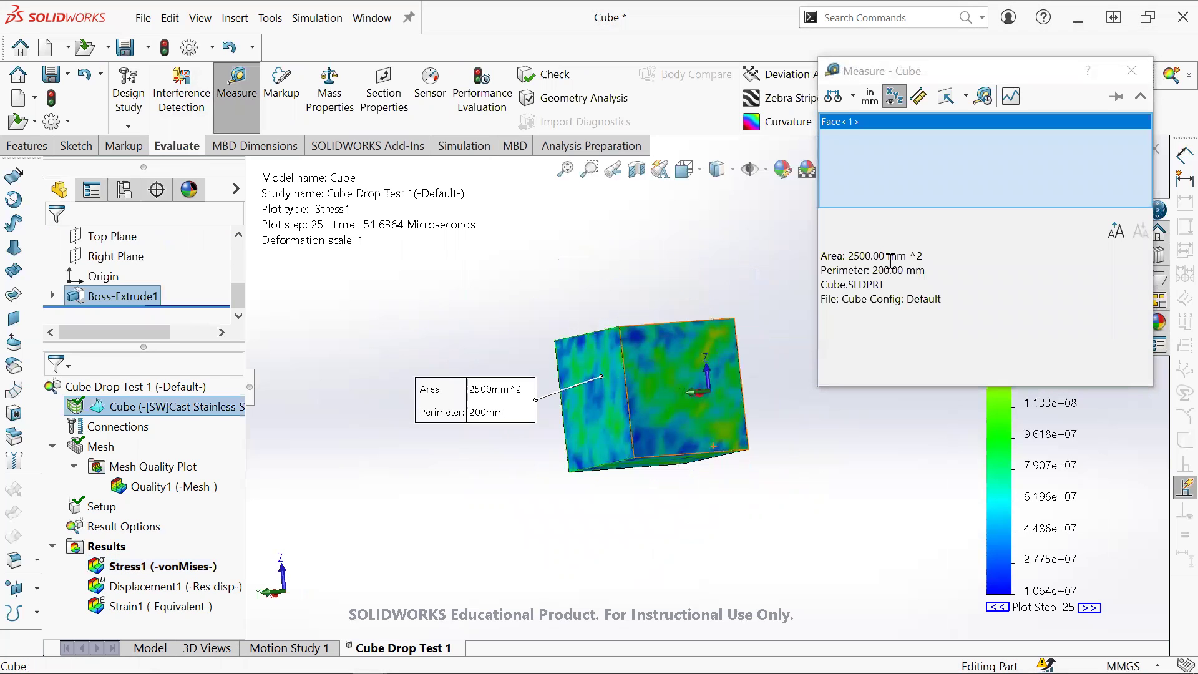
Step: Check the selected face's area reading and move the Measure window clear of the stress legend
{"action": "scroll", "coordinate": [857, 256], "scroll_direction": "down", "scroll_amount": 3}
{"action": "left_click", "coordinate": [851, 256]}
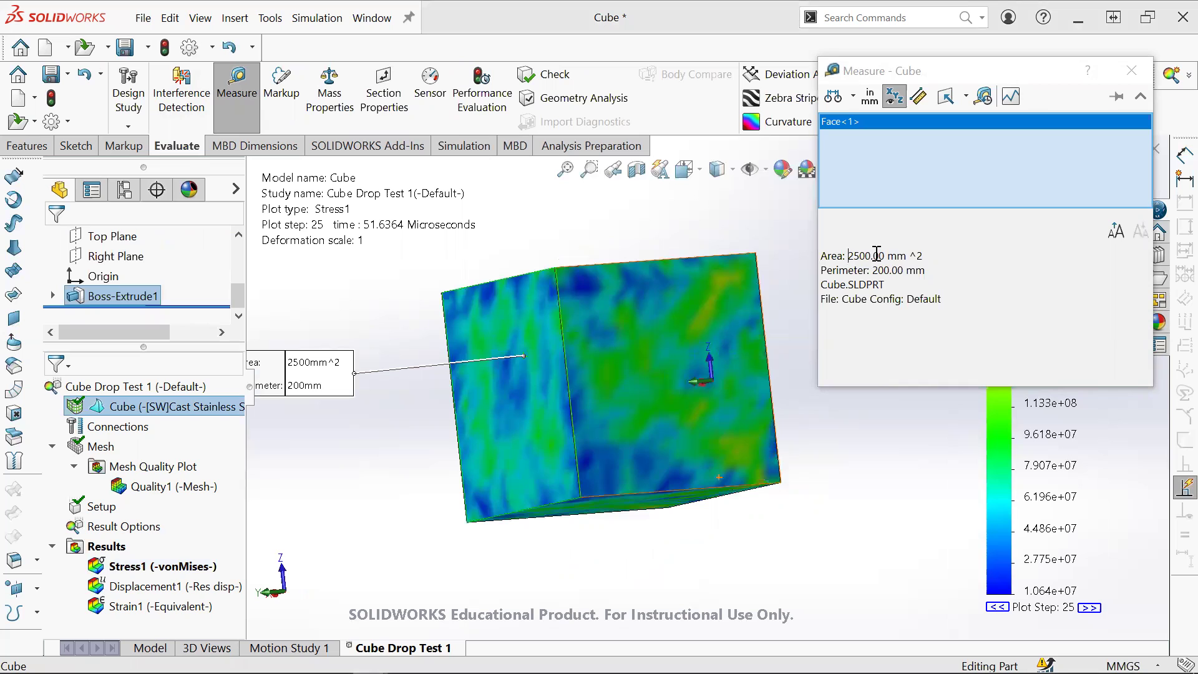
{"action": "left_click_drag", "start_coordinate": [893, 263], "coordinate": [905, 261]}
{"action": "left_click", "coordinate": [872, 257]}
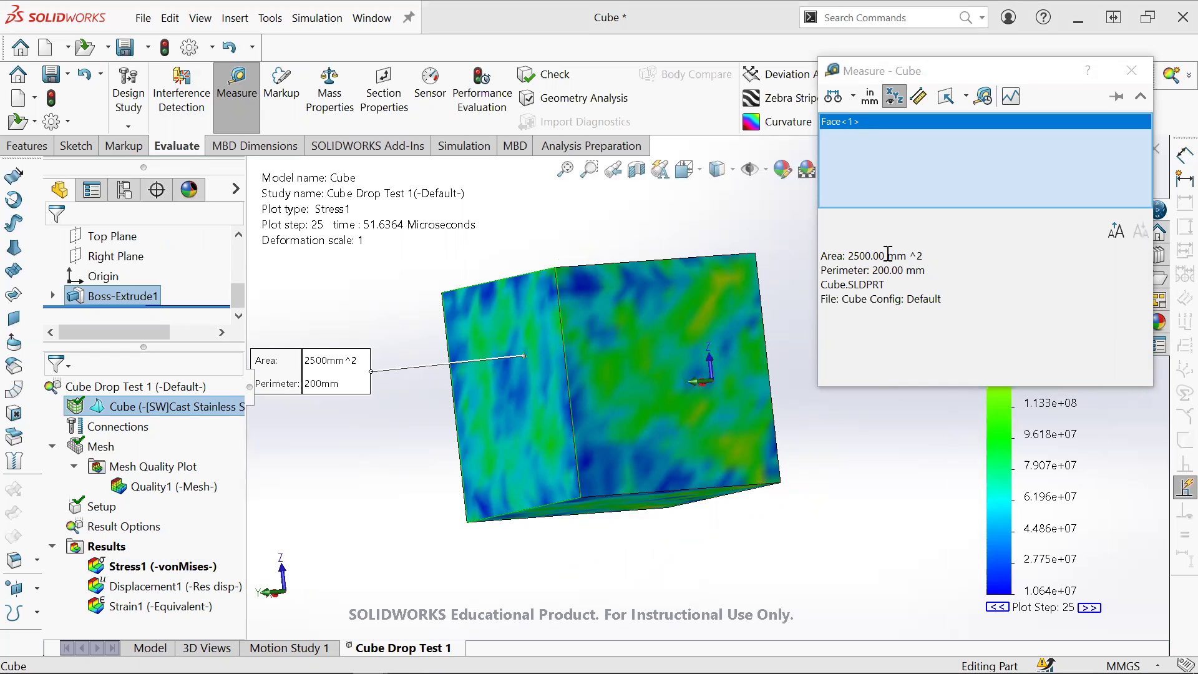
{"action": "left_click_drag", "start_coordinate": [822, 257], "coordinate": [846, 256]}
{"action": "left_click", "coordinate": [928, 260]}
{"action": "left_click_drag", "start_coordinate": [993, 71], "coordinate": [790, 72]}
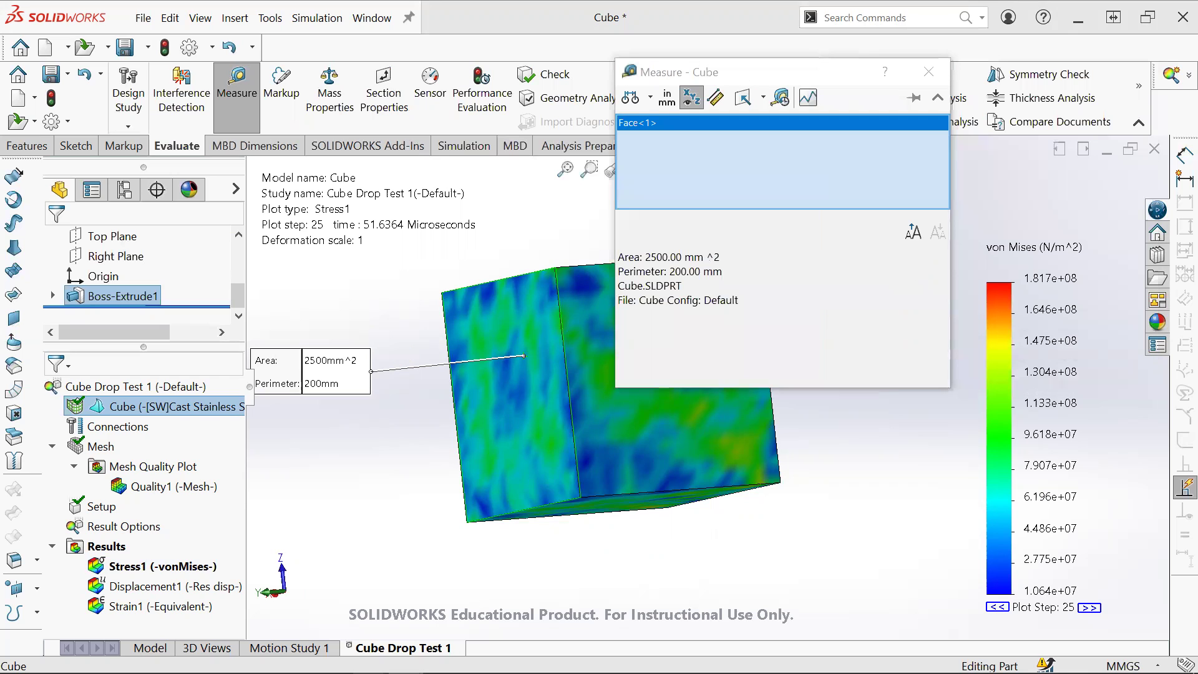
Step: Switch to the collision calculations workbook in Excel and review the average impact force formula based on mass, velocity and collision distance
{"action": "key", "text": "alt+Tab"}
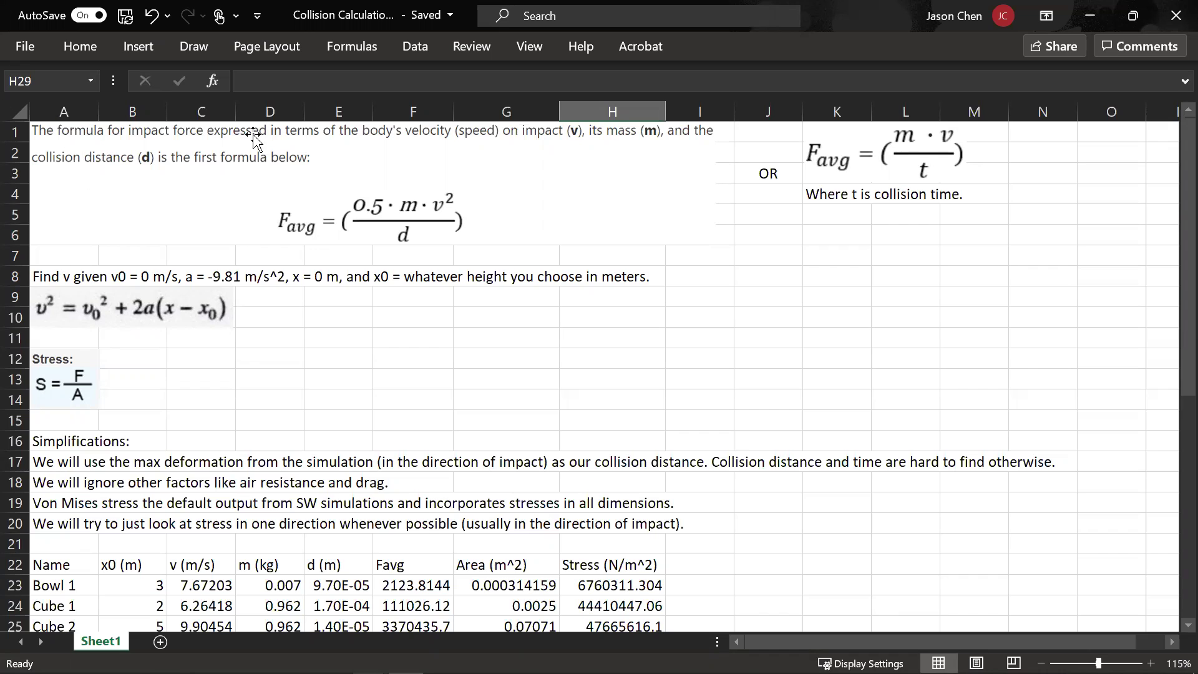
{"action": "left_click", "coordinate": [279, 160]}
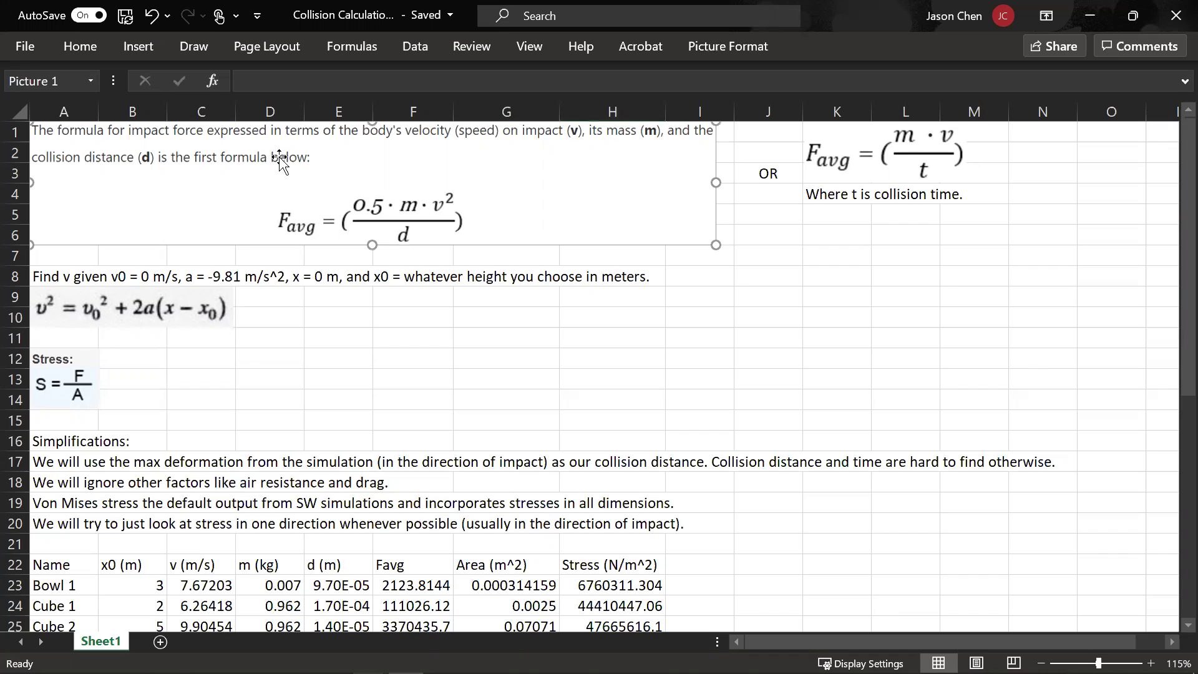
{"action": "left_click", "coordinate": [794, 260]}
{"action": "left_click", "coordinate": [100, 242]}
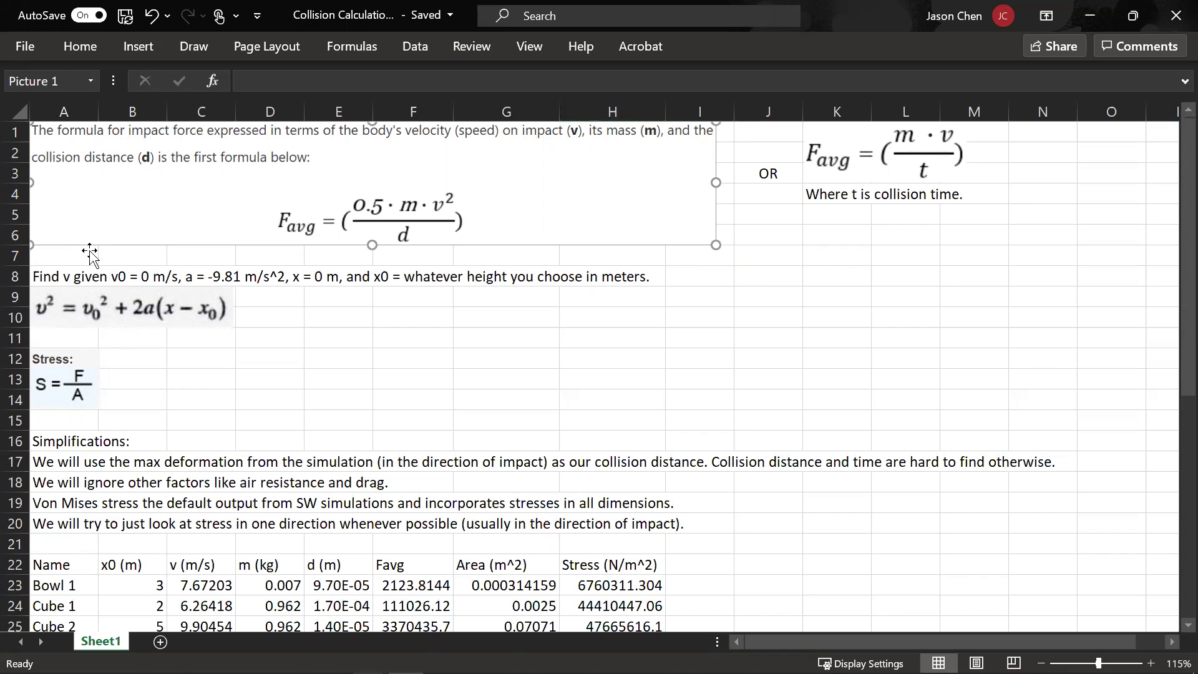
{"action": "left_click", "coordinate": [86, 259]}
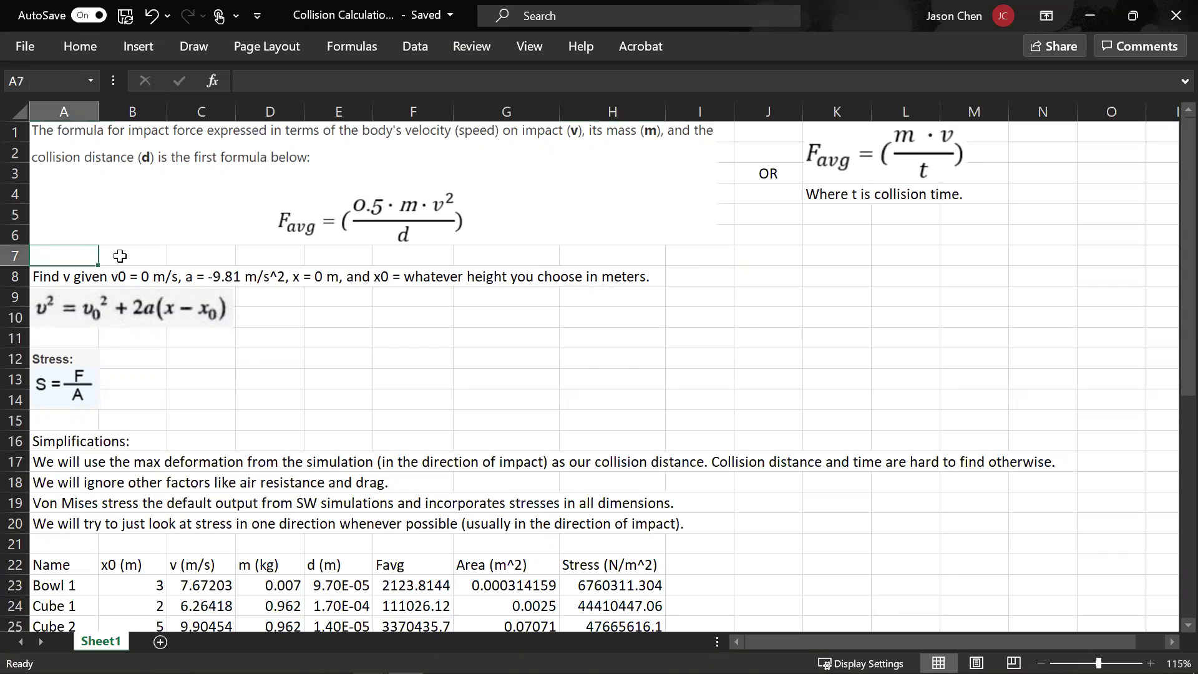
{"action": "left_click", "coordinate": [186, 261]}
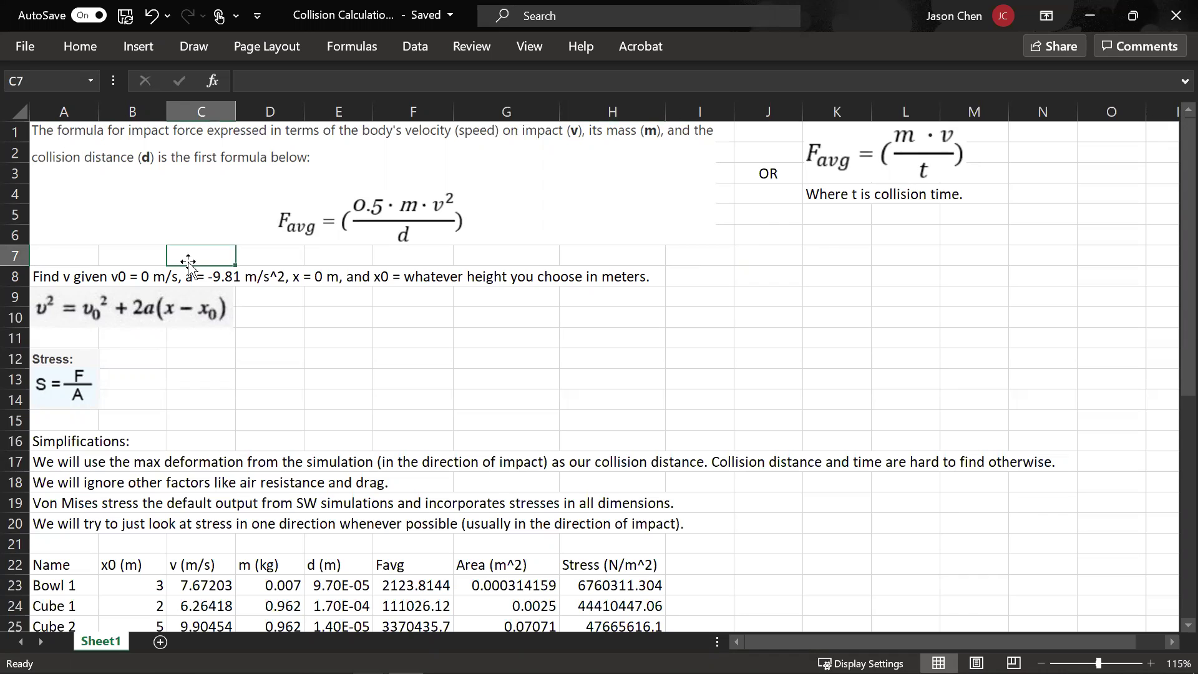
{"action": "left_click", "coordinate": [324, 257]}
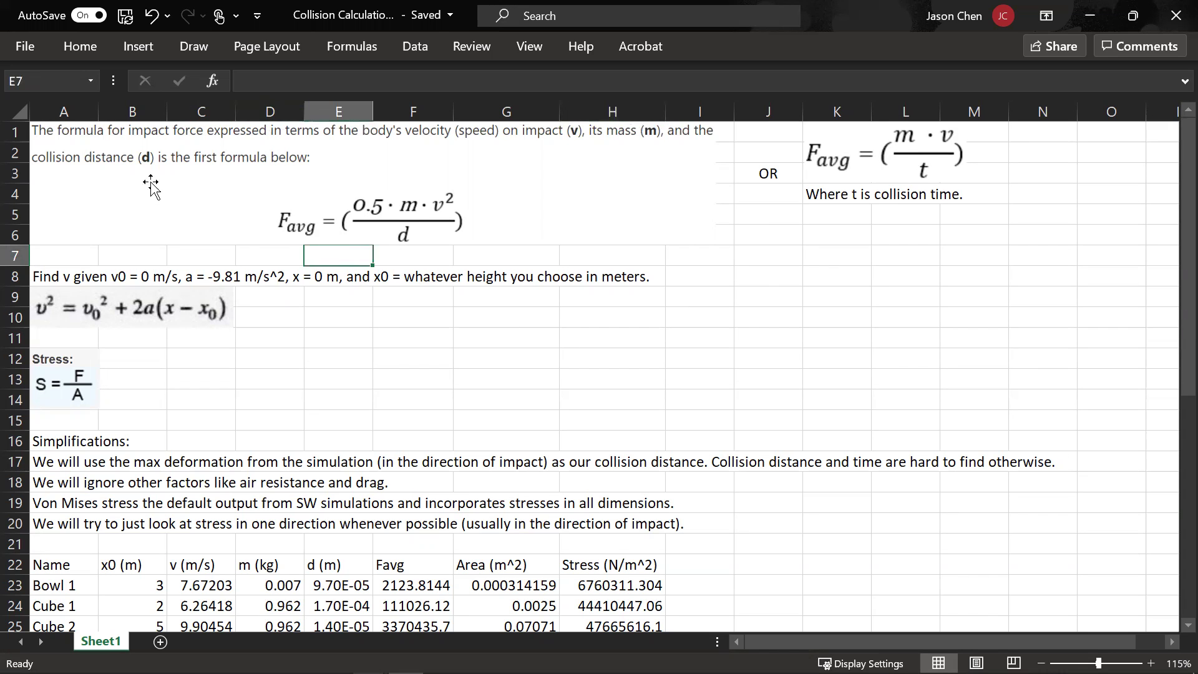
{"action": "left_click", "coordinate": [182, 196]}
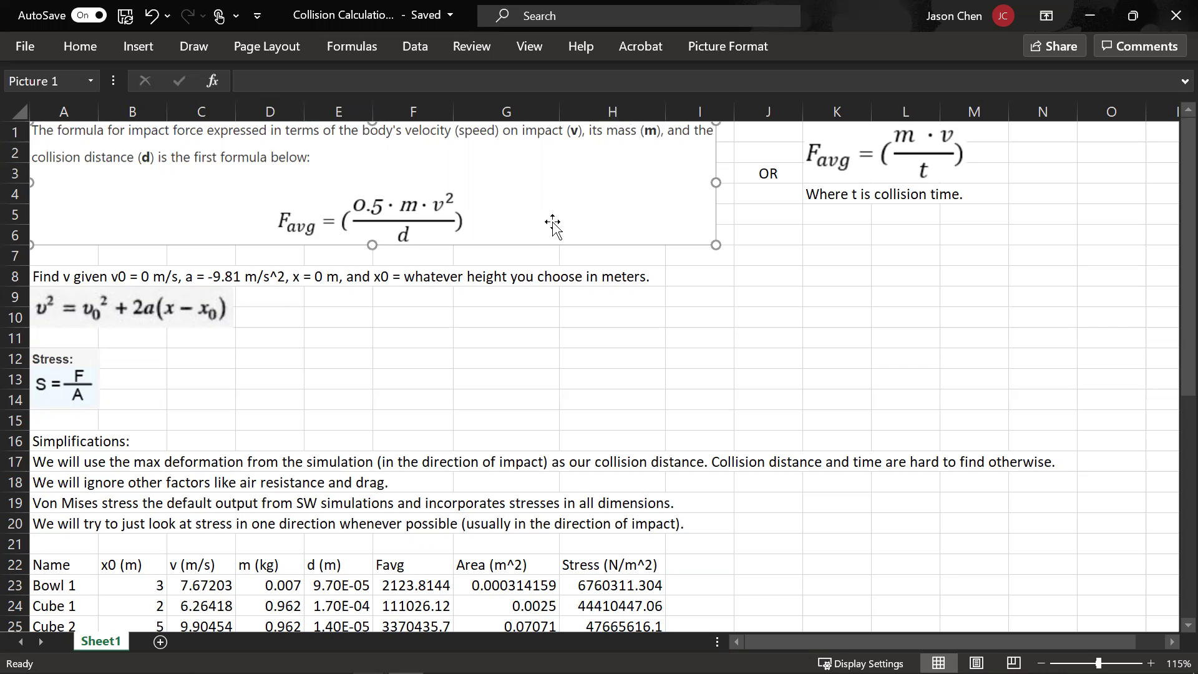
Step: Examine the impact velocity equation and its given values for initial velocity, acceleration, final position and drop height in row 8
{"action": "left_click", "coordinate": [286, 292]}
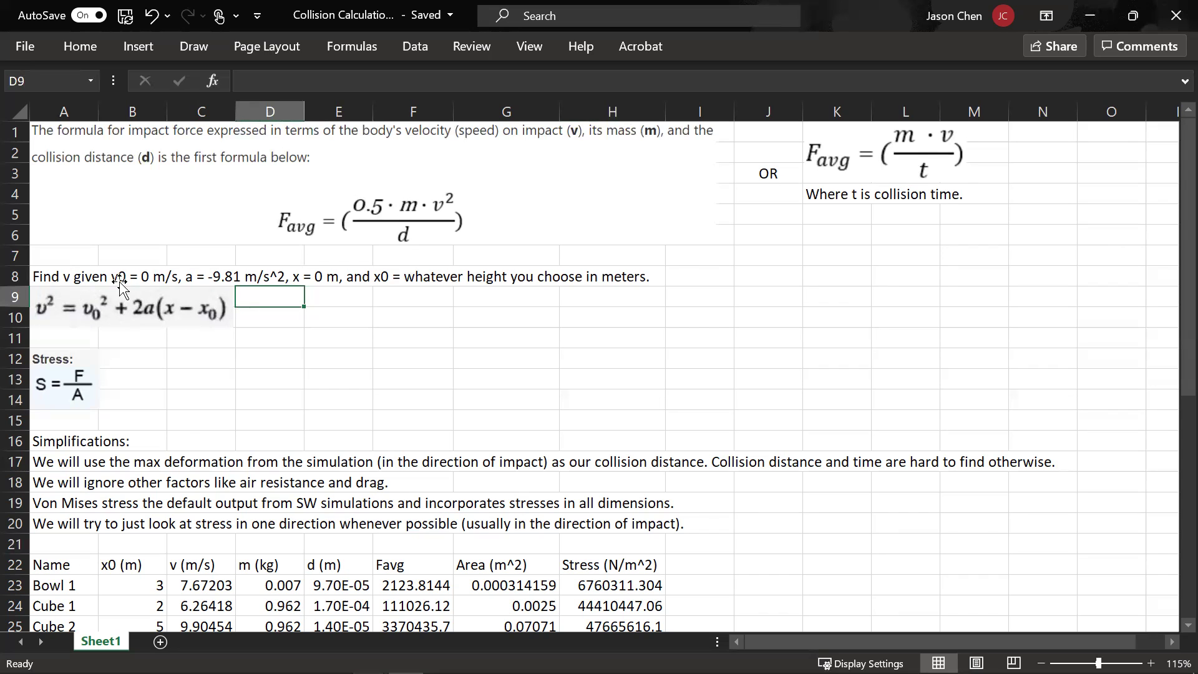
{"action": "left_click", "coordinate": [53, 306]}
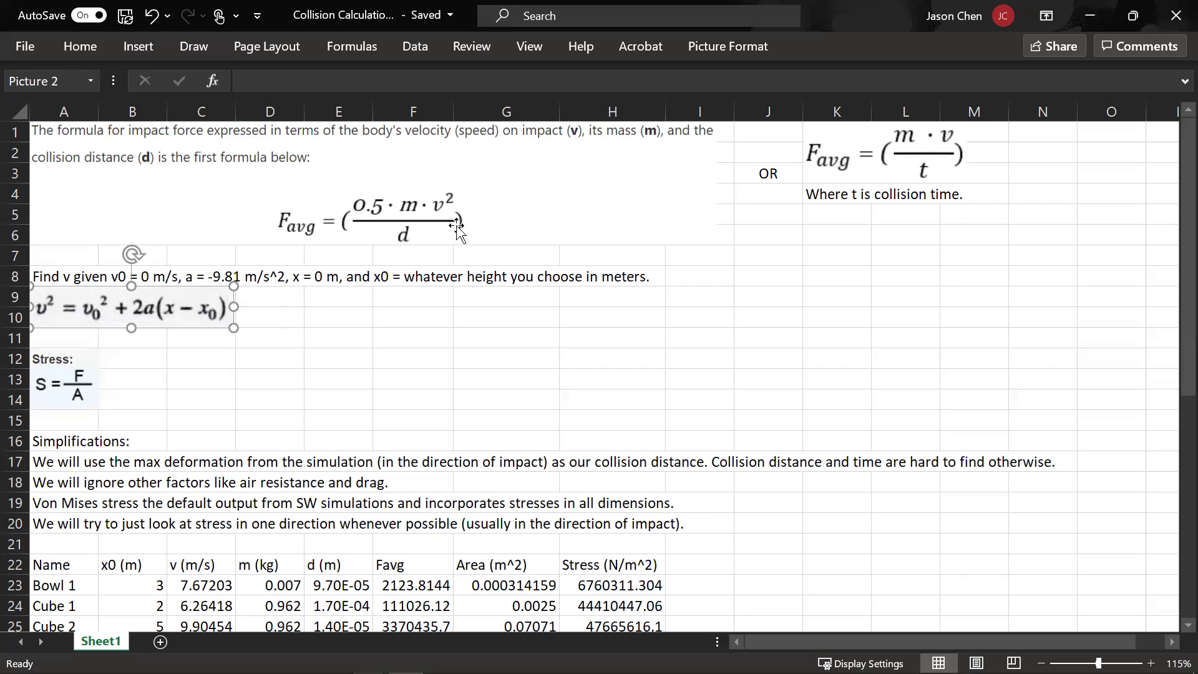
{"action": "left_click", "coordinate": [245, 288]}
{"action": "left_click", "coordinate": [58, 282]}
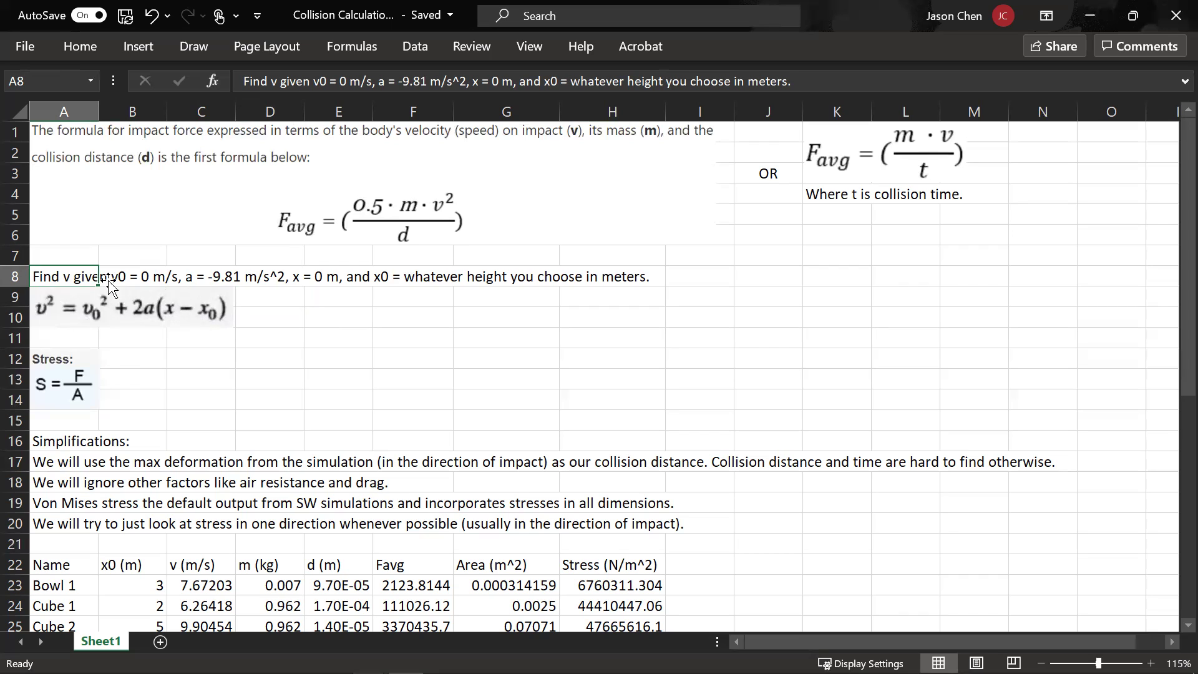
{"action": "left_click", "coordinate": [77, 260]}
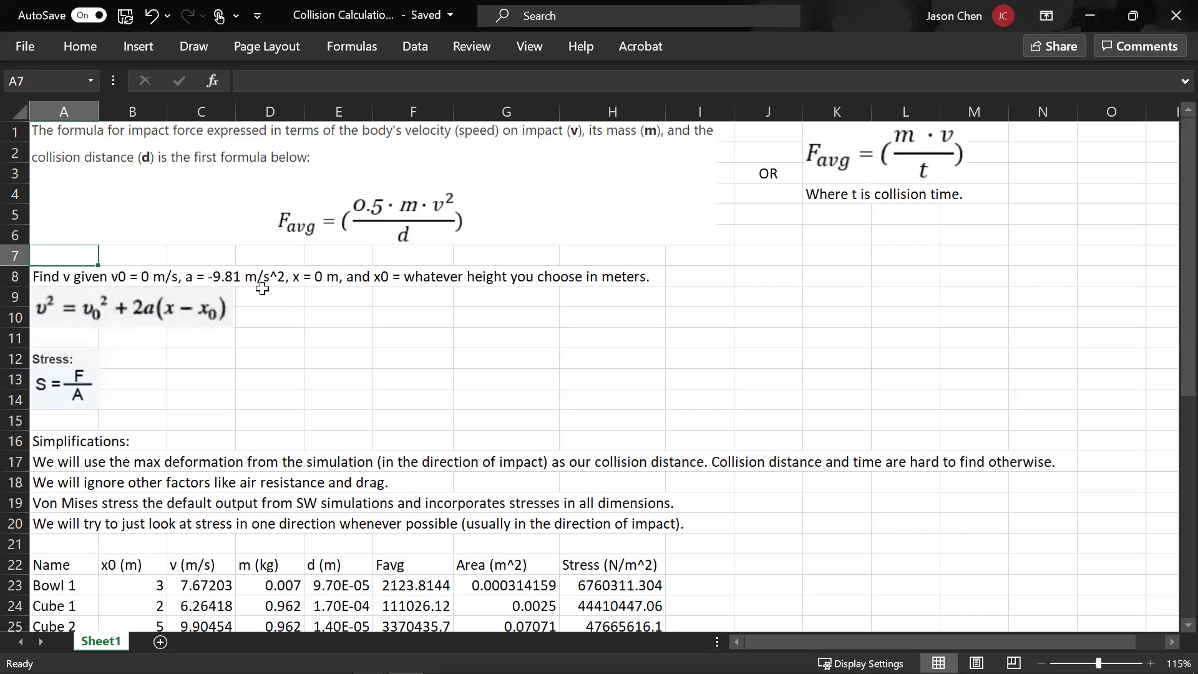
{"action": "left_click", "coordinate": [307, 279]}
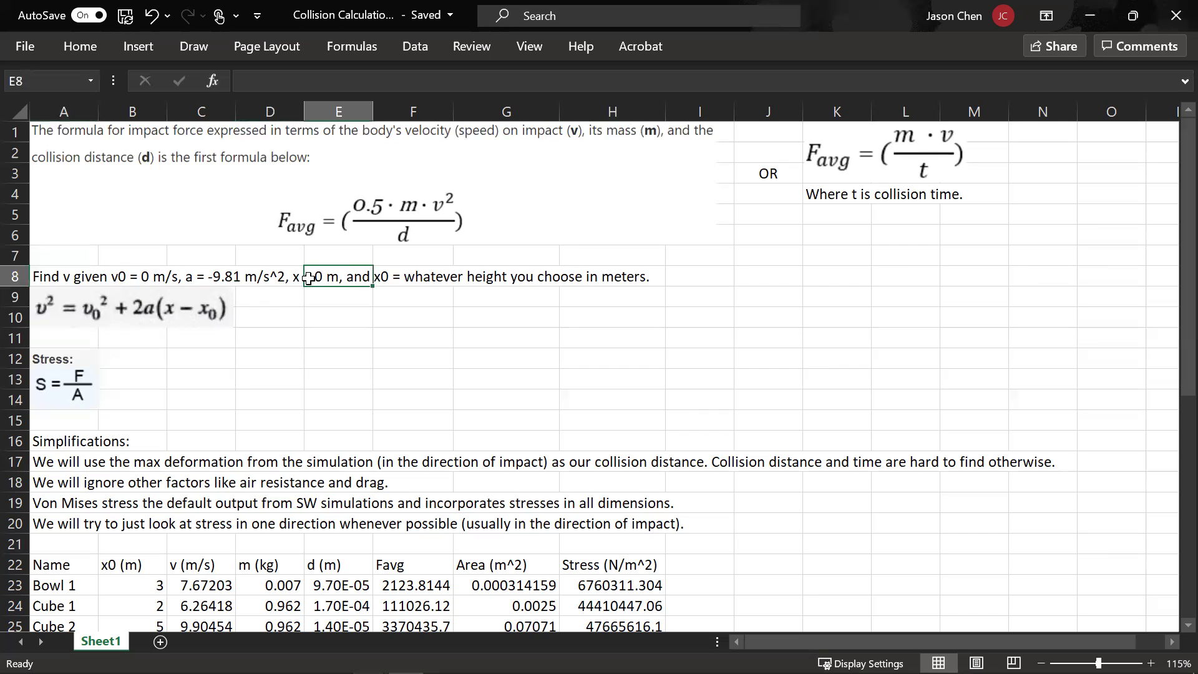
{"action": "left_click", "coordinate": [415, 279]}
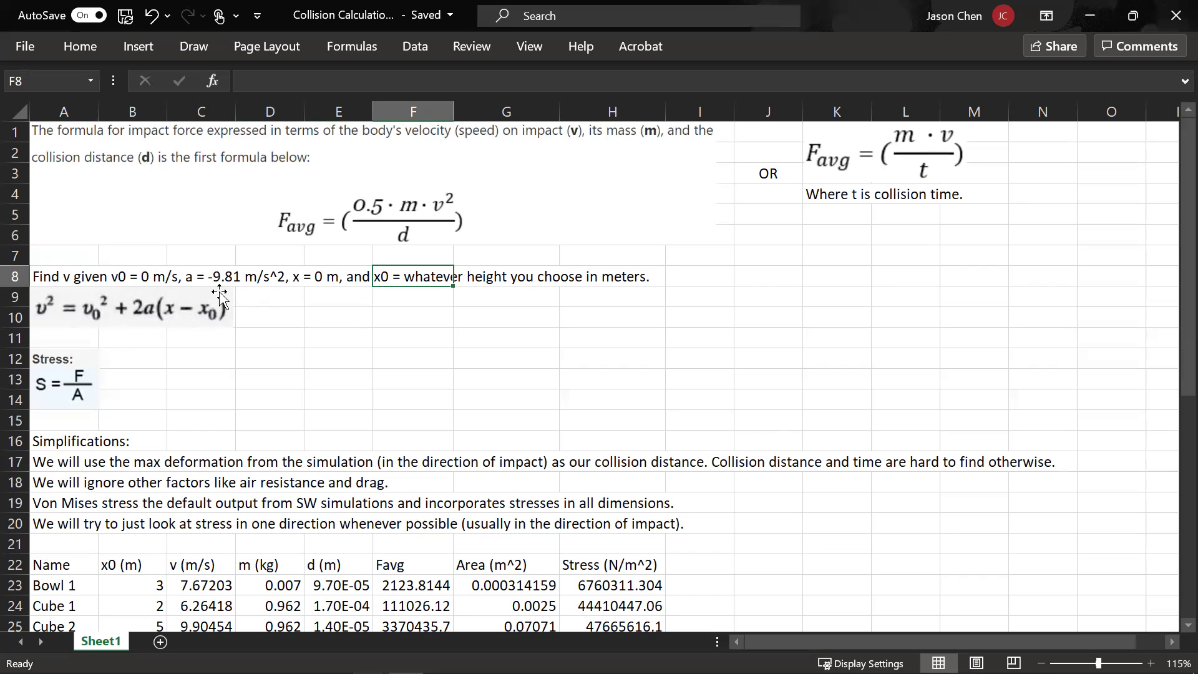
{"action": "left_click", "coordinate": [15, 277]}
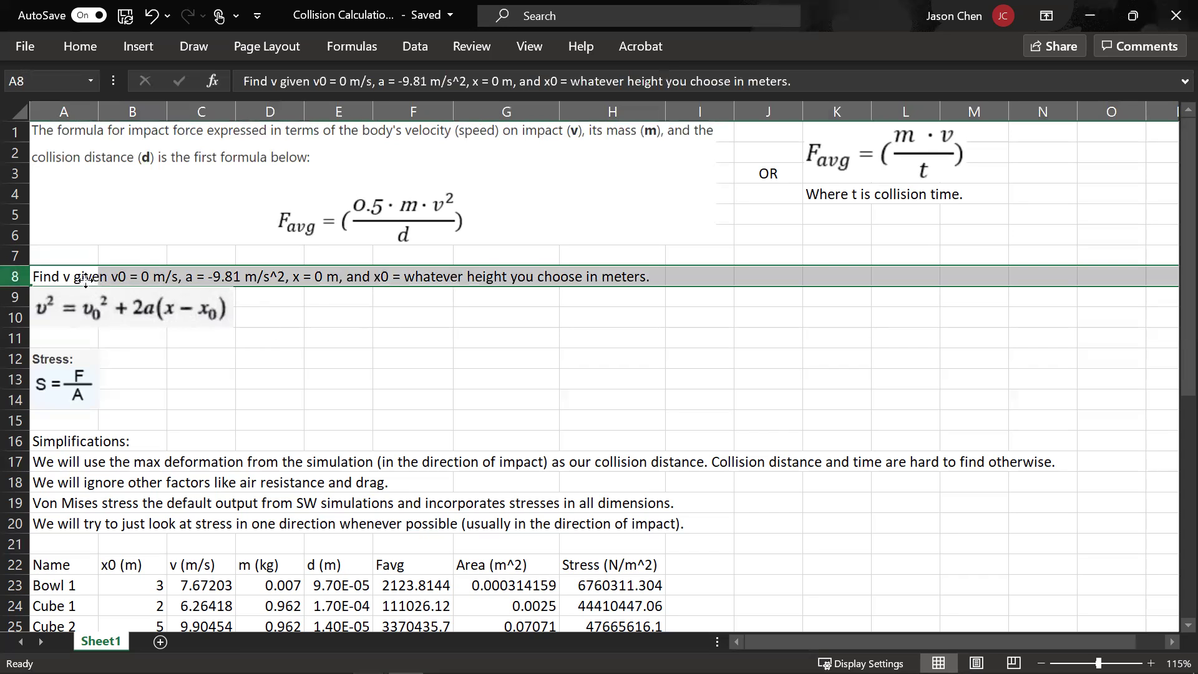
{"action": "left_click", "coordinate": [206, 309]}
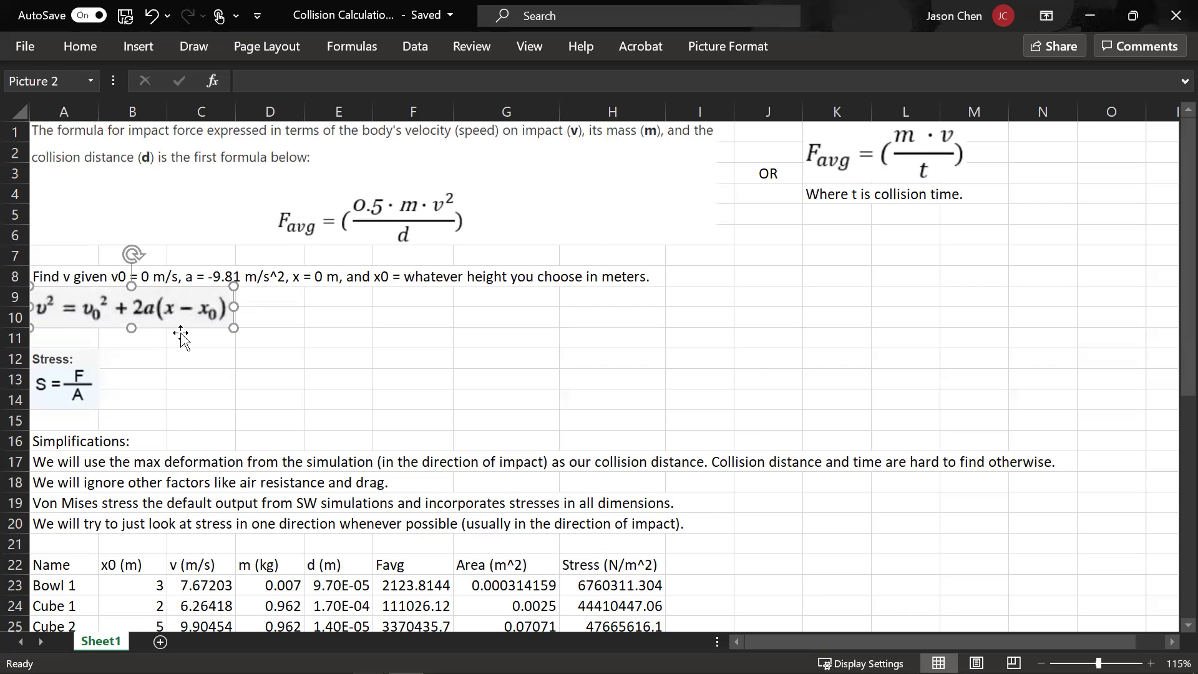
Step: Examine the stress formula S = F/A and relate its force term to the average impact force formula
{"action": "left_click", "coordinate": [234, 361]}
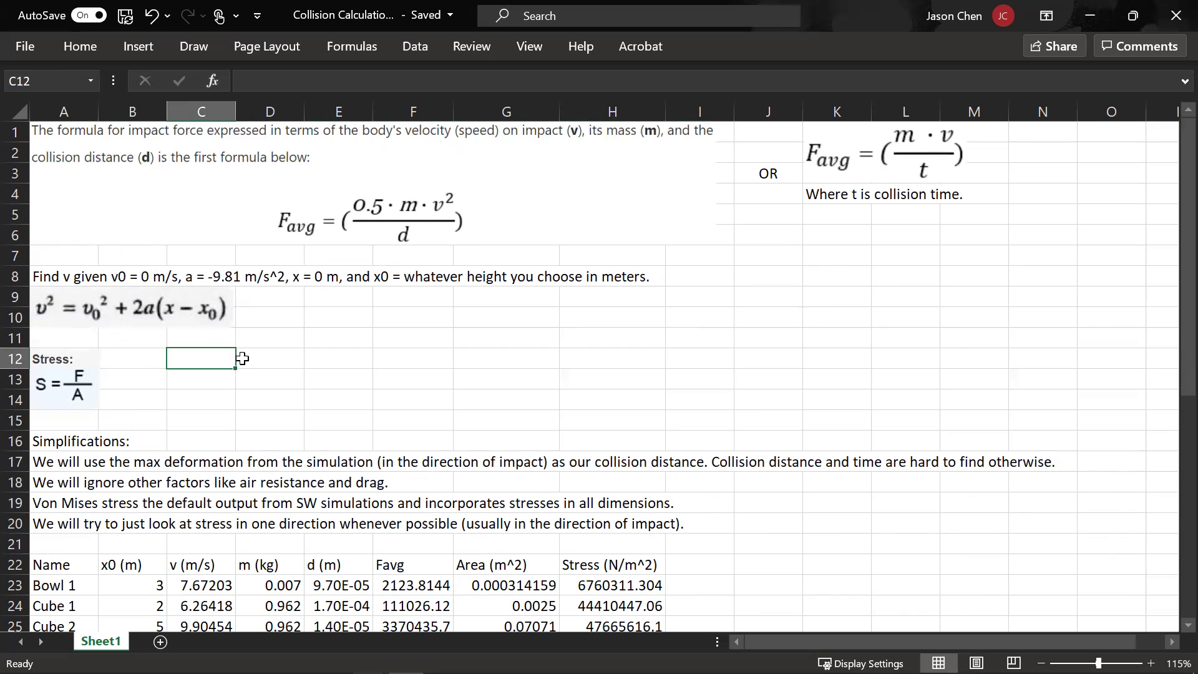
{"action": "left_click", "coordinate": [65, 384]}
{"action": "left_click", "coordinate": [379, 241]}
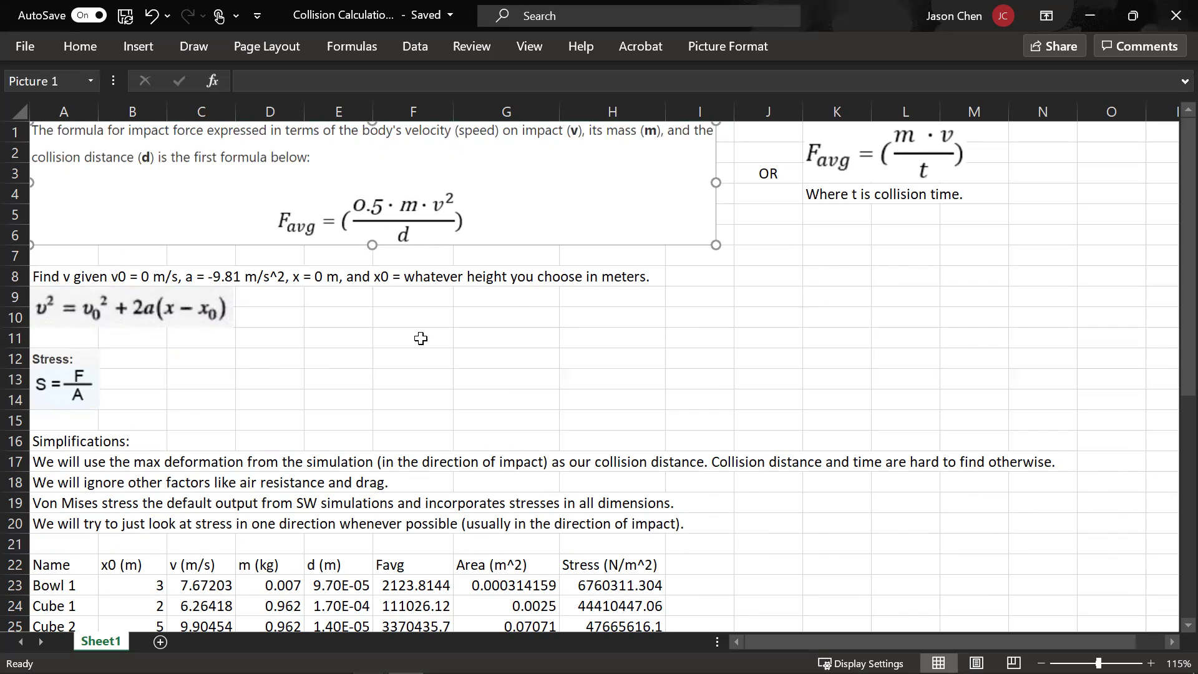
{"action": "left_click", "coordinate": [84, 396]}
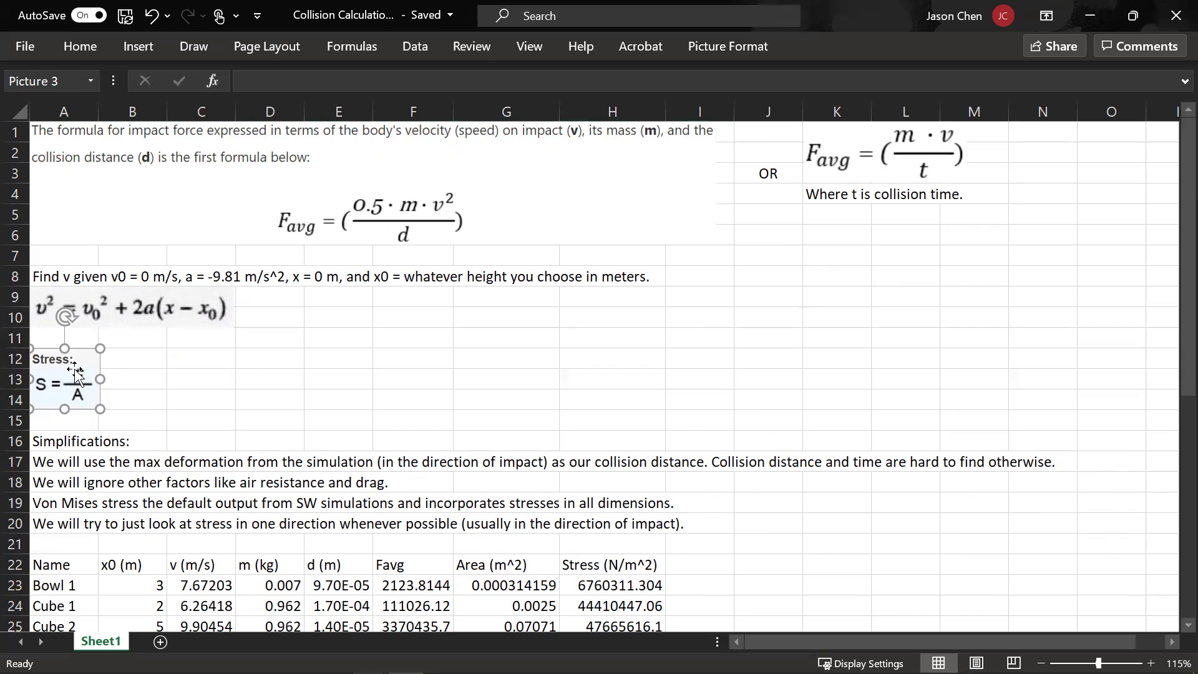
{"action": "left_click", "coordinate": [119, 356]}
{"action": "left_click", "coordinate": [83, 365]}
{"action": "left_click", "coordinate": [131, 381]}
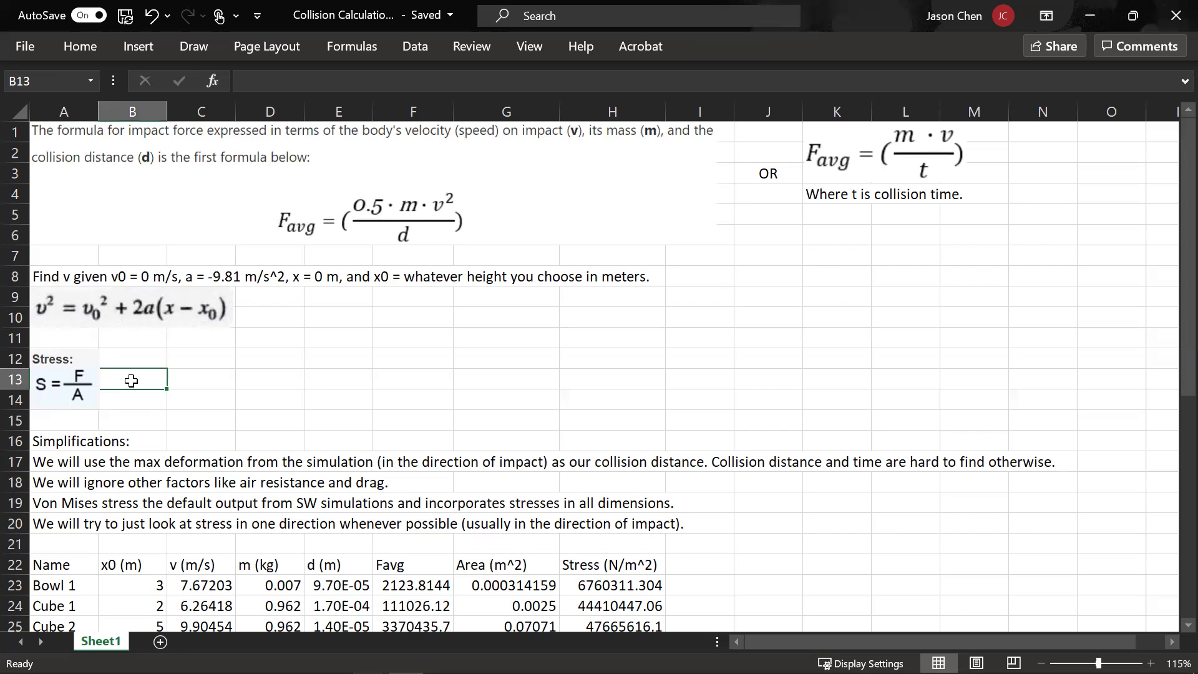
{"action": "left_click", "coordinate": [563, 381]}
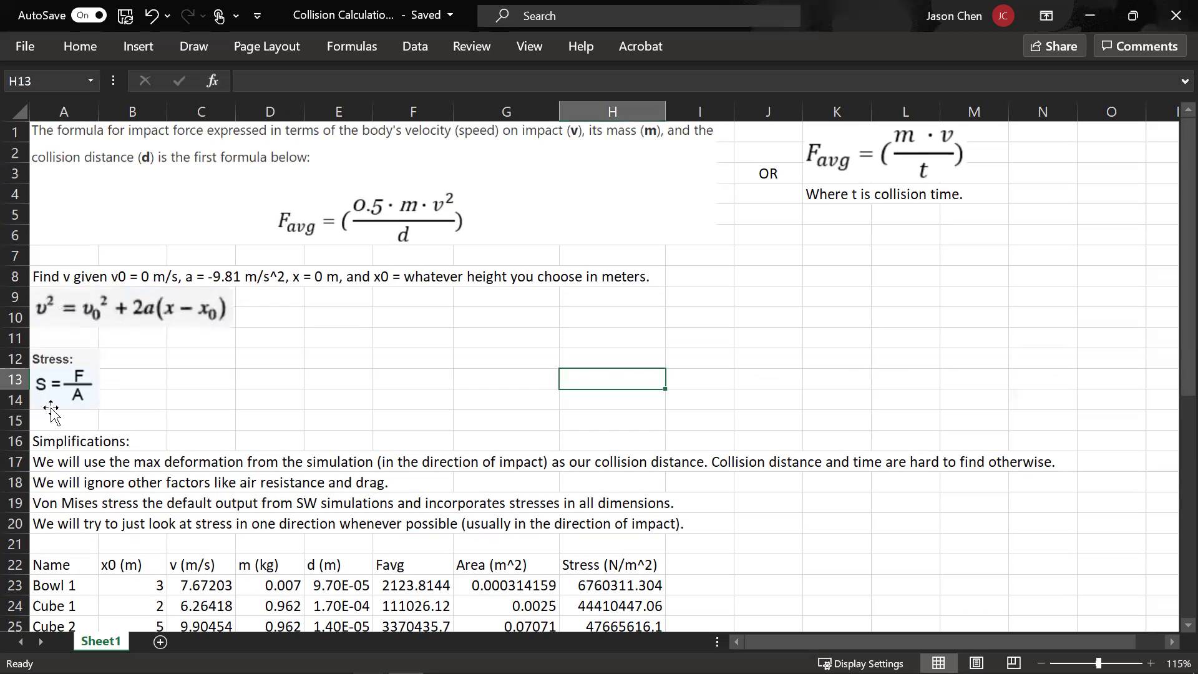
Step: Read the simplifications in rows 16 to 19 on collision distance, air resistance and von Mises stress
{"action": "left_click", "coordinate": [92, 442]}
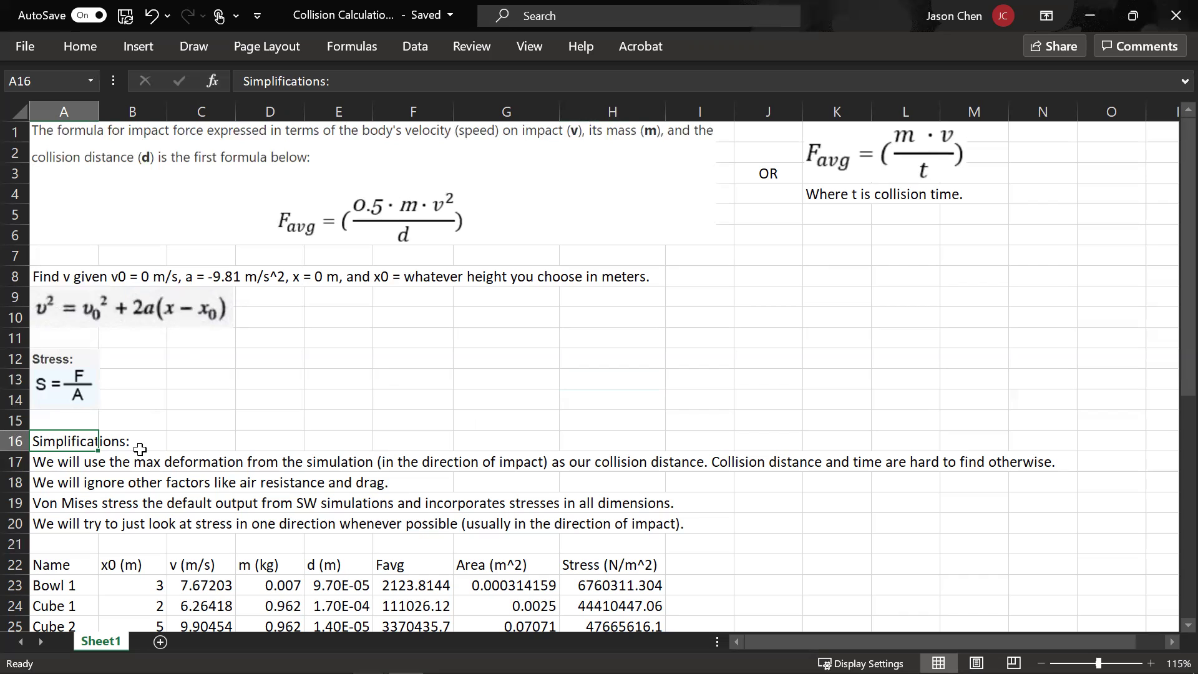
{"action": "left_click", "coordinate": [59, 460]}
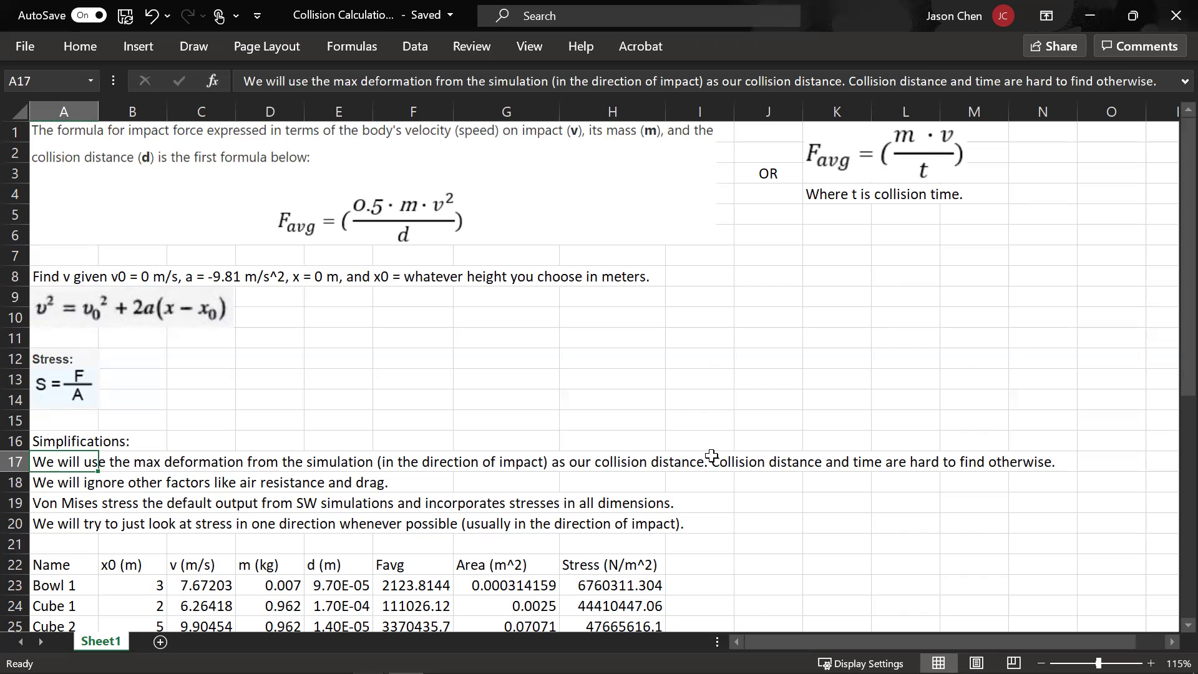
{"action": "left_click", "coordinate": [77, 480]}
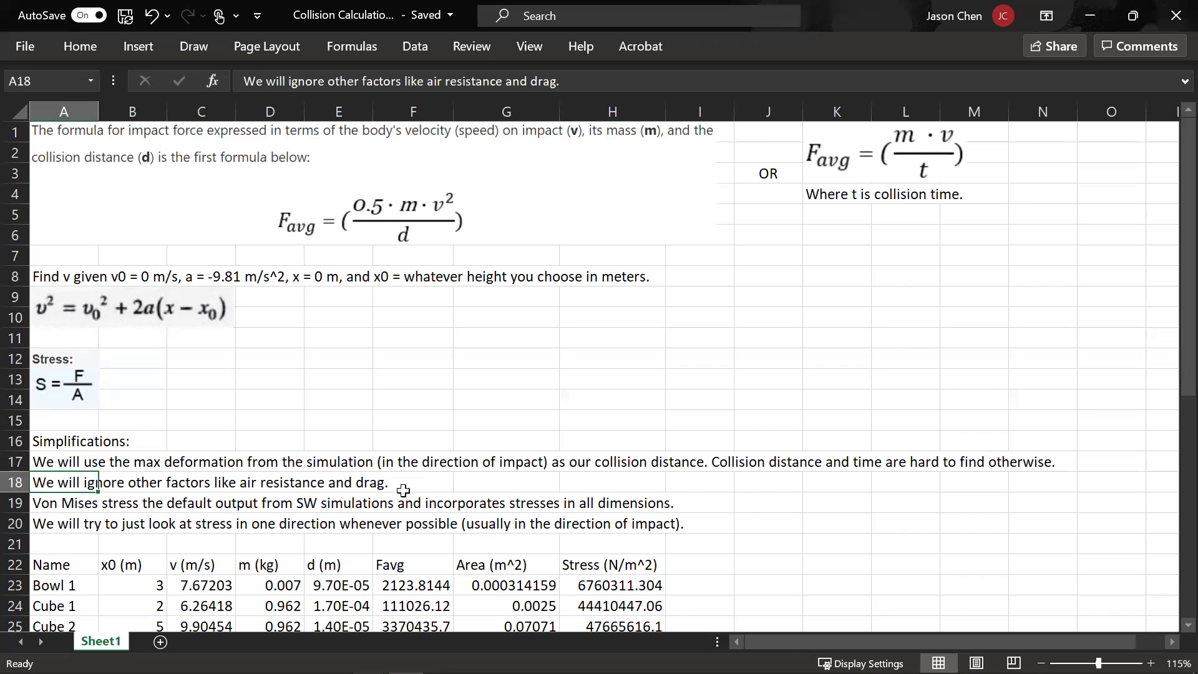
{"action": "scroll", "coordinate": [298, 493], "scroll_direction": "down", "scroll_amount": 2}
{"action": "left_click", "coordinate": [70, 401]}
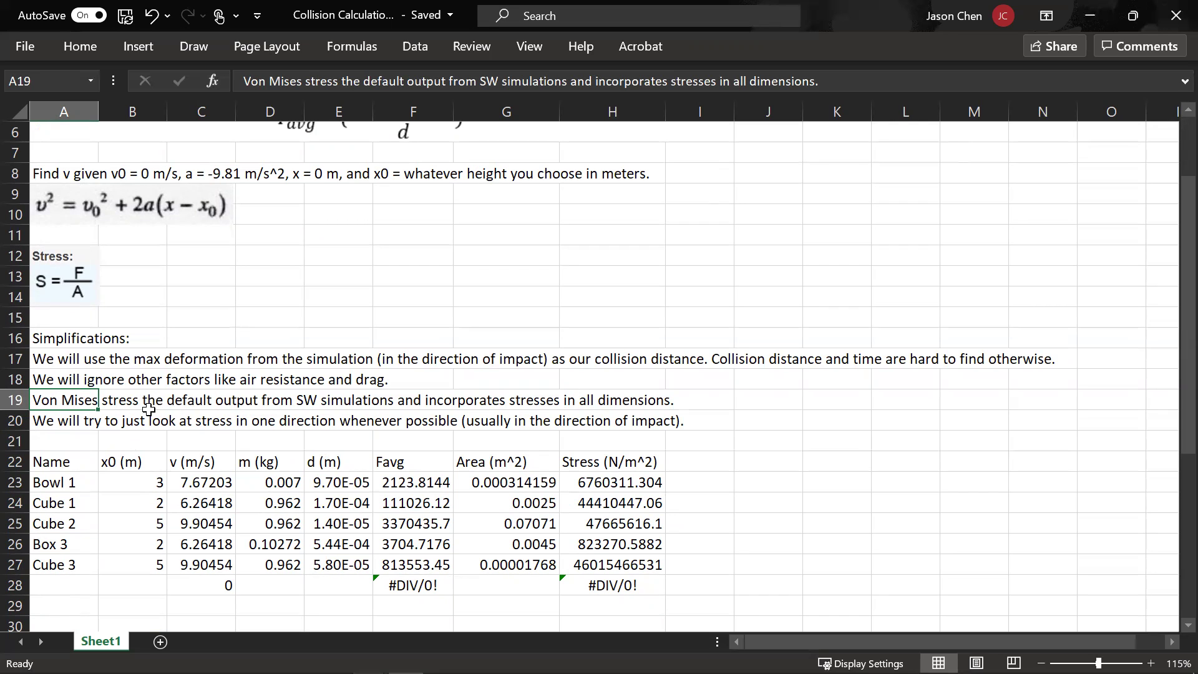
Step: Return to the velocity and stress formulas above the simplifications and review them again
{"action": "scroll", "coordinate": [359, 399], "scroll_direction": "up", "scroll_amount": 2}
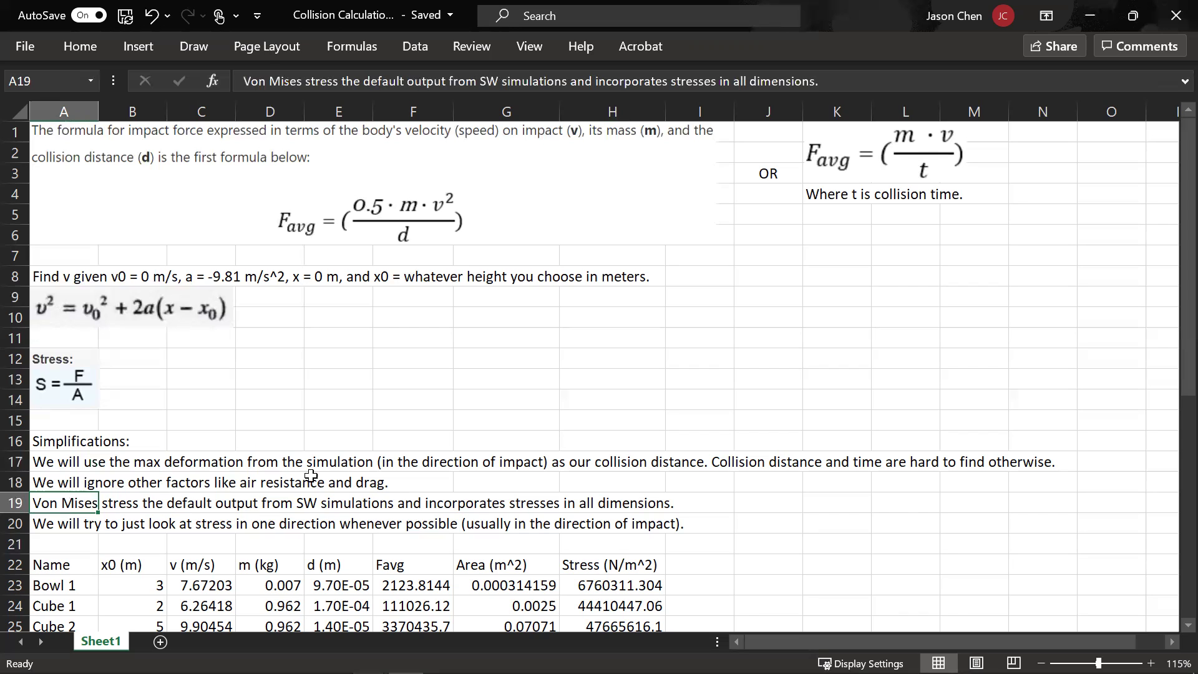
{"action": "left_click", "coordinate": [146, 306]}
{"action": "left_click", "coordinate": [56, 381]}
{"action": "left_click", "coordinate": [201, 381]}
{"action": "left_click", "coordinate": [98, 378]}
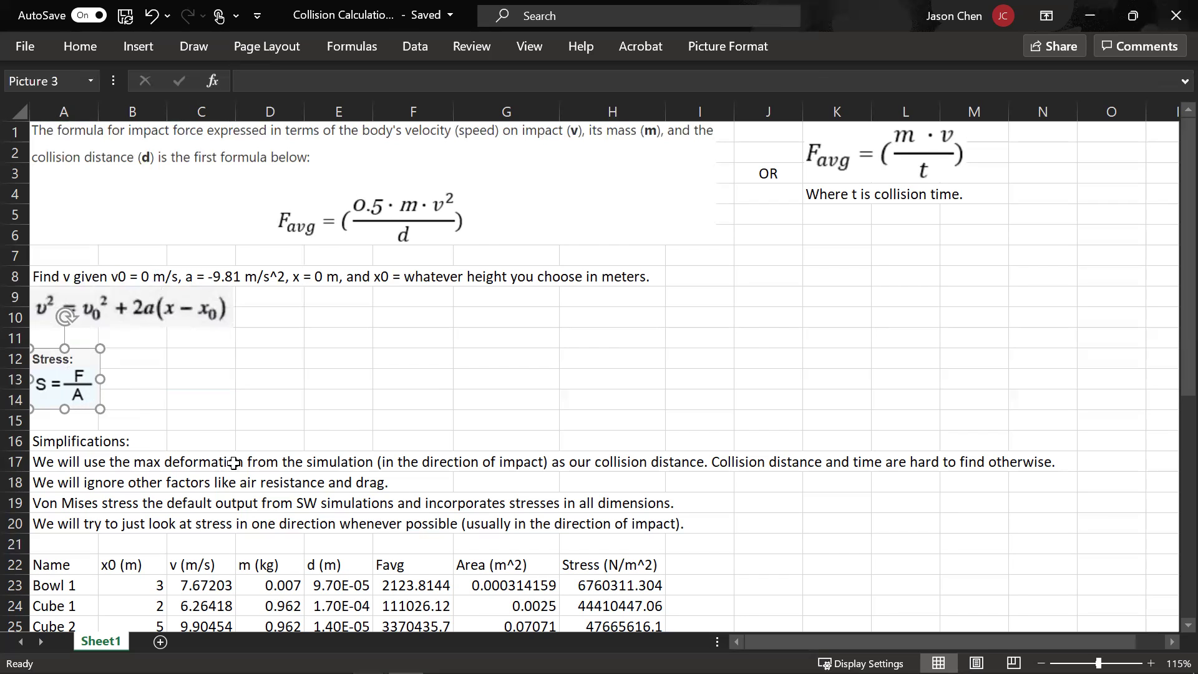
Step: Read the notes in rows 19 and 20 on von Mises stress and considering stress in a single direction
{"action": "scroll", "coordinate": [202, 462], "scroll_direction": "down", "scroll_amount": 2}
{"action": "left_click", "coordinate": [224, 316]}
{"action": "left_click", "coordinate": [67, 401]}
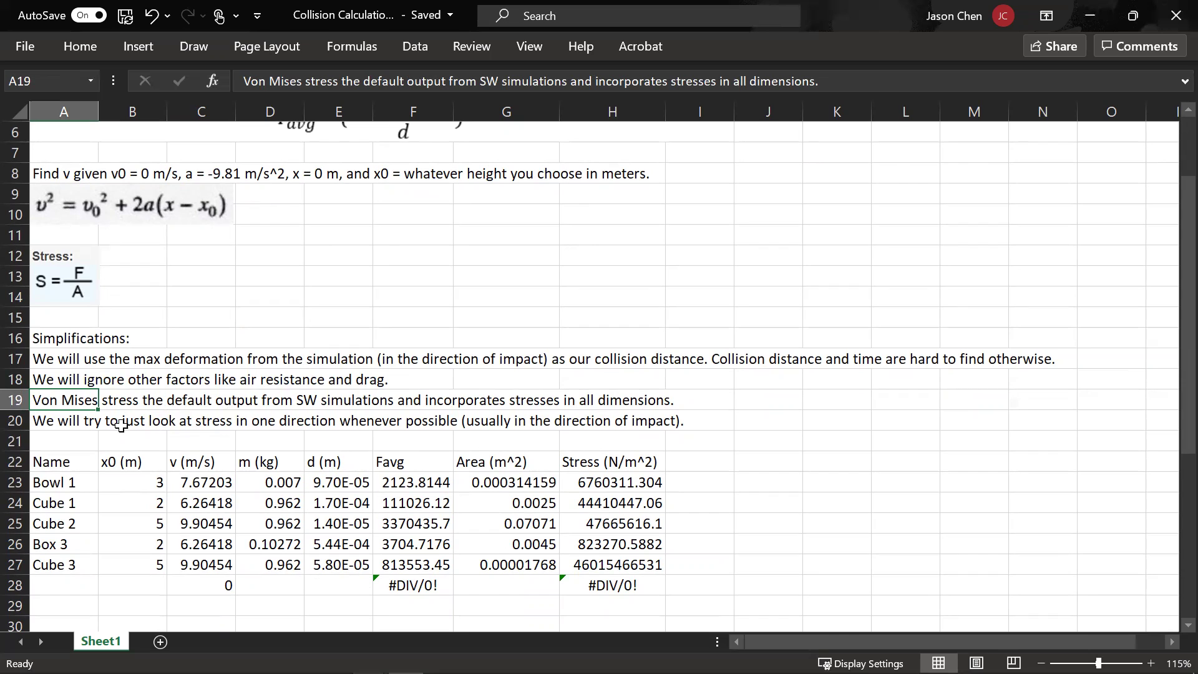
{"action": "left_click", "coordinate": [68, 423]}
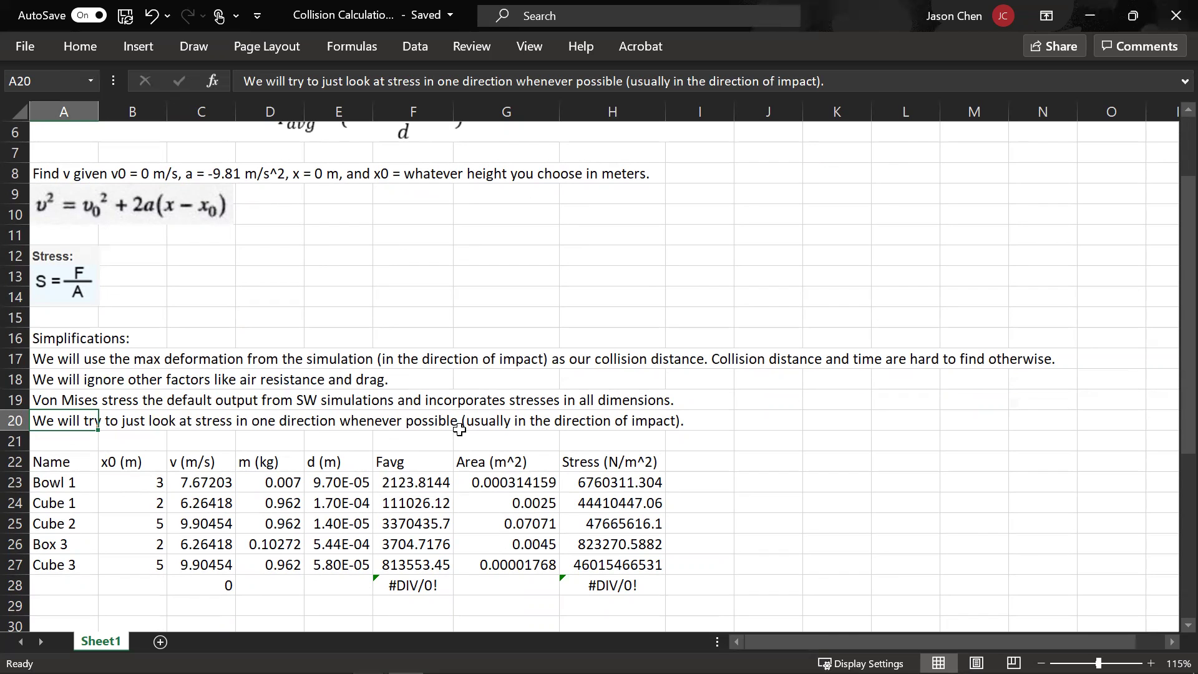
Step: Compare the impact formulas with the results table and reread the von Mises and single-direction stress simplifications
{"action": "scroll", "coordinate": [324, 410], "scroll_direction": "up", "scroll_amount": 2}
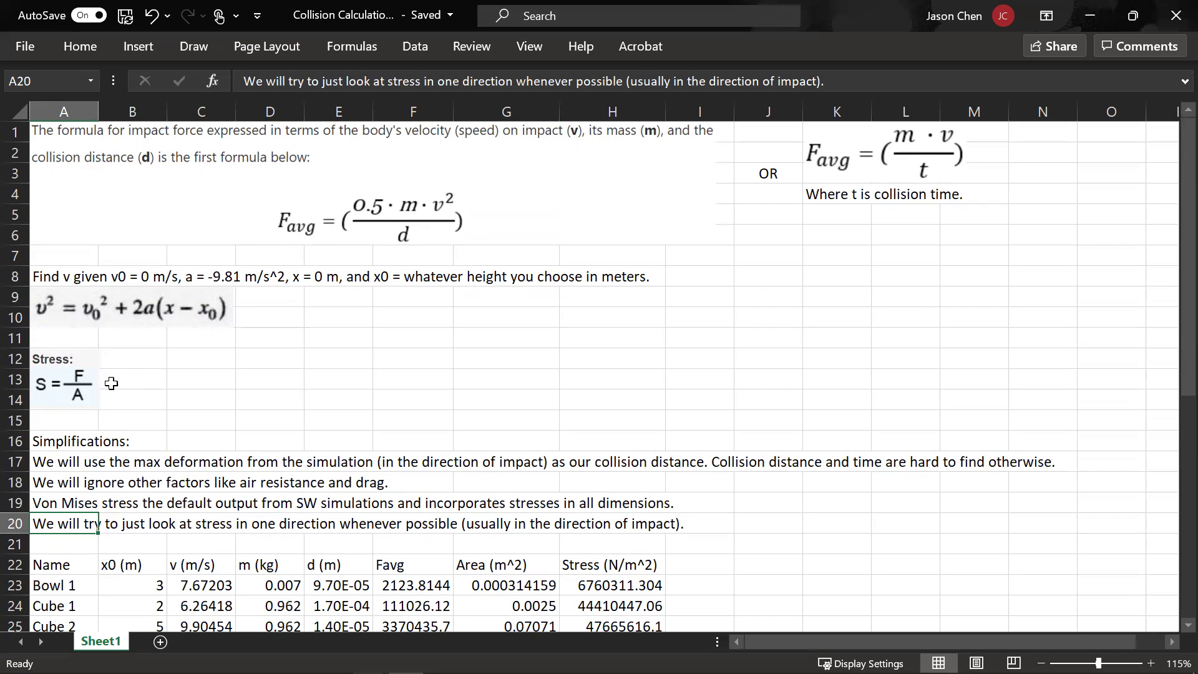
{"action": "scroll", "coordinate": [365, 421], "scroll_direction": "down", "scroll_amount": 3}
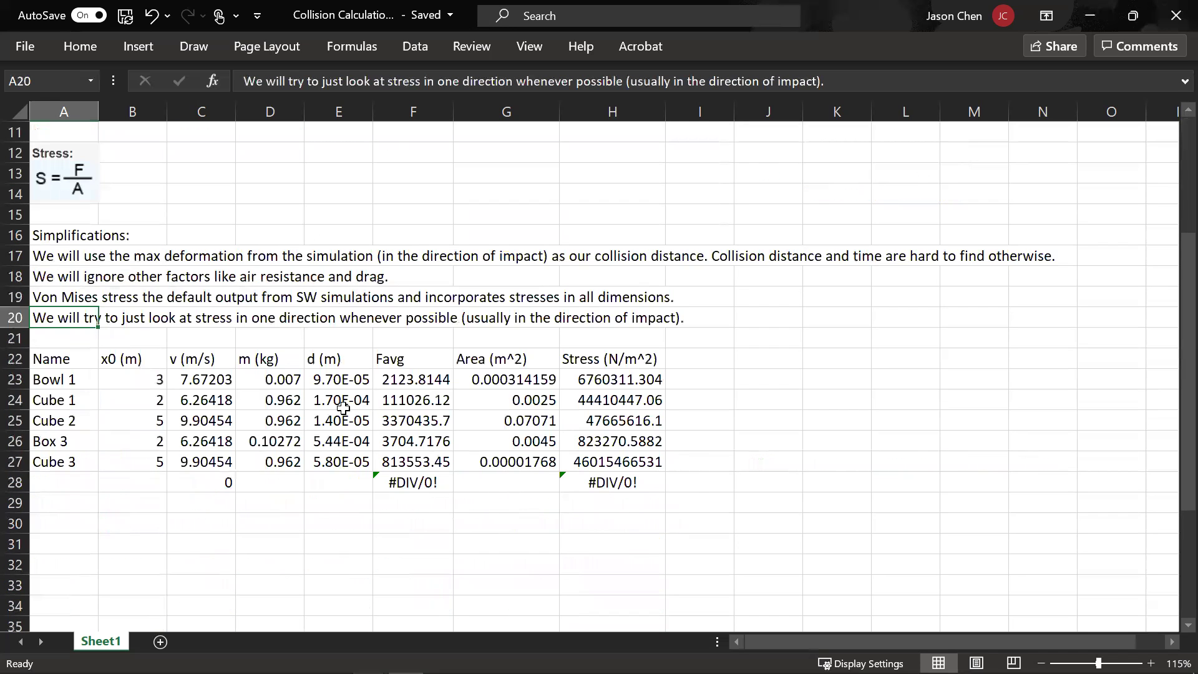
{"action": "left_click", "coordinate": [78, 333]}
{"action": "scroll", "coordinate": [192, 330], "scroll_direction": "up", "scroll_amount": 2}
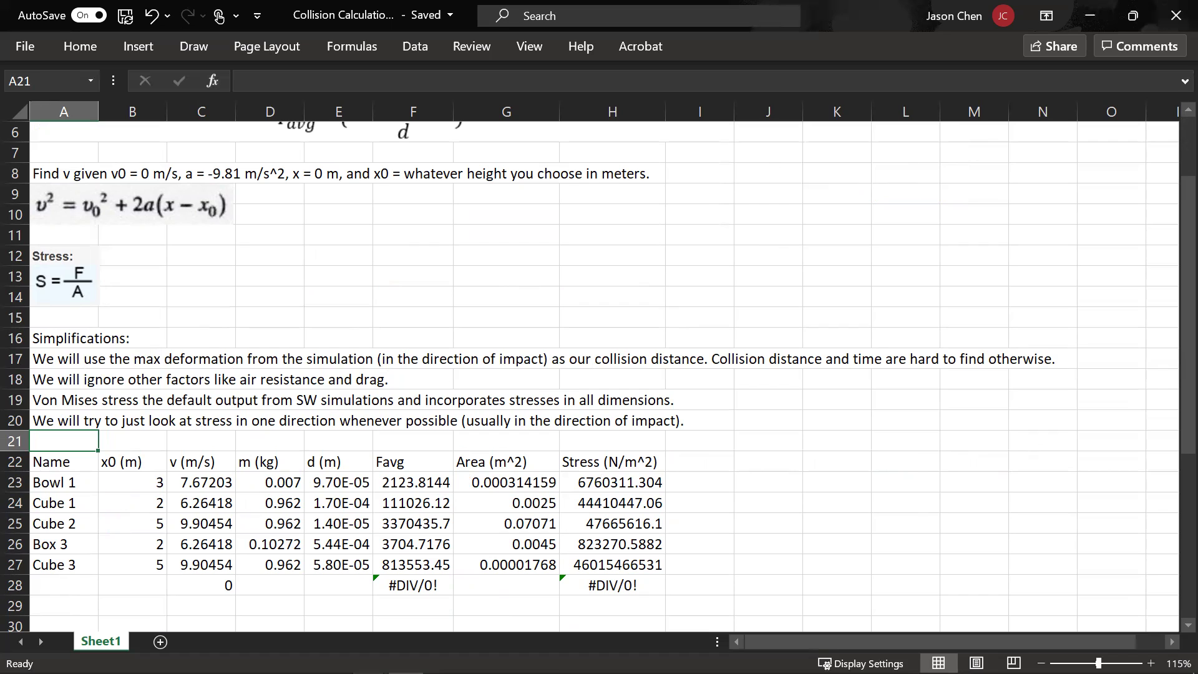
{"action": "mouse_move", "coordinate": [252, 642]}
{"action": "left_click", "coordinate": [80, 403]}
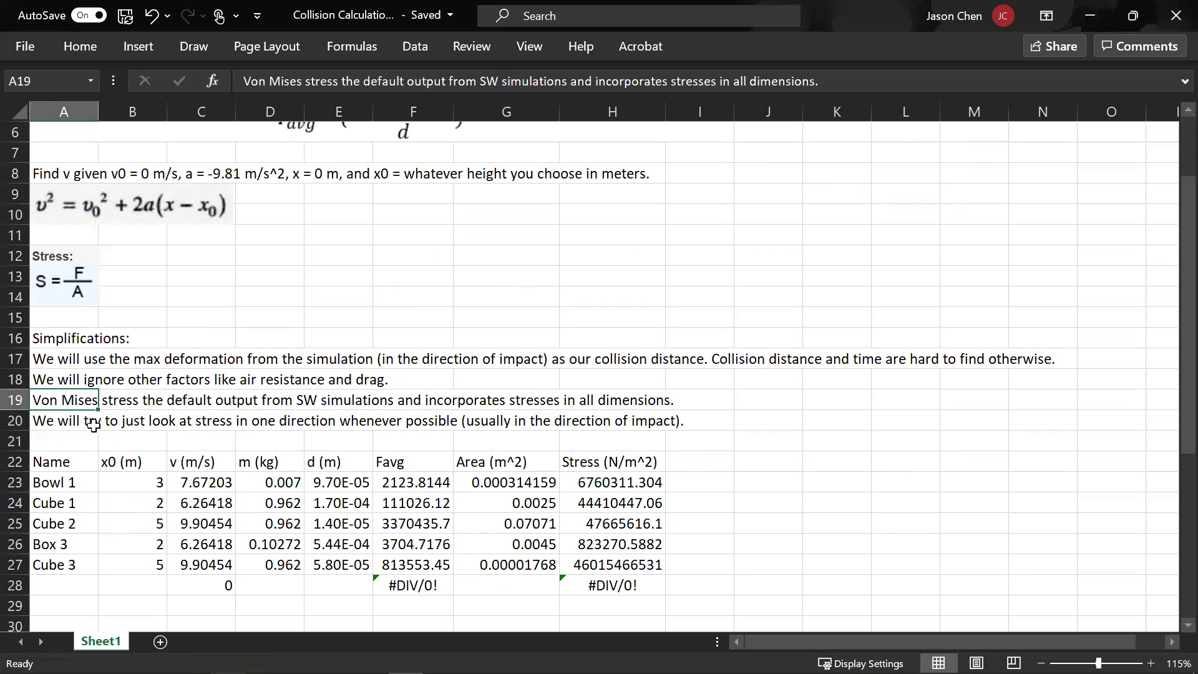
{"action": "left_click_drag", "start_coordinate": [50, 425], "coordinate": [634, 360]}
{"action": "left_click", "coordinate": [693, 420]}
{"action": "scroll", "coordinate": [312, 425], "scroll_direction": "down", "scroll_amount": 3}
{"action": "scroll", "coordinate": [144, 440], "scroll_direction": "up", "scroll_amount": 3}
Step: Examine how the table's velocity, mass, collision distance and average force cells apply the formulas above
{"action": "left_click", "coordinate": [138, 465]}
{"action": "left_click", "coordinate": [150, 505]}
{"action": "left_click", "coordinate": [215, 485]}
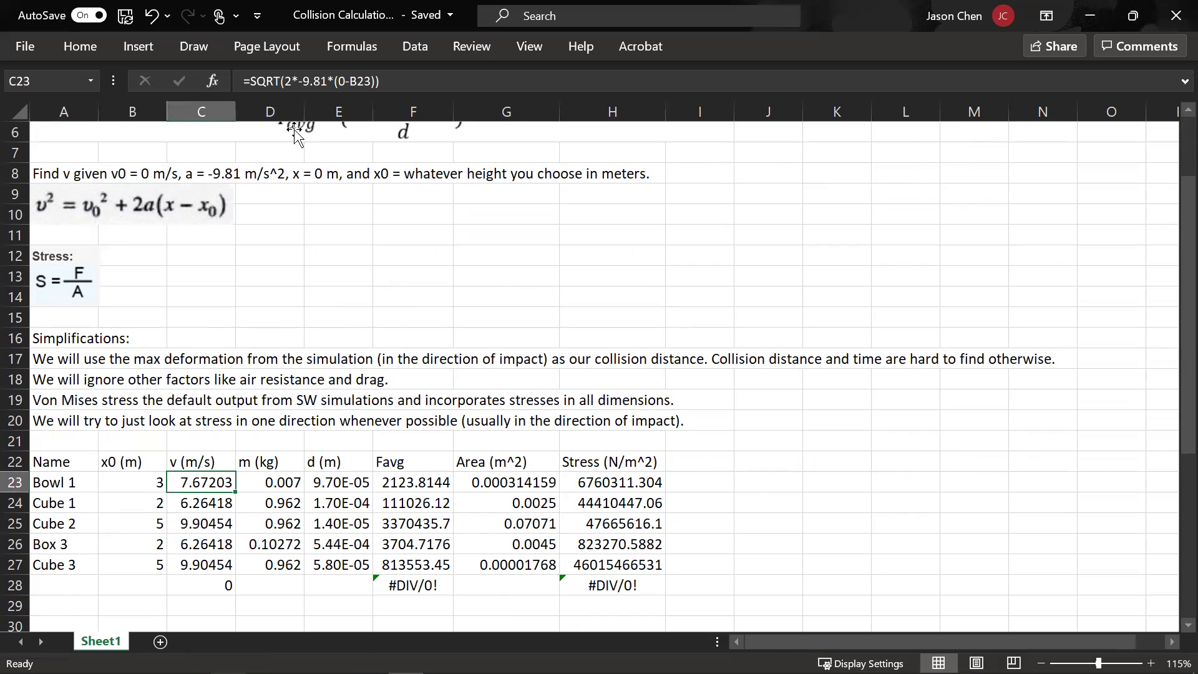
{"action": "left_click", "coordinate": [279, 482]}
{"action": "key", "text": "Down"}
{"action": "key", "text": "Down"}
{"action": "left_click", "coordinate": [378, 508]}
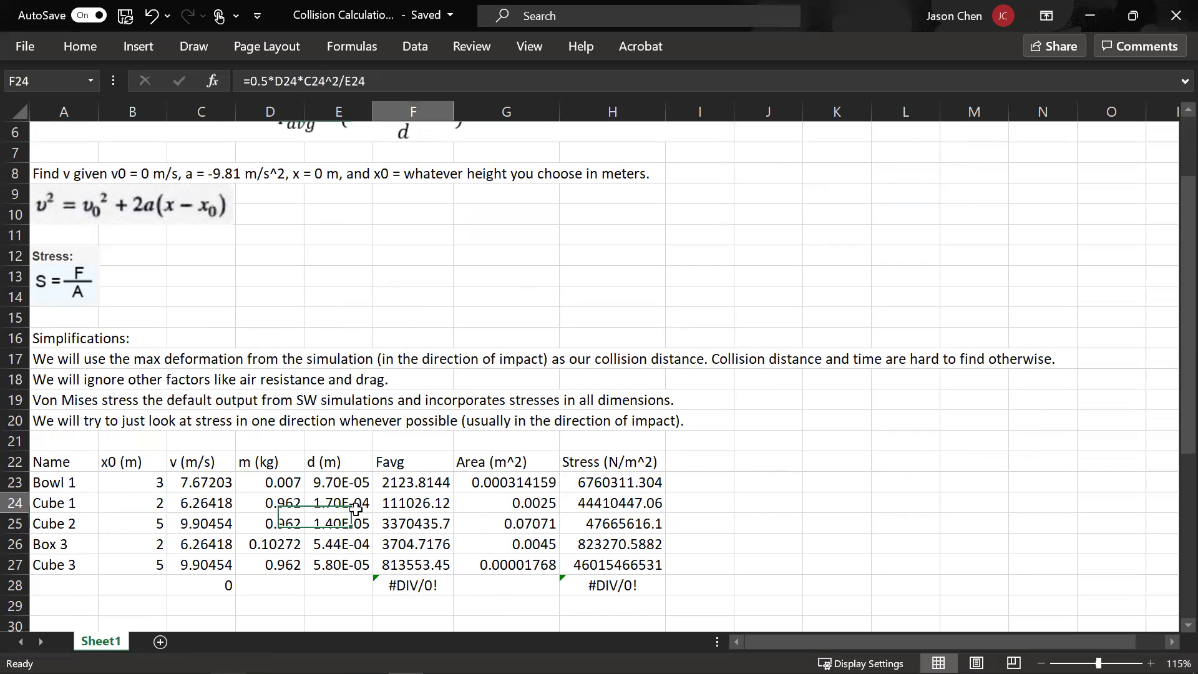
{"action": "left_click", "coordinate": [337, 507]}
{"action": "scroll", "coordinate": [353, 362], "scroll_direction": "up", "scroll_amount": 2}
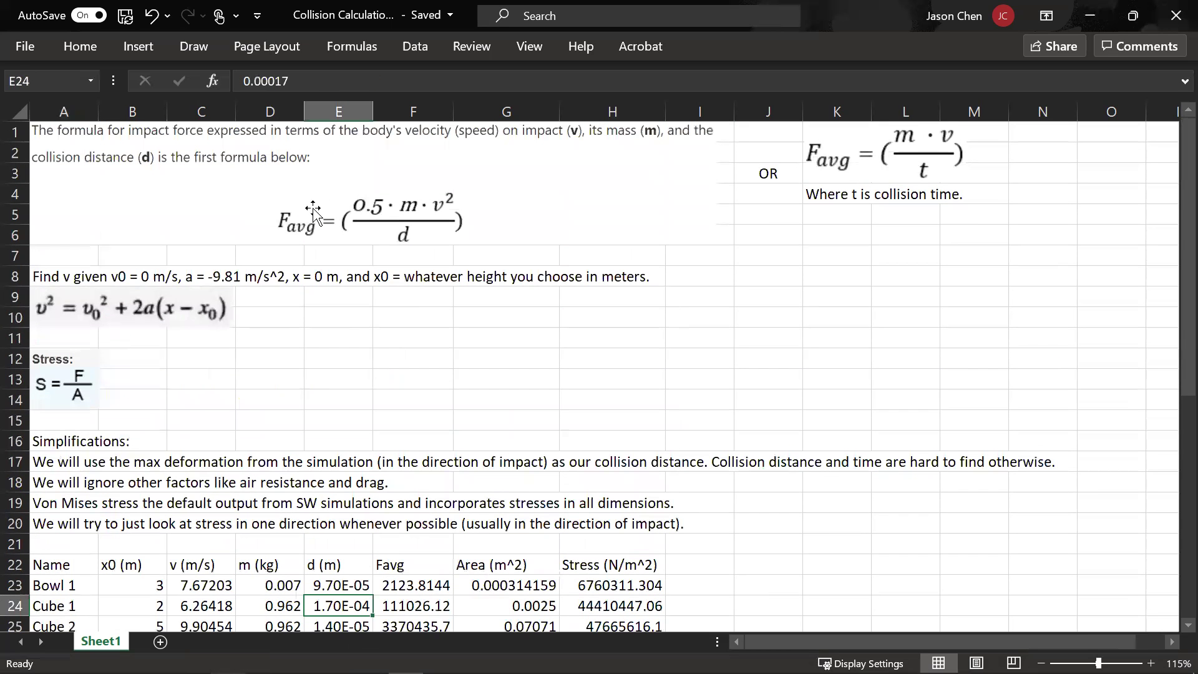
{"action": "scroll", "coordinate": [150, 389], "scroll_direction": "down", "scroll_amount": 3}
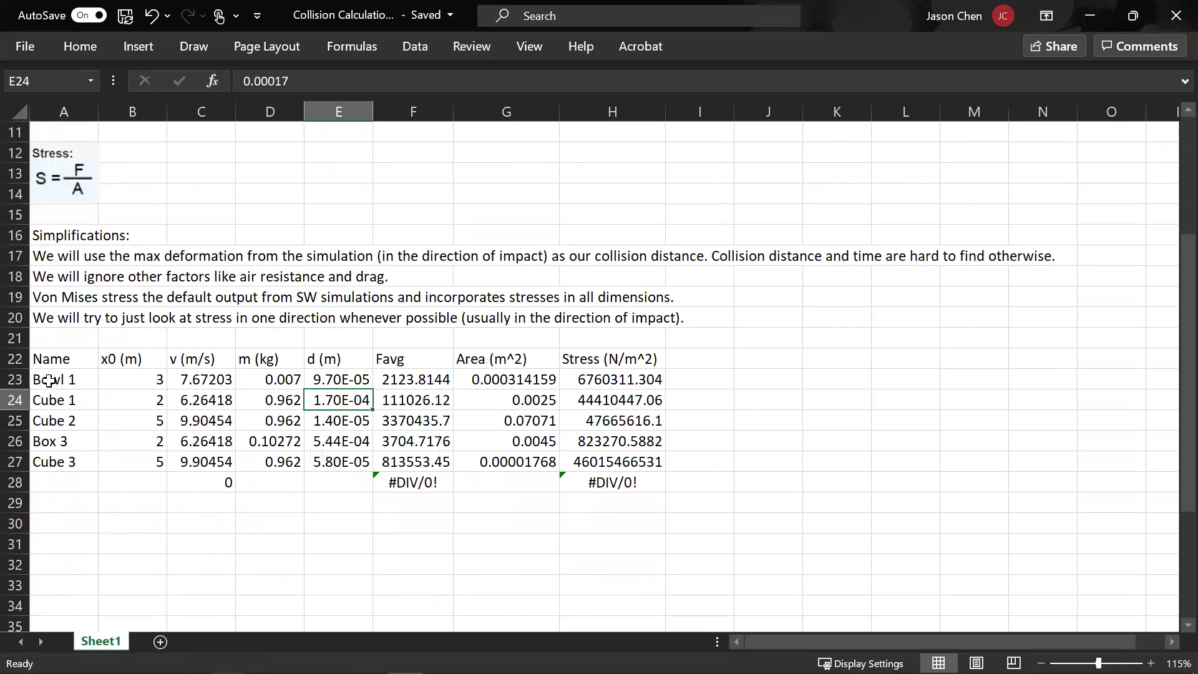
Step: Review the x0, mass, Favg and stress columns of the calculation table across the bowl, cube and box rows
{"action": "left_click_drag", "start_coordinate": [134, 373], "coordinate": [132, 484]}
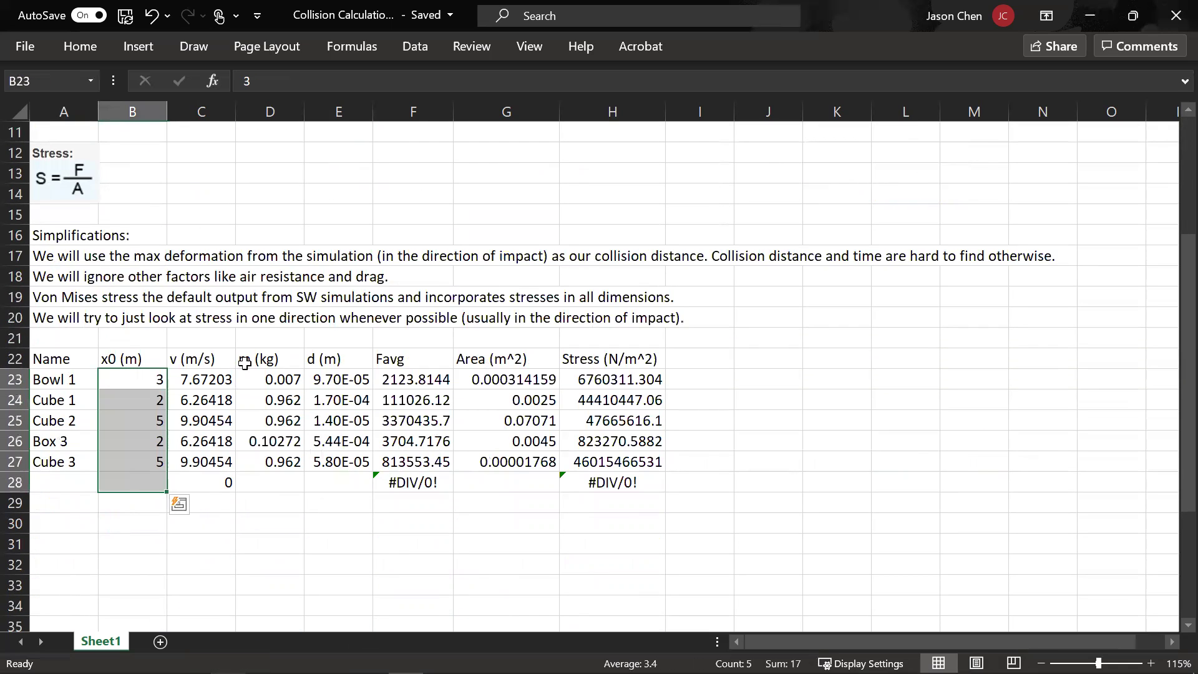
{"action": "left_click_drag", "start_coordinate": [150, 405], "coordinate": [140, 383]}
{"action": "left_click_drag", "start_coordinate": [286, 379], "coordinate": [284, 462]}
{"action": "left_click", "coordinate": [406, 353]}
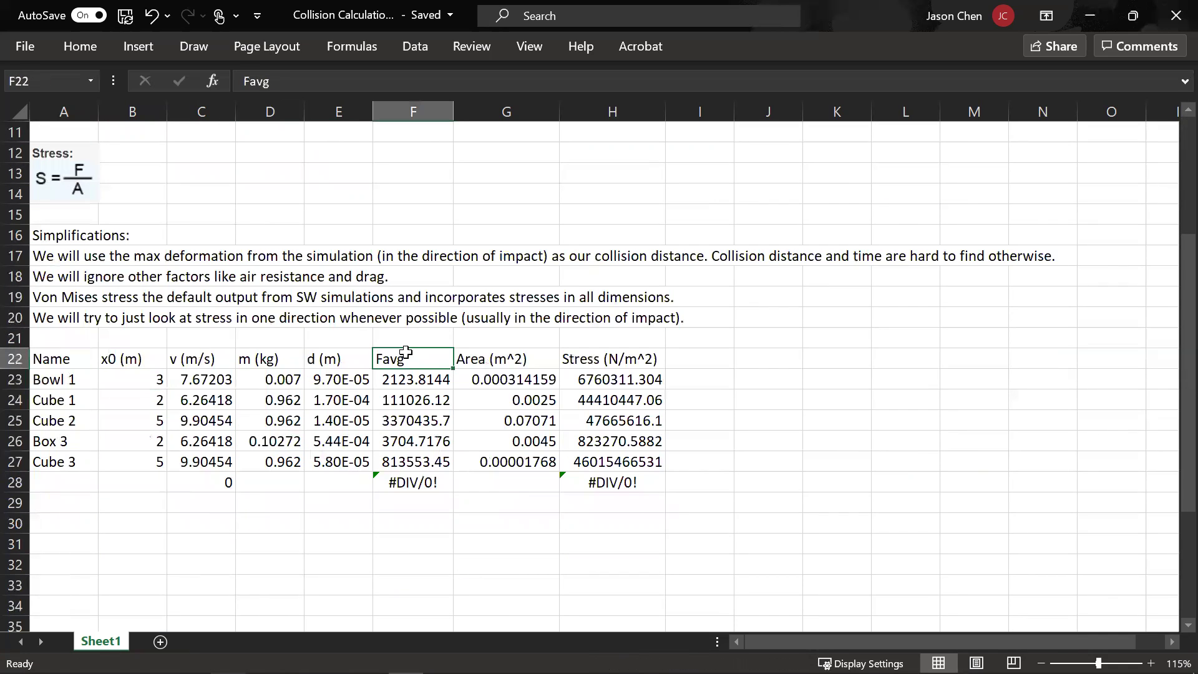
{"action": "left_click_drag", "start_coordinate": [406, 359], "coordinate": [414, 462]}
{"action": "left_click_drag", "start_coordinate": [594, 356], "coordinate": [616, 463]}
{"action": "left_click", "coordinate": [768, 462]}
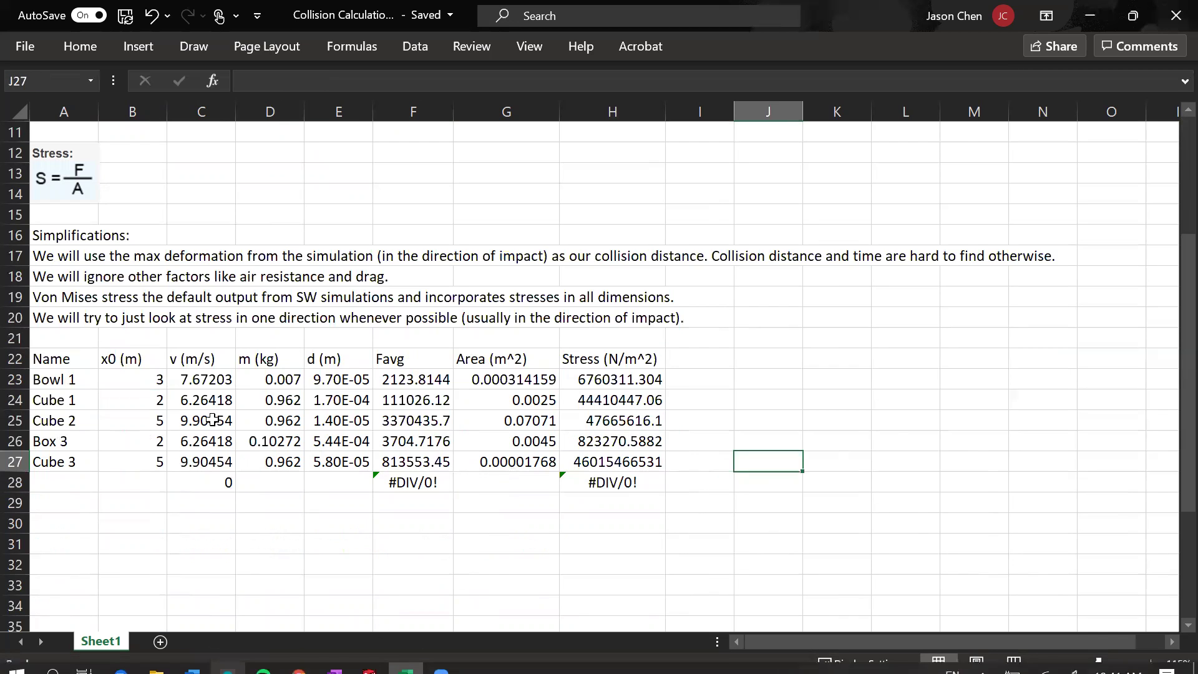
Step: Switch to the Cube drop test in SOLIDWORKS and inspect the von Mises stress plot from another angle
{"action": "mouse_move", "coordinate": [441, 660]}
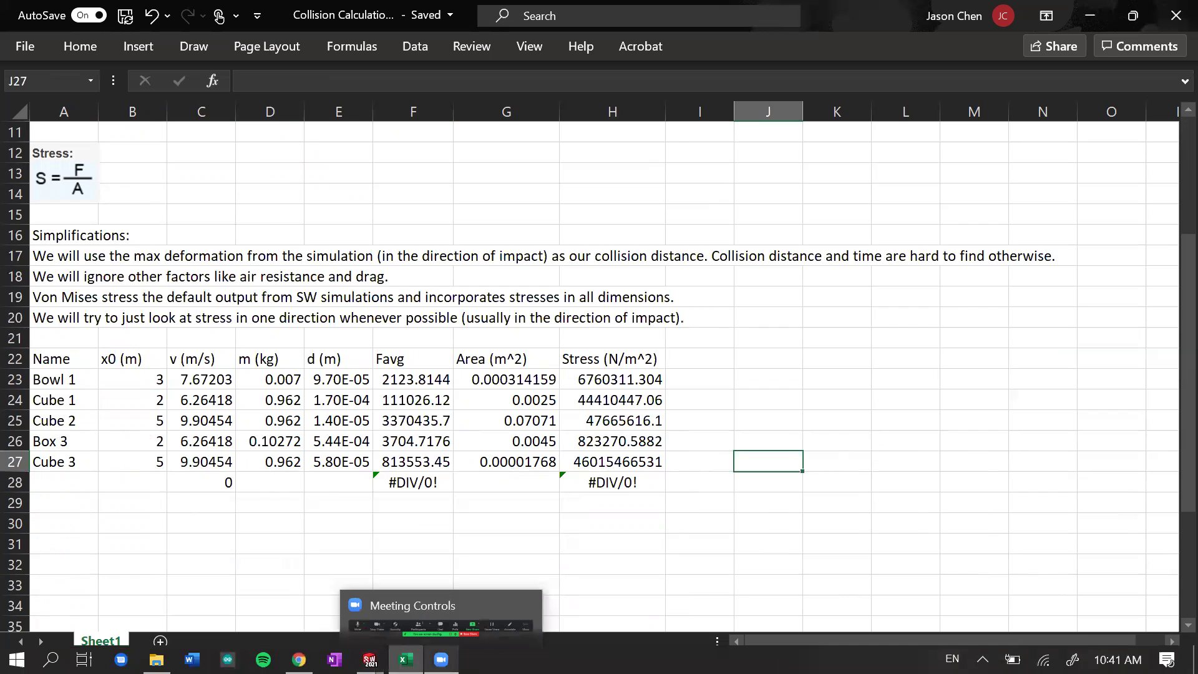
{"action": "mouse_move", "coordinate": [370, 660]}
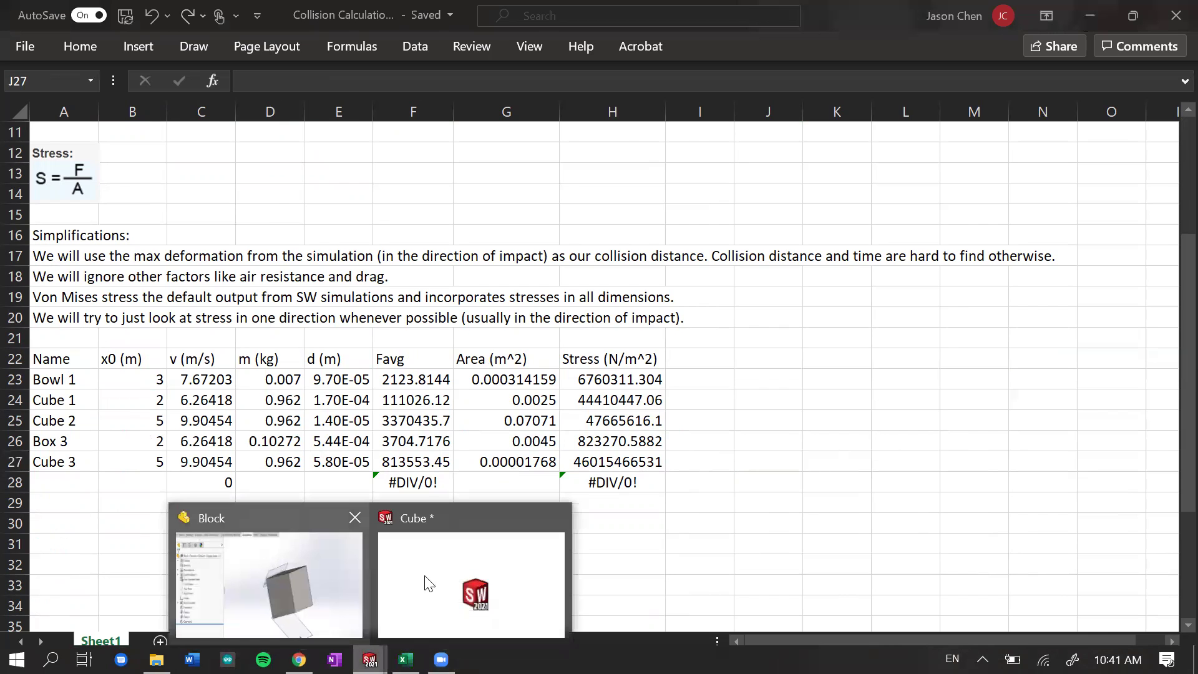
{"action": "left_click", "coordinate": [431, 584]}
{"action": "key", "text": "alt+Tab"}
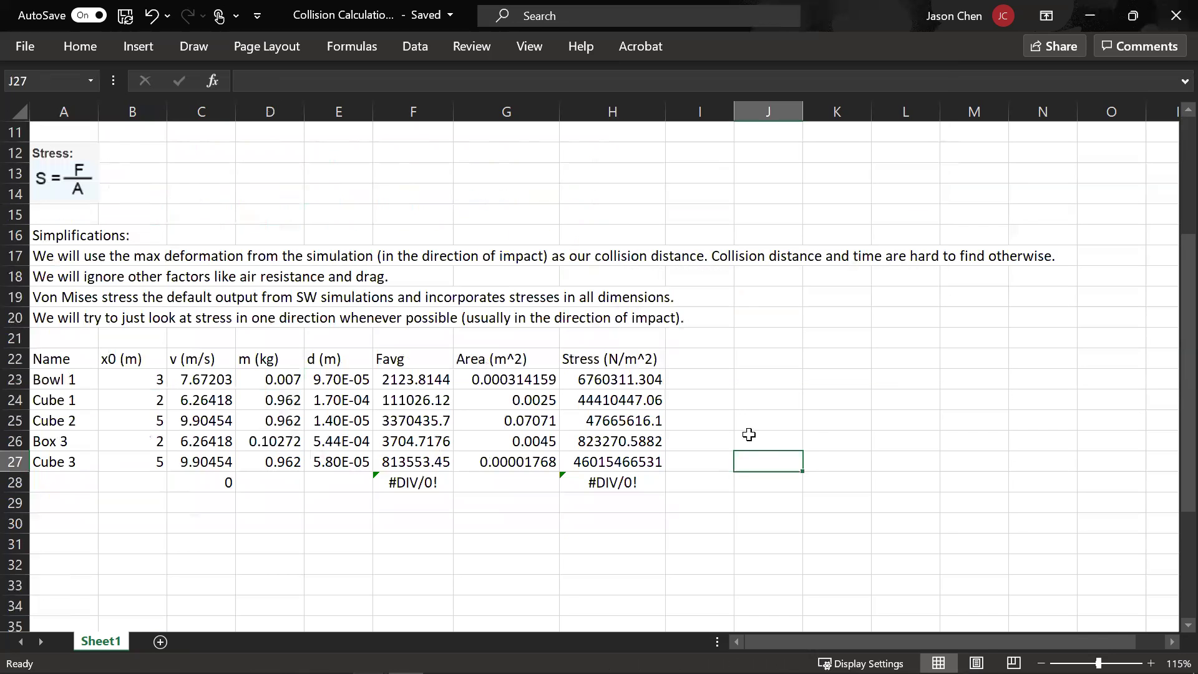
{"action": "mouse_move", "coordinate": [369, 660]}
{"action": "left_click", "coordinate": [524, 584]}
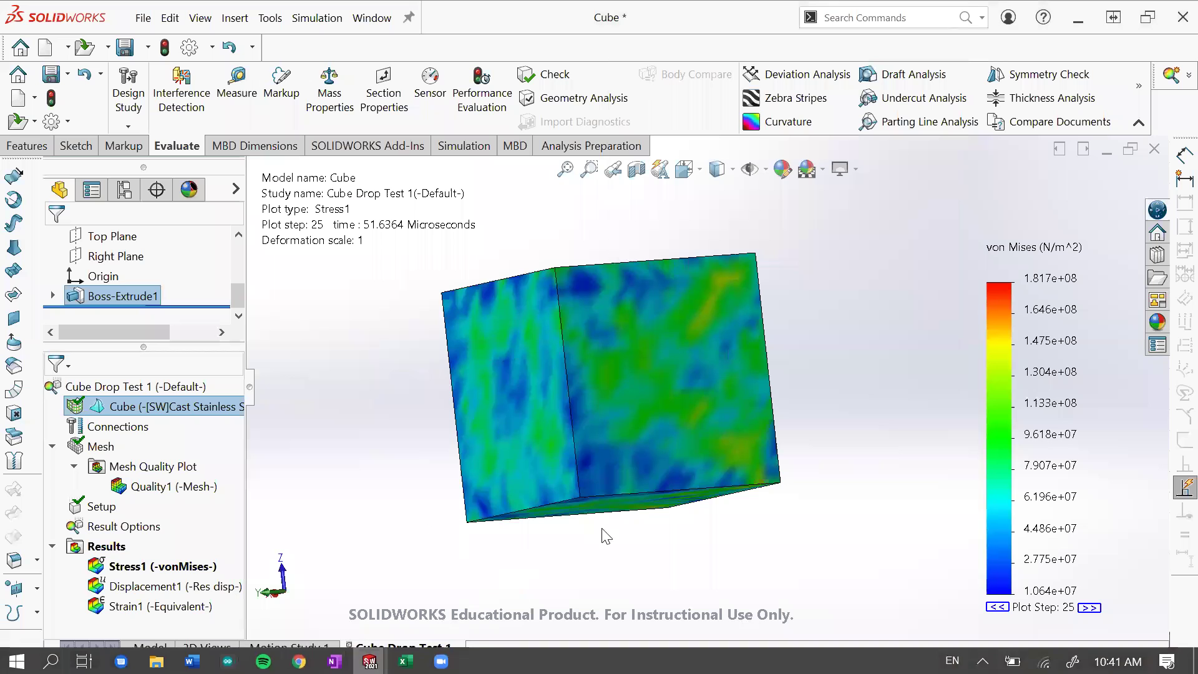
{"action": "middle_click_drag", "start_coordinate": [655, 447], "coordinate": [508, 475]}
Step: Check the to-do list in the Google Docs demo outline, then return to the cube's stress plot in SOLIDWORKS
{"action": "right_click", "coordinate": [195, 567]}
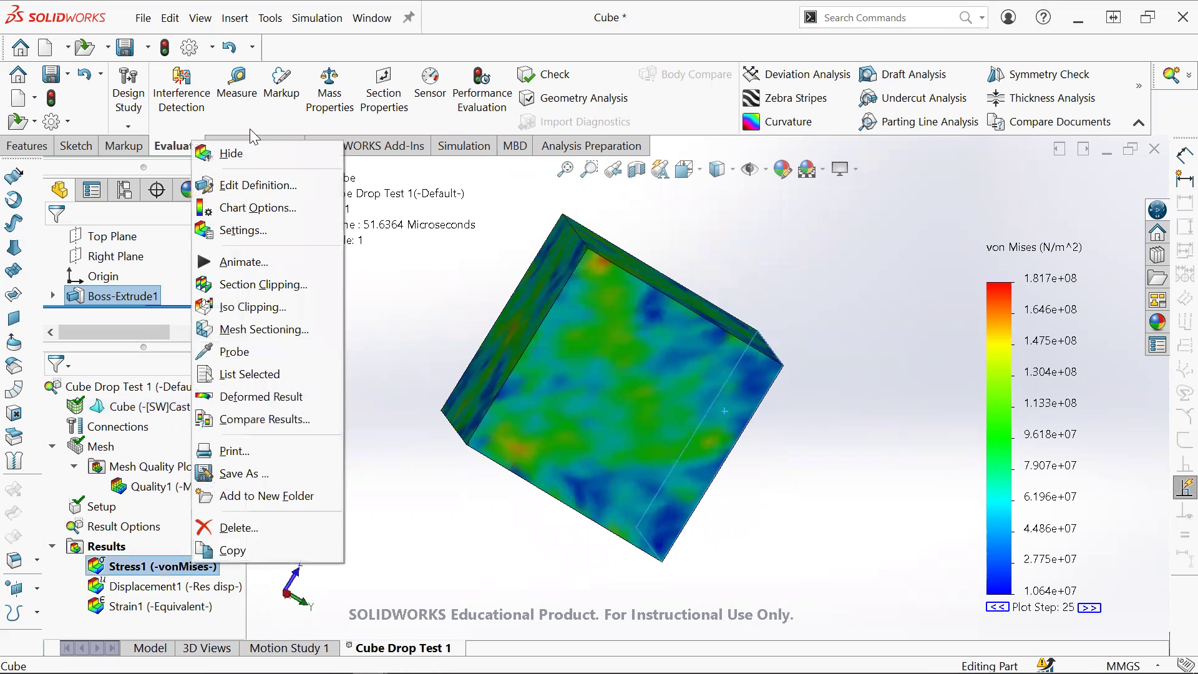
{"action": "left_click", "coordinate": [419, 493]}
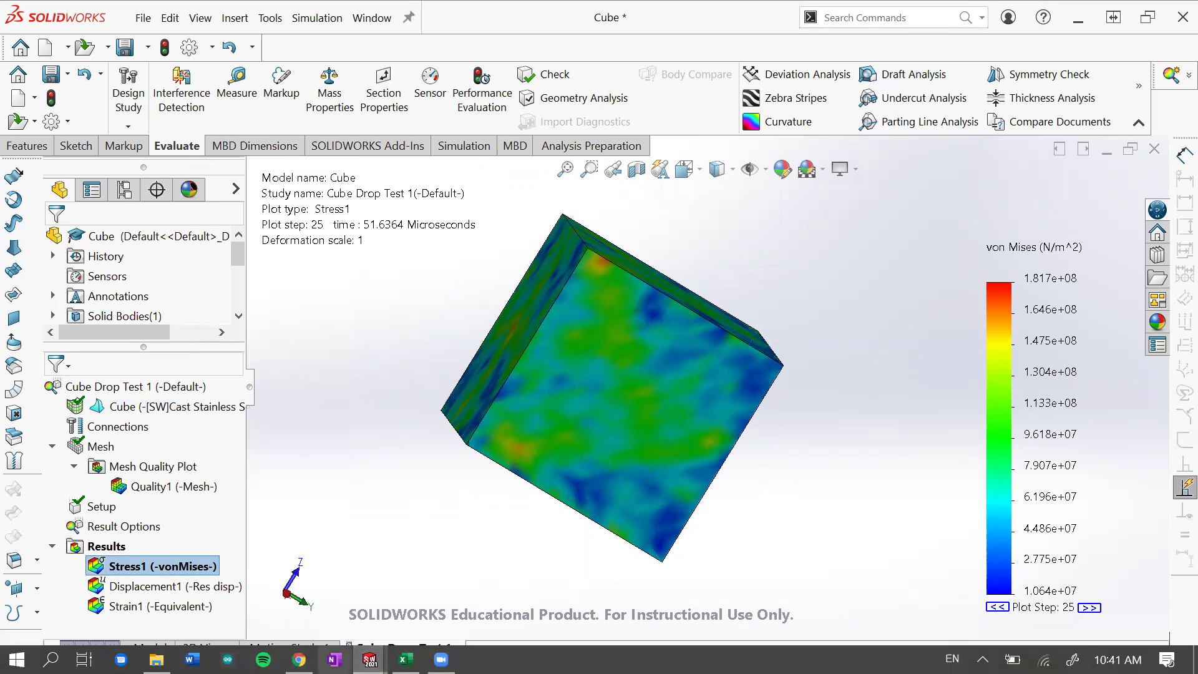
{"action": "left_click", "coordinate": [299, 660]}
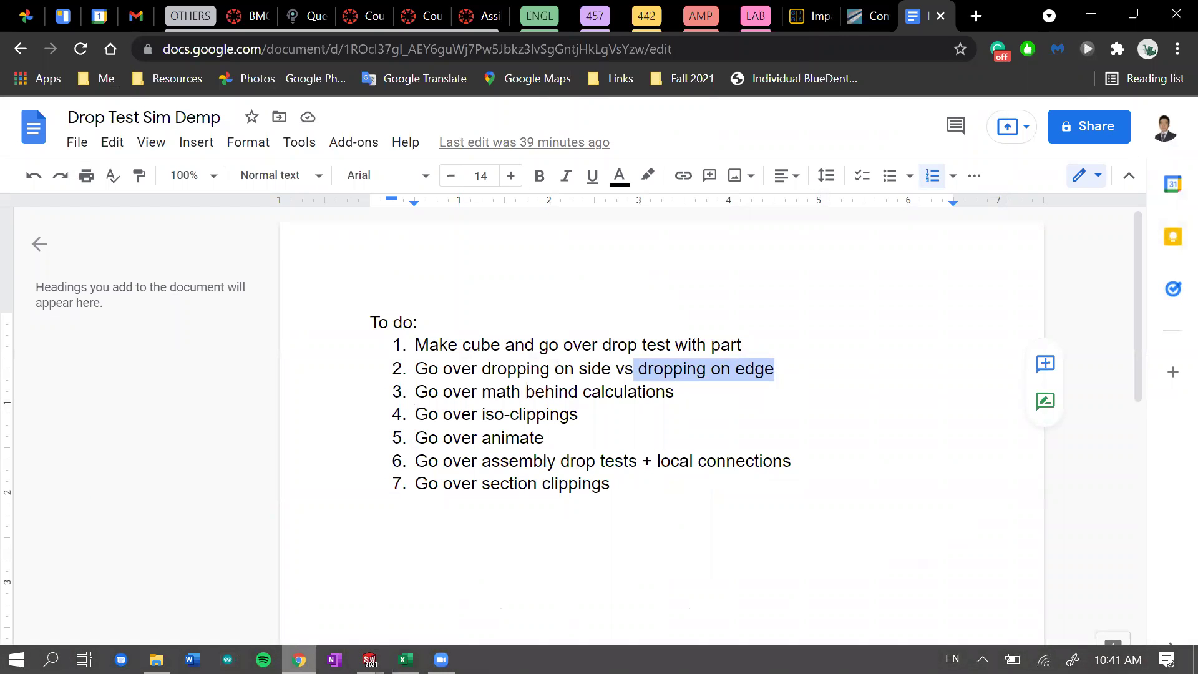
{"action": "key", "text": "alt+Tab"}
{"action": "middle_click_drag", "start_coordinate": [743, 287], "coordinate": [593, 369]}
{"action": "right_click", "coordinate": [171, 570]}
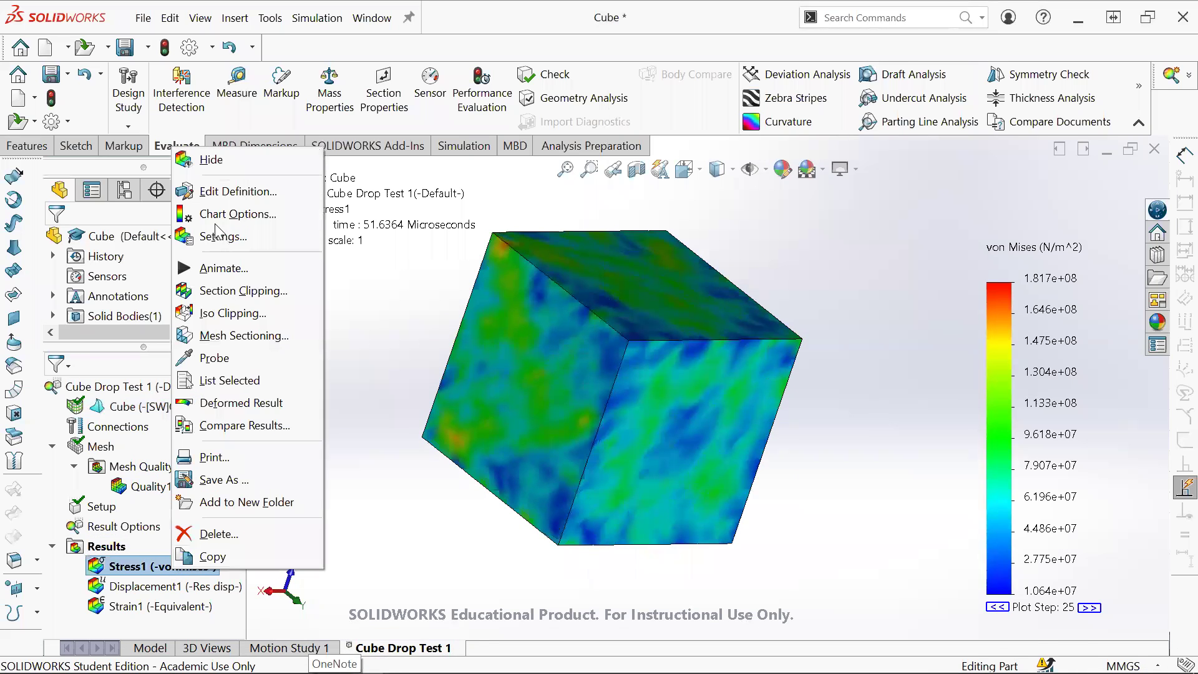
{"action": "left_click", "coordinate": [339, 347]}
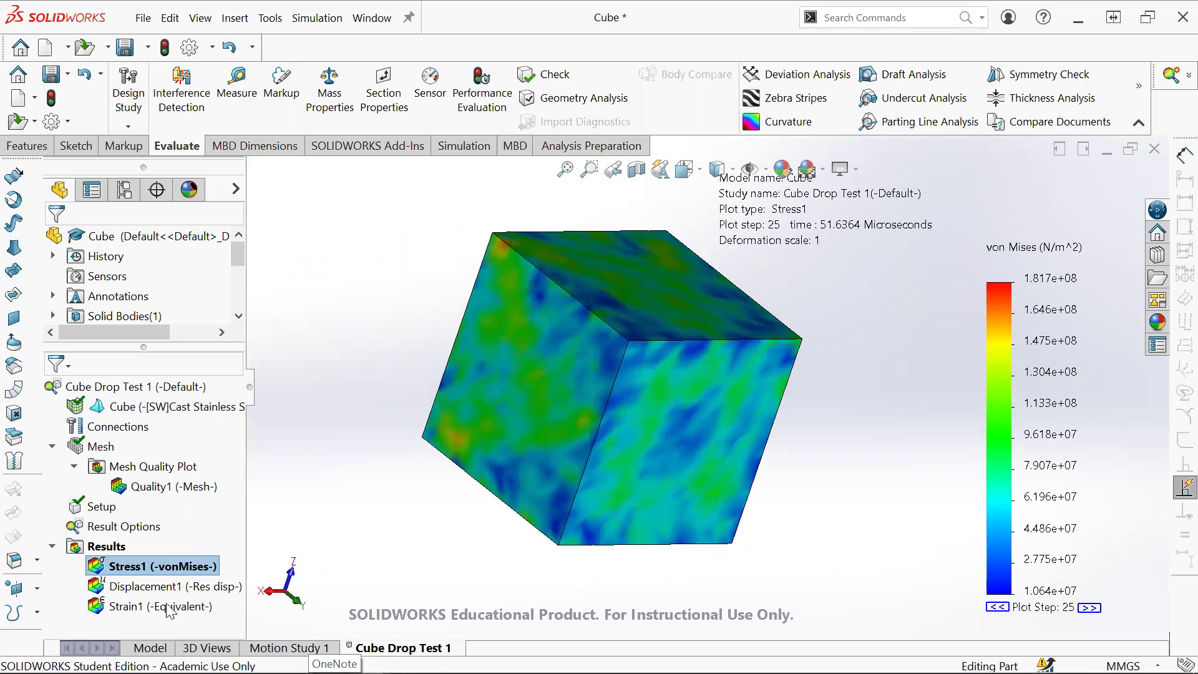
{"action": "double_click", "coordinate": [141, 567]}
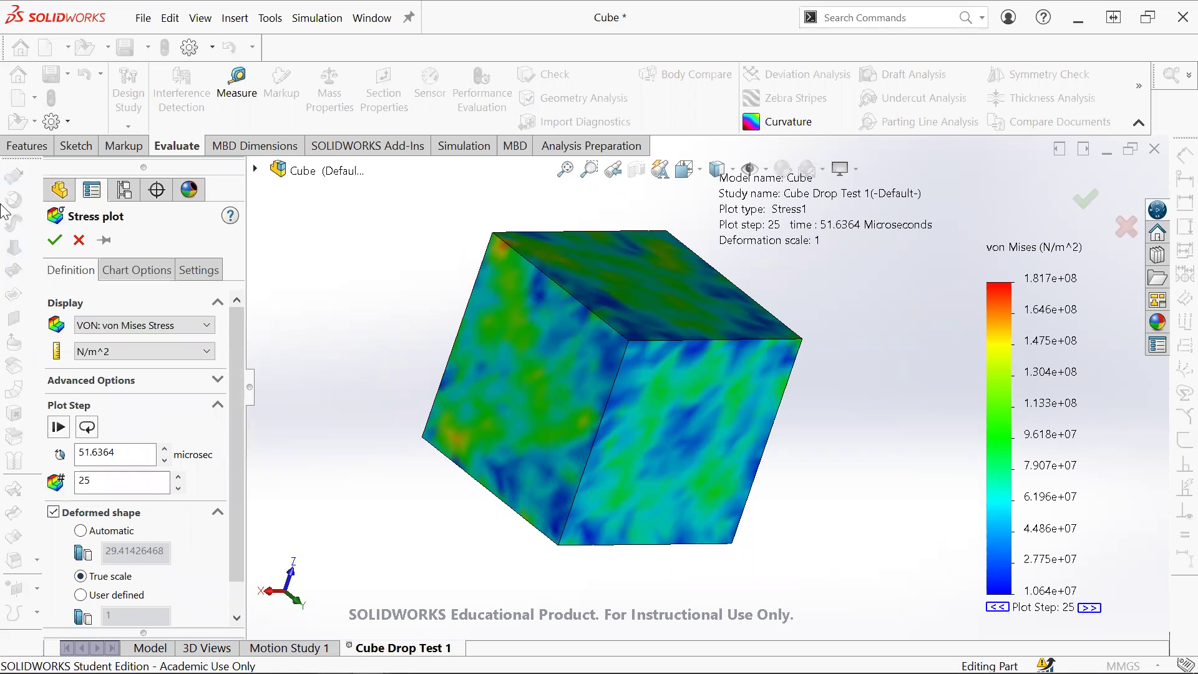
{"action": "left_click", "coordinate": [79, 240]}
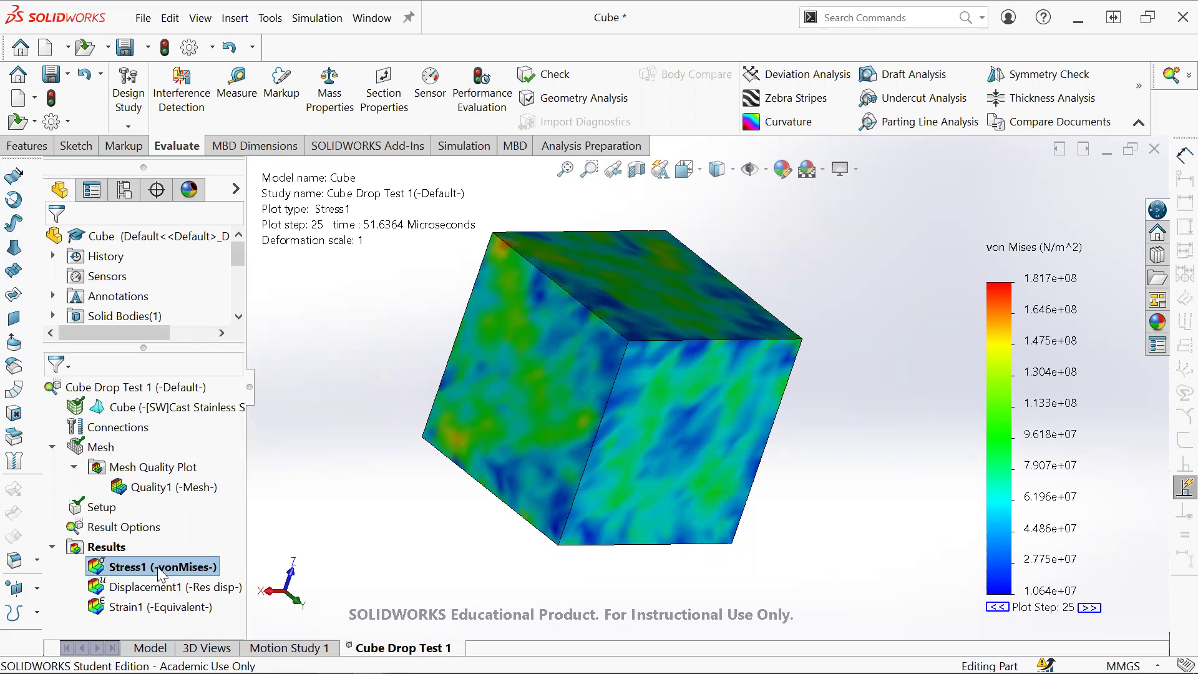
Step: Edit the Stress1 plot definition to display SZ: Z Normal Stress, matching the cube's impact direction
{"action": "right_click", "coordinate": [150, 567]}
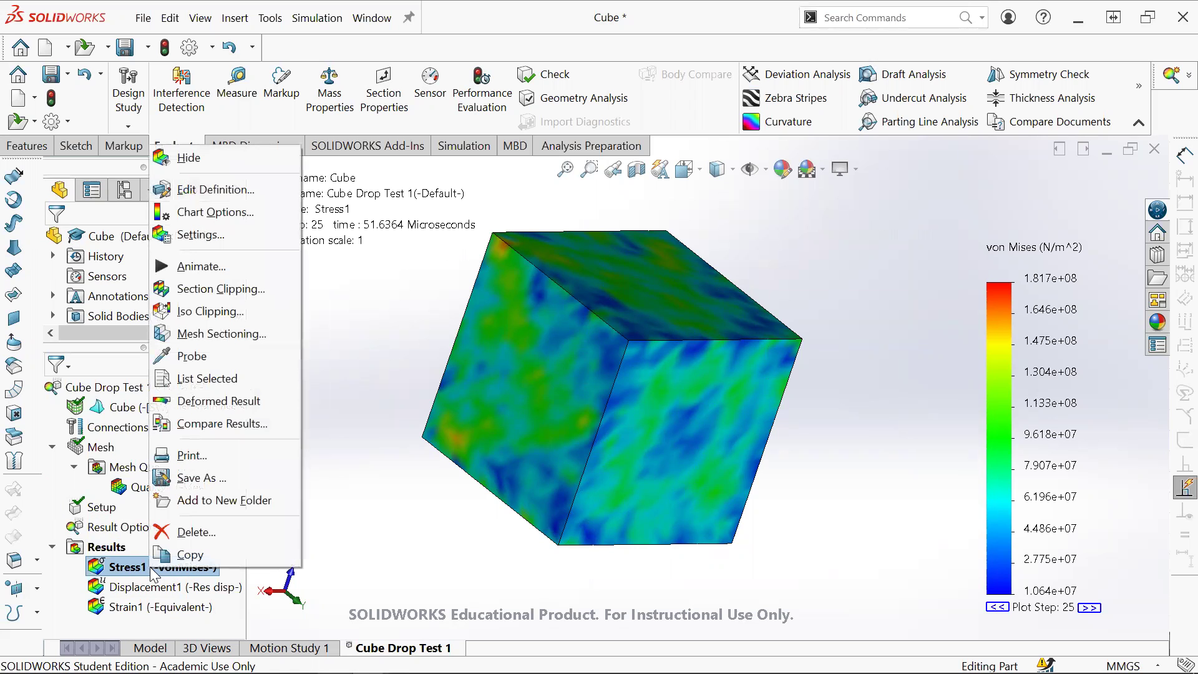
{"action": "left_click", "coordinate": [212, 189]}
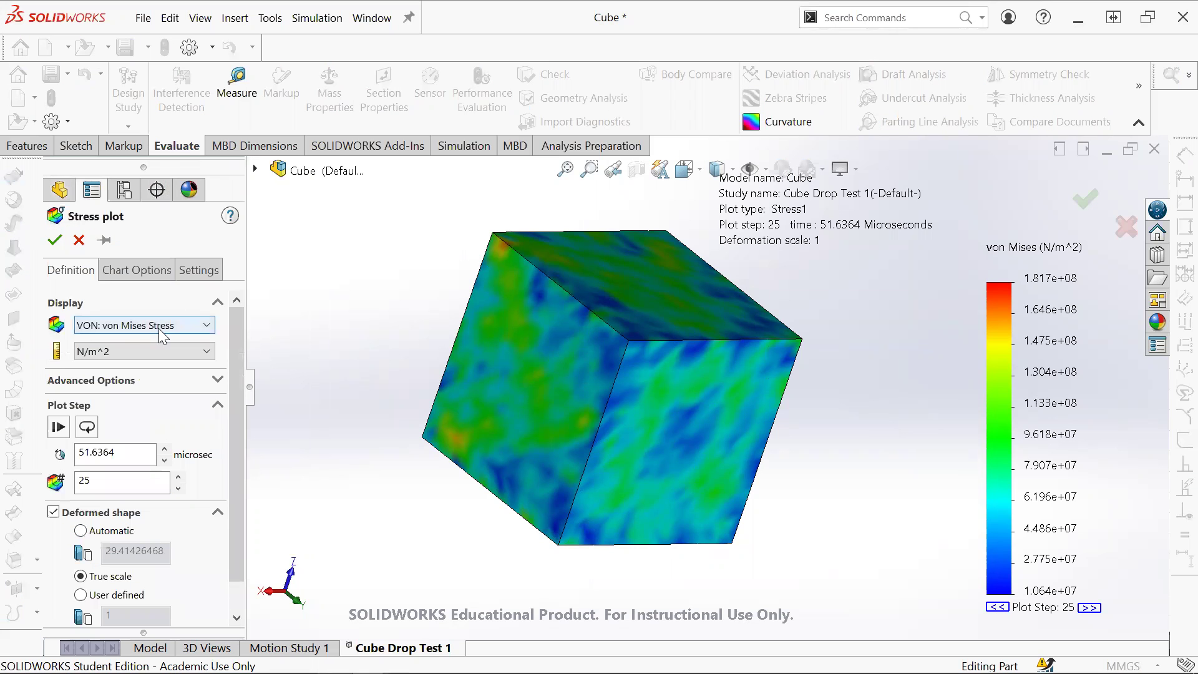
{"action": "left_click", "coordinate": [97, 326]}
{"action": "left_click", "coordinate": [332, 571]}
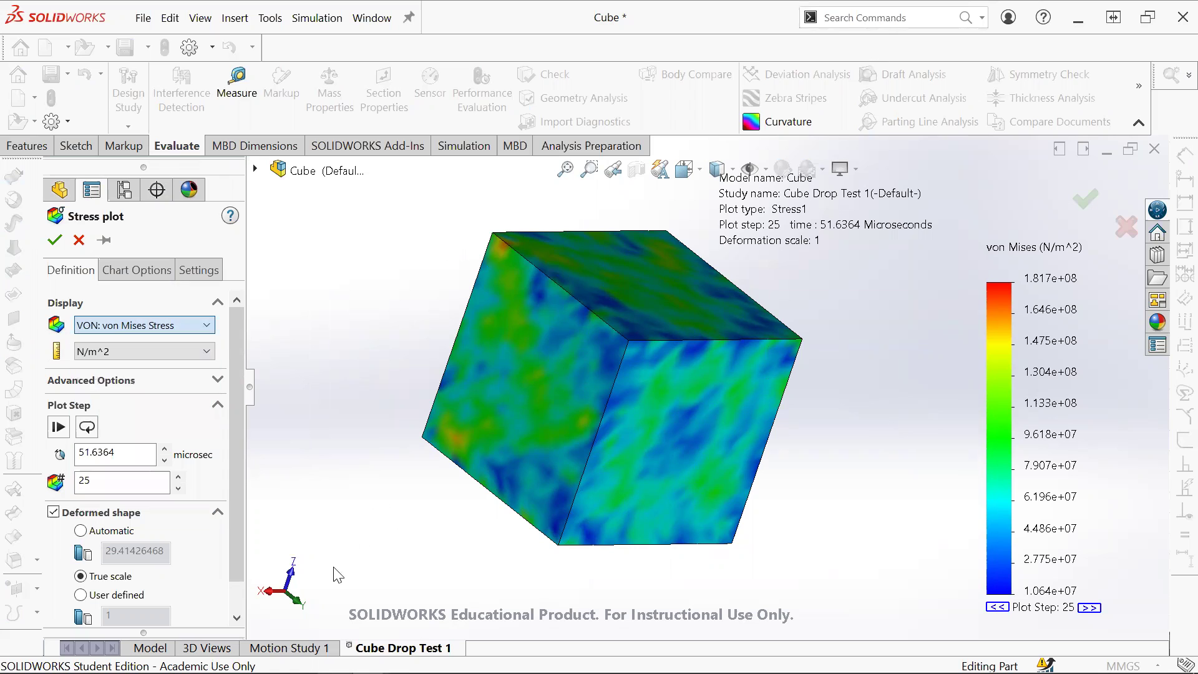
{"action": "middle_click_drag", "start_coordinate": [619, 439], "coordinate": [545, 350]}
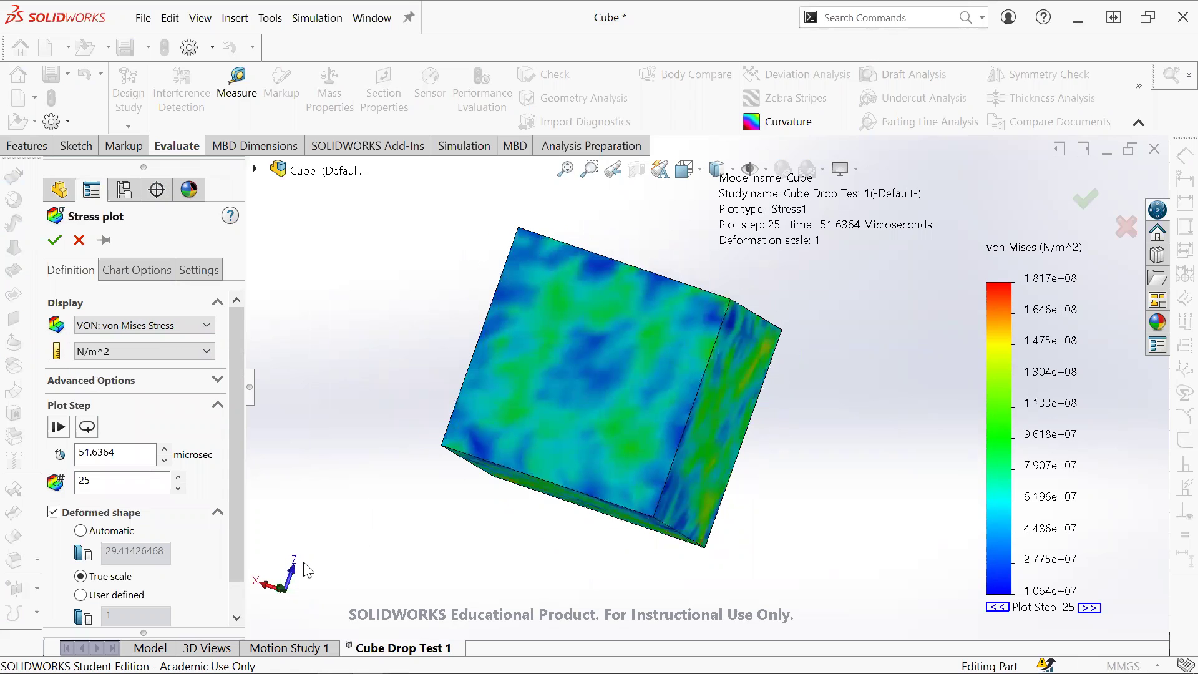
{"action": "key", "text": "ctrl+7"}
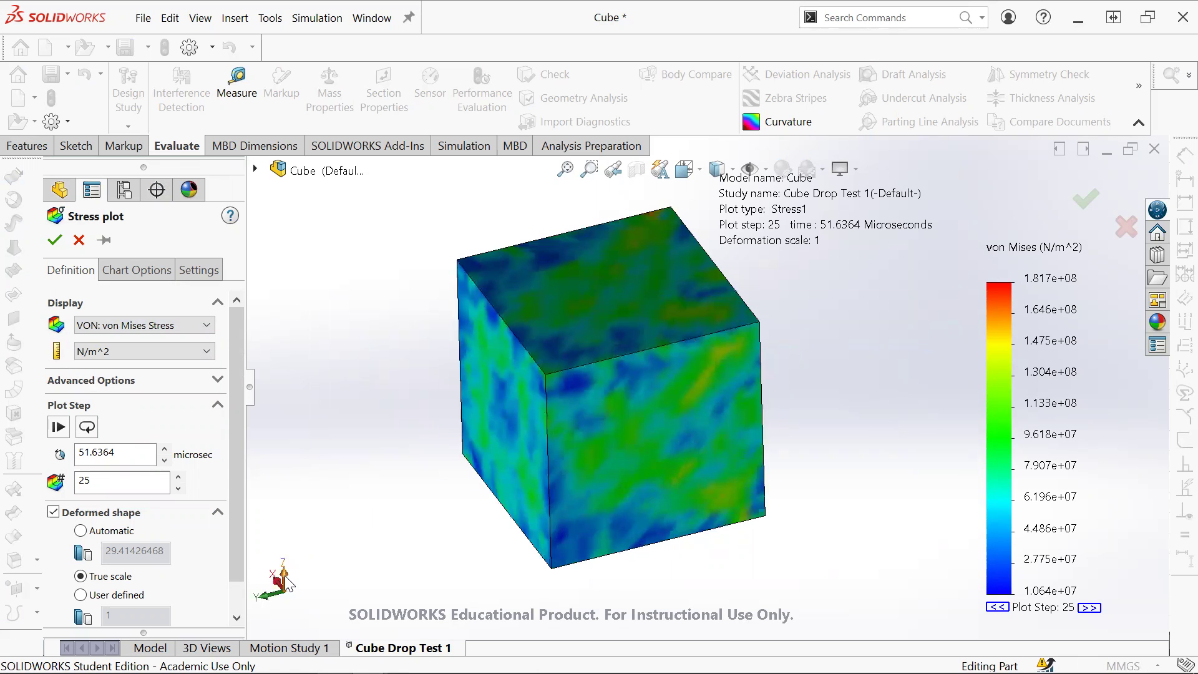
{"action": "left_click", "coordinate": [129, 325]}
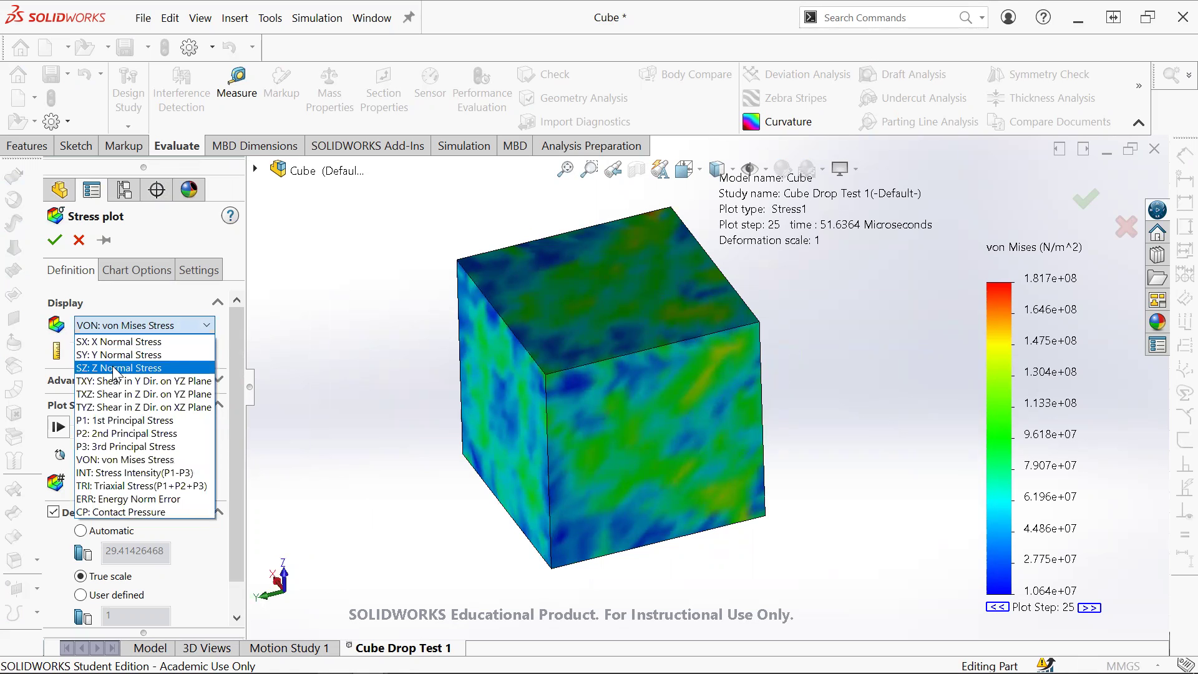
{"action": "left_click", "coordinate": [113, 367]}
{"action": "middle_click_drag", "start_coordinate": [645, 473], "coordinate": [637, 424]}
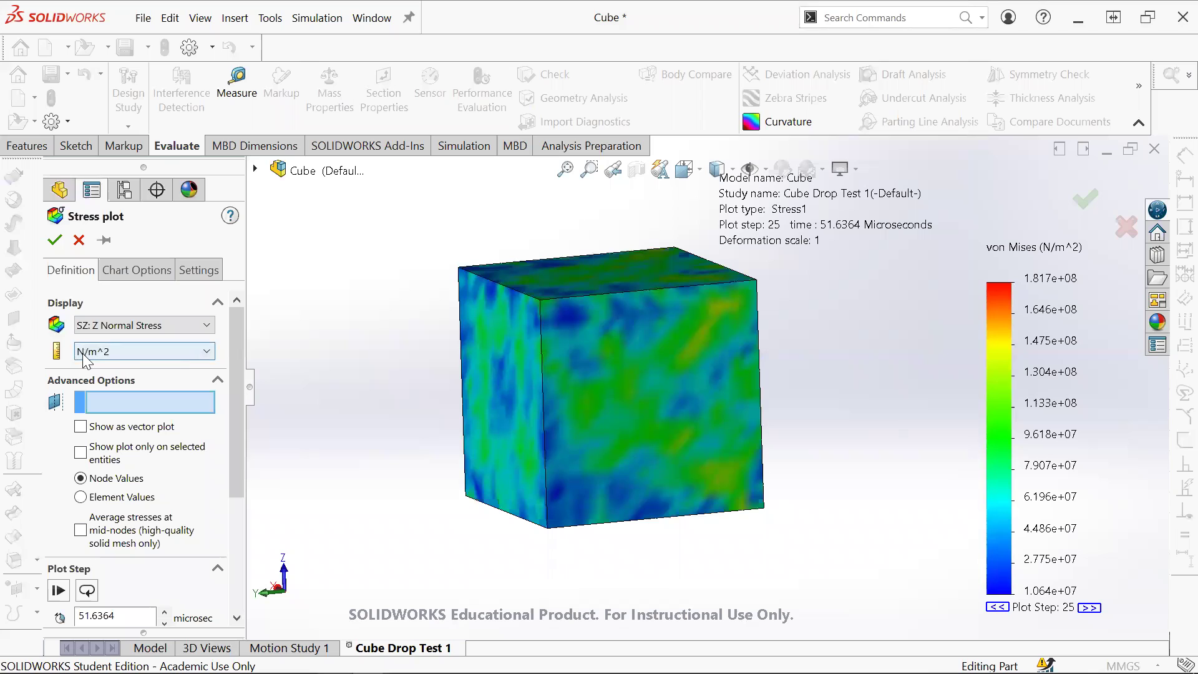
Step: Review the Stress1 plot's unit choices, advanced options, plot step controls and deformed shape settings
{"action": "left_click", "coordinate": [122, 354]}
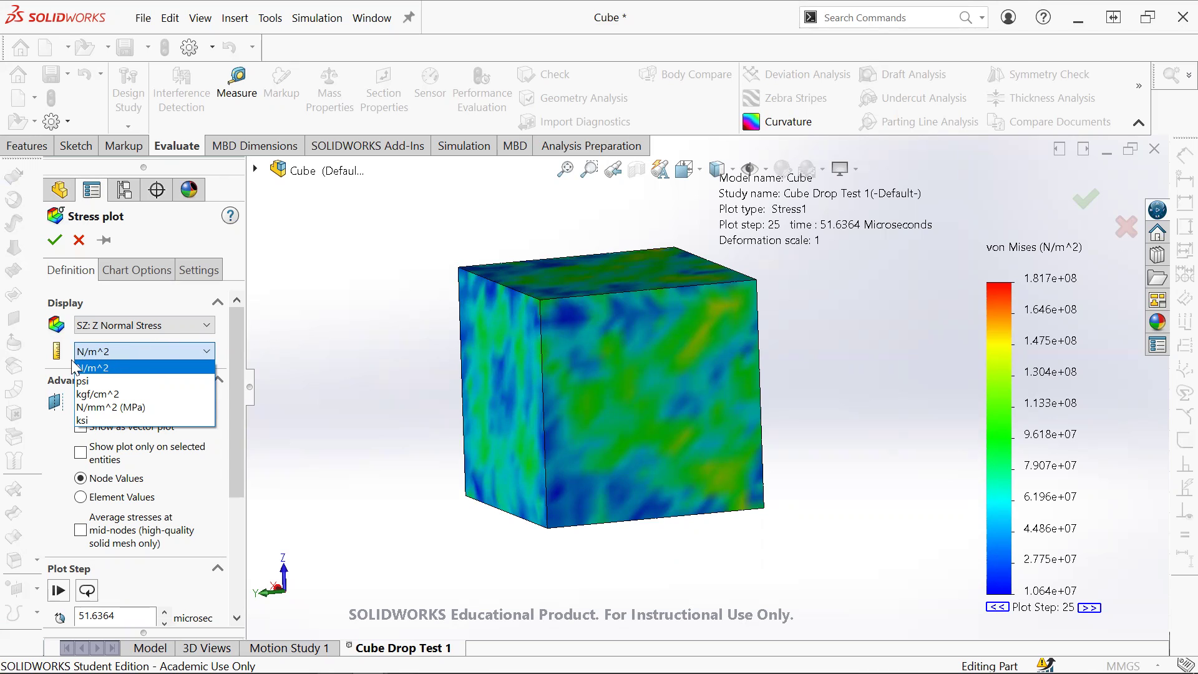
{"action": "left_click", "coordinate": [53, 353]}
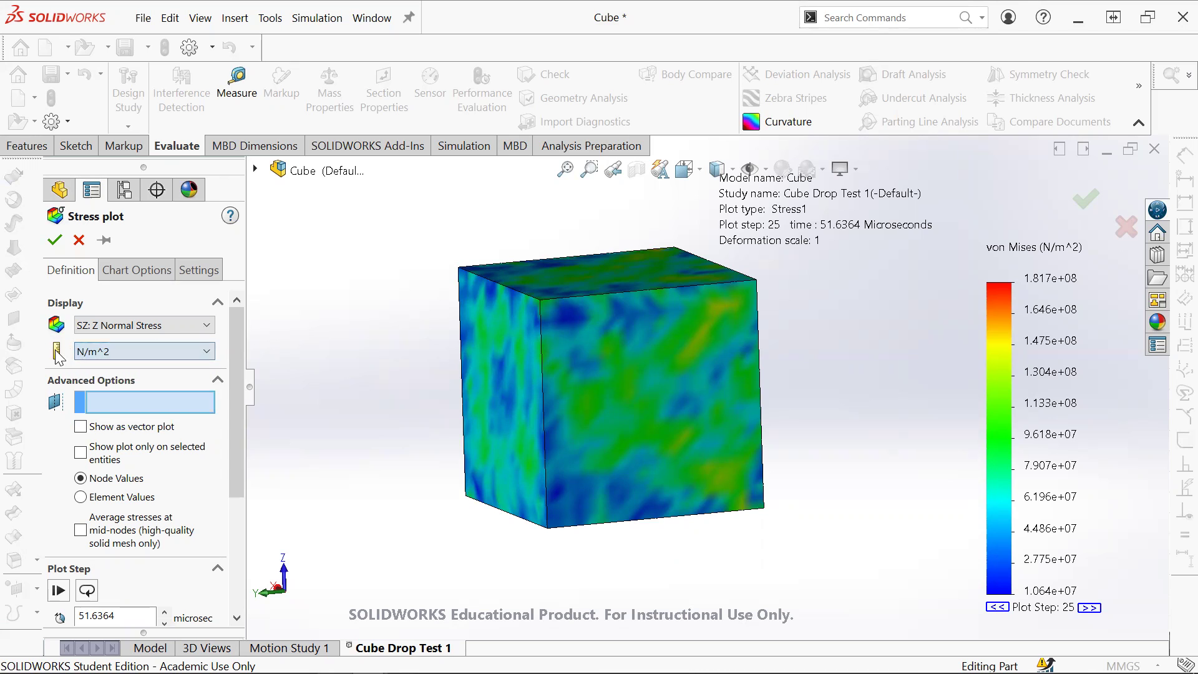
{"action": "left_click_drag", "start_coordinate": [239, 358], "coordinate": [240, 328]}
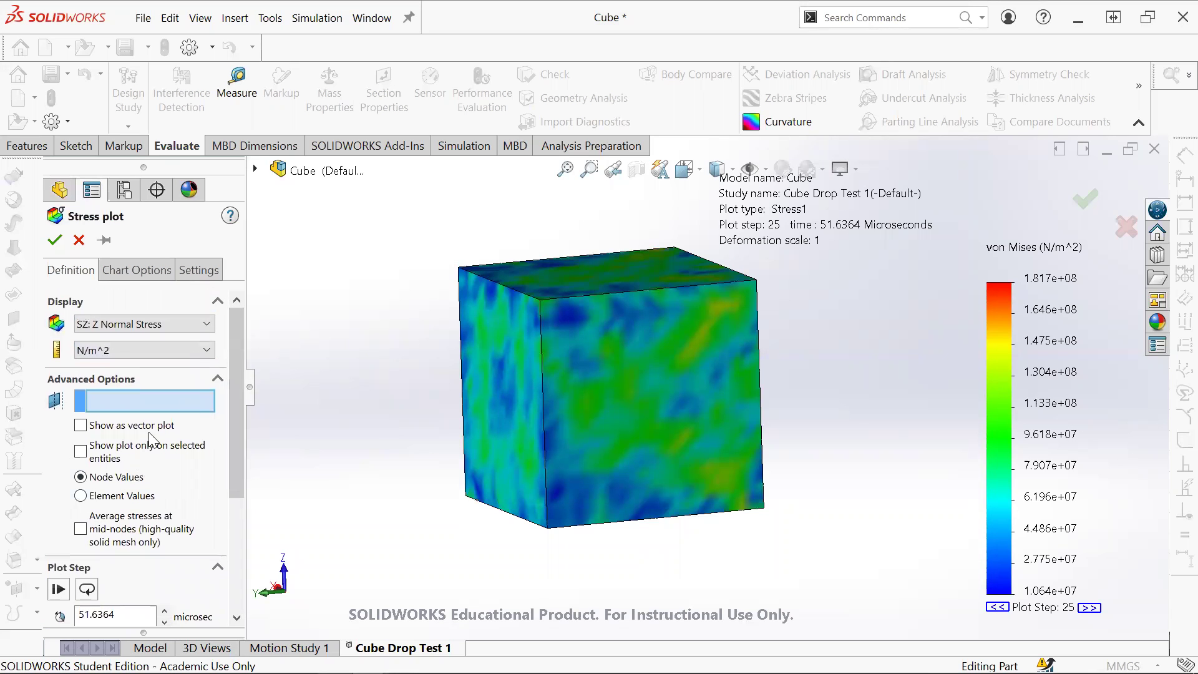
{"action": "left_click_drag", "start_coordinate": [238, 401], "coordinate": [226, 521]}
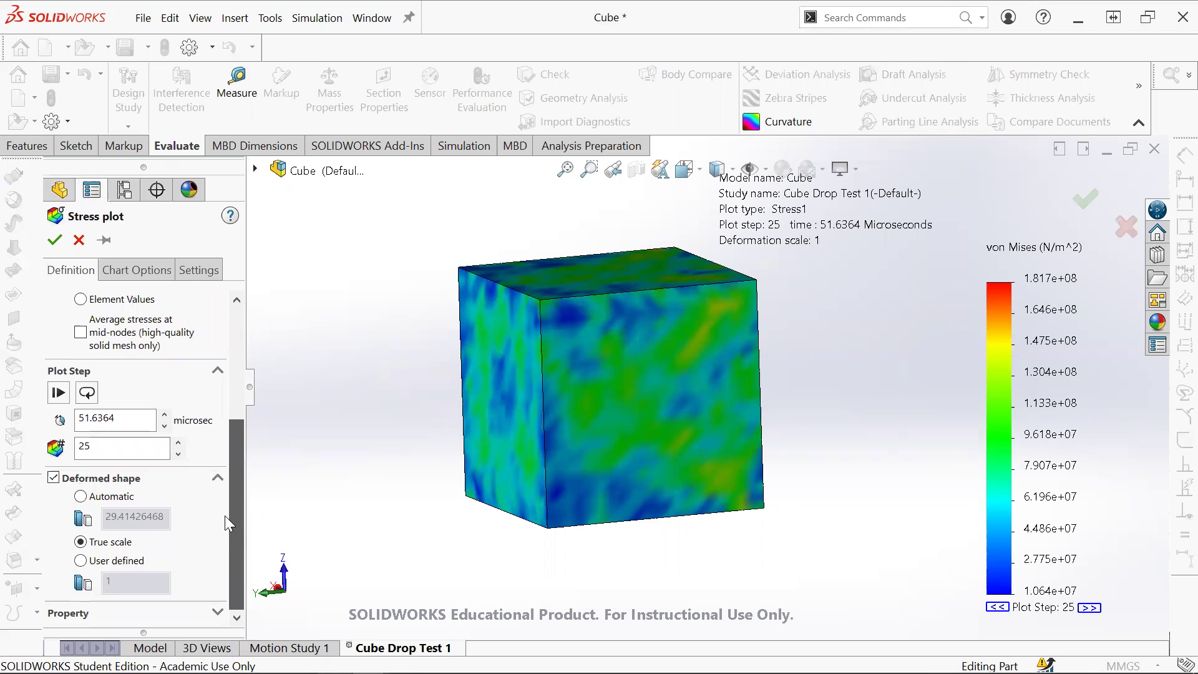
{"action": "left_click", "coordinate": [58, 393]}
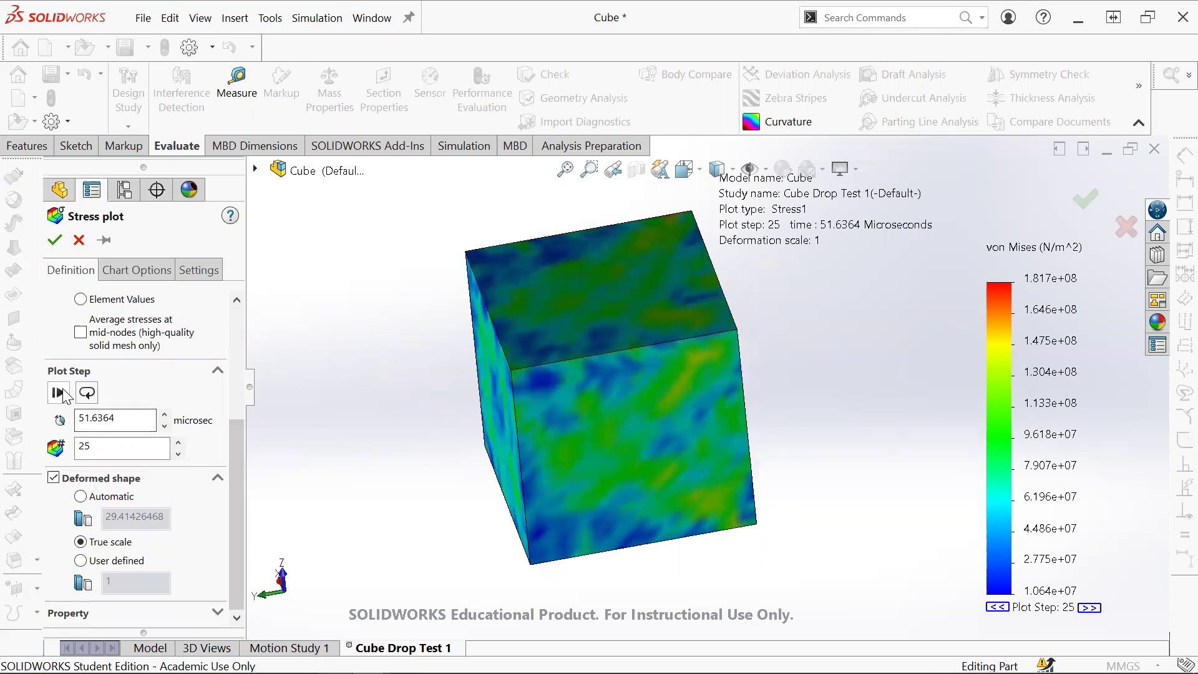
{"action": "left_click", "coordinate": [58, 392]}
{"action": "left_click", "coordinate": [60, 393]}
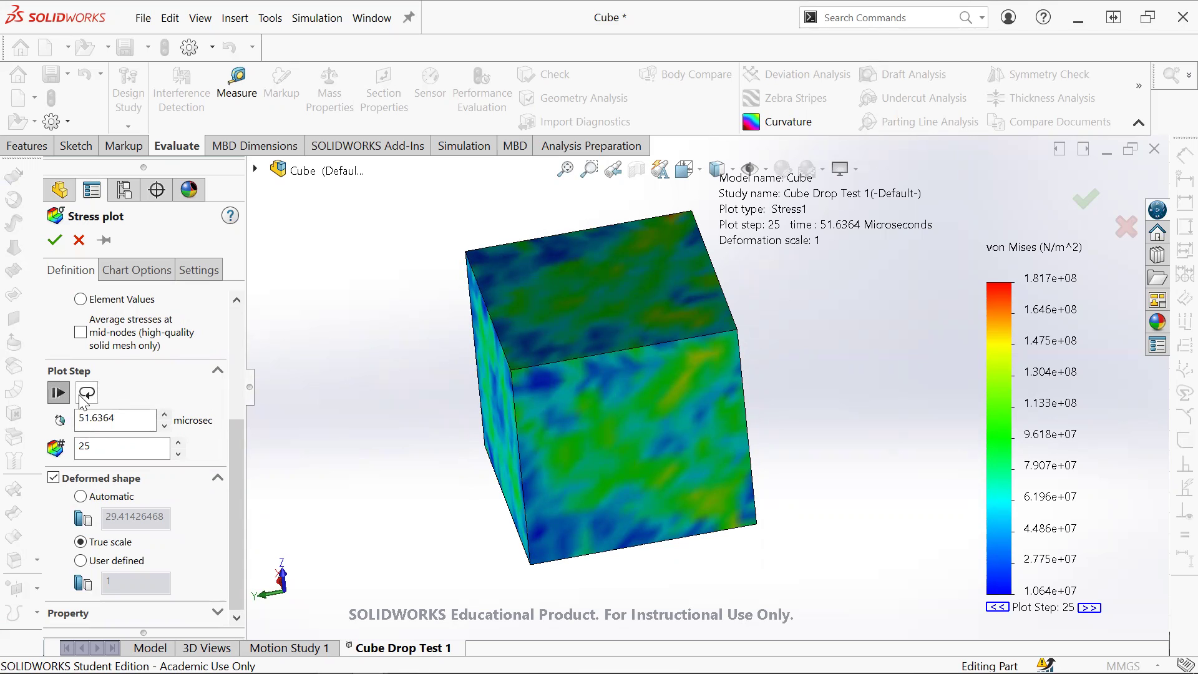
{"action": "scroll", "coordinate": [166, 400], "scroll_direction": "up", "scroll_amount": 3}
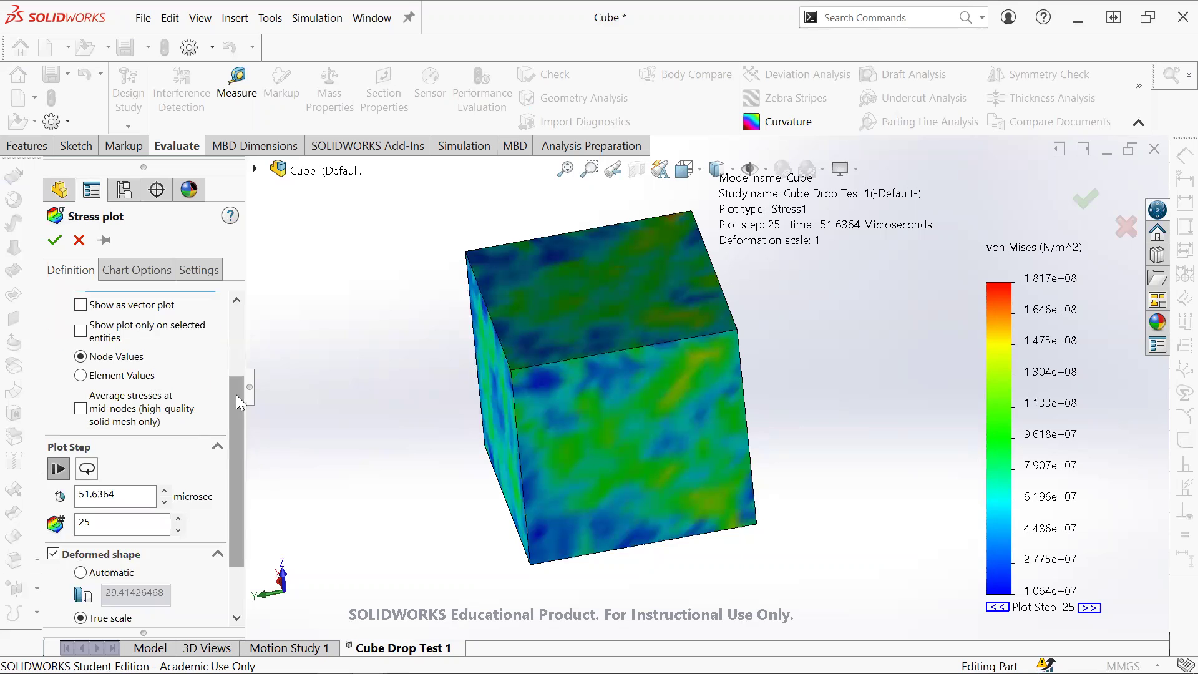
{"action": "scroll", "coordinate": [236, 395], "scroll_direction": "up", "scroll_amount": 5}
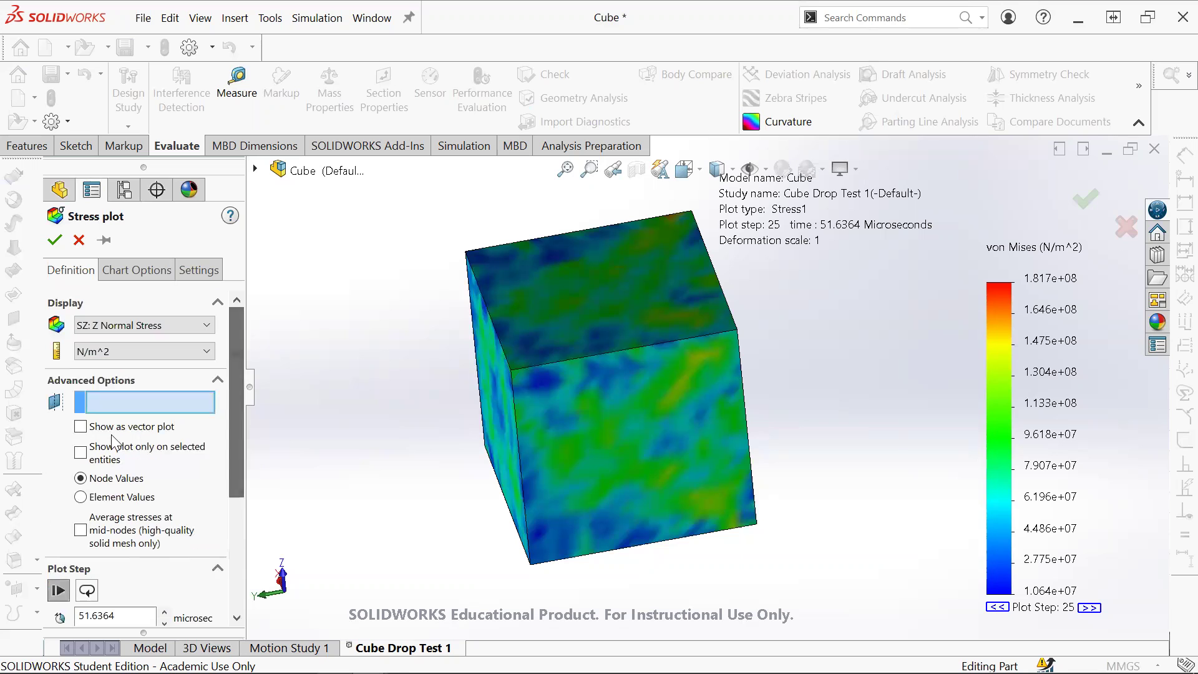
Step: Apply the Z normal stress plot, then check the gravity direction against the cube's axes in the drop test setup
{"action": "left_click", "coordinate": [55, 240]}
{"action": "middle_click_drag", "start_coordinate": [594, 377], "coordinate": [607, 284]}
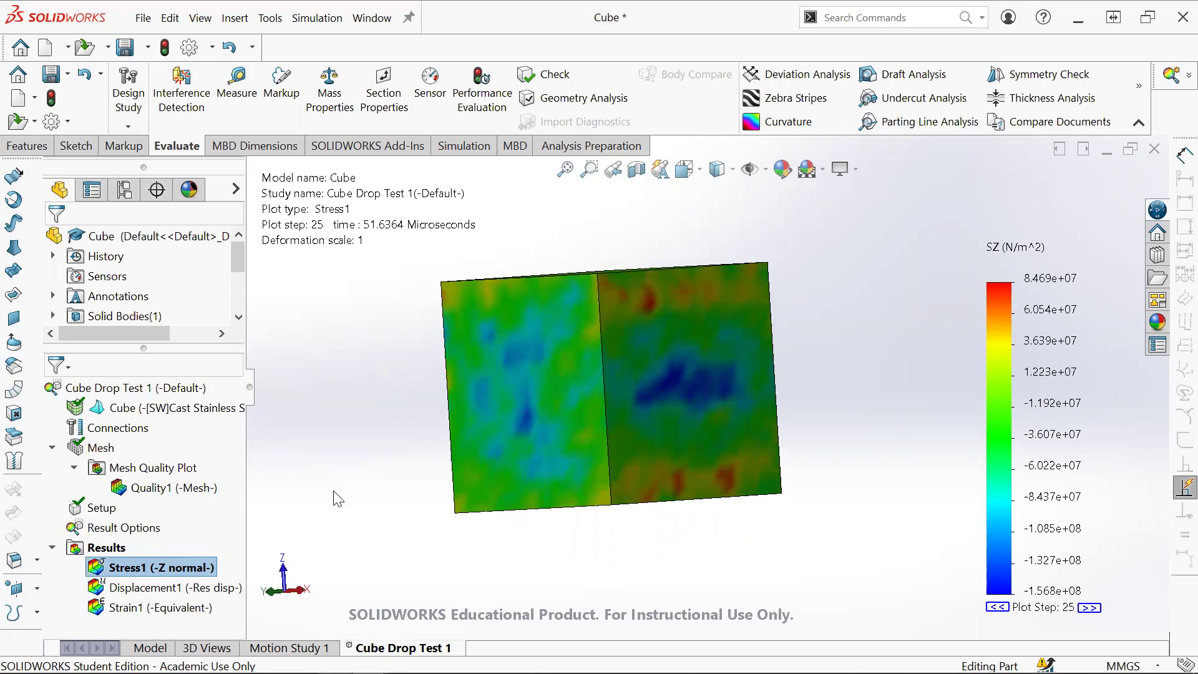
{"action": "right_click", "coordinate": [138, 511]}
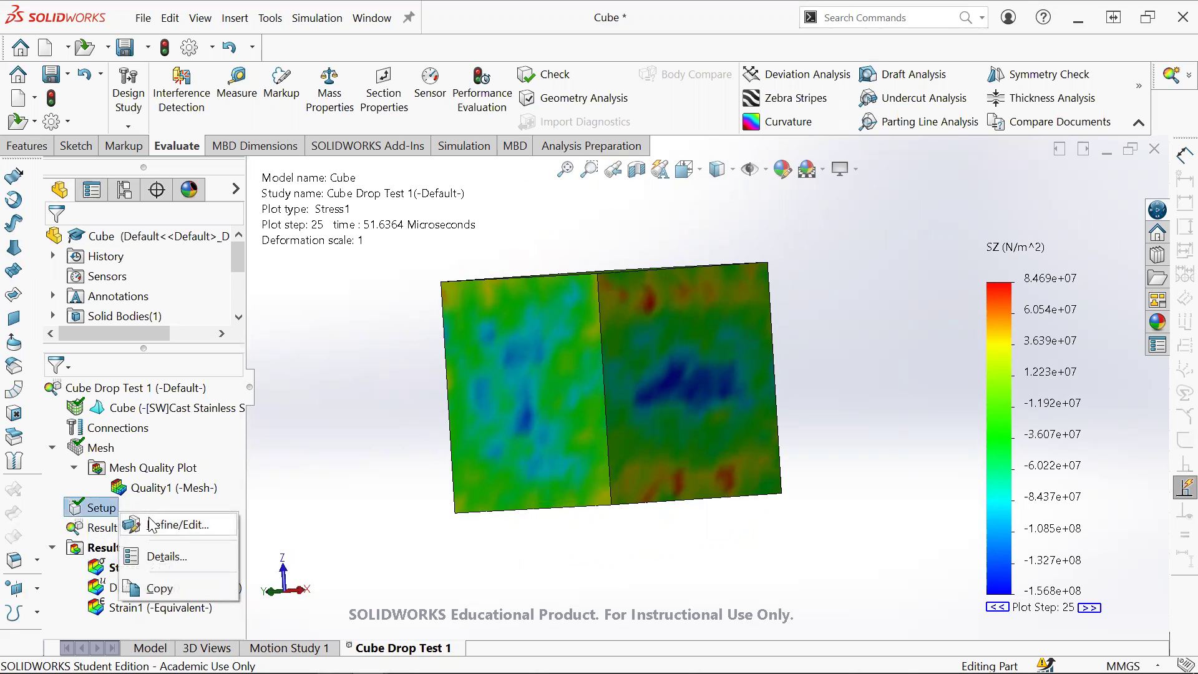
{"action": "left_click", "coordinate": [176, 524]}
{"action": "middle_click_drag", "start_coordinate": [736, 490], "coordinate": [559, 399]}
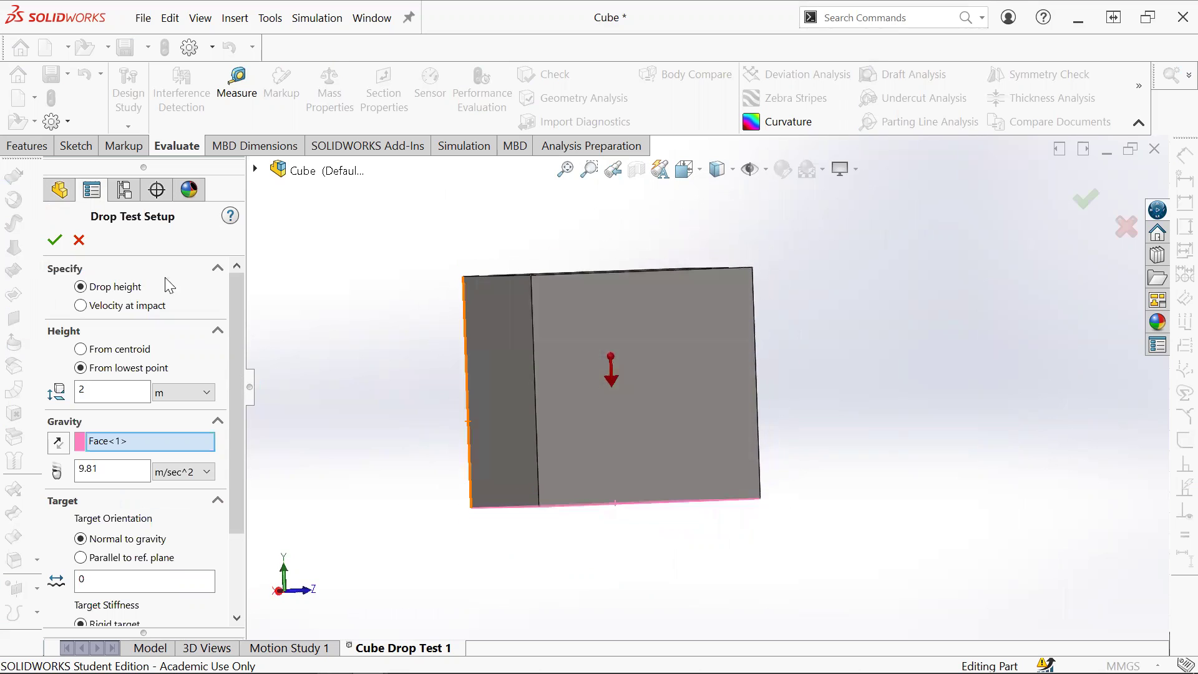
Step: Change the Stress1 plot to SY: Y Normal Stress and view the cube's side faces
{"action": "right_click", "coordinate": [161, 568]}
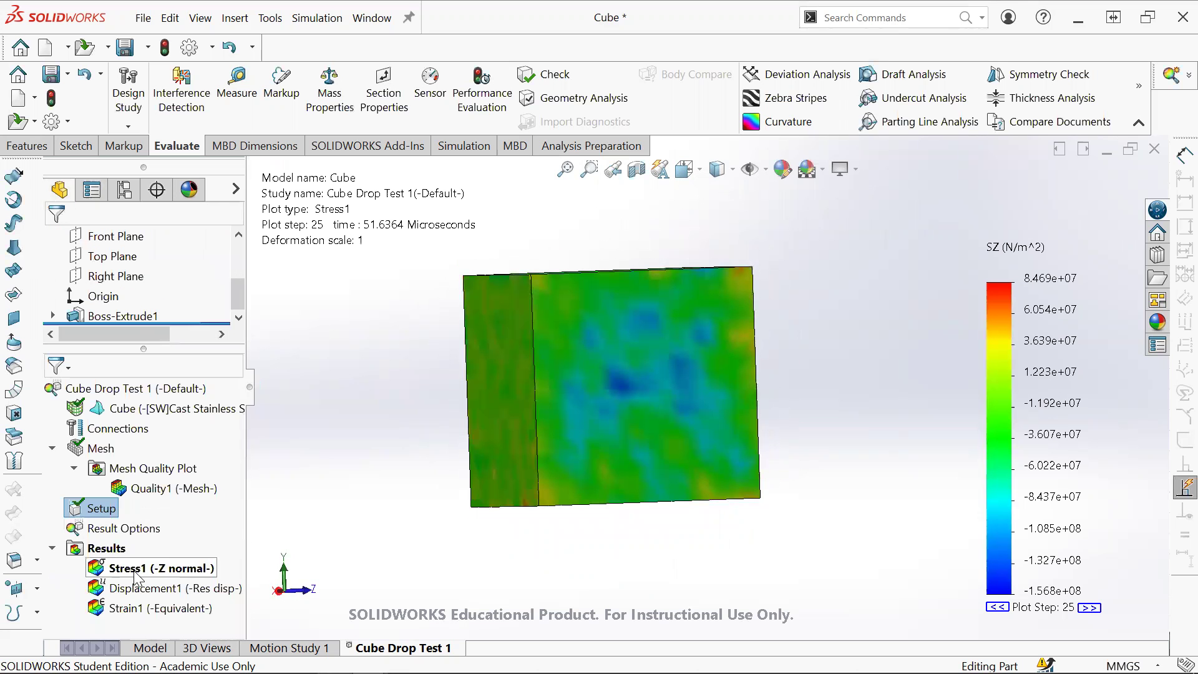
{"action": "left_click", "coordinate": [200, 193]}
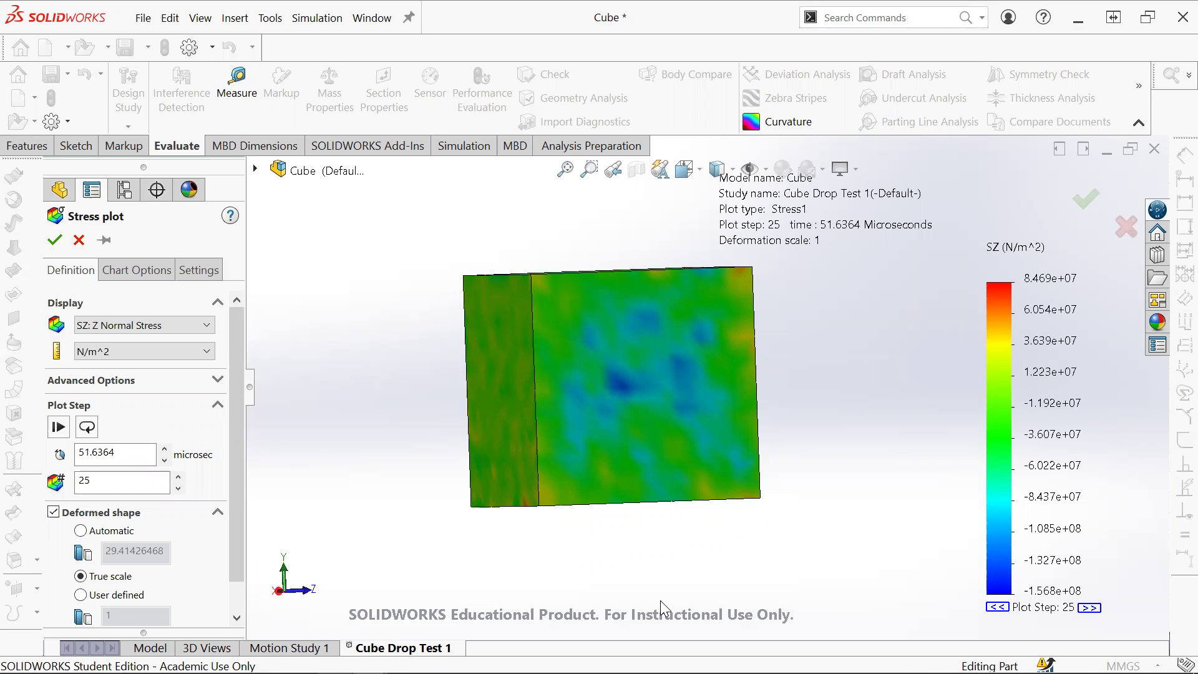
{"action": "left_click", "coordinate": [111, 325]}
{"action": "left_click", "coordinate": [112, 349]}
{"action": "left_click", "coordinate": [55, 241]}
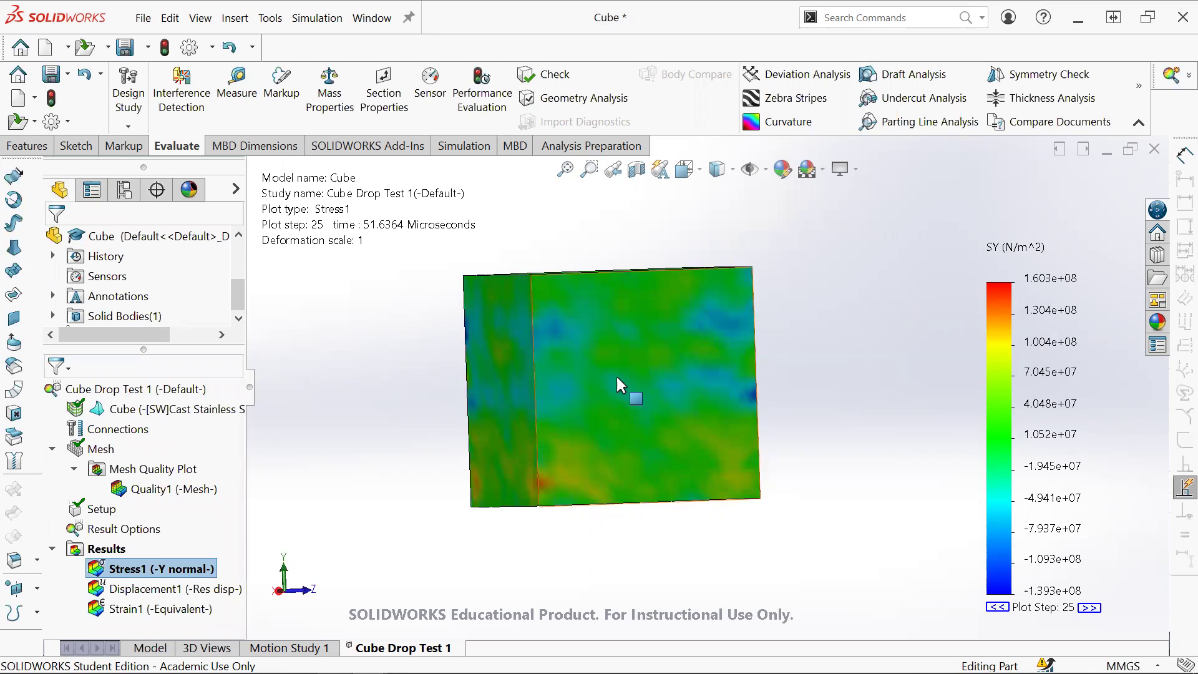
{"action": "middle_click_drag", "start_coordinate": [530, 428], "coordinate": [570, 476]}
{"action": "middle_click_drag", "start_coordinate": [600, 388], "coordinate": [650, 428]}
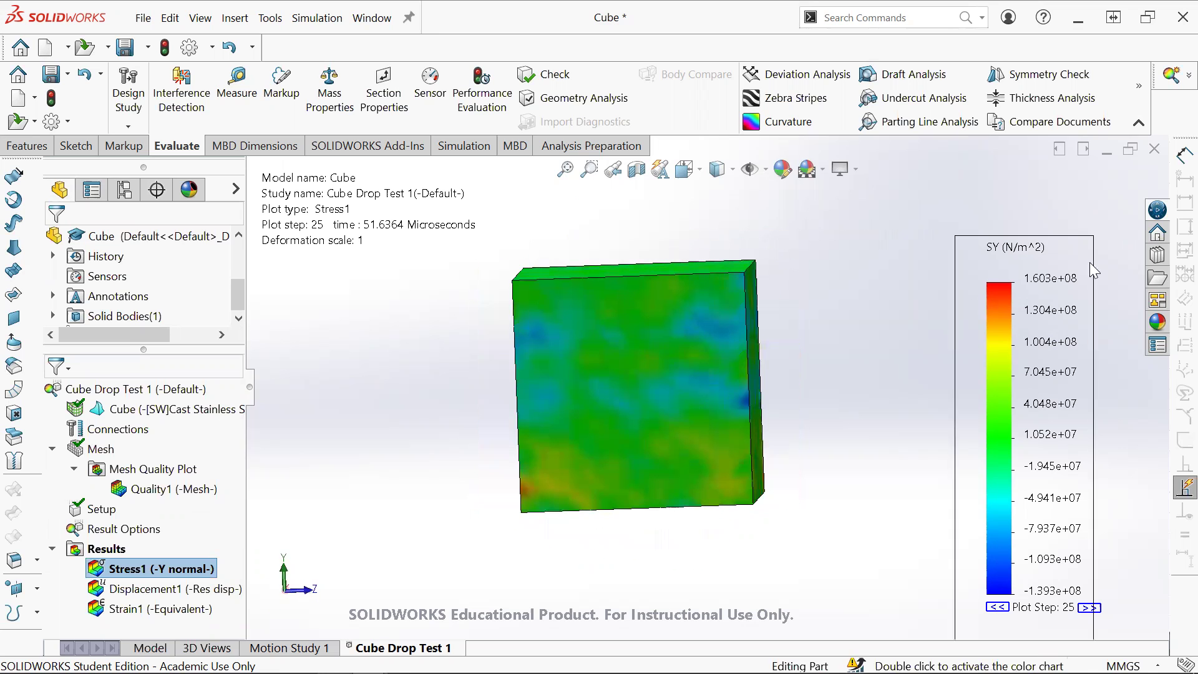
Step: Switch to the Excel collision calculations and review Cube 1's drop height, velocity formula and mass
{"action": "mouse_move", "coordinate": [369, 662]}
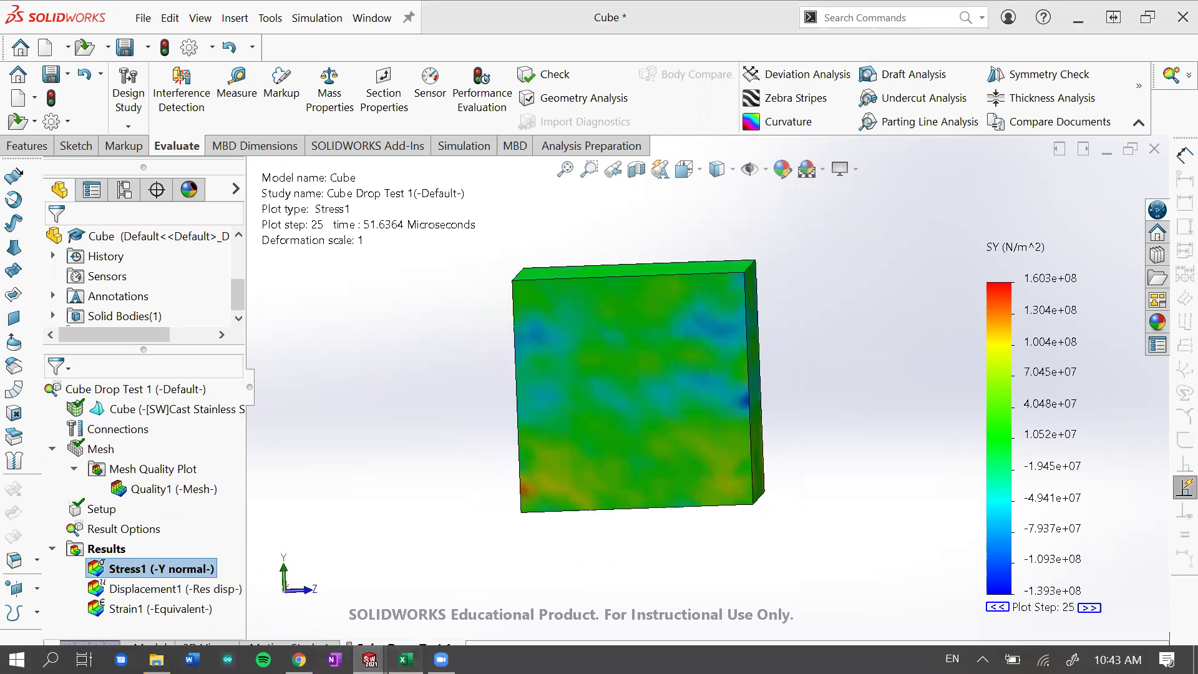
{"action": "left_click", "coordinate": [405, 660]}
{"action": "left_click", "coordinate": [613, 400]}
{"action": "left_click", "coordinate": [339, 359]}
{"action": "left_click", "coordinate": [132, 379]}
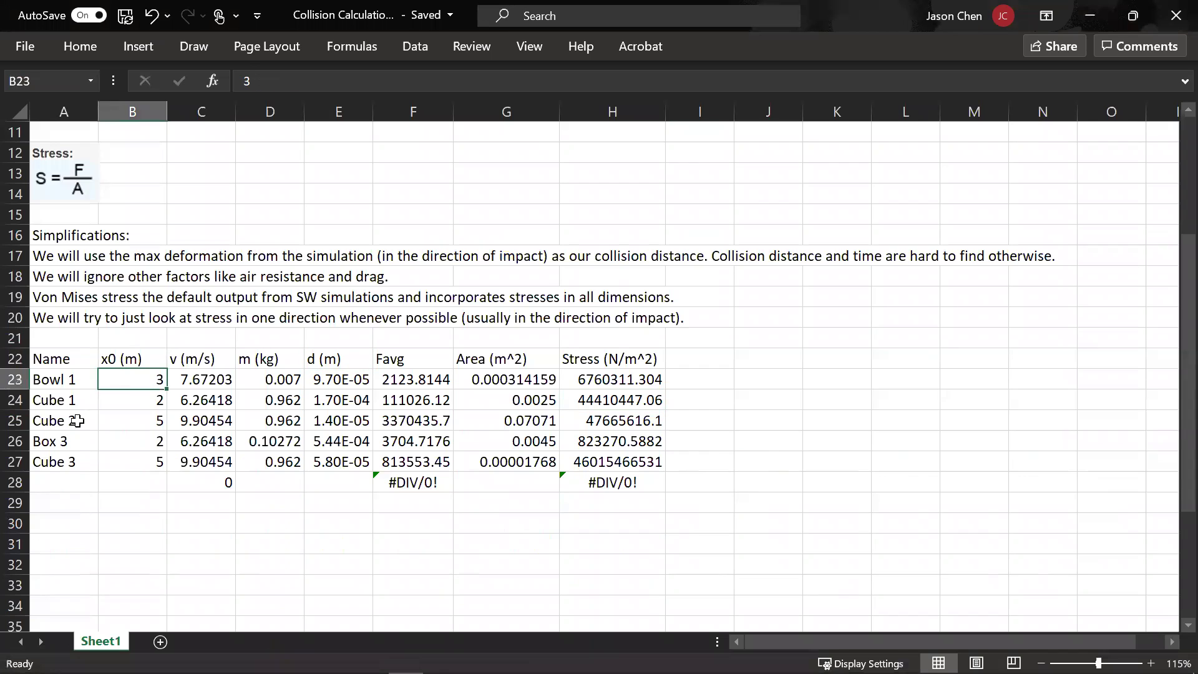
{"action": "left_click", "coordinate": [85, 405]}
{"action": "left_click", "coordinate": [132, 399]}
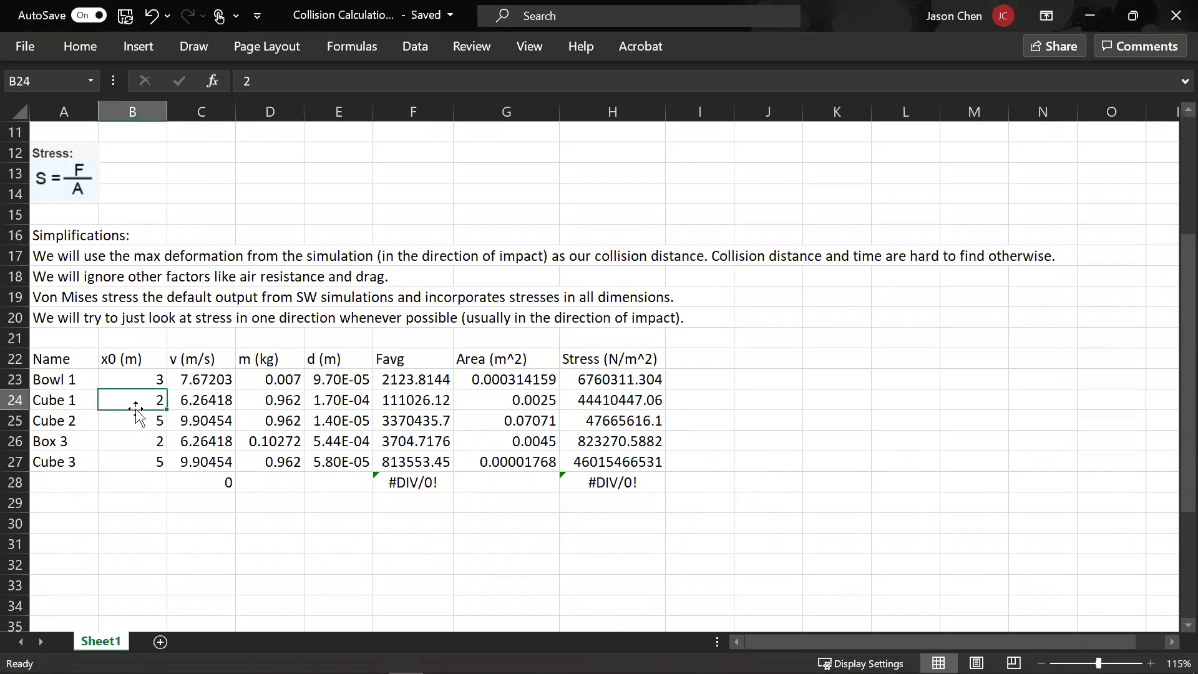
{"action": "left_click", "coordinate": [193, 418]}
{"action": "left_click", "coordinate": [196, 401]}
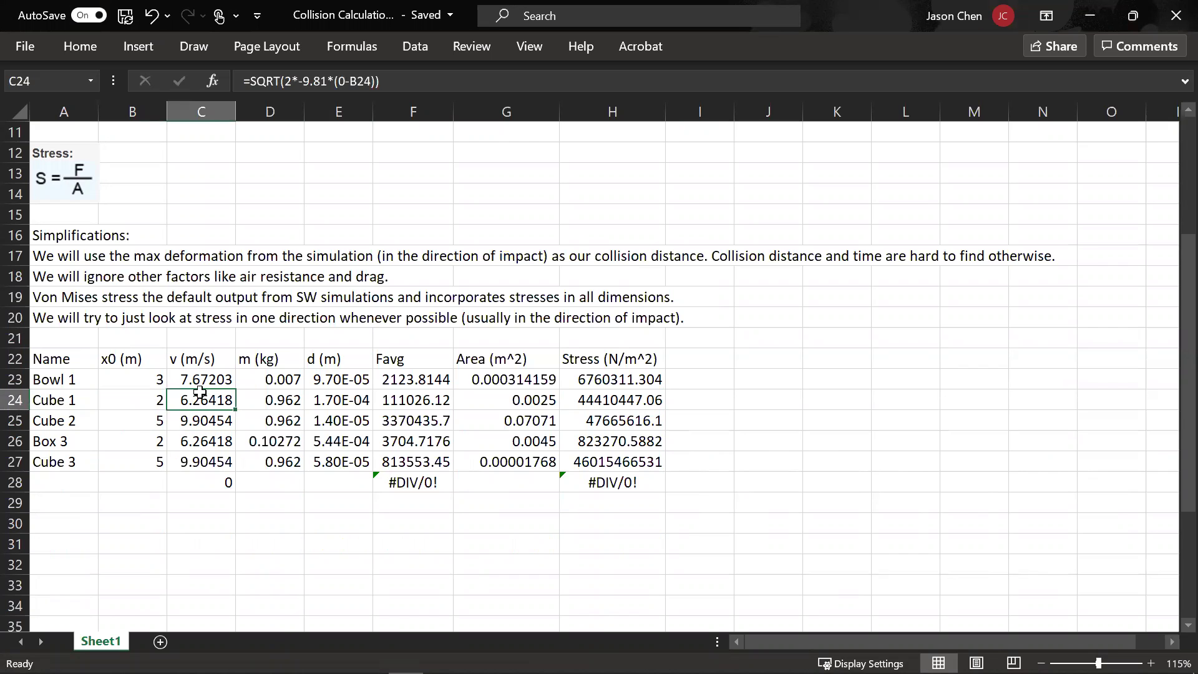
{"action": "scroll", "coordinate": [144, 230], "scroll_direction": "up", "scroll_amount": 1}
{"action": "scroll", "coordinate": [218, 239], "scroll_direction": "down", "scroll_amount": 1}
{"action": "left_click", "coordinate": [280, 405]}
Step: Switch to SOLIDWORKS and check the cube's mass with Mass Properties
{"action": "mouse_move", "coordinate": [370, 662]}
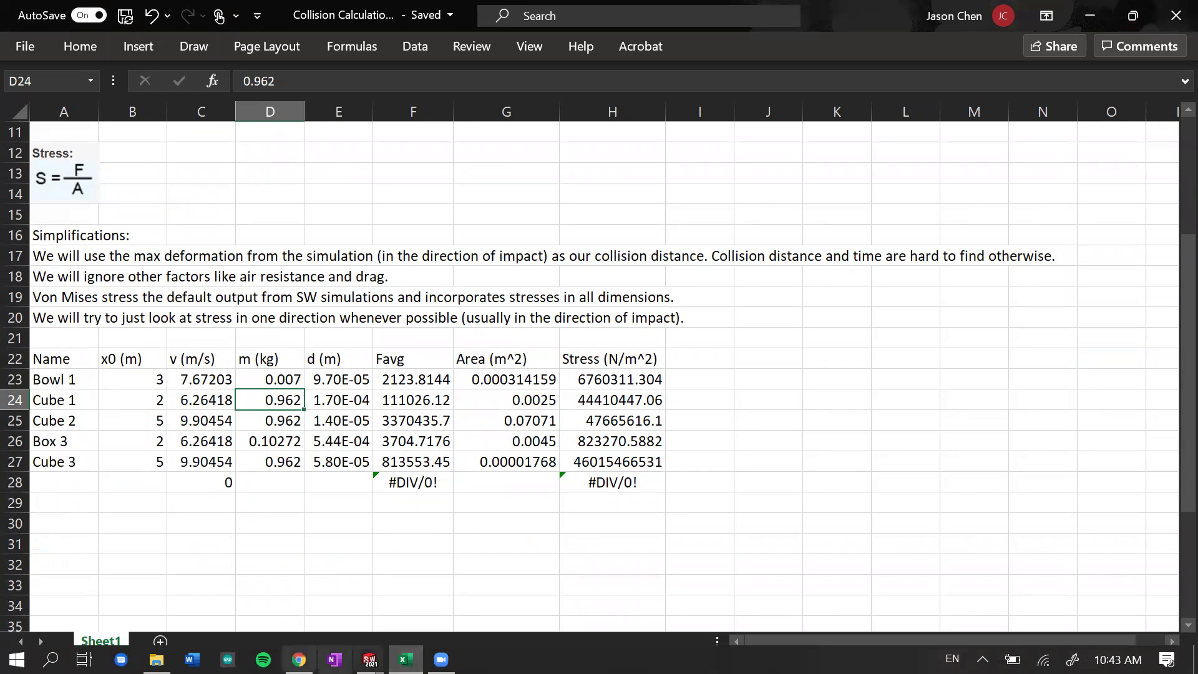
{"action": "left_click", "coordinate": [370, 660]}
{"action": "left_click", "coordinate": [452, 587]}
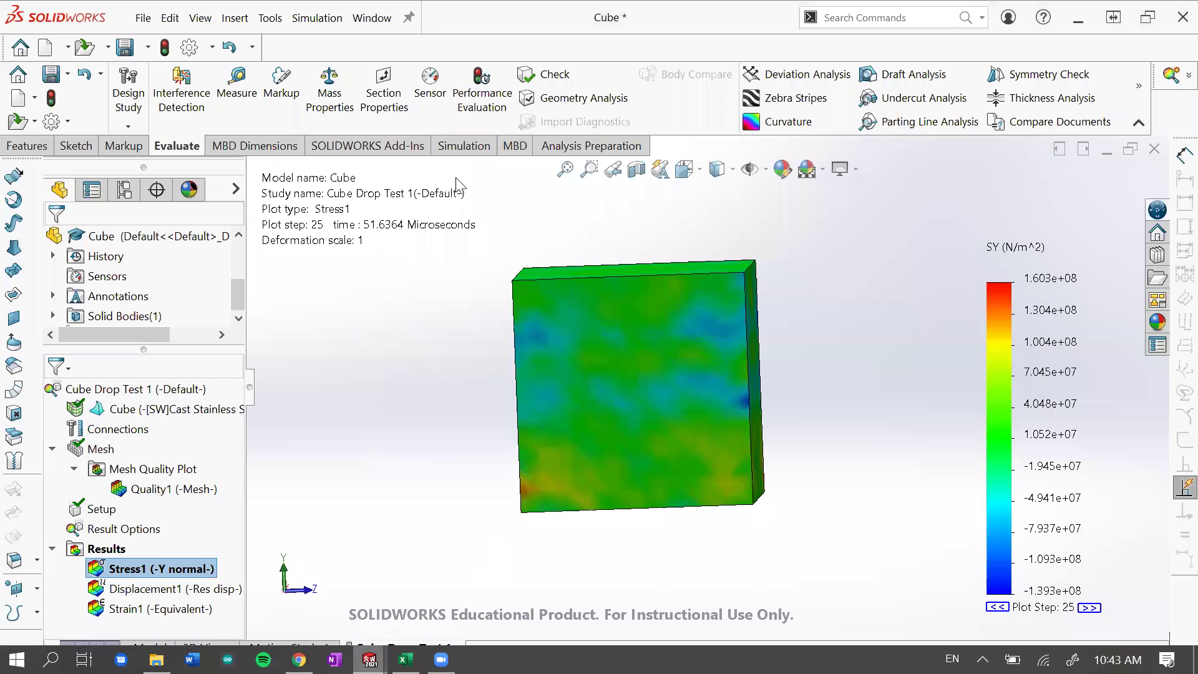
{"action": "left_click", "coordinate": [342, 109]}
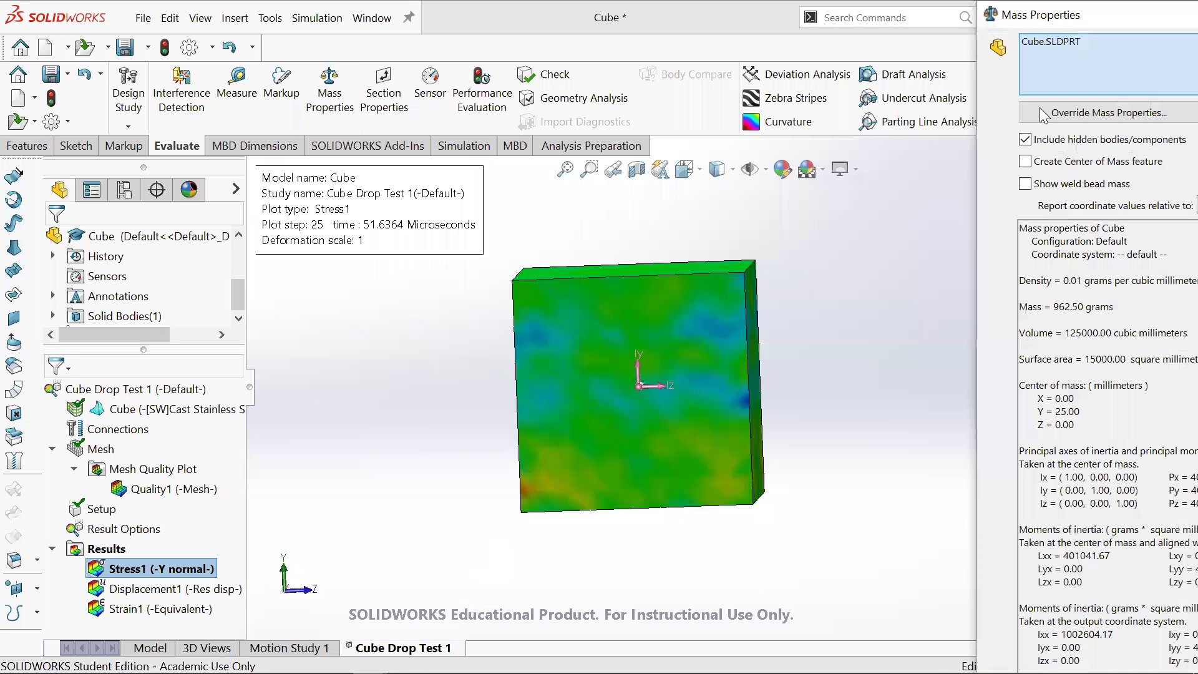
{"action": "double_click", "coordinate": [1099, 16]}
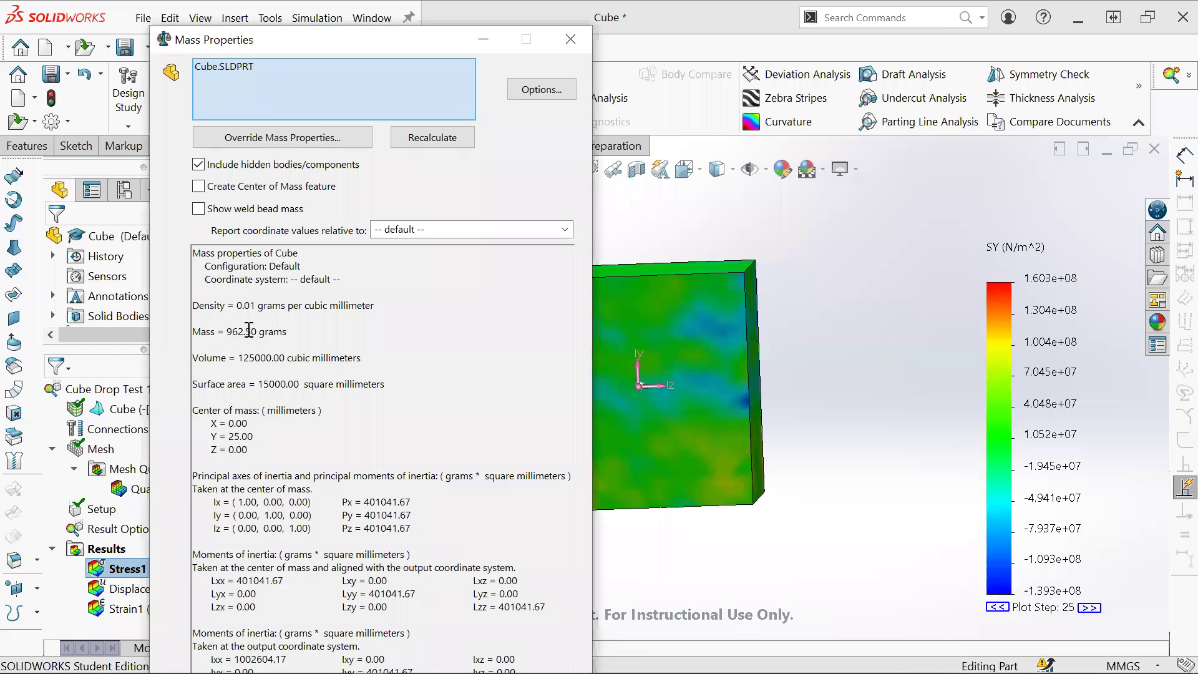
{"action": "left_click_drag", "start_coordinate": [285, 337], "coordinate": [176, 319]}
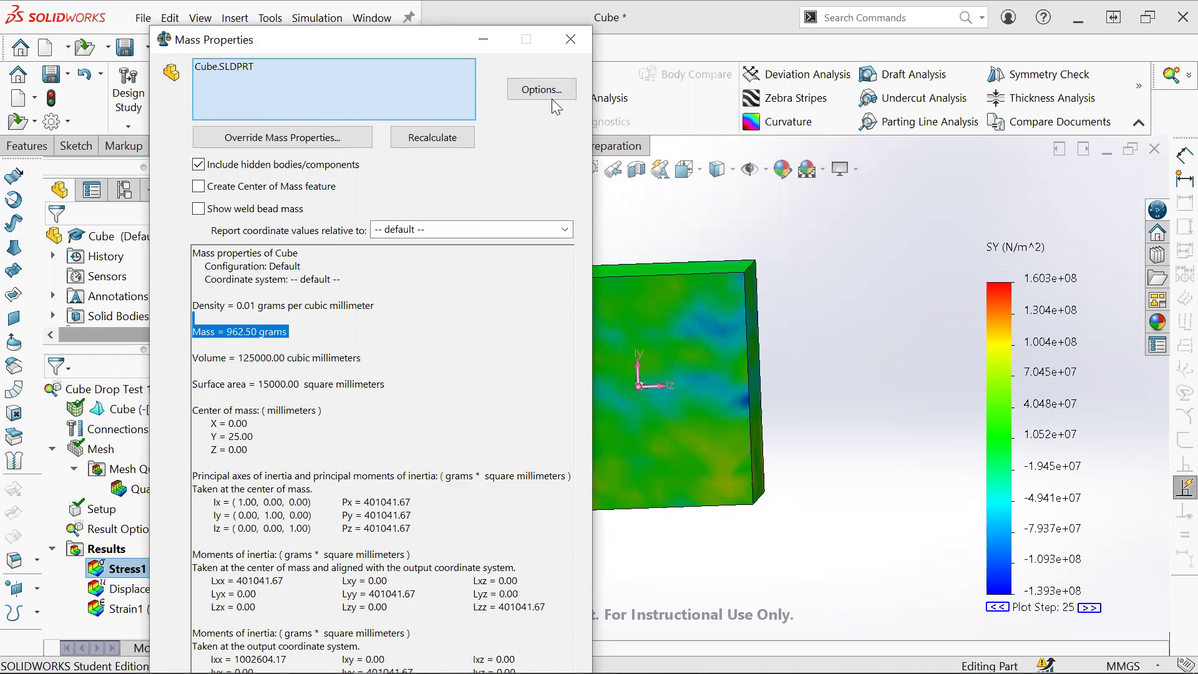
{"action": "left_click_drag", "start_coordinate": [437, 40], "coordinate": [465, 129]}
{"action": "left_click", "coordinate": [599, 127]}
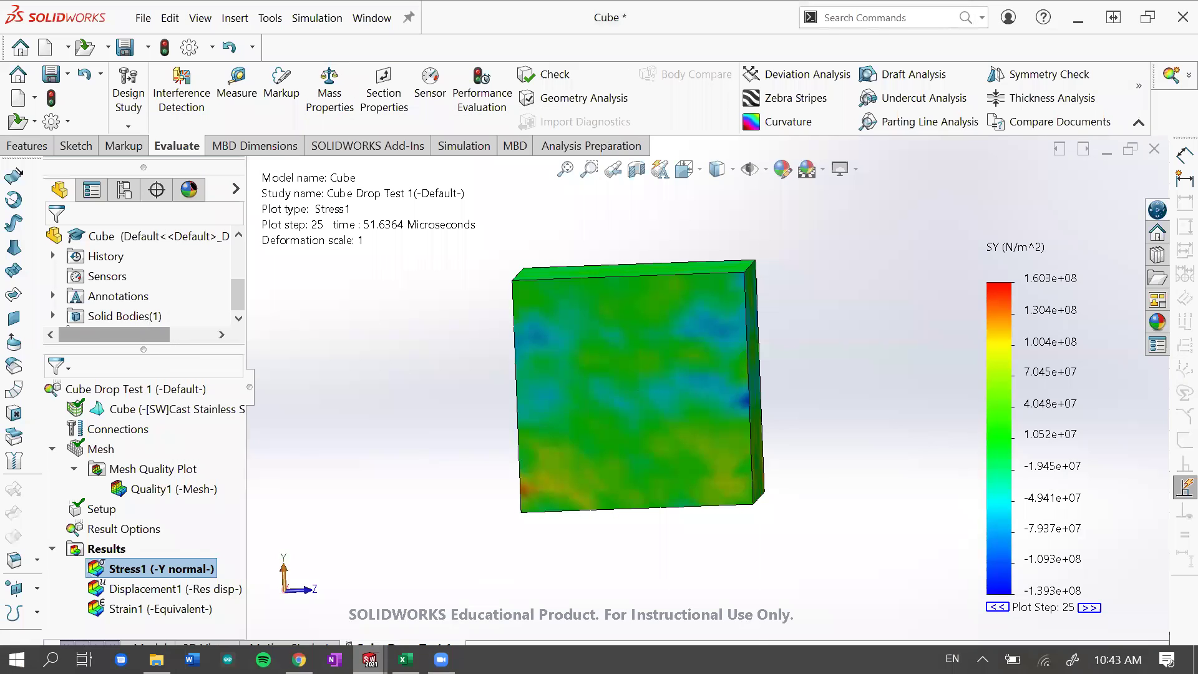
Step: Switch to the Excel table and check the collision distance d entered for Cube 1
{"action": "left_click", "coordinate": [405, 660]}
{"action": "left_click", "coordinate": [359, 362]}
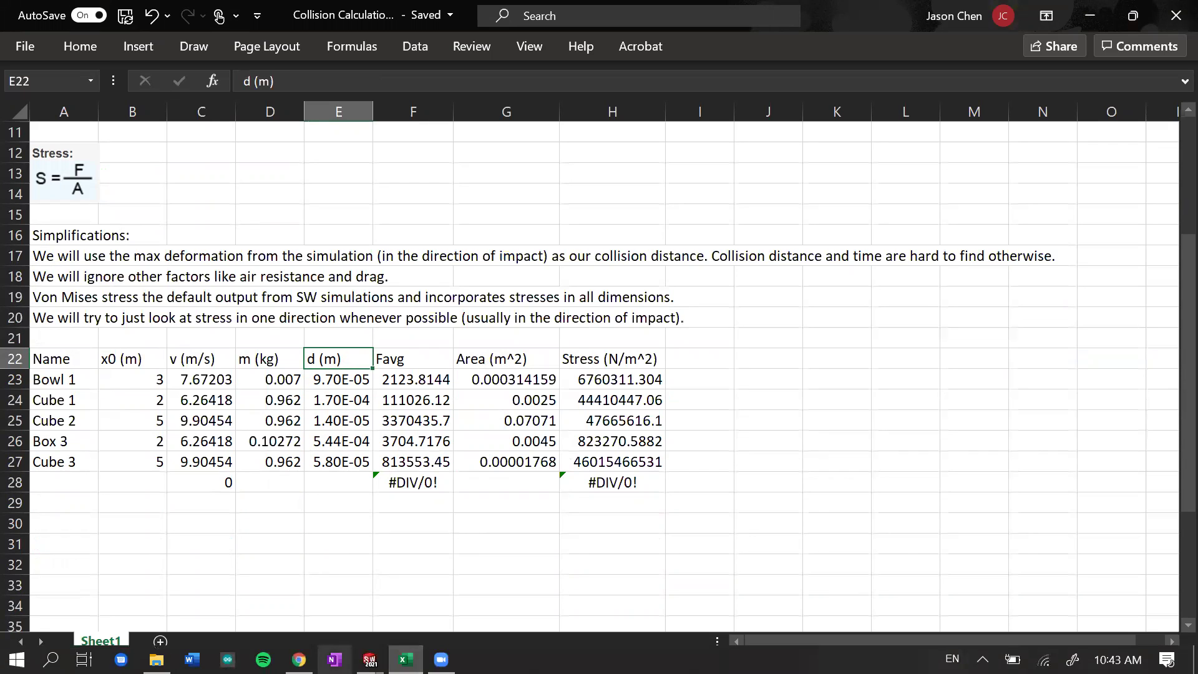
{"action": "left_click", "coordinate": [335, 402]}
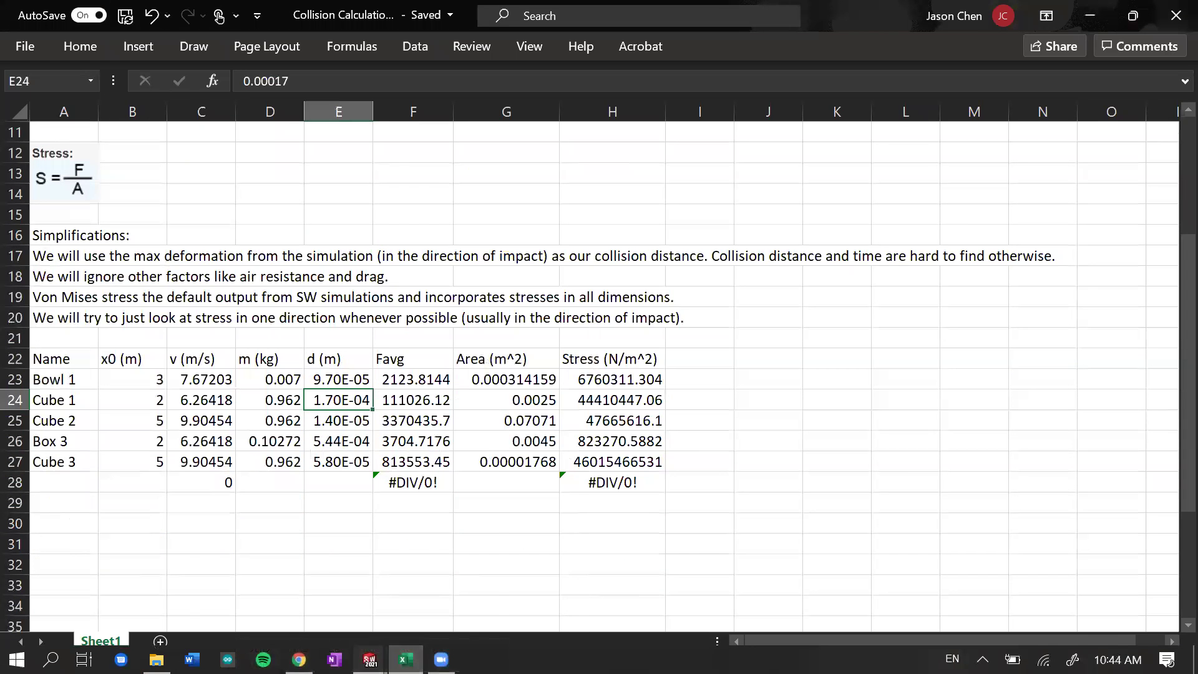
Step: Switch to SOLIDWORKS, open the Displacement1 plot's definition and examine the cube's resultant displacement from several angles
{"action": "mouse_move", "coordinate": [370, 660]}
{"action": "left_click", "coordinate": [487, 621]}
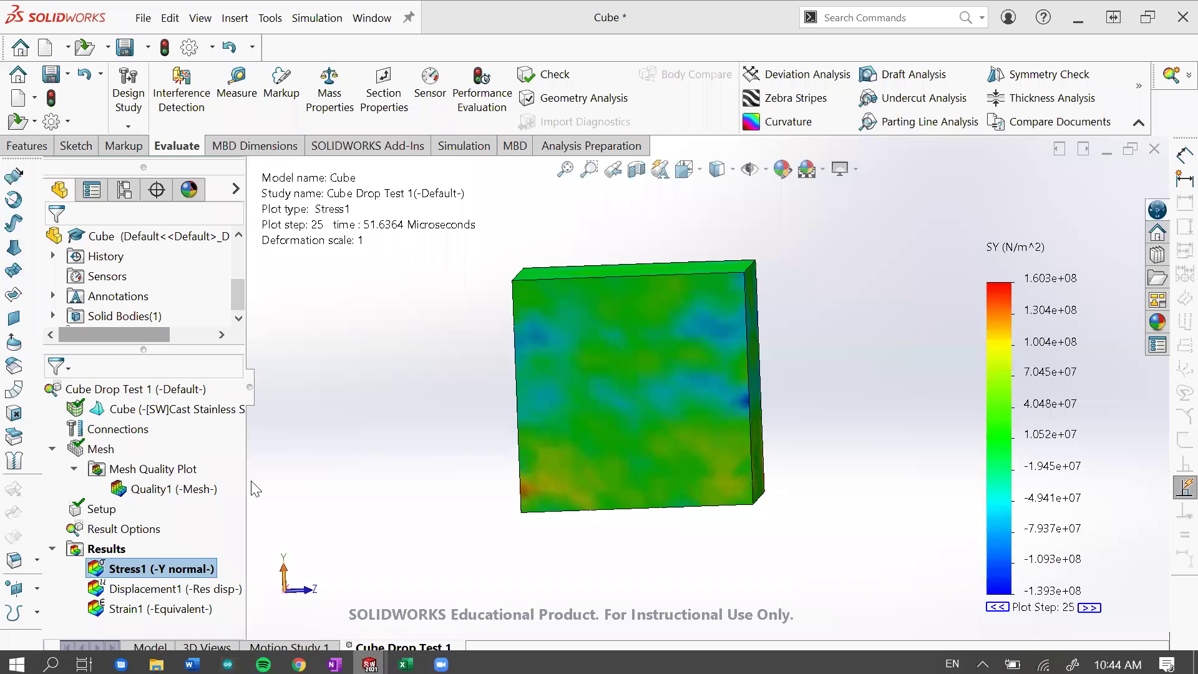
{"action": "double_click", "coordinate": [170, 592]}
{"action": "right_click", "coordinate": [179, 588]}
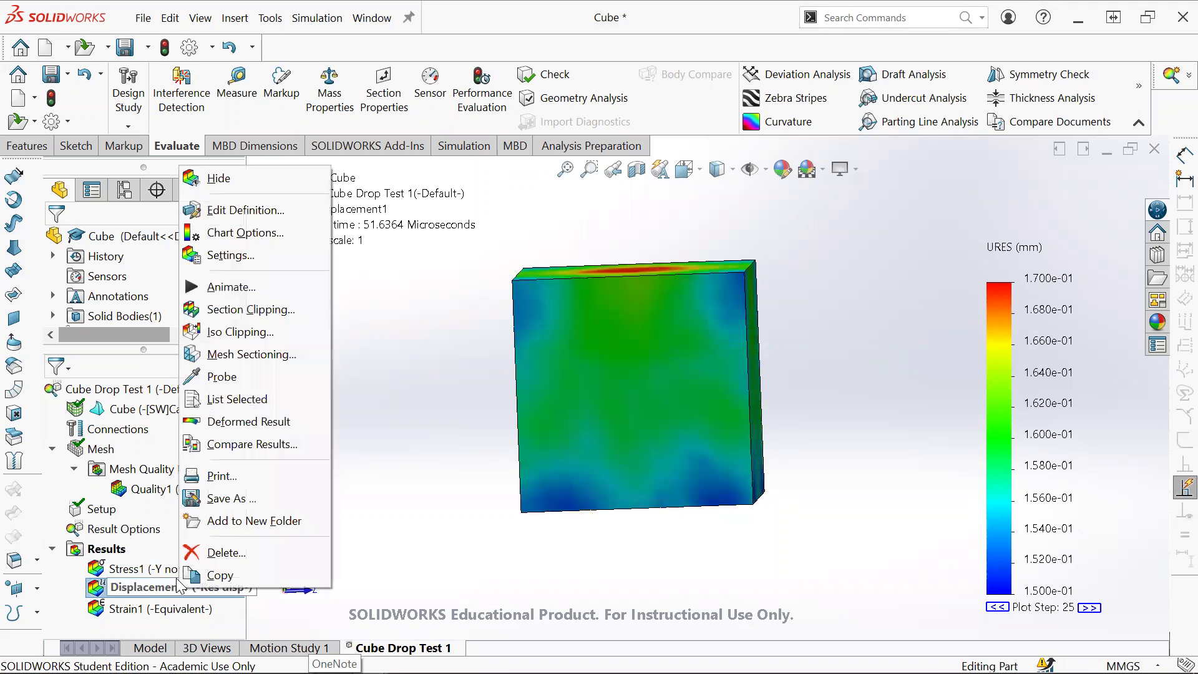
{"action": "left_click", "coordinate": [246, 210]}
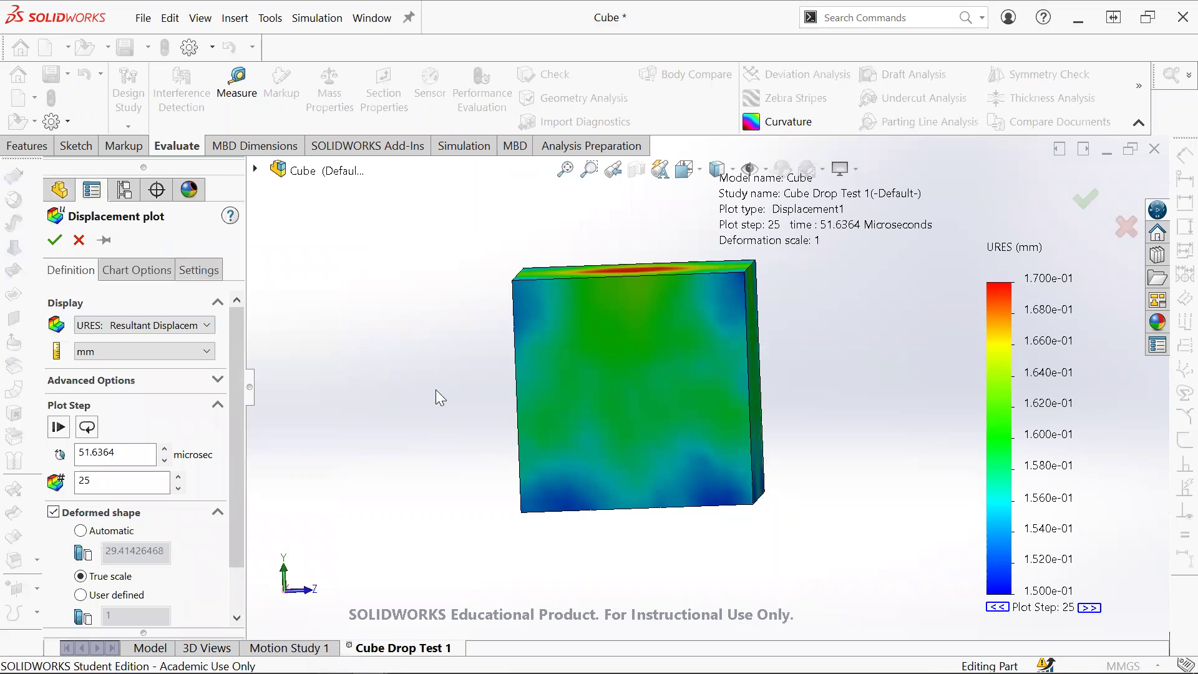
{"action": "middle_click_drag", "start_coordinate": [717, 343], "coordinate": [609, 401]}
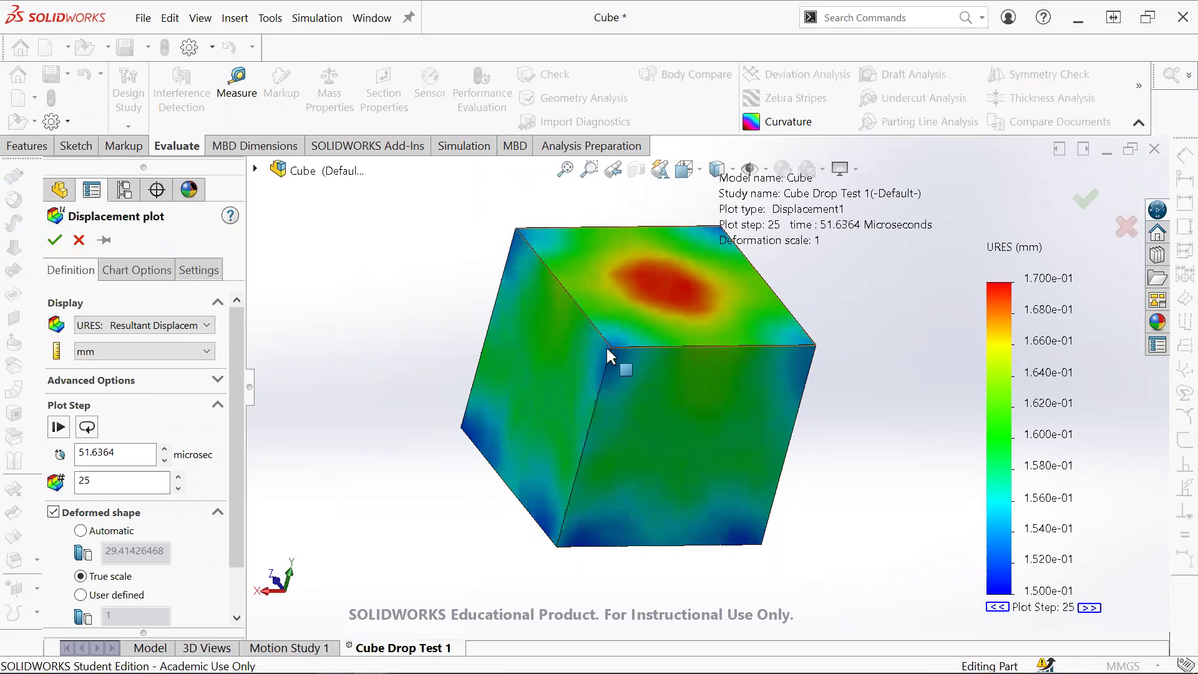
{"action": "middle_click_drag", "start_coordinate": [653, 406], "coordinate": [503, 353]}
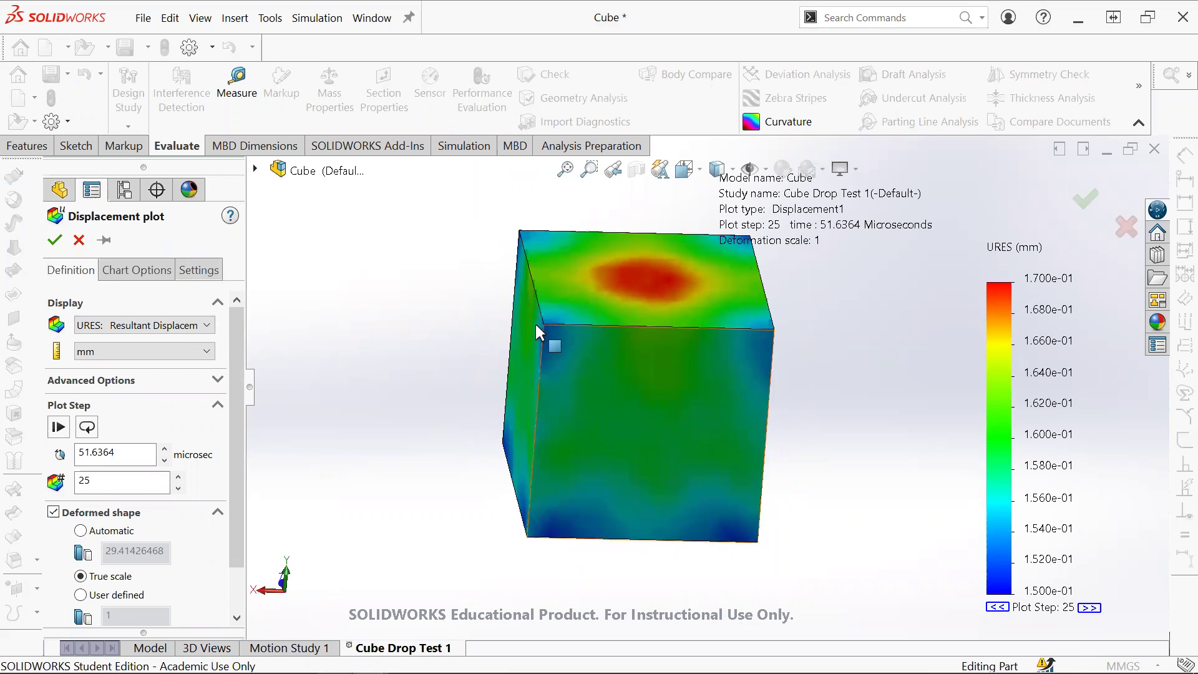
{"action": "middle_click_drag", "start_coordinate": [647, 400], "coordinate": [668, 368]}
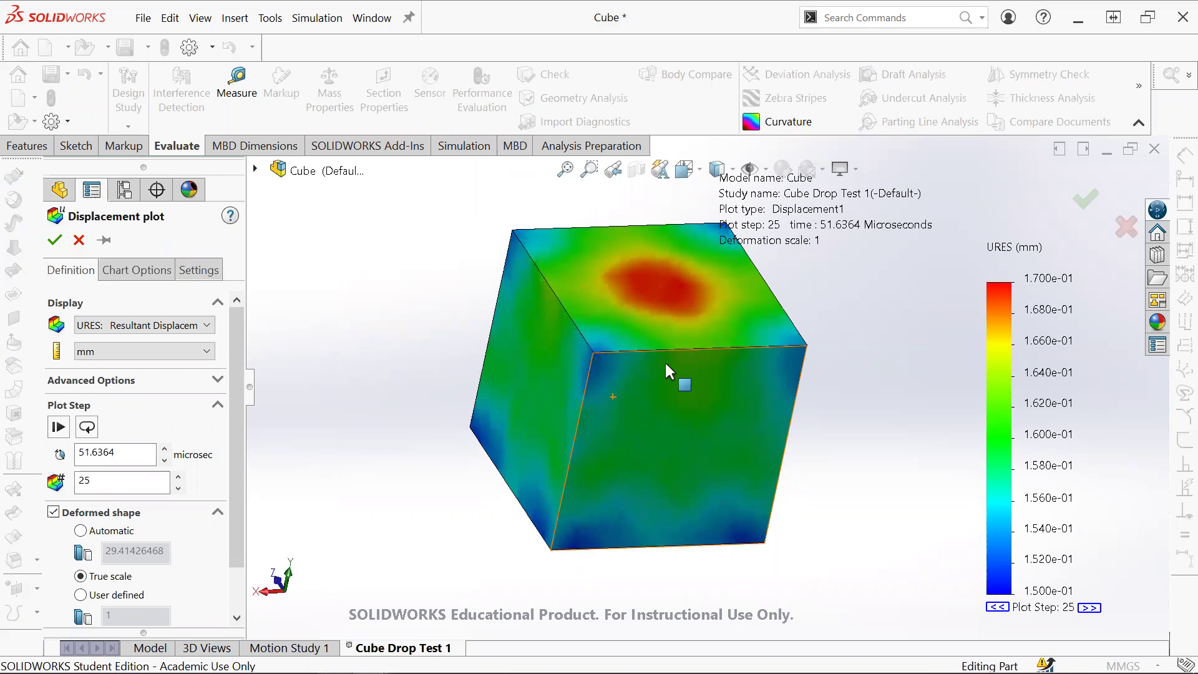
{"action": "middle_click_drag", "start_coordinate": [684, 465], "coordinate": [628, 352]}
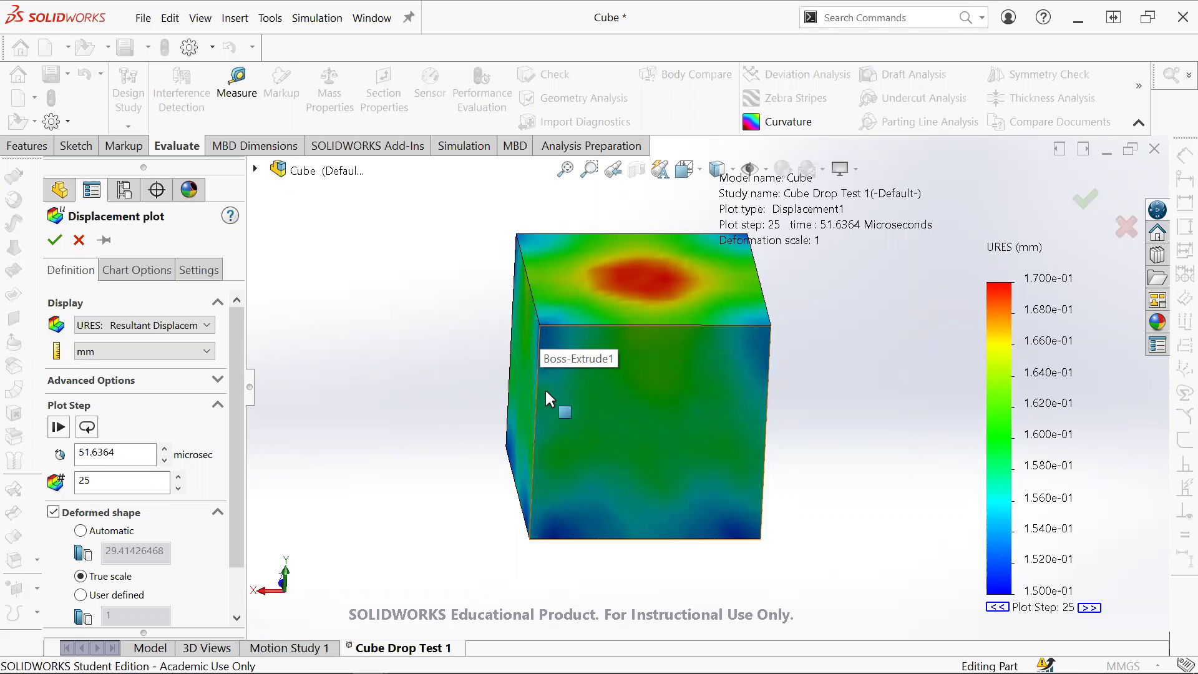
{"action": "middle_click_drag", "start_coordinate": [545, 388], "coordinate": [683, 357]}
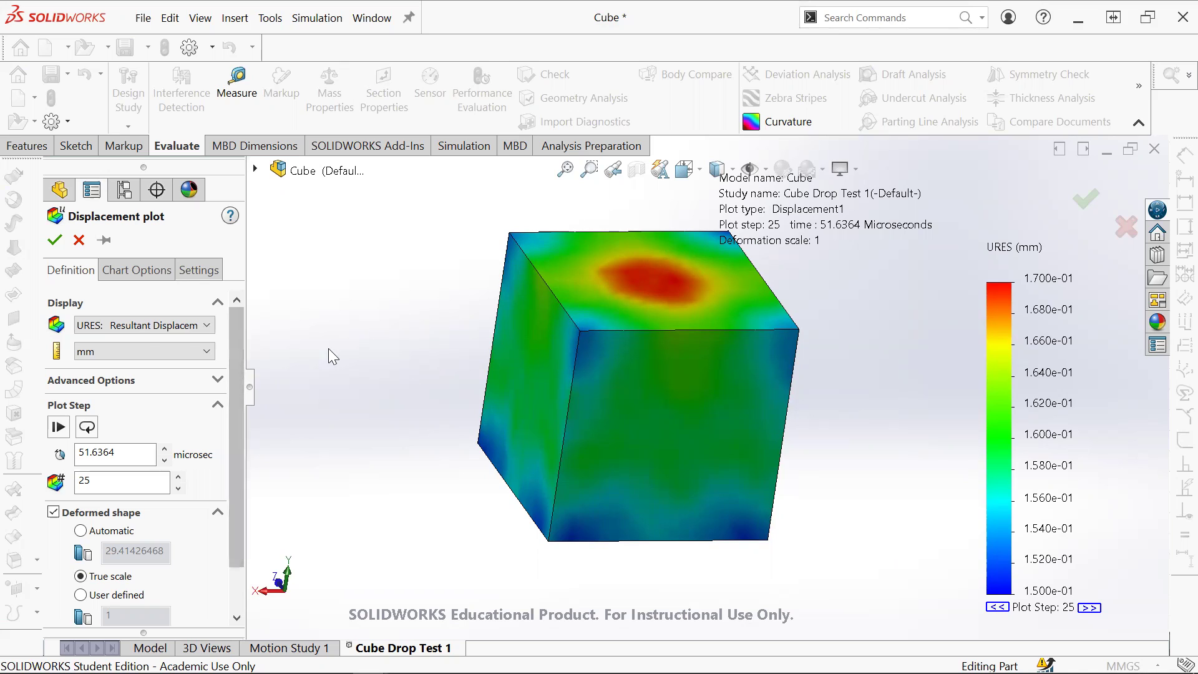
Step: Set the Displacement1 plot to UY: Y Displacement in metres and examine the vertical displacement across the cube
{"action": "left_click", "coordinate": [152, 328]}
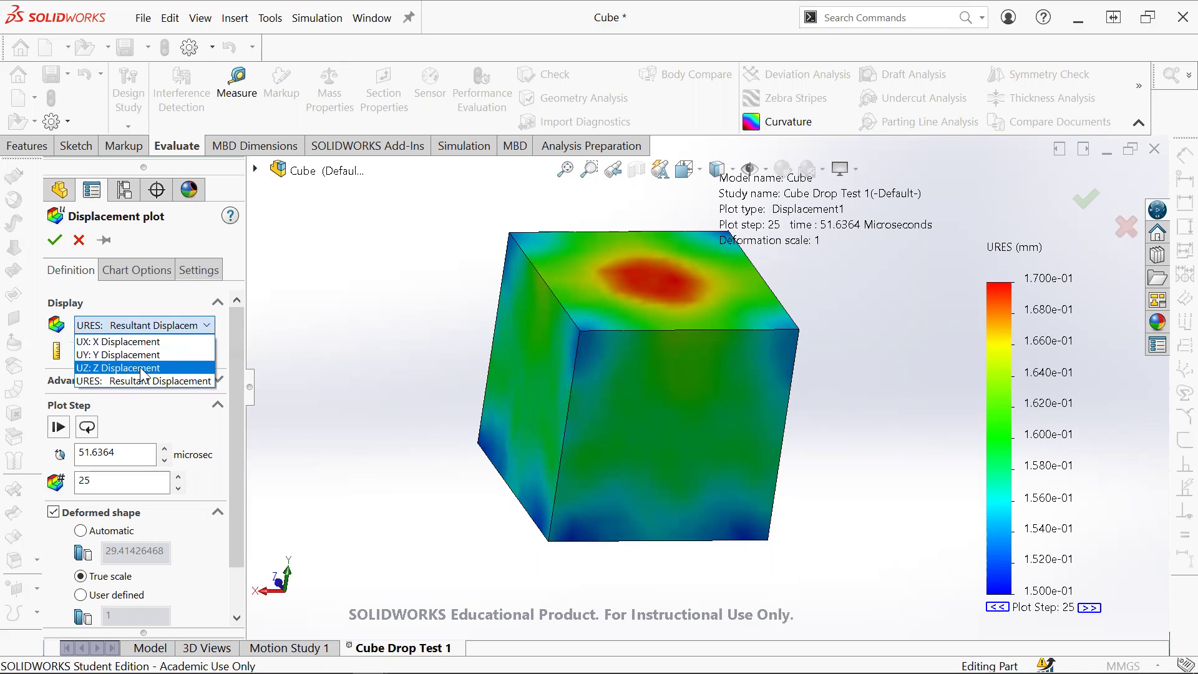
{"action": "left_click", "coordinate": [139, 355]}
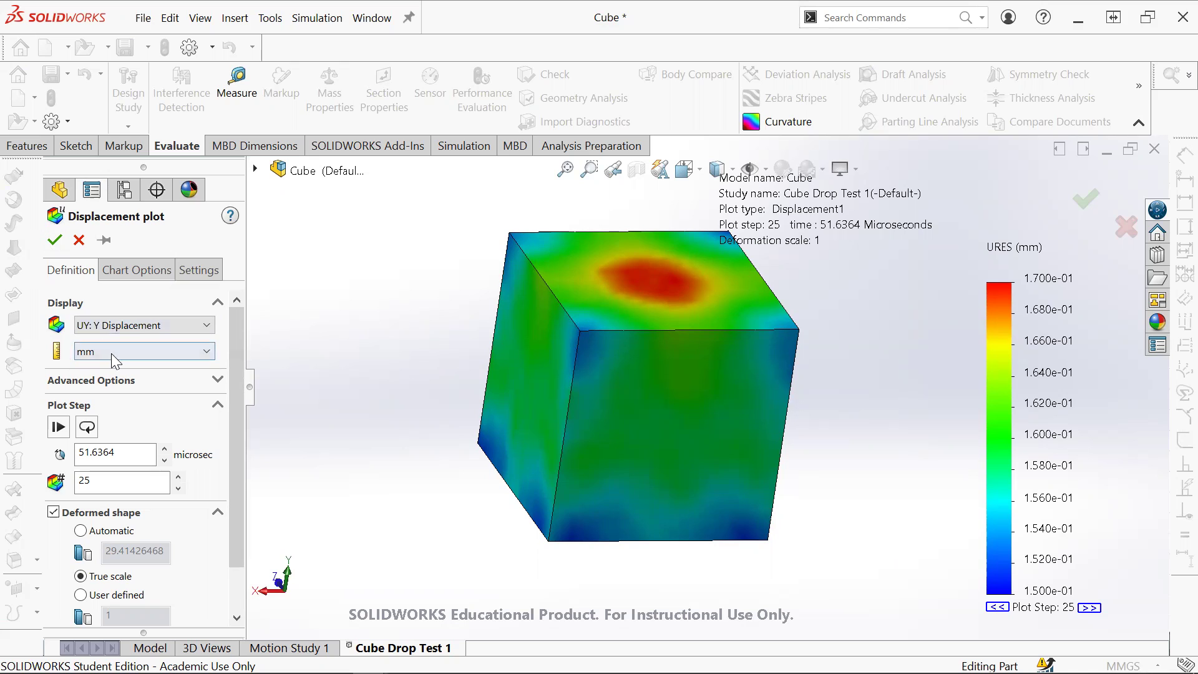
{"action": "left_click", "coordinate": [100, 355]}
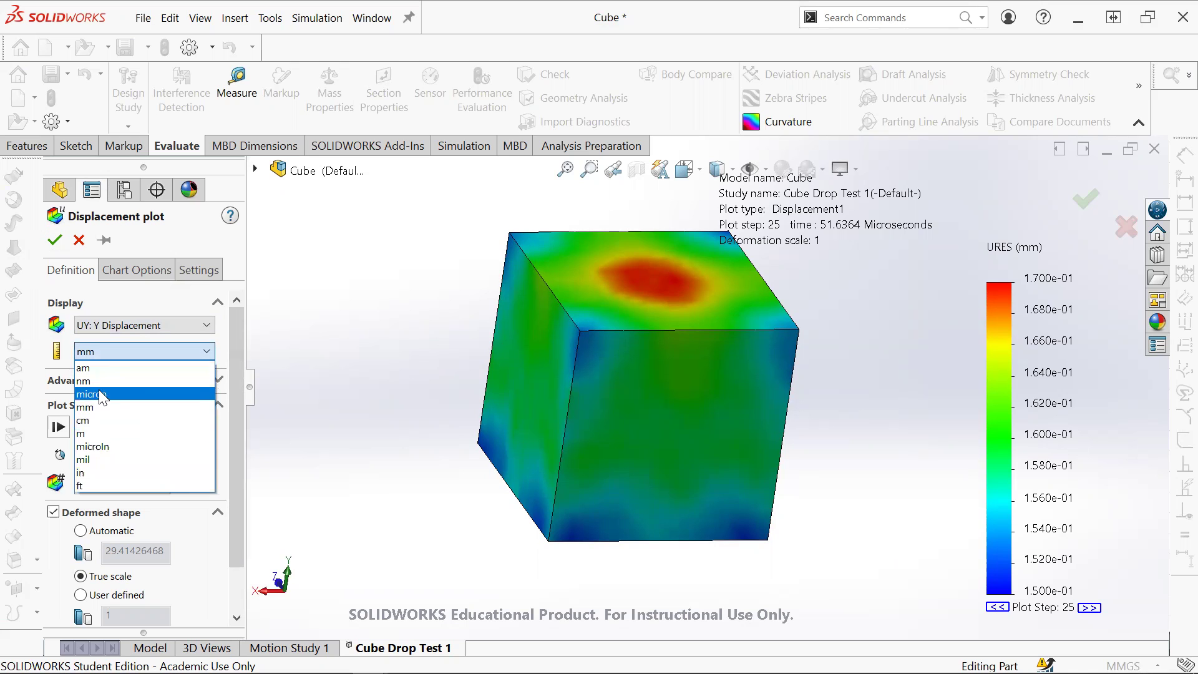
{"action": "left_click", "coordinate": [94, 433]}
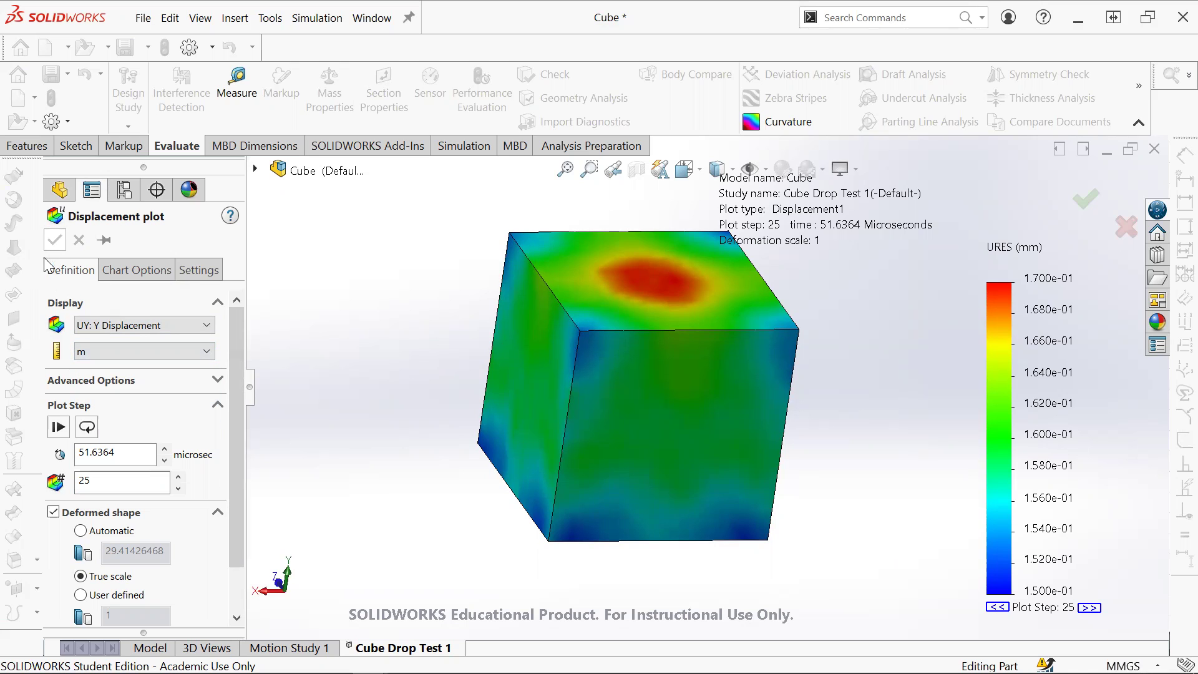
{"action": "left_click", "coordinate": [55, 240]}
{"action": "middle_click_drag", "start_coordinate": [604, 426], "coordinate": [905, 324]}
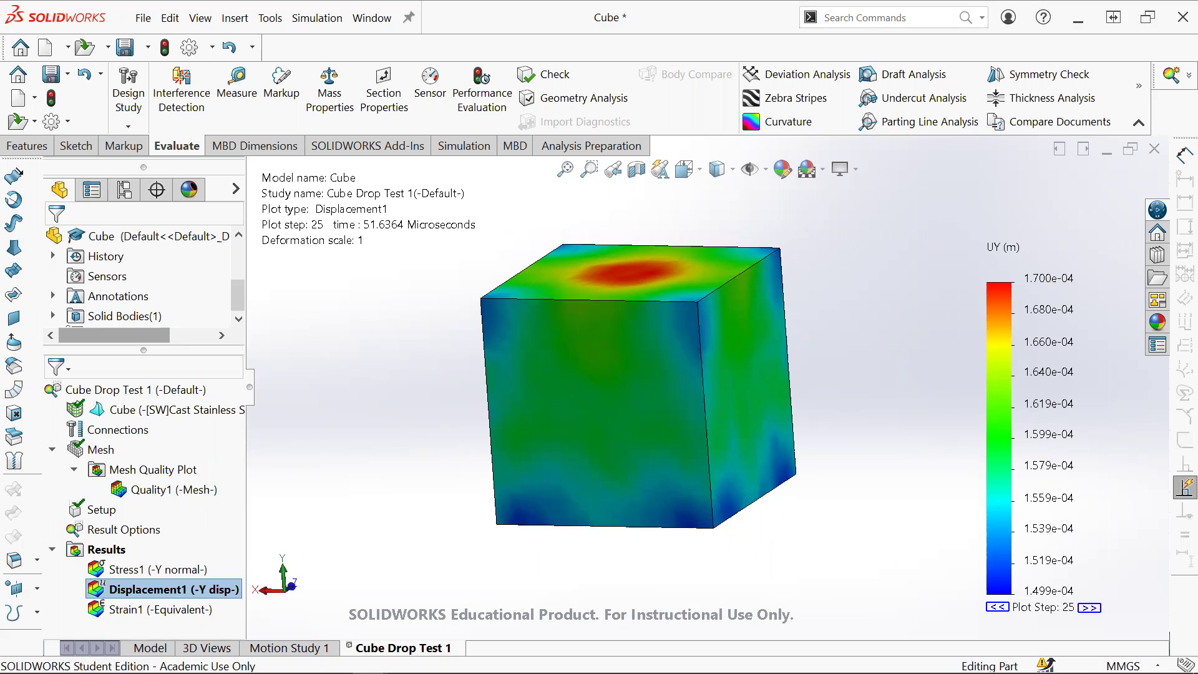
{"action": "middle_click_drag", "start_coordinate": [565, 444], "coordinate": [720, 440]}
{"action": "scroll", "coordinate": [713, 414], "scroll_direction": "down", "scroll_amount": 3}
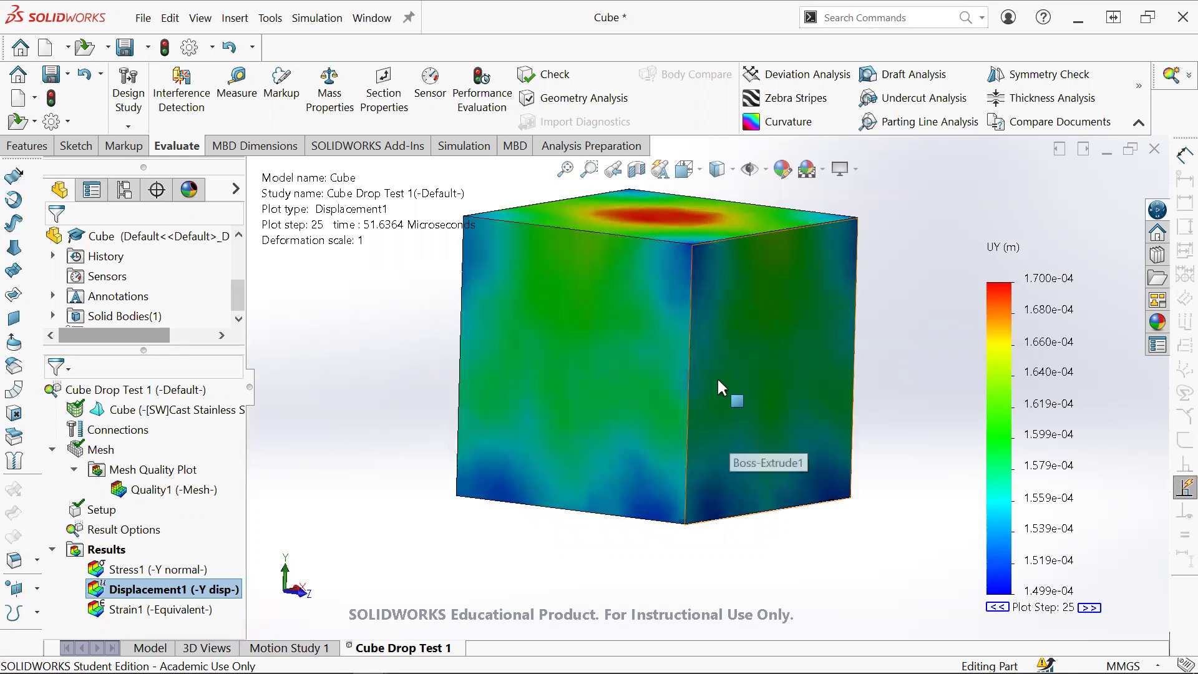
{"action": "left_click", "coordinate": [709, 405]}
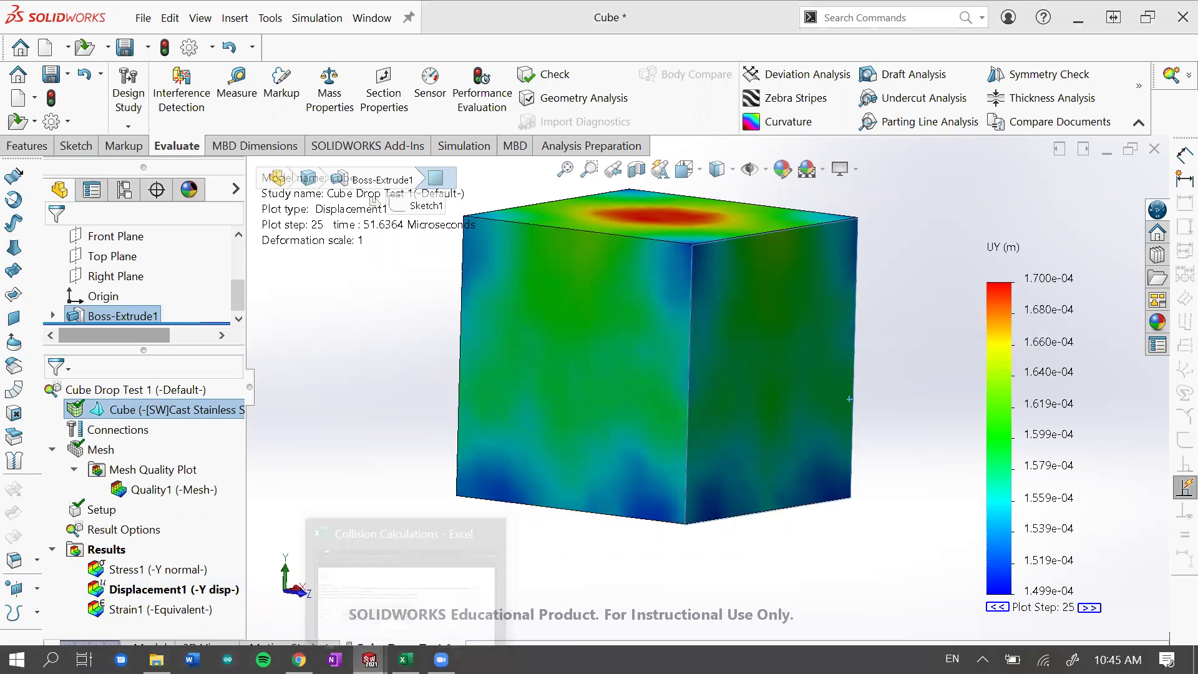
Step: Switch to the Excel collision calculations and review Cube 1's average force formula, impact area and stress formula
{"action": "mouse_move", "coordinate": [369, 660]}
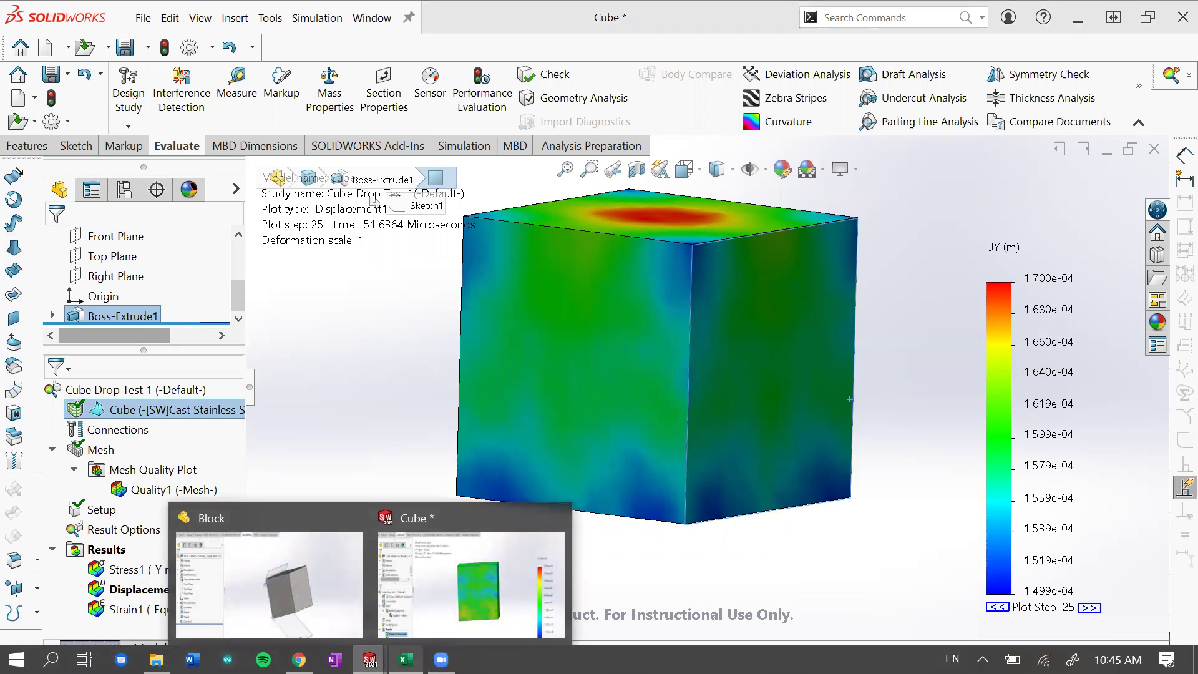
{"action": "left_click", "coordinate": [406, 659]}
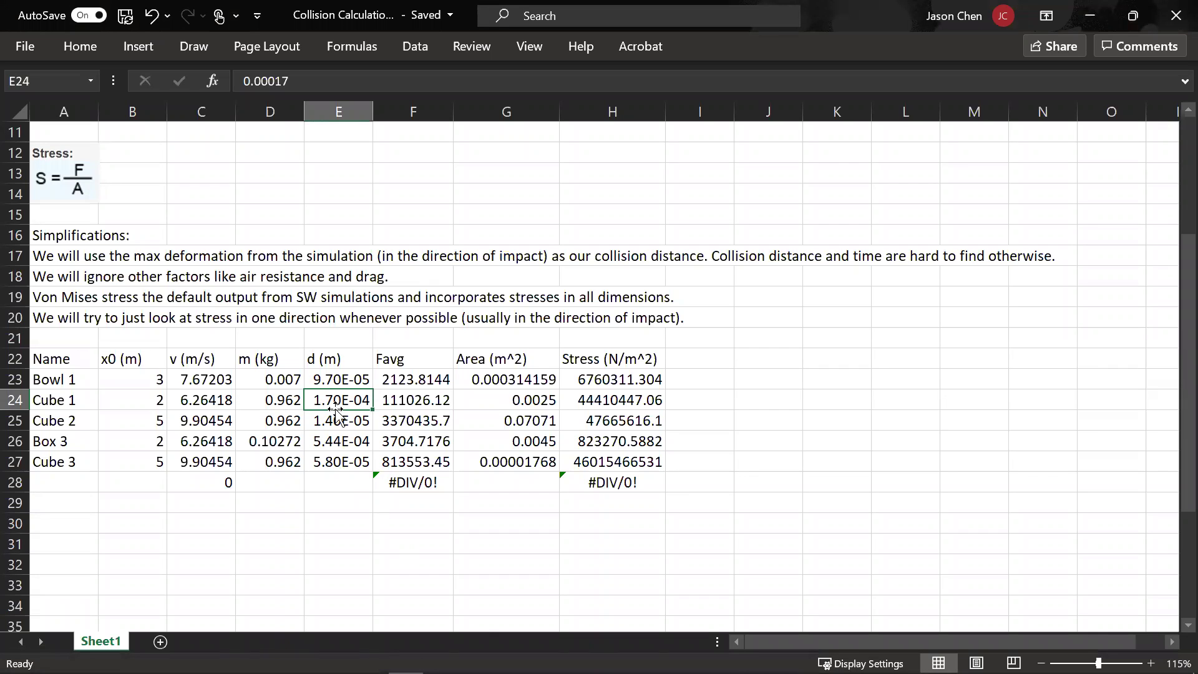
{"action": "left_click", "coordinate": [422, 406]}
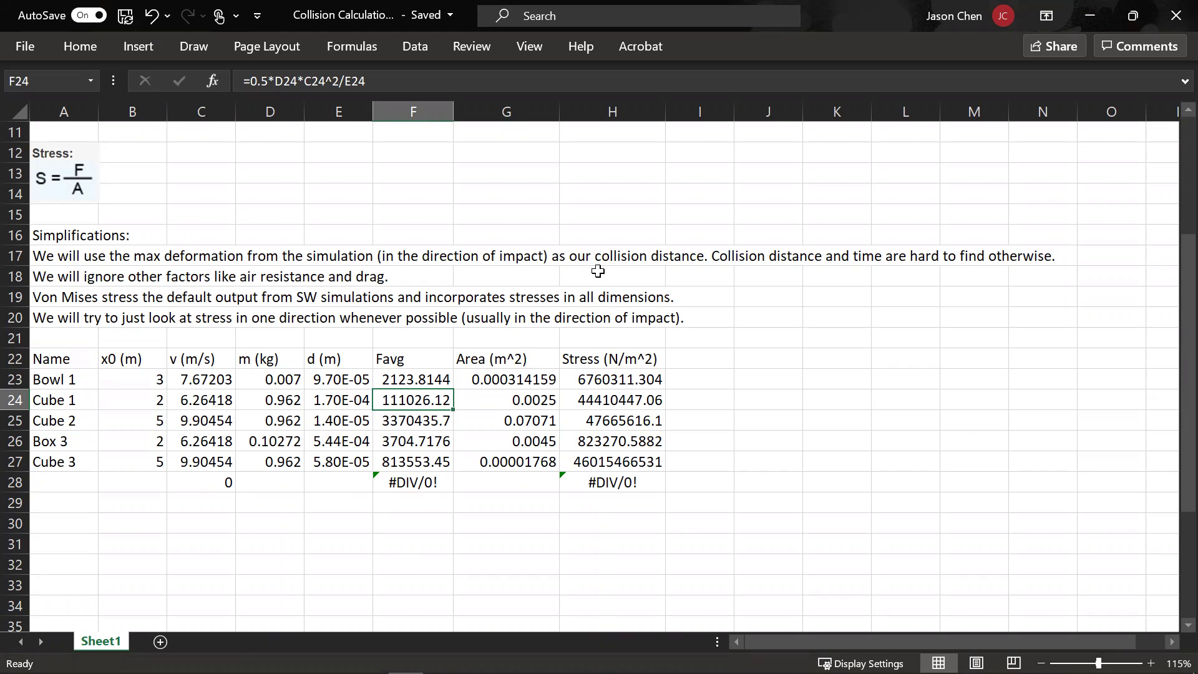
{"action": "left_click", "coordinate": [477, 400]}
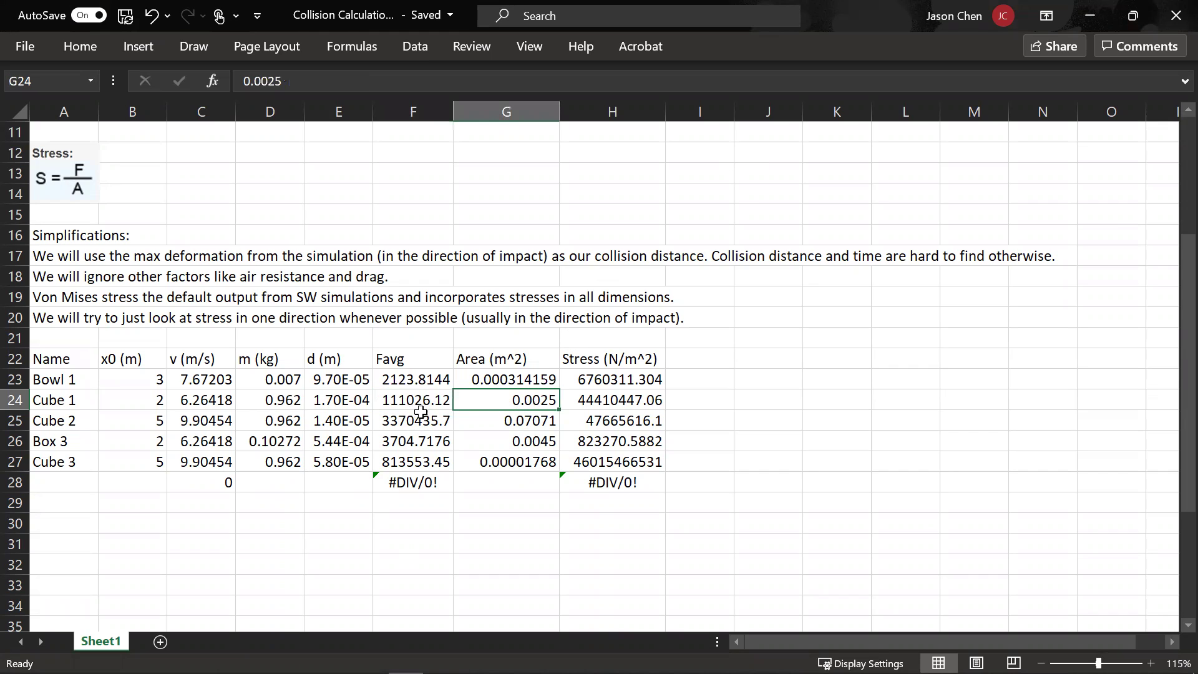
{"action": "left_click", "coordinate": [251, 407]}
{"action": "left_click", "coordinate": [520, 403]}
{"action": "left_click", "coordinate": [614, 400]}
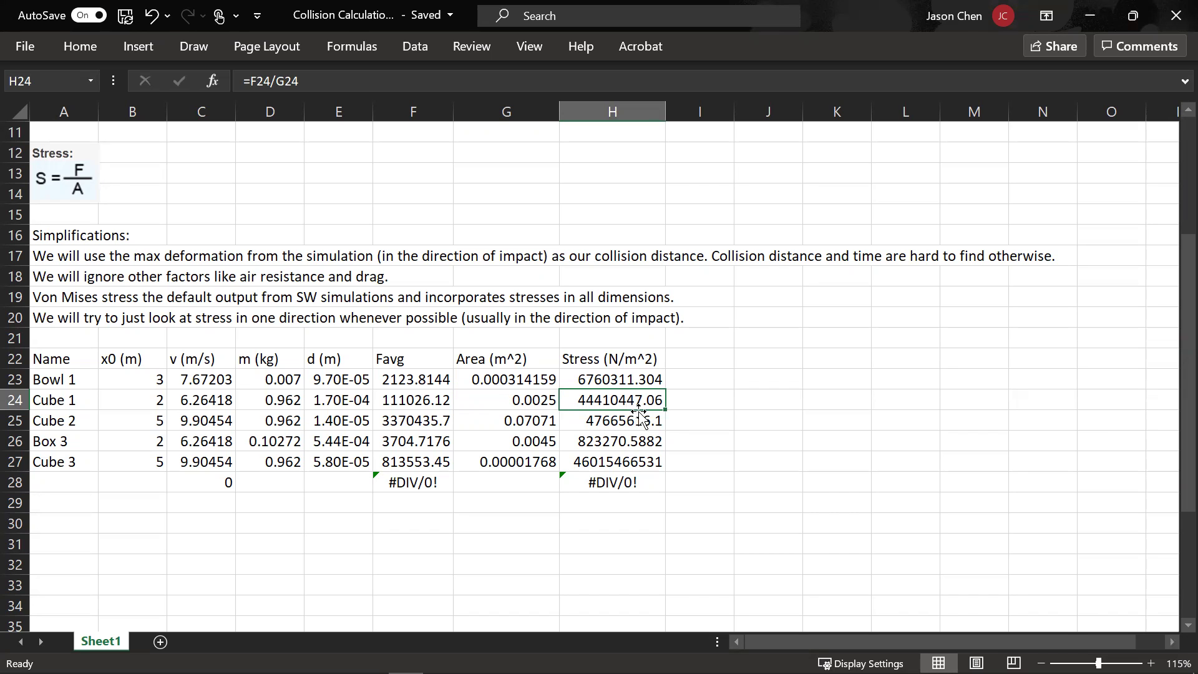
Step: Switch to SOLIDWORKS, activate the Stress1 plot and examine the Y normal stress on the cube against its colour scale
{"action": "left_click", "coordinate": [1086, 14]}
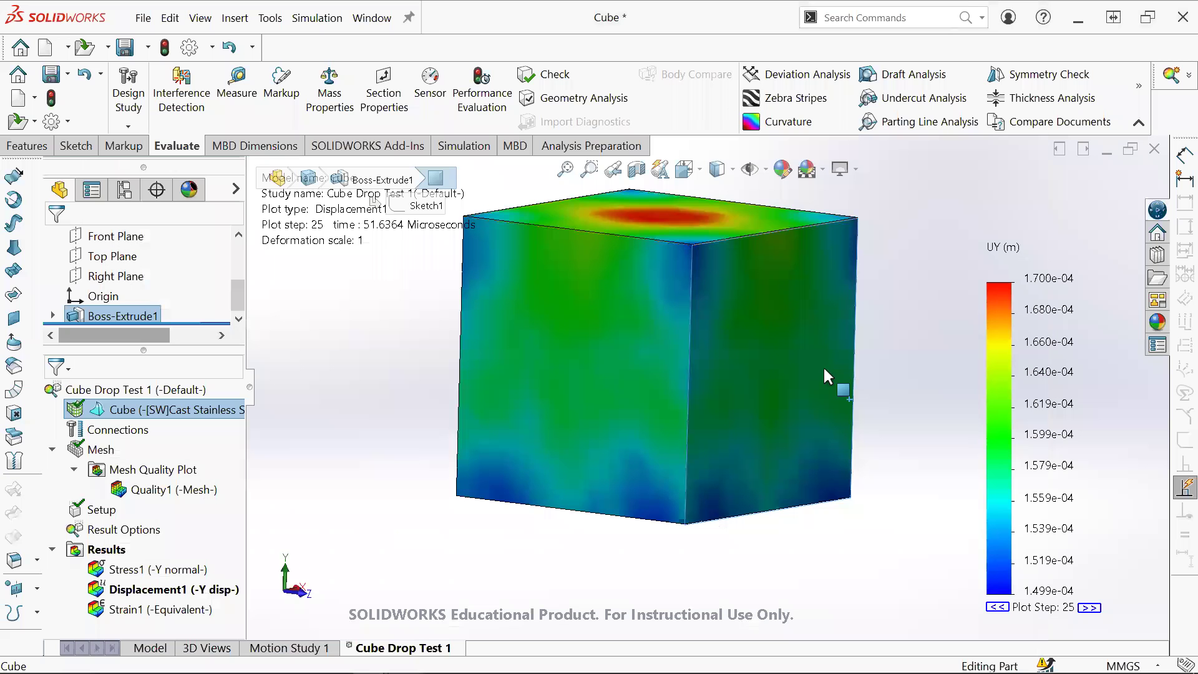
{"action": "double_click", "coordinate": [169, 571]}
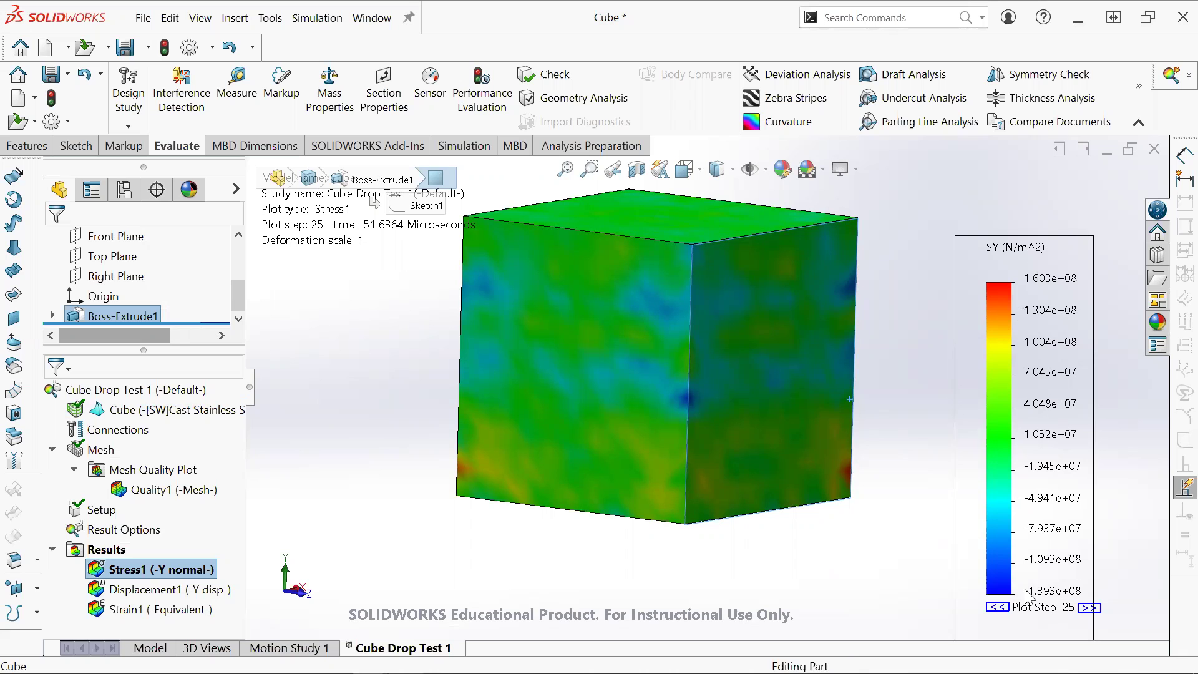
{"action": "middle_click_drag", "start_coordinate": [834, 475], "coordinate": [637, 459]}
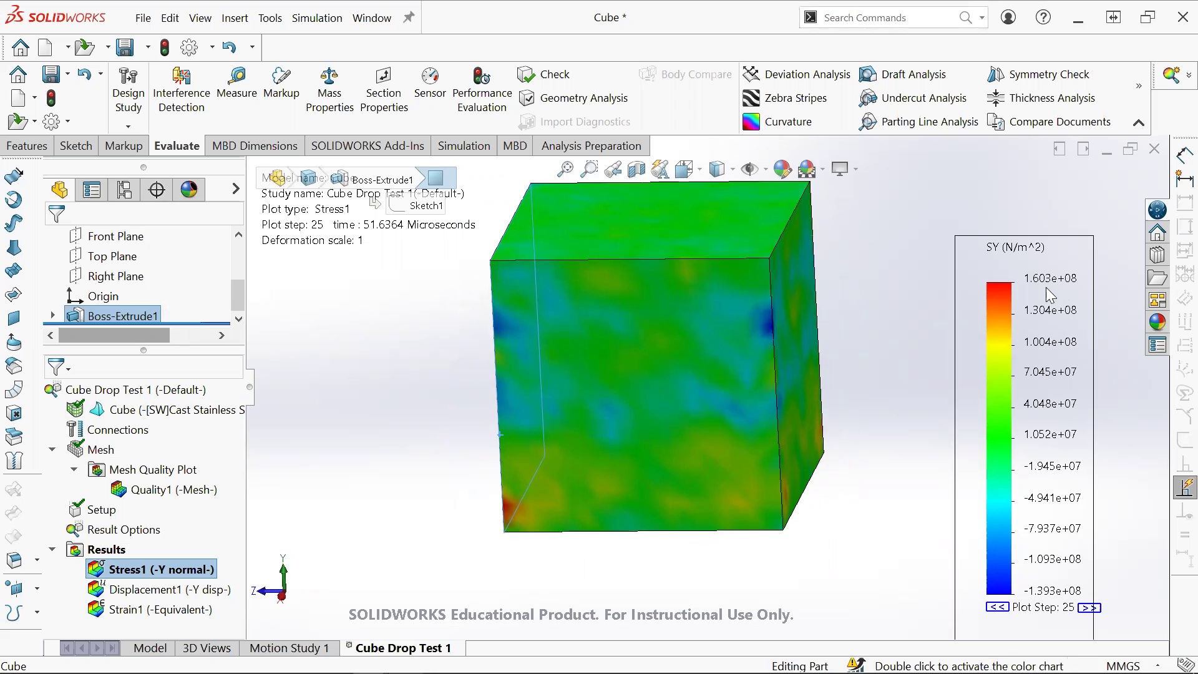
{"action": "middle_click_drag", "start_coordinate": [594, 410], "coordinate": [718, 337]}
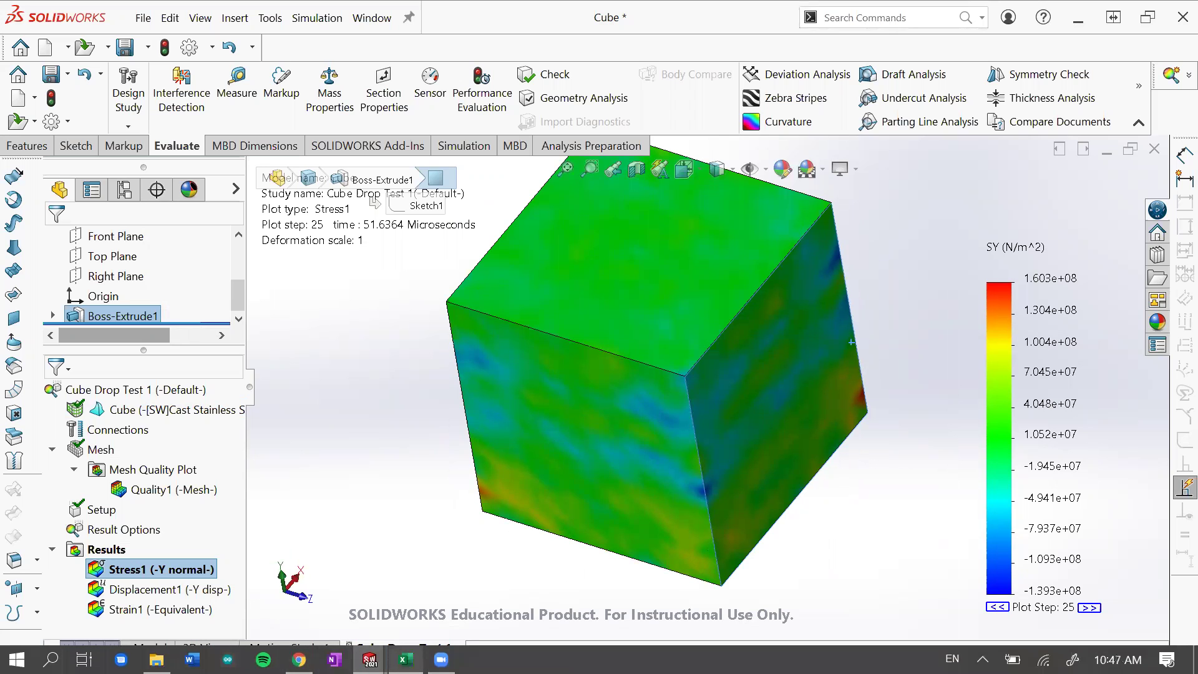
Step: Switch to Excel and review the force and stress formulas alongside the calculated stress for Cube 1
{"action": "left_click", "coordinate": [406, 660]}
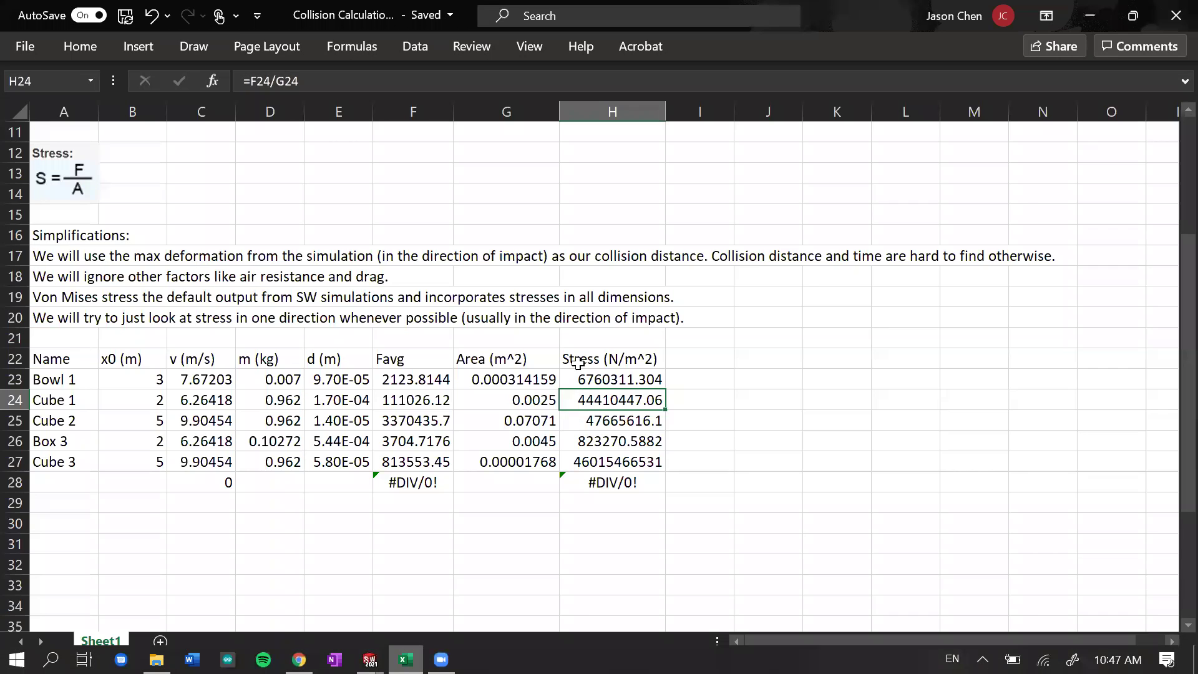
{"action": "left_click", "coordinate": [617, 380]}
{"action": "scroll", "coordinate": [659, 459], "scroll_direction": "up", "scroll_amount": 4}
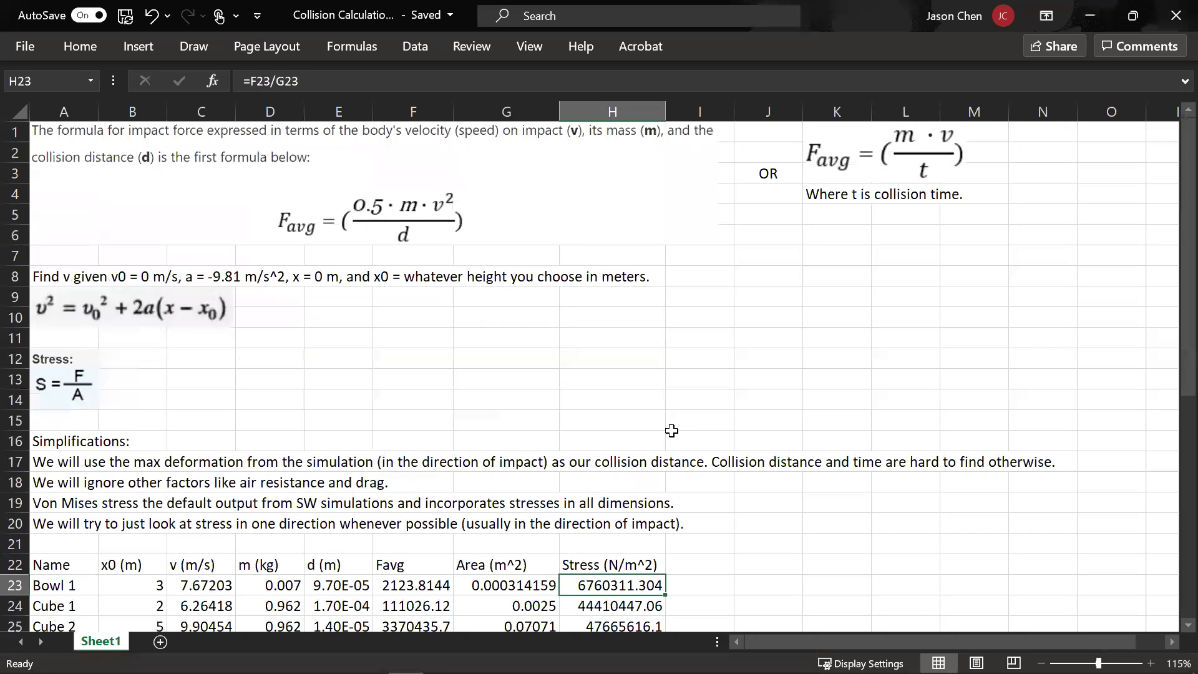
{"action": "scroll", "coordinate": [671, 429], "scroll_direction": "down", "scroll_amount": 4}
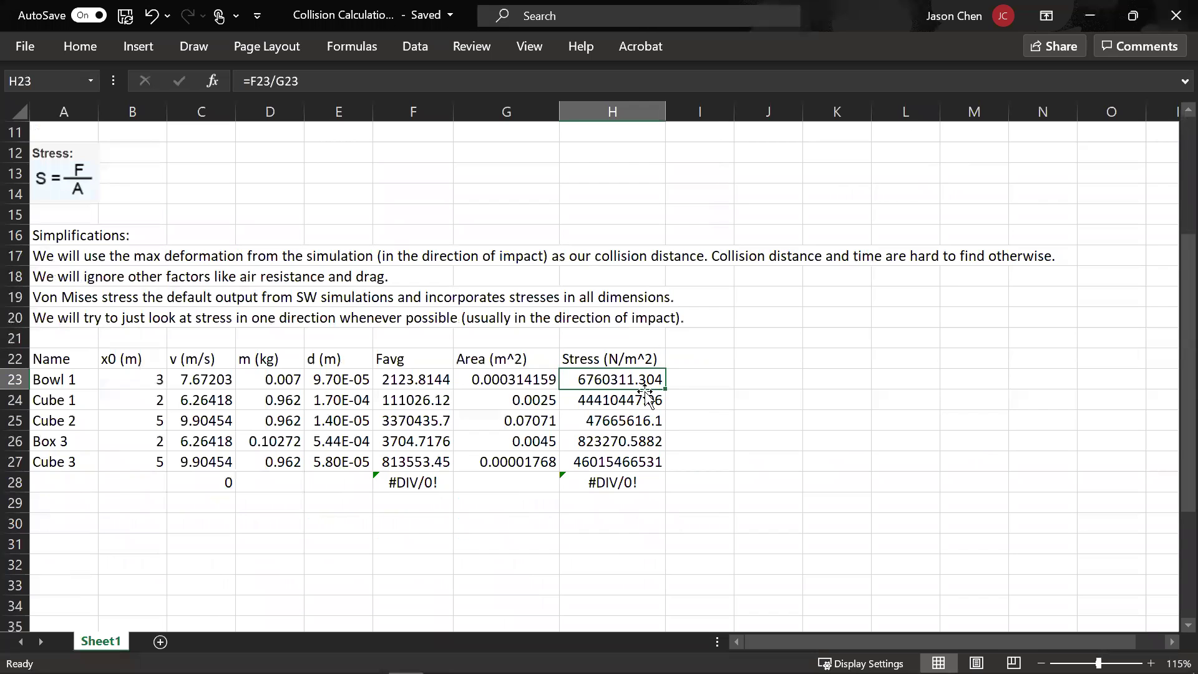
{"action": "left_click", "coordinate": [593, 407]}
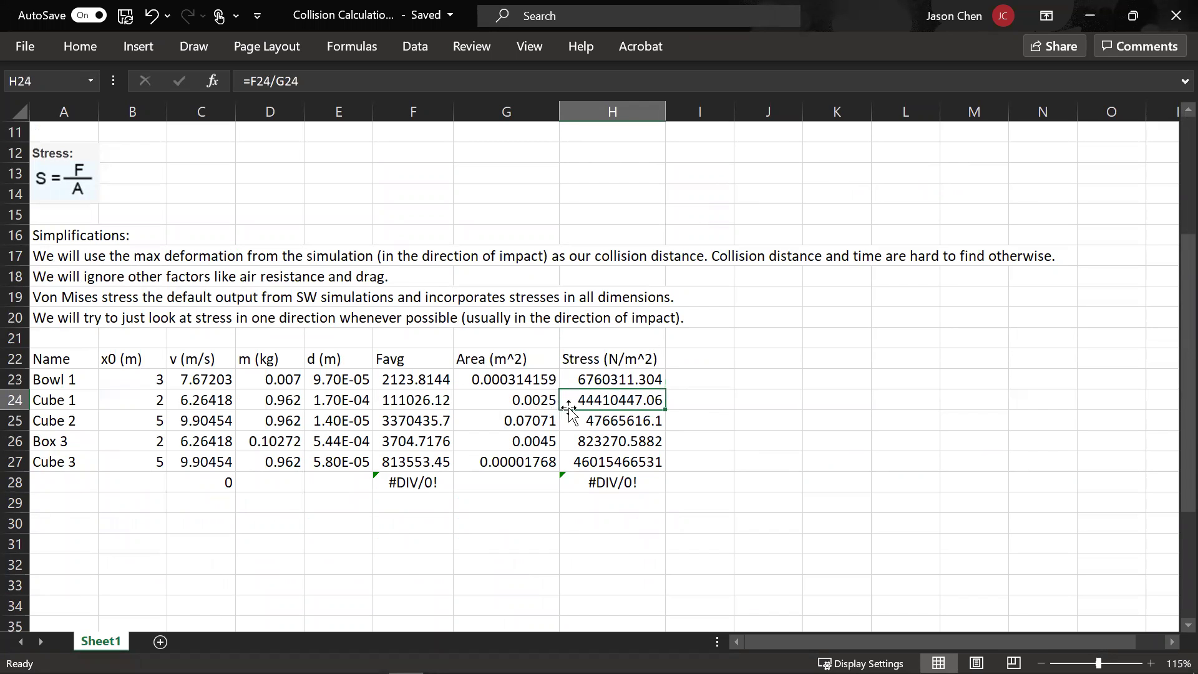
Step: Switch to SOLIDWORKS and inspect the Y normal stress distribution on all side faces and lower corners of the cube
{"action": "left_click", "coordinate": [1090, 17]}
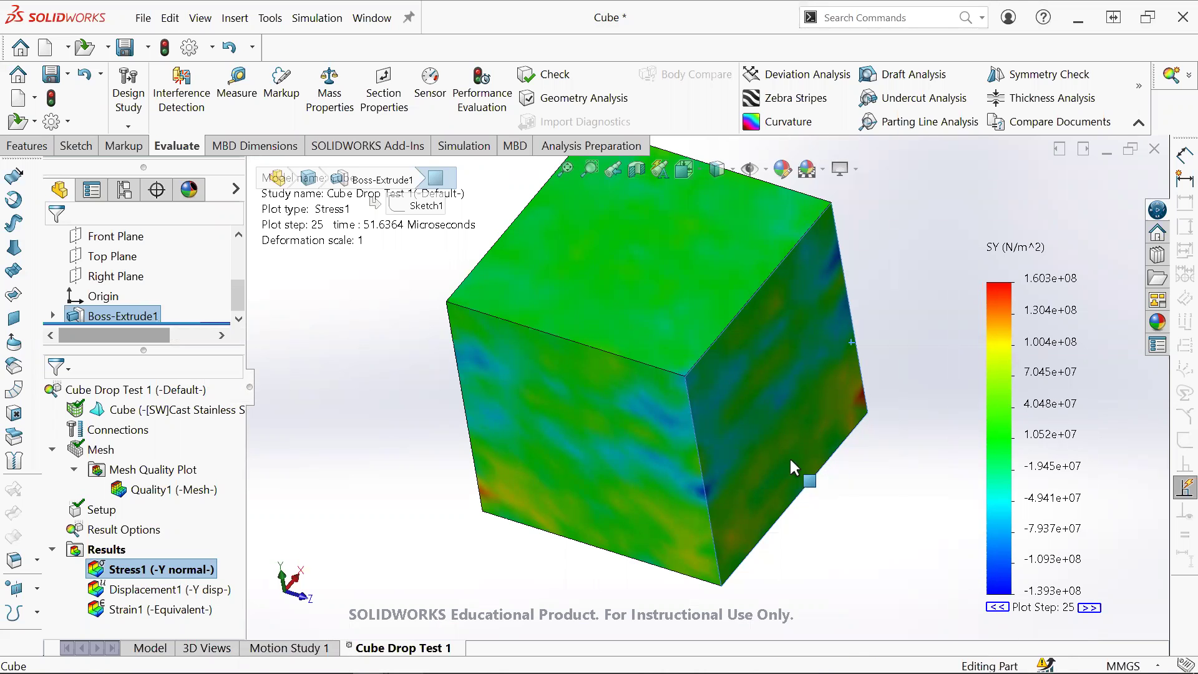
{"action": "middle_click_drag", "start_coordinate": [790, 457], "coordinate": [812, 431]}
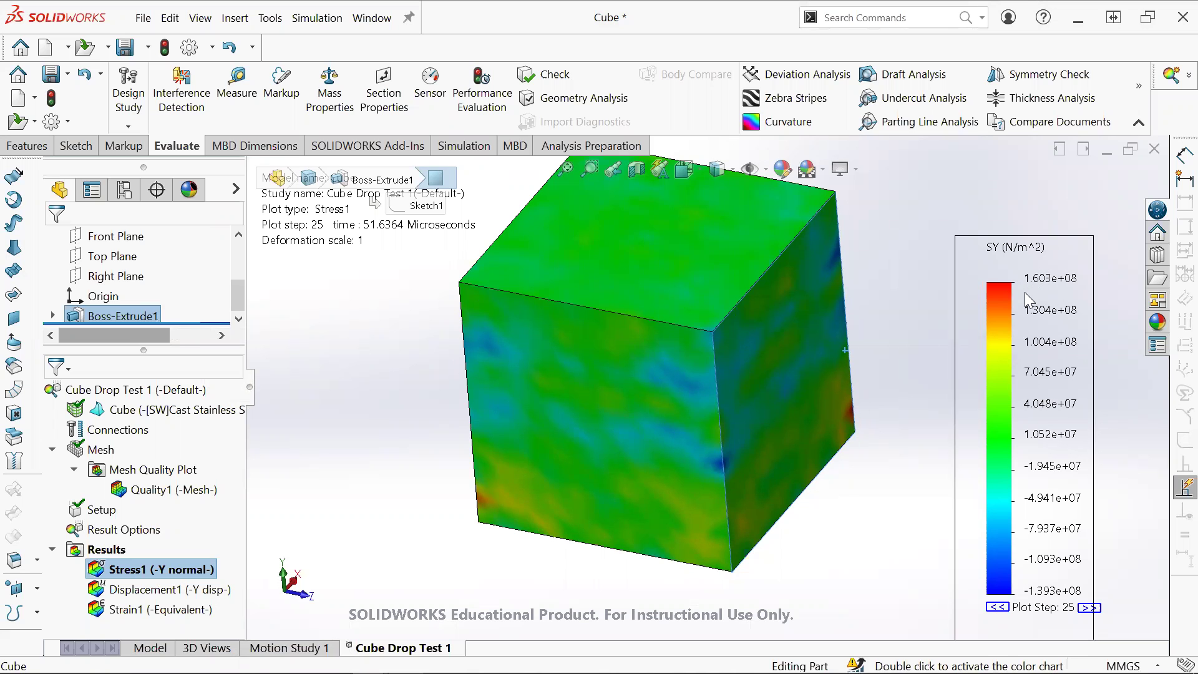
{"action": "middle_click_drag", "start_coordinate": [772, 414], "coordinate": [696, 436]}
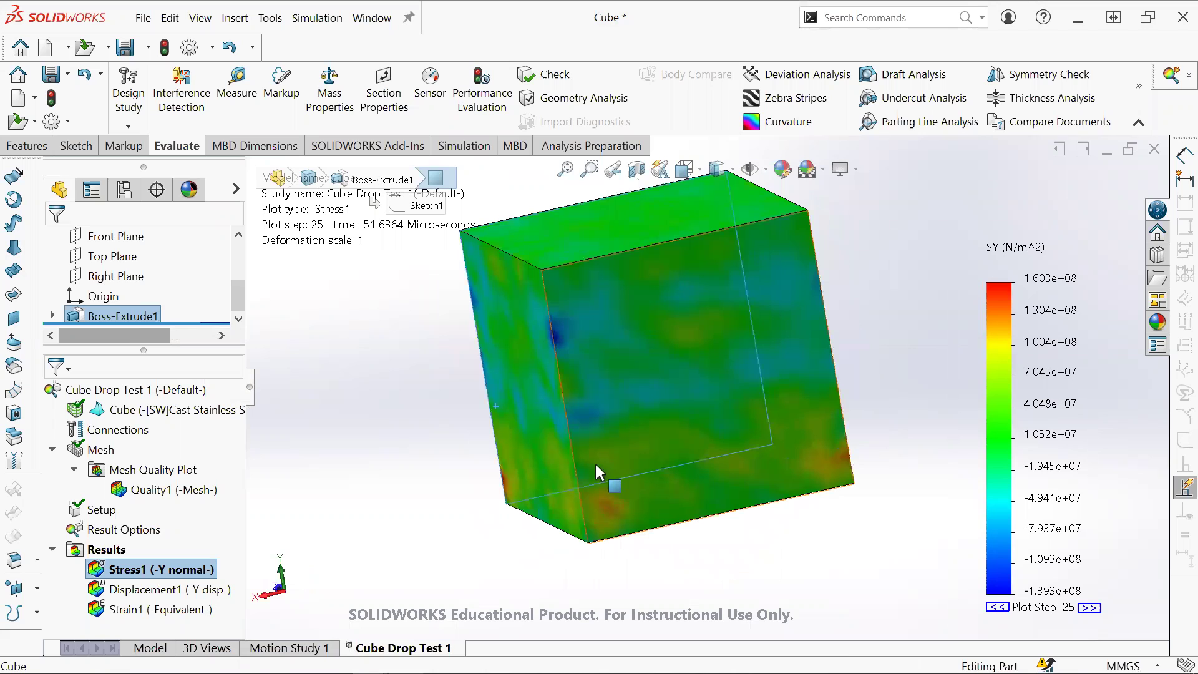
{"action": "middle_click_drag", "start_coordinate": [654, 434], "coordinate": [613, 410]}
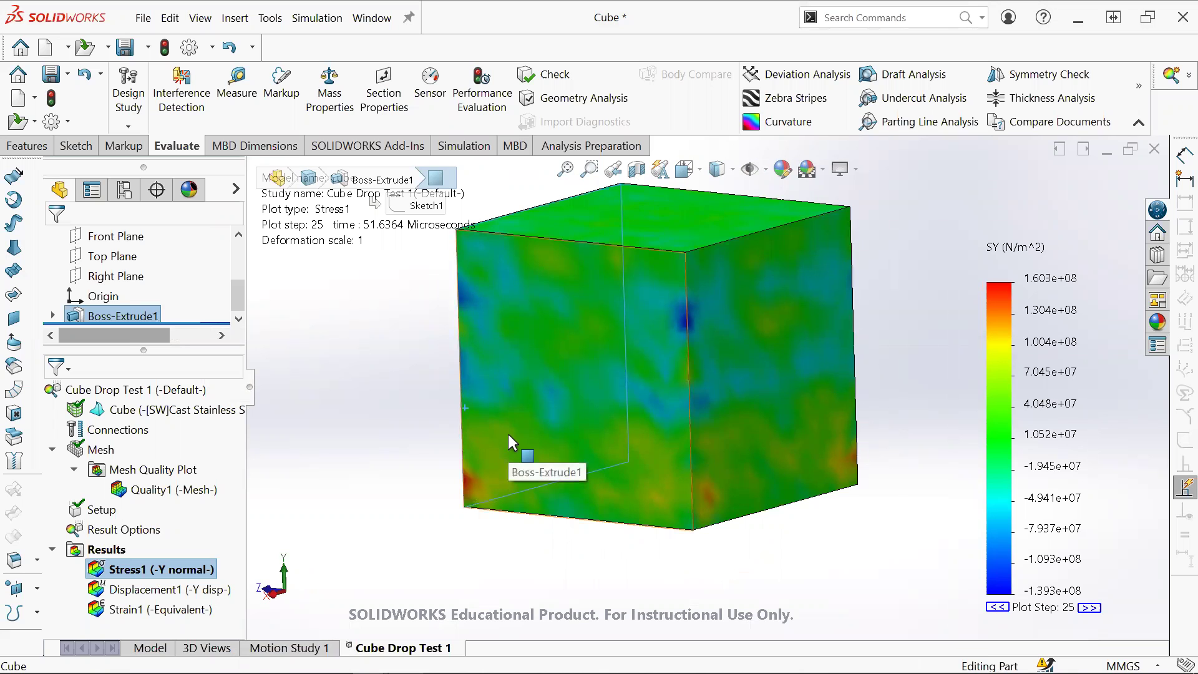
{"action": "middle_click_drag", "start_coordinate": [508, 433], "coordinate": [575, 387]}
{"action": "middle_click_drag", "start_coordinate": [641, 439], "coordinate": [735, 423]}
{"action": "middle_click_drag", "start_coordinate": [818, 414], "coordinate": [669, 427]}
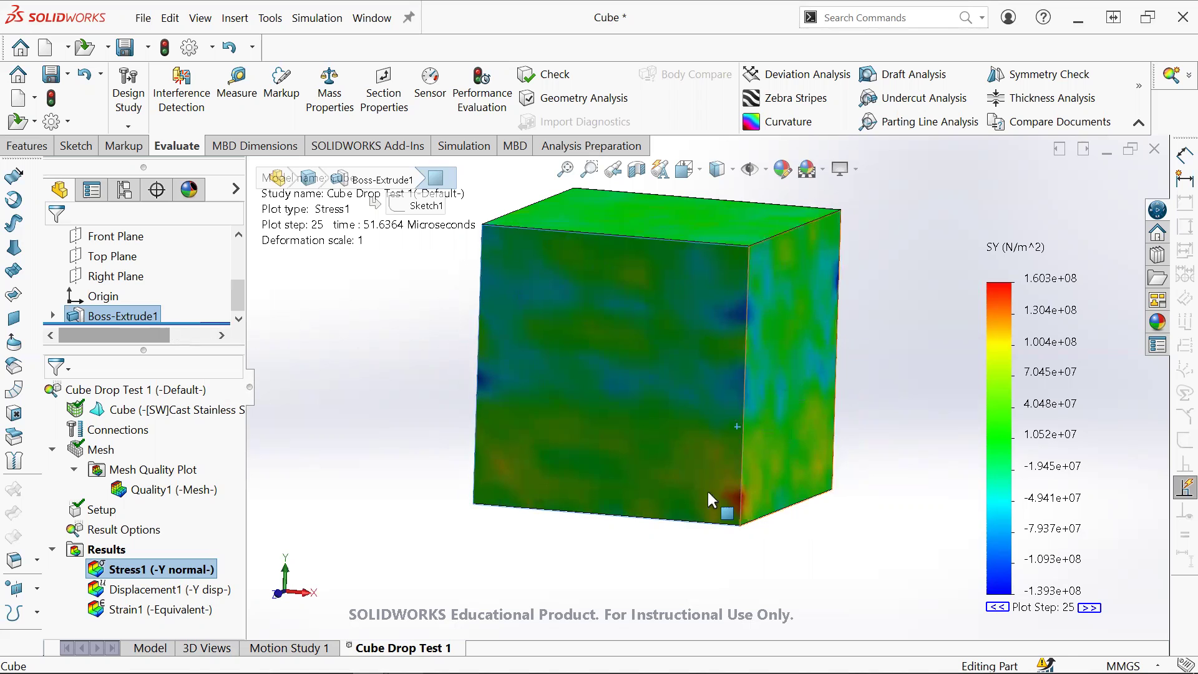
{"action": "middle_click_drag", "start_coordinate": [849, 414], "coordinate": [837, 375]}
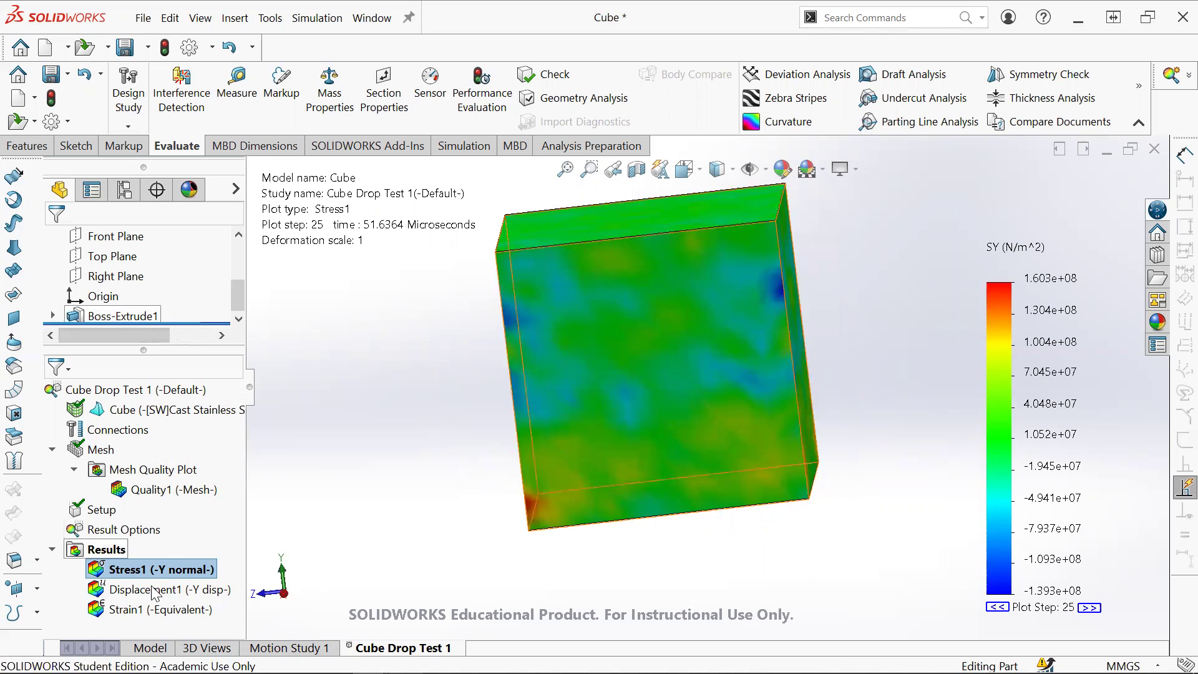
Step: Animate the Stress1 plot, watch the impact from below and from the side, and close the animation
{"action": "right_click", "coordinate": [174, 570]}
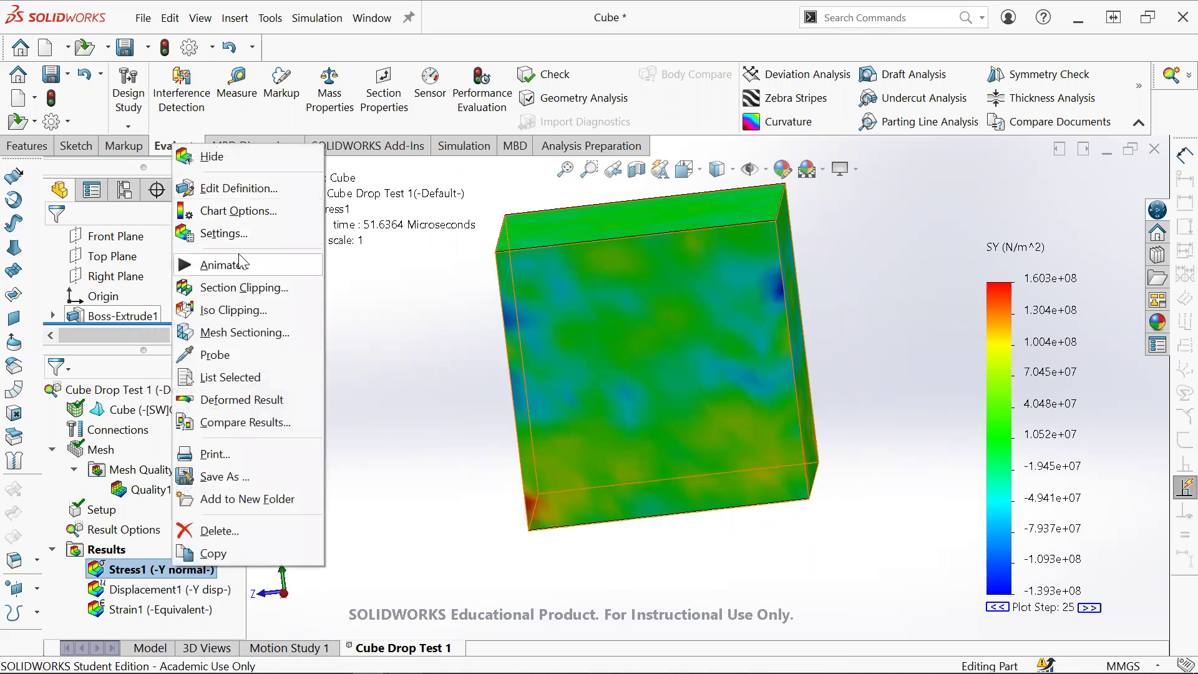
{"action": "left_click", "coordinate": [408, 340]}
{"action": "right_click", "coordinate": [190, 569]}
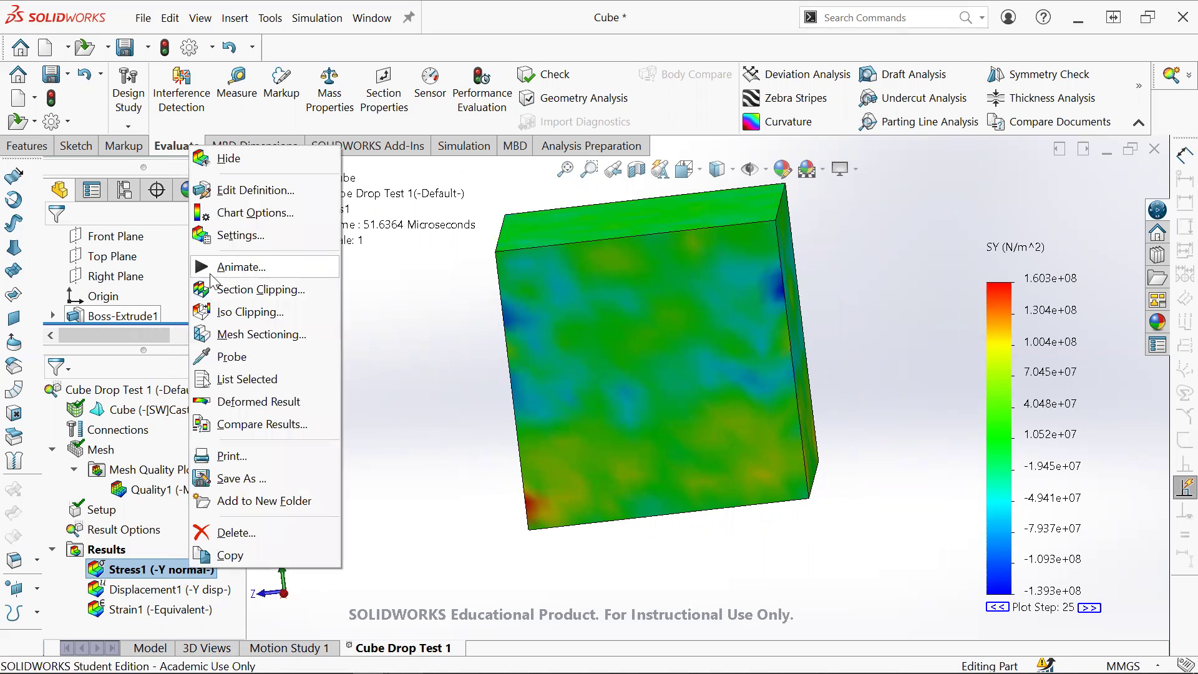
{"action": "left_click", "coordinate": [212, 273]}
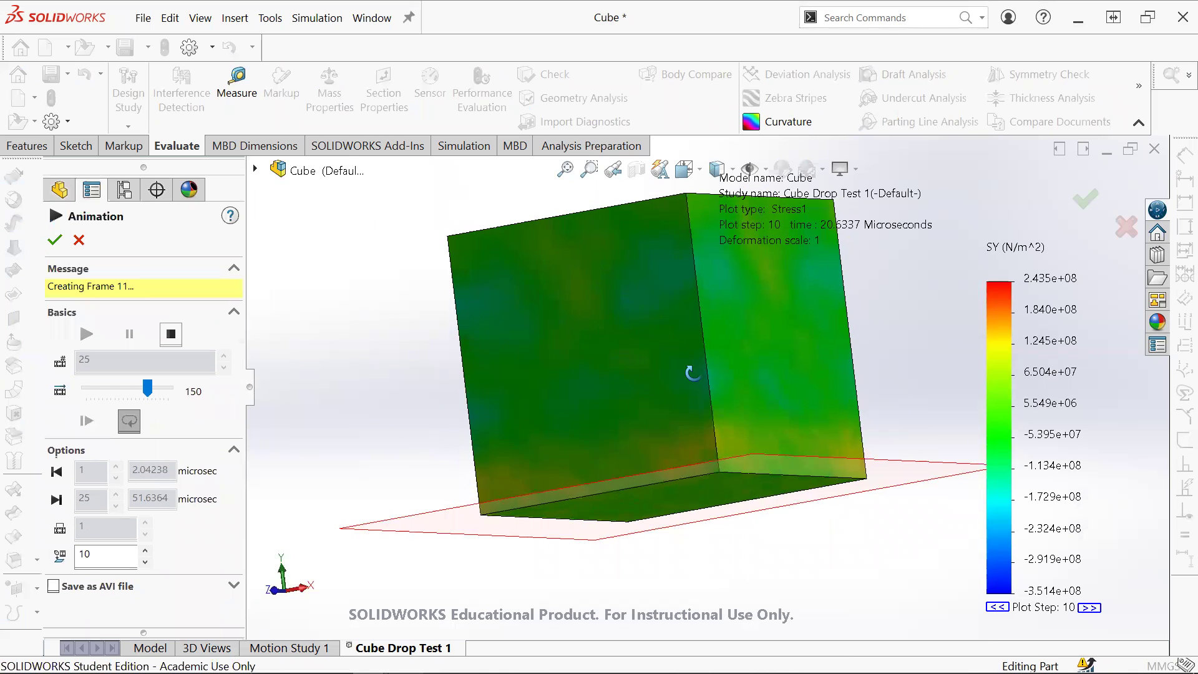
{"action": "middle_click_drag", "start_coordinate": [615, 454], "coordinate": [321, 337]}
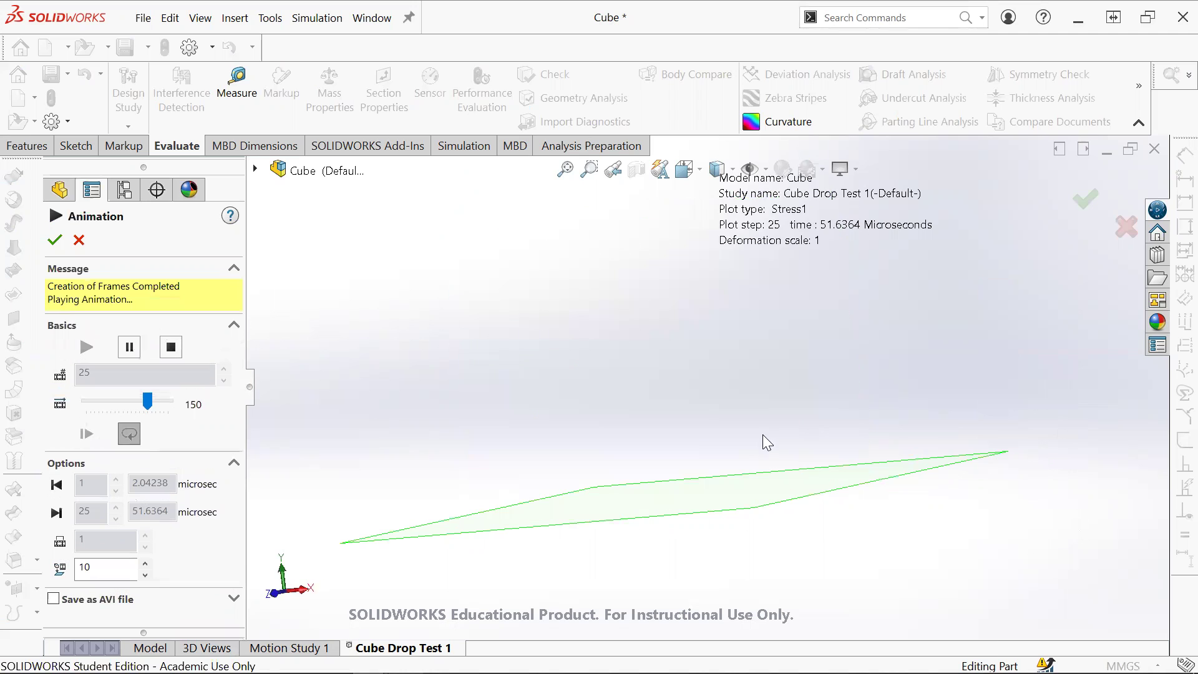
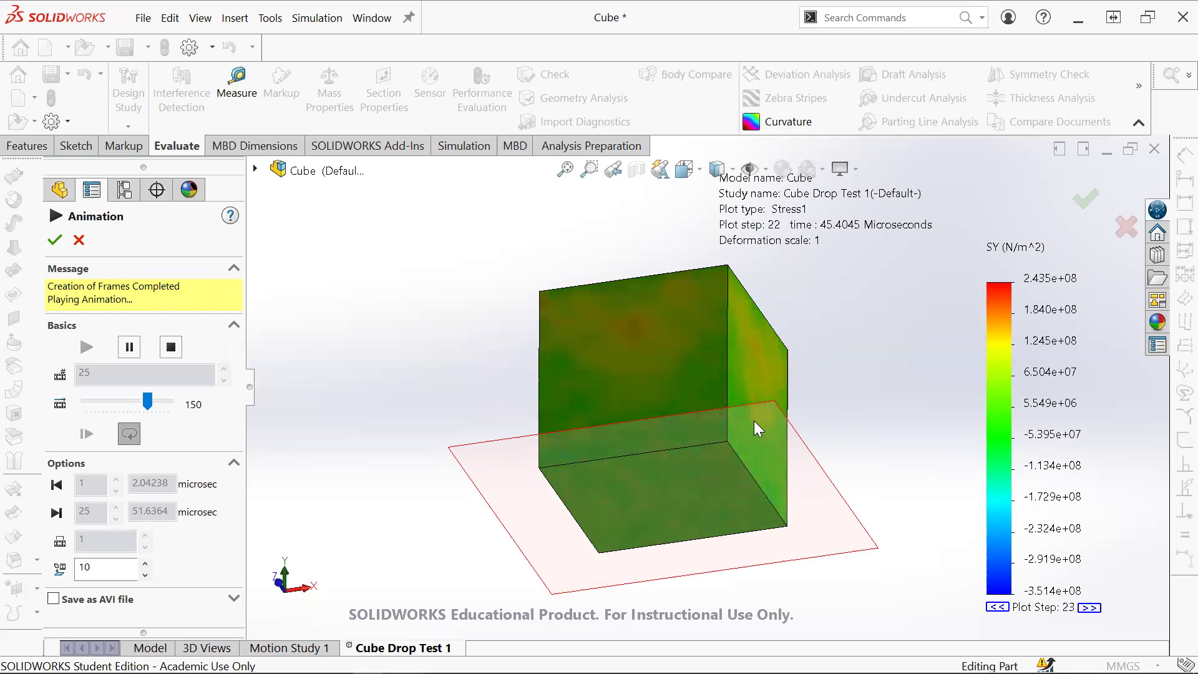
{"action": "mouse_move", "coordinate": [678, 387]}
{"action": "middle_mouse_down"}
{"action": "mouse_move", "coordinate": [666, 435]}
{"action": "mouse_move", "coordinate": [696, 387]}
{"action": "middle_mouse_up"}
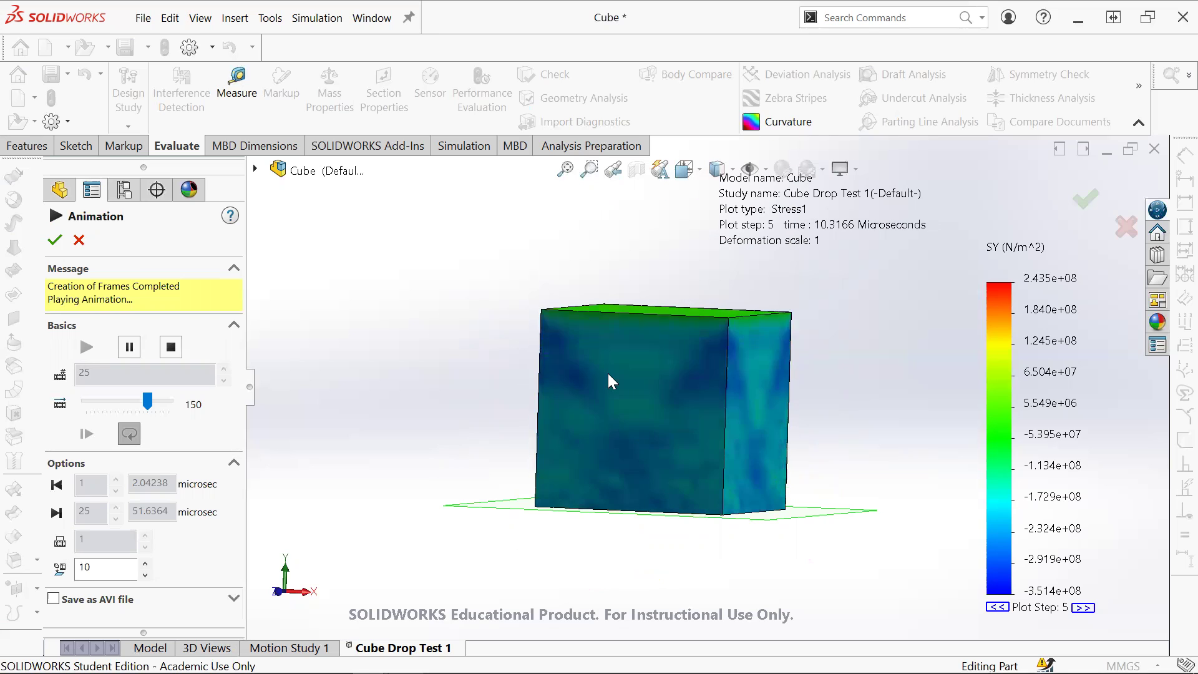
{"action": "left_click", "coordinate": [79, 241]}
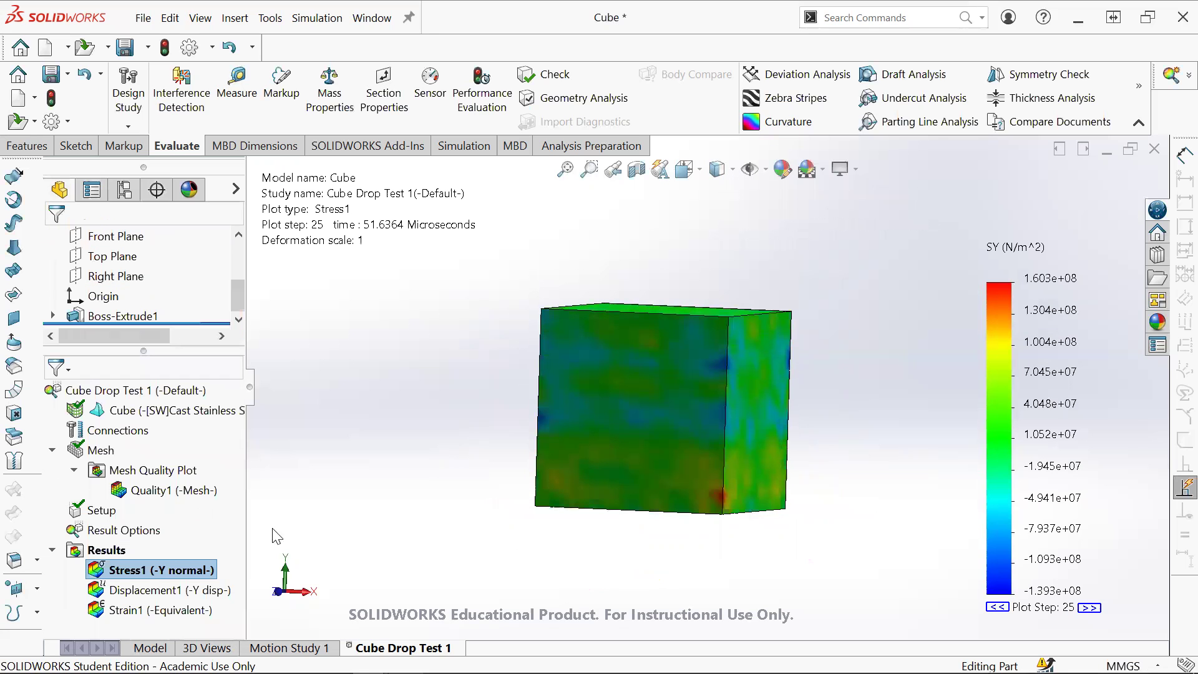
Step: Activate the Displacement1 plot and animate the cube's Y displacement during the impact
{"action": "right_click", "coordinate": [143, 591]}
{"action": "double_click", "coordinate": [103, 592]}
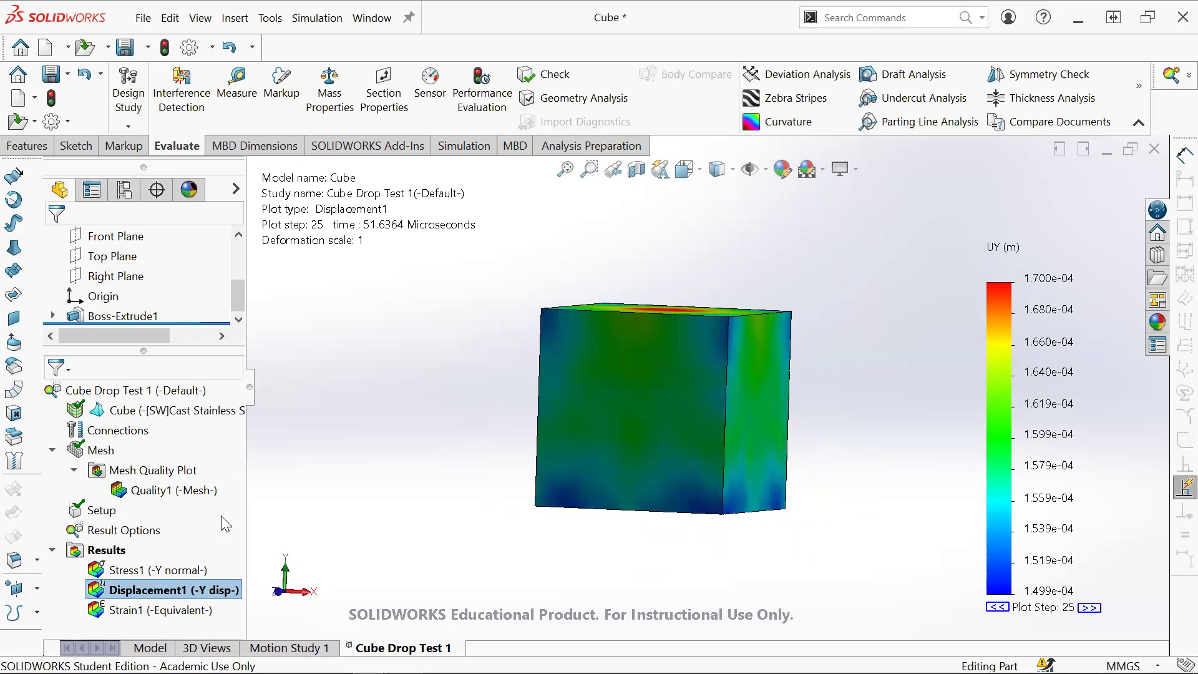
{"action": "right_click", "coordinate": [143, 590]}
{"action": "left_click", "coordinate": [251, 285]}
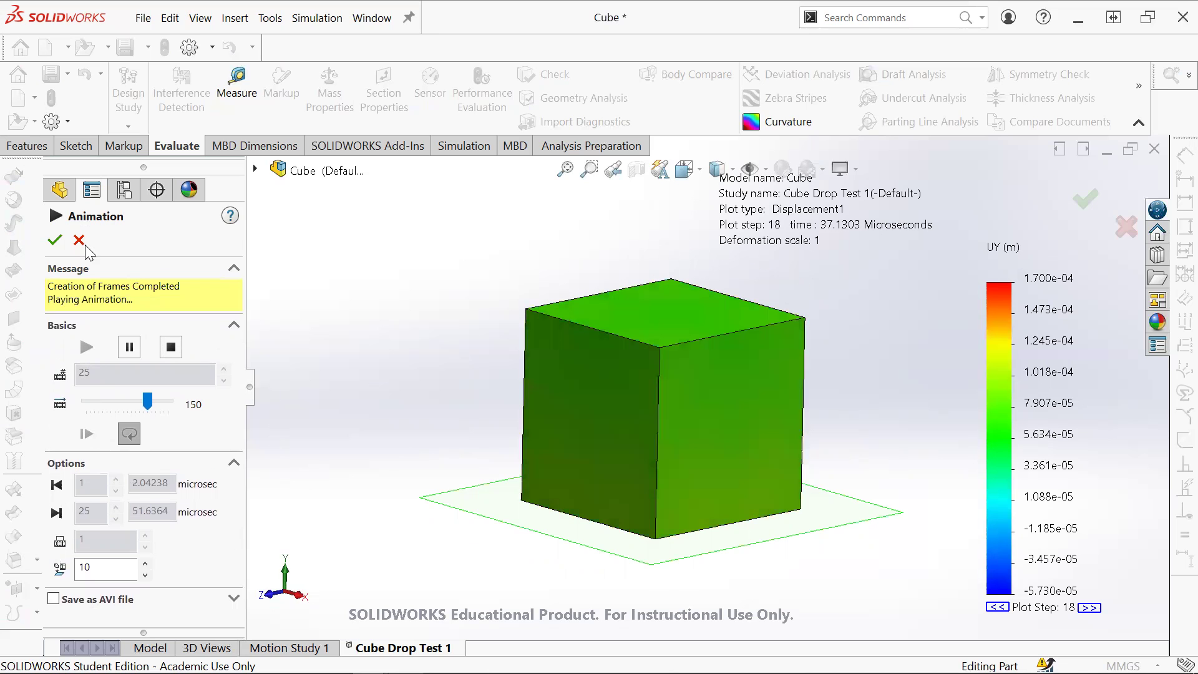
Step: Close the displacement animation and set the Displacement1 plot's deformed shape to the Automatic scale
{"action": "key", "text": "Escape"}
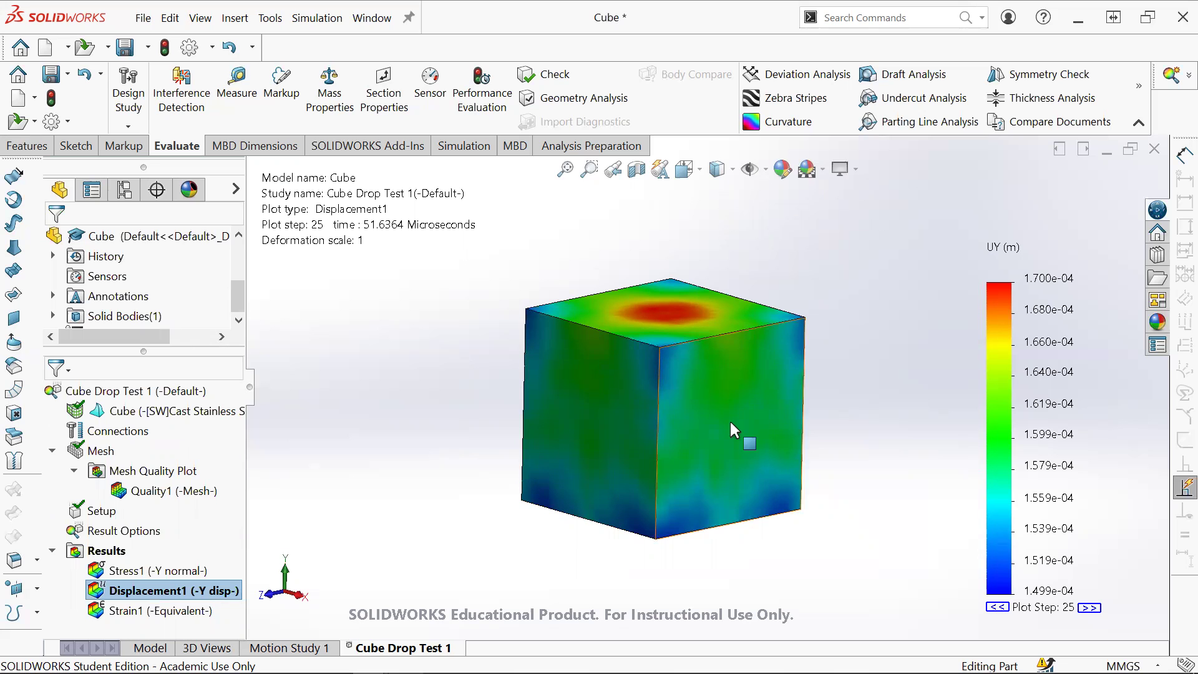
{"action": "right_click", "coordinate": [200, 591]}
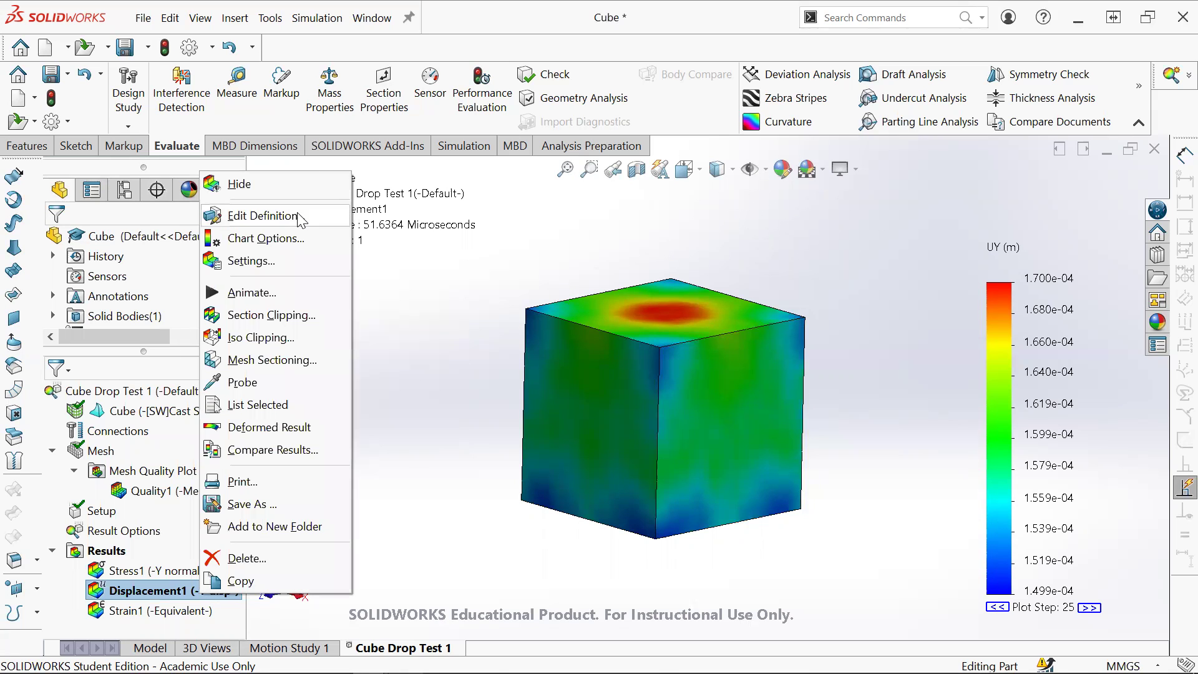
{"action": "left_click", "coordinate": [216, 420]}
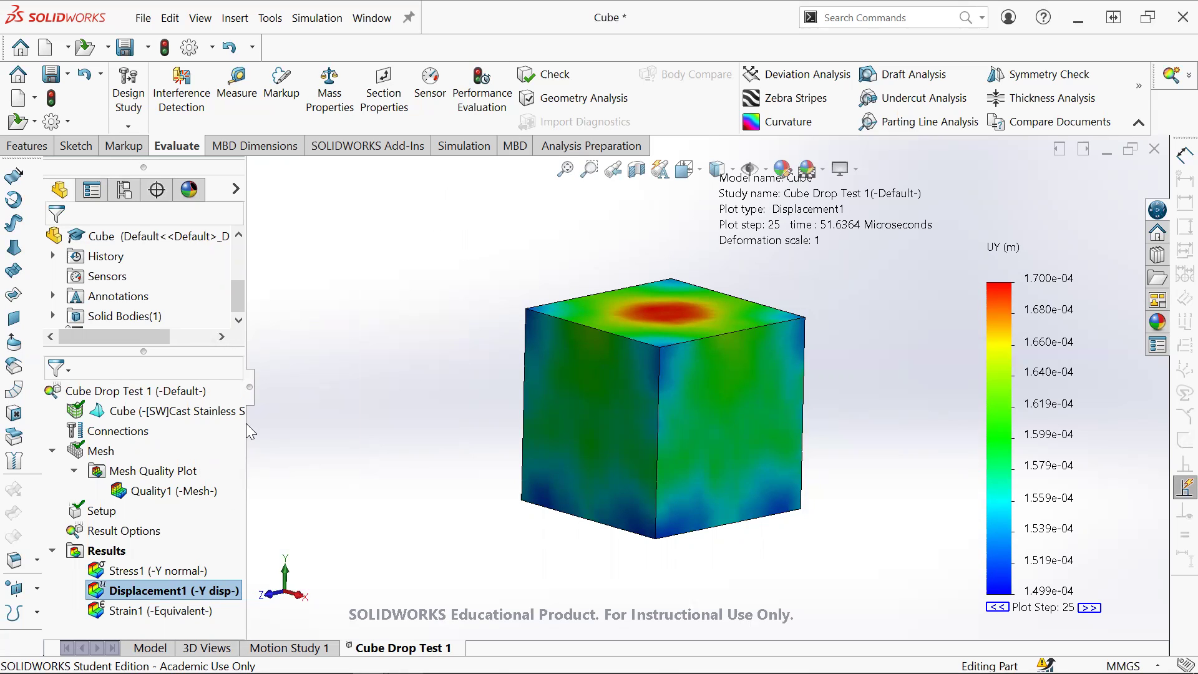
{"action": "left_click_drag", "start_coordinate": [233, 417], "coordinate": [243, 469]}
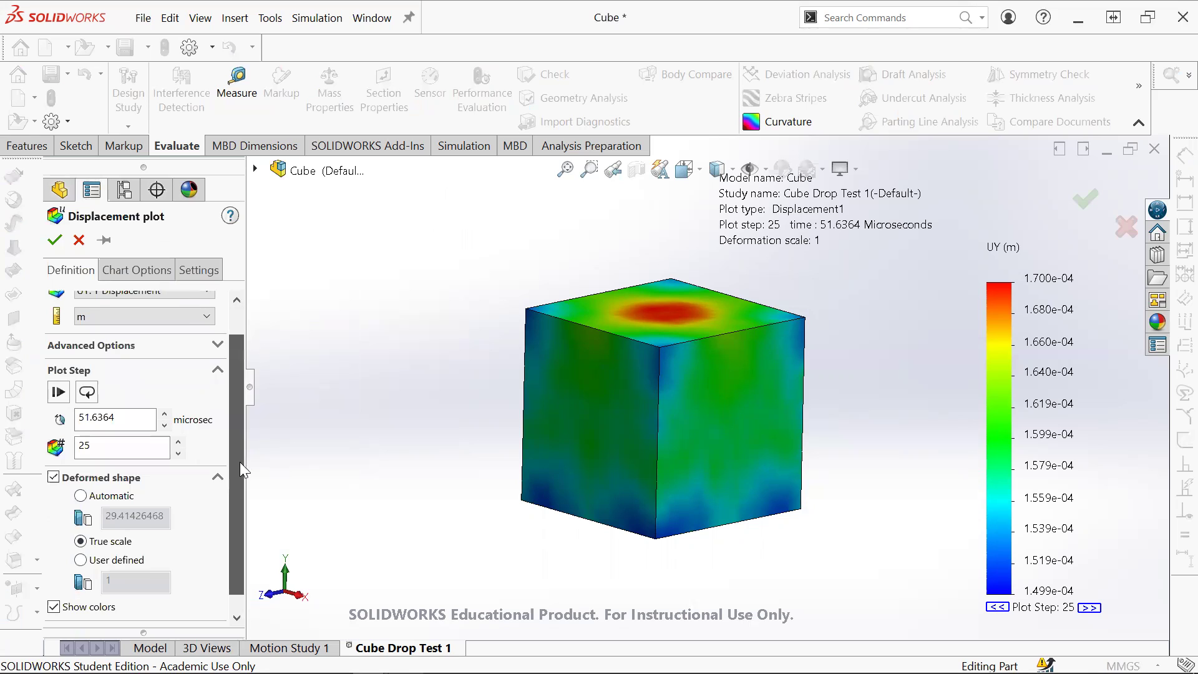
{"action": "scroll", "coordinate": [195, 335], "scroll_direction": "up", "scroll_amount": 1}
{"action": "left_click_drag", "start_coordinate": [240, 348], "coordinate": [244, 401]}
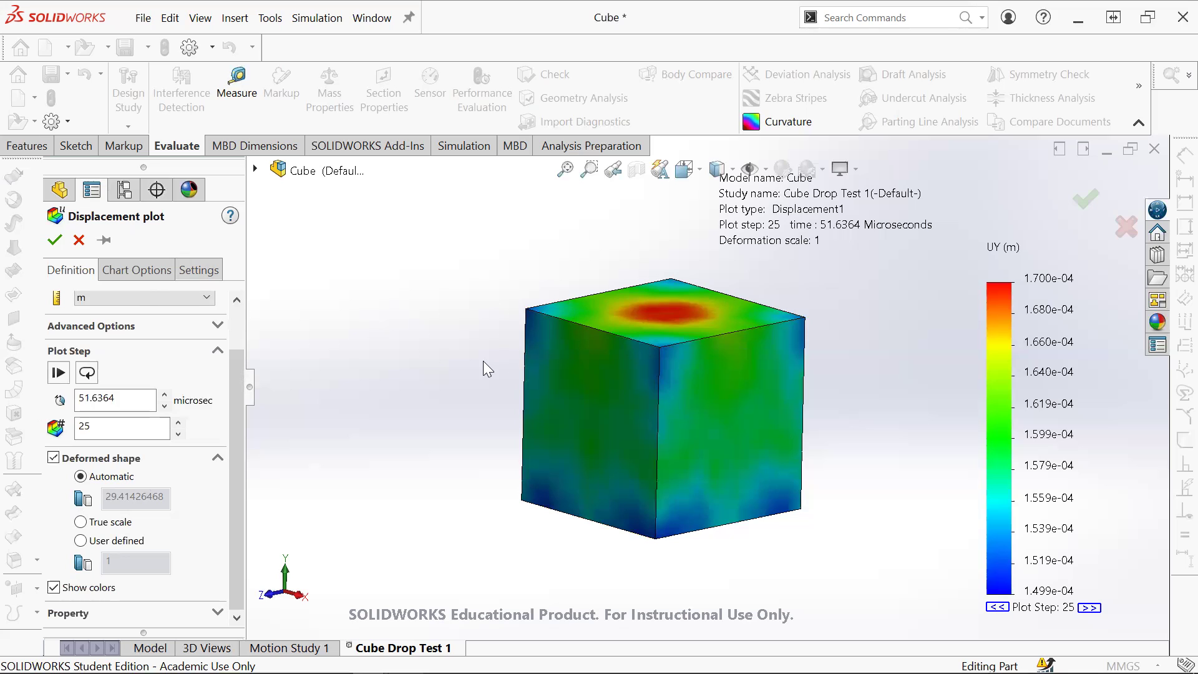
{"action": "left_click", "coordinate": [55, 241]}
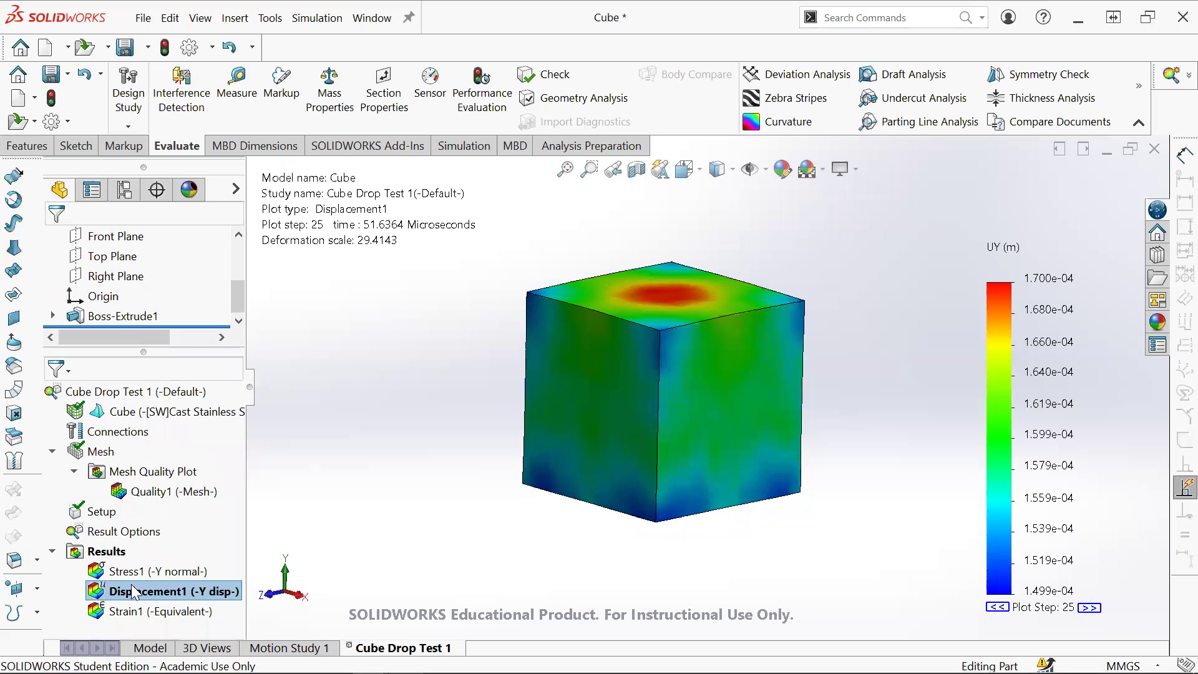
Step: Animate the Displacement1 plot at the exaggerated deformation scale, watch the impact from below and the side, and close the animation
{"action": "right_click", "coordinate": [224, 591]}
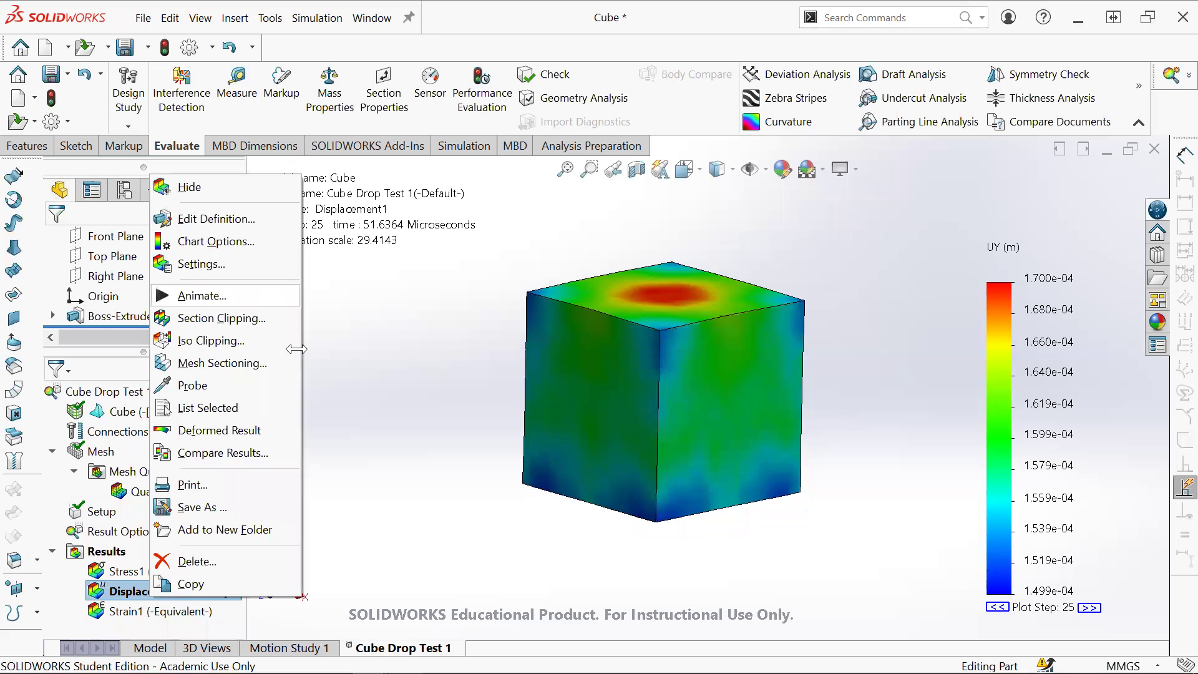
{"action": "left_click", "coordinate": [313, 289]}
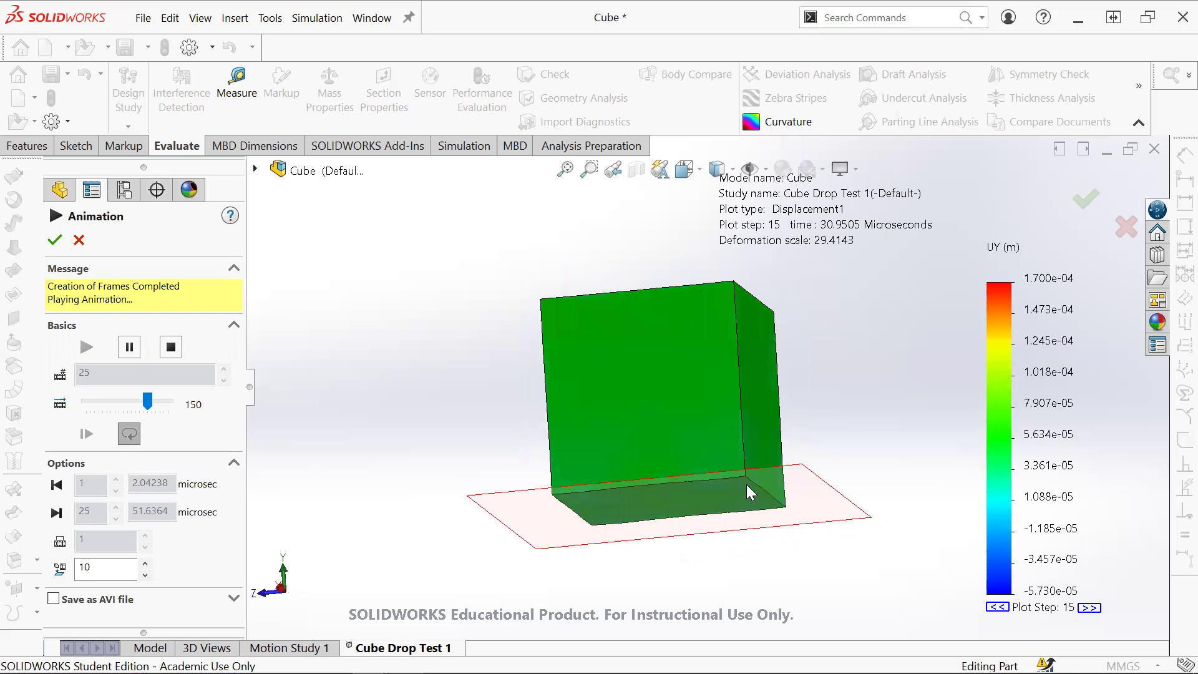
{"action": "left_click", "coordinate": [1086, 199]}
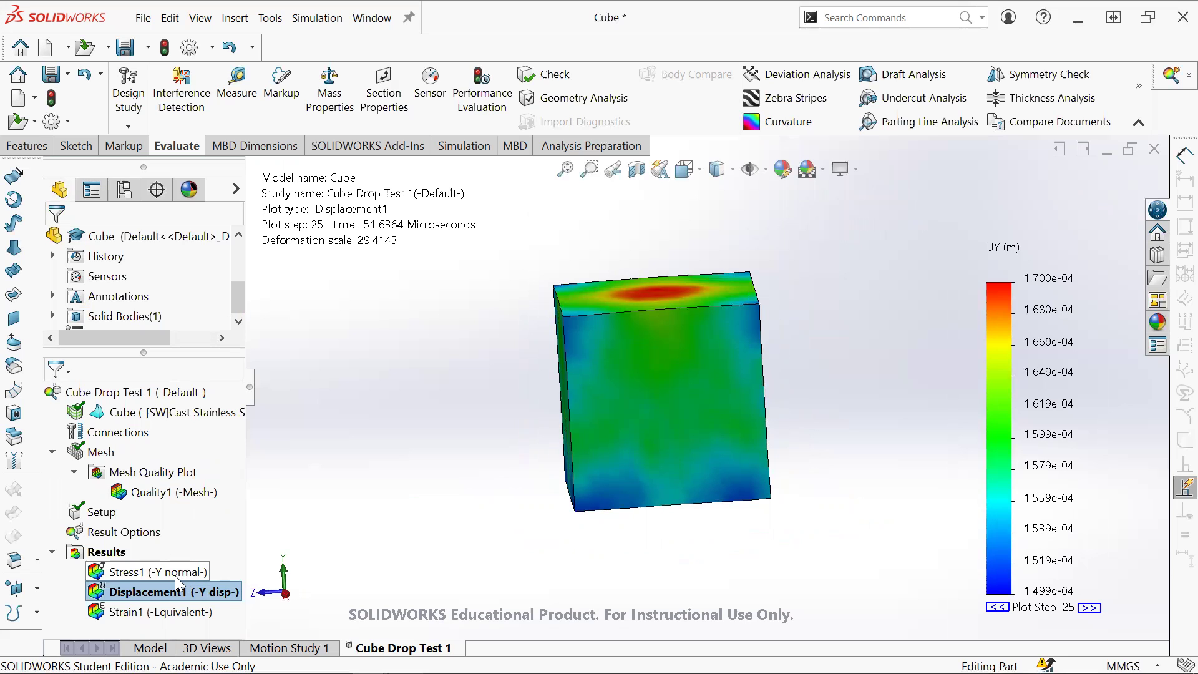
Step: Activate the Stress1 plot and set its deformed shape to the Automatic scale
{"action": "double_click", "coordinate": [174, 573]}
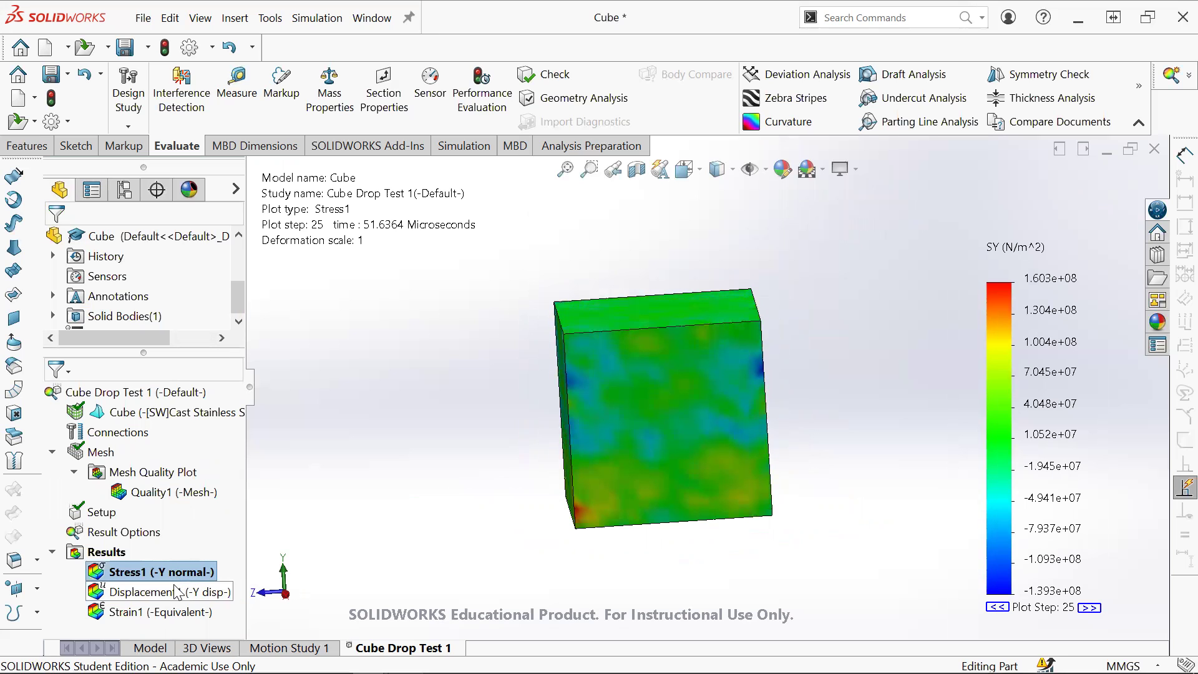
{"action": "left_click", "coordinate": [186, 573]}
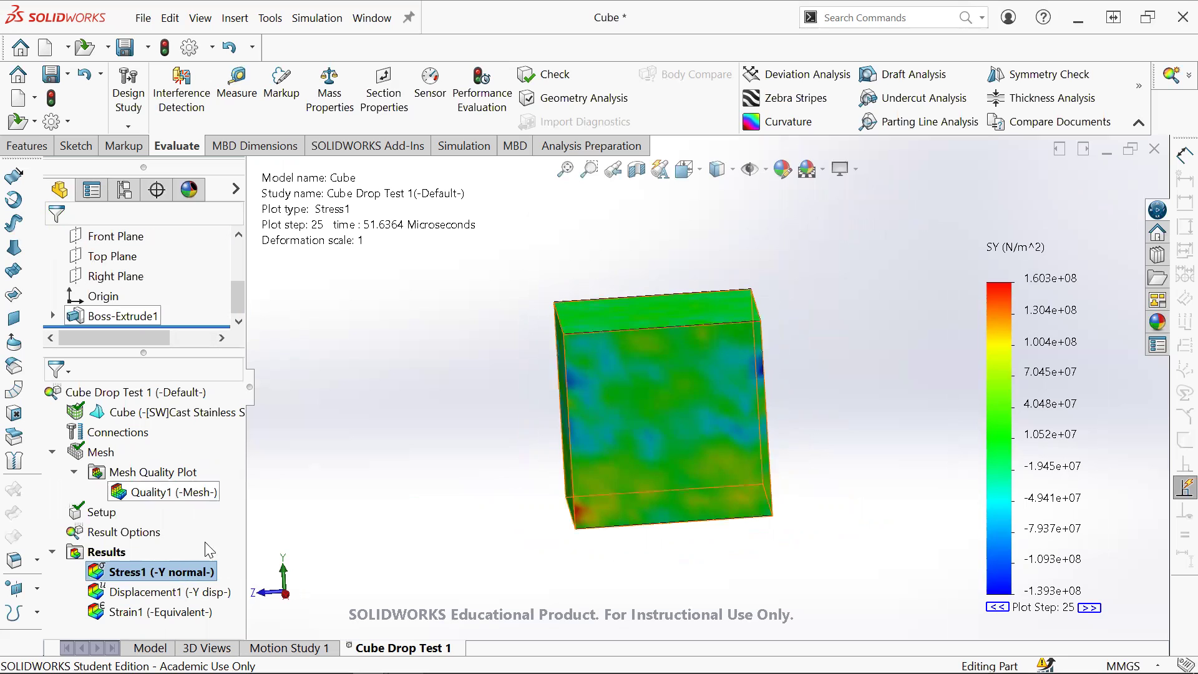
{"action": "right_click", "coordinate": [186, 573]}
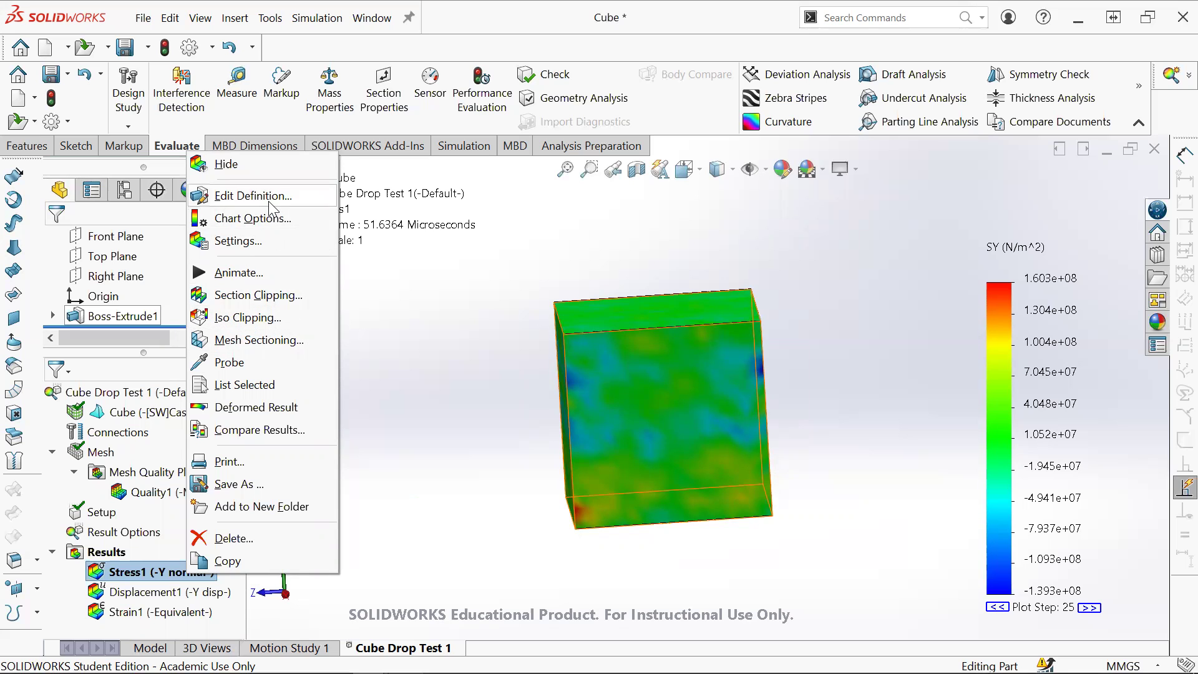
{"action": "key", "text": "Escape"}
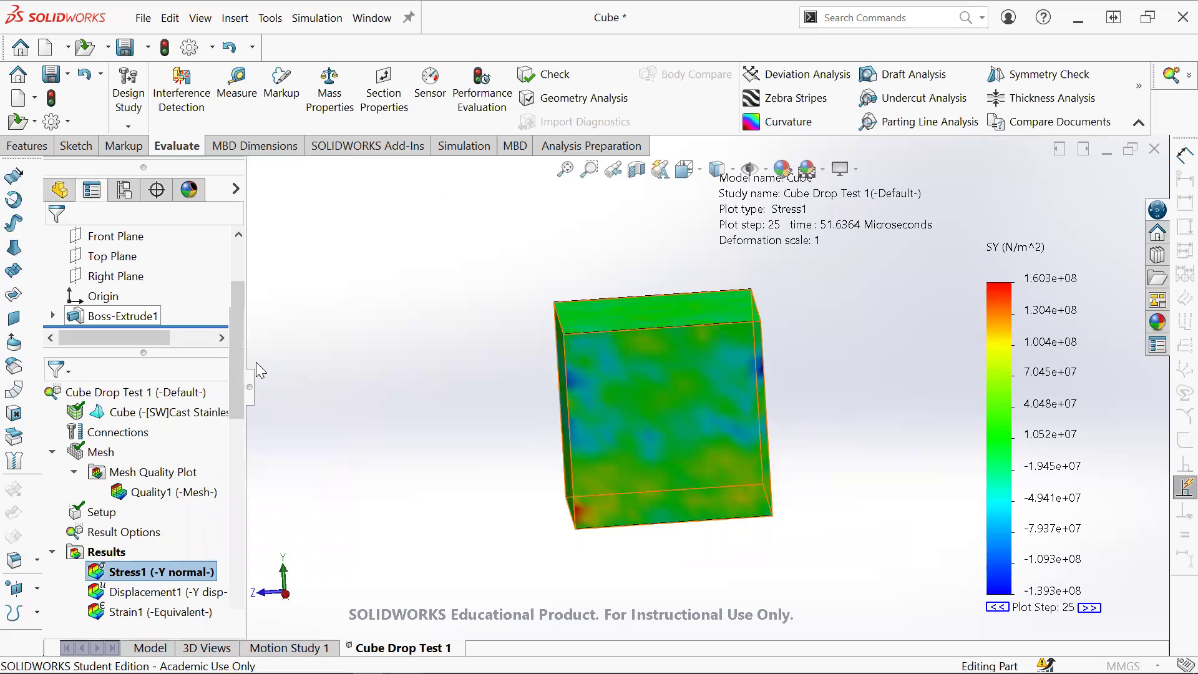
{"action": "scroll", "coordinate": [92, 502], "scroll_direction": "down", "scroll_amount": 2}
{"action": "left_click", "coordinate": [94, 501]}
{"action": "left_click", "coordinate": [55, 240]}
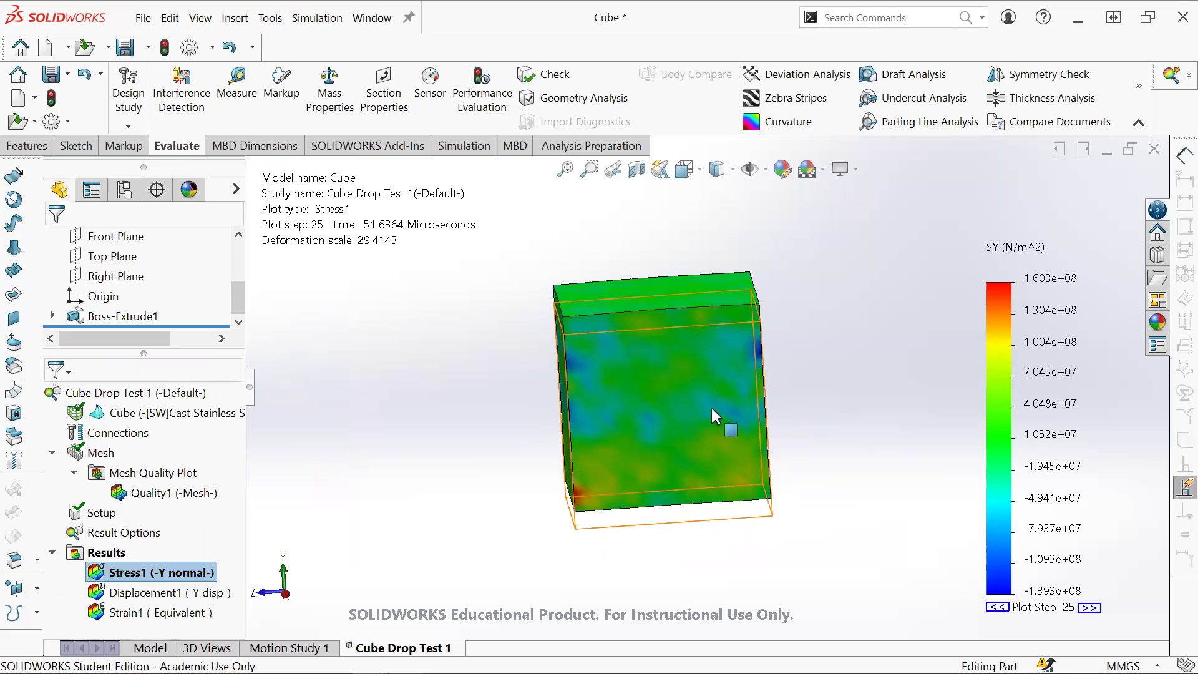
Step: Animate the Stress1 plot at the exaggerated deformation scale, watch the cube's side and base during impact, and close the animation
{"action": "right_click", "coordinate": [188, 573]}
{"action": "left_click", "coordinate": [232, 268]}
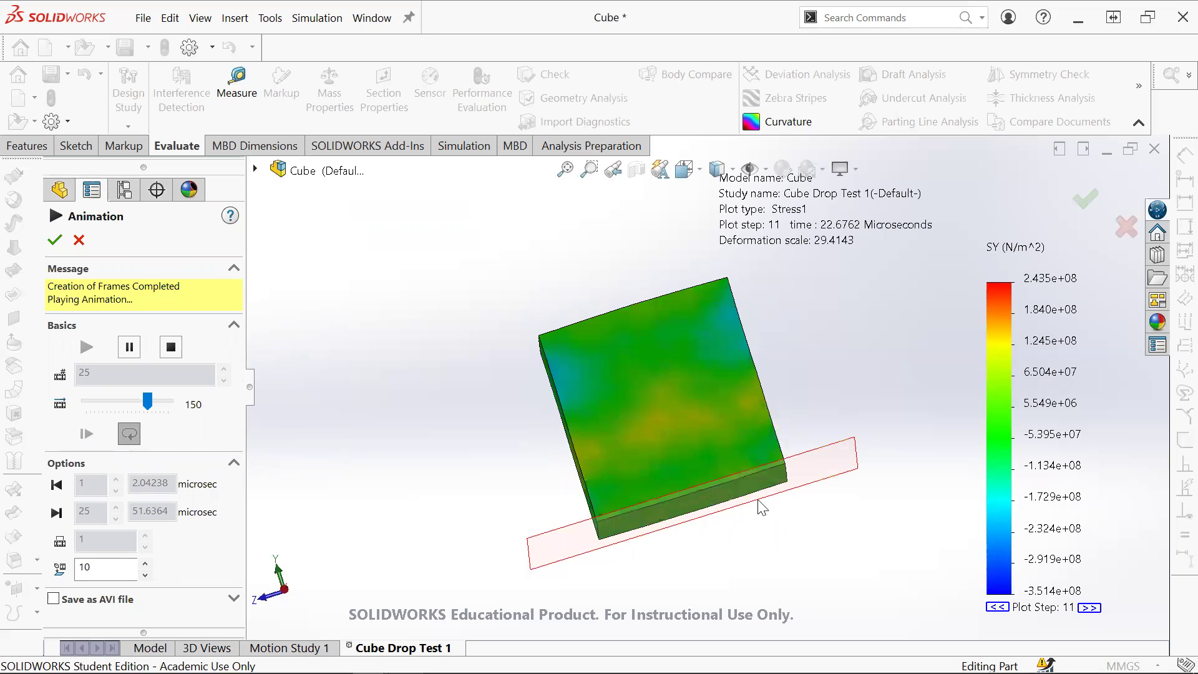
{"action": "left_click", "coordinate": [54, 240]}
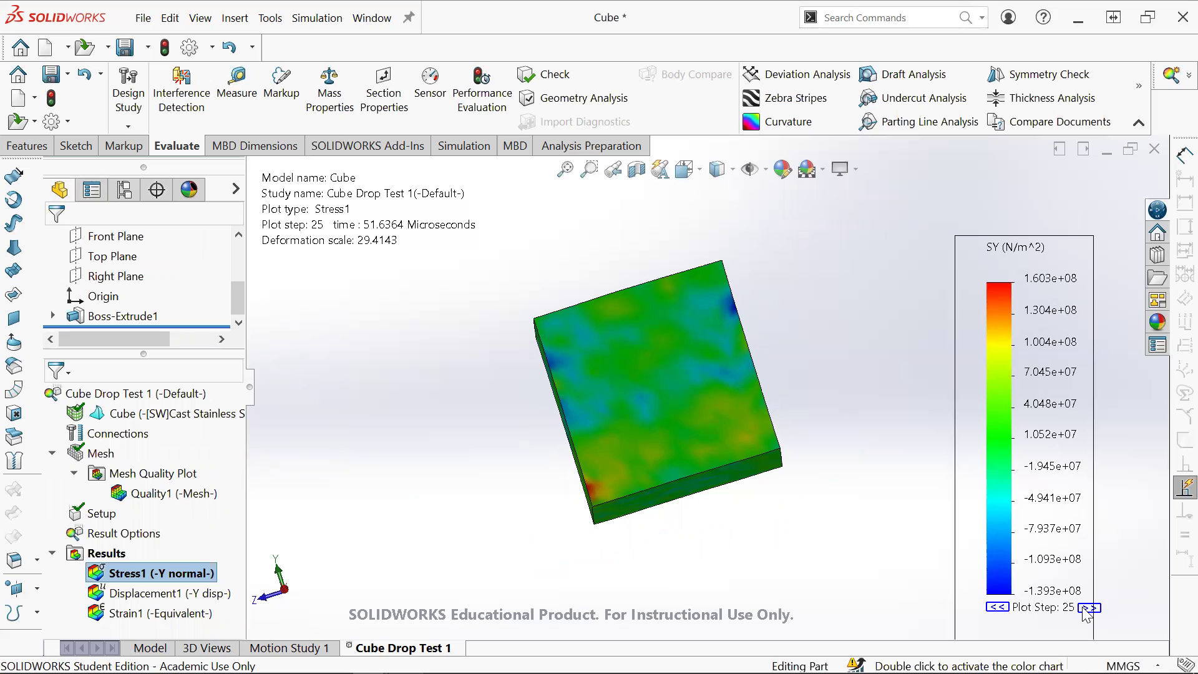
Step: Return the Stress1 plot to plot step 1 and view the deformed cube from the front with its top face showing
{"action": "left_click", "coordinate": [1090, 608]}
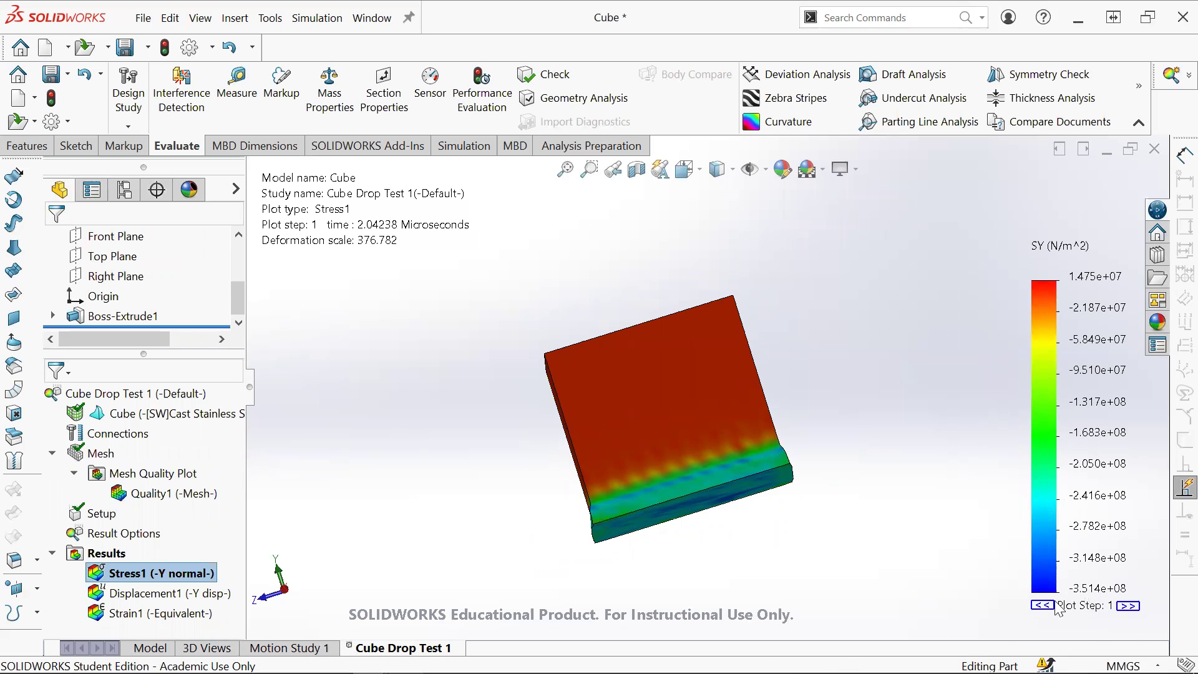
{"action": "middle_click_drag", "start_coordinate": [781, 530], "coordinate": [805, 515]}
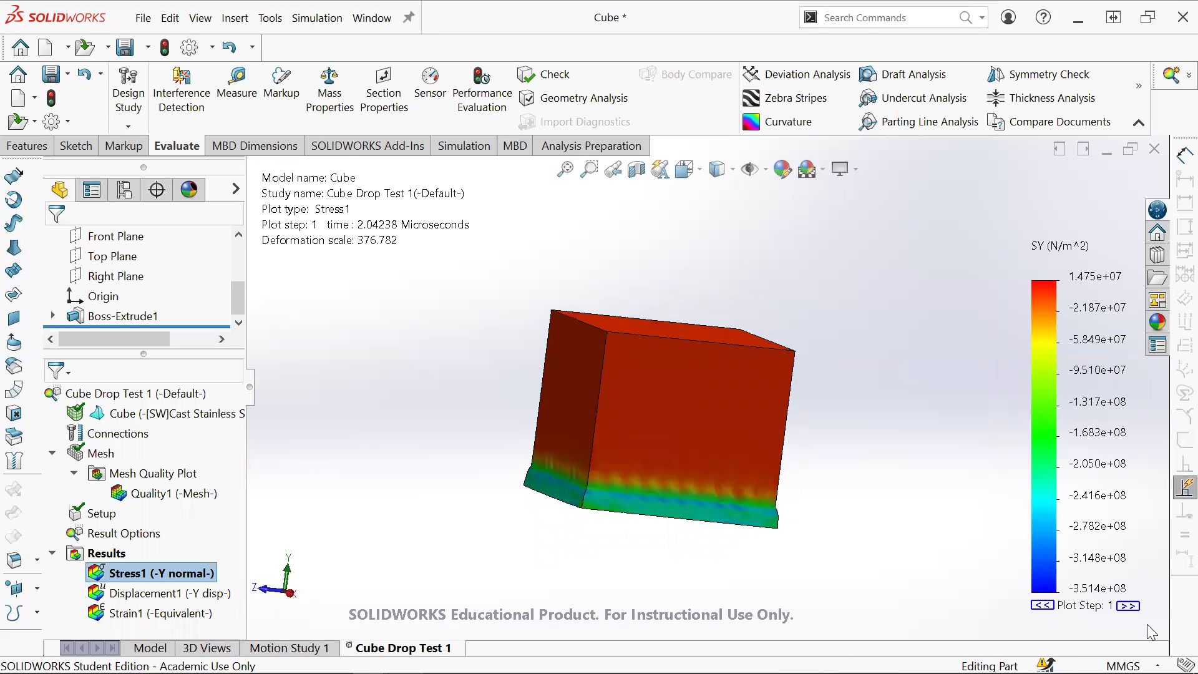
{"action": "middle_click_drag", "start_coordinate": [829, 594], "coordinate": [805, 598]}
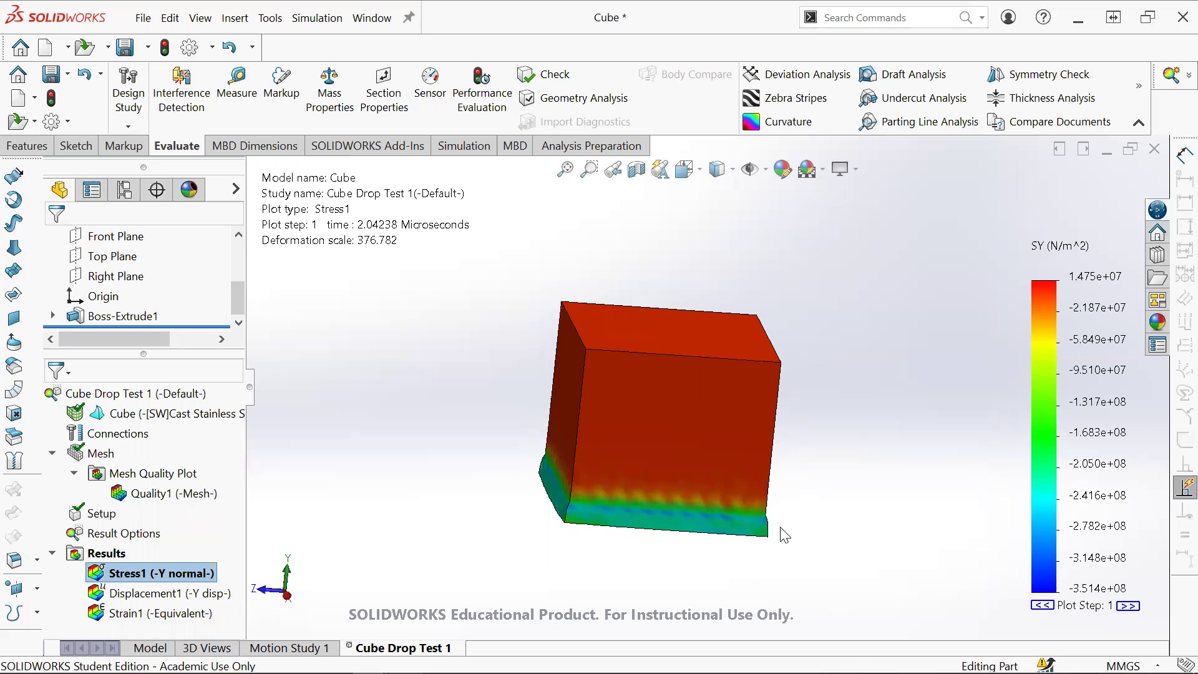
Step: Advance the Y normal stress plot one plot step at a time up to plot step 10
{"action": "left_click", "coordinate": [1128, 606]}
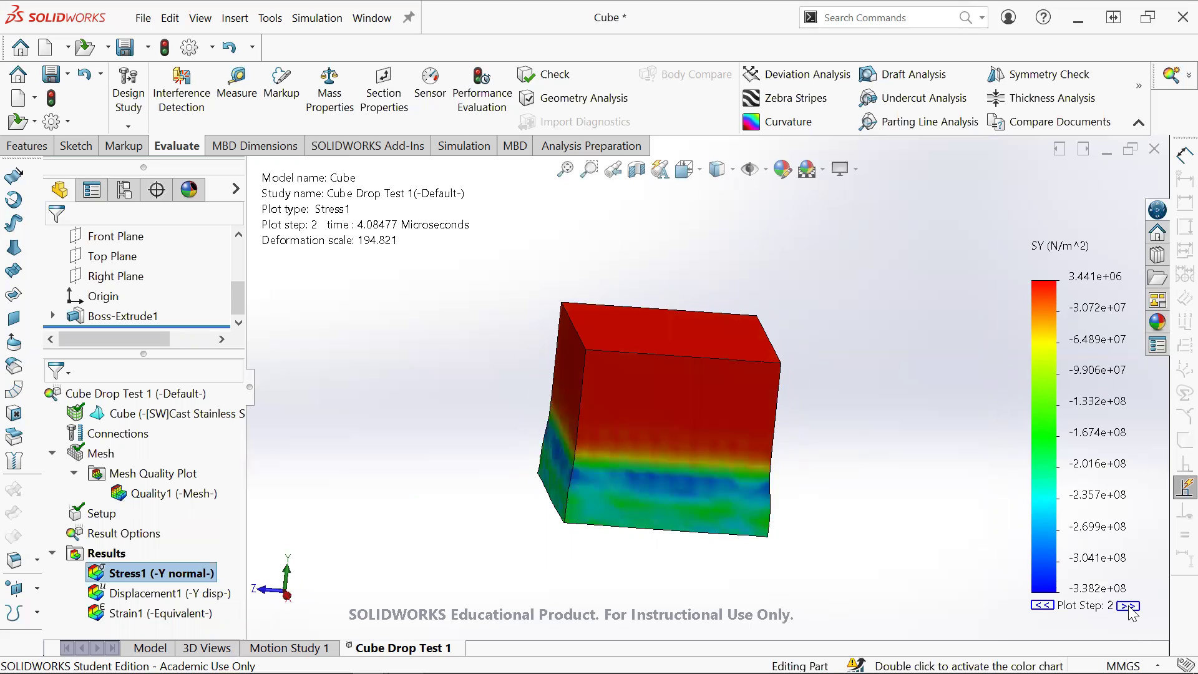
{"action": "left_click", "coordinate": [1128, 607]}
{"action": "left_click", "coordinate": [1128, 606]}
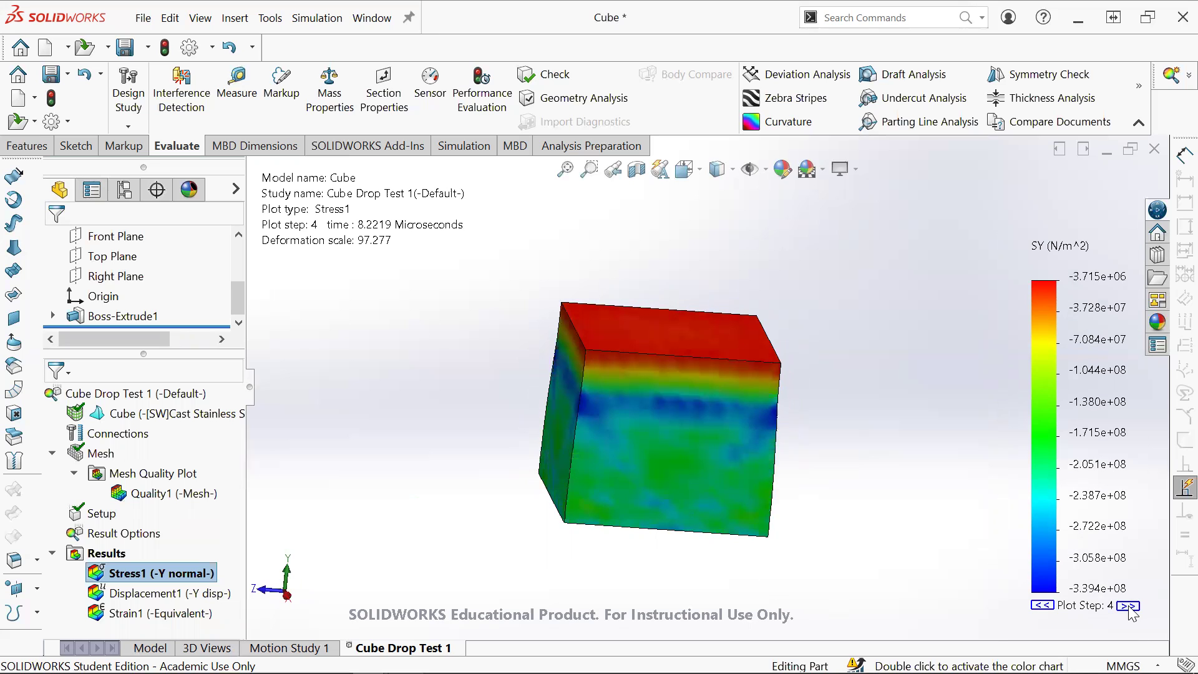
{"action": "left_click", "coordinate": [1128, 607]}
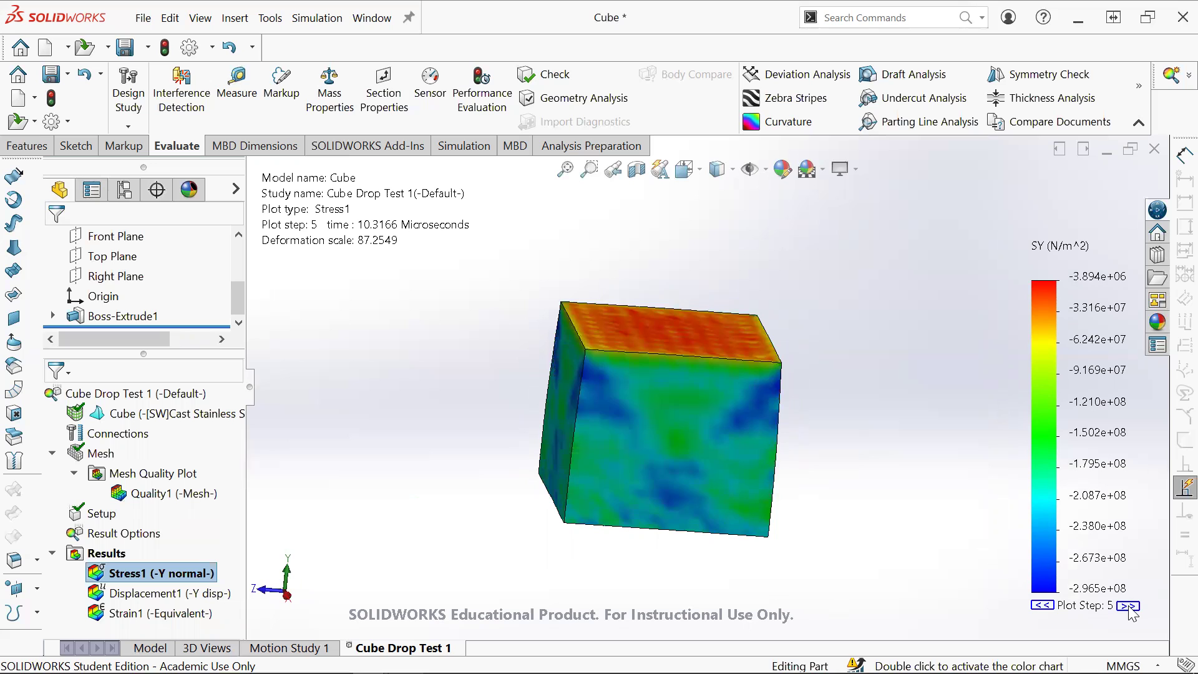
{"action": "left_click", "coordinate": [1128, 606]}
{"action": "left_click", "coordinate": [1129, 607]}
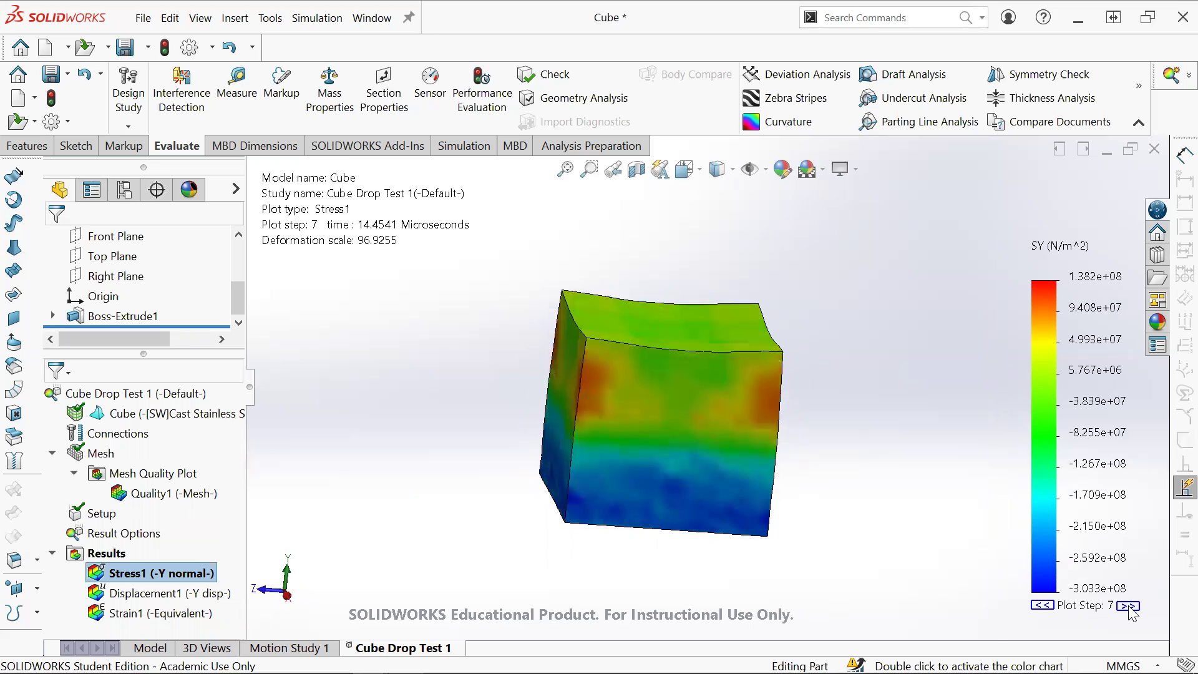
{"action": "left_click", "coordinate": [1128, 606]}
{"action": "left_click", "coordinate": [1128, 606]}
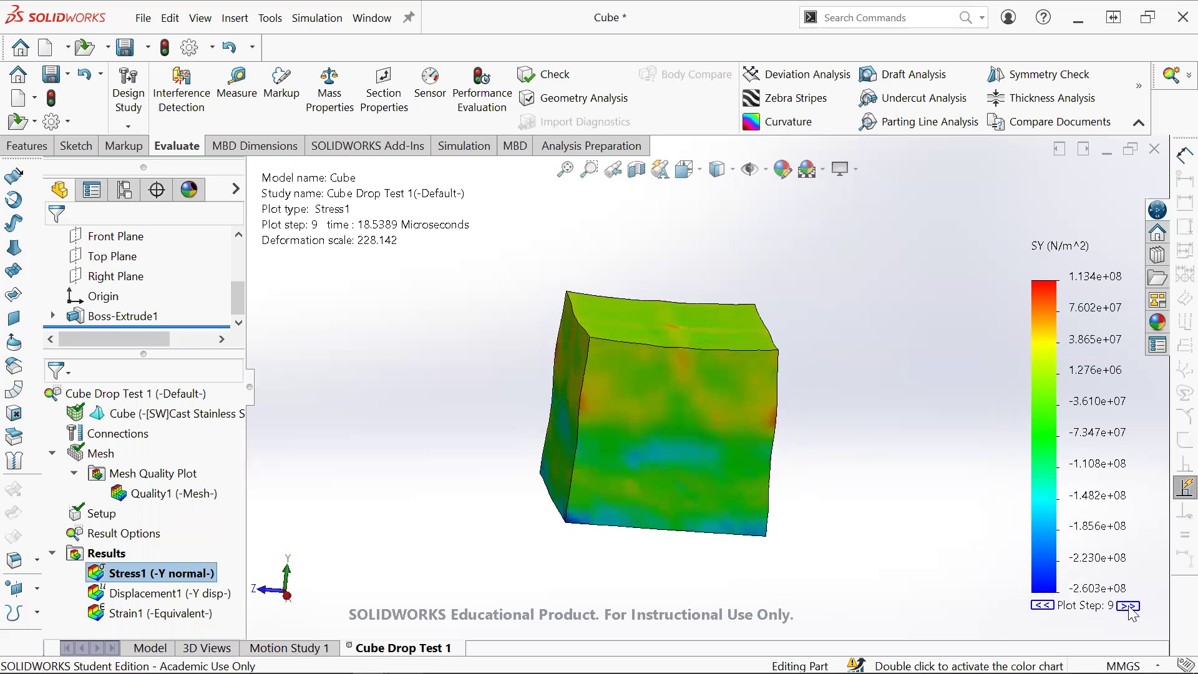
{"action": "left_click", "coordinate": [1130, 607]}
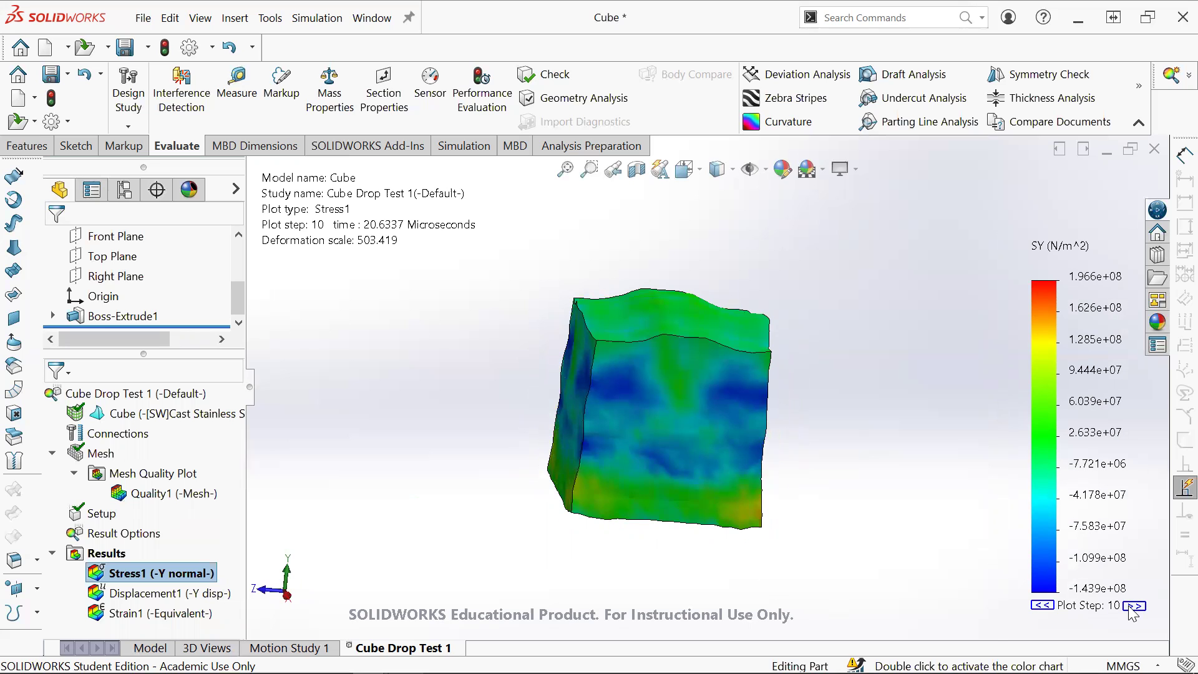
Step: Continue through the cube's stress plot frame by frame from plot step 11 to plot step 17
{"action": "left_click", "coordinate": [1132, 610]}
{"action": "left_click", "coordinate": [1134, 607]}
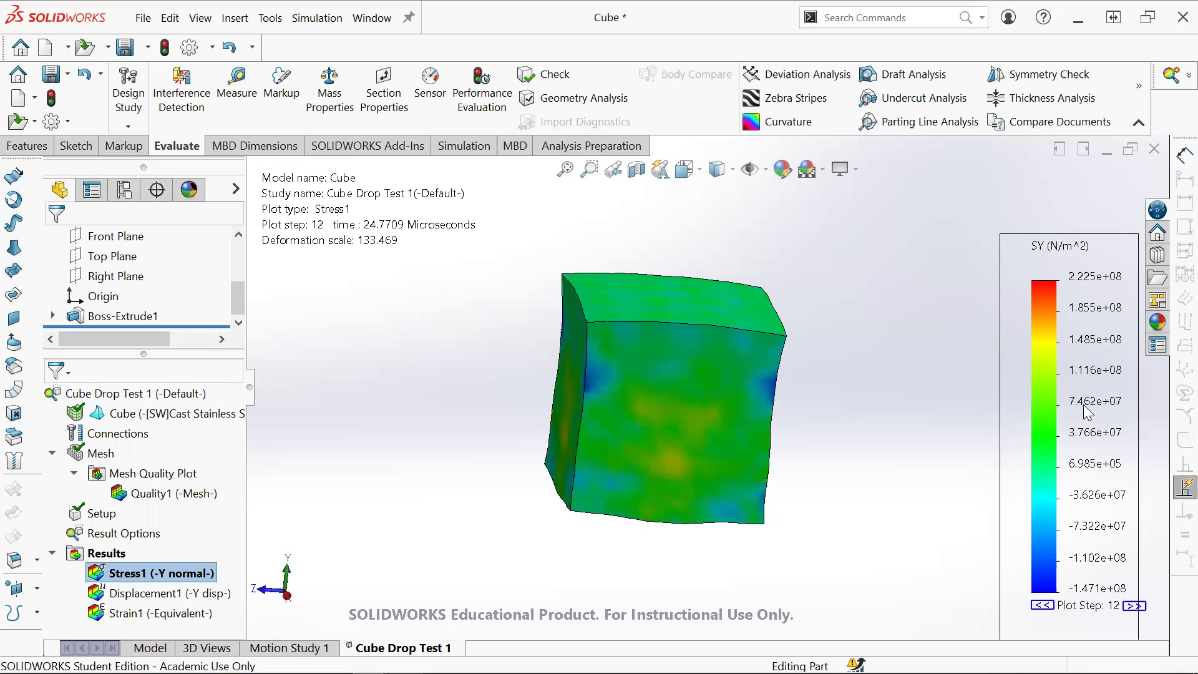
{"action": "left_click", "coordinate": [1135, 606]}
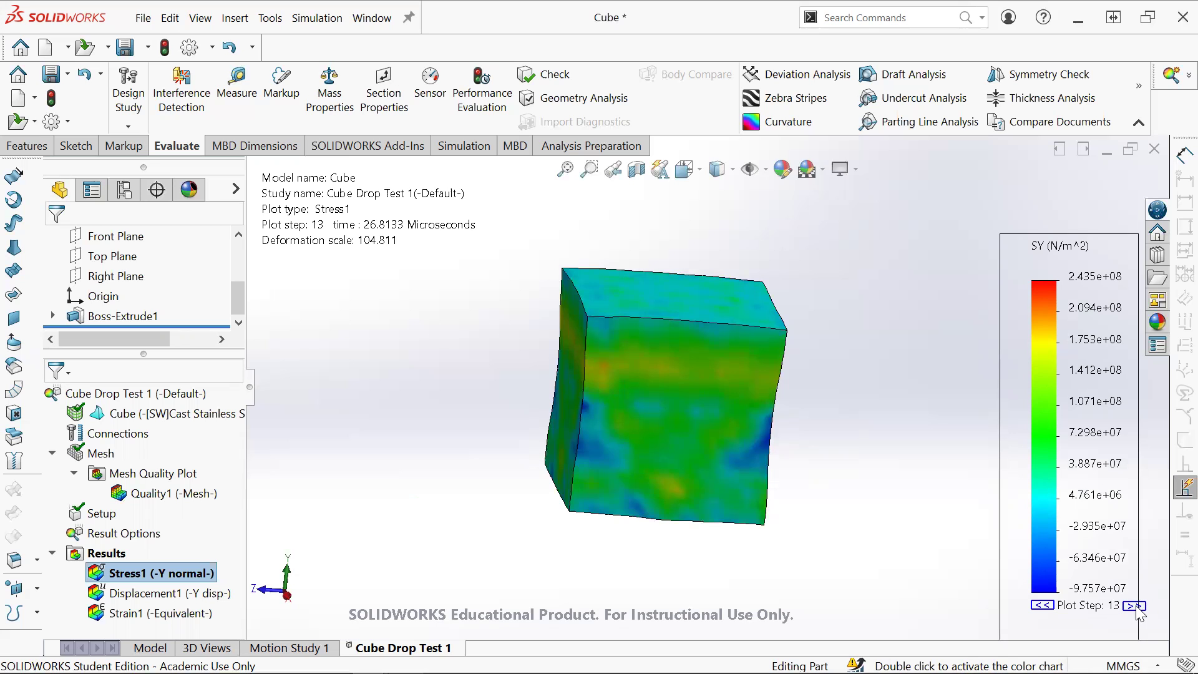
{"action": "left_click", "coordinate": [1135, 607]}
{"action": "left_click", "coordinate": [1135, 607]}
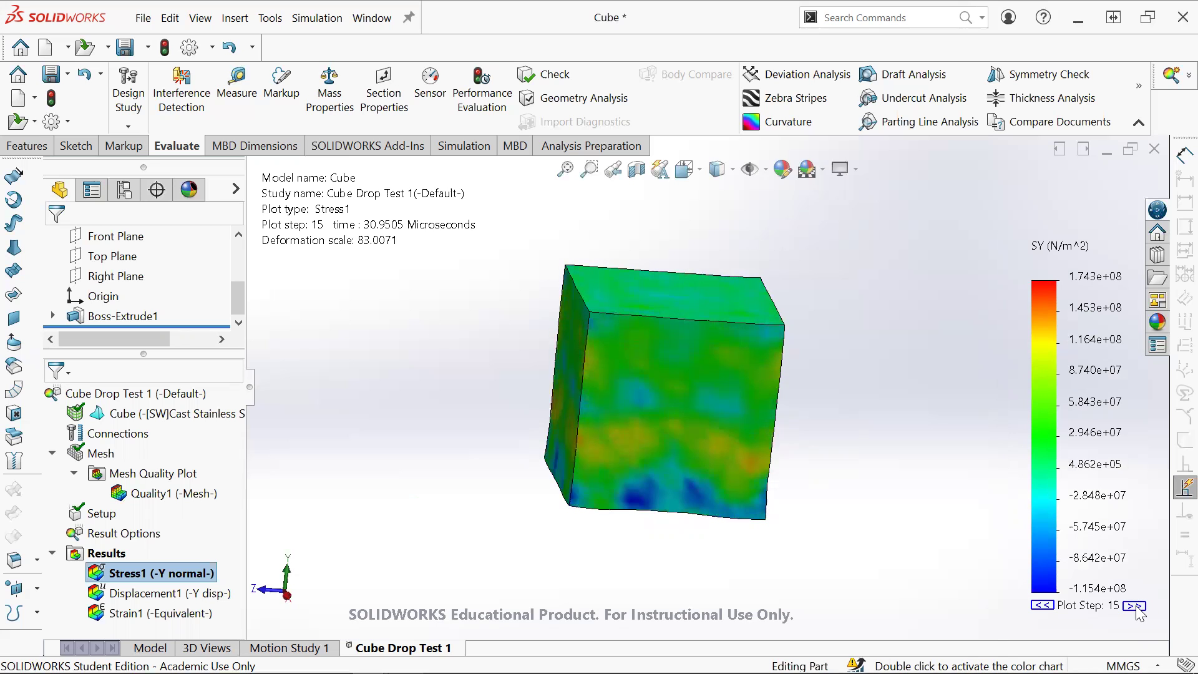
{"action": "left_click", "coordinate": [1136, 607]}
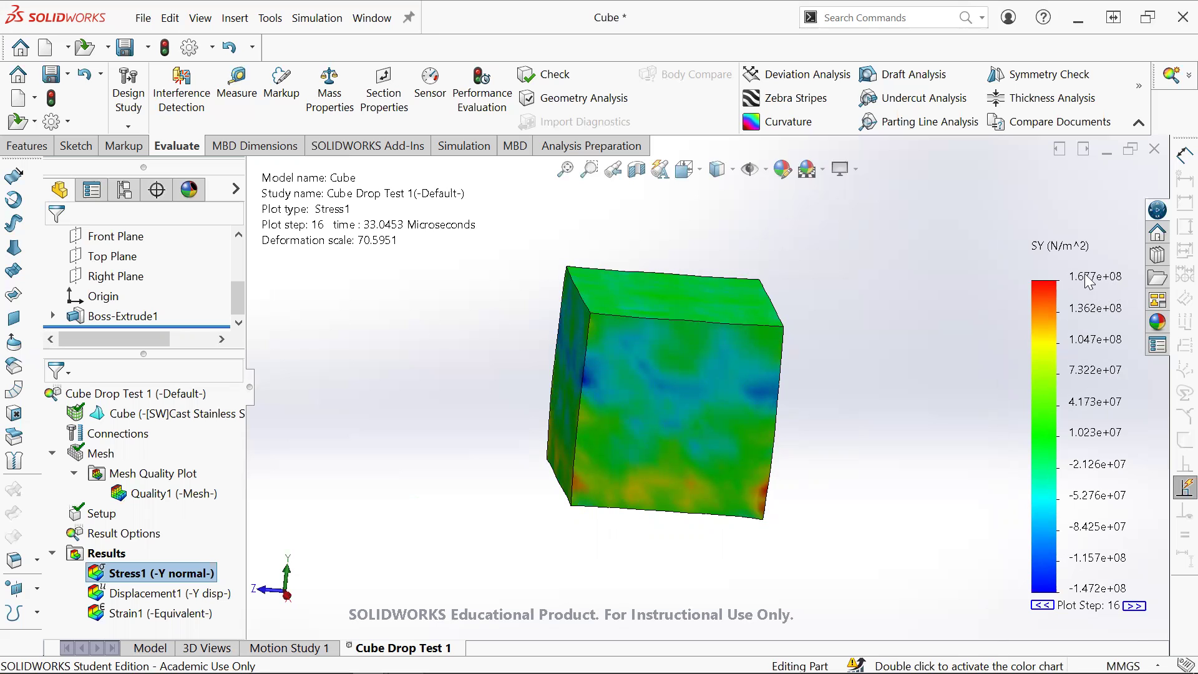
{"action": "left_click", "coordinate": [1135, 607]}
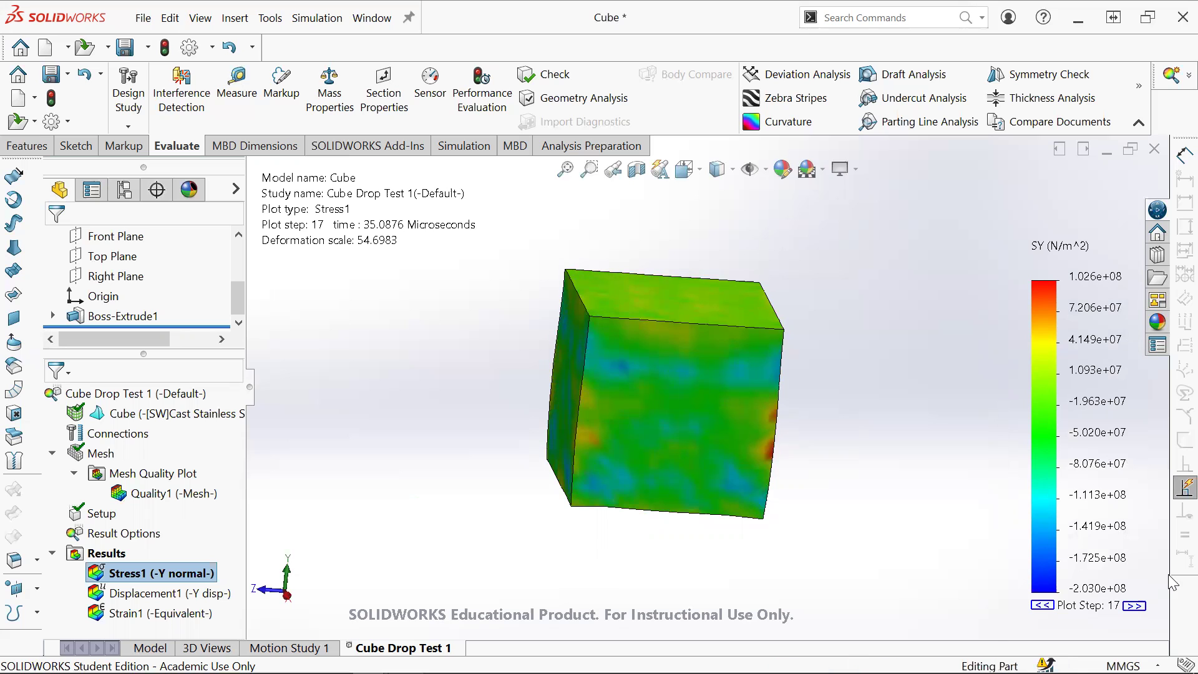
Step: Advance the cube's stress plot to plot step 21, leaving the chart options unchanged
{"action": "left_click", "coordinate": [1137, 607]}
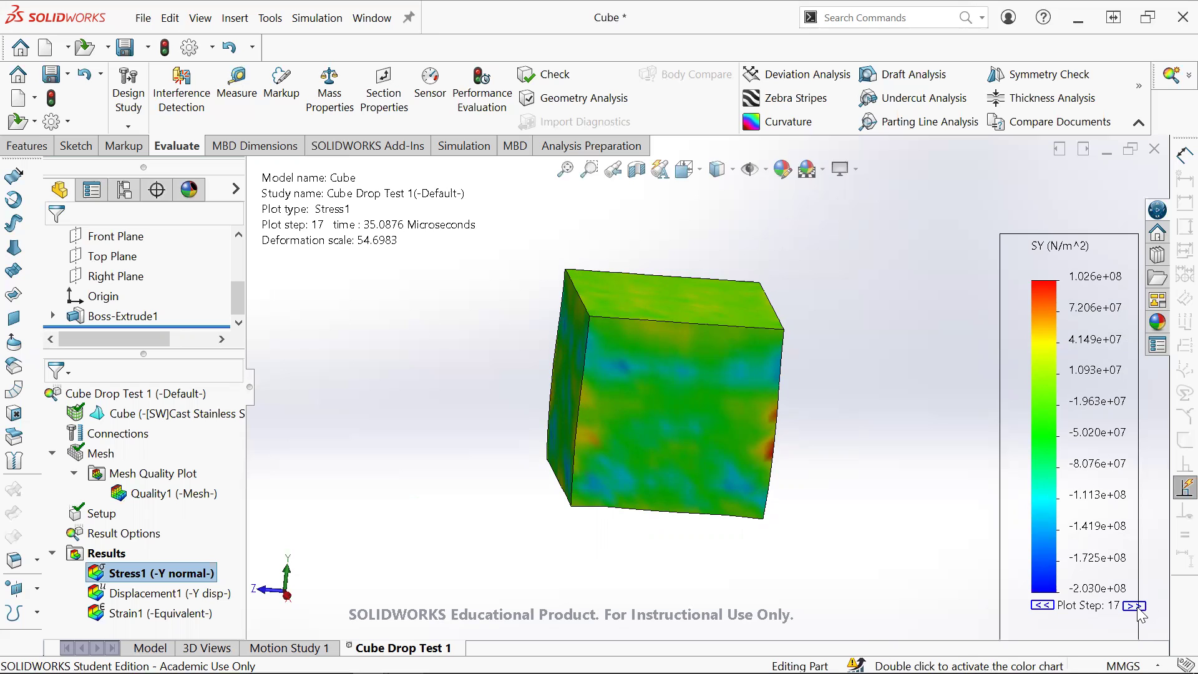
{"action": "left_click", "coordinate": [1134, 607]}
{"action": "left_click", "coordinate": [1135, 606]}
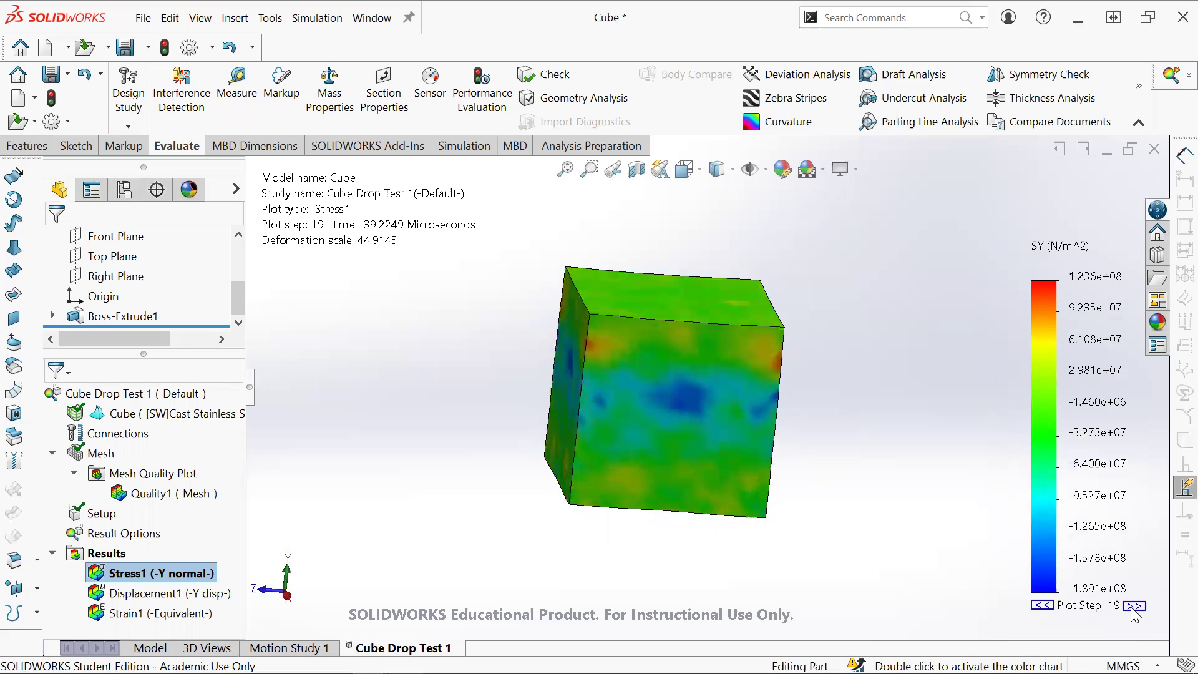
{"action": "left_click", "coordinate": [1135, 607]}
{"action": "left_click", "coordinate": [1134, 607]}
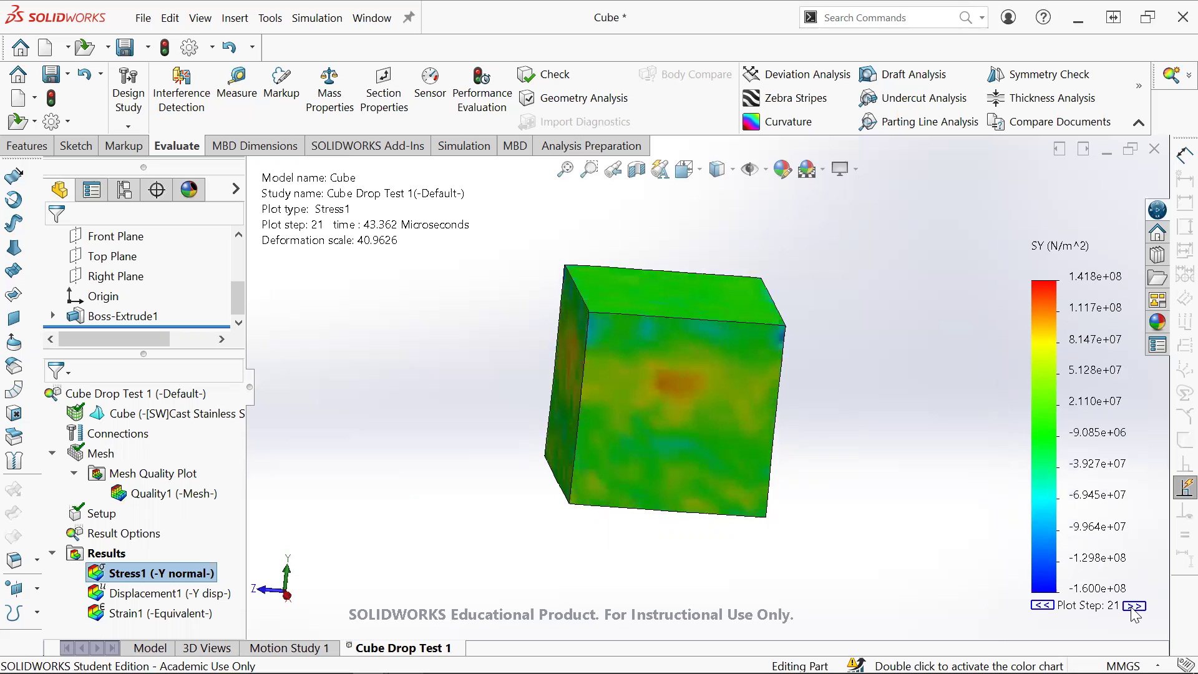
{"action": "double_click", "coordinate": [1135, 612]}
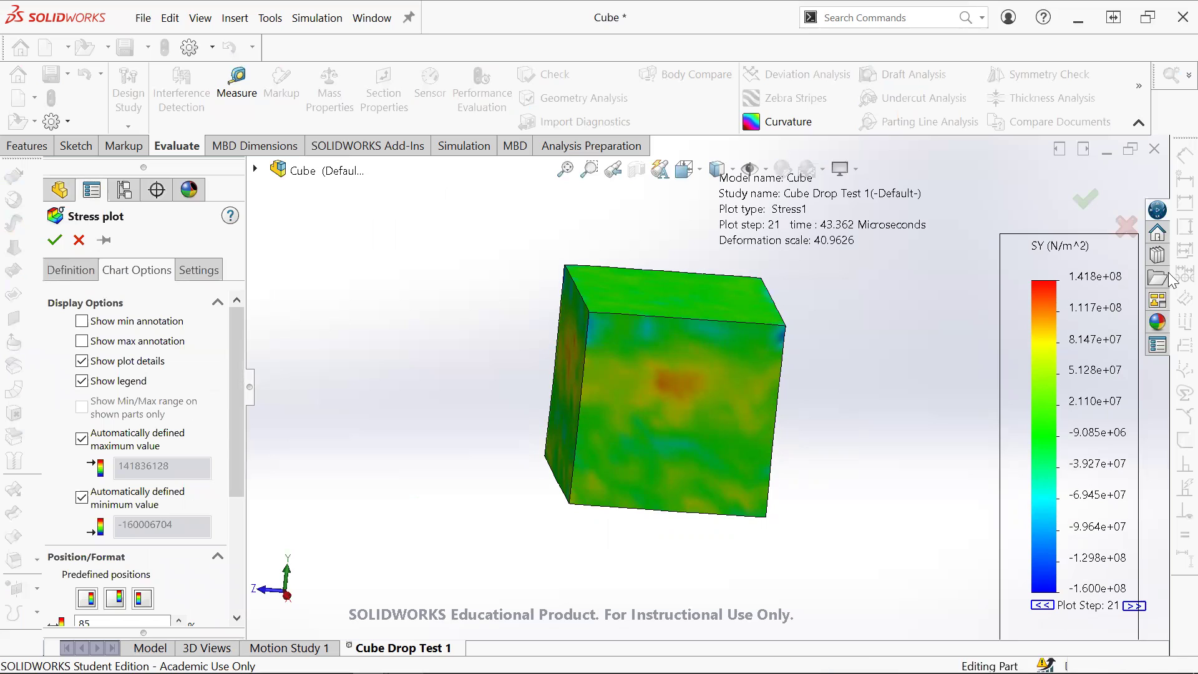
{"action": "left_click", "coordinate": [79, 240]}
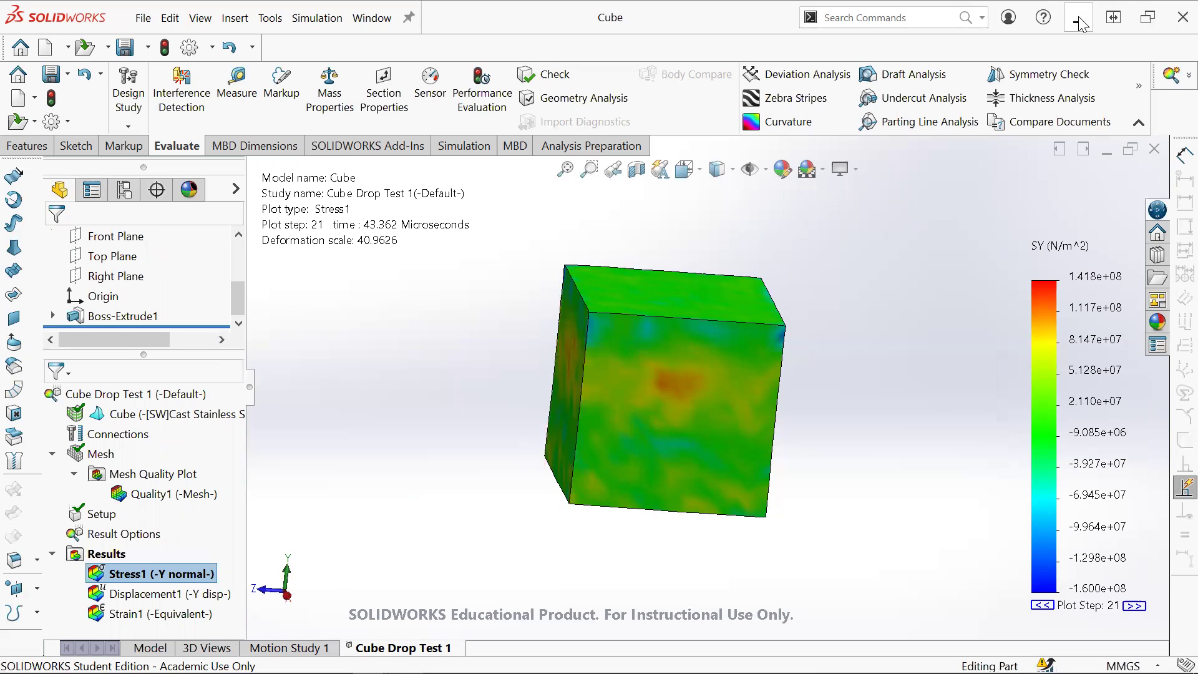
Step: Close the Cube part and open the Cube Drop Test 1 study of the Block part
{"action": "left_click", "coordinate": [1154, 150]}
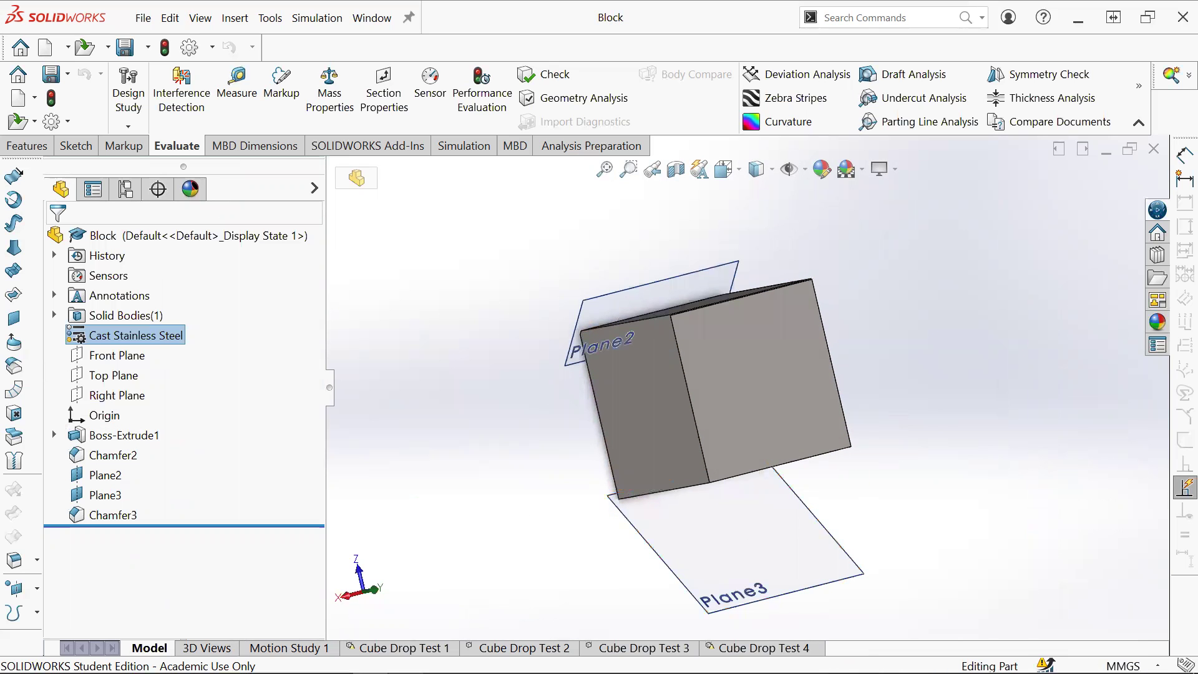
{"action": "left_click", "coordinate": [399, 648]}
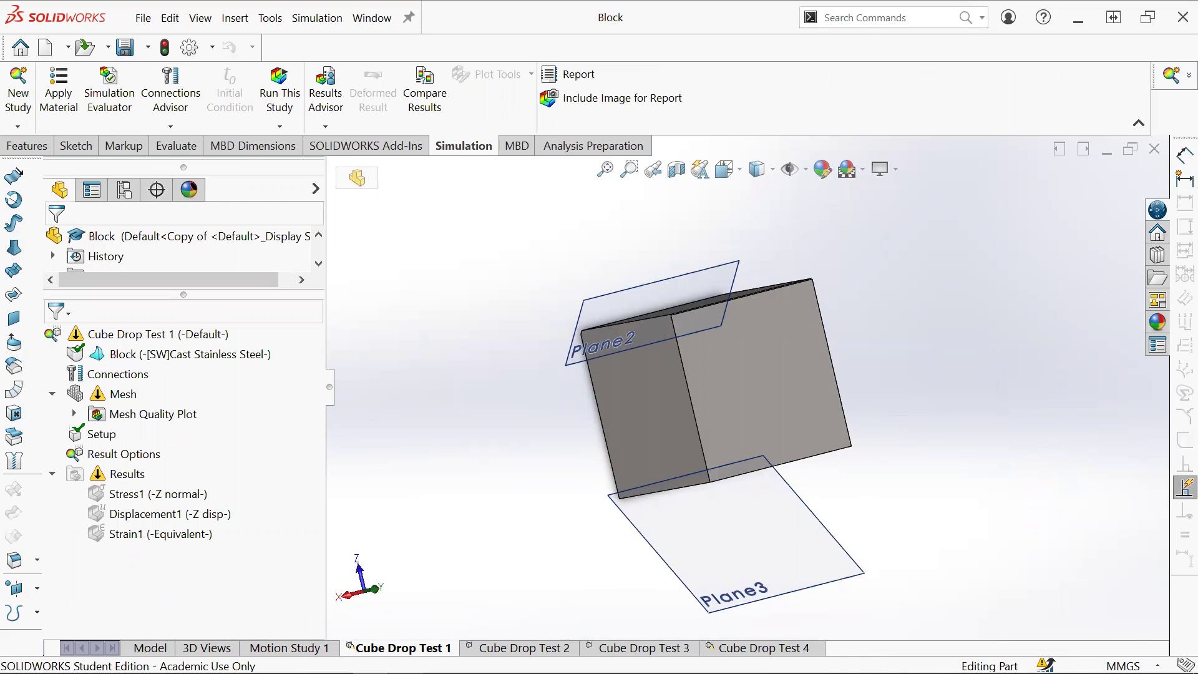
{"action": "left_click", "coordinate": [150, 647]}
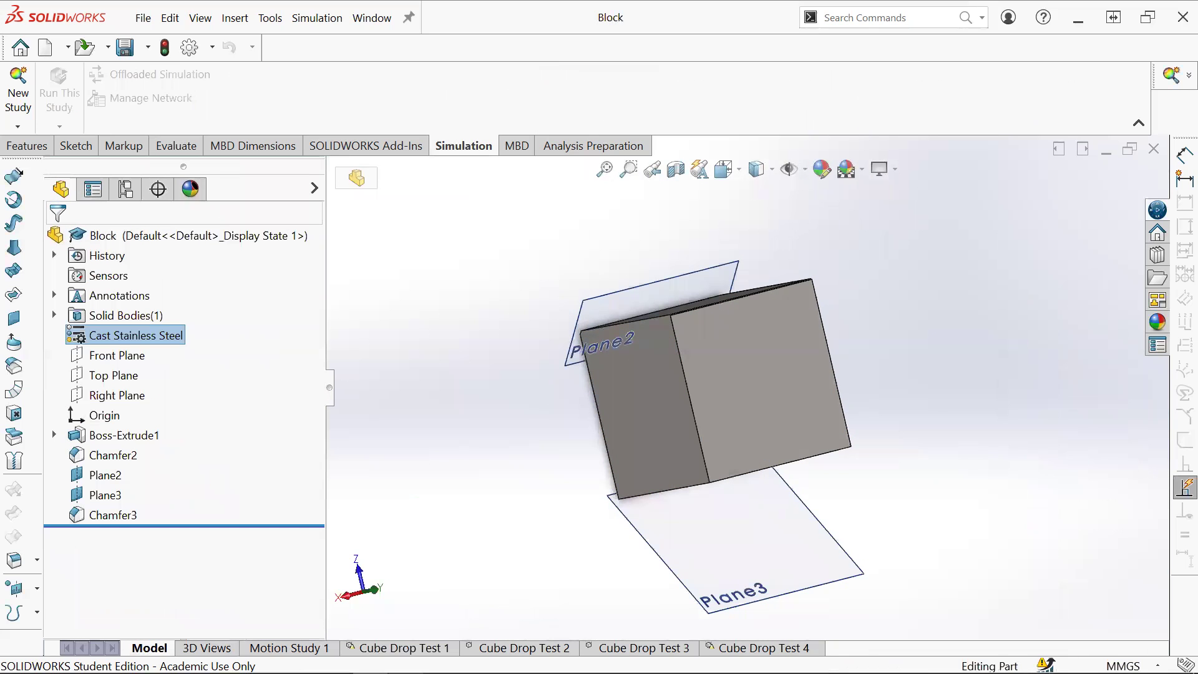
{"action": "left_click", "coordinate": [76, 145]}
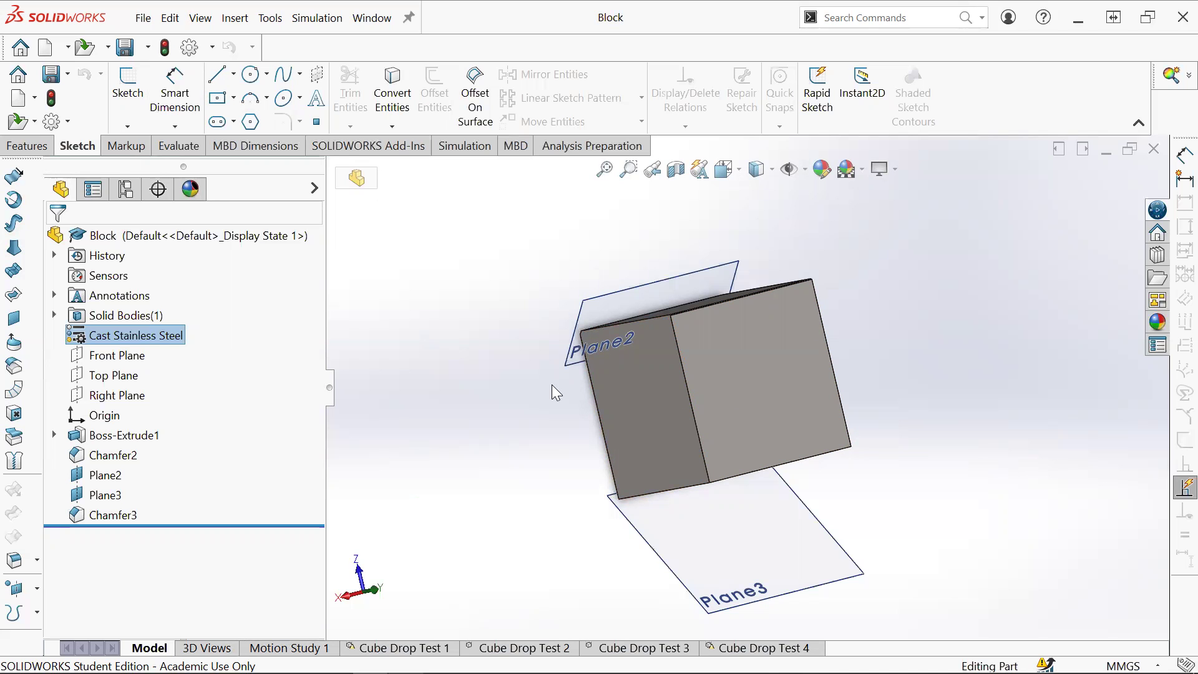
{"action": "left_click", "coordinate": [399, 648]}
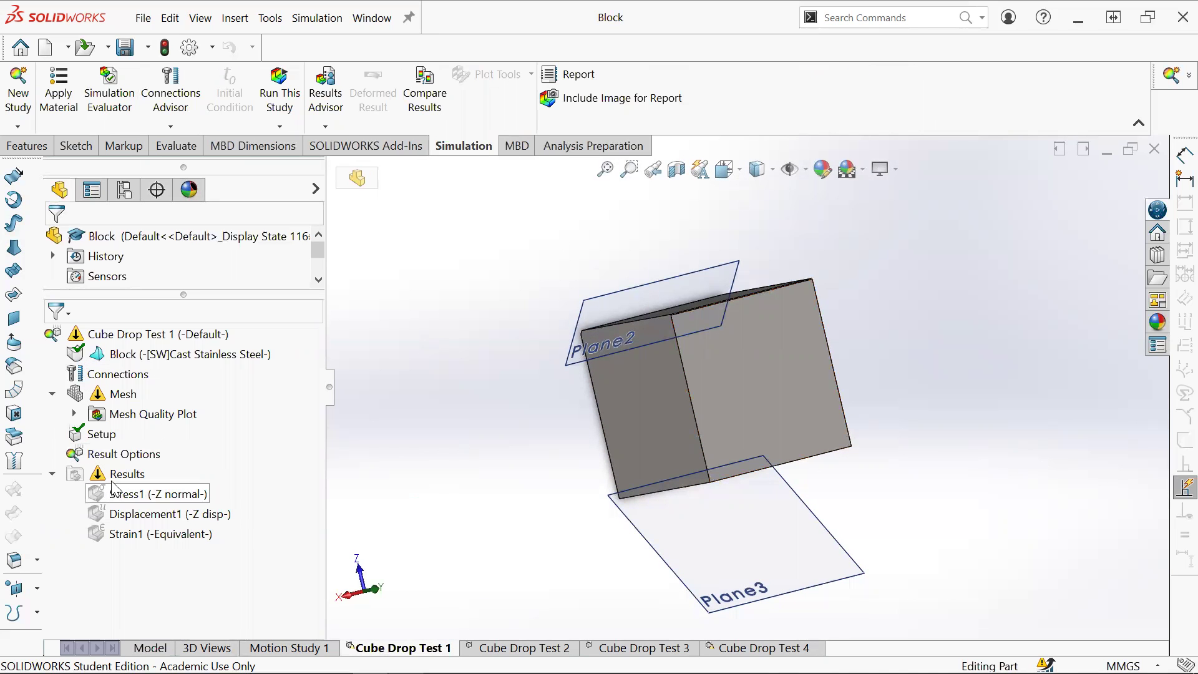
Step: Review the Block study's drop test setup, checking the gravity direction on the model, and close it without changes
{"action": "double_click", "coordinate": [102, 433]}
{"action": "middle_click_drag", "start_coordinate": [773, 320], "coordinate": [928, 542]}
{"action": "middle_click_drag", "start_coordinate": [818, 525], "coordinate": [589, 395]}
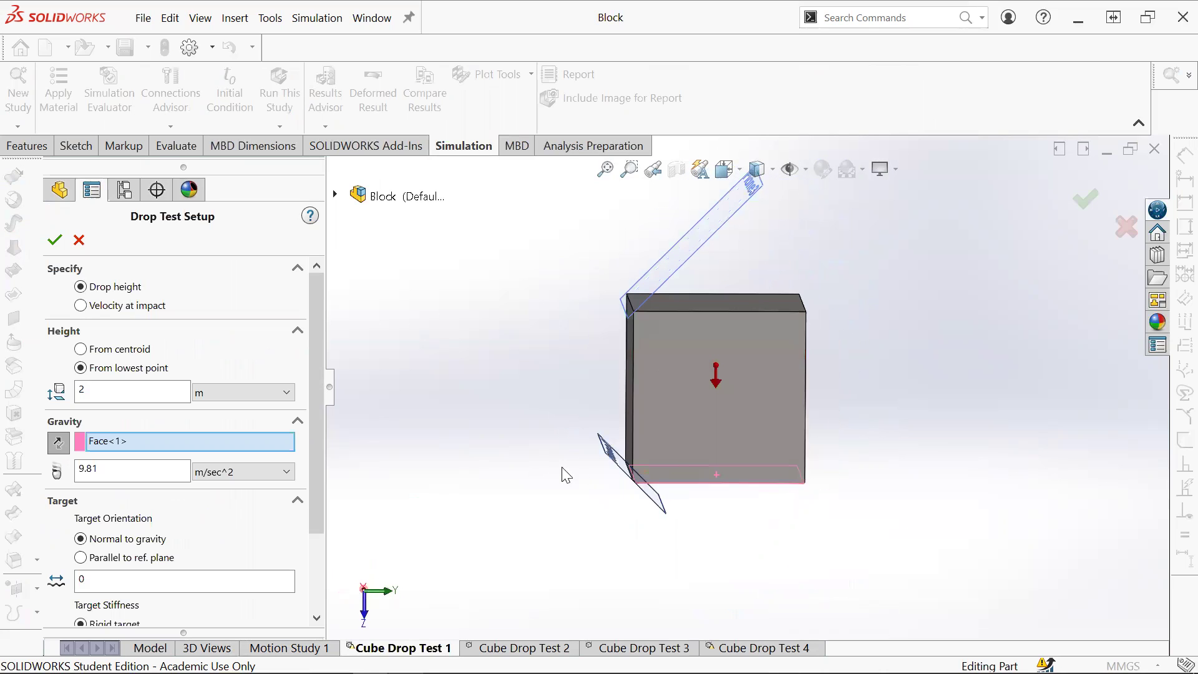
{"action": "left_click", "coordinate": [79, 240]}
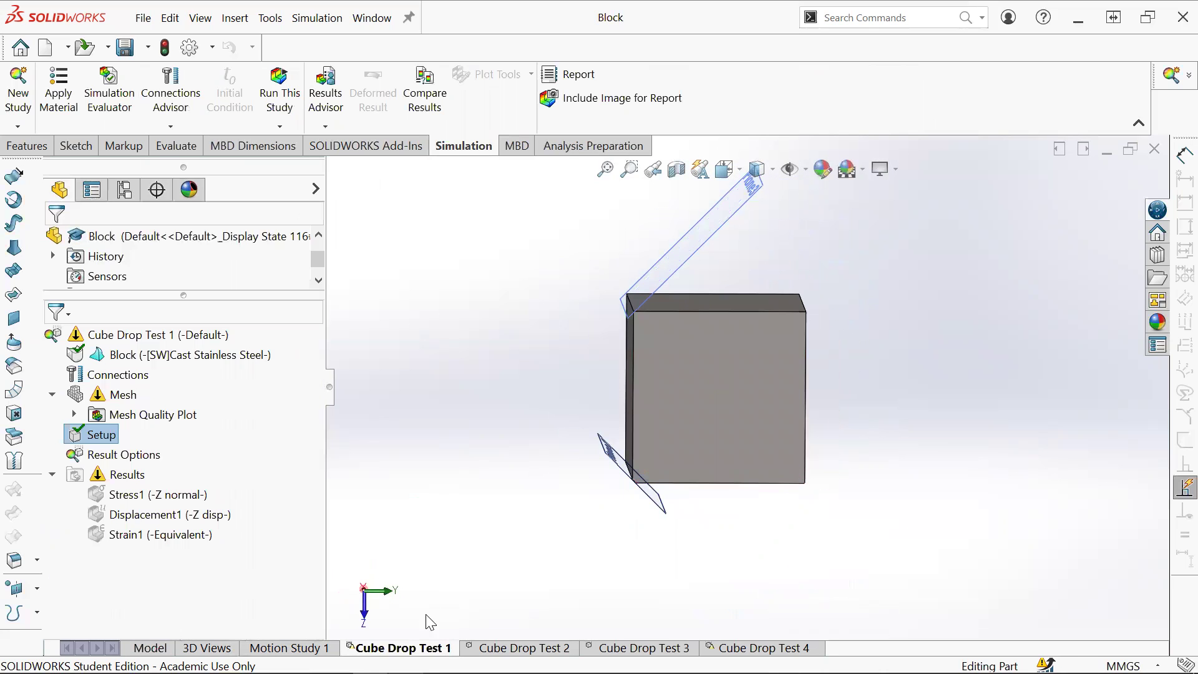
Step: Display the Stress1 (-Z normal-) plot of the Block's drop test and inspect the stressed regions
{"action": "double_click", "coordinate": [159, 495]}
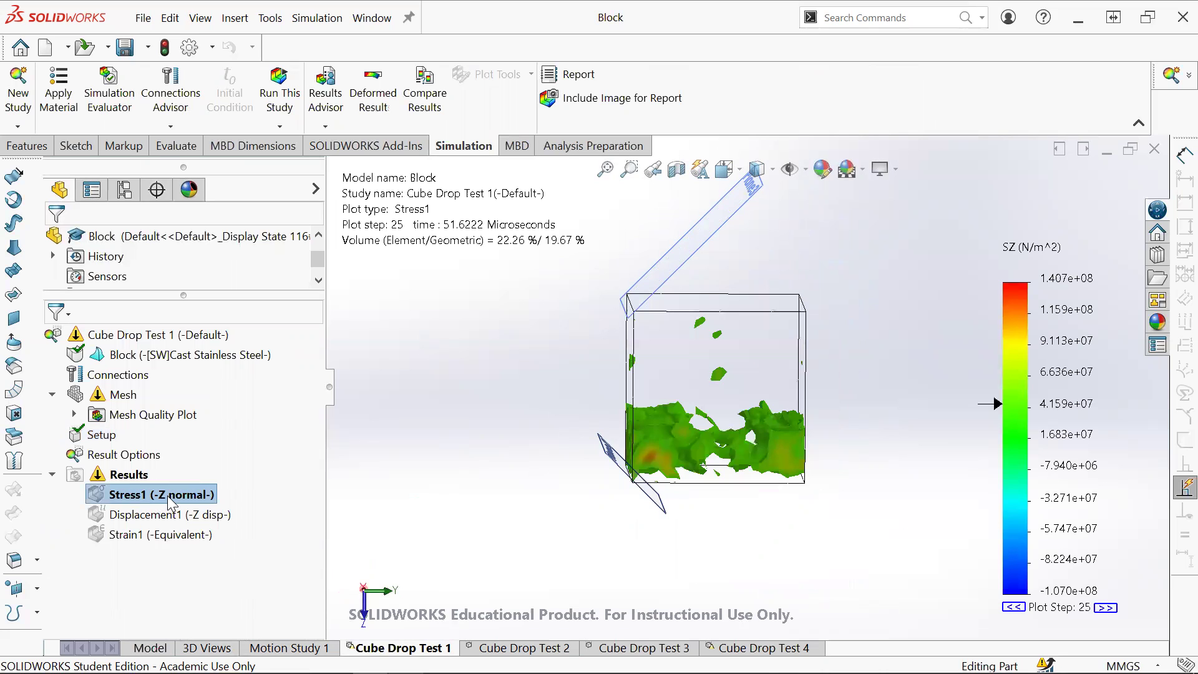
{"action": "middle_click_drag", "start_coordinate": [735, 484], "coordinate": [690, 568]}
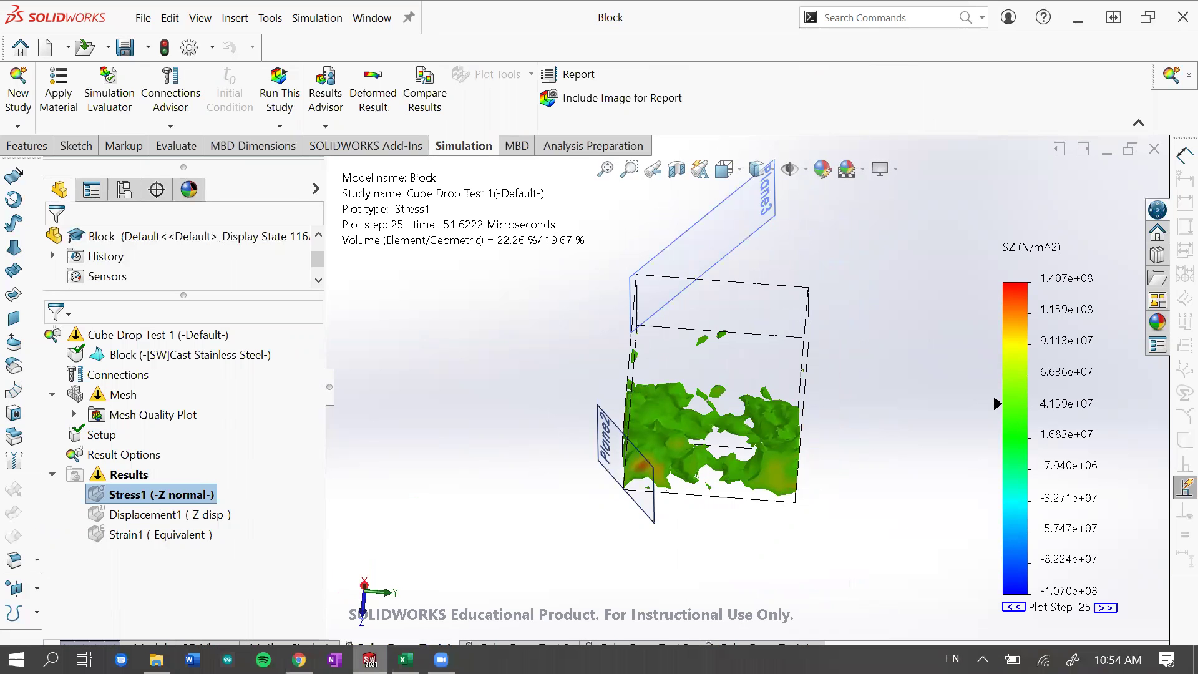
{"action": "left_click", "coordinate": [370, 659]}
{"action": "left_click", "coordinate": [371, 660]}
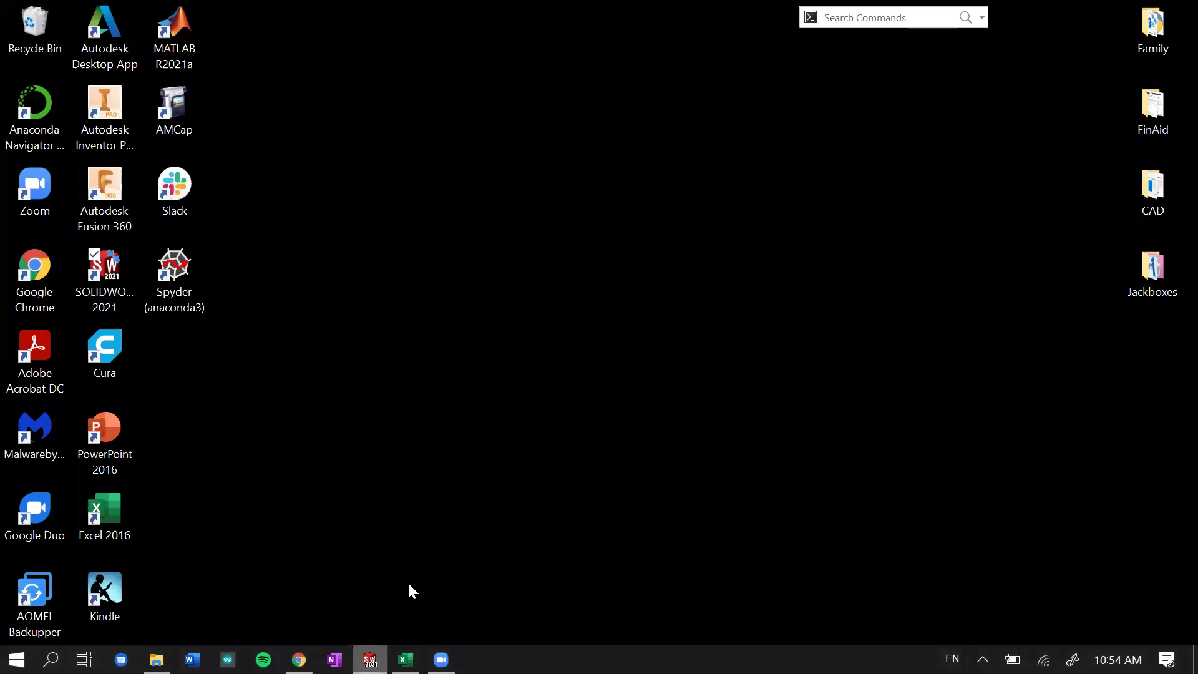
{"action": "key", "text": "ctrl+o"}
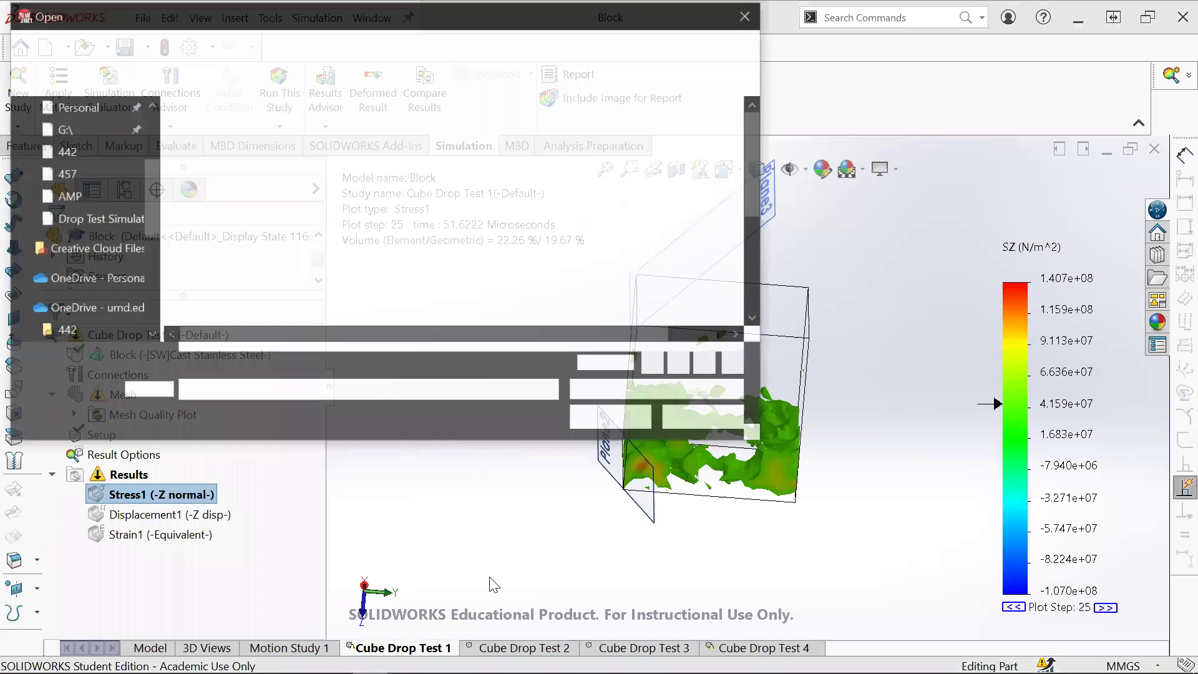
{"action": "scroll", "coordinate": [364, 200], "scroll_direction": "down", "scroll_amount": 6}
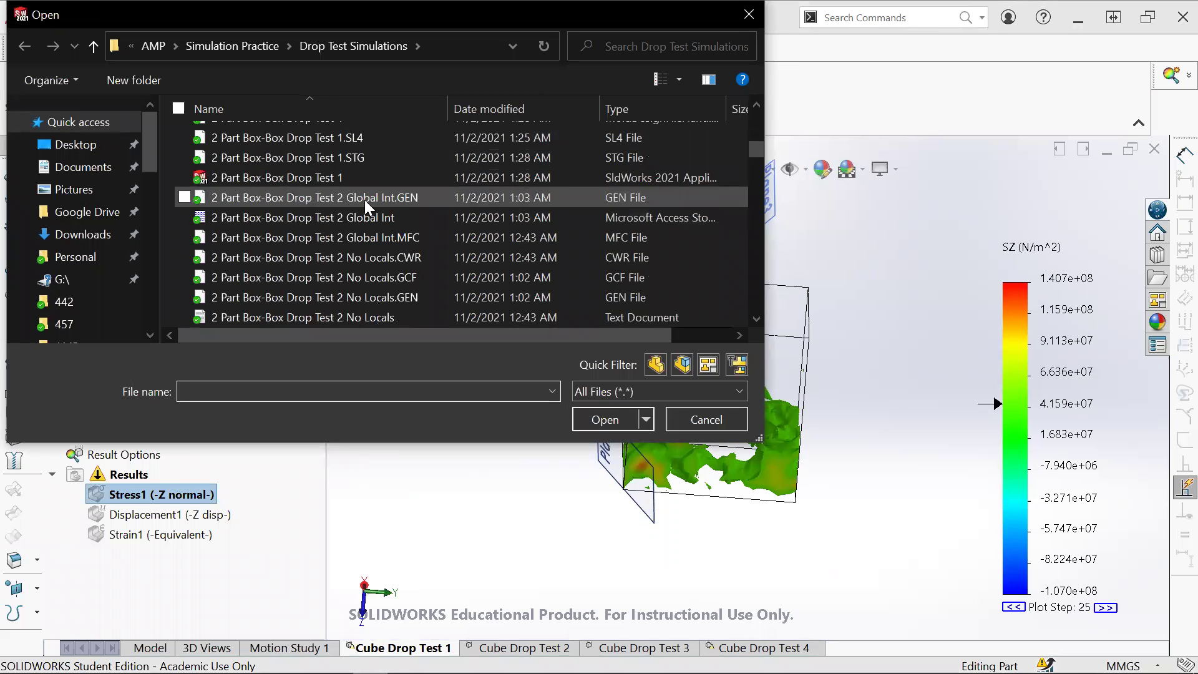
{"action": "scroll", "coordinate": [364, 198], "scroll_direction": "up", "scroll_amount": 5}
{"action": "left_click_drag", "start_coordinate": [208, 17], "coordinate": [277, 199]}
{"action": "left_click", "coordinate": [820, 198]}
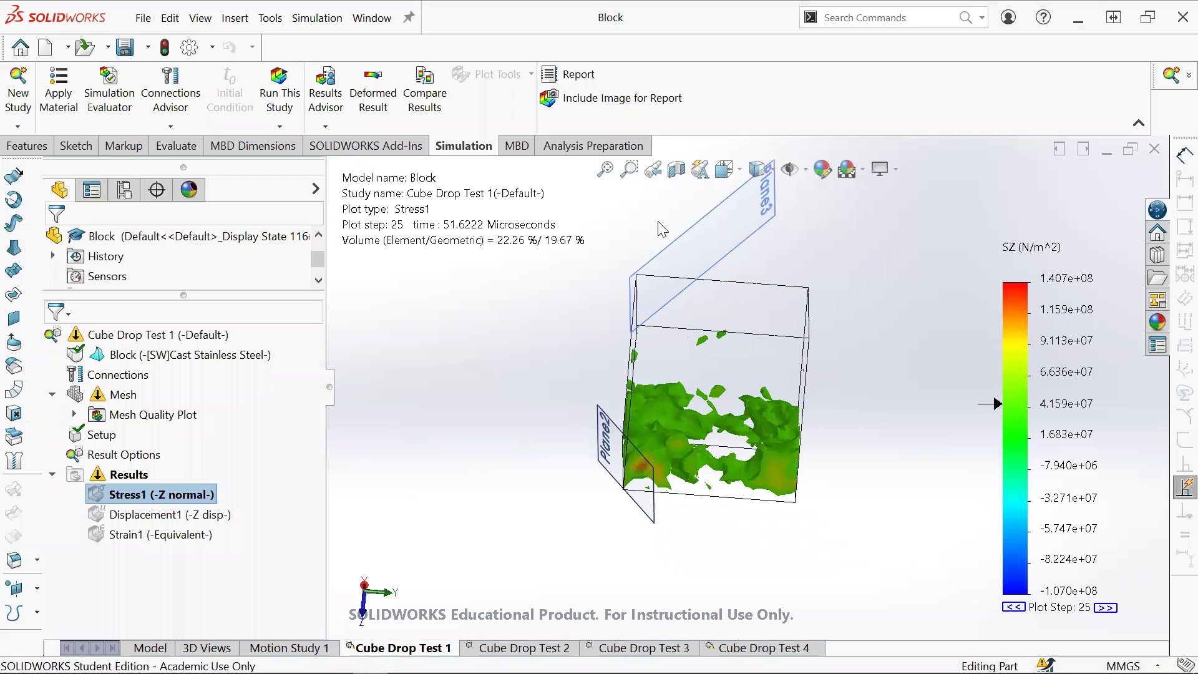
Step: Sort the Drop Test Simulations folder by date modified and open the Cube part from it
{"action": "key", "text": "ctrl+o"}
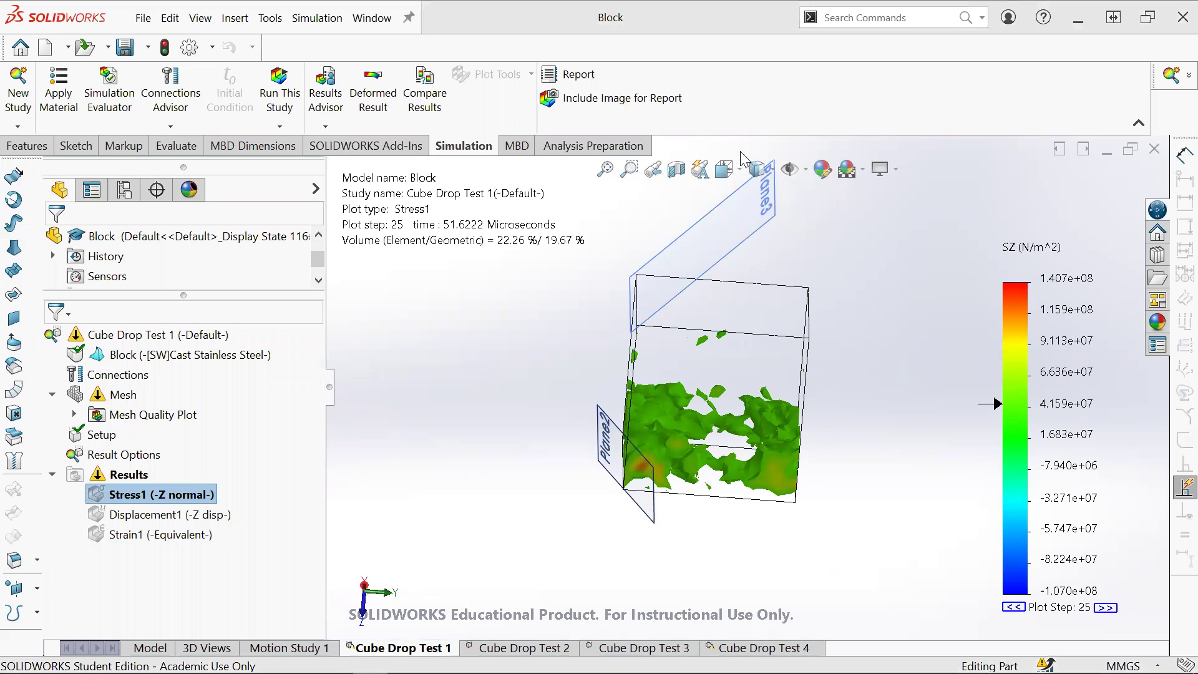
{"action": "left_click", "coordinate": [583, 290]}
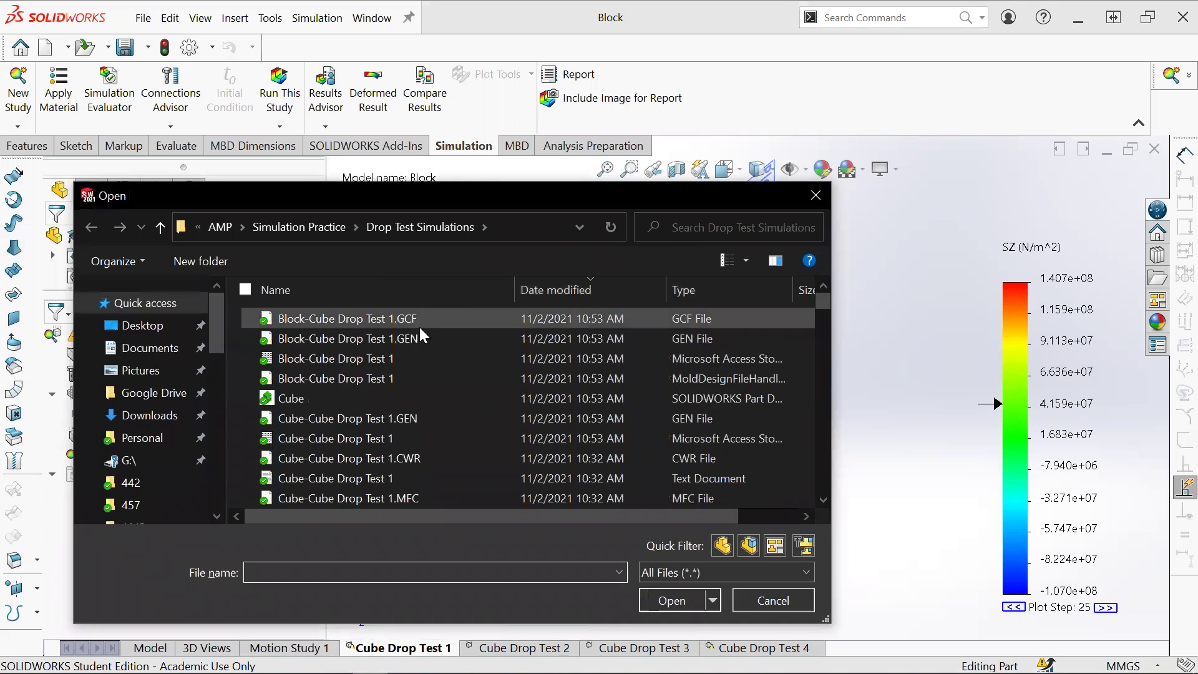
{"action": "double_click", "coordinate": [392, 398]}
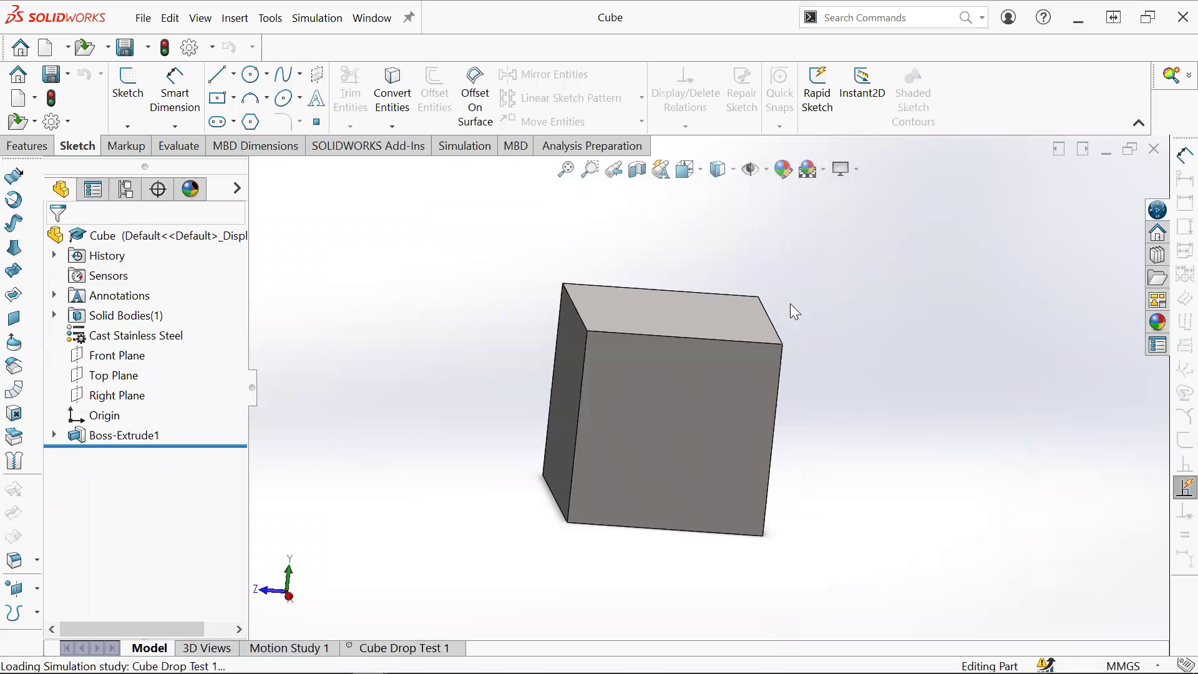
Step: Open the Cube Drop Test 1 study and display its Stress1 (-Y normal-) plot to inspect the cube's faces
{"action": "left_click", "coordinate": [415, 648]}
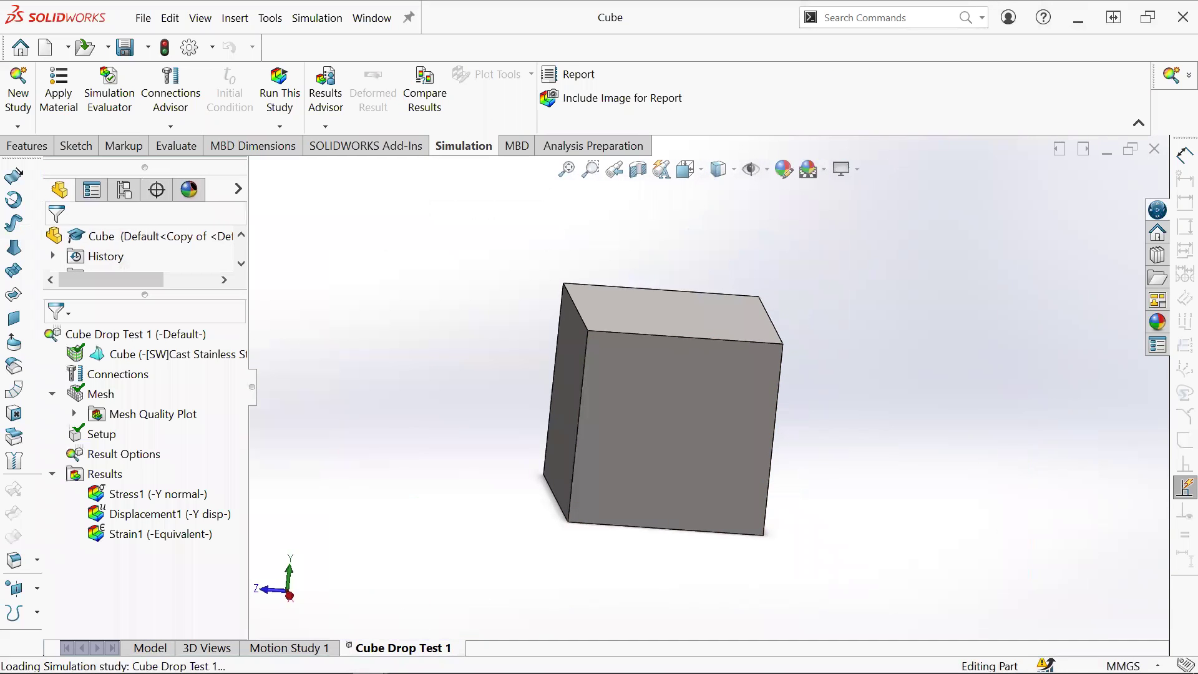
{"action": "right_click", "coordinate": [144, 495]}
{"action": "left_click", "coordinate": [113, 517]}
{"action": "left_click", "coordinate": [127, 532]}
{"action": "left_click", "coordinate": [133, 508]}
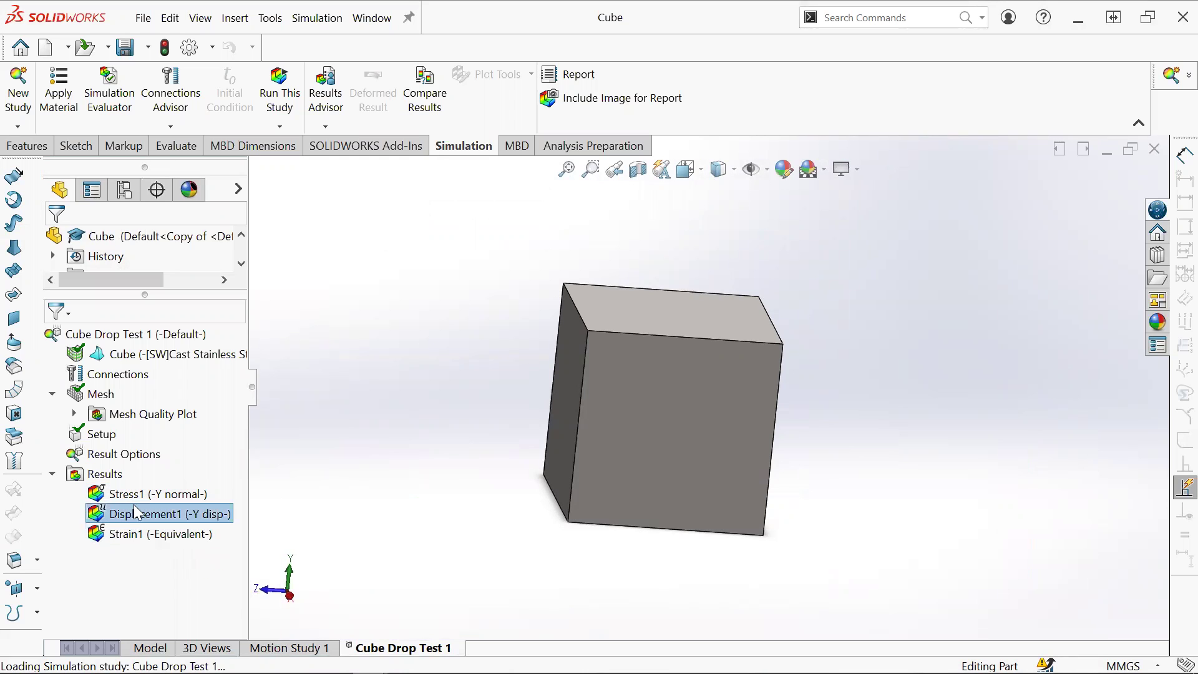
{"action": "left_click", "coordinate": [135, 493]}
{"action": "right_click", "coordinate": [141, 496]}
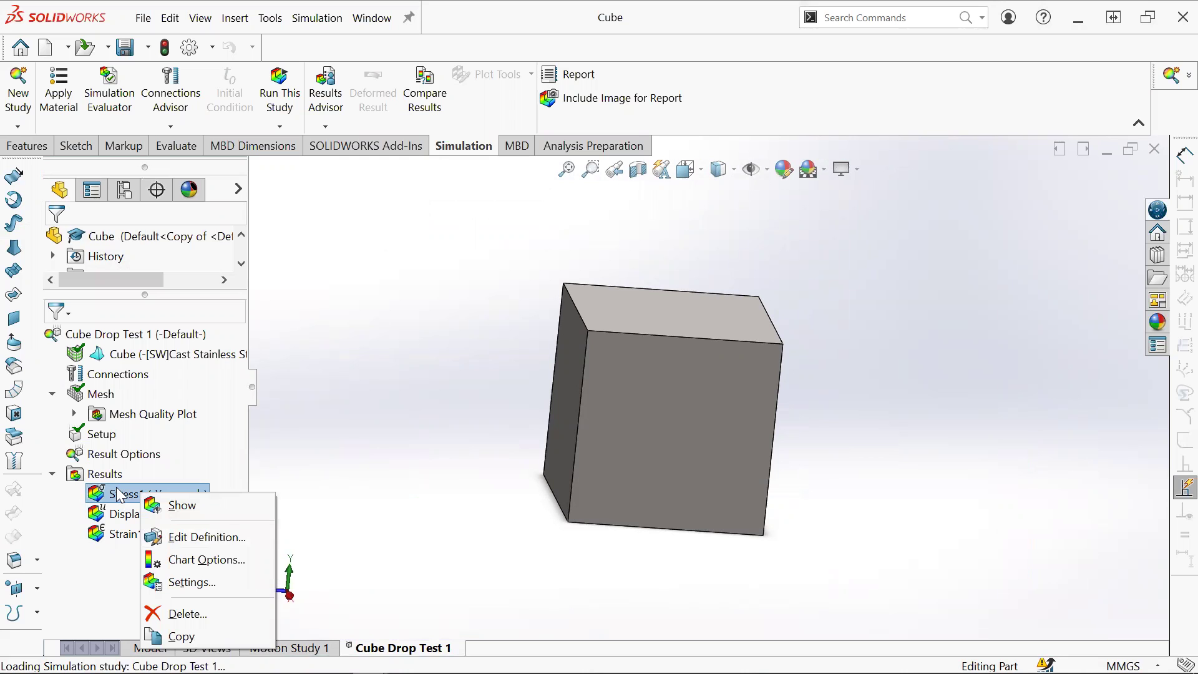
{"action": "double_click", "coordinate": [121, 495]}
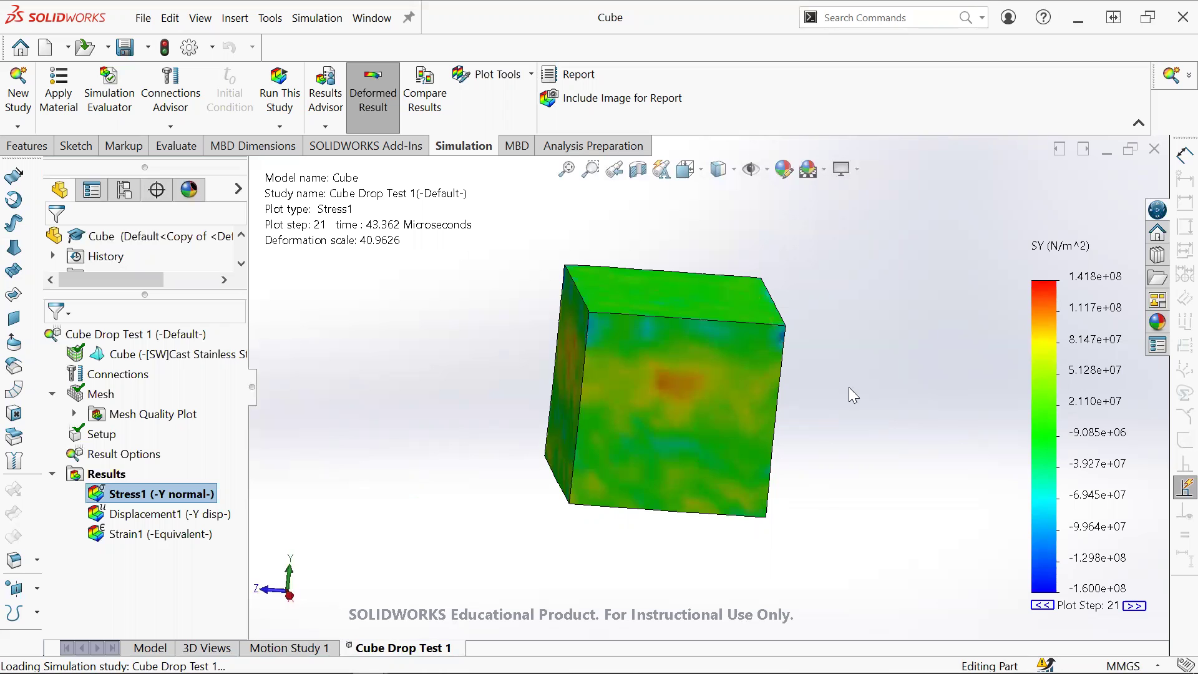
{"action": "middle_click_drag", "start_coordinate": [628, 430], "coordinate": [512, 487]}
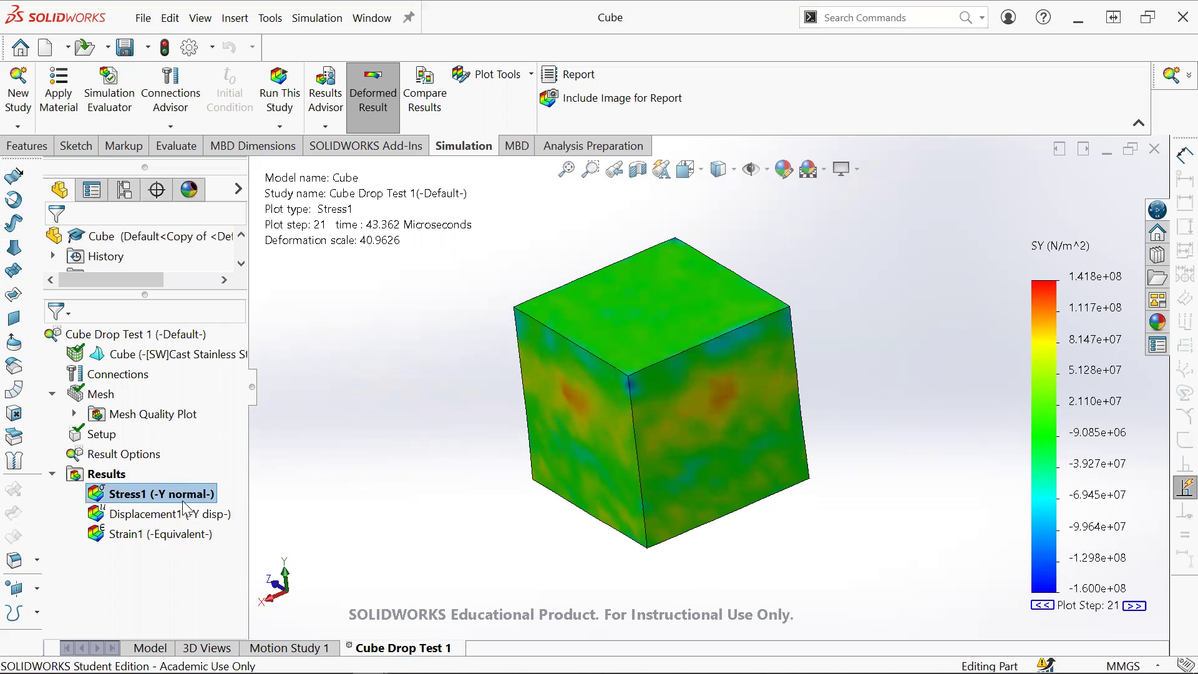
Step: Start Iso Clipping on the Stress1 (-Y normal-) plot and raise the Iso 1 value to about 57320128 N/m^2
{"action": "left_click", "coordinate": [157, 518]}
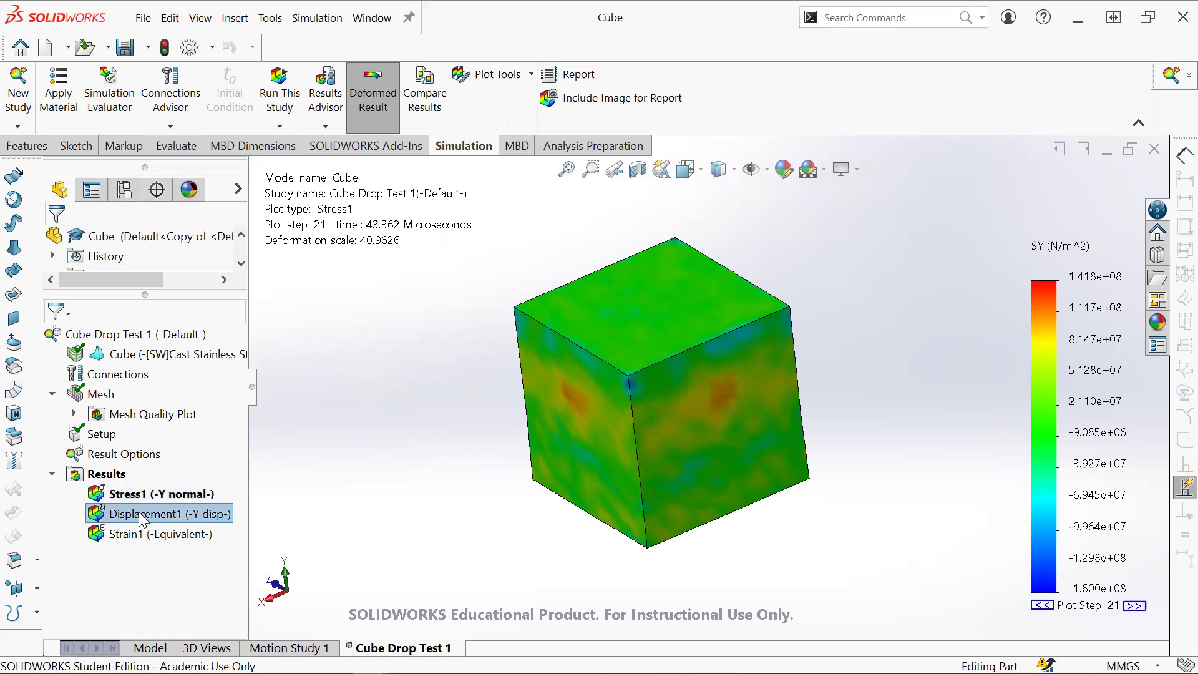
{"action": "right_click", "coordinate": [144, 515]}
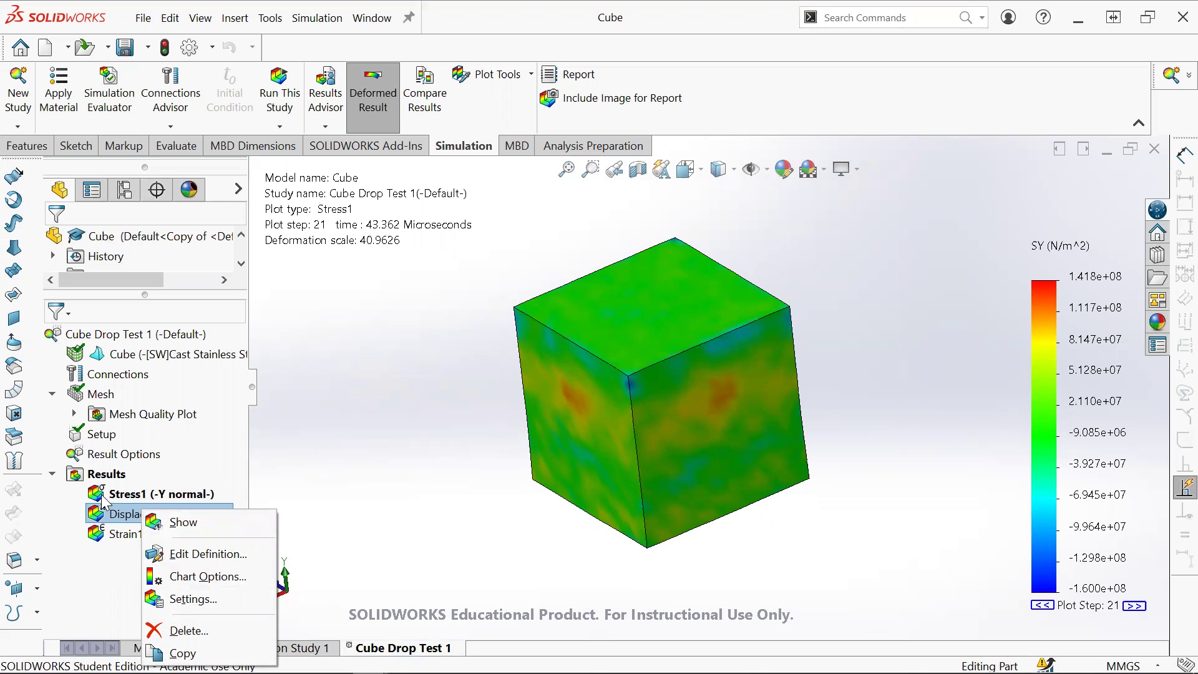
{"action": "right_click", "coordinate": [130, 494]}
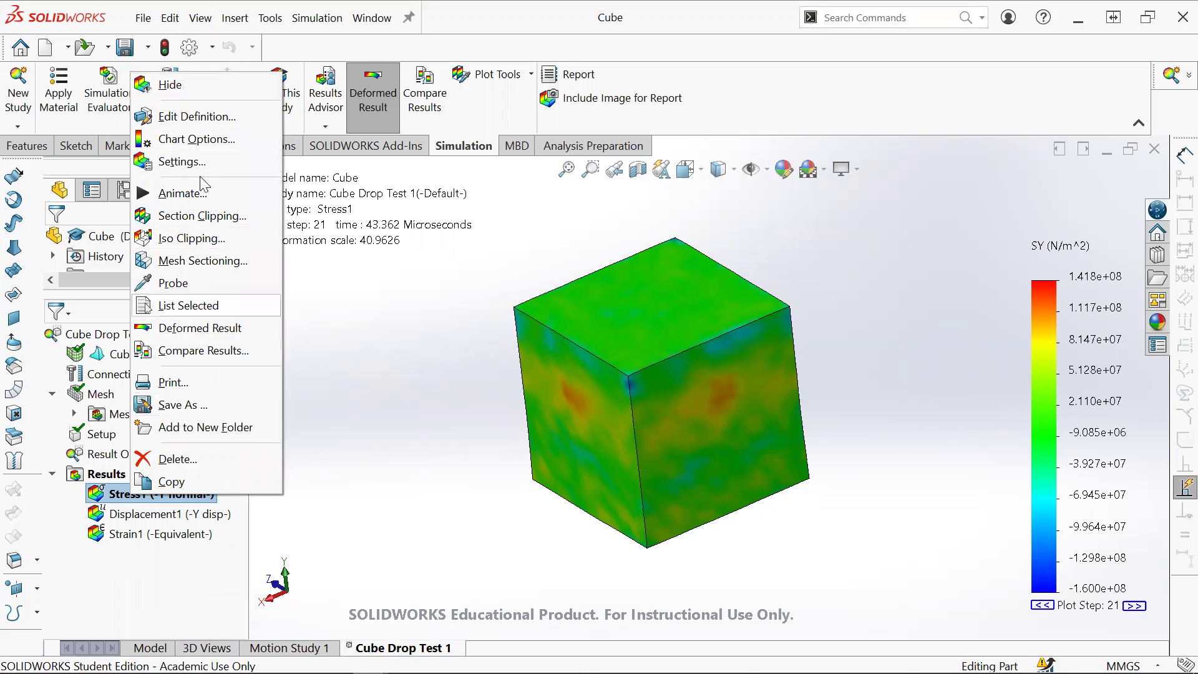
{"action": "left_click", "coordinate": [187, 243]}
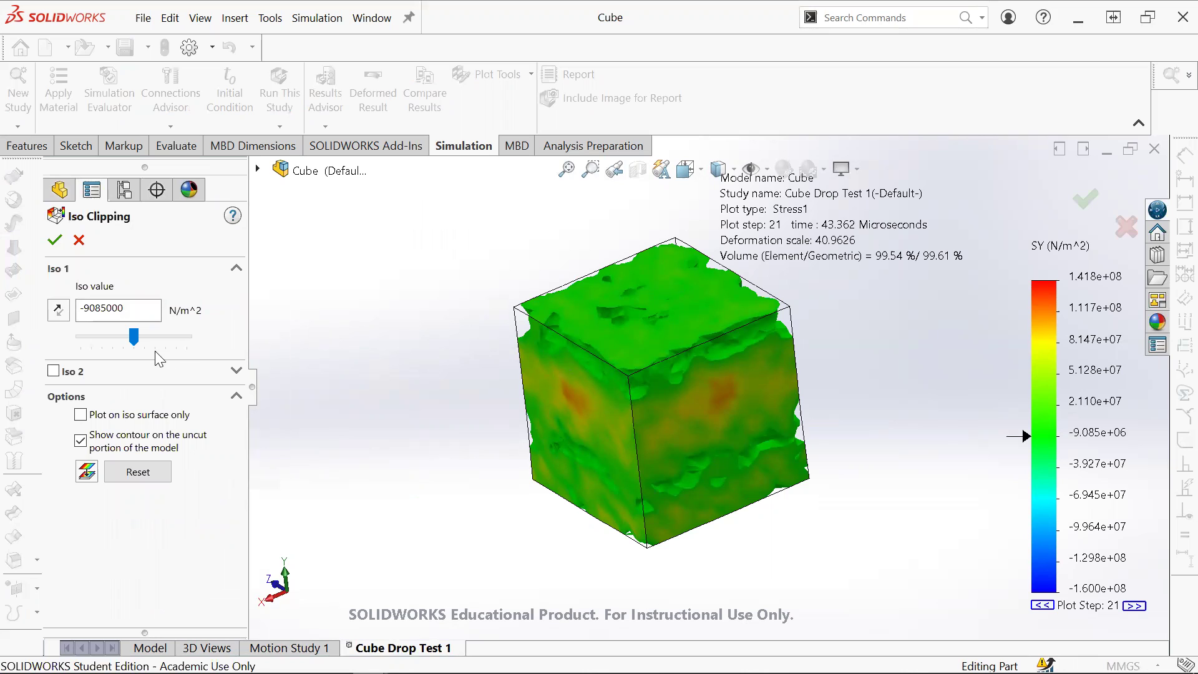
{"action": "mouse_move", "coordinate": [134, 337]}
{"action": "left_mouse_down"}
{"action": "mouse_move", "coordinate": [182, 337]}
{"action": "mouse_move", "coordinate": [187, 321]}
{"action": "mouse_move", "coordinate": [155, 329]}
{"action": "left_mouse_up"}
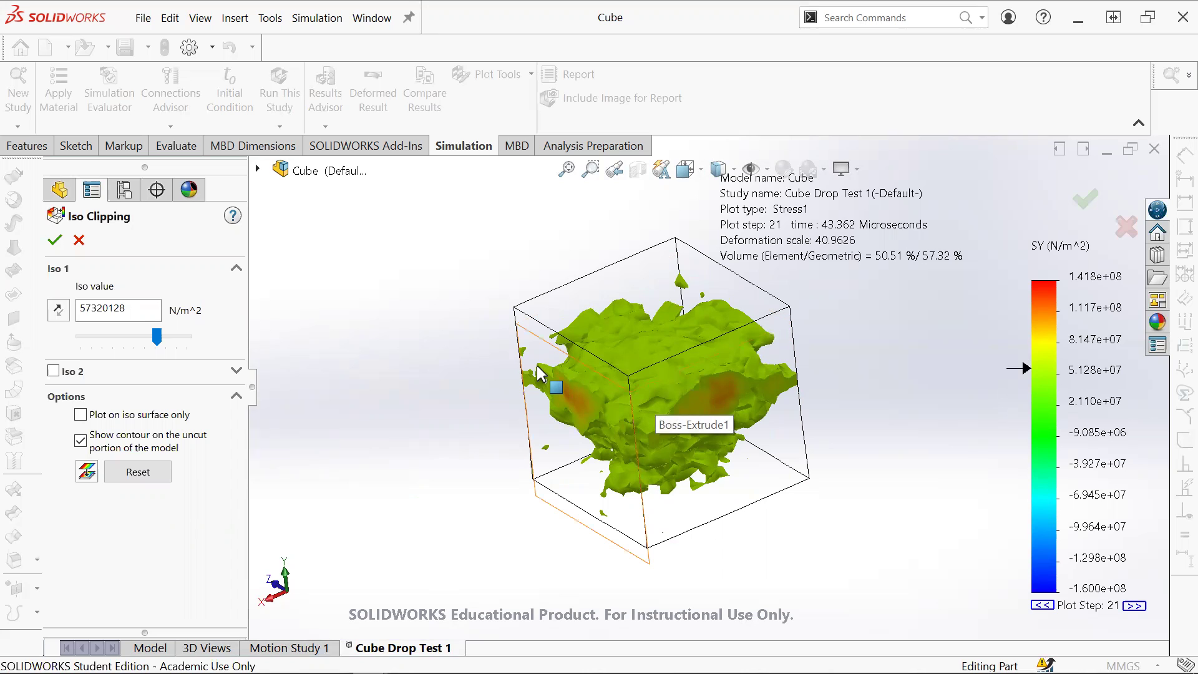
Step: Reverse the clipping direction back and forth to compare the cube's regions above and below the iso value
{"action": "left_click", "coordinate": [58, 312]}
{"action": "left_click", "coordinate": [59, 312]}
{"action": "left_click", "coordinate": [59, 313]}
{"action": "left_click", "coordinate": [59, 312]}
{"action": "left_click", "coordinate": [58, 312]}
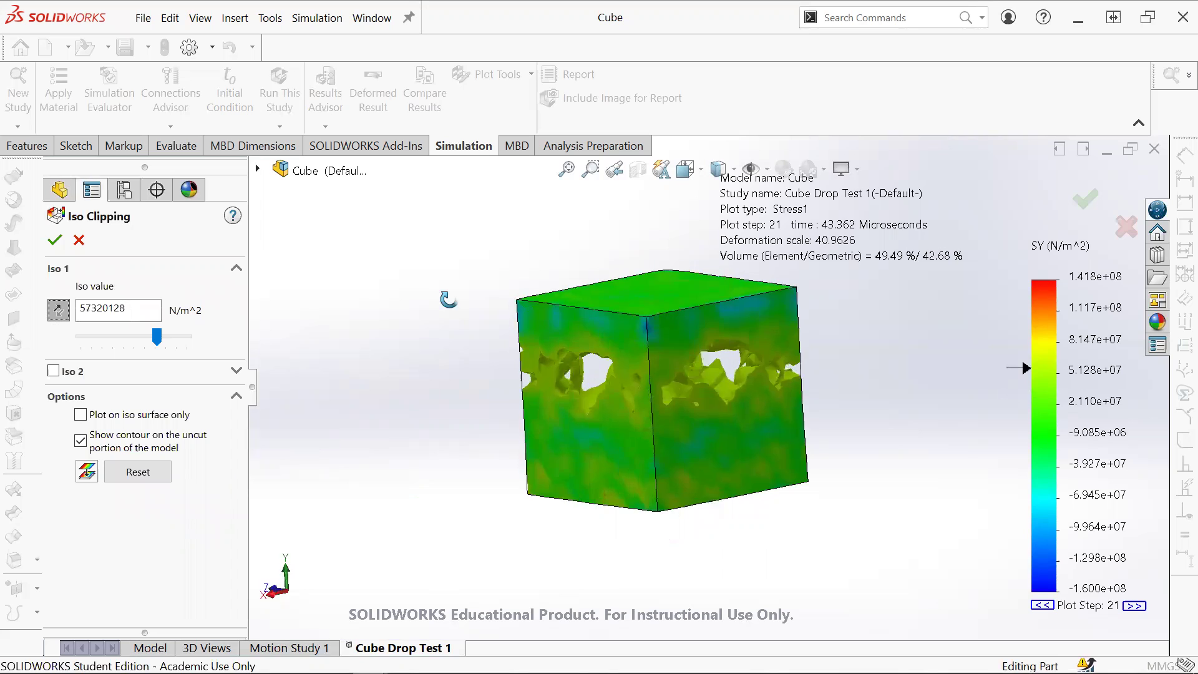
{"action": "left_click", "coordinate": [58, 312]}
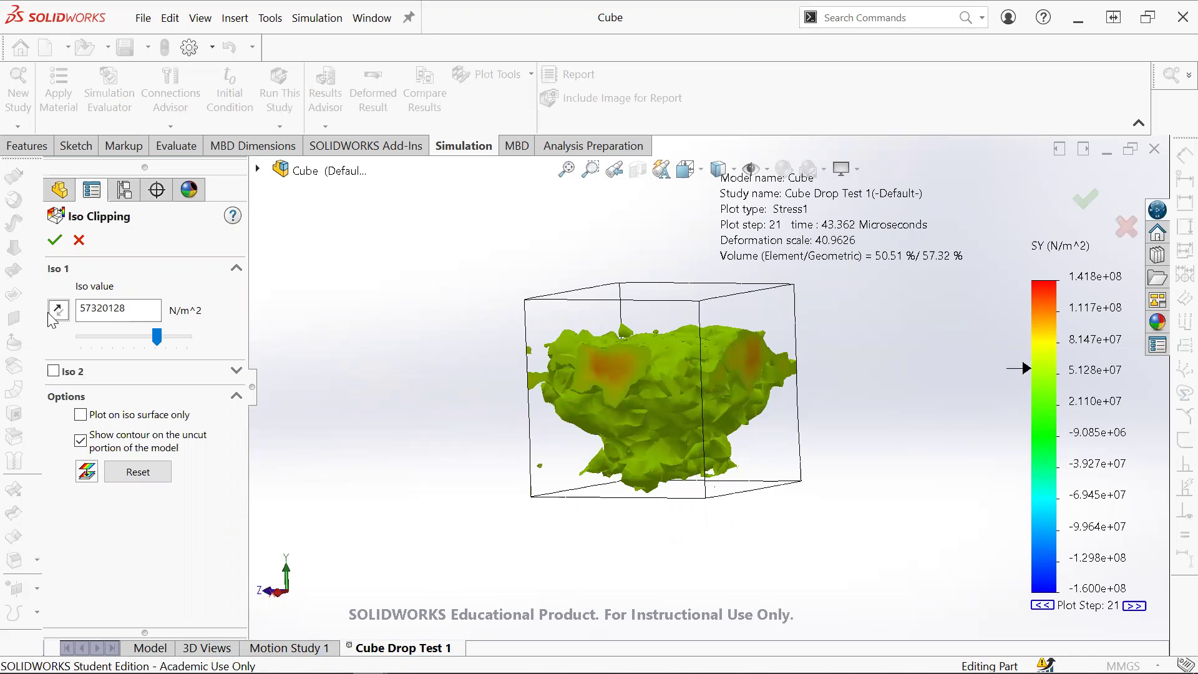
{"action": "left_click_drag", "start_coordinate": [133, 308], "coordinate": [59, 309]}
{"action": "left_click", "coordinate": [63, 310]}
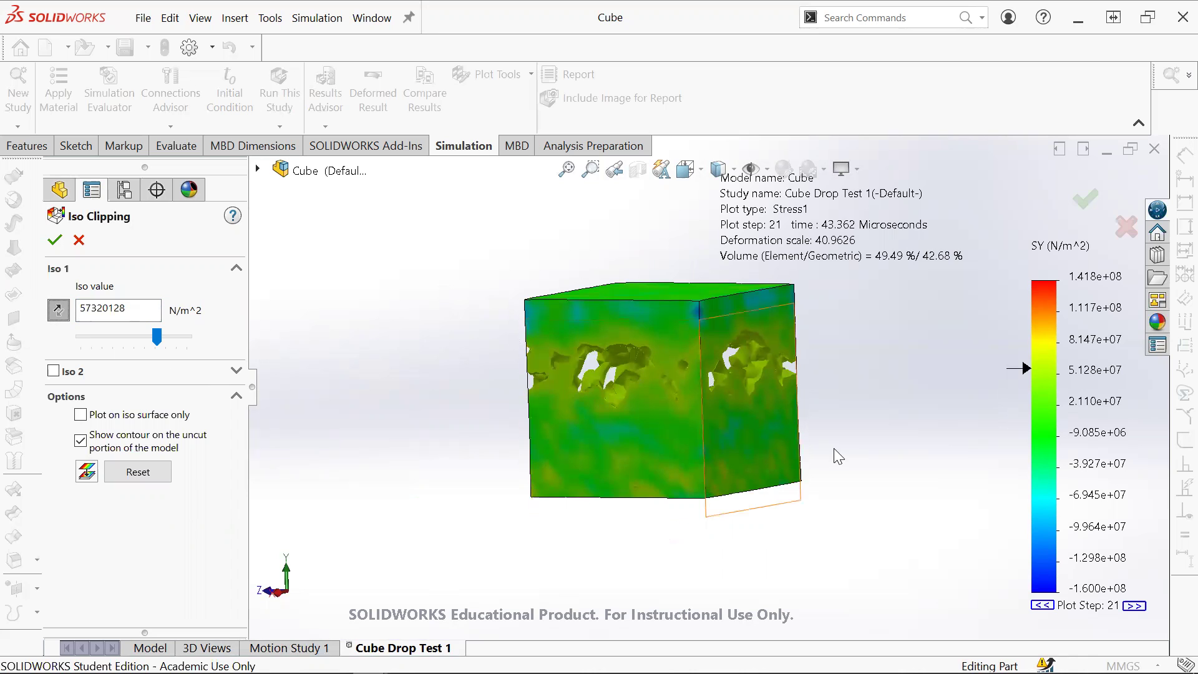
{"action": "middle_click_drag", "start_coordinate": [694, 389], "coordinate": [732, 431]}
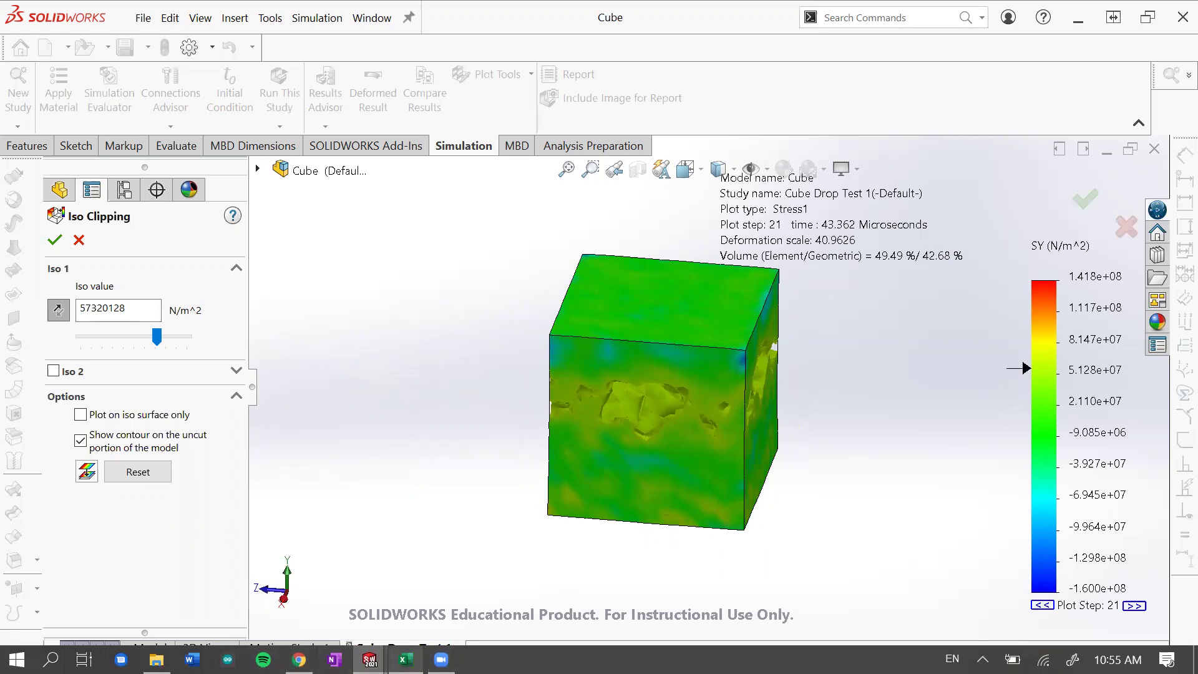
Step: Switch to the collision calculation workbook in Excel and look up the calculated stress of Cube 1 in H24
{"action": "left_click", "coordinate": [405, 660]}
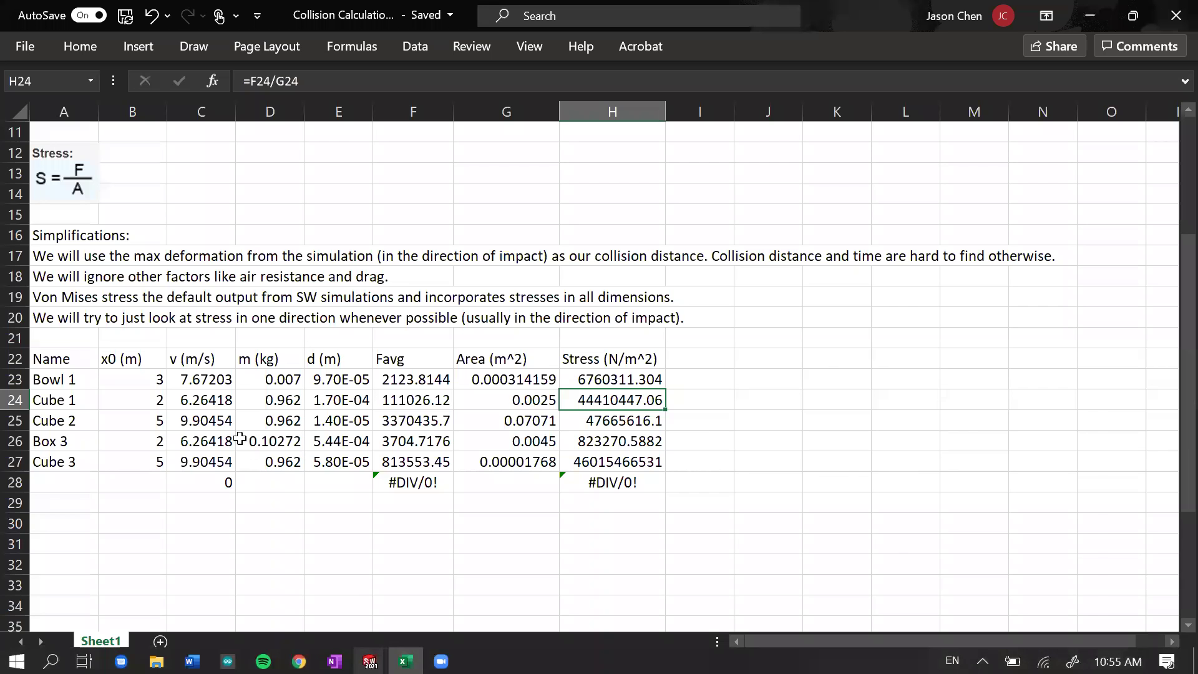
{"action": "left_click", "coordinate": [218, 463]}
{"action": "left_click", "coordinate": [227, 487]}
{"action": "left_click", "coordinate": [250, 483]}
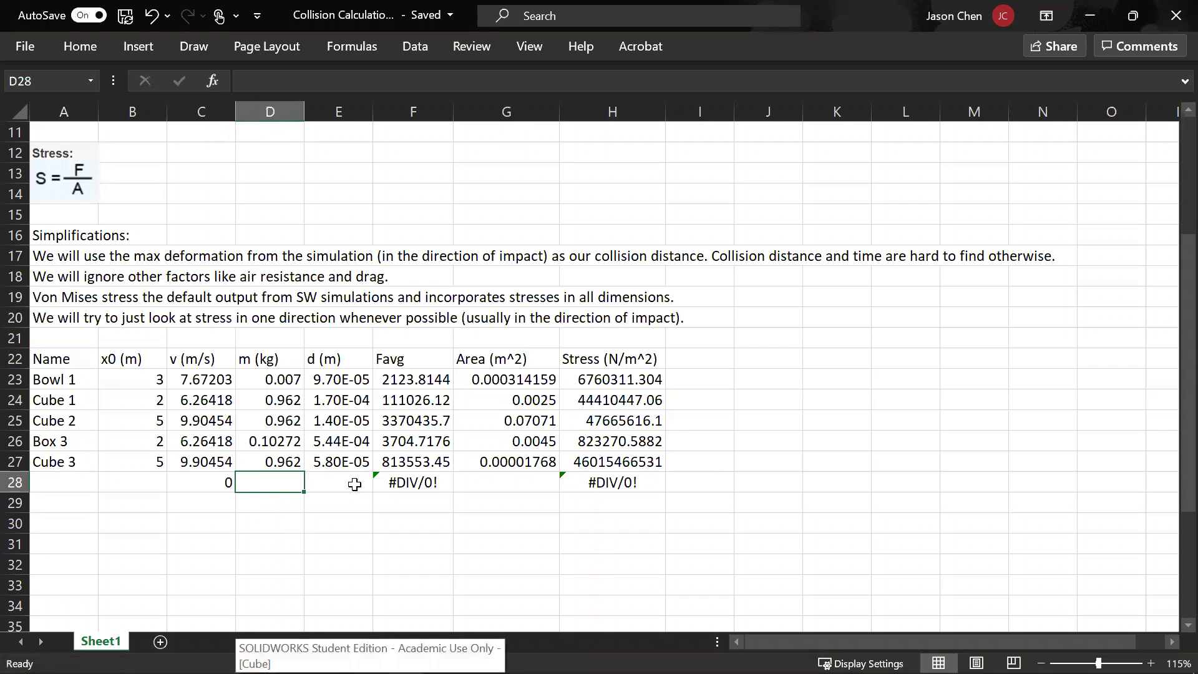
{"action": "left_click", "coordinate": [262, 463]}
{"action": "left_click", "coordinate": [606, 382]}
{"action": "left_click", "coordinate": [591, 404]}
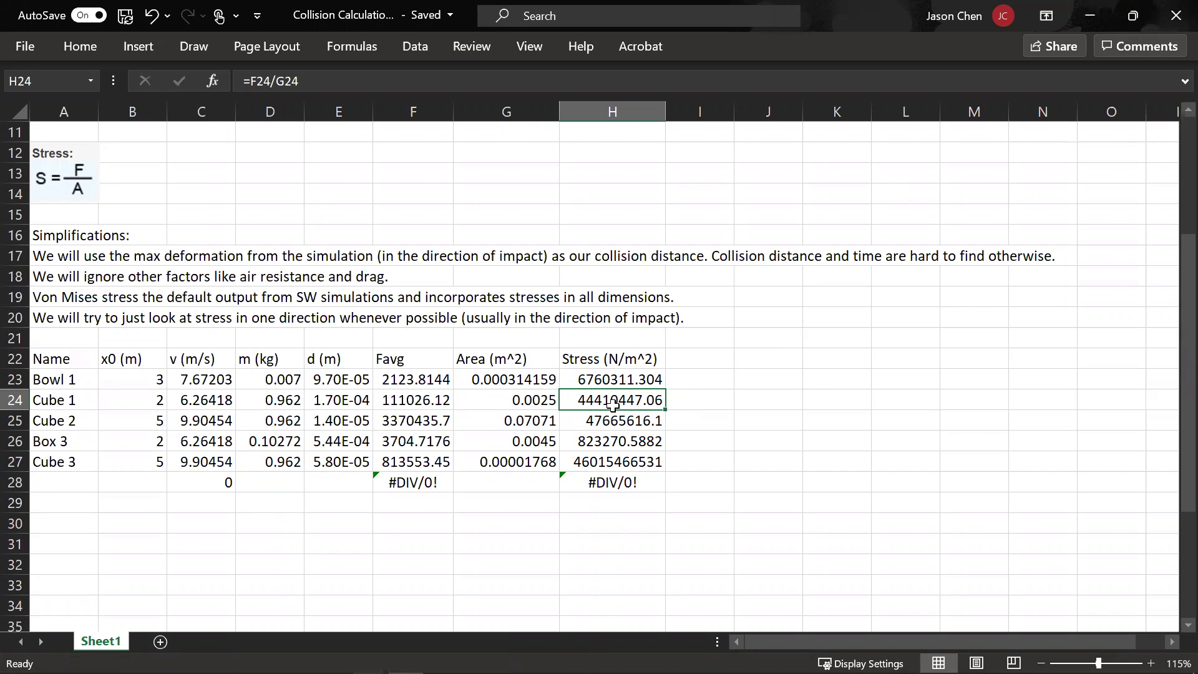
Step: Back in SOLIDWORKS, set the Iso 1 value to 4.44e7 N/m^2, show only the regions above it, and apply the clipping
{"action": "left_click", "coordinate": [1091, 17]}
{"action": "left_click_drag", "start_coordinate": [126, 310], "coordinate": [57, 317]}
{"action": "type", "text": "4.44e7"}
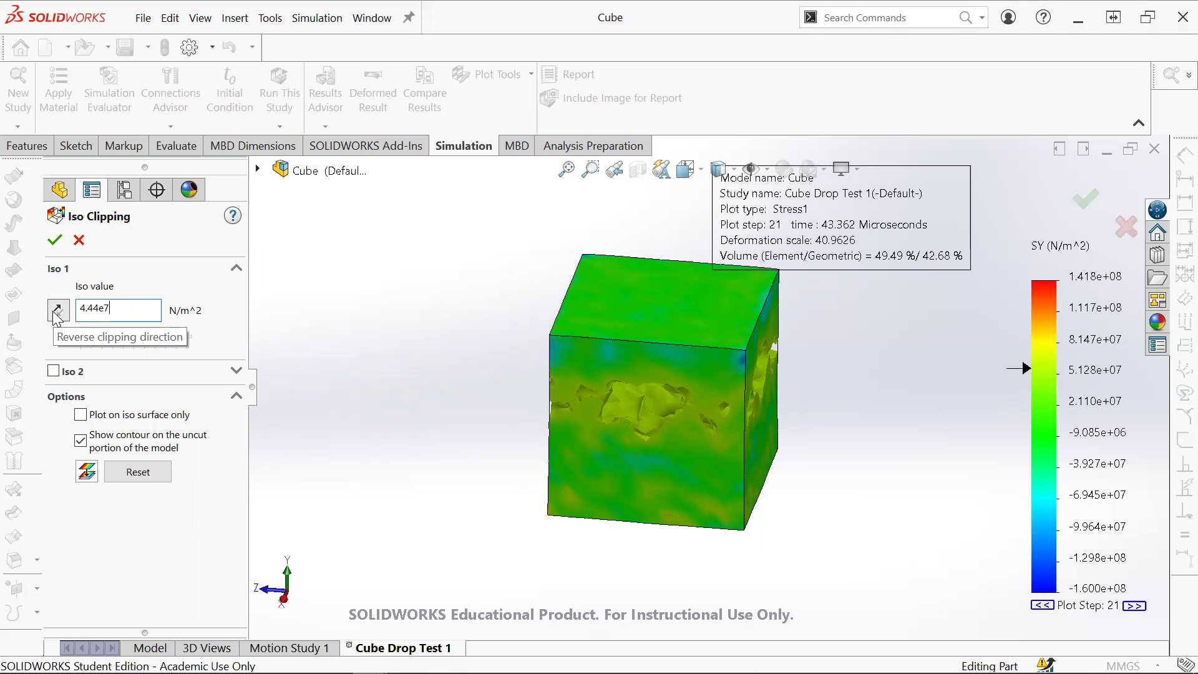
{"action": "left_click", "coordinate": [57, 312]}
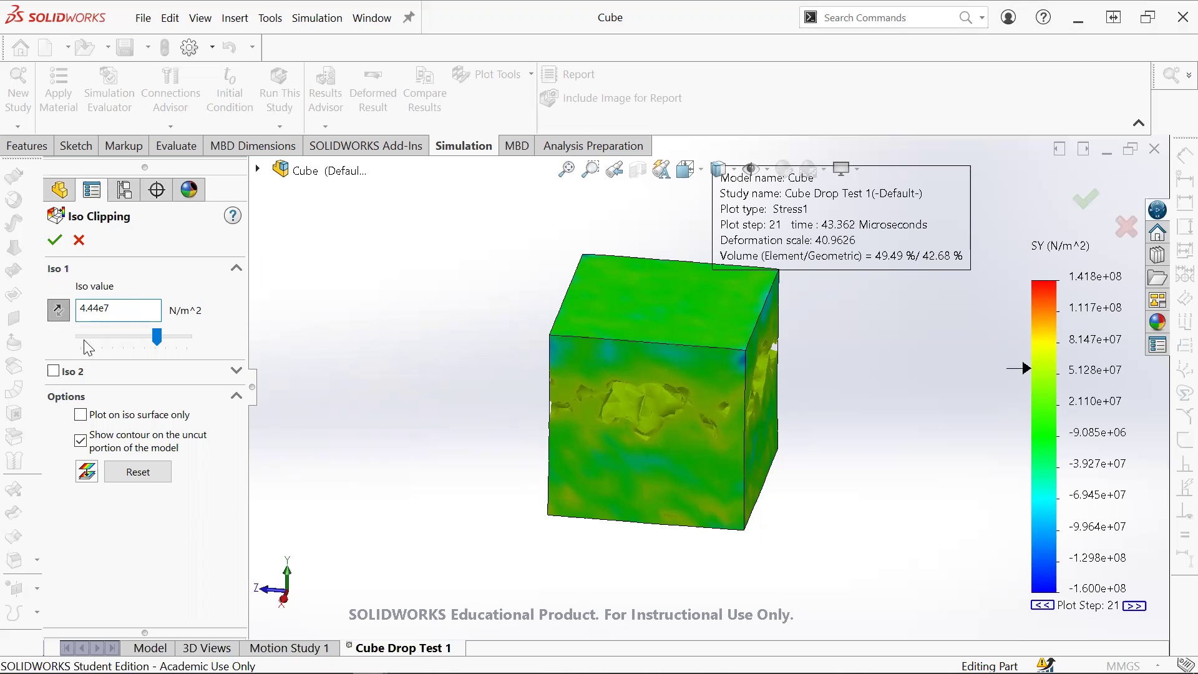
{"action": "key", "text": "Return"}
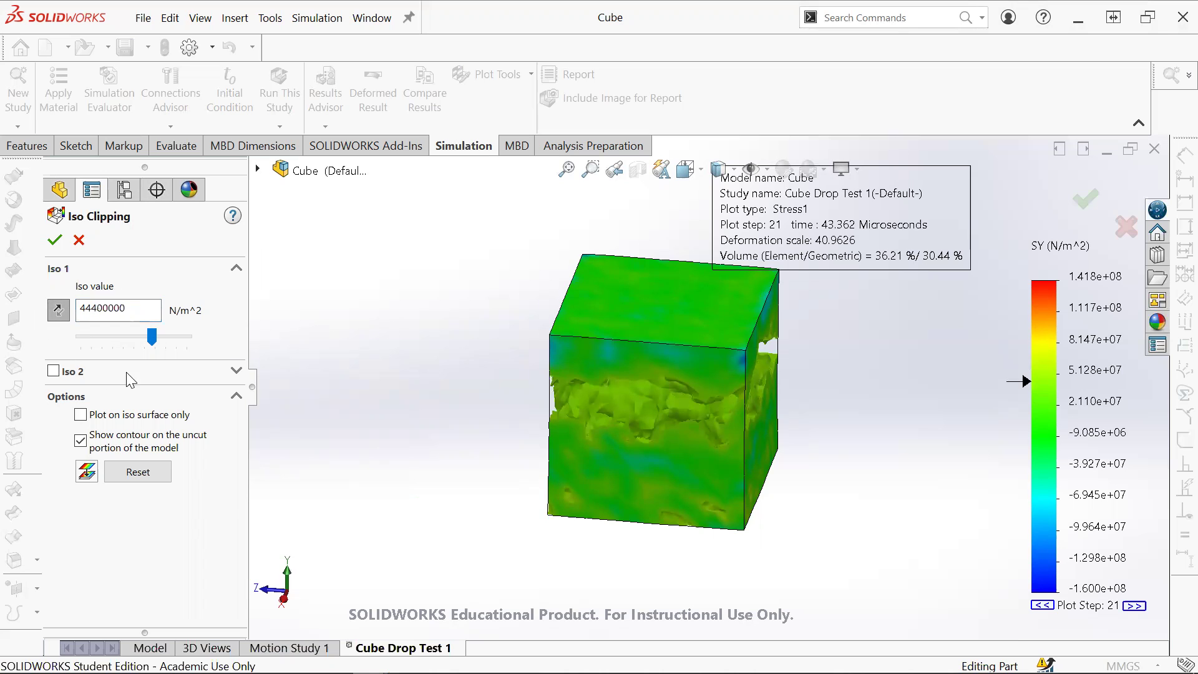
{"action": "middle_click_drag", "start_coordinate": [486, 422], "coordinate": [650, 342]}
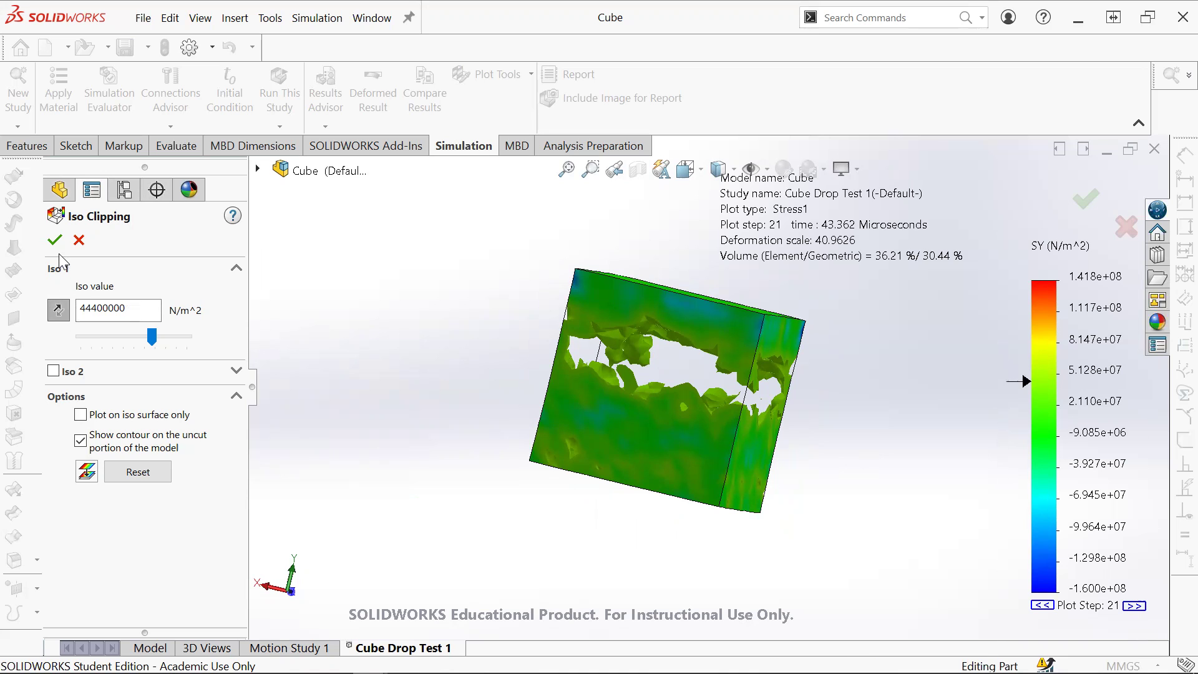
{"action": "left_click", "coordinate": [58, 313]}
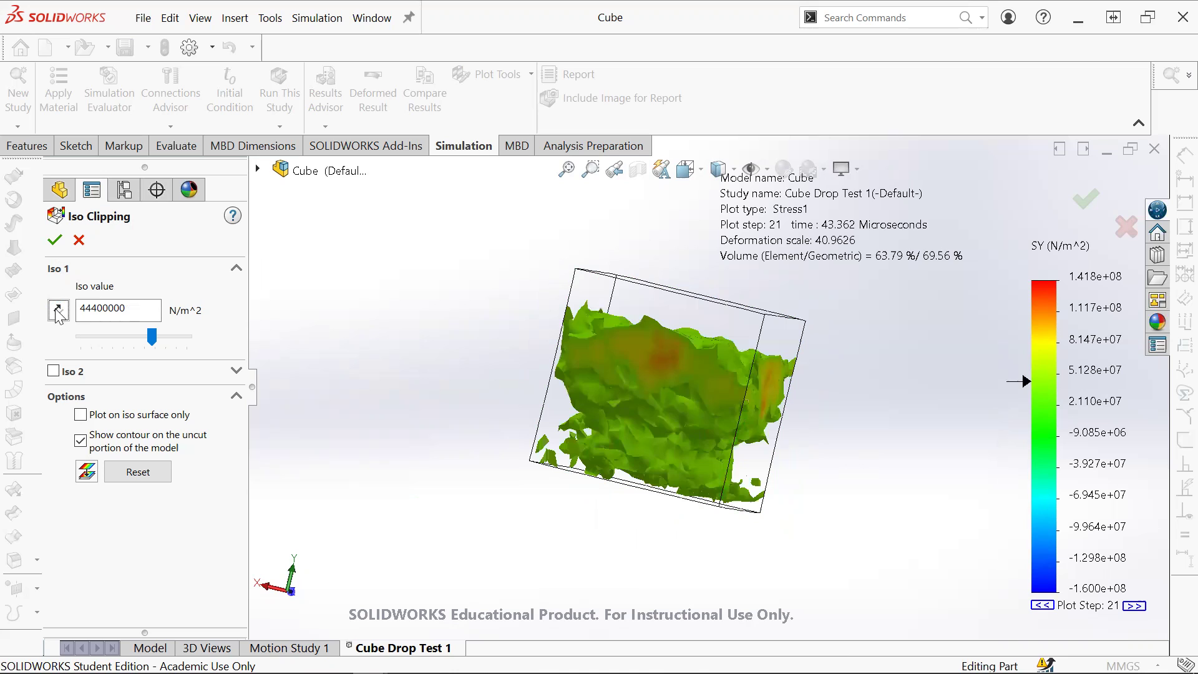
{"action": "left_click", "coordinate": [55, 240]}
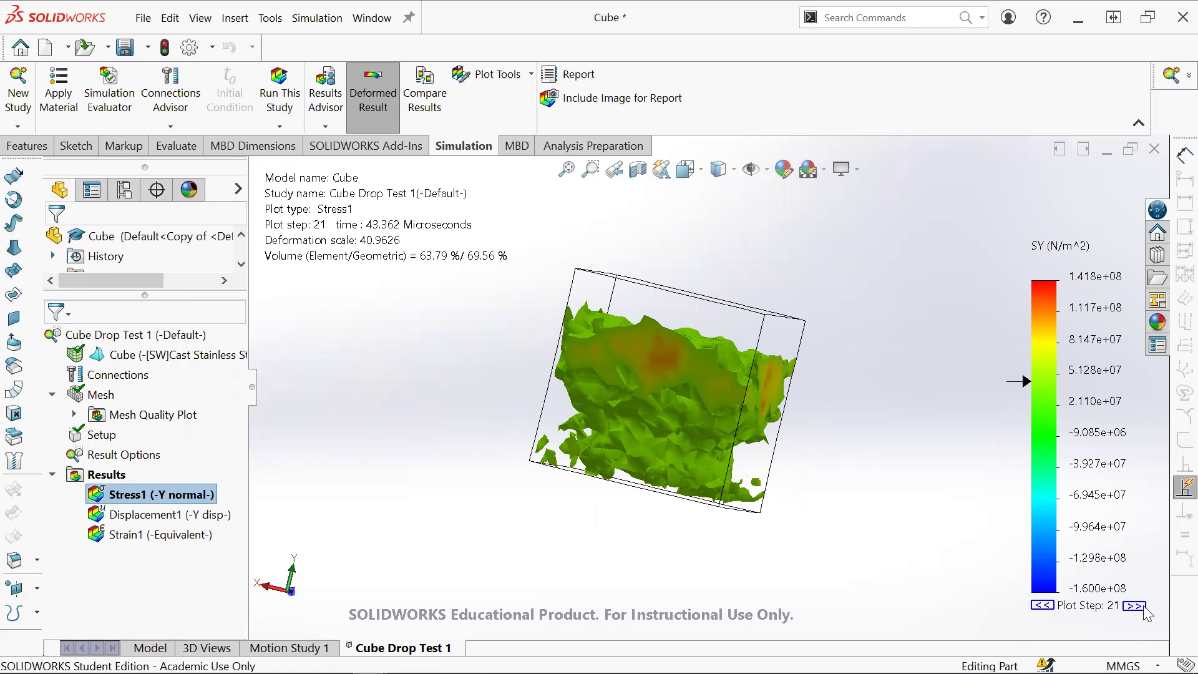
Step: Advance the clipped Stress1 plot to plot step 25 and inspect the stressed regions near the cube's base
{"action": "left_click", "coordinate": [1138, 607]}
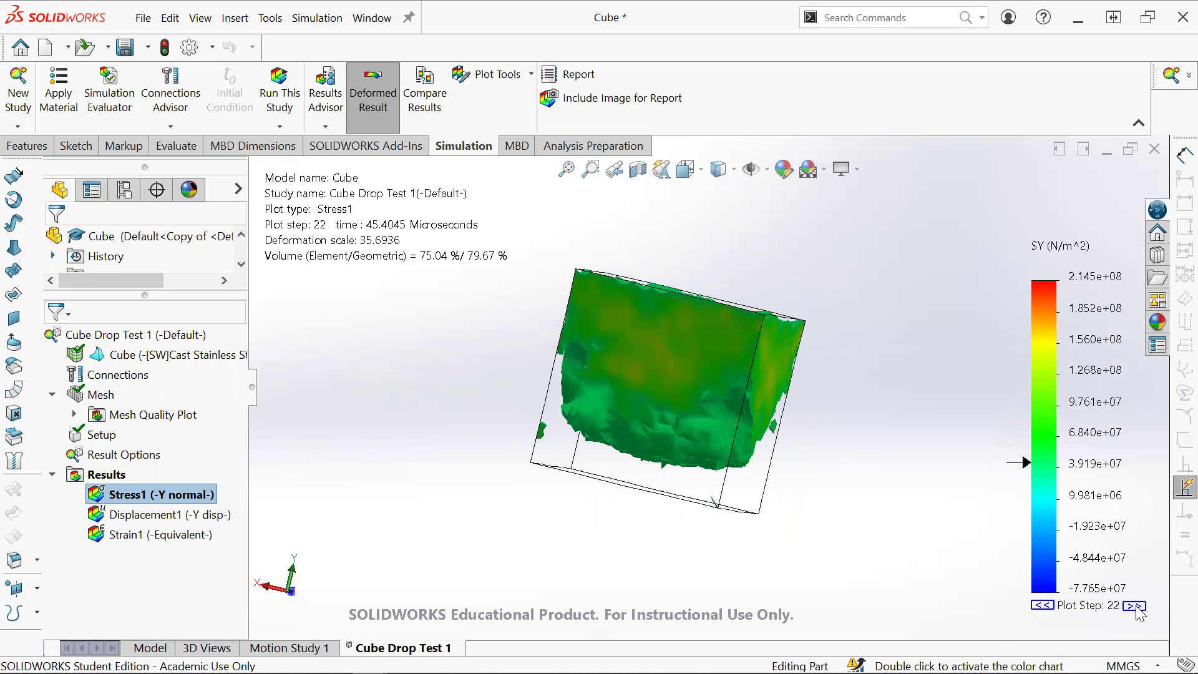
{"action": "left_click", "coordinate": [1138, 606]}
{"action": "left_click", "coordinate": [1138, 607]}
{"action": "left_click", "coordinate": [1138, 607]}
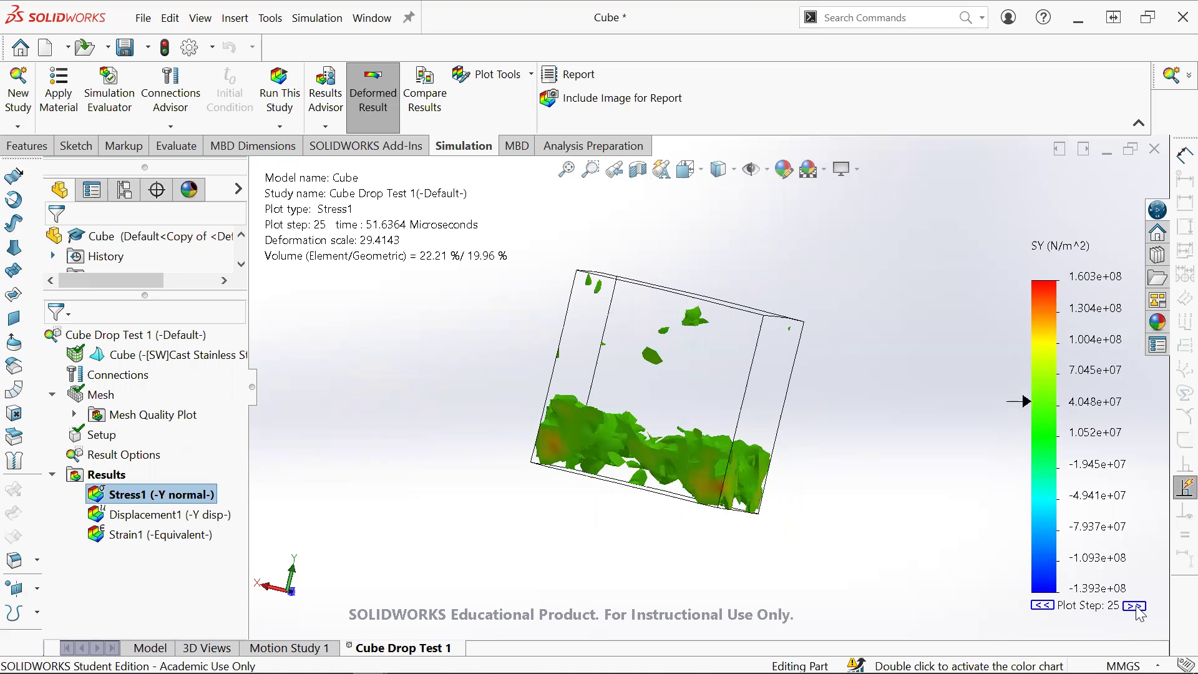
{"action": "middle_click_drag", "start_coordinate": [653, 524], "coordinate": [673, 368]}
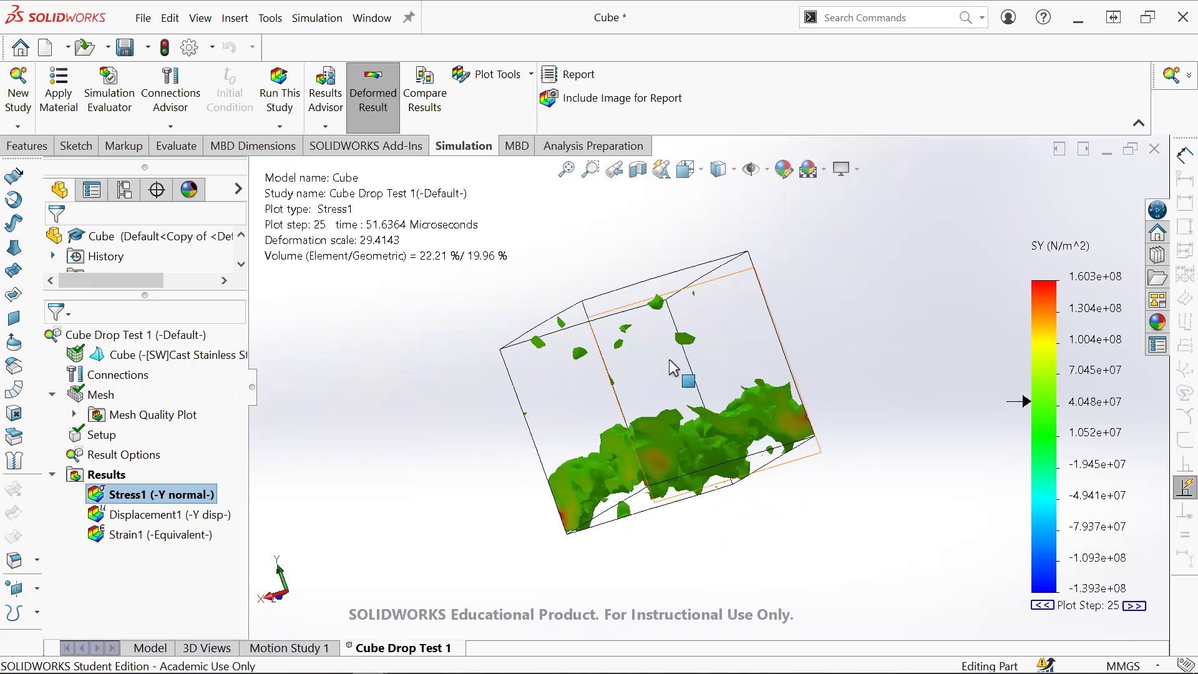
{"action": "middle_click_drag", "start_coordinate": [680, 494], "coordinate": [565, 439]}
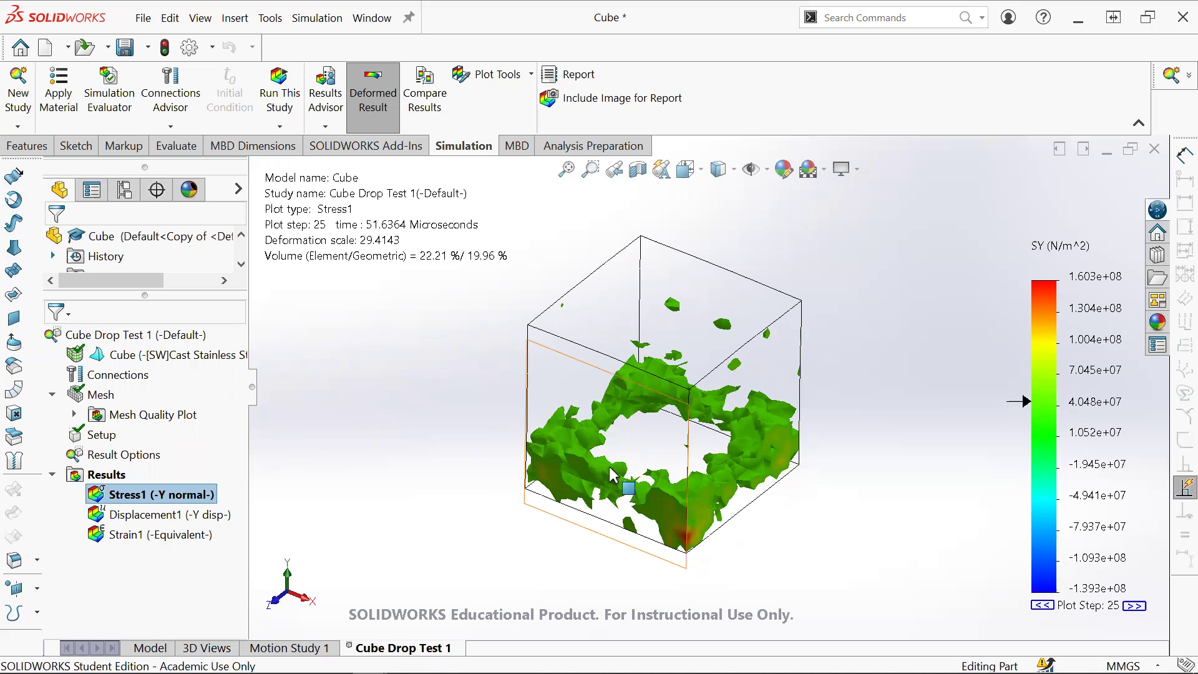
Step: Wrap the clipped Stress1 plot around to plot step 1 and advance it one step at a time to step 6
{"action": "left_click", "coordinate": [1134, 607]}
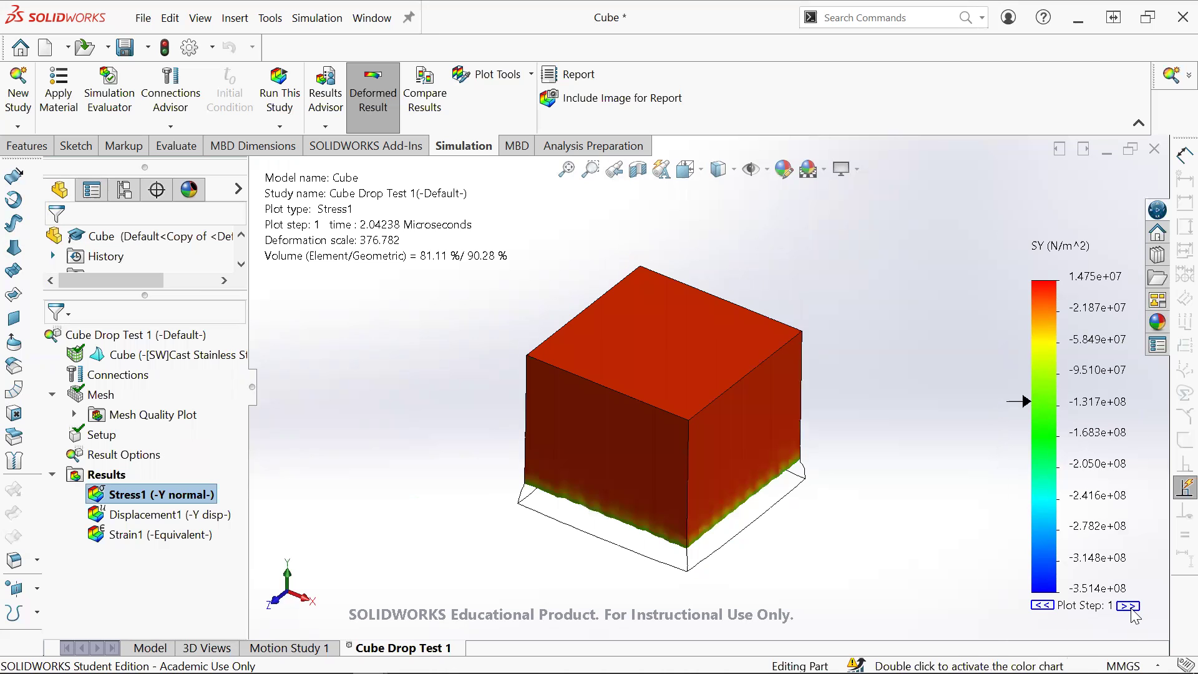
{"action": "left_click", "coordinate": [1134, 606]}
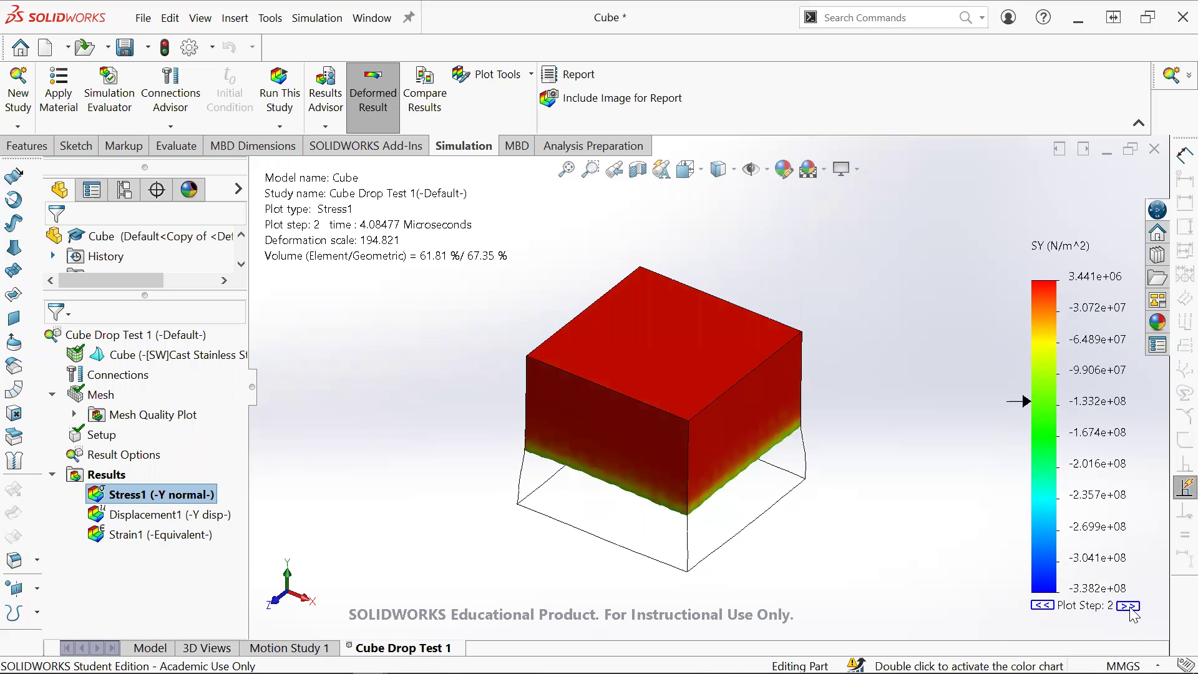
{"action": "left_click", "coordinate": [1128, 606]}
{"action": "left_click", "coordinate": [1129, 606]}
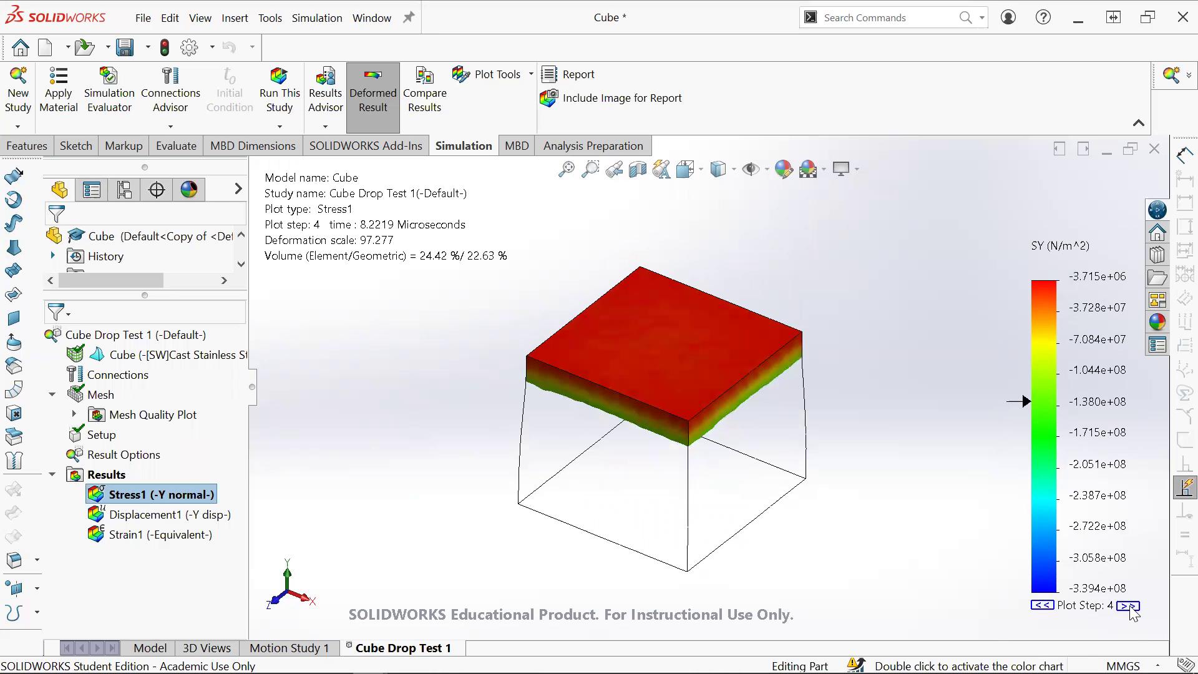
{"action": "left_click", "coordinate": [1131, 607]}
{"action": "left_click", "coordinate": [1129, 606]}
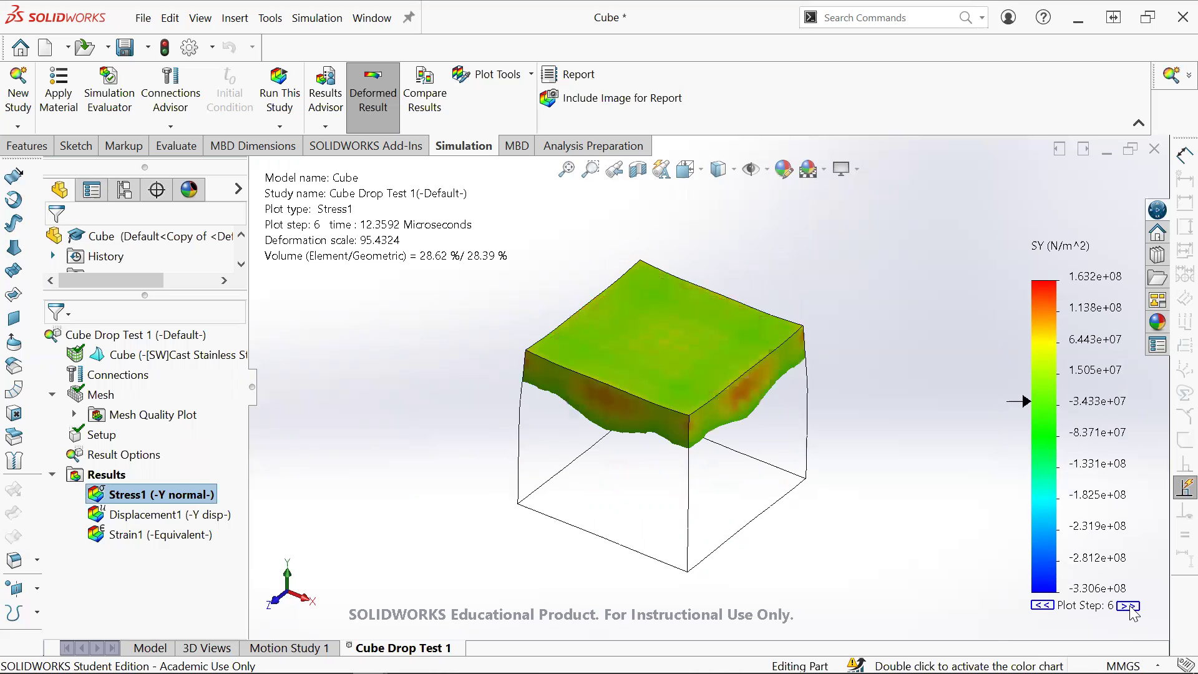
{"action": "left_click", "coordinate": [1129, 606]}
{"action": "double_click", "coordinate": [1127, 610]}
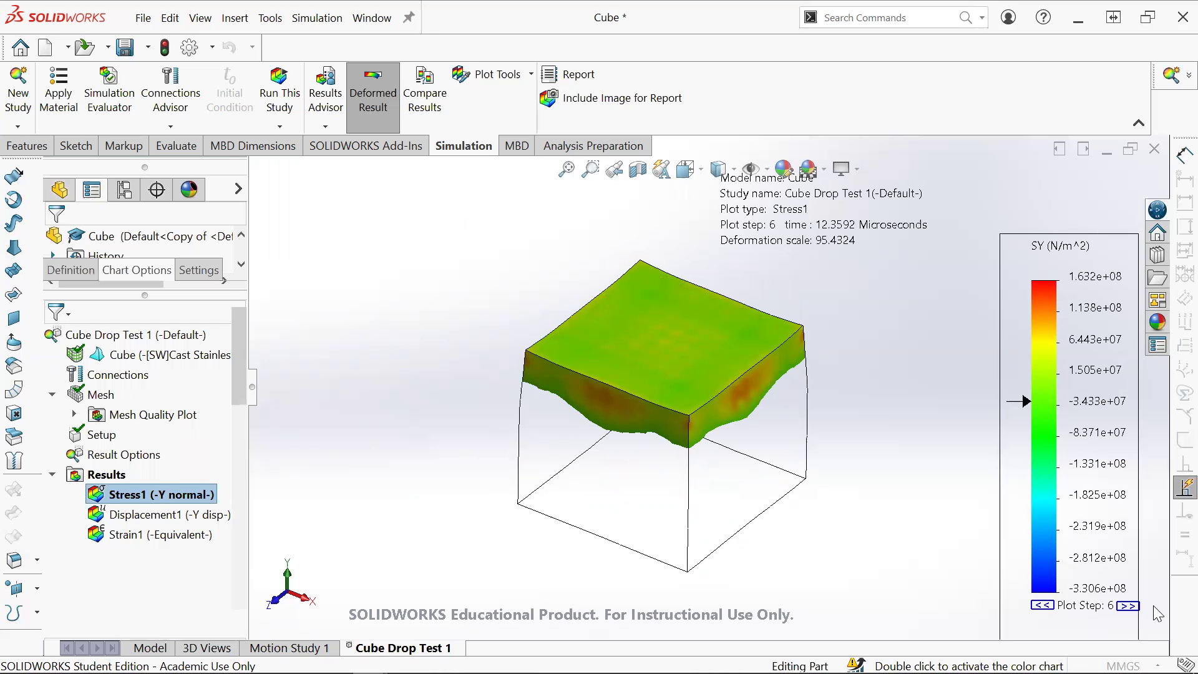
{"action": "left_click", "coordinate": [78, 242]}
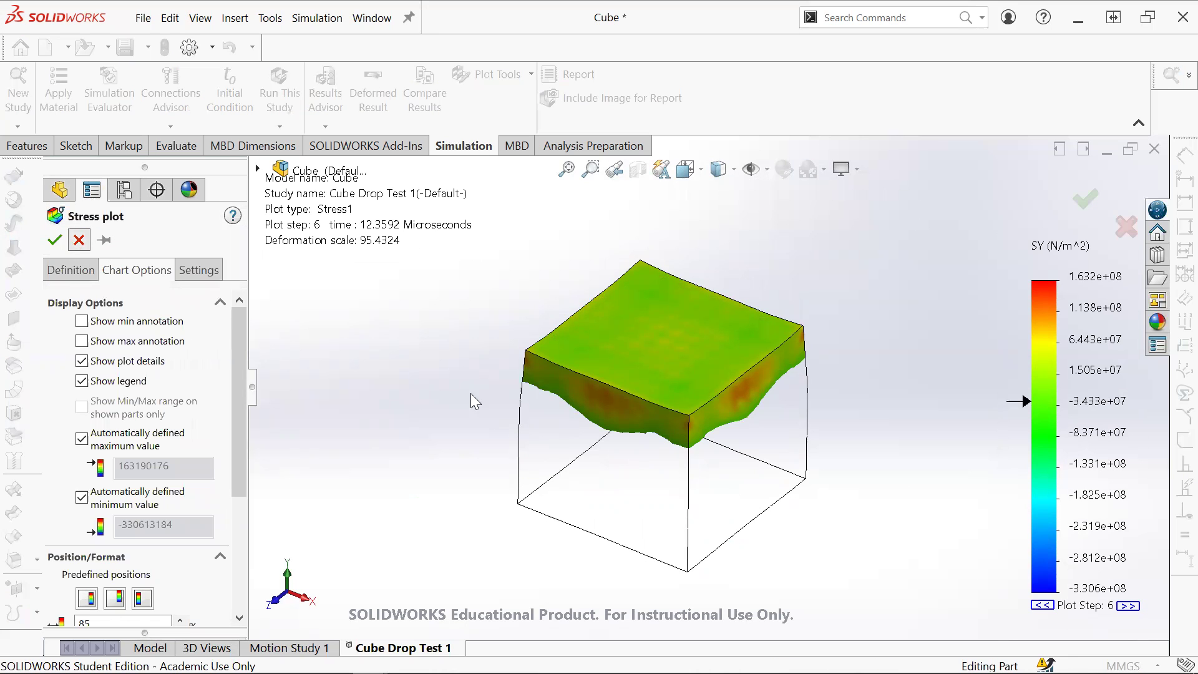
Step: Advance the clipped Stress1 plot from step 6 to plot step 9
{"action": "left_click", "coordinate": [1131, 607]}
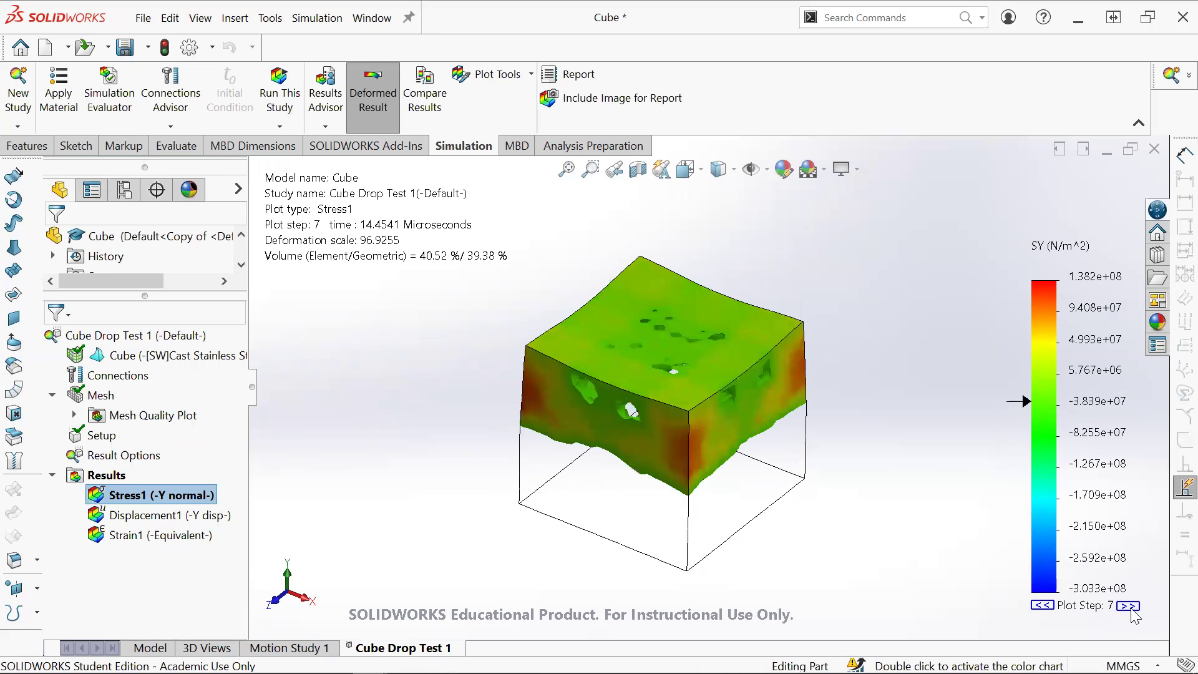
{"action": "left_click", "coordinate": [1131, 607]}
{"action": "left_click", "coordinate": [1130, 606]}
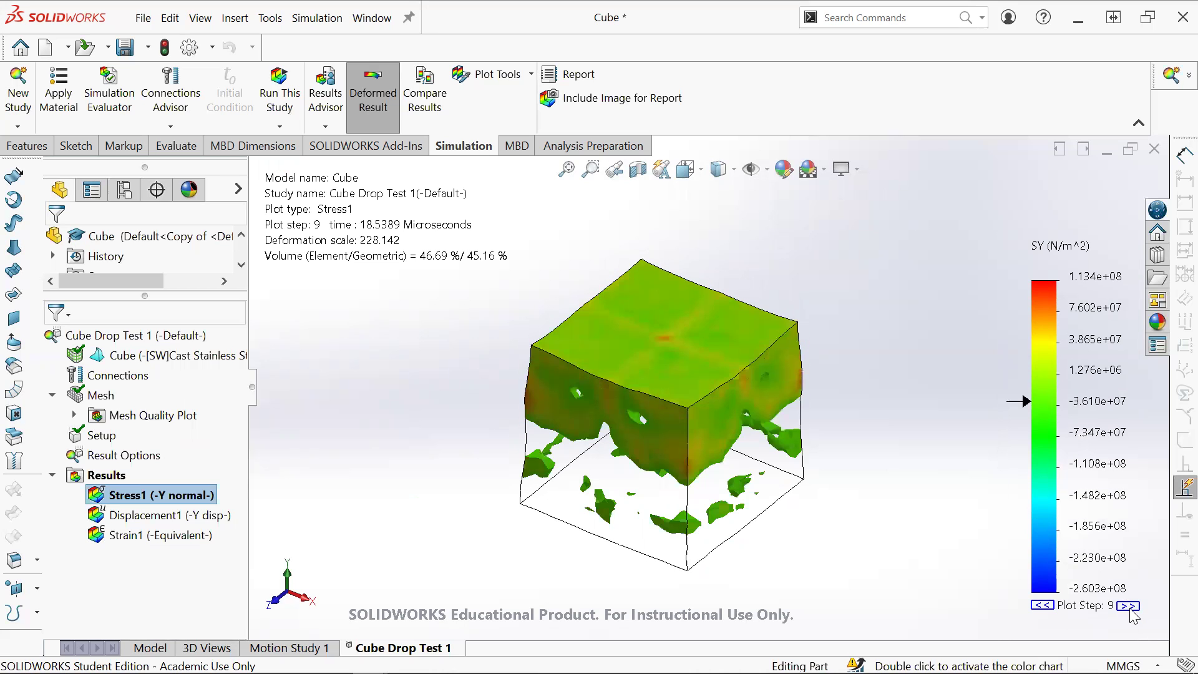
Step: Advance the clipped Stress1 plot one step at a time from plot step 9 to step 15
{"action": "left_click", "coordinate": [1130, 607]}
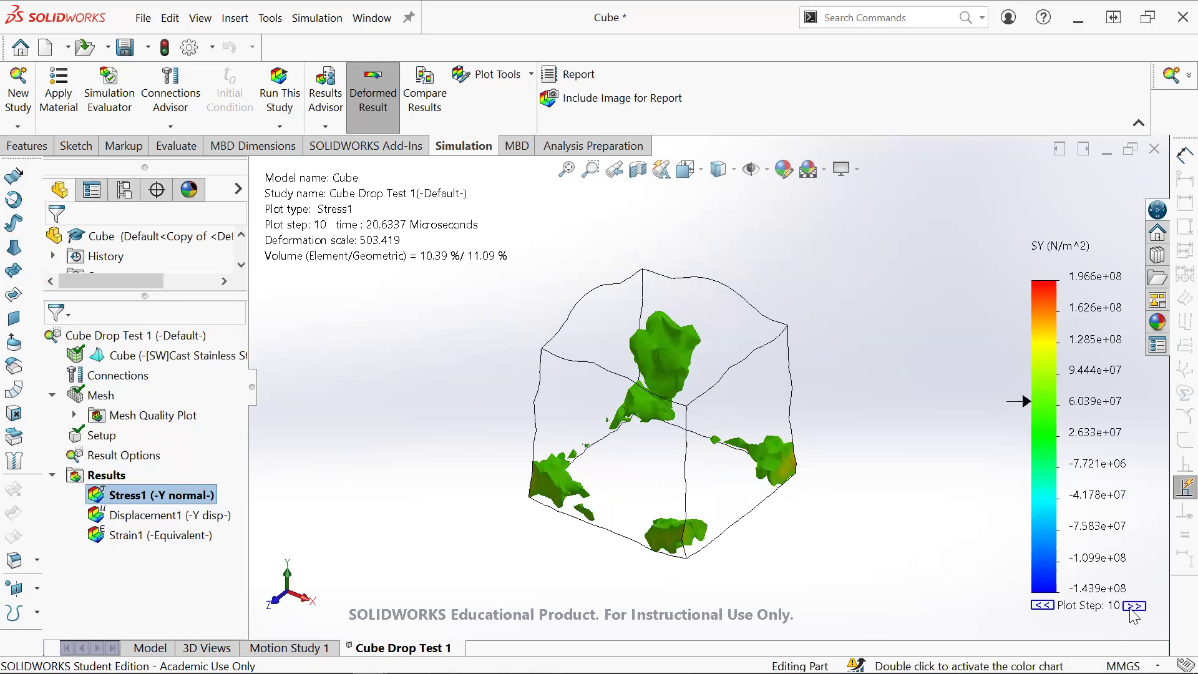
{"action": "left_click", "coordinate": [1133, 607]}
{"action": "left_click", "coordinate": [1133, 607]}
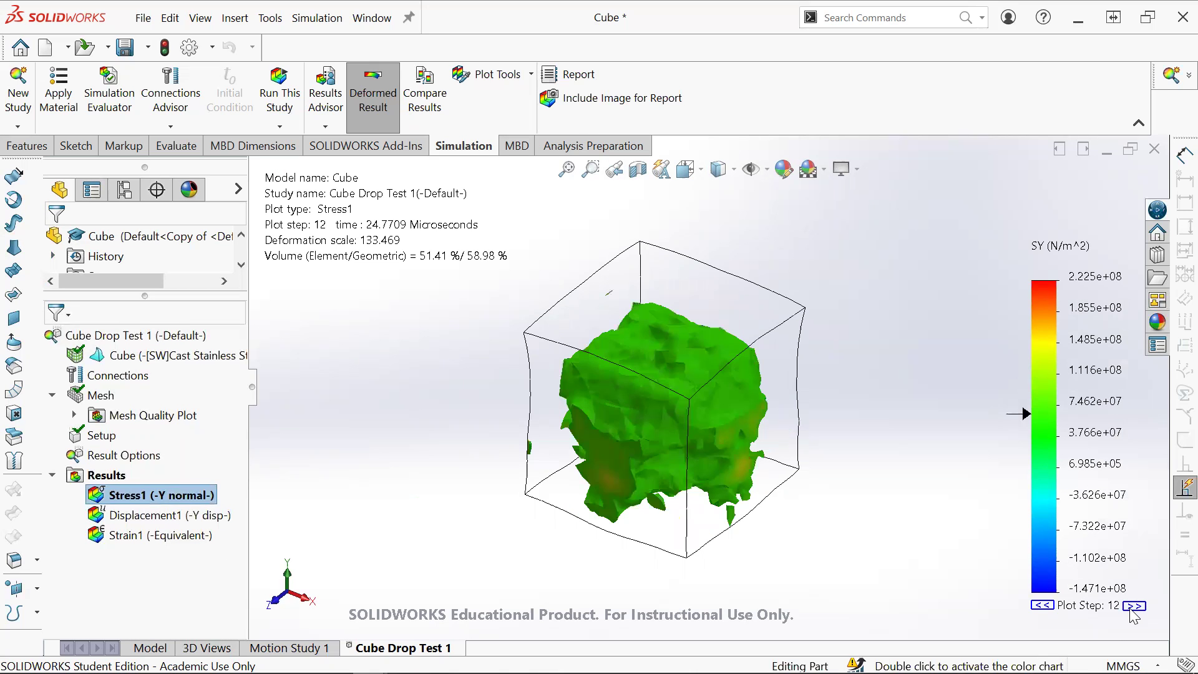
{"action": "left_click", "coordinate": [1132, 606]}
{"action": "left_click", "coordinate": [1132, 607]}
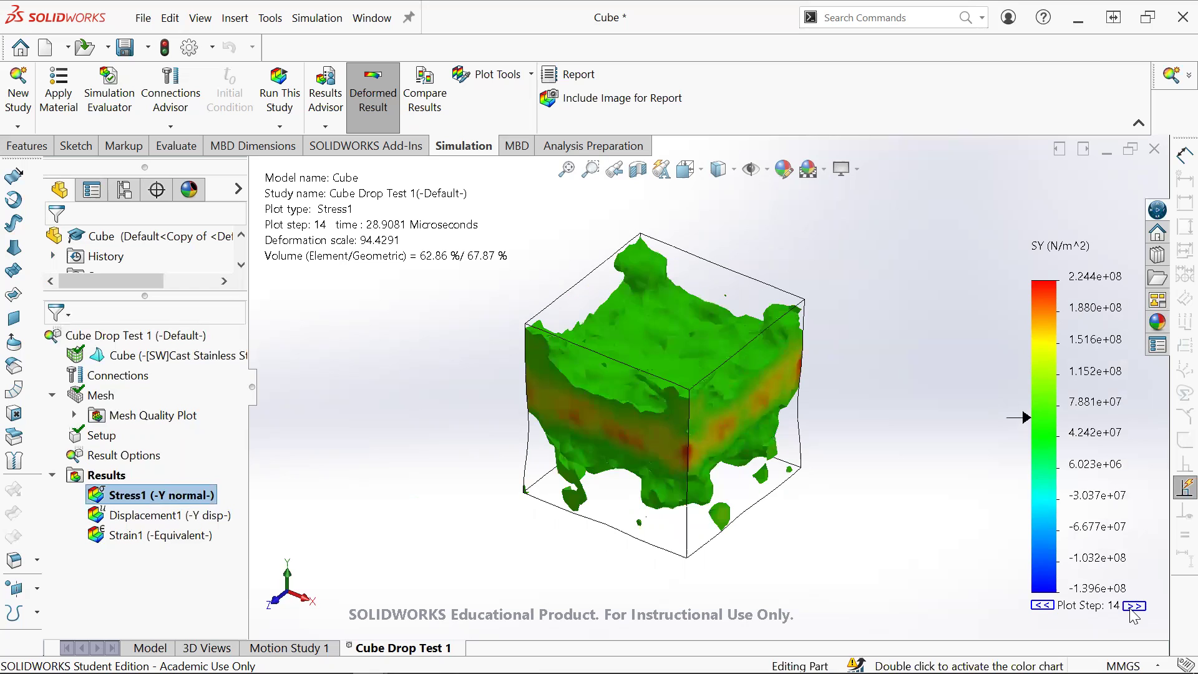
{"action": "left_click", "coordinate": [1133, 607]}
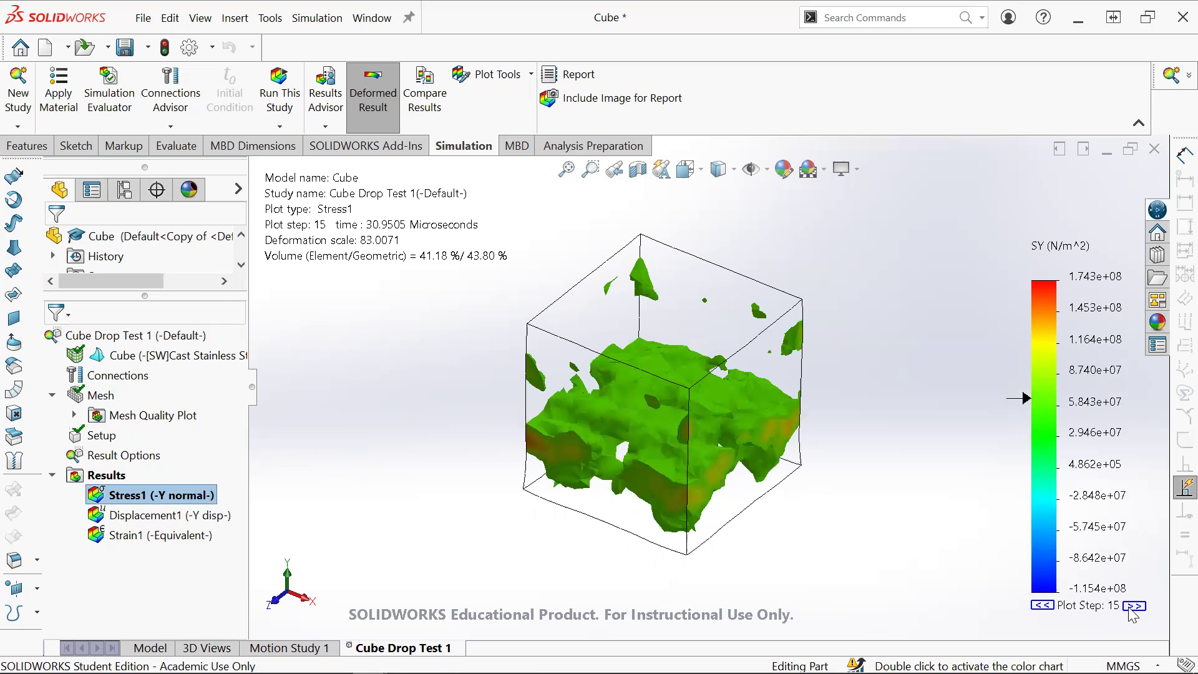
Step: Advance the clipped Stress1 plot from step 15 to plot step 18, leaving its chart options unchanged
{"action": "left_click", "coordinate": [1133, 607]}
{"action": "left_click", "coordinate": [1133, 607]}
{"action": "left_click", "coordinate": [1133, 607]}
{"action": "left_click", "coordinate": [1133, 607]}
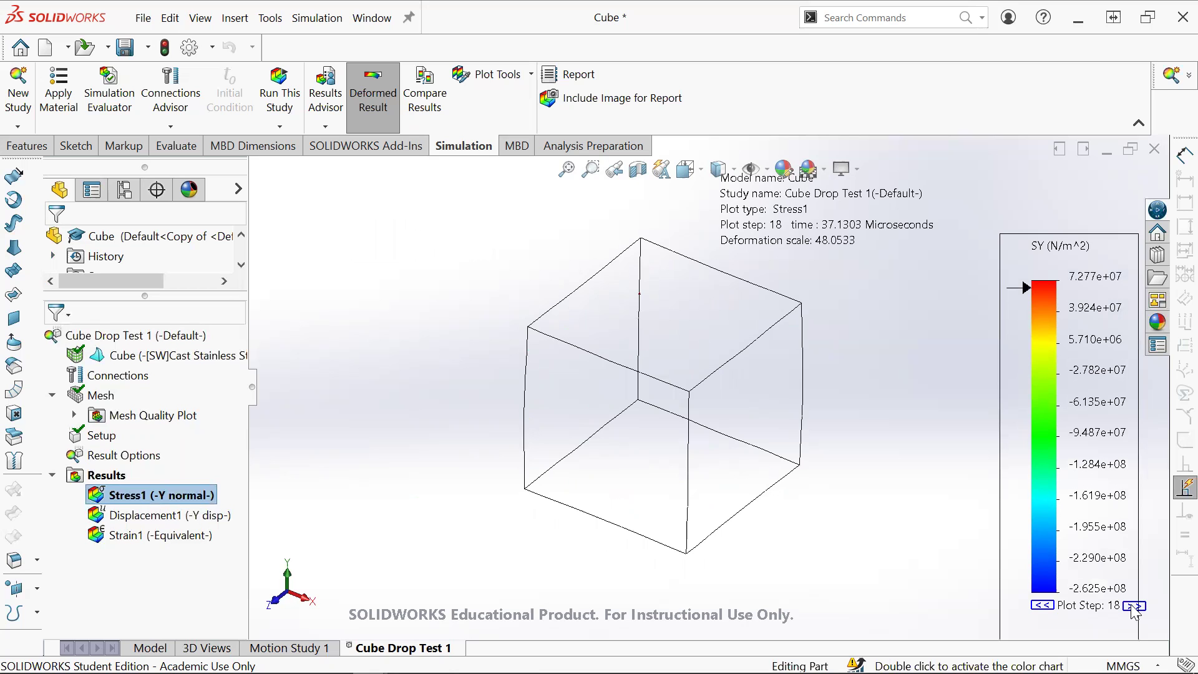
{"action": "double_click", "coordinate": [1146, 610]}
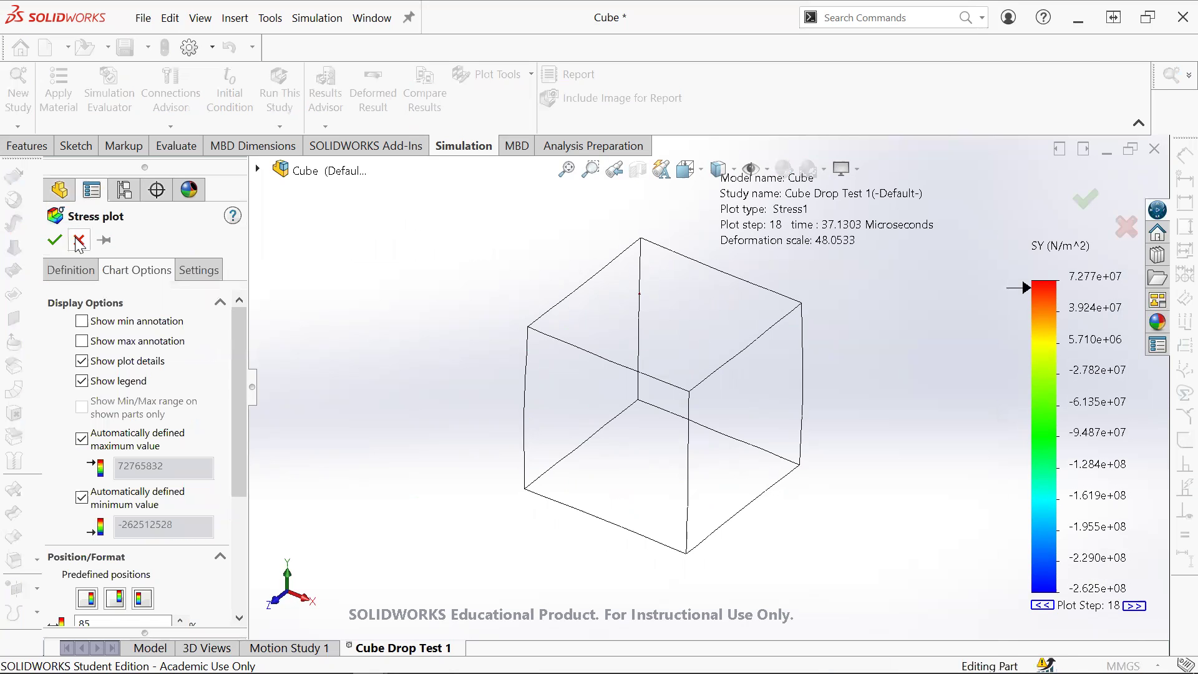
{"action": "left_click", "coordinate": [79, 241]}
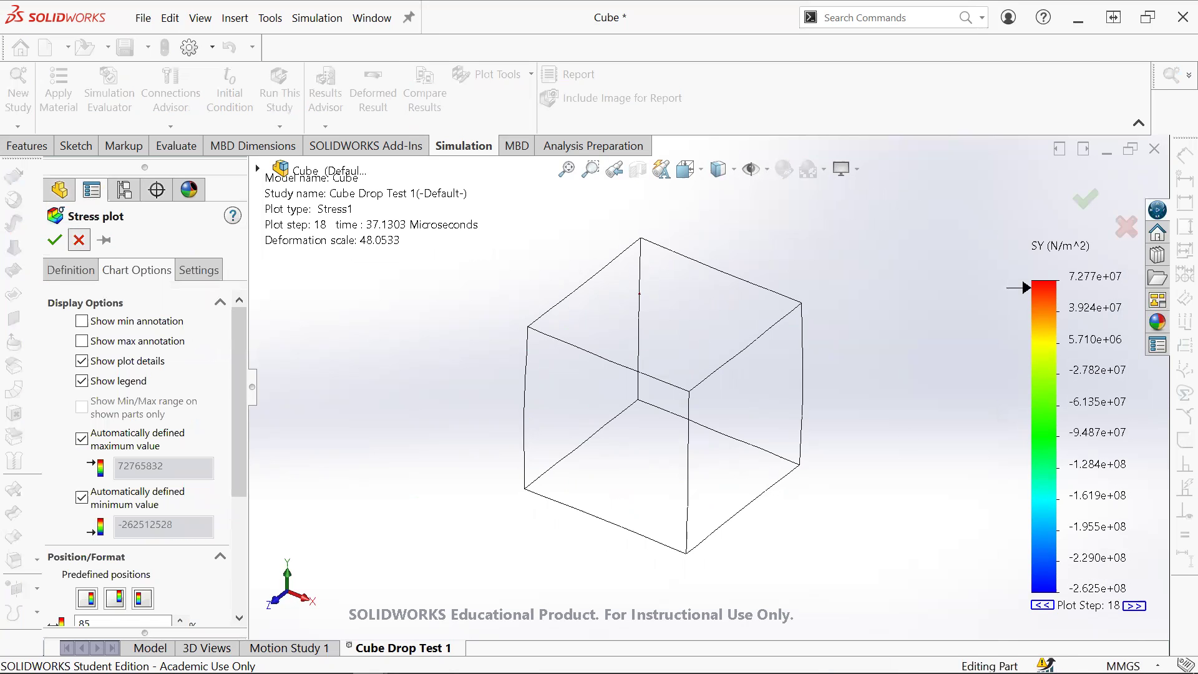
Step: Advance the clipped Stress1 plot from step 18 to the final plot step, 25
{"action": "left_click", "coordinate": [1135, 606]}
{"action": "left_click", "coordinate": [1135, 606]}
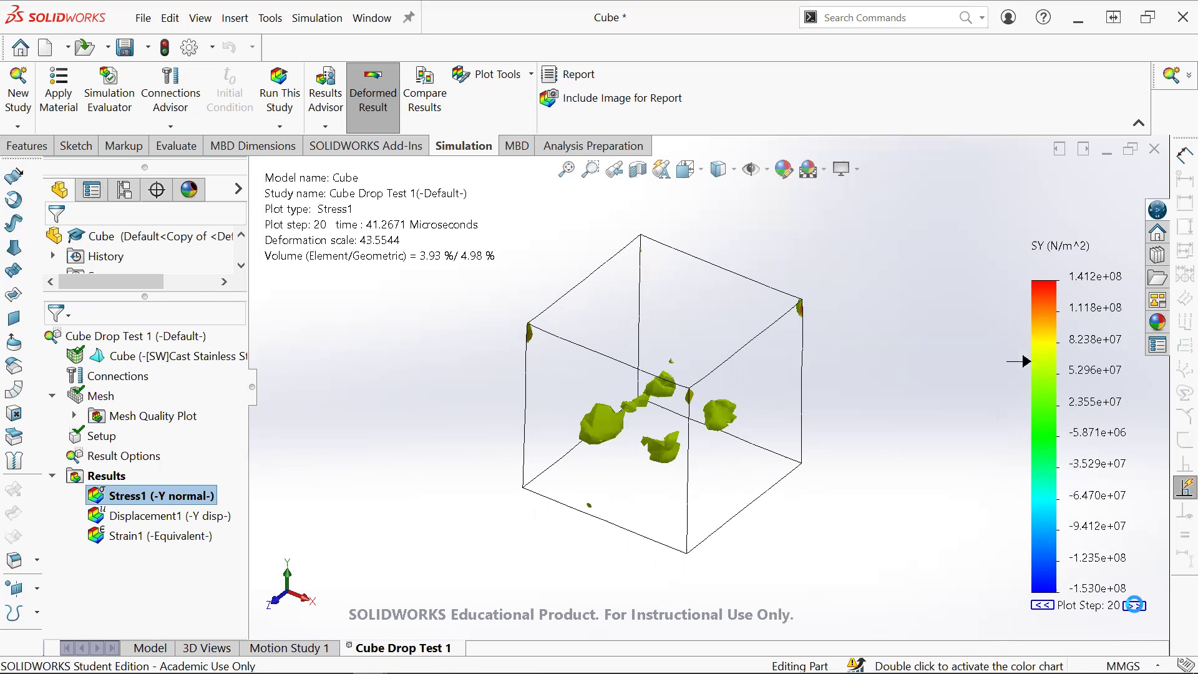
{"action": "left_click", "coordinate": [1135, 606]}
{"action": "left_click", "coordinate": [1135, 606]}
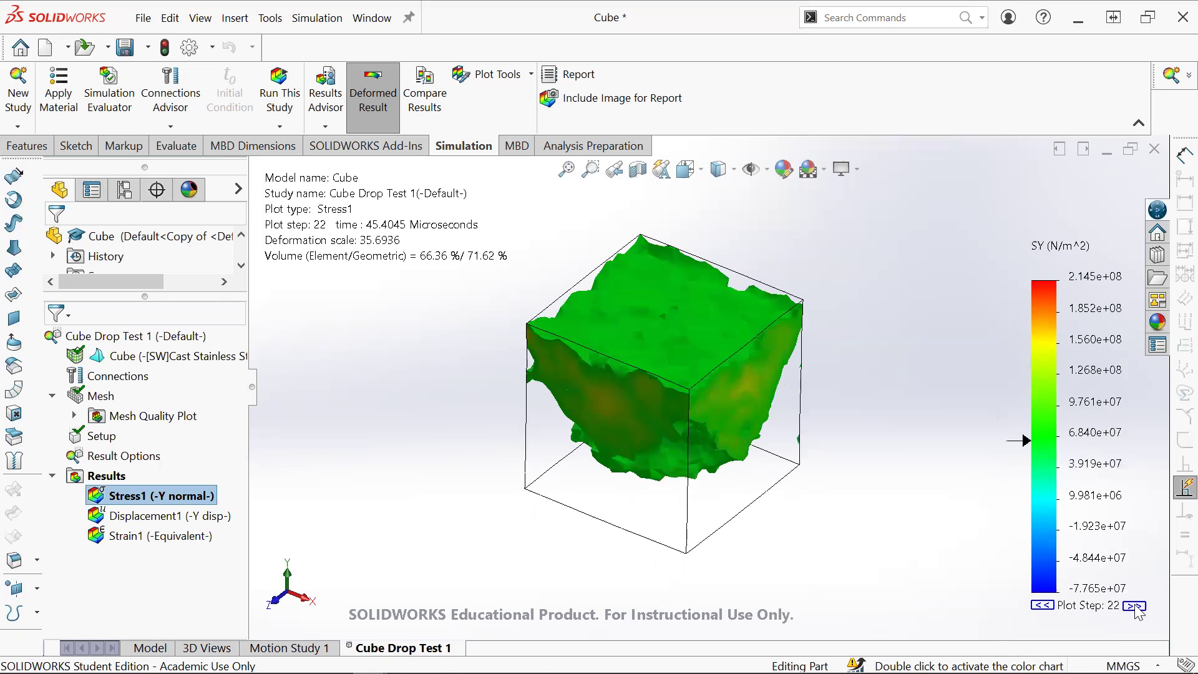
{"action": "left_click", "coordinate": [1135, 606]}
{"action": "left_click", "coordinate": [1135, 606]}
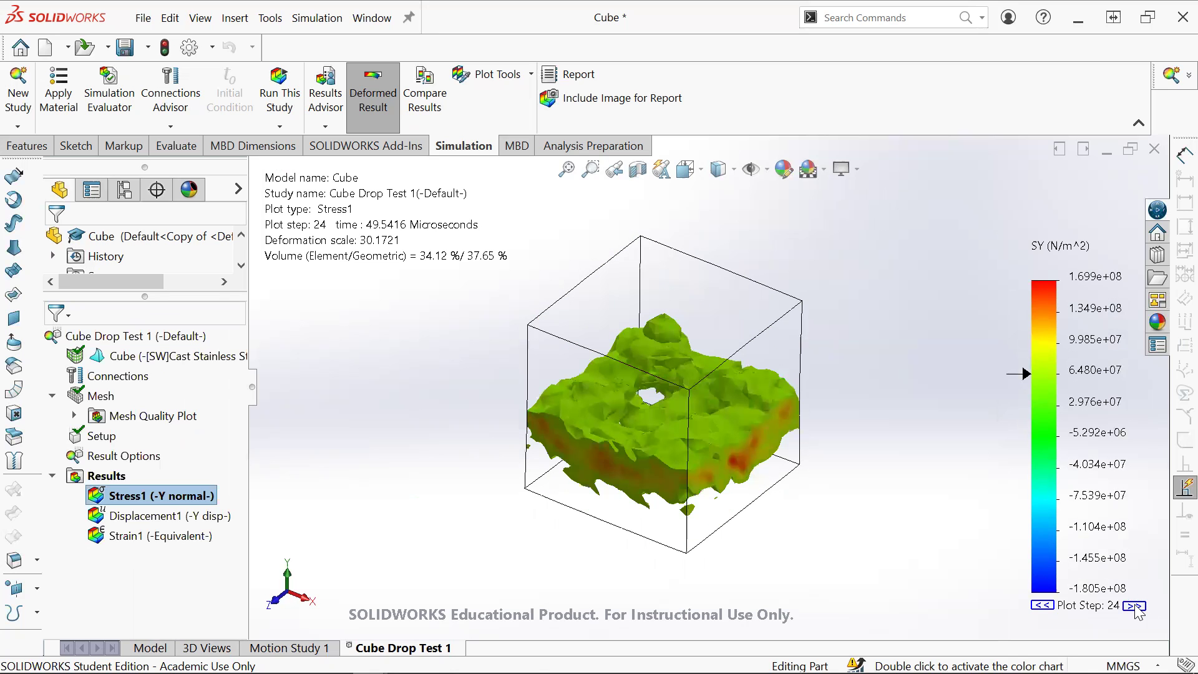
{"action": "left_click", "coordinate": [1135, 606]}
Step: Return the clipped plot to step 24, advance it to step 25 again, and inspect the stressed corners from another angle
{"action": "mouse_move", "coordinate": [1054, 609]}
{"action": "middle_mouse_down"}
{"action": "mouse_move", "coordinate": [952, 559]}
{"action": "mouse_move", "coordinate": [1064, 612]}
{"action": "middle_mouse_up"}
{"action": "left_click", "coordinate": [1039, 606]}
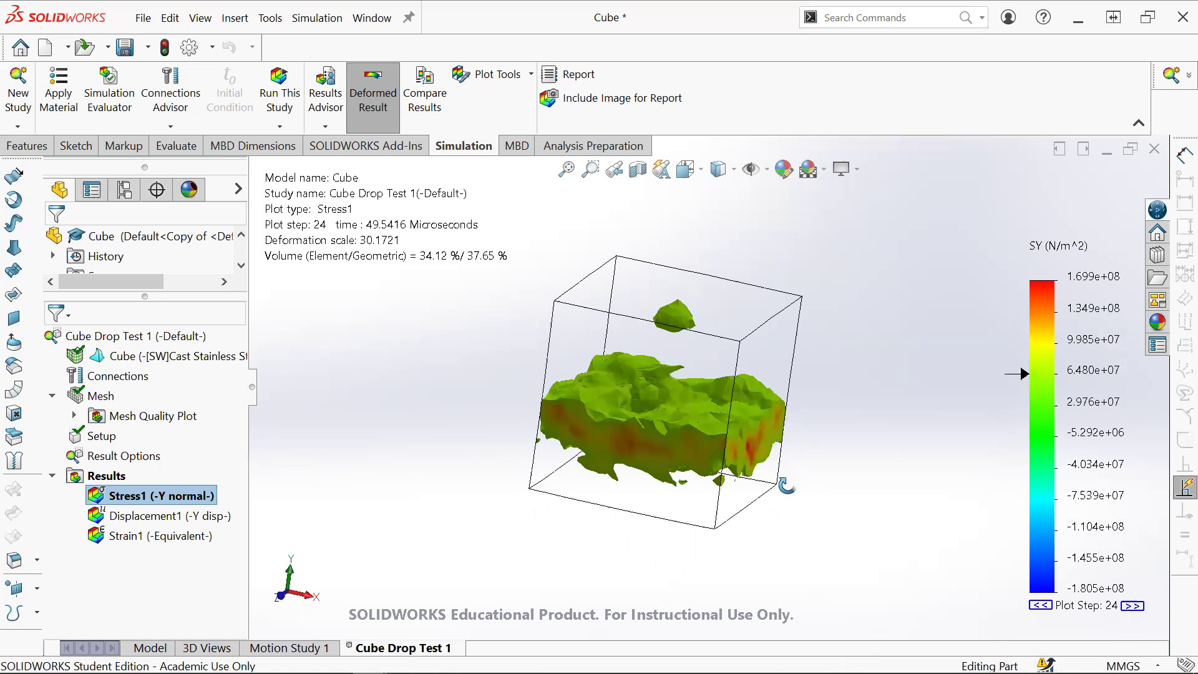
{"action": "left_click", "coordinate": [1133, 606]}
{"action": "middle_click_drag", "start_coordinate": [717, 450], "coordinate": [673, 470]}
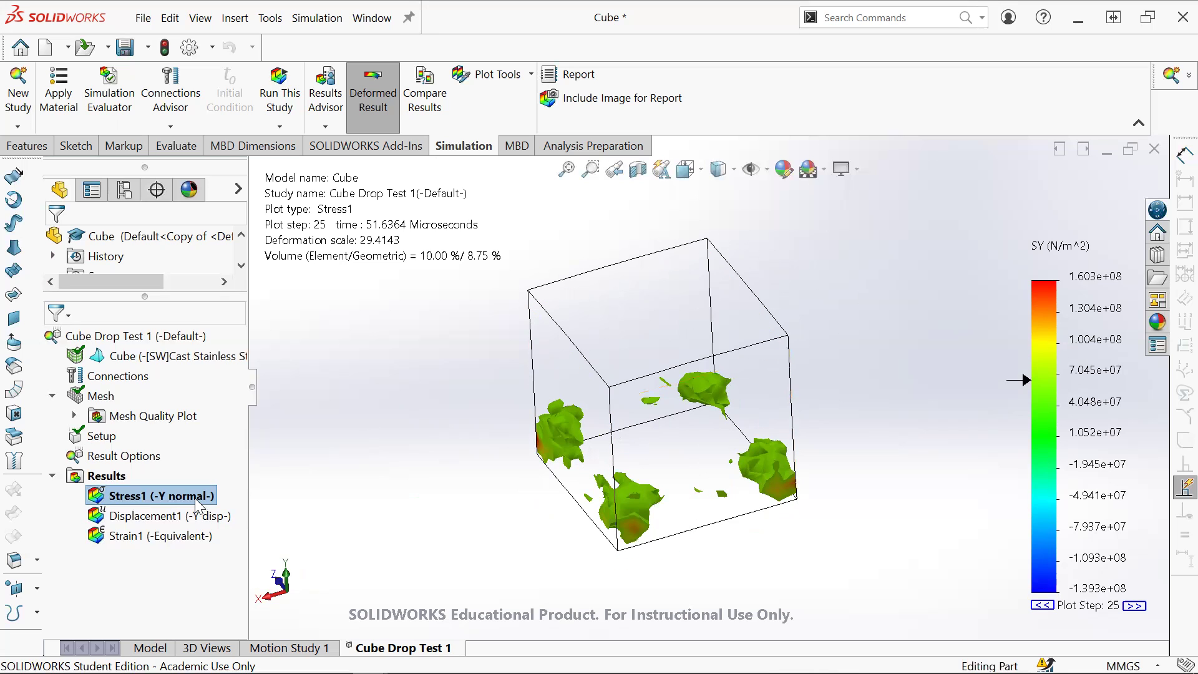
{"action": "right_click", "coordinate": [163, 497]}
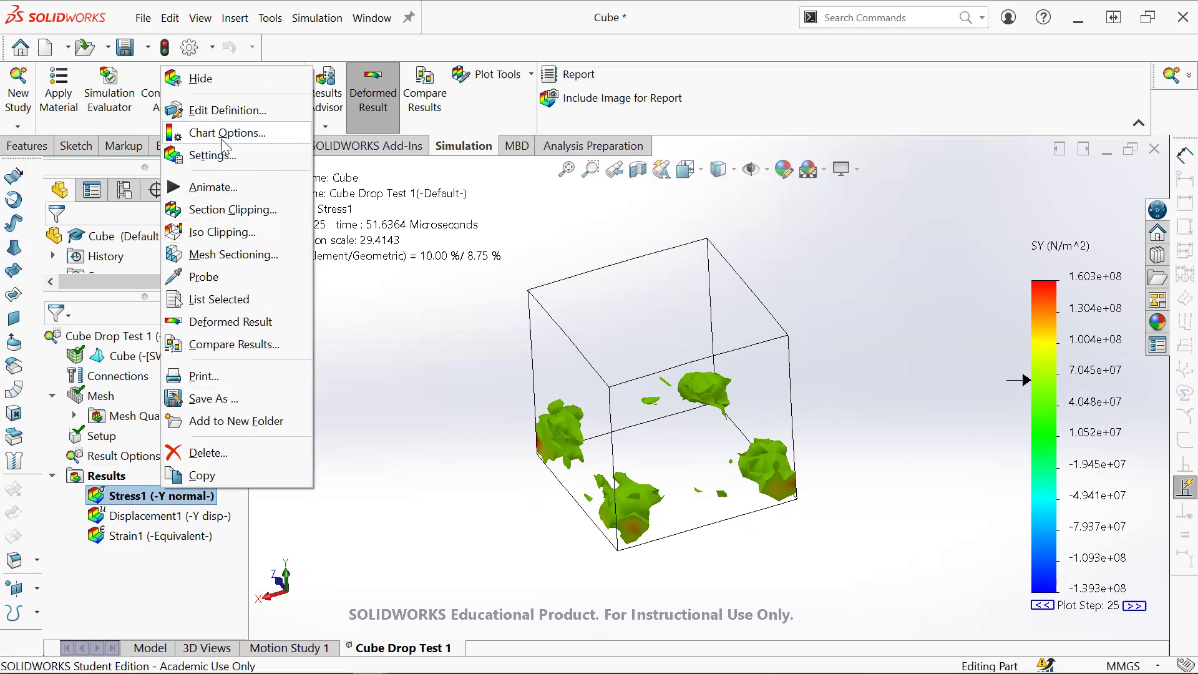
{"action": "left_click", "coordinate": [119, 568]}
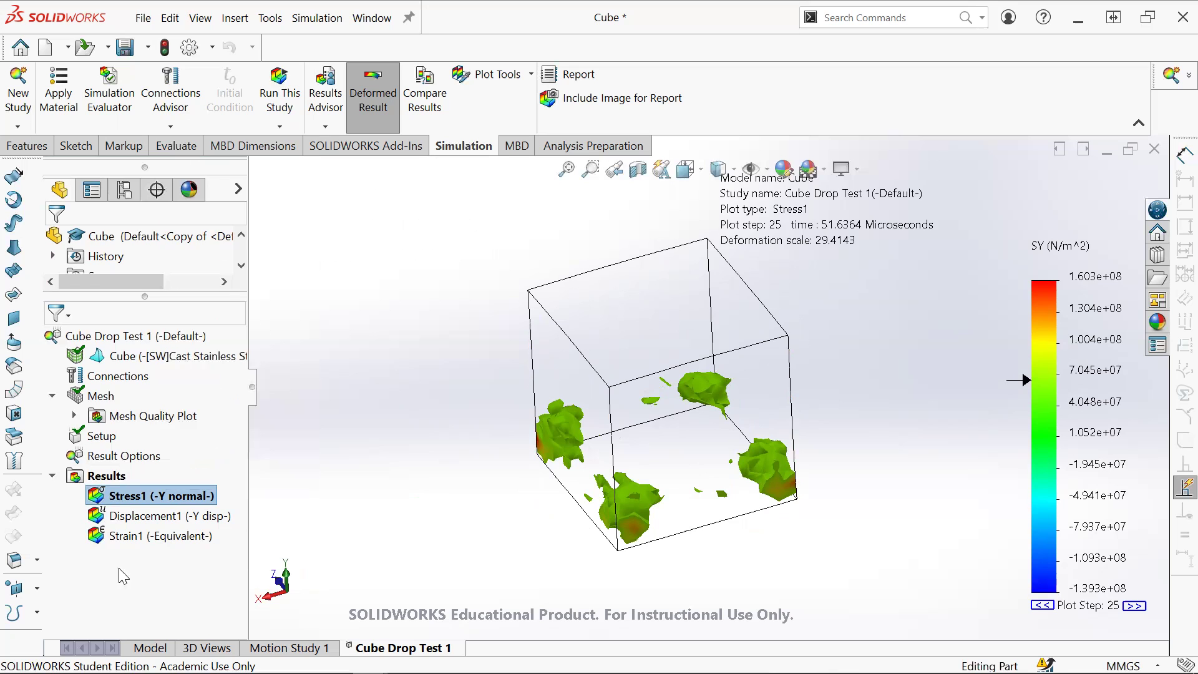
{"action": "double_click", "coordinate": [163, 495]}
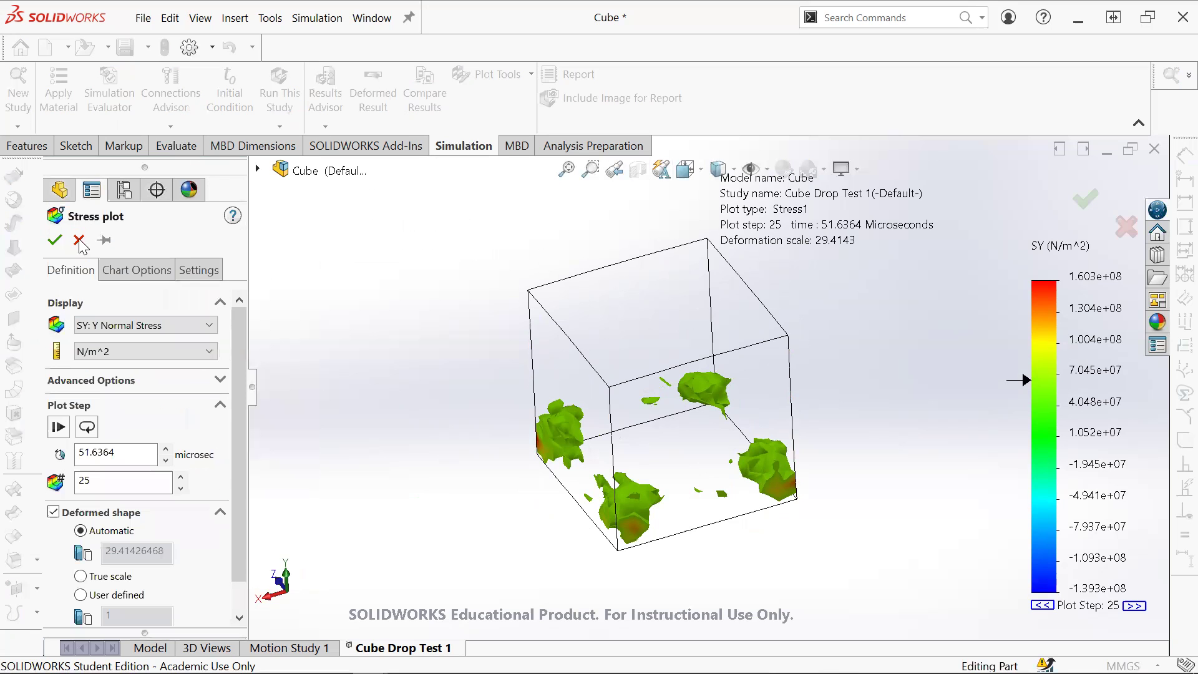
{"action": "key", "text": "Escape"}
Step: Turn off iso clipping for the Cube's Stress1 plot and accept the change
{"action": "right_click", "coordinate": [152, 493]}
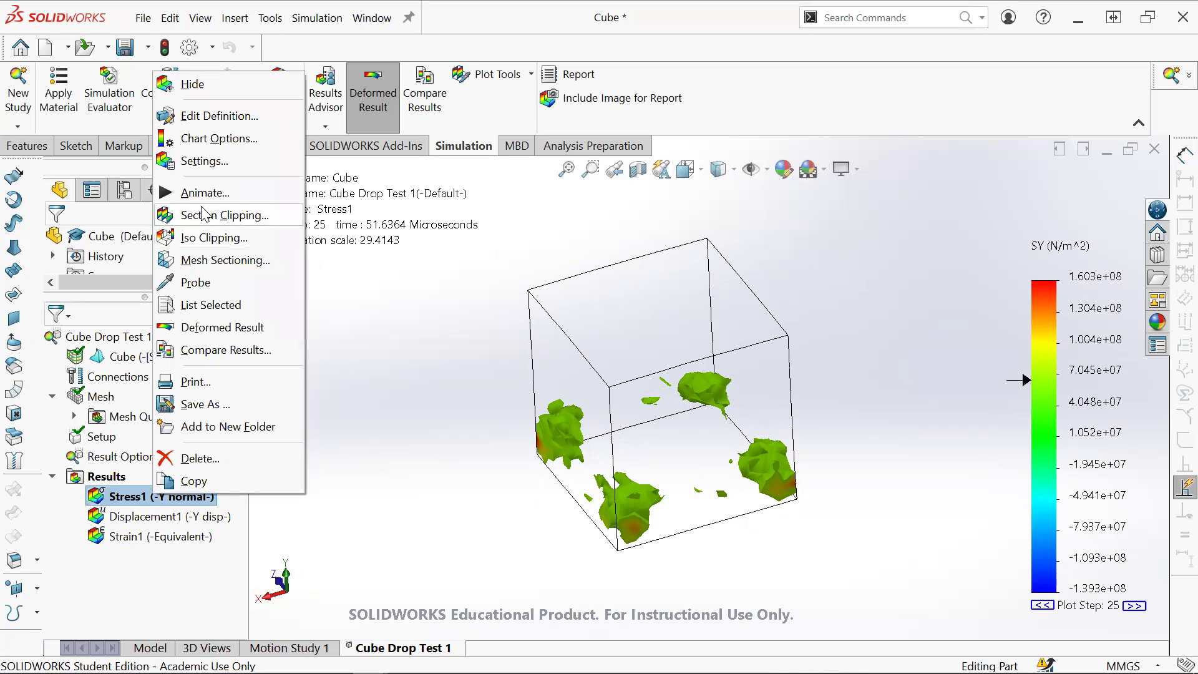
{"action": "left_click", "coordinate": [215, 238]}
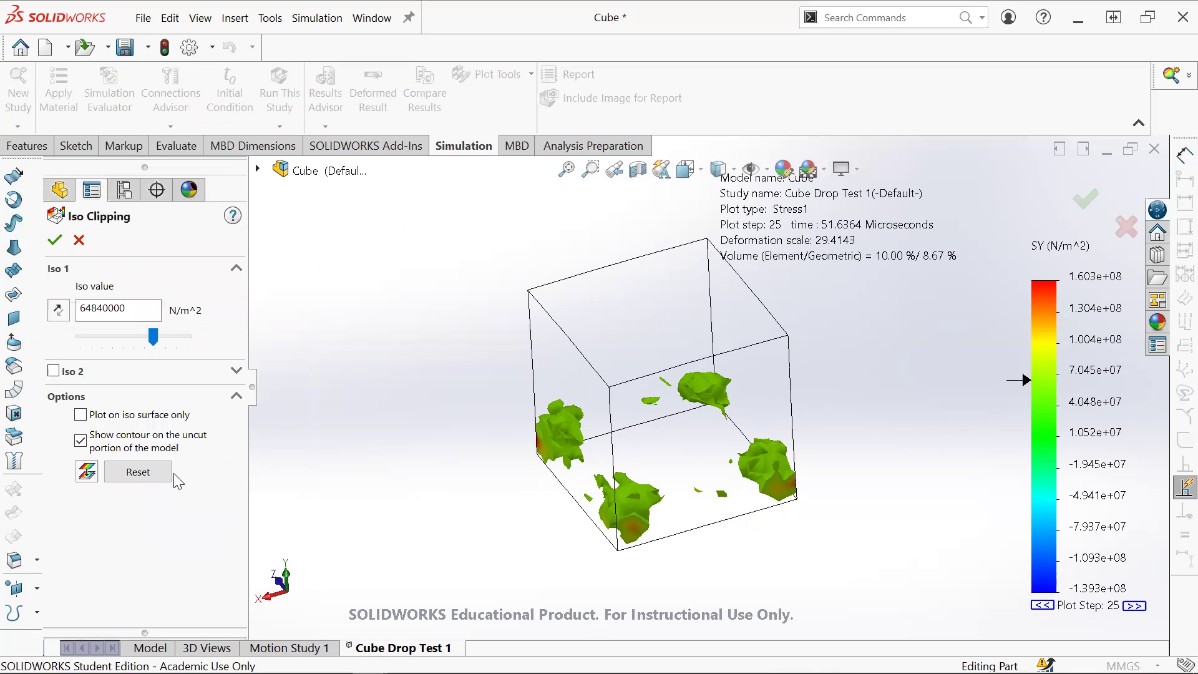
{"action": "left_click", "coordinate": [87, 472]}
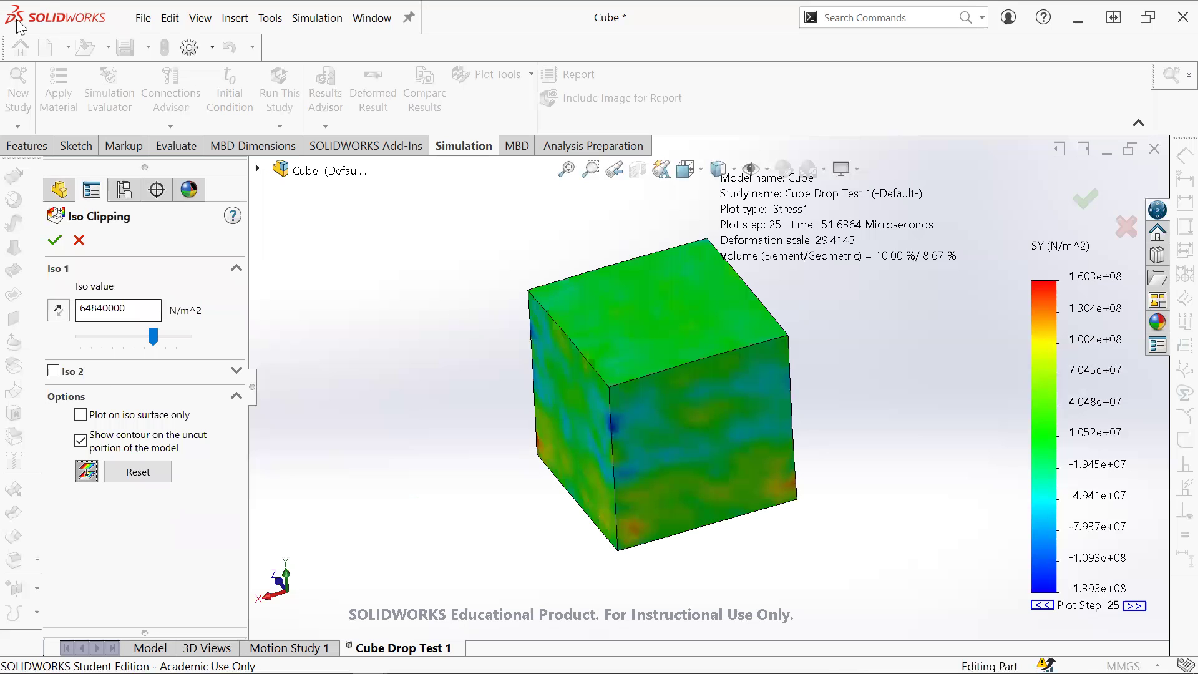
{"action": "left_click", "coordinate": [56, 239]}
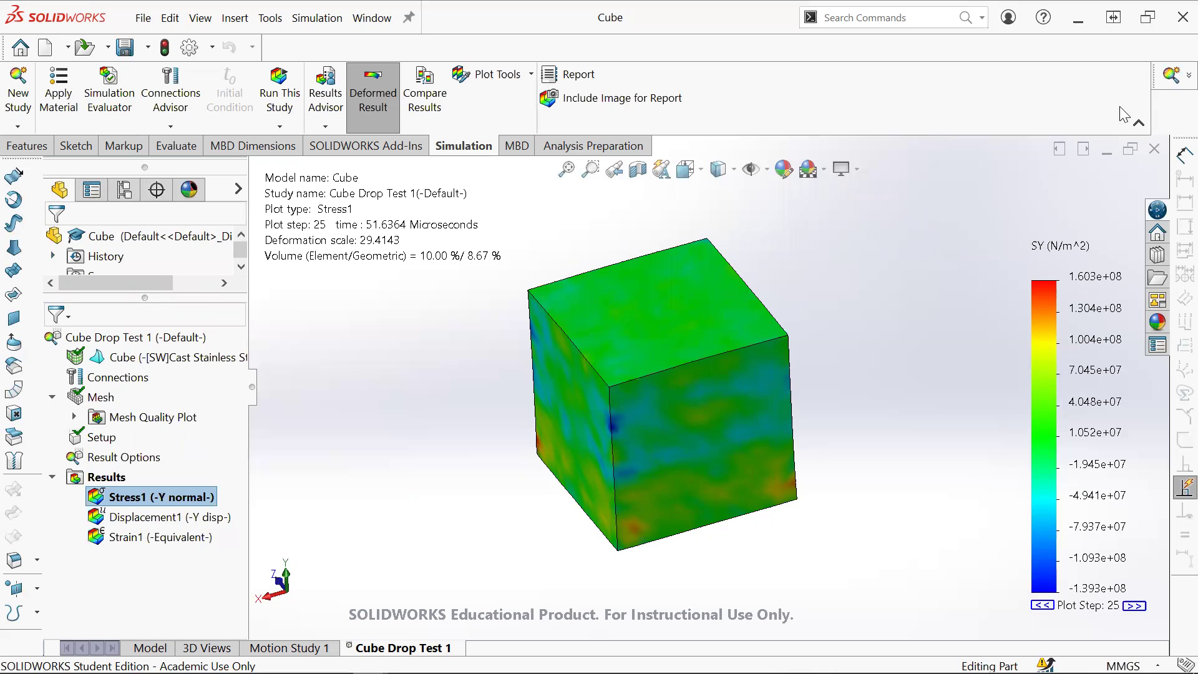
Step: Switch to the Block part, activate the Cube Drop Test 2 study, and open its drop test setup
{"action": "mouse_move", "coordinate": [370, 660]}
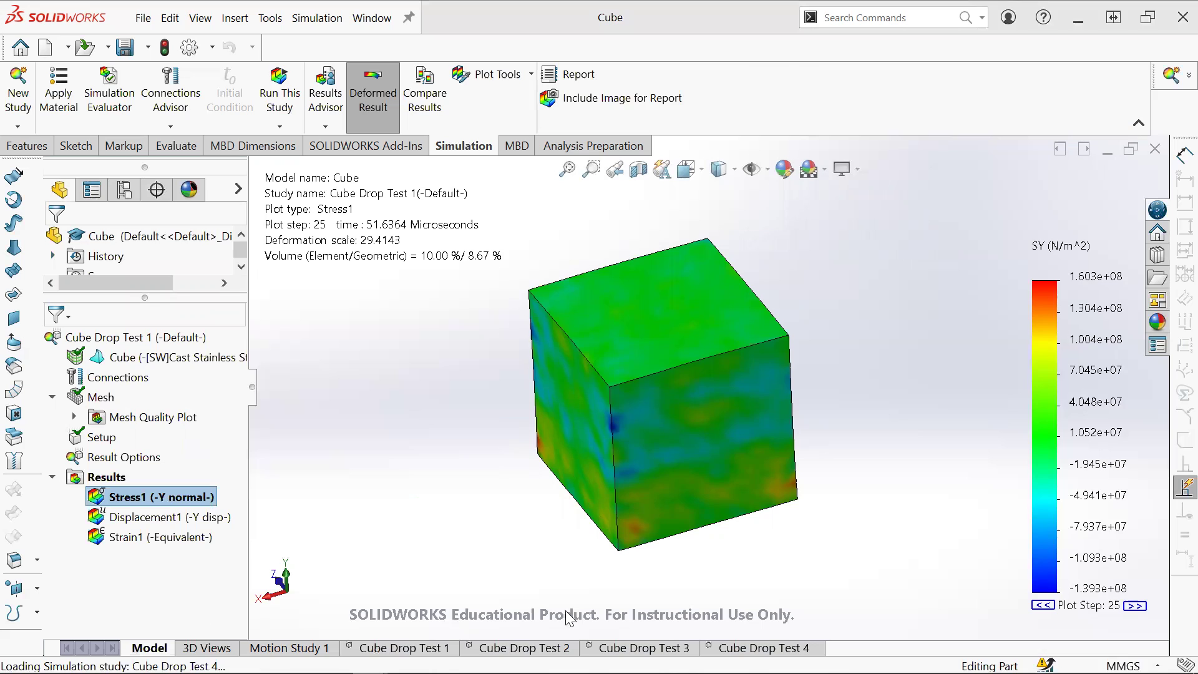
{"action": "middle_click_drag", "start_coordinate": [836, 468], "coordinate": [549, 556]}
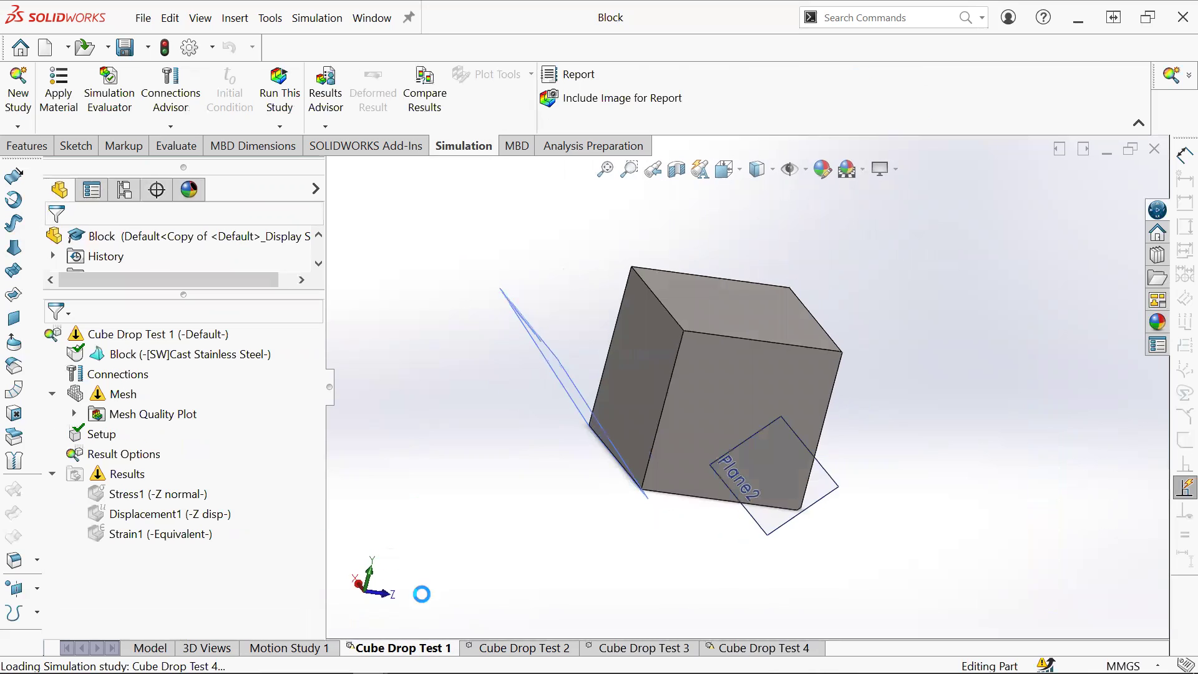
{"action": "left_click", "coordinate": [543, 646]}
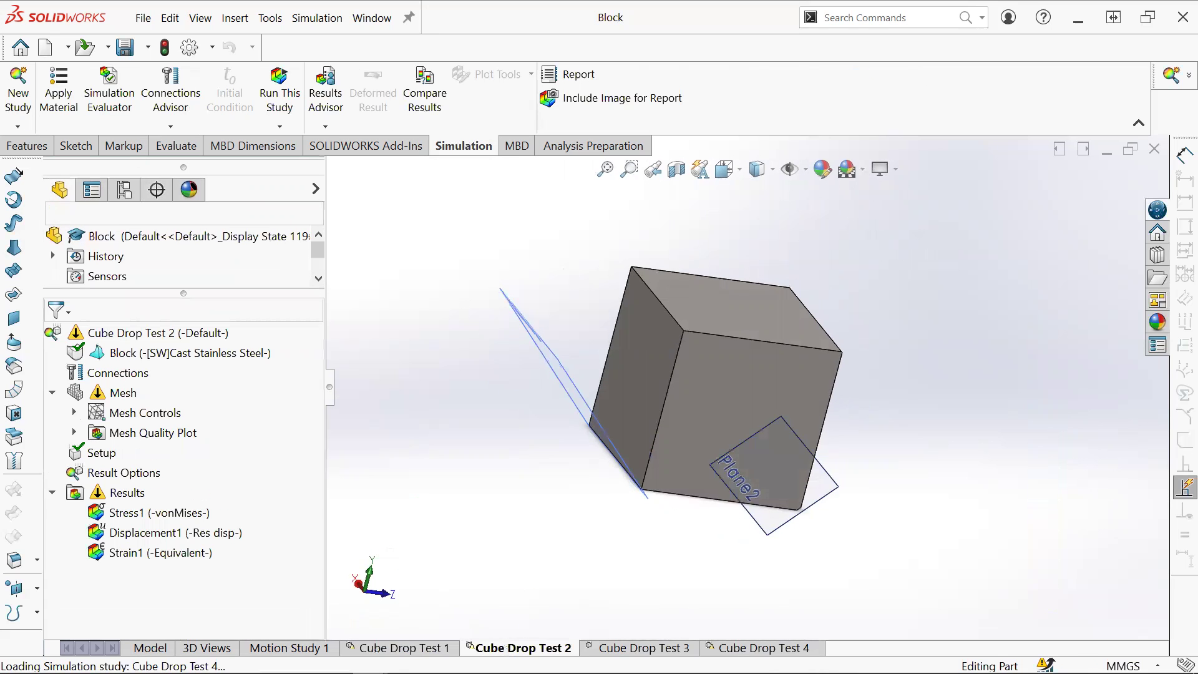
{"action": "middle_click_drag", "start_coordinate": [833, 451], "coordinate": [828, 432]}
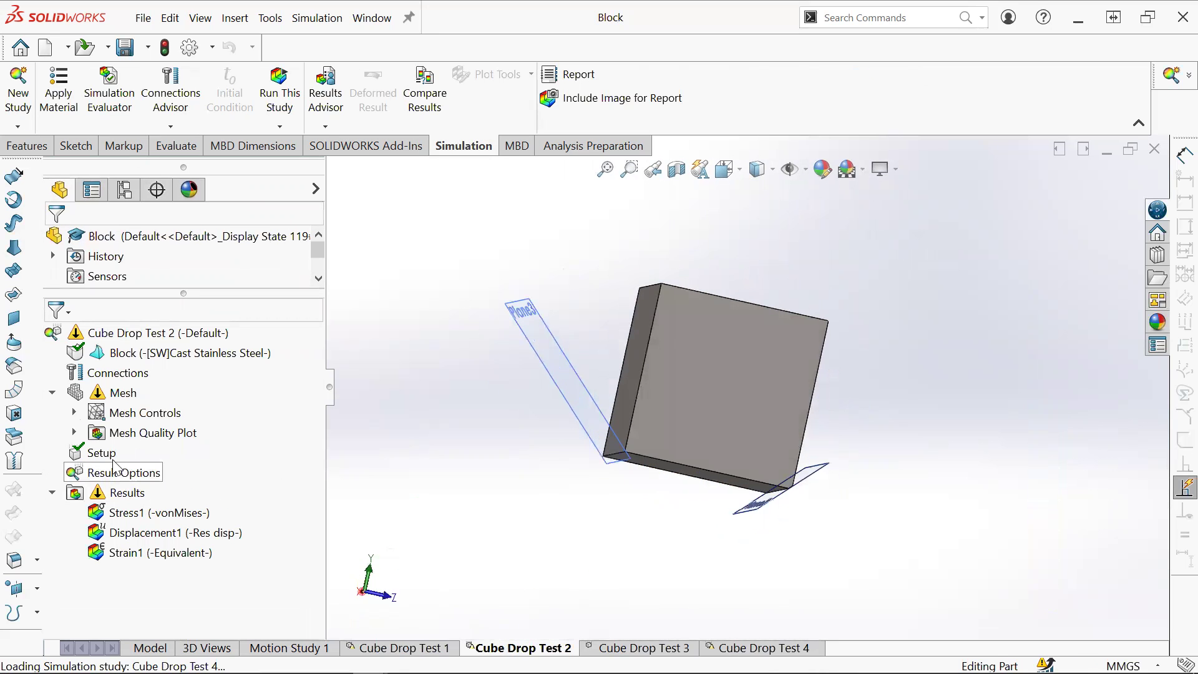
{"action": "right_click", "coordinate": [102, 454]}
{"action": "left_click", "coordinate": [156, 470]}
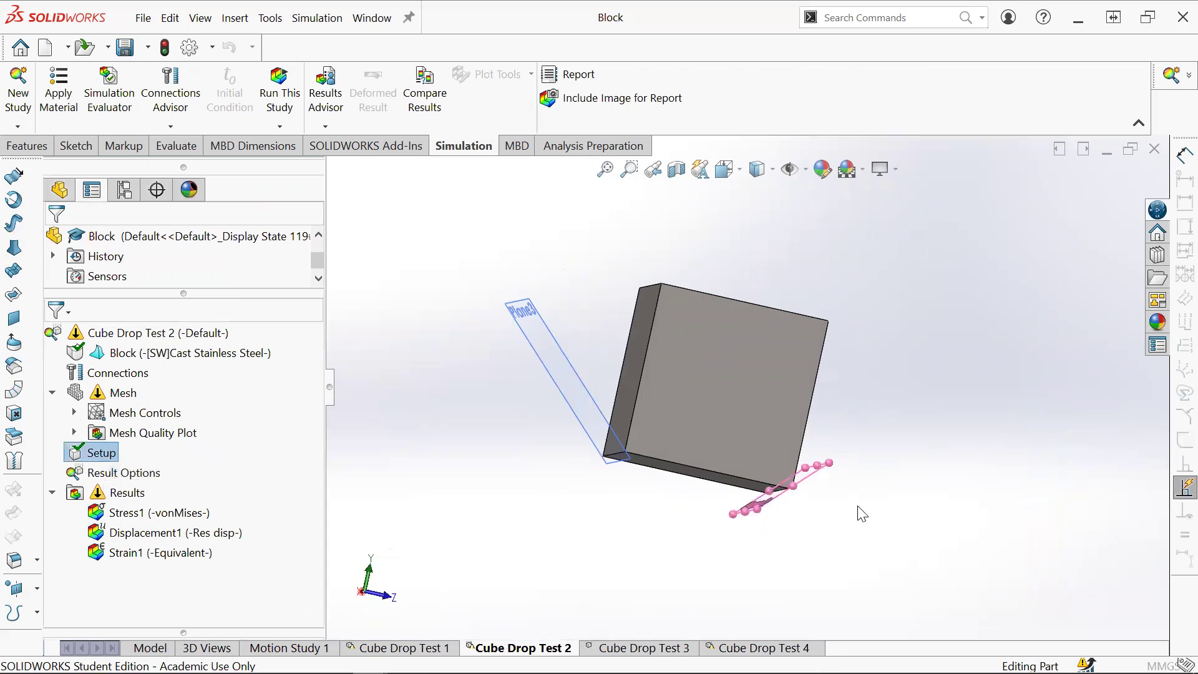
Step: Examine Plane2 as the gravity reference against the Block's chamfered lower edge, and close the drop test setup
{"action": "scroll", "coordinate": [786, 484], "scroll_direction": "down", "scroll_amount": 1}
{"action": "scroll", "coordinate": [725, 523], "scroll_direction": "down", "scroll_amount": 5}
{"action": "middle_click_drag", "start_coordinate": [725, 523], "coordinate": [663, 404]}
{"action": "scroll", "coordinate": [663, 404], "scroll_direction": "up", "scroll_amount": 4}
{"action": "middle_click_drag", "start_coordinate": [819, 325], "coordinate": [740, 545]}
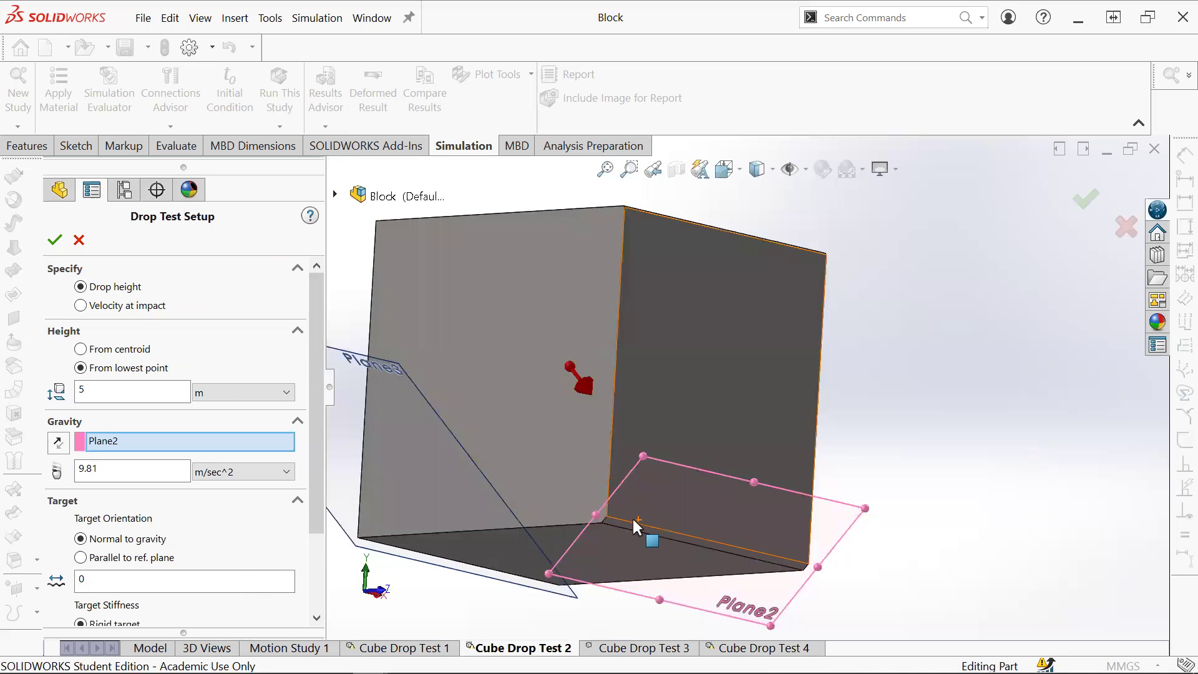
{"action": "scroll", "coordinate": [632, 517], "scroll_direction": "down", "scroll_amount": 3}
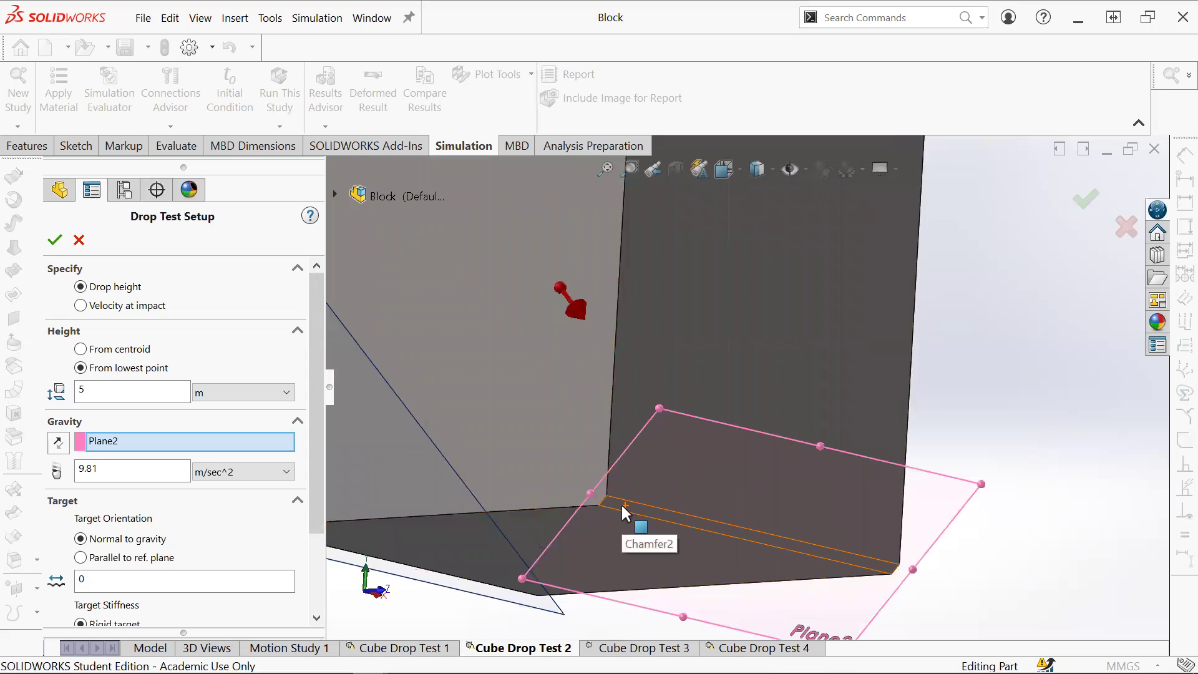
{"action": "key", "text": "f"}
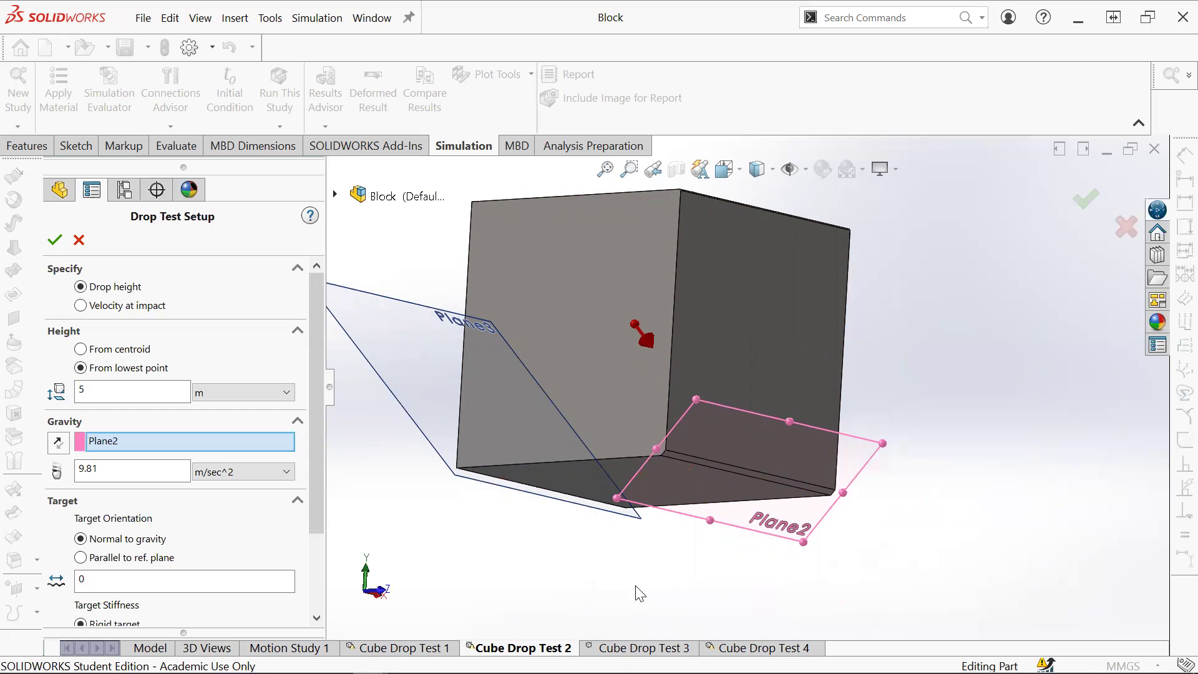
{"action": "key", "text": "Return"}
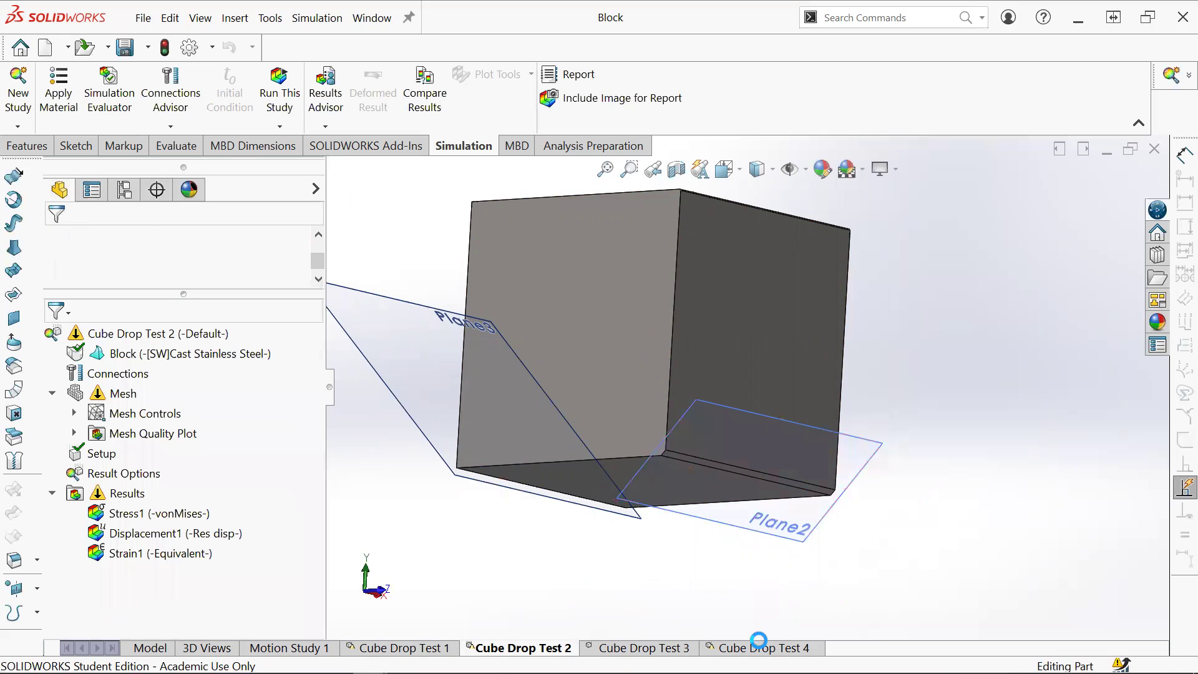
Step: Open the Cube Drop Test 4 setup, examine its gravity reference plane at the Block's lower corner, and cancel the setup
{"action": "left_click", "coordinate": [762, 648]}
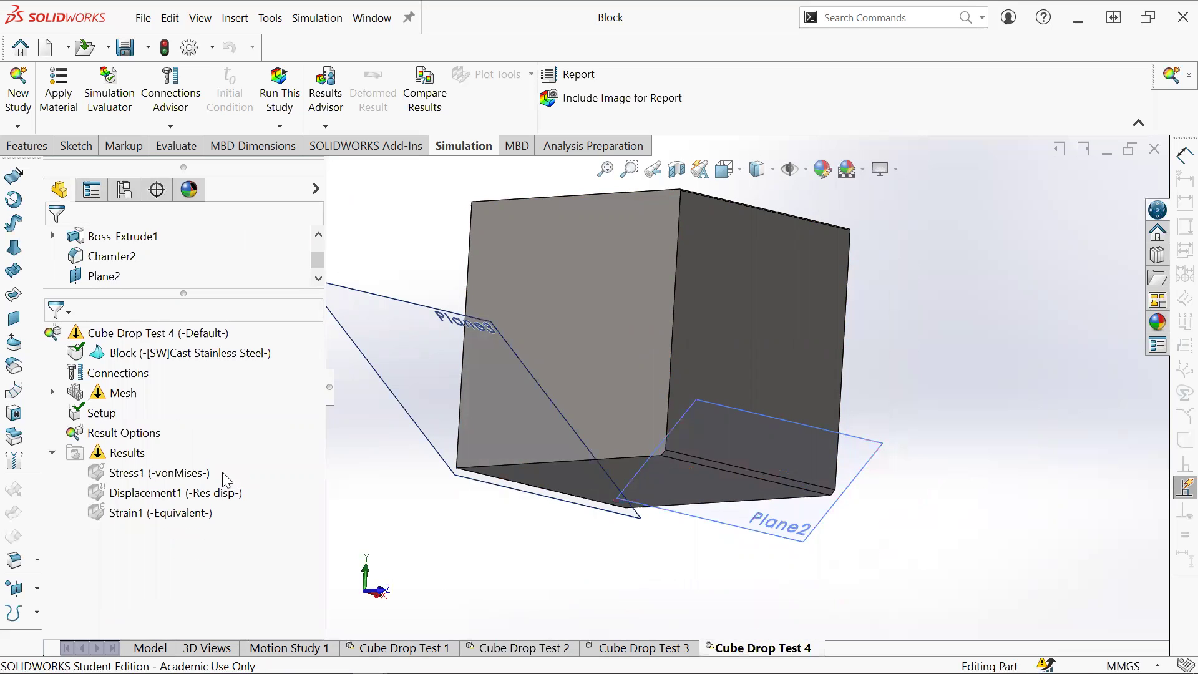
{"action": "double_click", "coordinate": [103, 413]}
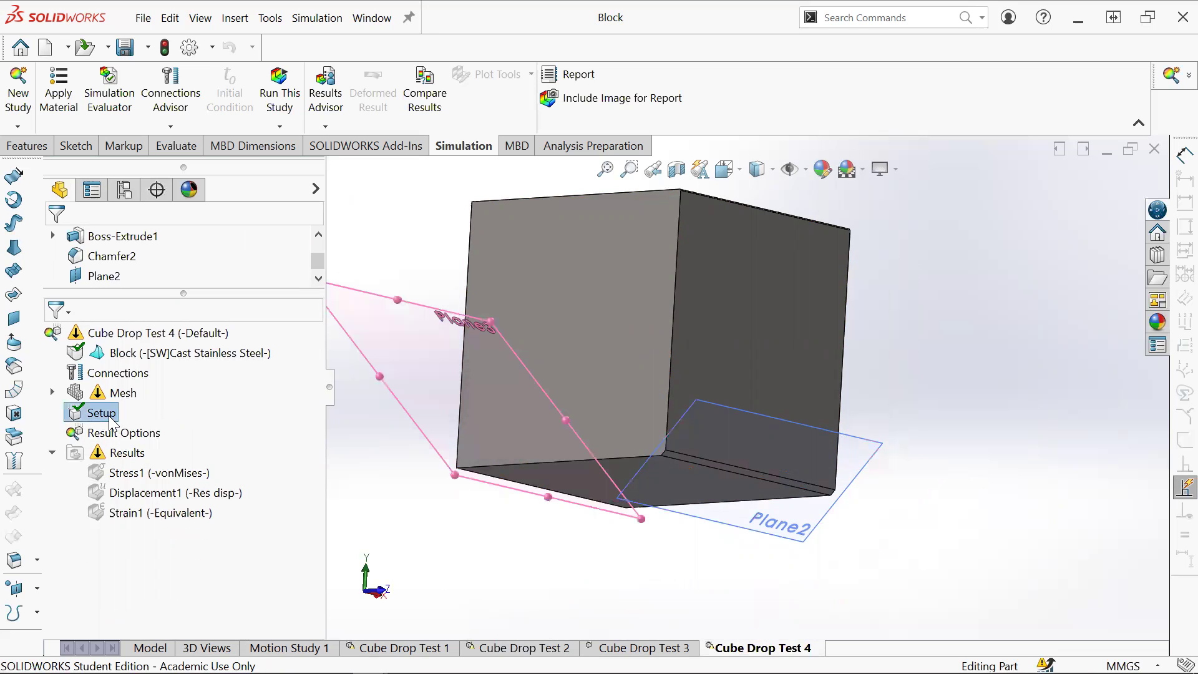
{"action": "scroll", "coordinate": [592, 430], "scroll_direction": "down", "scroll_amount": 4}
{"action": "middle_click_drag", "start_coordinate": [509, 455], "coordinate": [508, 547]}
{"action": "scroll", "coordinate": [487, 497], "scroll_direction": "up", "scroll_amount": 4}
{"action": "middle_click_drag", "start_coordinate": [485, 492], "coordinate": [570, 343]}
{"action": "middle_click_drag", "start_coordinate": [470, 344], "coordinate": [543, 365]}
{"action": "left_click", "coordinate": [79, 241]}
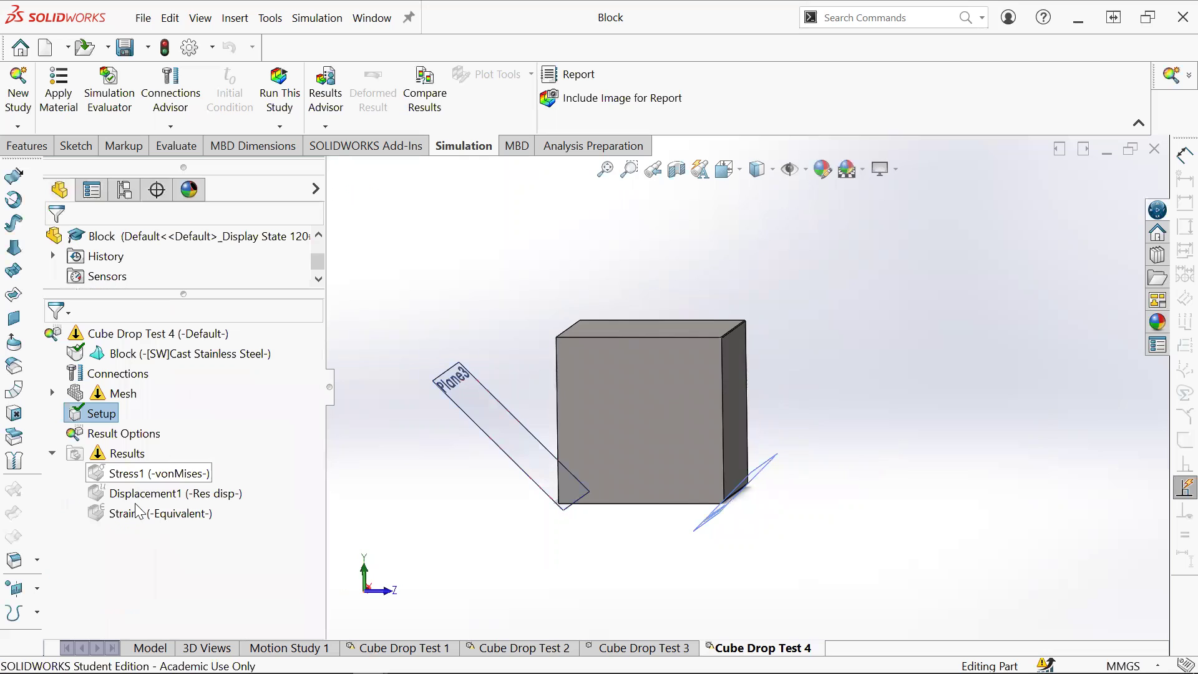
Step: Show the Stress1 plot of Cube Drop Test 4, view the stress component options in its definition, and cancel the edit
{"action": "double_click", "coordinate": [128, 475]}
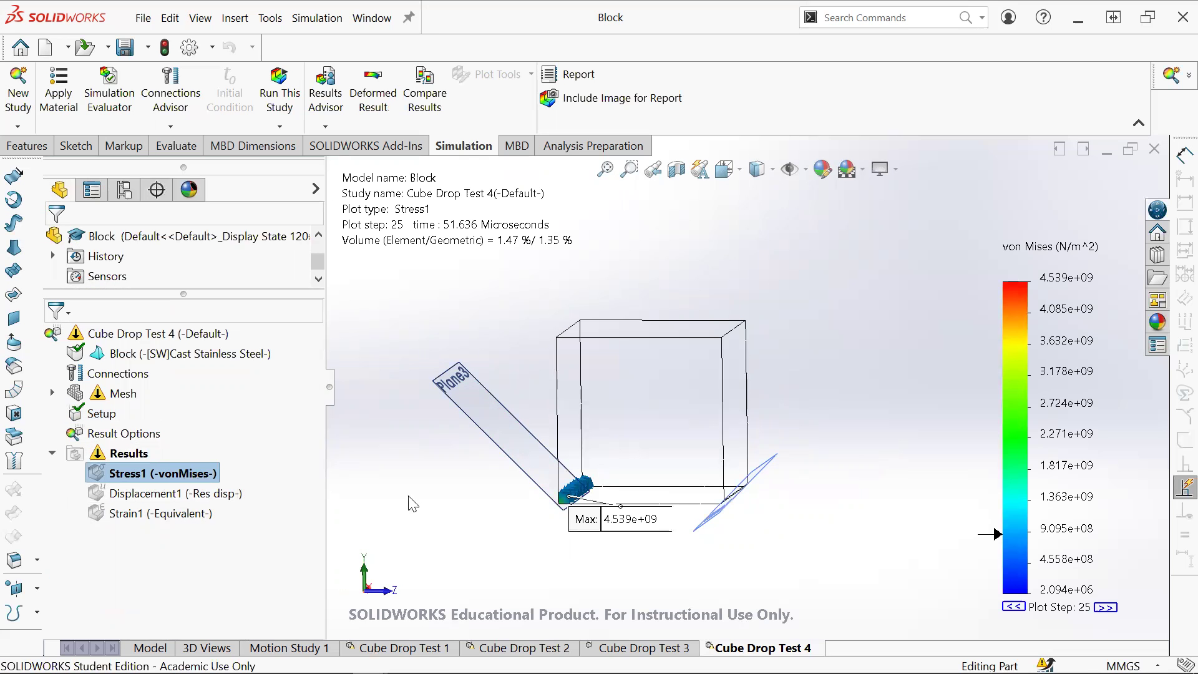
{"action": "right_click", "coordinate": [171, 473]}
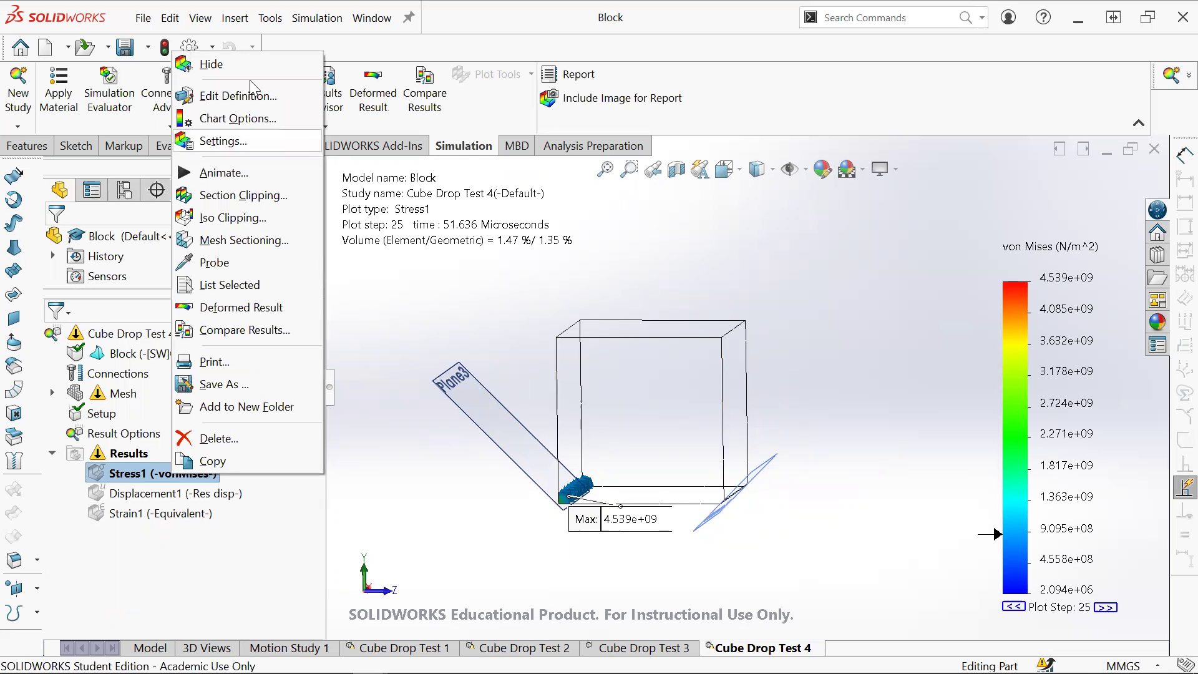
{"action": "left_click", "coordinate": [275, 285]}
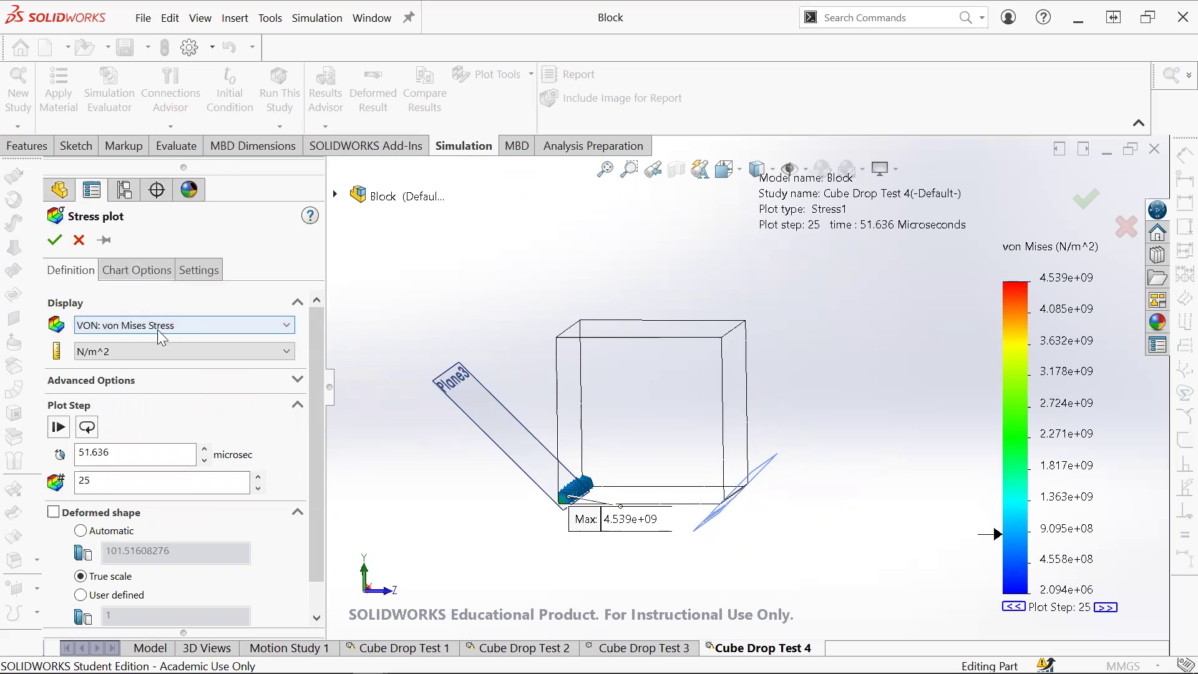
{"action": "left_click", "coordinate": [162, 325]}
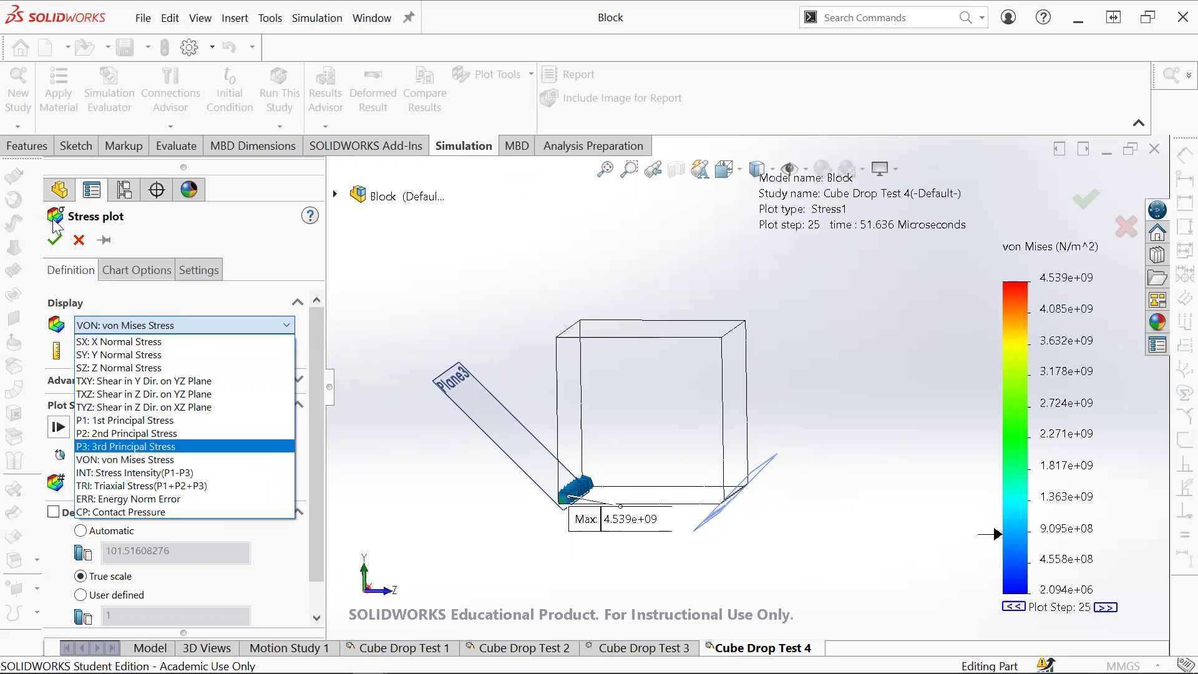
{"action": "left_click", "coordinate": [80, 237]}
{"action": "left_click", "coordinate": [79, 239]}
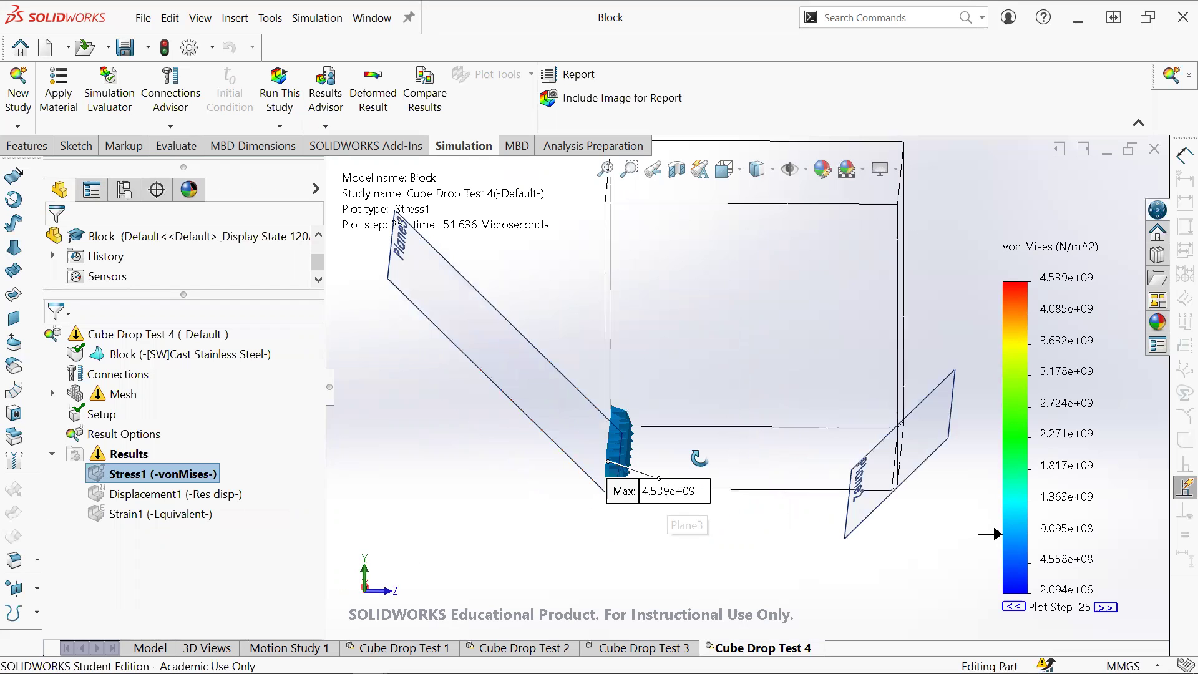
Step: Examine the von Mises stress along the Block's lower impact edge, and check the stress values in the Collision Calculations workbook in Excel
{"action": "middle_click_drag", "start_coordinate": [624, 506], "coordinate": [357, 515]}
{"action": "middle_click_drag", "start_coordinate": [609, 453], "coordinate": [768, 343]}
{"action": "scroll", "coordinate": [789, 326], "scroll_direction": "down", "scroll_amount": 2}
{"action": "scroll", "coordinate": [787, 327], "scroll_direction": "up", "scroll_amount": 2}
{"action": "scroll", "coordinate": [687, 490], "scroll_direction": "down", "scroll_amount": 3}
{"action": "scroll", "coordinate": [686, 490], "scroll_direction": "up", "scroll_amount": 3}
{"action": "middle_click_drag", "start_coordinate": [682, 510], "coordinate": [334, 590]}
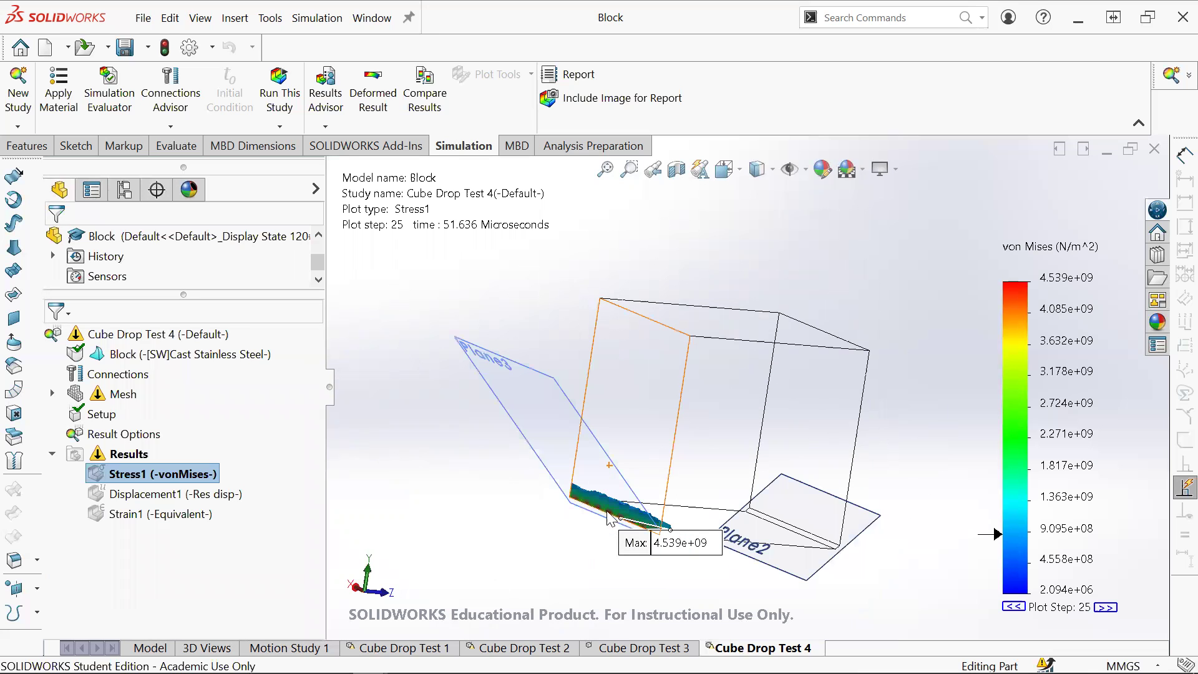
{"action": "scroll", "coordinate": [560, 514], "scroll_direction": "down", "scroll_amount": 2}
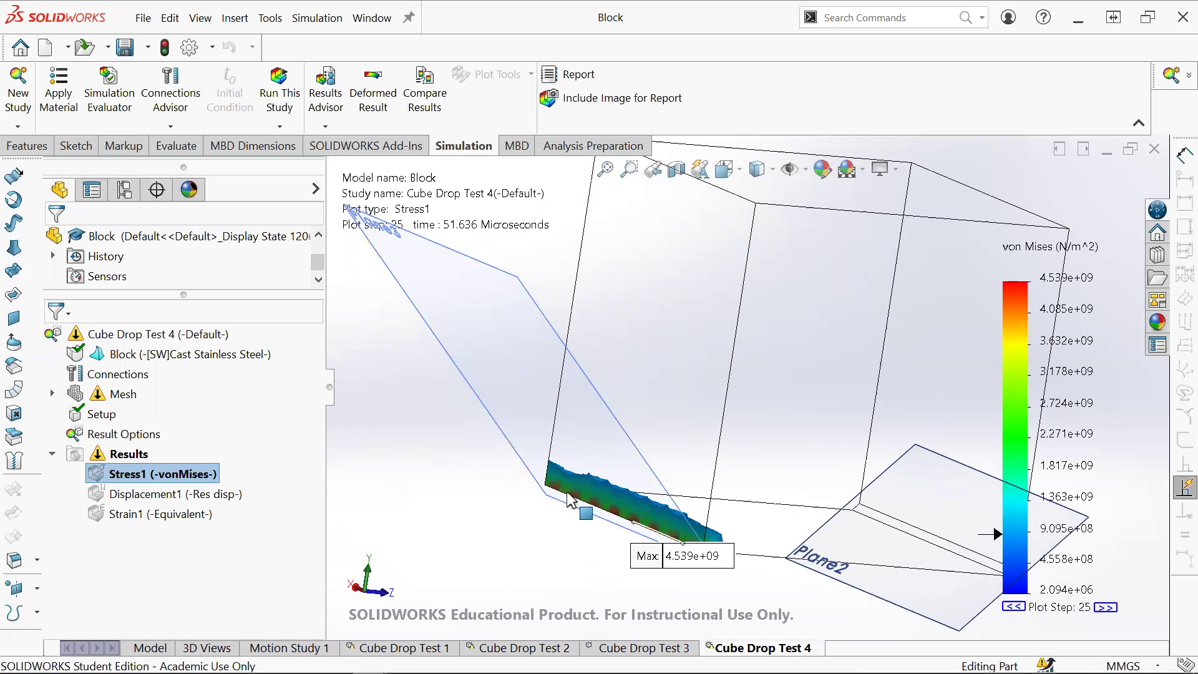
{"action": "middle_click_drag", "start_coordinate": [709, 532], "coordinate": [774, 556]}
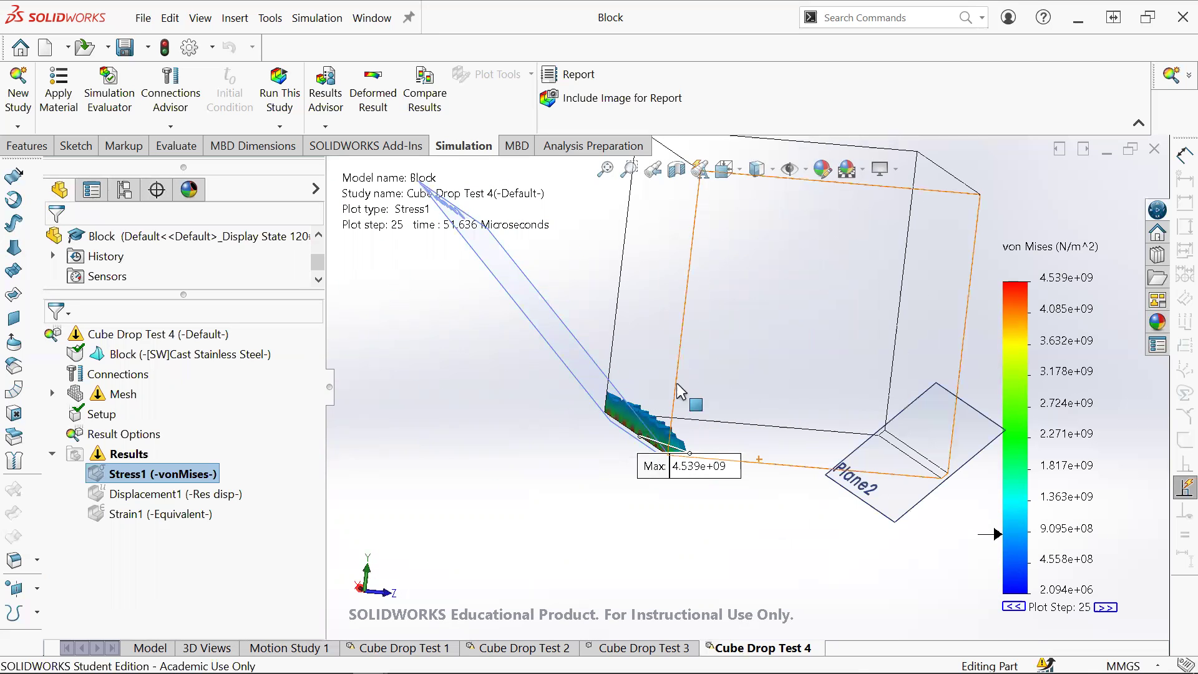
{"action": "scroll", "coordinate": [775, 556], "scroll_direction": "down", "scroll_amount": 3}
{"action": "left_click", "coordinate": [406, 660]}
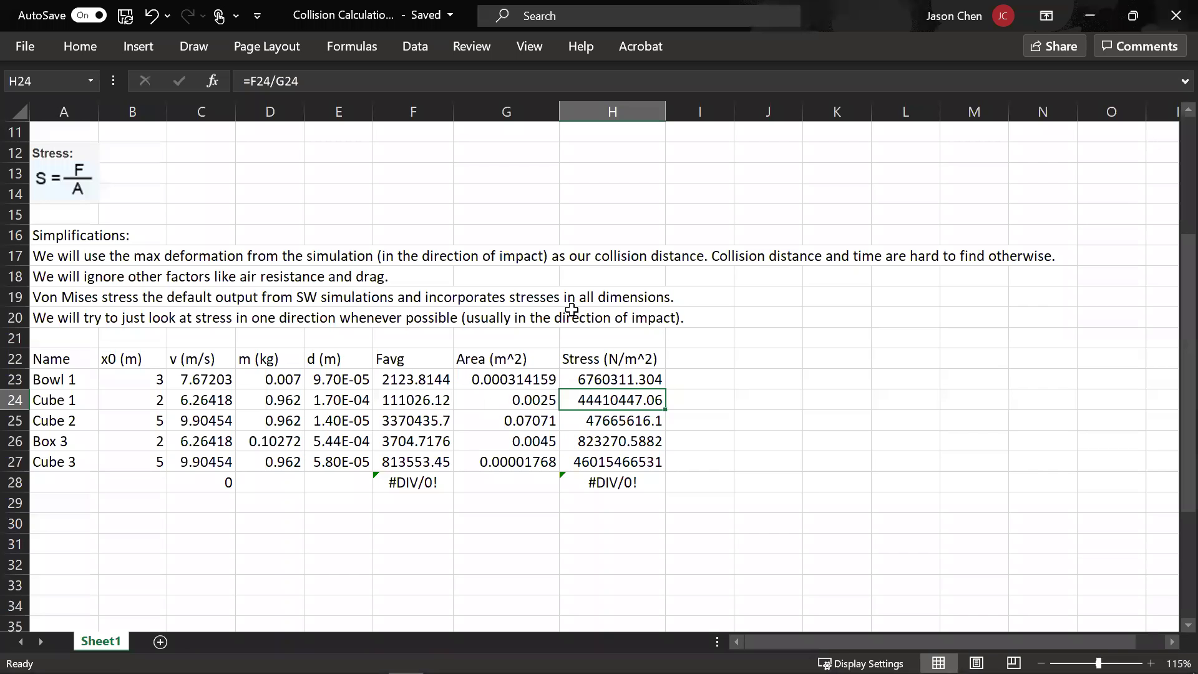
{"action": "left_click", "coordinate": [1090, 15]}
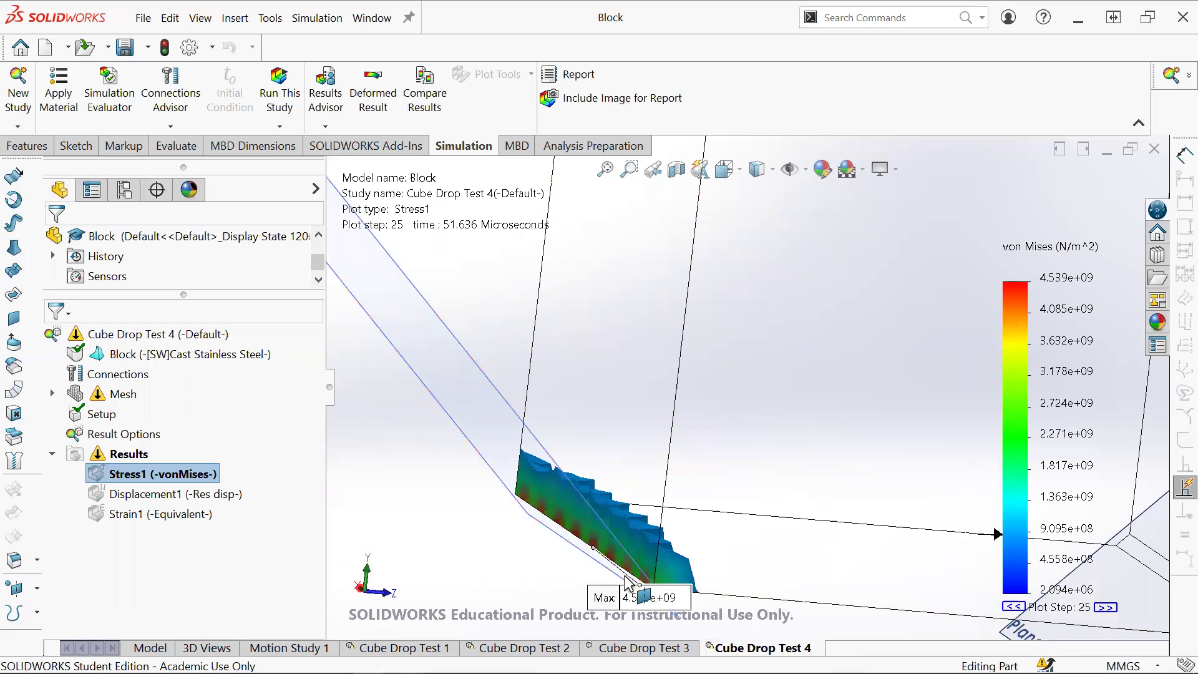
Step: Inspect the stress band on the Block's lower edge from another side, relative to Plane2 and Plane3
{"action": "scroll", "coordinate": [767, 457], "scroll_direction": "up", "scroll_amount": 5}
{"action": "middle_click_drag", "start_coordinate": [768, 458], "coordinate": [765, 474]}
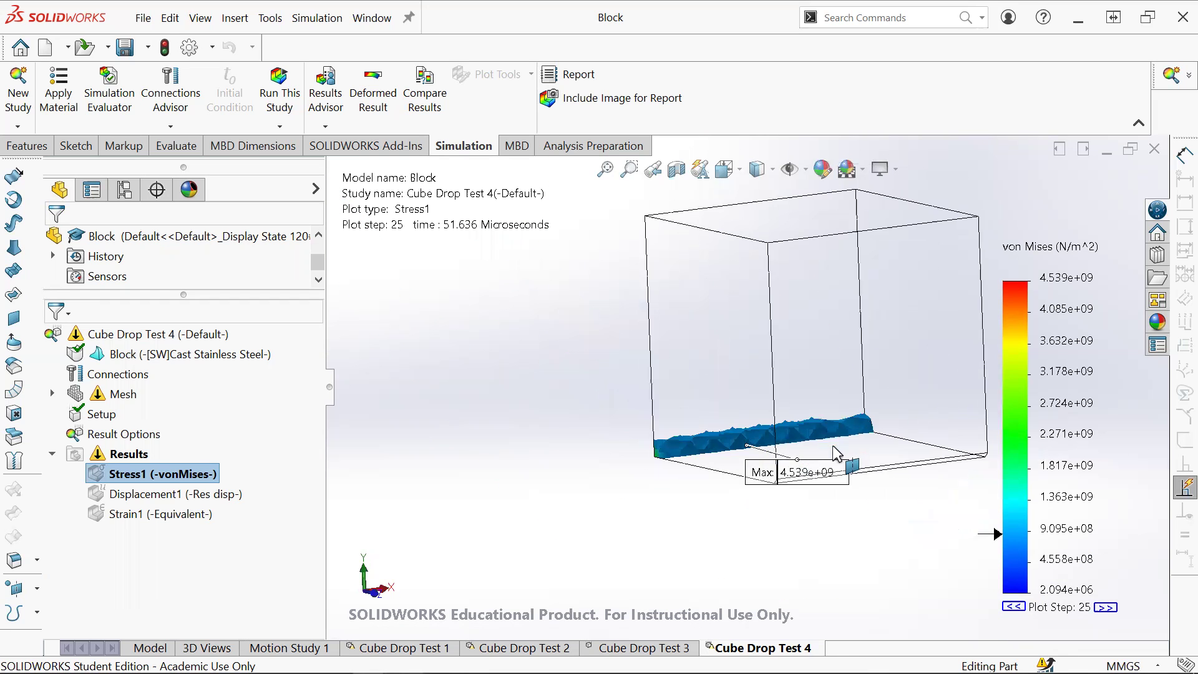
{"action": "scroll", "coordinate": [761, 487], "scroll_direction": "down", "scroll_amount": 5}
{"action": "scroll", "coordinate": [560, 551], "scroll_direction": "up", "scroll_amount": 3}
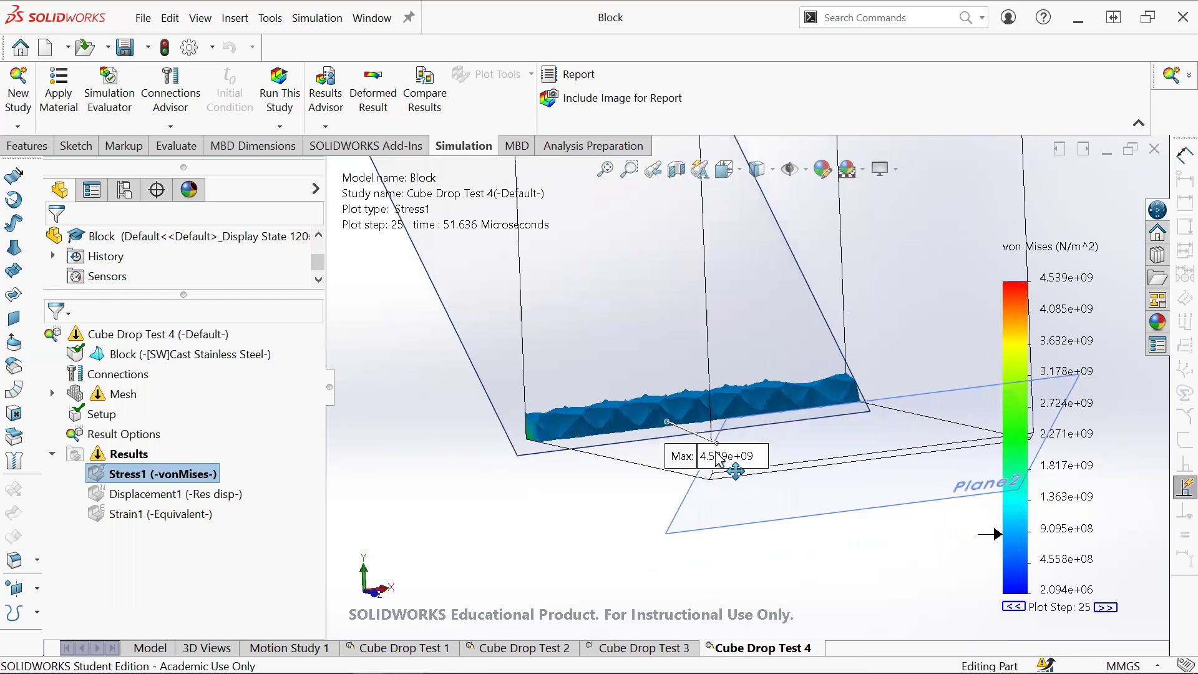
{"action": "scroll", "coordinate": [735, 470], "scroll_direction": "up", "scroll_amount": 4}
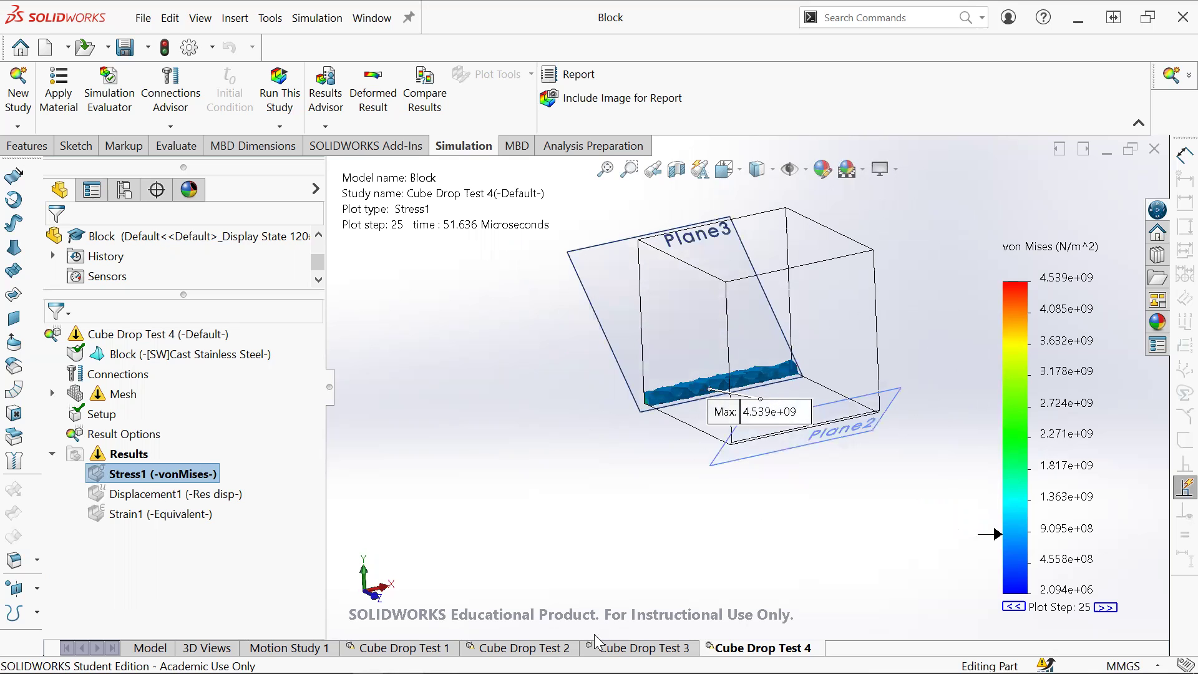
Step: Activate the Cube Drop Test 2 study and examine the Block's lower edges and drop orientation against Plane2 and Plane3
{"action": "left_click", "coordinate": [536, 648]}
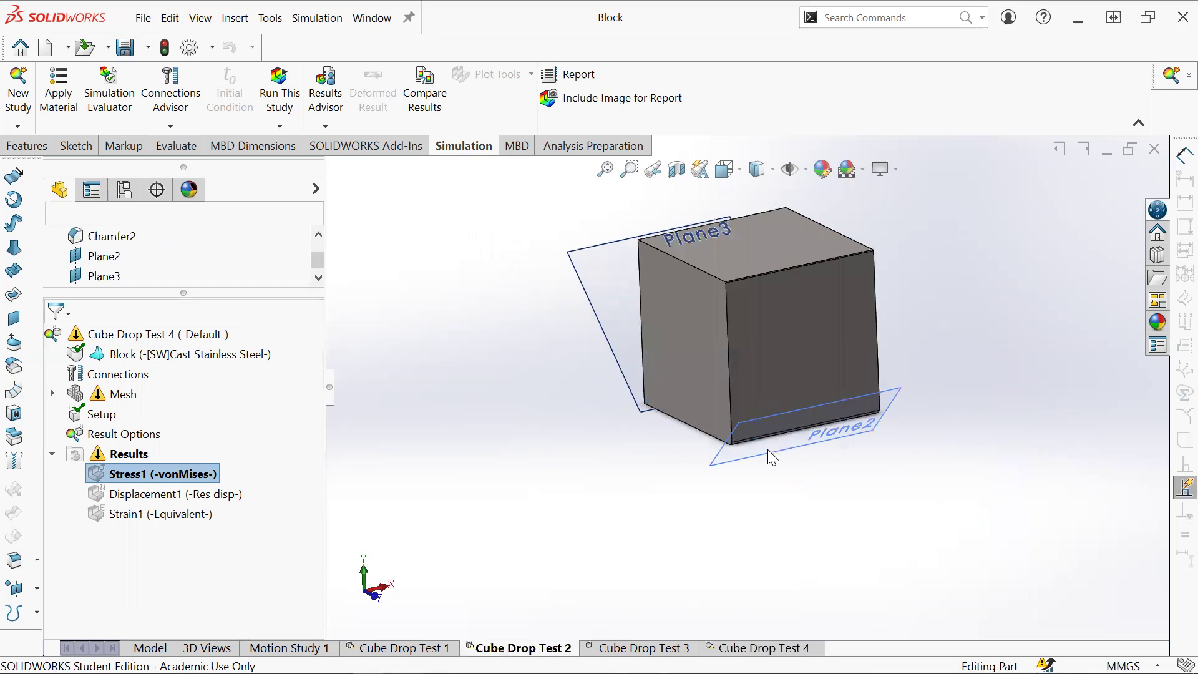
{"action": "middle_click_drag", "start_coordinate": [743, 412], "coordinate": [702, 535]}
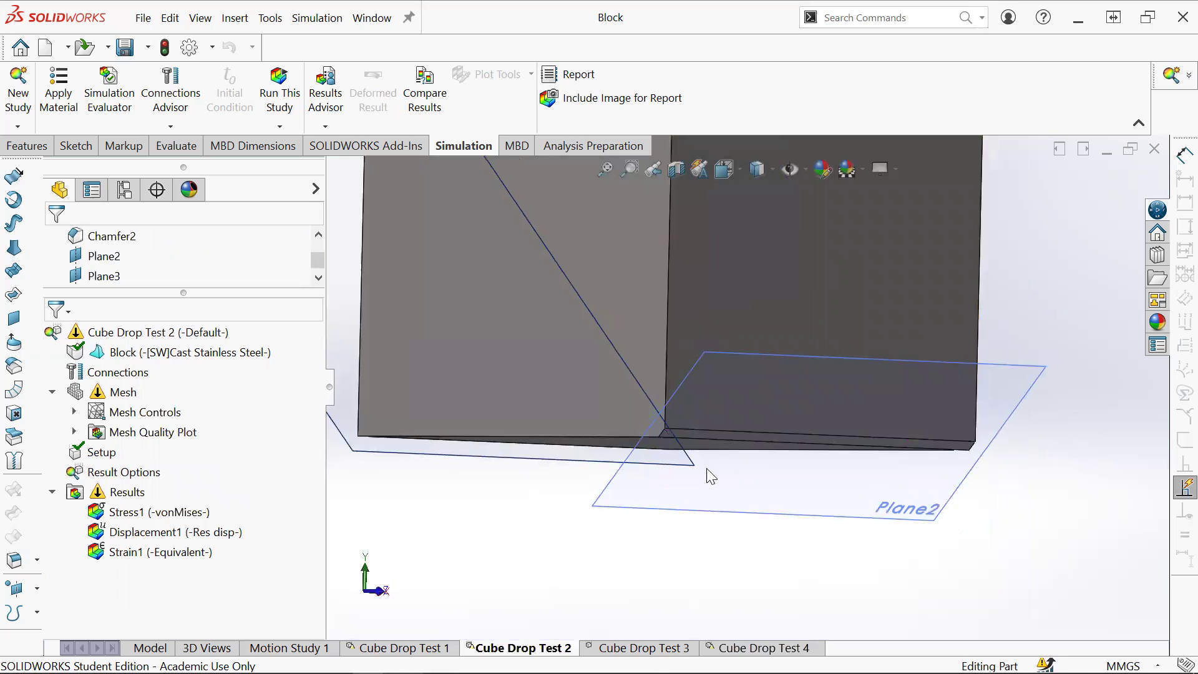
{"action": "left_click", "coordinate": [159, 512]}
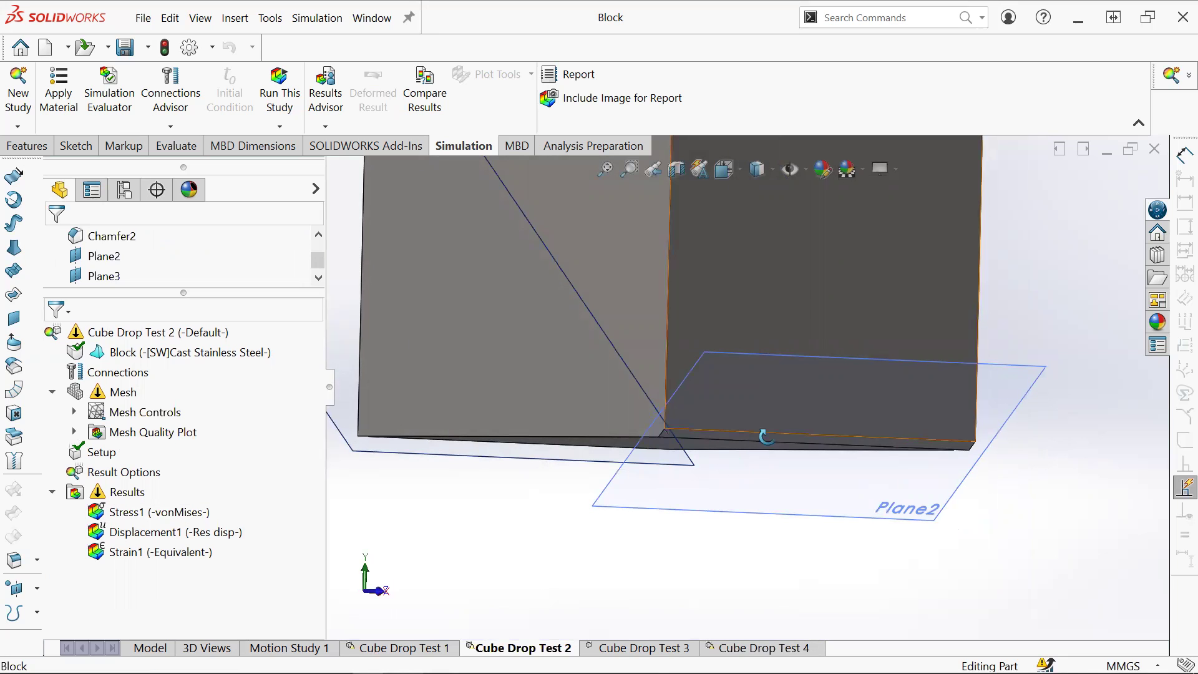
{"action": "middle_click_drag", "start_coordinate": [767, 437], "coordinate": [729, 481]}
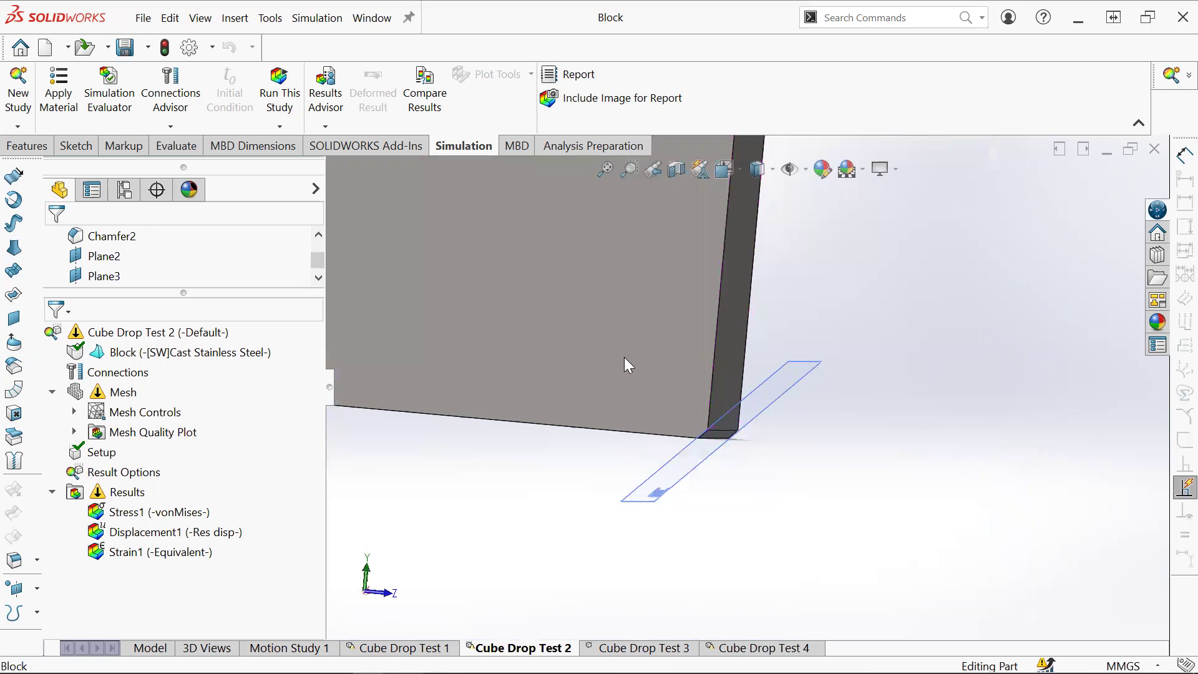
{"action": "key", "text": "f"}
{"action": "scroll", "coordinate": [704, 260], "scroll_direction": "up", "scroll_amount": 2}
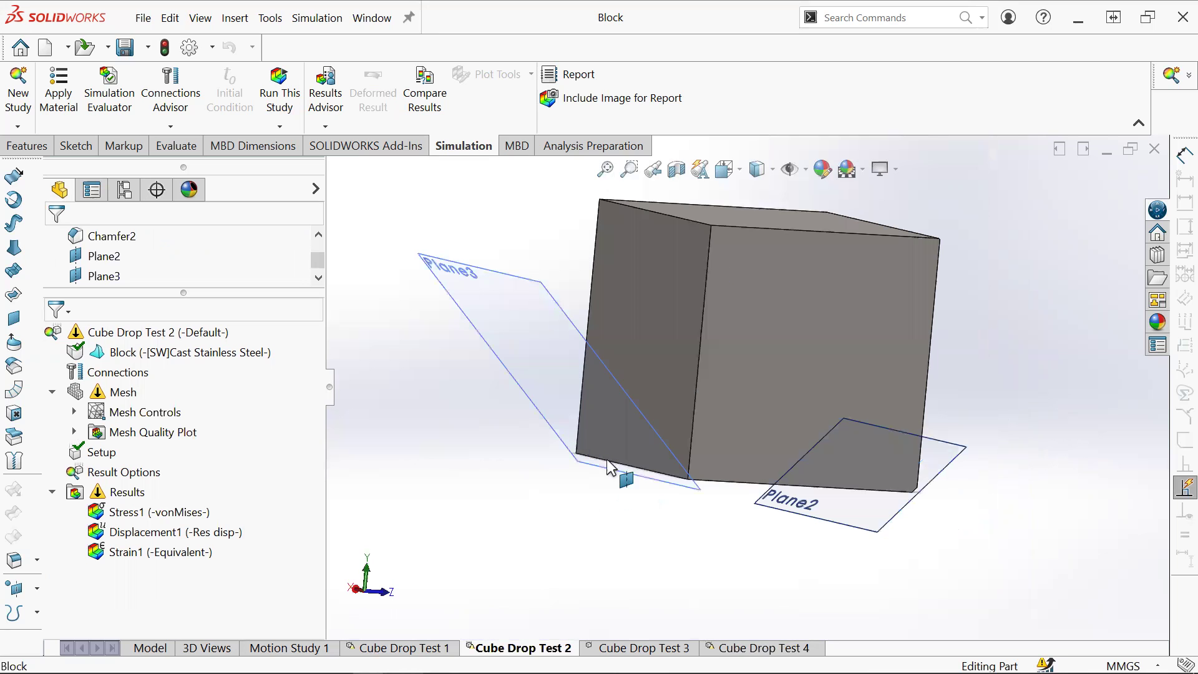
{"action": "middle_click_drag", "start_coordinate": [737, 477], "coordinate": [663, 448]}
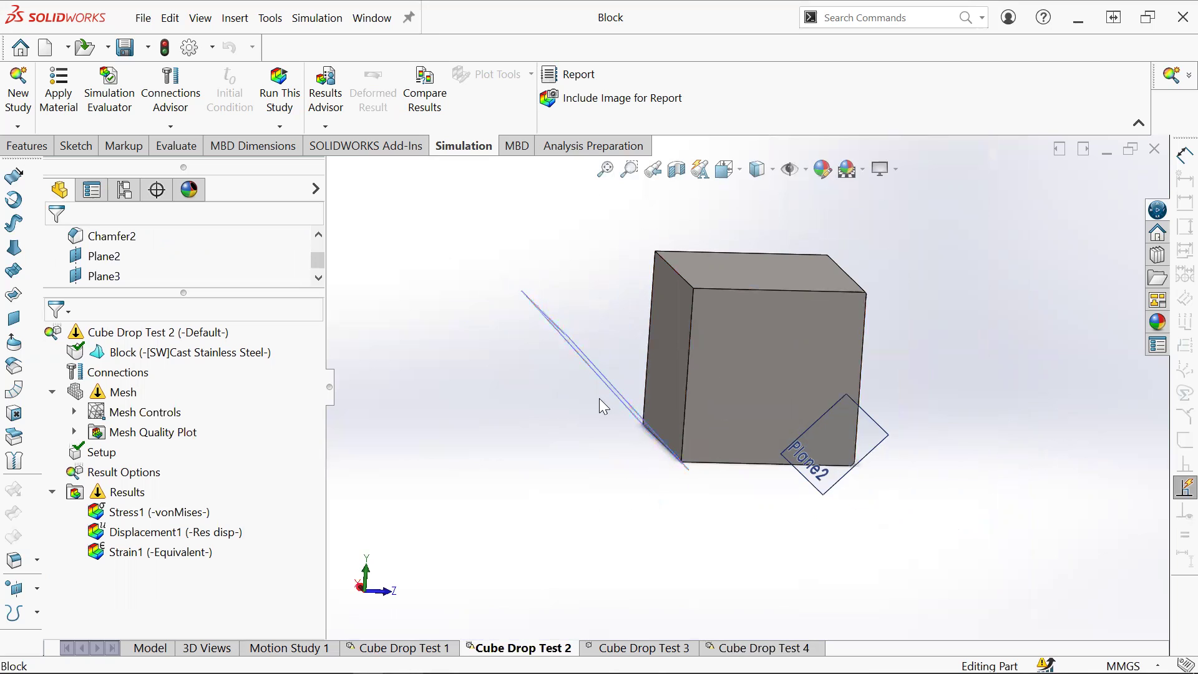
{"action": "middle_click_drag", "start_coordinate": [670, 342], "coordinate": [558, 304]}
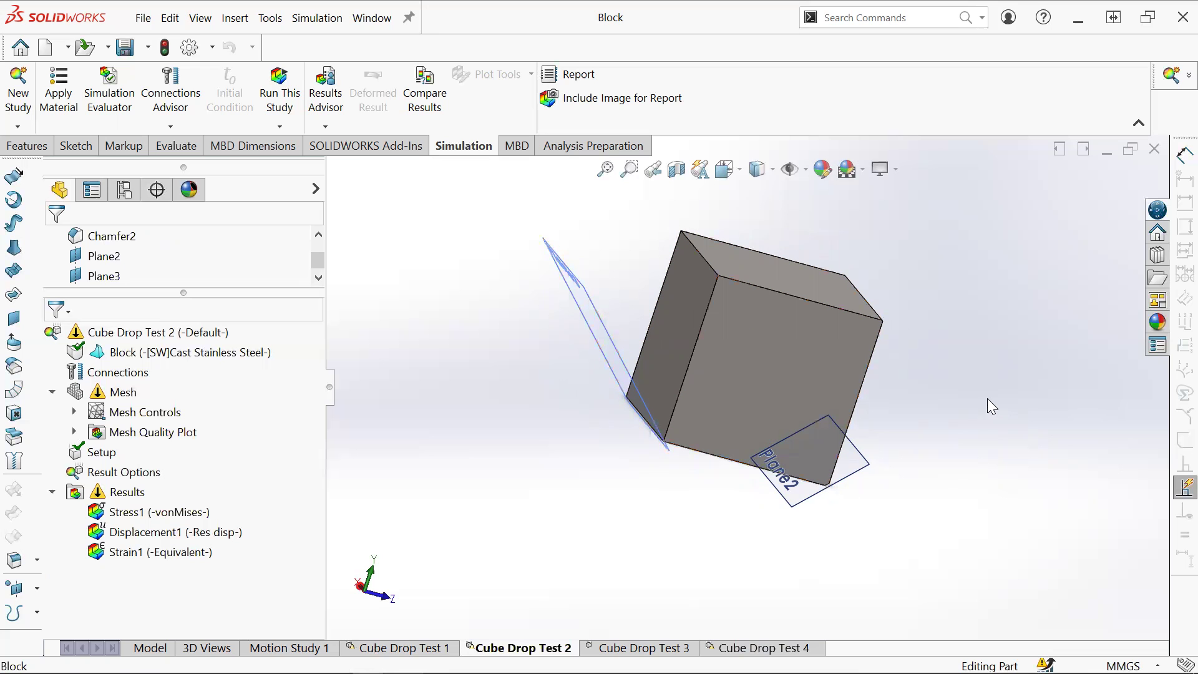
{"action": "middle_click_drag", "start_coordinate": [918, 427], "coordinate": [851, 364]}
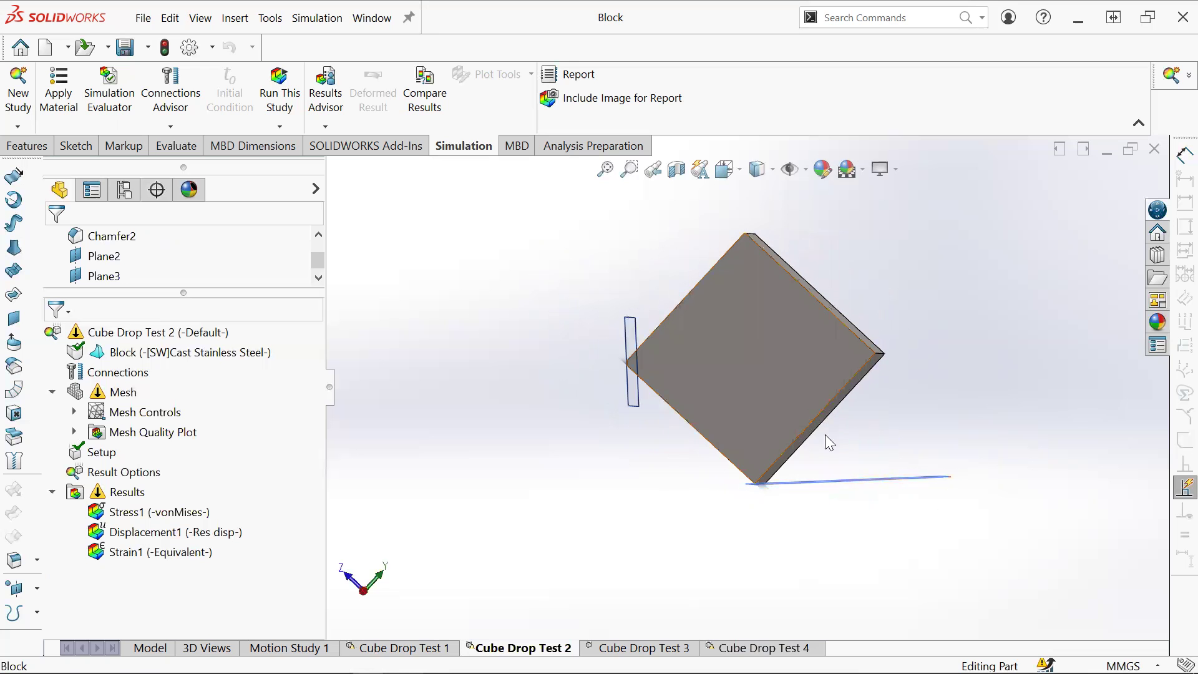
Step: Open the Cube Drop Test 2 setup, examine the gravity direction and Plane2 at the Block's narrow chamfered edge, and accept the setup
{"action": "right_click", "coordinate": [123, 459]}
{"action": "left_click", "coordinate": [132, 462]}
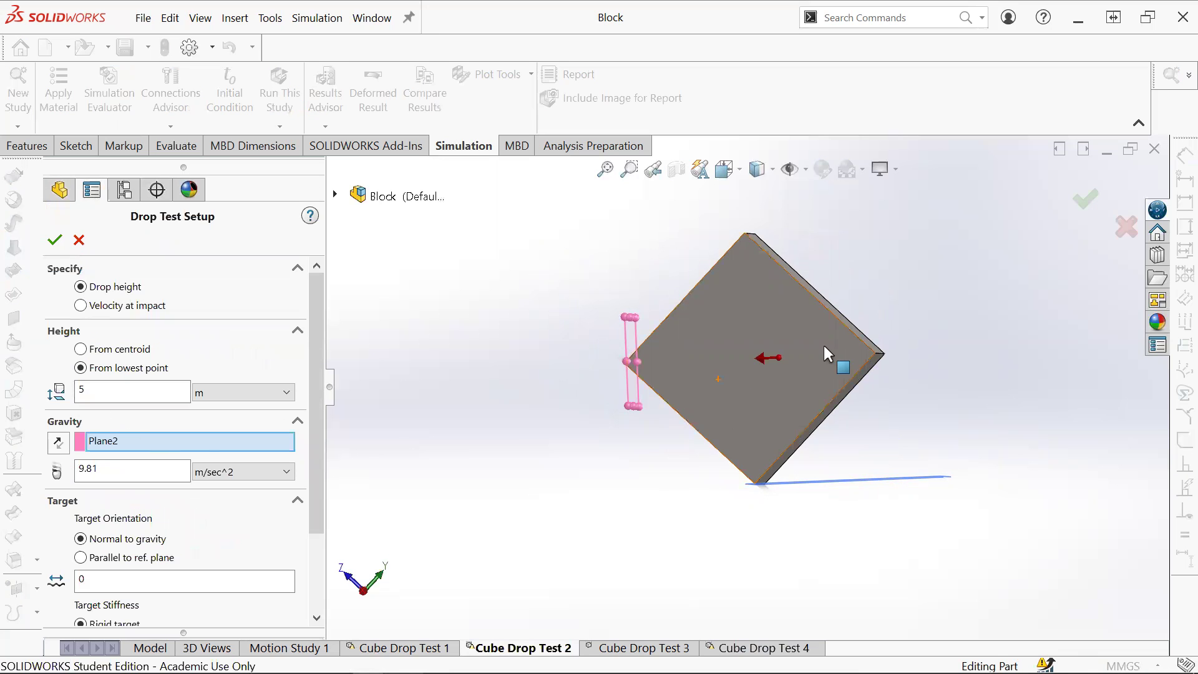
{"action": "middle_click_drag", "start_coordinate": [865, 373], "coordinate": [855, 518]}
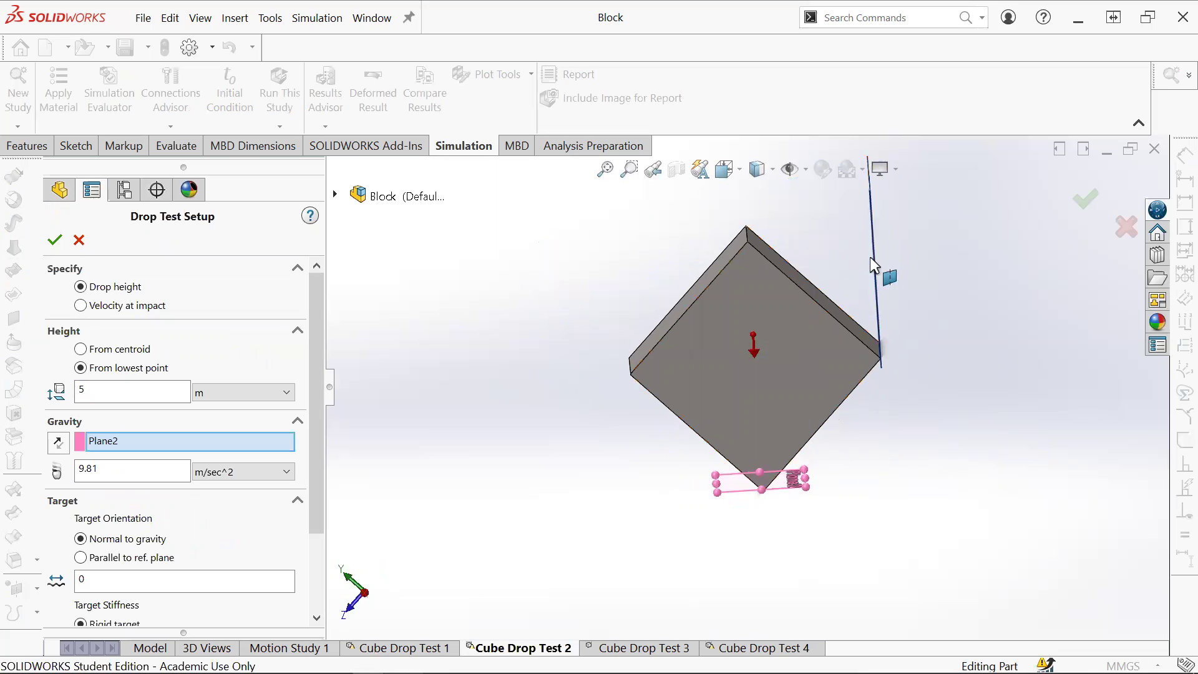
{"action": "middle_click_drag", "start_coordinate": [828, 485], "coordinate": [742, 485]}
{"action": "scroll", "coordinate": [788, 488], "scroll_direction": "down", "scroll_amount": 3}
{"action": "scroll", "coordinate": [743, 486], "scroll_direction": "down", "scroll_amount": 3}
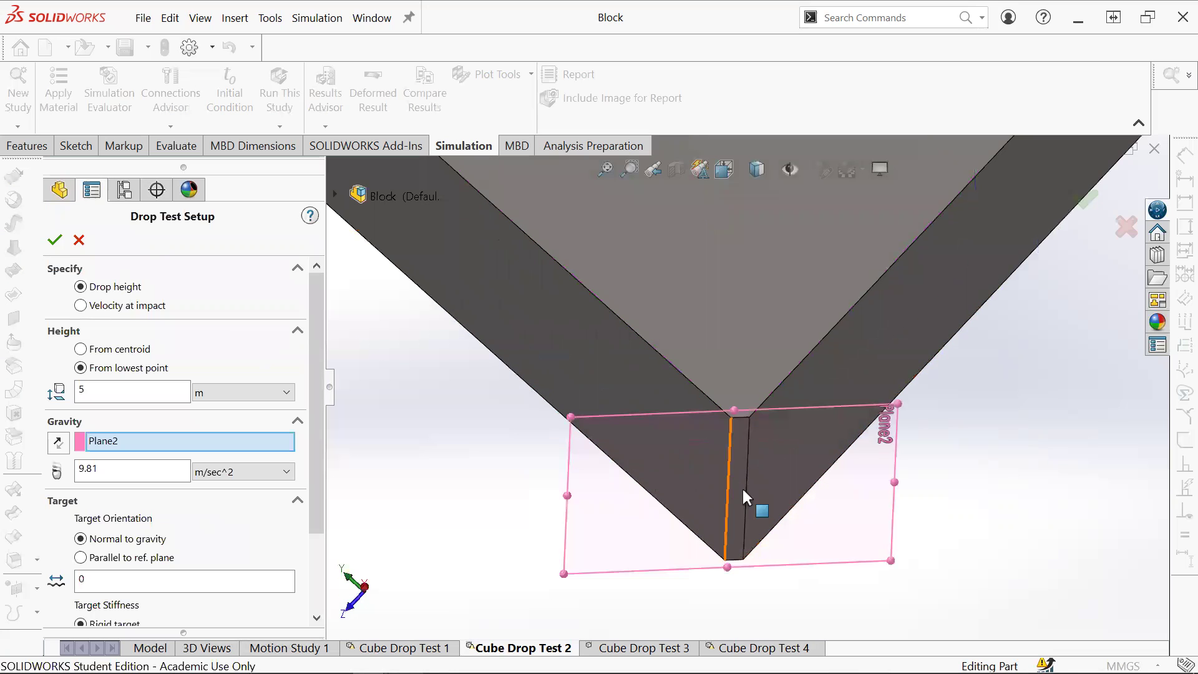
{"action": "scroll", "coordinate": [739, 453], "scroll_direction": "up", "scroll_amount": 2}
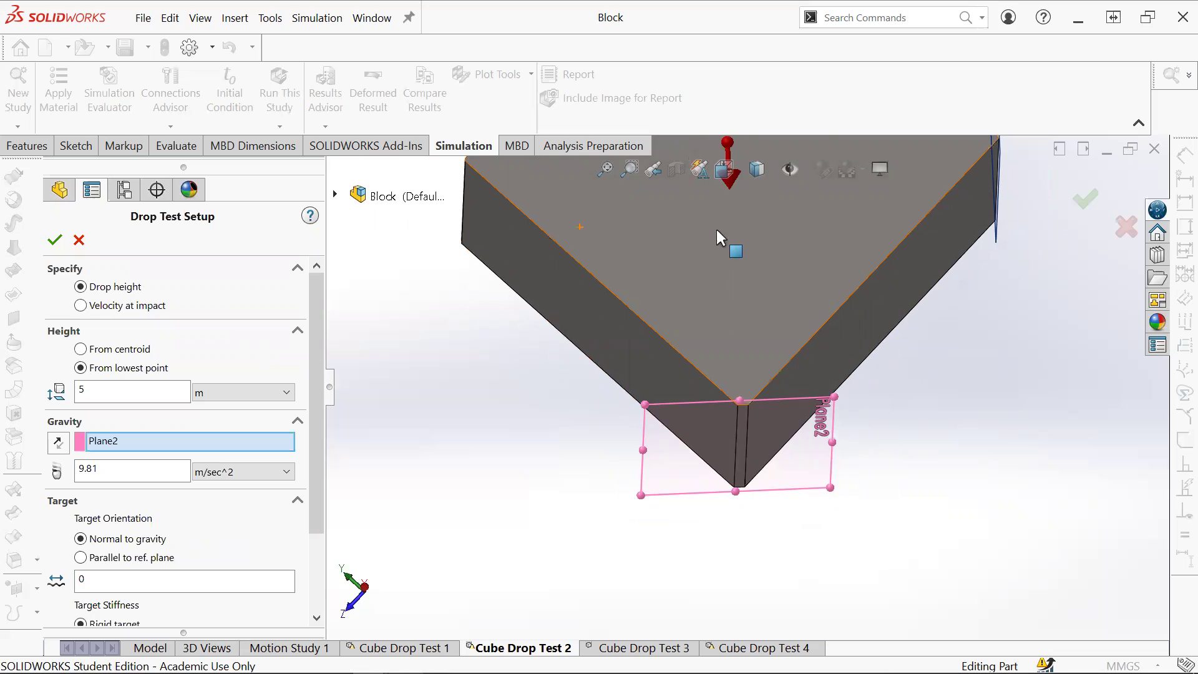
{"action": "scroll", "coordinate": [725, 241], "scroll_direction": "up", "scroll_amount": 3}
{"action": "scroll", "coordinate": [731, 241], "scroll_direction": "down", "scroll_amount": 3}
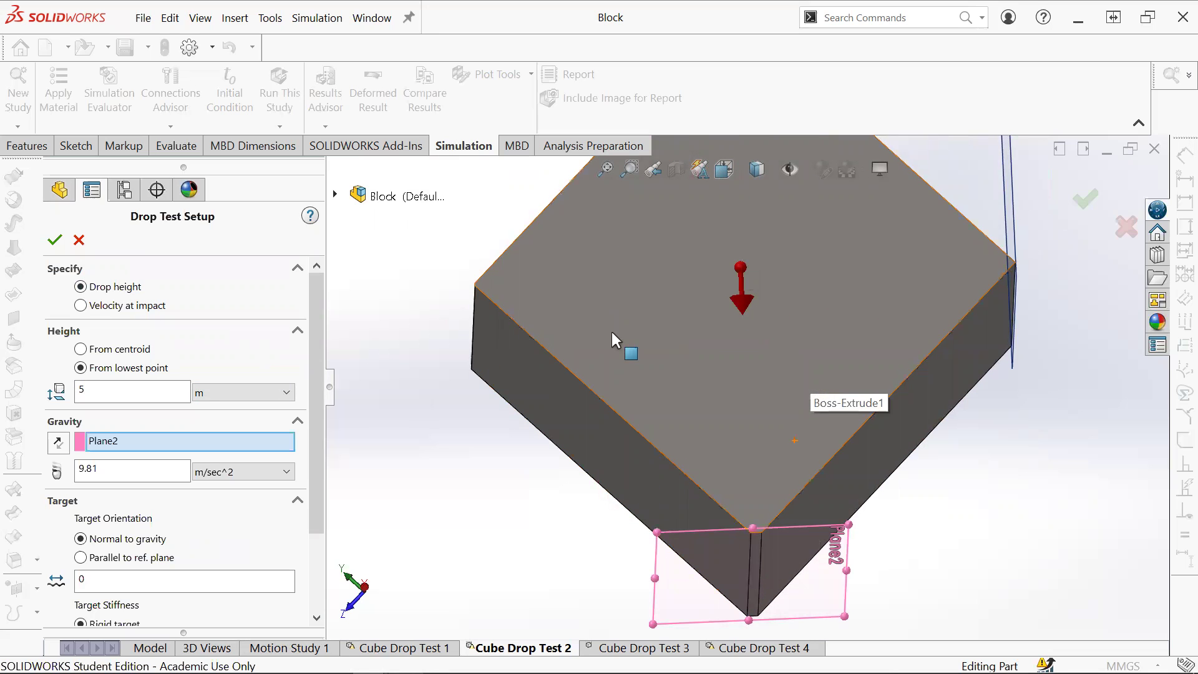
{"action": "scroll", "coordinate": [516, 562], "scroll_direction": "up", "scroll_amount": 2}
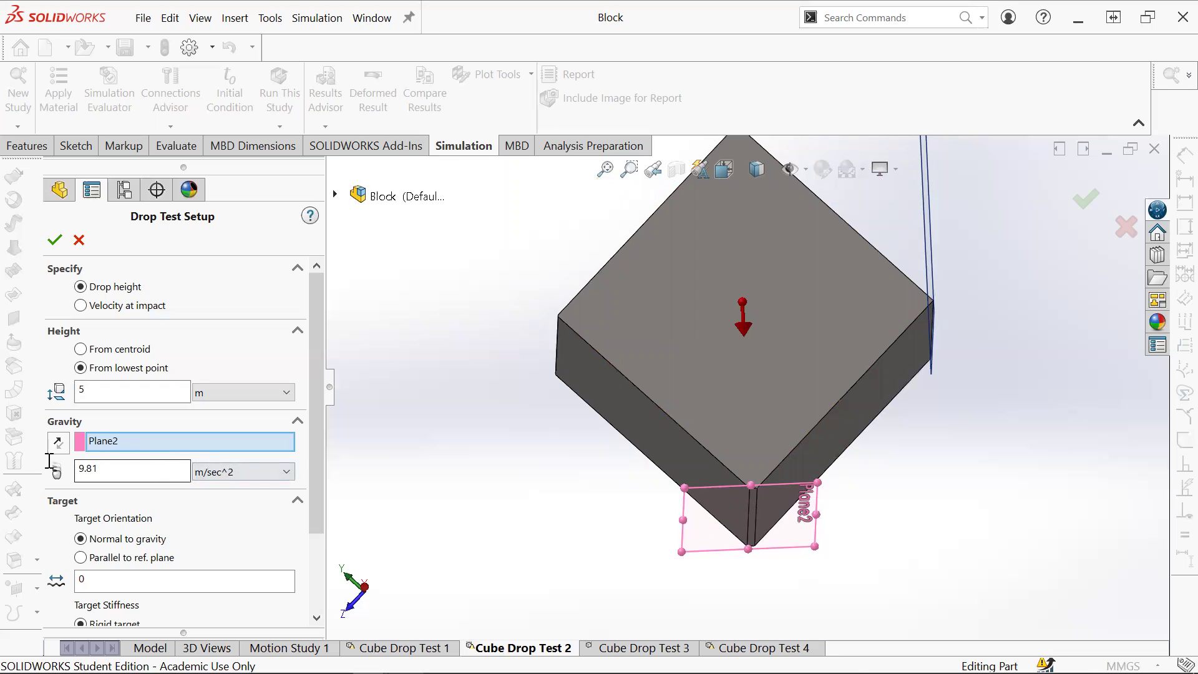
{"action": "left_click", "coordinate": [55, 239]}
Step: Show the Stress1 von Mises plot of Cube Drop Test 2 and view the stress distribution across the whole Block
{"action": "scroll", "coordinate": [765, 499], "scroll_direction": "down", "scroll_amount": 5}
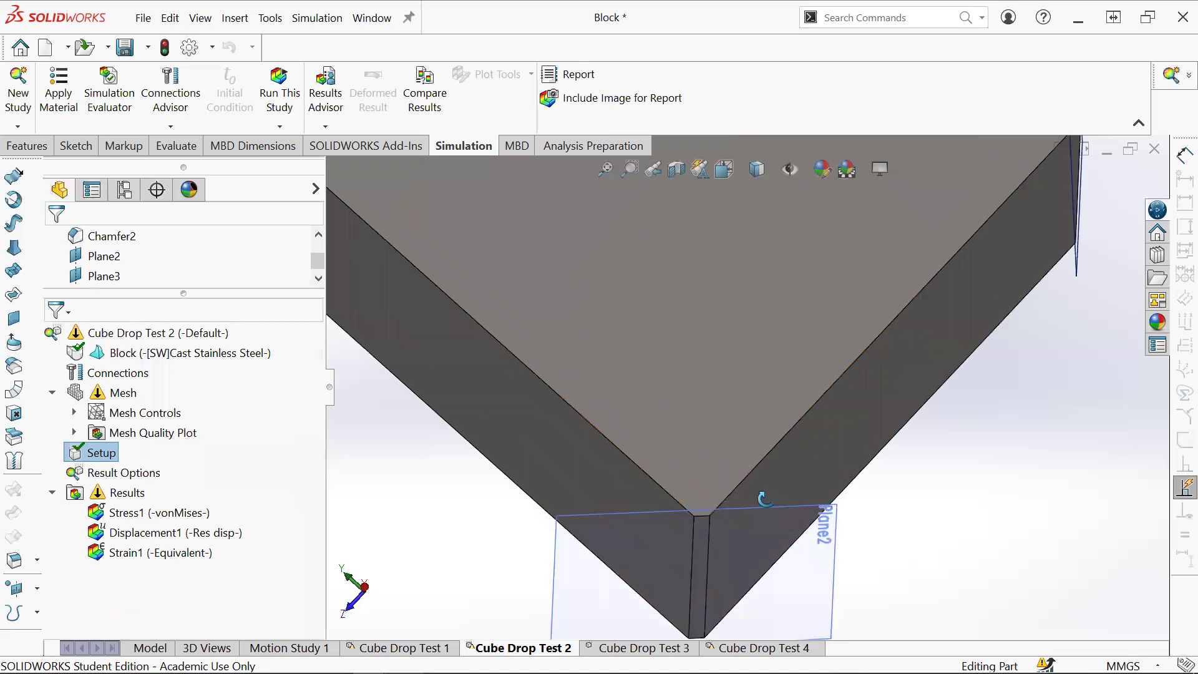
{"action": "middle_click_drag", "start_coordinate": [764, 500], "coordinate": [568, 510]}
{"action": "scroll", "coordinate": [564, 512], "scroll_direction": "up", "scroll_amount": 4}
{"action": "double_click", "coordinate": [187, 513]}
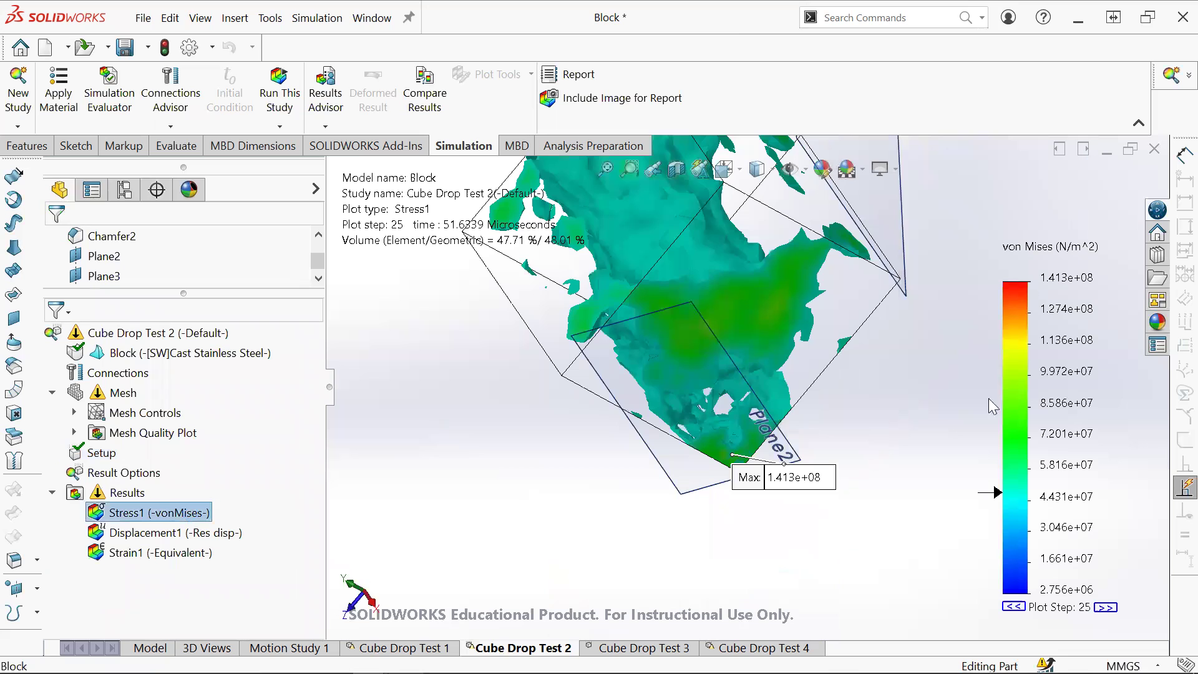
{"action": "scroll", "coordinate": [580, 449], "scroll_direction": "up", "scroll_amount": 3}
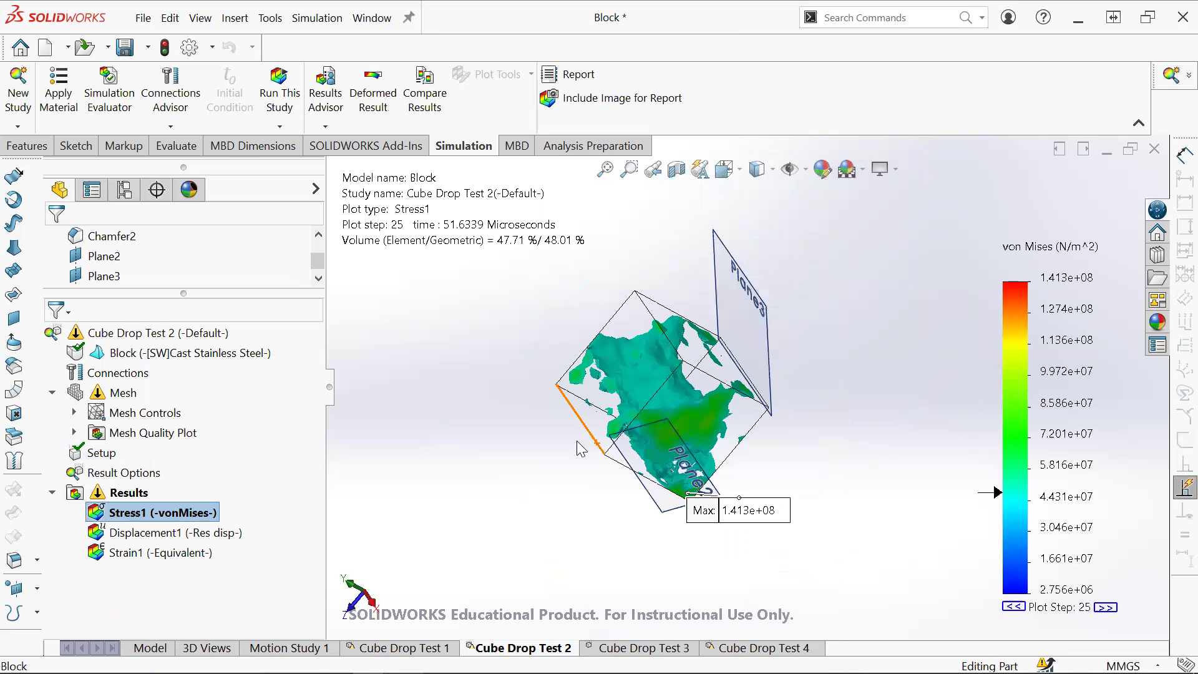
Step: Review the Cube 2 row and its area cell in the Collision Calculations workbook in Excel, and return to the Block in SOLIDWORKS
{"action": "left_click", "coordinate": [406, 660]}
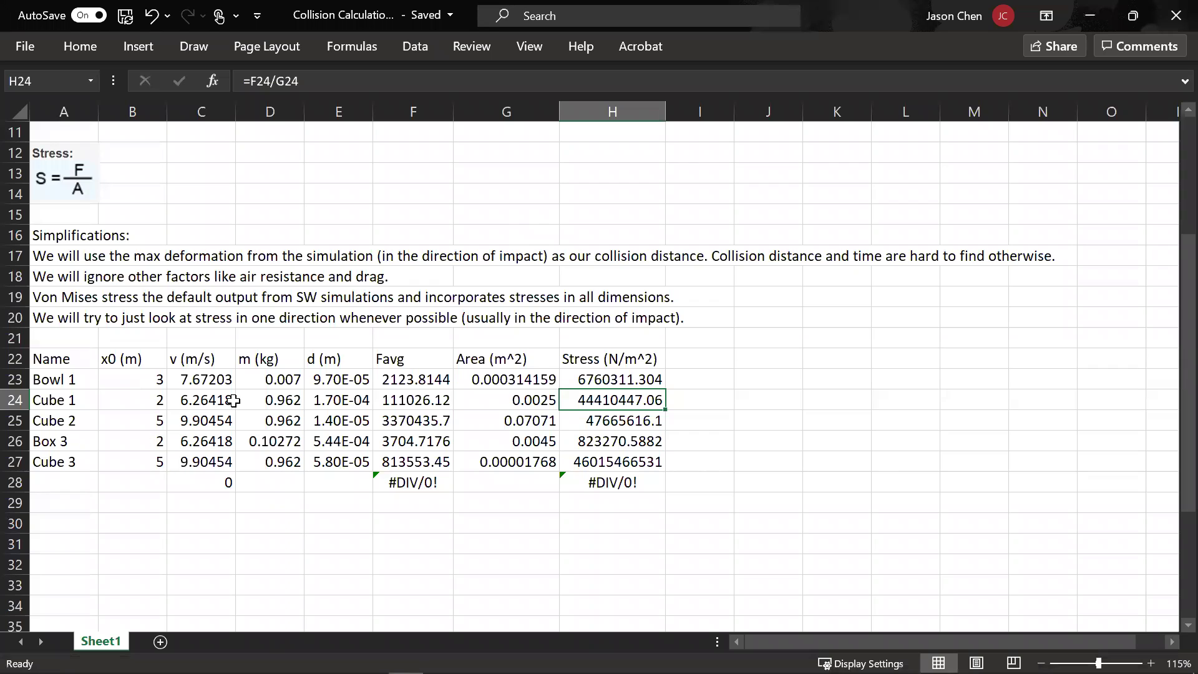
{"action": "left_click_drag", "start_coordinate": [109, 424], "coordinate": [587, 421]}
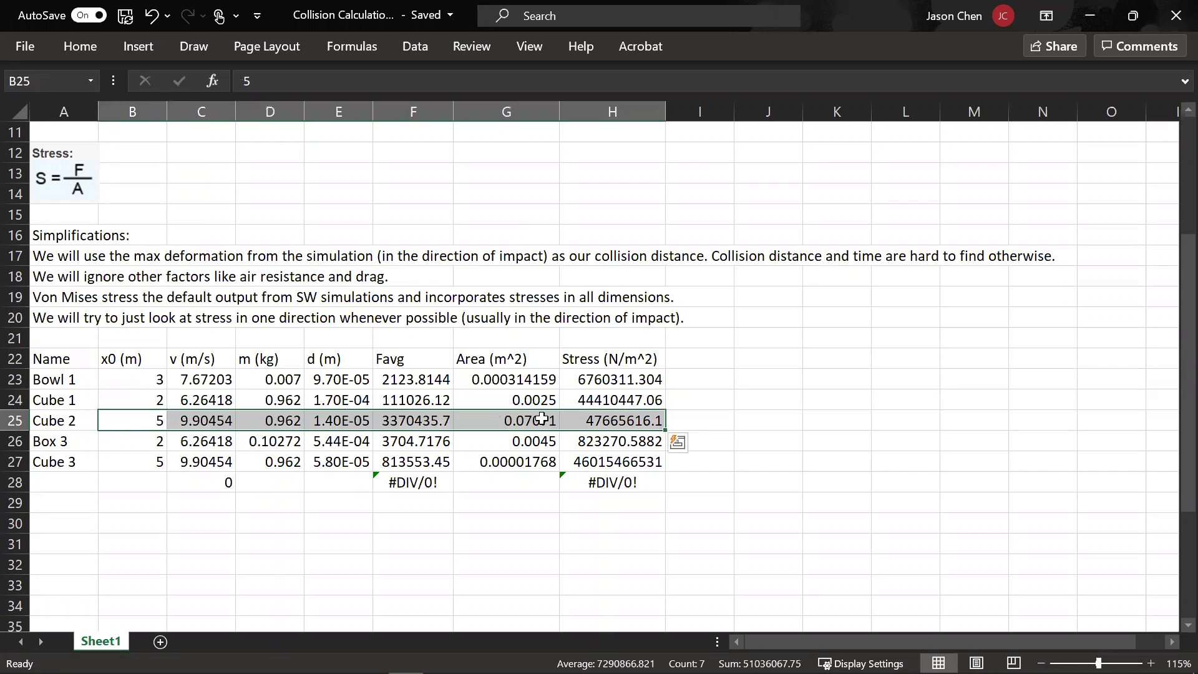
{"action": "left_click", "coordinate": [535, 418]}
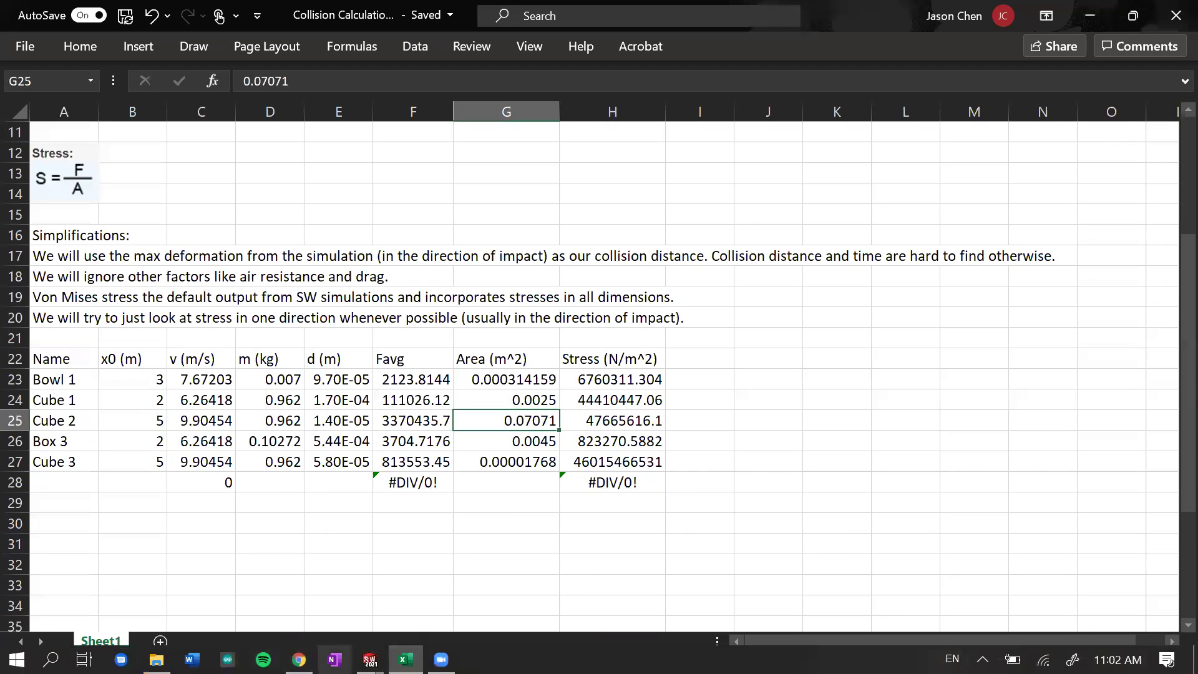
{"action": "mouse_move", "coordinate": [369, 660]}
{"action": "left_click", "coordinate": [230, 580]}
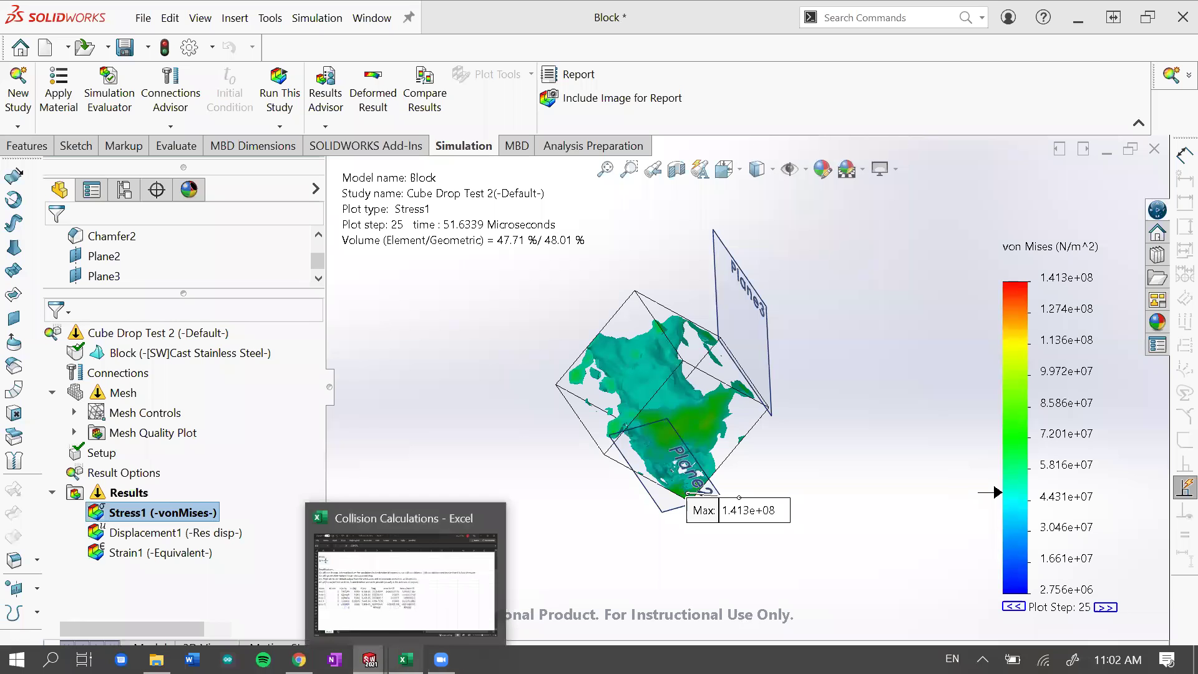
{"action": "mouse_move", "coordinate": [541, 536]}
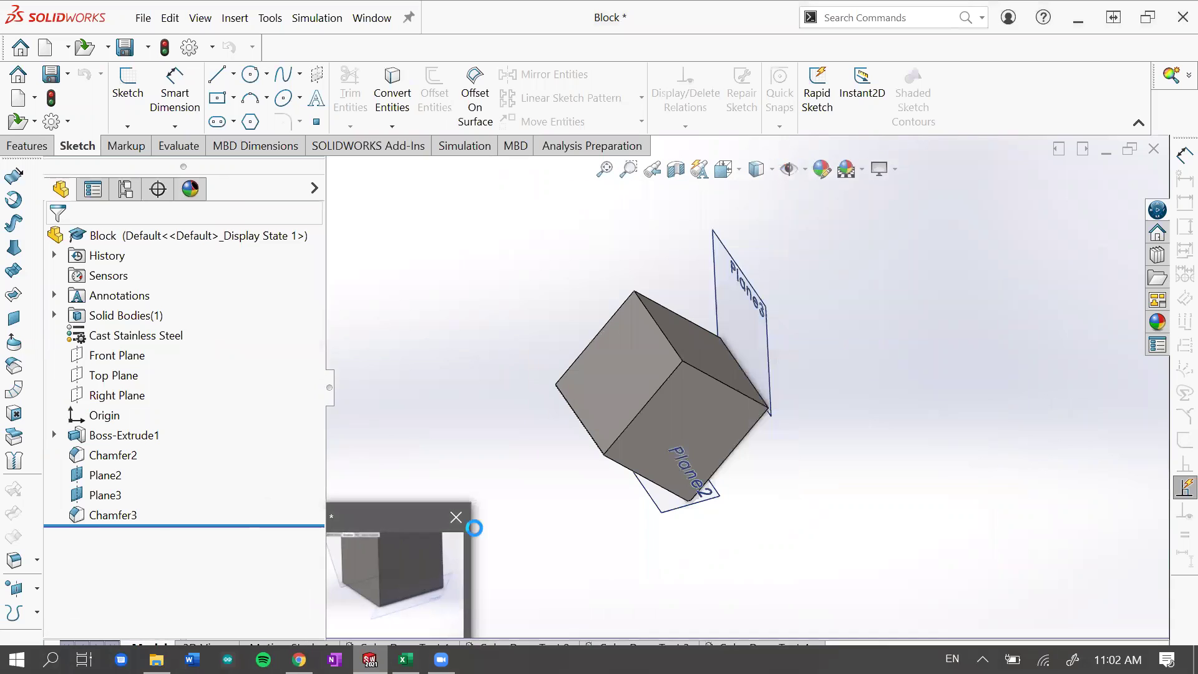
Step: Measure the area of the narrow chamfered face along the Block's lower edge at Plane2, and close the measurement
{"action": "scroll", "coordinate": [726, 487], "scroll_direction": "down", "scroll_amount": 4}
{"action": "middle_click_drag", "start_coordinate": [704, 436], "coordinate": [699, 548]}
{"action": "scroll", "coordinate": [698, 548], "scroll_direction": "up", "scroll_amount": 2}
{"action": "left_click", "coordinate": [178, 146]}
{"action": "left_click", "coordinate": [237, 87]}
{"action": "middle_click_drag", "start_coordinate": [454, 328], "coordinate": [758, 475]}
{"action": "scroll", "coordinate": [768, 484], "scroll_direction": "down", "scroll_amount": 3}
{"action": "left_click", "coordinate": [763, 455]}
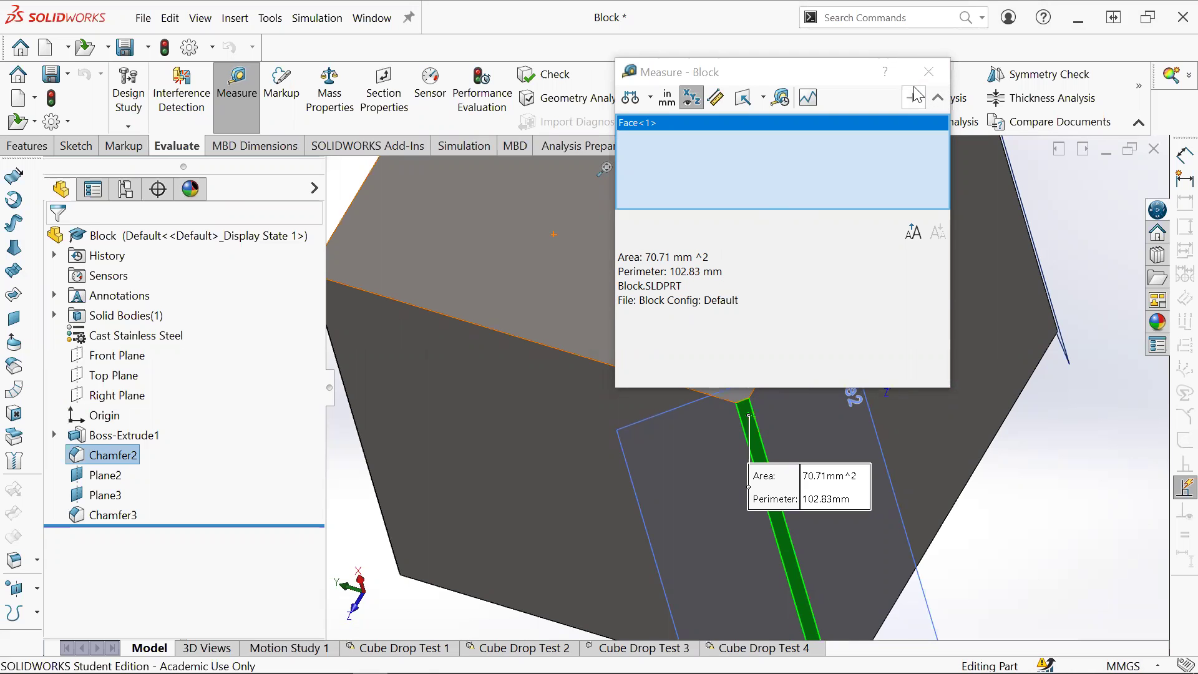
{"action": "left_click", "coordinate": [929, 71]}
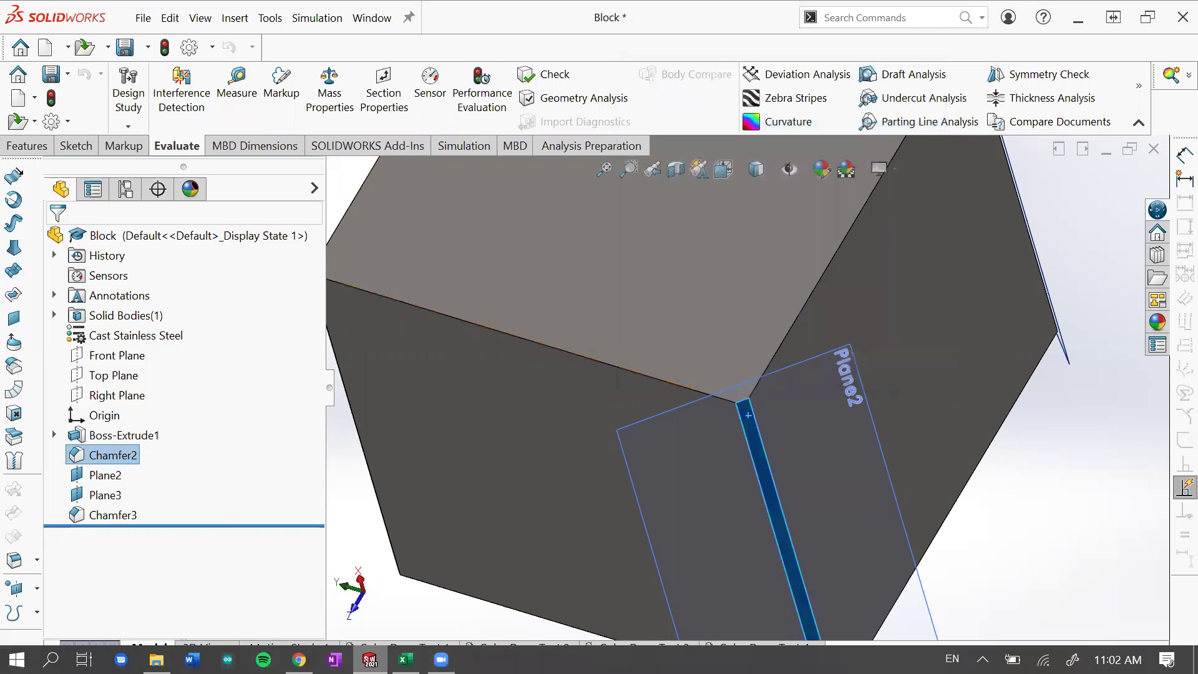
Step: Switch to the Collision Calculations workbook in Excel and correct the Cube 2 area to 0.00007071 m^2
{"action": "left_click", "coordinate": [405, 660]}
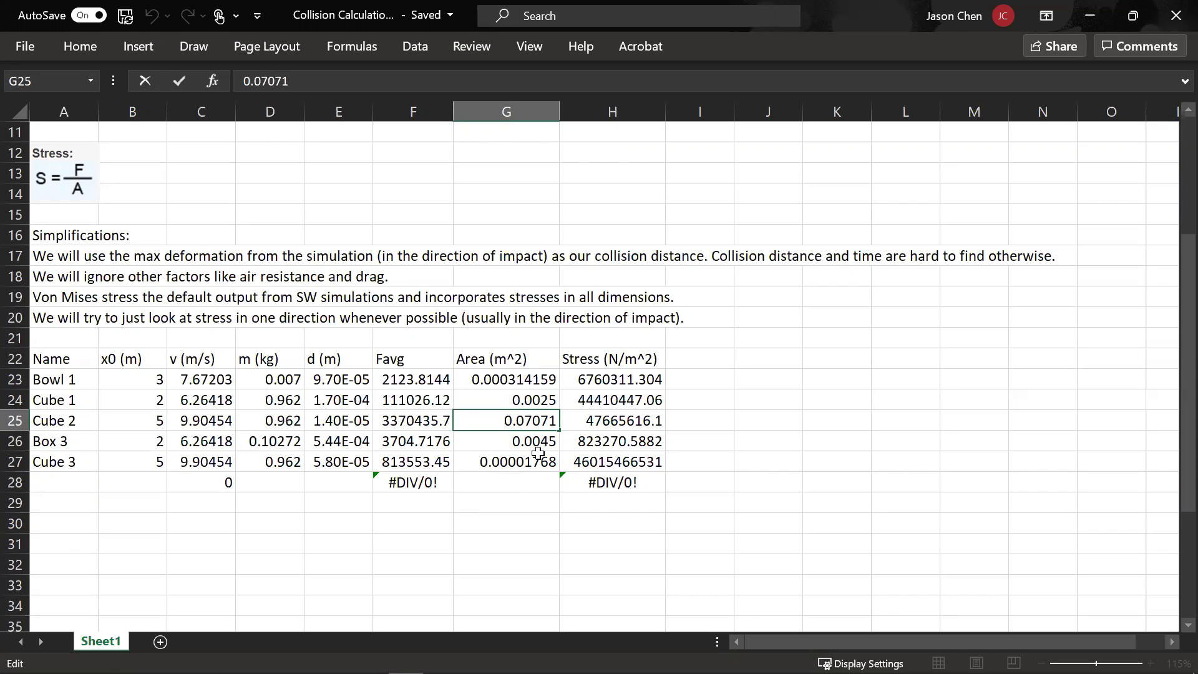
{"action": "type", "text": "000"}
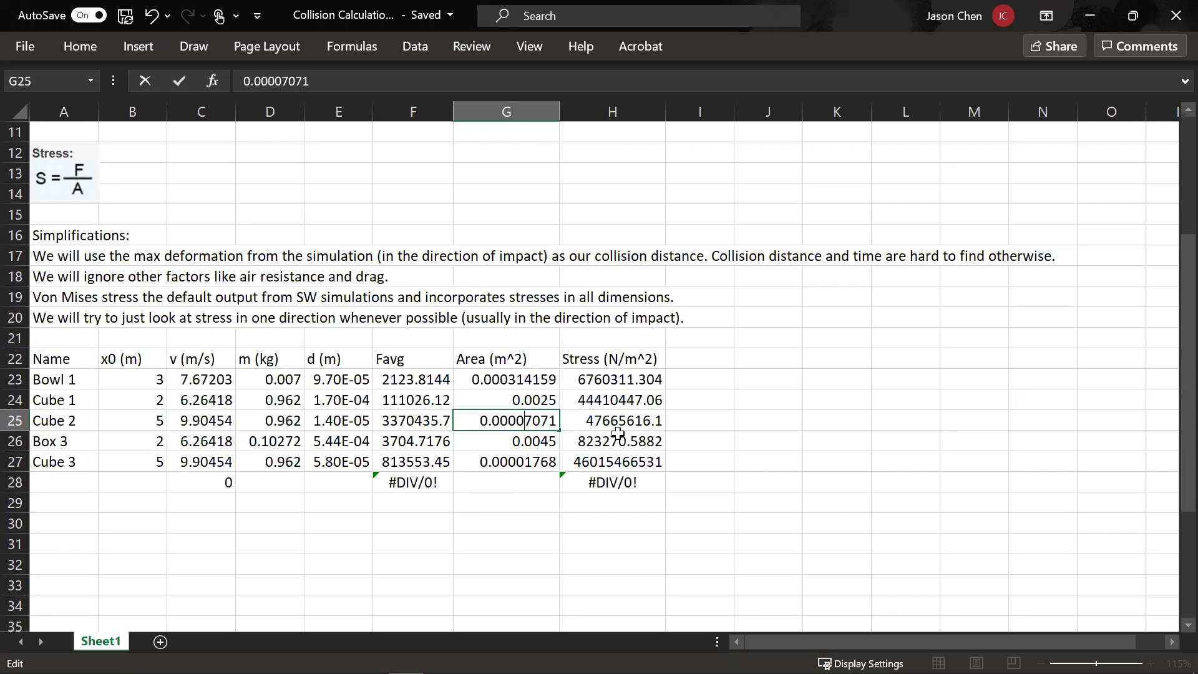
{"action": "left_click", "coordinate": [711, 423]}
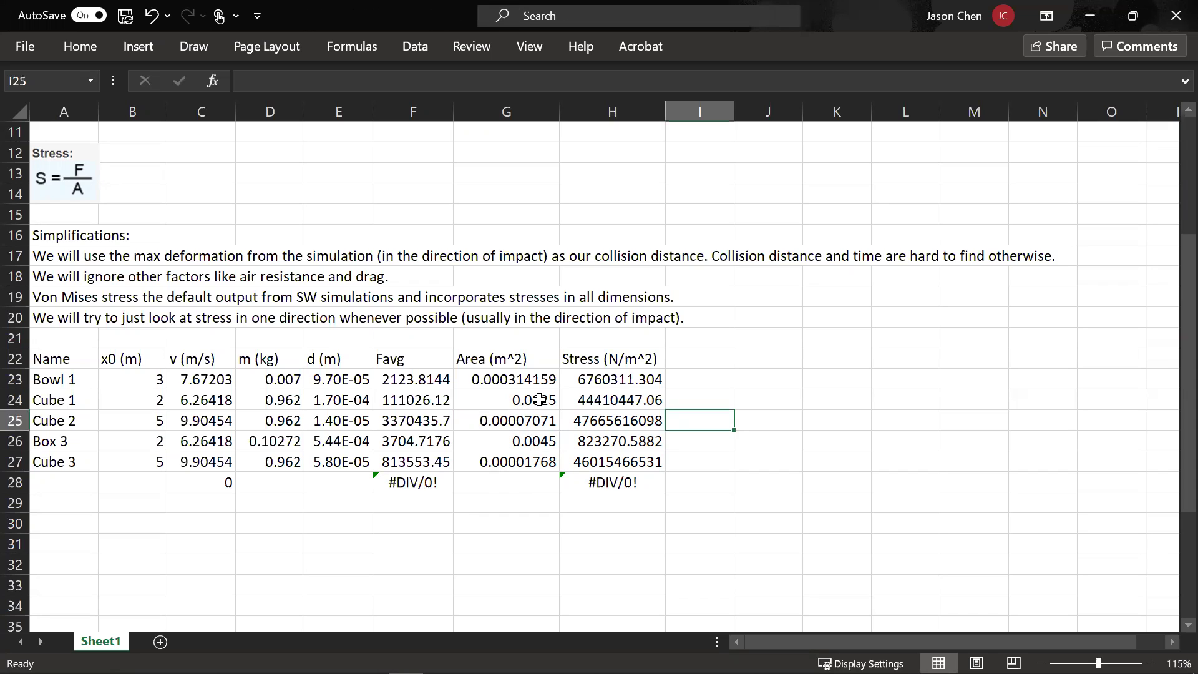
Step: Compare the Cube 1 and Cube 2 rows and review Cube 2's drop height, velocity, mass and collision distance cells
{"action": "left_click_drag", "start_coordinate": [53, 397], "coordinate": [630, 399]}
{"action": "left_click_drag", "start_coordinate": [73, 428], "coordinate": [627, 420]}
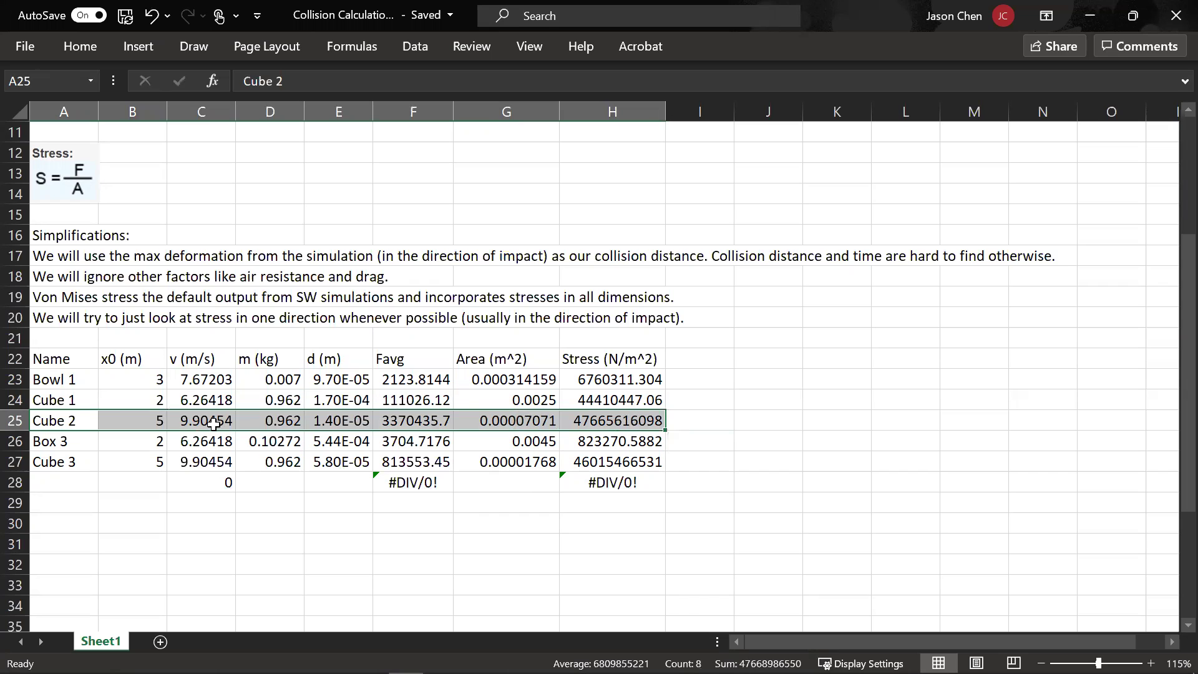
{"action": "left_click", "coordinate": [63, 422]}
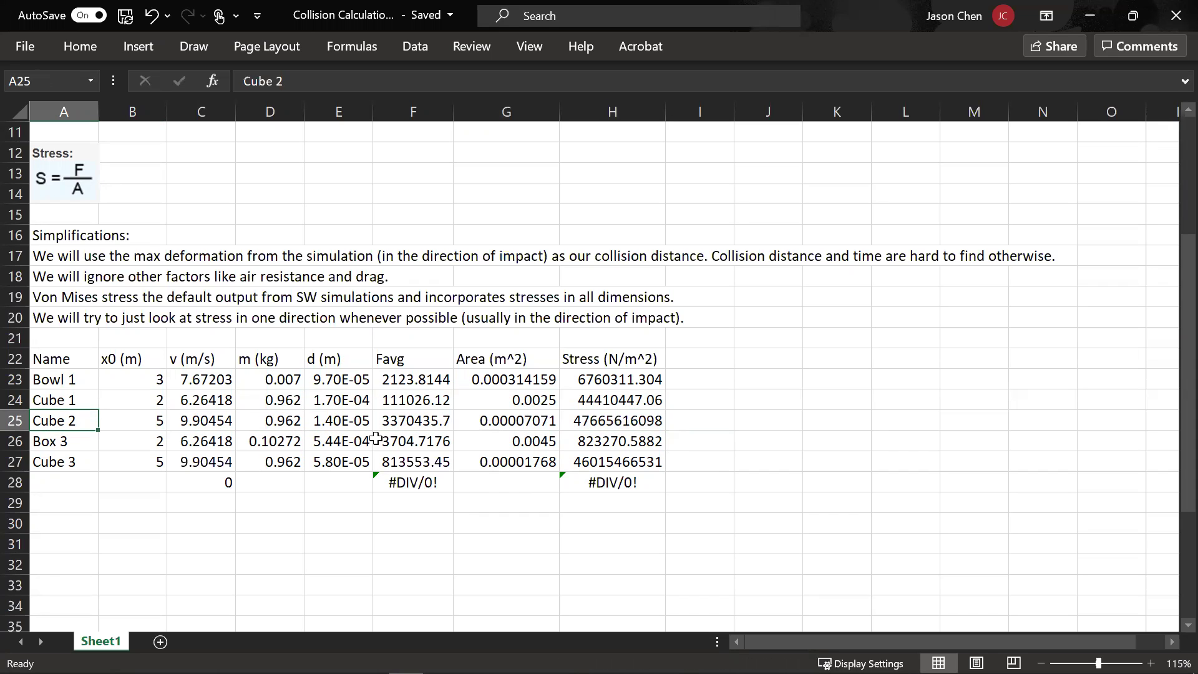
{"action": "left_click", "coordinate": [137, 423]}
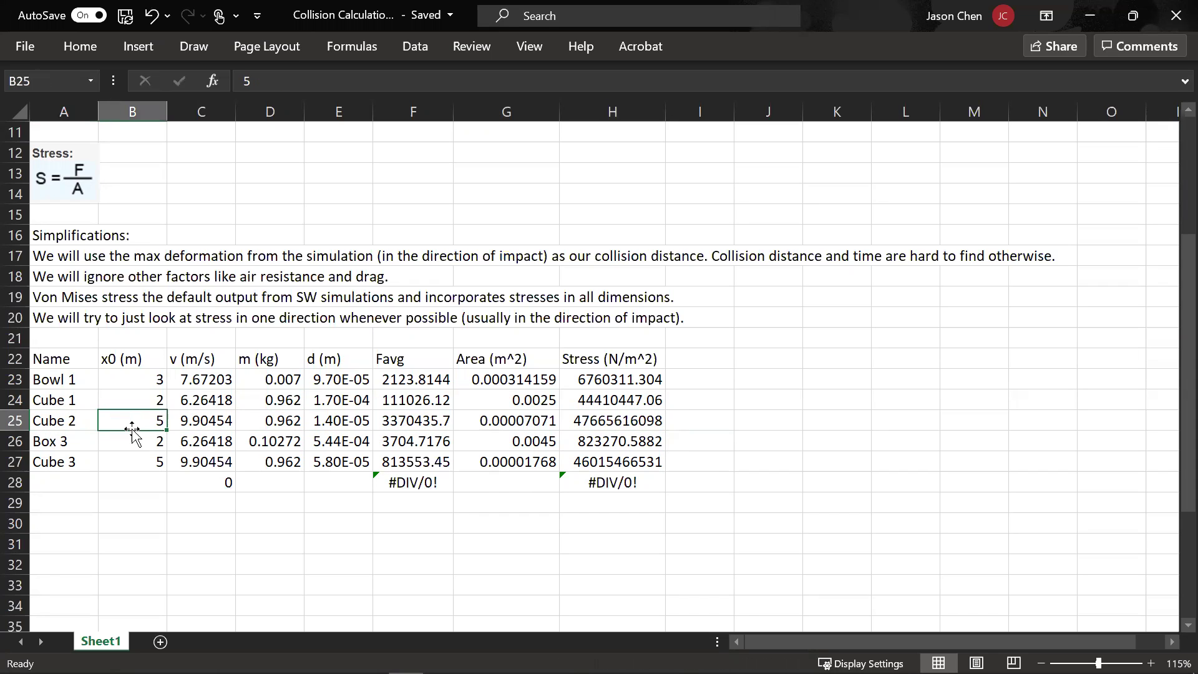
{"action": "left_click", "coordinate": [202, 423]}
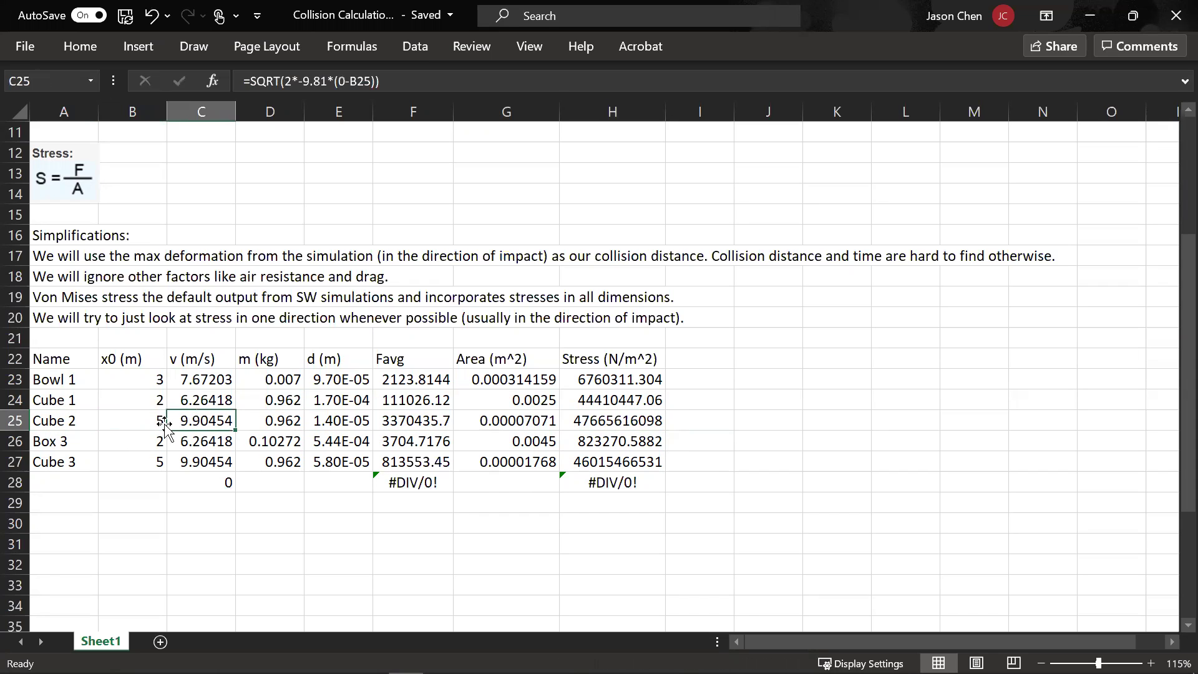
{"action": "left_click", "coordinate": [271, 416]}
{"action": "left_click", "coordinate": [343, 418]}
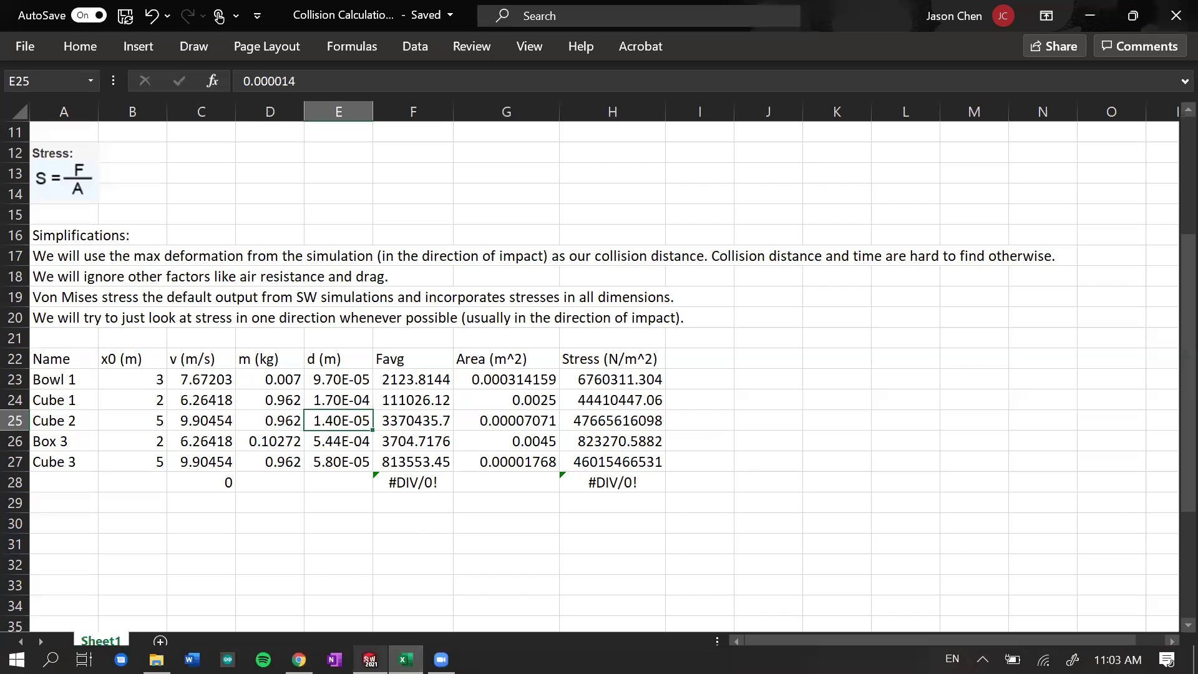
Step: Check the maximum displacement in the Displacement1 plot of Cube Drop Test 2 in SOLIDWORKS, and return to the Excel workbook
{"action": "left_click", "coordinate": [369, 670]}
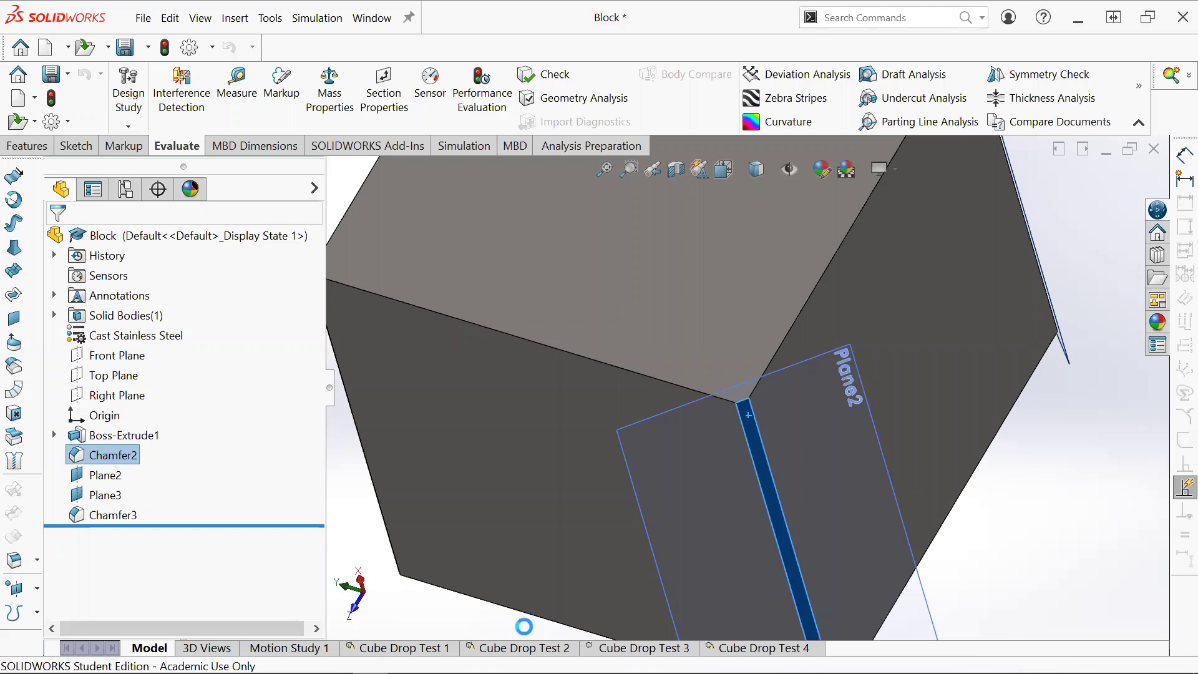
{"action": "left_click", "coordinate": [524, 648]}
{"action": "double_click", "coordinate": [158, 536]}
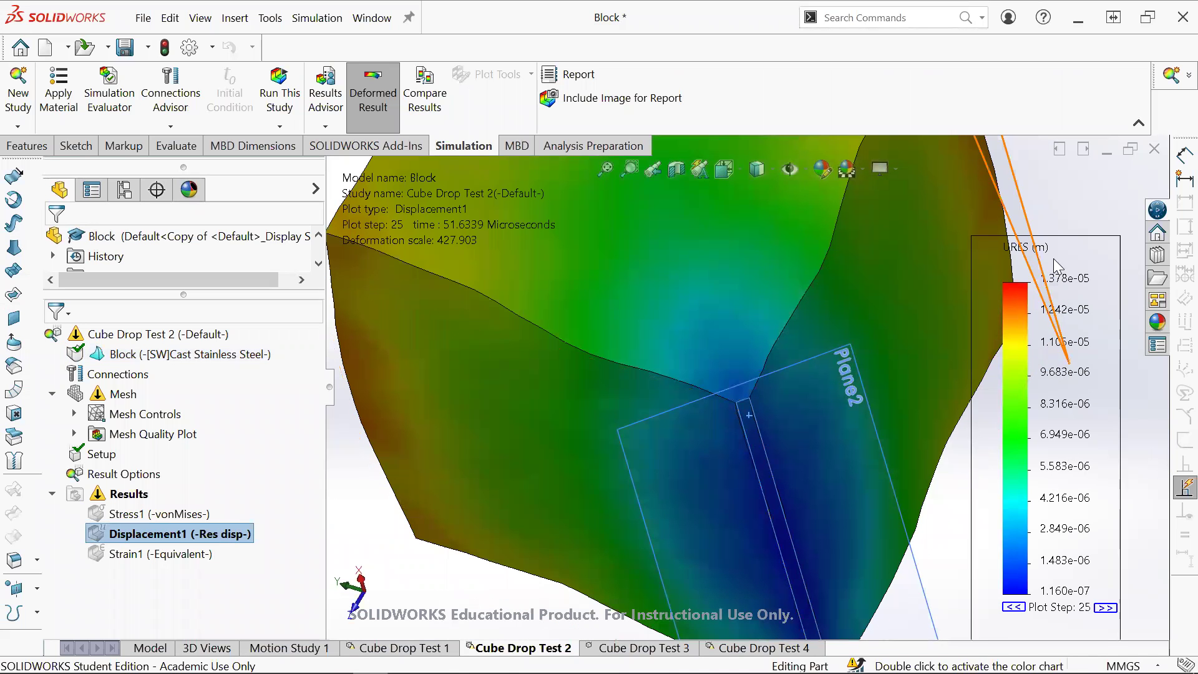
{"action": "mouse_move", "coordinate": [998, 671]}
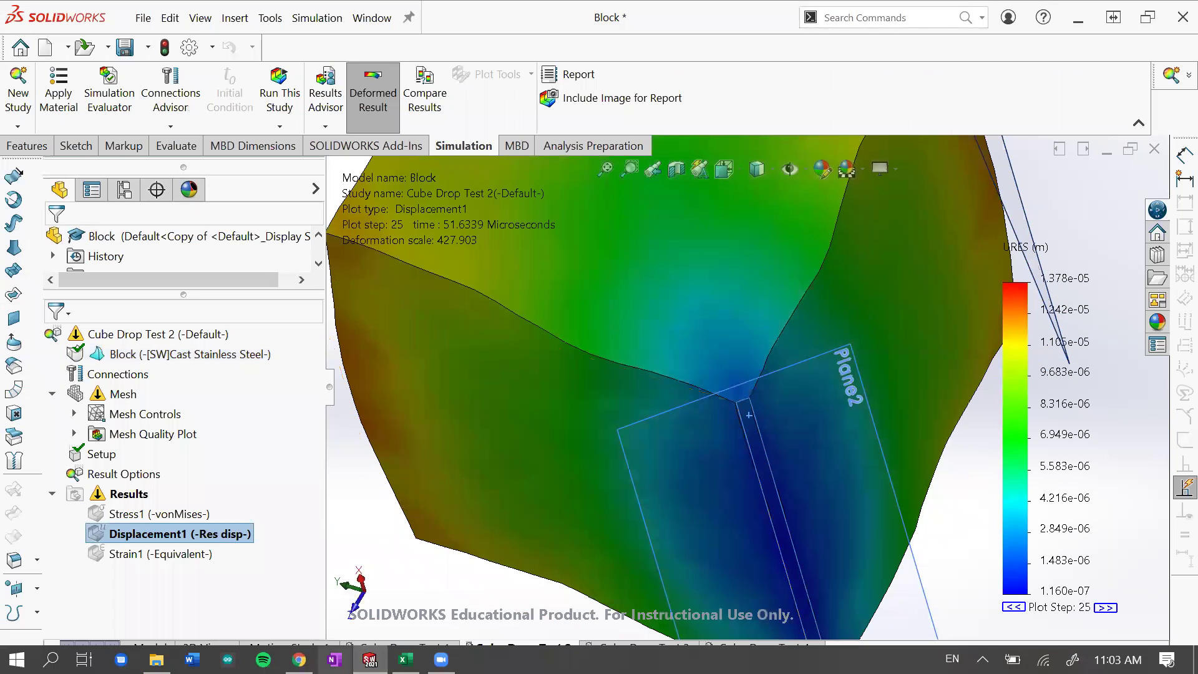
{"action": "left_click", "coordinate": [406, 660]}
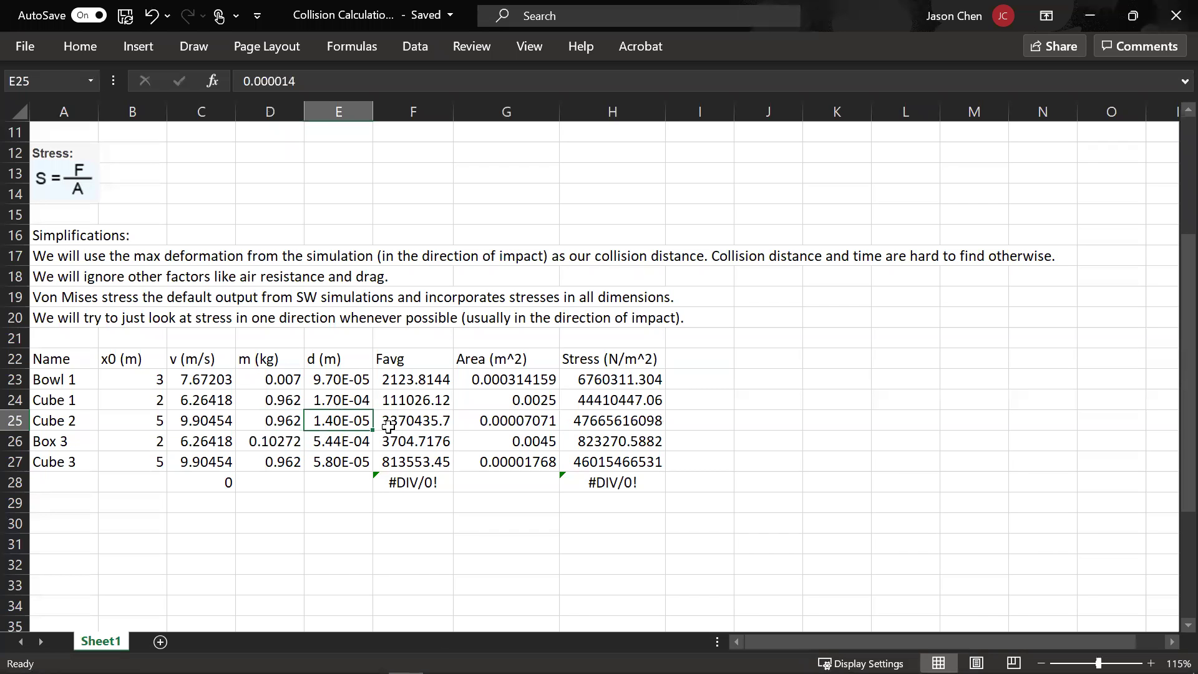
Step: Review the average force, area and stress cells of the Cube 2 row and their formulas
{"action": "left_click", "coordinate": [443, 416]}
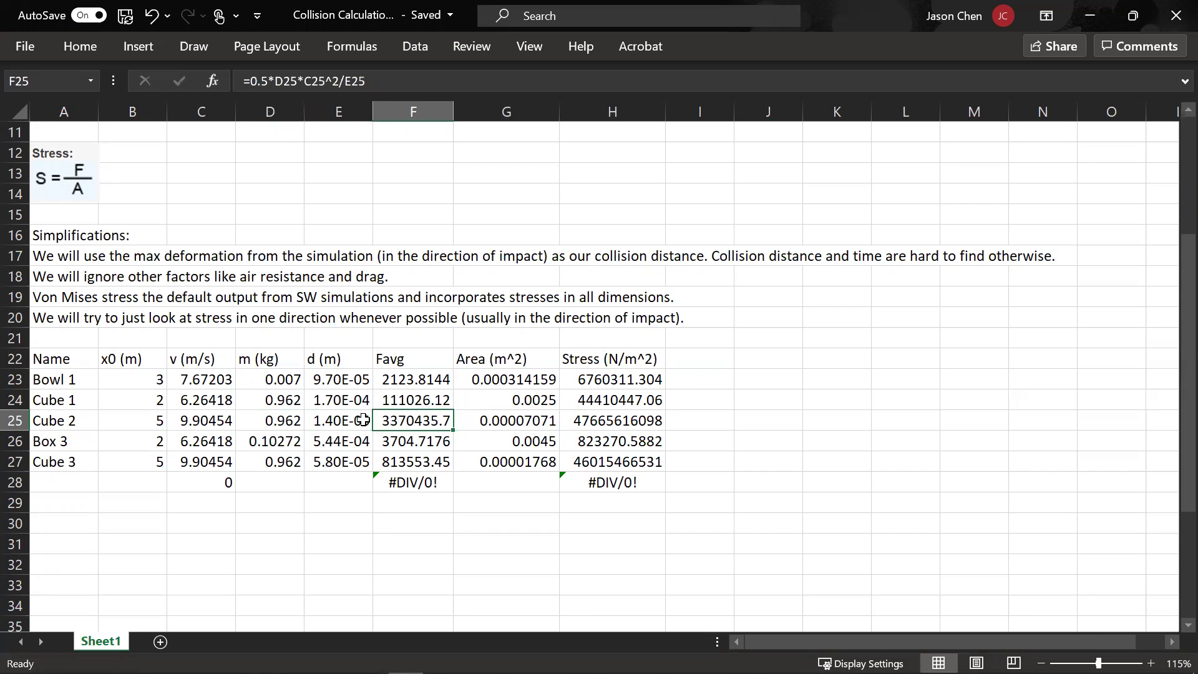
{"action": "left_click", "coordinate": [550, 417]}
{"action": "left_click_drag", "start_coordinate": [412, 421], "coordinate": [535, 420]}
{"action": "left_click", "coordinate": [549, 420]}
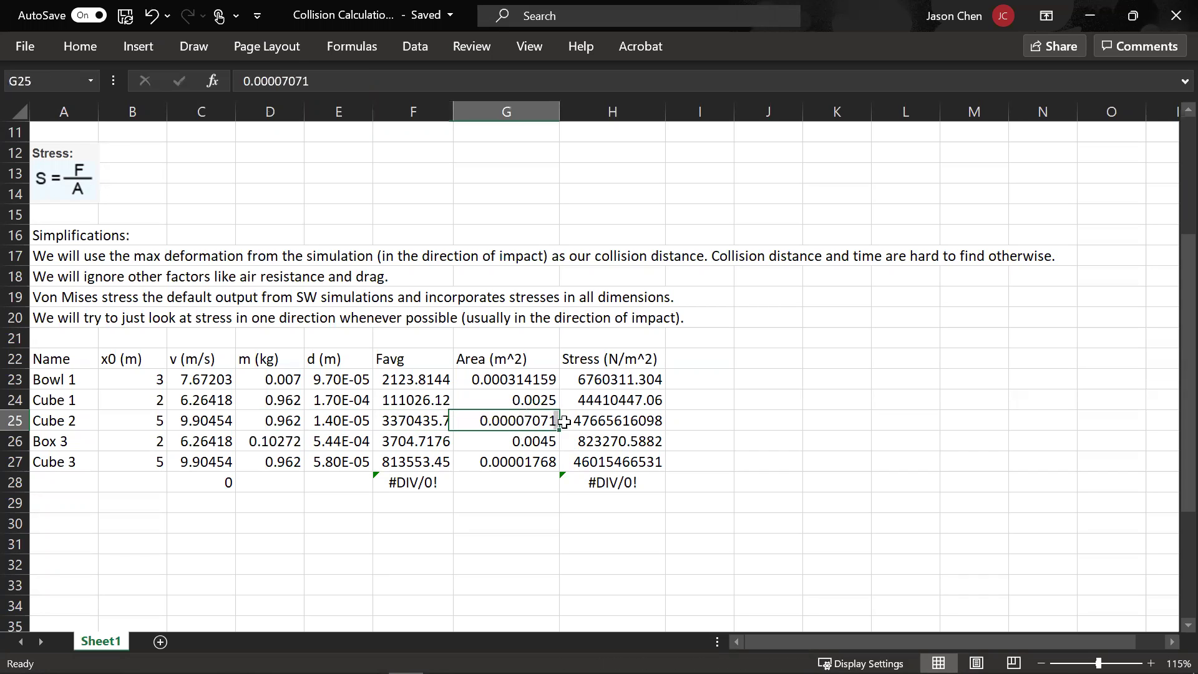
{"action": "left_click", "coordinate": [629, 423]}
{"action": "scroll", "coordinate": [590, 429], "scroll_direction": "down", "scroll_amount": 1}
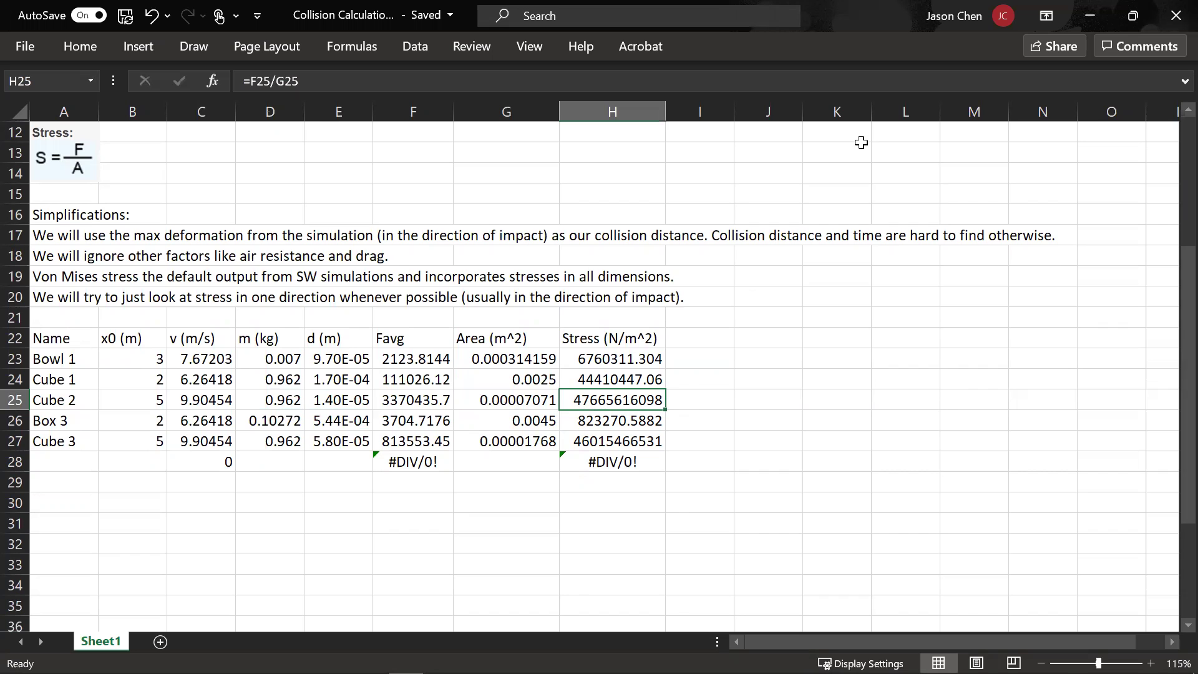
Step: Return to the Block in SOLIDWORKS and show the Stress1 von Mises plot of Cube Drop Test 2
{"action": "left_click", "coordinate": [1092, 18]}
{"action": "middle_click_drag", "start_coordinate": [759, 343], "coordinate": [874, 293]}
{"action": "left_click", "coordinate": [202, 516]}
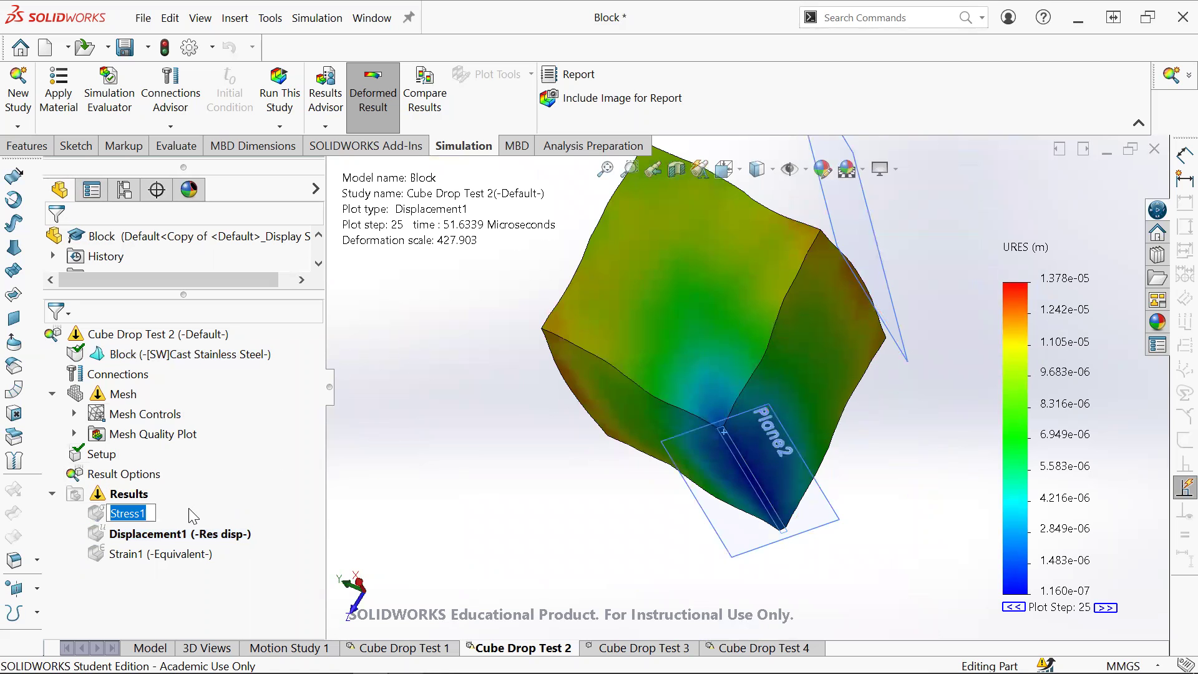
{"action": "double_click", "coordinate": [188, 516]}
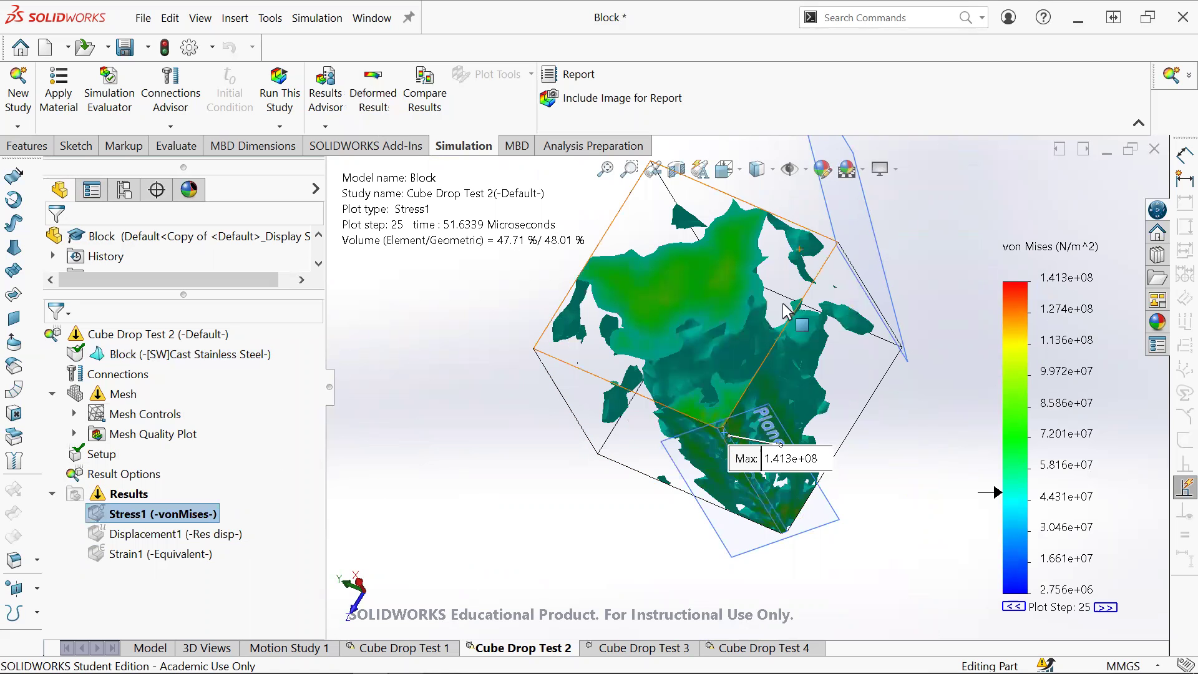
Step: Examine the clipped von Mises stress regions inside the Block and around the maximum at its impact edge against the color legend
{"action": "scroll", "coordinate": [767, 357], "scroll_direction": "up", "scroll_amount": 1}
{"action": "scroll", "coordinate": [814, 304], "scroll_direction": "down", "scroll_amount": 4}
{"action": "scroll", "coordinate": [728, 253], "scroll_direction": "up", "scroll_amount": 5}
{"action": "middle_click_drag", "start_coordinate": [732, 255], "coordinate": [749, 280]}
{"action": "scroll", "coordinate": [780, 312], "scroll_direction": "down", "scroll_amount": 3}
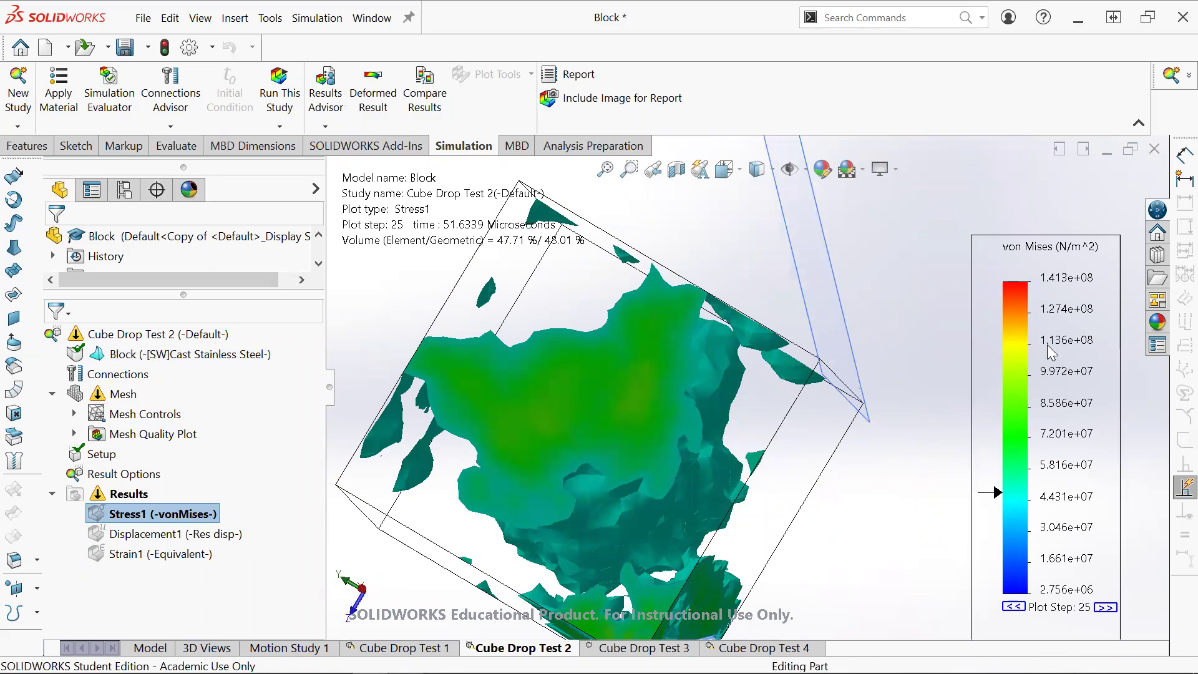
{"action": "scroll", "coordinate": [724, 337], "scroll_direction": "up", "scroll_amount": 3}
{"action": "middle_click_drag", "start_coordinate": [724, 337], "coordinate": [740, 344]}
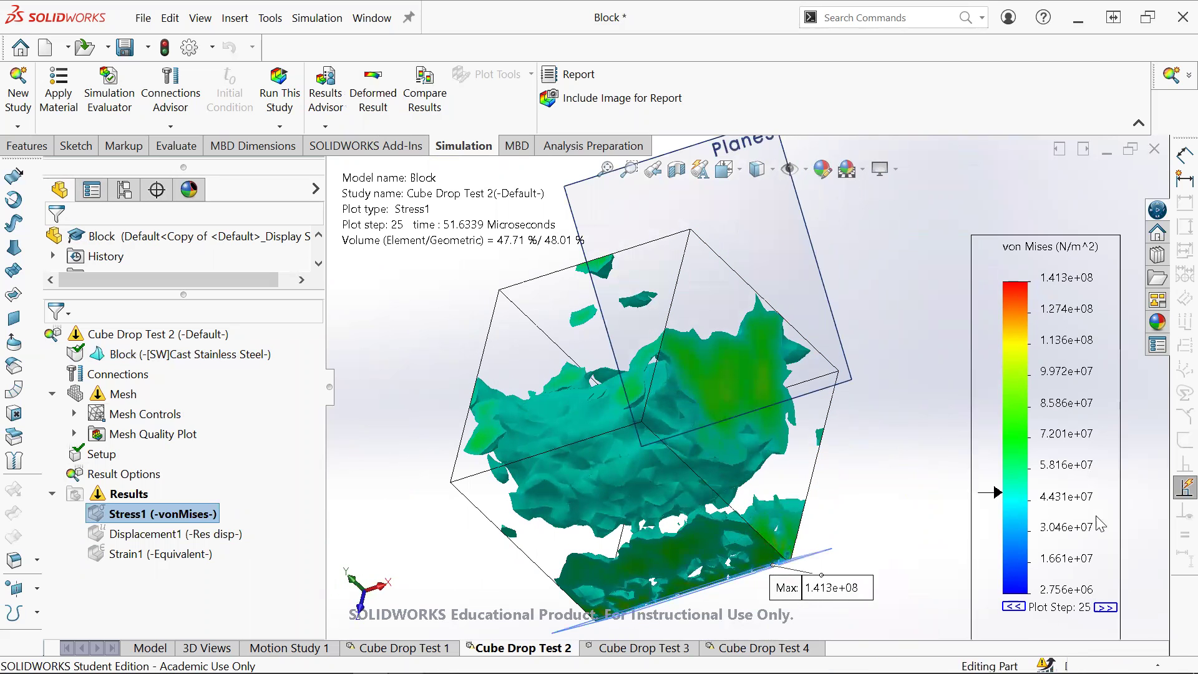
{"action": "middle_click_drag", "start_coordinate": [845, 468], "coordinate": [829, 473]}
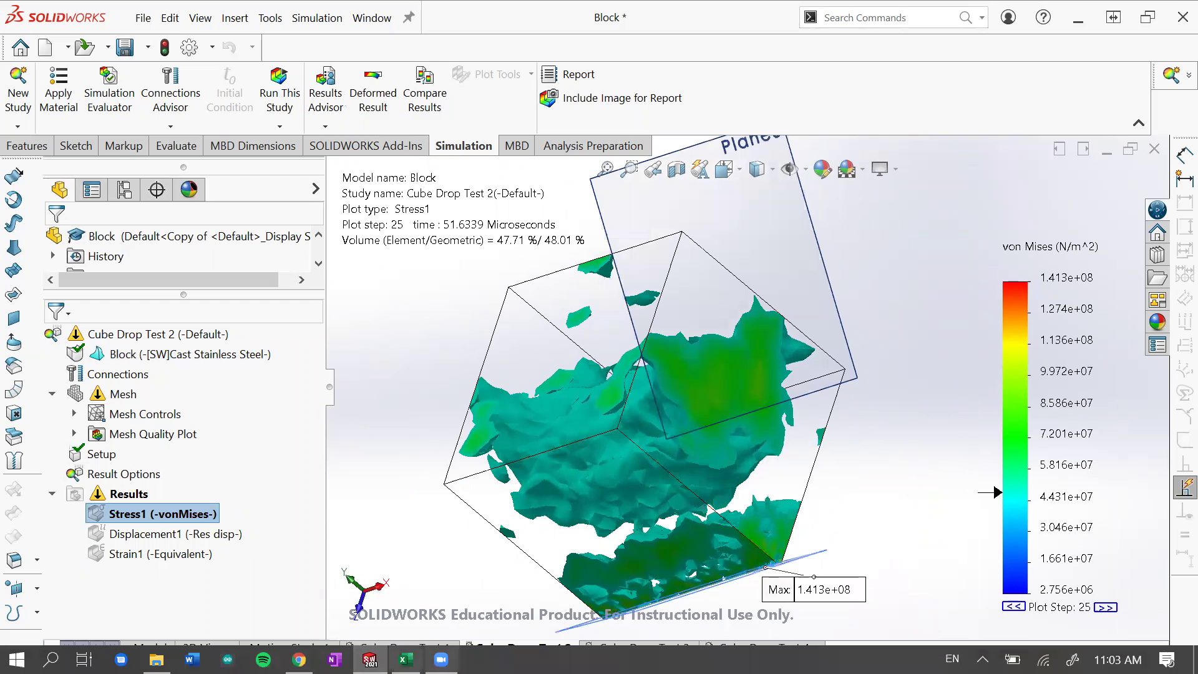
{"action": "middle_click_drag", "start_coordinate": [798, 541], "coordinate": [790, 587]}
{"action": "scroll", "coordinate": [754, 544], "scroll_direction": "down", "scroll_amount": 3}
{"action": "scroll", "coordinate": [754, 544], "scroll_direction": "up", "scroll_amount": 5}
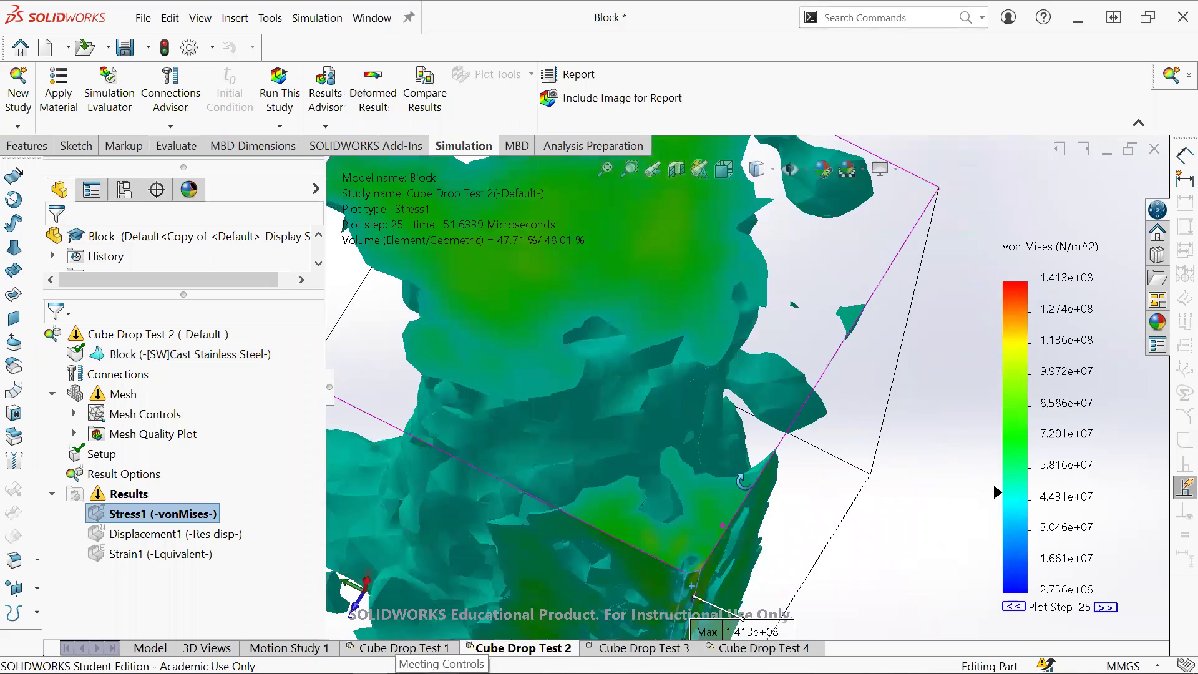
{"action": "middle_click_drag", "start_coordinate": [798, 356], "coordinate": [752, 379], "text": "ctrl"}
{"action": "middle_click_drag", "start_coordinate": [788, 431], "coordinate": [778, 397]}
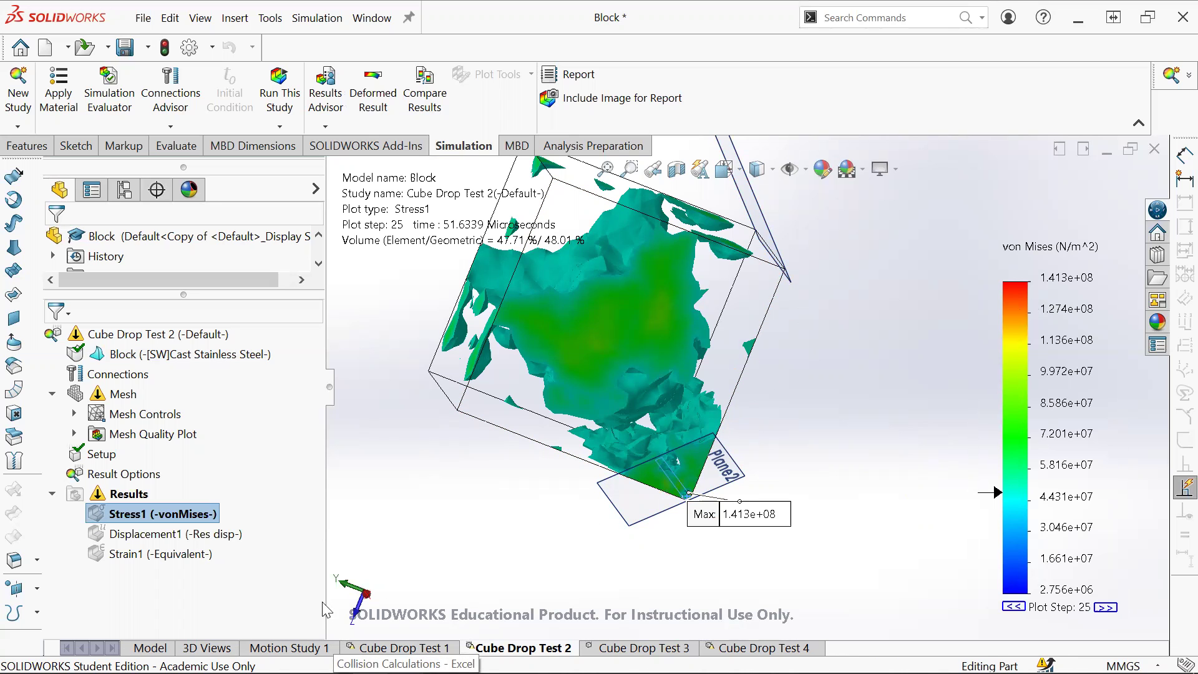
Step: Check the to-do list in Chrome, and review the Cube 2 mass, collision distance, average force and area cells in Excel
{"action": "left_click", "coordinate": [298, 660]}
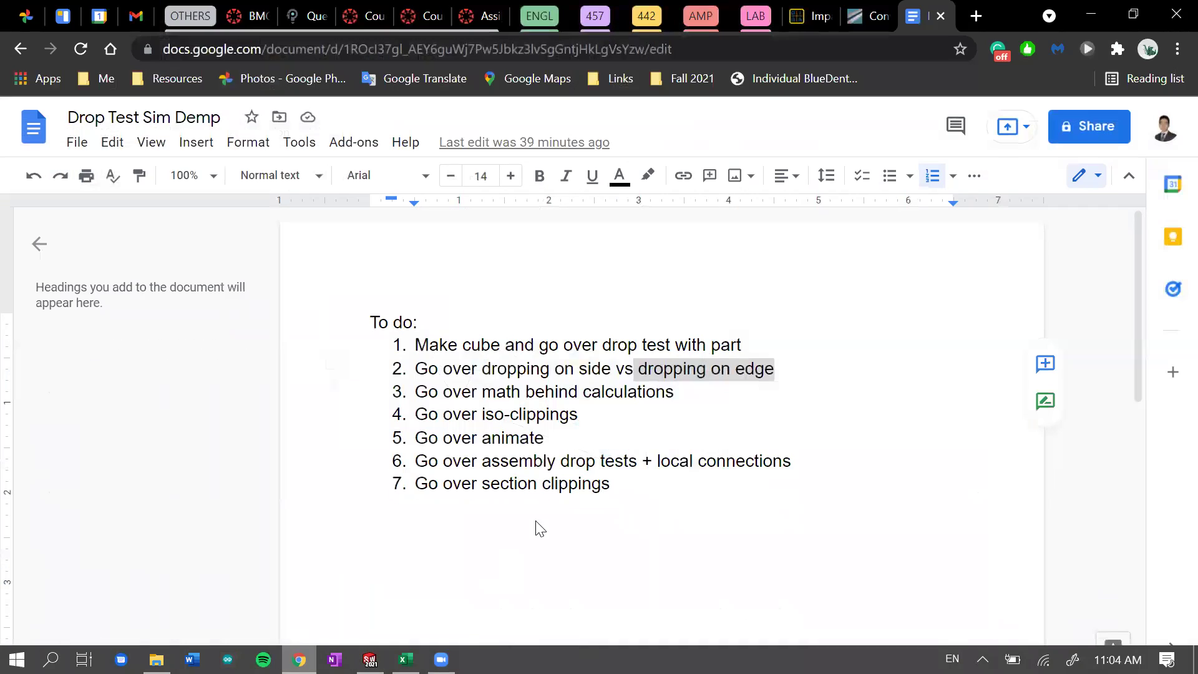
{"action": "left_click", "coordinate": [406, 660]}
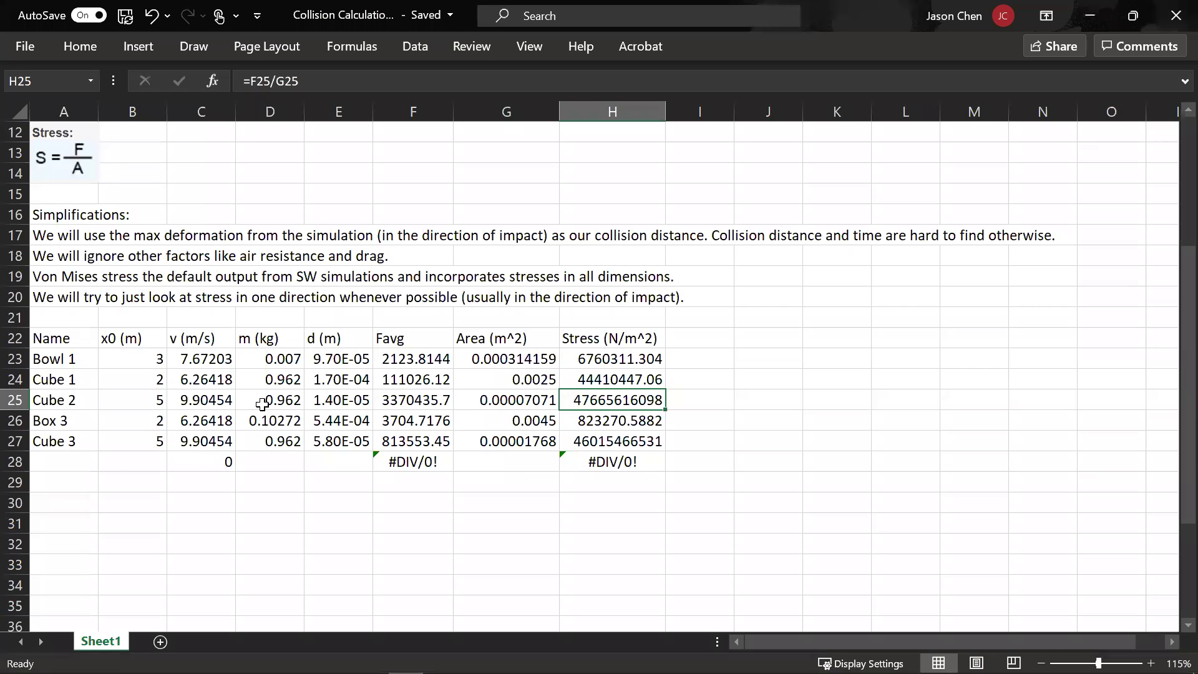
{"action": "left_click", "coordinate": [244, 400]}
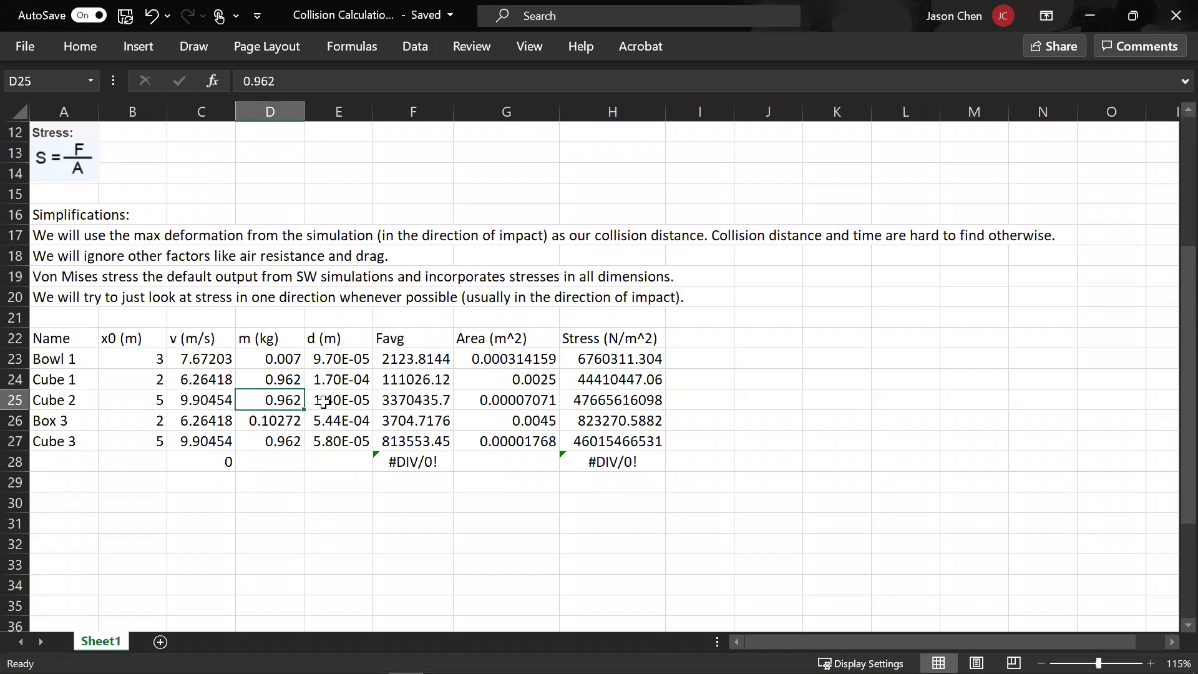
{"action": "left_click", "coordinate": [358, 402]}
{"action": "left_click", "coordinate": [424, 403]}
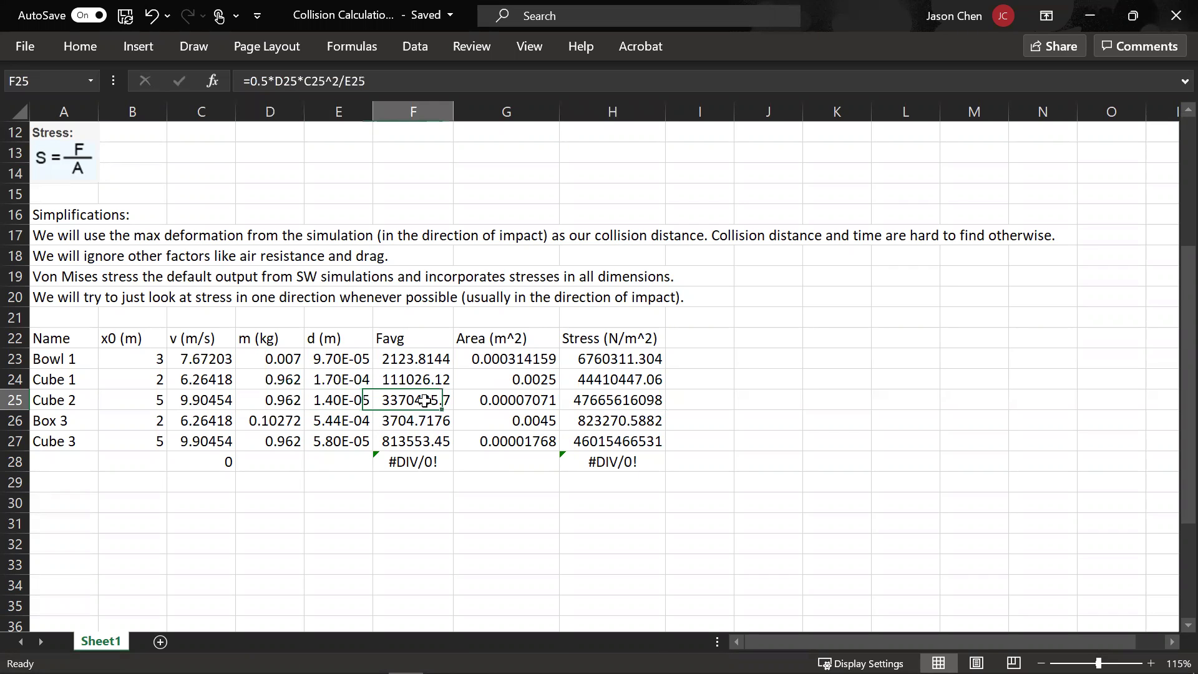
{"action": "left_click", "coordinate": [508, 397]}
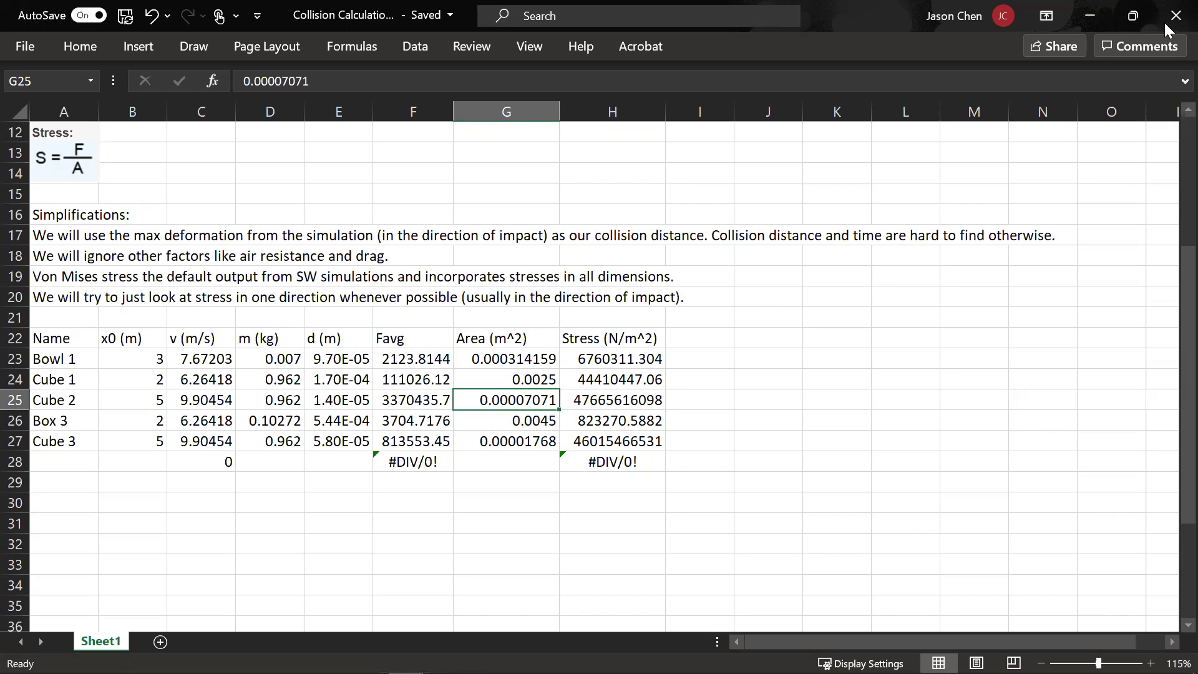
{"action": "left_click", "coordinate": [1091, 15]}
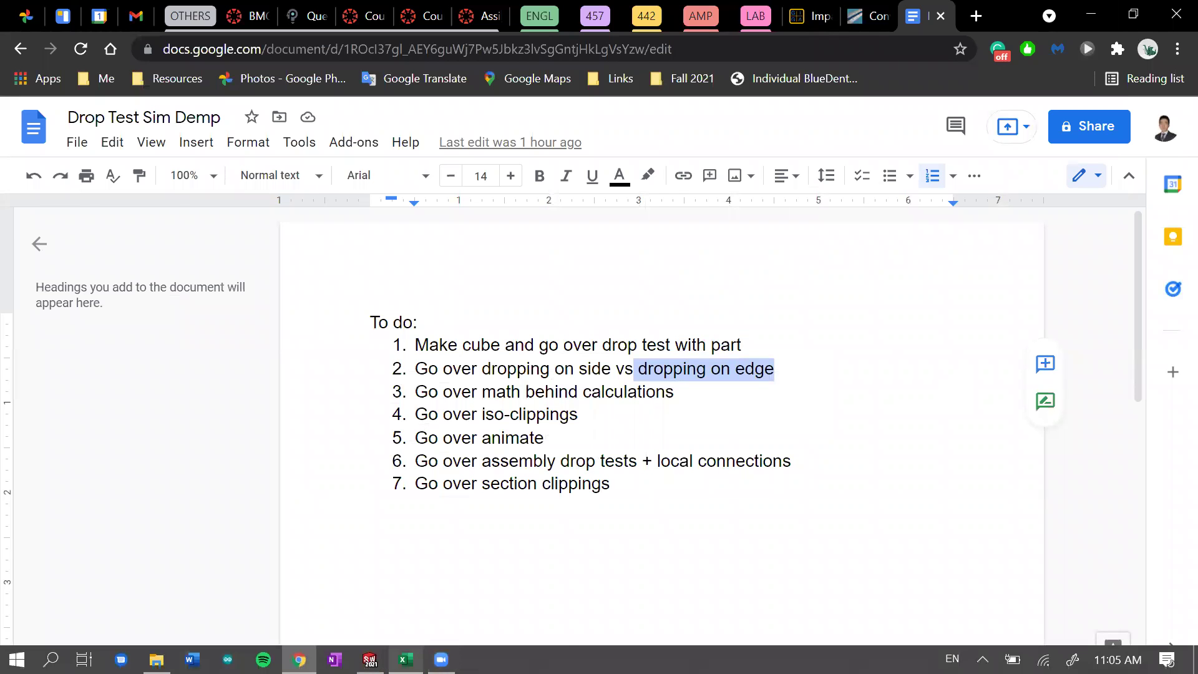
Step: Examine the Block's stress near Plane2 in SOLIDWORKS and compare it with the impact force and stress formulas in Excel
{"action": "left_click", "coordinate": [370, 659]}
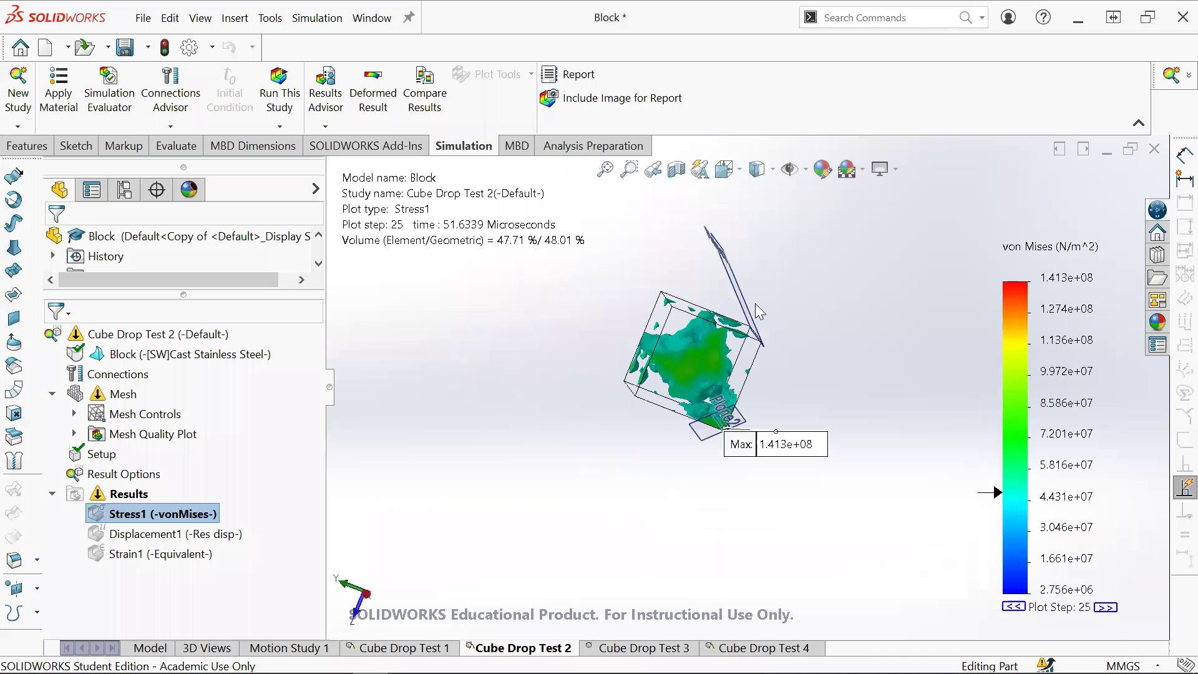
{"action": "scroll", "coordinate": [724, 431], "scroll_direction": "down", "scroll_amount": 2}
{"action": "middle_click_drag", "start_coordinate": [774, 435], "coordinate": [718, 420]}
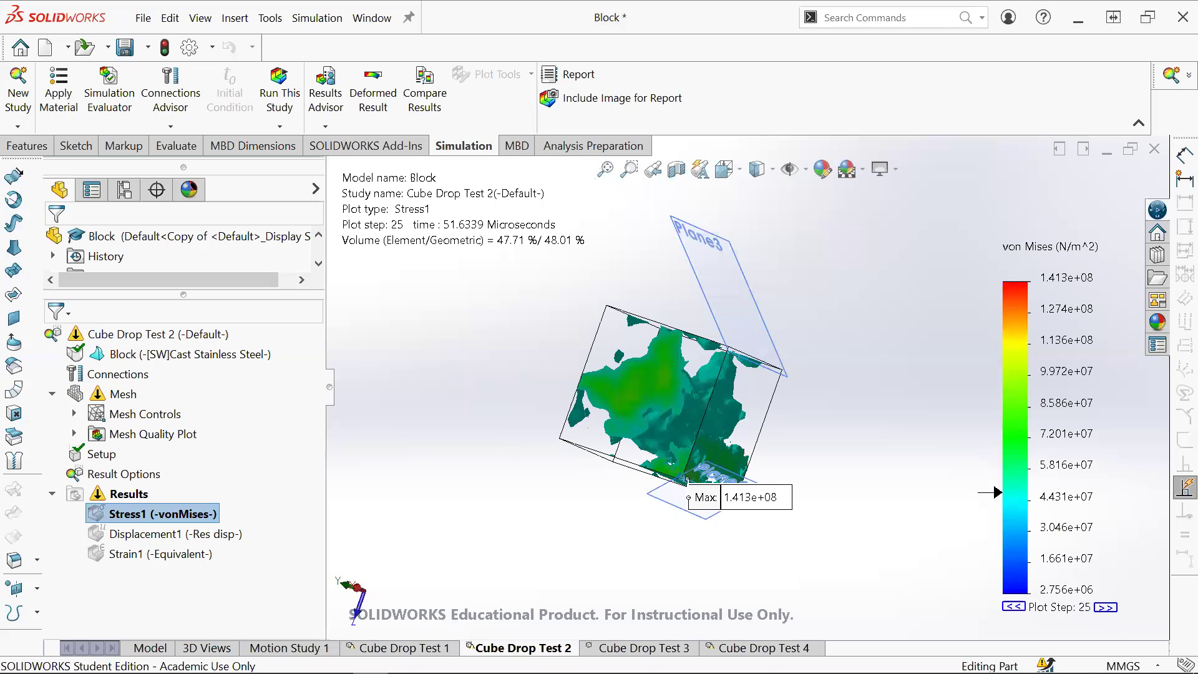
{"action": "left_click", "coordinate": [406, 660]}
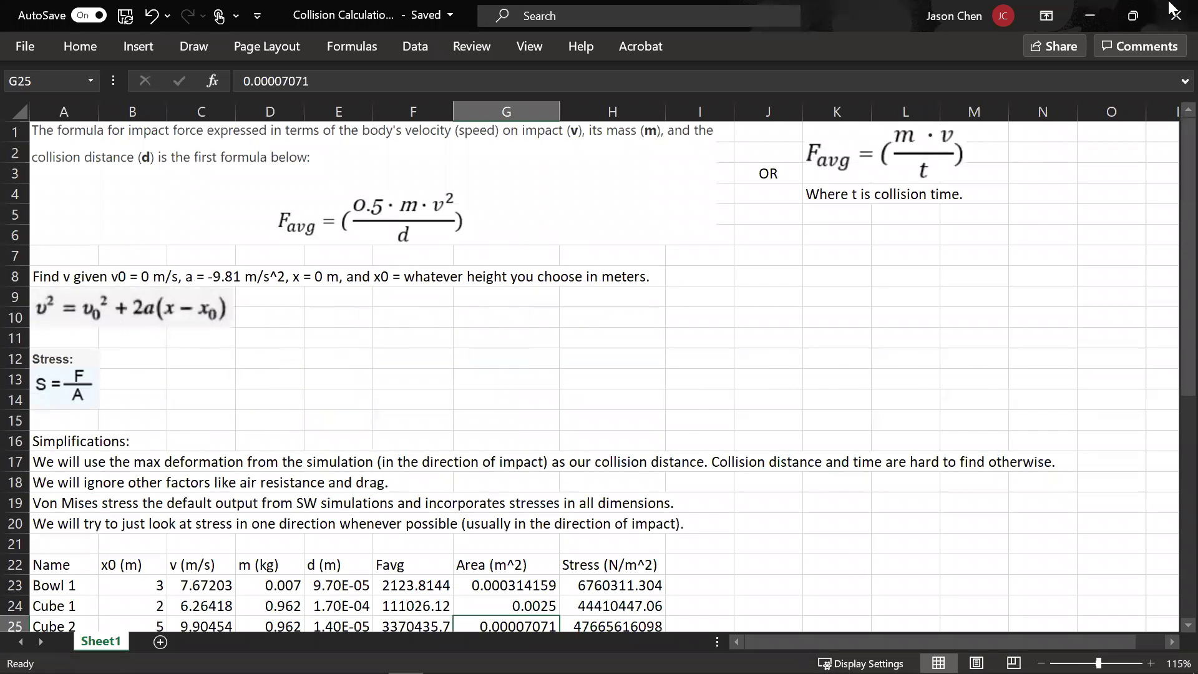
{"action": "left_click", "coordinate": [1095, 16]}
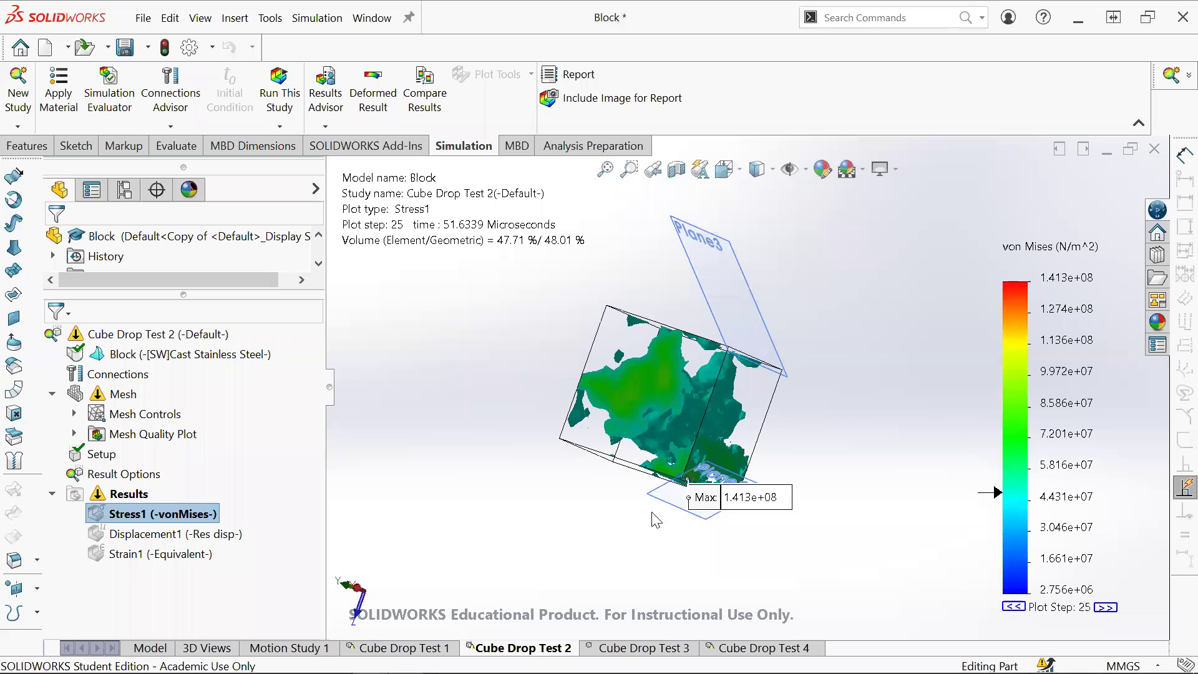
{"action": "scroll", "coordinate": [651, 519], "scroll_direction": "down", "scroll_amount": 2}
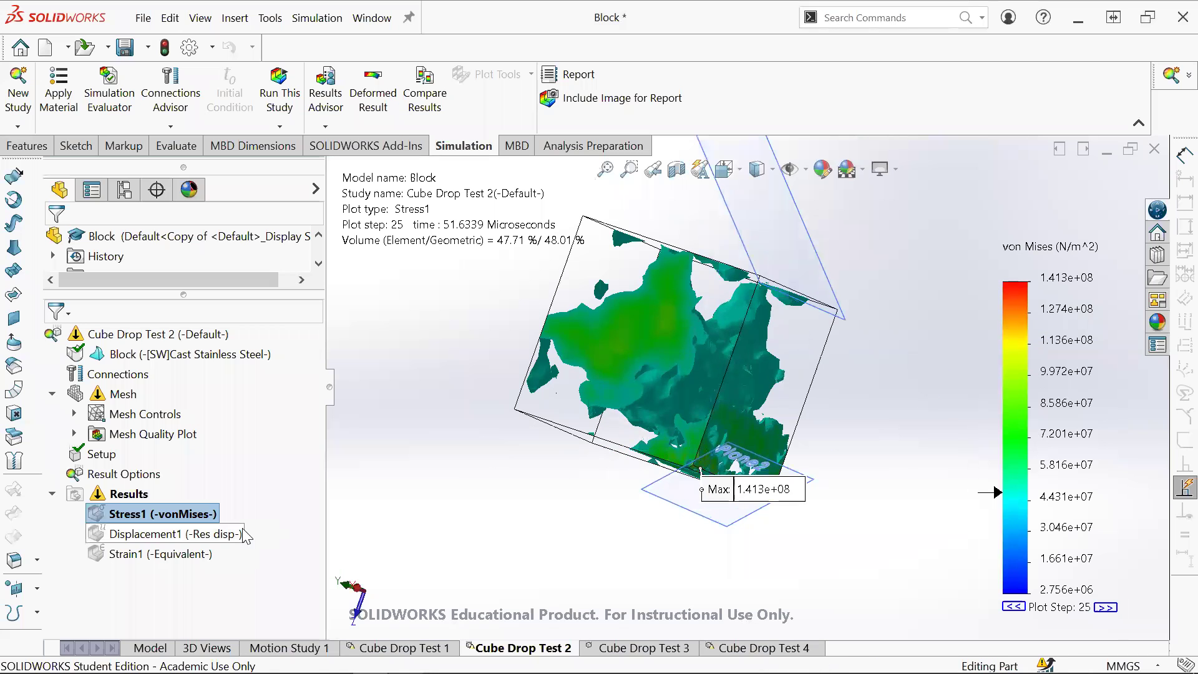
Step: Show the Displacement1 plot of Cube Drop Test 2, and return to its Stress1 von Mises plot
{"action": "double_click", "coordinate": [188, 534]}
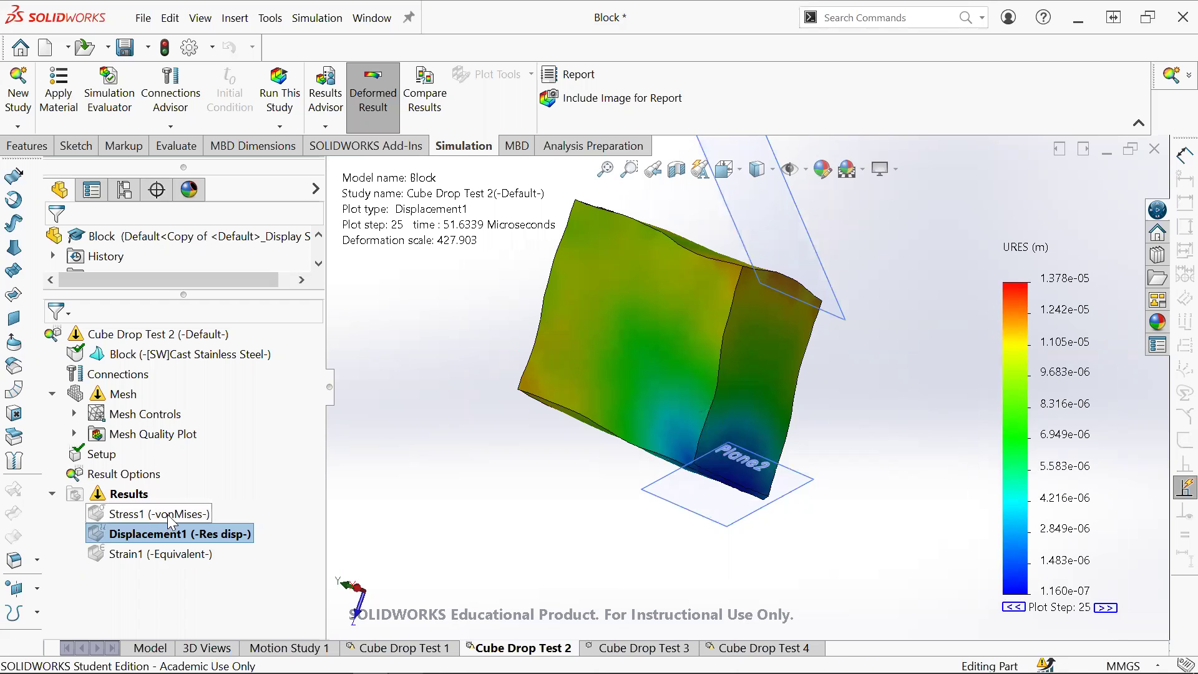
{"action": "left_click", "coordinate": [200, 518]}
{"action": "key", "text": "F2"}
{"action": "left_click", "coordinate": [176, 515]}
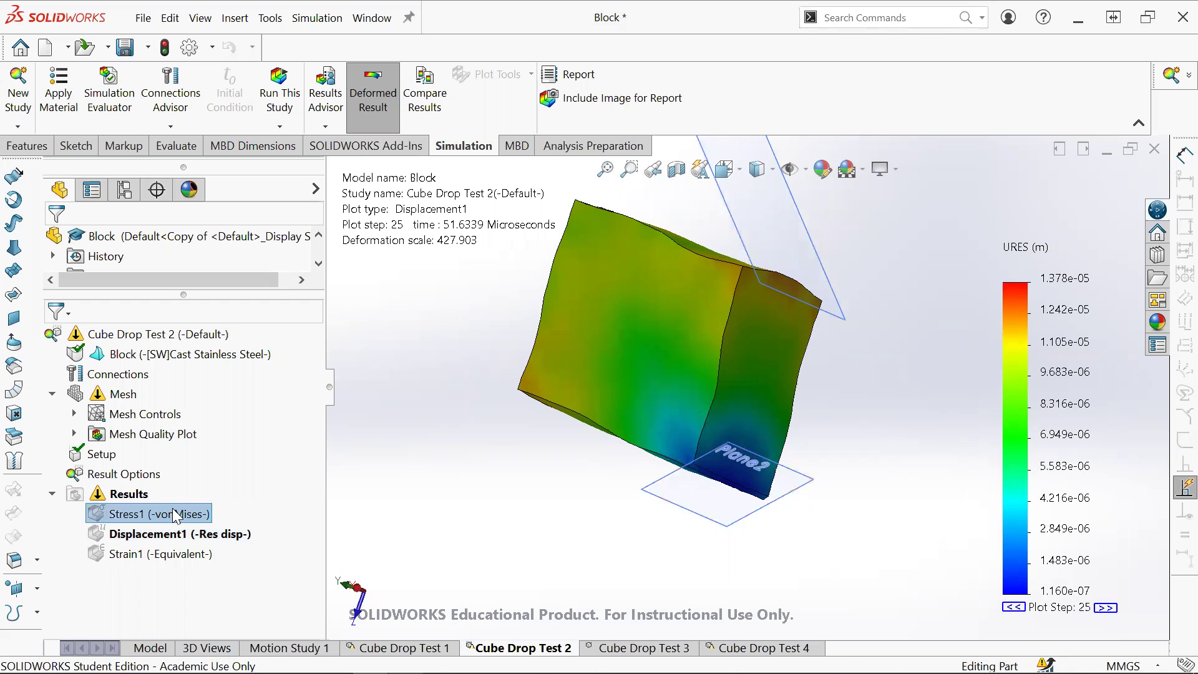
{"action": "double_click", "coordinate": [206, 515]}
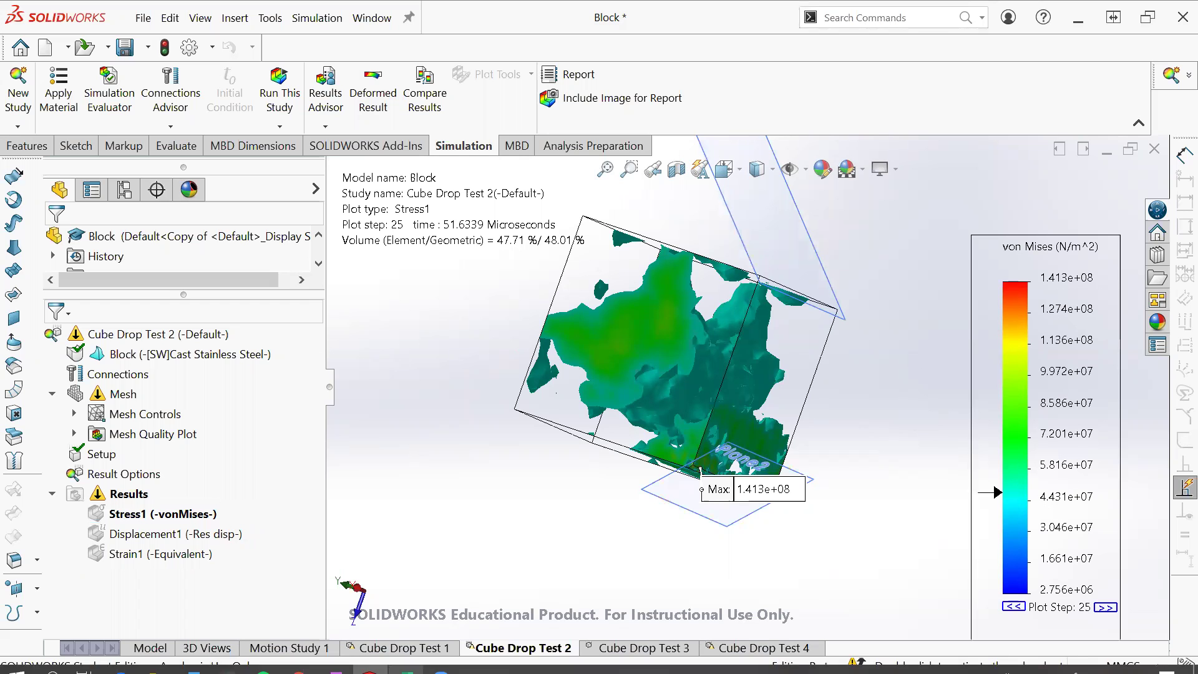
Step: Measure the area of the Block's narrow chamfered impact face beside Plane2
{"action": "left_click", "coordinate": [406, 660]}
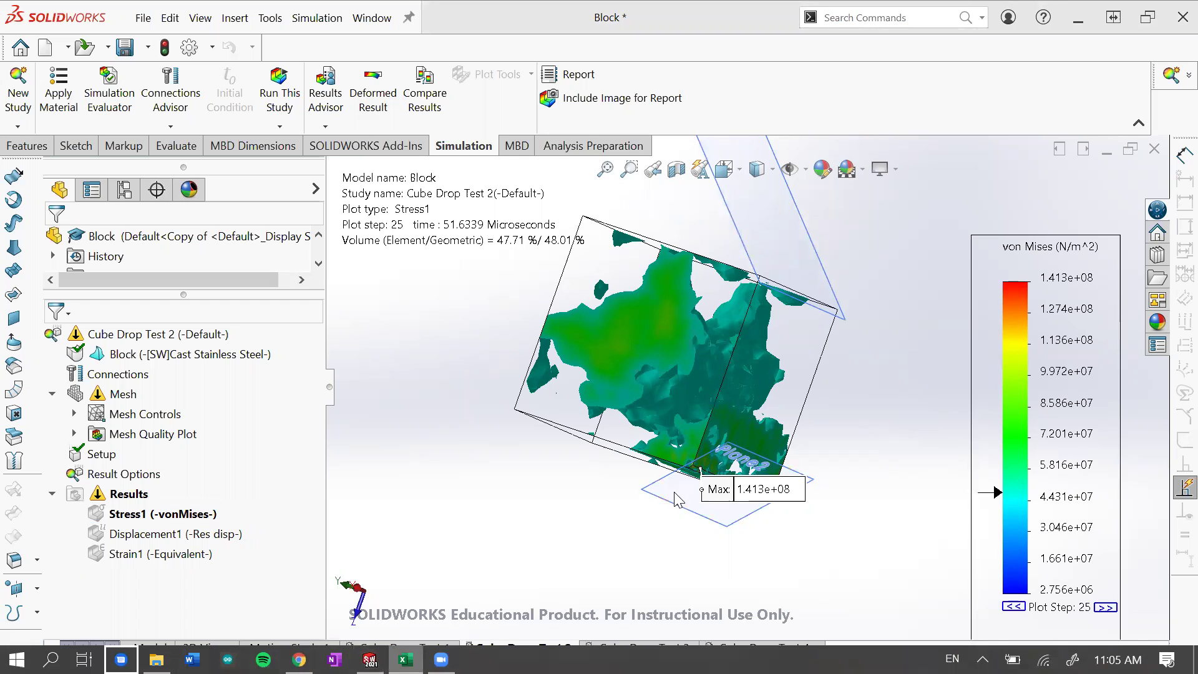
{"action": "scroll", "coordinate": [661, 500], "scroll_direction": "down", "scroll_amount": 5}
{"action": "left_click", "coordinate": [655, 499]}
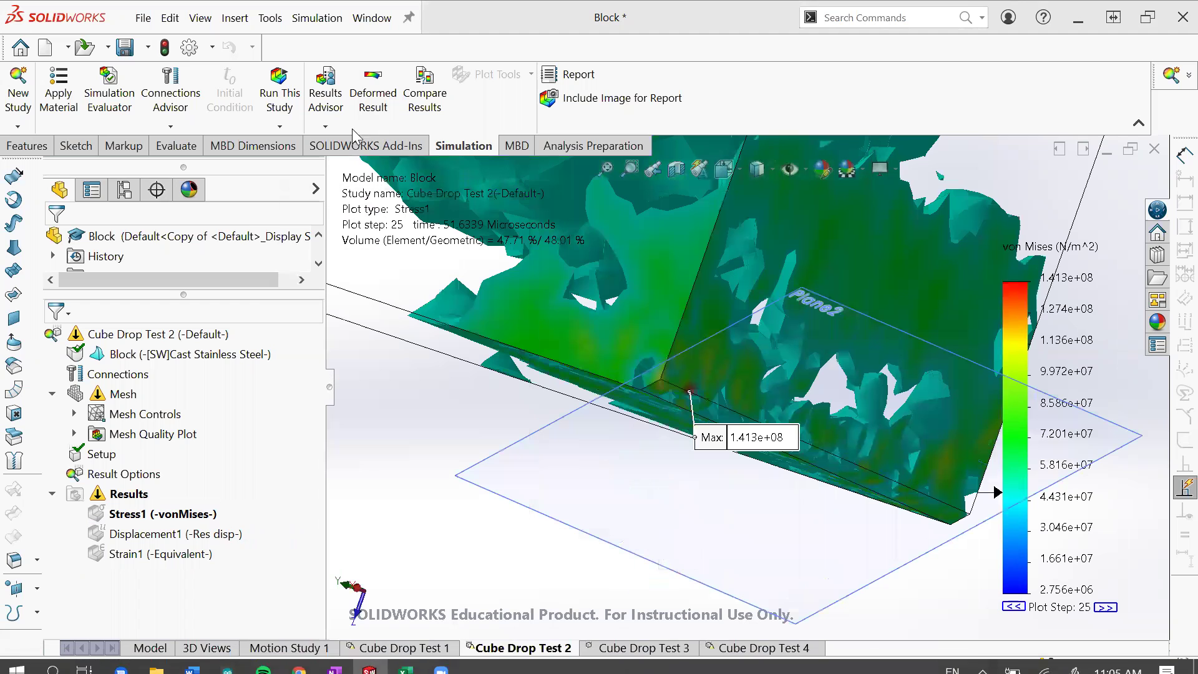
{"action": "left_click", "coordinate": [163, 147]}
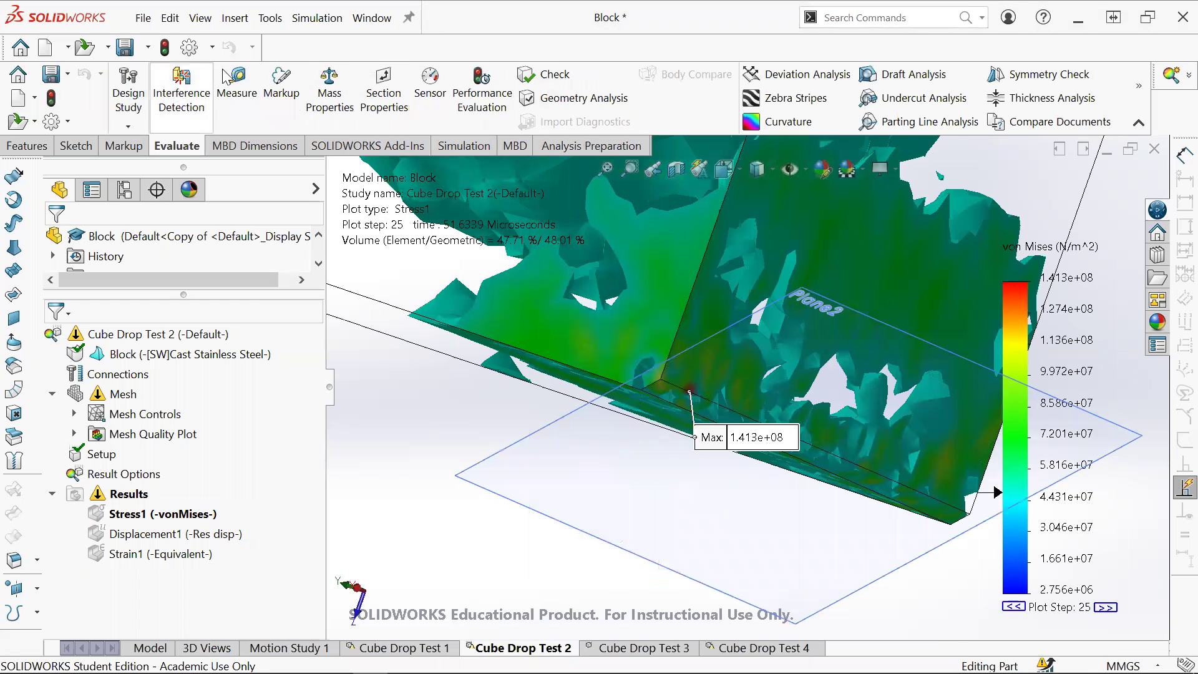
{"action": "left_click", "coordinate": [237, 94]}
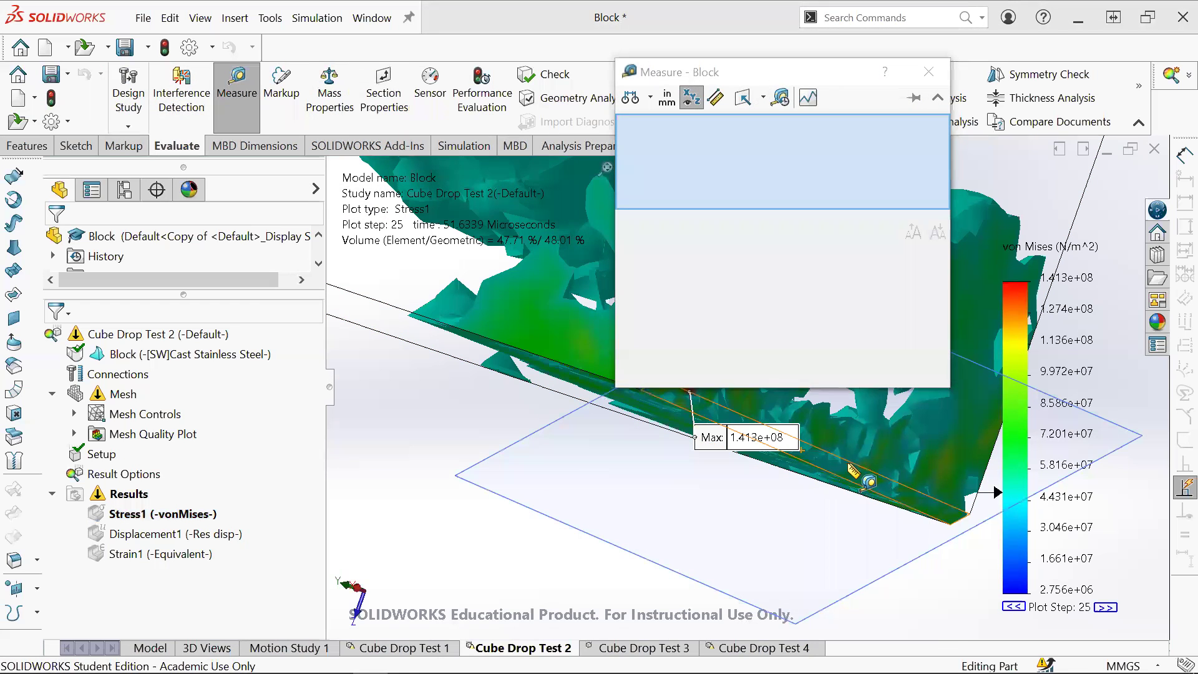
{"action": "left_click", "coordinate": [807, 453]}
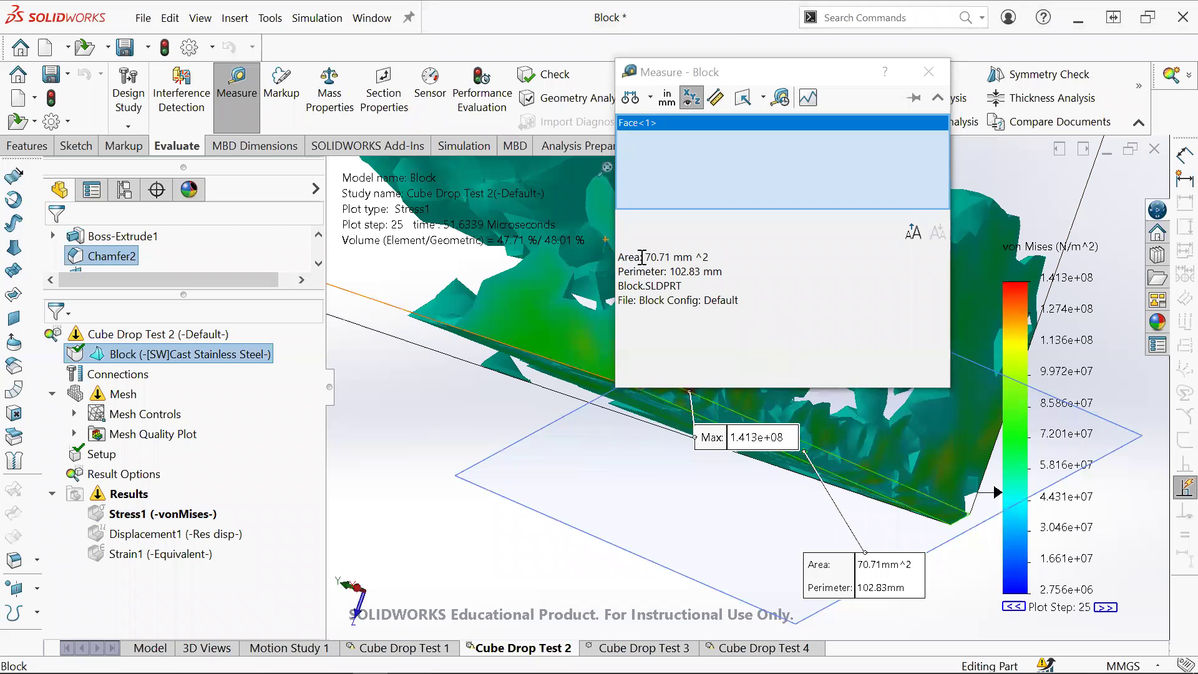
{"action": "left_click", "coordinate": [613, 275]}
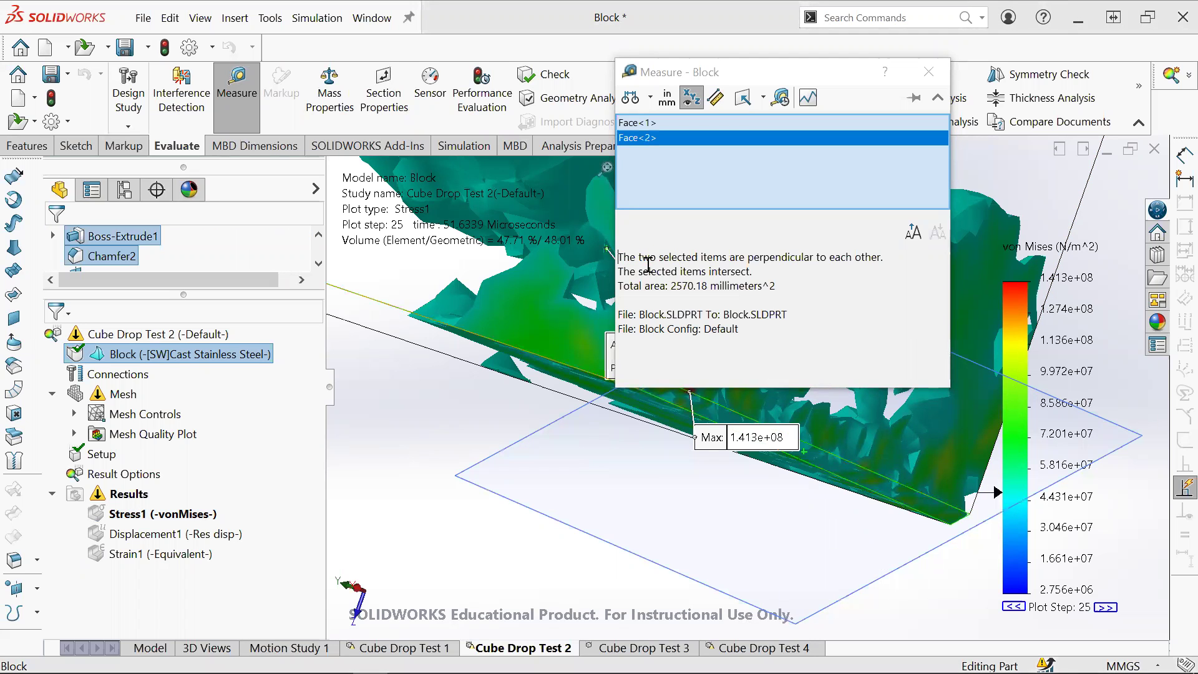
{"action": "key", "text": "Escape"}
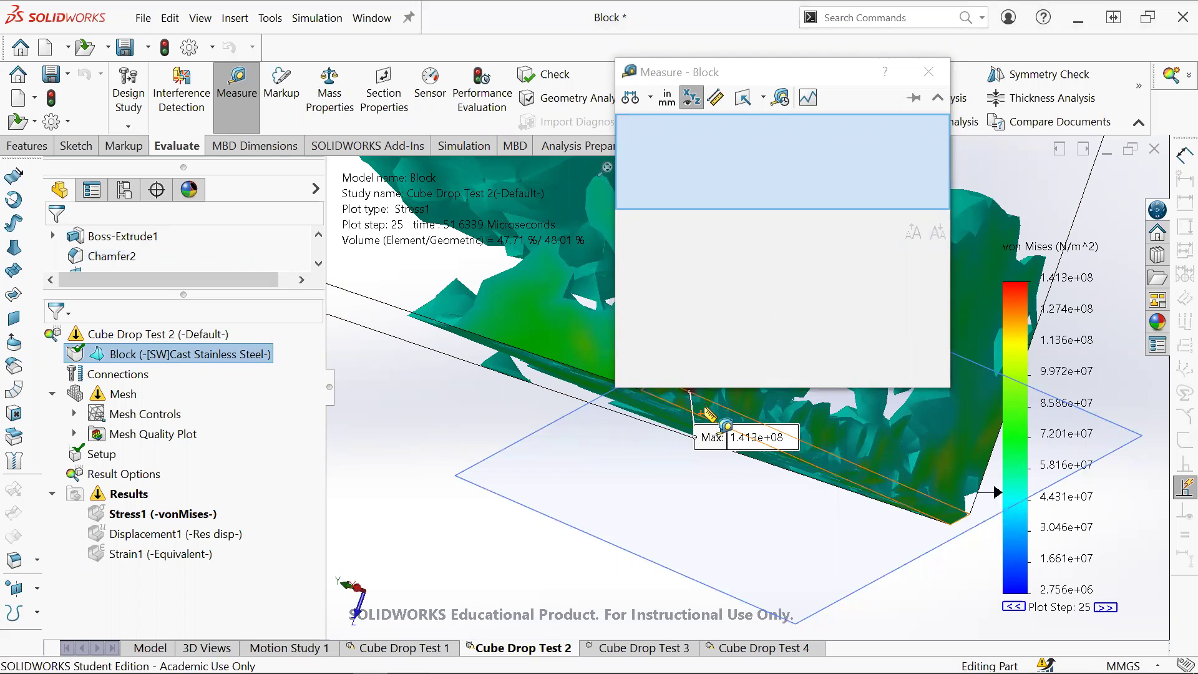
{"action": "left_click", "coordinate": [704, 407]}
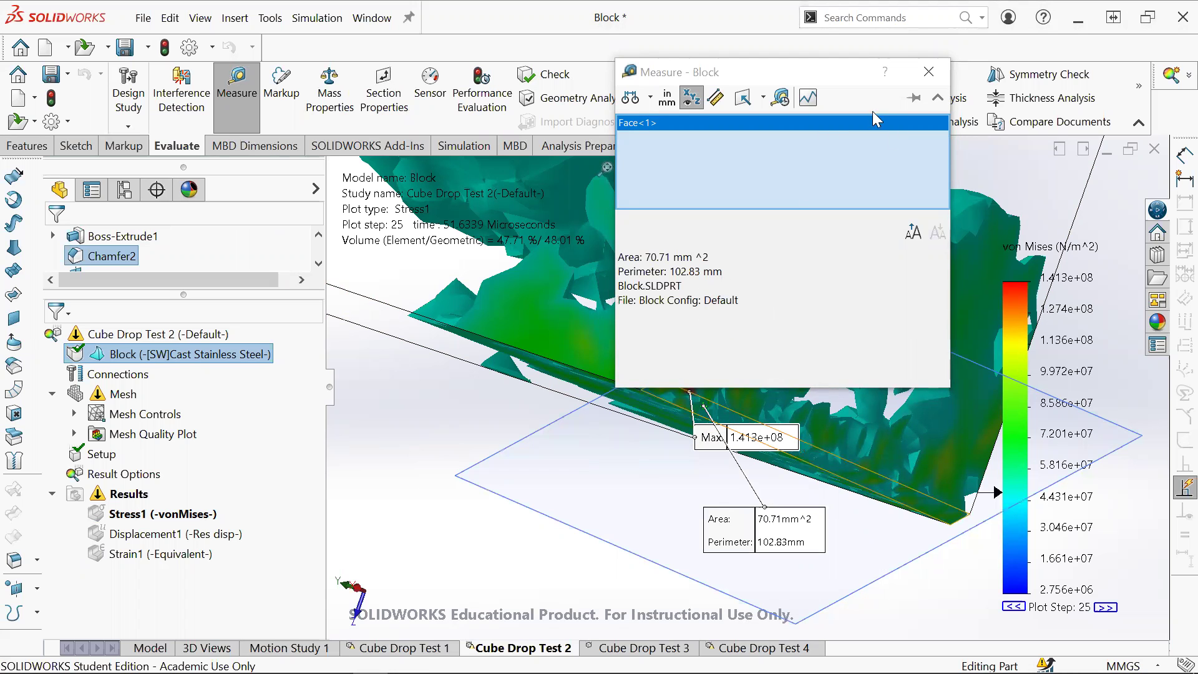
{"action": "left_click", "coordinate": [919, 82]}
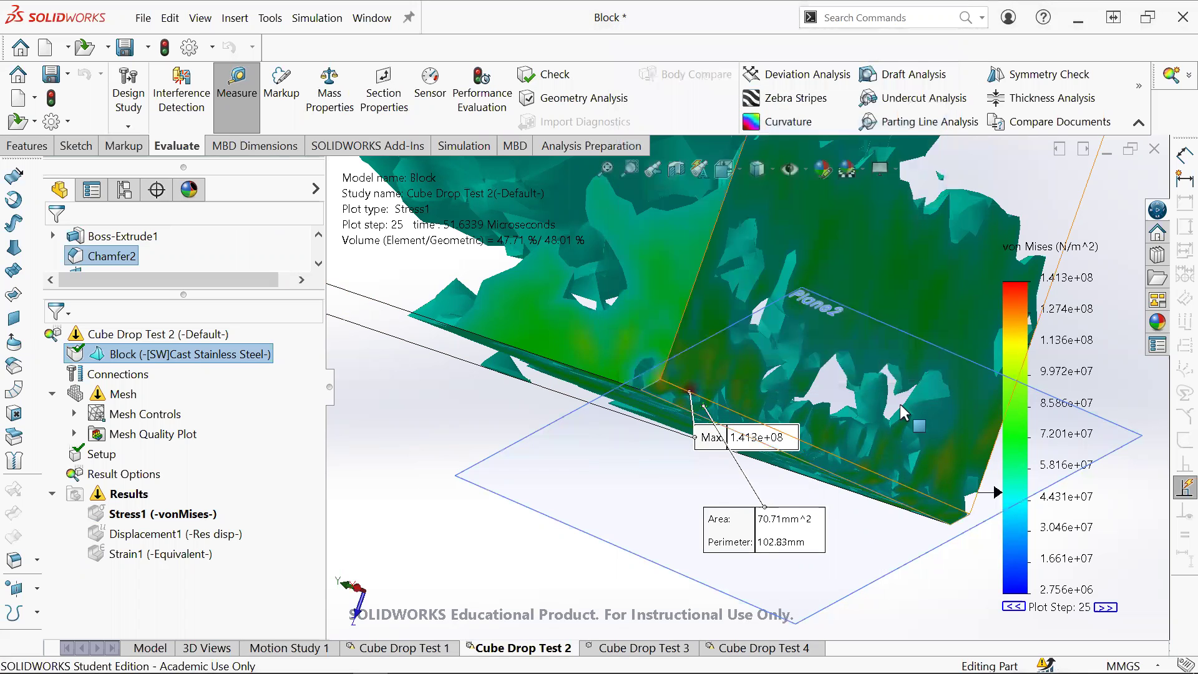
Step: Switch to the Cube Drop Test 3 study and open its drop test setup
{"action": "scroll", "coordinate": [935, 328], "scroll_direction": "up", "scroll_amount": 5}
{"action": "middle_click_drag", "start_coordinate": [935, 328], "coordinate": [846, 376]}
{"action": "left_click", "coordinate": [658, 648]}
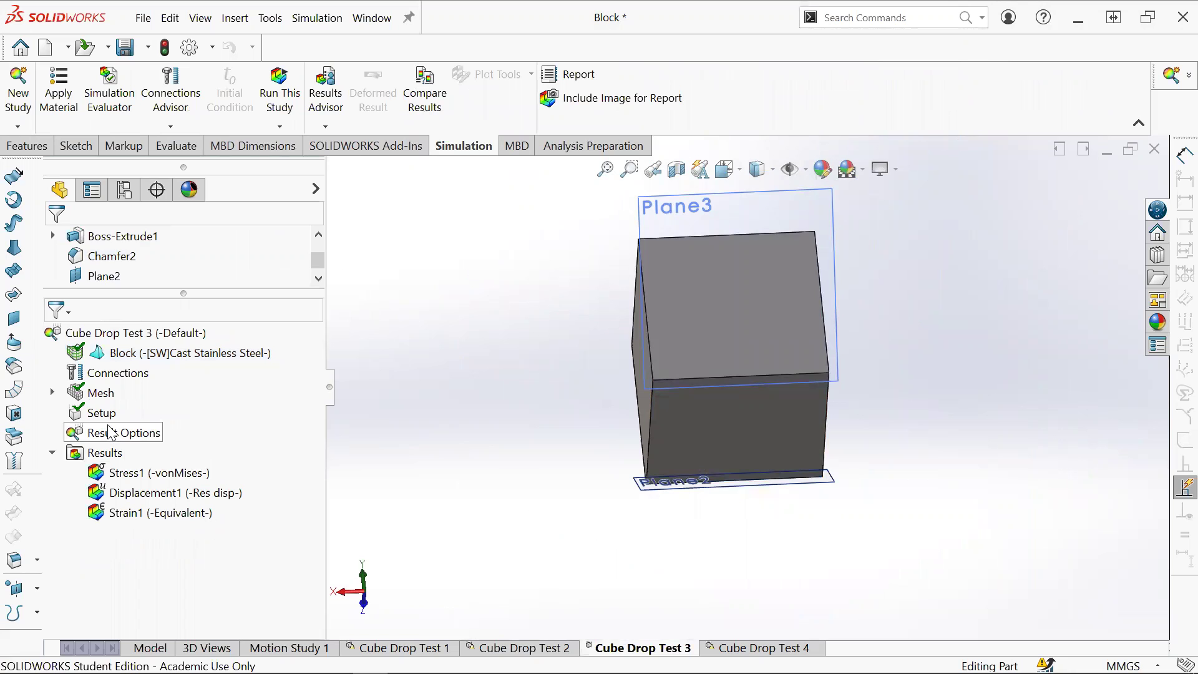
{"action": "double_click", "coordinate": [115, 413]}
Step: Examine the Block's narrow gravity reference face and the gravity direction from several angles, and accept the drop test setup
{"action": "middle_click_drag", "start_coordinate": [571, 393], "coordinate": [711, 312]}
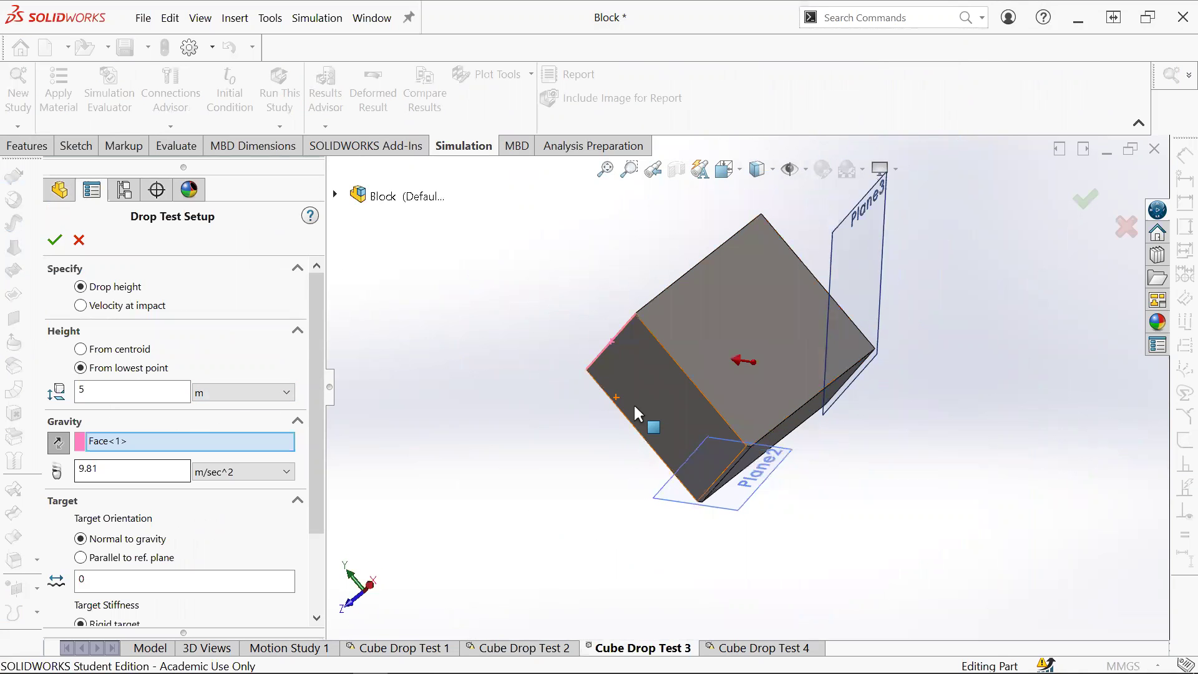
{"action": "mouse_move", "coordinate": [769, 369]}
{"action": "middle_mouse_down"}
{"action": "mouse_move", "coordinate": [724, 397]}
{"action": "mouse_move", "coordinate": [769, 382]}
{"action": "middle_mouse_up"}
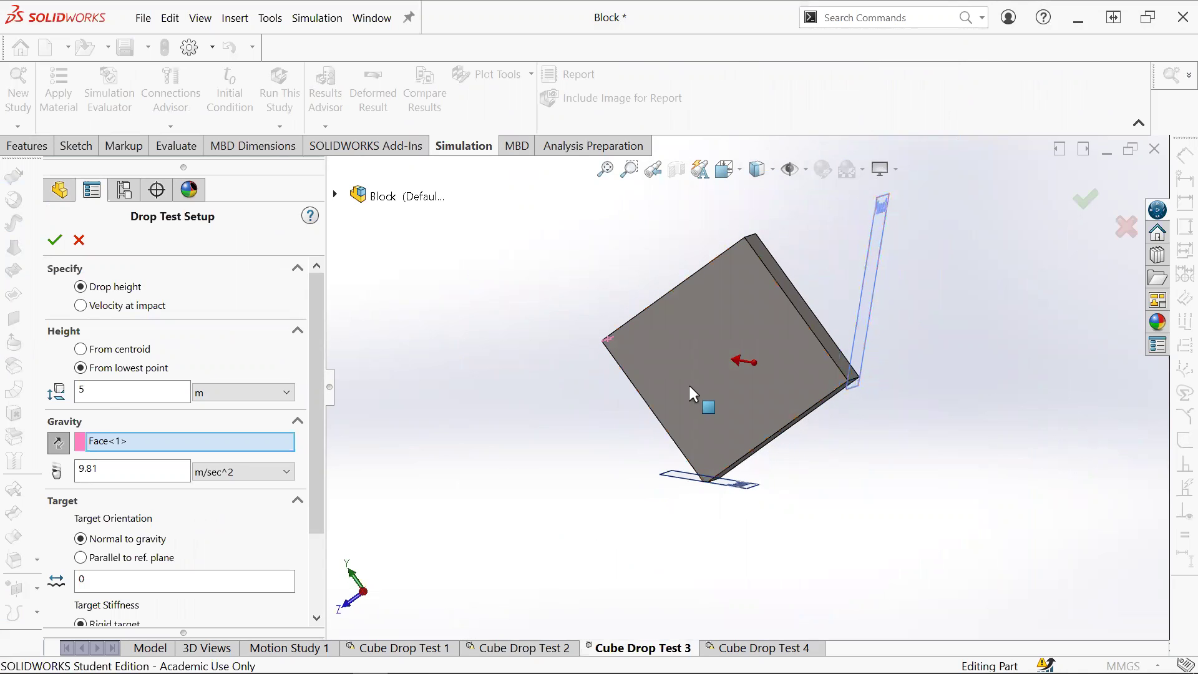
{"action": "middle_click_drag", "start_coordinate": [827, 372], "coordinate": [754, 403]}
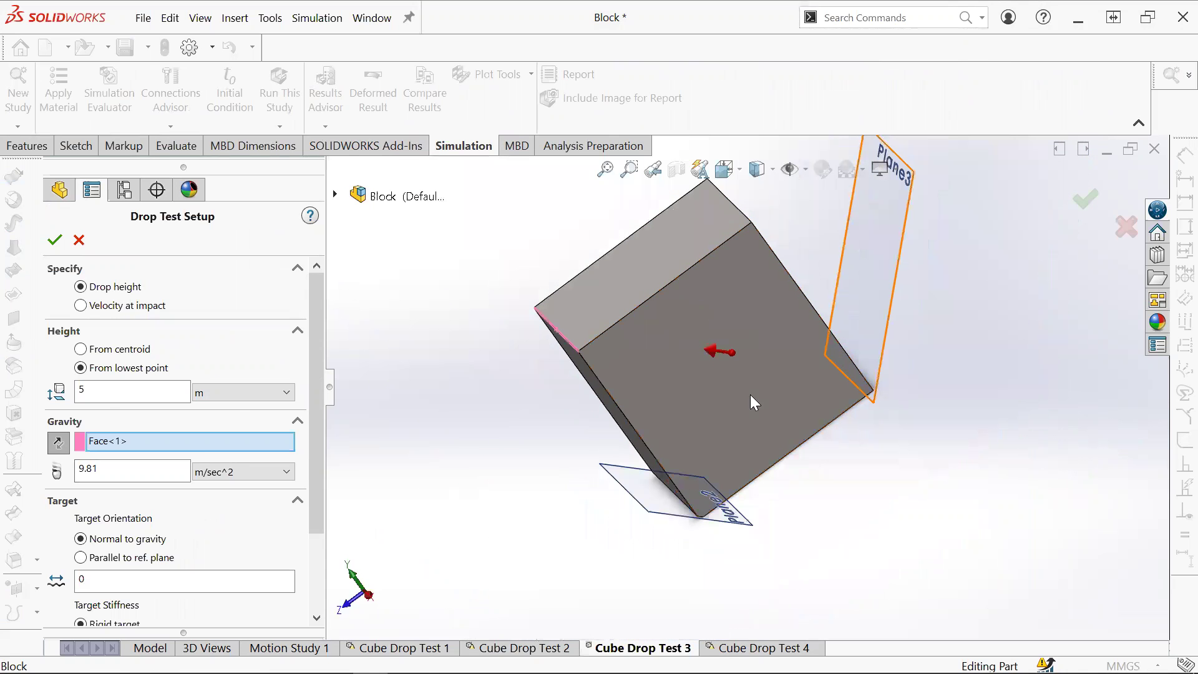
{"action": "scroll", "coordinate": [746, 349], "scroll_direction": "down", "scroll_amount": 5}
{"action": "scroll", "coordinate": [487, 375], "scroll_direction": "up", "scroll_amount": 5}
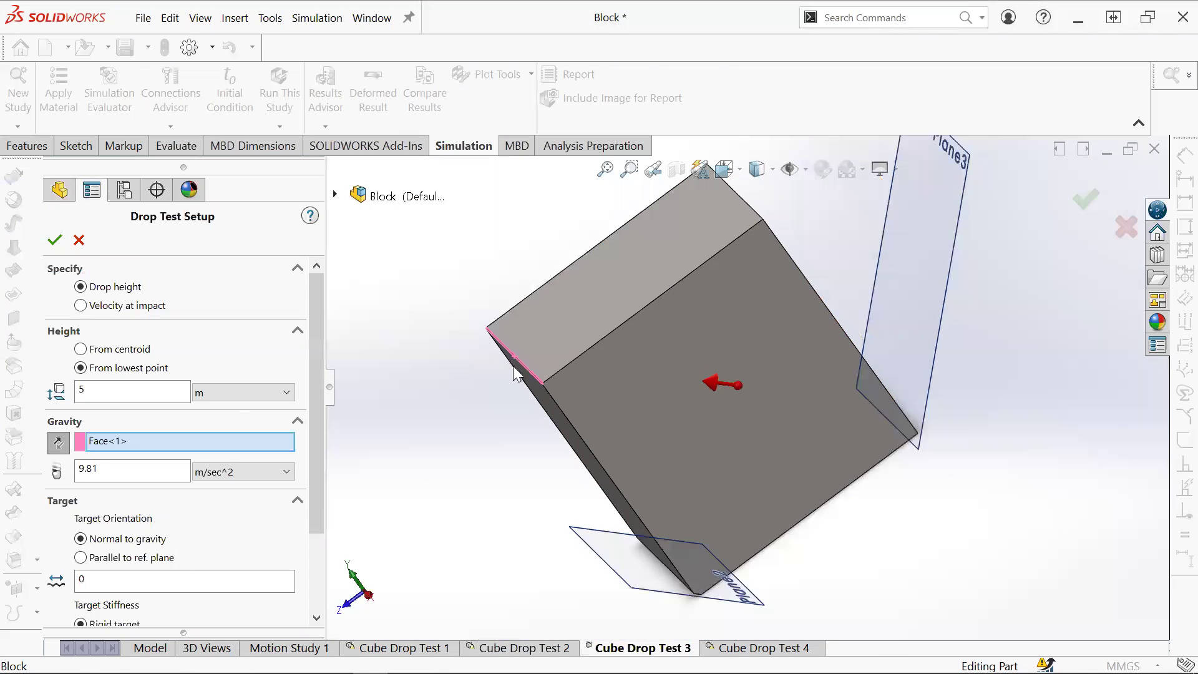
{"action": "scroll", "coordinate": [1092, 412], "scroll_direction": "down", "scroll_amount": 5}
{"action": "middle_click_drag", "start_coordinate": [990, 407], "coordinate": [811, 571]}
{"action": "scroll", "coordinate": [768, 579], "scroll_direction": "down", "scroll_amount": 5}
{"action": "scroll", "coordinate": [767, 283], "scroll_direction": "up", "scroll_amount": 5}
{"action": "middle_click_drag", "start_coordinate": [768, 283], "coordinate": [674, 282]}
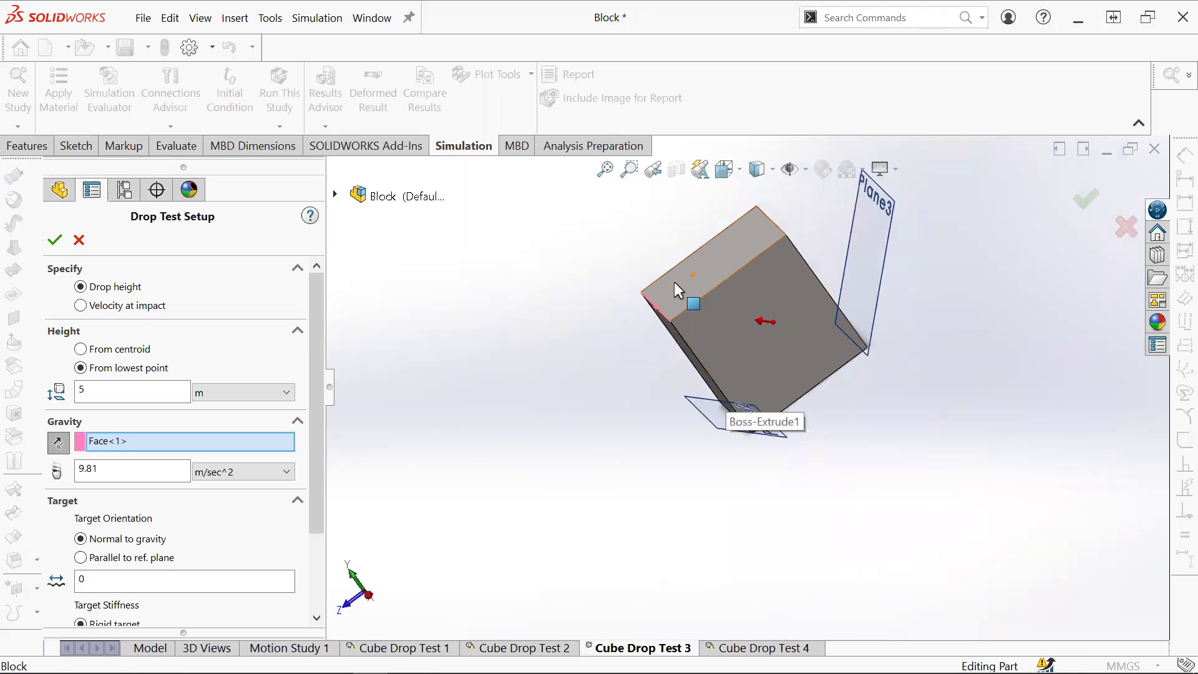
{"action": "scroll", "coordinate": [811, 482], "scroll_direction": "down", "scroll_amount": 5}
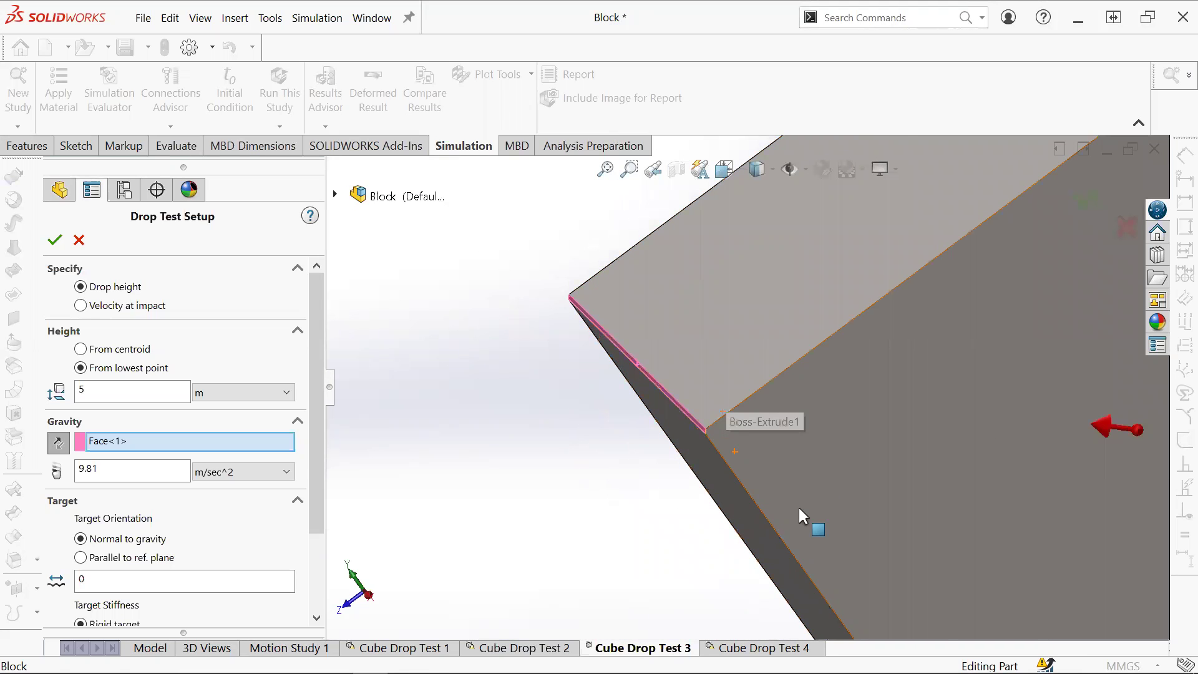
{"action": "scroll", "coordinate": [865, 572], "scroll_direction": "up", "scroll_amount": 5}
{"action": "scroll", "coordinate": [760, 393], "scroll_direction": "down", "scroll_amount": 5}
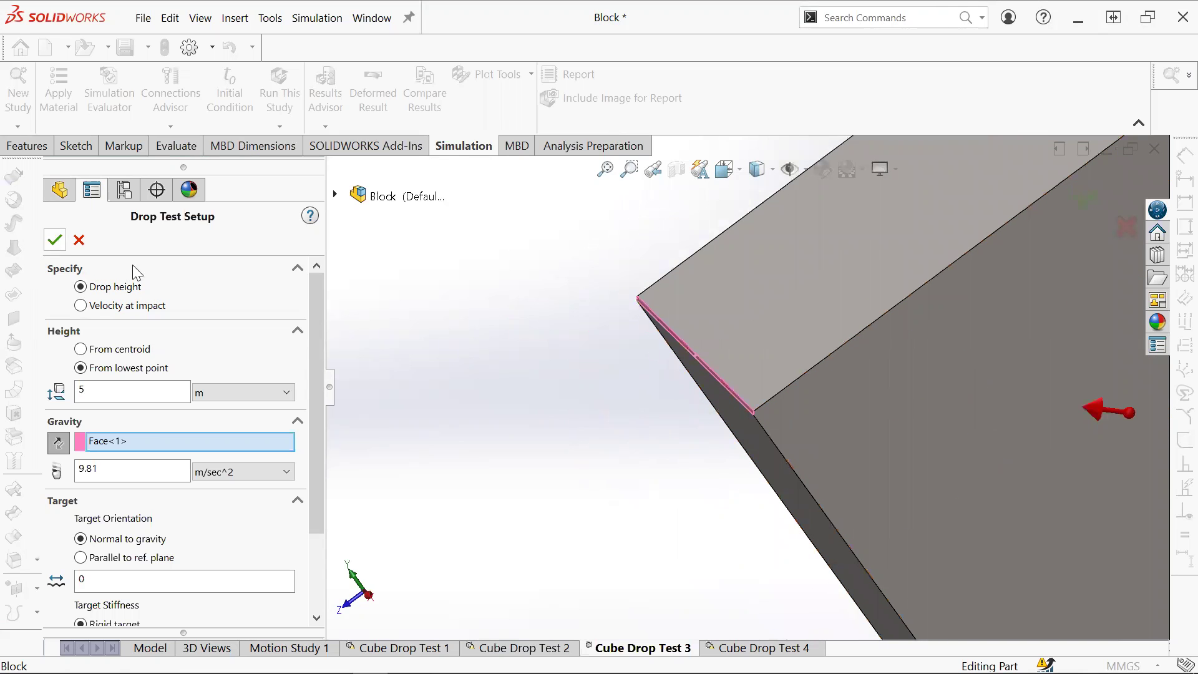
{"action": "left_click", "coordinate": [55, 240]}
{"action": "scroll", "coordinate": [841, 362], "scroll_direction": "up", "scroll_amount": 4}
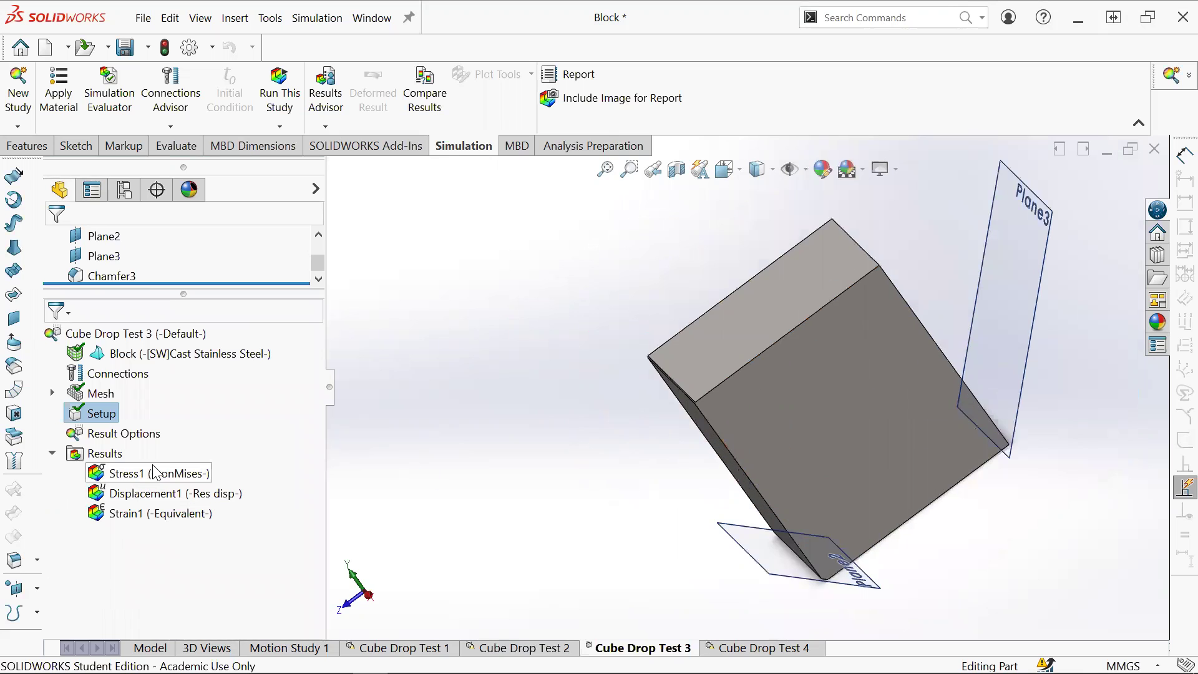
Step: Show the Stress1 von Mises plot of Cube Drop Test 3 and examine its clipped region near Plane2
{"action": "double_click", "coordinate": [212, 473]}
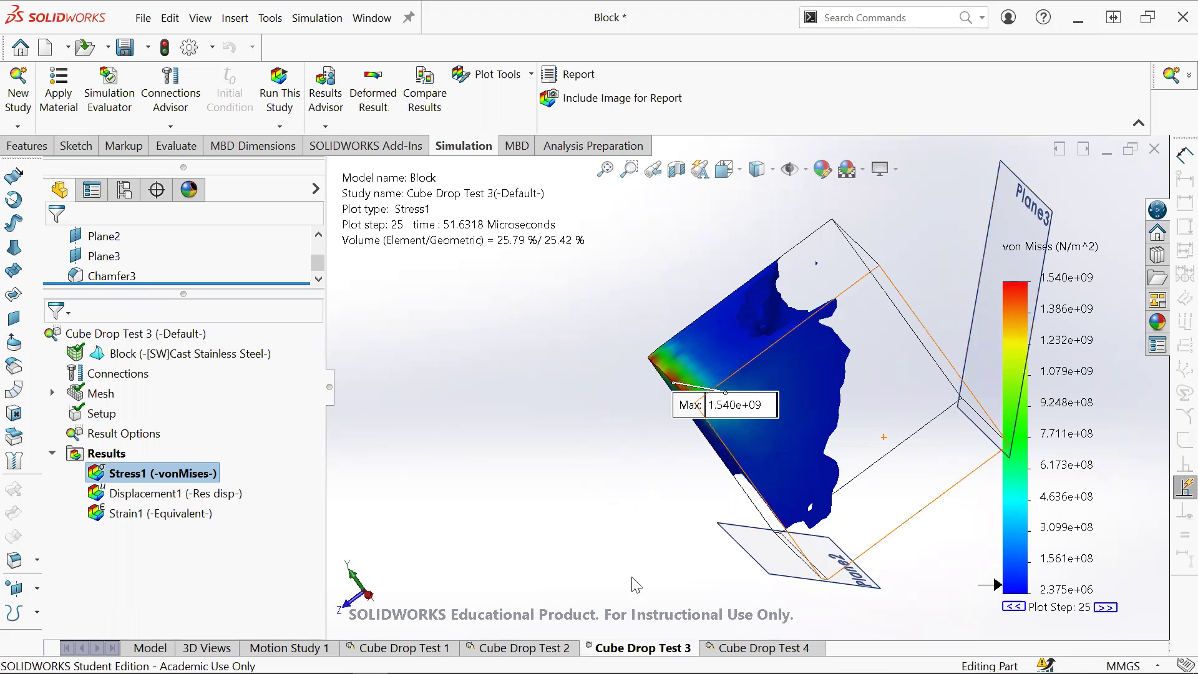
{"action": "scroll", "coordinate": [690, 356], "scroll_direction": "up", "scroll_amount": 3}
{"action": "scroll", "coordinate": [806, 590], "scroll_direction": "down", "scroll_amount": 1}
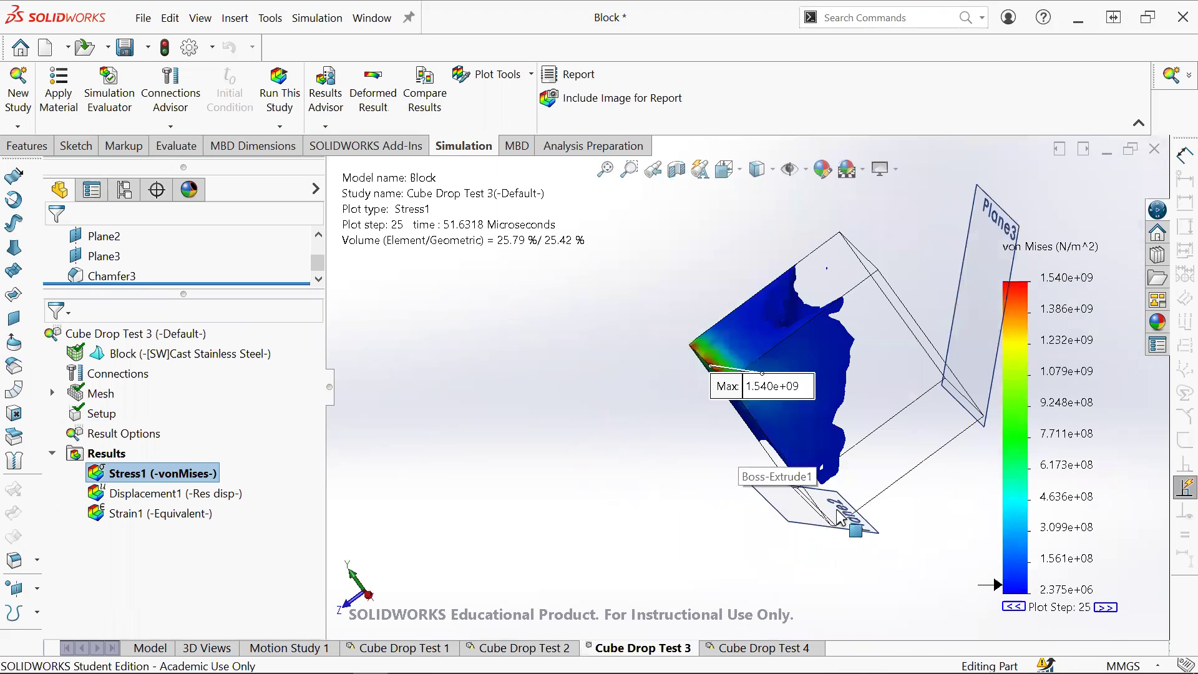
{"action": "scroll", "coordinate": [805, 590], "scroll_direction": "up", "scroll_amount": 2}
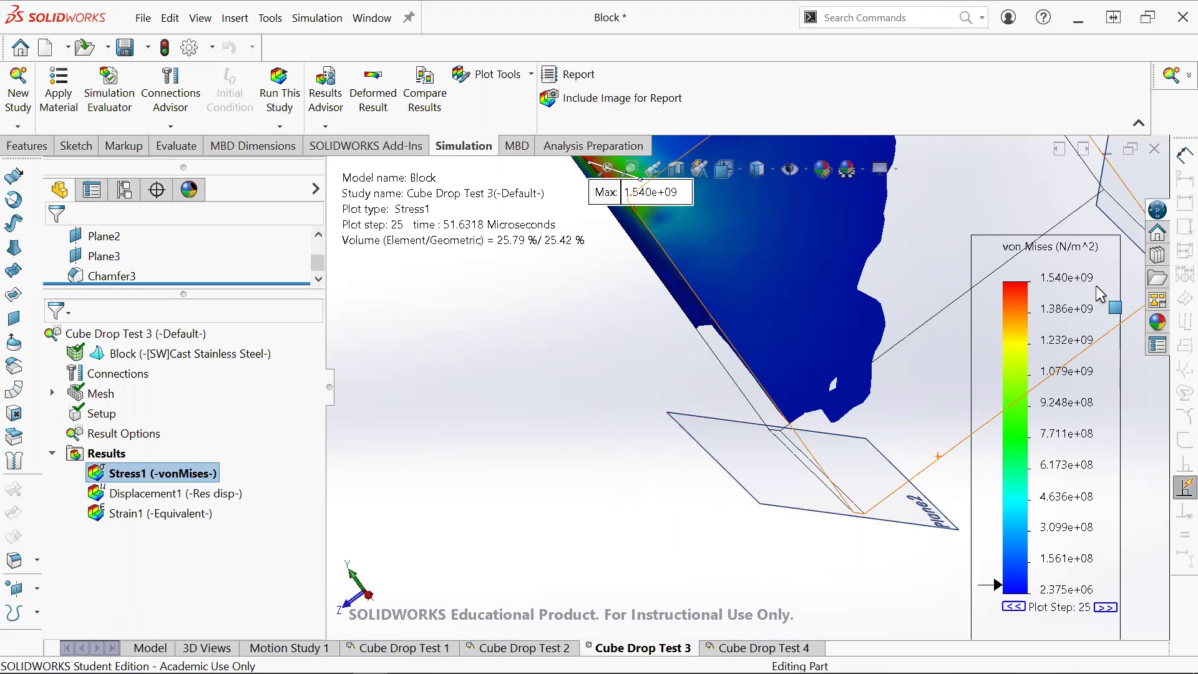
{"action": "scroll", "coordinate": [1030, 298], "scroll_direction": "up", "scroll_amount": 1}
{"action": "scroll", "coordinate": [1089, 312], "scroll_direction": "up", "scroll_amount": 1}
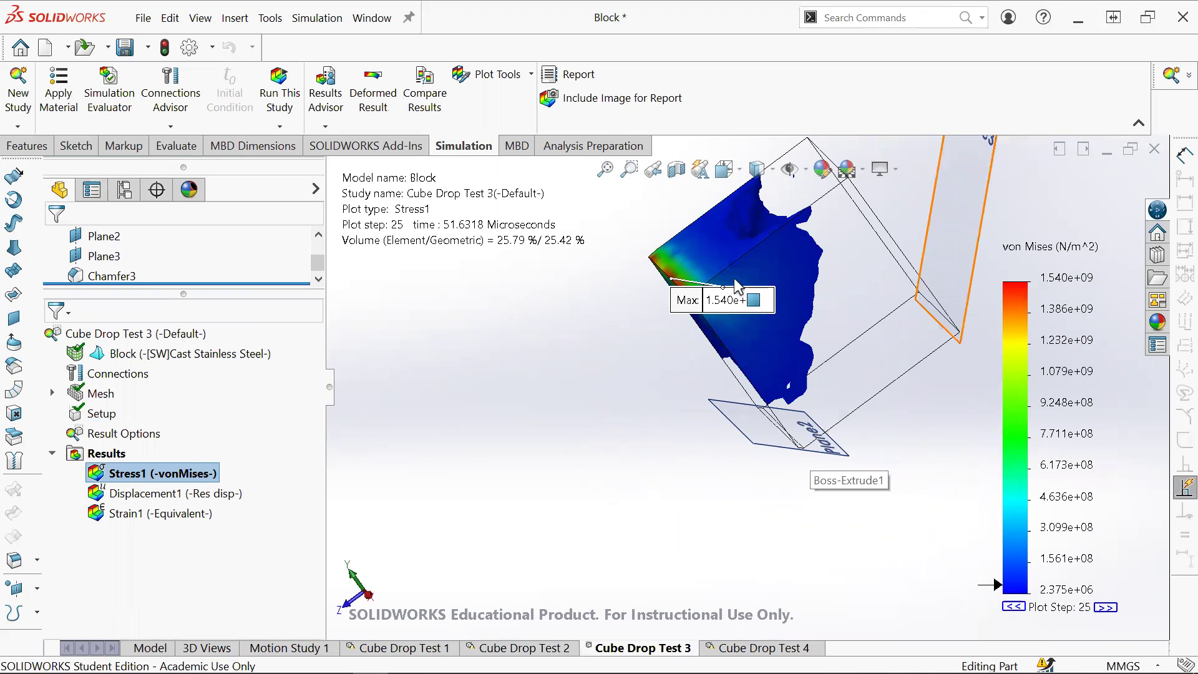
{"action": "key", "text": "f"}
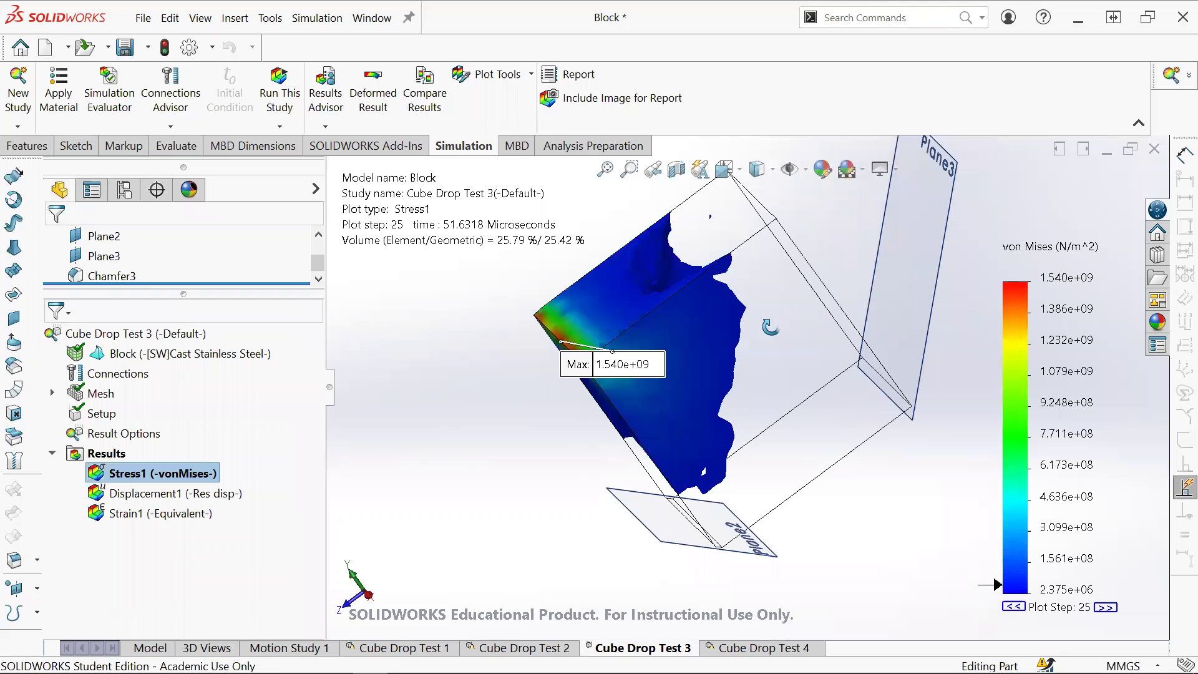
Step: Examine the stress along the Block's impact edge and the boundary of the clipped region against the color legend
{"action": "middle_click_drag", "start_coordinate": [367, 434], "coordinate": [327, 433]}
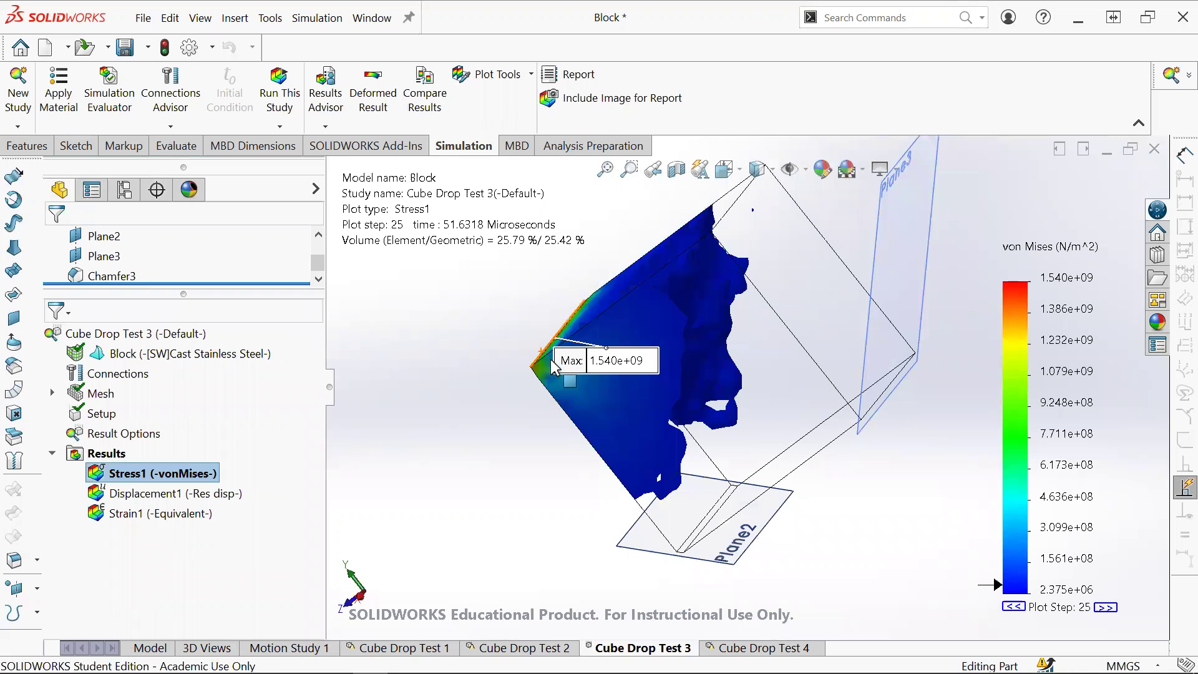
{"action": "key", "text": "Left"}
{"action": "key", "text": "Left"}
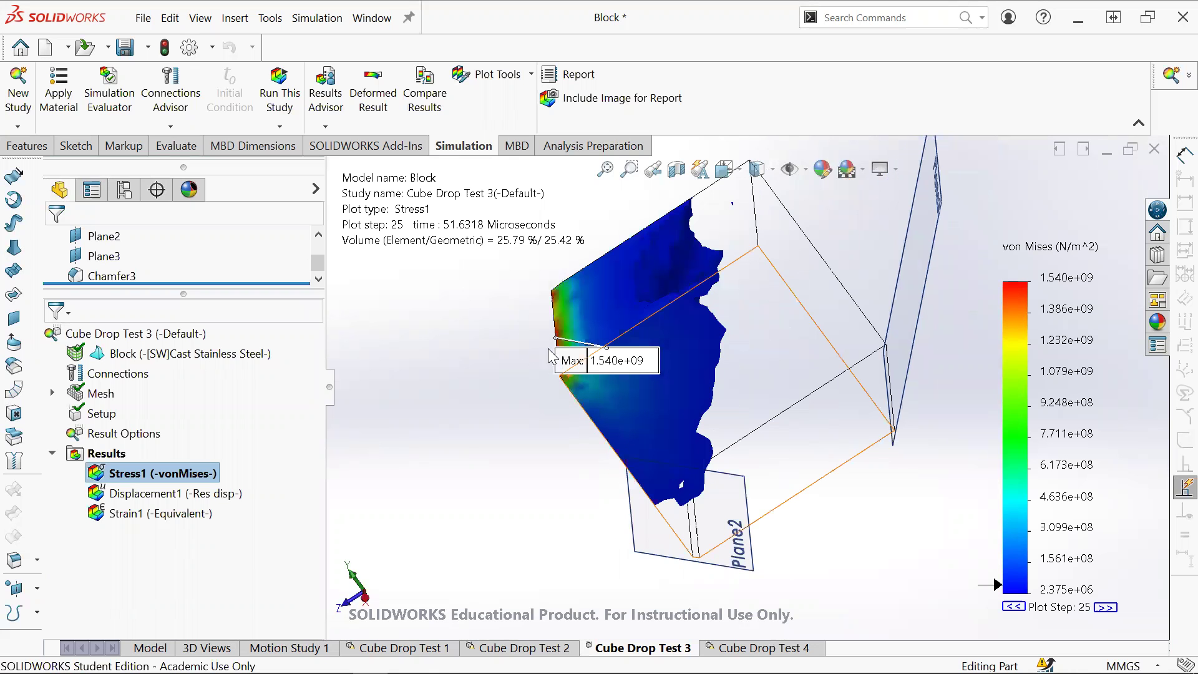
{"action": "left_click", "coordinate": [1055, 380]}
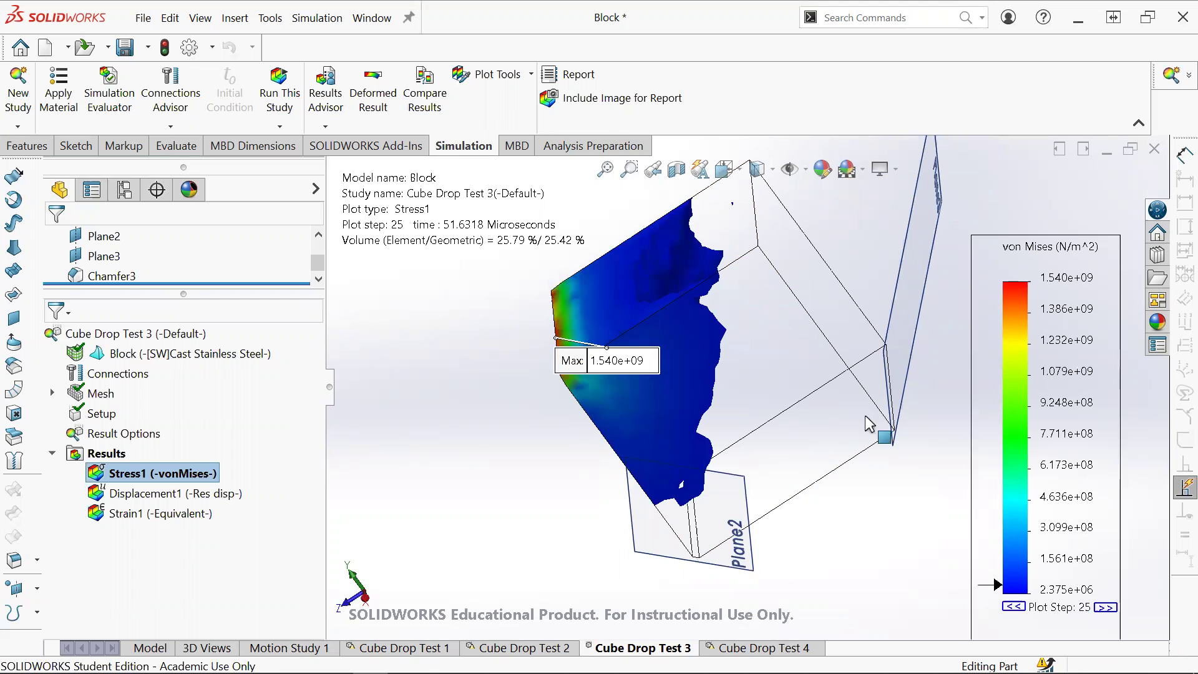
{"action": "scroll", "coordinate": [874, 405], "scroll_direction": "down", "scroll_amount": 3}
{"action": "scroll", "coordinate": [628, 445], "scroll_direction": "down", "scroll_amount": 2}
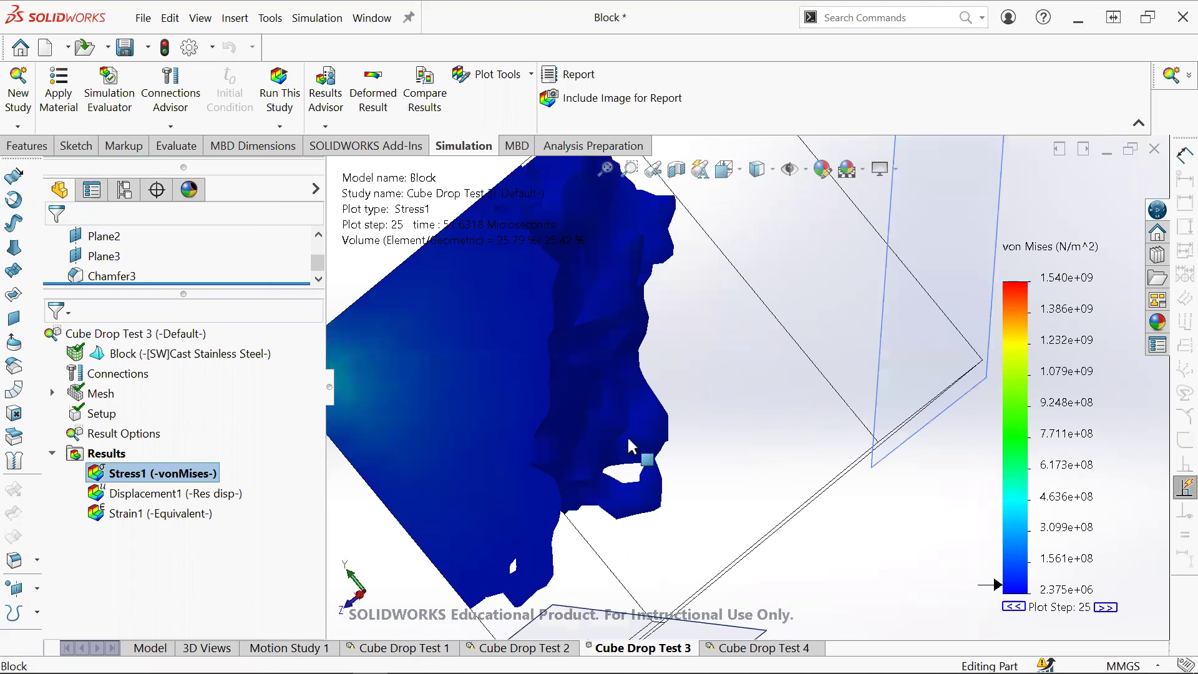
{"action": "scroll", "coordinate": [592, 443], "scroll_direction": "up", "scroll_amount": 5}
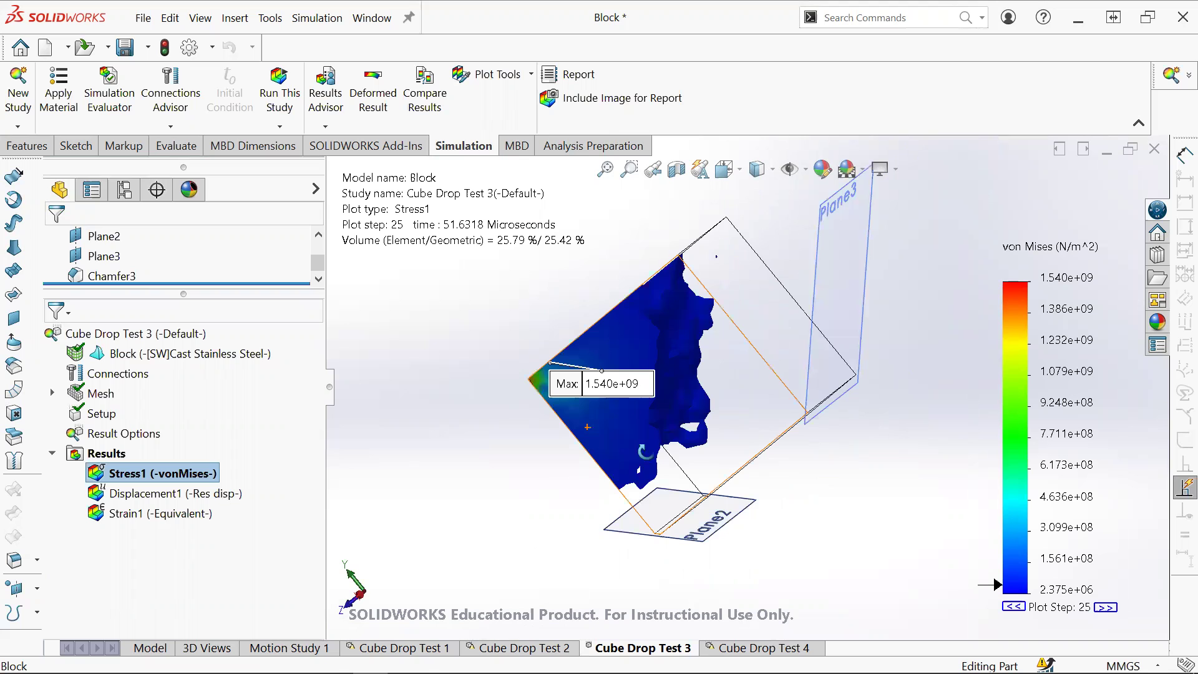
{"action": "middle_click_drag", "start_coordinate": [684, 397], "coordinate": [624, 412]}
{"action": "right_click", "coordinate": [196, 477]}
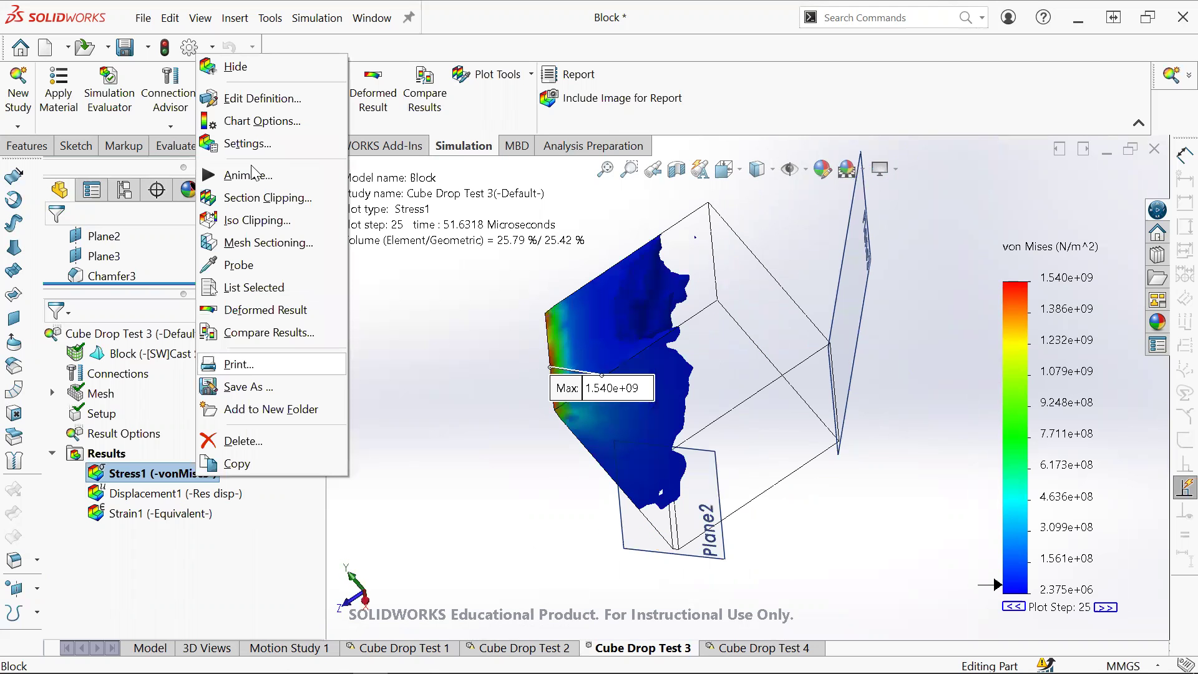
{"action": "left_click", "coordinate": [94, 320]}
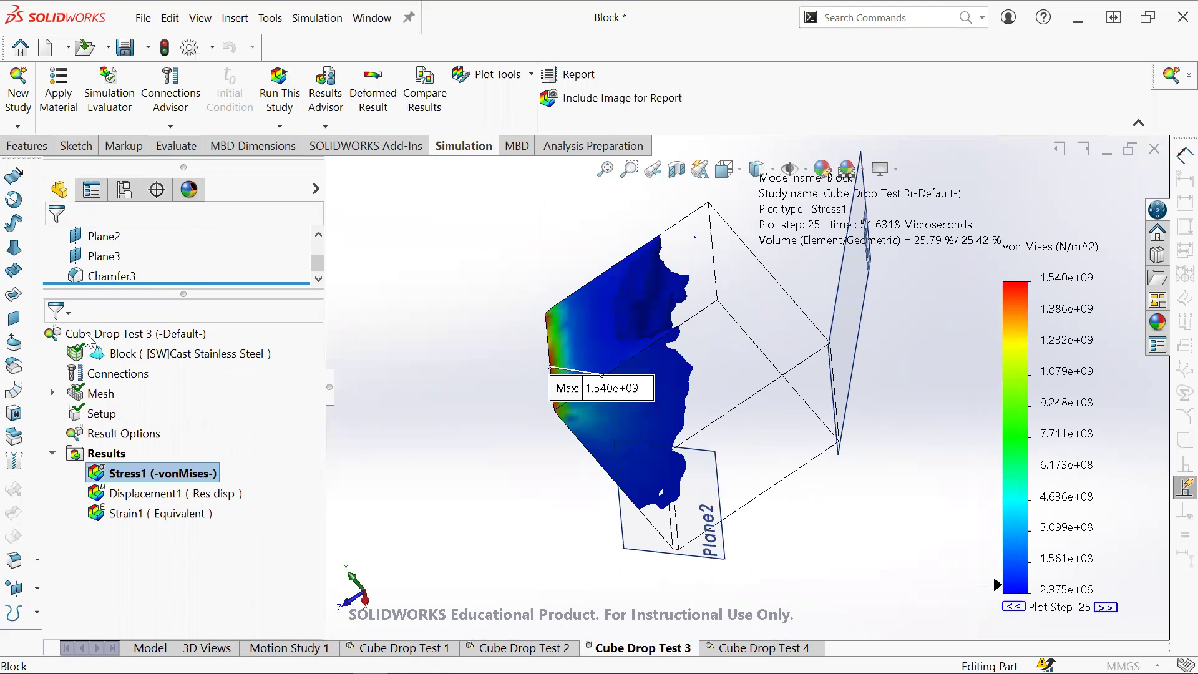
{"action": "scroll", "coordinate": [643, 309], "scroll_direction": "down", "scroll_amount": 2}
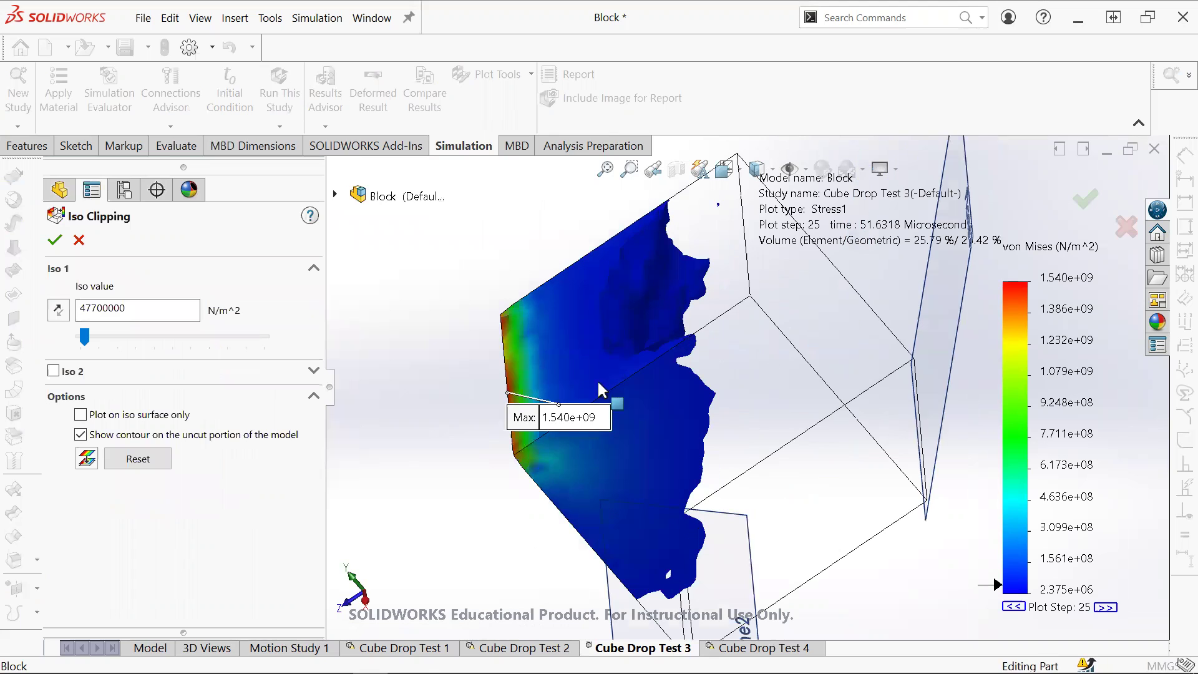
{"action": "middle_click_drag", "start_coordinate": [598, 248], "coordinate": [709, 355]}
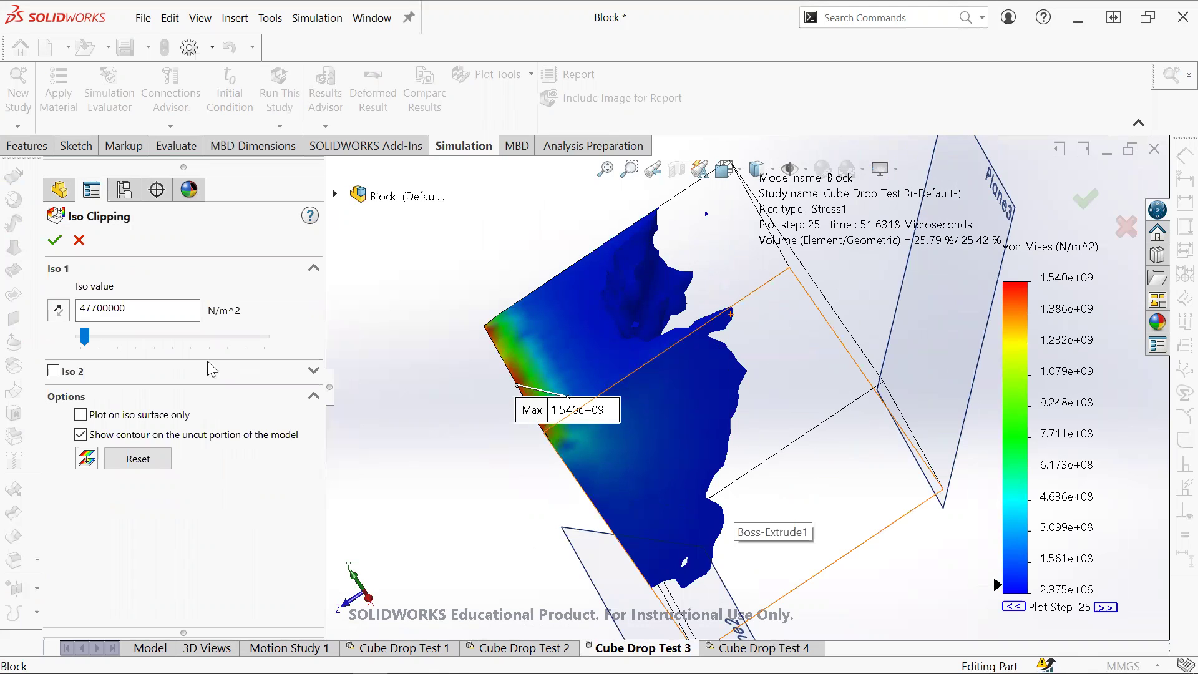
{"action": "left_click", "coordinate": [60, 310]}
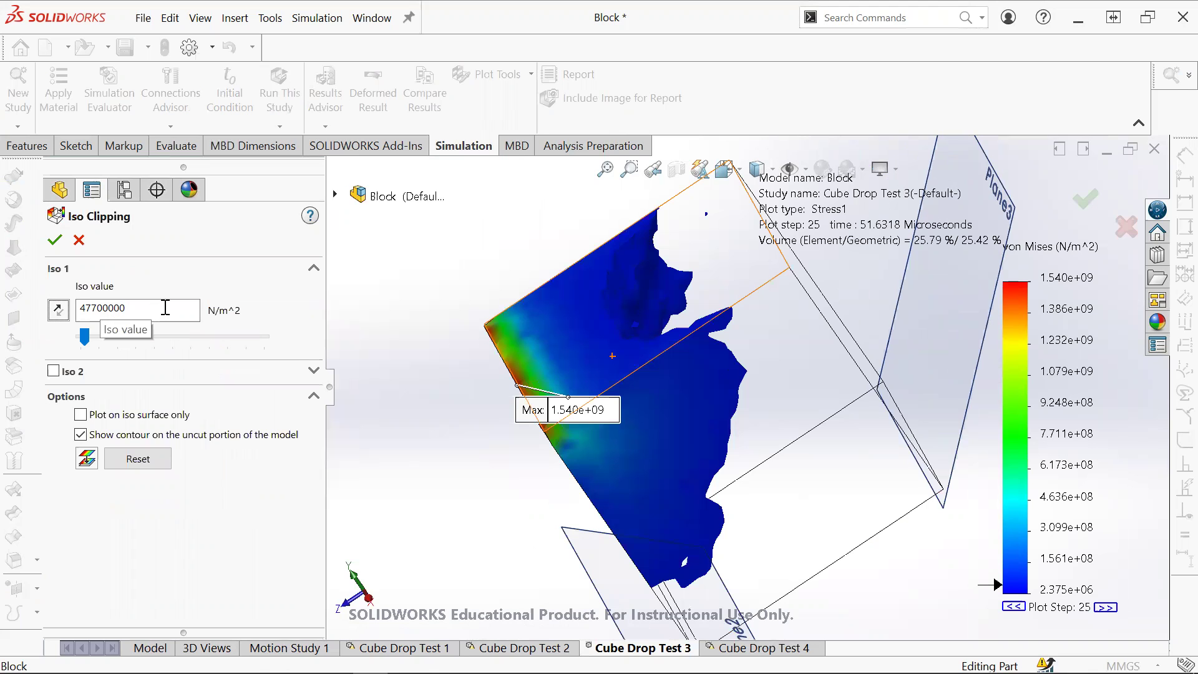
{"action": "mouse_move", "coordinate": [299, 660]}
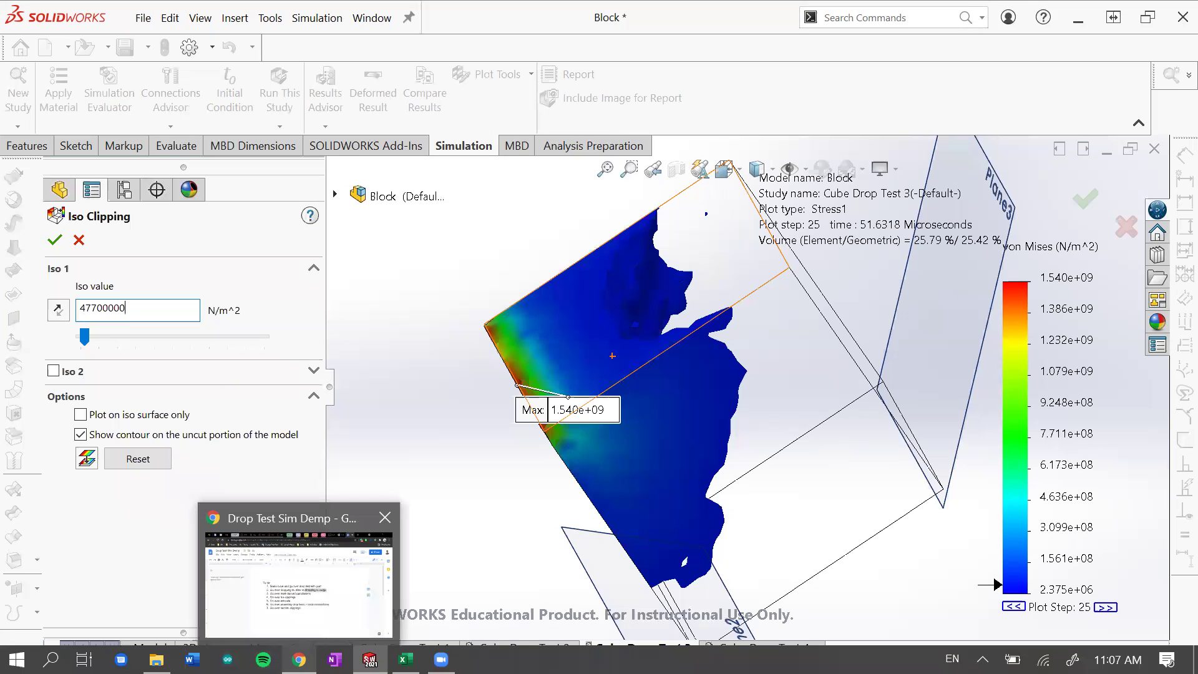
{"action": "type", "text": "000"}
{"action": "left_click", "coordinate": [54, 239]}
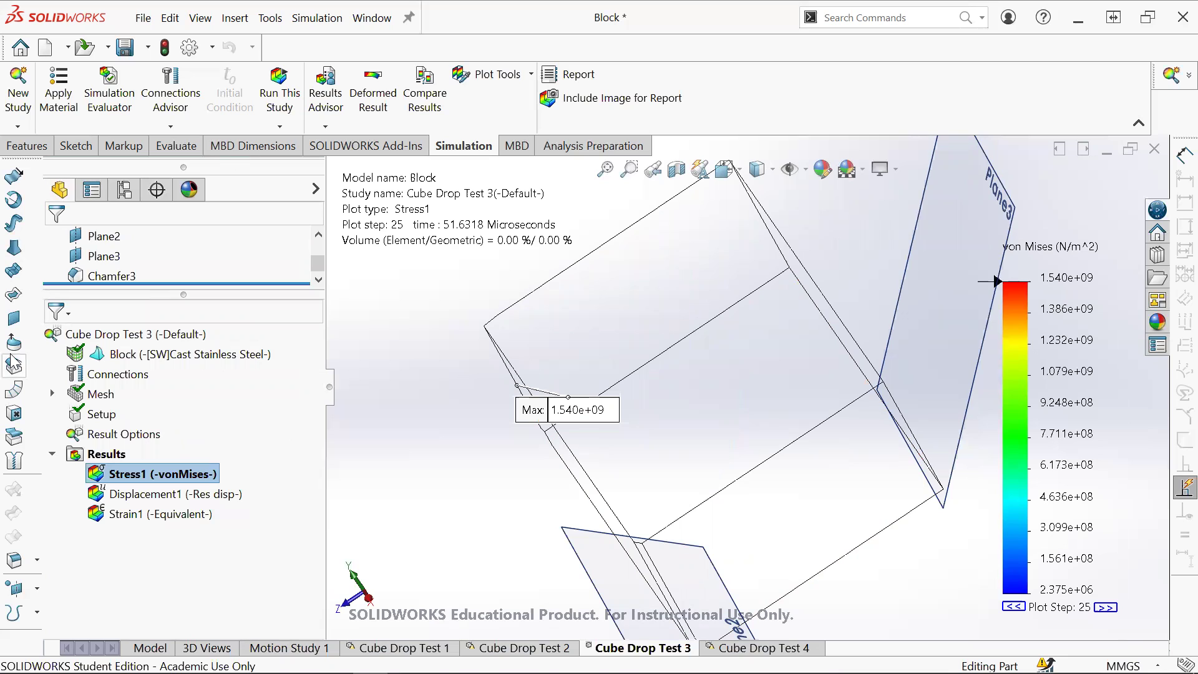
Step: Set the Stress1 plot's iso clipping value to 1540000 N/m^2 and examine the stress on the whole Block
{"action": "double_click", "coordinate": [180, 477]}
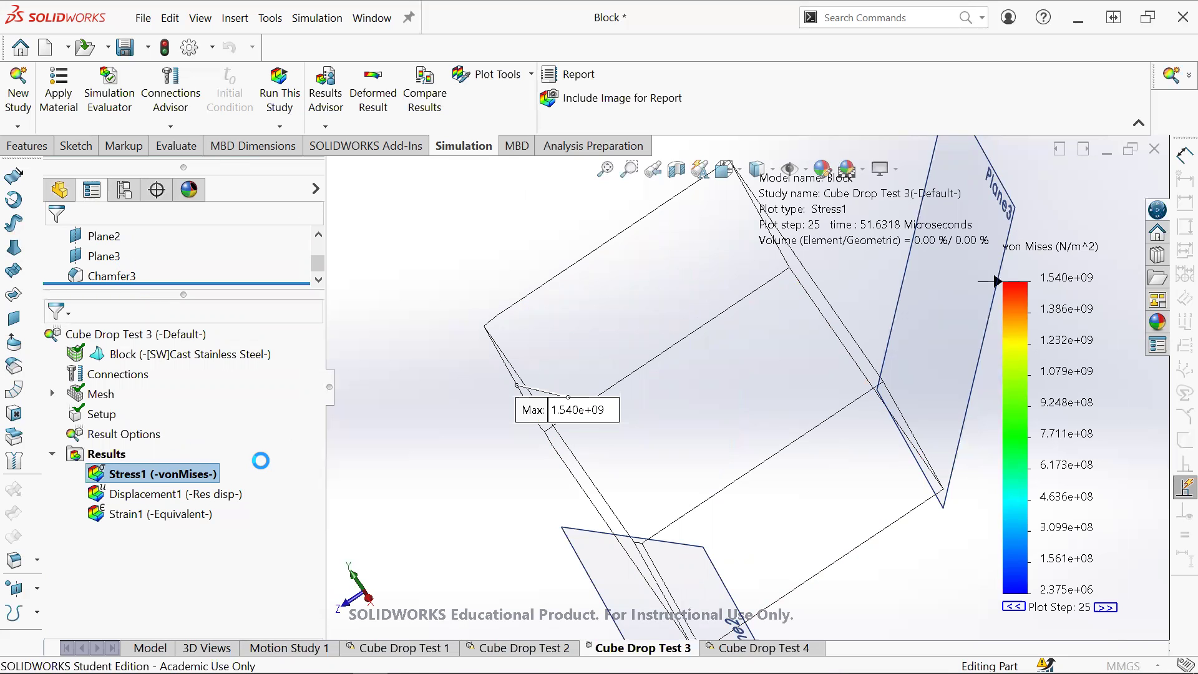
{"action": "left_click", "coordinate": [79, 240]}
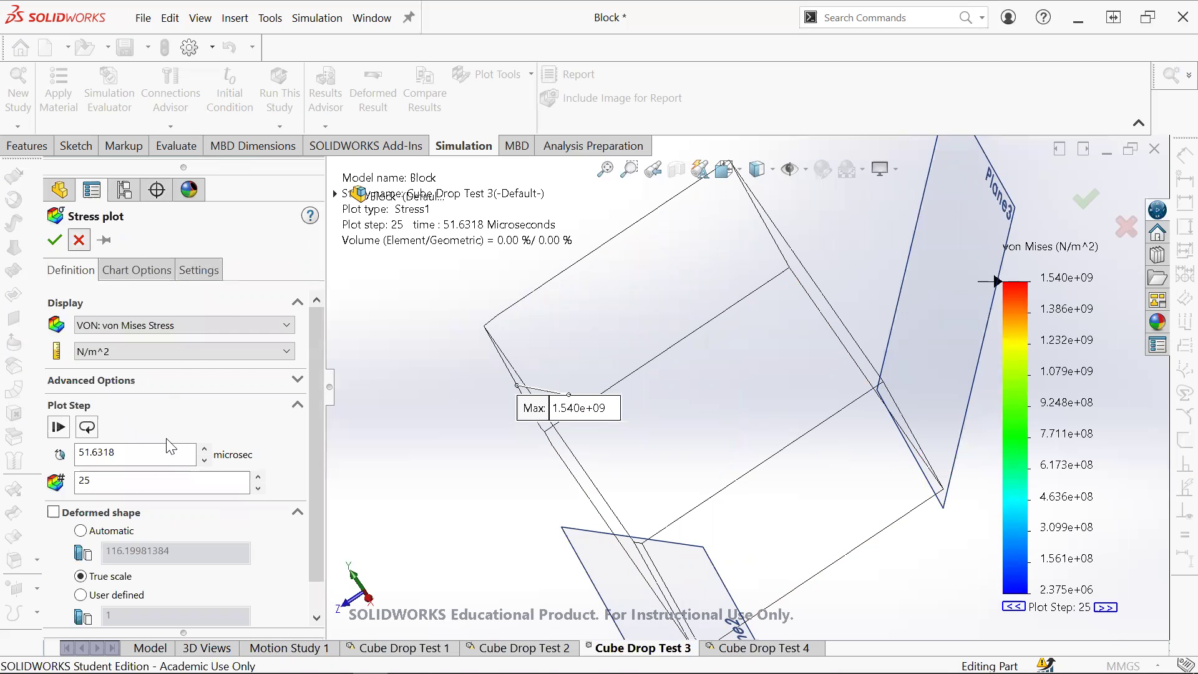
{"action": "right_click", "coordinate": [164, 468]}
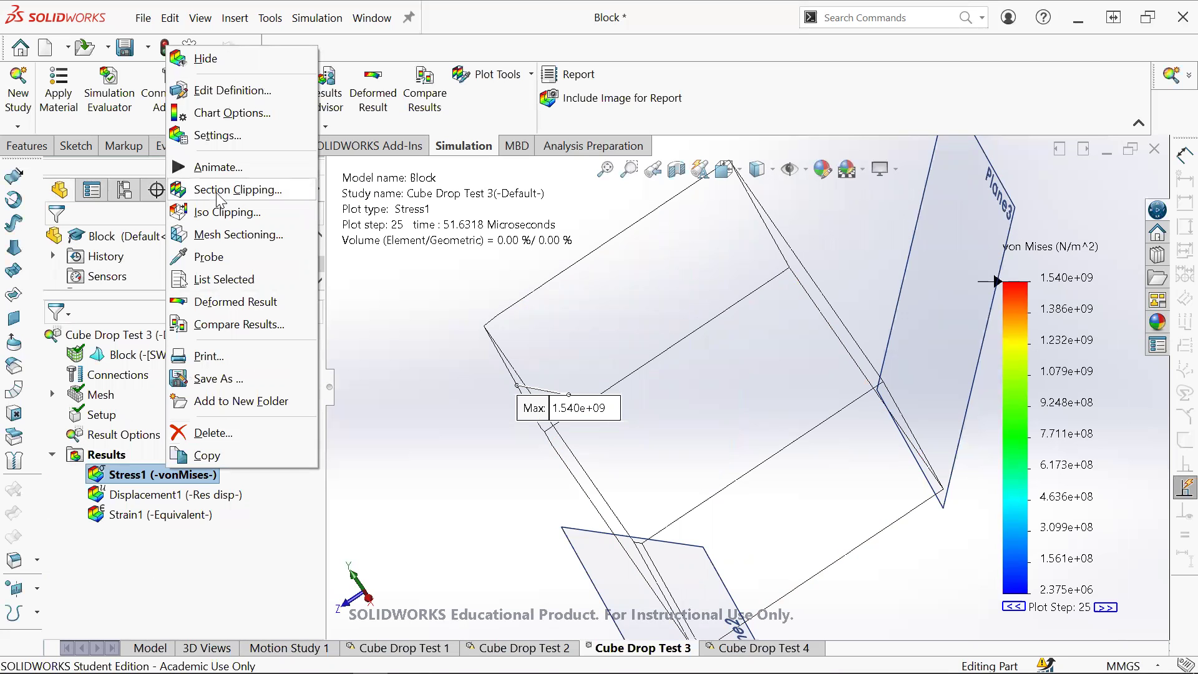
{"action": "left_click", "coordinate": [227, 212]}
{"action": "left_click", "coordinate": [172, 312]}
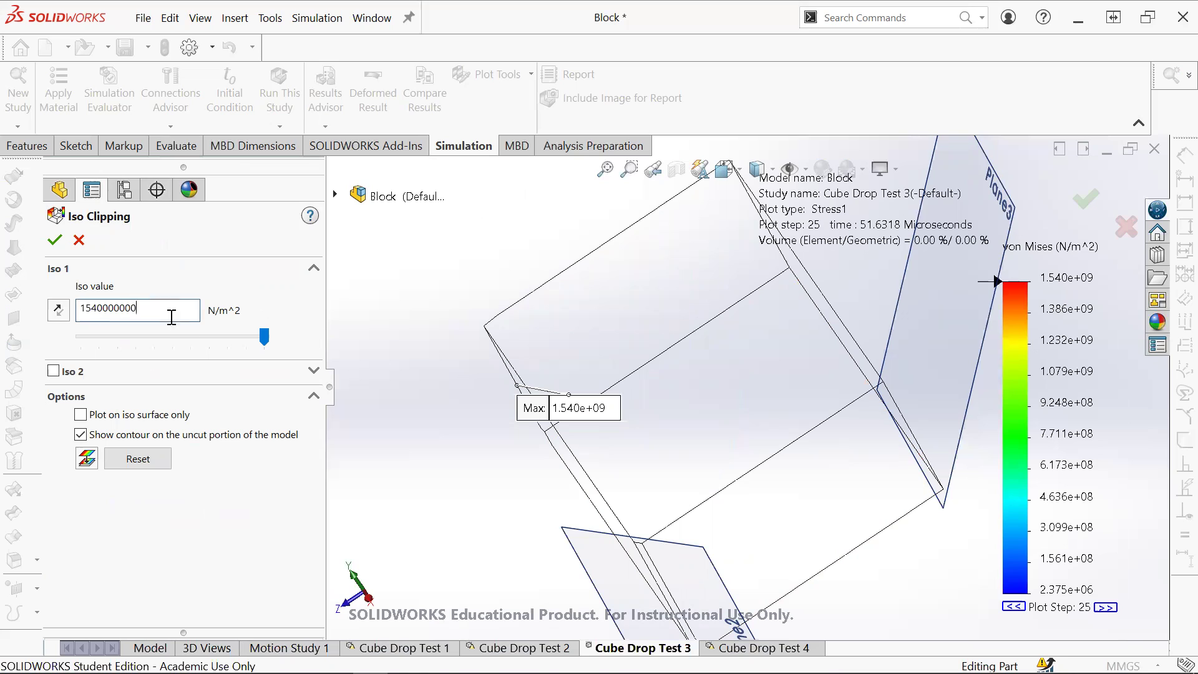
{"action": "key", "text": "BackSpace"}
{"action": "key", "text": "BackSpace"}
{"action": "key", "text": "BackSpace"}
{"action": "key", "text": "Return"}
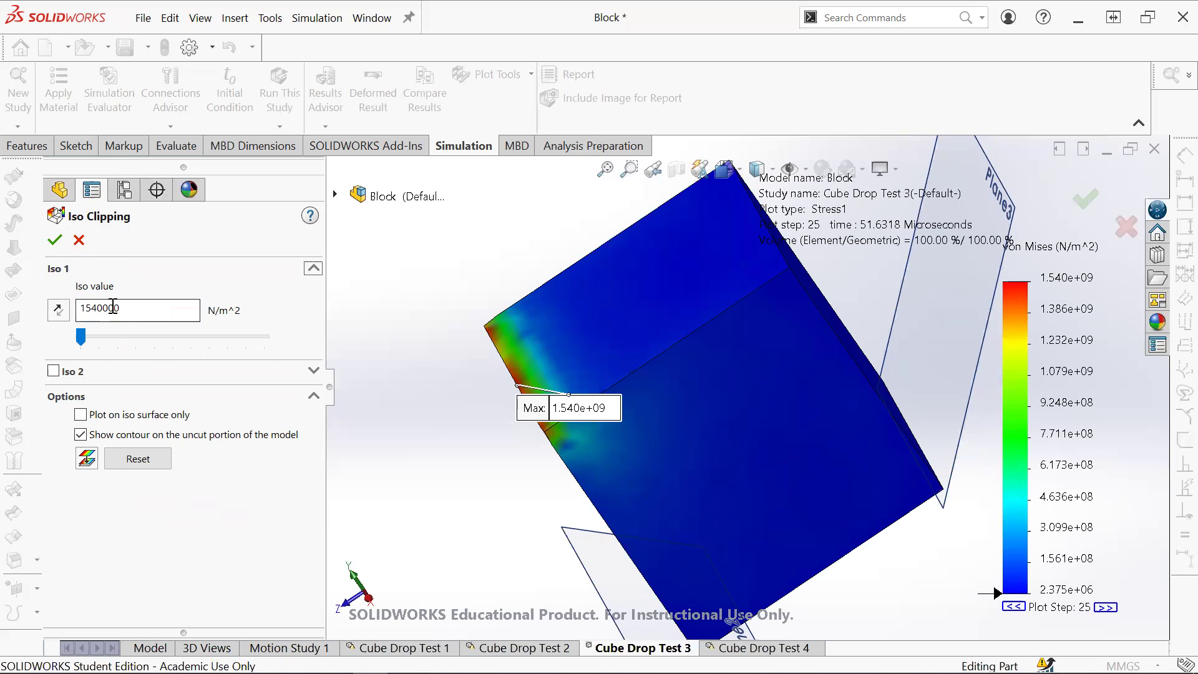
{"action": "left_click", "coordinate": [56, 241]}
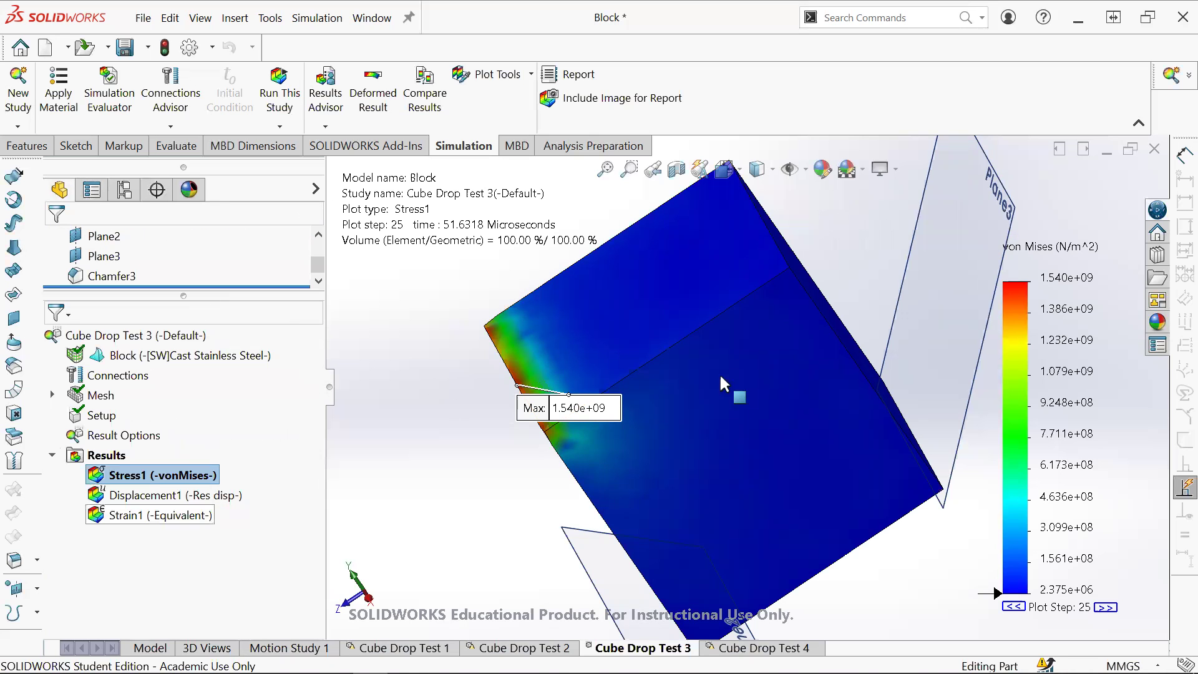
{"action": "middle_click_drag", "start_coordinate": [846, 331], "coordinate": [794, 371]}
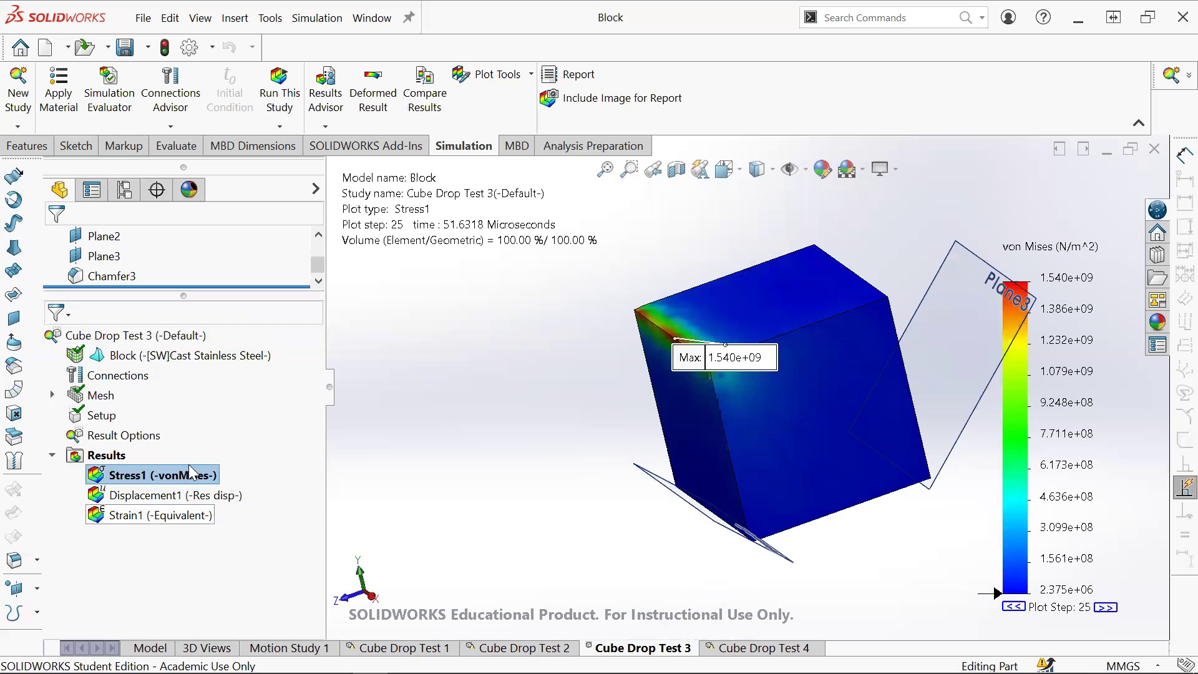
{"action": "right_click", "coordinate": [191, 472]}
Step: Switch to the Cube Drop Test 4 study and show its Stress1 von Mises plot
{"action": "left_click", "coordinate": [775, 653]}
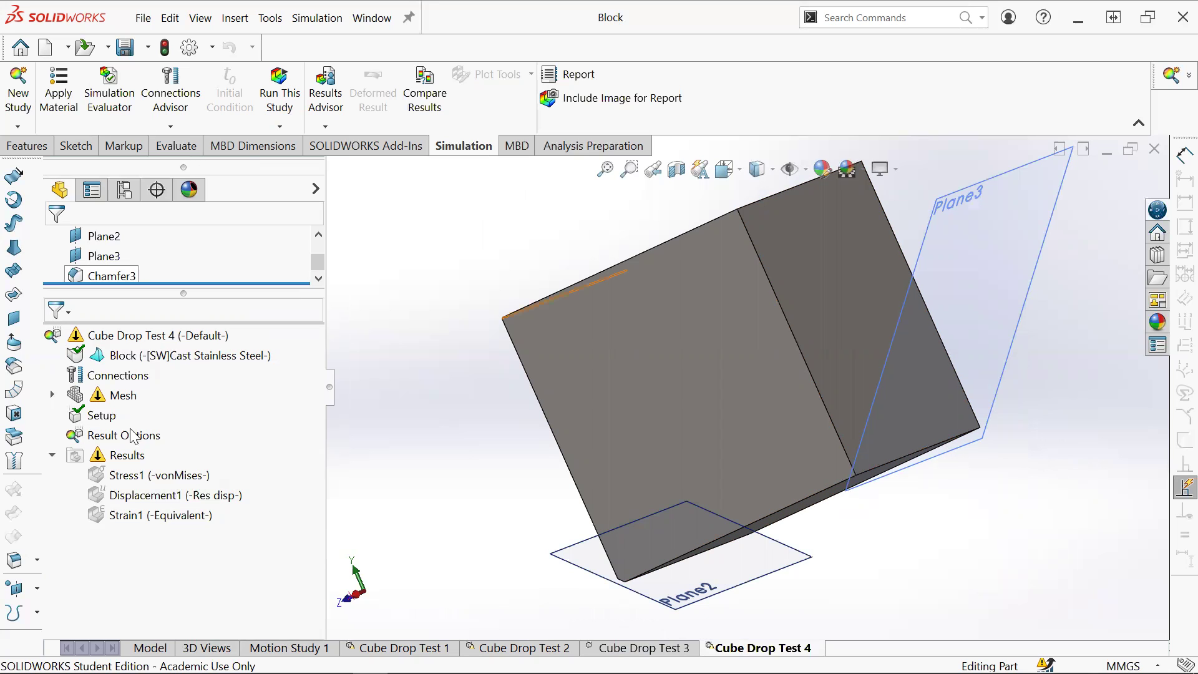
{"action": "left_click", "coordinate": [133, 455]}
{"action": "left_click", "coordinate": [125, 476]}
{"action": "key", "text": "Down"}
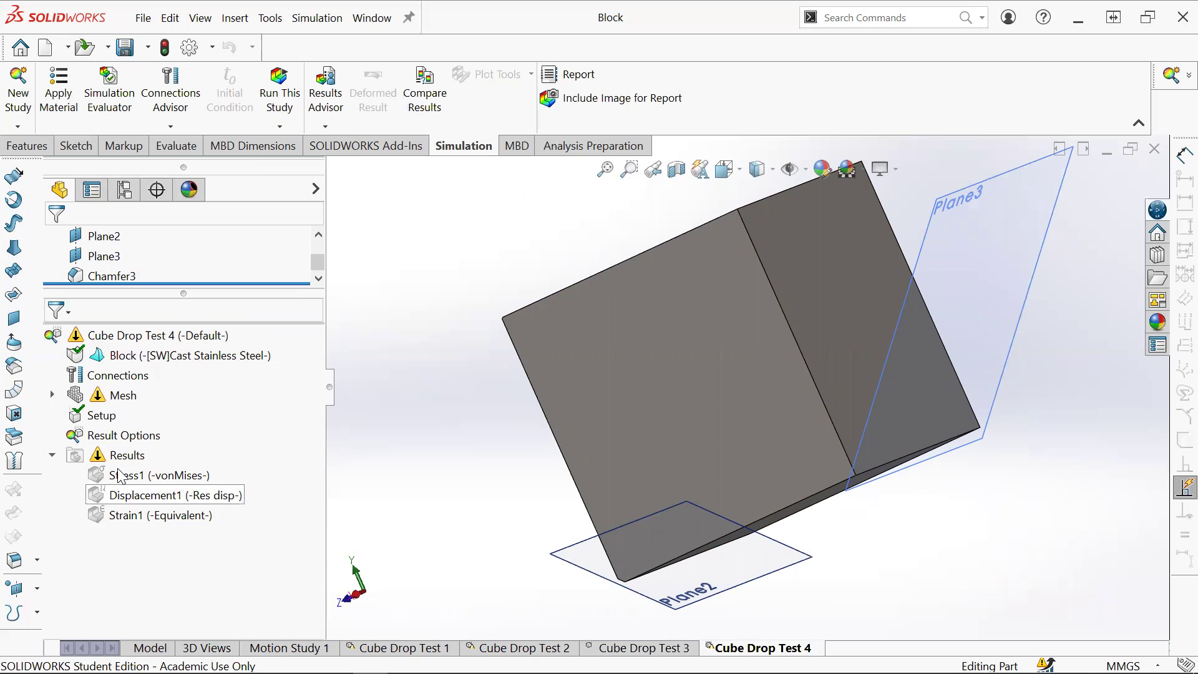
{"action": "key", "text": "Up"}
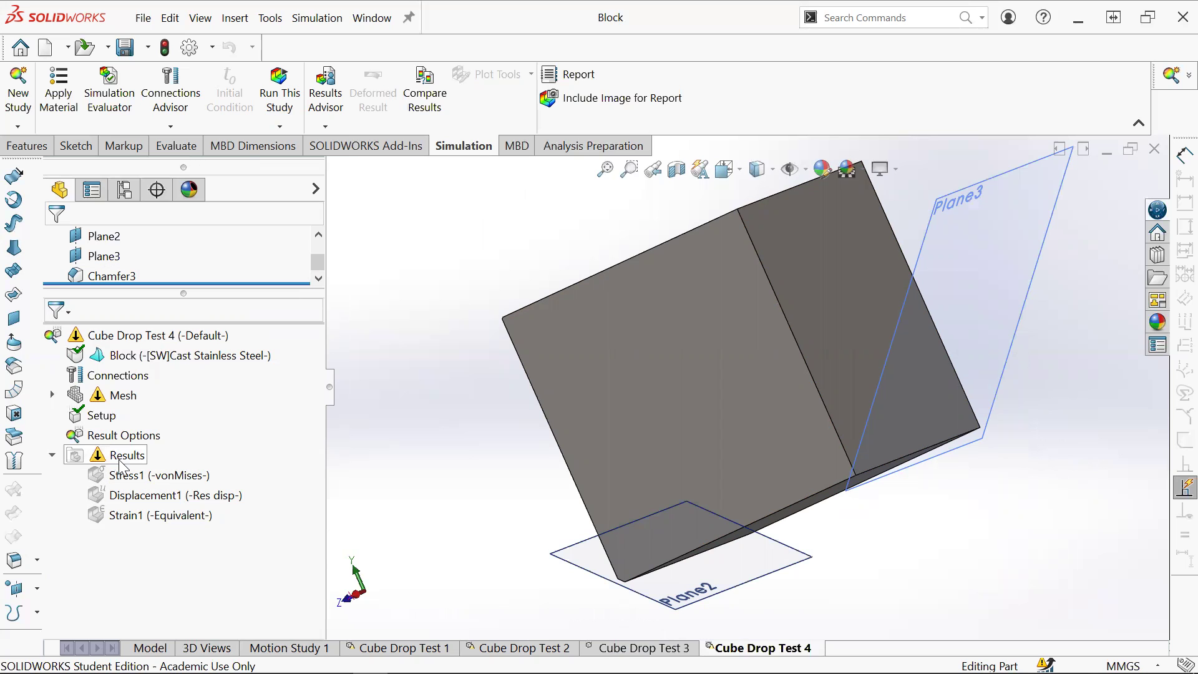
{"action": "double_click", "coordinate": [128, 476]}
Step: Examine the clipped high-stress strip along the Block's impact edge near Plane3 against the color legend
{"action": "scroll", "coordinate": [905, 443], "scroll_direction": "down", "scroll_amount": 3}
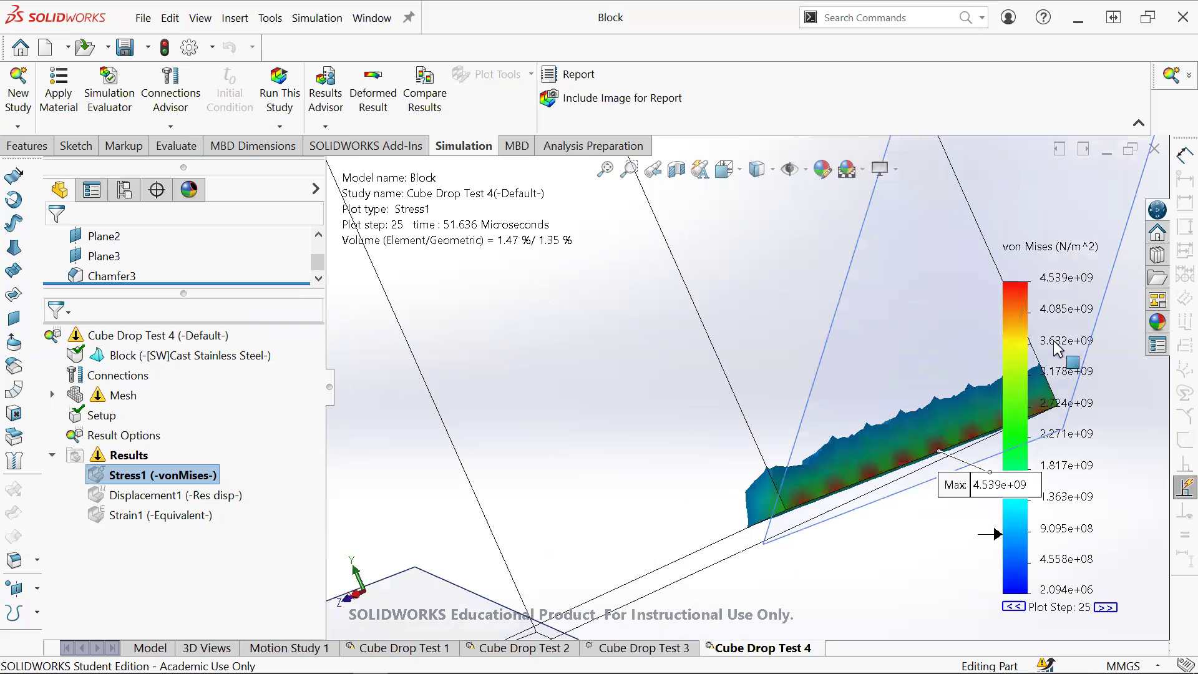
{"action": "scroll", "coordinate": [1069, 271], "scroll_direction": "up", "scroll_amount": 2}
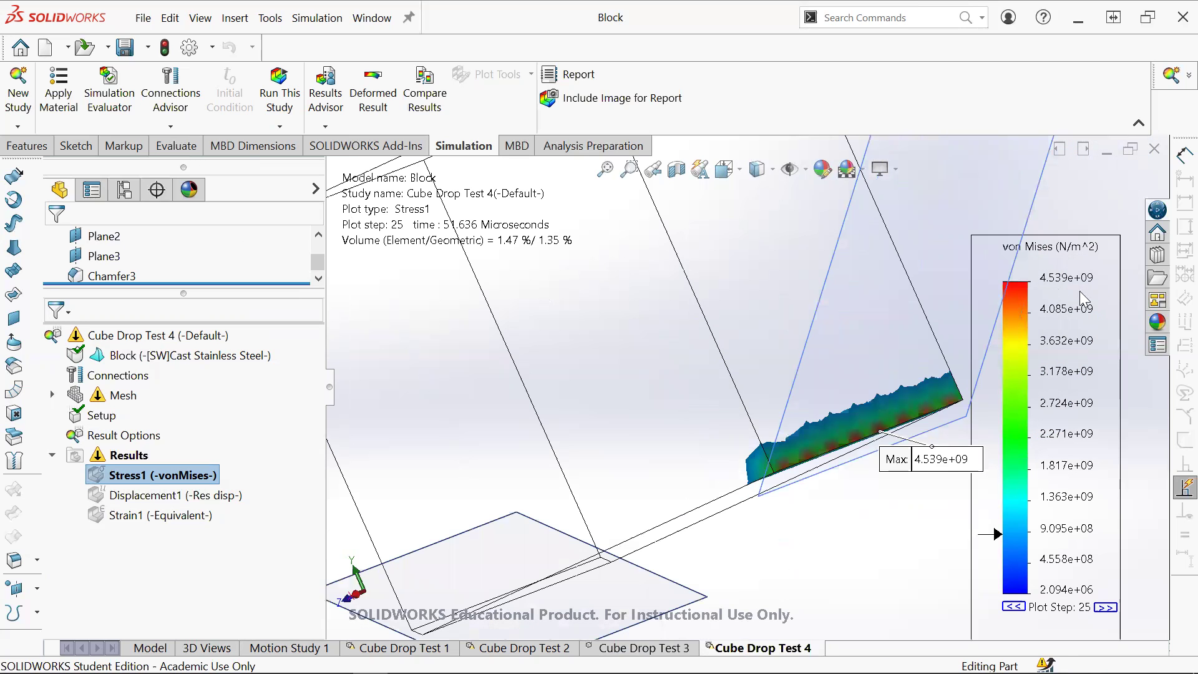
{"action": "scroll", "coordinate": [1075, 296], "scroll_direction": "up", "scroll_amount": 1}
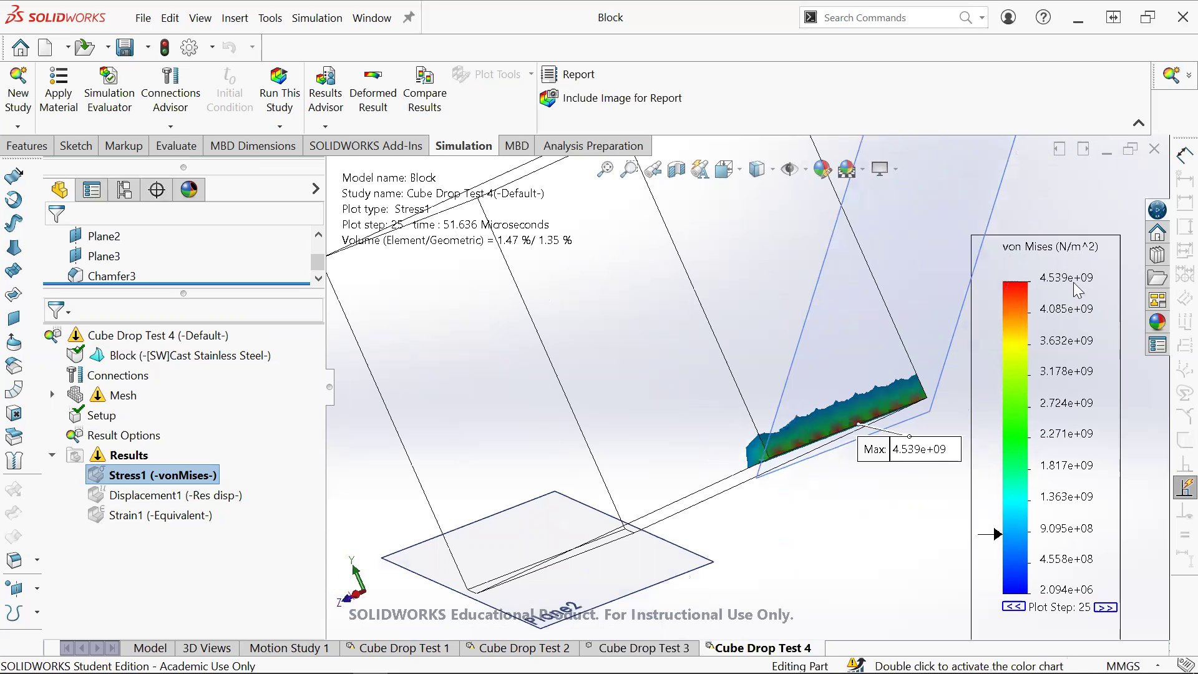
{"action": "scroll", "coordinate": [697, 491], "scroll_direction": "down", "scroll_amount": 3}
{"action": "scroll", "coordinate": [530, 469], "scroll_direction": "up", "scroll_amount": 3}
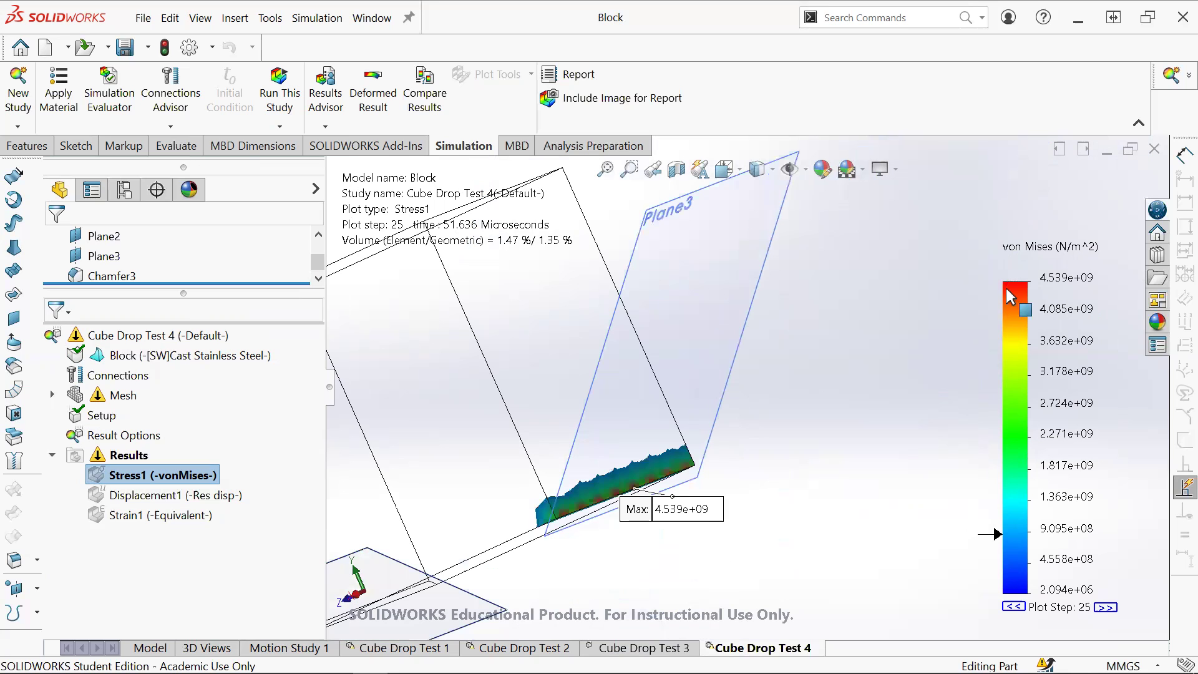
{"action": "scroll", "coordinate": [531, 371], "scroll_direction": "up", "scroll_amount": 2}
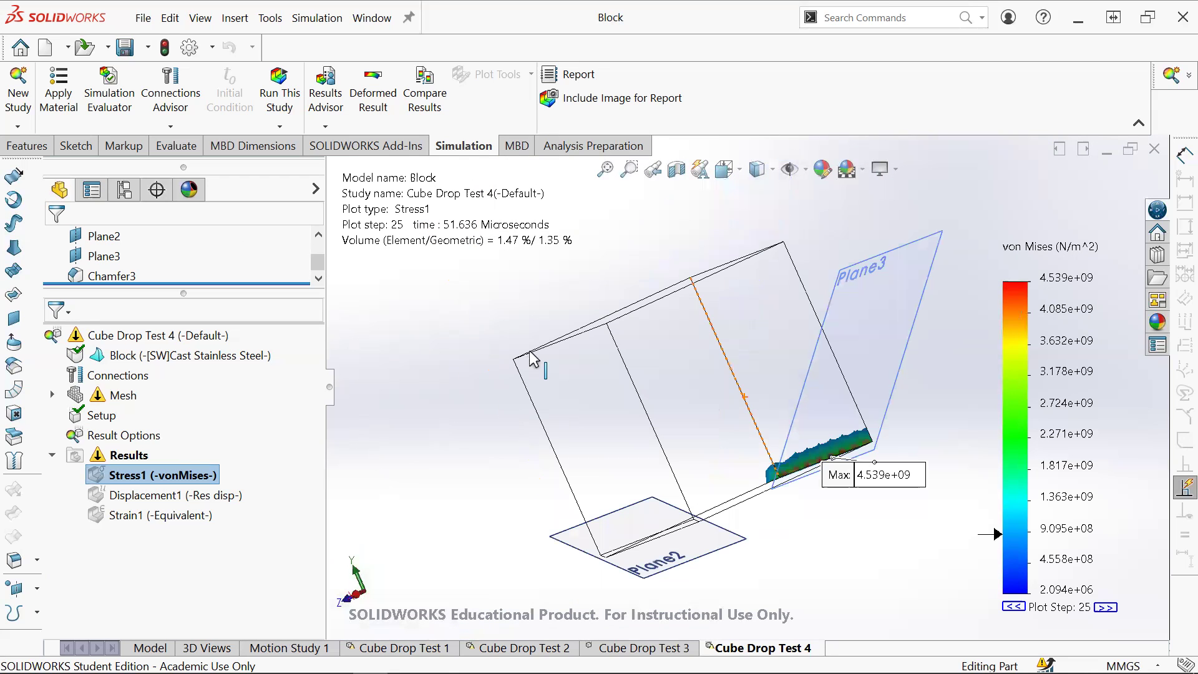
{"action": "scroll", "coordinate": [805, 468], "scroll_direction": "down", "scroll_amount": 2}
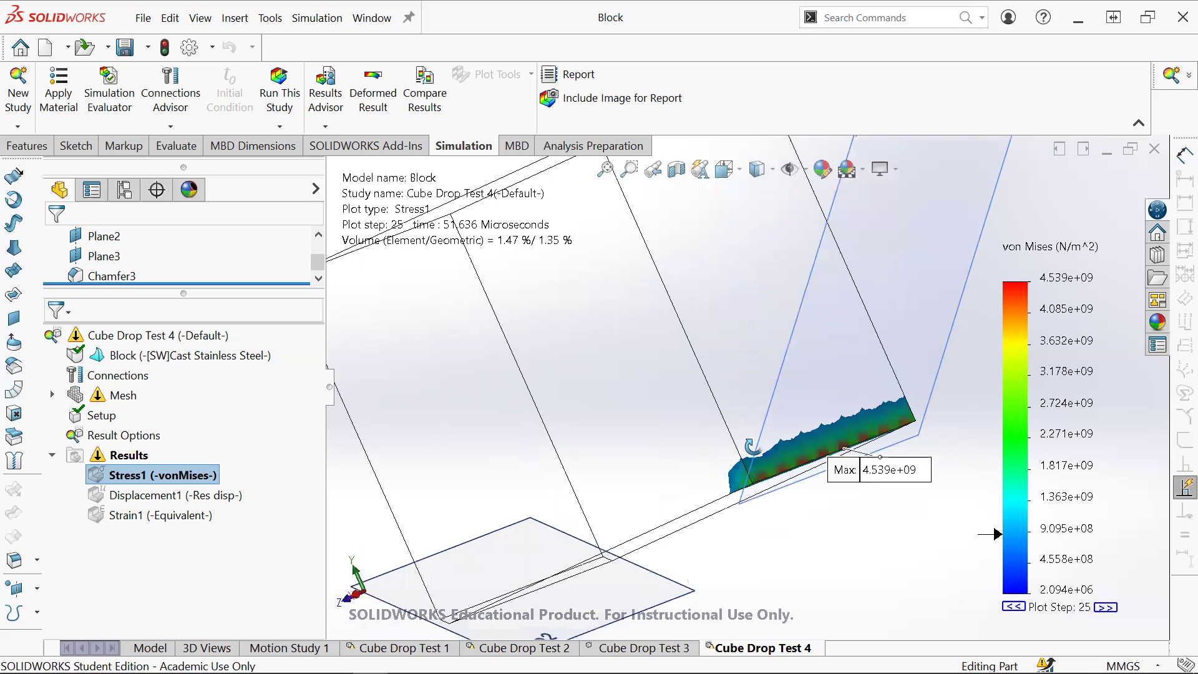
{"action": "middle_click_drag", "start_coordinate": [685, 404], "coordinate": [227, 395]}
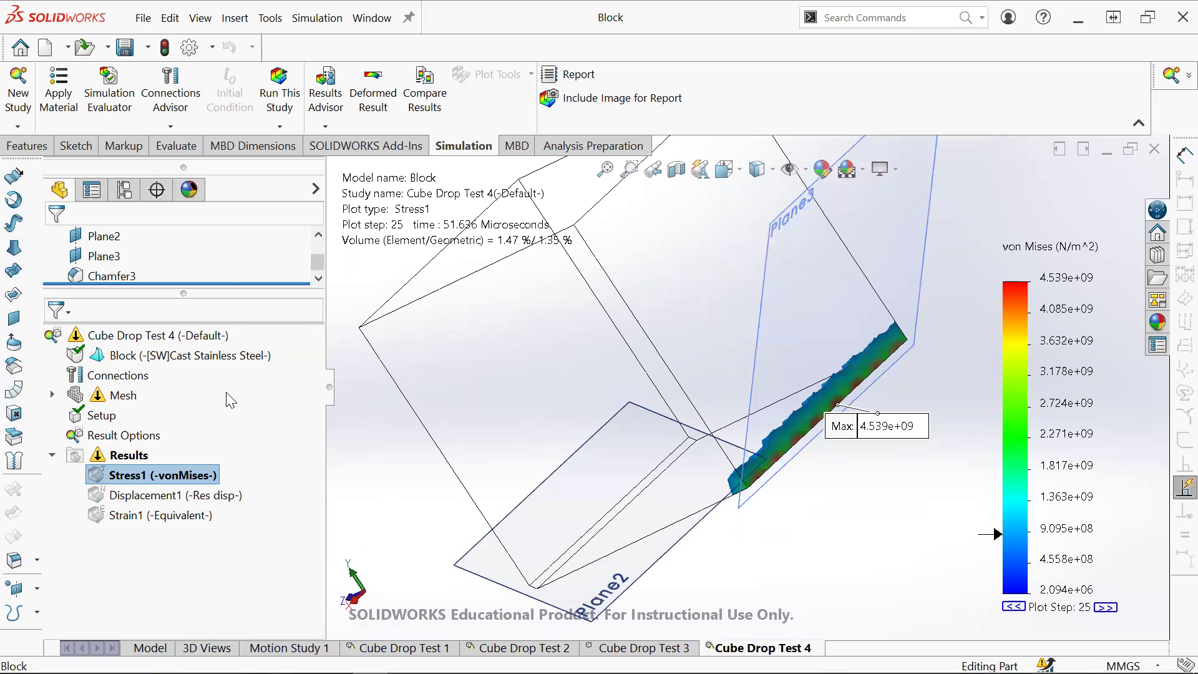
{"action": "key", "text": "shift+F10"}
{"action": "left_click", "coordinate": [206, 174]}
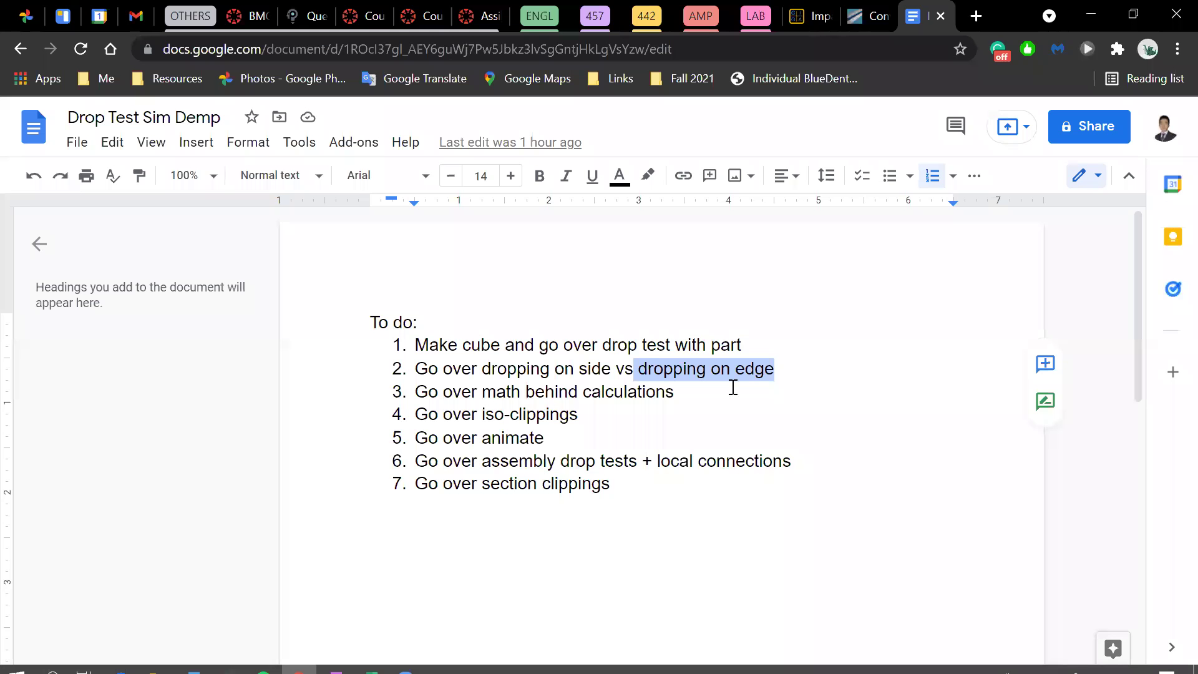
Step: Show the desktop and start SOLIDWORKS 2021 again
{"action": "key", "text": "super+d"}
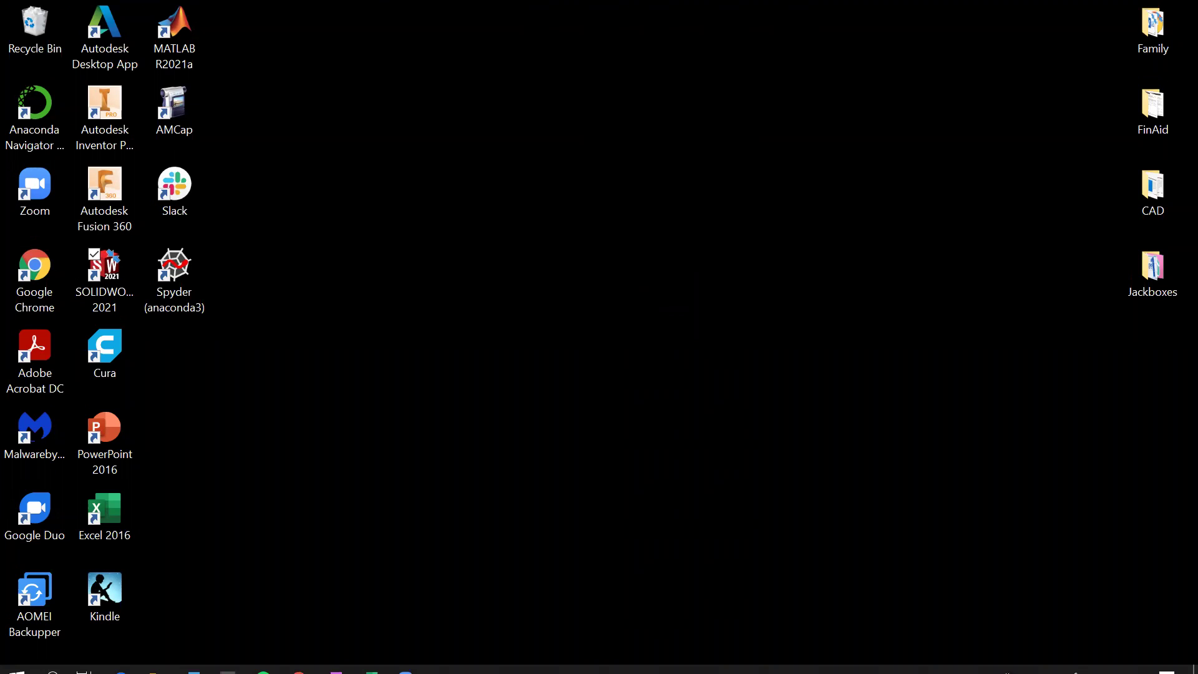
{"action": "mouse_move", "coordinate": [406, 659]}
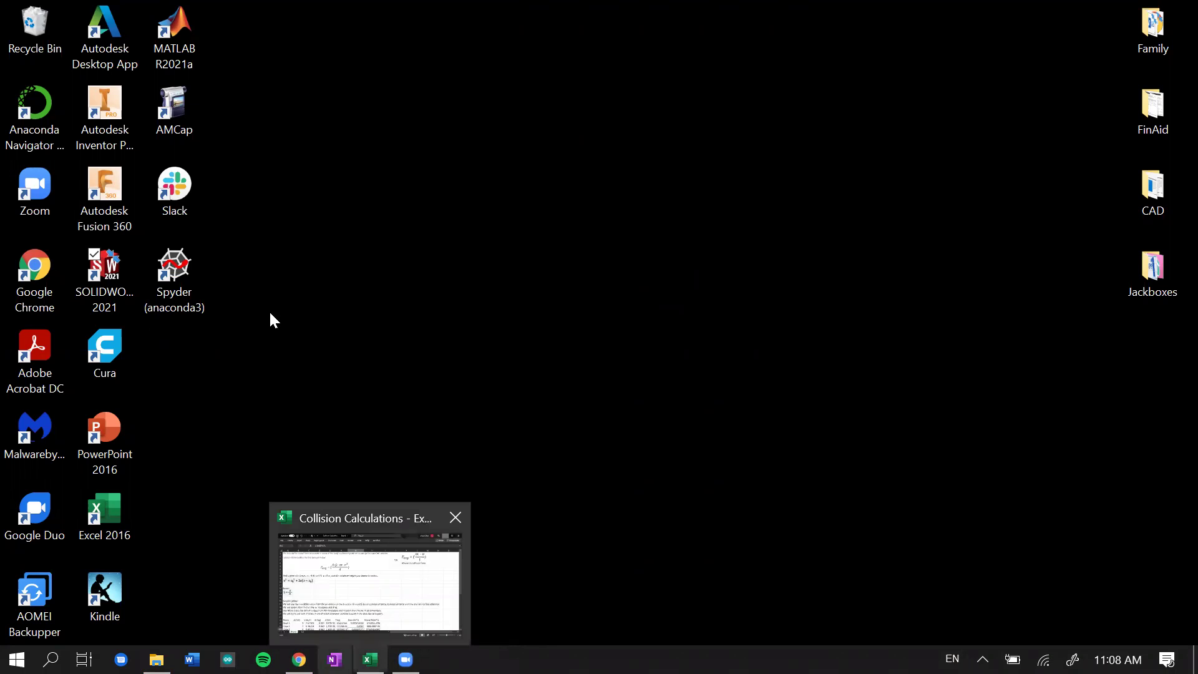
{"action": "double_click", "coordinate": [110, 297]}
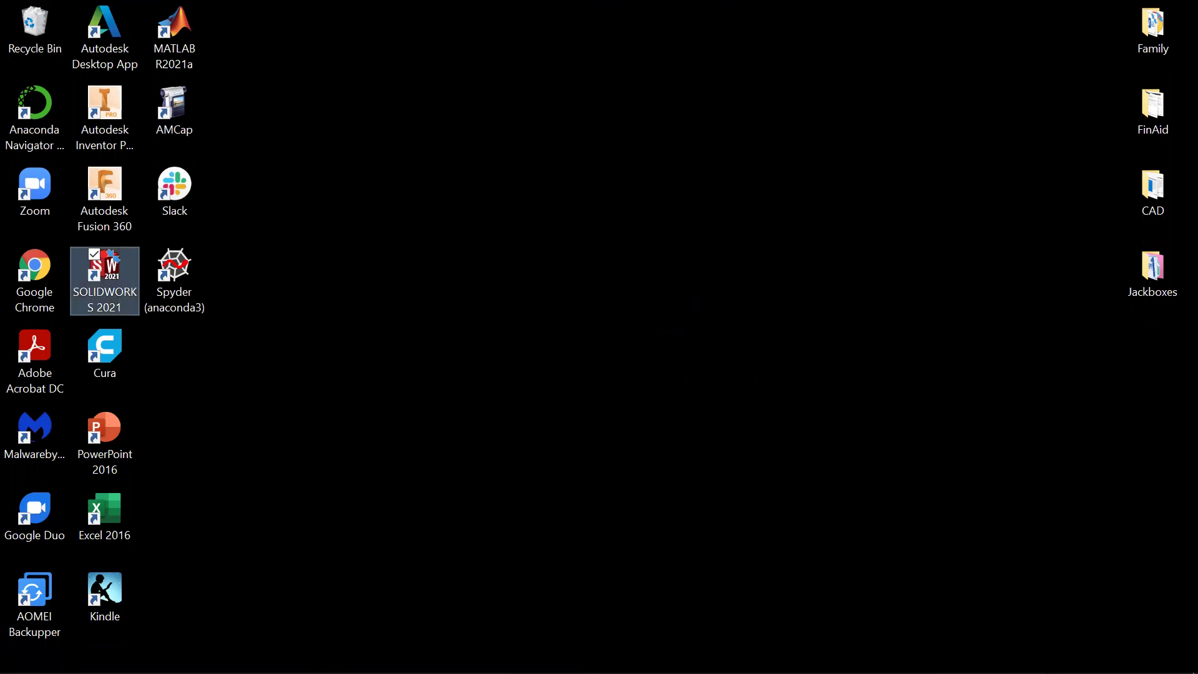
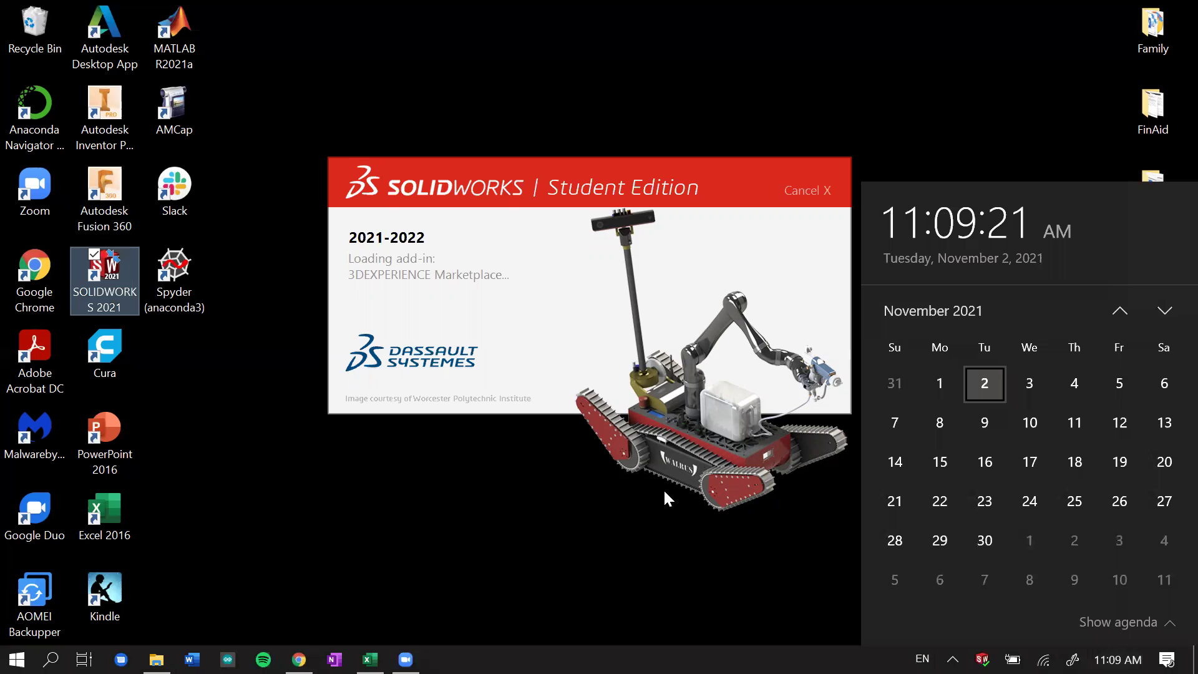
{"action": "left_click", "coordinate": [665, 492]}
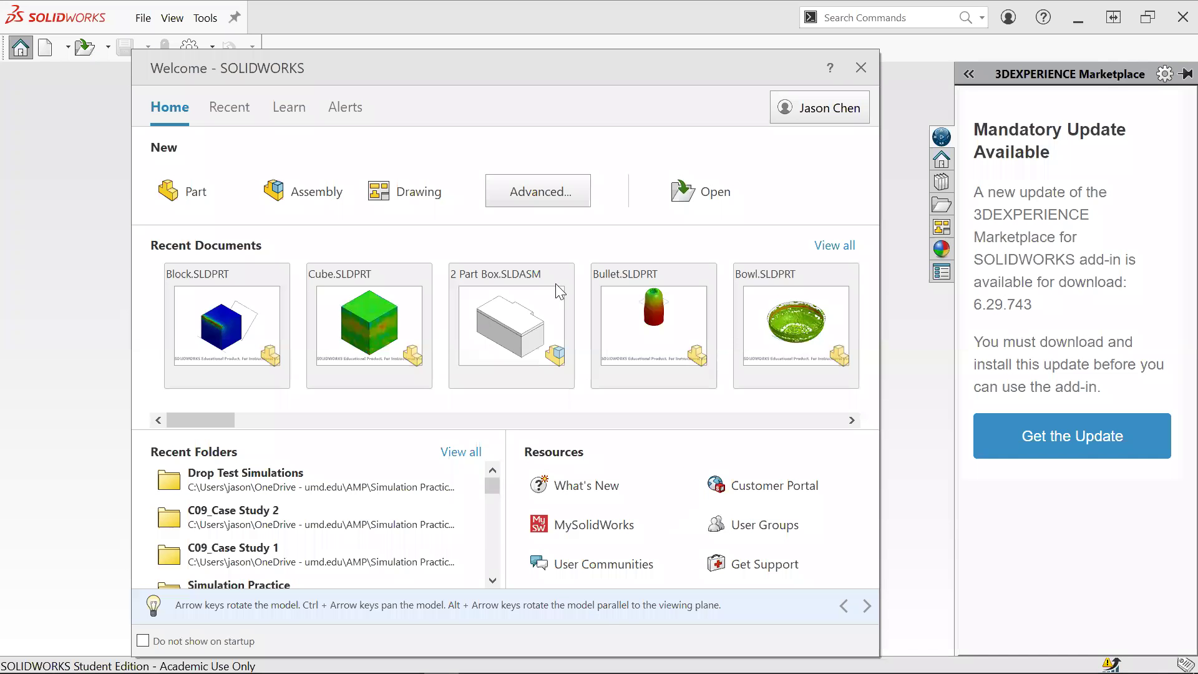
Step: Switch to the Drop Test Sim Demp document in Google Docs and review the to-do items from dropping on side through assembly drop tests
{"action": "left_click", "coordinate": [299, 667]}
{"action": "left_click", "coordinate": [616, 368]}
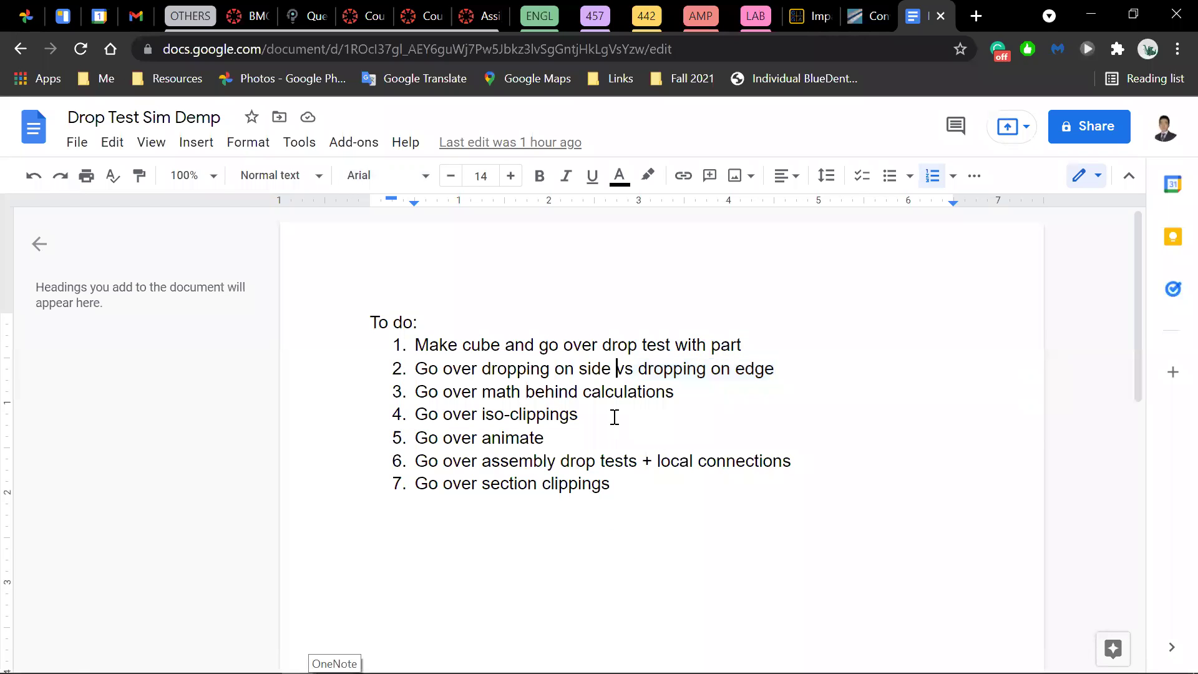
{"action": "left_click", "coordinate": [641, 392]}
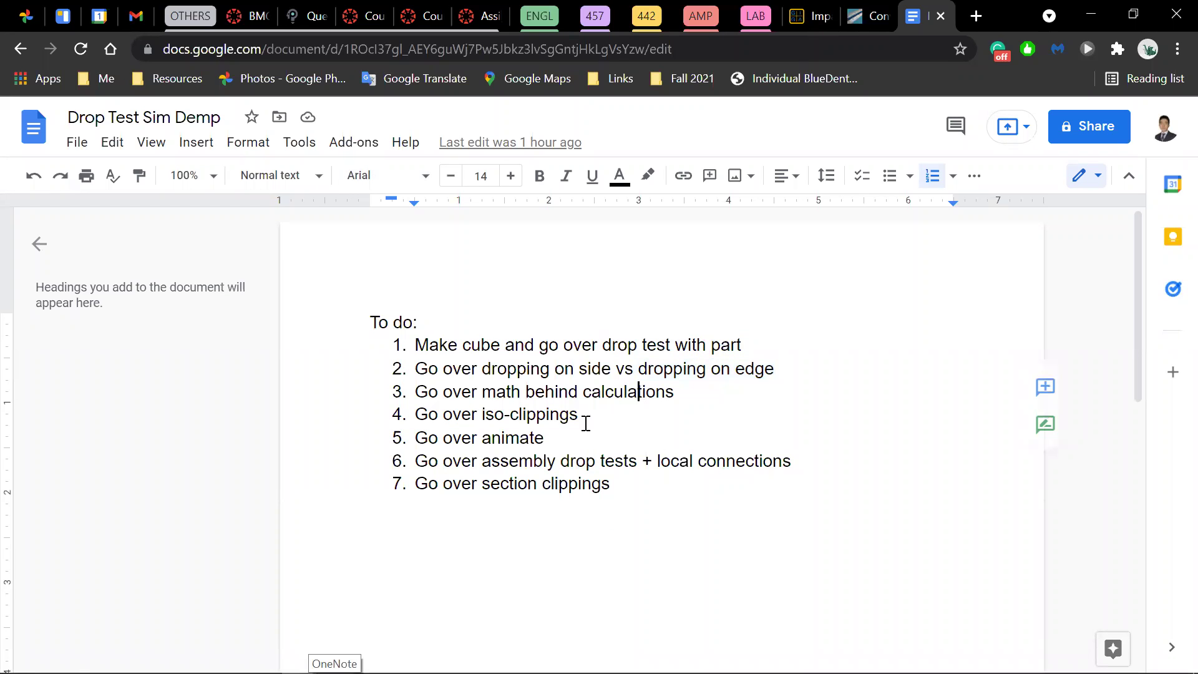
{"action": "left_click_drag", "start_coordinate": [579, 415], "coordinate": [431, 420]}
{"action": "left_click", "coordinate": [429, 438]}
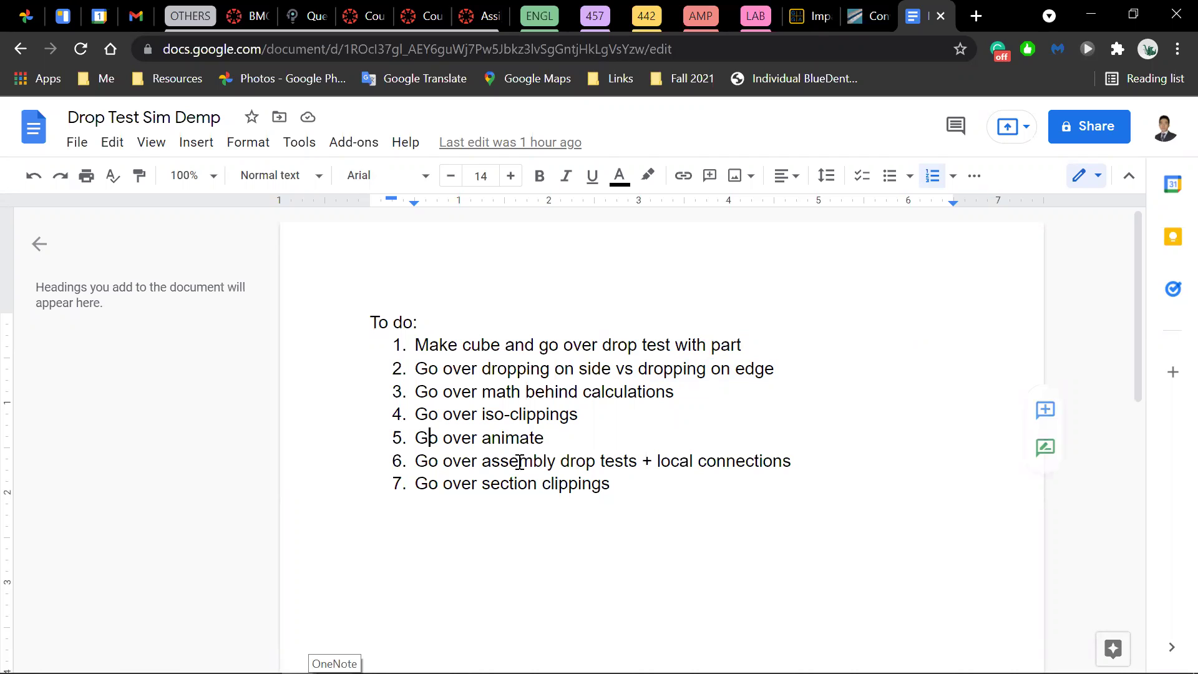
{"action": "left_click", "coordinate": [521, 461]}
{"action": "left_click_drag", "start_coordinate": [428, 461], "coordinate": [780, 468]}
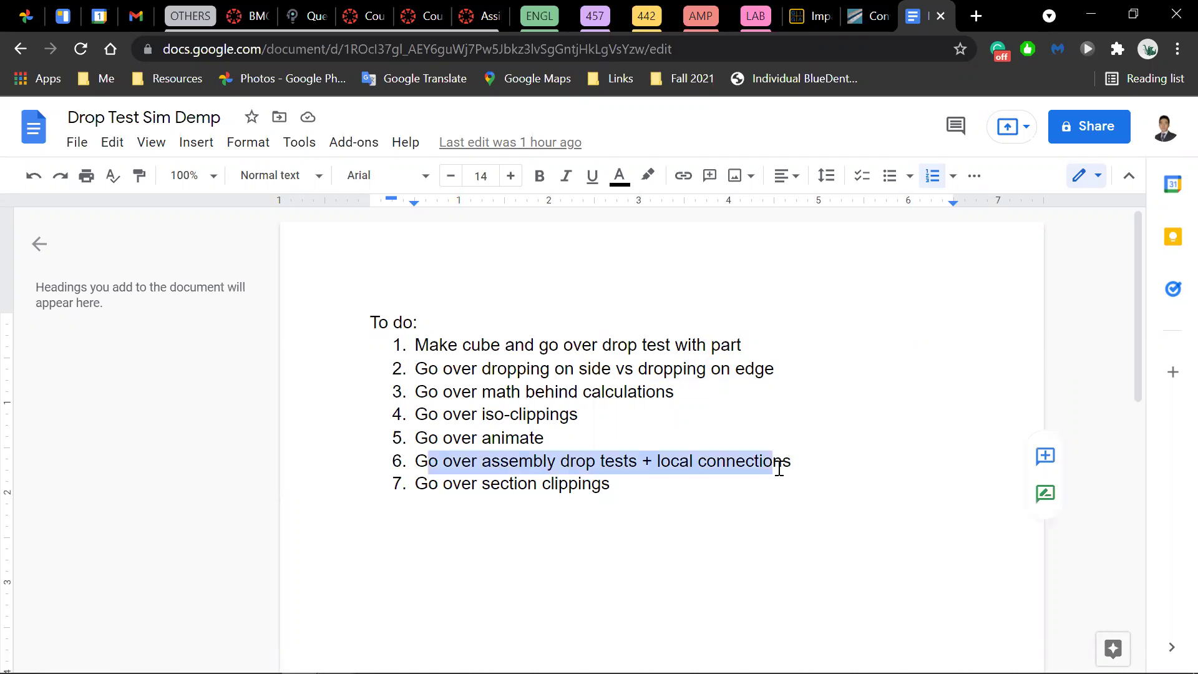
{"action": "key", "text": "shift+End"}
{"action": "key", "text": "Home"}
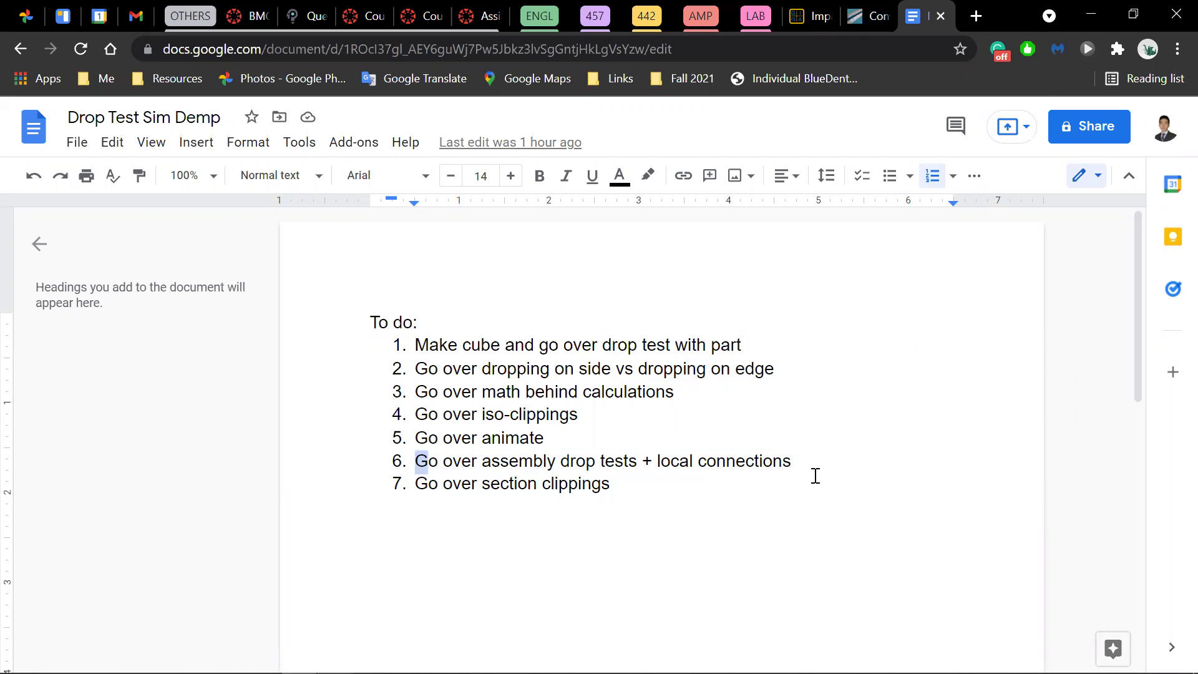
Step: Highlight the section clippings to-do item in the document and switch back to SOLIDWORKS
{"action": "left_click", "coordinate": [816, 476], "text": "shift"}
{"action": "key", "text": "Right"}
{"action": "key", "text": "ctrl+shift+Left"}
{"action": "key", "text": "ctrl+shift+Left"}
{"action": "key", "text": "ctrl+shift+Left"}
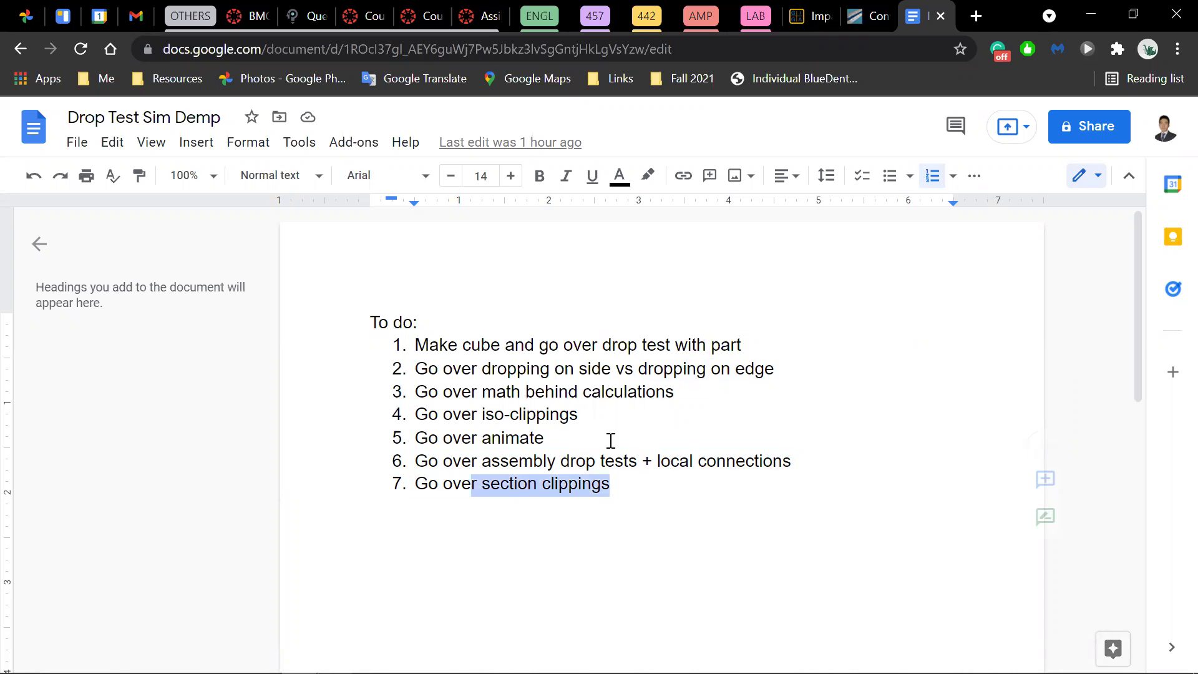
{"action": "left_click", "coordinate": [1091, 13]}
{"action": "left_click", "coordinate": [1086, 18]}
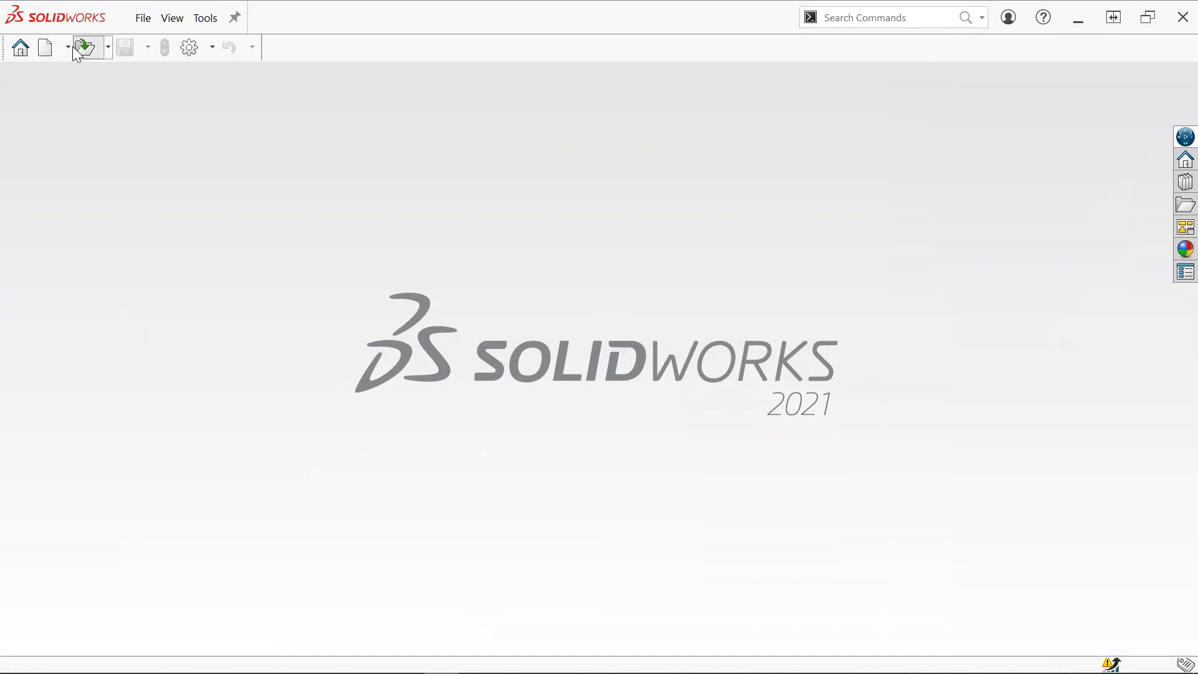
{"action": "left_click", "coordinate": [74, 50]}
{"action": "left_click", "coordinate": [524, 289]}
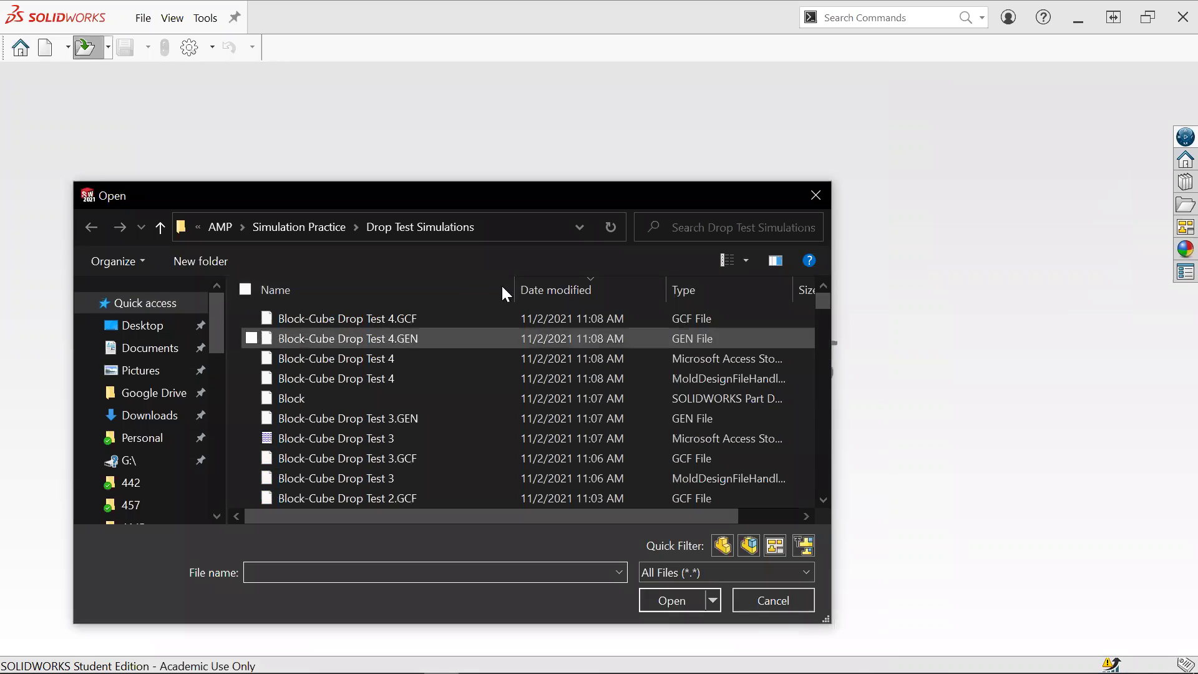
{"action": "left_click", "coordinate": [577, 289]}
{"action": "left_click", "coordinate": [578, 290]}
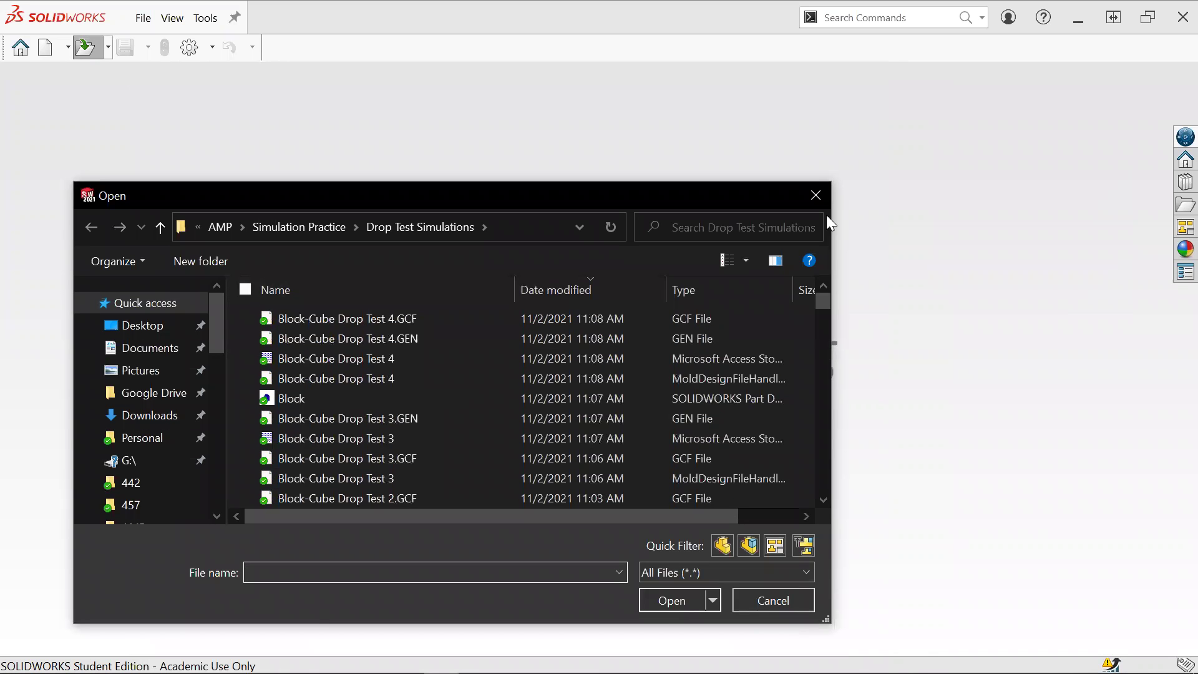
{"action": "left_click", "coordinate": [817, 196]}
Step: Open the recent assembly 2 Part Box.SLDASM and expand its list of mates
{"action": "left_click", "coordinate": [21, 50]}
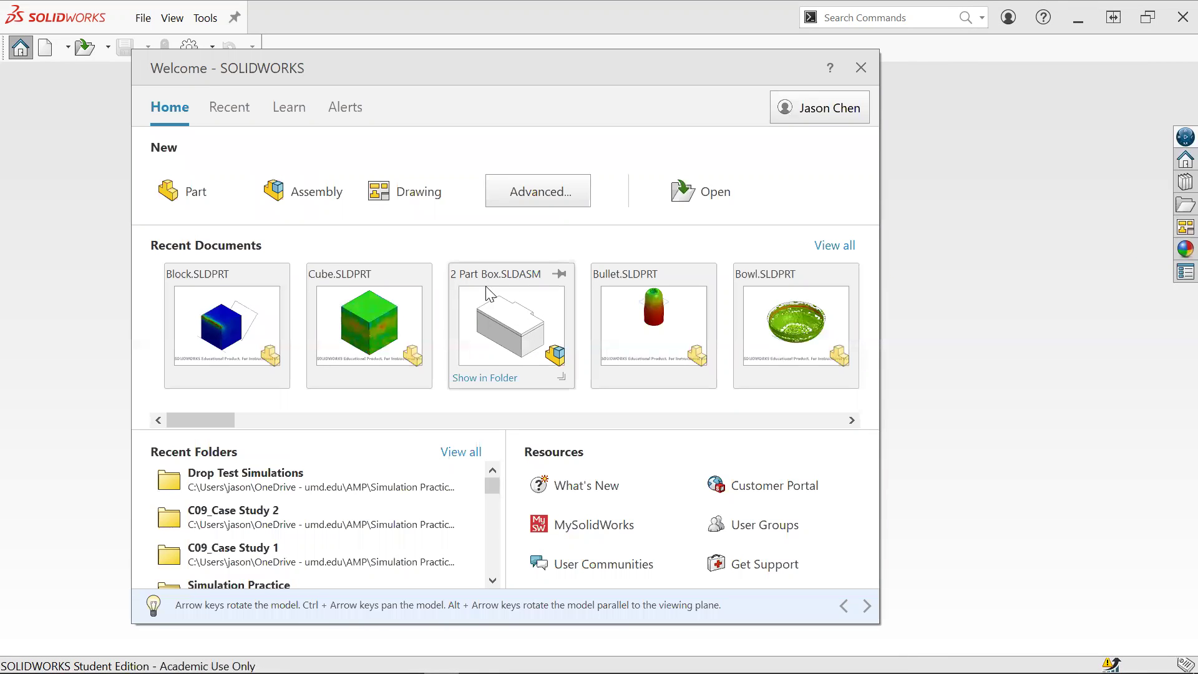
{"action": "left_click", "coordinate": [499, 319]}
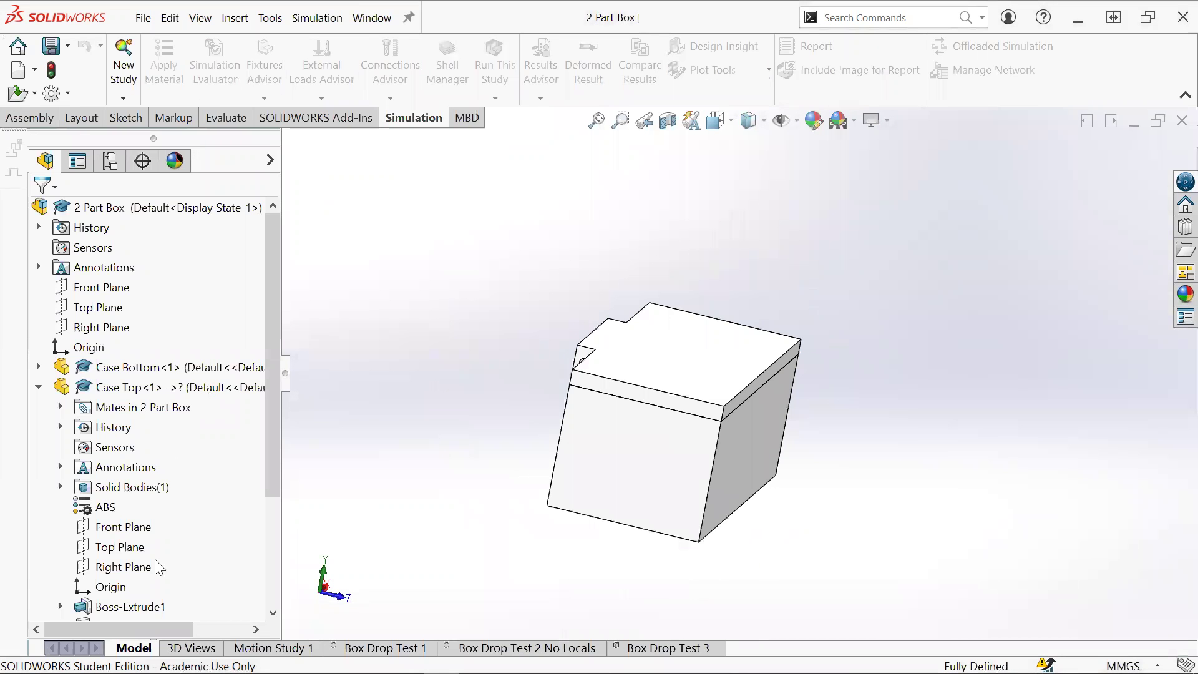
{"action": "scroll", "coordinate": [187, 543], "scroll_direction": "down", "scroll_amount": 3}
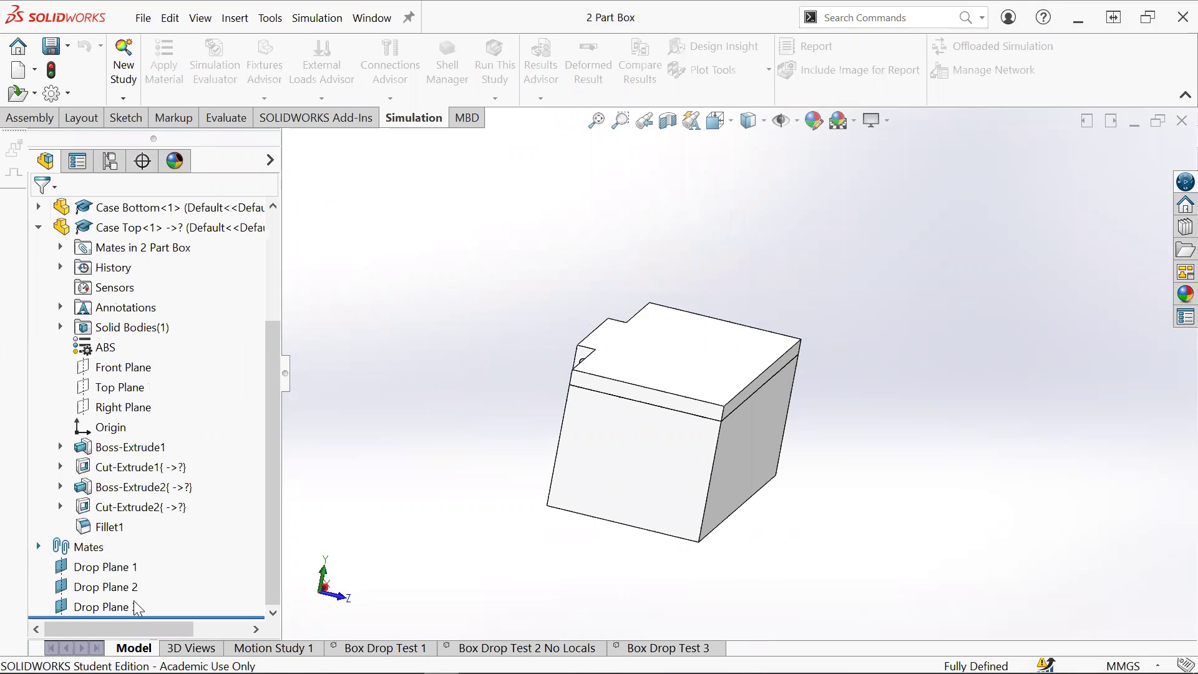
{"action": "left_click", "coordinate": [39, 547]}
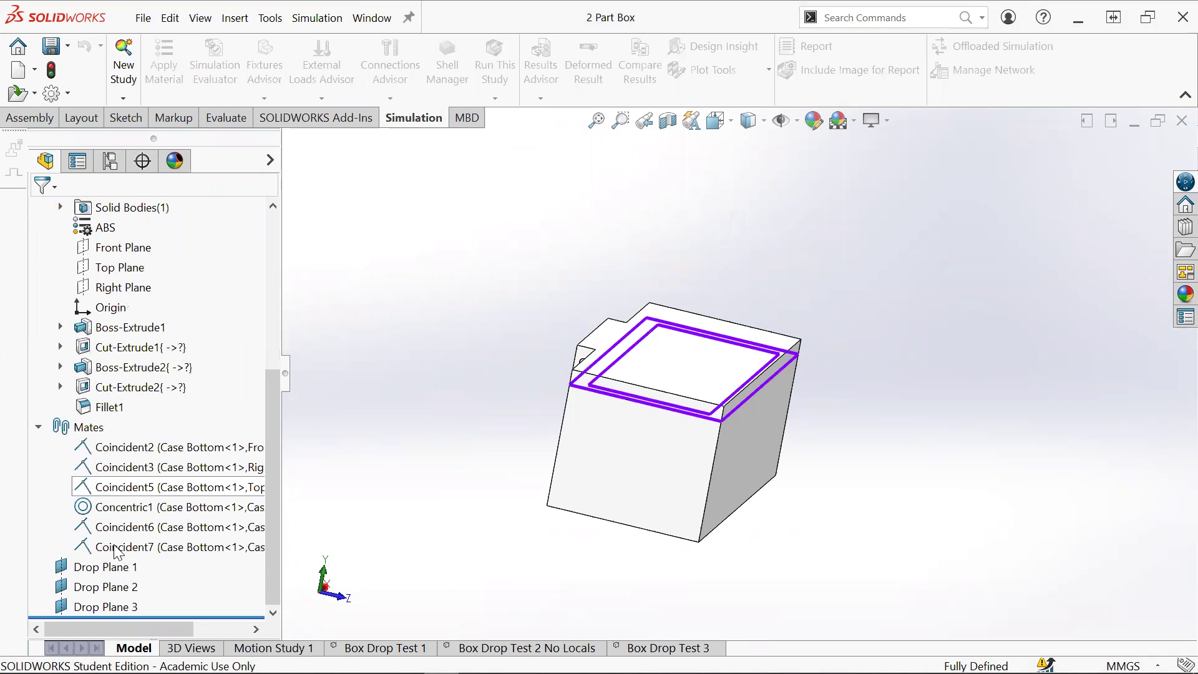
Step: Suppress the Coincident7 mate between the case parts and swing the lid open on its hinge
{"action": "right_click", "coordinate": [169, 415]}
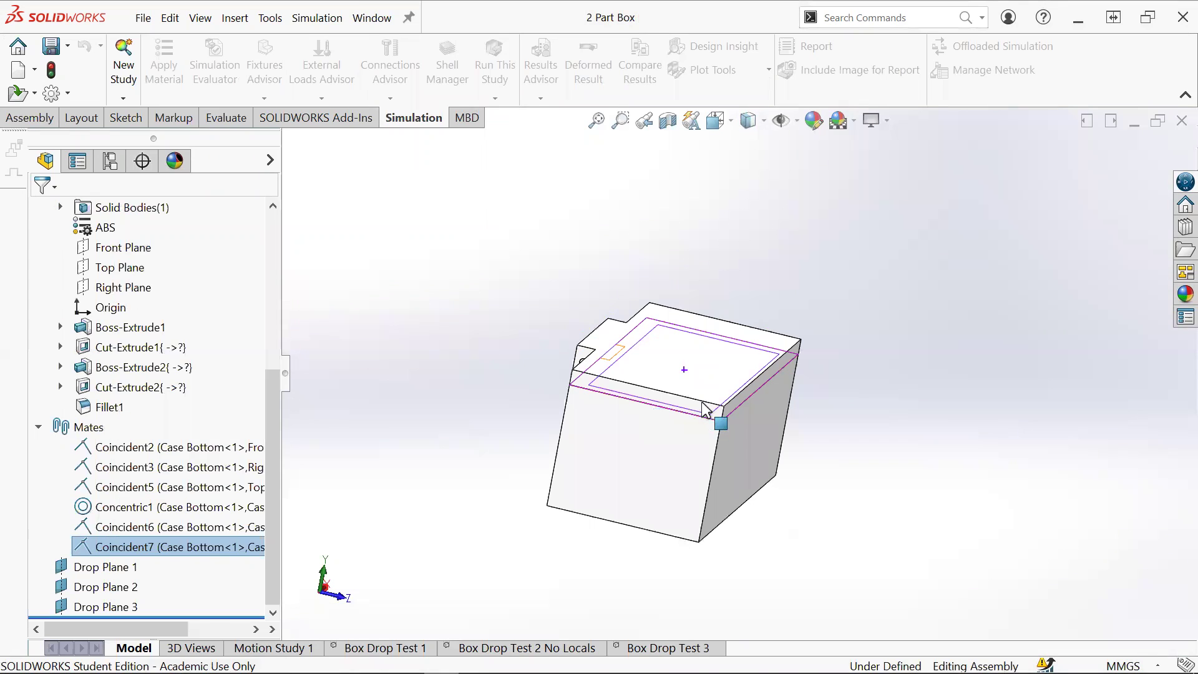
{"action": "left_click_drag", "start_coordinate": [705, 409], "coordinate": [637, 355]}
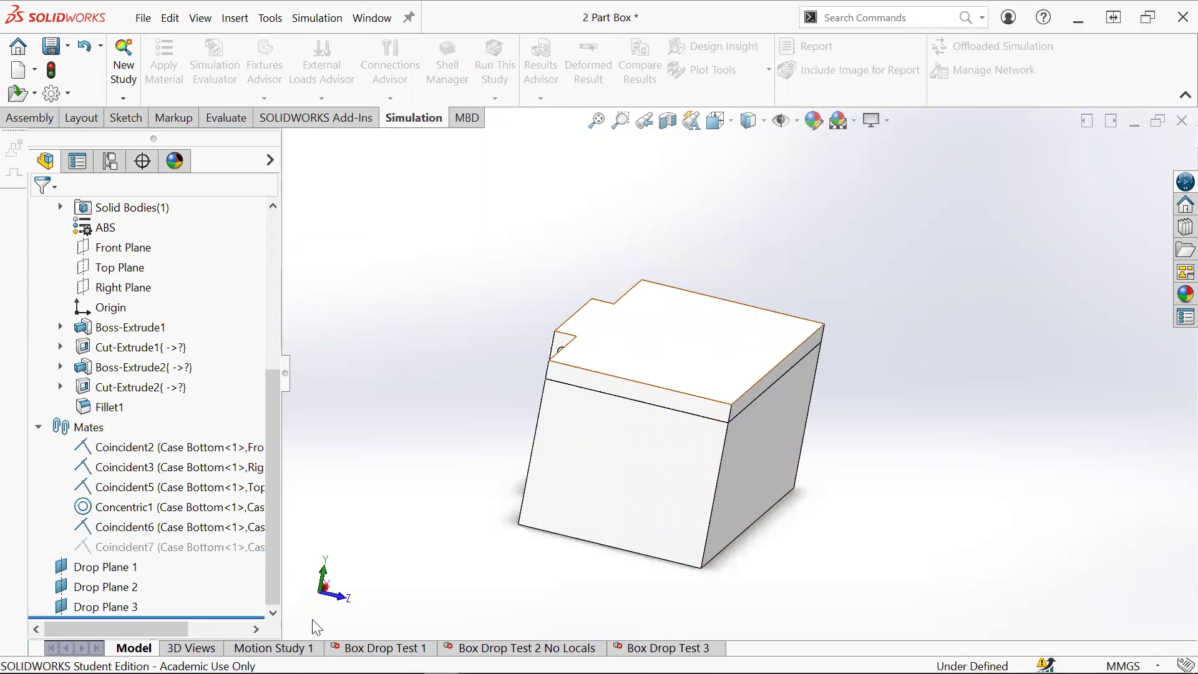
{"action": "left_click", "coordinate": [768, 357]}
{"action": "left_click_drag", "start_coordinate": [760, 275], "coordinate": [574, 396]}
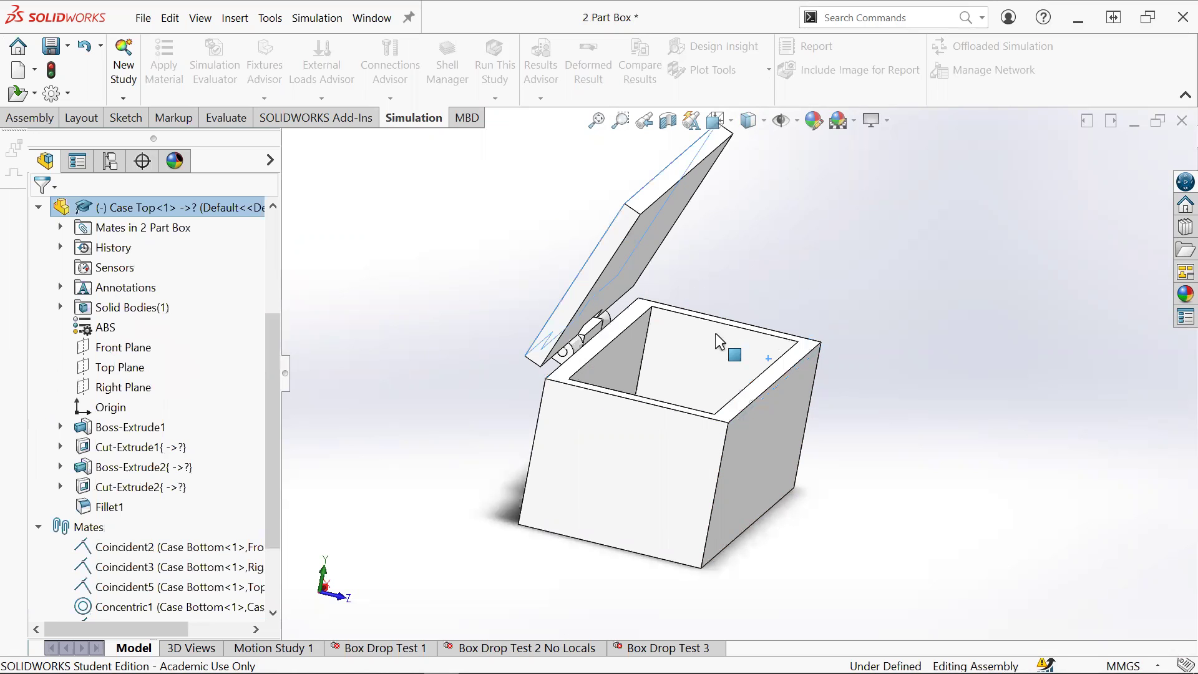
Step: Examine the hinge between Case Top and Case Bottom, including its pin hole, from several angles
{"action": "scroll", "coordinate": [718, 343], "scroll_direction": "down", "scroll_amount": 5}
{"action": "middle_click_drag", "start_coordinate": [745, 305], "coordinate": [716, 328]}
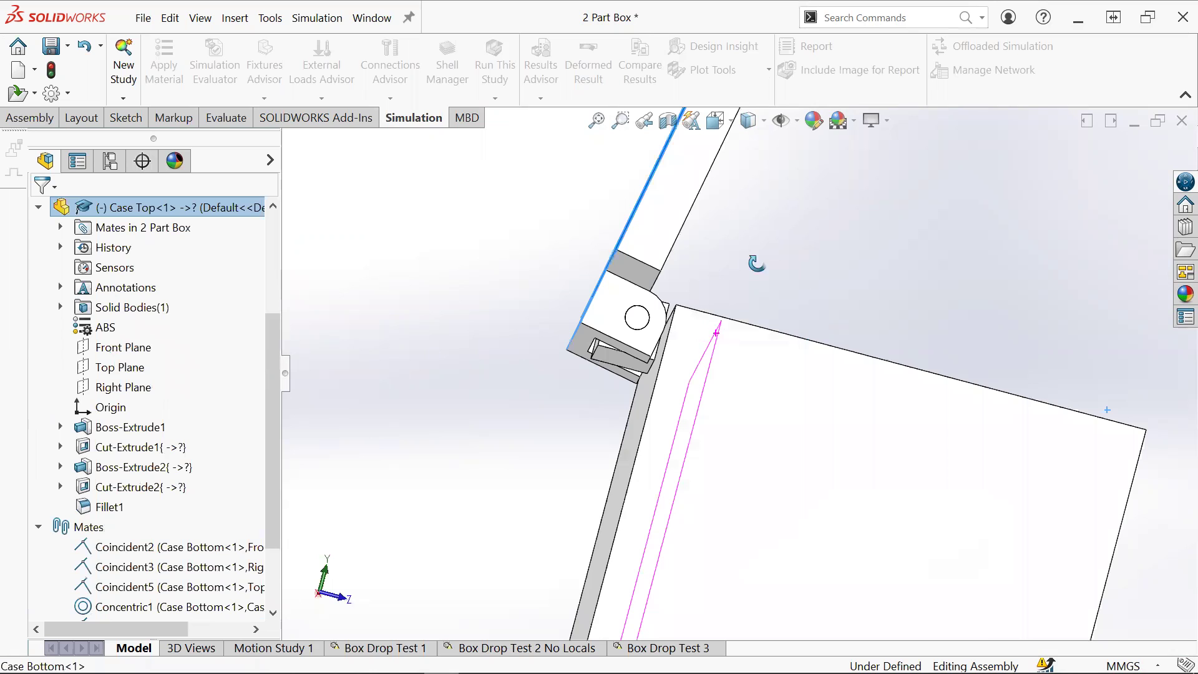
{"action": "middle_click_drag", "start_coordinate": [756, 263], "coordinate": [669, 186]}
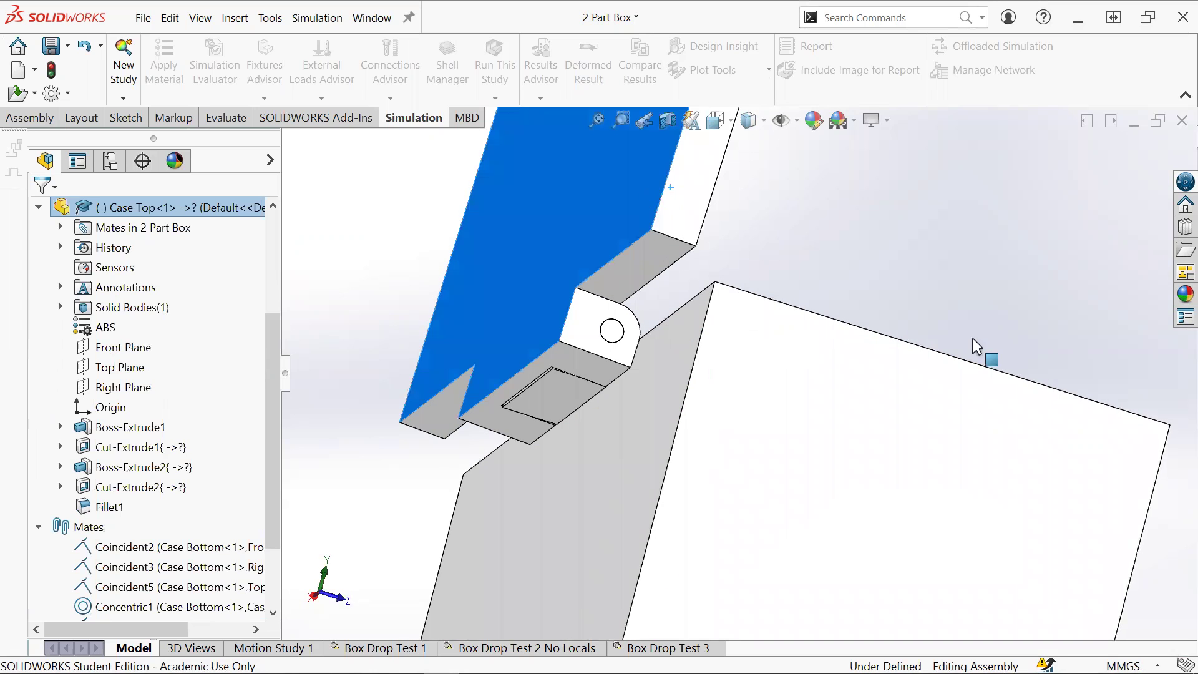
{"action": "key", "text": "f"}
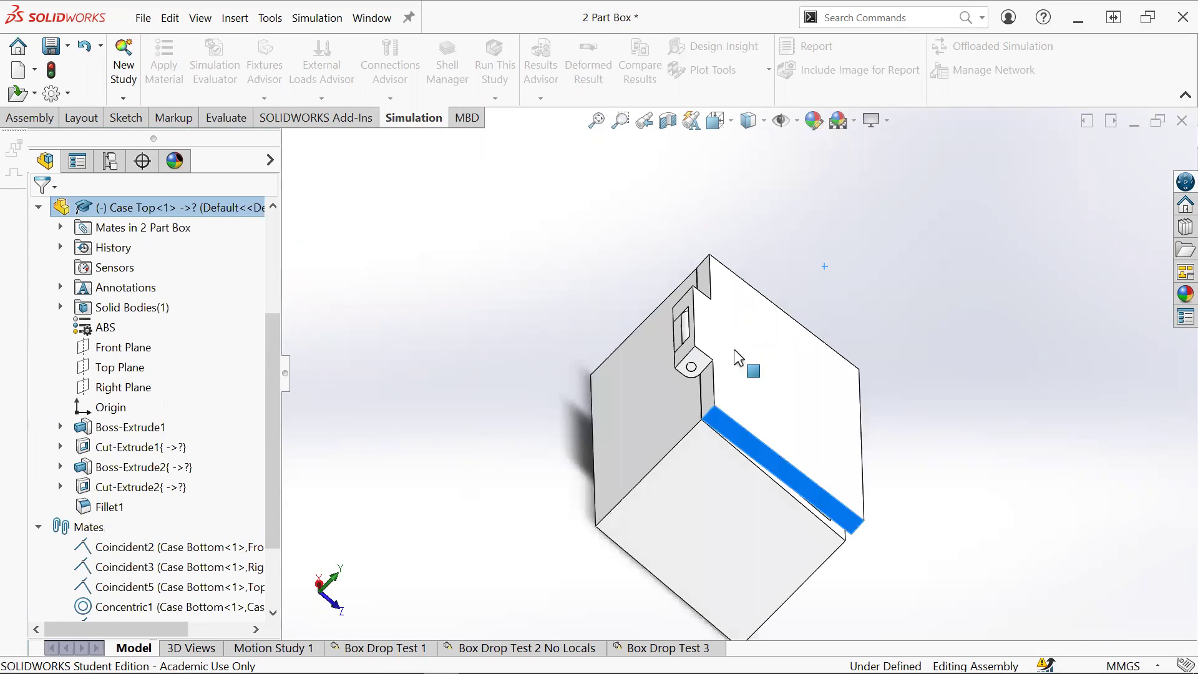
{"action": "scroll", "coordinate": [728, 337], "scroll_direction": "up", "scroll_amount": 3}
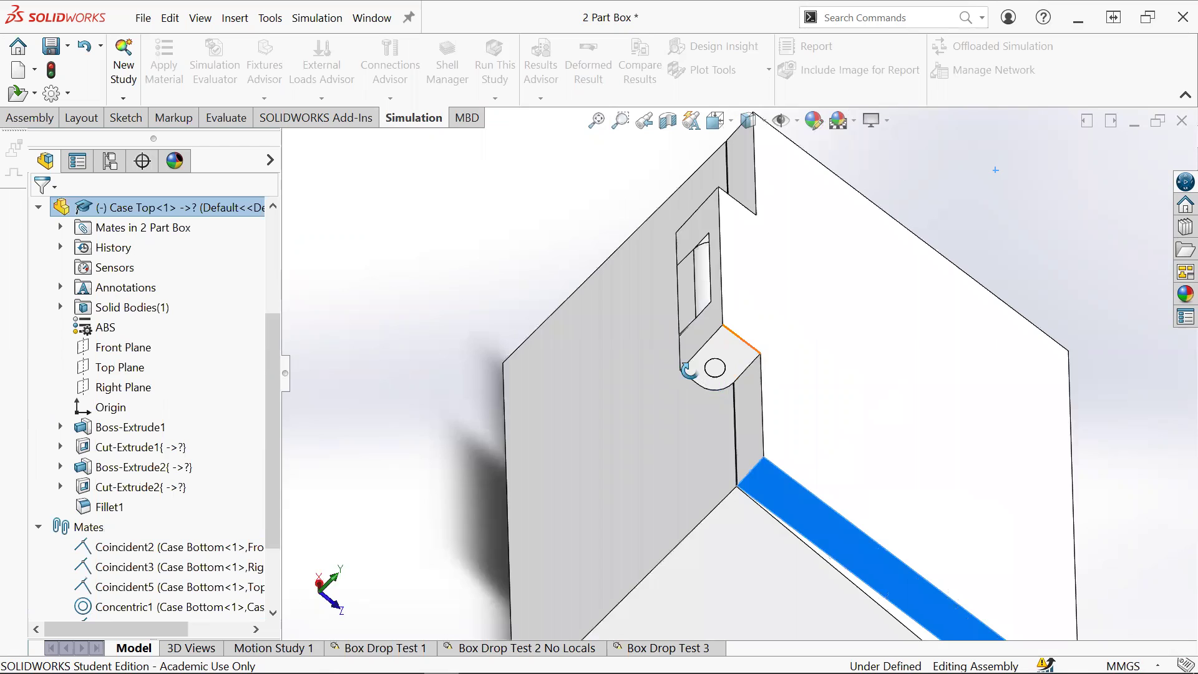
{"action": "scroll", "coordinate": [690, 378], "scroll_direction": "up", "scroll_amount": 2}
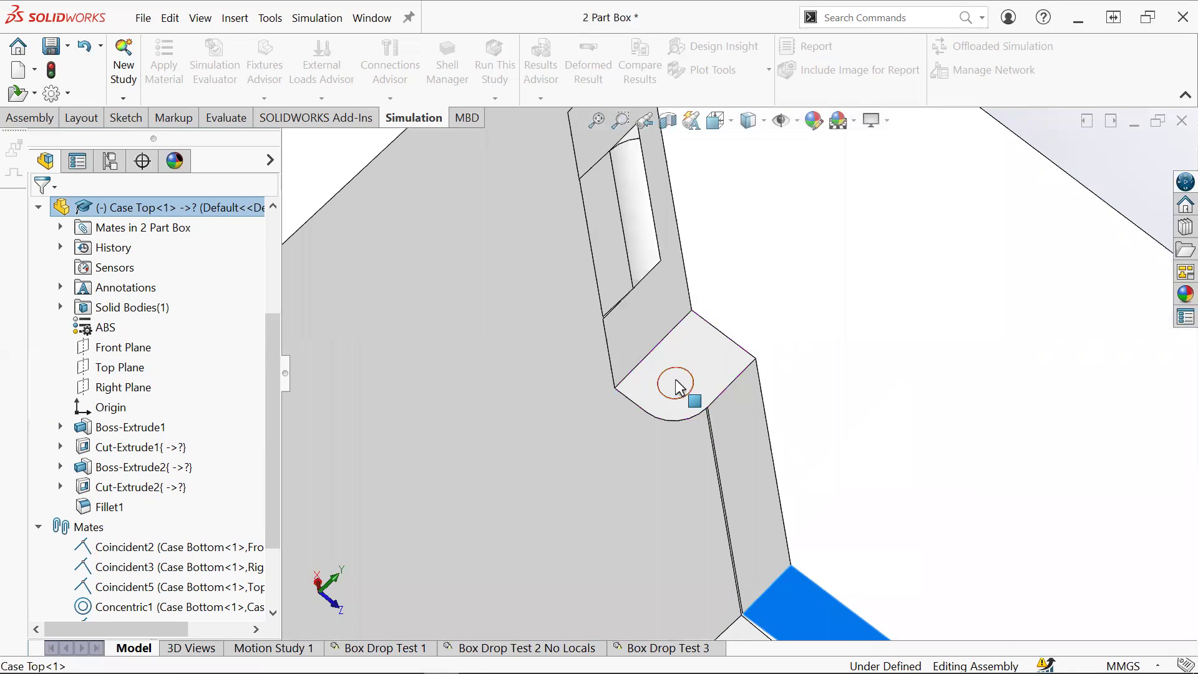
{"action": "scroll", "coordinate": [691, 396], "scroll_direction": "down", "scroll_amount": 2}
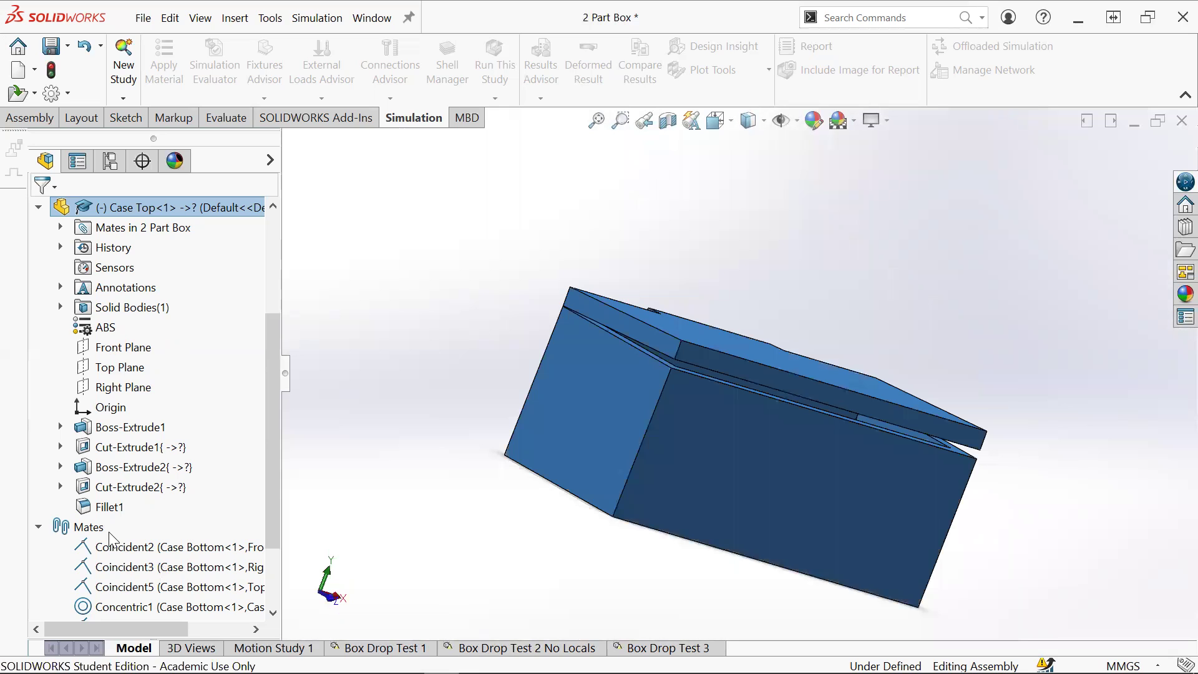
Step: Unsuppress the Coincident7 mate and try to move the lid away from the box
{"action": "scroll", "coordinate": [111, 537], "scroll_direction": "down", "scroll_amount": 2}
{"action": "right_click", "coordinate": [128, 547]}
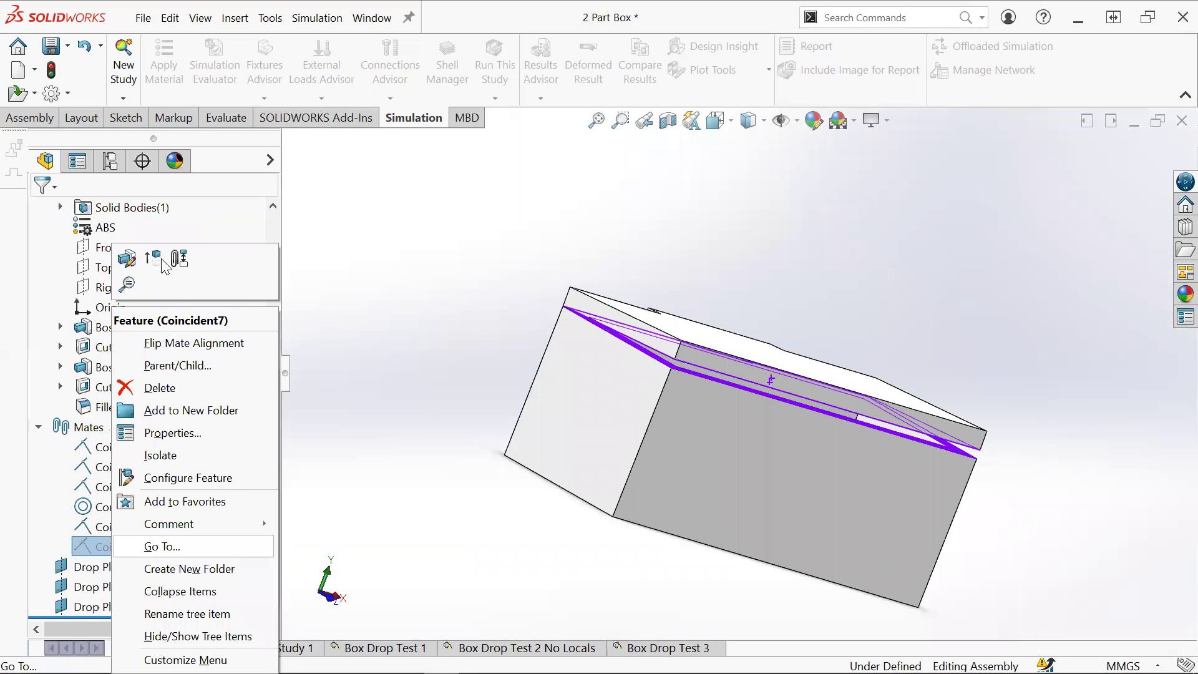
{"action": "left_click", "coordinate": [164, 262]}
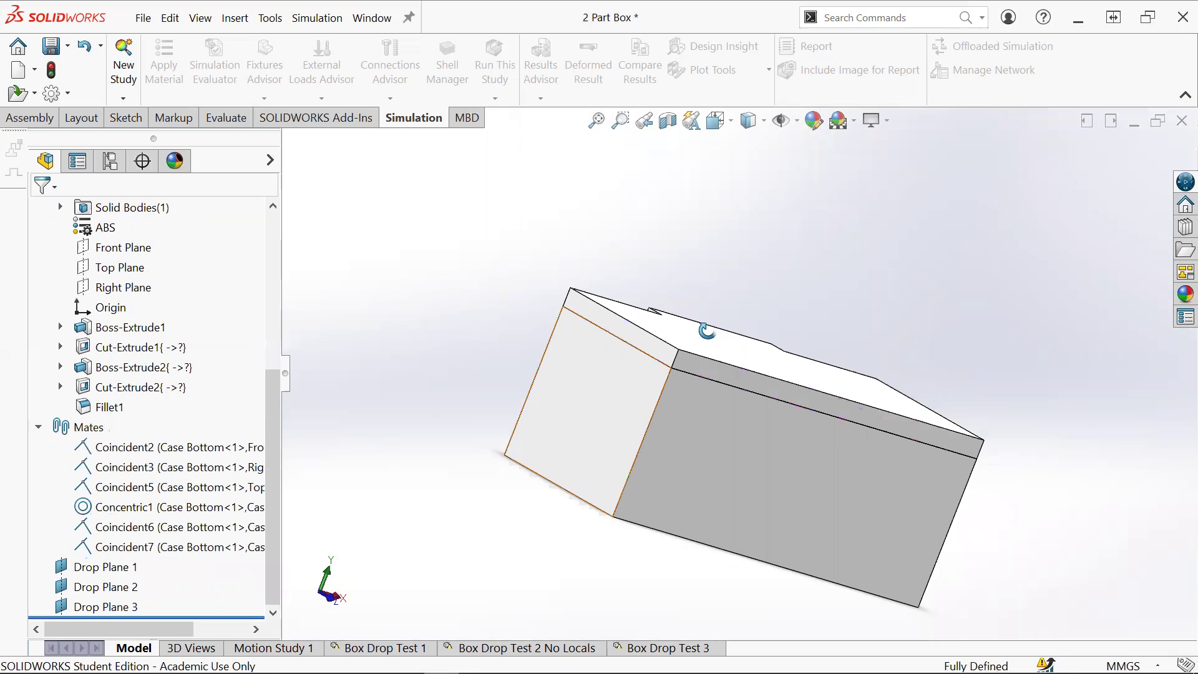
{"action": "middle_click_drag", "start_coordinate": [707, 331], "coordinate": [802, 418]}
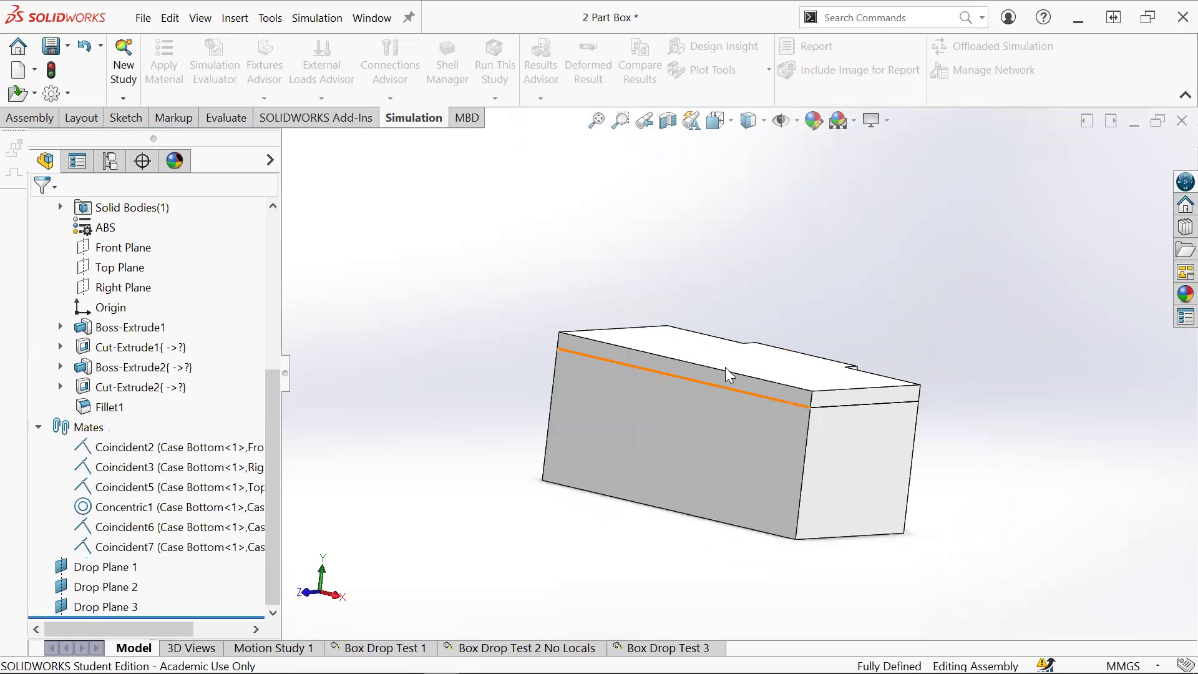
{"action": "left_click_drag", "start_coordinate": [725, 367], "coordinate": [574, 471]}
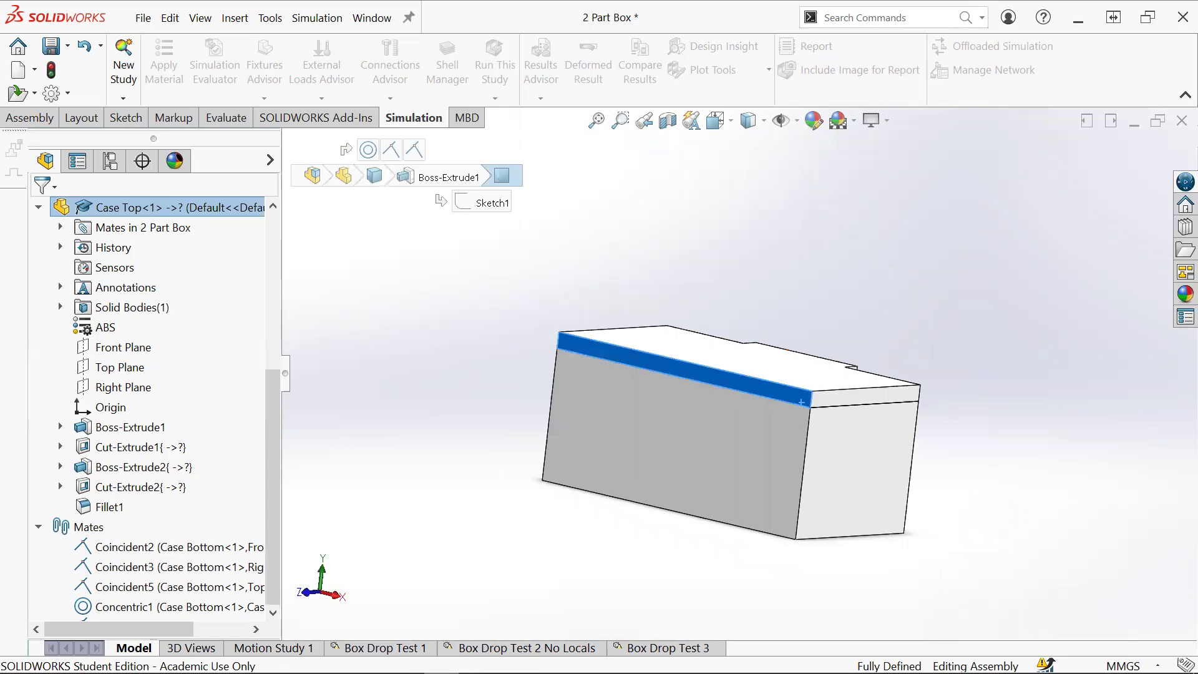
{"action": "scroll", "coordinate": [188, 499], "scroll_direction": "down", "scroll_amount": 2}
Step: Switch to the Box Drop Test 1 study and expand its component and local interactions
{"action": "left_click", "coordinate": [325, 532]}
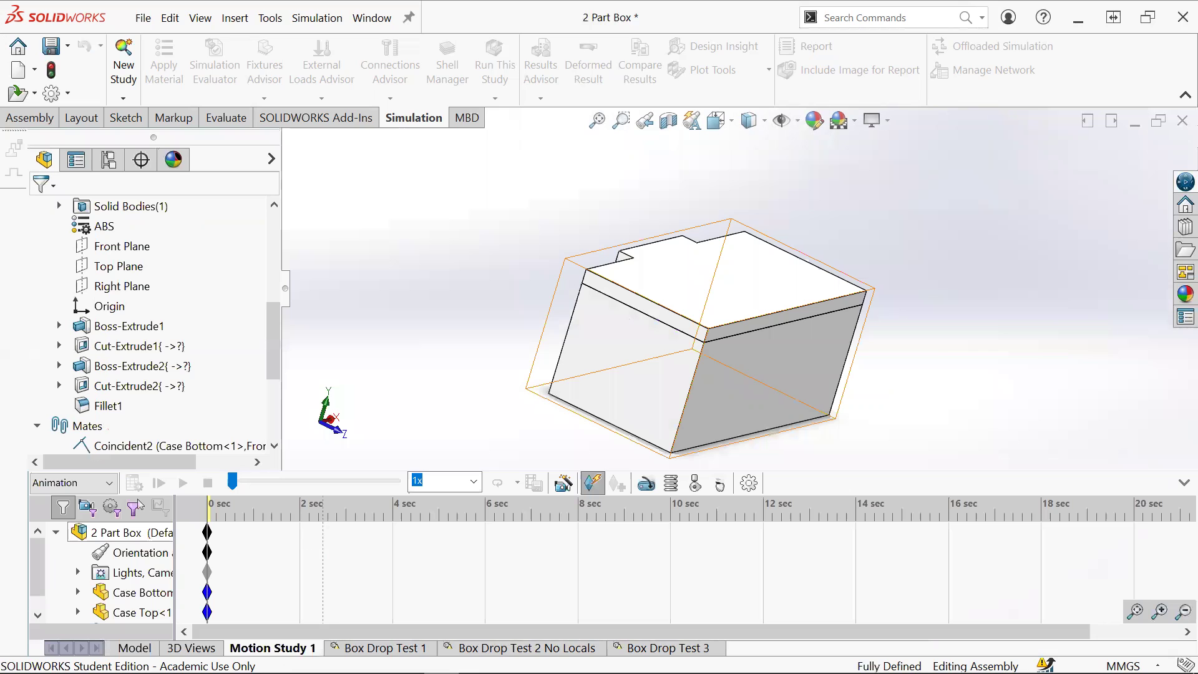
{"action": "left_click", "coordinate": [387, 612]}
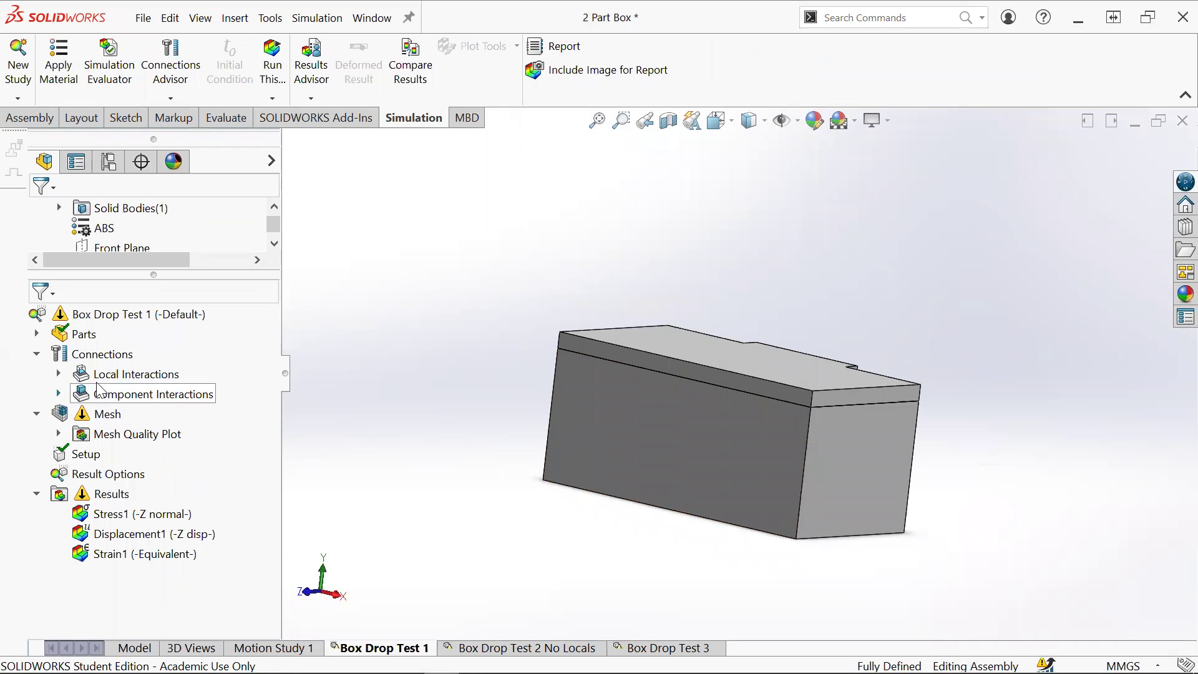
{"action": "left_click", "coordinate": [58, 394]}
{"action": "left_click", "coordinate": [58, 375]}
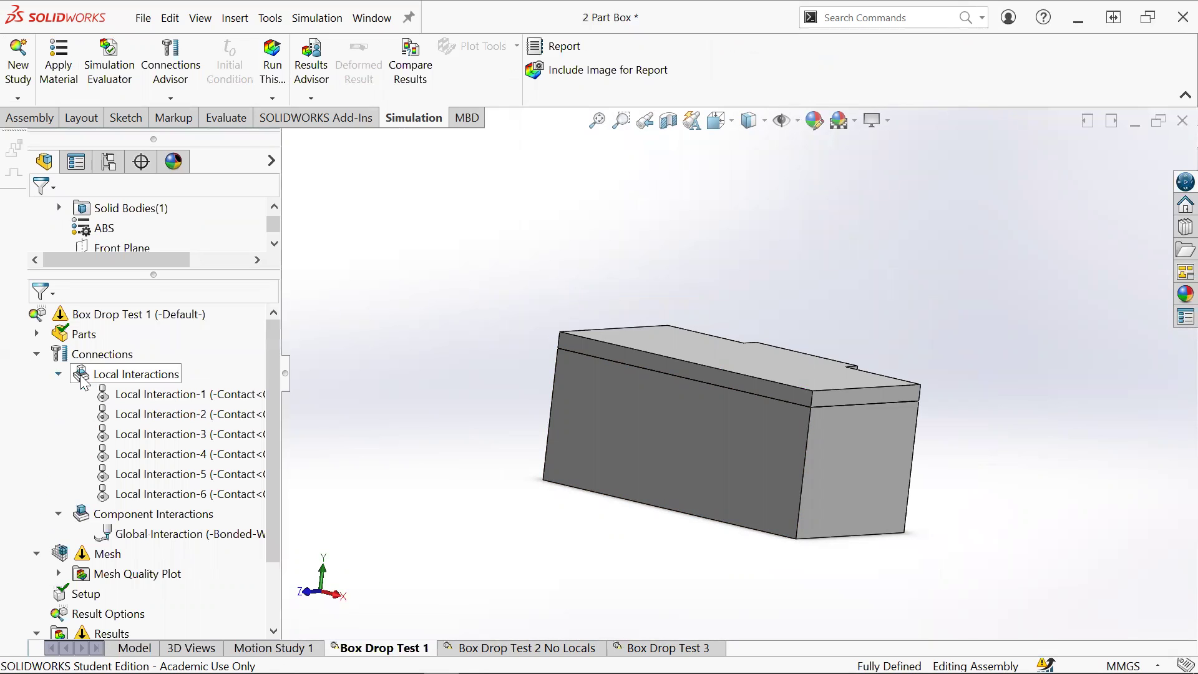
Step: Delete the entire Local Interactions group from the Box Drop Test 1 study
{"action": "double_click", "coordinate": [82, 377]}
{"action": "right_click", "coordinate": [88, 376]}
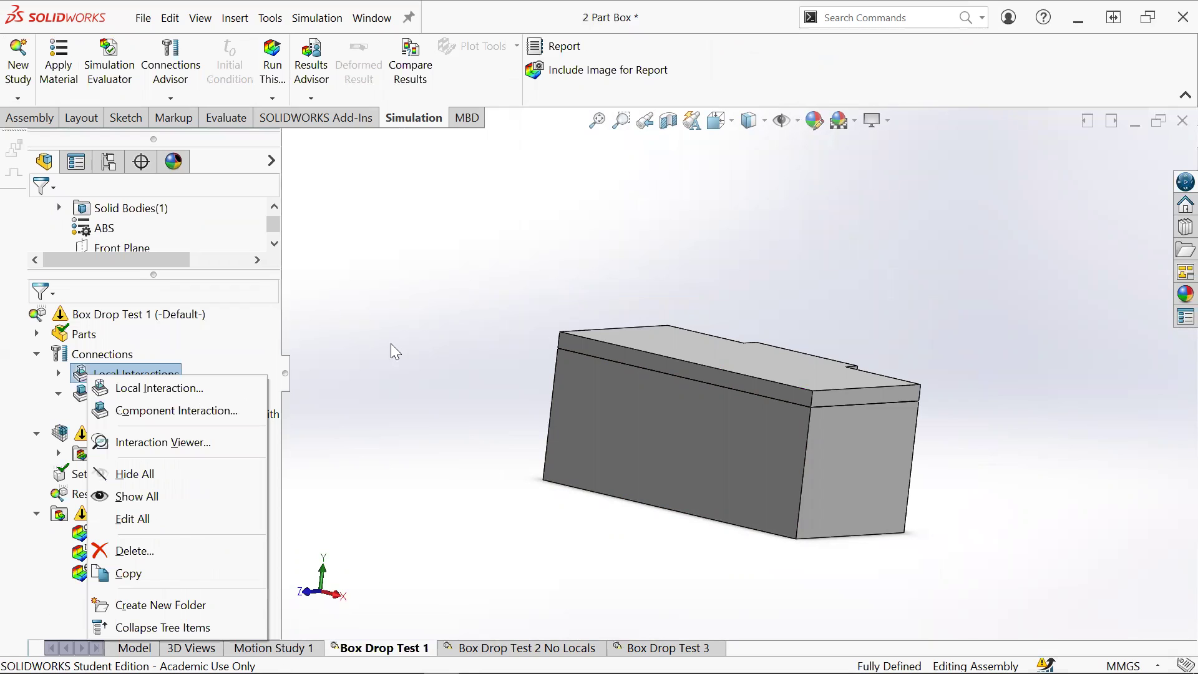
{"action": "left_click", "coordinate": [654, 321]}
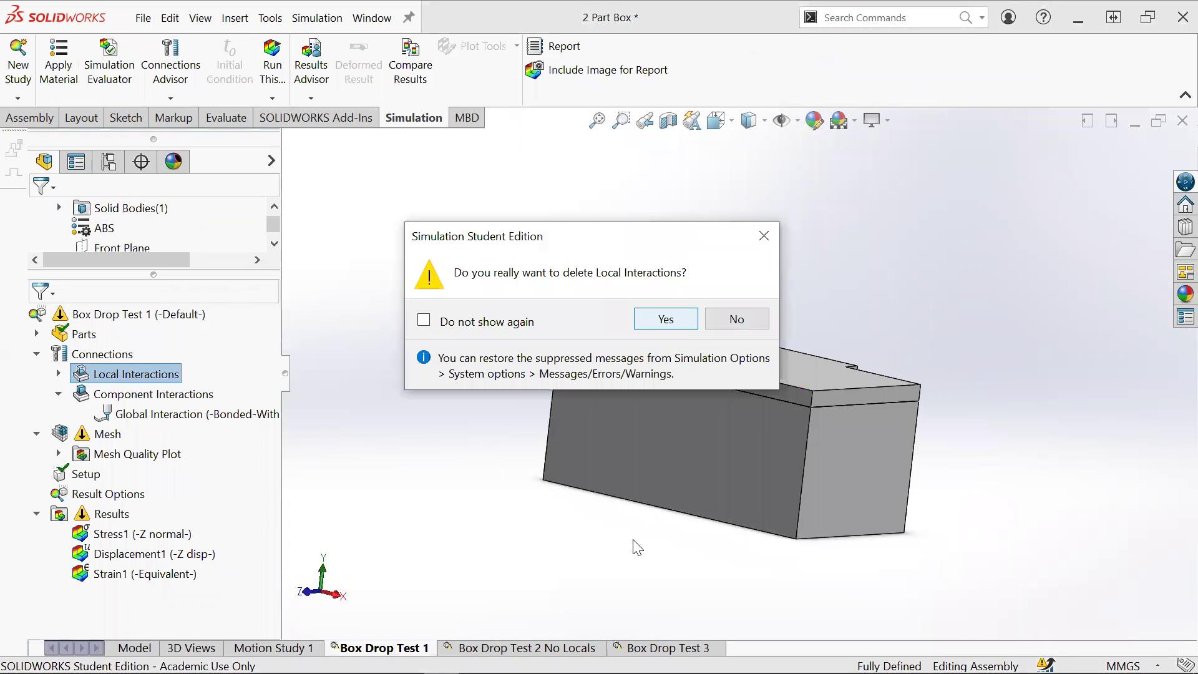
{"action": "key", "text": "Return"}
Step: Review the drop test setup's height, gravity direction and target options against the box, and accept the setup
{"action": "middle_click_drag", "start_coordinate": [724, 601], "coordinate": [703, 382]}
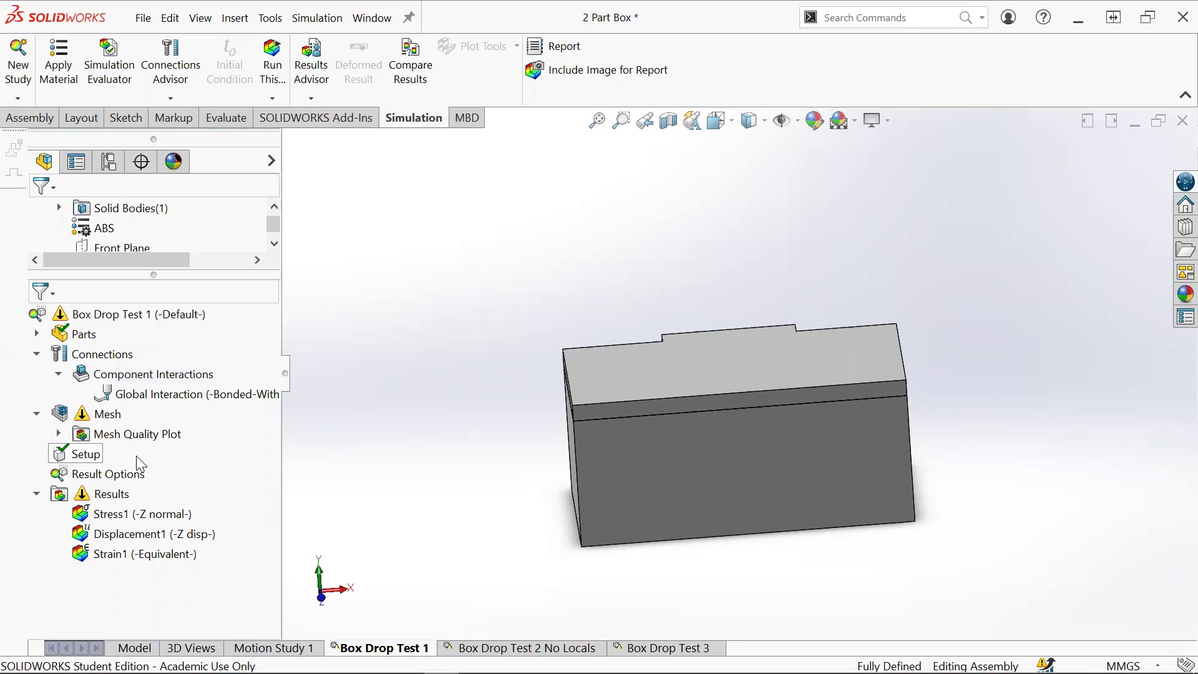
{"action": "left_click", "coordinate": [83, 455]}
{"action": "middle_click_drag", "start_coordinate": [755, 403], "coordinate": [899, 388]}
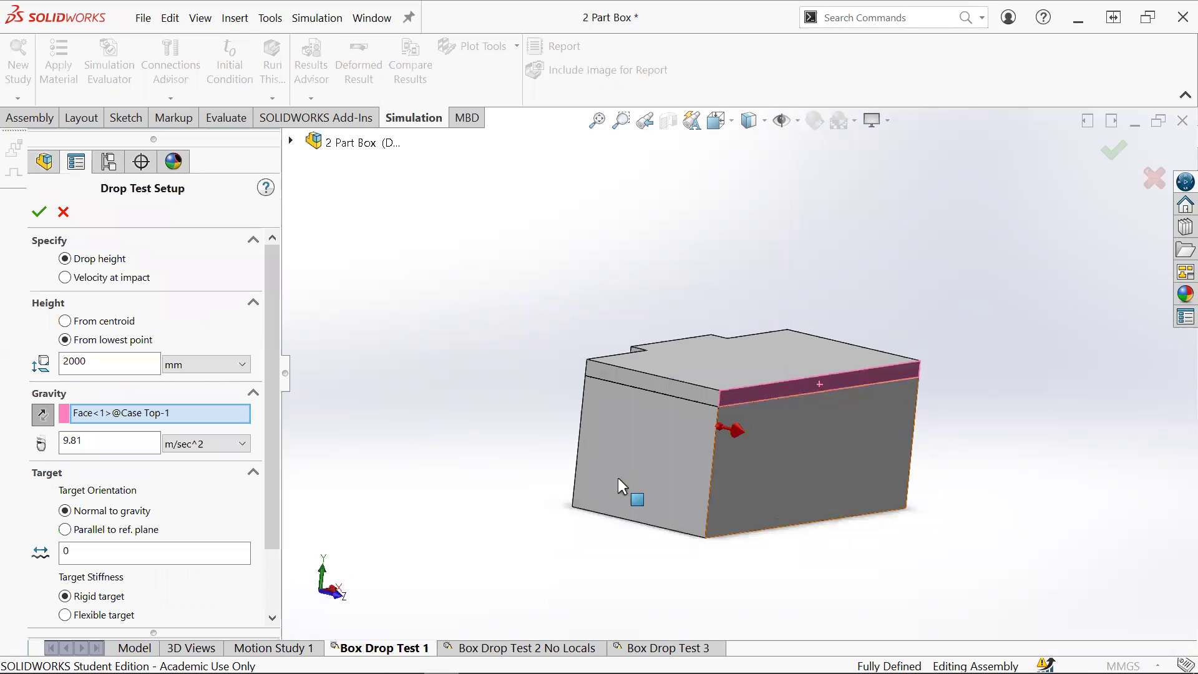
{"action": "scroll", "coordinate": [761, 425], "scroll_direction": "down", "scroll_amount": 3}
{"action": "middle_click_drag", "start_coordinate": [766, 420], "coordinate": [607, 425]}
{"action": "left_click", "coordinate": [137, 339]}
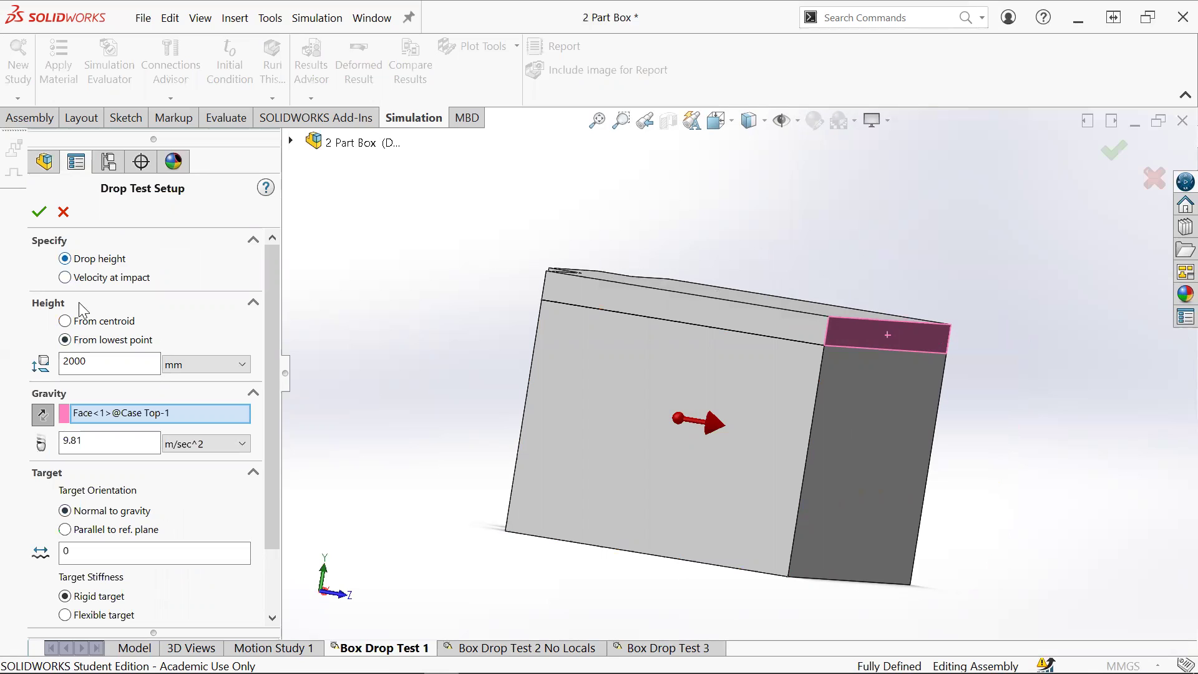
{"action": "scroll", "coordinate": [131, 444], "scroll_direction": "down", "scroll_amount": 2}
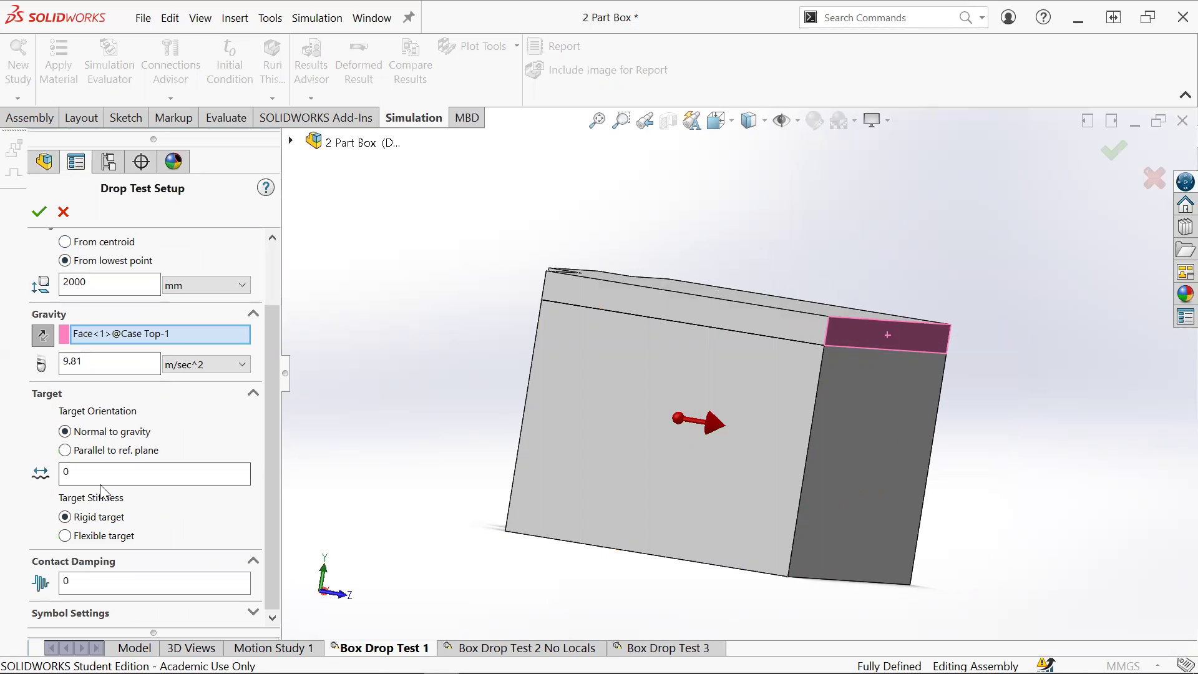
{"action": "left_click", "coordinate": [39, 213]}
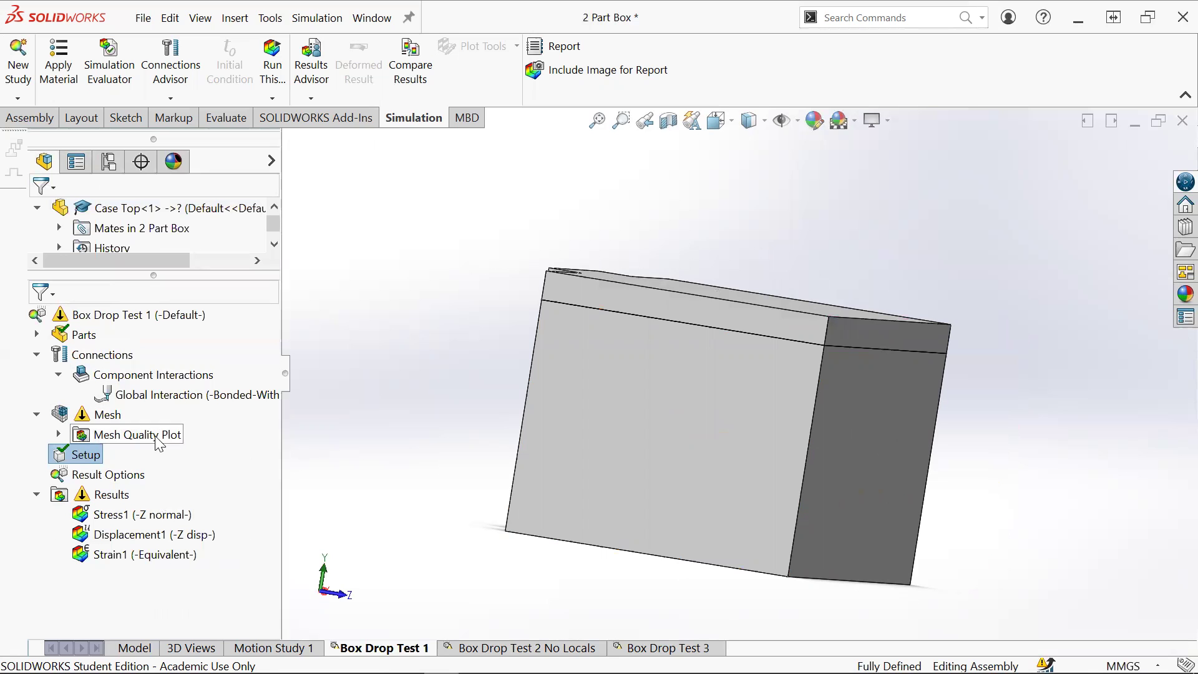
Step: Start defining a local interaction under the connections of the Box Drop Test 1 study
{"action": "middle_click_drag", "start_coordinate": [777, 351], "coordinate": [809, 387]}
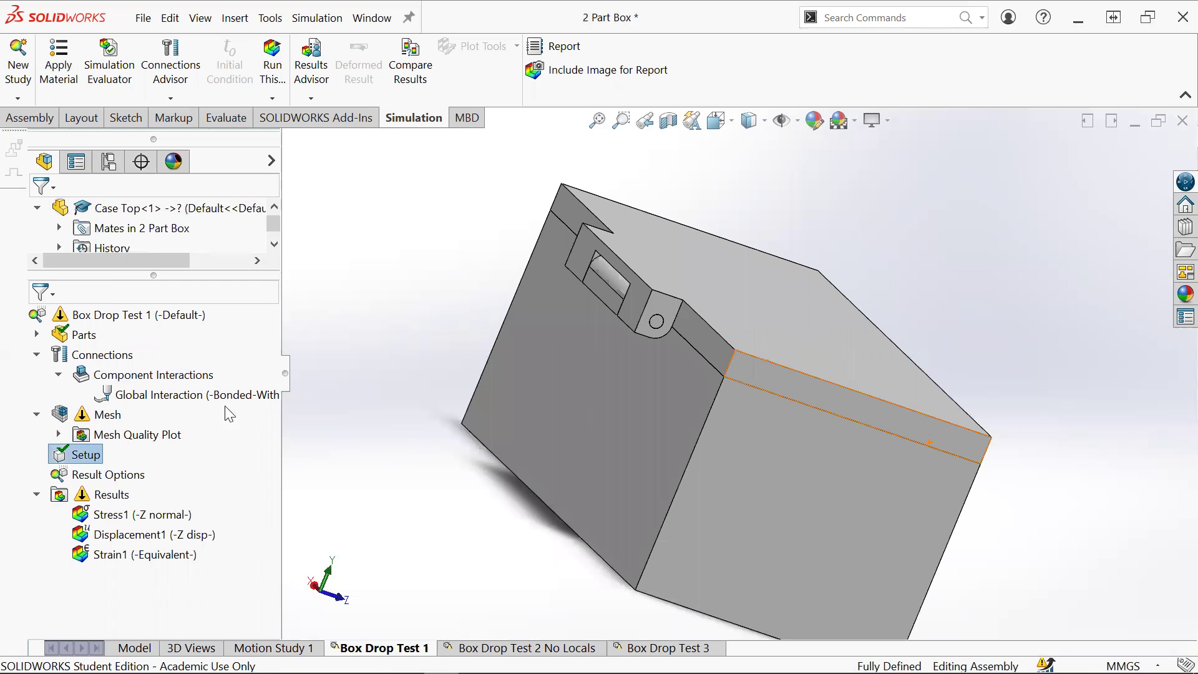
{"action": "right_click", "coordinate": [76, 354]}
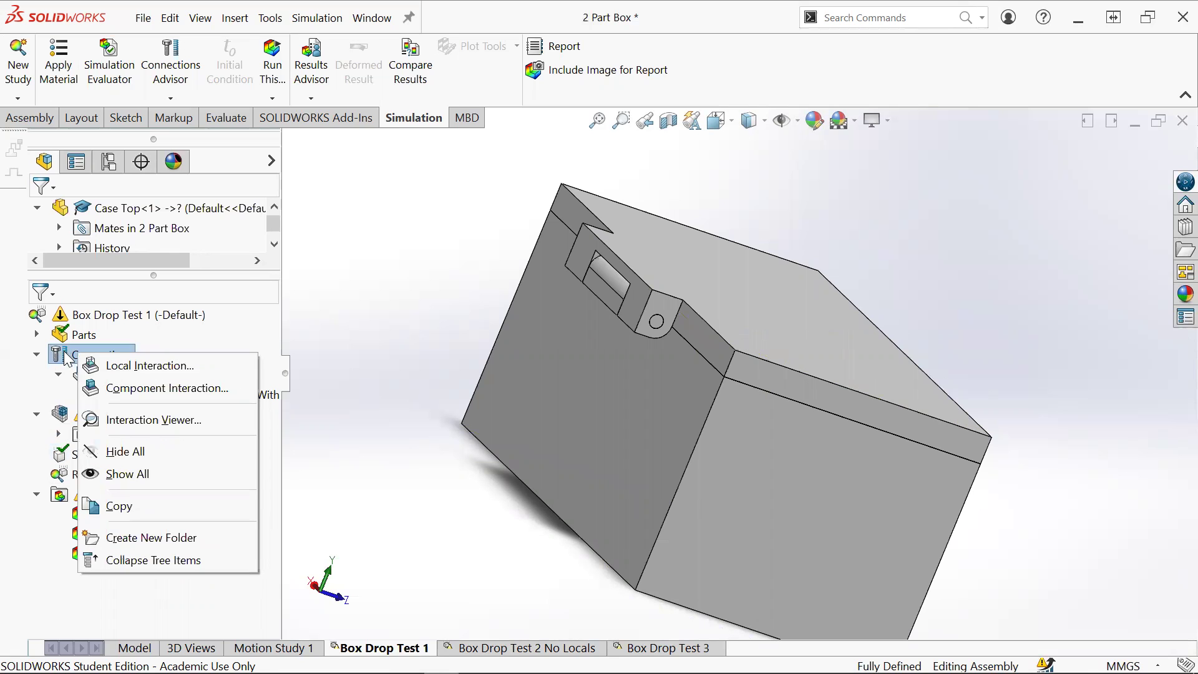
{"action": "right_click", "coordinate": [48, 349]}
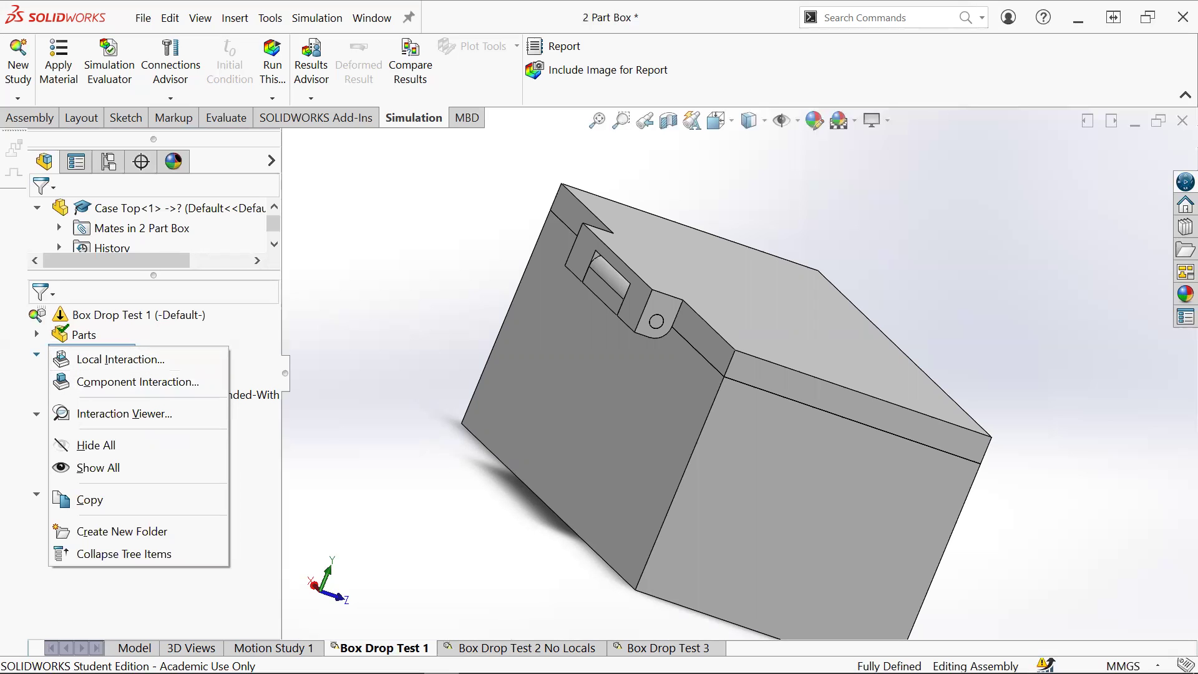
{"action": "left_click", "coordinate": [163, 362]}
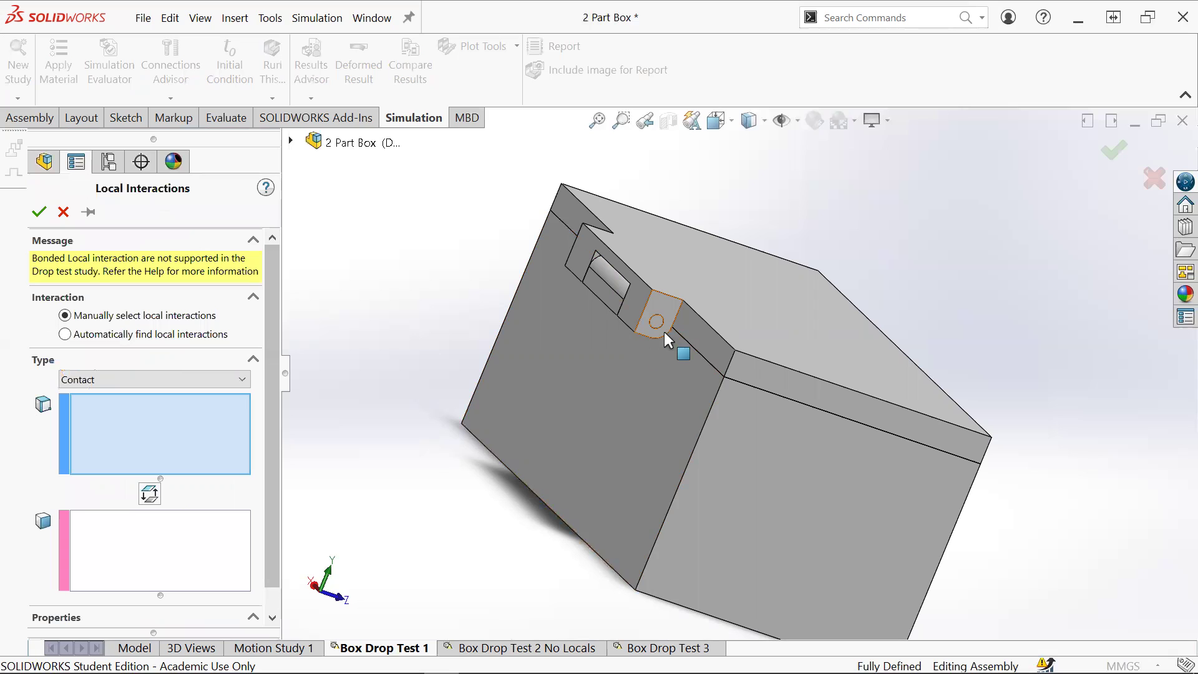
{"action": "scroll", "coordinate": [674, 320], "scroll_direction": "down", "scroll_amount": 5}
{"action": "middle_click_drag", "start_coordinate": [685, 300], "coordinate": [321, 406]}
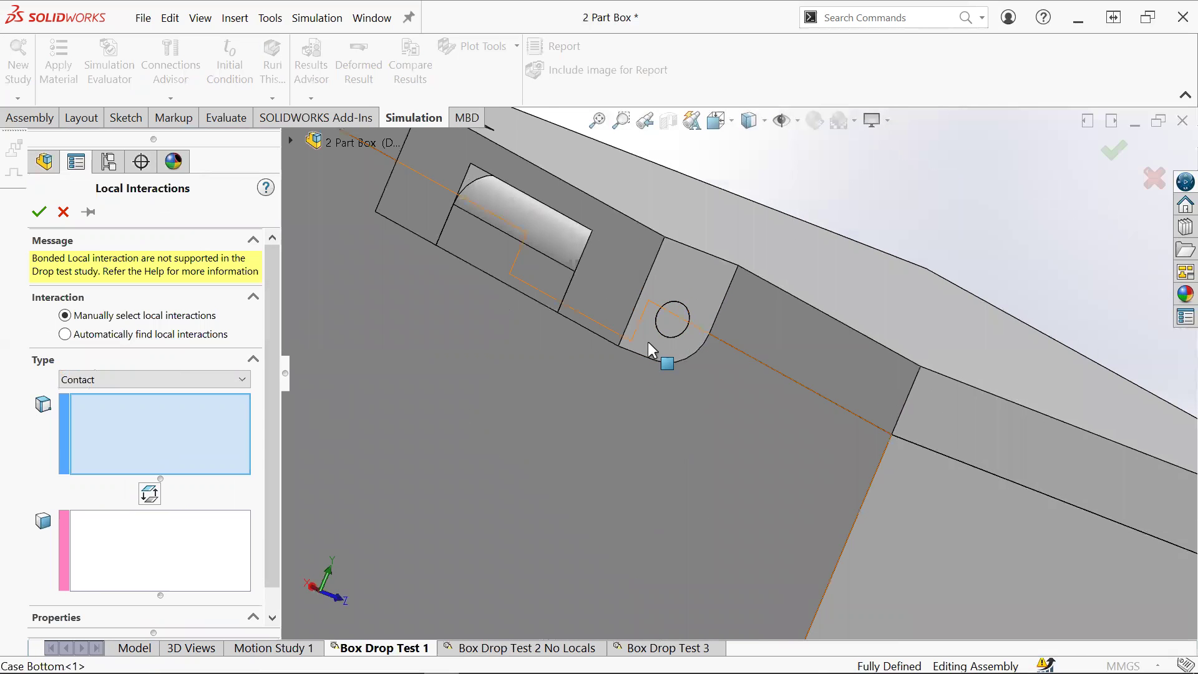
{"action": "middle_click_drag", "start_coordinate": [543, 276], "coordinate": [650, 325]}
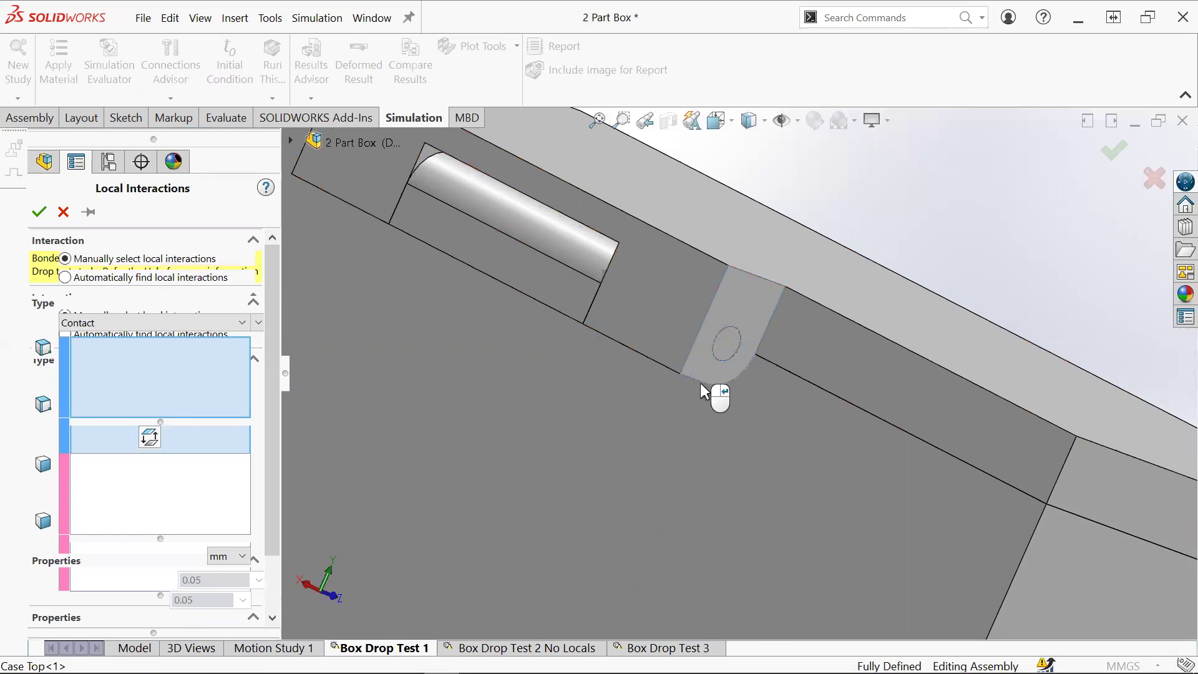
{"action": "left_click", "coordinate": [726, 346]}
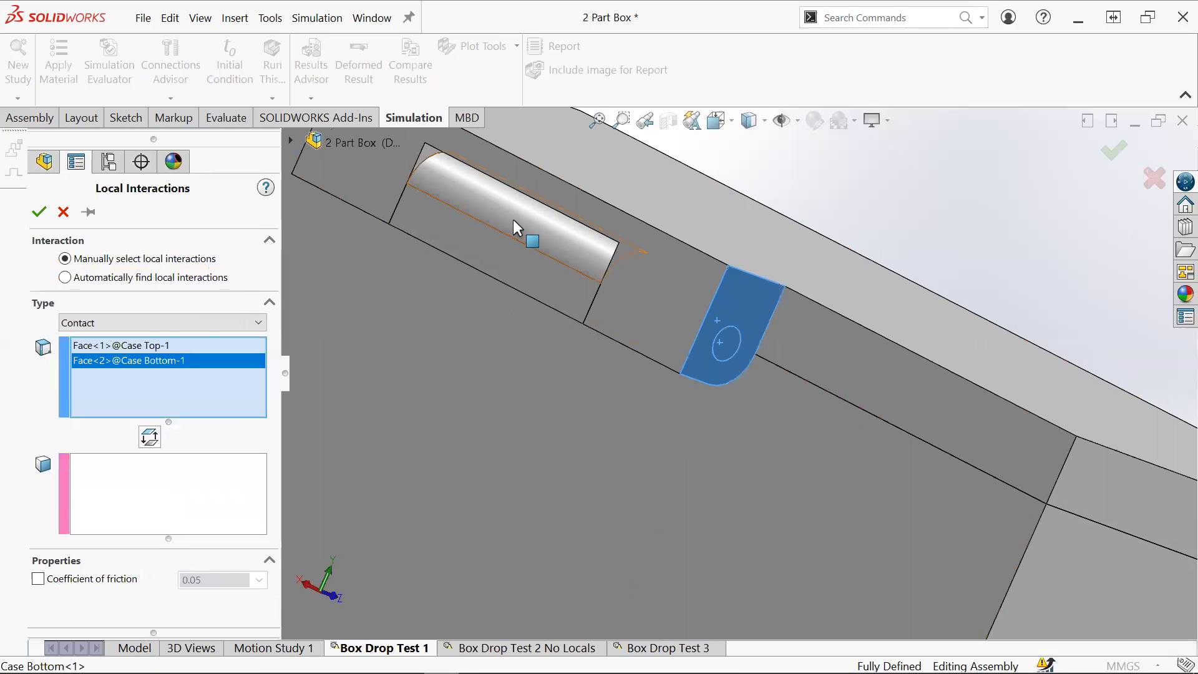
{"action": "left_click", "coordinate": [542, 215]}
{"action": "left_click", "coordinate": [613, 232]}
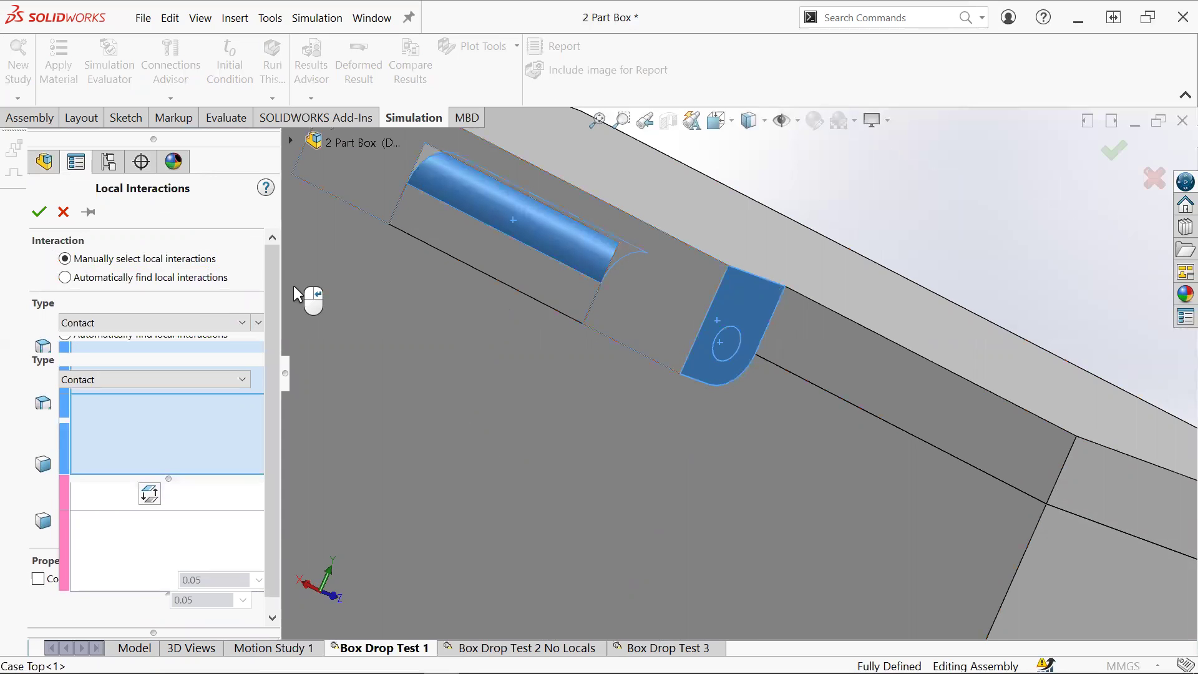
{"action": "right_click", "coordinate": [237, 347]}
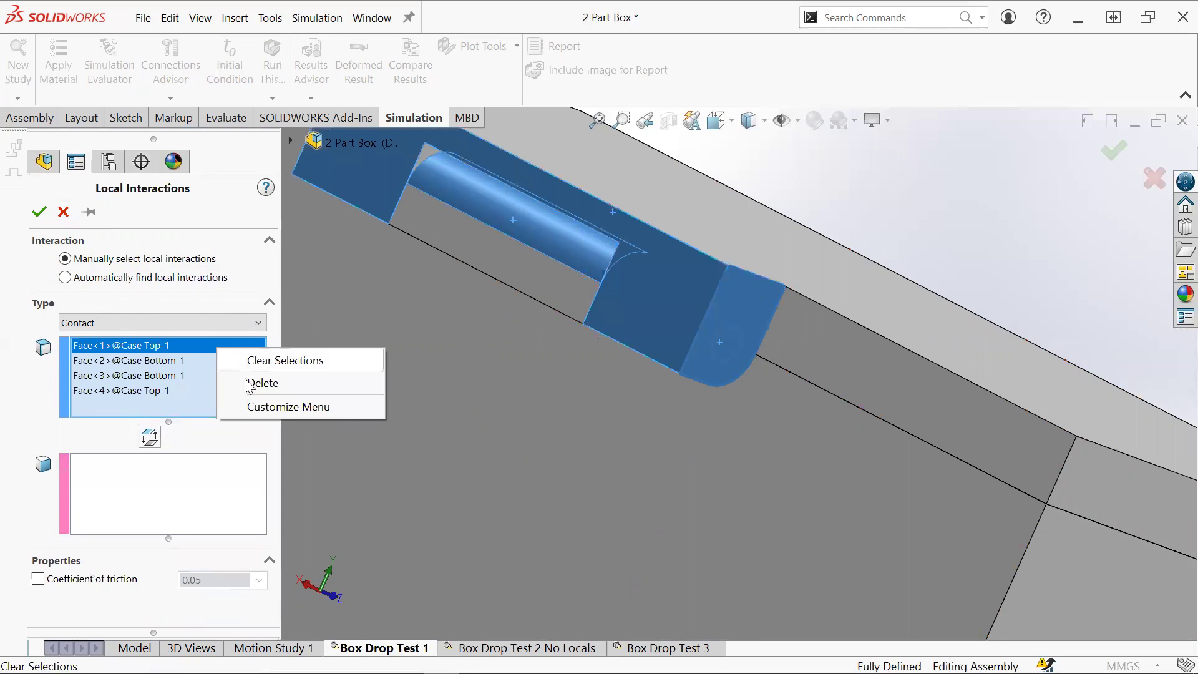
{"action": "left_click", "coordinate": [269, 359]}
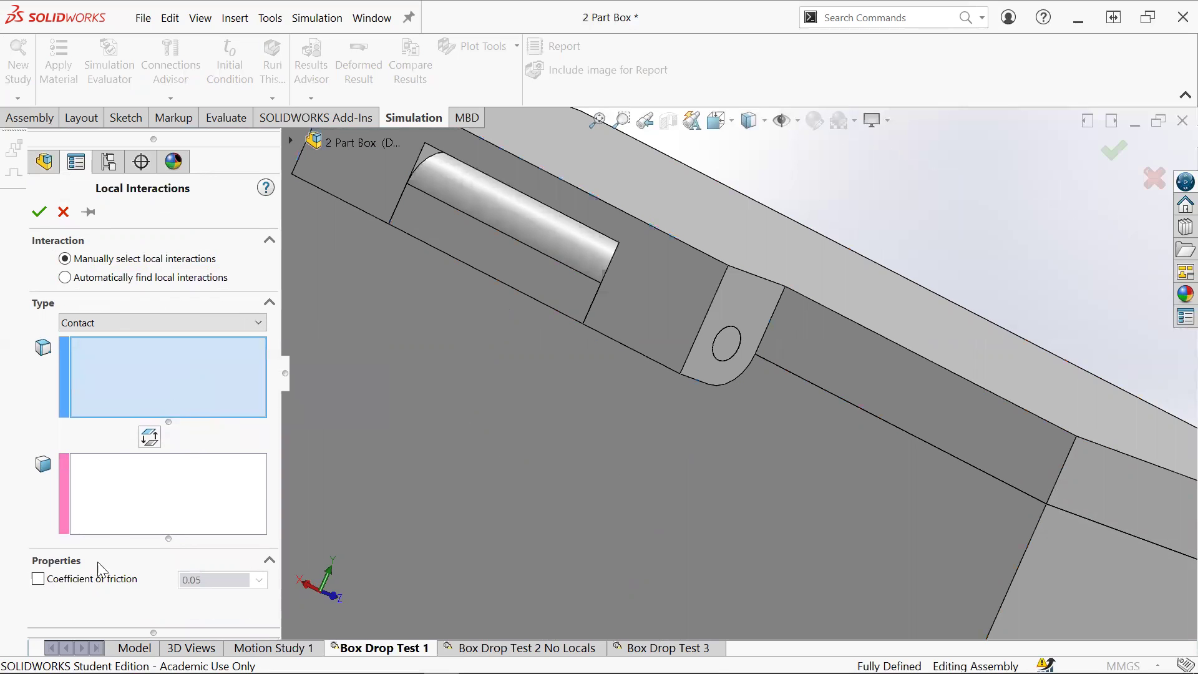
Step: Automatically find face-to-face local interactions between the Case Top and Case Bottom bodies
{"action": "left_click", "coordinate": [65, 277]}
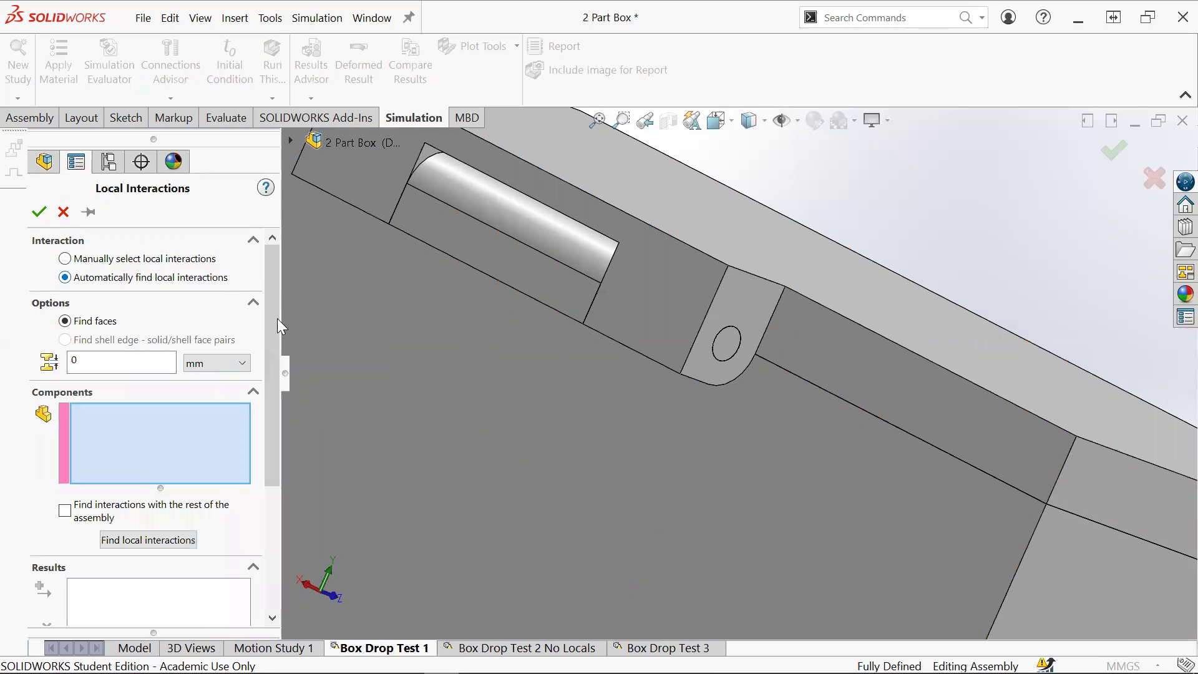
{"action": "scroll", "coordinate": [707, 347], "scroll_direction": "up", "scroll_amount": 5}
{"action": "middle_click_drag", "start_coordinate": [707, 347], "coordinate": [814, 339]}
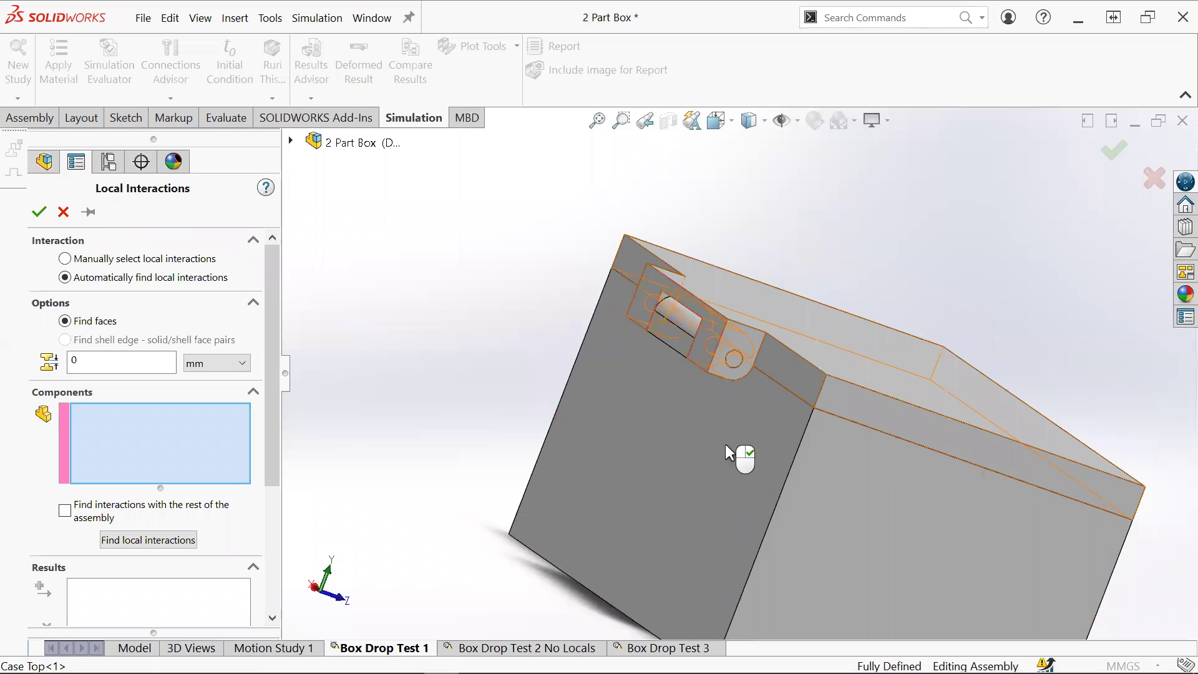
{"action": "left_click", "coordinate": [726, 444]}
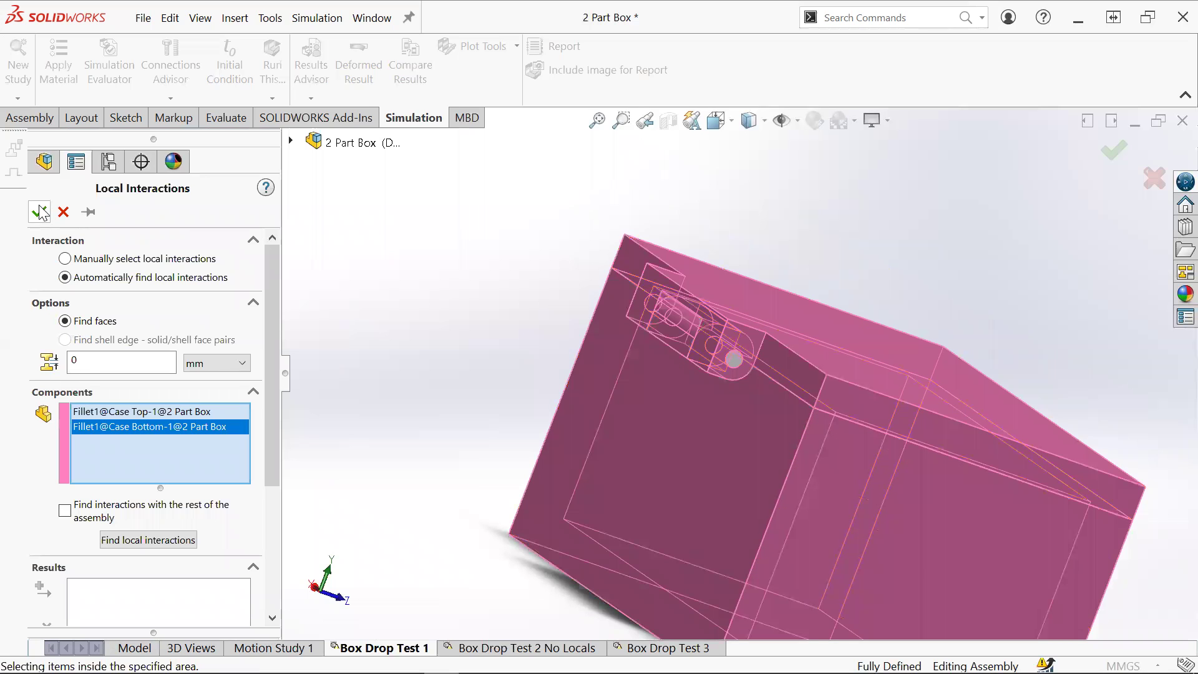
{"action": "middle_click_drag", "start_coordinate": [770, 380], "coordinate": [433, 290]}
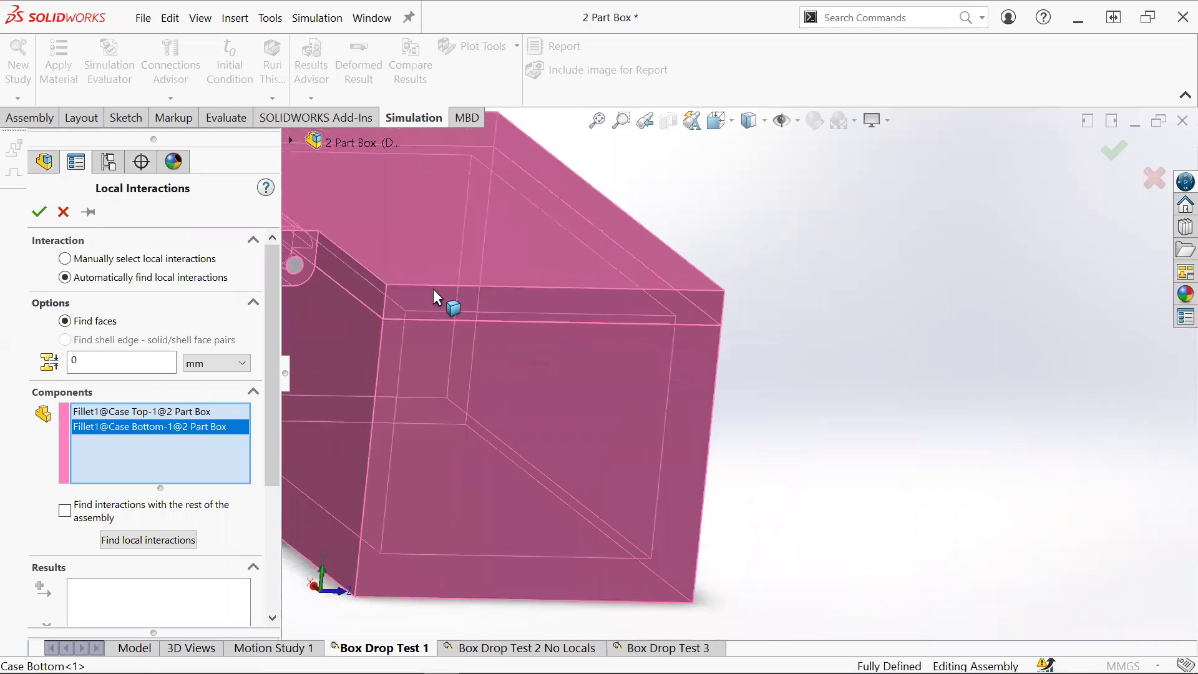
{"action": "scroll", "coordinate": [546, 327], "scroll_direction": "up", "scroll_amount": 5}
{"action": "scroll", "coordinate": [560, 355], "scroll_direction": "down", "scroll_amount": 3}
{"action": "scroll", "coordinate": [558, 347], "scroll_direction": "up", "scroll_amount": 3}
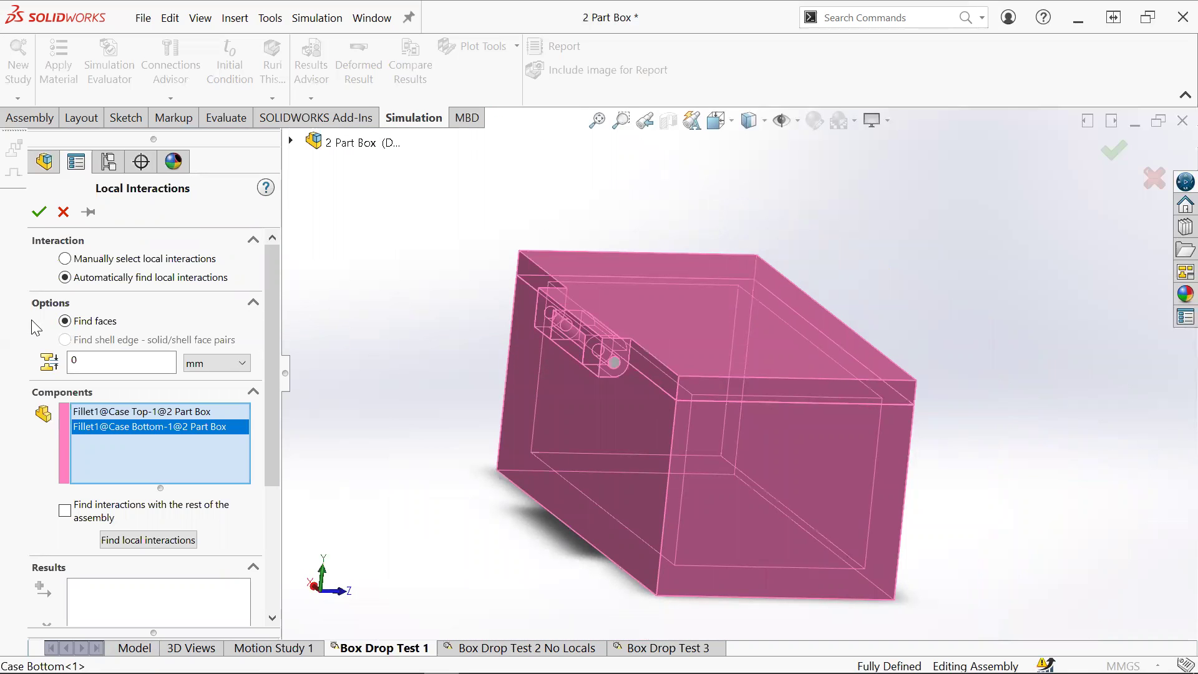
{"action": "left_click", "coordinate": [148, 541]}
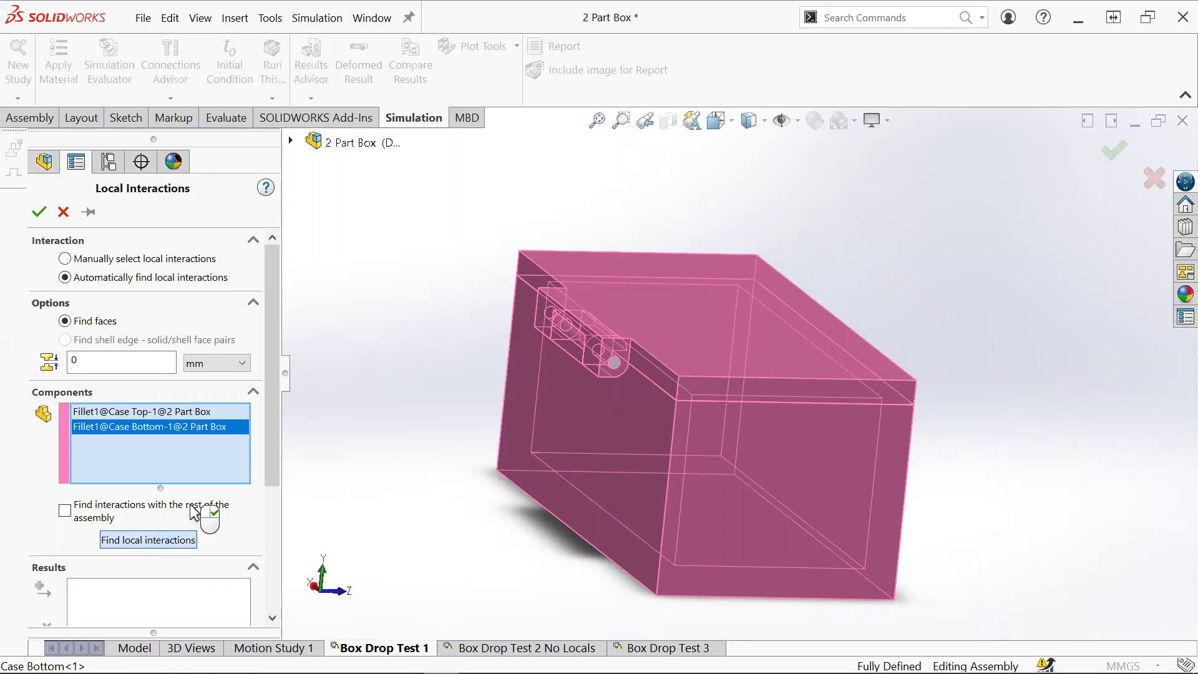
Step: Examine which faces of the lid, box and hinge are paired by the found Local Interaction-8, Local Interaction-7 and Local Interaction-9
{"action": "left_click_drag", "start_coordinate": [268, 429], "coordinate": [269, 536]}
{"action": "left_click", "coordinate": [140, 426]}
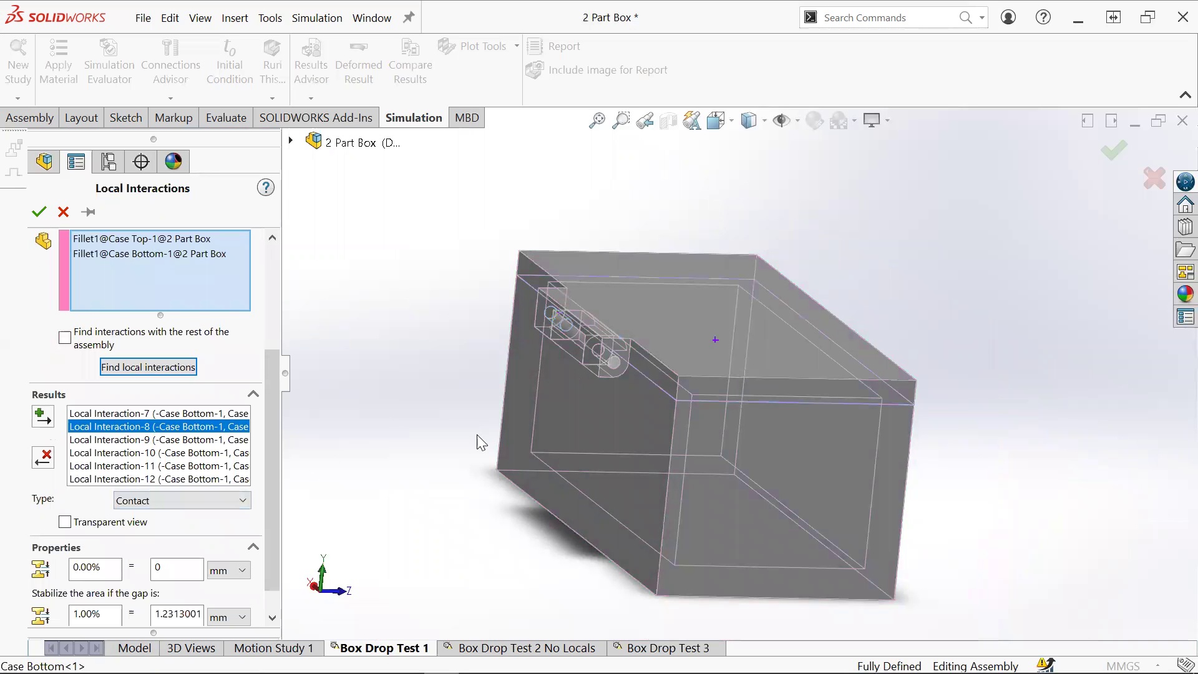
{"action": "scroll", "coordinate": [476, 442], "scroll_direction": "down", "scroll_amount": 4}
{"action": "scroll", "coordinate": [887, 355], "scroll_direction": "up", "scroll_amount": 2}
{"action": "scroll", "coordinate": [945, 342], "scroll_direction": "down", "scroll_amount": 2}
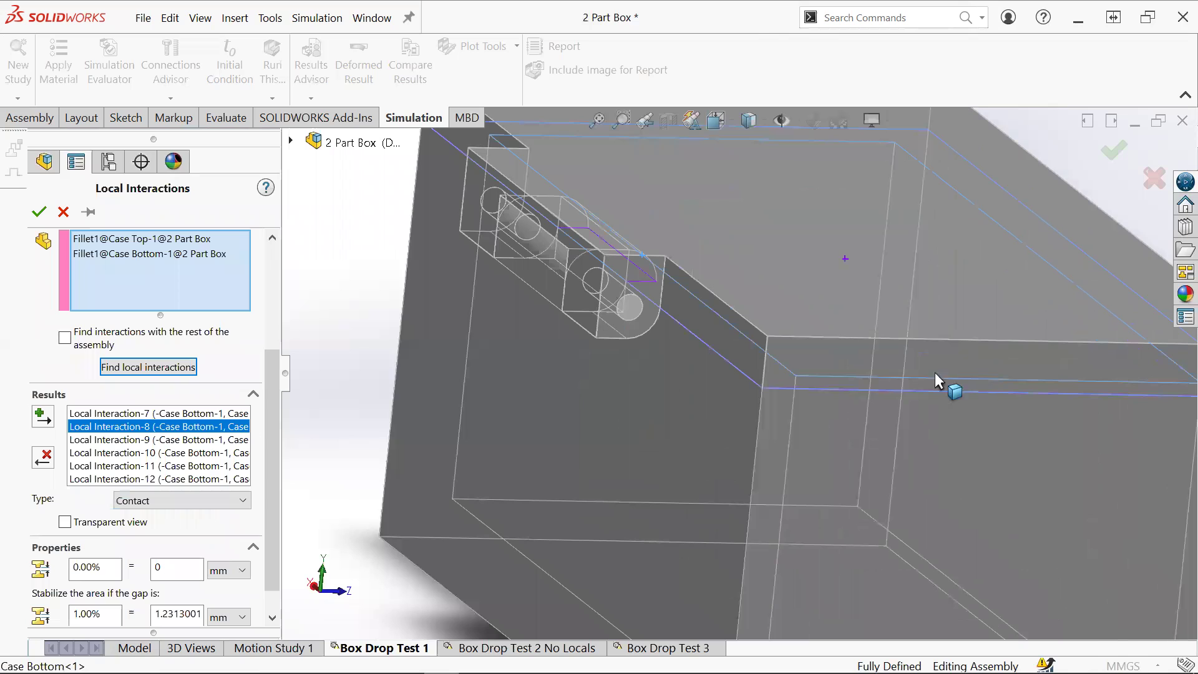
{"action": "scroll", "coordinate": [748, 387], "scroll_direction": "up", "scroll_amount": 2}
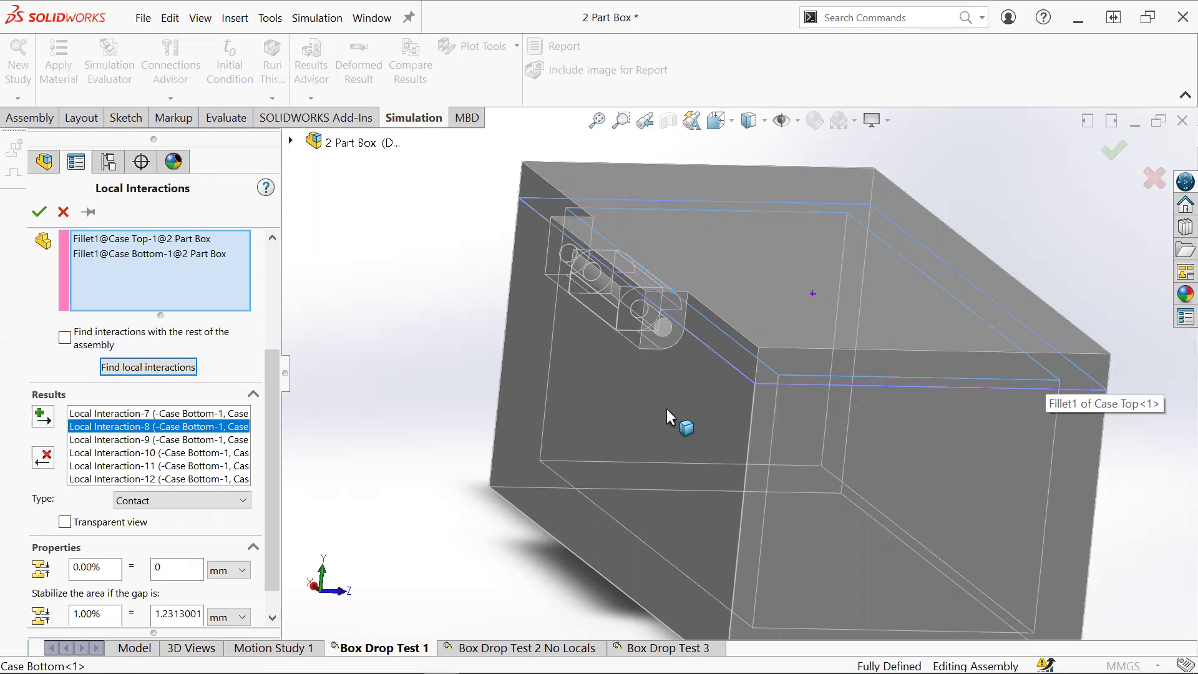
{"action": "left_click", "coordinate": [145, 414]}
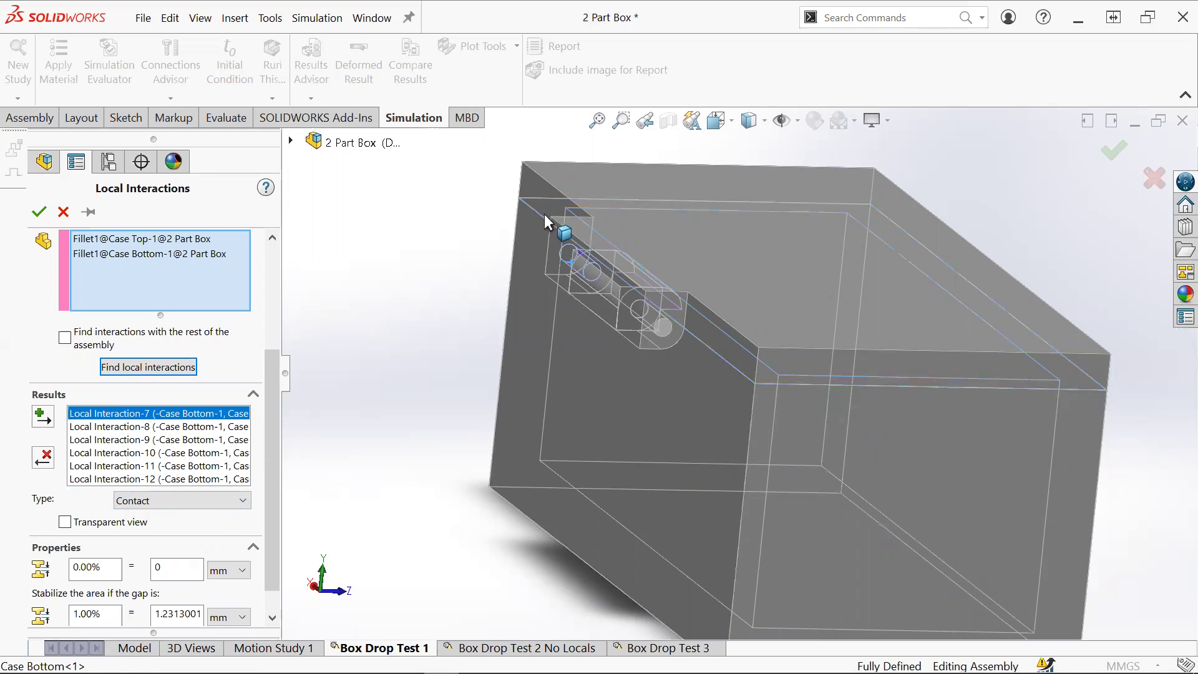
{"action": "scroll", "coordinate": [582, 275], "scroll_direction": "down", "scroll_amount": 5}
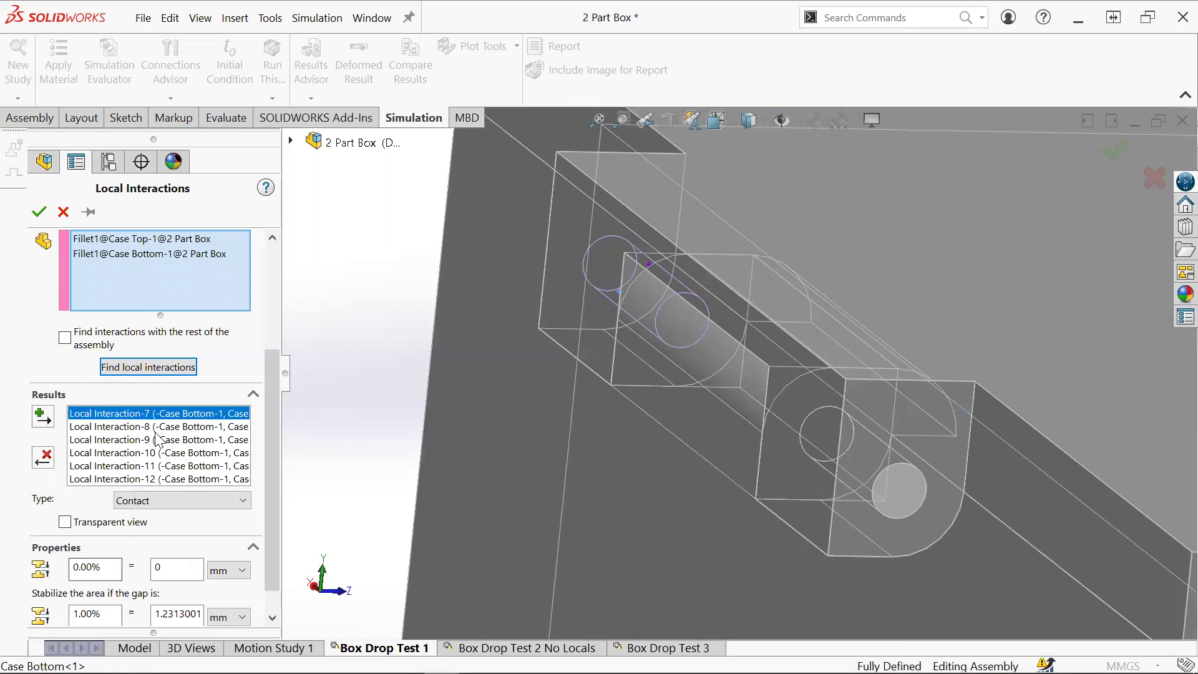
{"action": "left_click", "coordinate": [172, 442]}
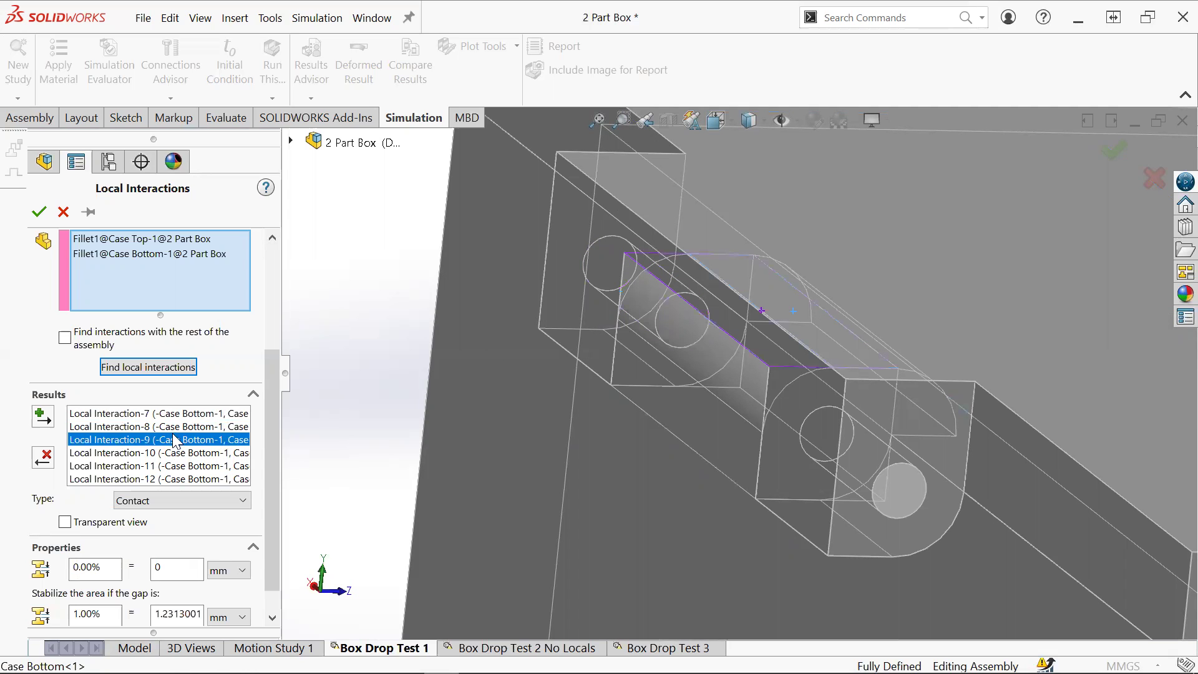
{"action": "middle_click_drag", "start_coordinate": [764, 314], "coordinate": [737, 313]}
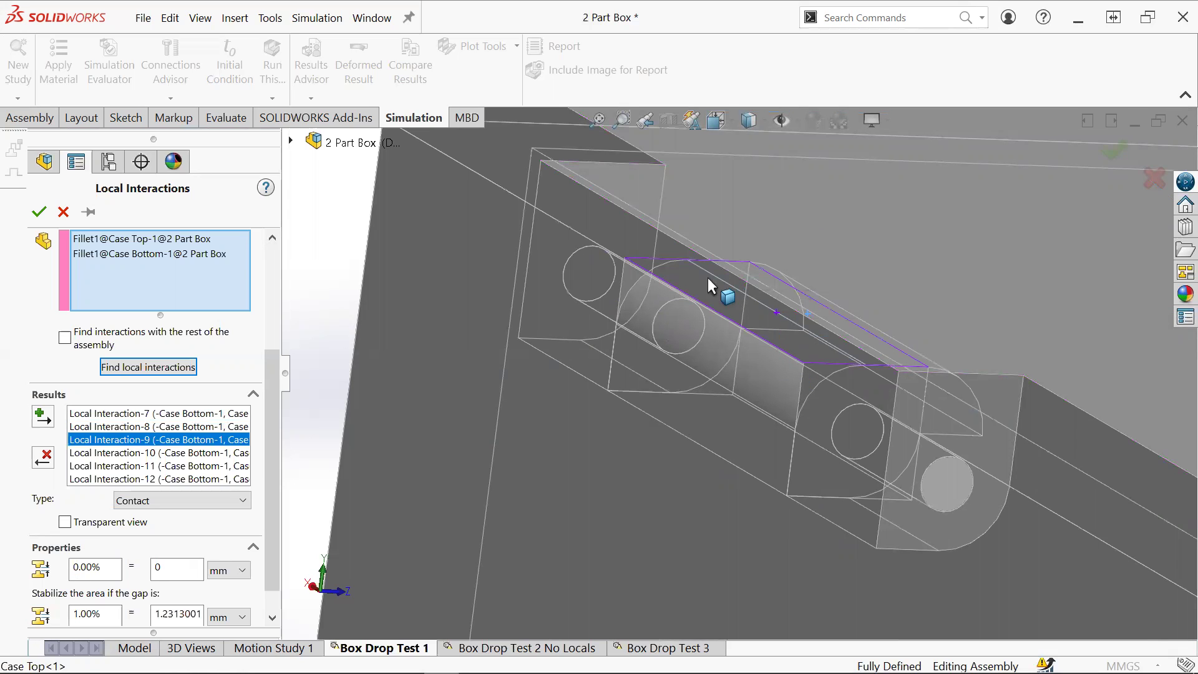
Step: Create all the found contact interactions between Case Top and Case Bottom as local interactions and accept them
{"action": "left_click", "coordinate": [124, 453]}
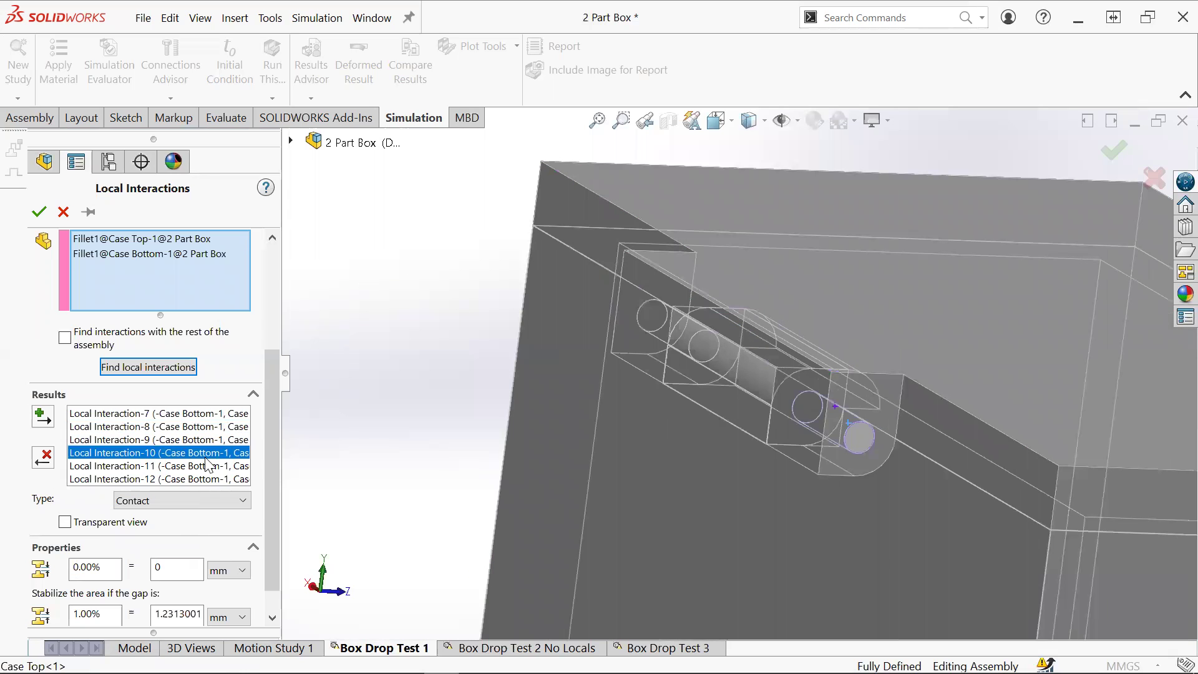
{"action": "left_click", "coordinate": [128, 465]}
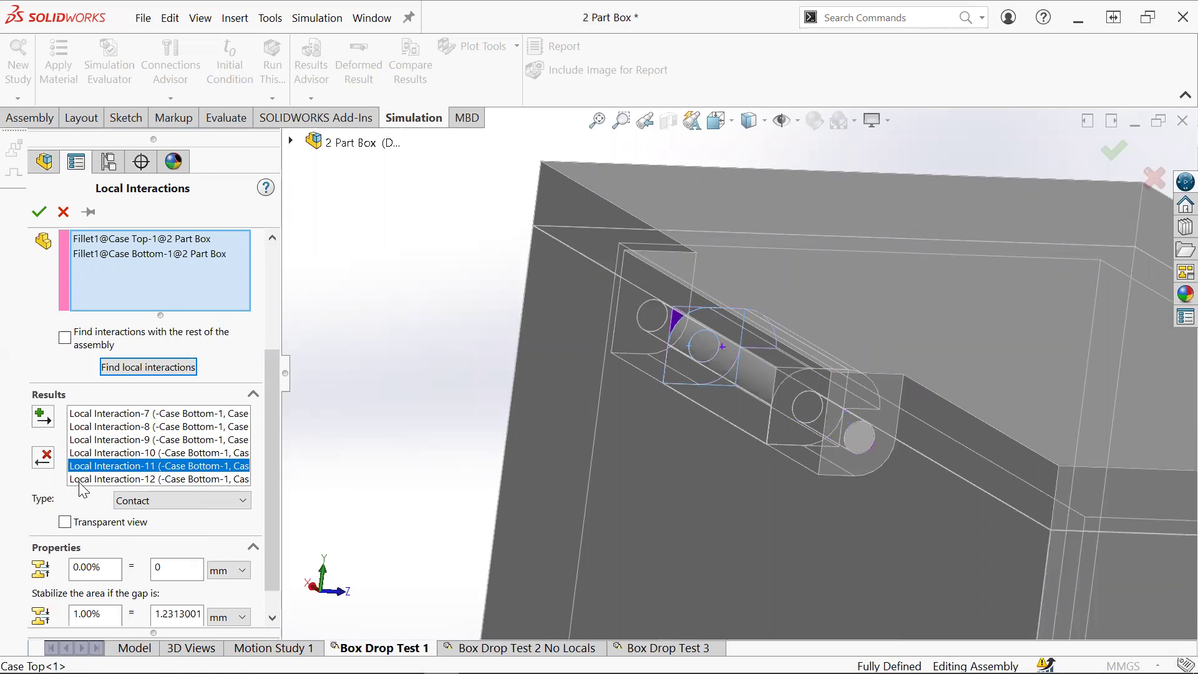
{"action": "left_click", "coordinate": [84, 480]}
{"action": "left_click", "coordinate": [85, 417], "text": "shift"}
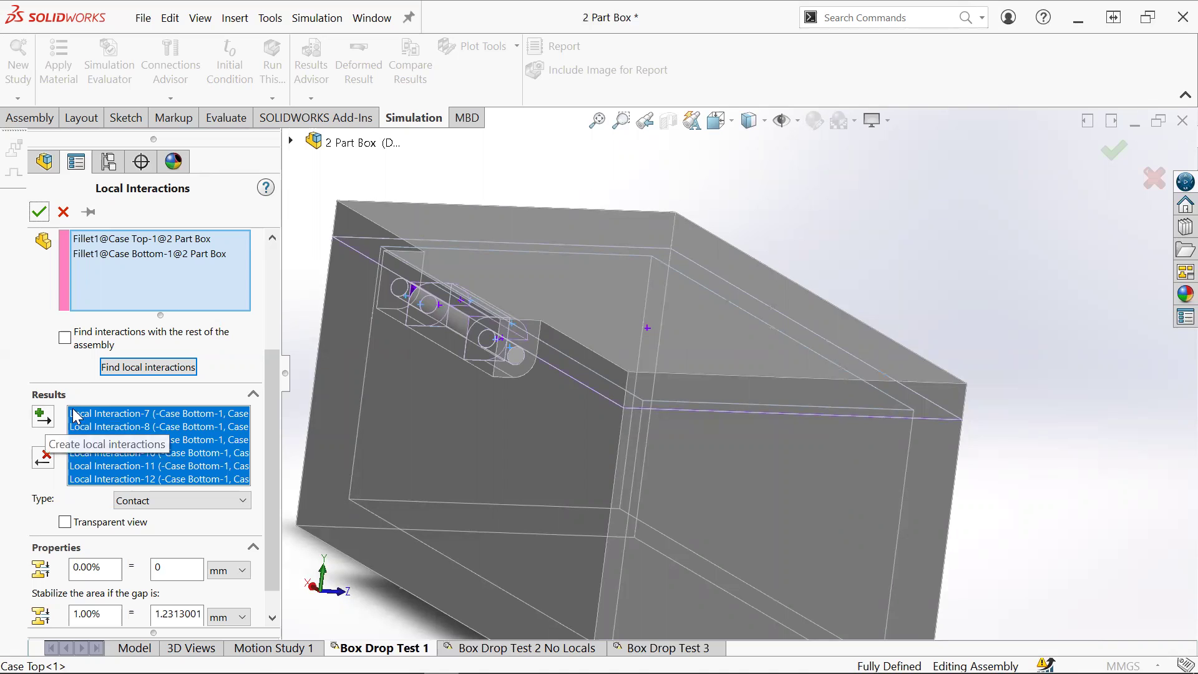
{"action": "left_click", "coordinate": [131, 414]}
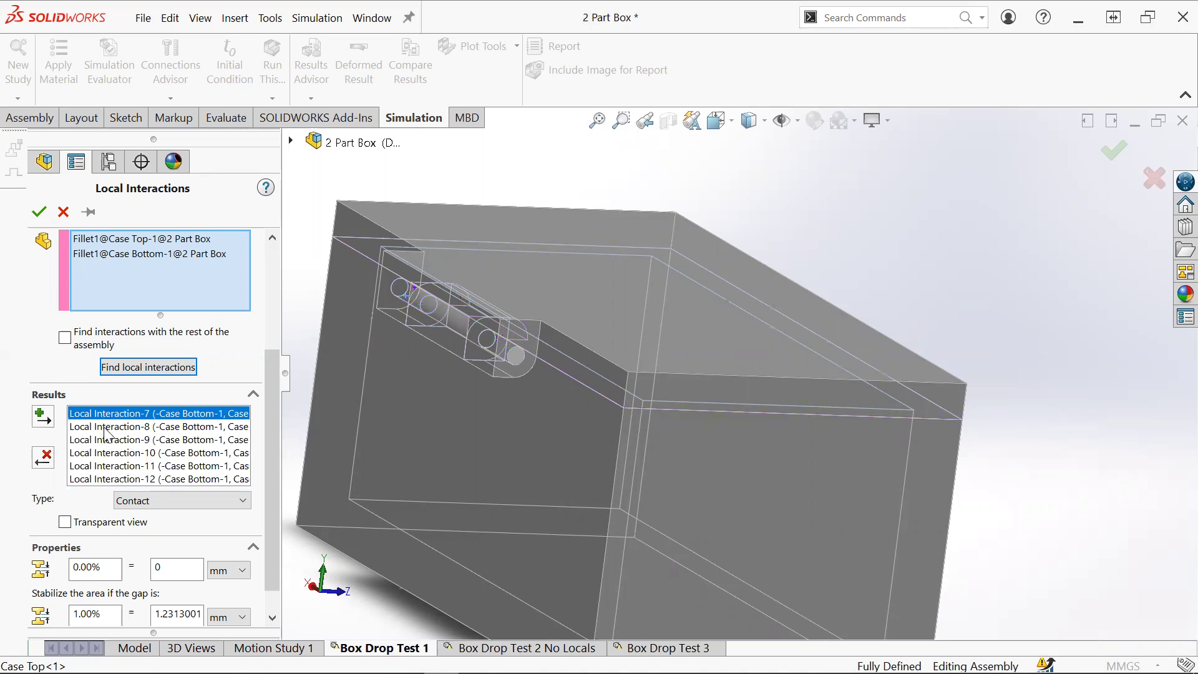
{"action": "left_click", "coordinate": [125, 479], "text": "shift"}
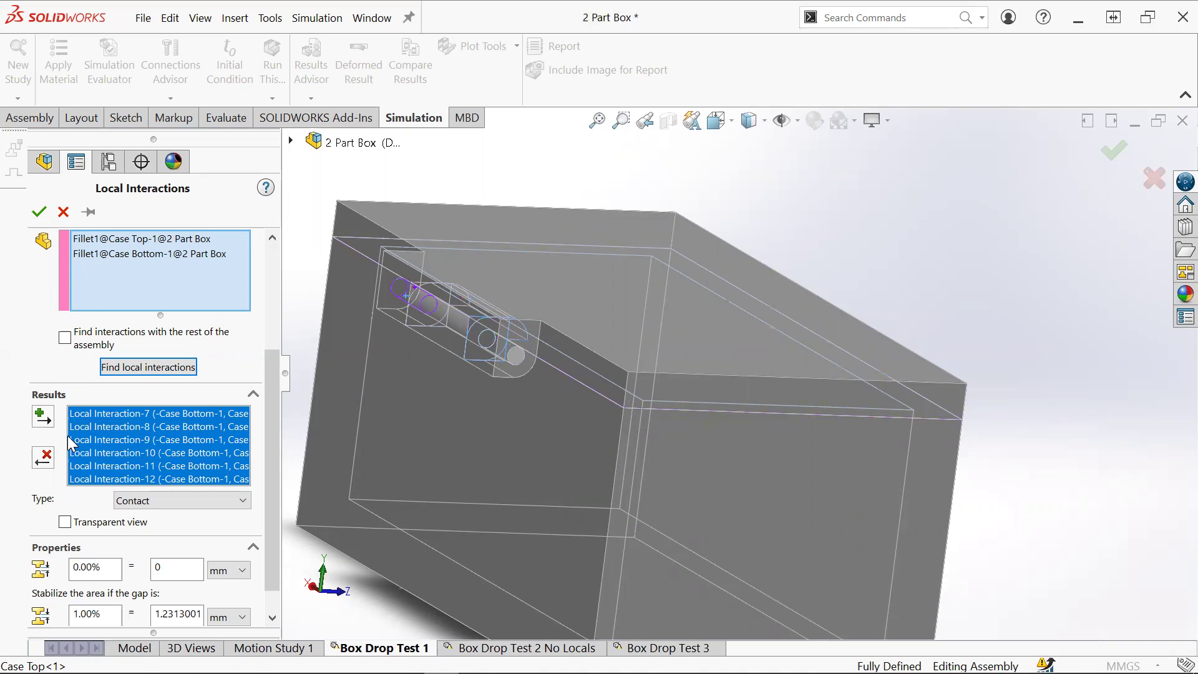
{"action": "left_click", "coordinate": [41, 417]}
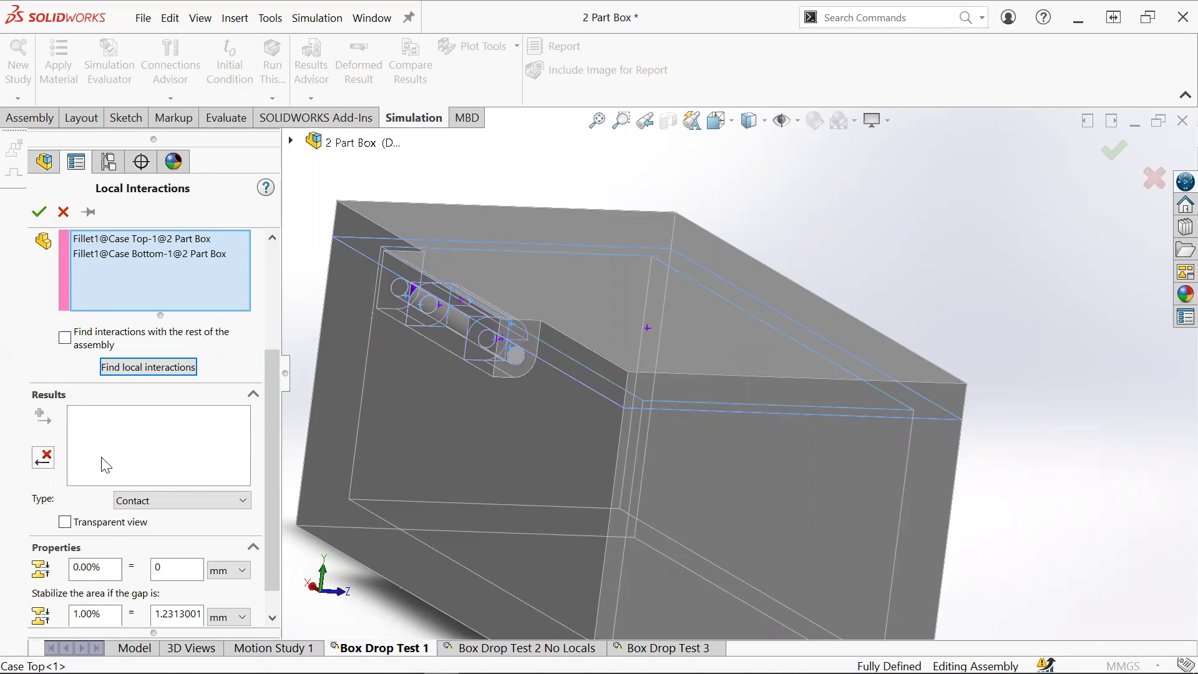
{"action": "left_click", "coordinate": [35, 212]}
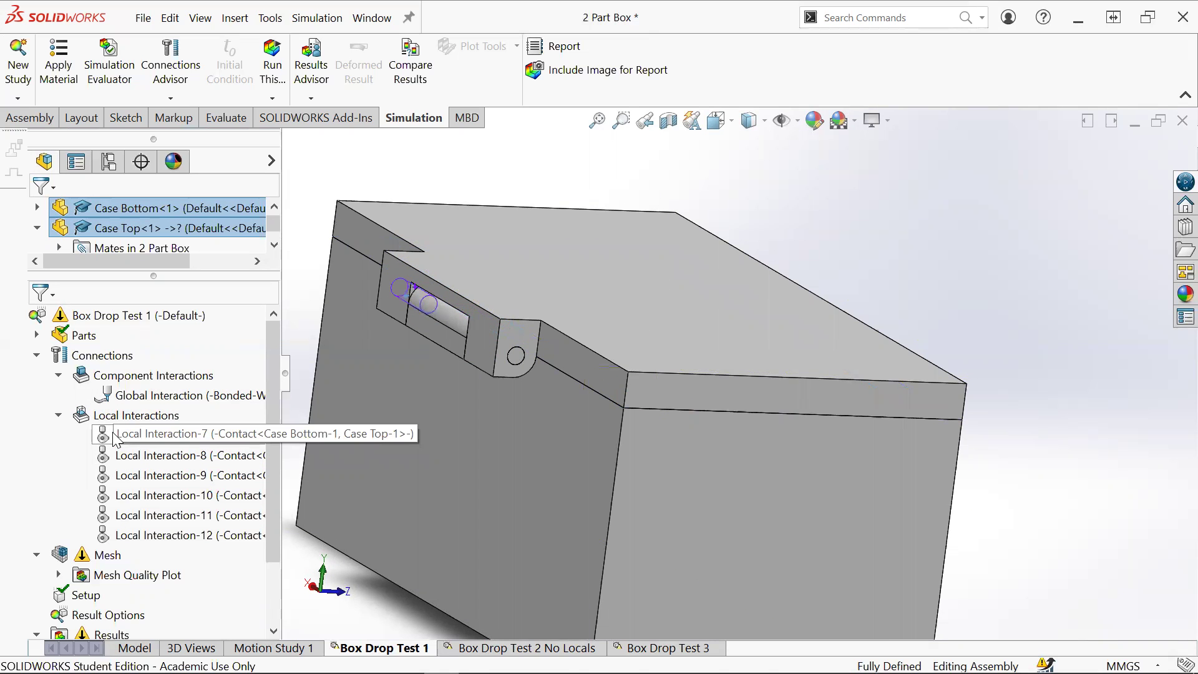
Step: Display the Stress1 Z-normal plot of Box Drop Test 1, followed by the Displacement1 Z-displacement plot
{"action": "middle_click_drag", "start_coordinate": [587, 474], "coordinate": [538, 432]}
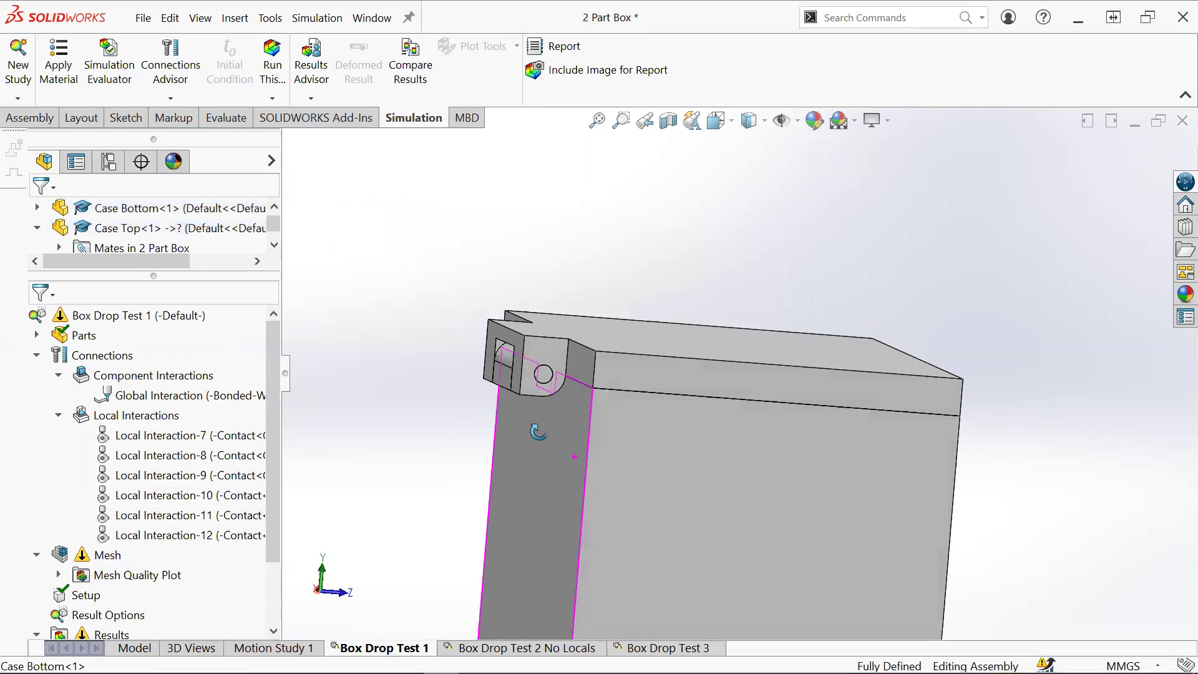
{"action": "scroll", "coordinate": [269, 407], "scroll_direction": "down", "scroll_amount": 2}
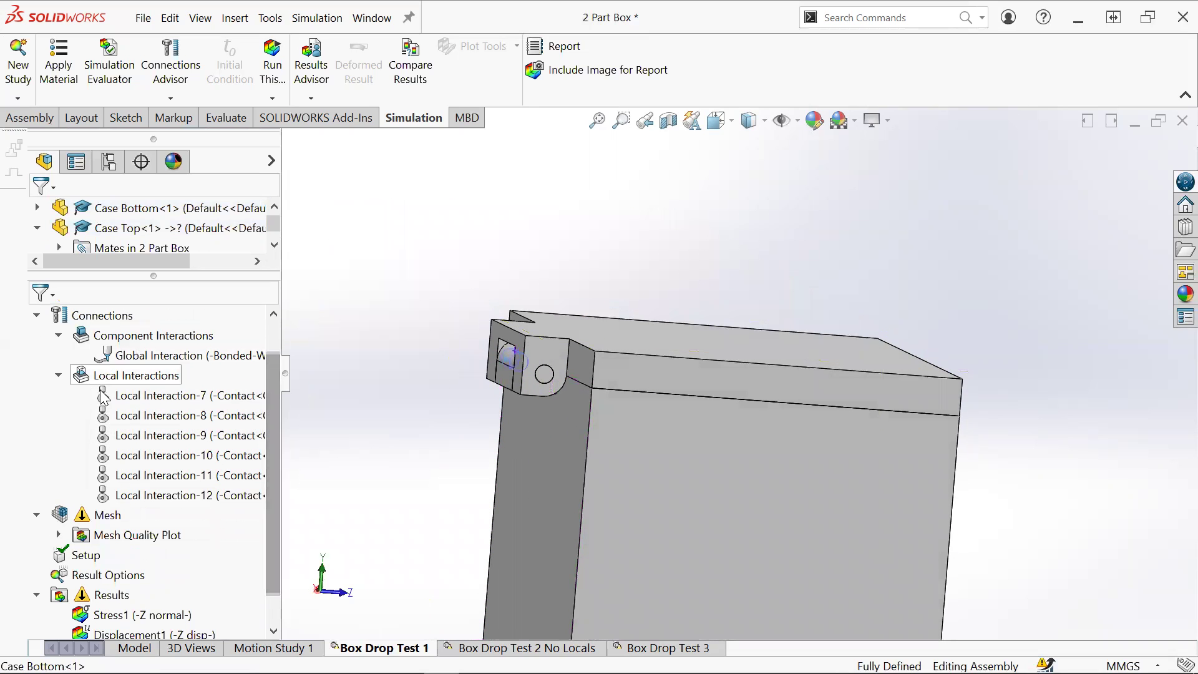
{"action": "scroll", "coordinate": [282, 488], "scroll_direction": "down", "scroll_amount": 2}
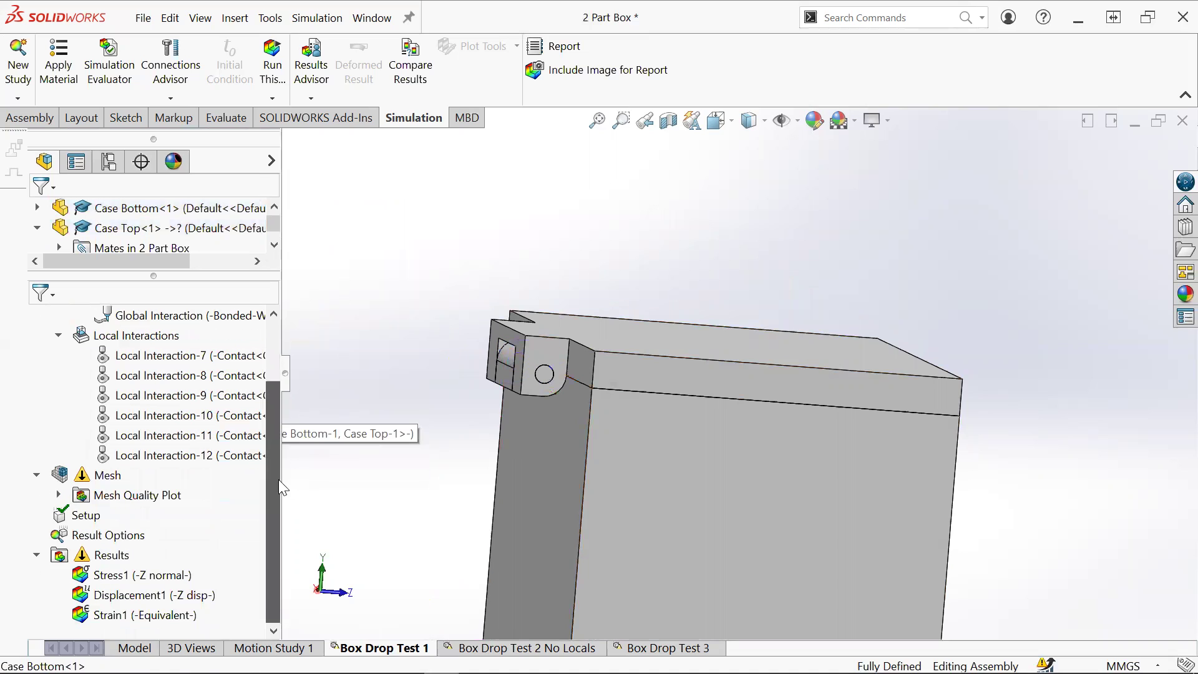
{"action": "scroll", "coordinate": [723, 415], "scroll_direction": "up", "scroll_amount": 4}
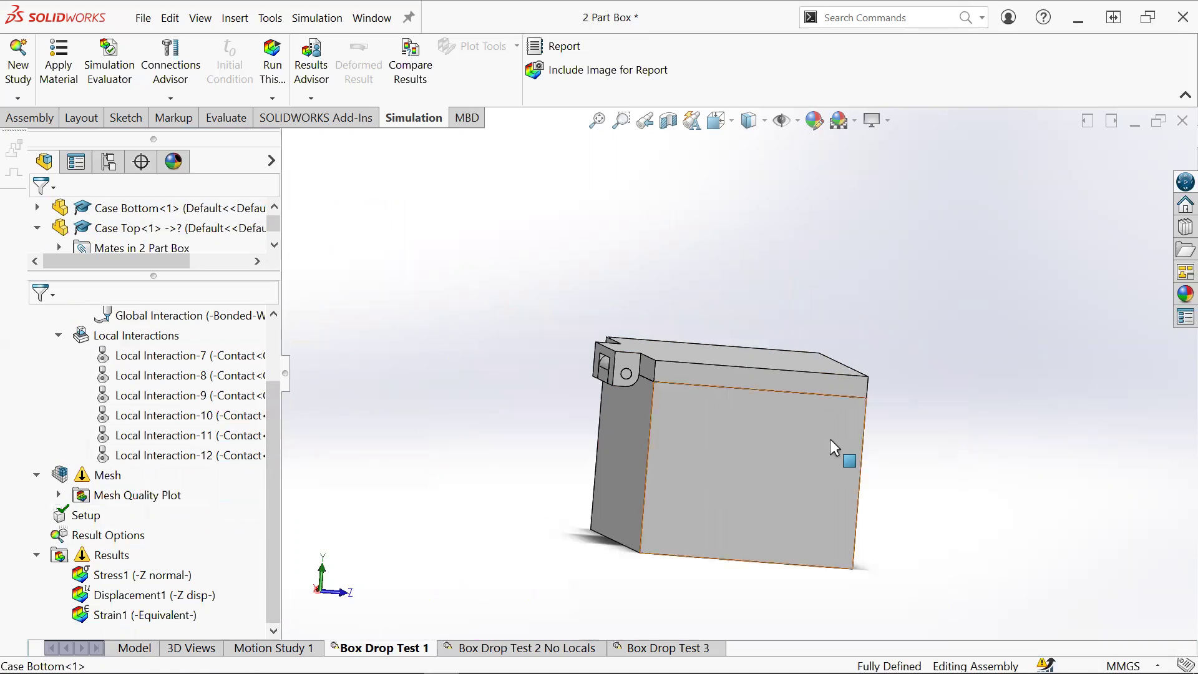
{"action": "middle_click_drag", "start_coordinate": [838, 455], "coordinate": [761, 424]}
{"action": "middle_click_drag", "start_coordinate": [615, 387], "coordinate": [817, 366]}
{"action": "mouse_move", "coordinate": [769, 412]}
{"action": "middle_mouse_down"}
{"action": "mouse_move", "coordinate": [717, 420]}
{"action": "mouse_move", "coordinate": [727, 410]}
{"action": "mouse_move", "coordinate": [783, 422]}
{"action": "middle_mouse_up"}
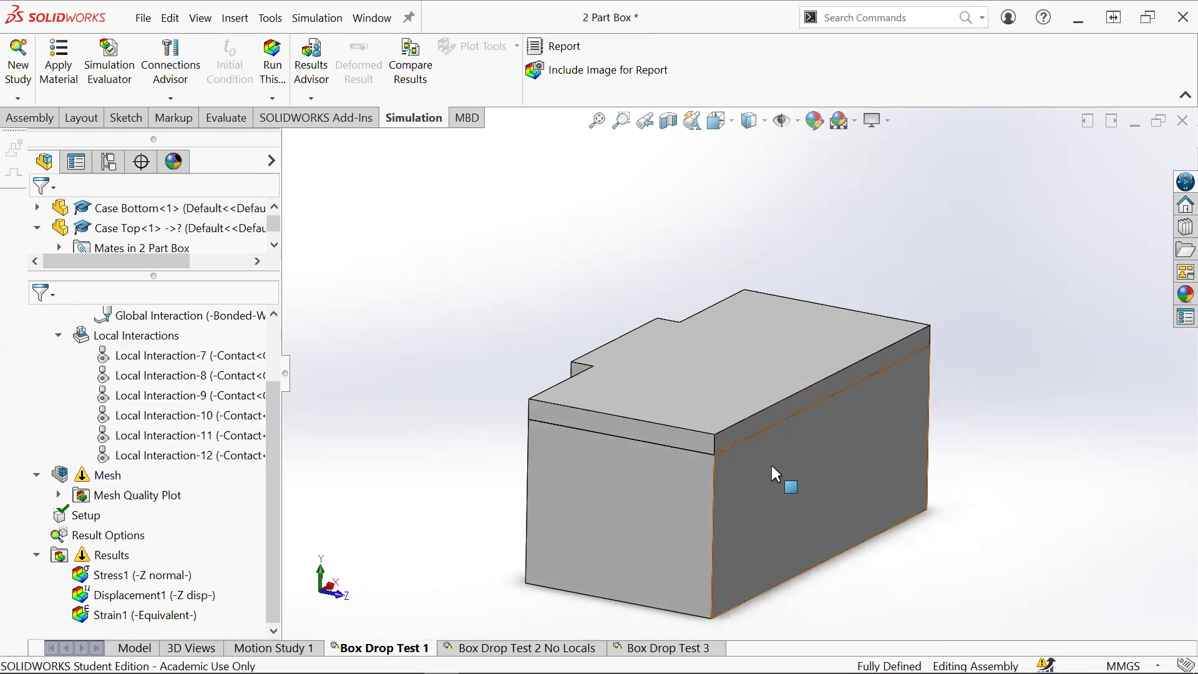
{"action": "double_click", "coordinate": [165, 576]}
{"action": "middle_click_drag", "start_coordinate": [609, 516], "coordinate": [830, 462]}
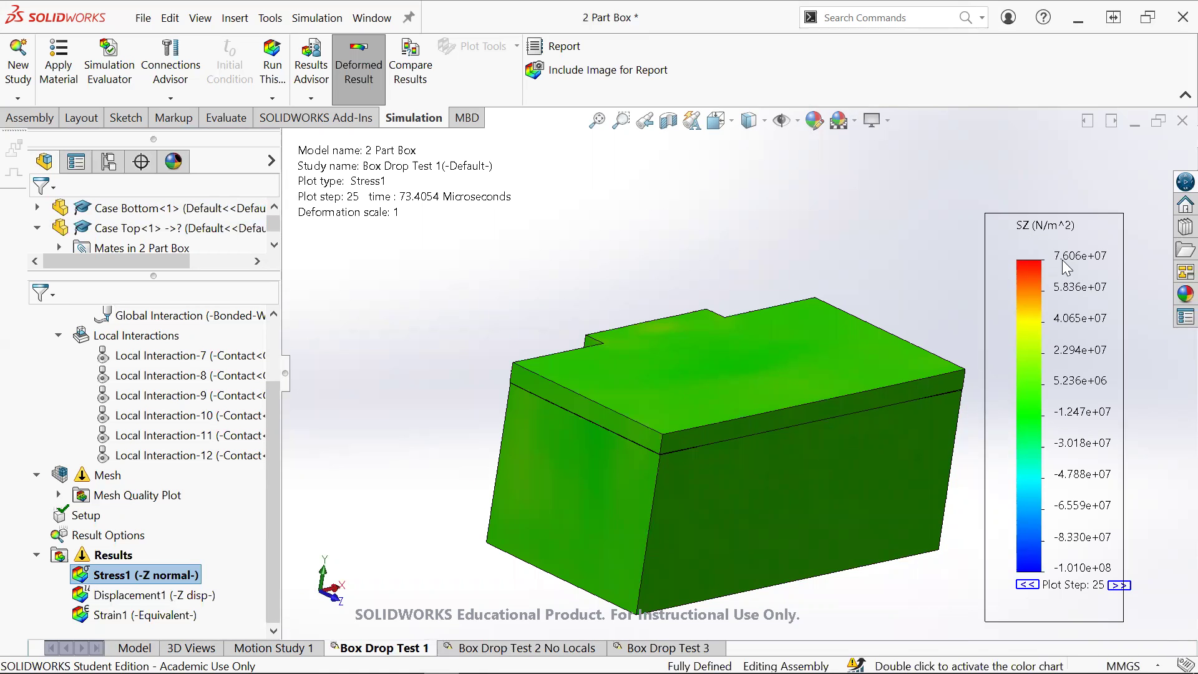
{"action": "double_click", "coordinate": [161, 597]}
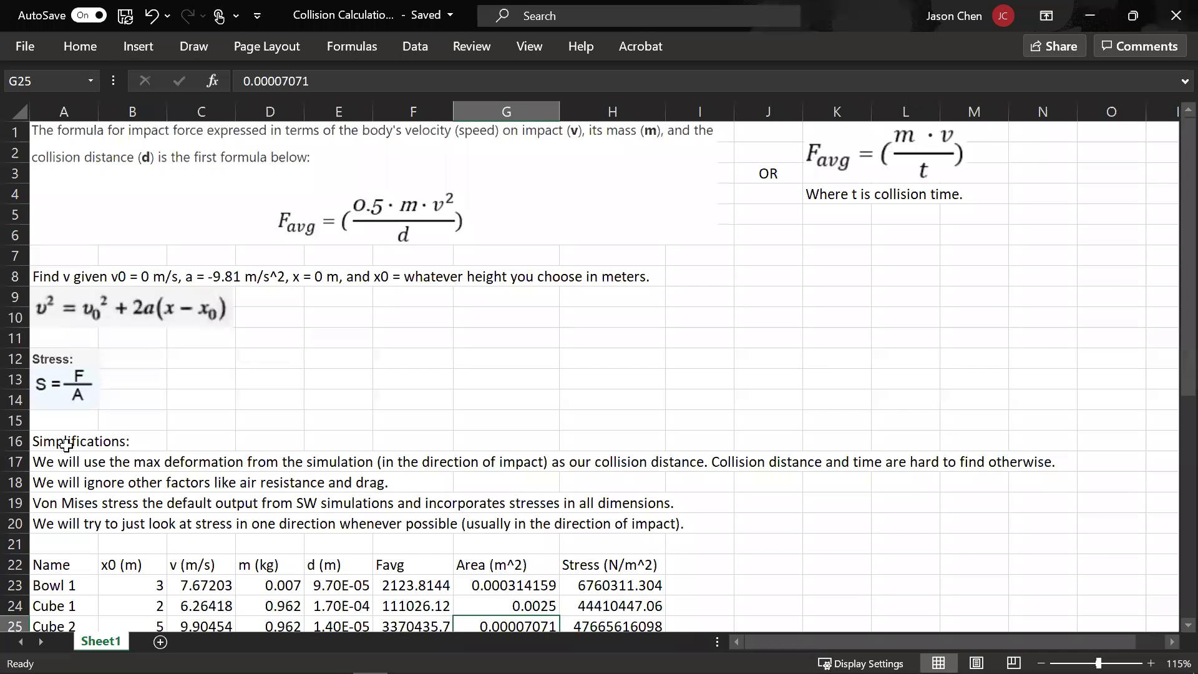
Step: In the Excel collision calculation sheet, review Box 3's drop height, mass, collision distance, average force formula and impact area
{"action": "scroll", "coordinate": [67, 445], "scroll_direction": "down", "scroll_amount": 3}
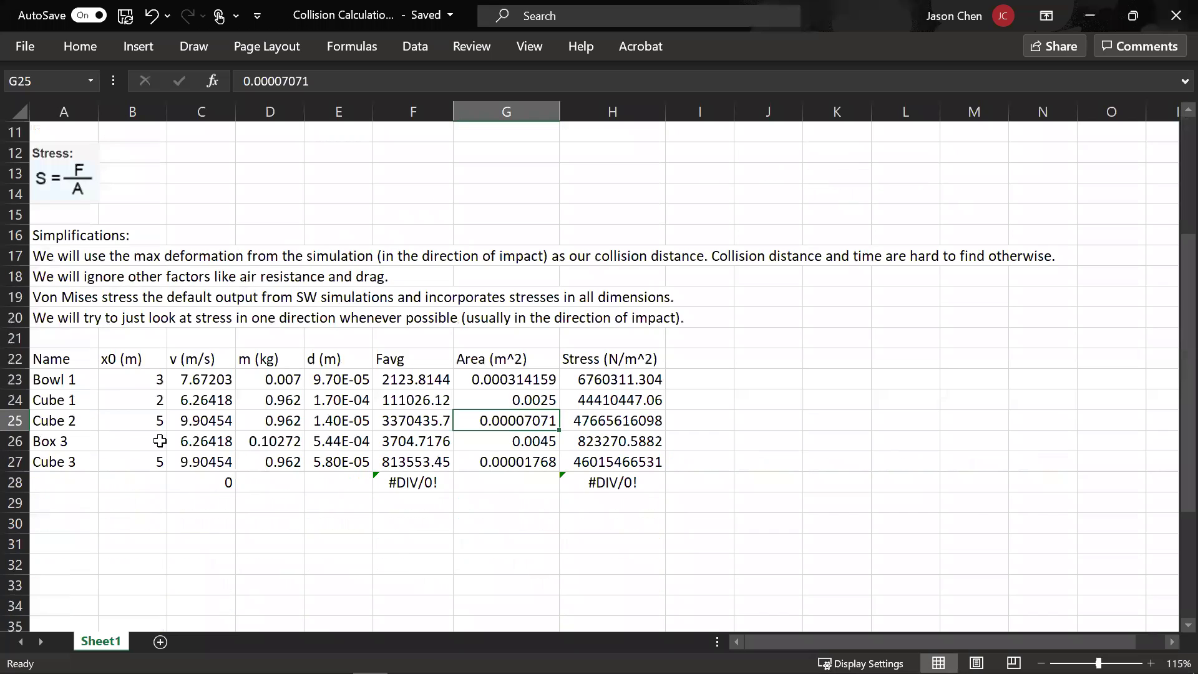
{"action": "left_click", "coordinate": [154, 445]}
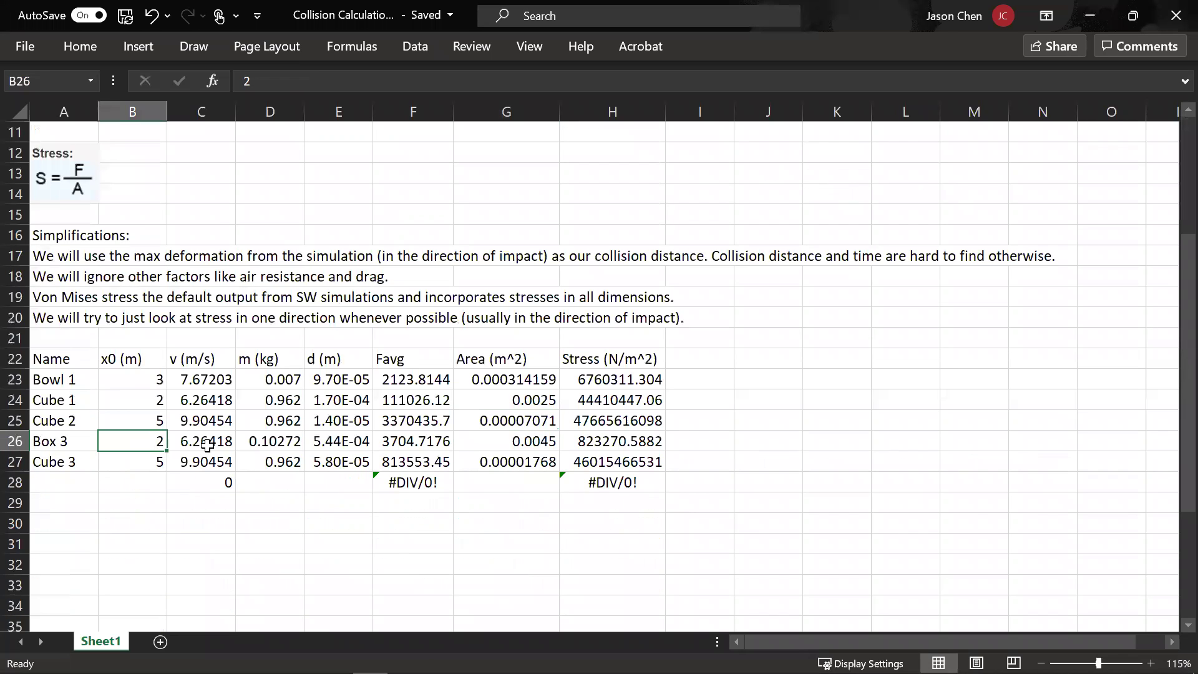
{"action": "left_click", "coordinate": [263, 442]}
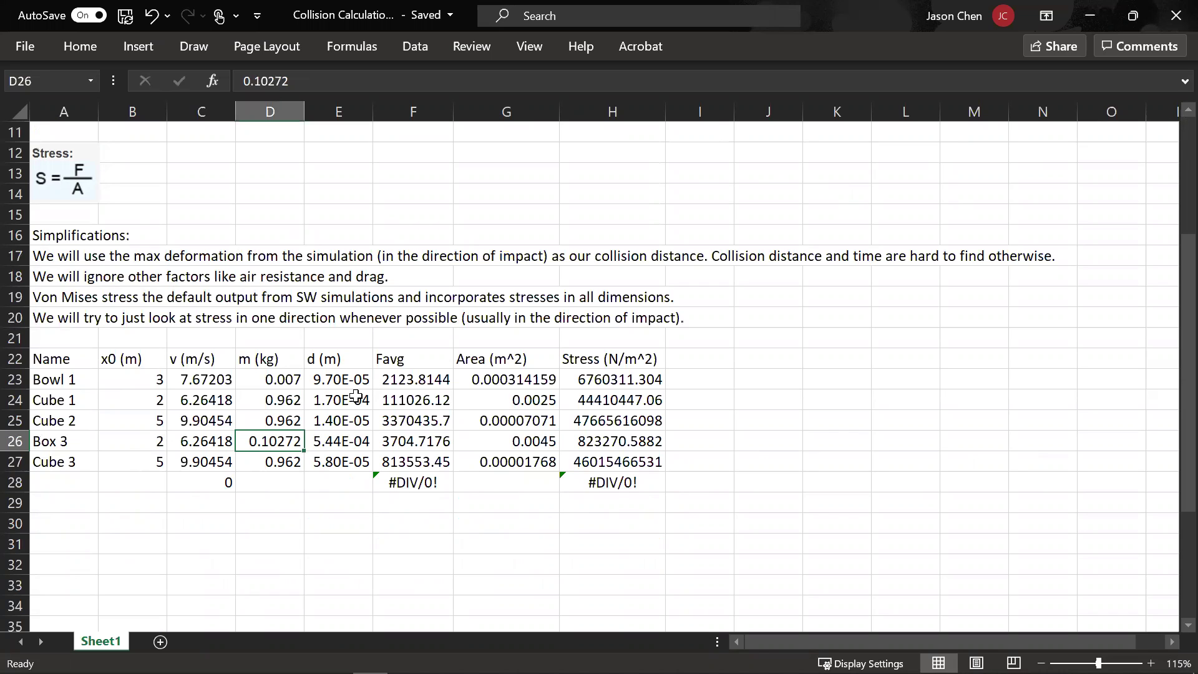
{"action": "left_click", "coordinate": [341, 442]}
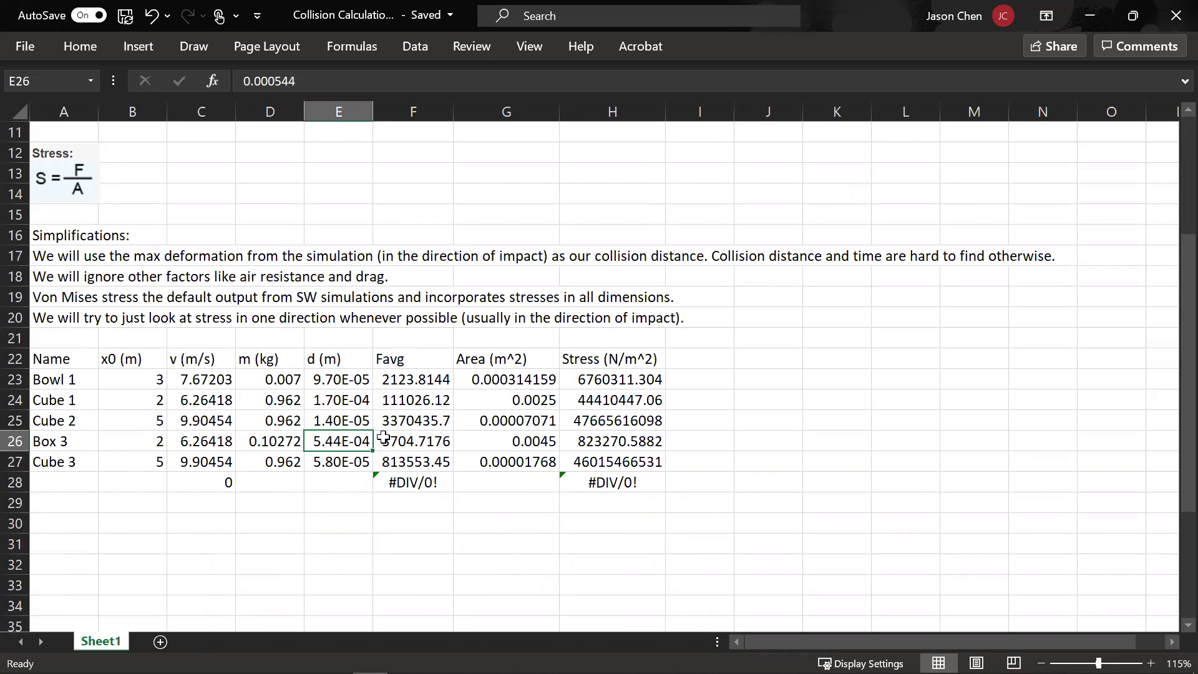
{"action": "left_click", "coordinate": [420, 435]}
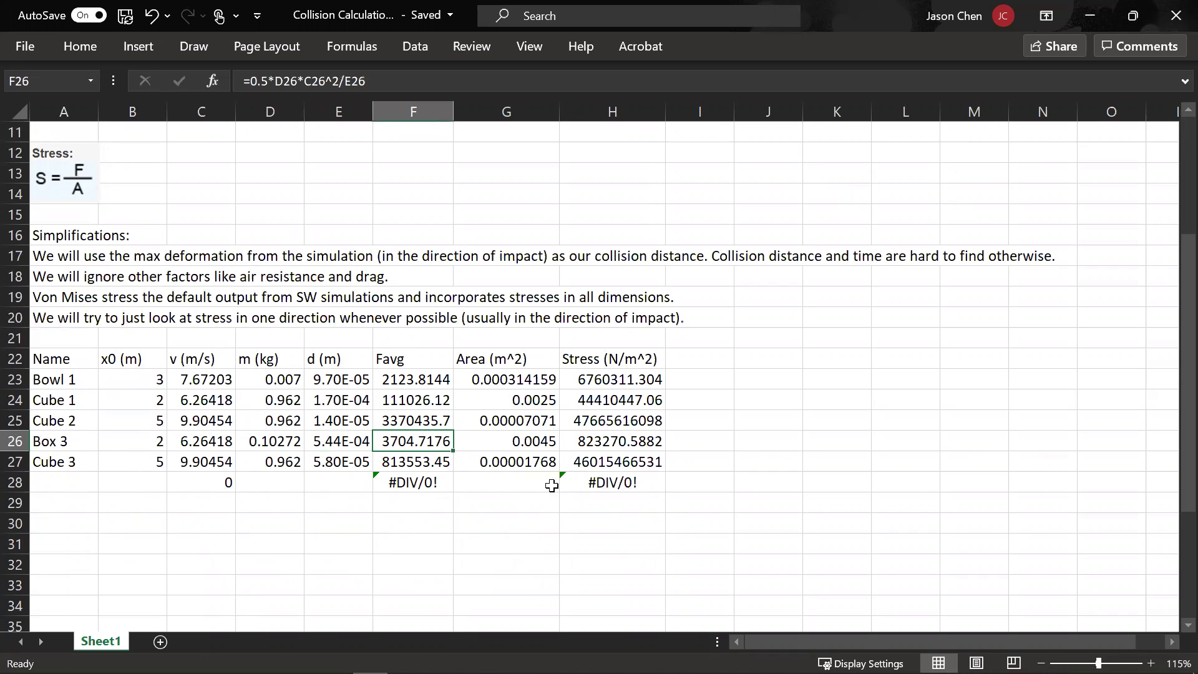
{"action": "left_click", "coordinate": [477, 445]}
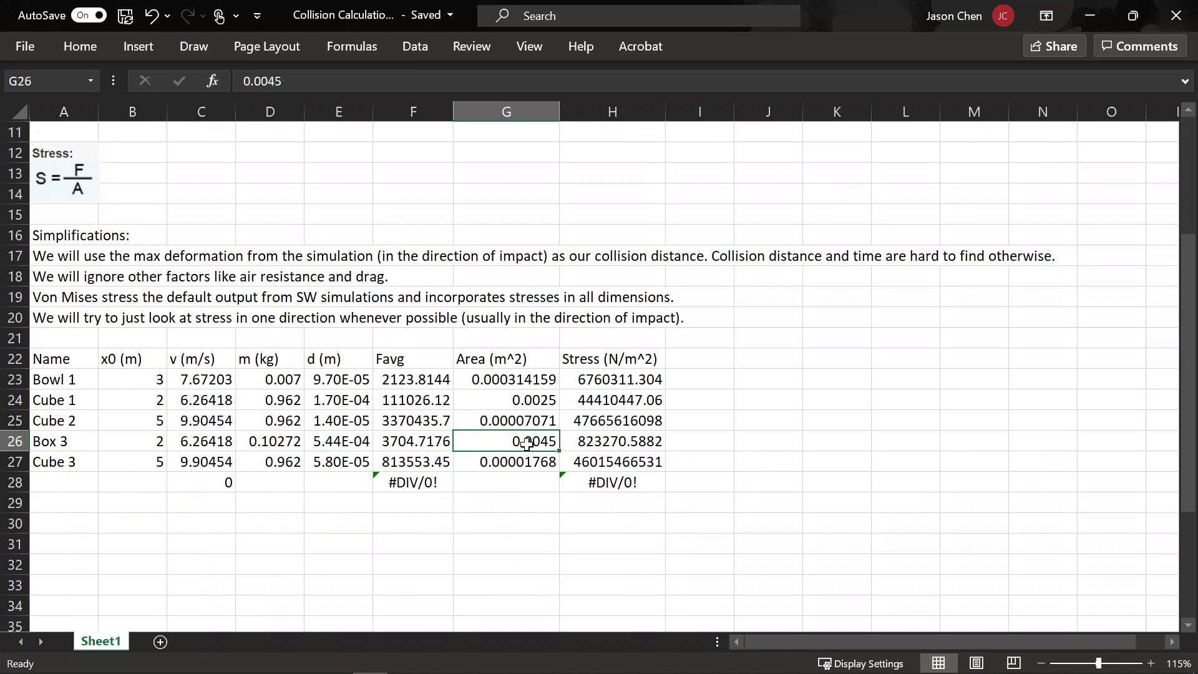
Step: Switch back to SOLIDWORKS and display the Stress1 Z-normal plot to compare it with the calculated stress
{"action": "mouse_move", "coordinate": [388, 672]}
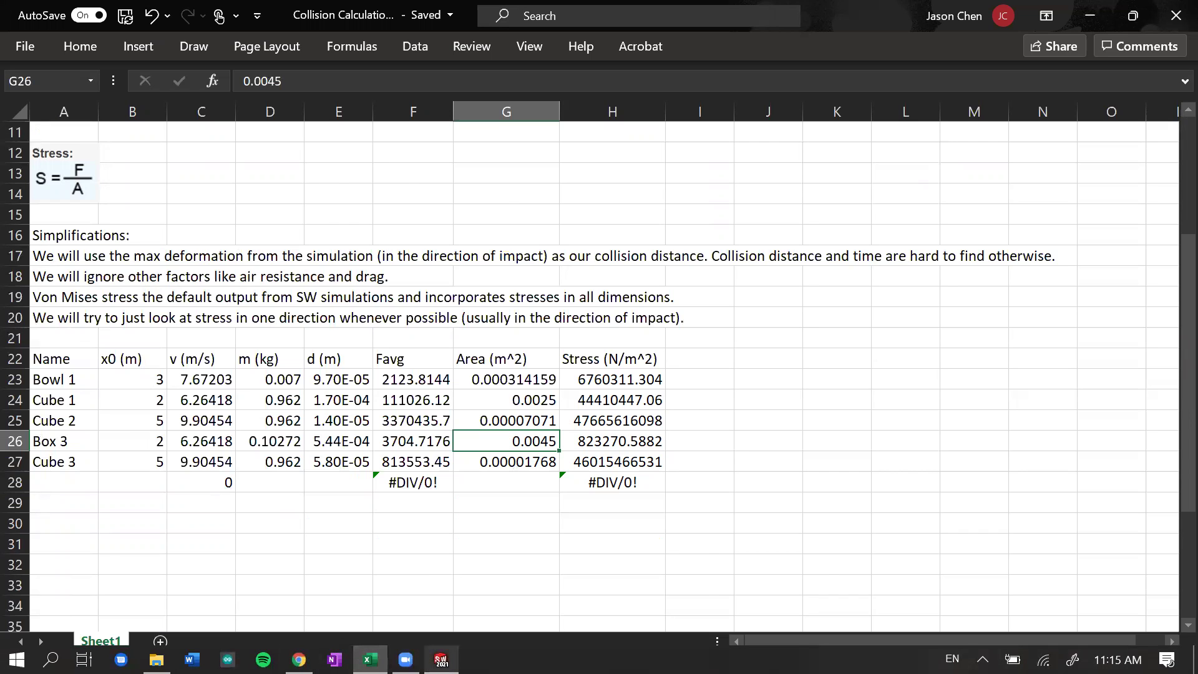
{"action": "left_click", "coordinate": [441, 660]}
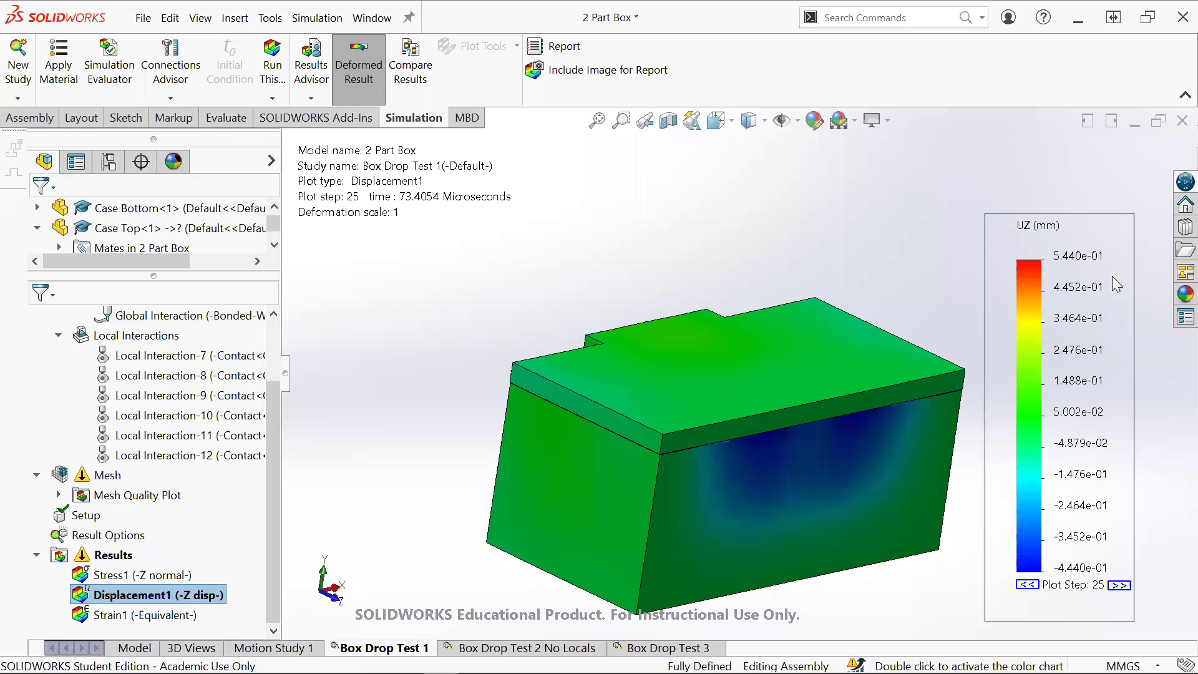
{"action": "left_click", "coordinate": [181, 574]}
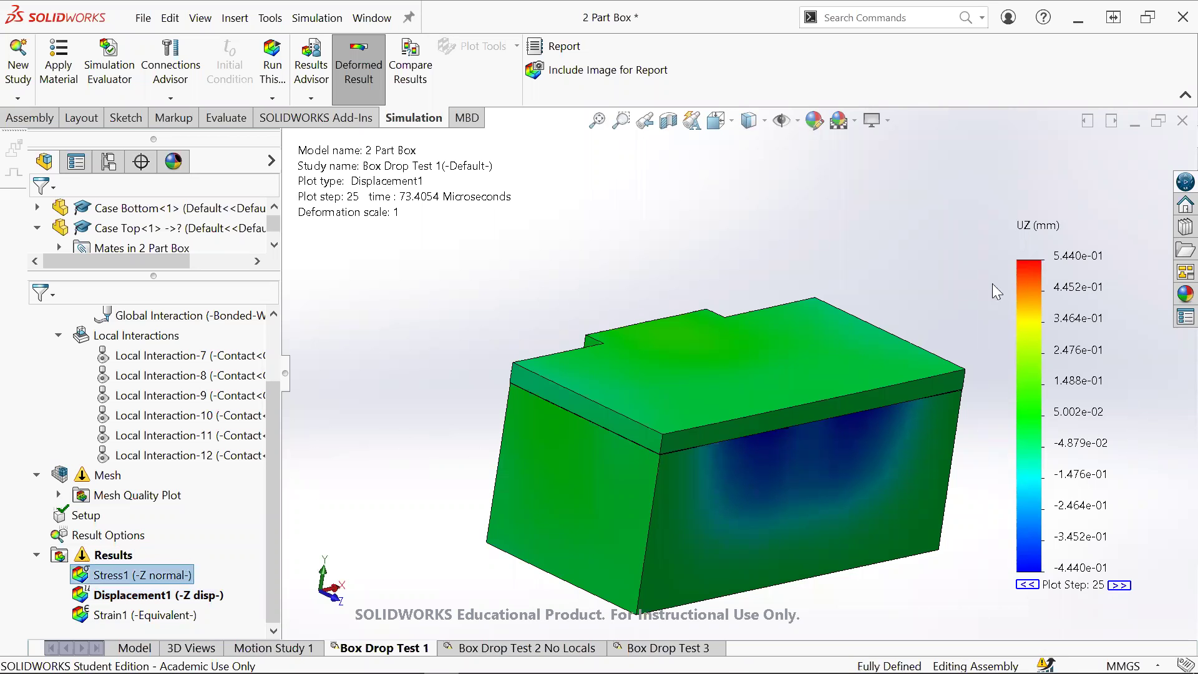
{"action": "double_click", "coordinate": [141, 575]}
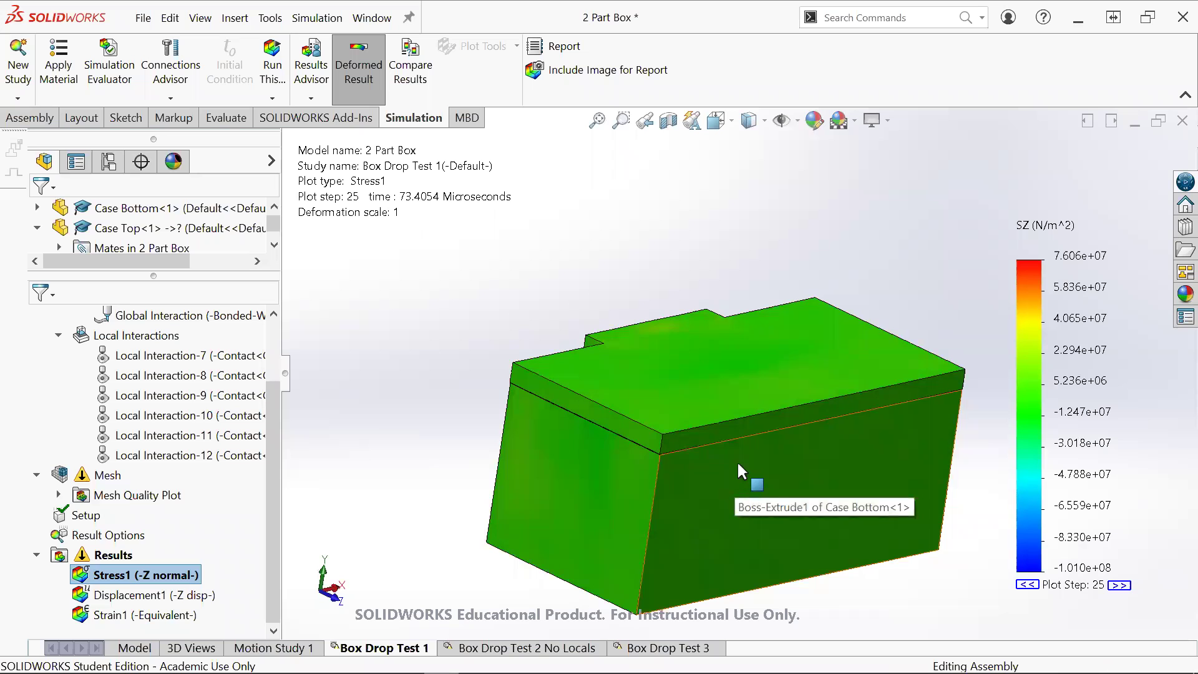
{"action": "key", "text": "Right"}
{"action": "key", "text": "Right"}
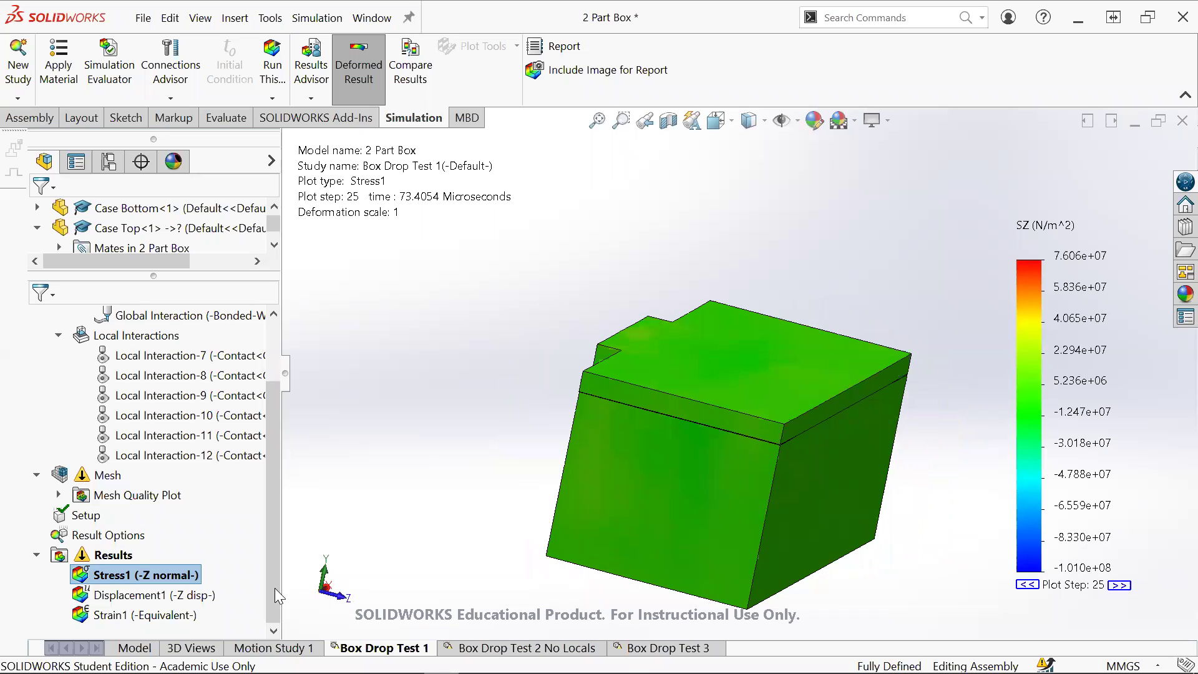
Step: Display the Displacement1 Z-displacement plot and examine the deformation around the hinge and the case wall below it
{"action": "double_click", "coordinate": [181, 595]}
{"action": "scroll", "coordinate": [705, 405], "scroll_direction": "down", "scroll_amount": 2}
{"action": "middle_click_drag", "start_coordinate": [769, 437], "coordinate": [702, 361]}
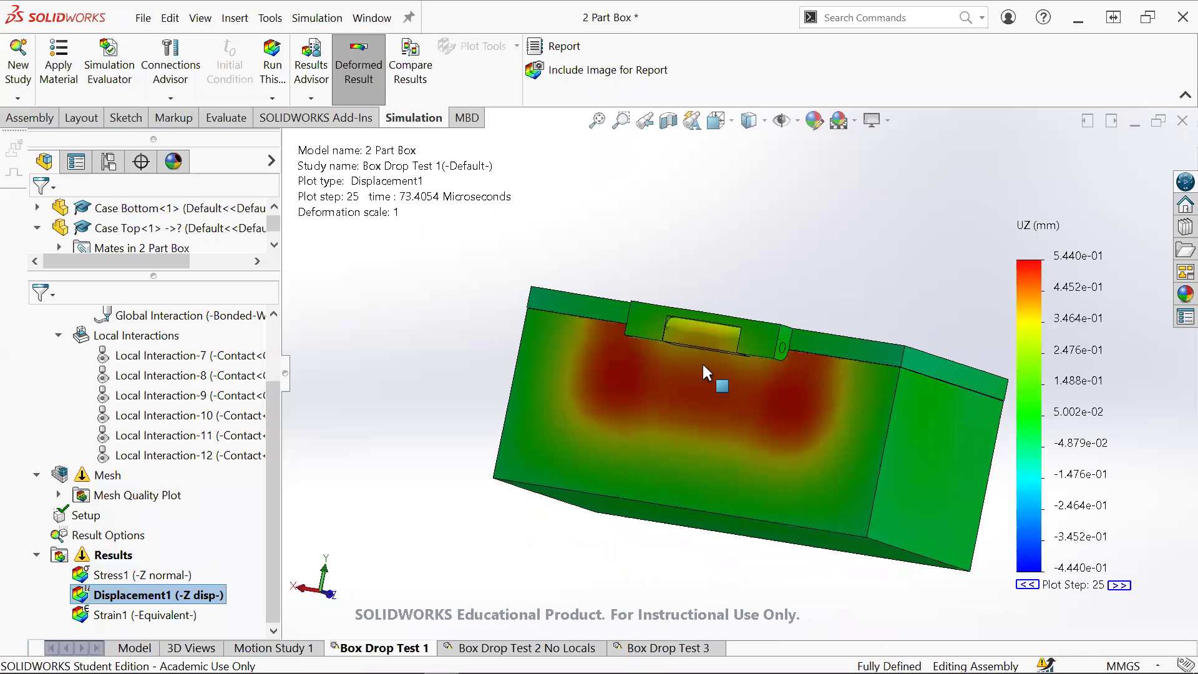
{"action": "middle_click_drag", "start_coordinate": [776, 381], "coordinate": [706, 398]}
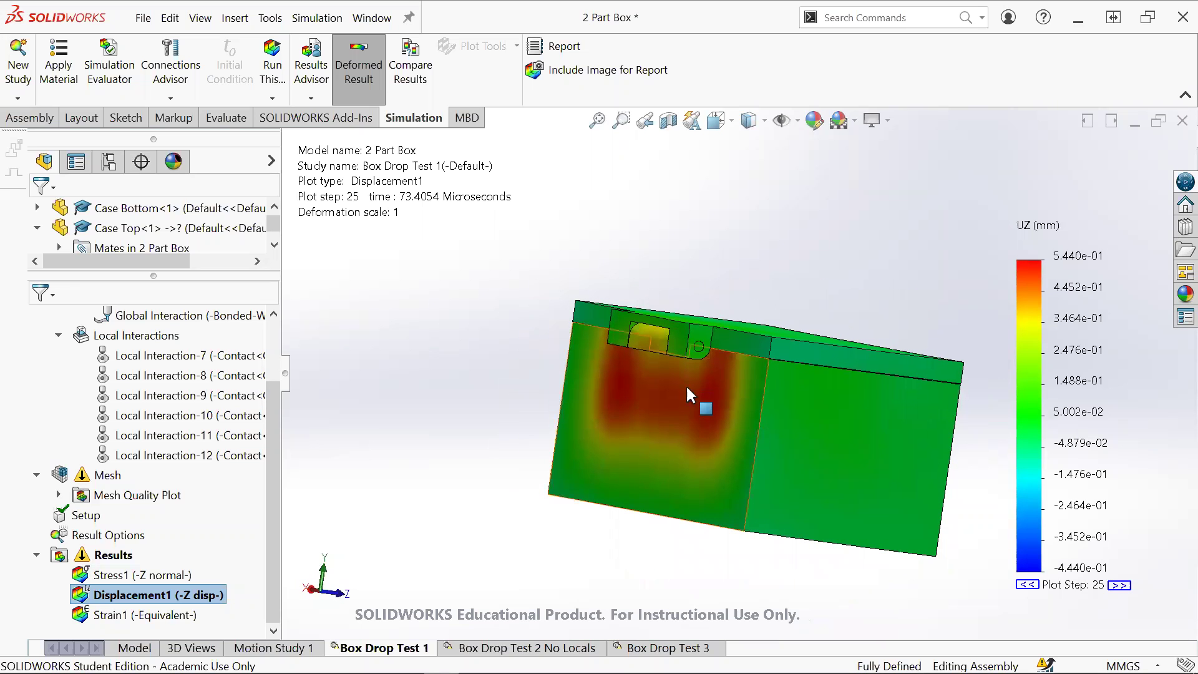
{"action": "scroll", "coordinate": [707, 377], "scroll_direction": "down", "scroll_amount": 5}
{"action": "middle_click_drag", "start_coordinate": [701, 383], "coordinate": [532, 308]}
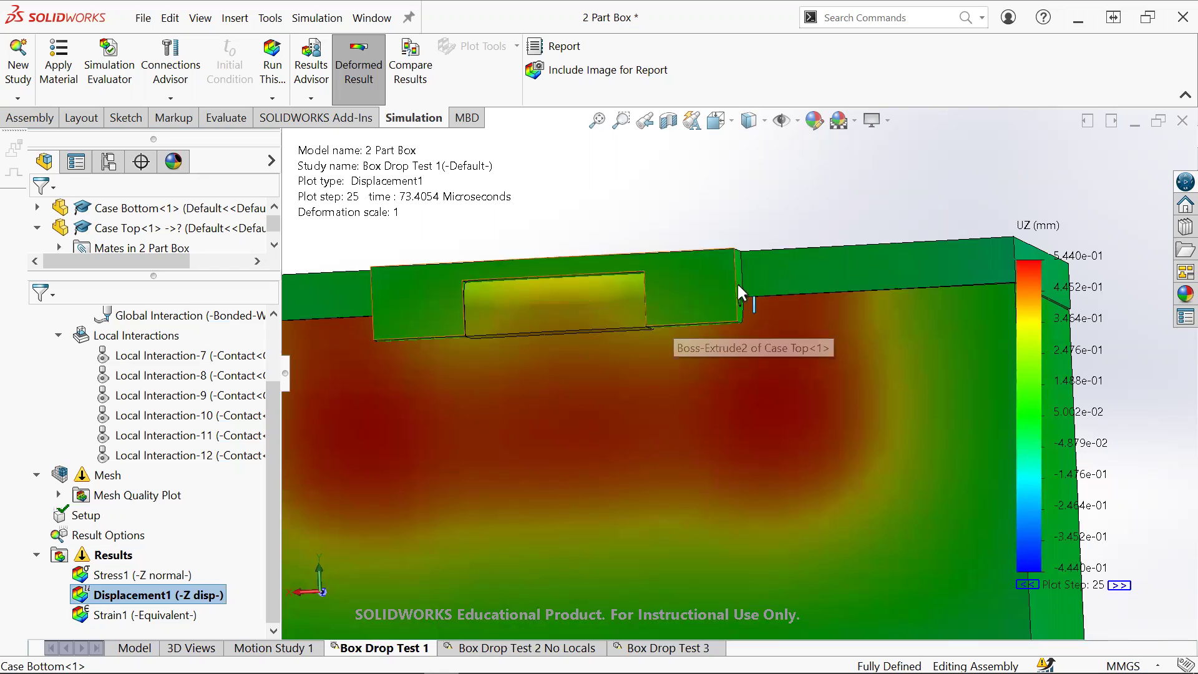
{"action": "middle_click_drag", "start_coordinate": [737, 282], "coordinate": [727, 305]}
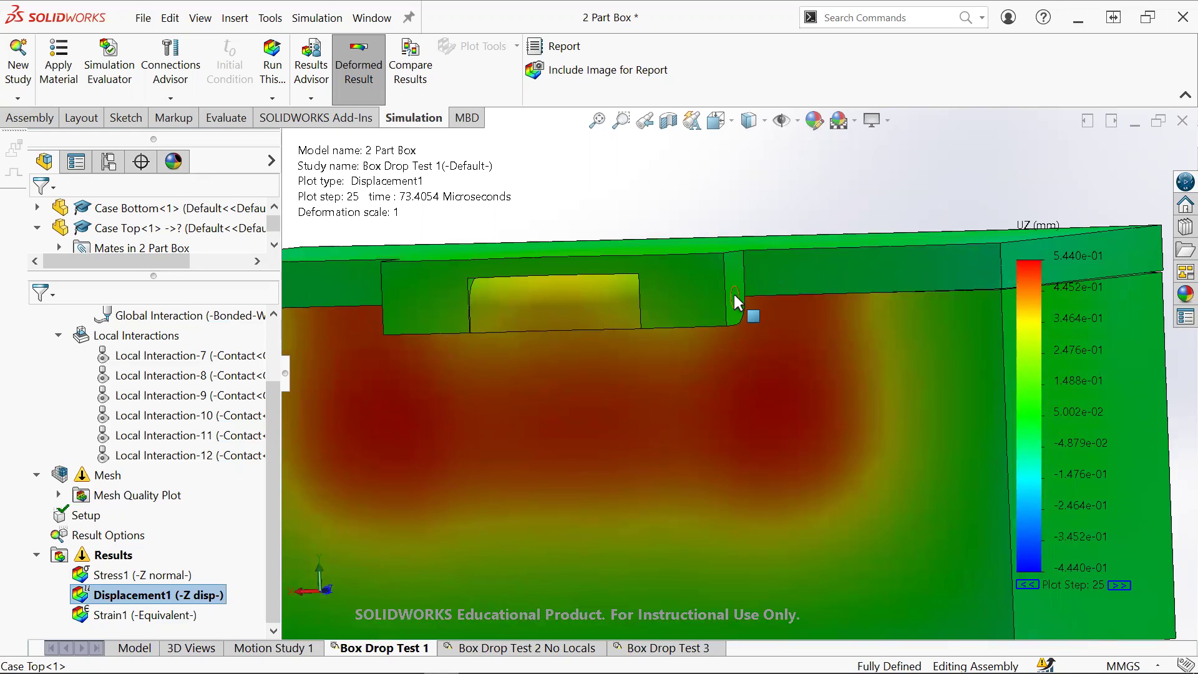
{"action": "middle_click_drag", "start_coordinate": [767, 306], "coordinate": [812, 320]}
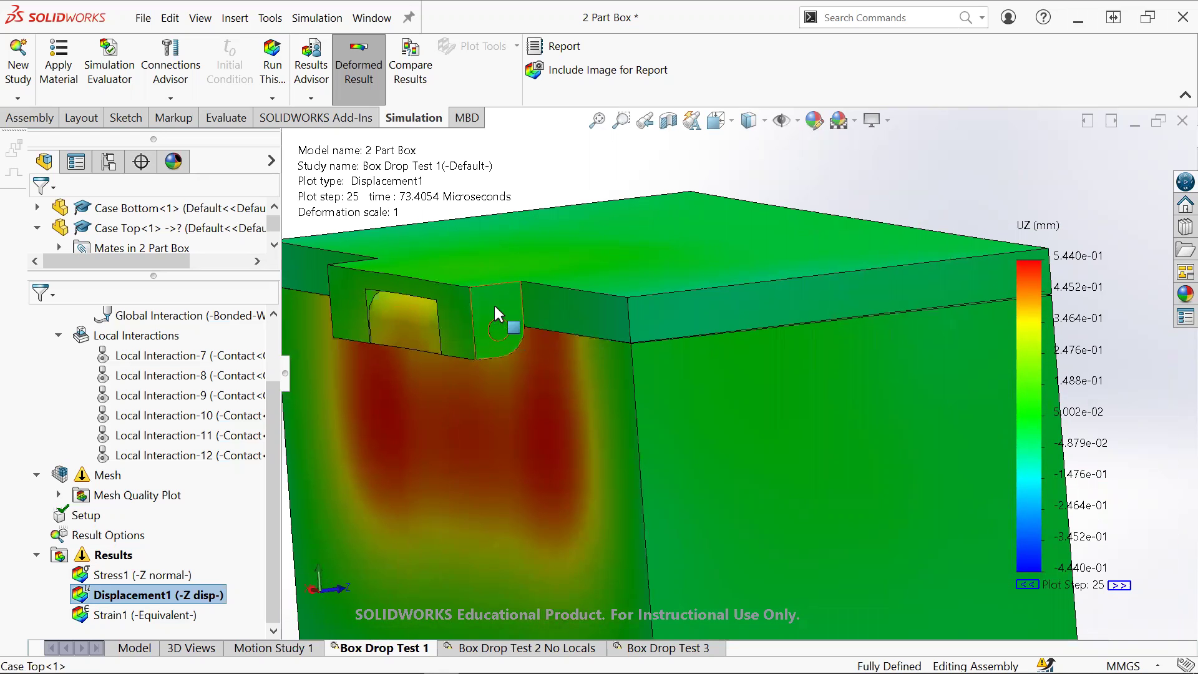
{"action": "middle_click_drag", "start_coordinate": [440, 312], "coordinate": [593, 283]}
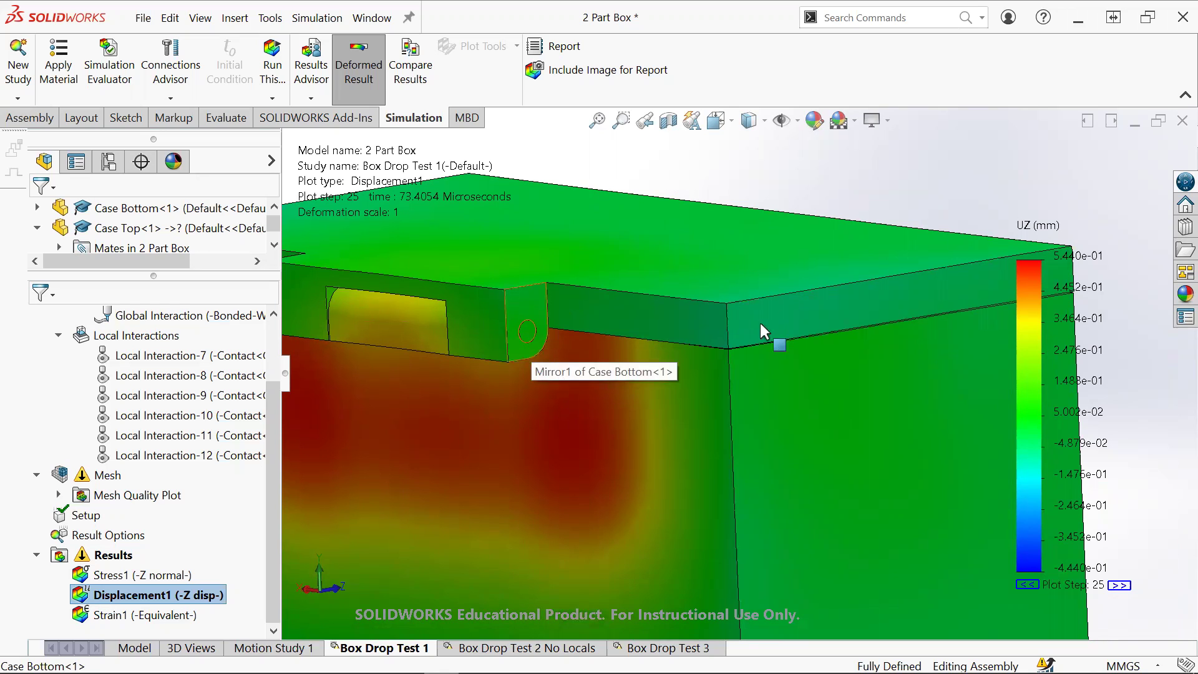
Step: Animate the Displacement1 plot to watch how the box deforms during the drop
{"action": "key", "text": "f"}
{"action": "middle_click_drag", "start_coordinate": [818, 489], "coordinate": [683, 377]}
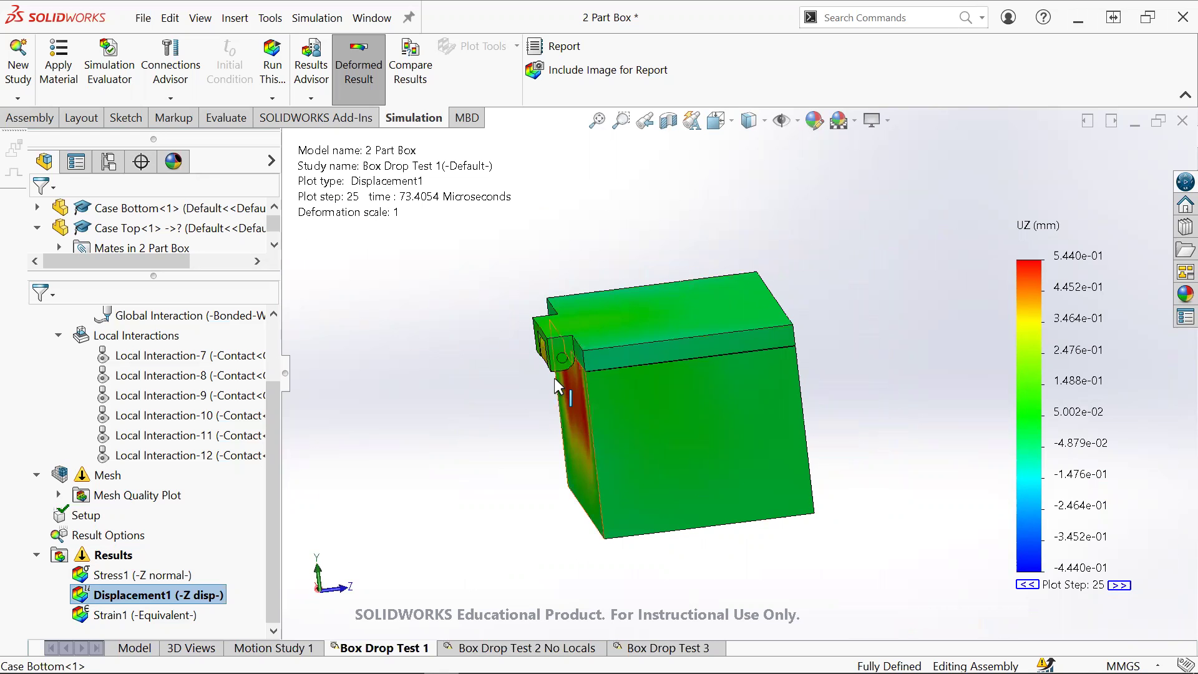
{"action": "middle_click_drag", "start_coordinate": [581, 377], "coordinate": [534, 446]}
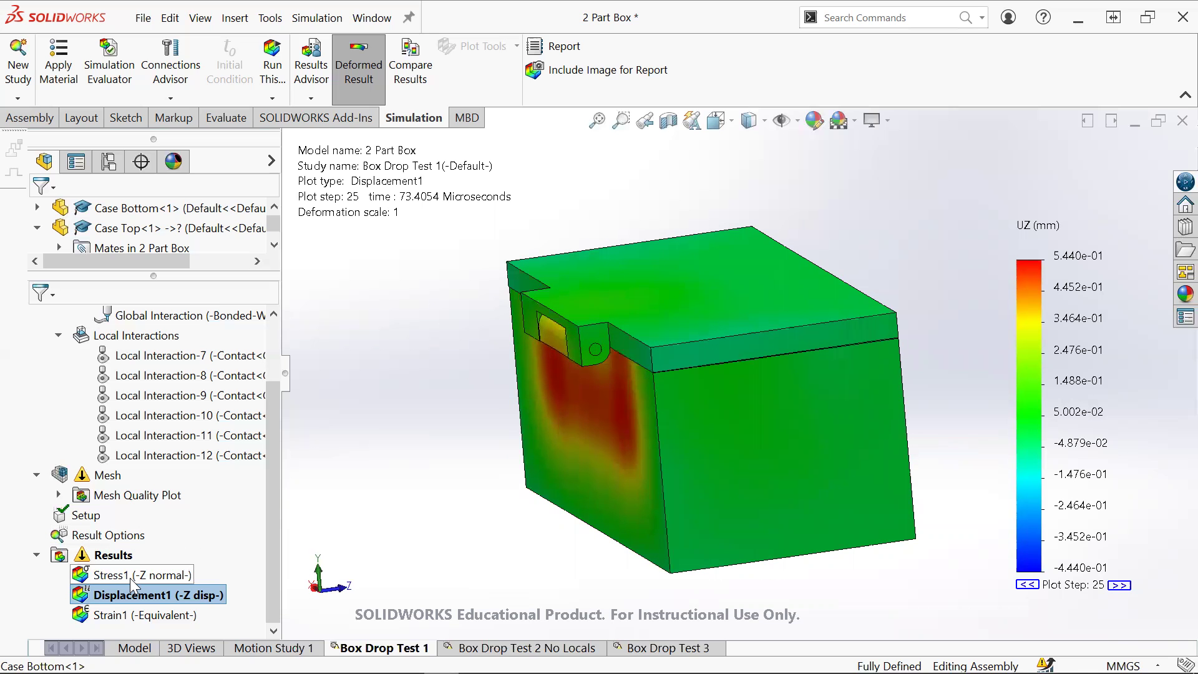
{"action": "right_click", "coordinate": [148, 602]}
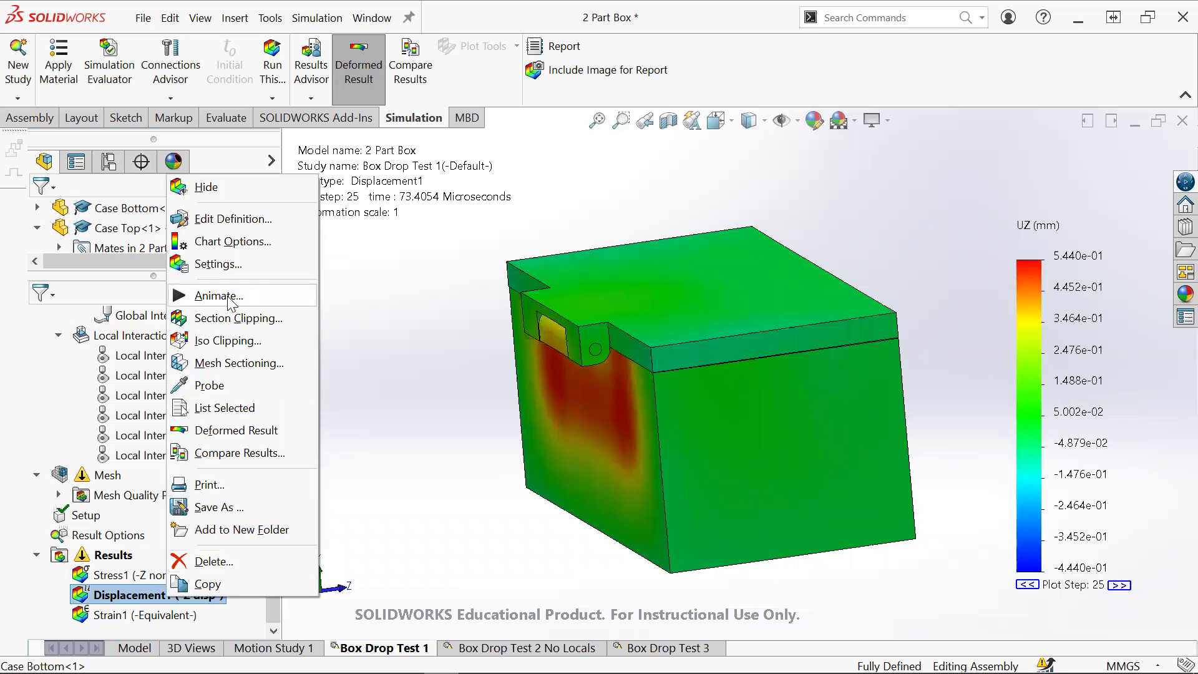
{"action": "left_click", "coordinate": [365, 294]}
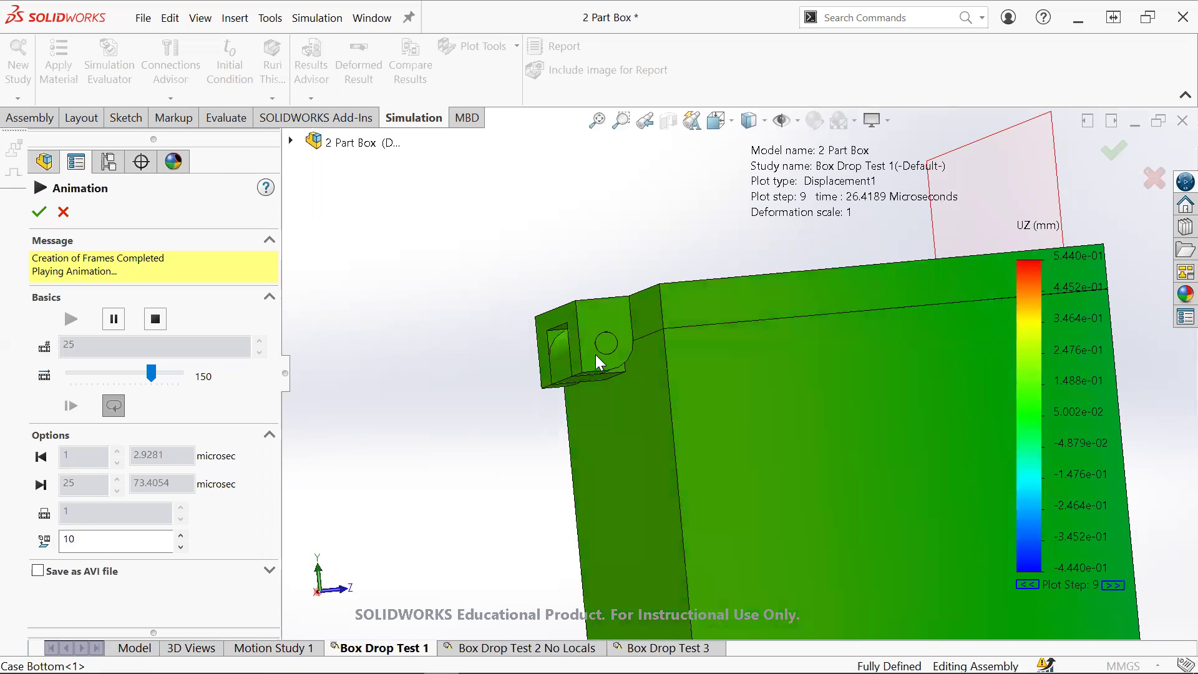
Step: Close the displacement animation, display the Stress1 Z-normal plot, and check it against Box 3's calculated stress in the Excel sheet
{"action": "scroll", "coordinate": [606, 348], "scroll_direction": "down", "scroll_amount": 2}
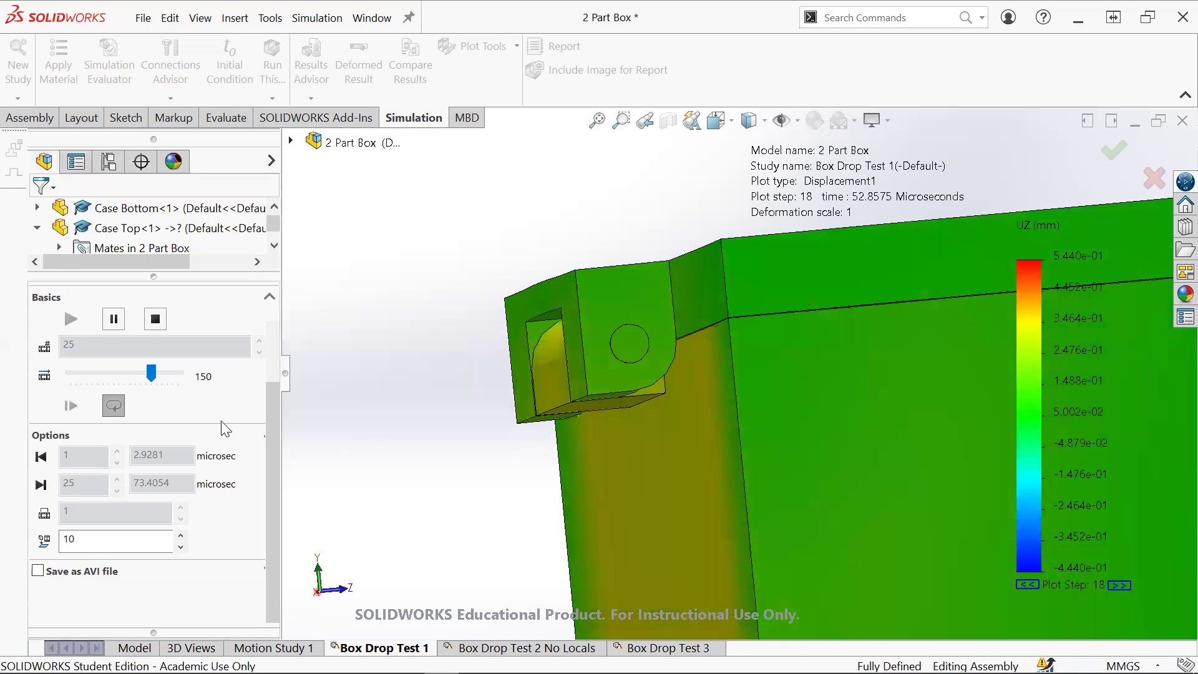
{"action": "double_click", "coordinate": [137, 570]}
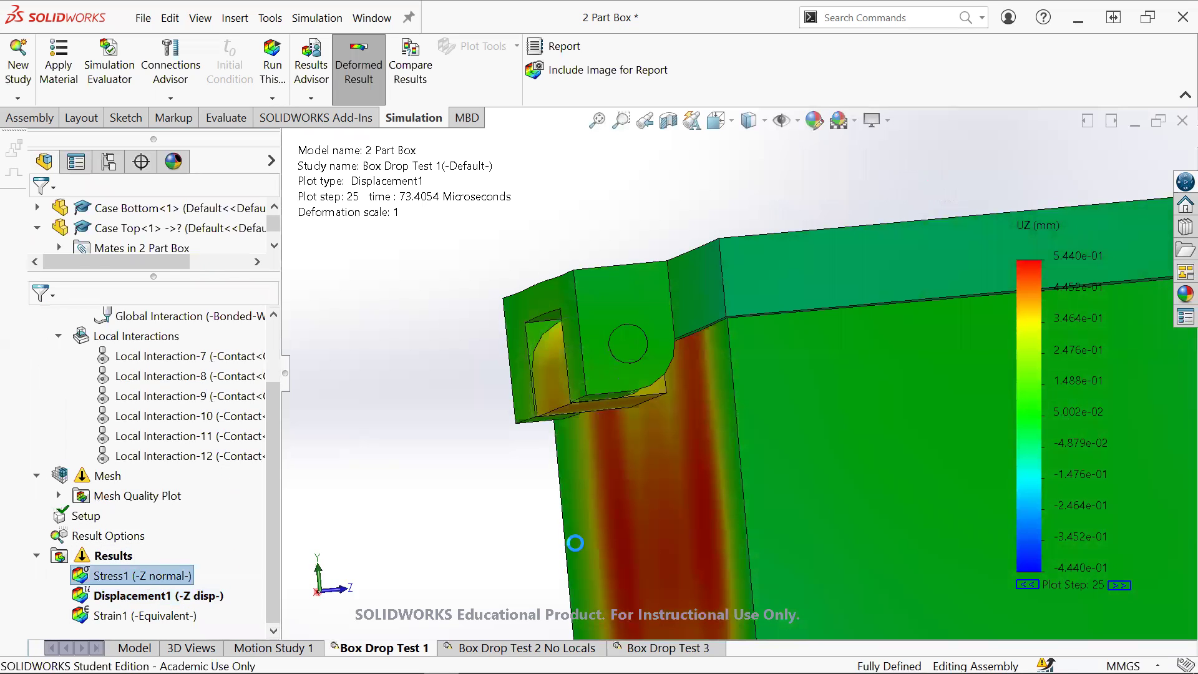
{"action": "scroll", "coordinate": [967, 337], "scroll_direction": "up", "scroll_amount": 5}
{"action": "scroll", "coordinate": [974, 336], "scroll_direction": "down", "scroll_amount": 3}
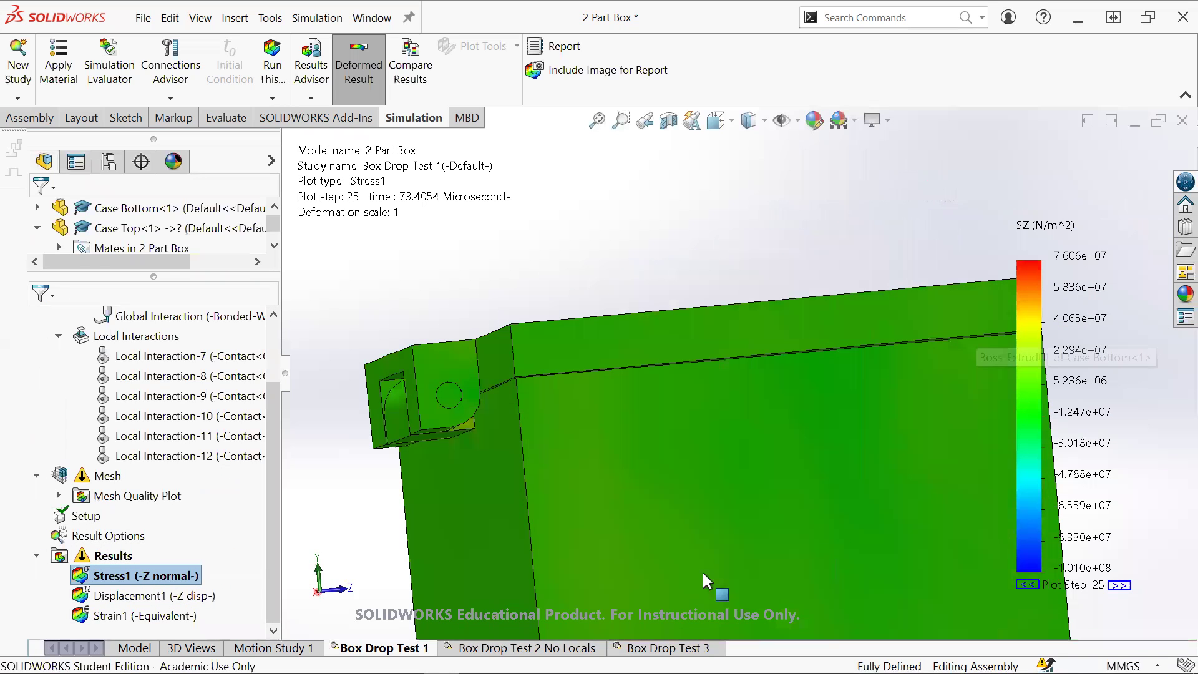
{"action": "left_click", "coordinate": [371, 660]}
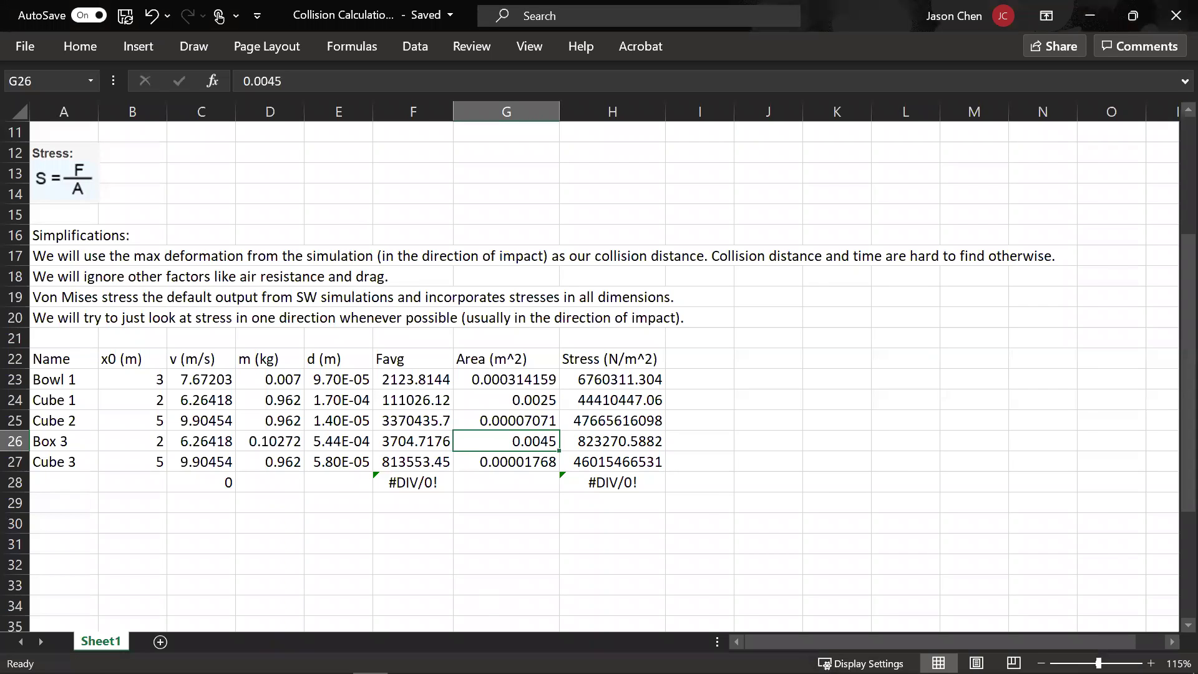
{"action": "left_click", "coordinate": [405, 660]}
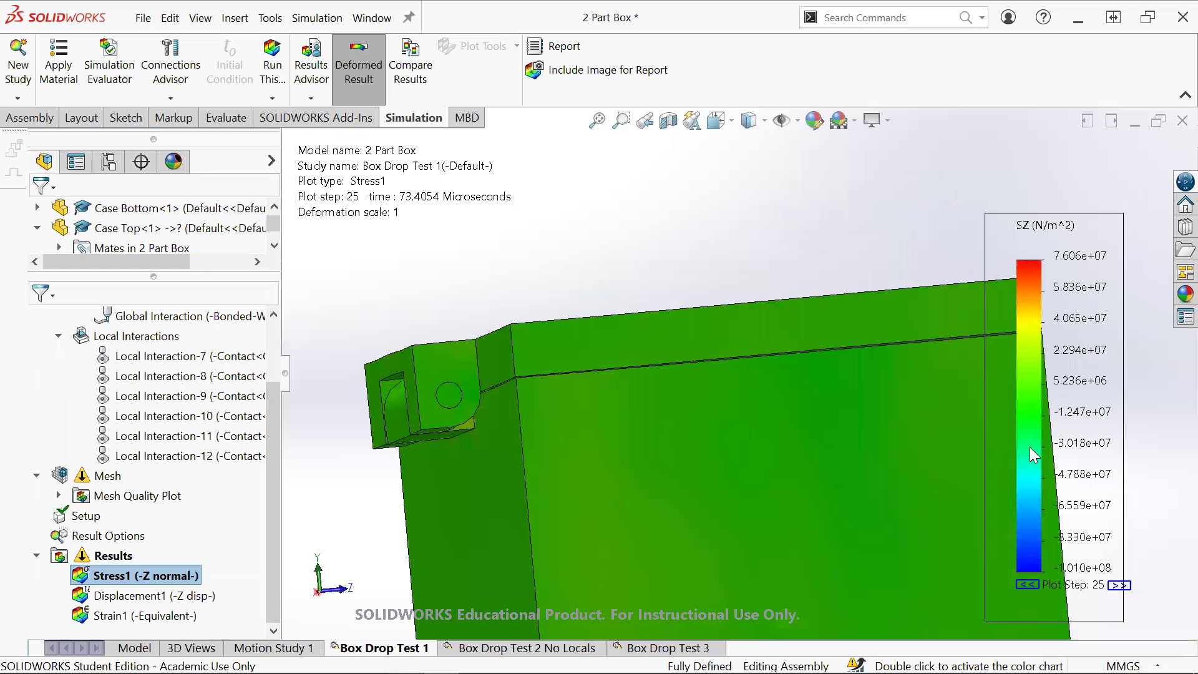
{"action": "right_click", "coordinate": [151, 574]}
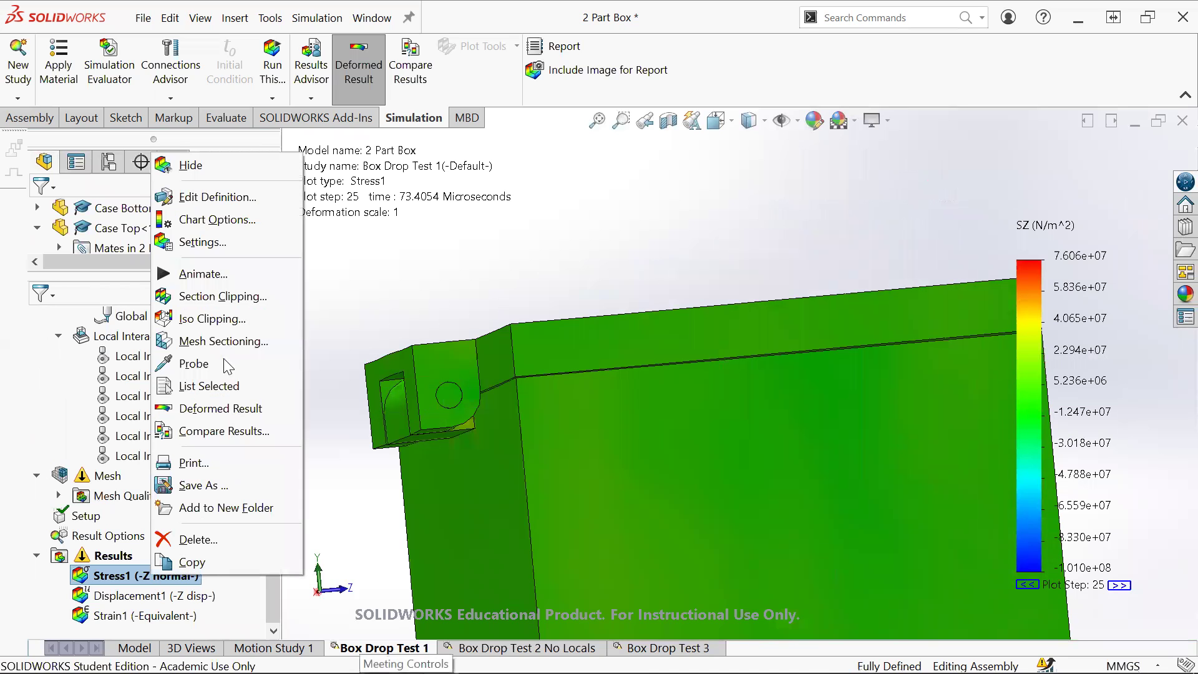
{"action": "left_click", "coordinate": [218, 296]}
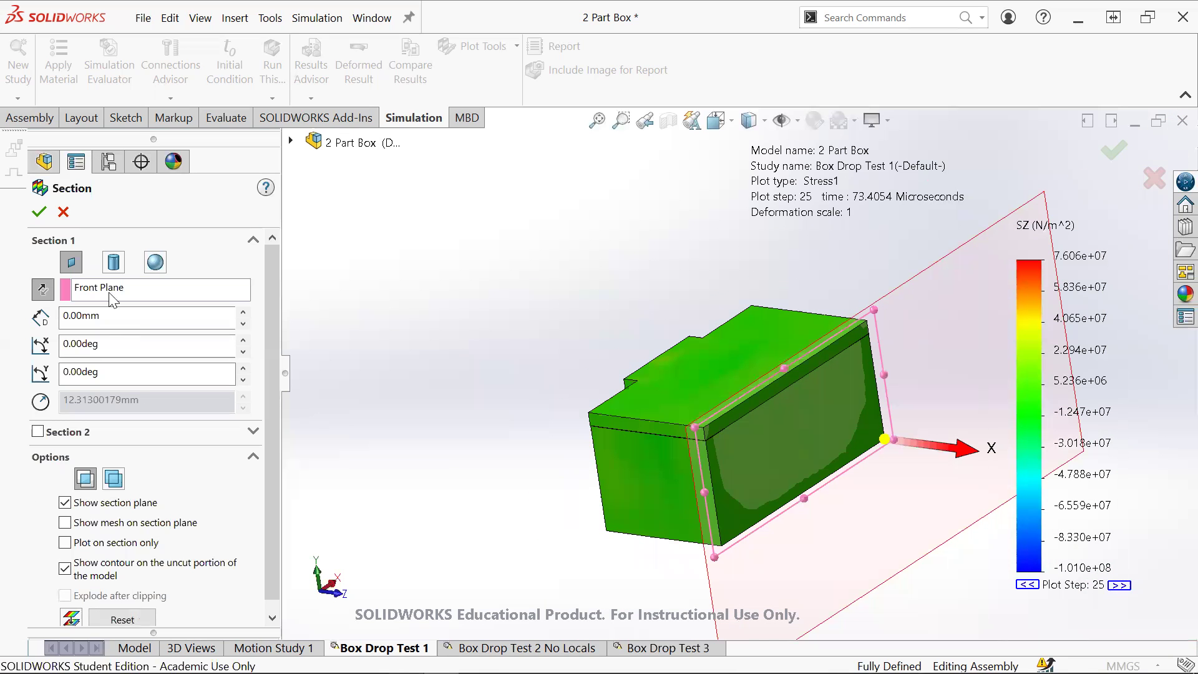
{"action": "left_click", "coordinate": [43, 290]}
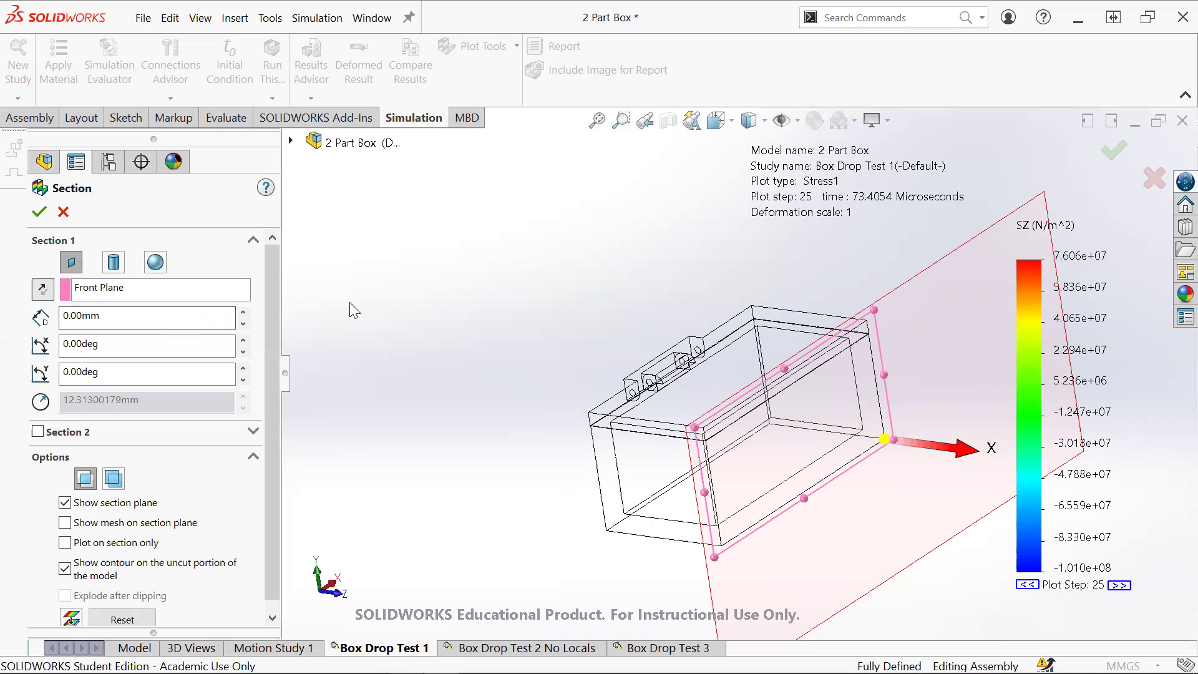
{"action": "left_click_drag", "start_coordinate": [935, 451], "coordinate": [722, 448]}
{"action": "middle_click_drag", "start_coordinate": [722, 448], "coordinate": [807, 393]}
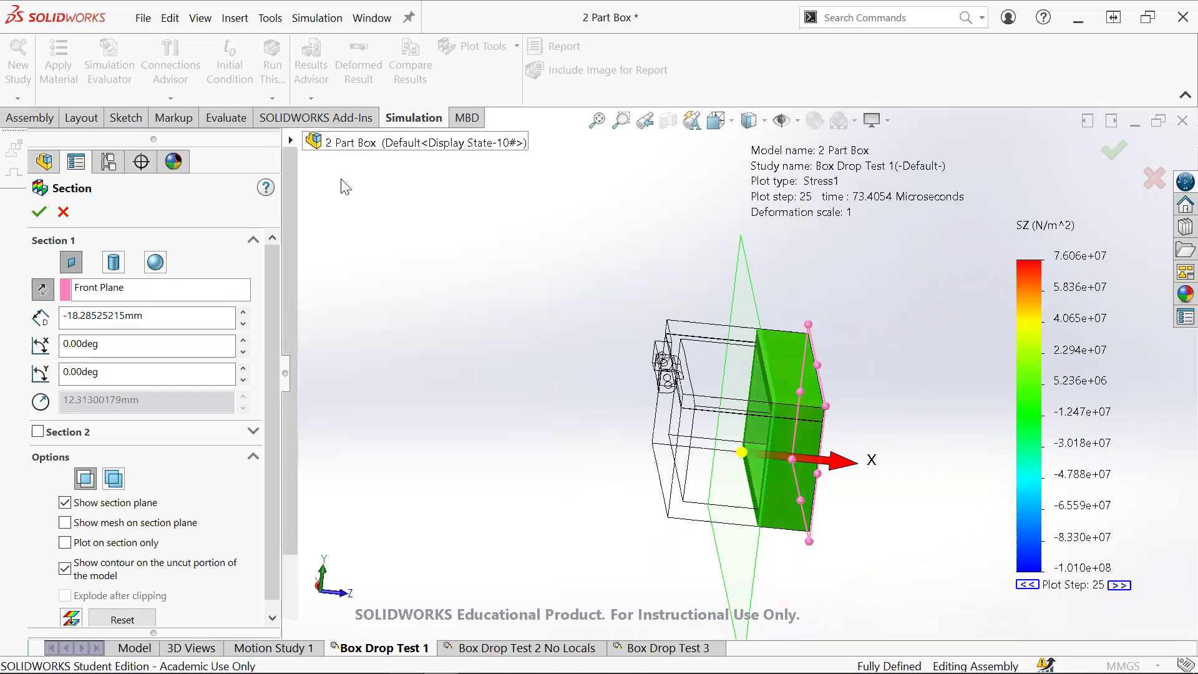
{"action": "left_click", "coordinate": [307, 141]}
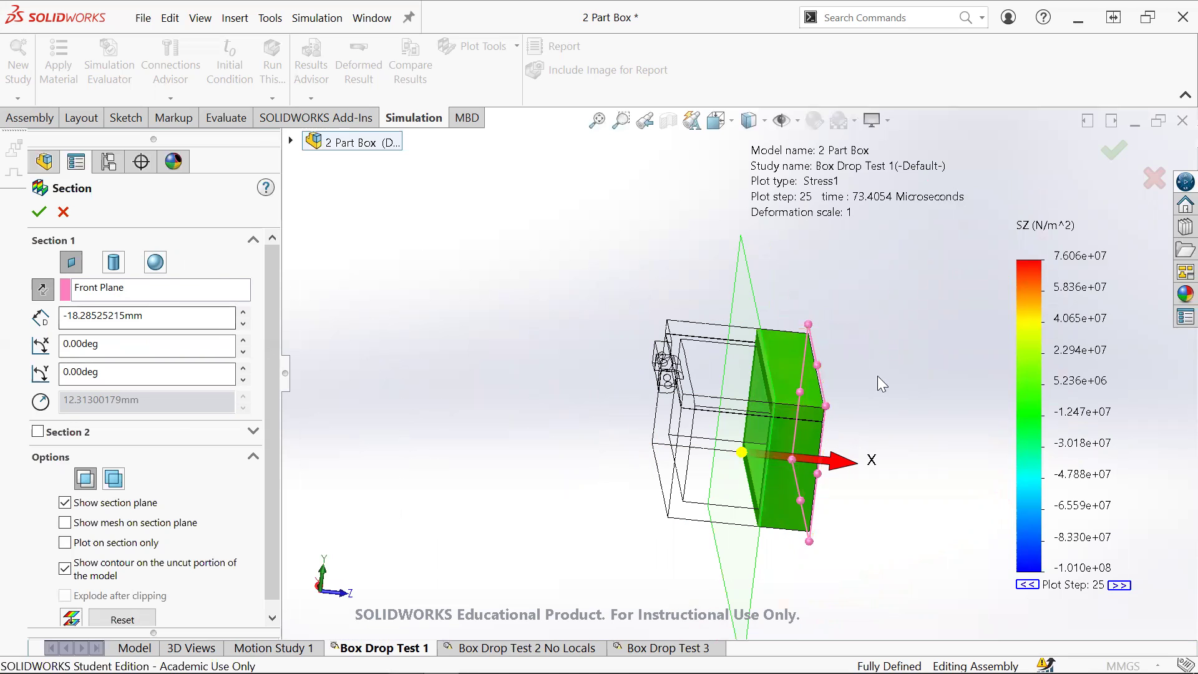
{"action": "scroll", "coordinate": [827, 459], "scroll_direction": "down", "scroll_amount": 2}
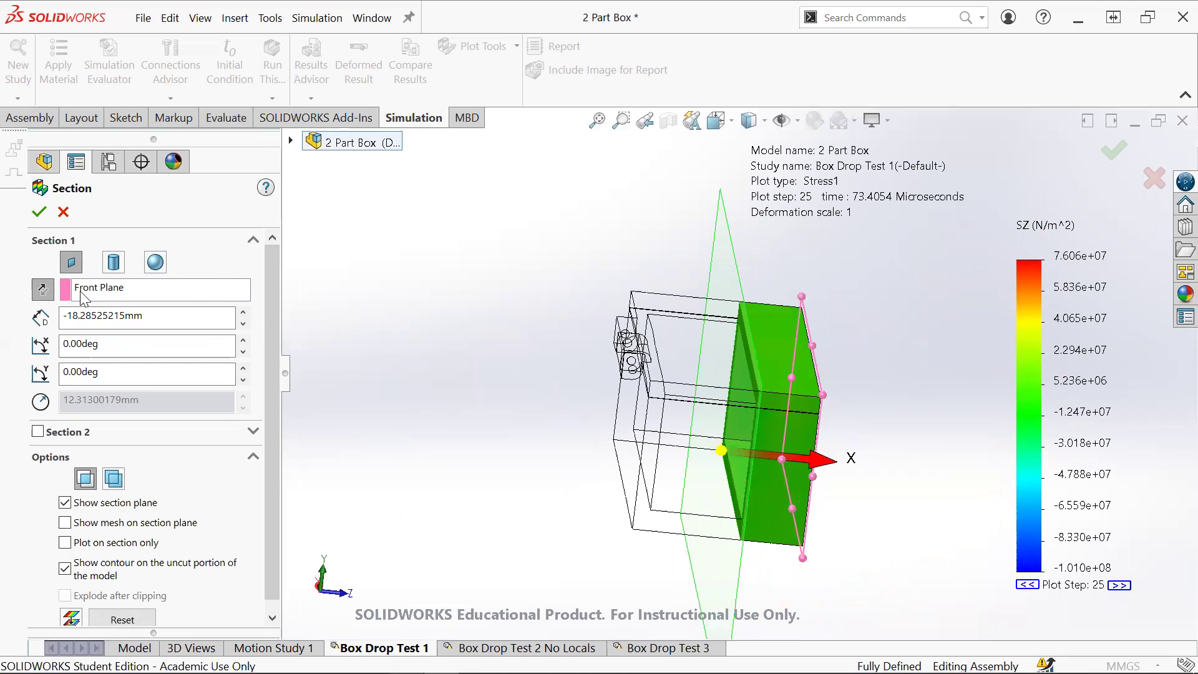
{"action": "left_click", "coordinate": [37, 294]}
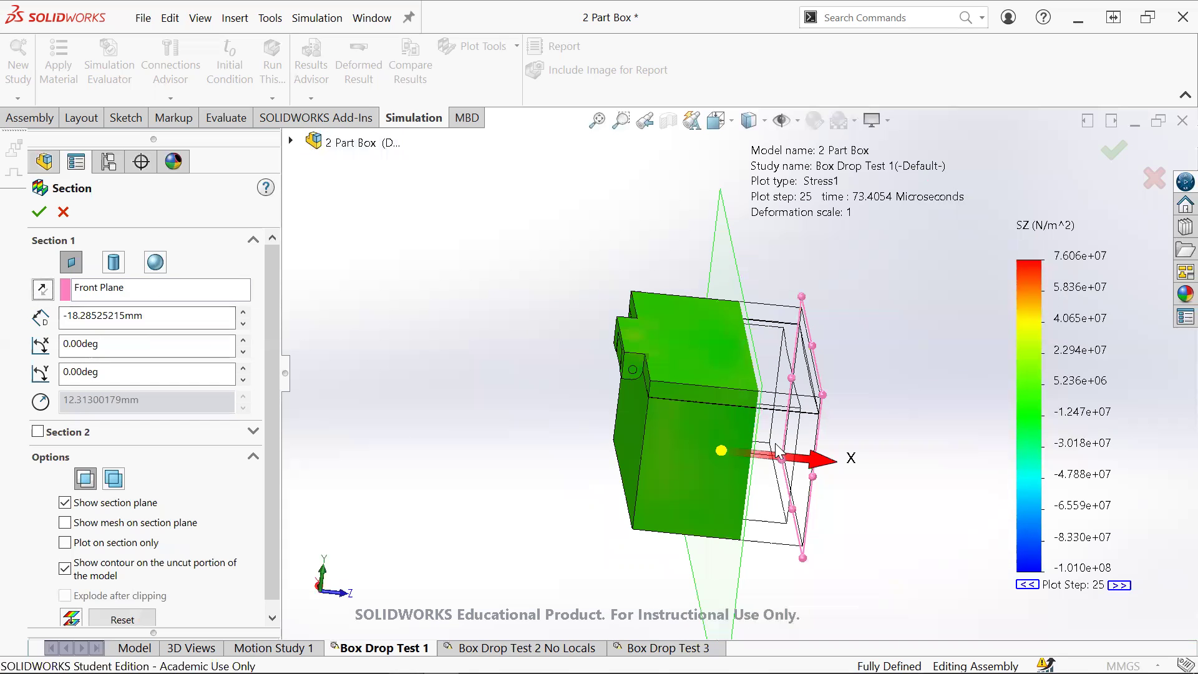
{"action": "middle_click_drag", "start_coordinate": [855, 460], "coordinate": [787, 455]}
{"action": "left_click_drag", "start_coordinate": [901, 483], "coordinate": [777, 445]}
{"action": "middle_click_drag", "start_coordinate": [777, 444], "coordinate": [674, 437]}
{"action": "left_click", "coordinate": [63, 213]}
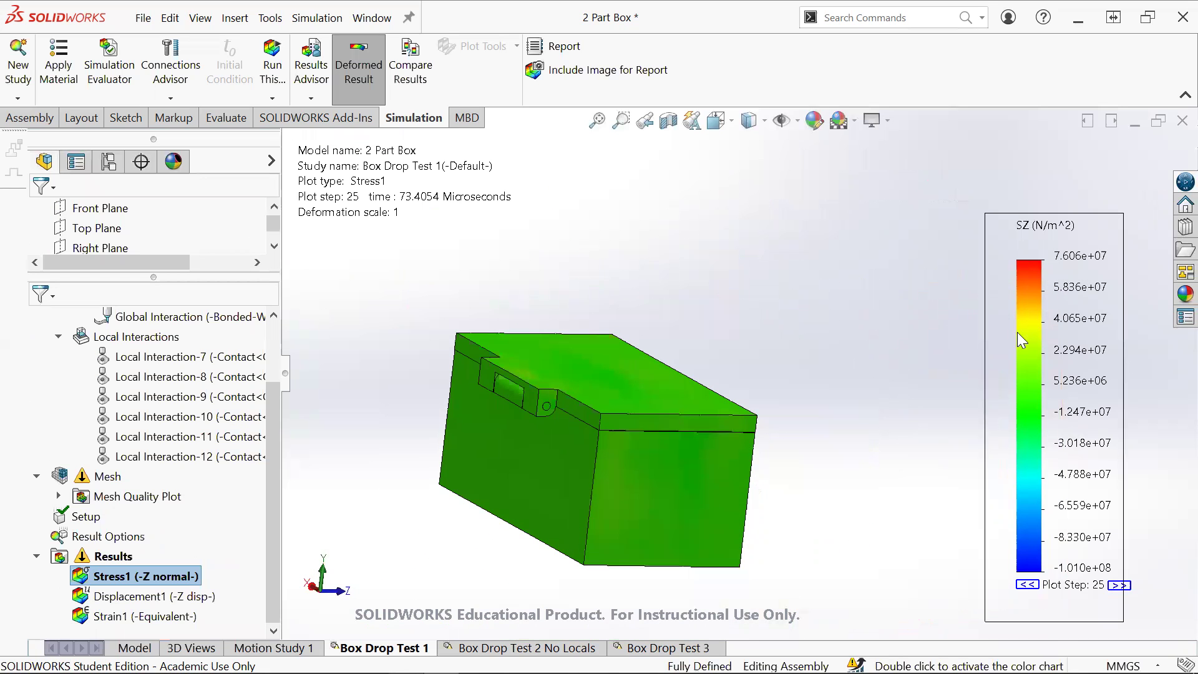
{"action": "right_click", "coordinate": [1055, 289]}
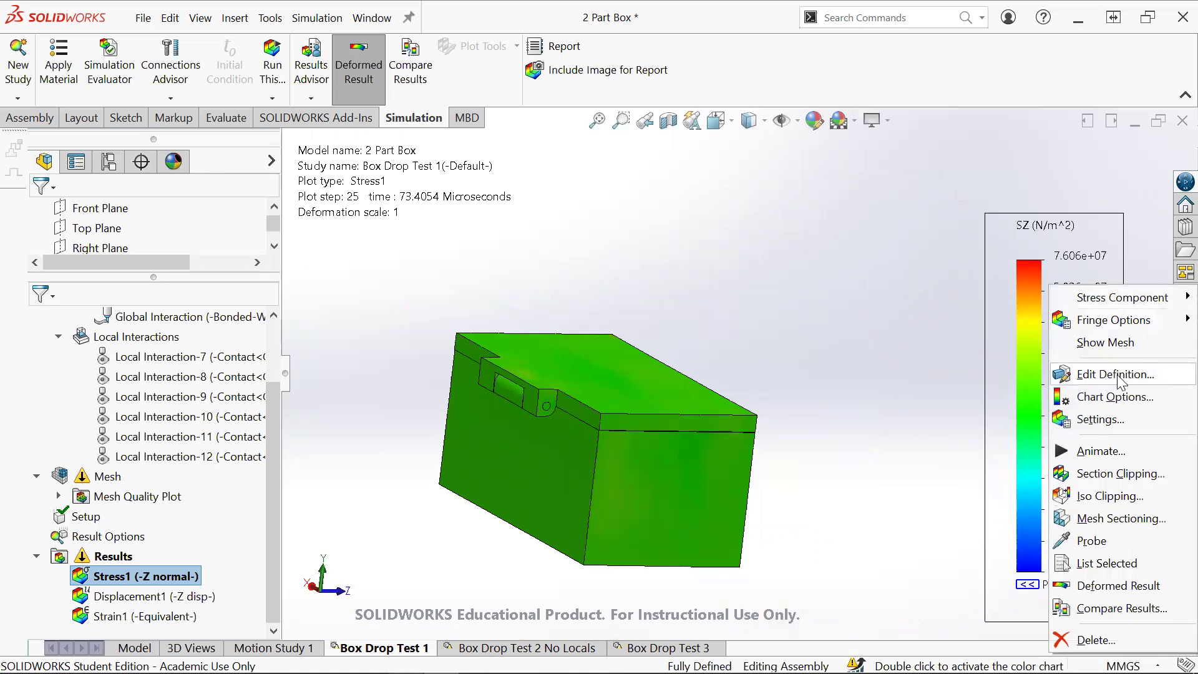
{"action": "left_click", "coordinate": [1115, 398]}
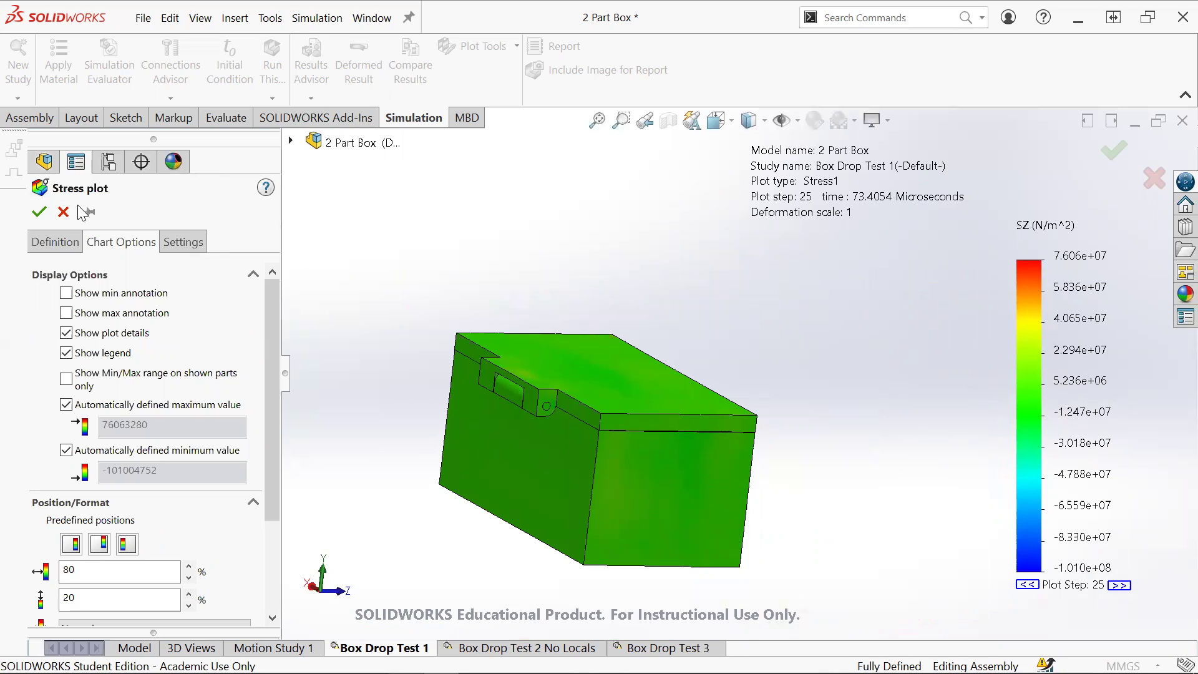
{"action": "left_click", "coordinate": [39, 212]}
Step: Turn on the maximum annotation in the Stress1 chart options and locate the marked point at the hinge
{"action": "right_click", "coordinate": [1041, 307]}
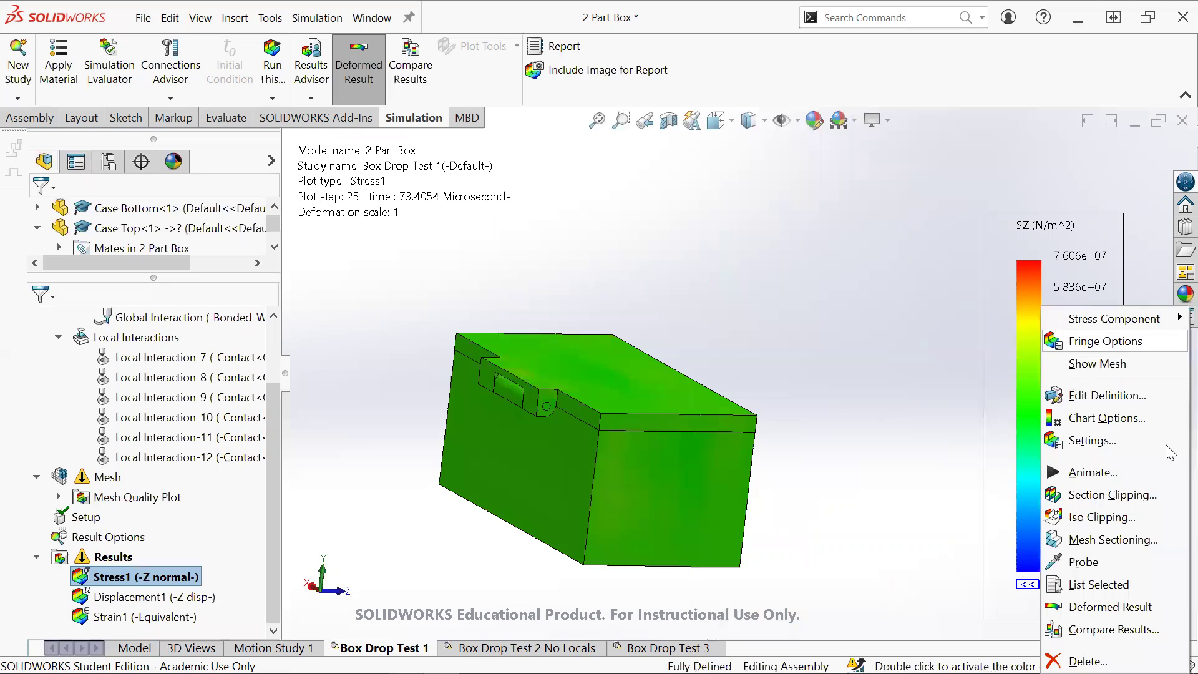
{"action": "left_click", "coordinate": [1120, 420]}
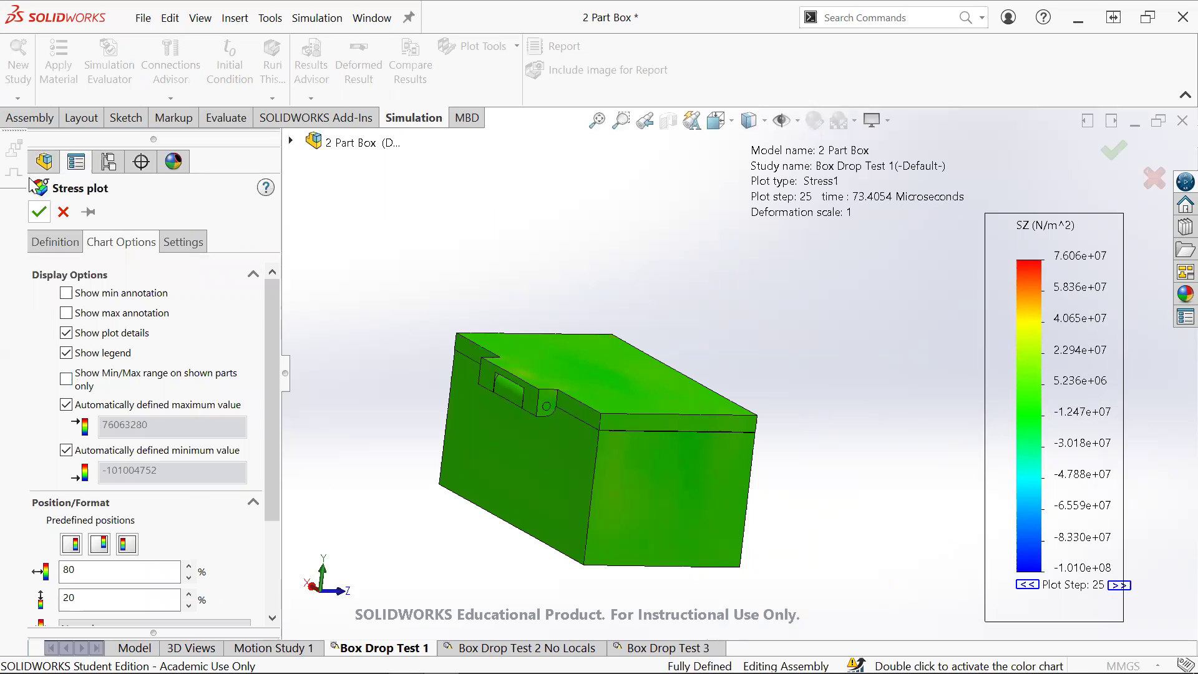
{"action": "left_click", "coordinate": [118, 318]}
{"action": "scroll", "coordinate": [516, 377], "scroll_direction": "down", "scroll_amount": 1}
{"action": "middle_click_drag", "start_coordinate": [515, 373], "coordinate": [564, 343]}
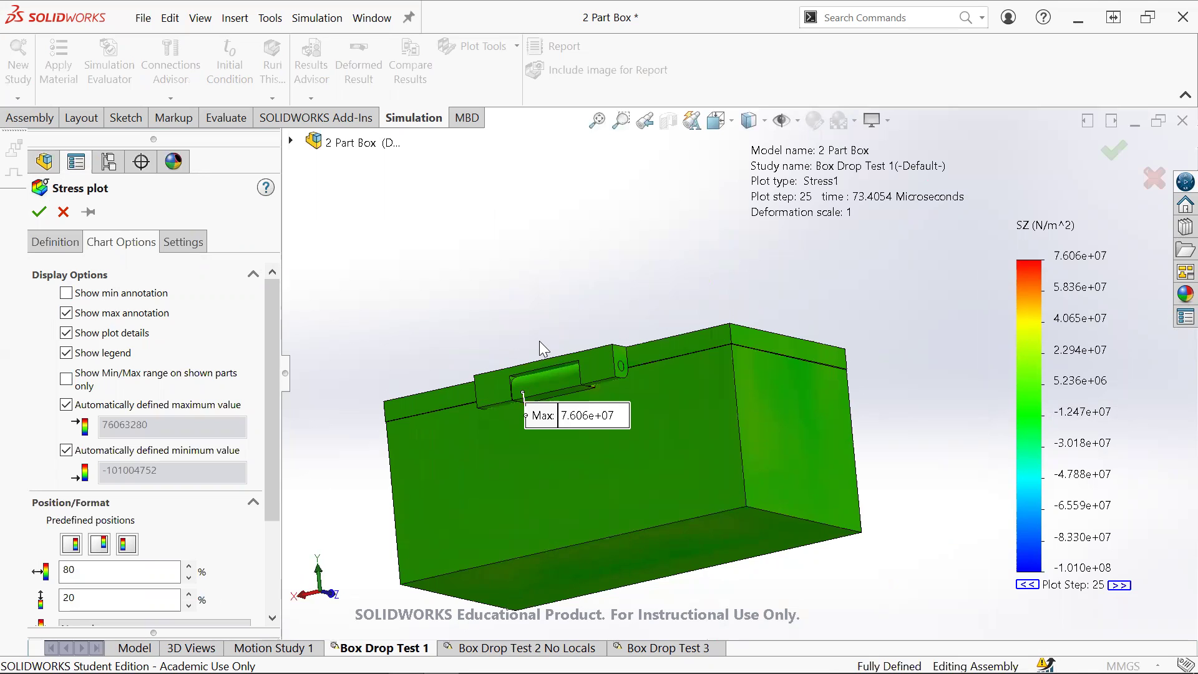
{"action": "scroll", "coordinate": [569, 405], "scroll_direction": "down", "scroll_amount": 10}
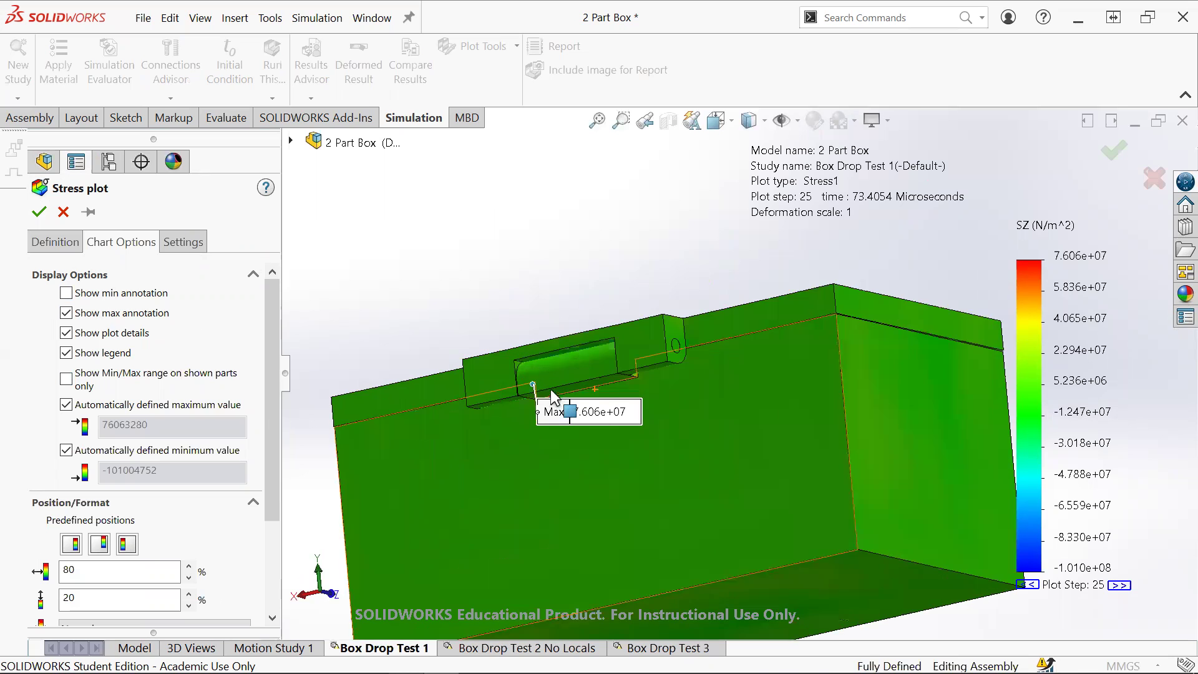
{"action": "middle_click_drag", "start_coordinate": [634, 355], "coordinate": [670, 420]}
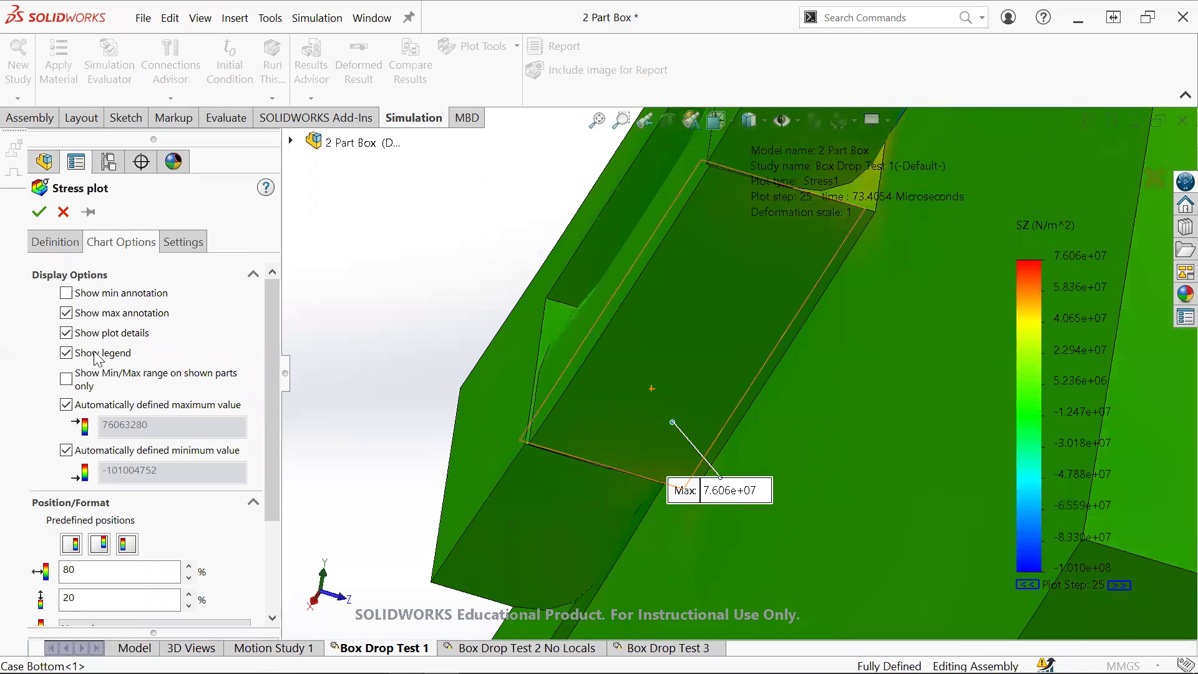
{"action": "left_click", "coordinate": [39, 213]}
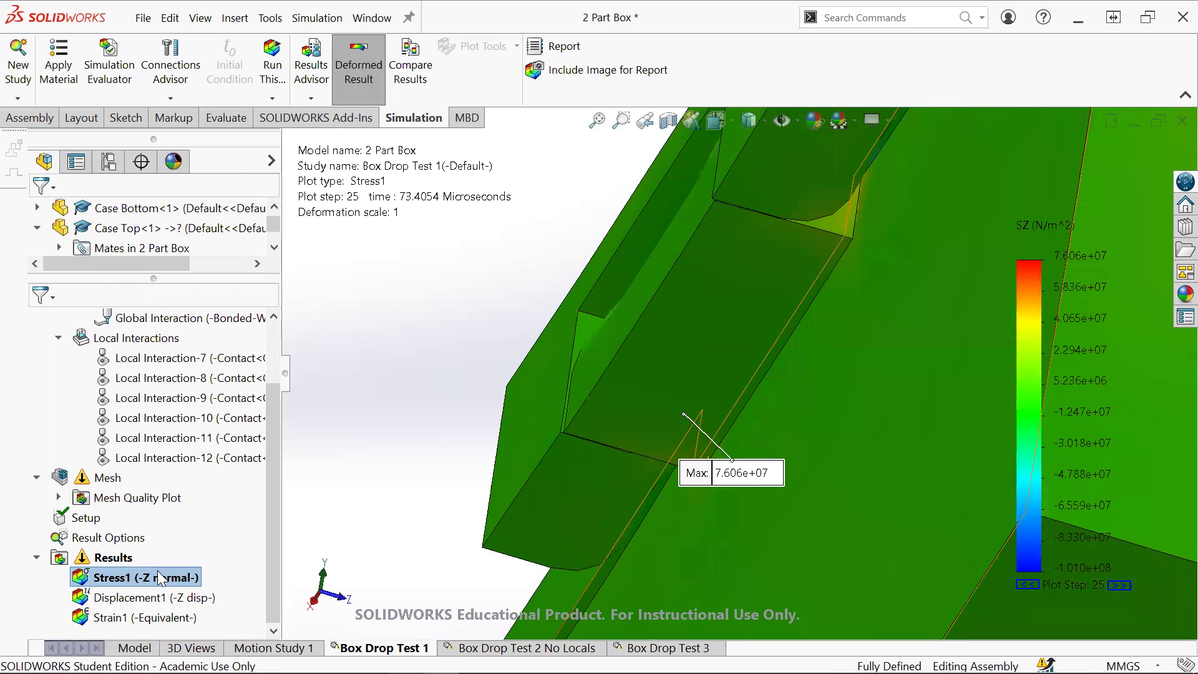
{"action": "right_click", "coordinate": [158, 578]}
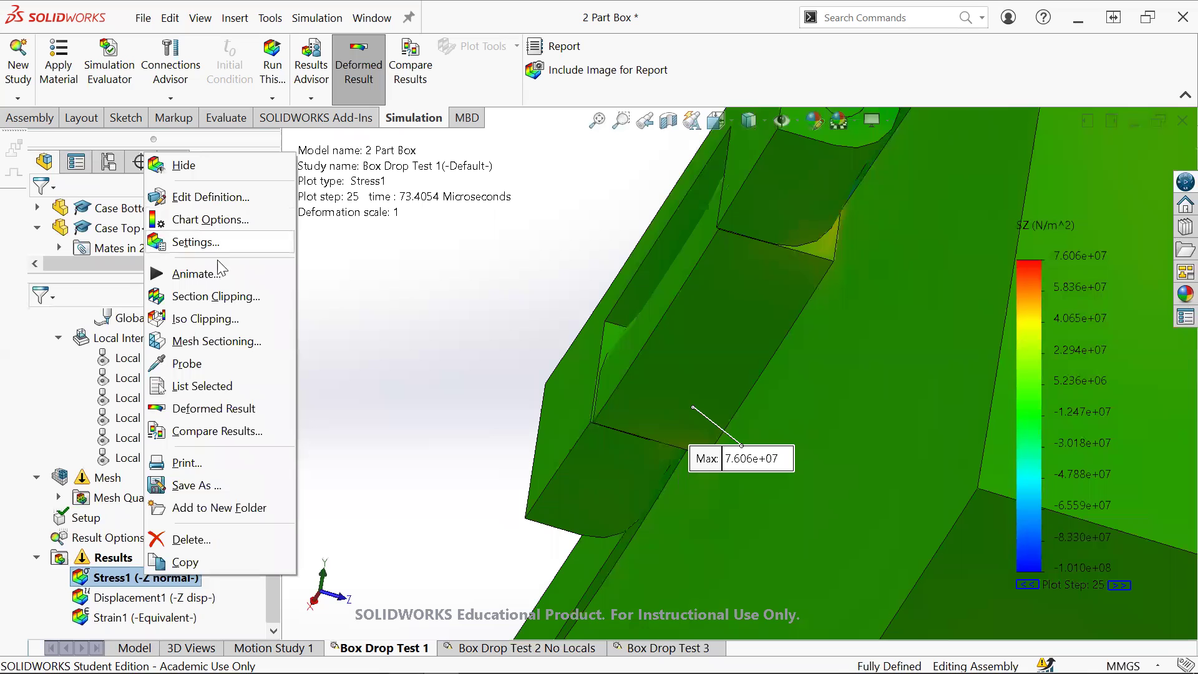
{"action": "left_click", "coordinate": [221, 317]}
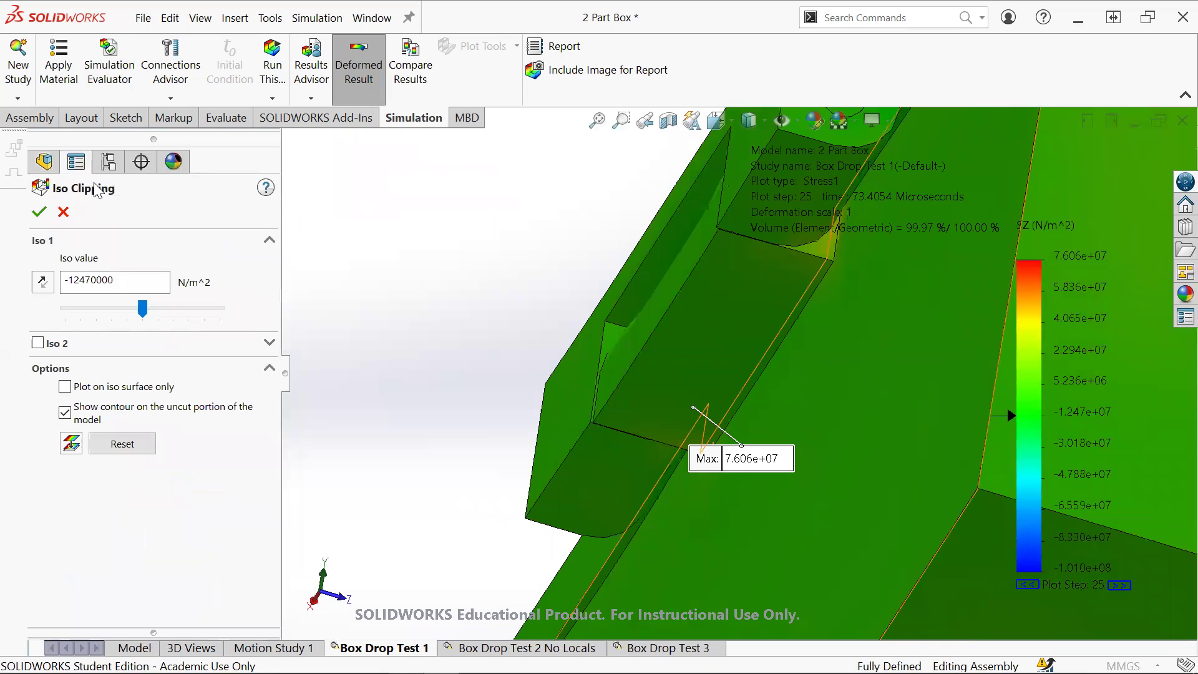
{"action": "left_click", "coordinate": [63, 212]}
Step: Section the Stress1 plot parallel to the Front Plane at an offset of about -51.12 mm, cutting through the hinge
{"action": "right_click", "coordinate": [109, 579]}
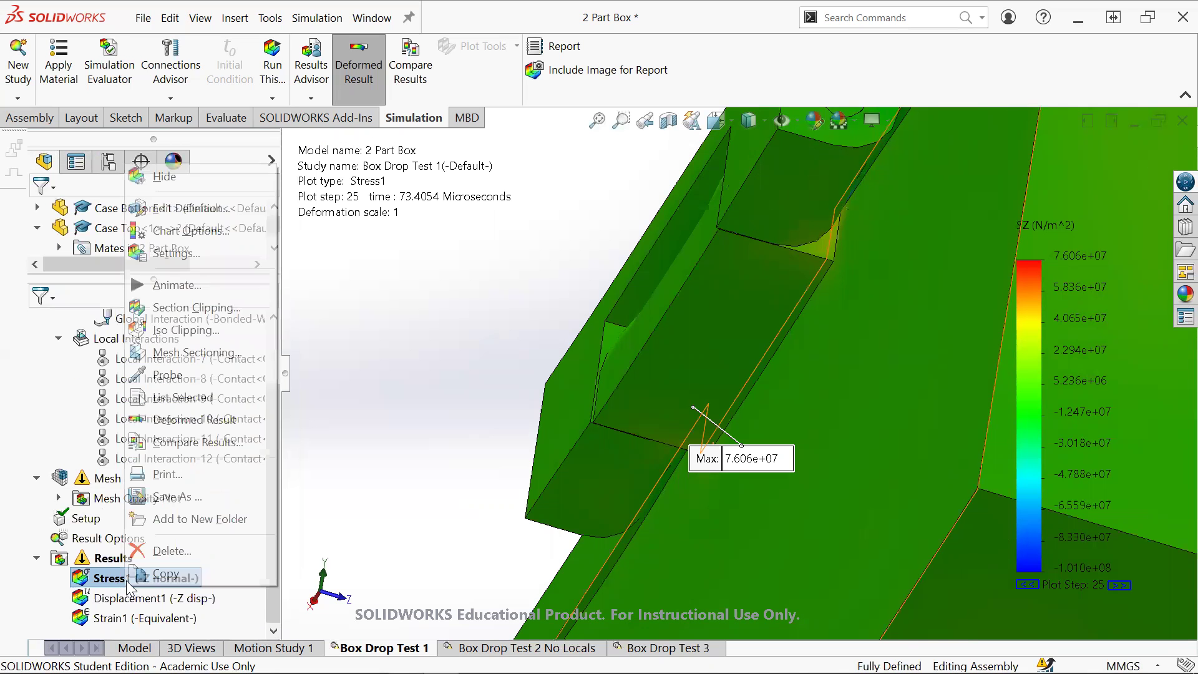
{"action": "left_click", "coordinate": [197, 307]}
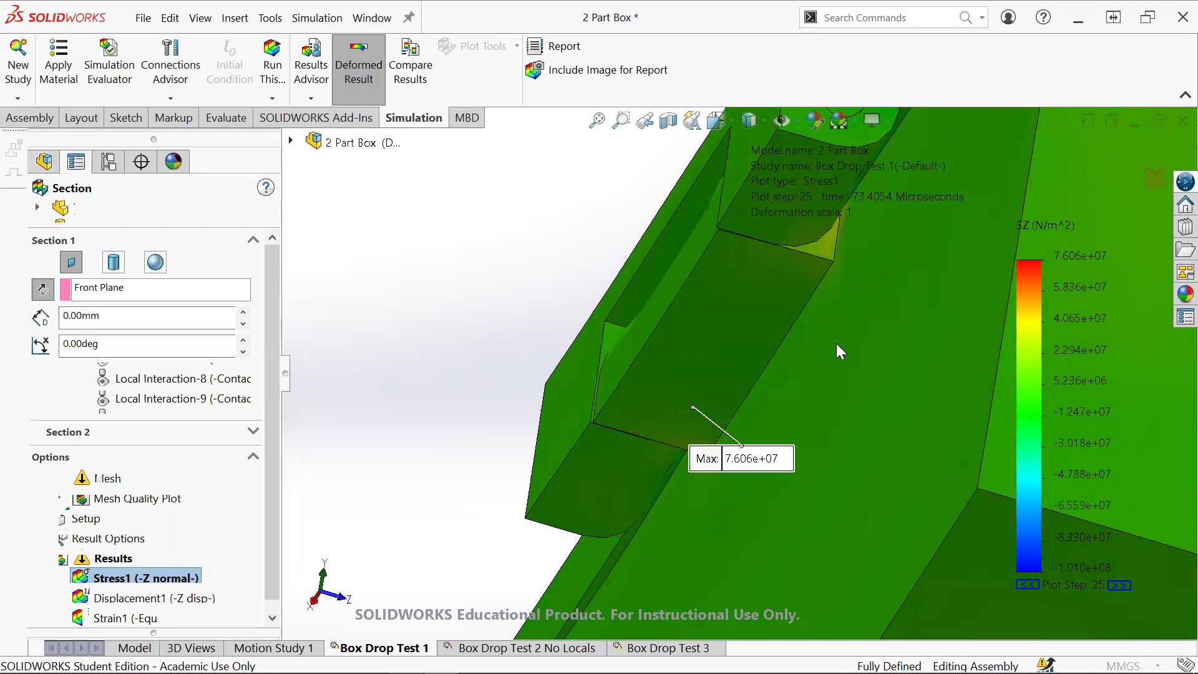
{"action": "left_click_drag", "start_coordinate": [956, 525], "coordinate": [778, 509]}
{"action": "key", "text": "Left"}
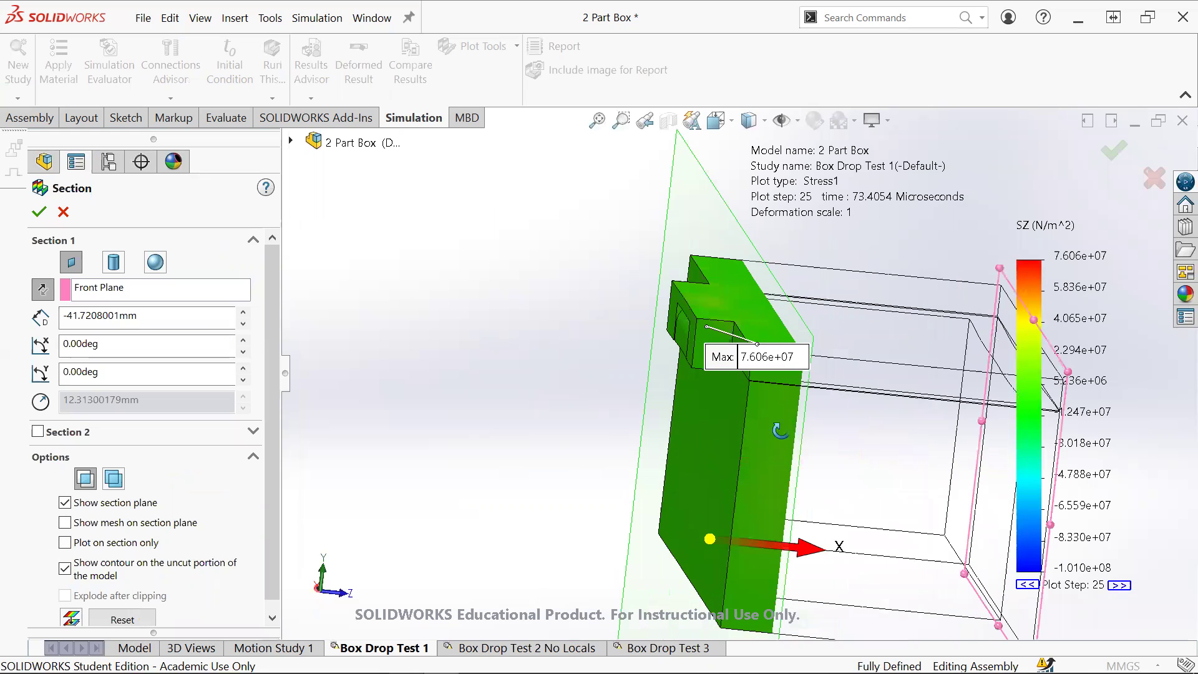
{"action": "left_click_drag", "start_coordinate": [789, 534], "coordinate": [746, 545]}
{"action": "middle_click_drag", "start_coordinate": [746, 545], "coordinate": [890, 528]}
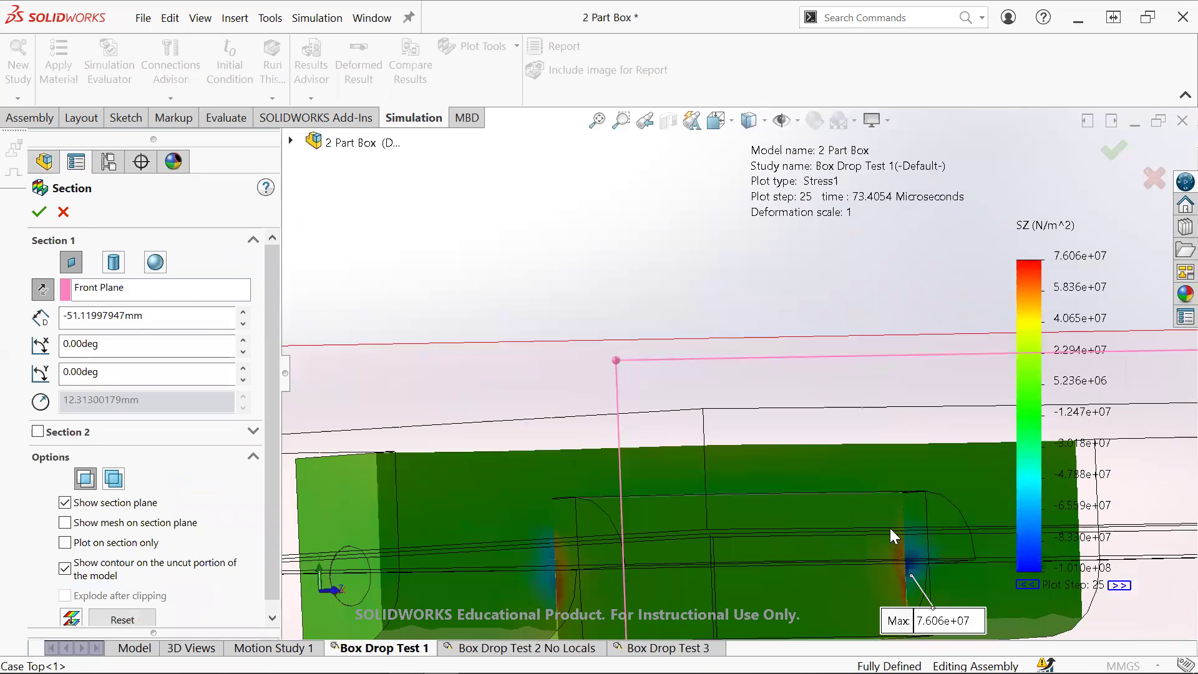
Step: Examine the sectioned stress where the hinge parts meet, move the maximum label clear, and close the section to view the whole box
{"action": "scroll", "coordinate": [886, 499], "scroll_direction": "up", "scroll_amount": 2}
{"action": "scroll", "coordinate": [830, 479], "scroll_direction": "down", "scroll_amount": 2}
{"action": "scroll", "coordinate": [733, 448], "scroll_direction": "down", "scroll_amount": 2}
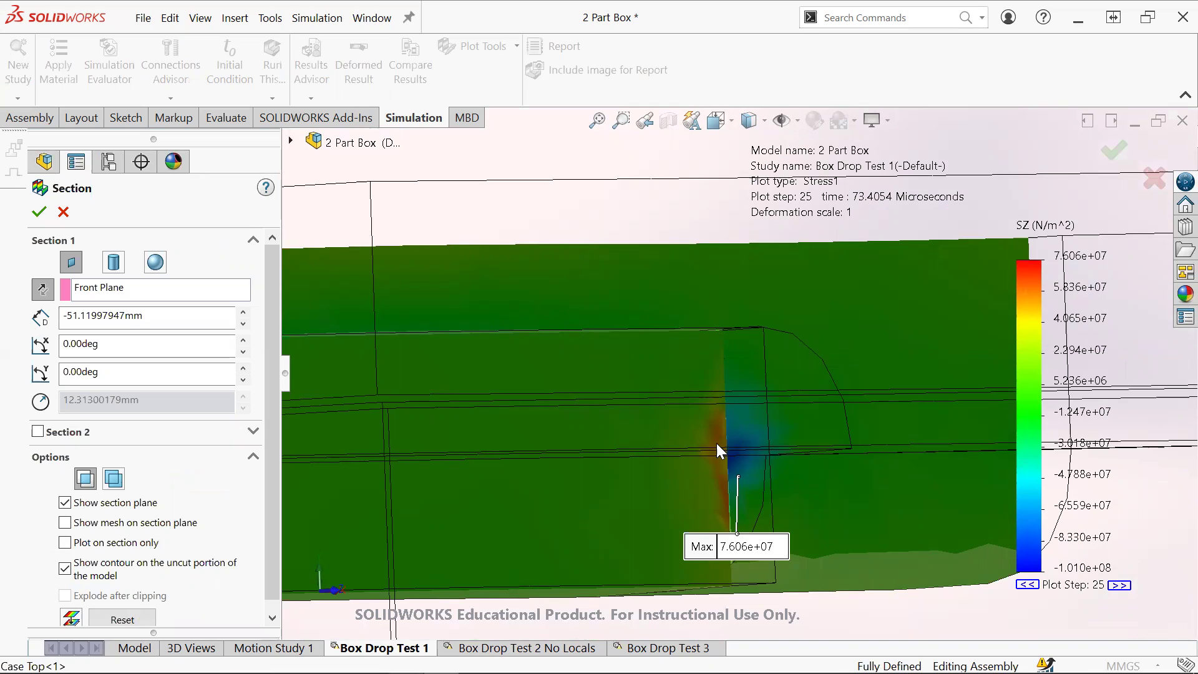
{"action": "middle_click_drag", "start_coordinate": [843, 451], "coordinate": [360, 398]}
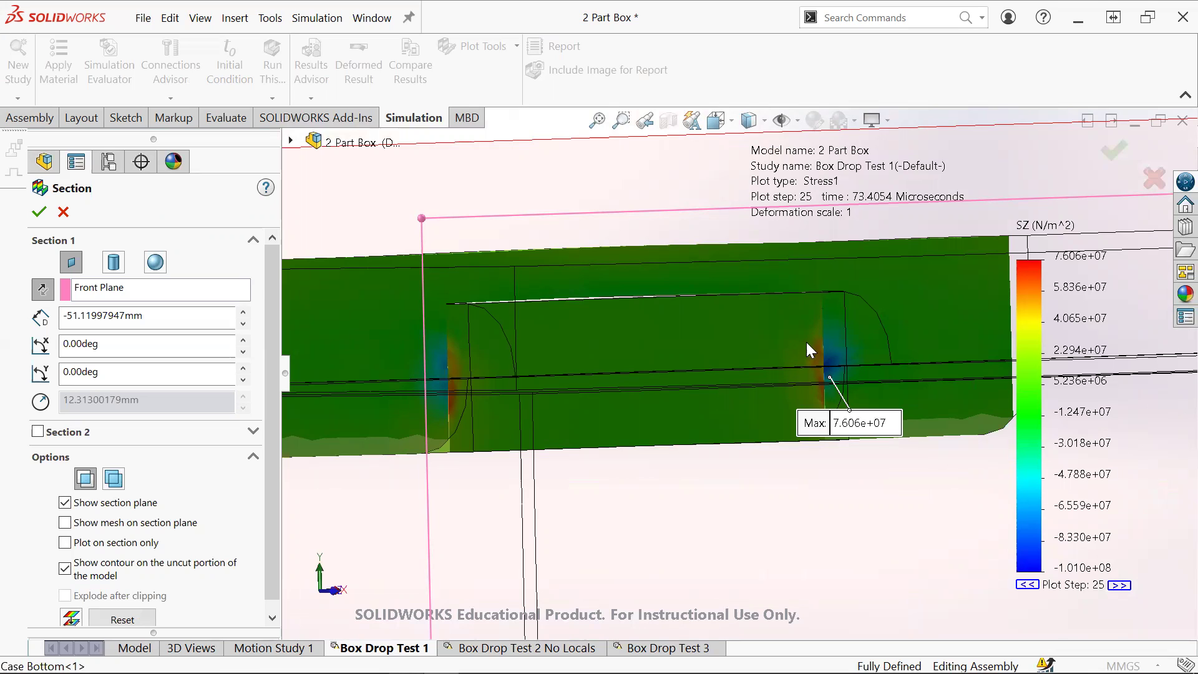
{"action": "middle_click_drag", "start_coordinate": [902, 366], "coordinate": [775, 313]}
{"action": "middle_click_drag", "start_coordinate": [749, 358], "coordinate": [924, 327]}
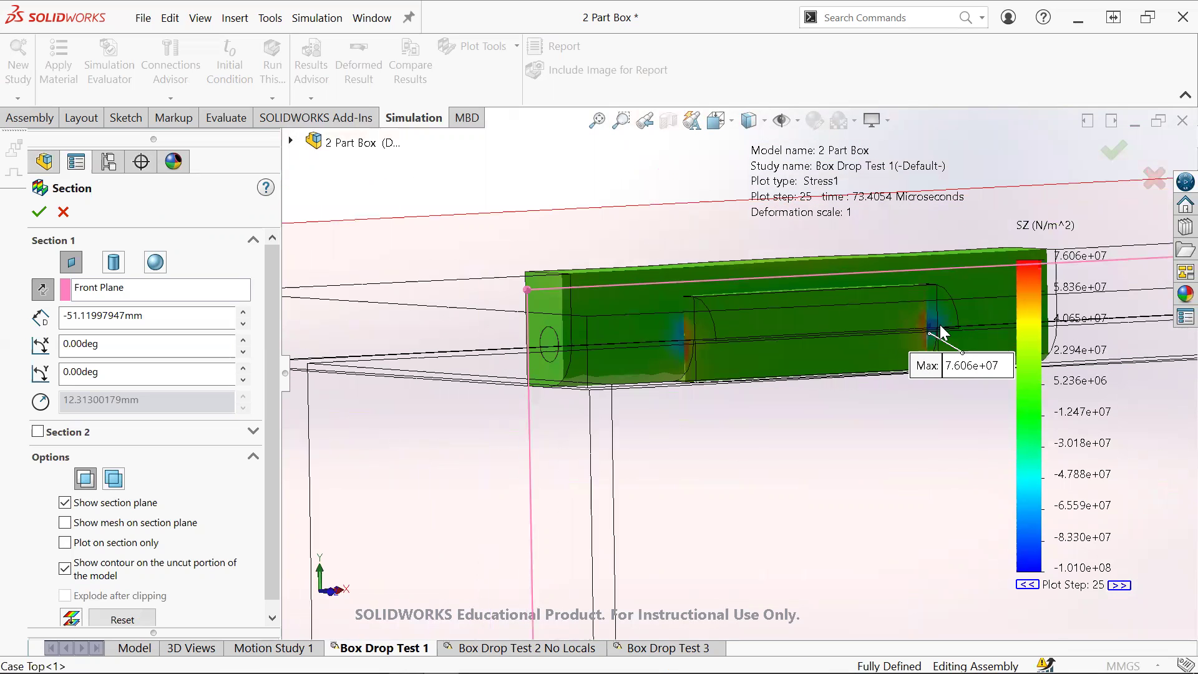
{"action": "scroll", "coordinate": [955, 334], "scroll_direction": "down", "scroll_amount": 3}
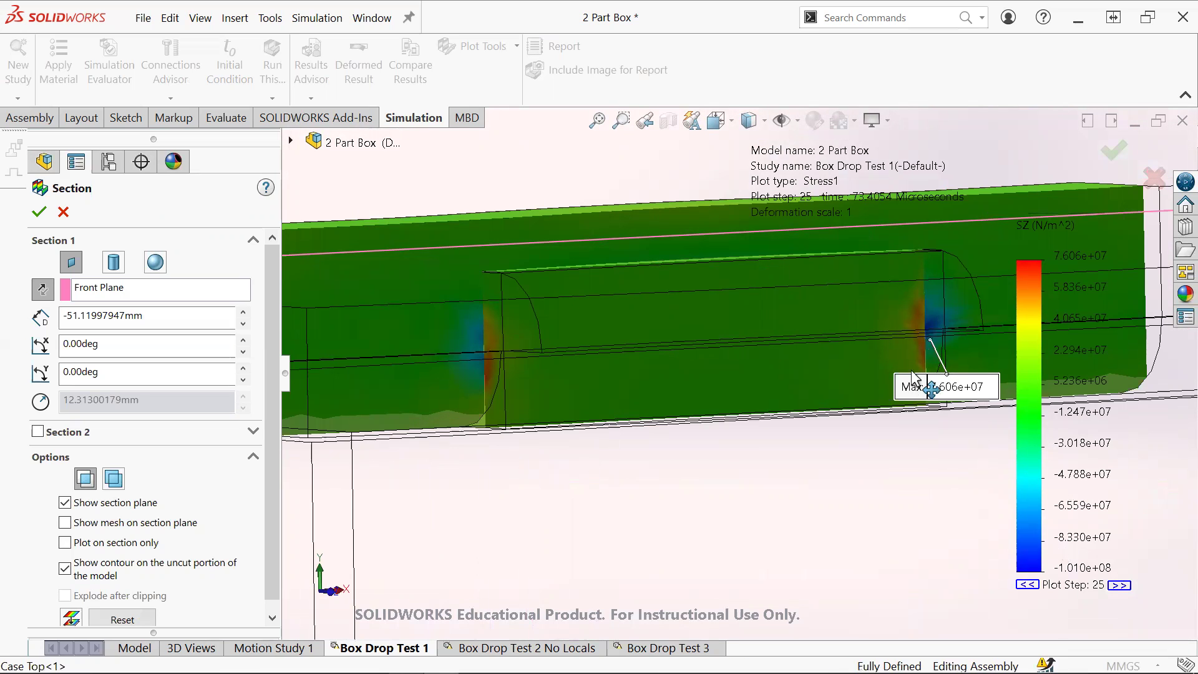
{"action": "left_click_drag", "start_coordinate": [948, 386], "coordinate": [962, 430]}
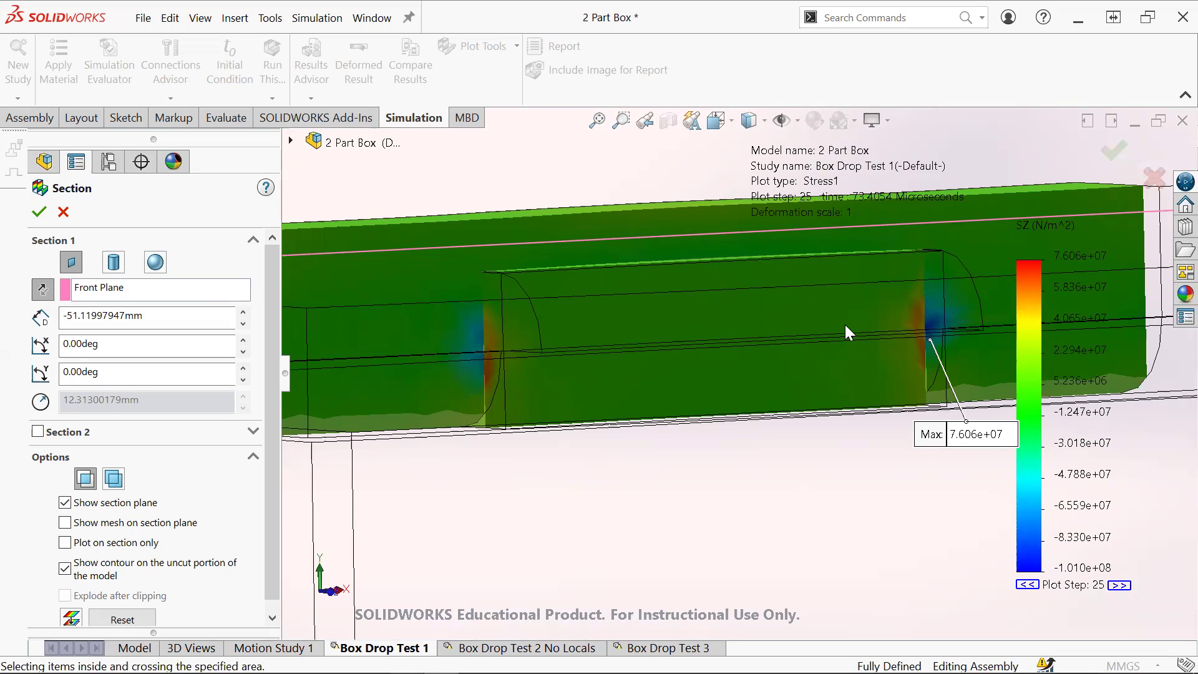
{"action": "left_click", "coordinate": [39, 211]}
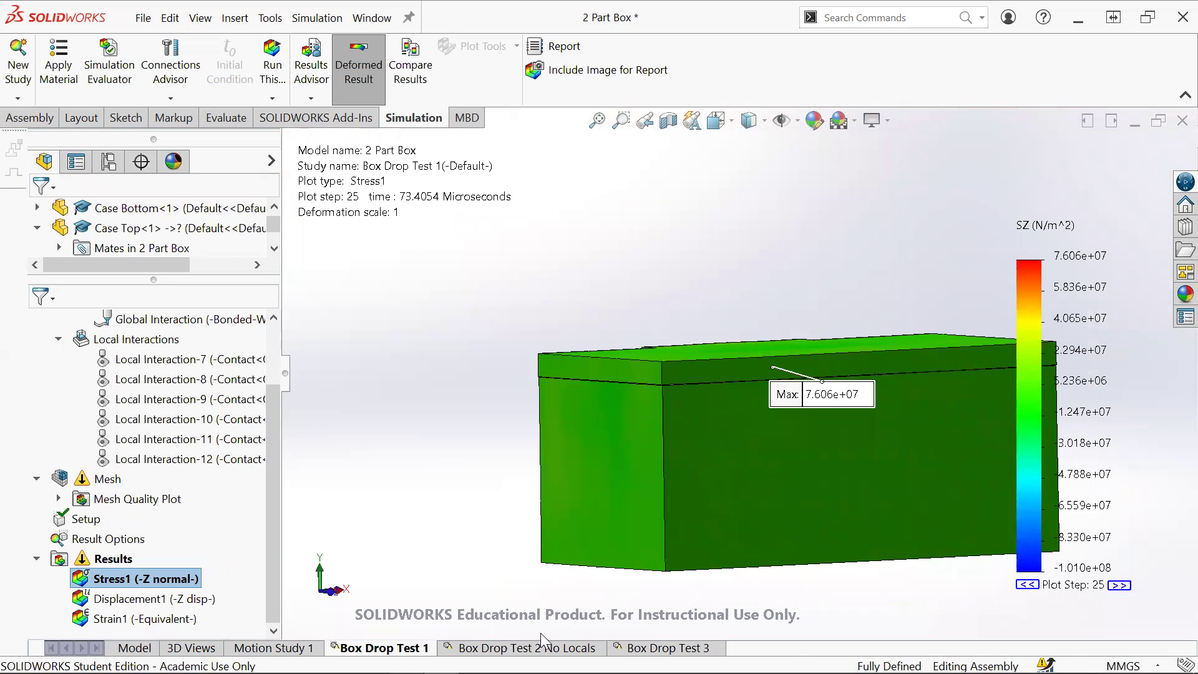
{"action": "middle_click_drag", "start_coordinate": [629, 400], "coordinate": [1022, 426]}
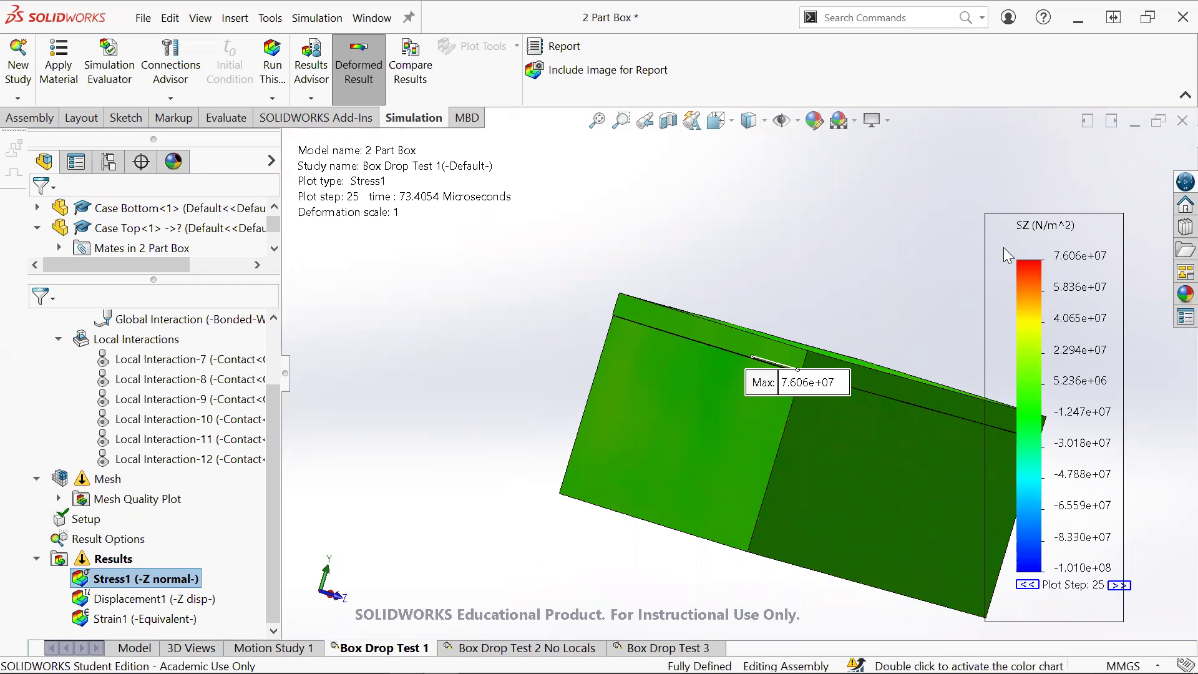
{"action": "middle_click_drag", "start_coordinate": [673, 318], "coordinate": [808, 321]}
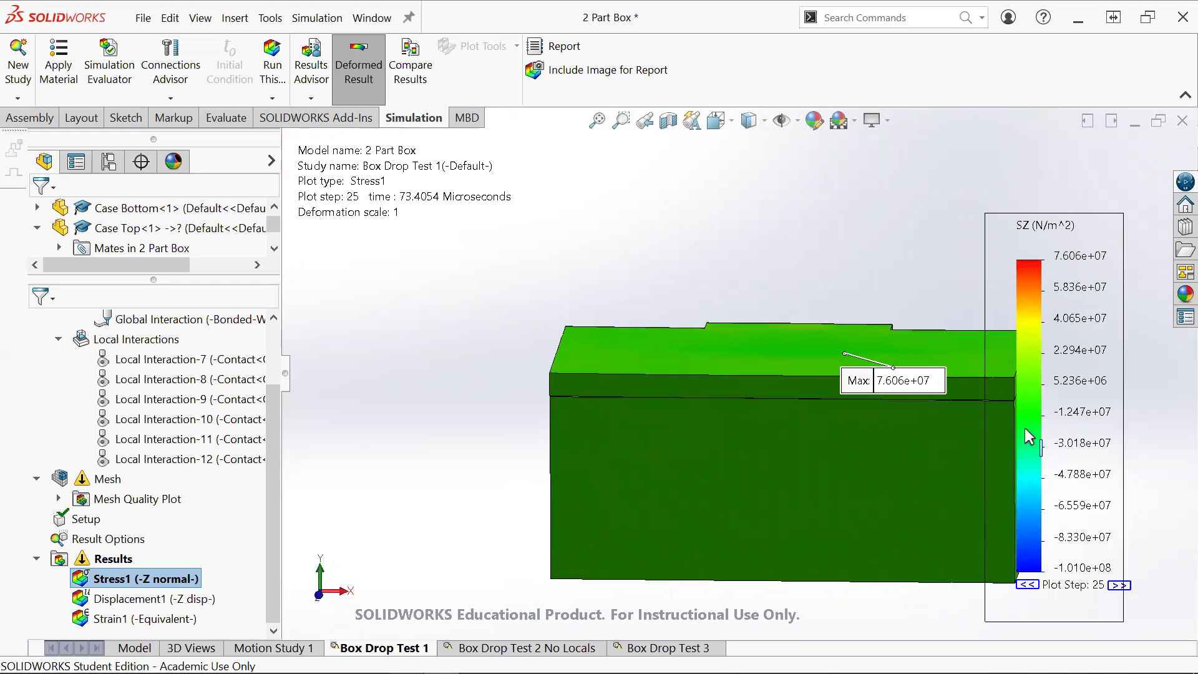
Step: Review the impact force, velocity and stress formulas in the Excel calculation sheet, and return to the box's stress plot in SOLIDWORKS
{"action": "middle_click_drag", "start_coordinate": [725, 535], "coordinate": [693, 294]}
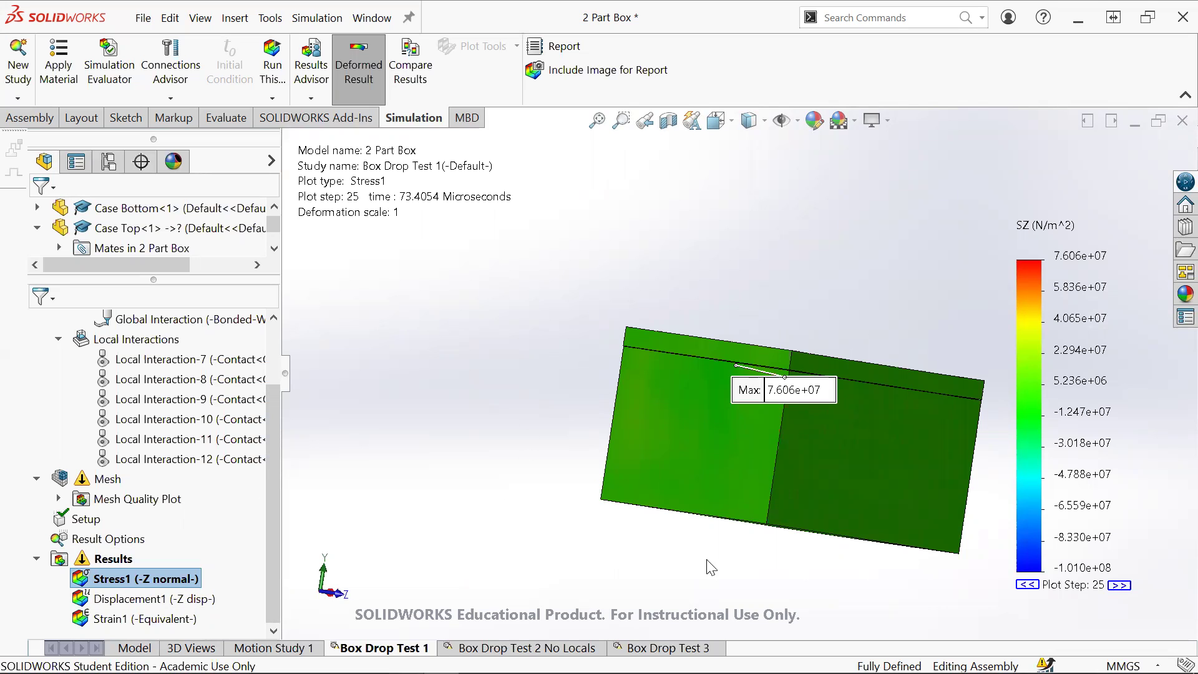
{"action": "left_click", "coordinate": [370, 660]}
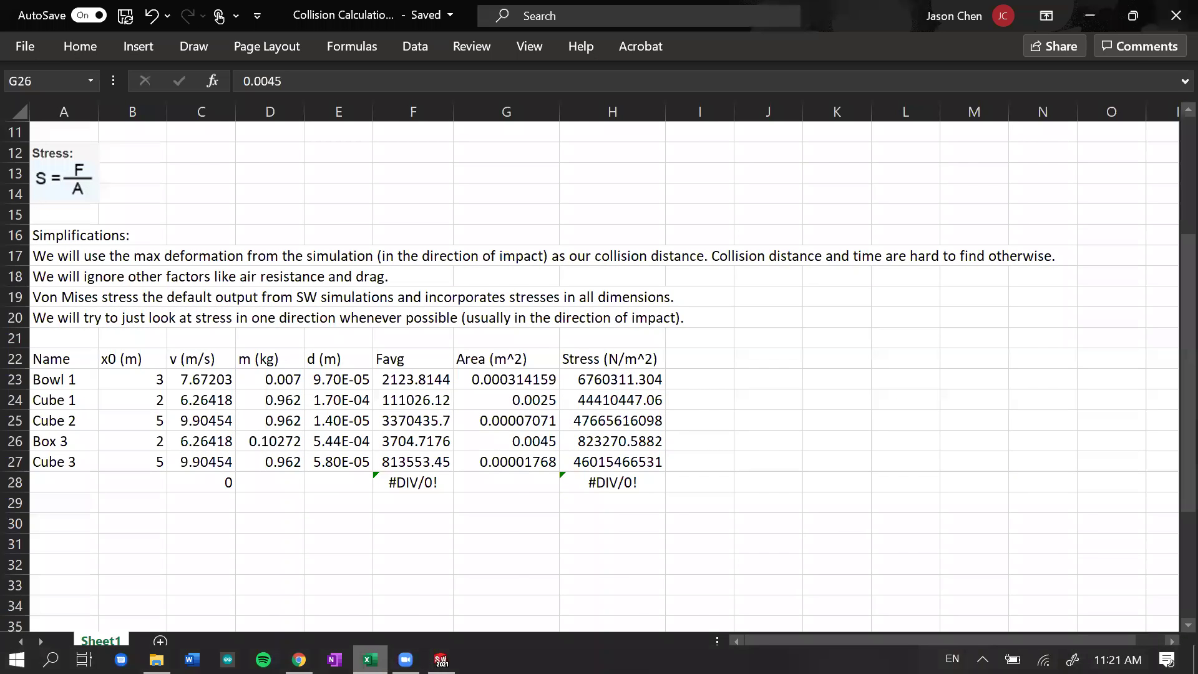
{"action": "scroll", "coordinate": [418, 589], "scroll_direction": "up", "scroll_amount": 4}
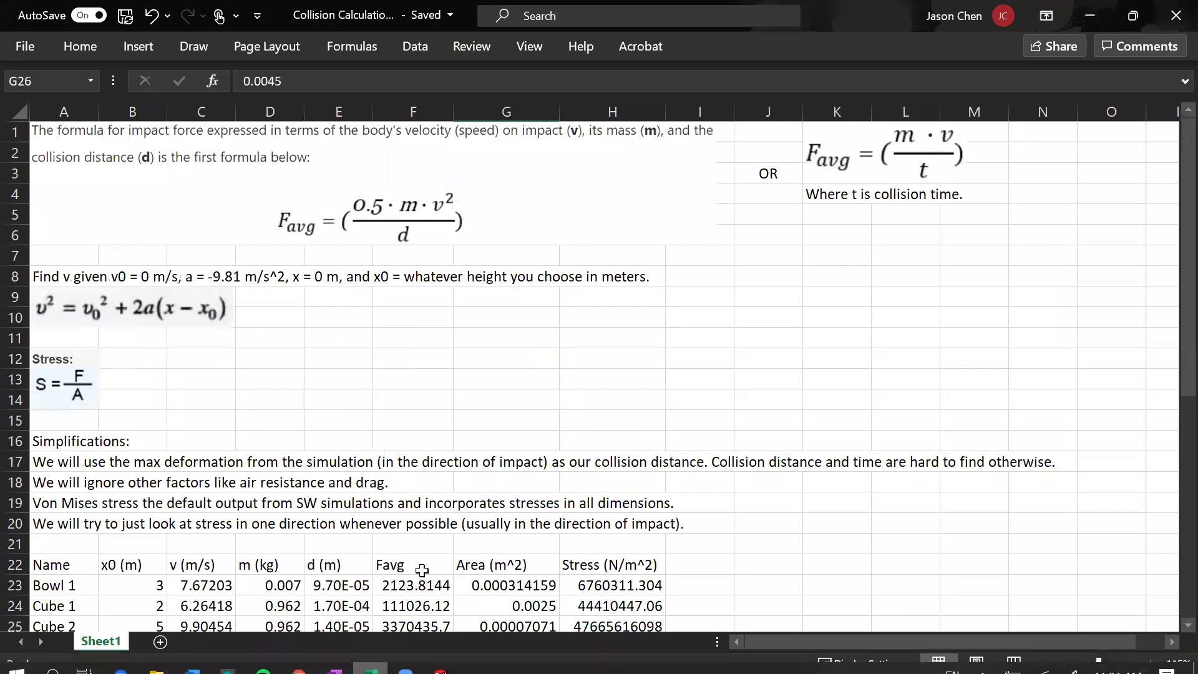
{"action": "left_click", "coordinate": [1090, 17]}
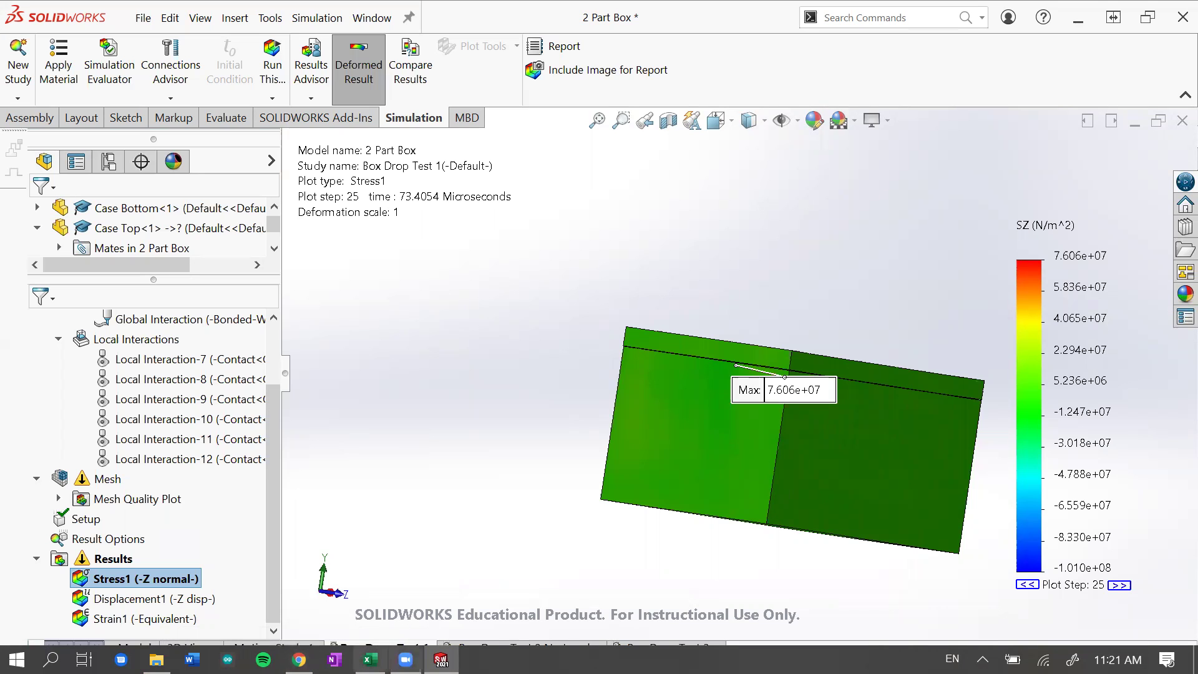
Step: Switch to the Drop Test Sim Demp document in Google Docs, check the to-do topics, and return to SOLIDWORKS
{"action": "left_click", "coordinate": [299, 660]}
{"action": "left_click", "coordinate": [476, 486]}
{"action": "left_click_drag", "start_coordinate": [652, 481], "coordinate": [455, 465]}
{"action": "left_click", "coordinate": [454, 463]}
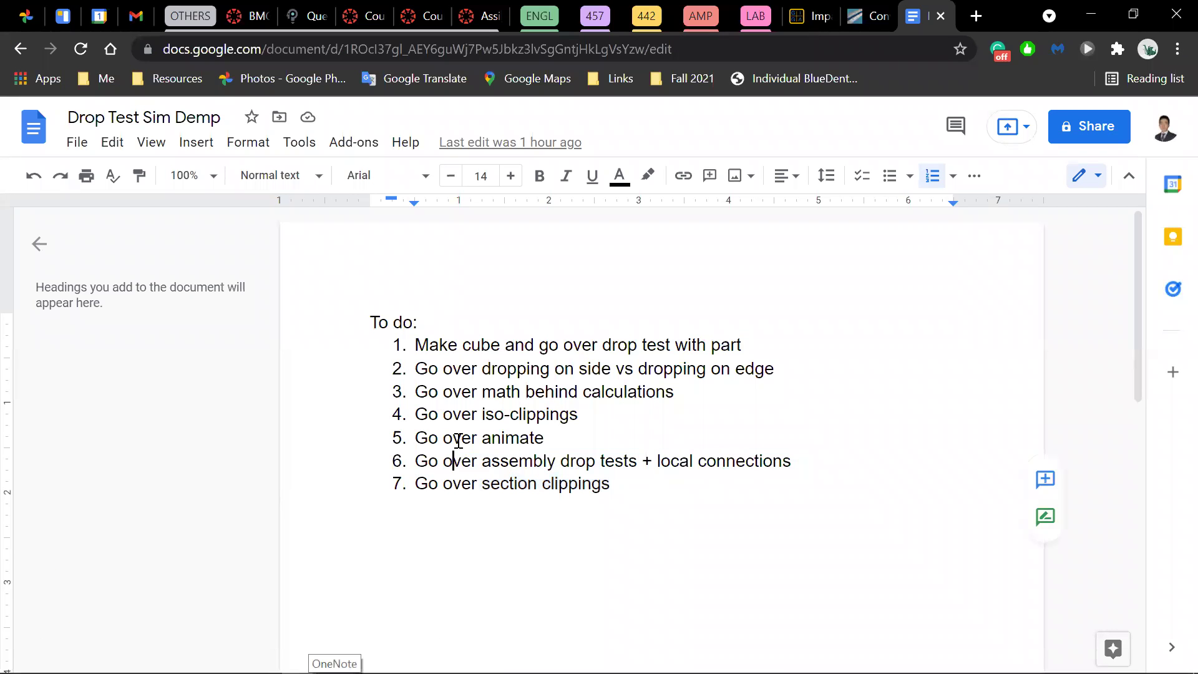
{"action": "left_click", "coordinate": [573, 440]}
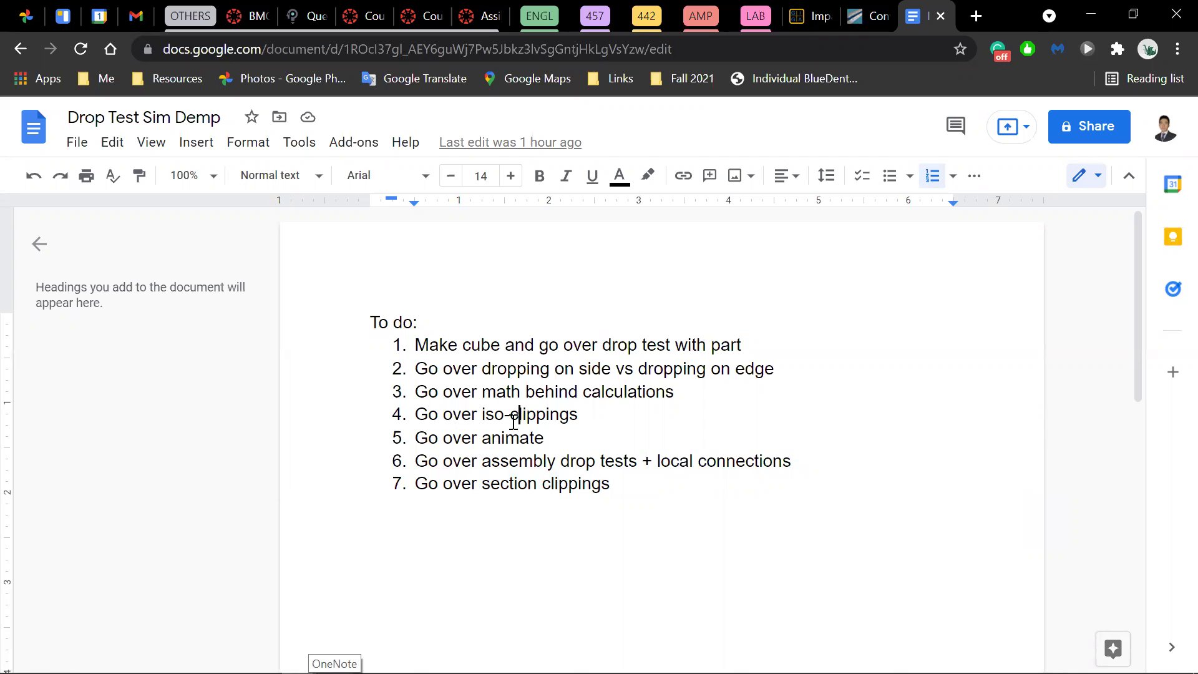
{"action": "left_click", "coordinate": [555, 392]}
{"action": "left_click", "coordinate": [569, 485]}
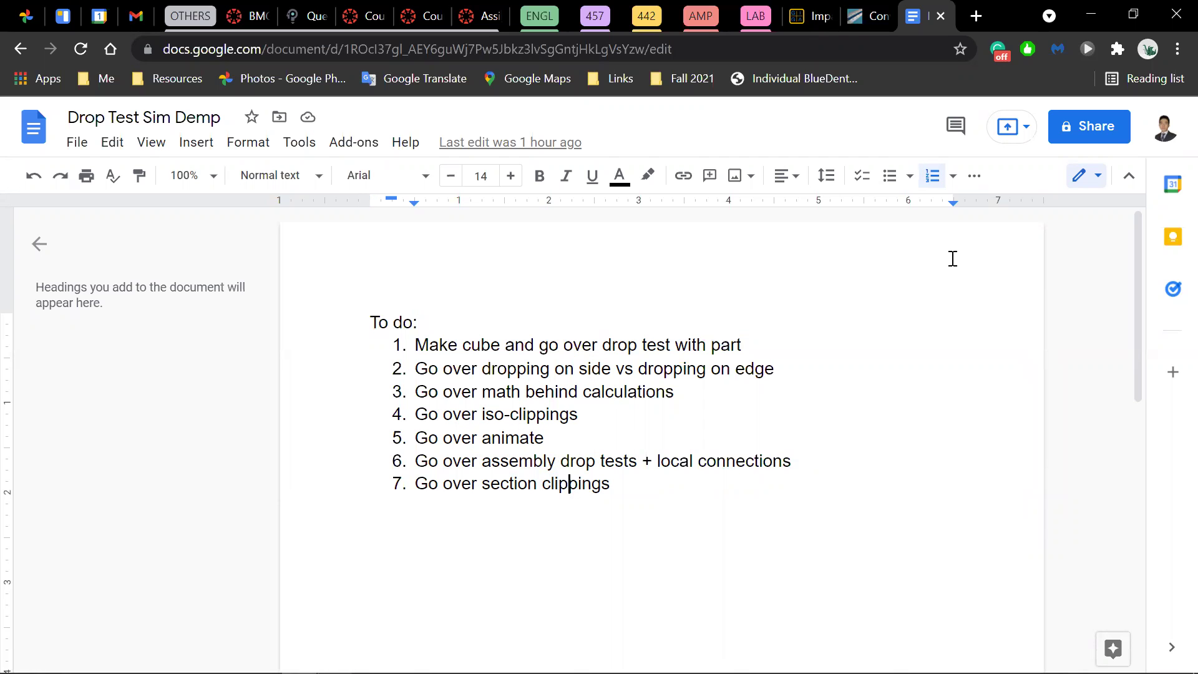
{"action": "left_click", "coordinate": [1090, 10]}
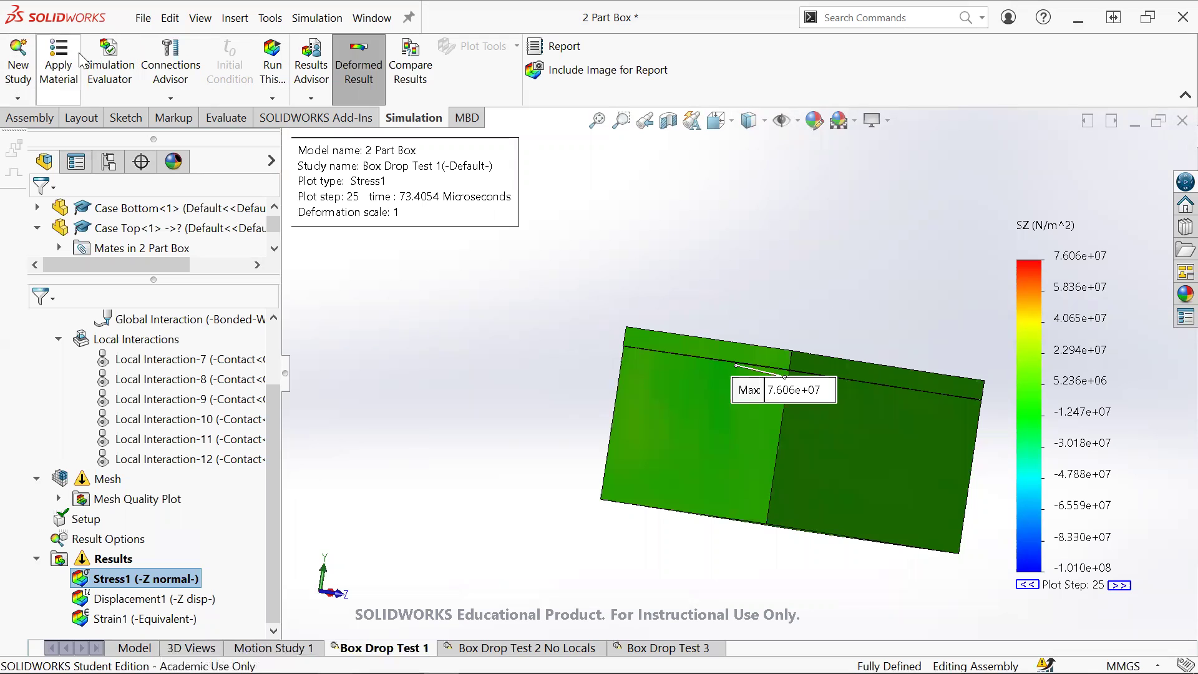
{"action": "left_click", "coordinate": [170, 17]}
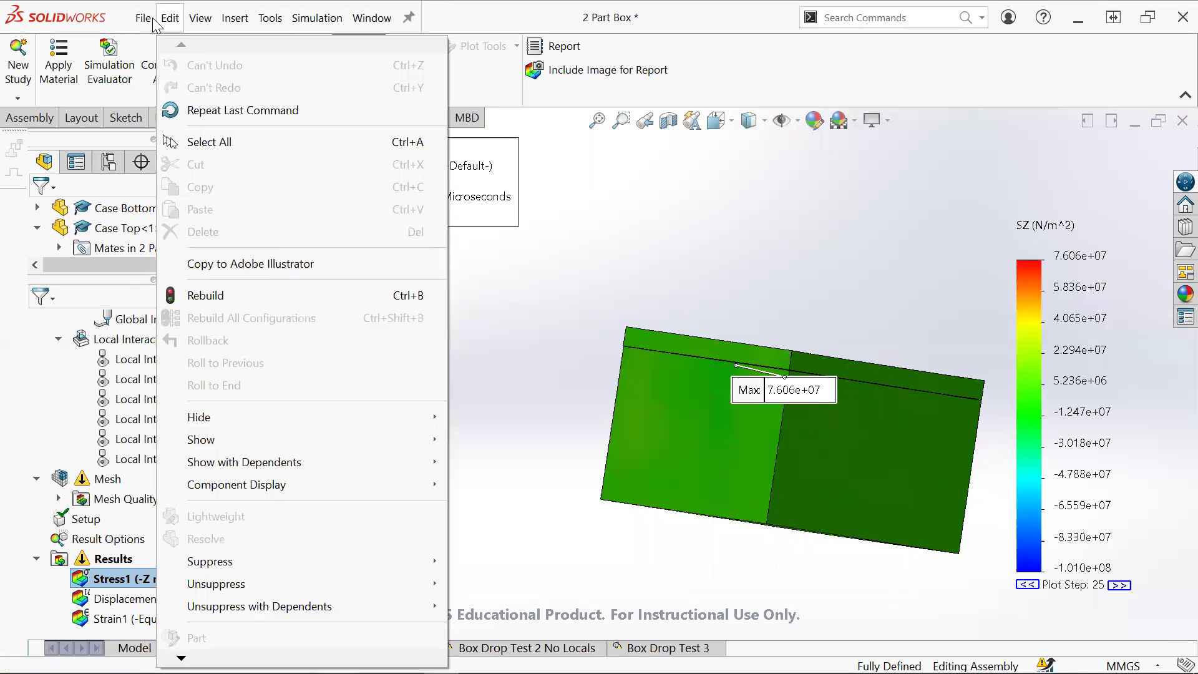
{"action": "mouse_move", "coordinate": [143, 18]}
{"action": "left_click", "coordinate": [174, 73]}
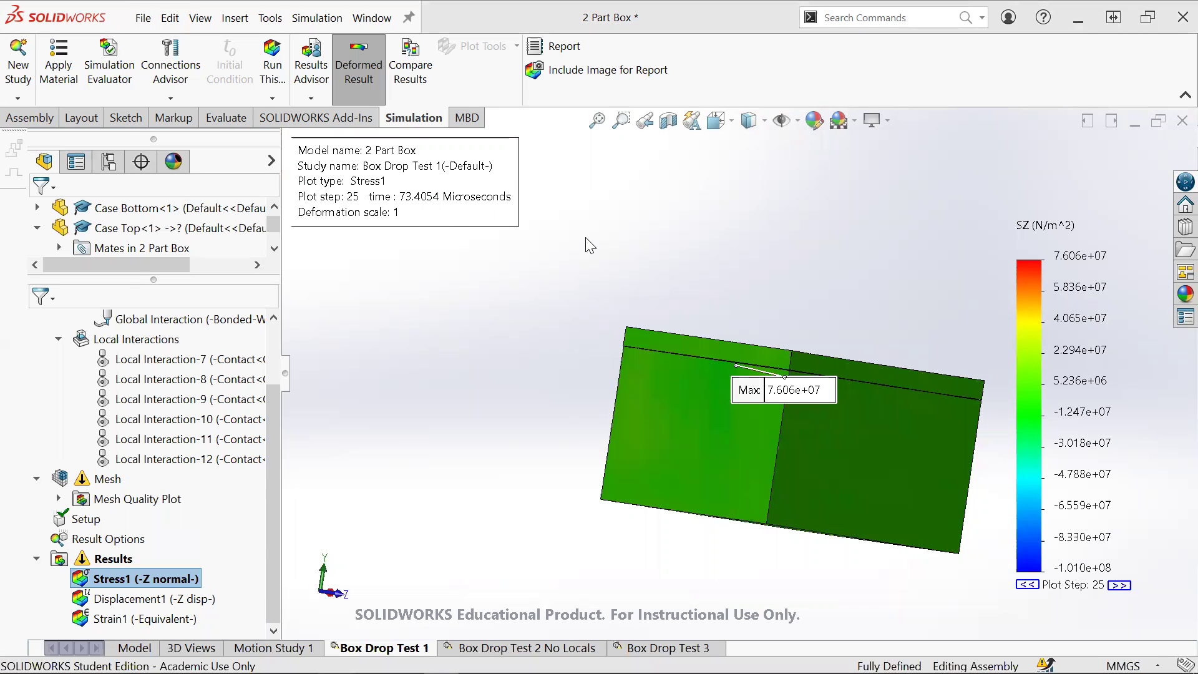
{"action": "left_click", "coordinate": [815, 196]}
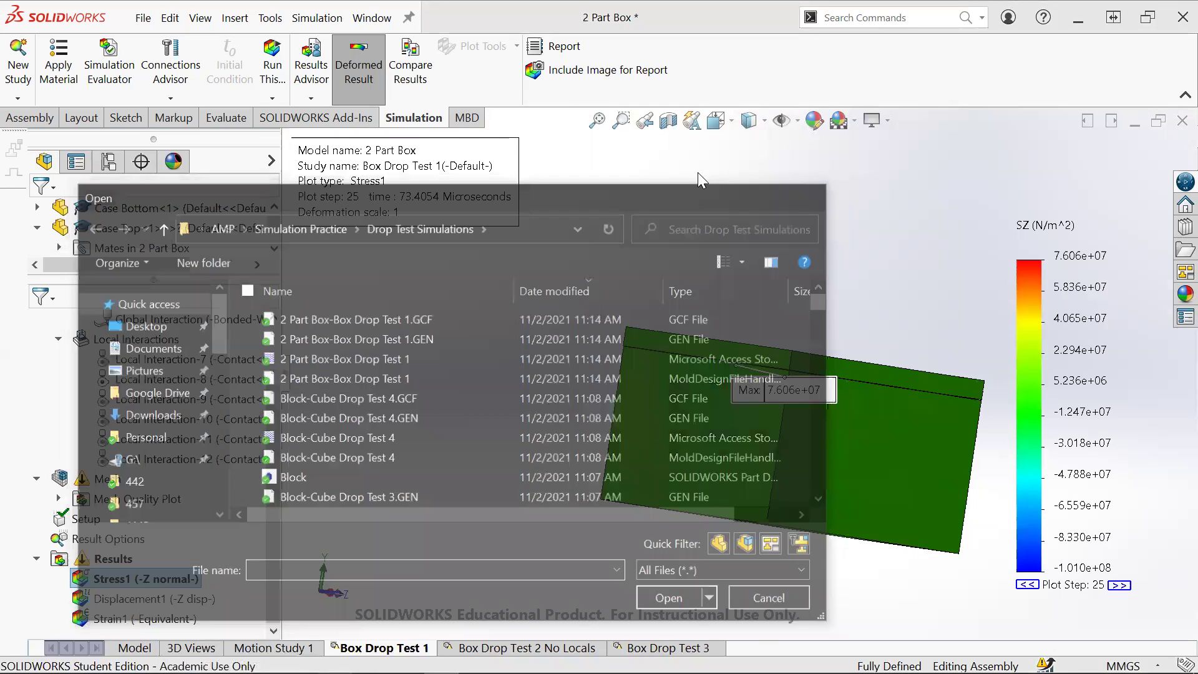
{"action": "left_click", "coordinate": [30, 118]}
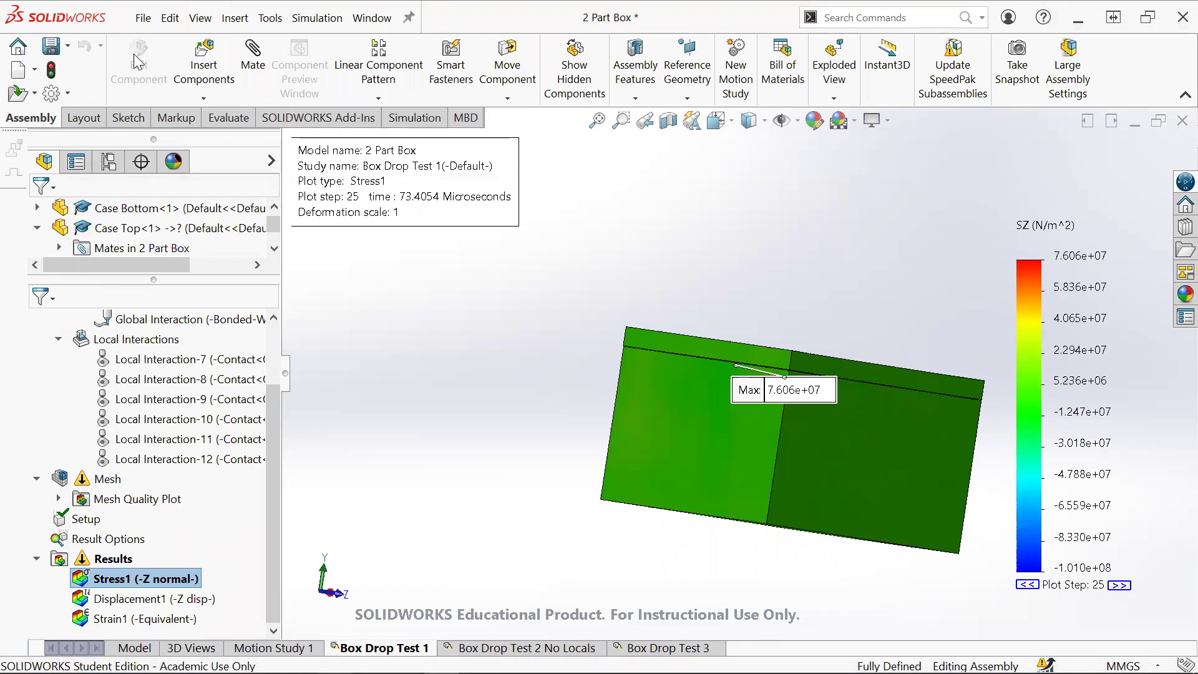
Step: Open Bowl.SLDPRT from the recent documents and bring its window to the front
{"action": "left_click", "coordinate": [18, 48]}
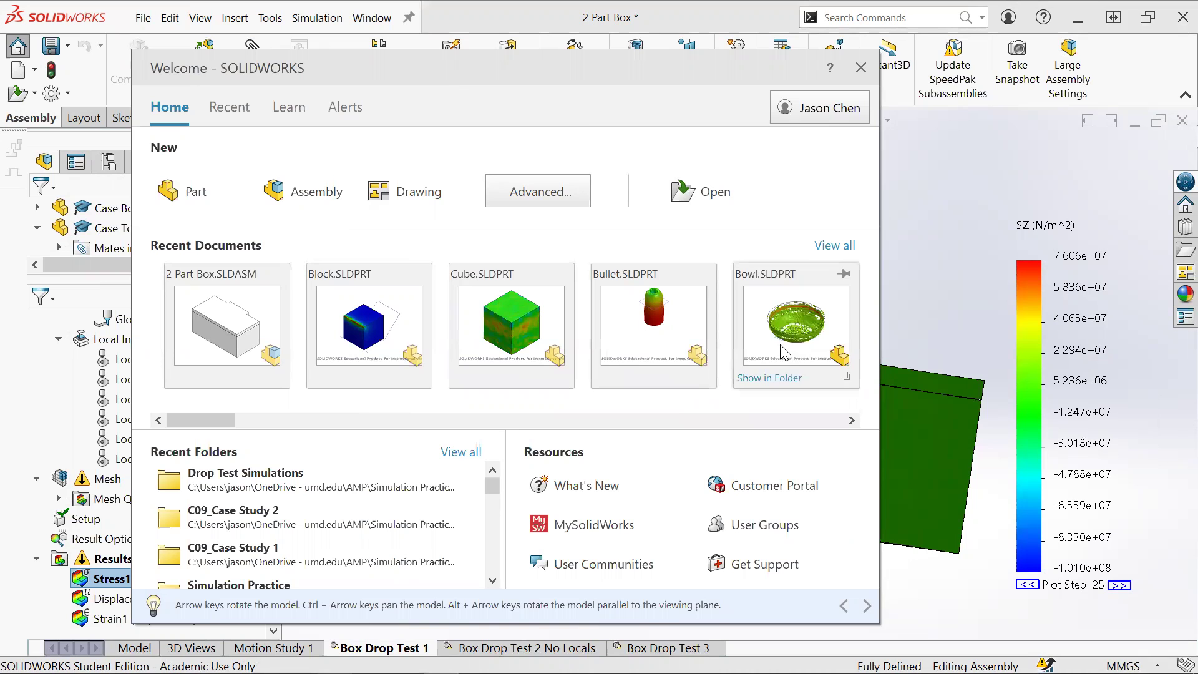
{"action": "key", "text": "Escape"}
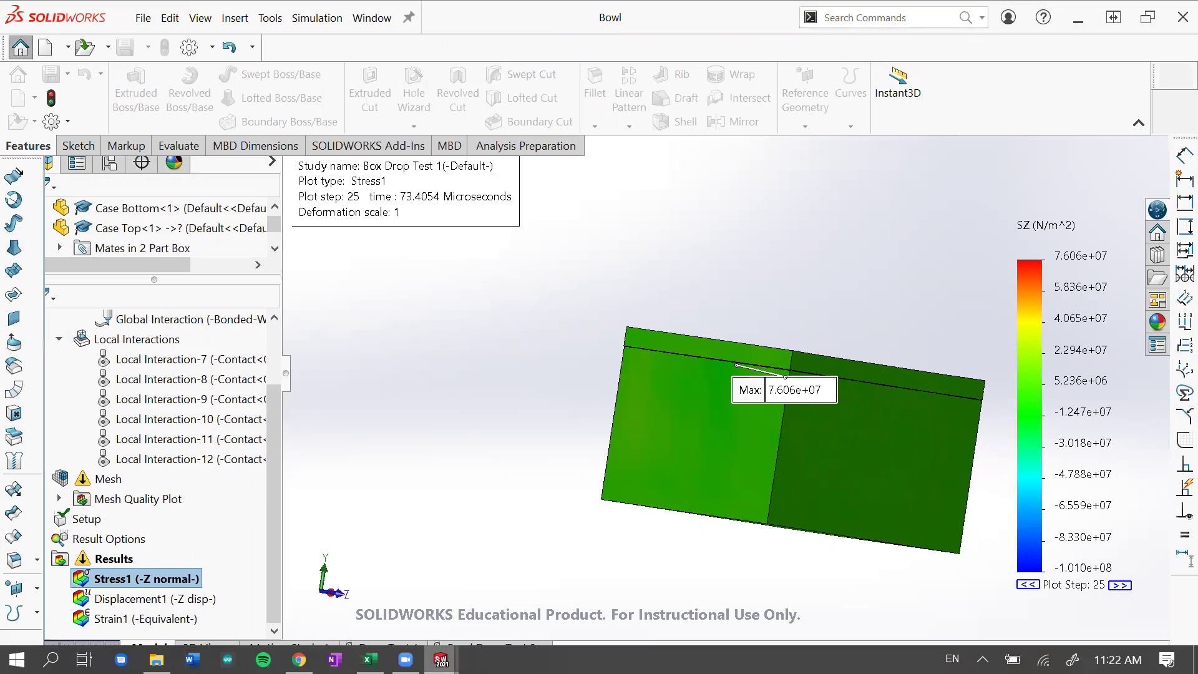
{"action": "left_click", "coordinate": [441, 660]}
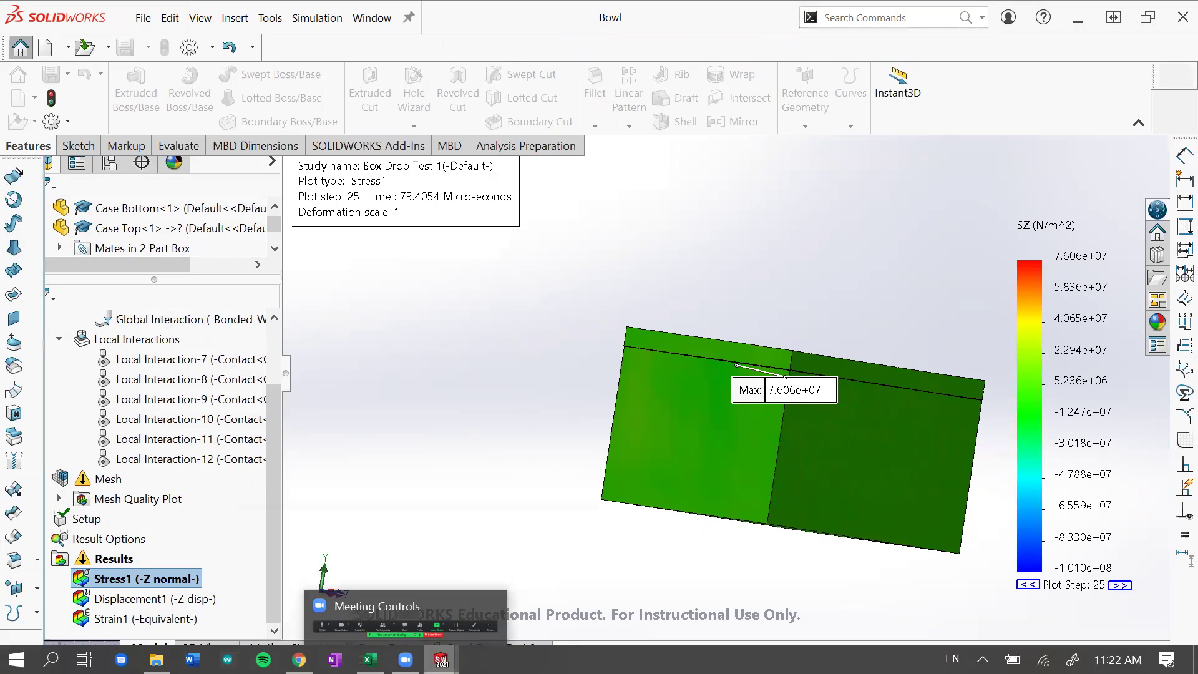
{"action": "mouse_move", "coordinate": [441, 660]}
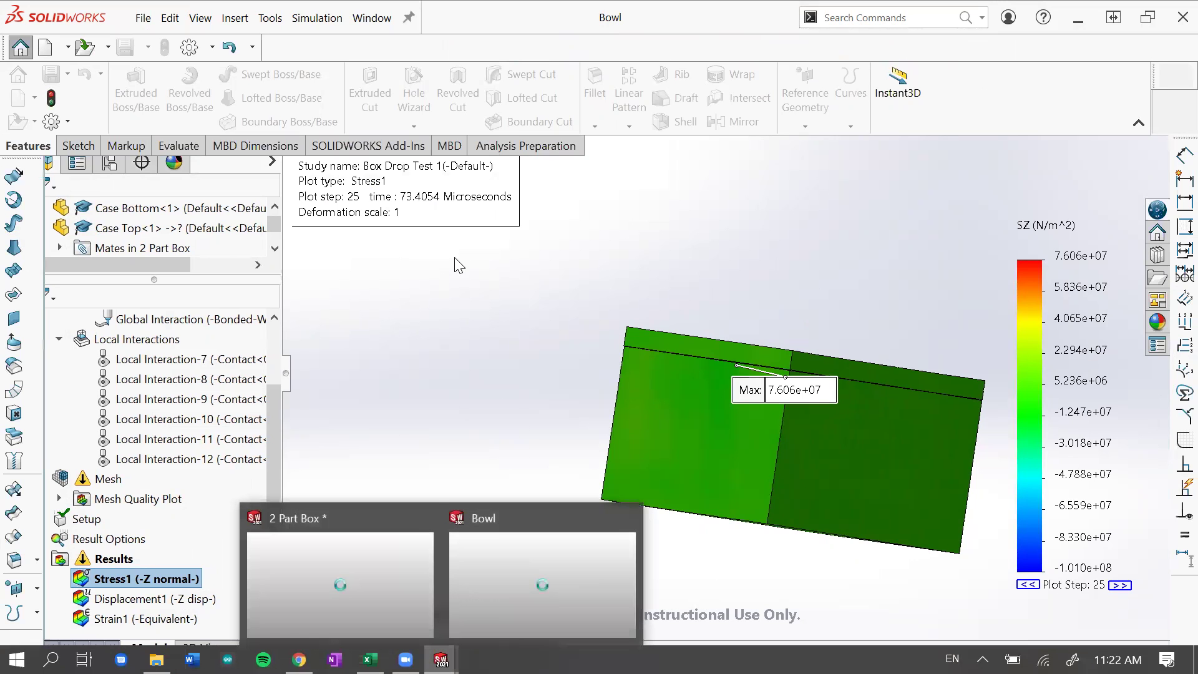
{"action": "left_click", "coordinate": [473, 561]}
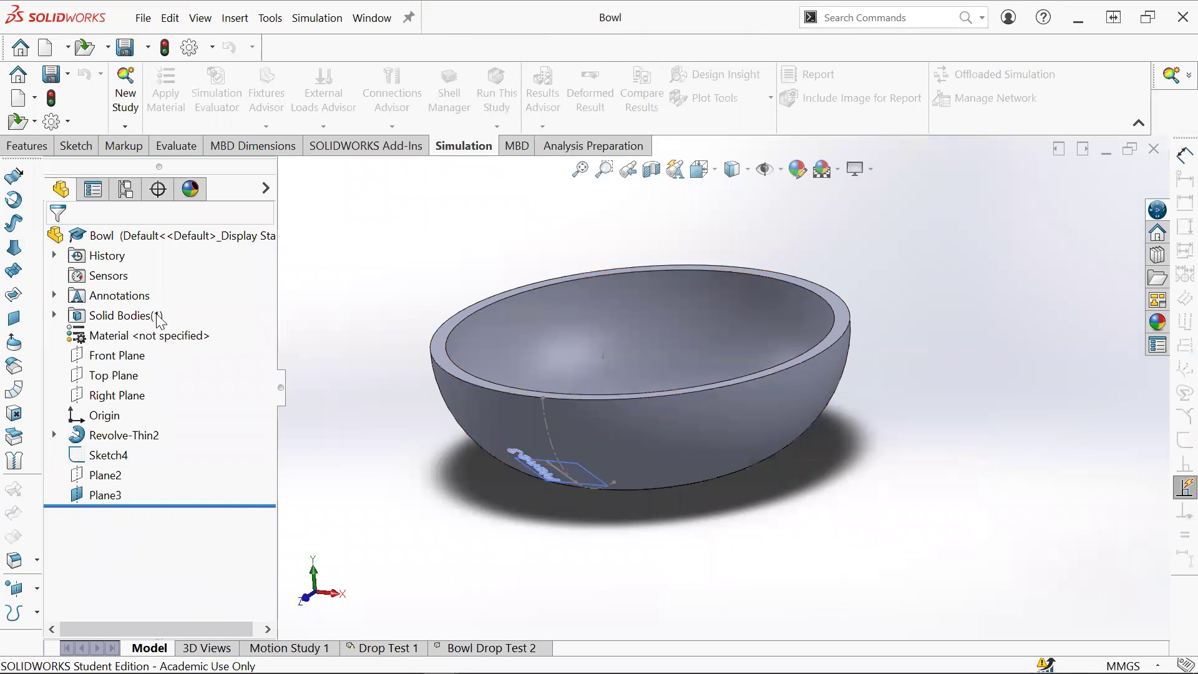
Step: Activate the bowl's Drop Test 1 study and view the bowl from the side
{"action": "right_click", "coordinate": [154, 335]}
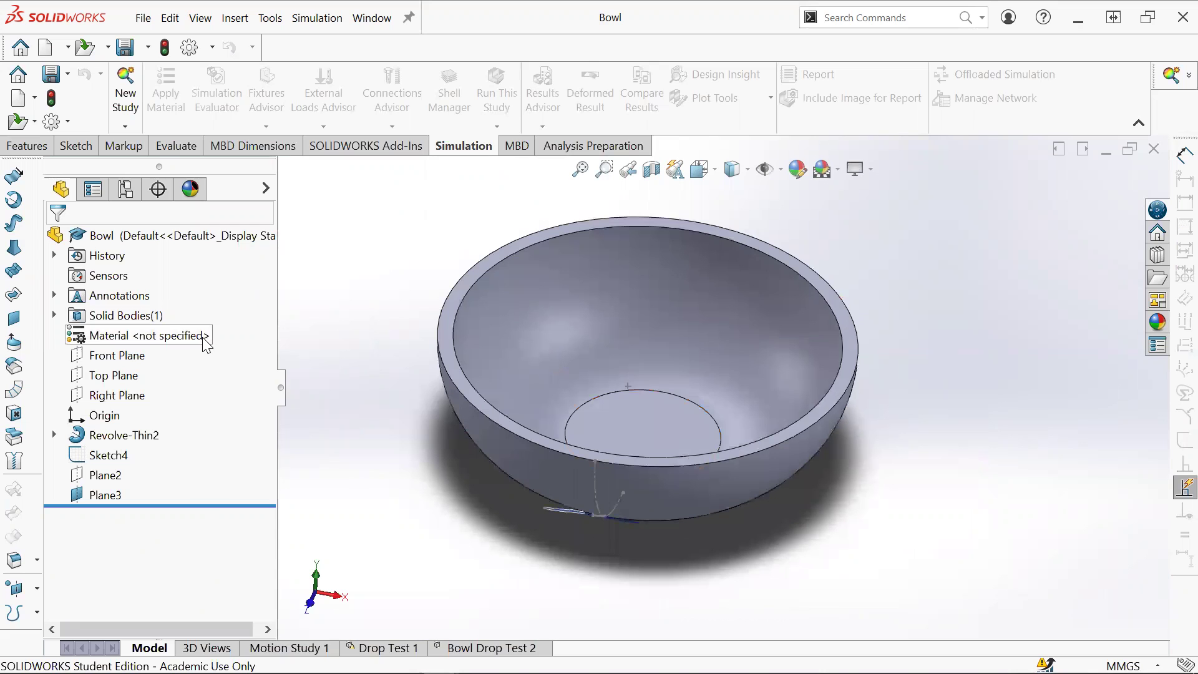
{"action": "left_click", "coordinate": [489, 583]}
{"action": "left_click", "coordinate": [384, 648]}
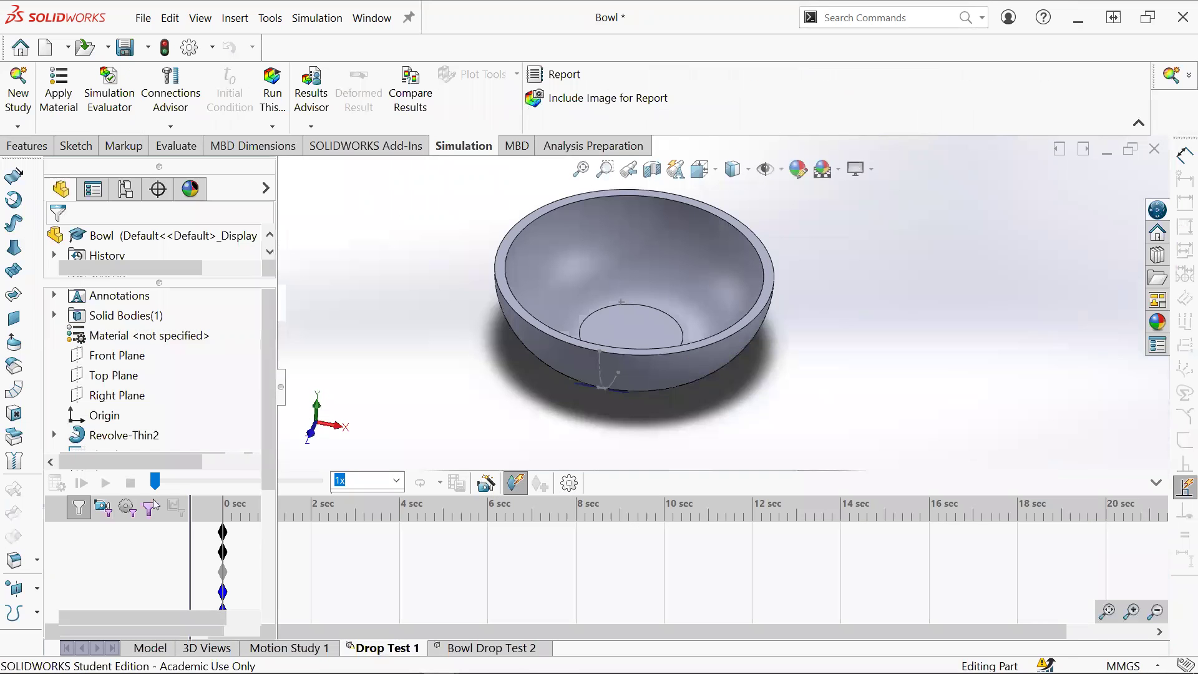
{"action": "right_click", "coordinate": [231, 345]}
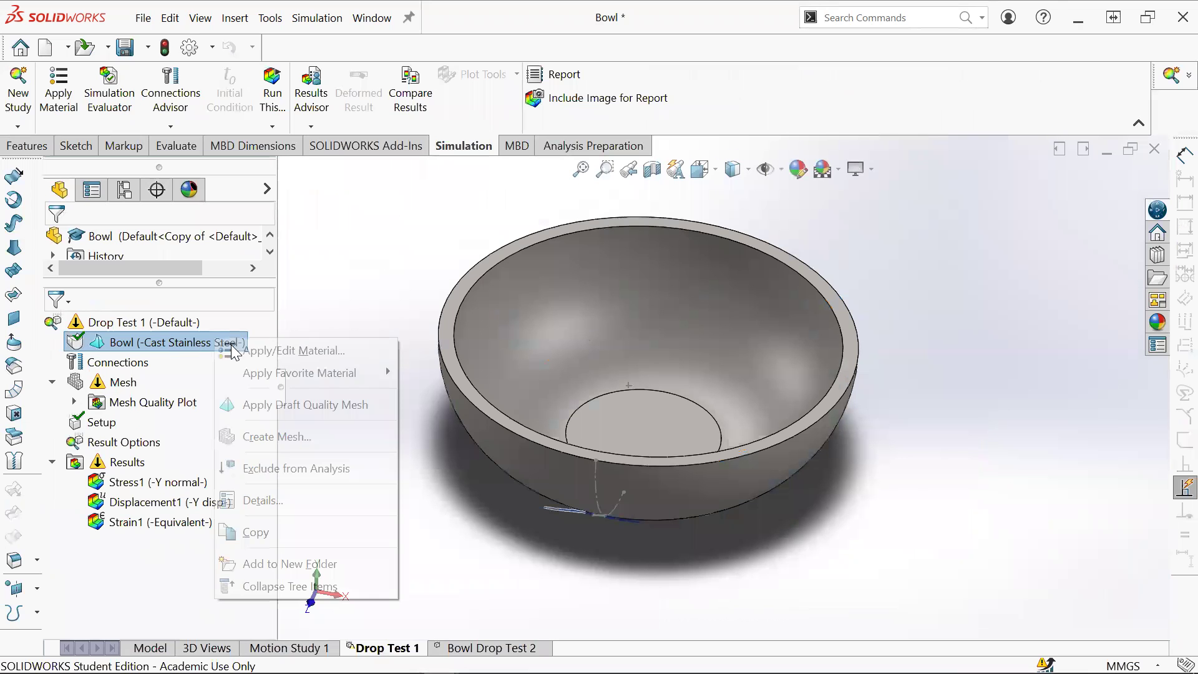
{"action": "left_click", "coordinate": [429, 503]}
{"action": "mouse_move", "coordinate": [437, 428]}
{"action": "middle_mouse_down"}
{"action": "mouse_move", "coordinate": [440, 354]}
{"action": "mouse_move", "coordinate": [451, 431]}
{"action": "middle_mouse_up"}
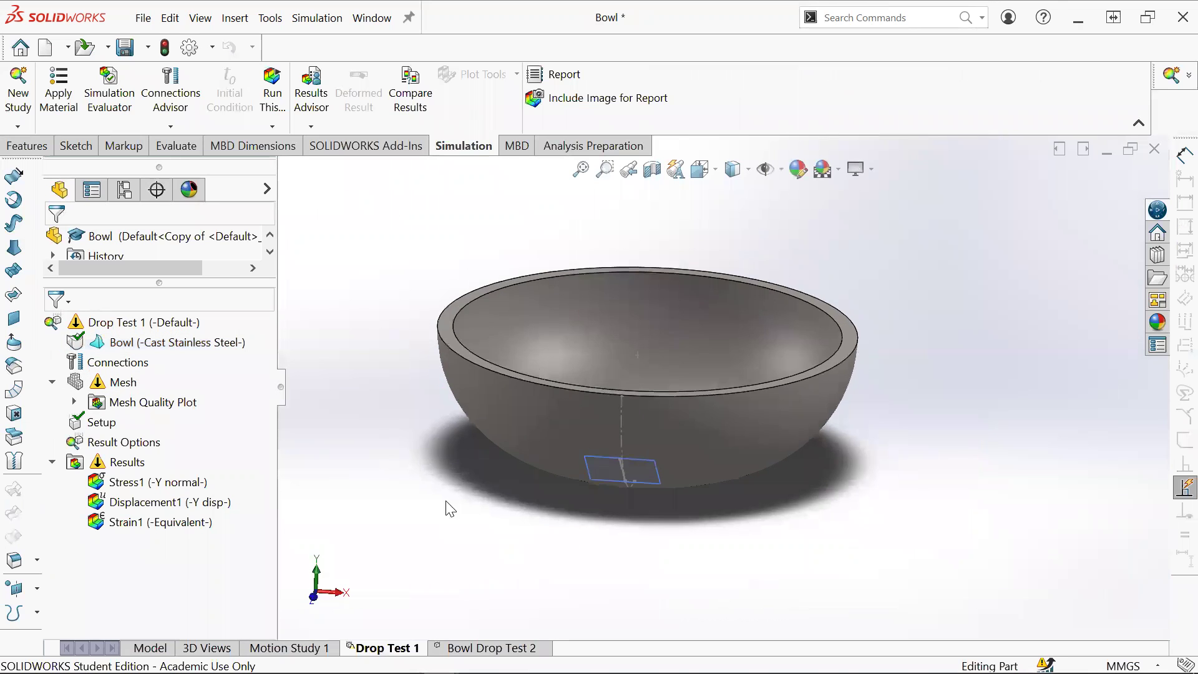
Step: Apply Alloy Steel as the bowl's material in the Drop Test 1 study and close the material library
{"action": "right_click", "coordinate": [154, 347]}
{"action": "left_click", "coordinate": [193, 354]}
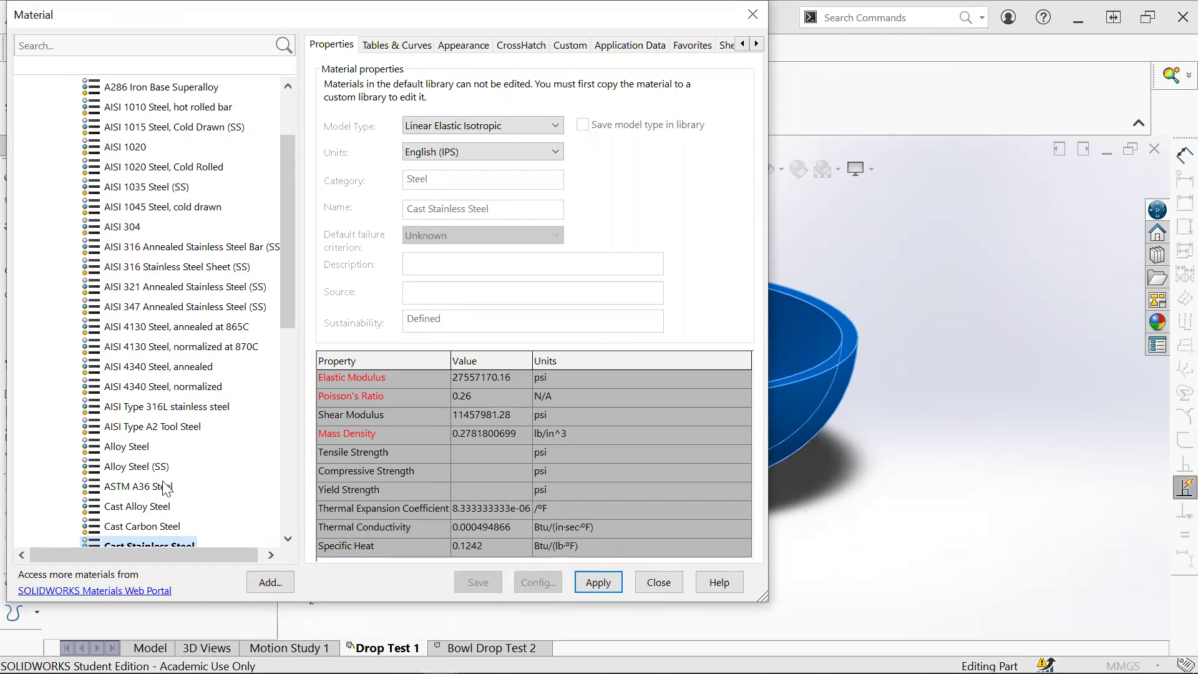
{"action": "left_click", "coordinate": [129, 447]}
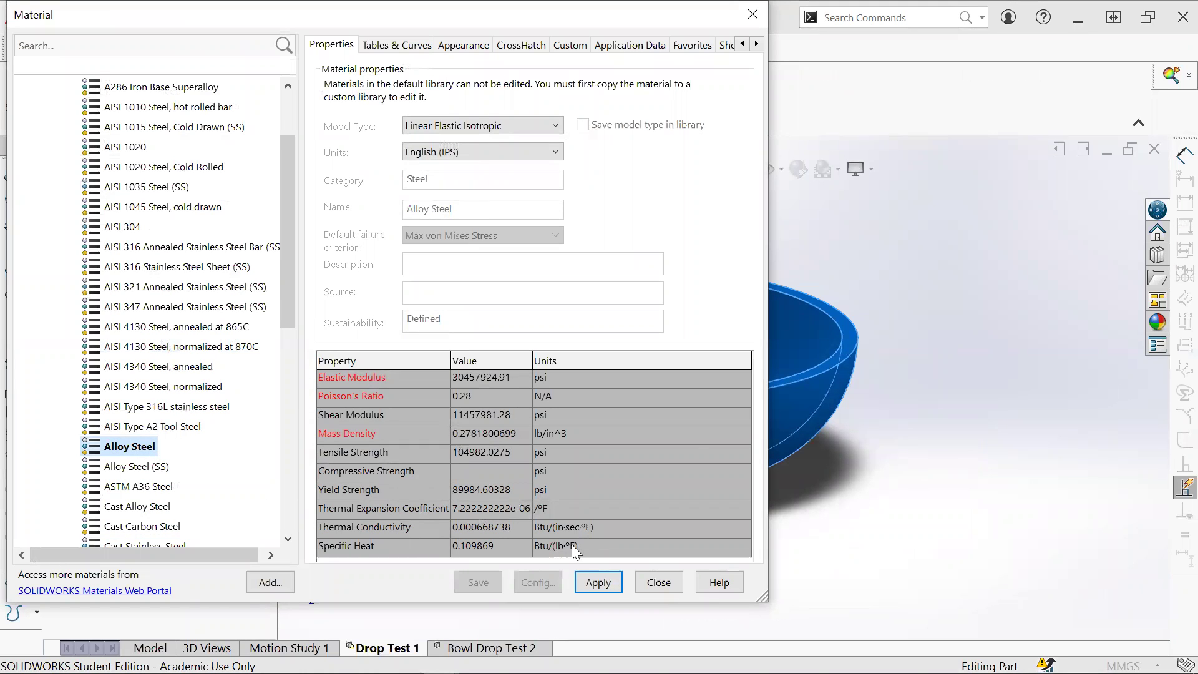
{"action": "left_click", "coordinate": [598, 583]}
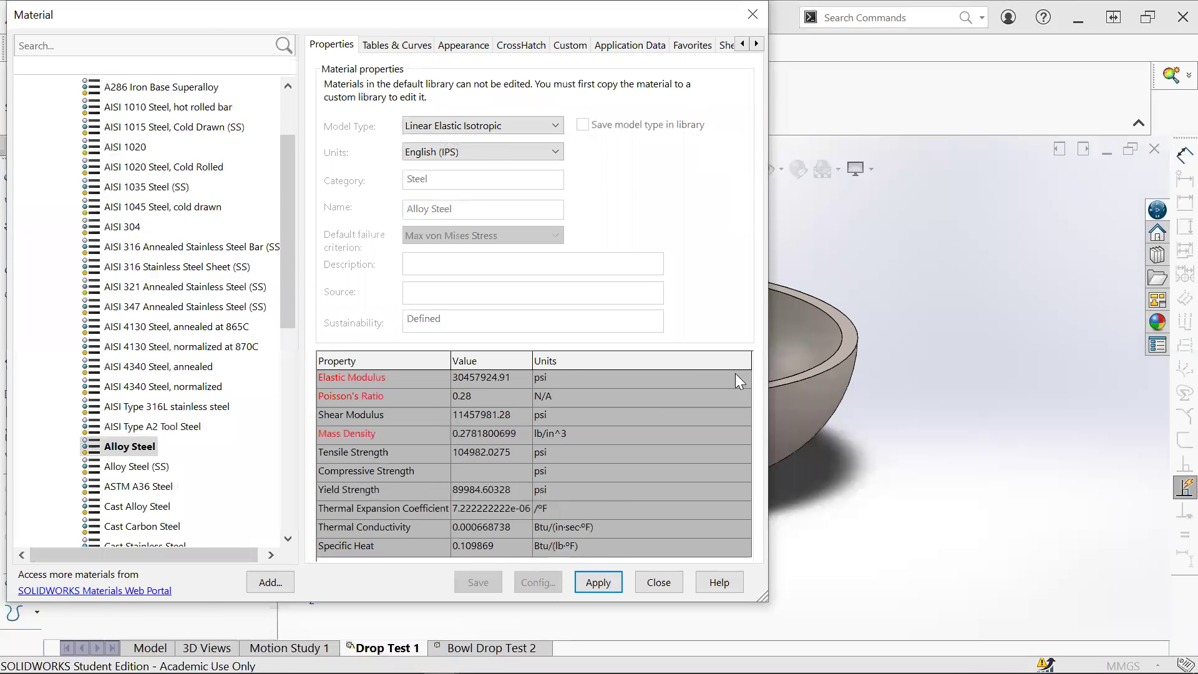
{"action": "key", "text": "Escape"}
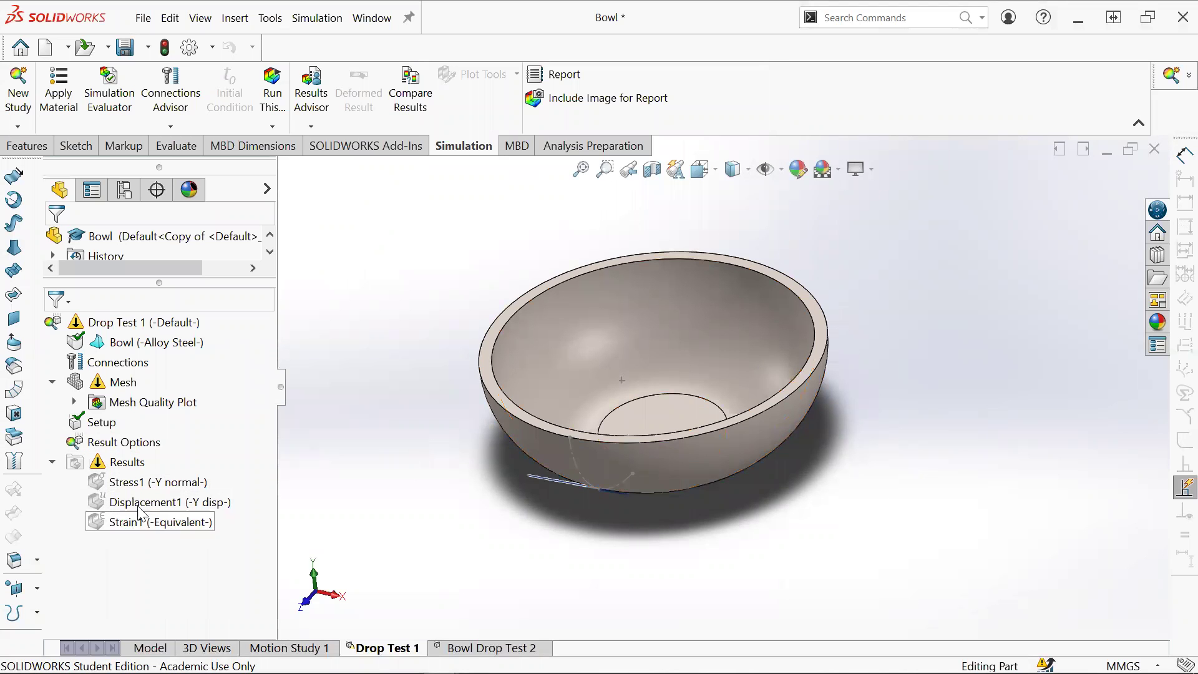
Step: Edit the Drop Test 1 setup and use the bowl's flat circular underside as the gravity direction reference
{"action": "middle_click_drag", "start_coordinate": [624, 399], "coordinate": [663, 451]}
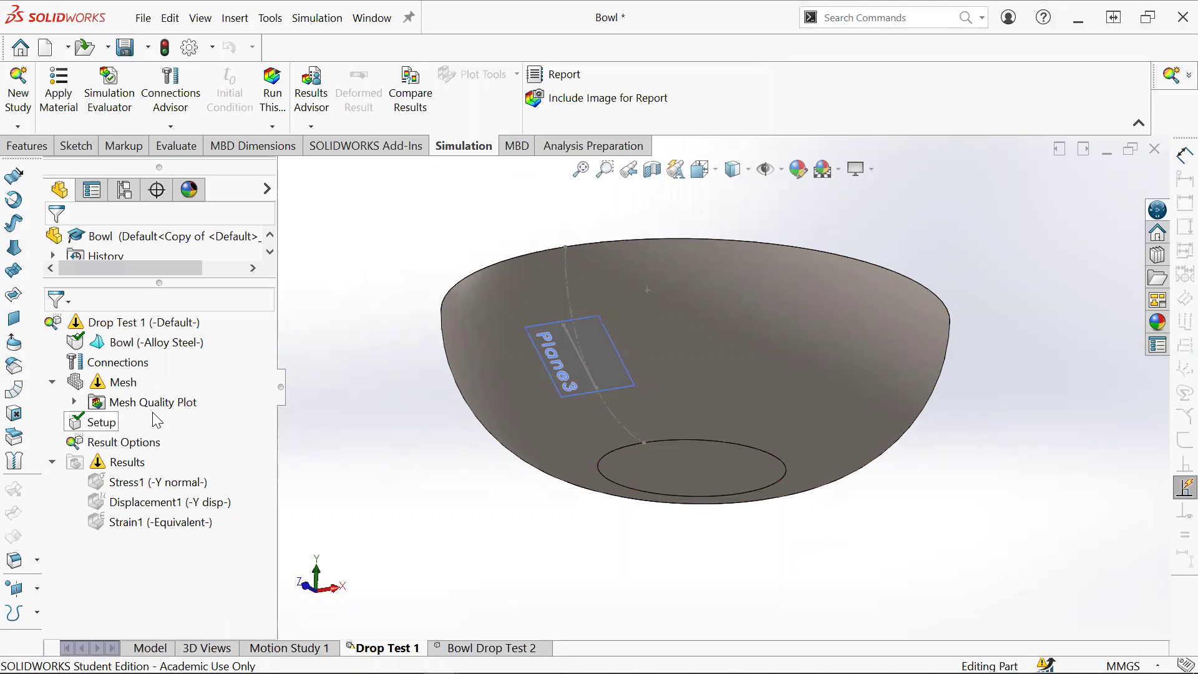
{"action": "scroll", "coordinate": [759, 425], "scroll_direction": "down", "scroll_amount": 3}
{"action": "right_click", "coordinate": [100, 422]}
{"action": "key", "text": "Escape"}
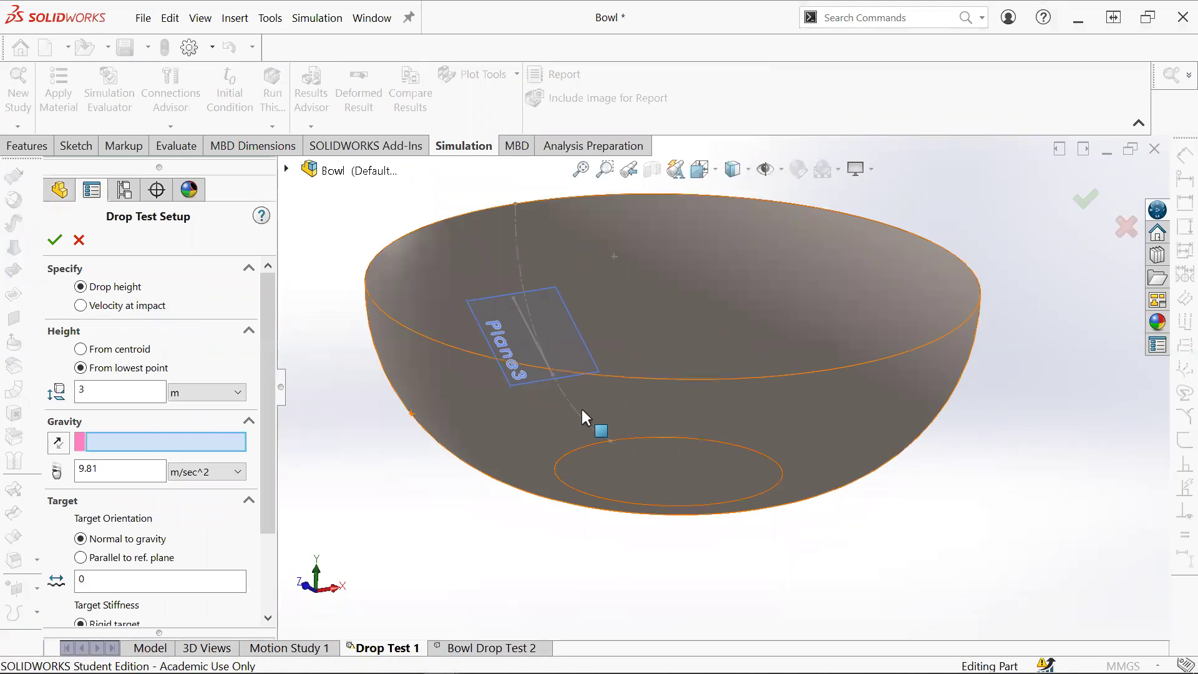
{"action": "middle_click_drag", "start_coordinate": [599, 422], "coordinate": [422, 495]}
{"action": "middle_click_drag", "start_coordinate": [784, 474], "coordinate": [537, 497]}
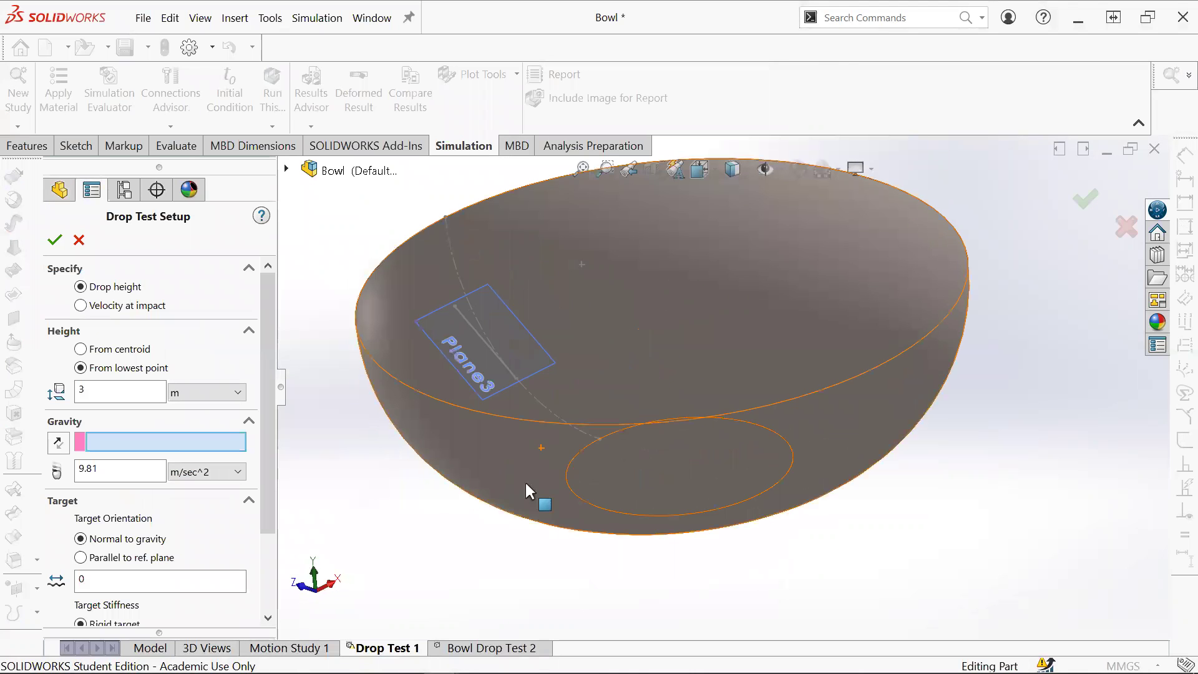
{"action": "left_click", "coordinate": [609, 476]}
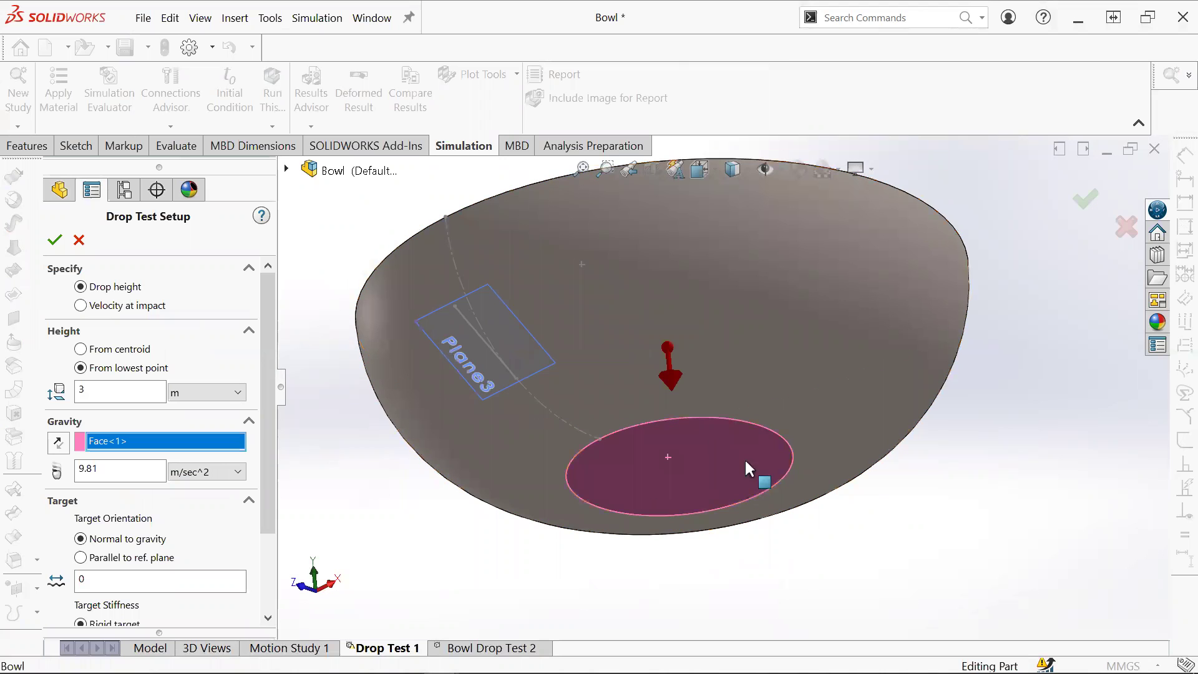
Step: Check the gravity arrow's direction from above and below the bowl, and accept the drop test setup
{"action": "middle_click_drag", "start_coordinate": [690, 485], "coordinate": [725, 613]}
{"action": "scroll", "coordinate": [715, 568], "scroll_direction": "up", "scroll_amount": 5}
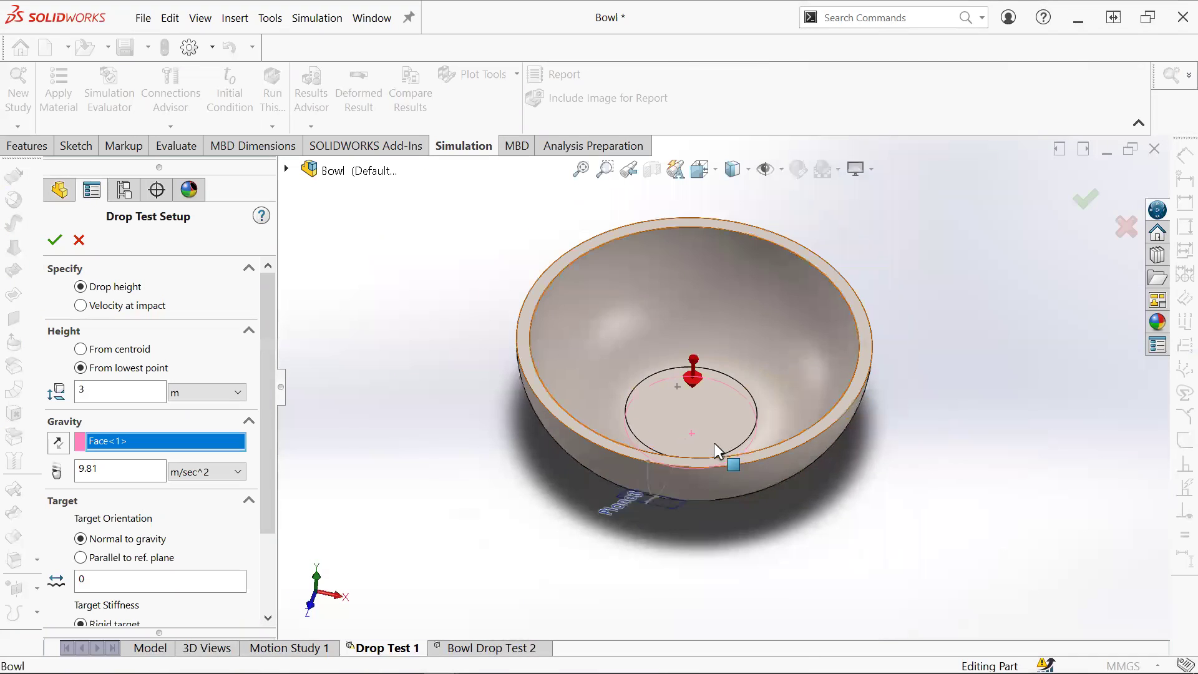
{"action": "middle_click_drag", "start_coordinate": [717, 450], "coordinate": [712, 409]}
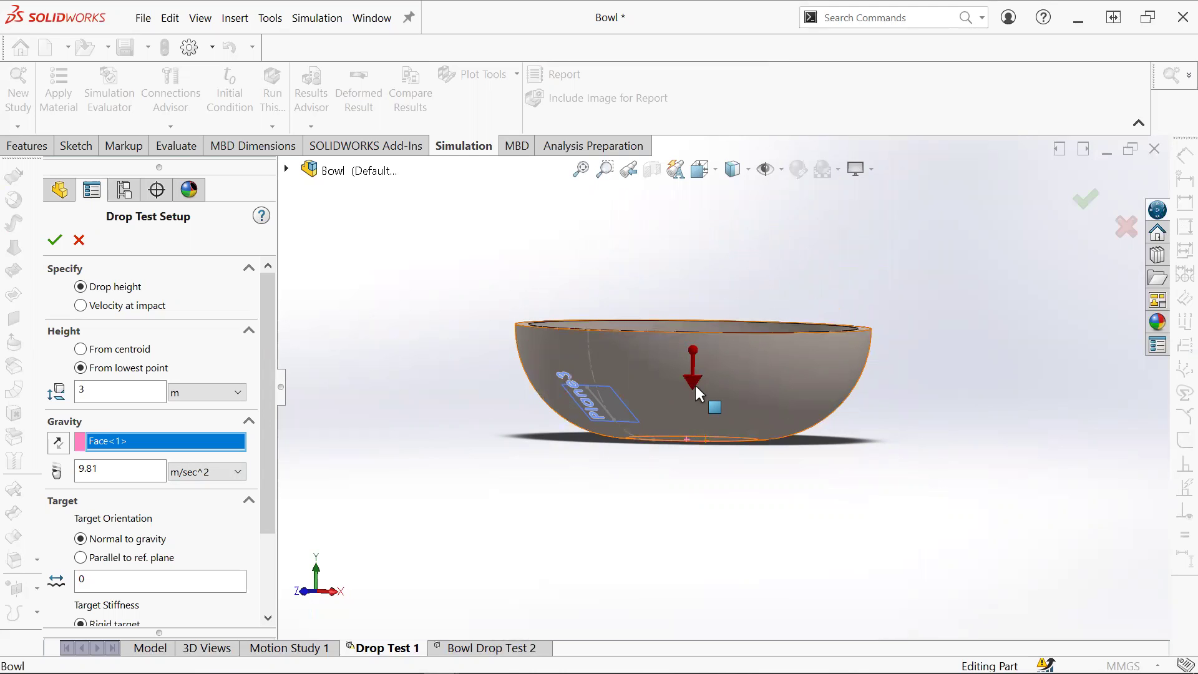
{"action": "middle_click_drag", "start_coordinate": [743, 440], "coordinate": [699, 461]}
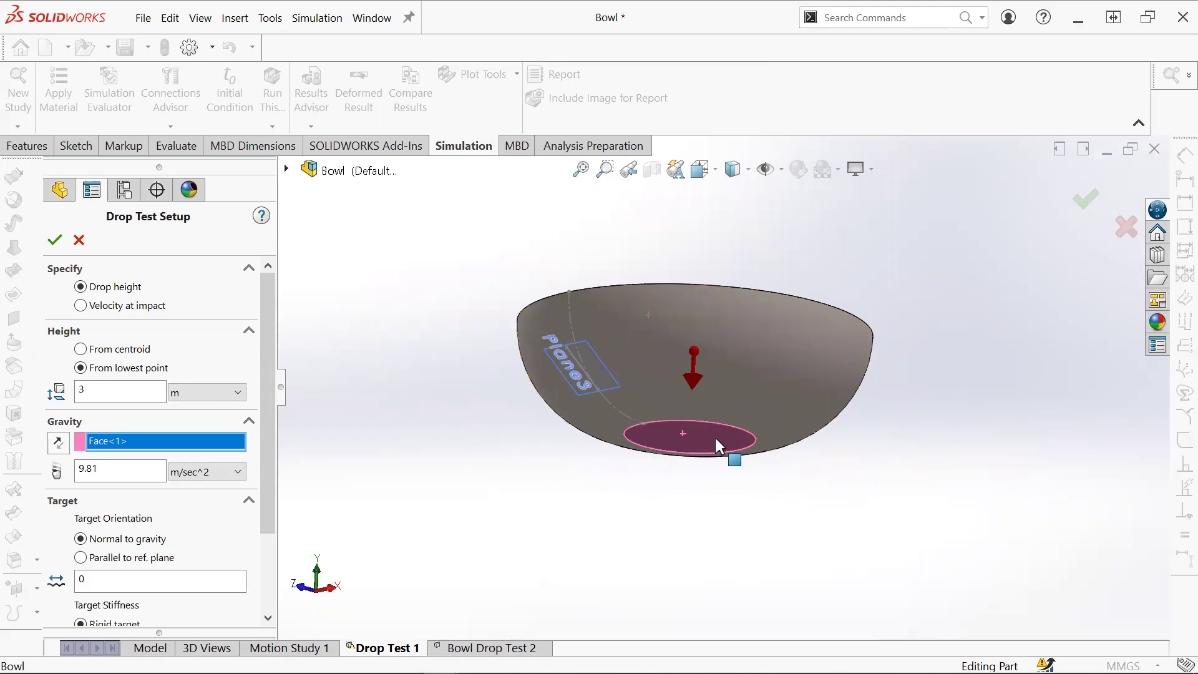
{"action": "key", "text": "Return"}
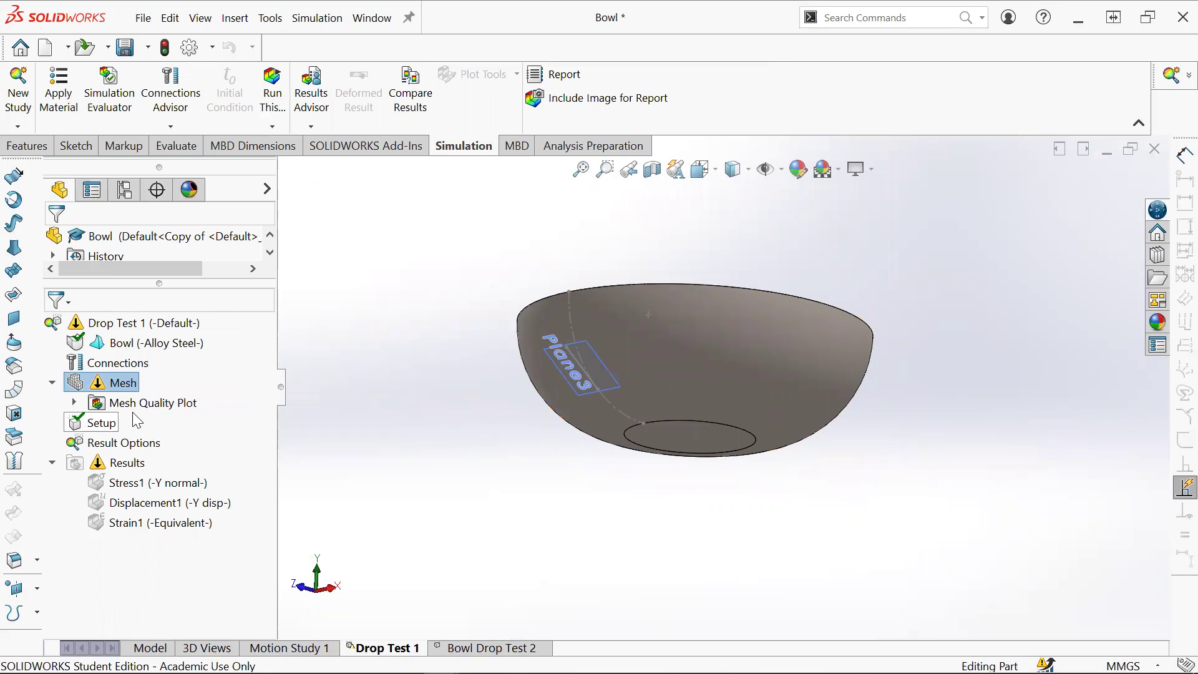
{"action": "right_click", "coordinate": [117, 382]}
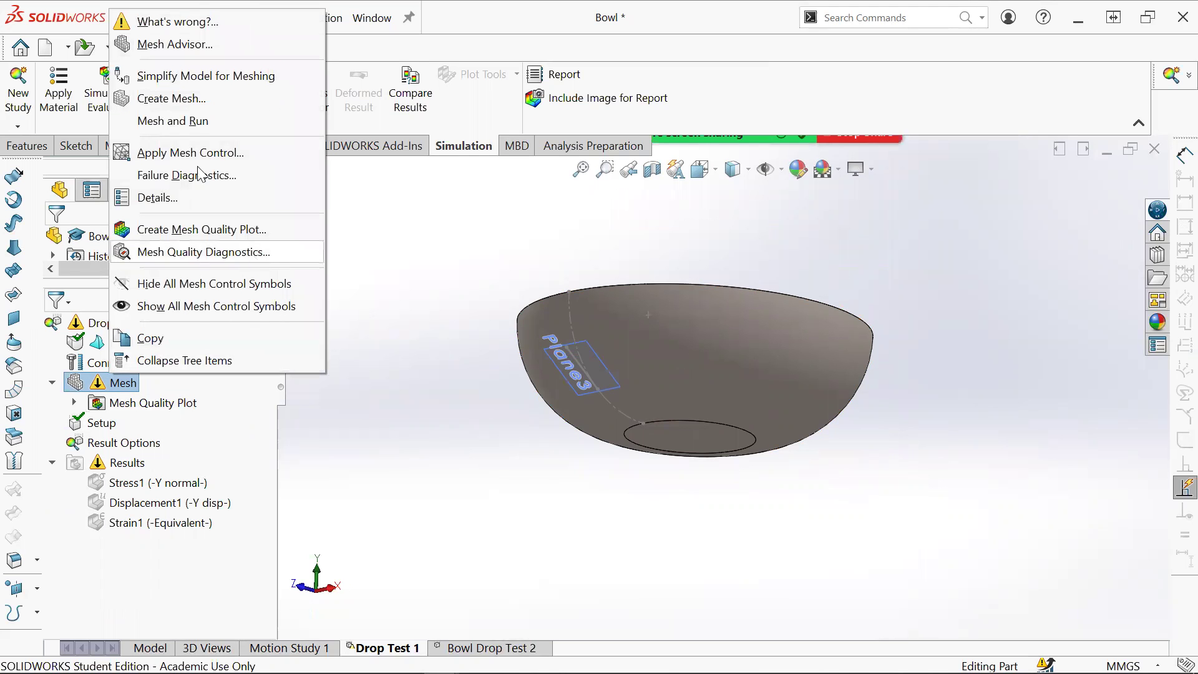
{"action": "left_click", "coordinate": [233, 75]}
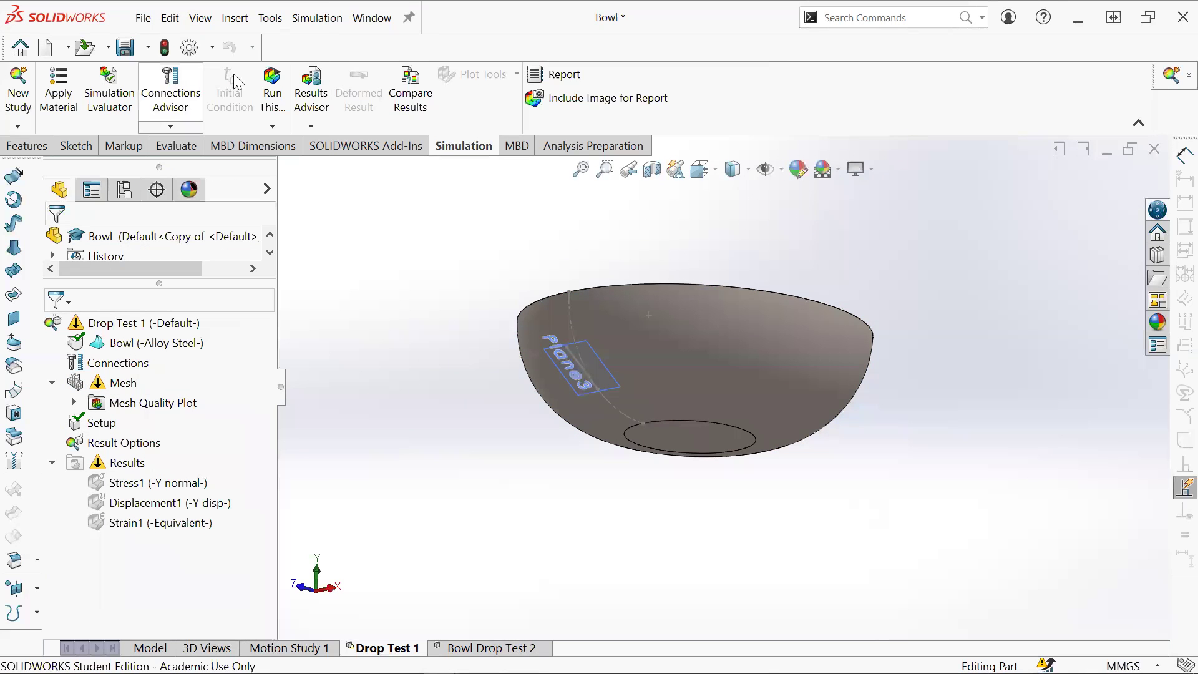
Step: Open the bowl's mesh settings, make the mesh density slightly coarser than the default, and check the advanced mesh quality options
{"action": "left_click", "coordinate": [274, 126]}
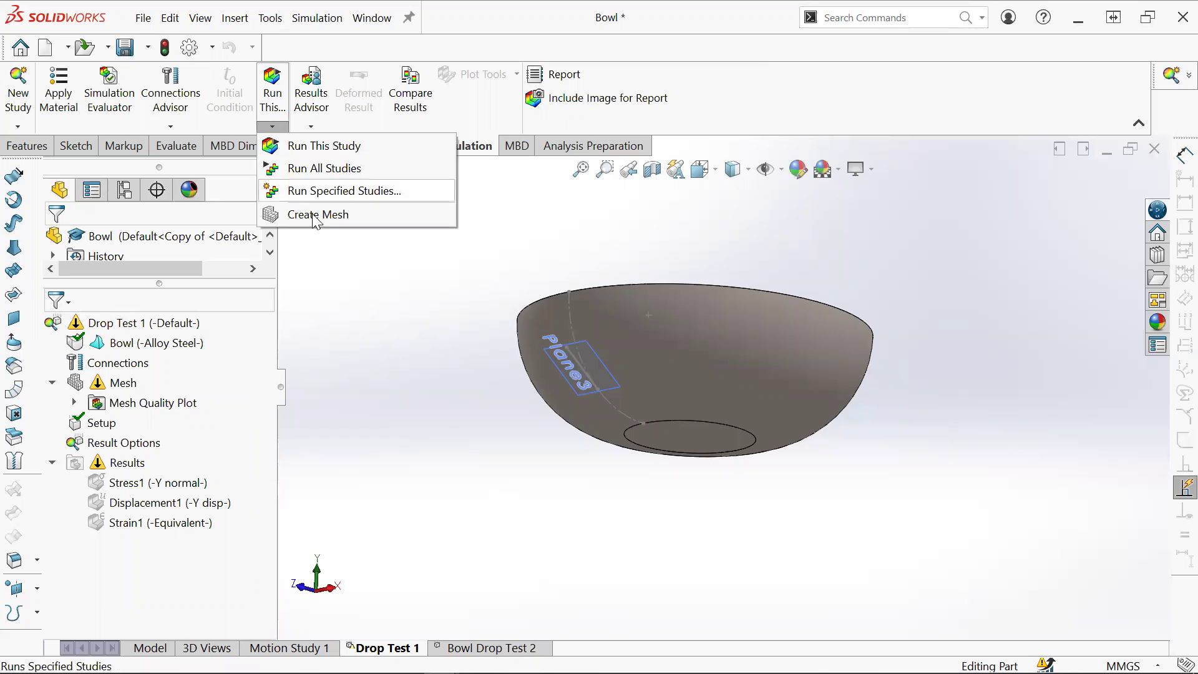
{"action": "left_click", "coordinate": [334, 216]}
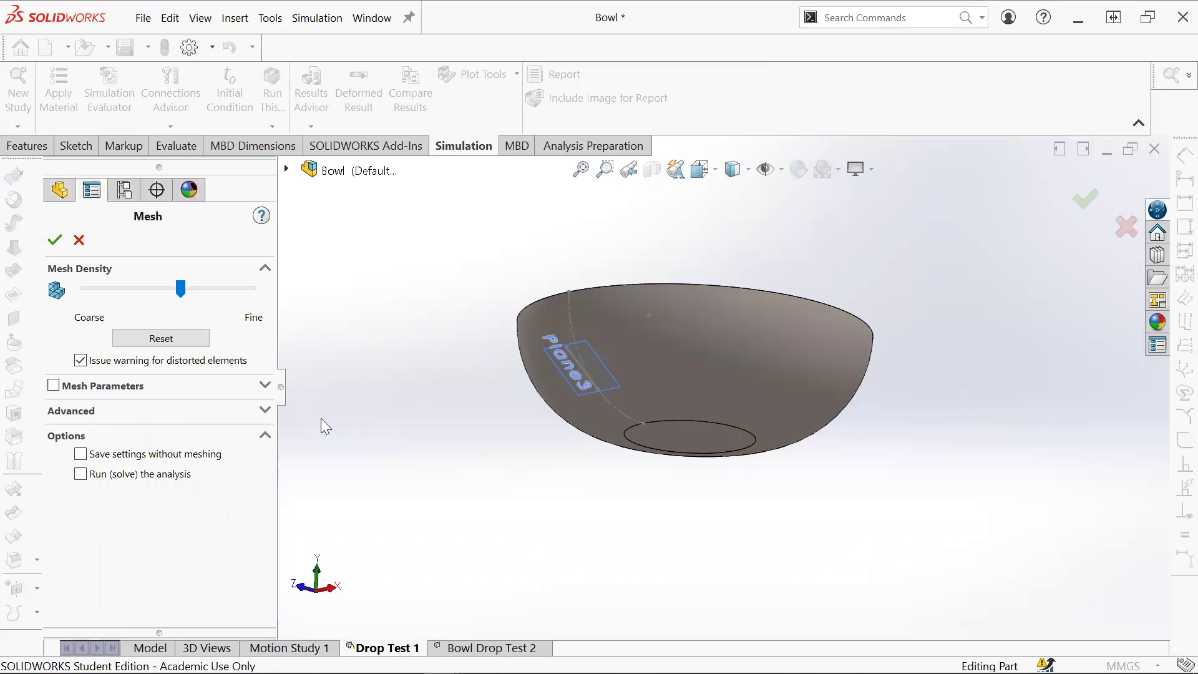
{"action": "left_click", "coordinate": [180, 297]}
{"action": "left_click_drag", "start_coordinate": [180, 298], "coordinate": [166, 297]}
{"action": "left_click", "coordinate": [246, 291]}
{"action": "left_click", "coordinate": [260, 412]}
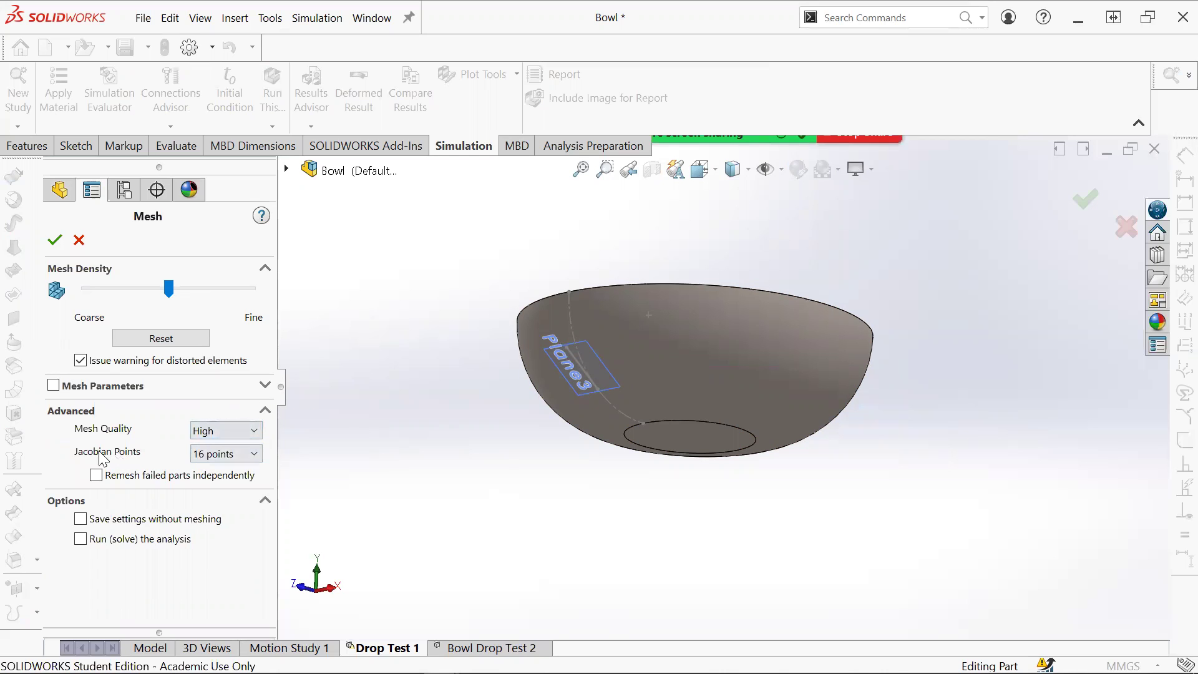
{"action": "left_click", "coordinate": [264, 411]}
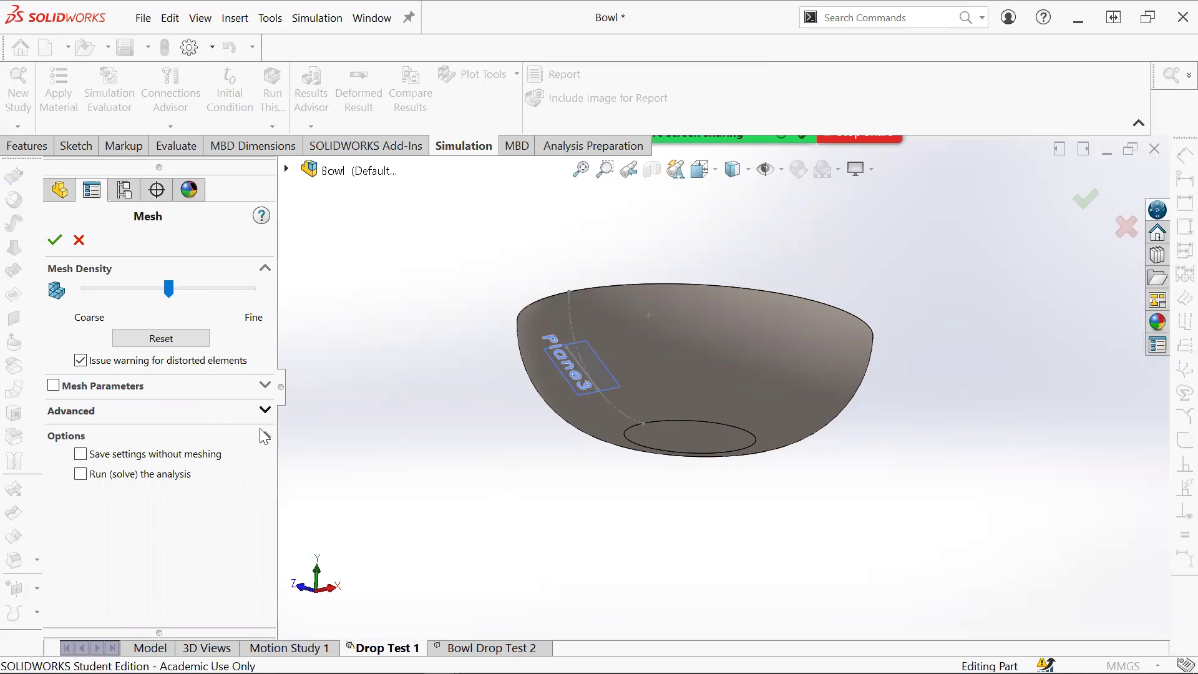
Step: Generate a curvature-based mesh with a 1.91439607 mm maximum and 1.77081636 mm minimum element size, and inspect it on the bowl's underside
{"action": "left_click", "coordinate": [267, 387]}
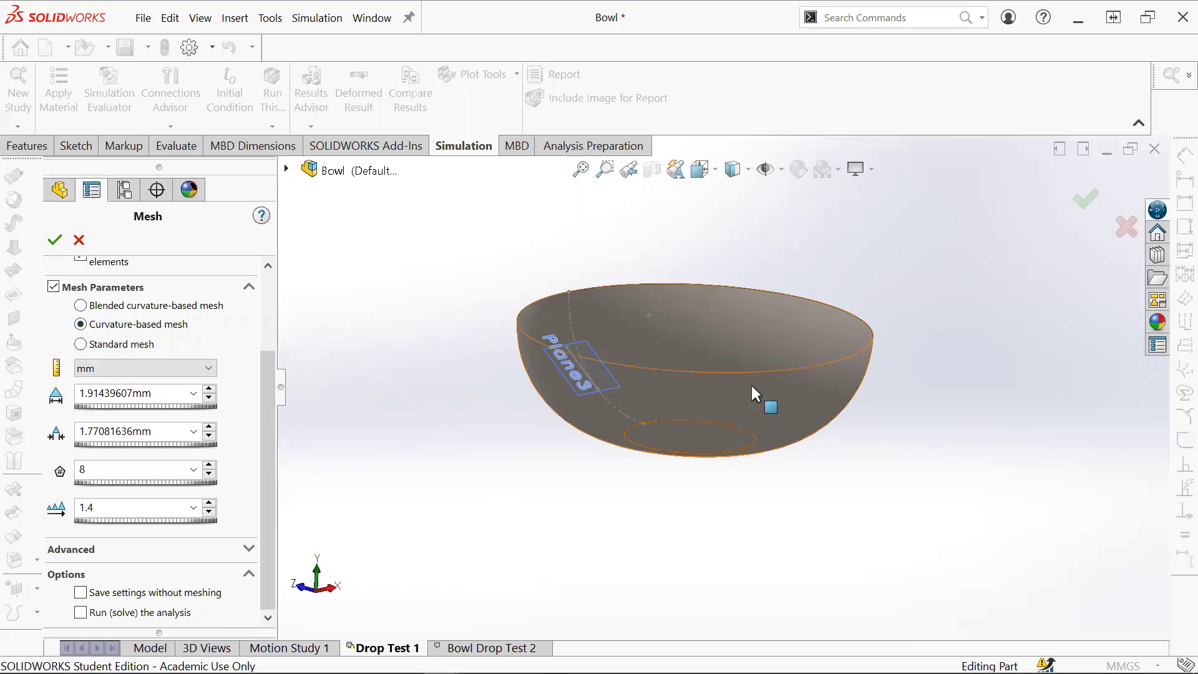
{"action": "scroll", "coordinate": [731, 396], "scroll_direction": "down", "scroll_amount": 3}
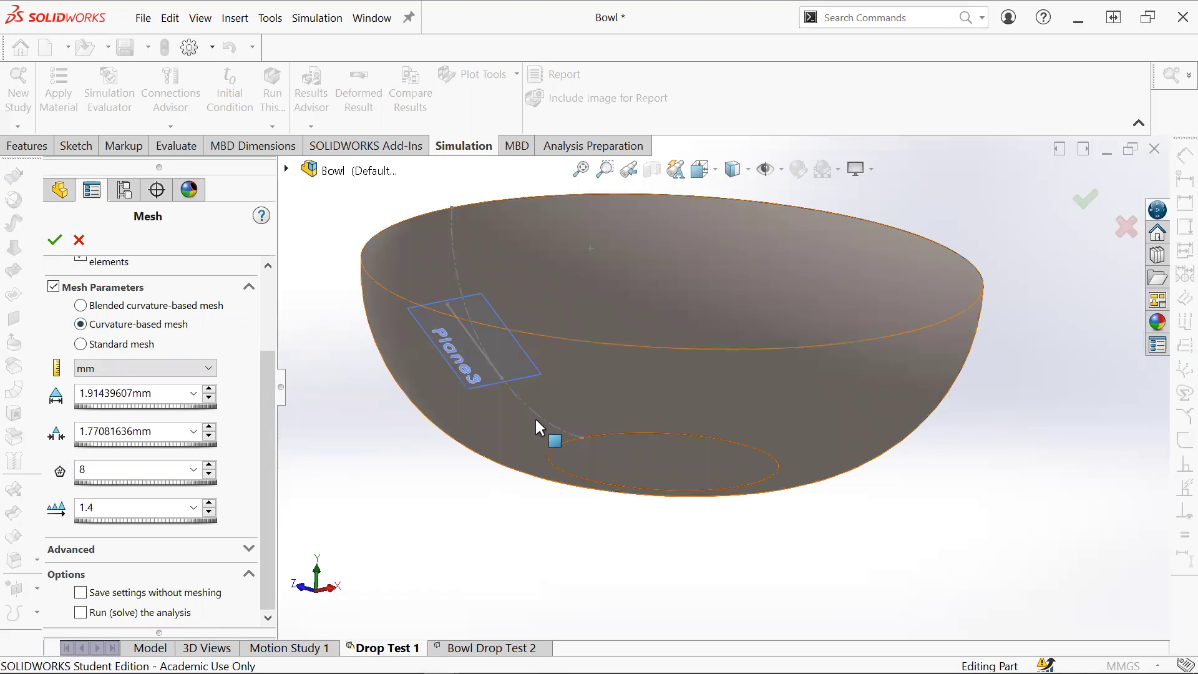
{"action": "scroll", "coordinate": [543, 428], "scroll_direction": "up", "scroll_amount": 3}
{"action": "left_click", "coordinate": [103, 349]}
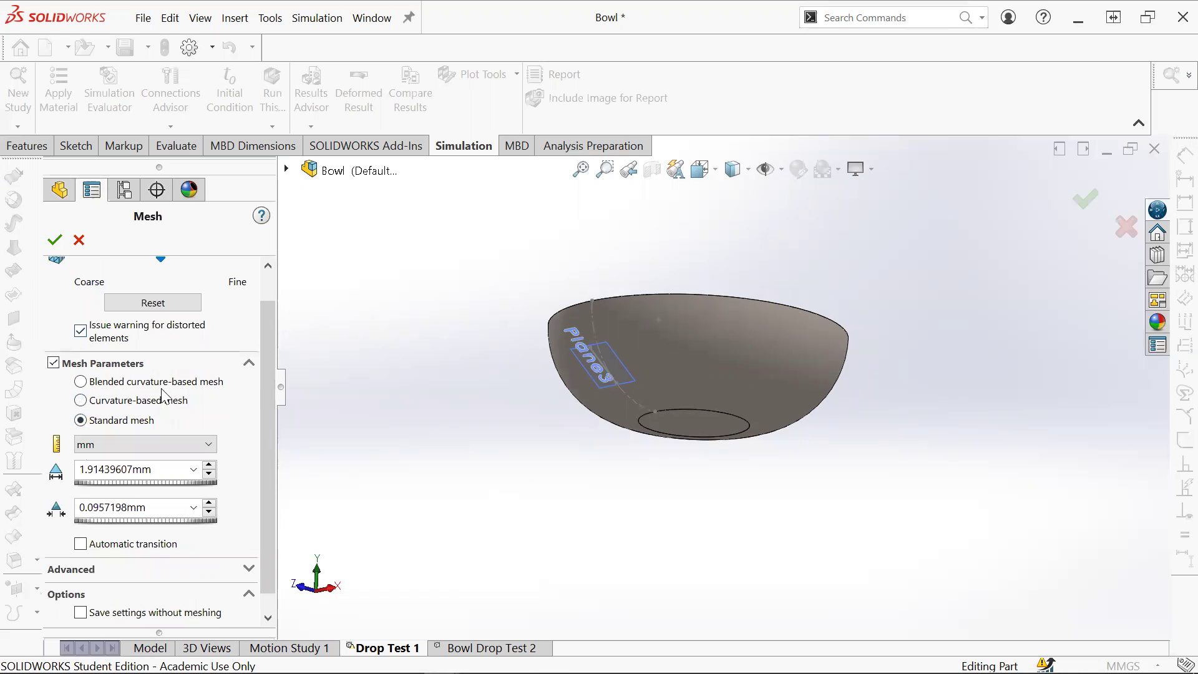
{"action": "left_click", "coordinate": [145, 402]}
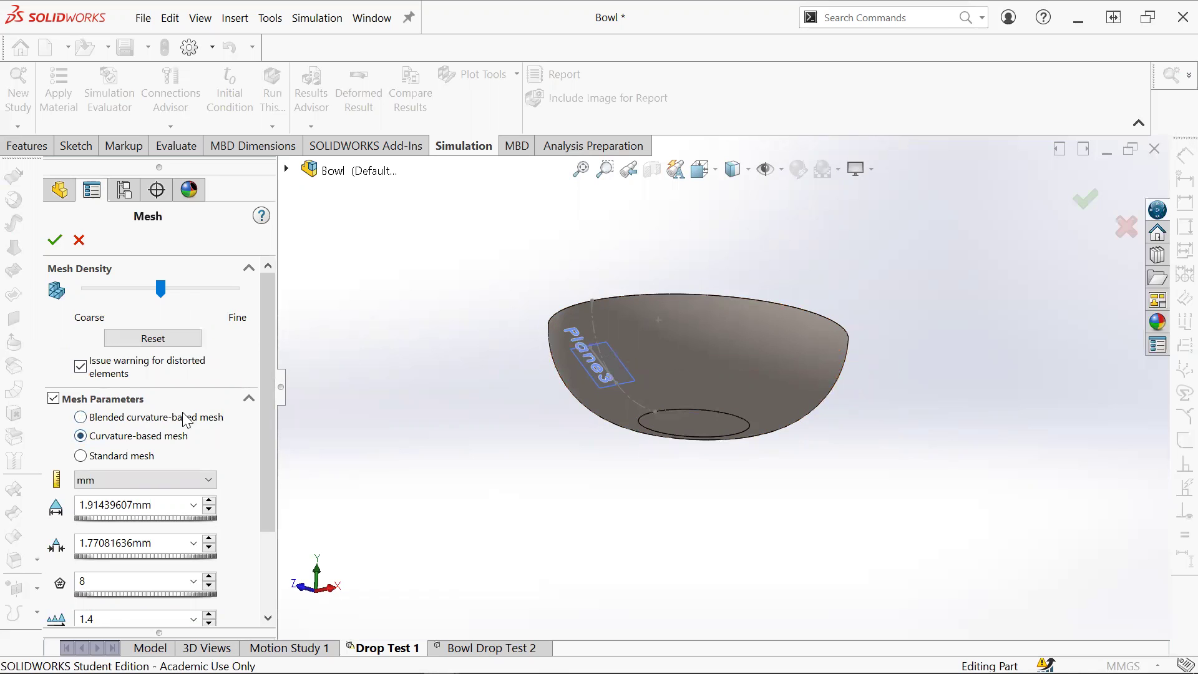
{"action": "middle_click_drag", "start_coordinate": [730, 400], "coordinate": [740, 341]}
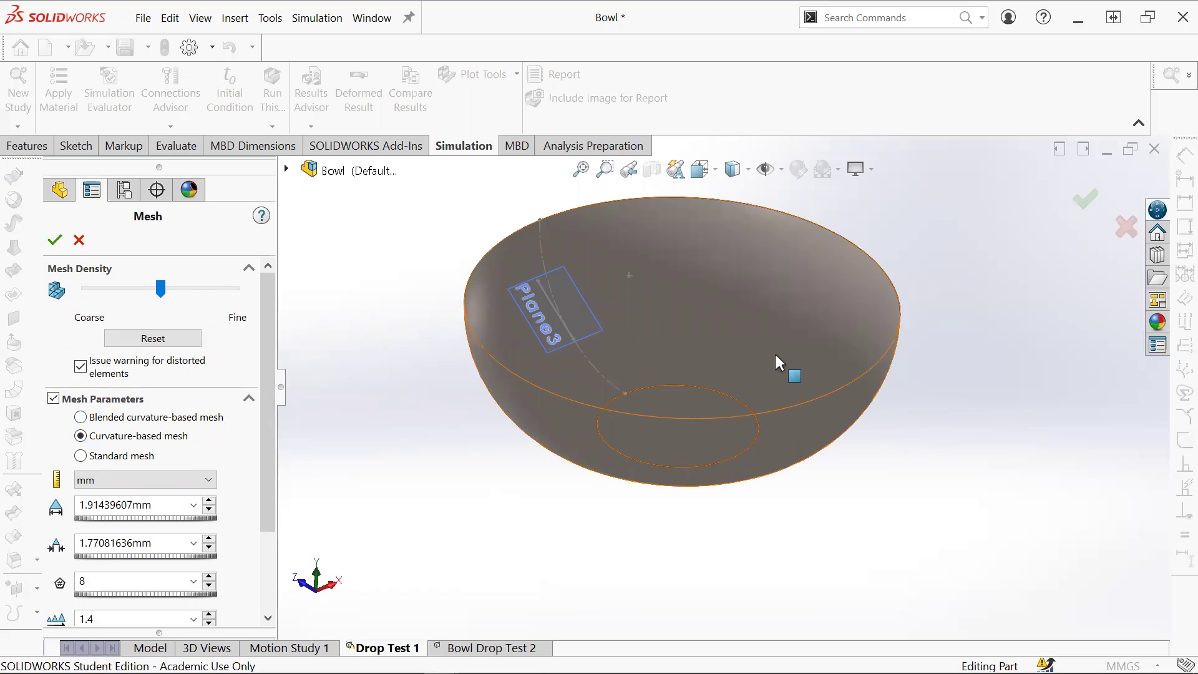
{"action": "left_click", "coordinate": [54, 239]}
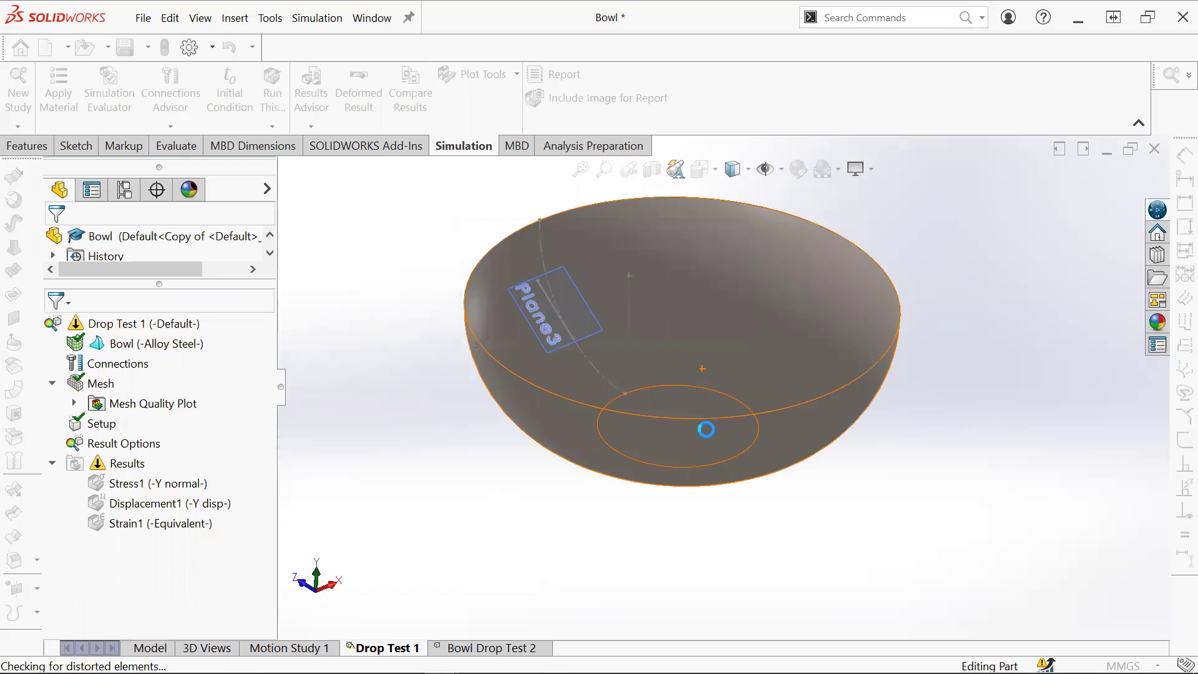
{"action": "scroll", "coordinate": [704, 427], "scroll_direction": "down", "scroll_amount": 5}
{"action": "middle_click_drag", "start_coordinate": [674, 375], "coordinate": [667, 425]}
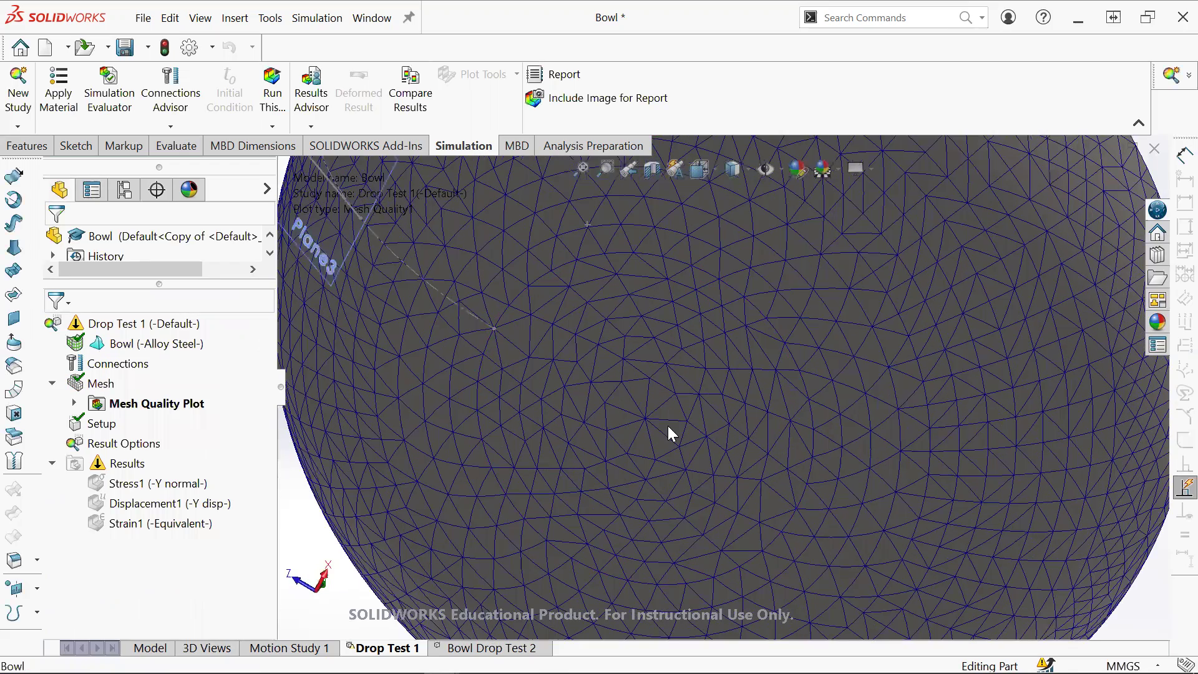
{"action": "scroll", "coordinate": [668, 426], "scroll_direction": "up", "scroll_amount": 5}
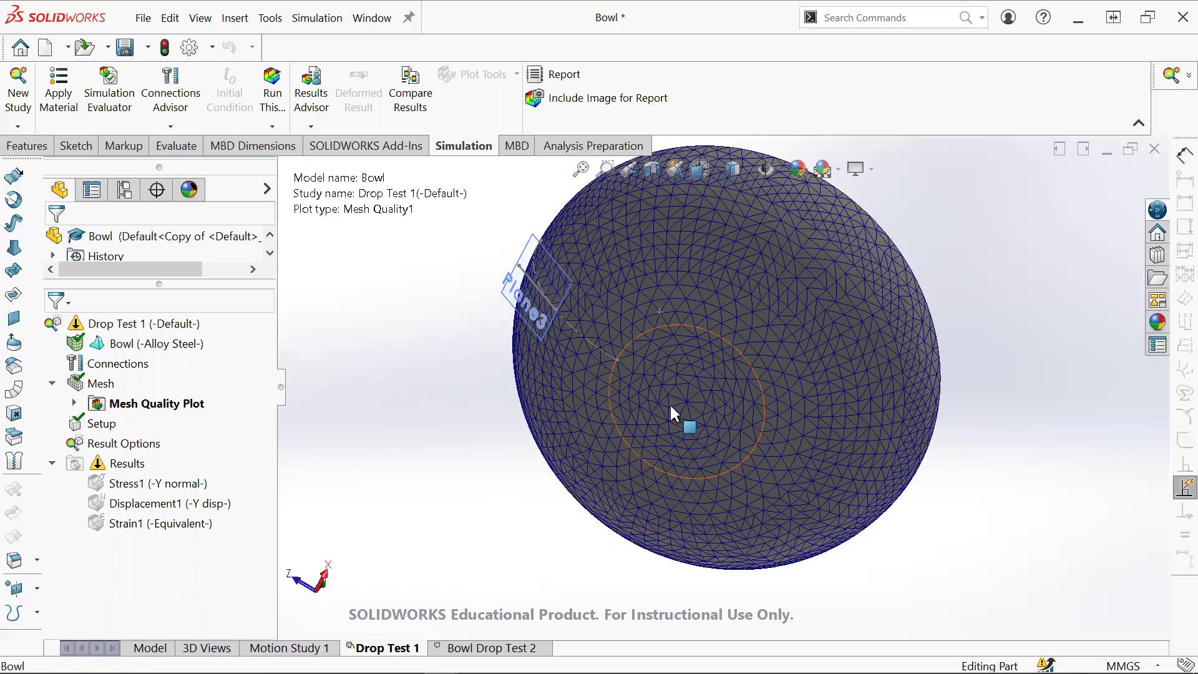
{"action": "middle_click_drag", "start_coordinate": [699, 257], "coordinate": [721, 347]}
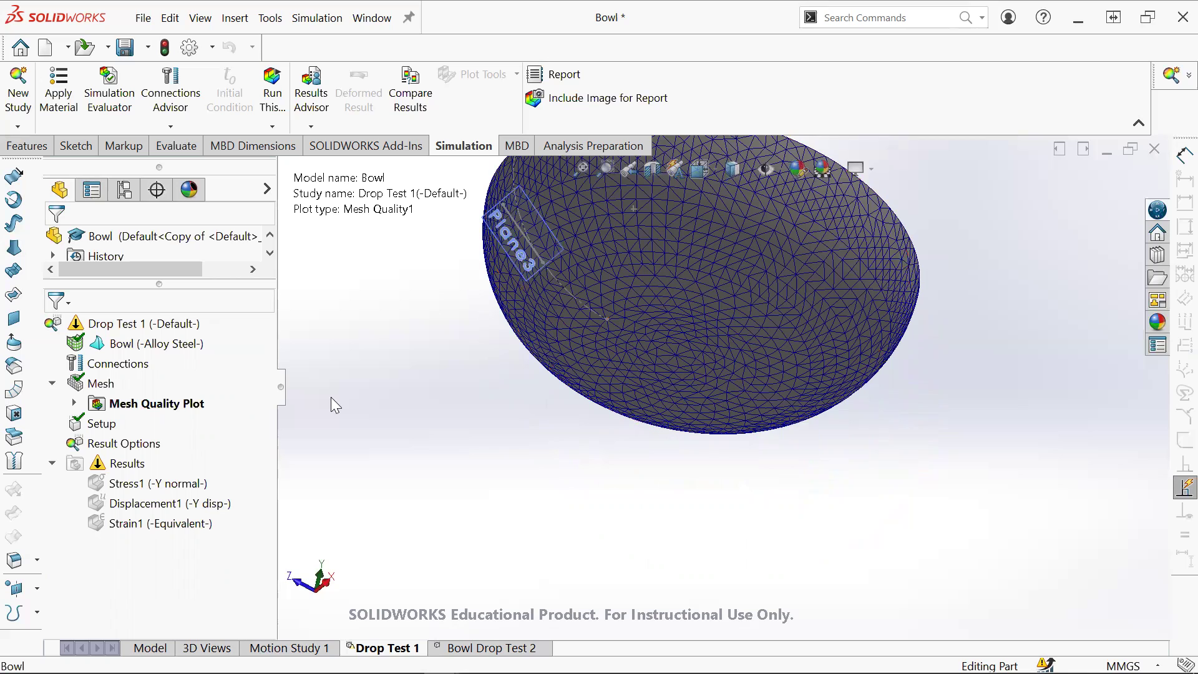
{"action": "middle_click_drag", "start_coordinate": [779, 299], "coordinate": [522, 331]}
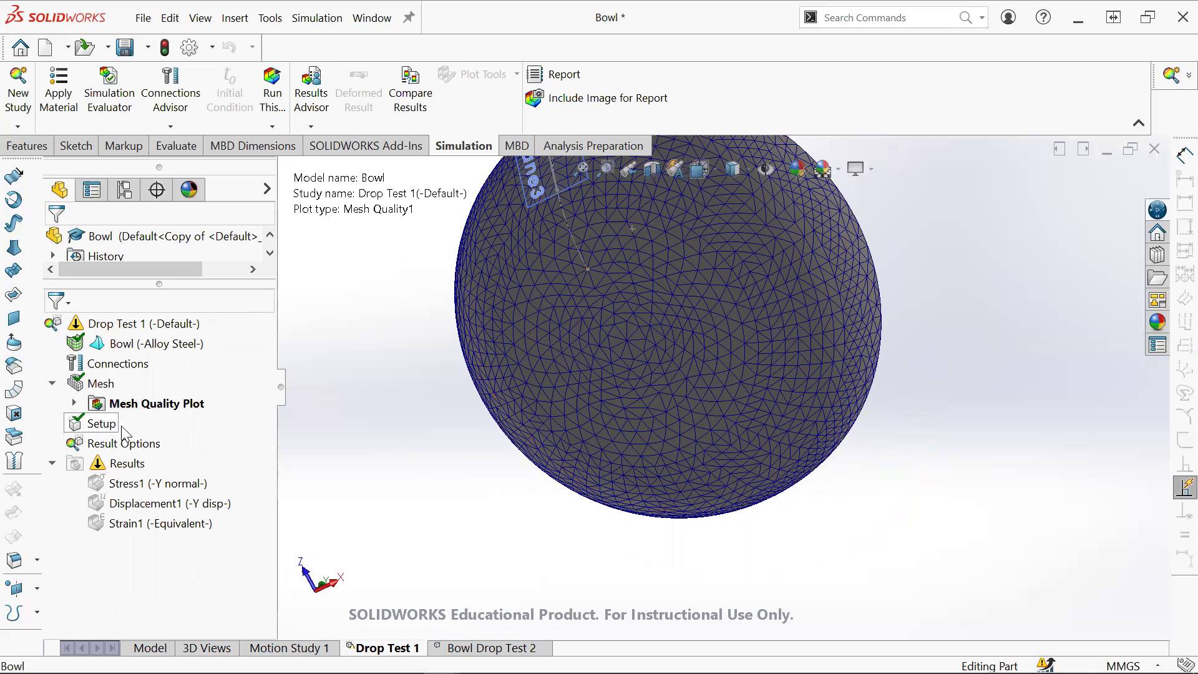
Step: Apply a mesh control with 0.64610867 mm elements and a 1.4 ratio to the bowl's flat circular underside, remesh, and inspect the refinement
{"action": "right_click", "coordinate": [93, 383]}
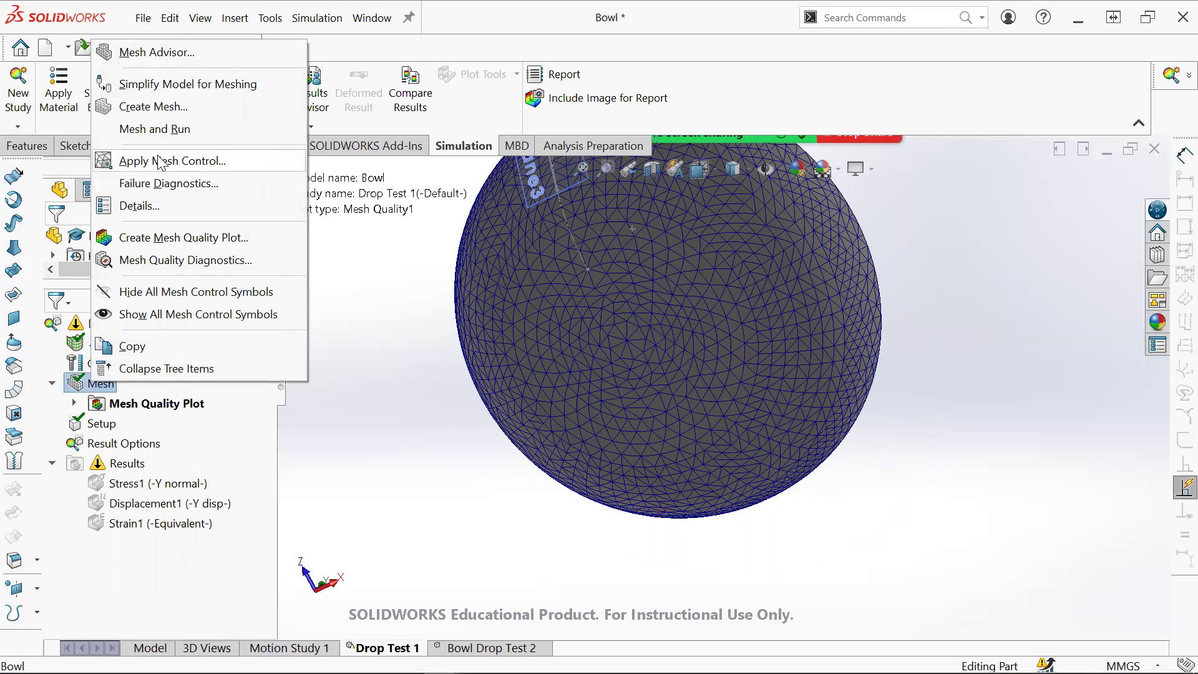
{"action": "left_click", "coordinate": [159, 164]}
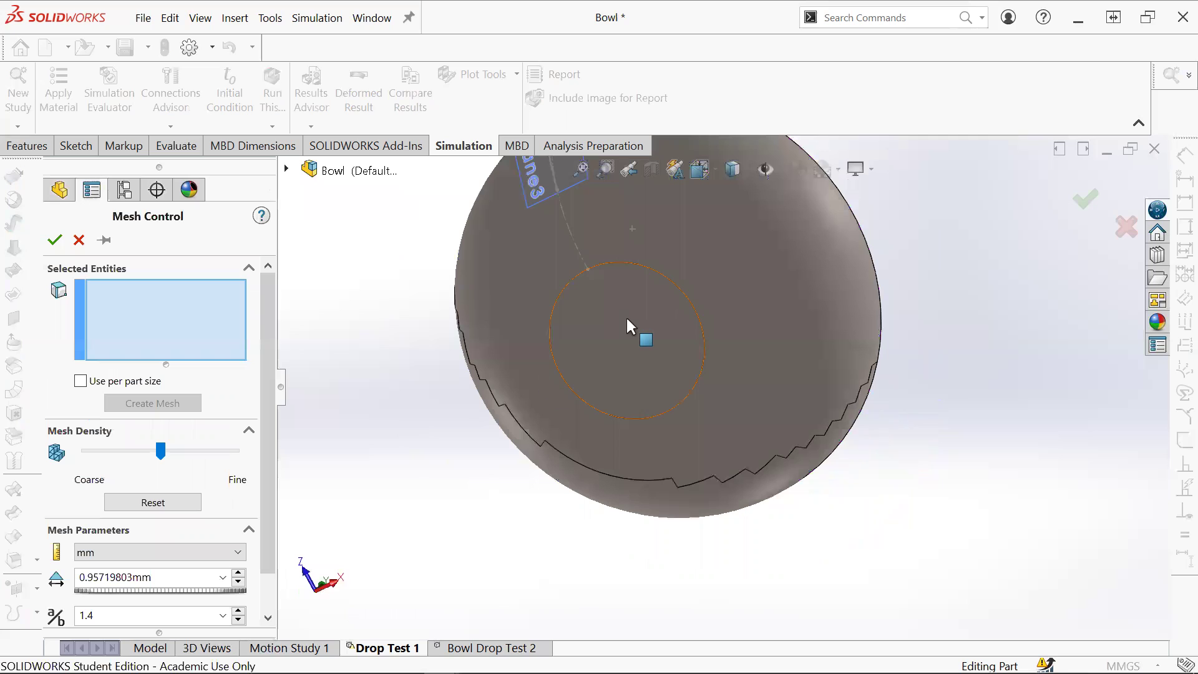
{"action": "left_click", "coordinate": [627, 317]}
{"action": "left_click", "coordinate": [180, 452]}
{"action": "left_click", "coordinate": [231, 462]}
{"action": "left_click", "coordinate": [225, 453]}
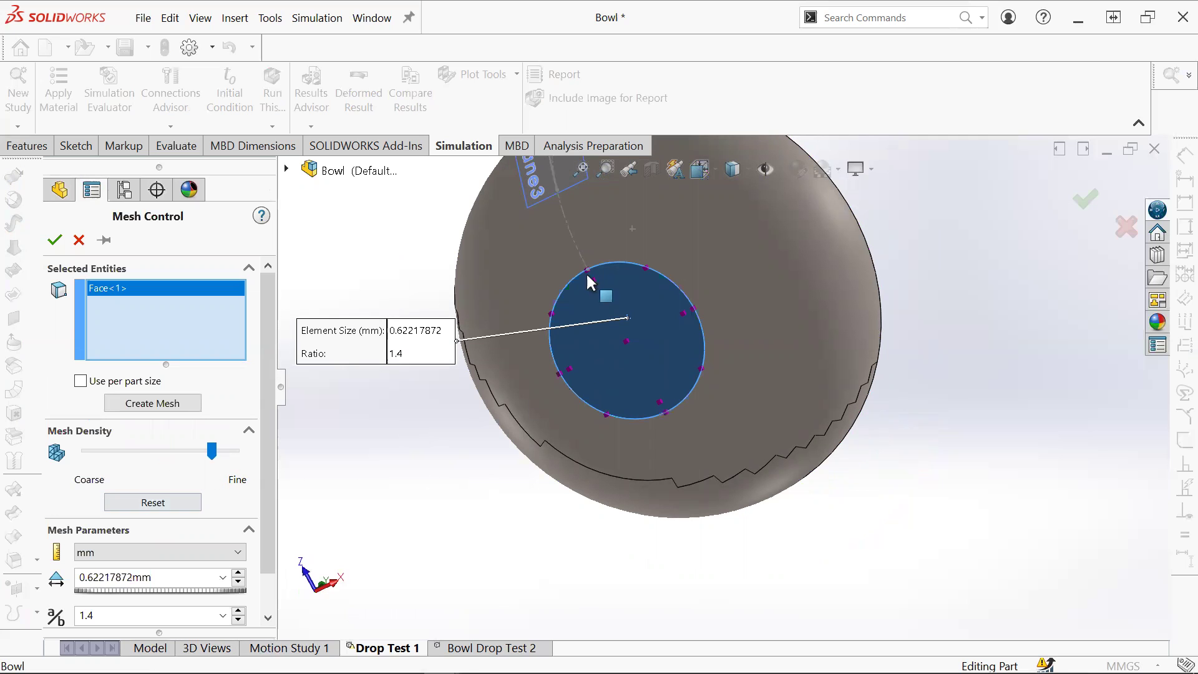
{"action": "left_click", "coordinate": [182, 505]}
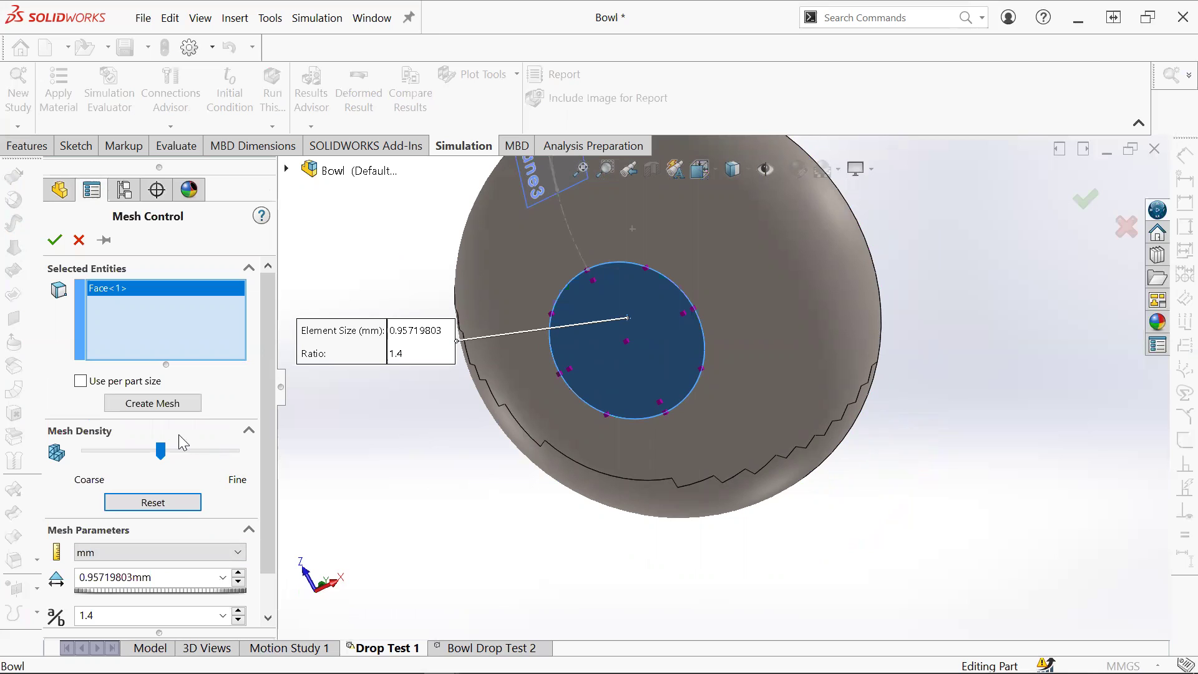
{"action": "left_click", "coordinate": [212, 451]}
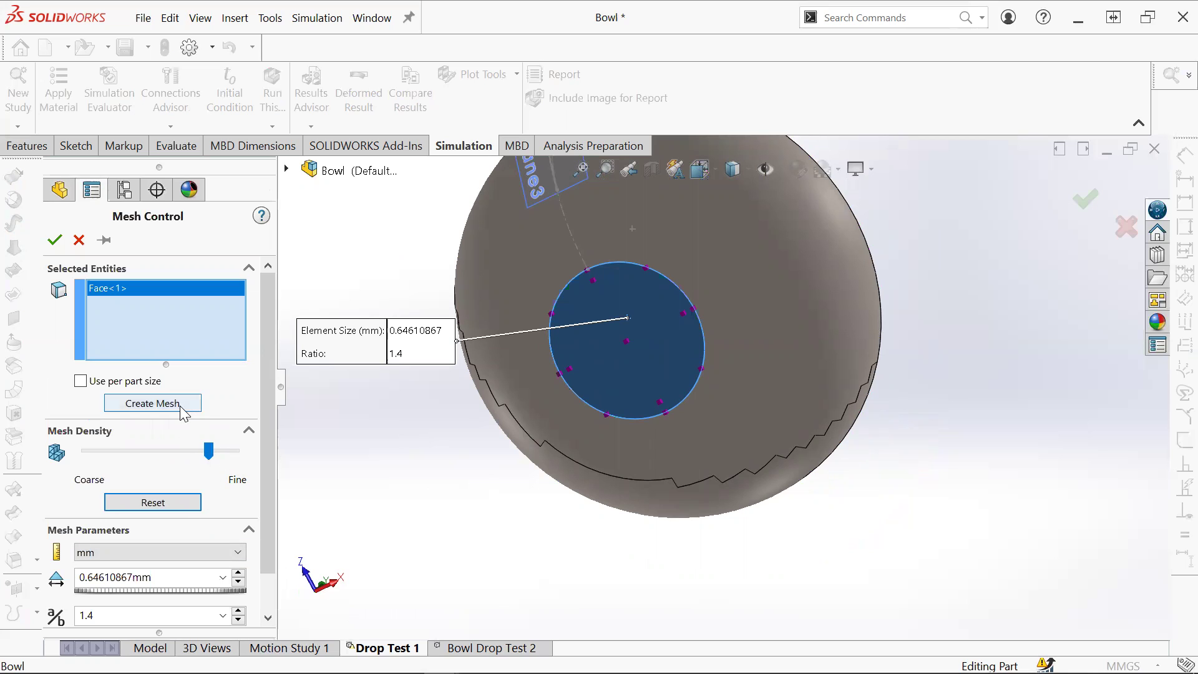
{"action": "left_click", "coordinate": [152, 404]}
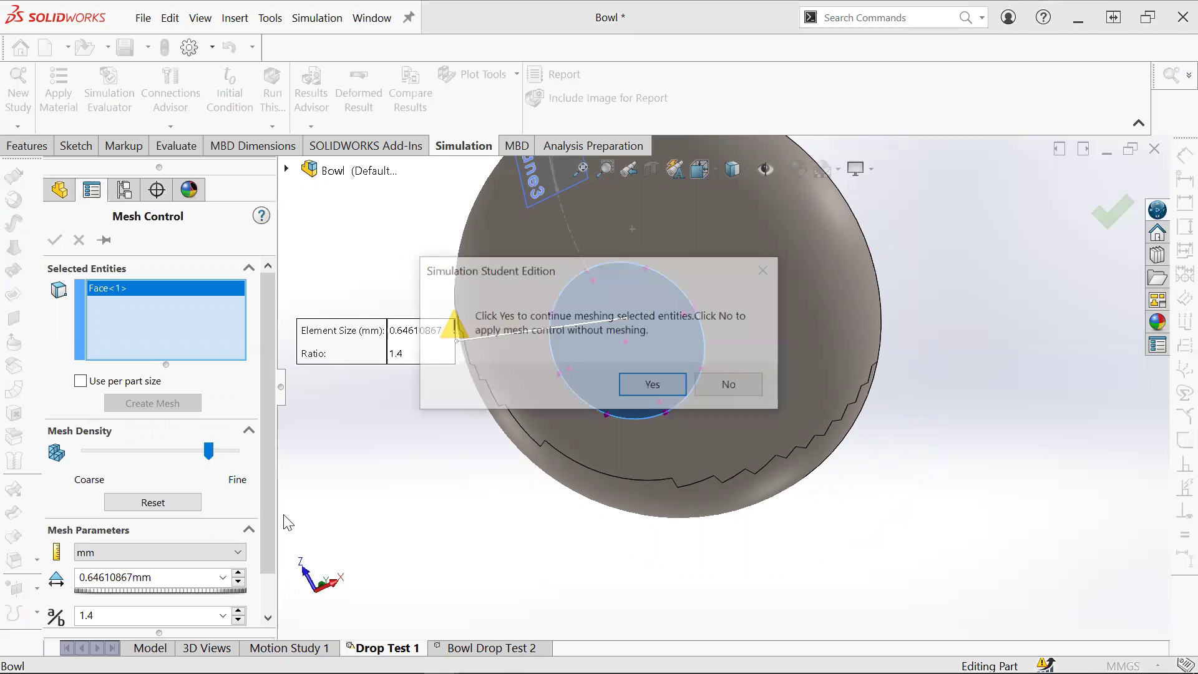
{"action": "left_click", "coordinate": [654, 385]}
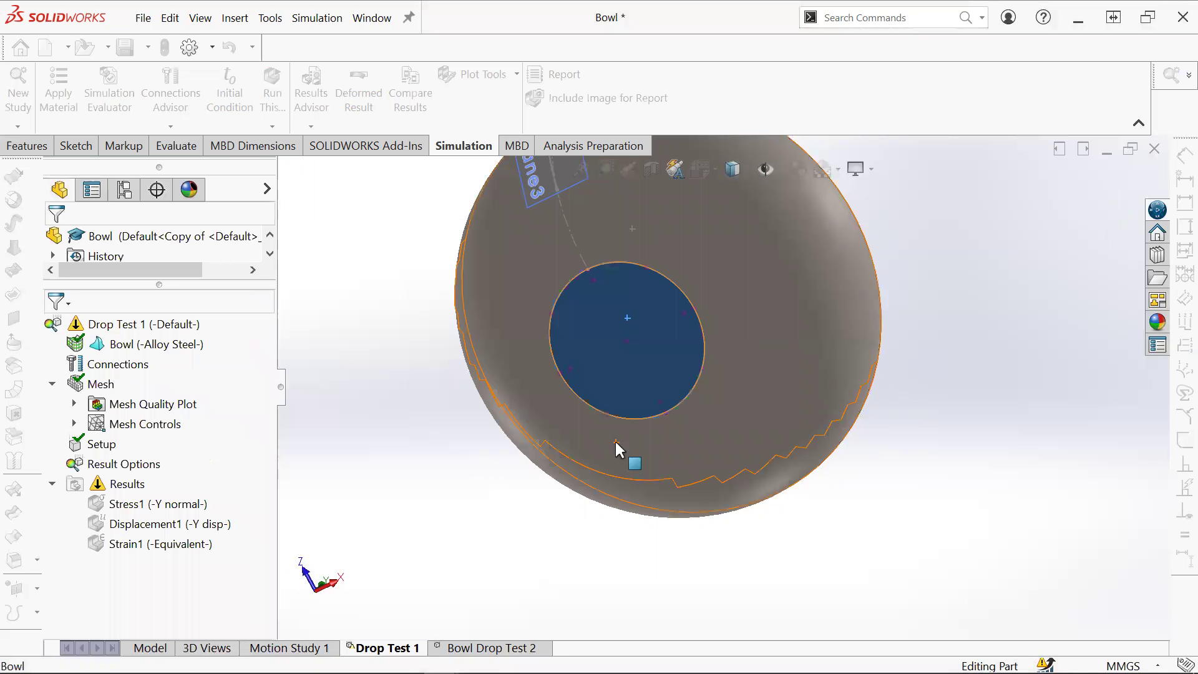
{"action": "scroll", "coordinate": [632, 303], "scroll_direction": "down", "scroll_amount": 5}
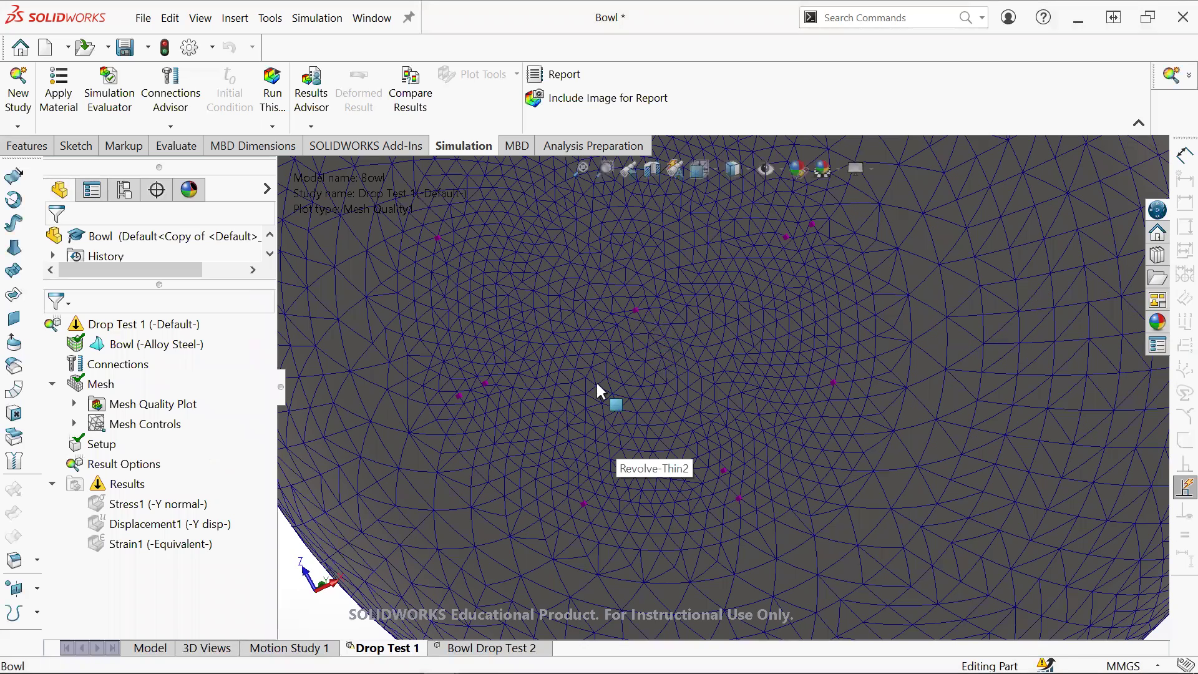
{"action": "scroll", "coordinate": [654, 363], "scroll_direction": "up", "scroll_amount": 5}
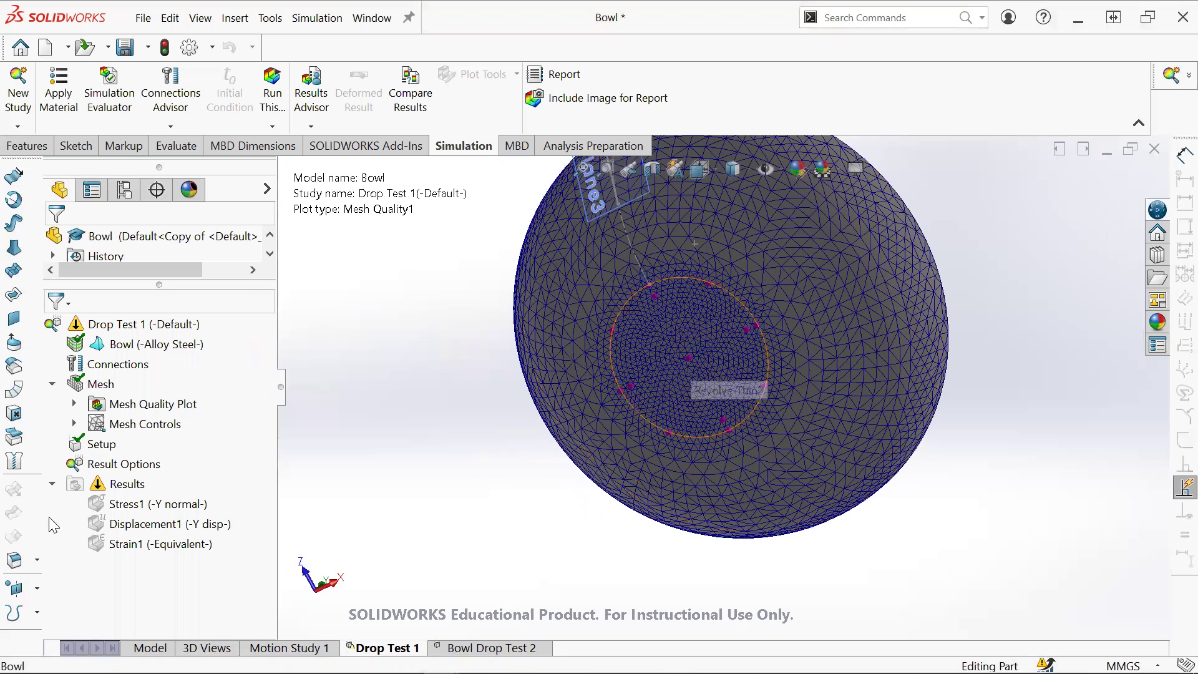
Step: Delete the mesh control on the bowl's flat underside
{"action": "left_click", "coordinate": [74, 422]}
{"action": "left_click", "coordinate": [144, 444]}
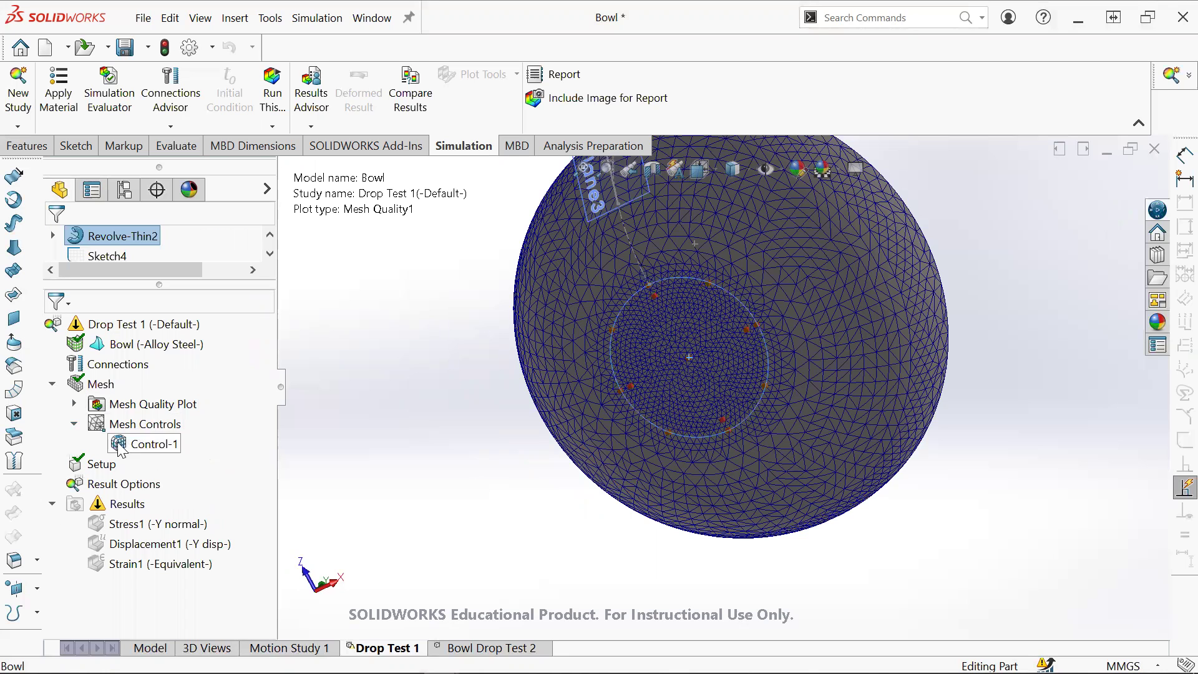
{"action": "right_click", "coordinate": [120, 449]}
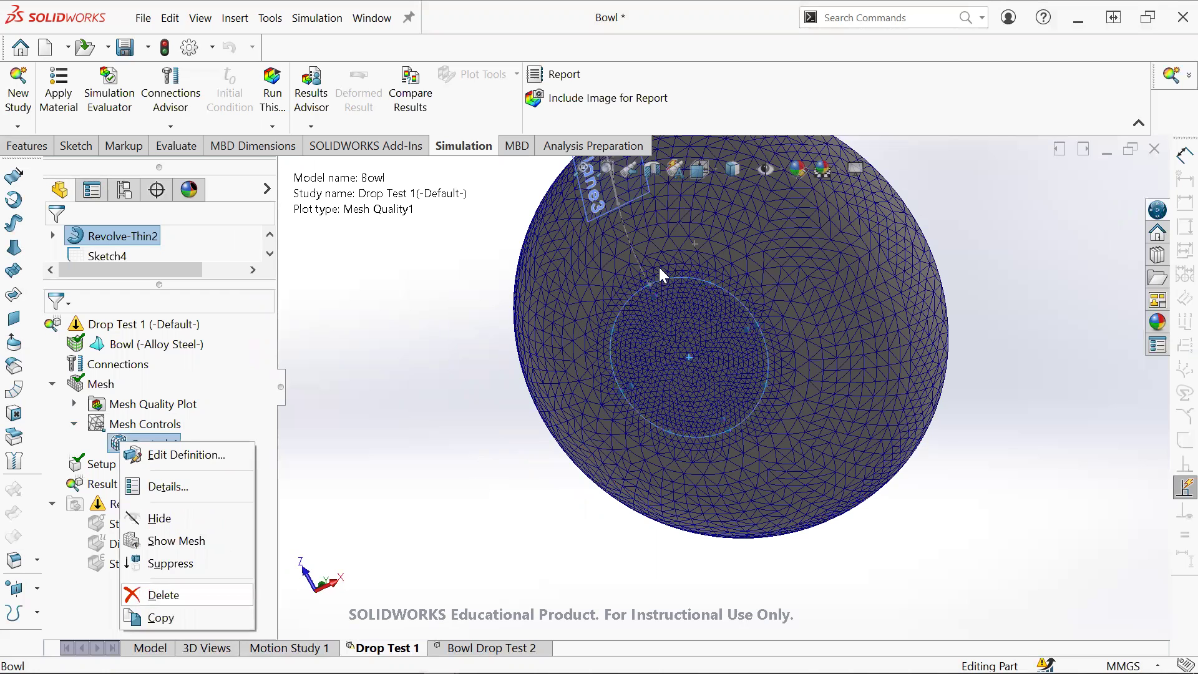
{"action": "key", "text": "Delete"}
{"action": "left_click", "coordinate": [669, 316]}
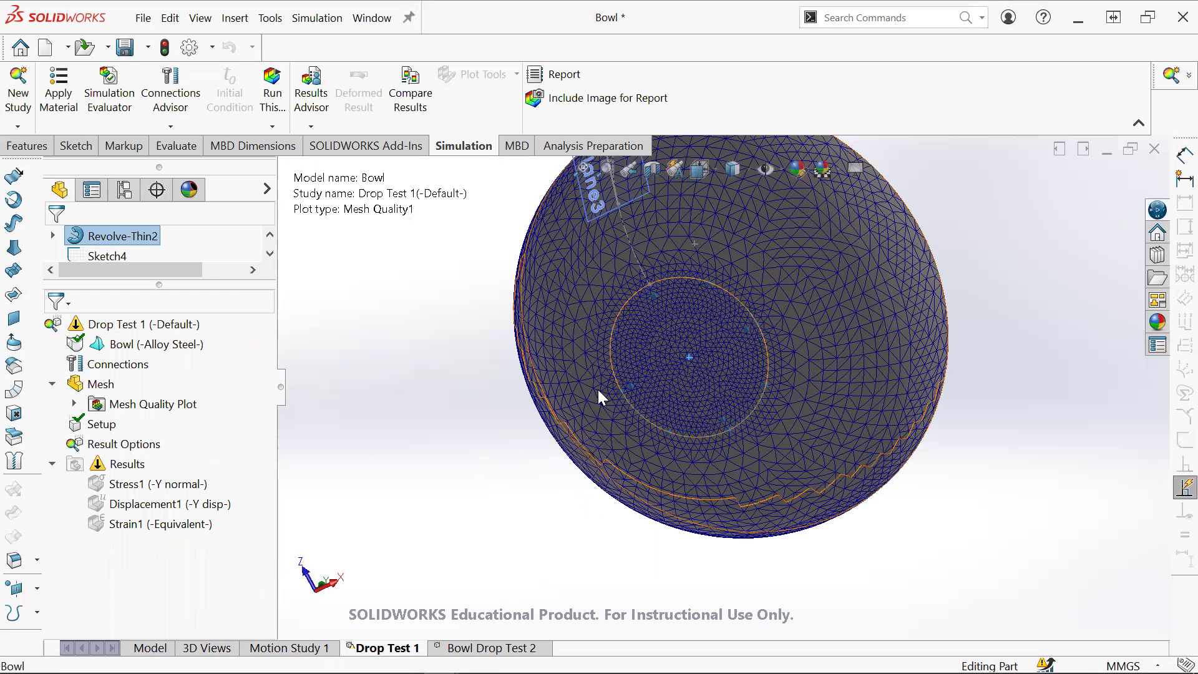
Step: Remesh the bowl and run the Drop Test 1 study in one operation
{"action": "left_click", "coordinate": [145, 407]}
{"action": "left_click", "coordinate": [138, 383]}
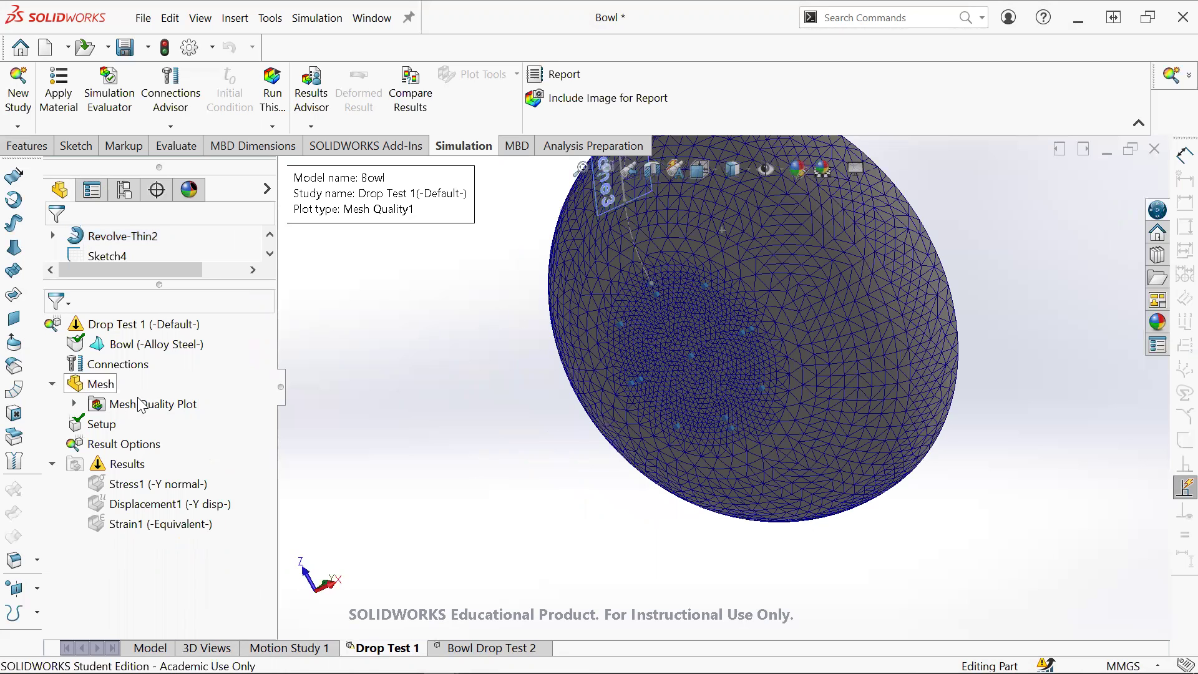
{"action": "left_click", "coordinate": [104, 384]}
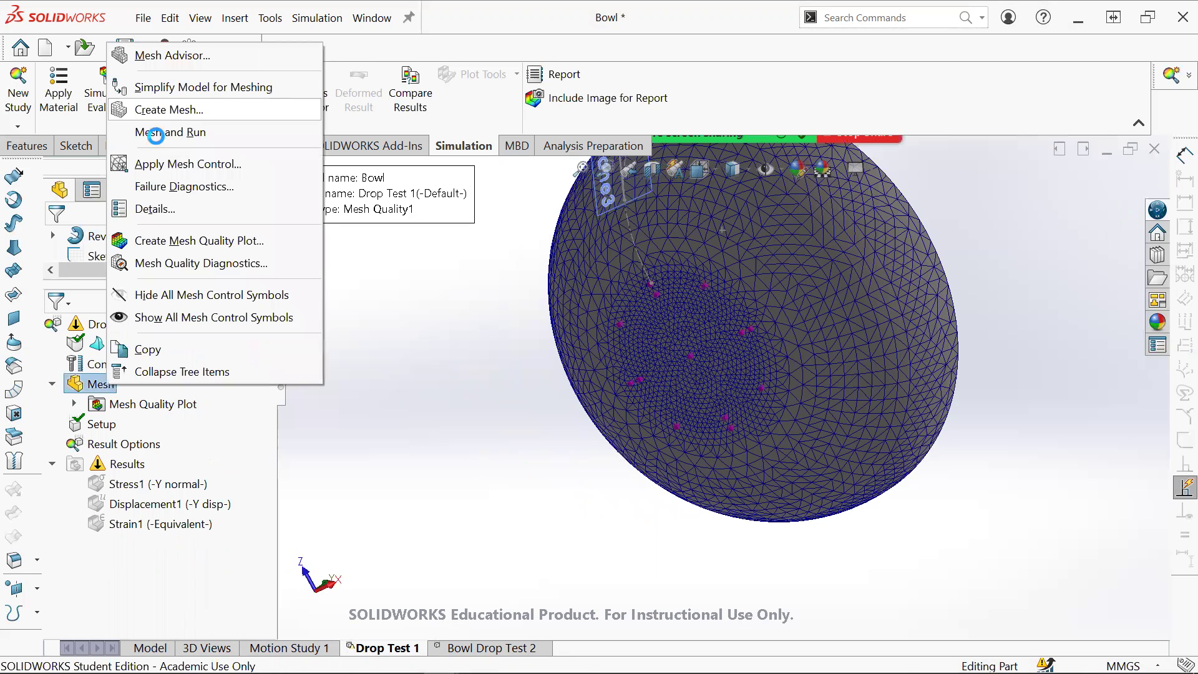
{"action": "left_click", "coordinate": [156, 133]}
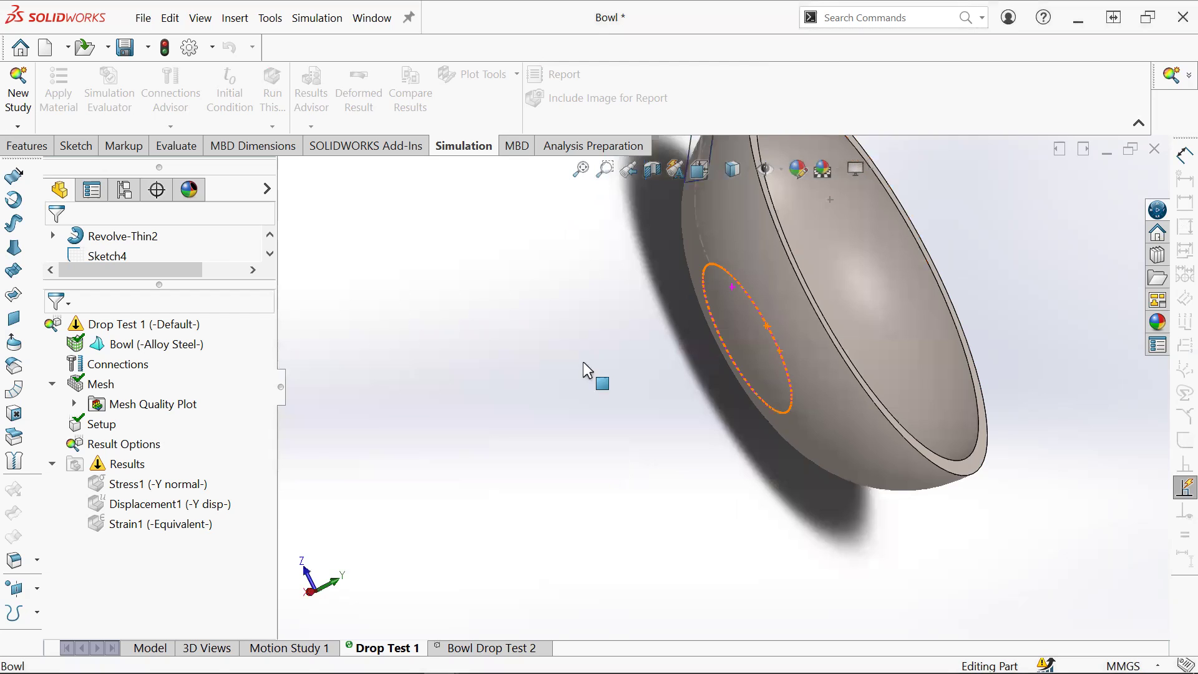
Step: Examine the bowl's underside and interior while the study solves, and check the Drop Test 1 solver progress
{"action": "middle_click_drag", "start_coordinate": [583, 361], "coordinate": [960, 293]}
{"action": "middle_click_drag", "start_coordinate": [685, 341], "coordinate": [657, 359]}
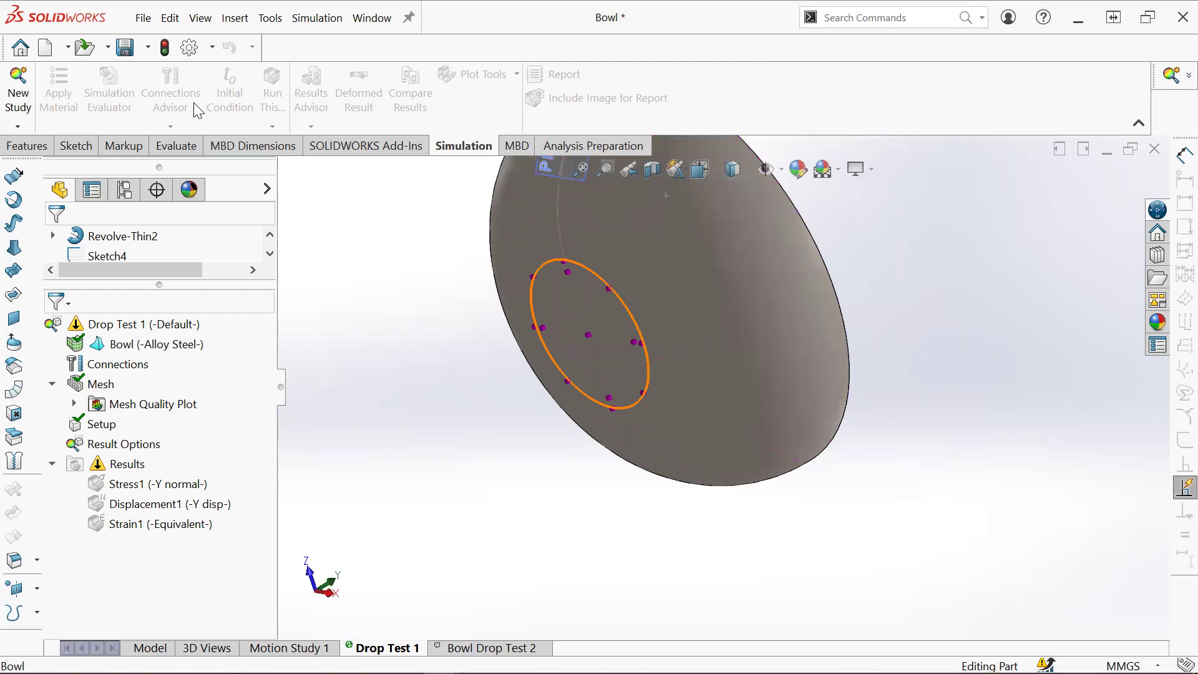
{"action": "left_click", "coordinate": [166, 48]}
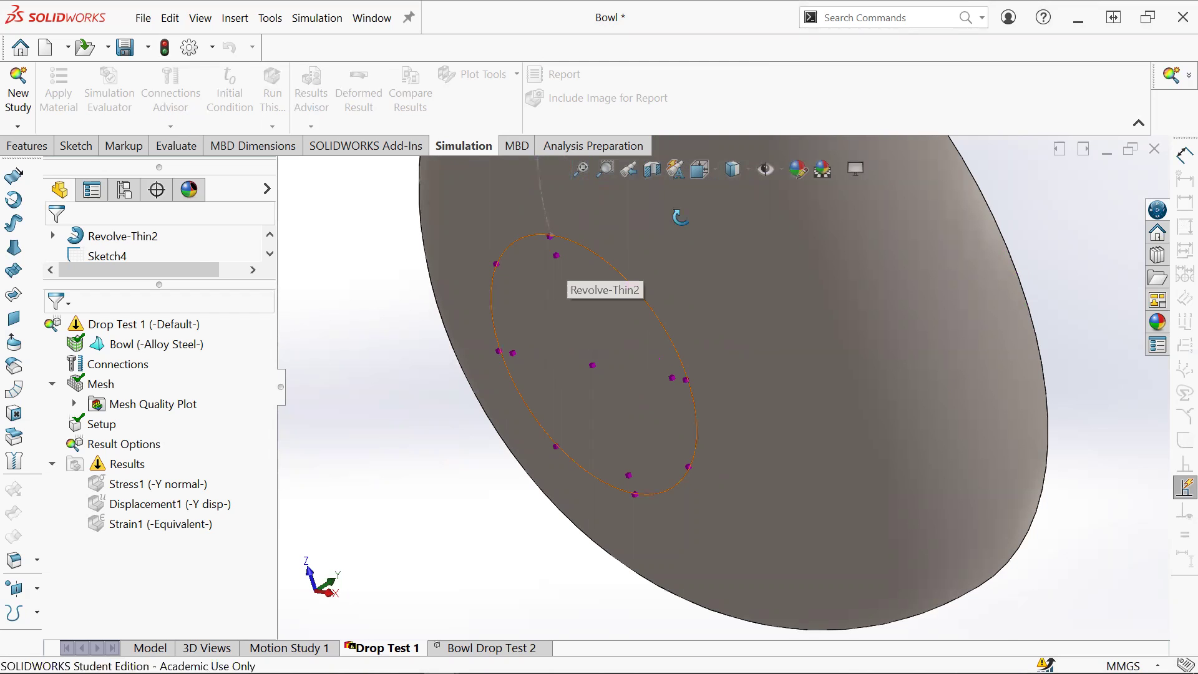
{"action": "middle_click_drag", "start_coordinate": [938, 358], "coordinate": [767, 237]}
{"action": "key", "text": "f"}
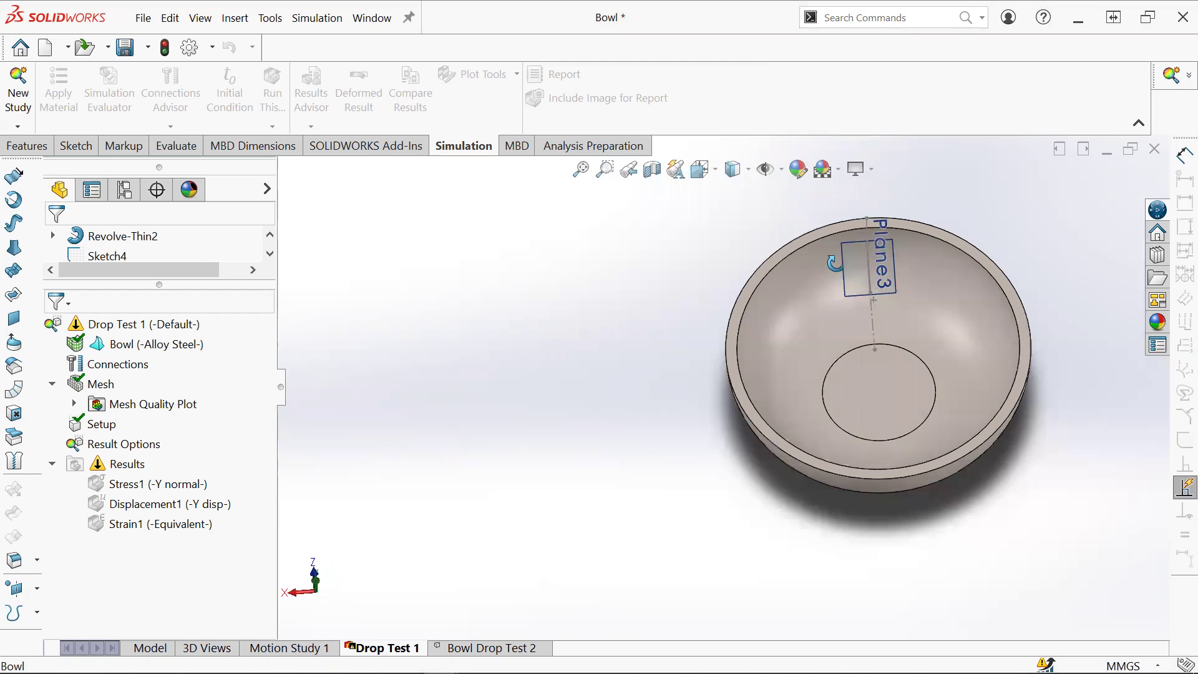
{"action": "middle_click_drag", "start_coordinate": [857, 372], "coordinate": [804, 410]}
{"action": "middle_click_drag", "start_coordinate": [833, 336], "coordinate": [830, 275]}
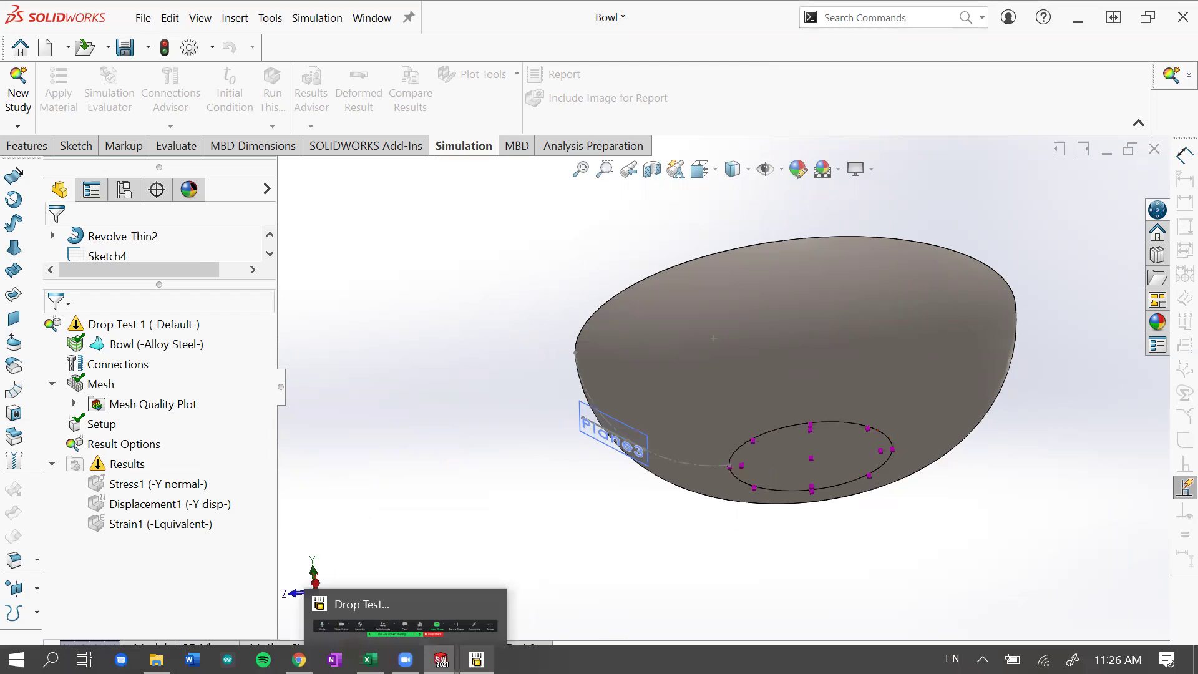
{"action": "left_click", "coordinate": [476, 660]}
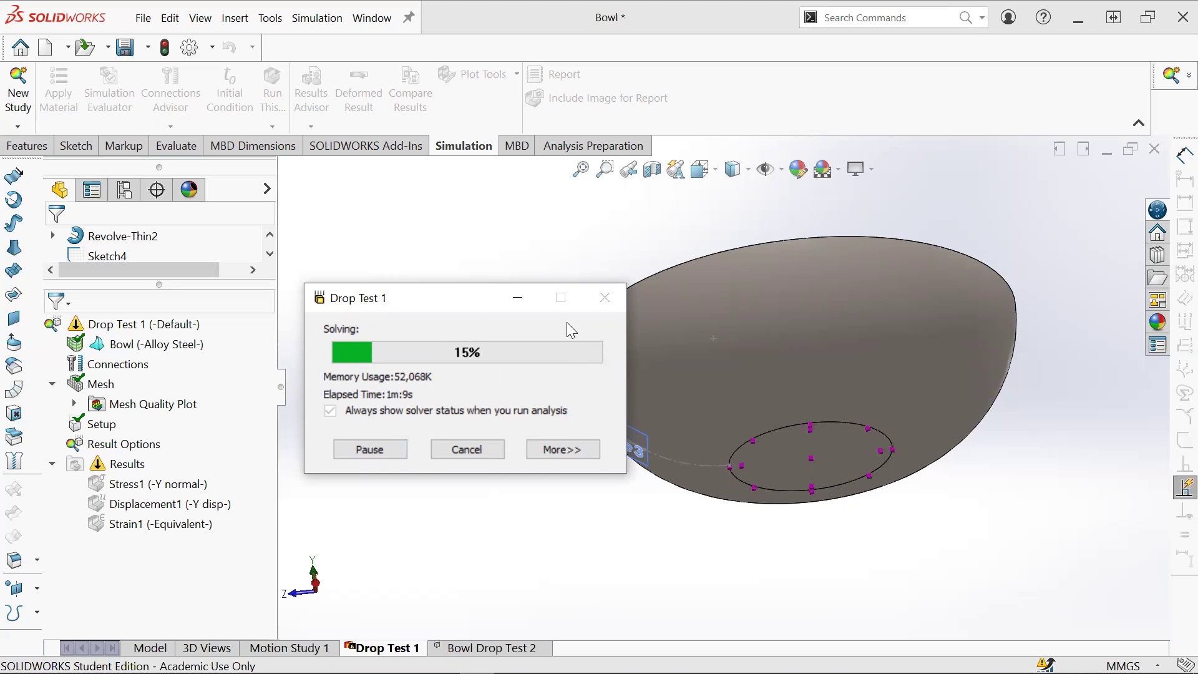
{"action": "left_click_drag", "start_coordinate": [466, 309], "coordinate": [447, 306]}
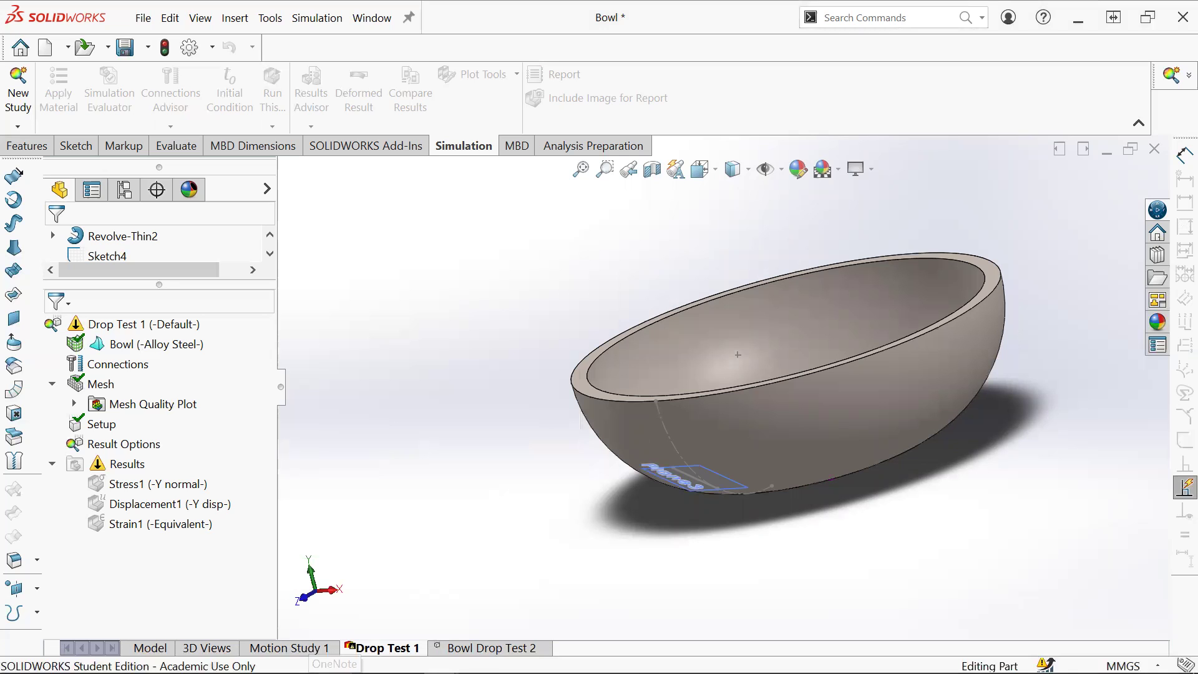
{"action": "key", "text": "alt+Tab"}
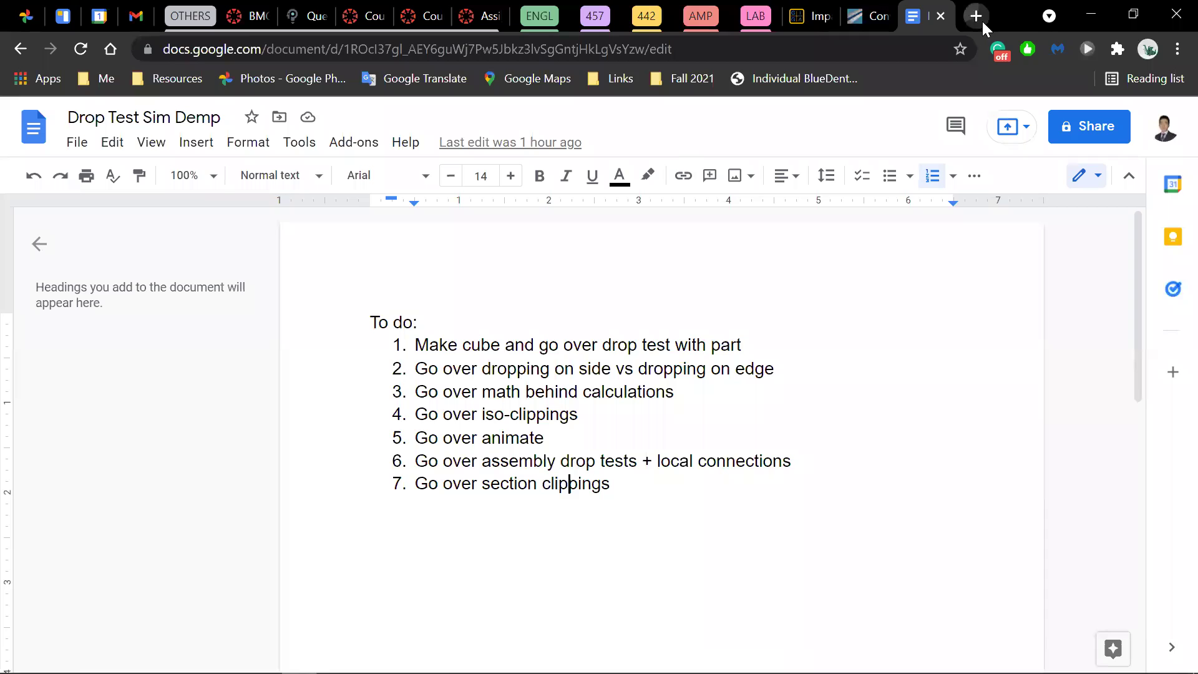
{"action": "left_click", "coordinate": [978, 17]}
{"action": "type", "text": "youtube.com"}
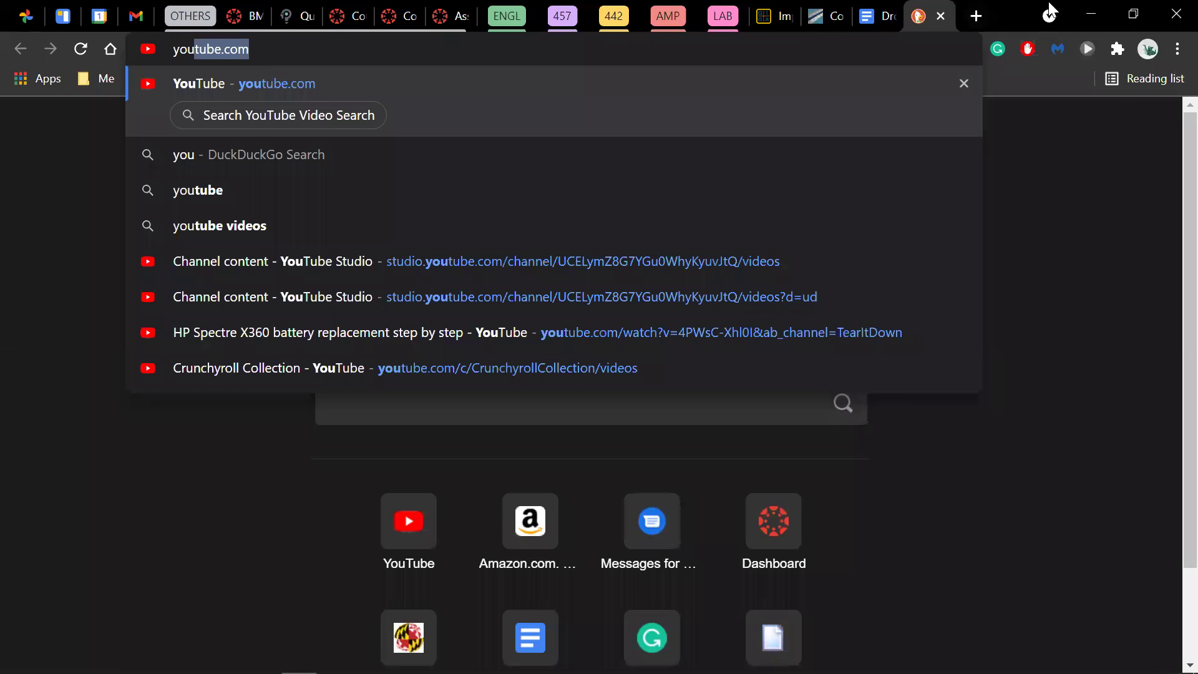
{"action": "left_click", "coordinate": [1091, 14]}
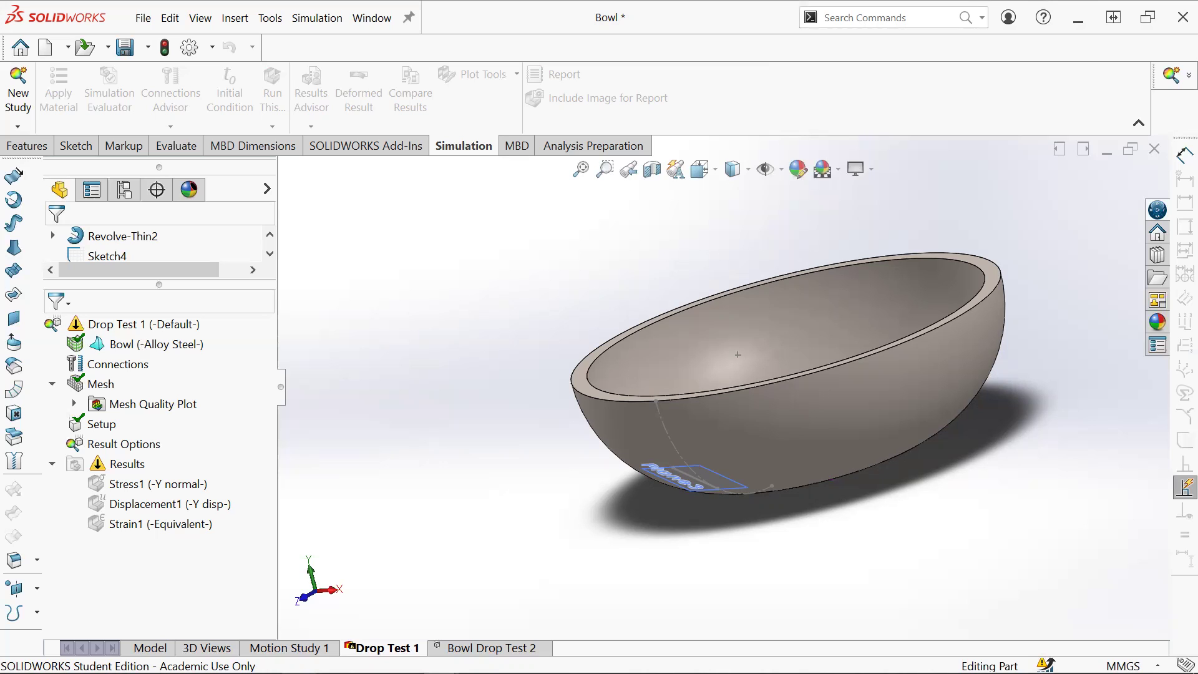
Step: Switch to the Bowl Drop Test 2 study, display its Stress1 plot and examine the clipped bowl from several angles
{"action": "left_click", "coordinate": [477, 660]}
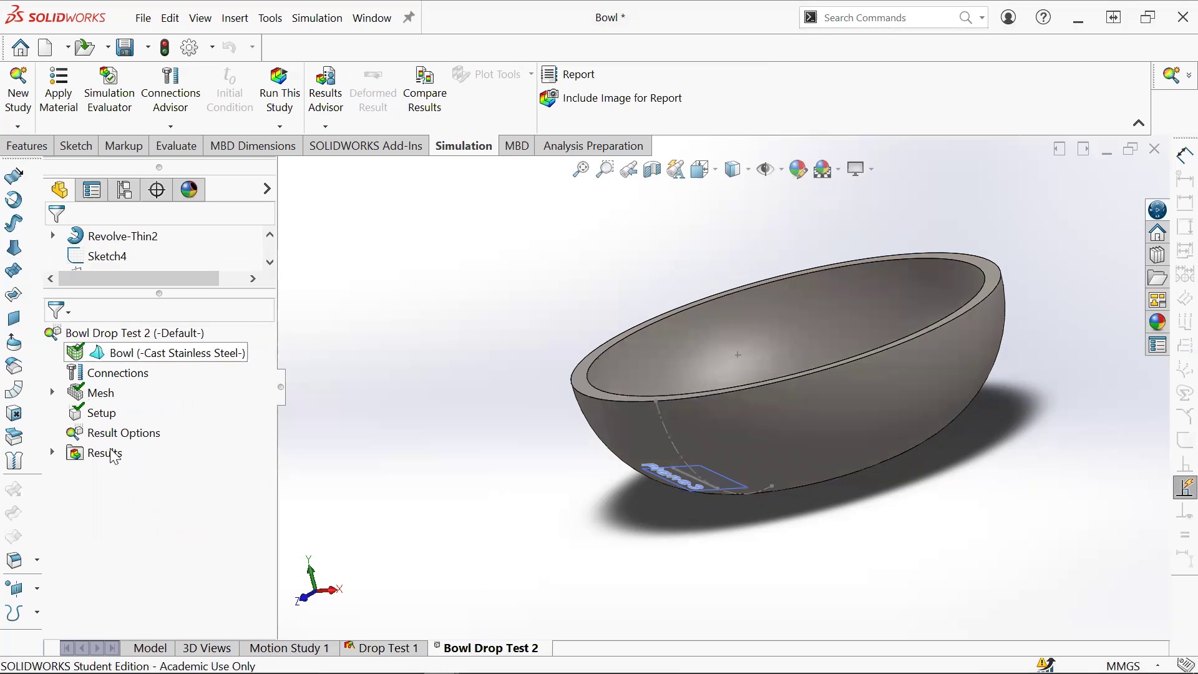
{"action": "left_click", "coordinate": [53, 452]}
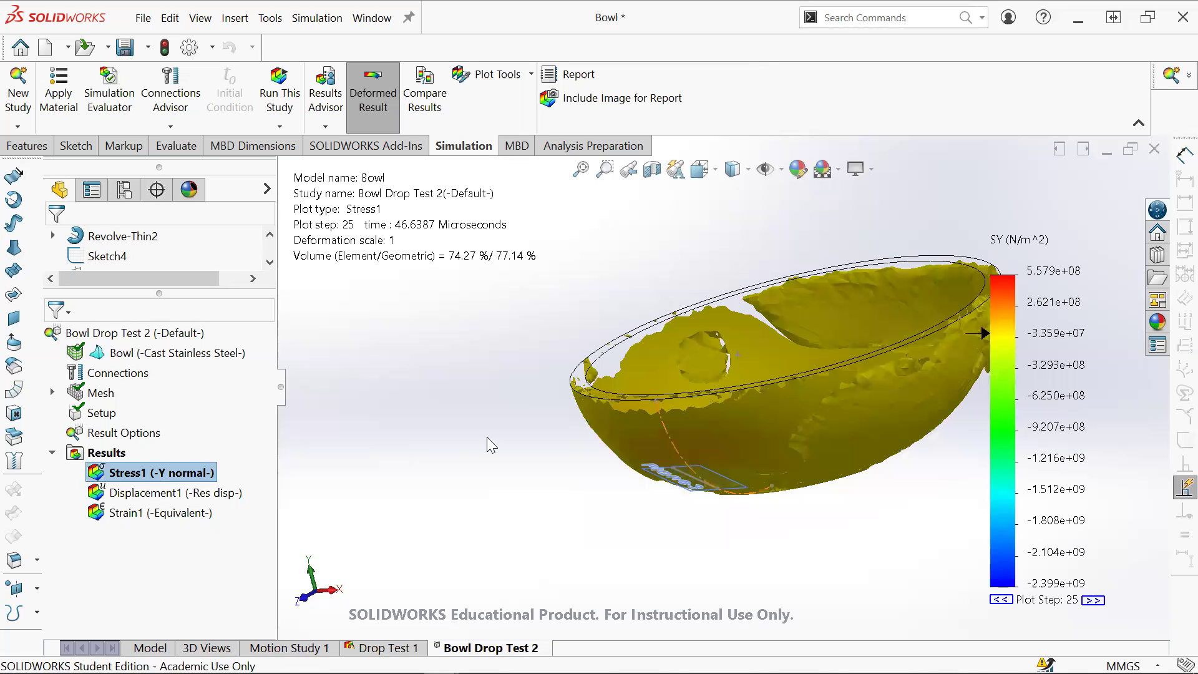
{"action": "middle_click_drag", "start_coordinate": [648, 505], "coordinate": [641, 396]}
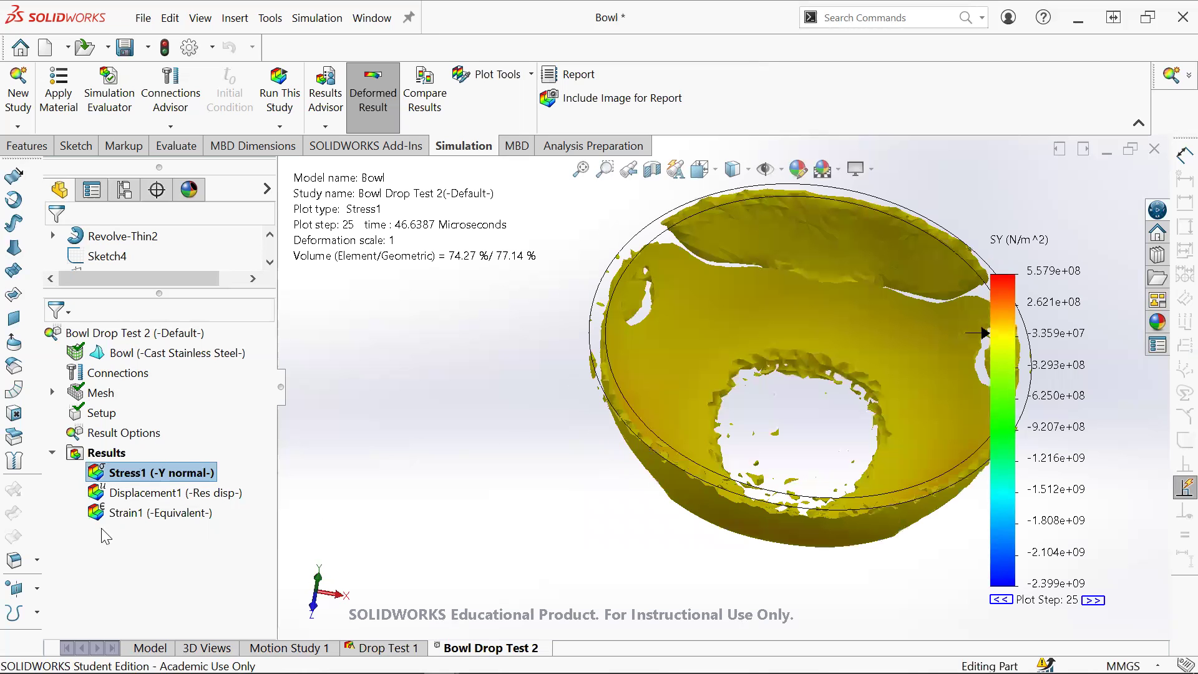
{"action": "middle_click_drag", "start_coordinate": [710, 413], "coordinate": [683, 512]}
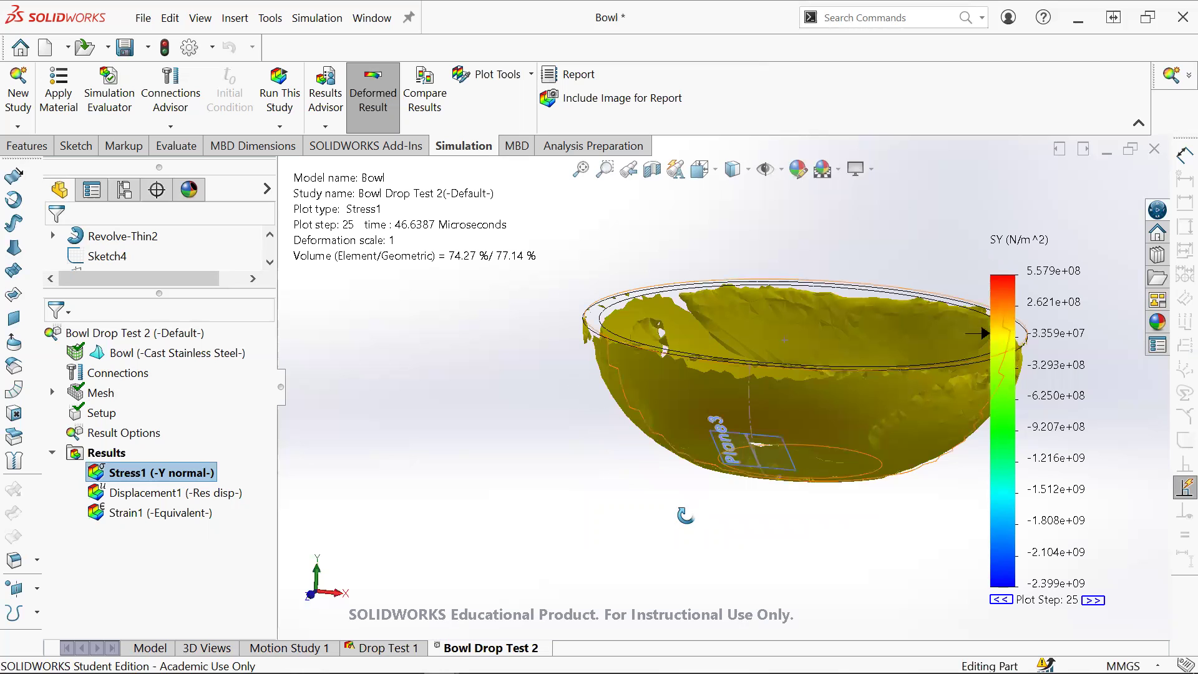
{"action": "middle_click_drag", "start_coordinate": [664, 379], "coordinate": [902, 365]}
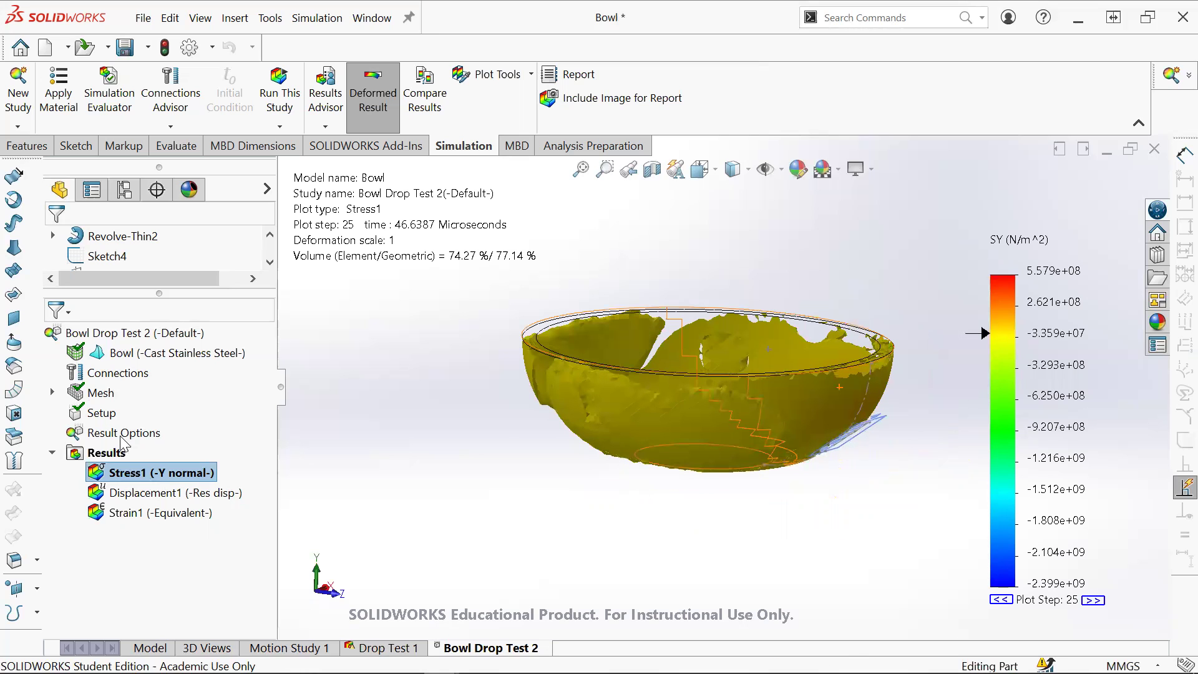
Step: Review the drop test setup of Bowl Drop Test 2, examining the Plane3 gravity reference and drop direction on the bowl
{"action": "left_click", "coordinate": [103, 413]}
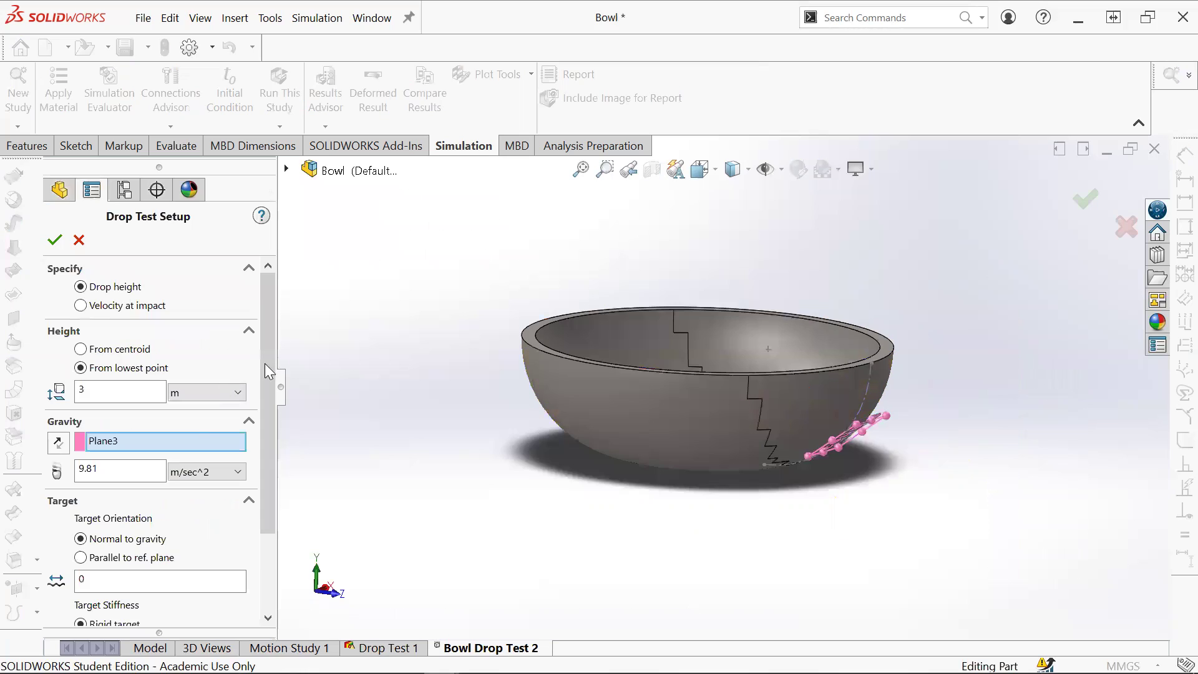
{"action": "middle_click_drag", "start_coordinate": [819, 405], "coordinate": [816, 401]}
{"action": "scroll", "coordinate": [815, 401], "scroll_direction": "down", "scroll_amount": 5}
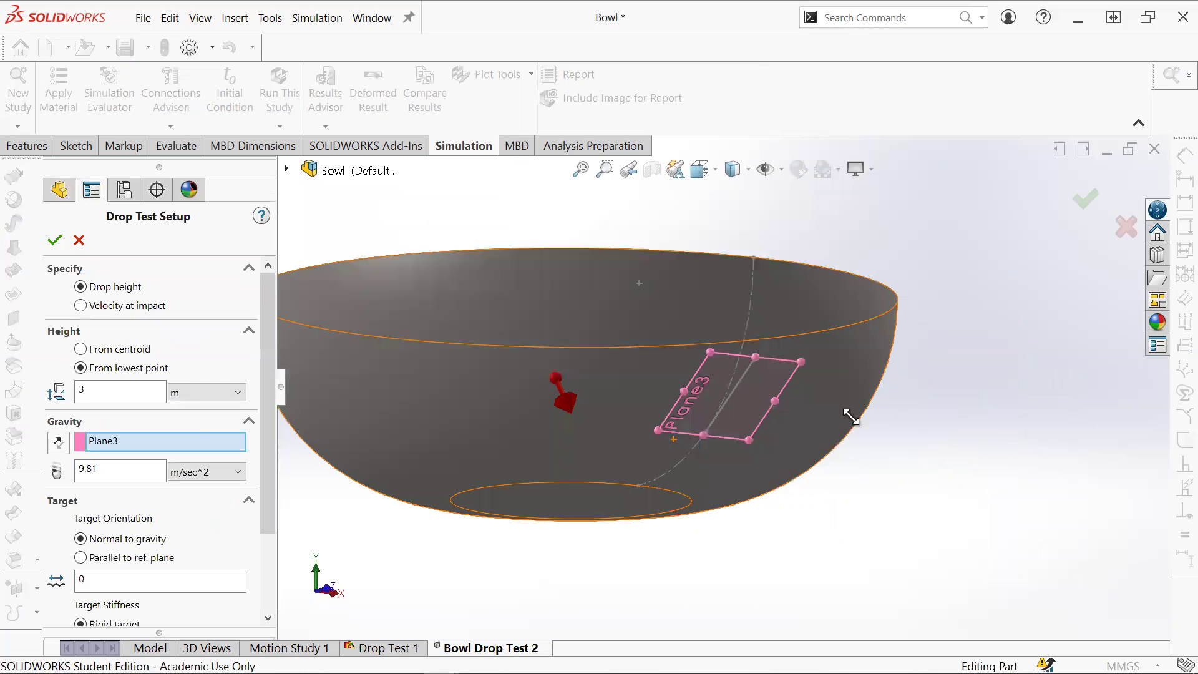
{"action": "scroll", "coordinate": [846, 415], "scroll_direction": "up", "scroll_amount": 1}
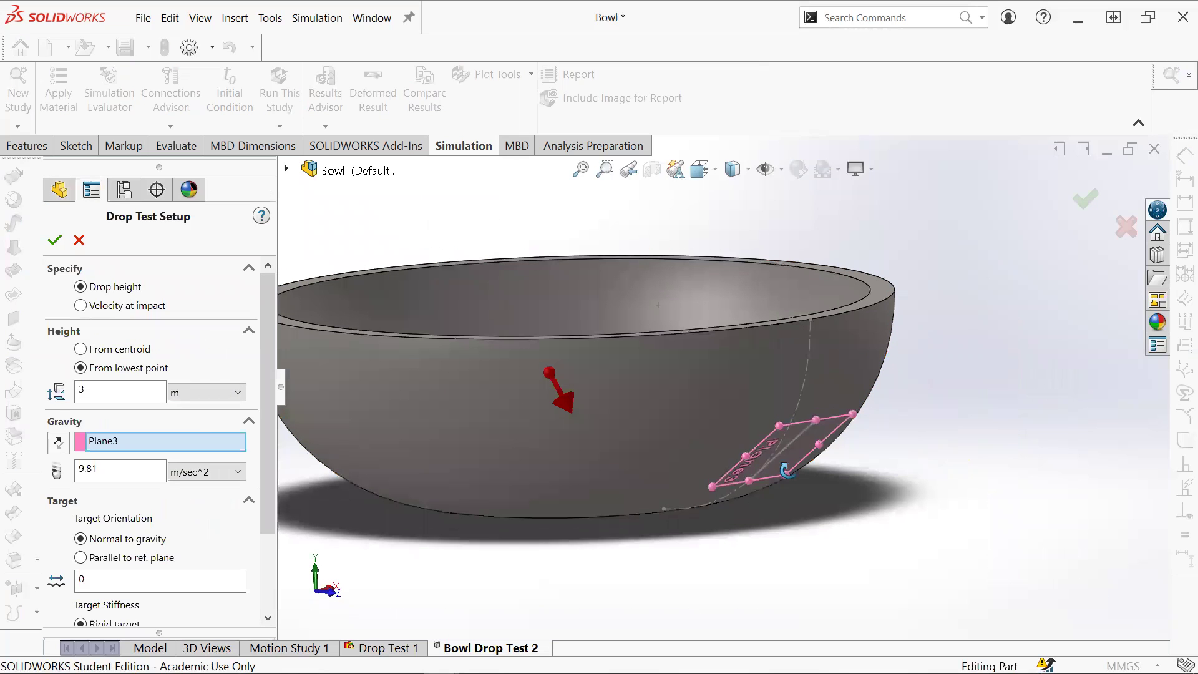
{"action": "middle_click_drag", "start_coordinate": [760, 481], "coordinate": [822, 480]}
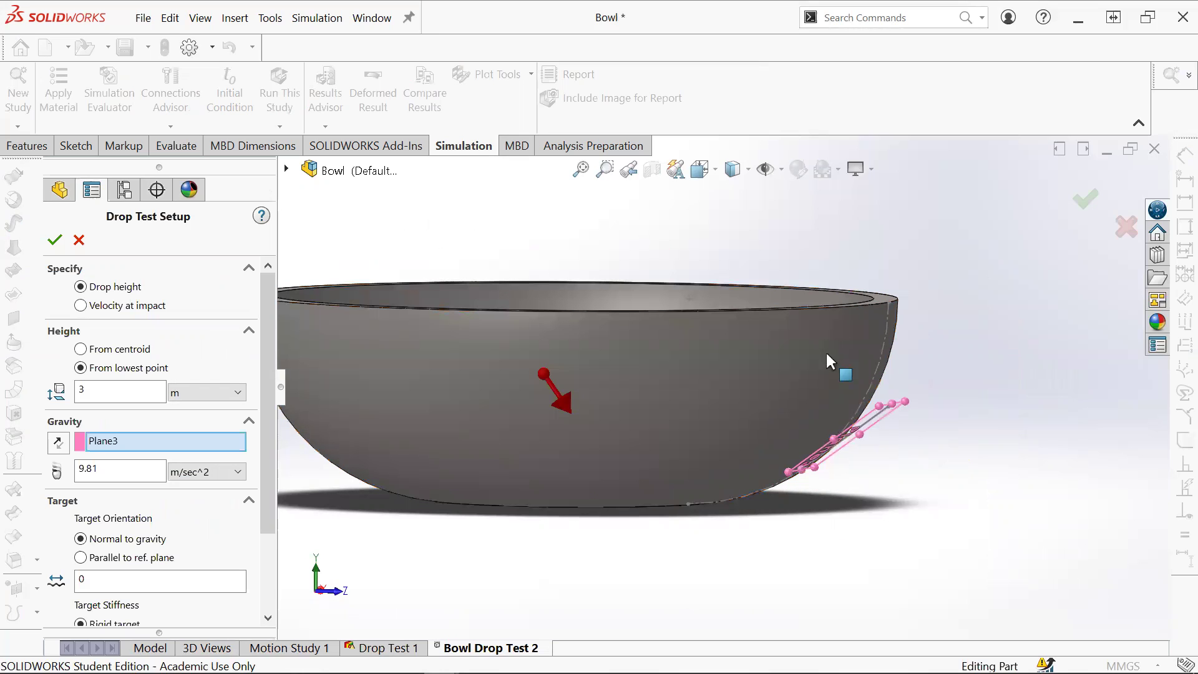
{"action": "left_click", "coordinate": [54, 242]}
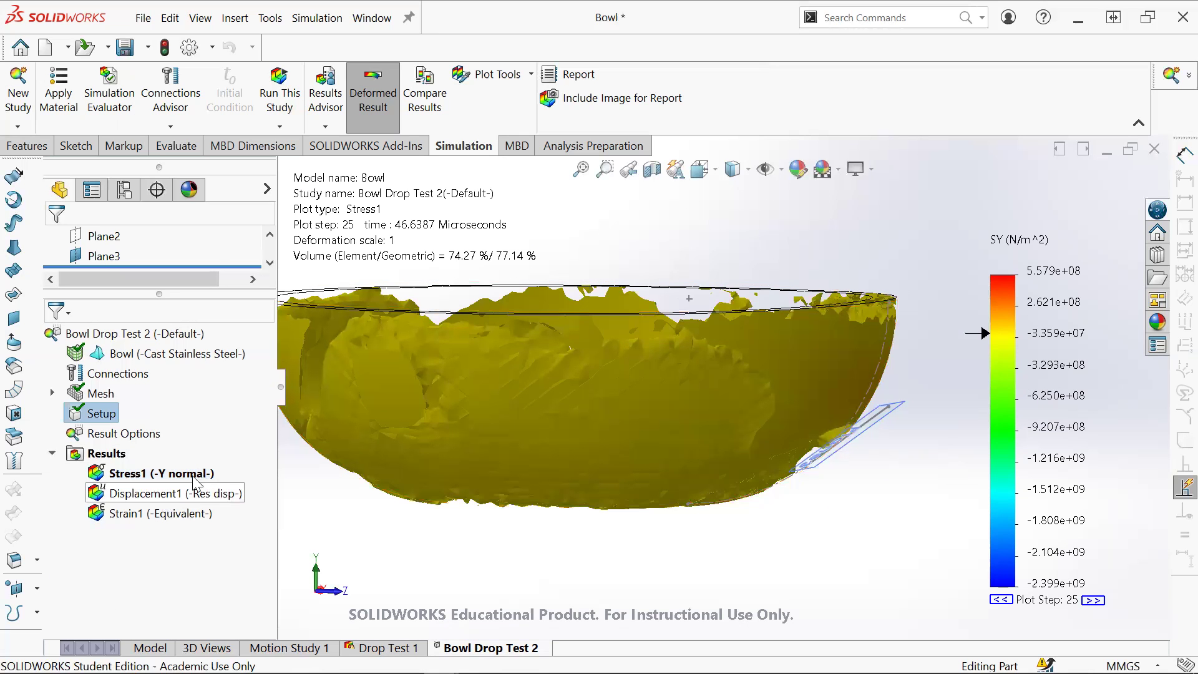
Step: Change the Stress1 plot's displayed component to VON: von Mises Stress
{"action": "right_click", "coordinate": [164, 478]}
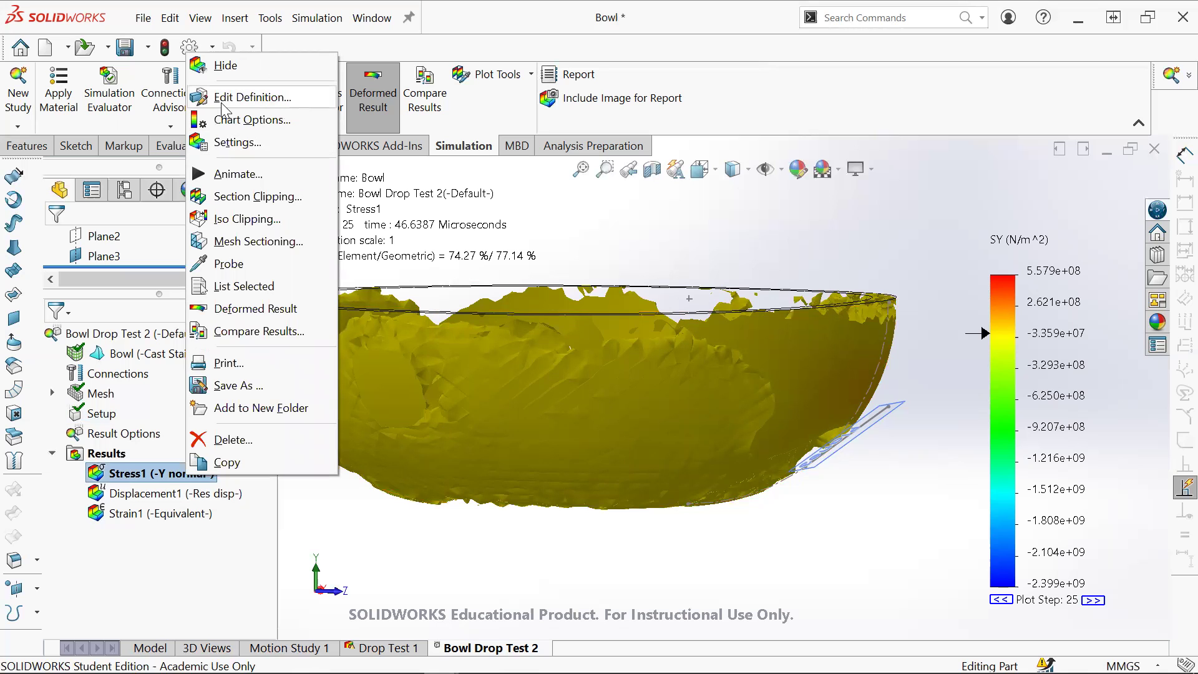
{"action": "left_click", "coordinate": [861, 466]}
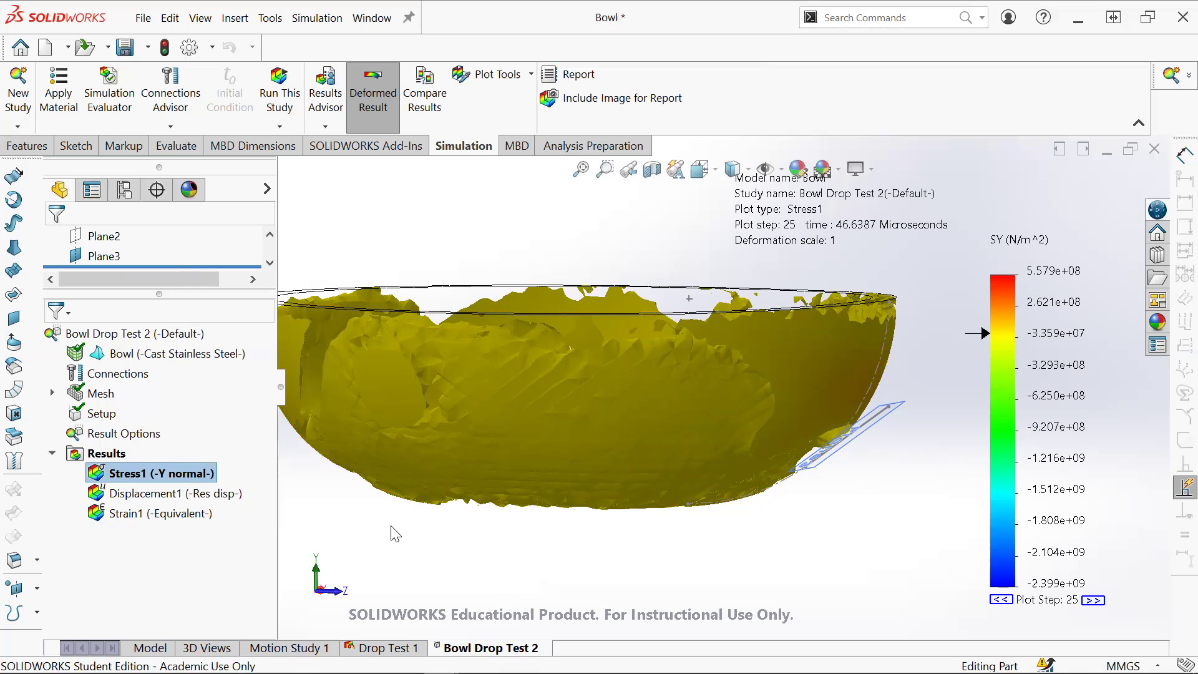
{"action": "double_click", "coordinate": [170, 475]}
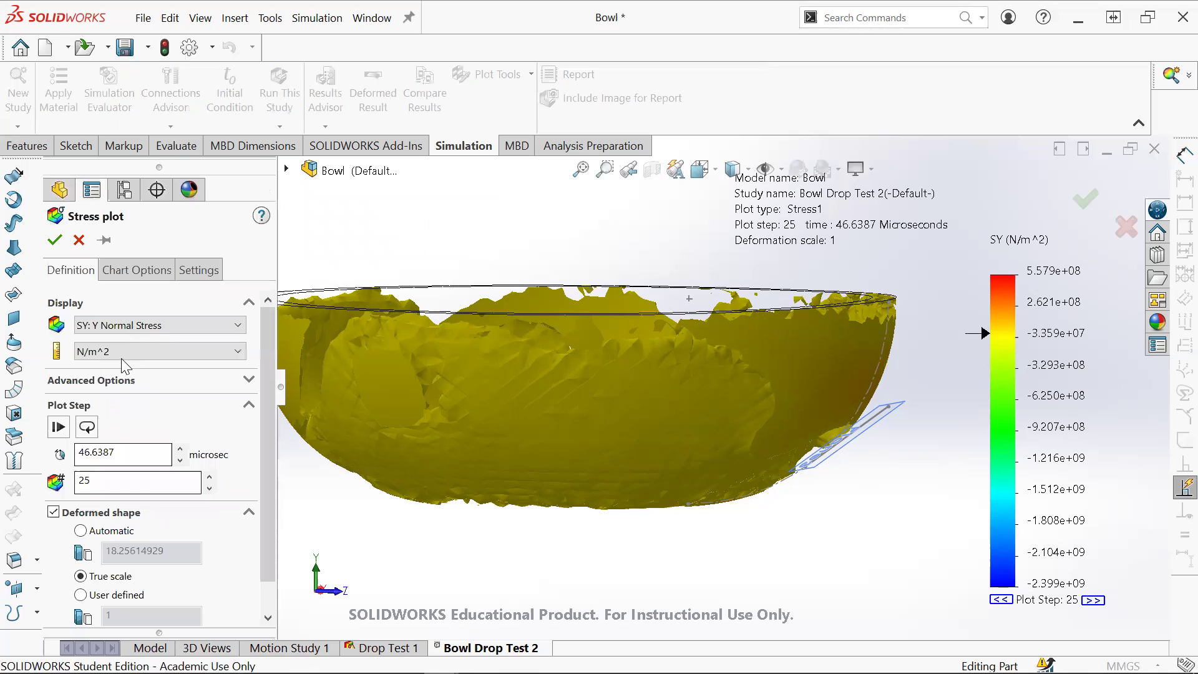
{"action": "left_click", "coordinate": [125, 325]}
{"action": "left_click", "coordinate": [137, 456]}
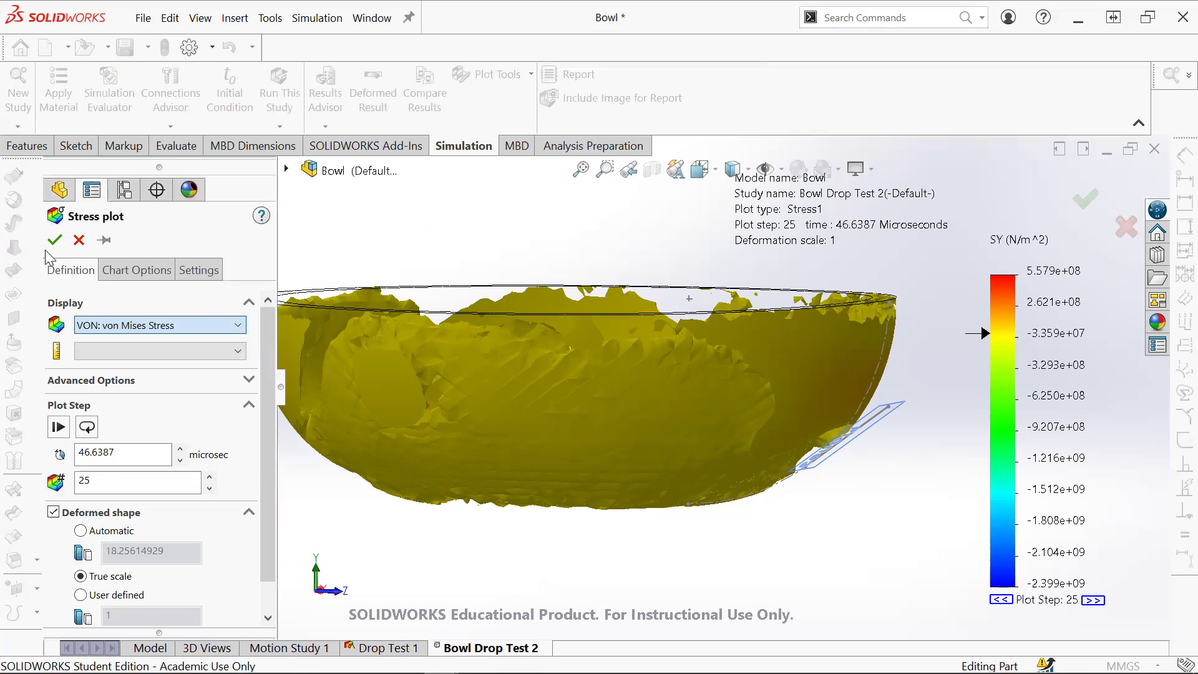
{"action": "left_click", "coordinate": [54, 240]}
Step: Inspect the stress concentration near Plane3 and apply iso clipping to the von Mises plot at 434932416 N/m^2
{"action": "scroll", "coordinate": [849, 417], "scroll_direction": "up", "scroll_amount": 5}
{"action": "middle_click_drag", "start_coordinate": [787, 427], "coordinate": [682, 431]}
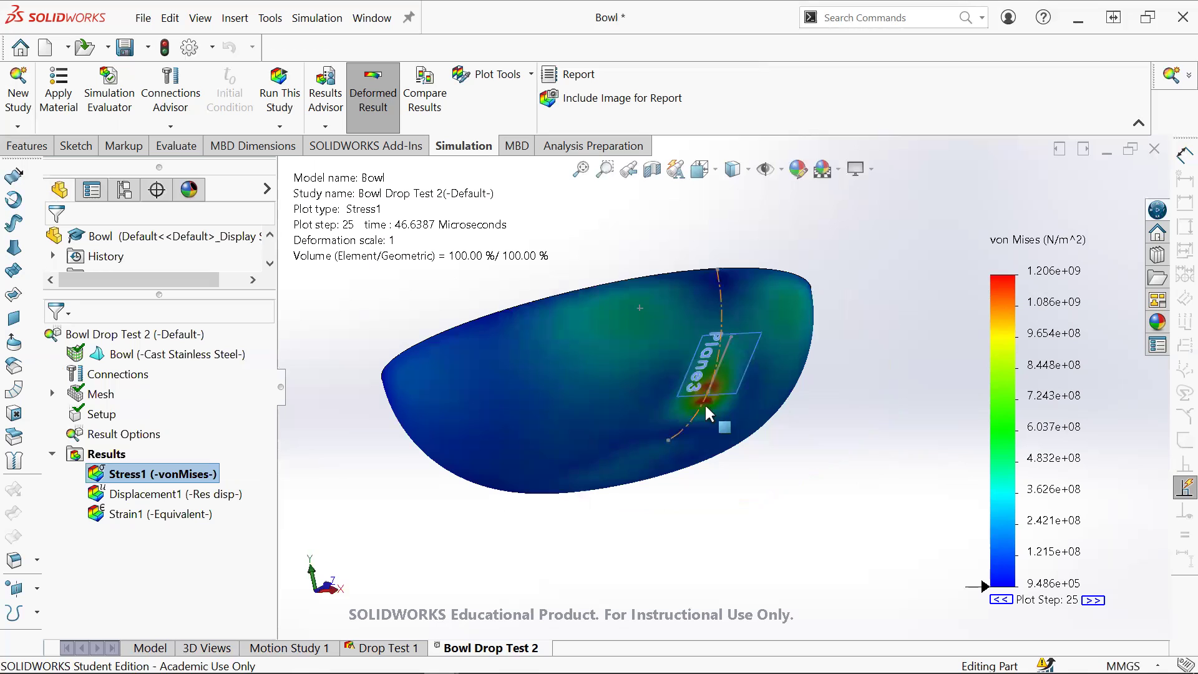
{"action": "mouse_move", "coordinate": [707, 403]}
{"action": "middle_mouse_down"}
{"action": "mouse_move", "coordinate": [724, 396]}
{"action": "mouse_move", "coordinate": [713, 403]}
{"action": "mouse_move", "coordinate": [740, 463]}
{"action": "mouse_move", "coordinate": [802, 560]}
{"action": "mouse_move", "coordinate": [695, 387]}
{"action": "mouse_move", "coordinate": [711, 386]}
{"action": "middle_mouse_up"}
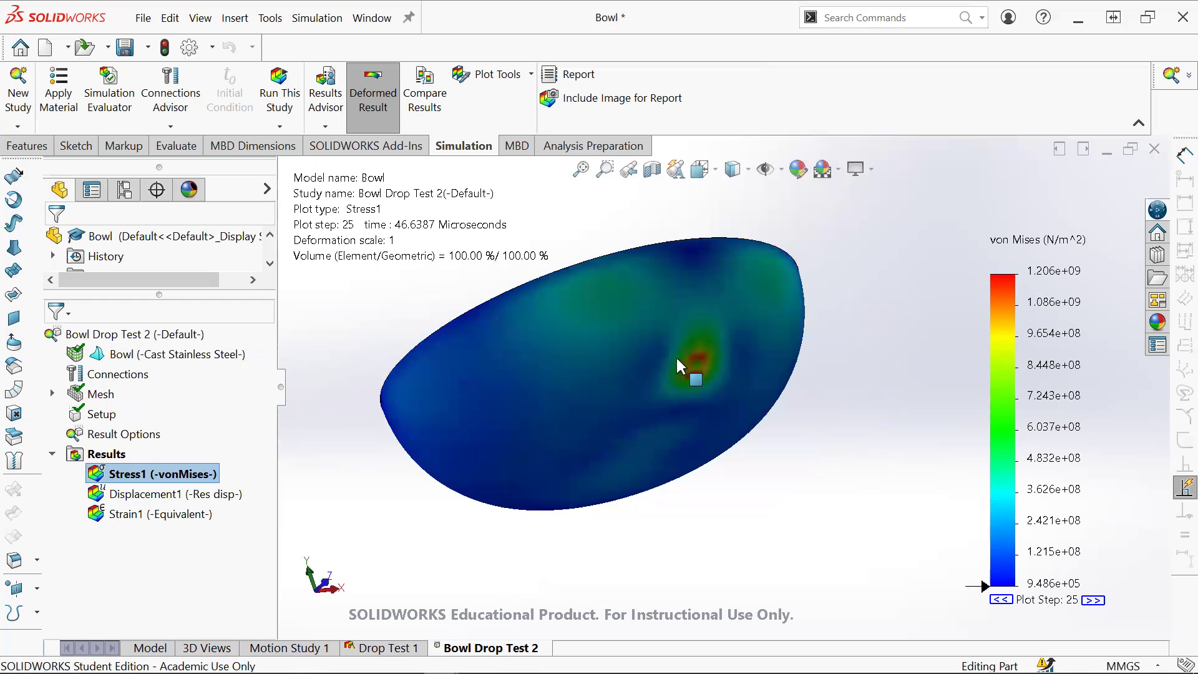
{"action": "scroll", "coordinate": [677, 360], "scroll_direction": "down", "scroll_amount": 5}
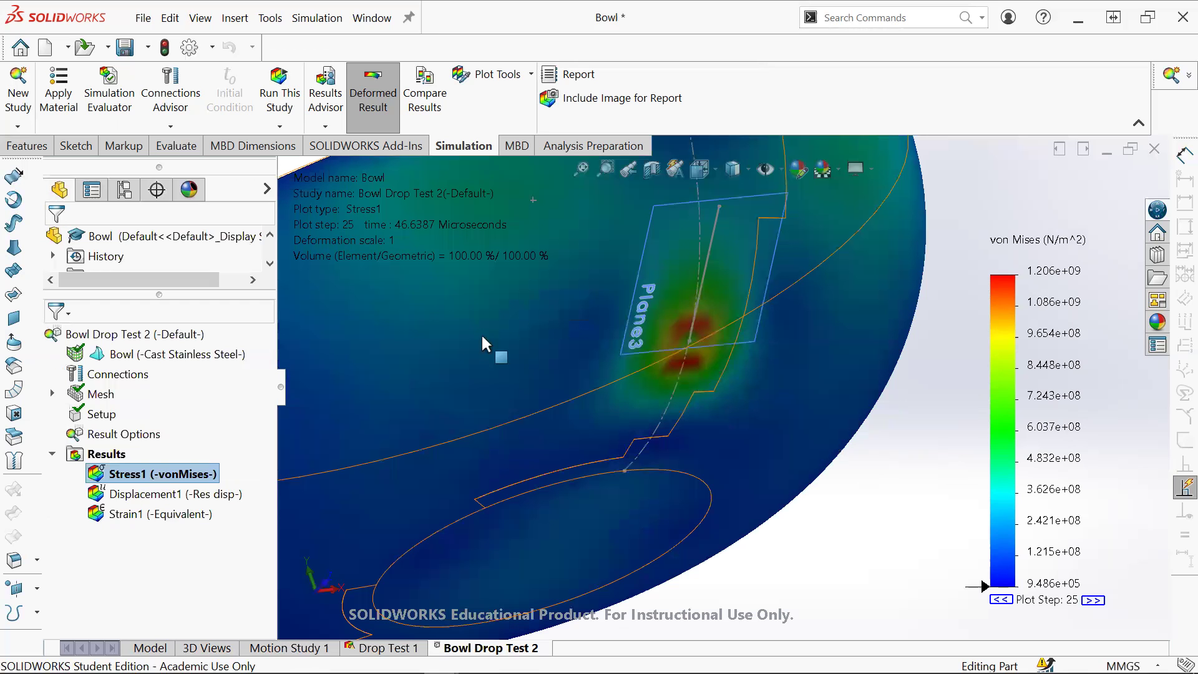
{"action": "right_click", "coordinate": [209, 474]}
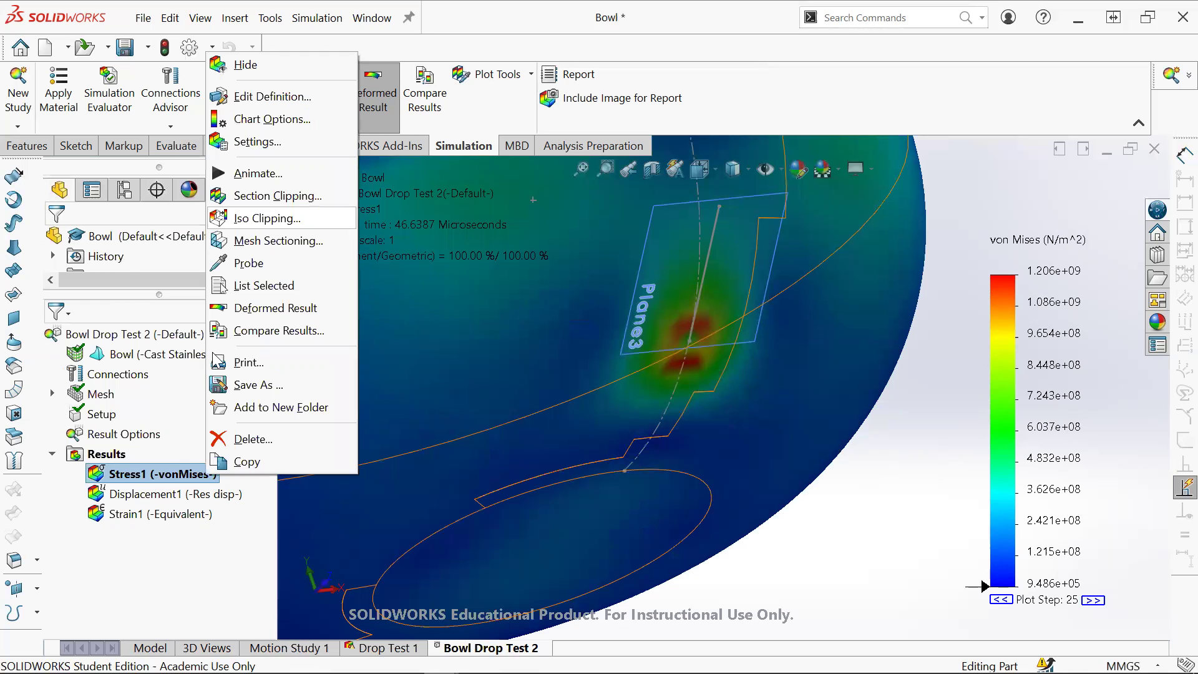
{"action": "left_click", "coordinate": [267, 218]}
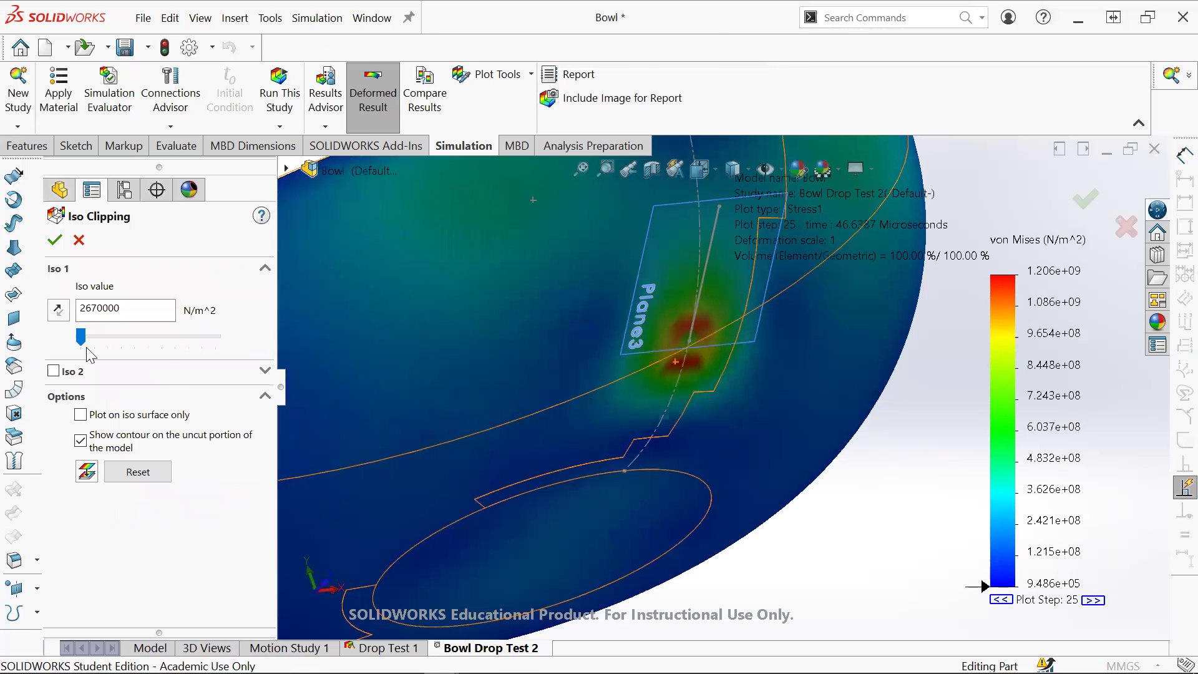
{"action": "left_click_drag", "start_coordinate": [97, 342], "coordinate": [130, 341]}
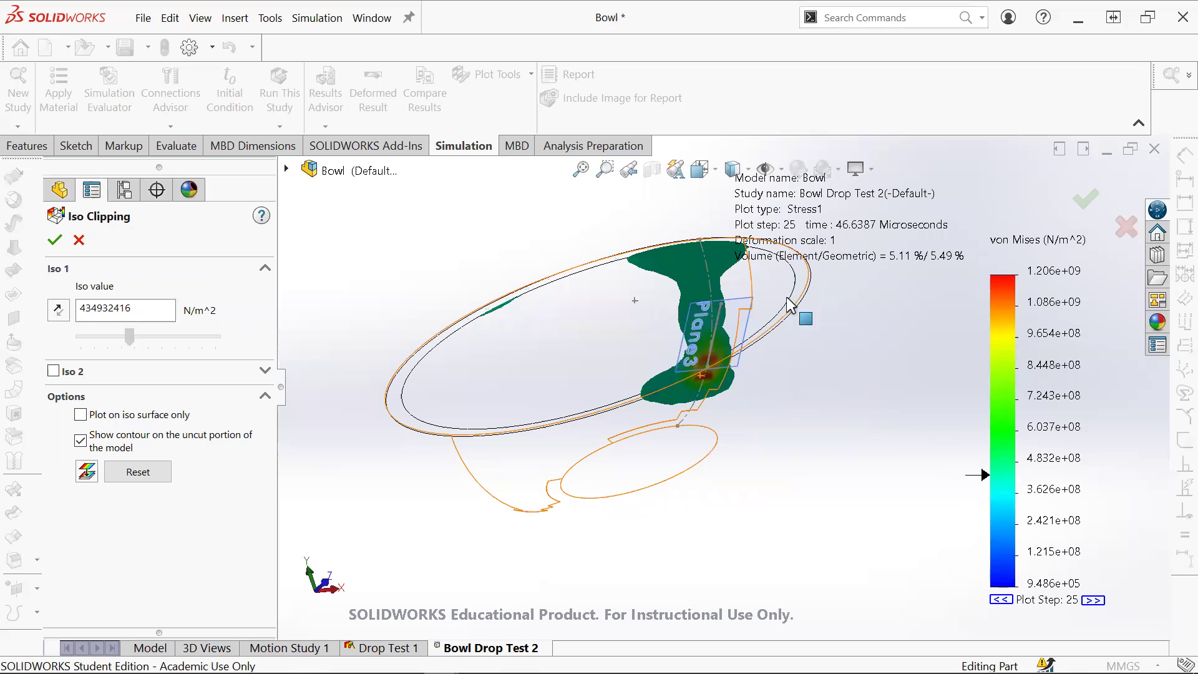
Step: Raise the iso clipping value to 905081600 N/m^2 to isolate the highest-stress region at the impact point
{"action": "scroll", "coordinate": [666, 355], "scroll_direction": "down", "scroll_amount": 2}
{"action": "middle_click_drag", "start_coordinate": [684, 423], "coordinate": [741, 467]}
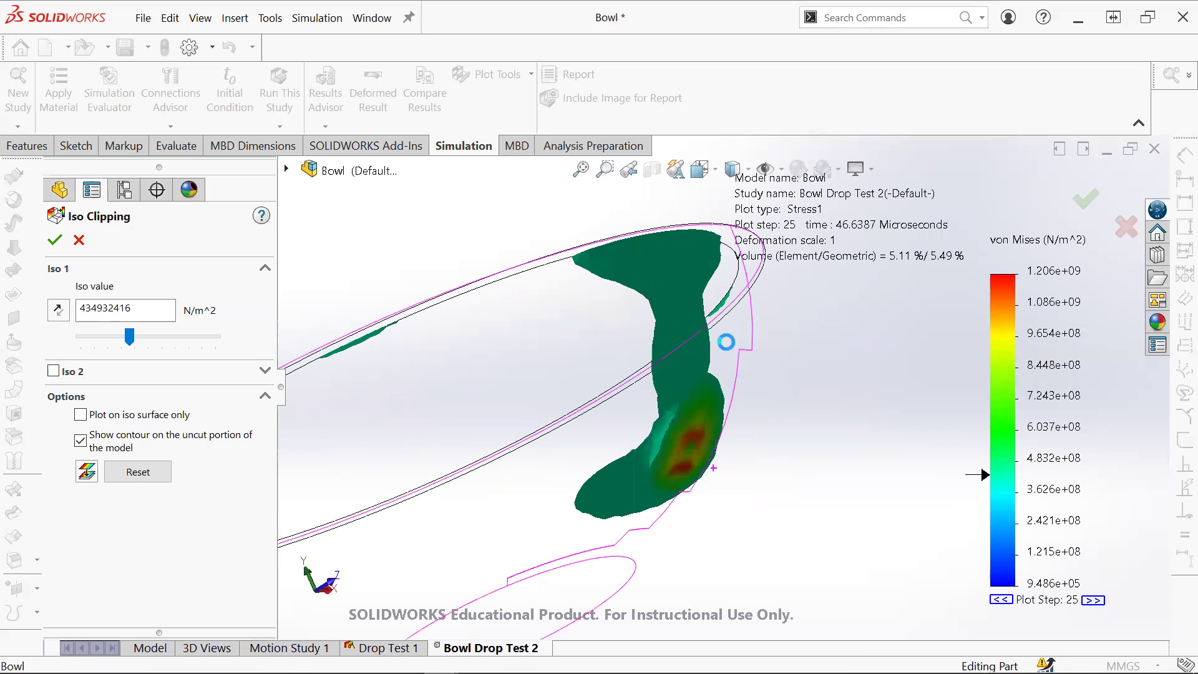
{"action": "middle_click_drag", "start_coordinate": [722, 343], "coordinate": [716, 480]}
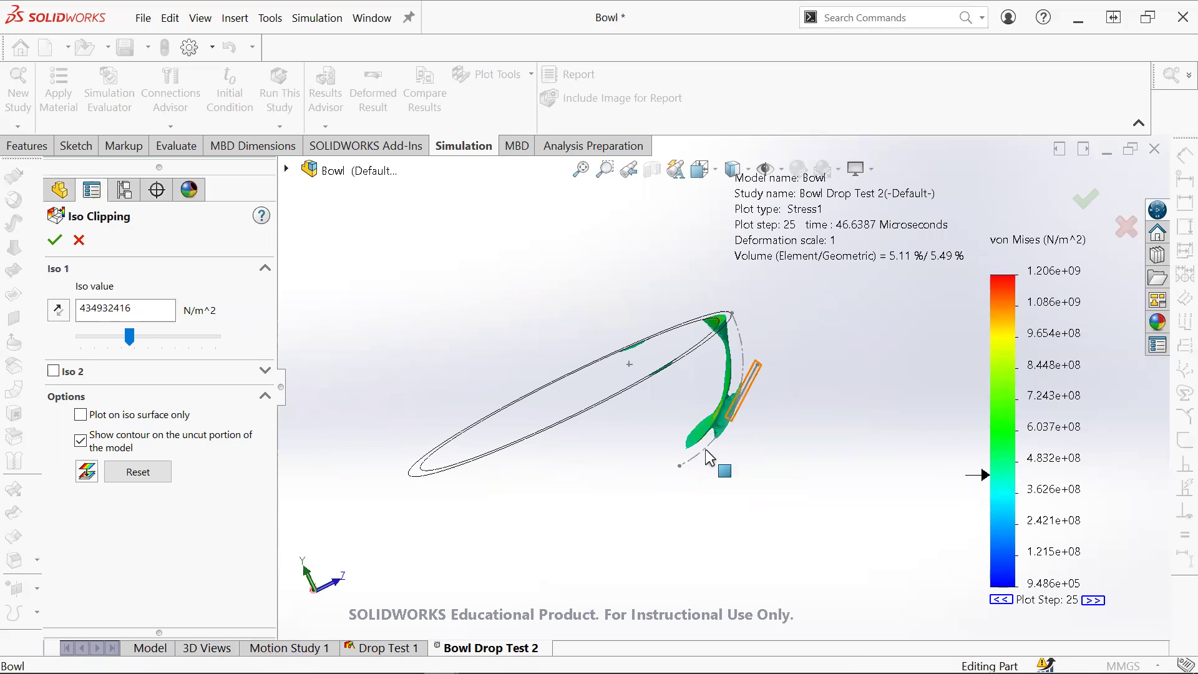
{"action": "scroll", "coordinate": [718, 461], "scroll_direction": "down", "scroll_amount": 4}
{"action": "left_click_drag", "start_coordinate": [127, 337], "coordinate": [182, 339]}
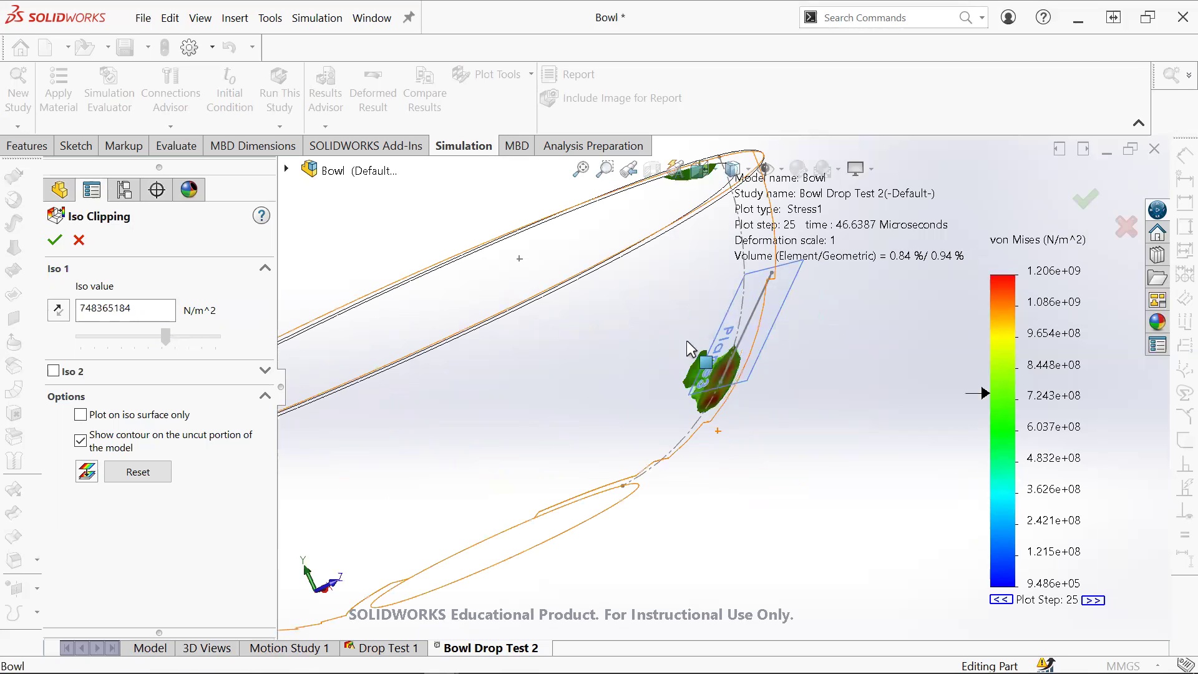
{"action": "scroll", "coordinate": [743, 368], "scroll_direction": "down", "scroll_amount": 1}
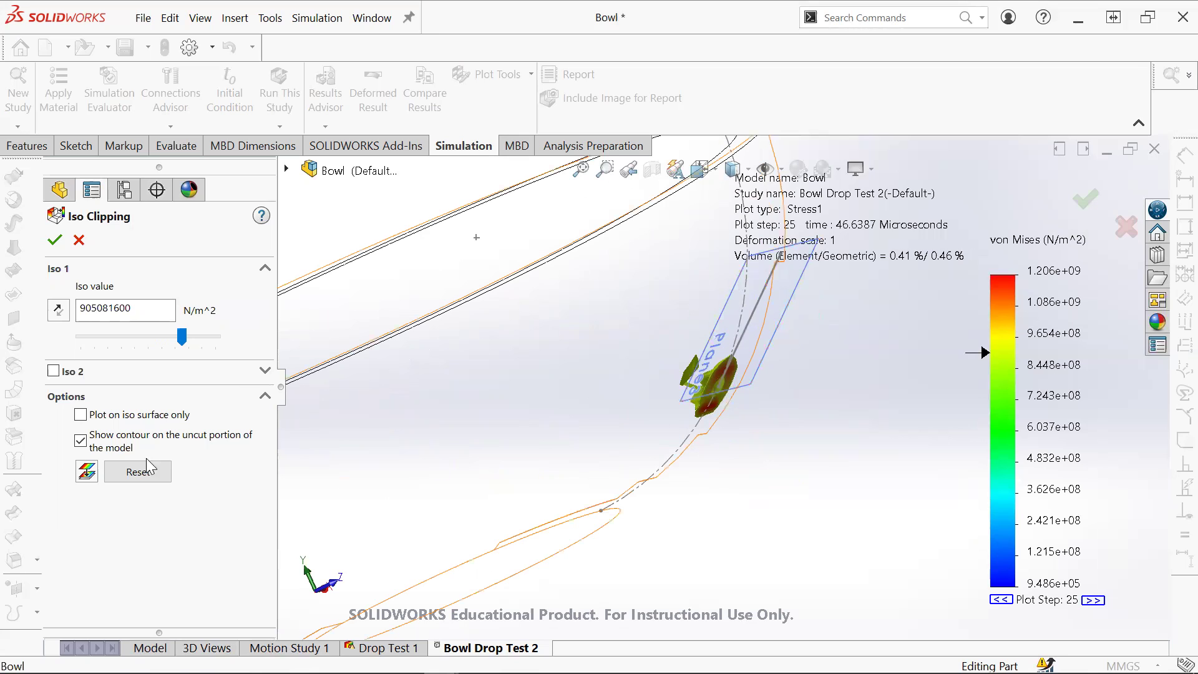
Step: Reverse the iso clipping direction to compare both sides, restore the original direction and accept the clipping
{"action": "scroll", "coordinate": [644, 338], "scroll_direction": "up", "scroll_amount": 5}
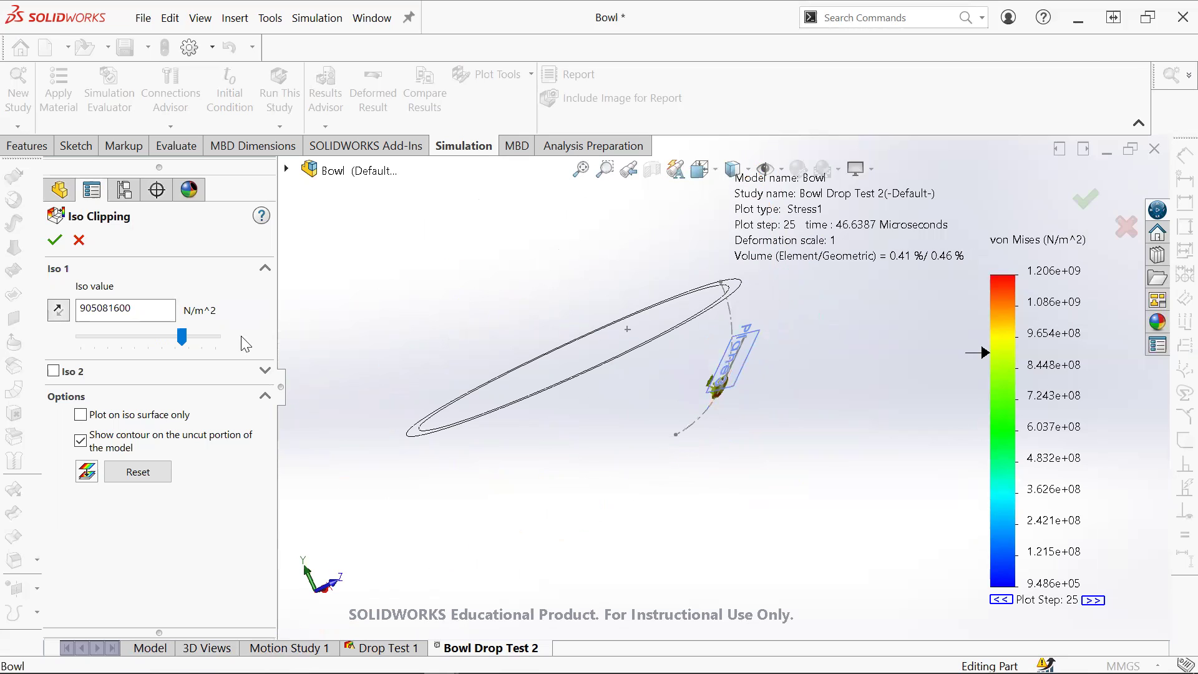
{"action": "left_click", "coordinate": [59, 311]}
{"action": "scroll", "coordinate": [737, 392], "scroll_direction": "down", "scroll_amount": 5}
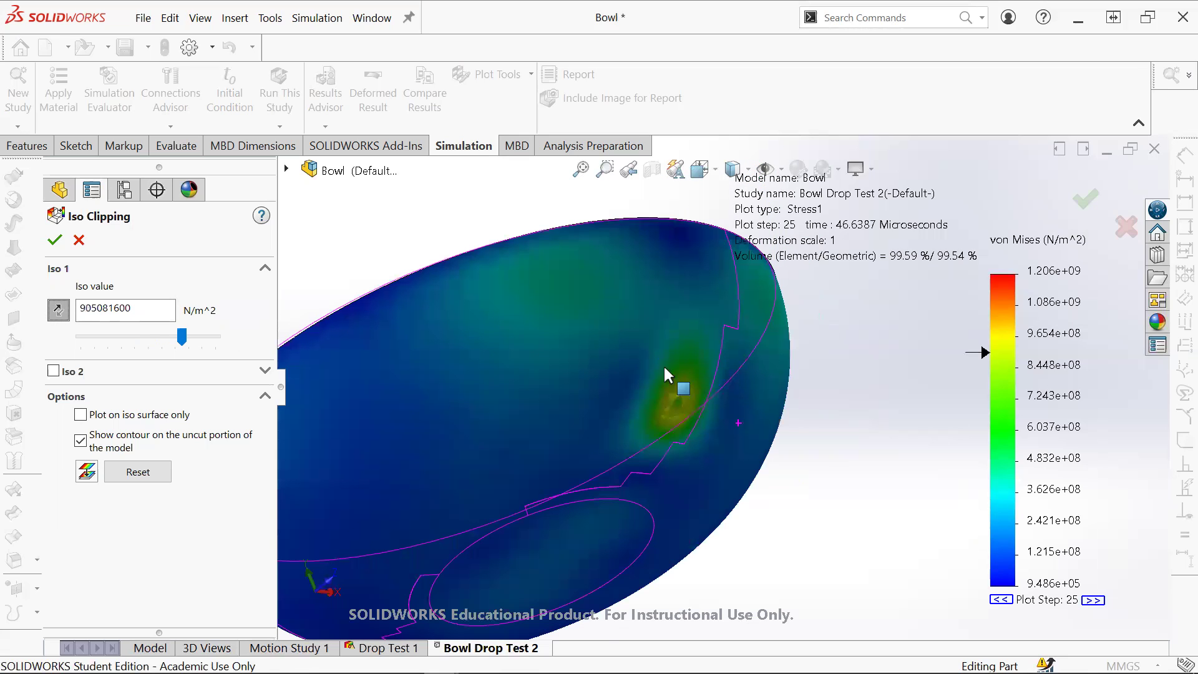
{"action": "left_click", "coordinate": [57, 312]}
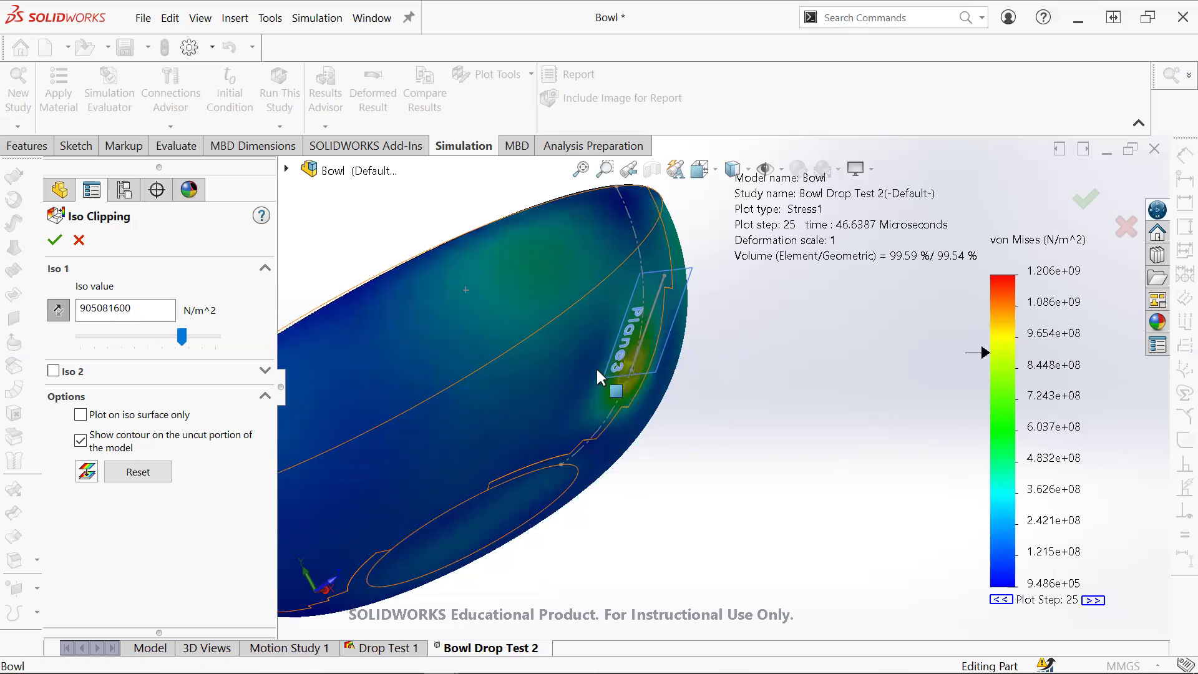
{"action": "left_click", "coordinate": [58, 310]}
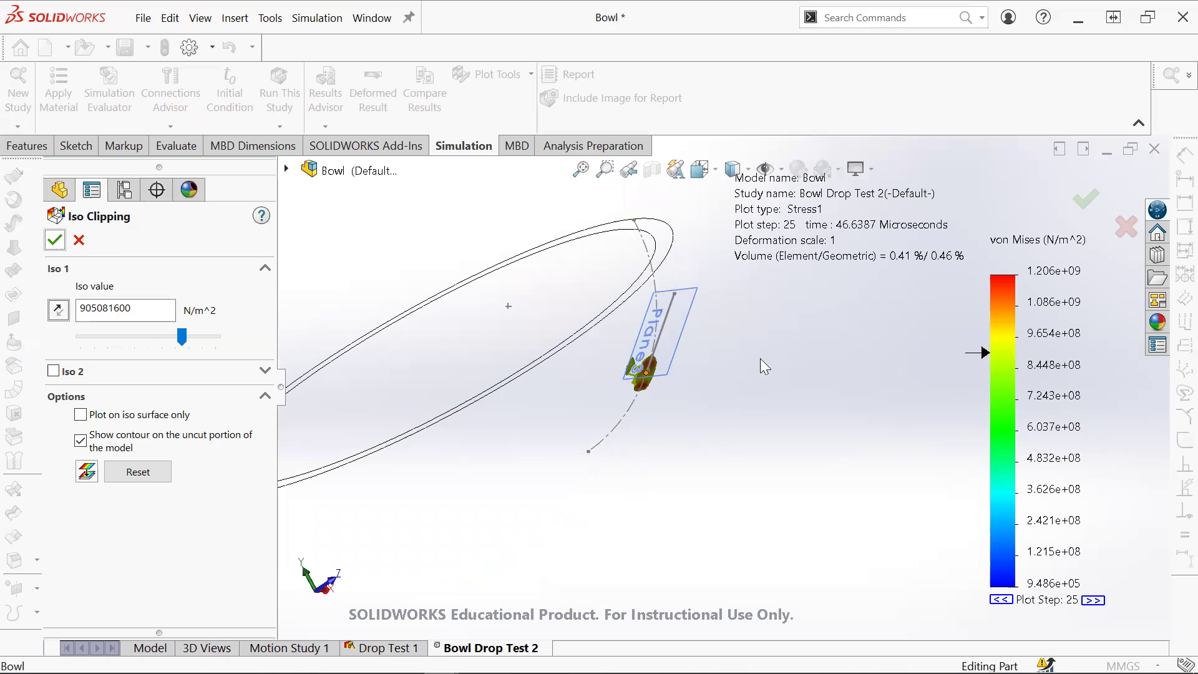
{"action": "key", "text": "Return"}
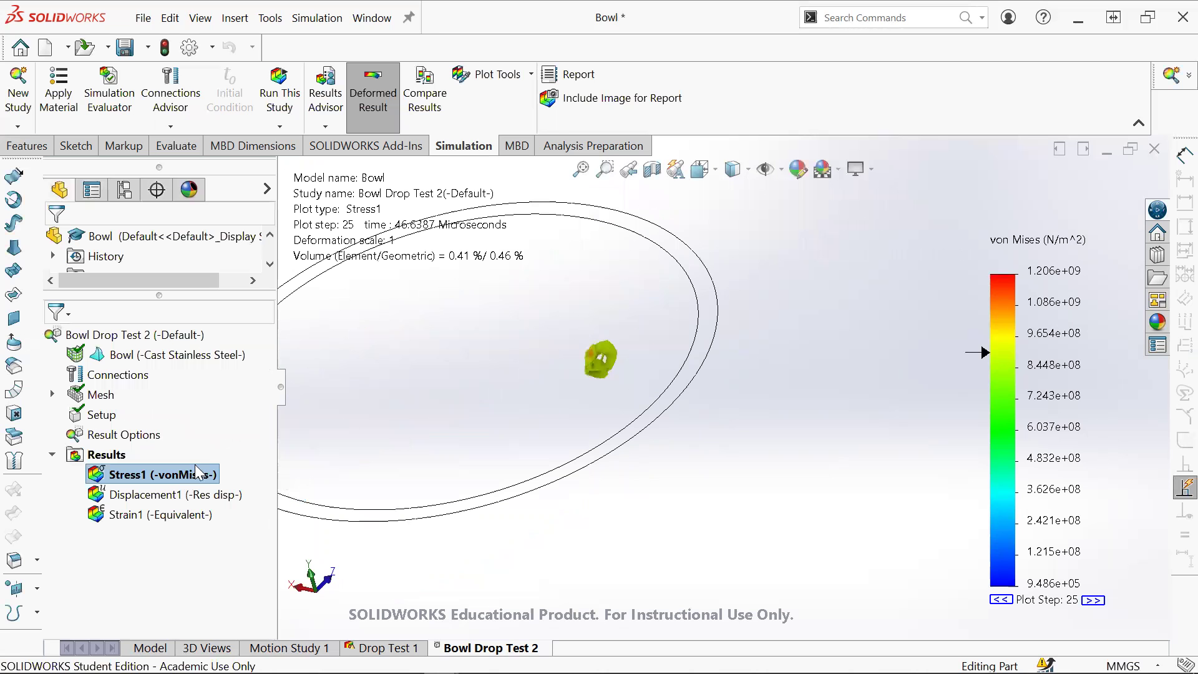
Step: Reopen iso clipping for the Stress1 plot, turn the clipping off and accept to show the full bowl
{"action": "right_click", "coordinate": [188, 472]}
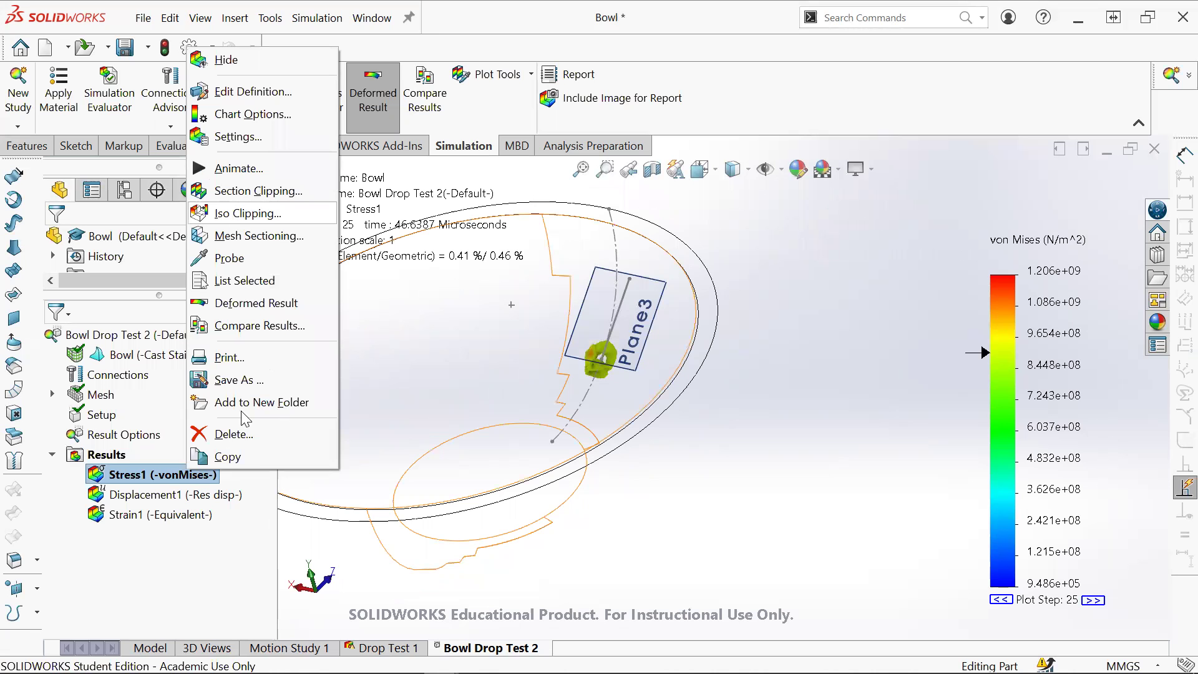
{"action": "key", "text": "Return"}
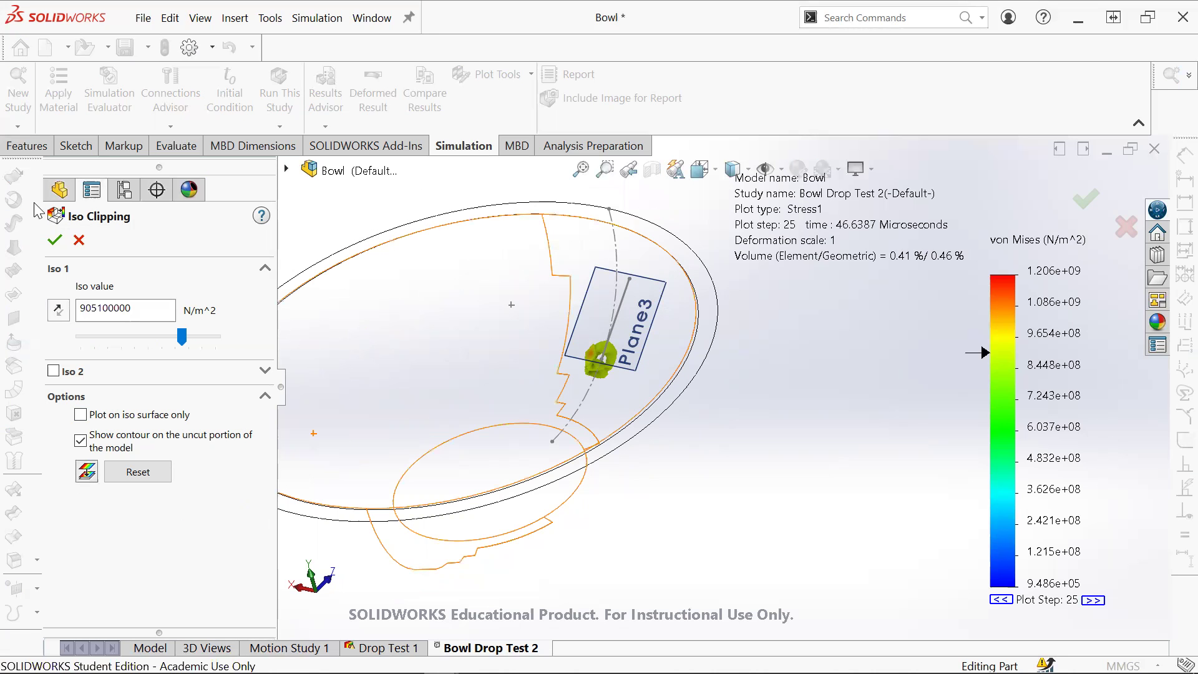
{"action": "left_click", "coordinate": [55, 240]}
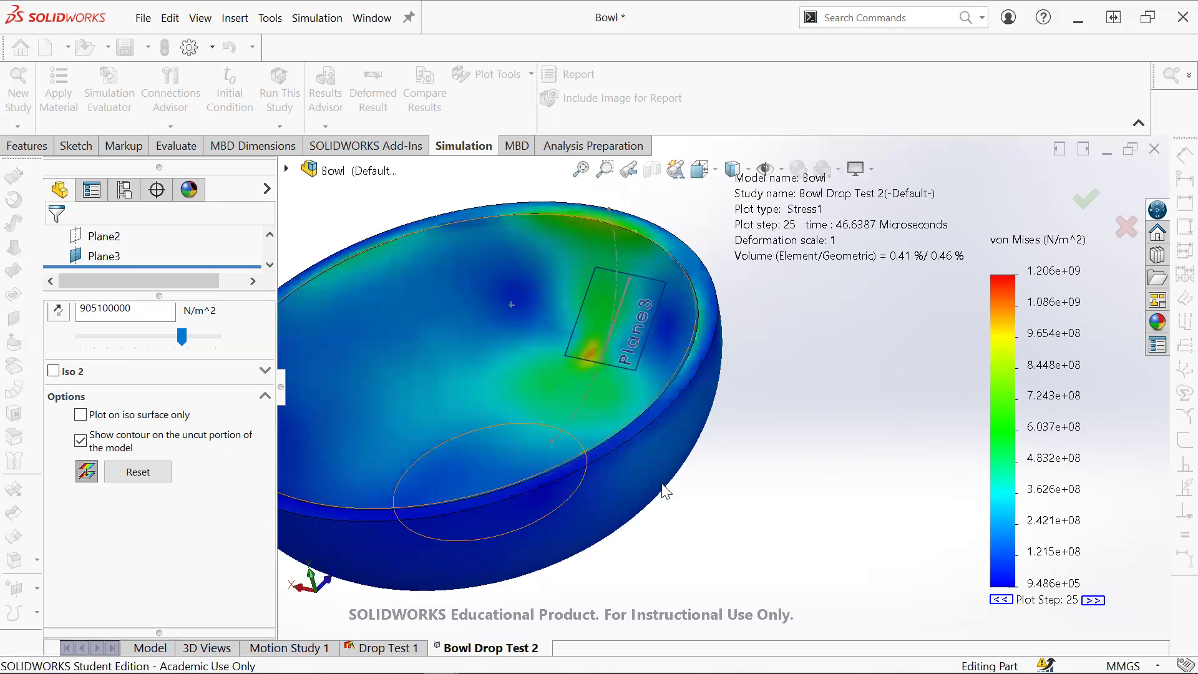
Step: Check the solving progress of Drop Test 1, then switch to Excel and review the impact force and stress formulas in the collision workbook
{"action": "left_click", "coordinate": [393, 647]}
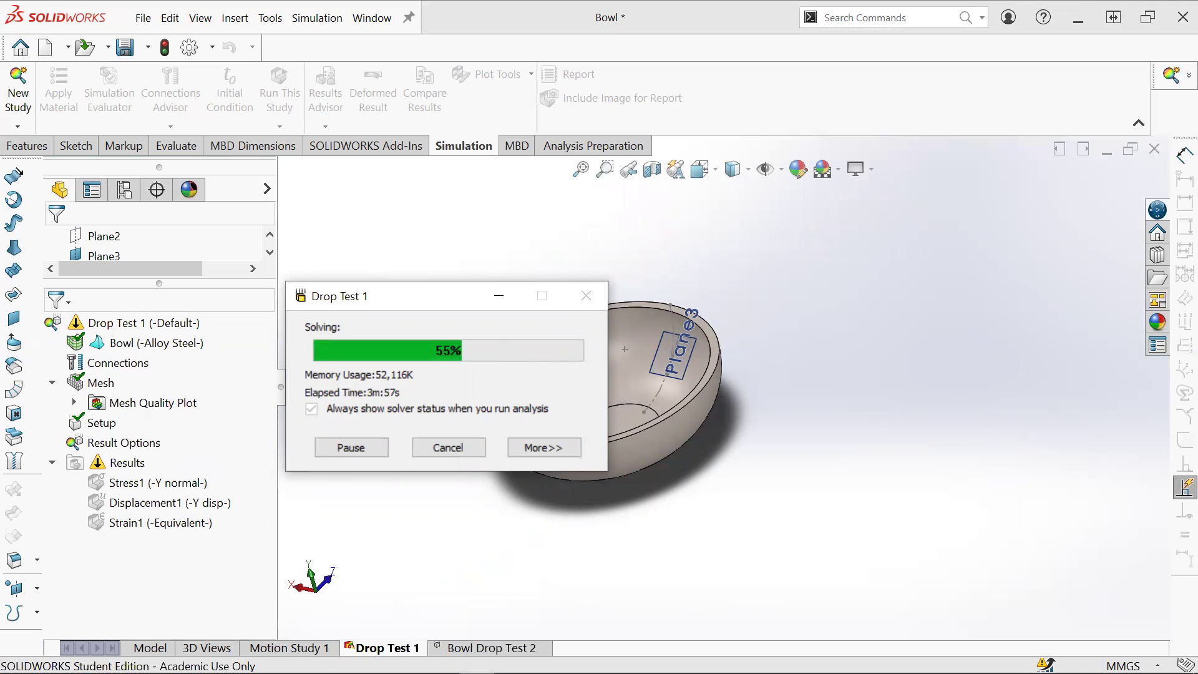
{"action": "key", "text": "alt+Tab"}
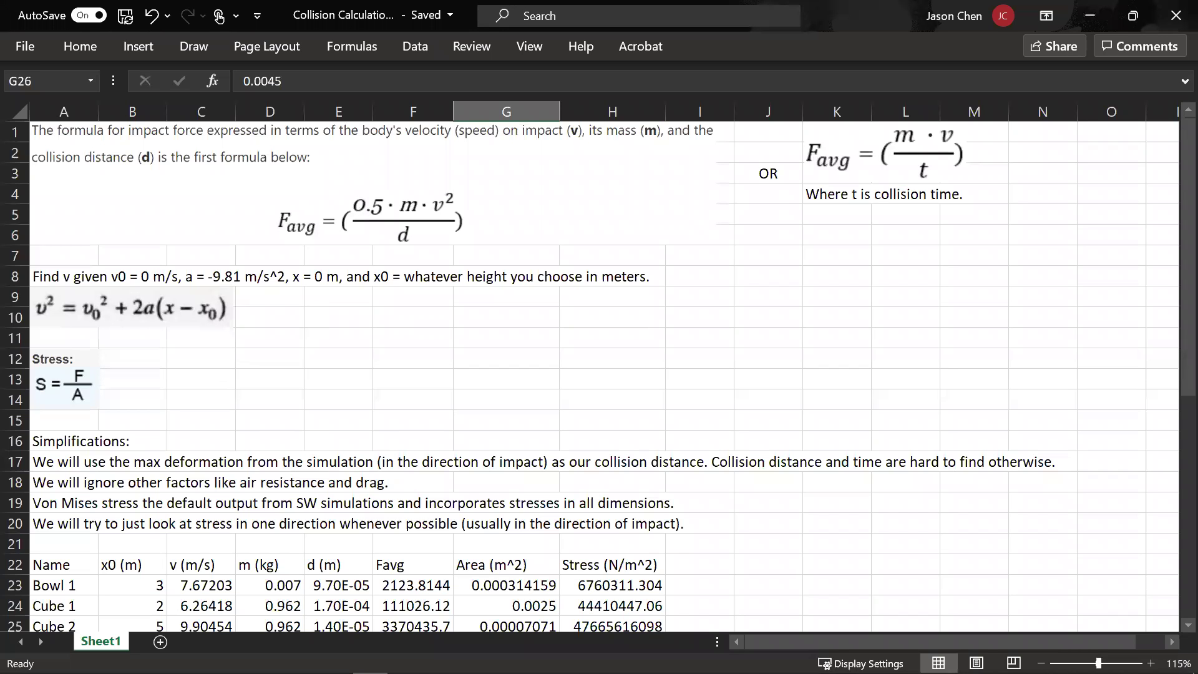
{"action": "left_click", "coordinate": [339, 338]}
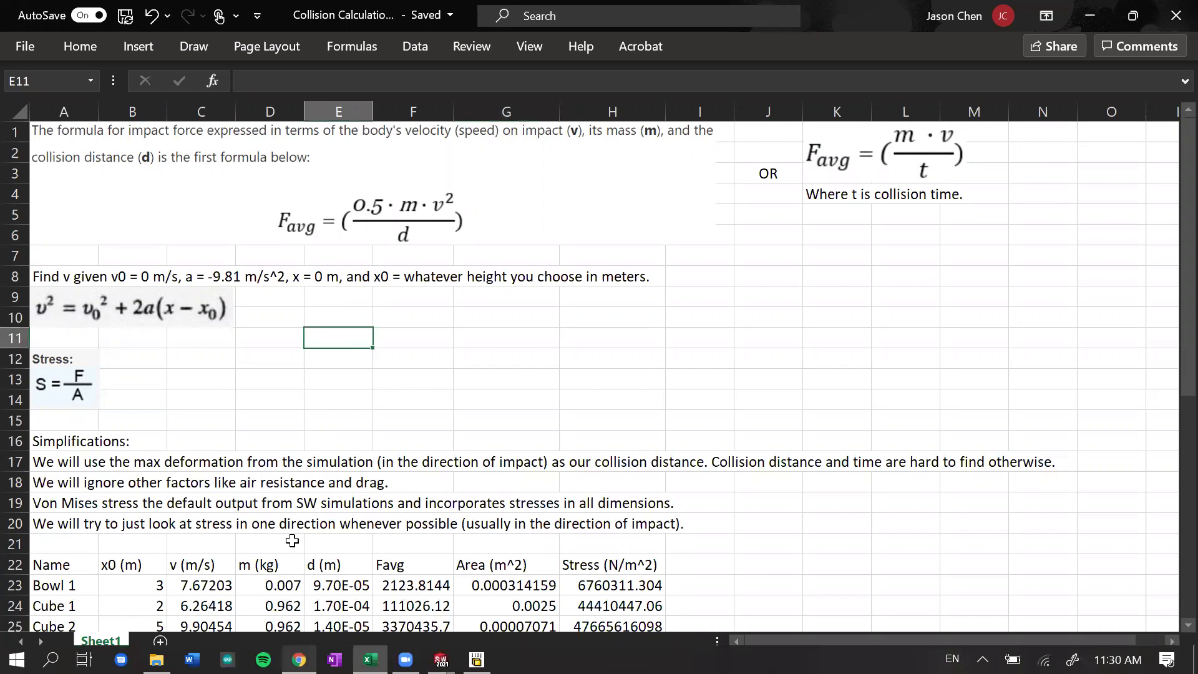
{"action": "scroll", "coordinate": [292, 540], "scroll_direction": "down", "scroll_amount": 4}
{"action": "scroll", "coordinate": [600, 374], "scroll_direction": "up", "scroll_amount": 4}
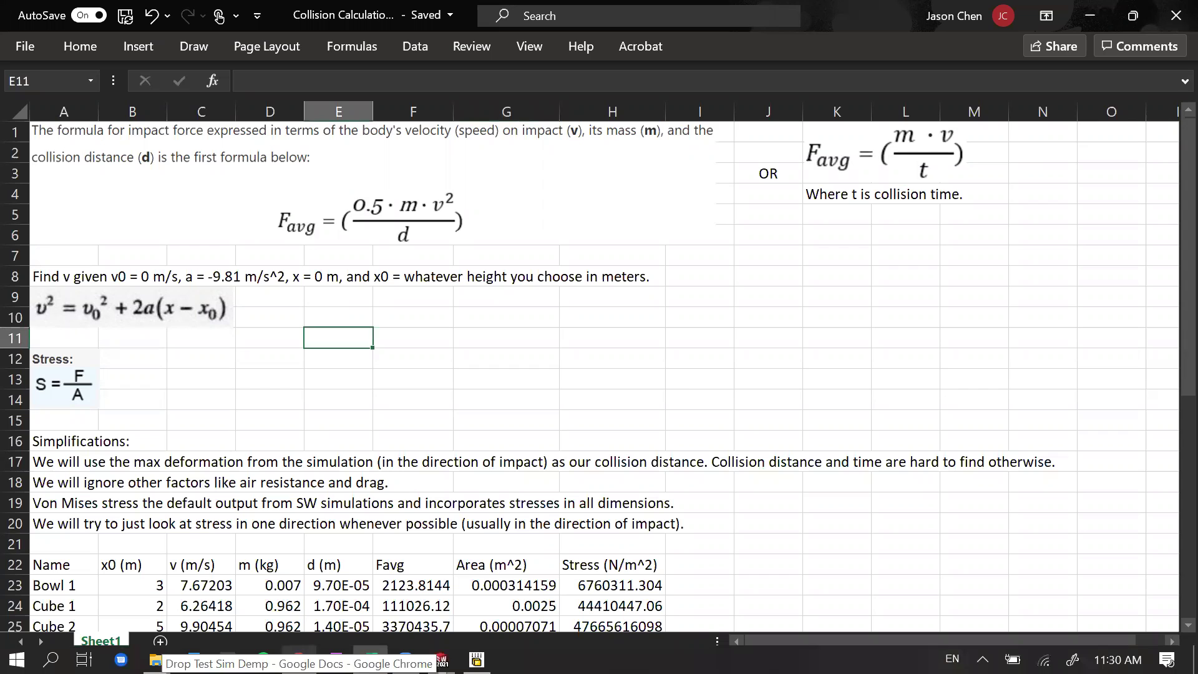
Step: Switch to Google Chrome and open a new browser tab
{"action": "left_click", "coordinate": [1071, 19]}
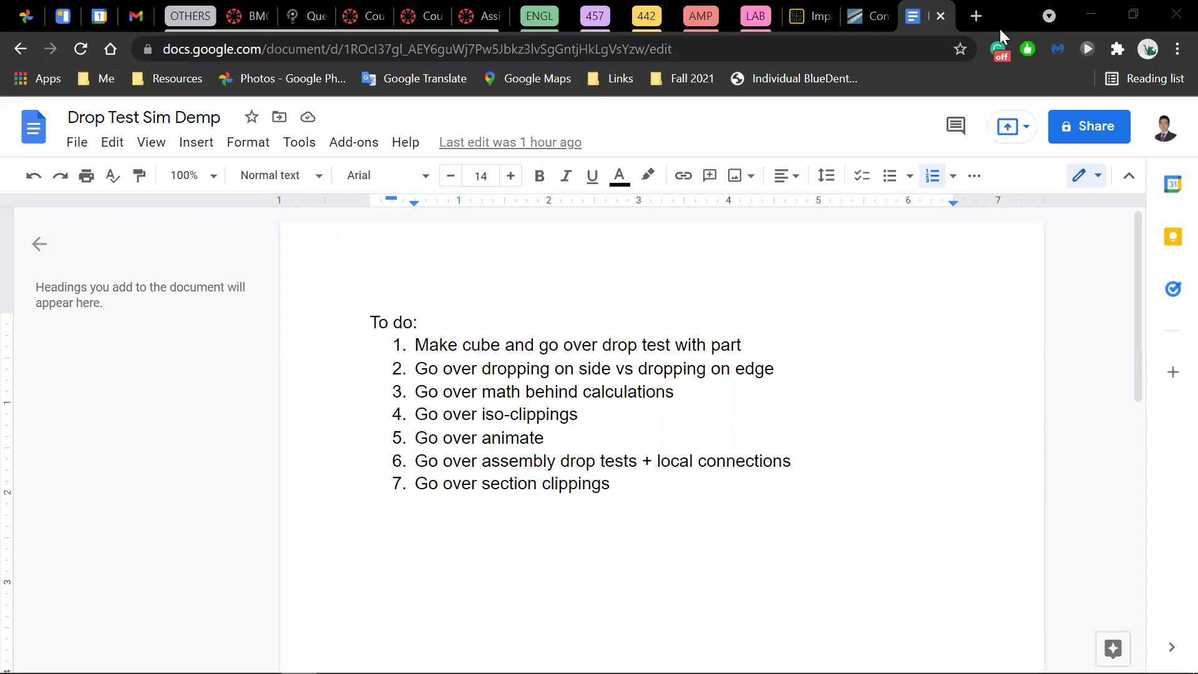
{"action": "key", "text": "ctrl+t"}
{"action": "type", "text": "con m"}
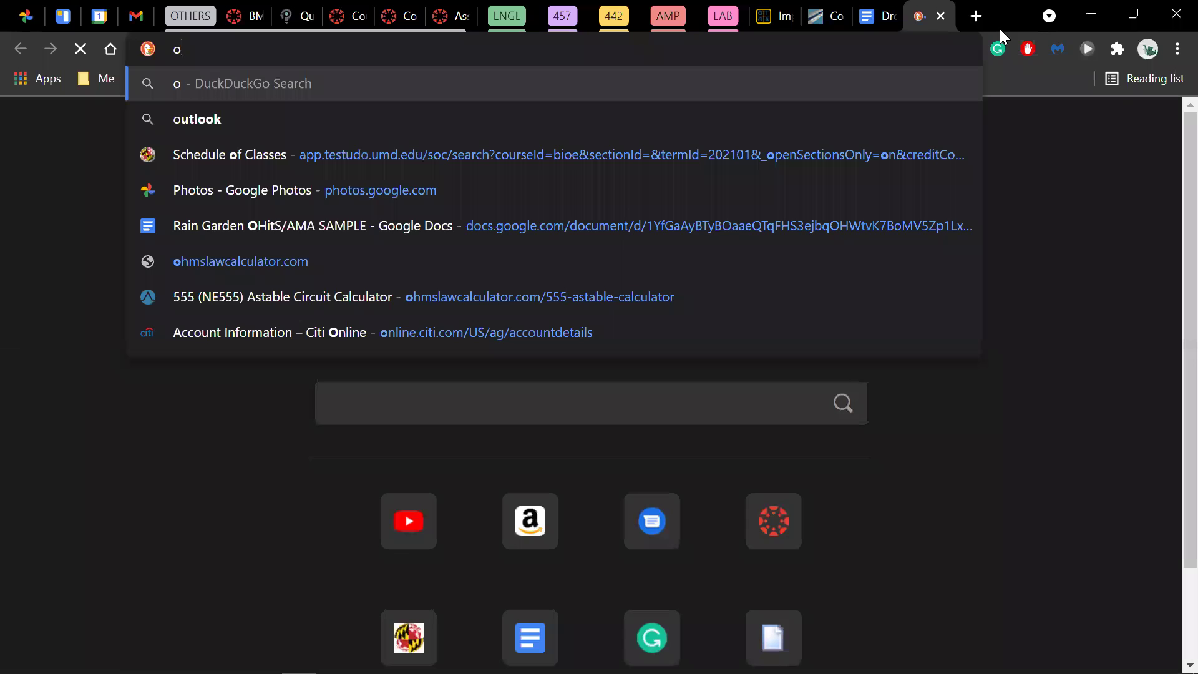
{"action": "type", "text": "ises"}
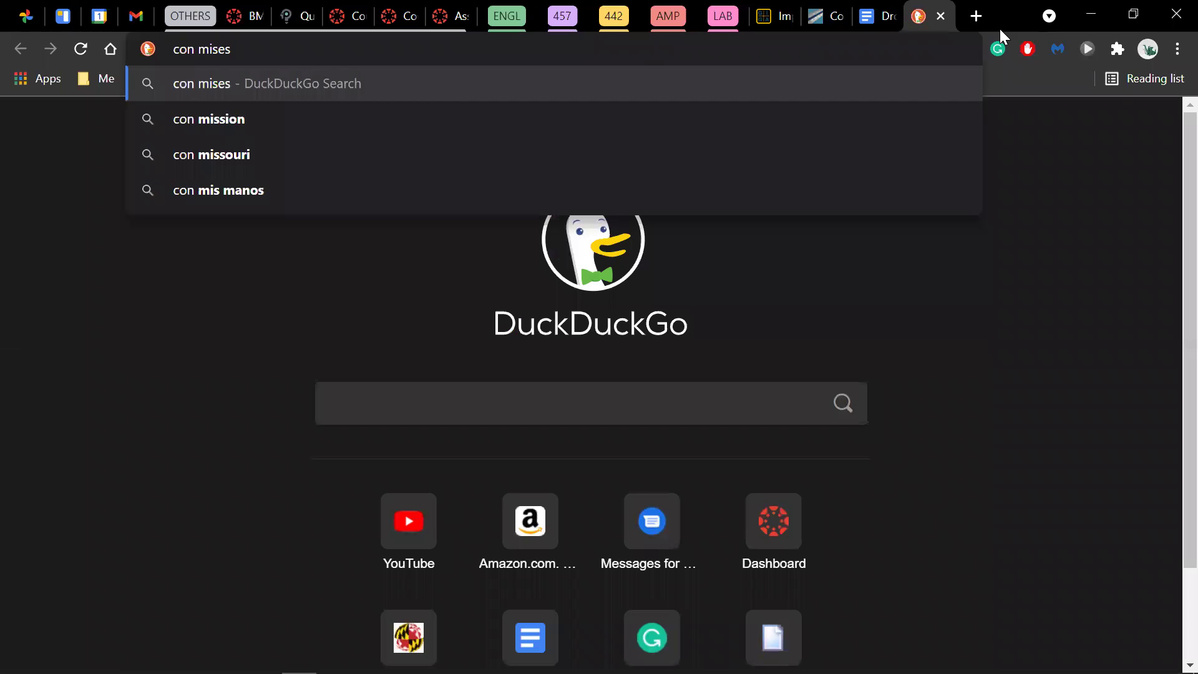
{"action": "key", "text": "BackSpace"}
{"action": "key", "text": "ctrl+a"}
{"action": "key", "text": "BackSpace"}
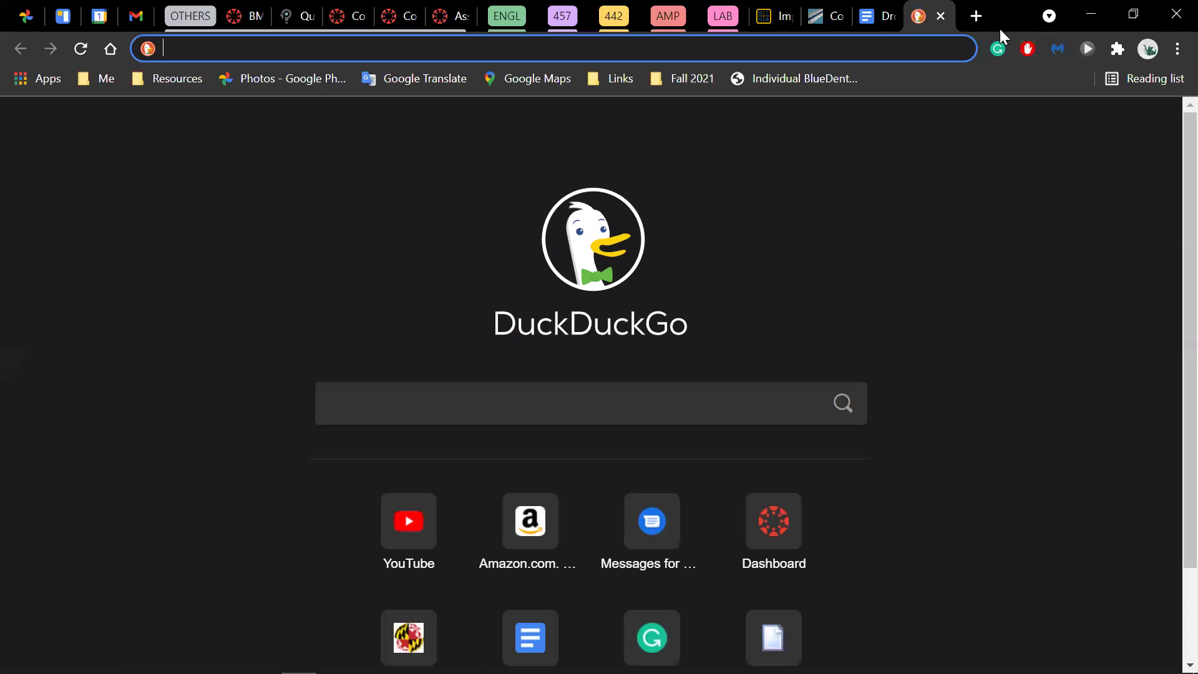
Step: Search the web for "von mises stress calculation" and open the Von Mises Stress Calculator result from Calculator Academy
{"action": "type", "text": "von mises"}
{"action": "key", "text": "Return"}
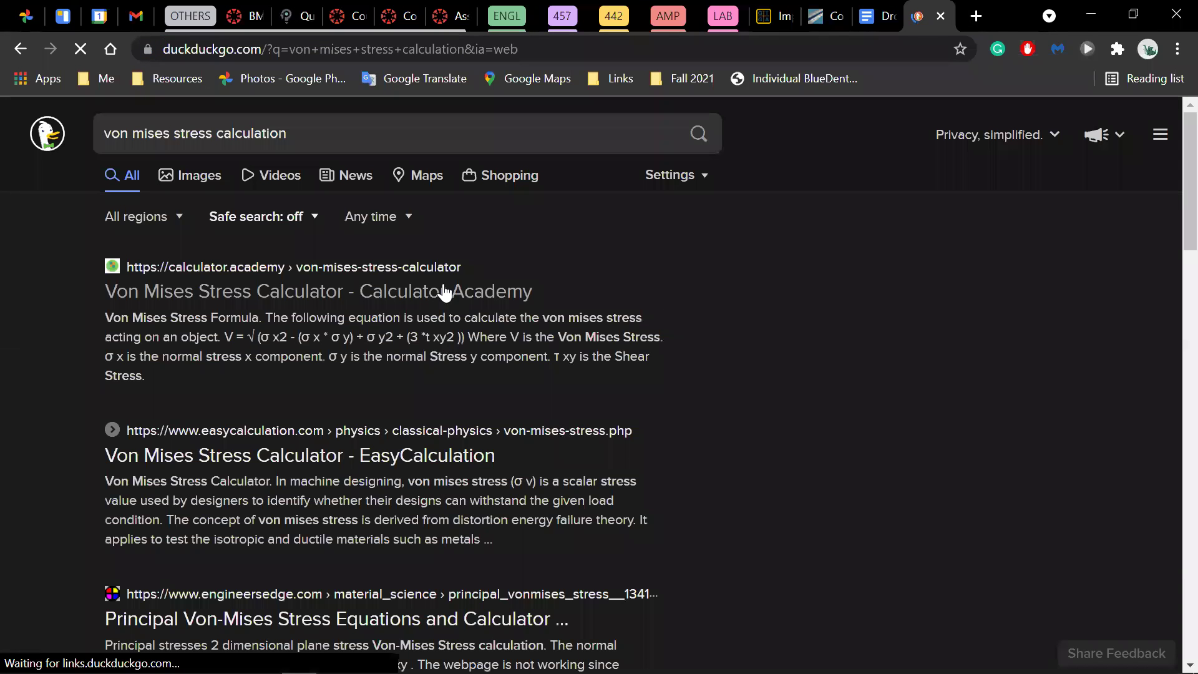
{"action": "left_click", "coordinate": [499, 341]}
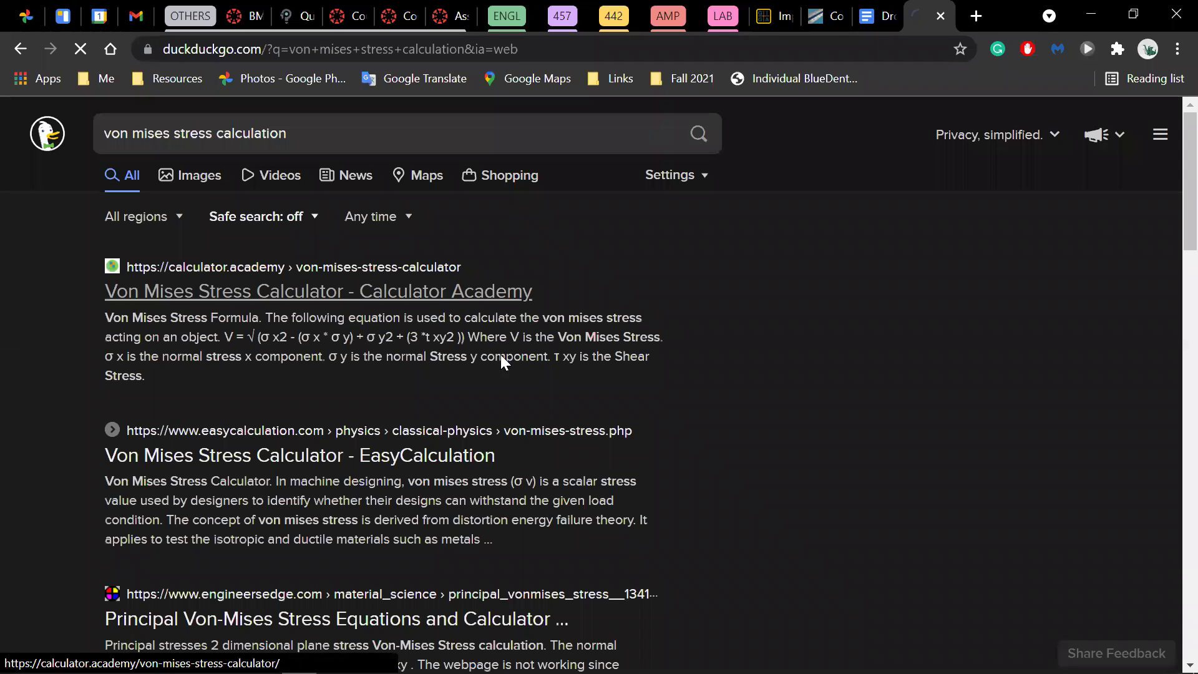
Step: Examine the calculator inputs and von Mises stress formula on the Calculator Academy page, and return to the search results
{"action": "scroll", "coordinate": [596, 402], "scroll_direction": "down", "scroll_amount": 8}
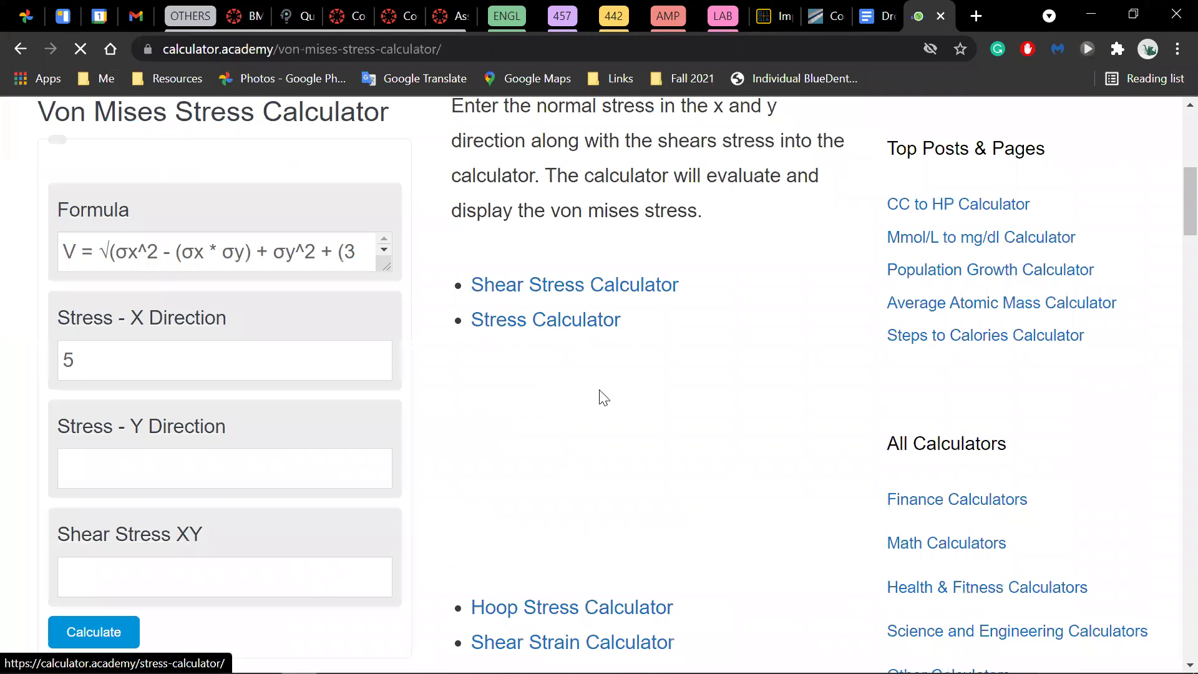
{"action": "scroll", "coordinate": [603, 397], "scroll_direction": "up", "scroll_amount": 3}
{"action": "scroll", "coordinate": [107, 408], "scroll_direction": "down", "scroll_amount": 5}
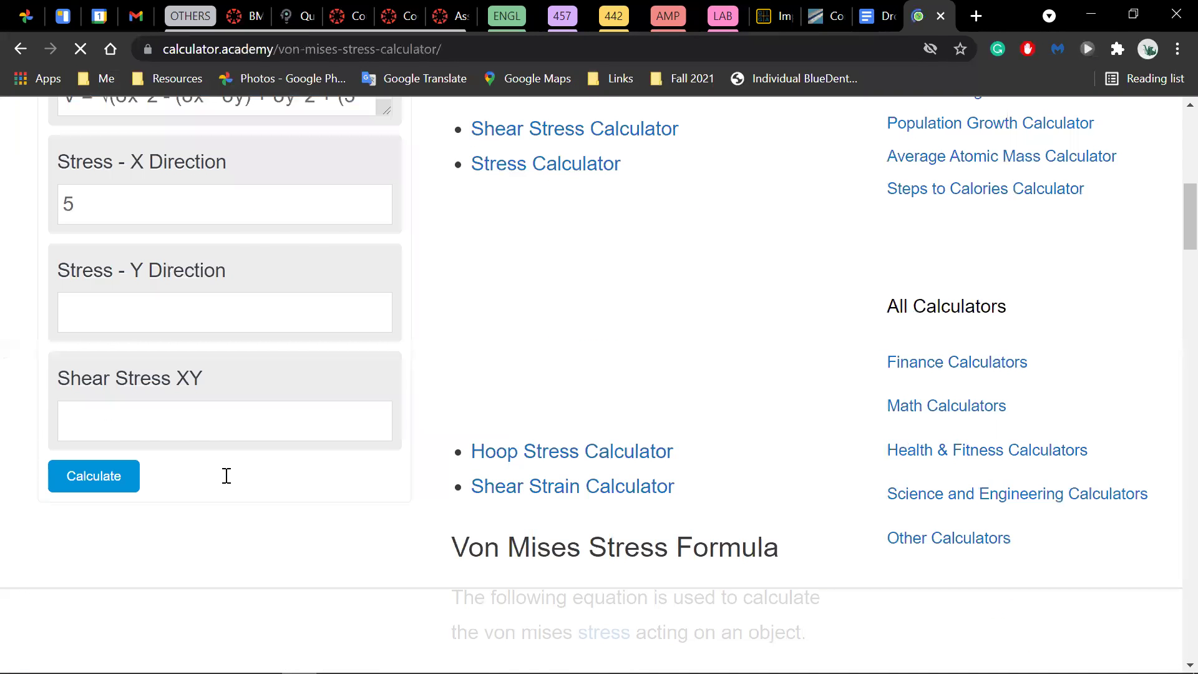
{"action": "scroll", "coordinate": [139, 447], "scroll_direction": "up", "scroll_amount": 3}
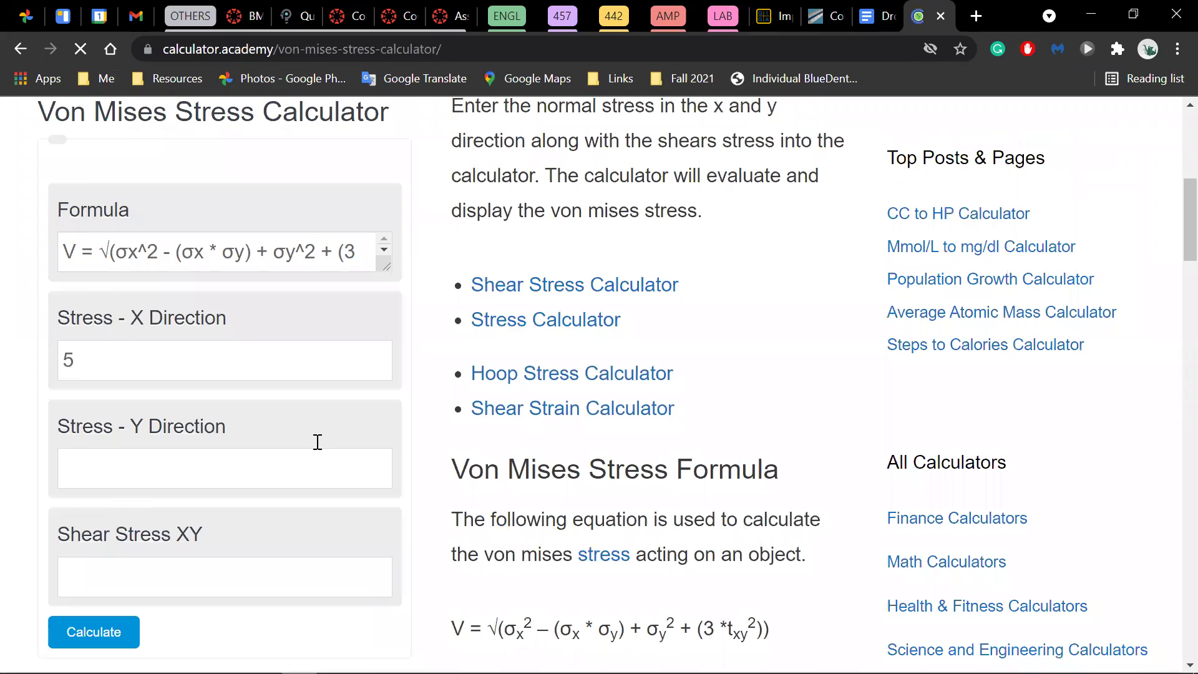
{"action": "scroll", "coordinate": [224, 481], "scroll_direction": "up", "scroll_amount": 3}
{"action": "scroll", "coordinate": [405, 450], "scroll_direction": "down", "scroll_amount": 3}
{"action": "key", "text": "alt+Left"}
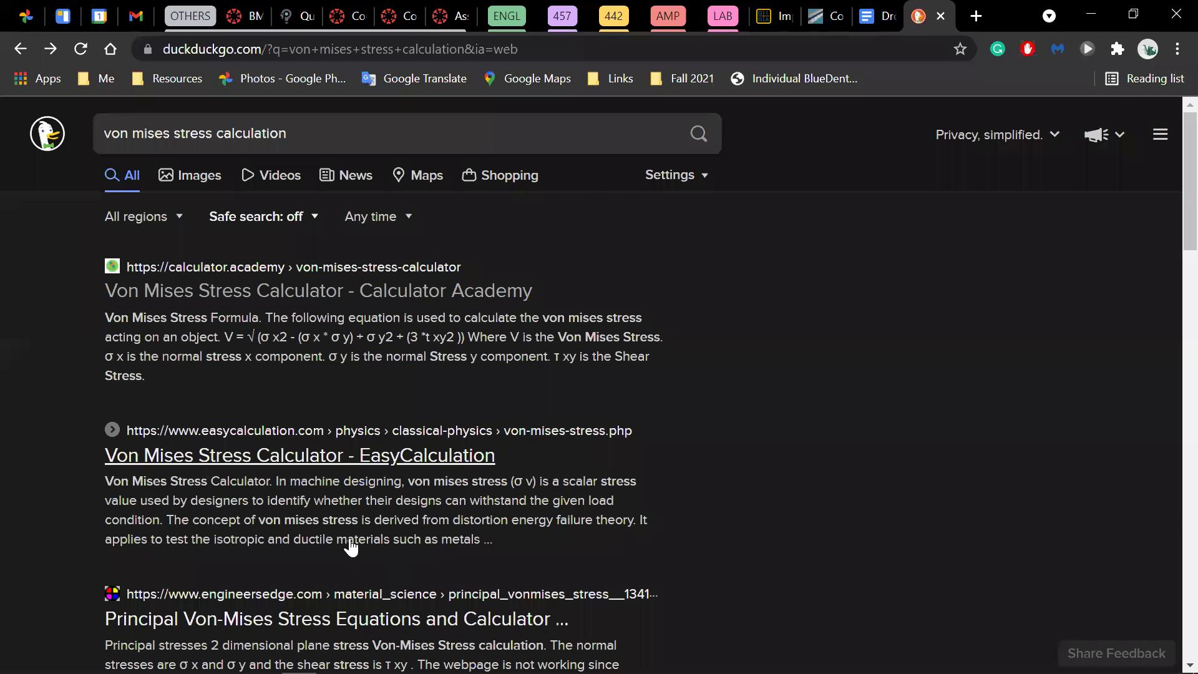
Step: Look through the other search results and open the Von Mises Stress Calculator from EasyCalculation
{"action": "scroll", "coordinate": [348, 546], "scroll_direction": "down", "scroll_amount": 2}
{"action": "scroll", "coordinate": [291, 494], "scroll_direction": "down", "scroll_amount": 4}
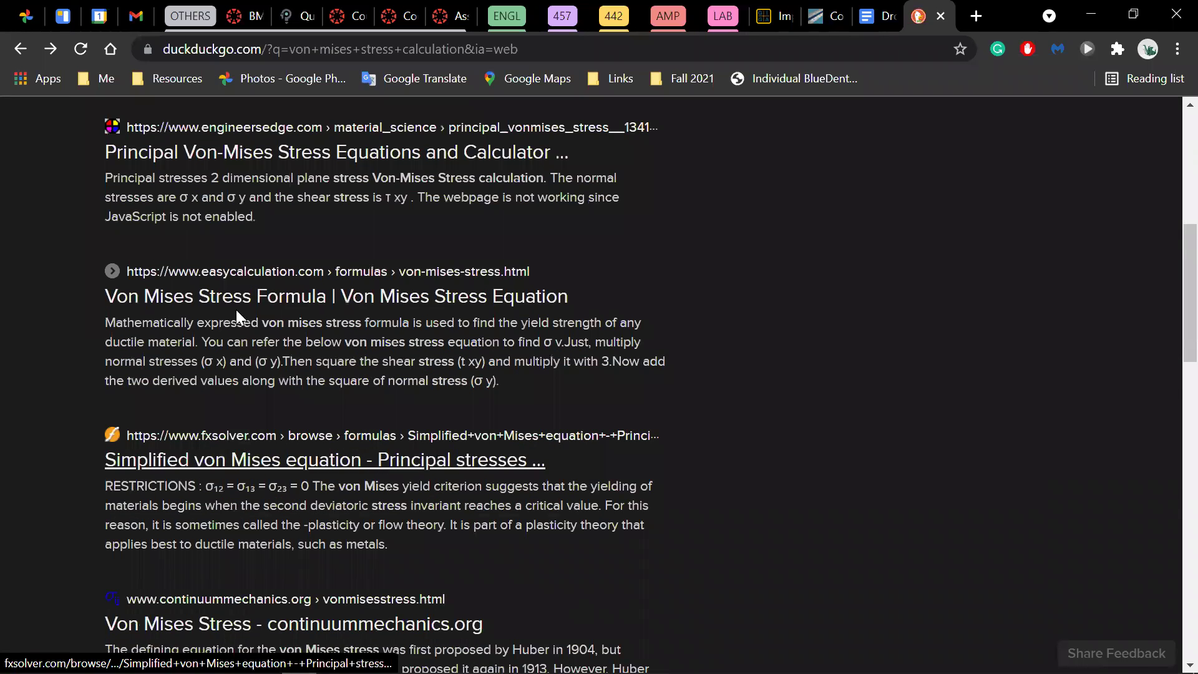
{"action": "scroll", "coordinate": [465, 404], "scroll_direction": "up", "scroll_amount": 4}
{"action": "left_click", "coordinate": [407, 299]}
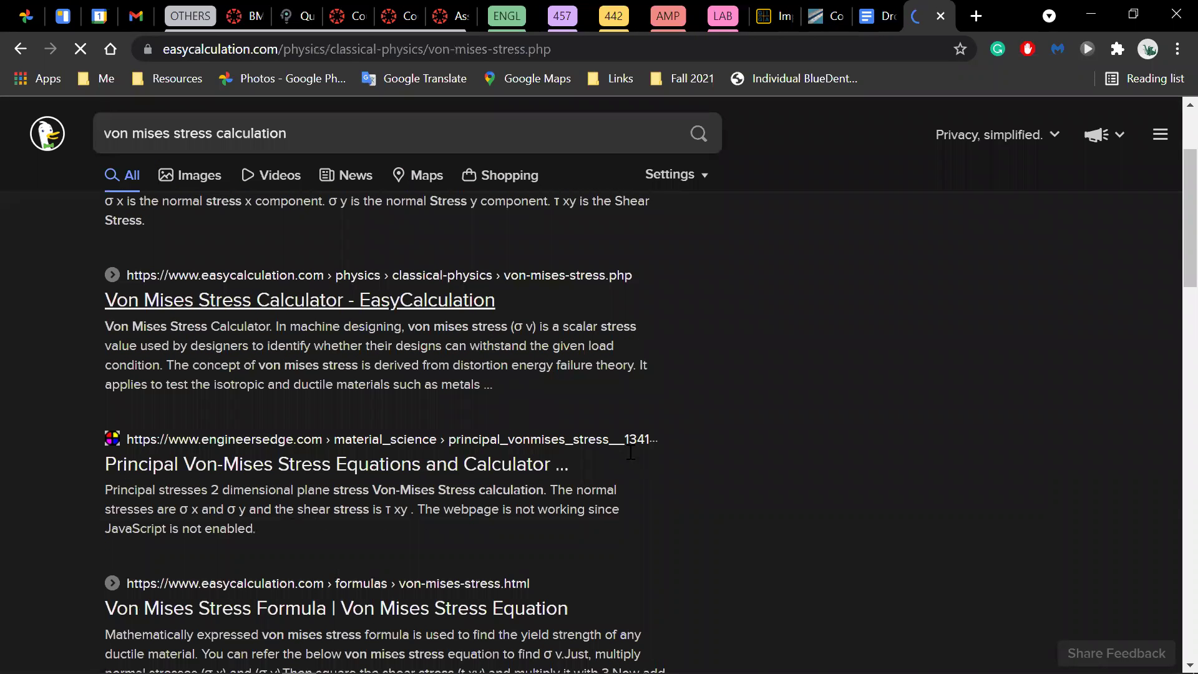
Step: Examine the shear stress input of the EasyCalculation calculator and the normal stress definition beneath its formula
{"action": "scroll", "coordinate": [249, 292], "scroll_direction": "down", "scroll_amount": 2}
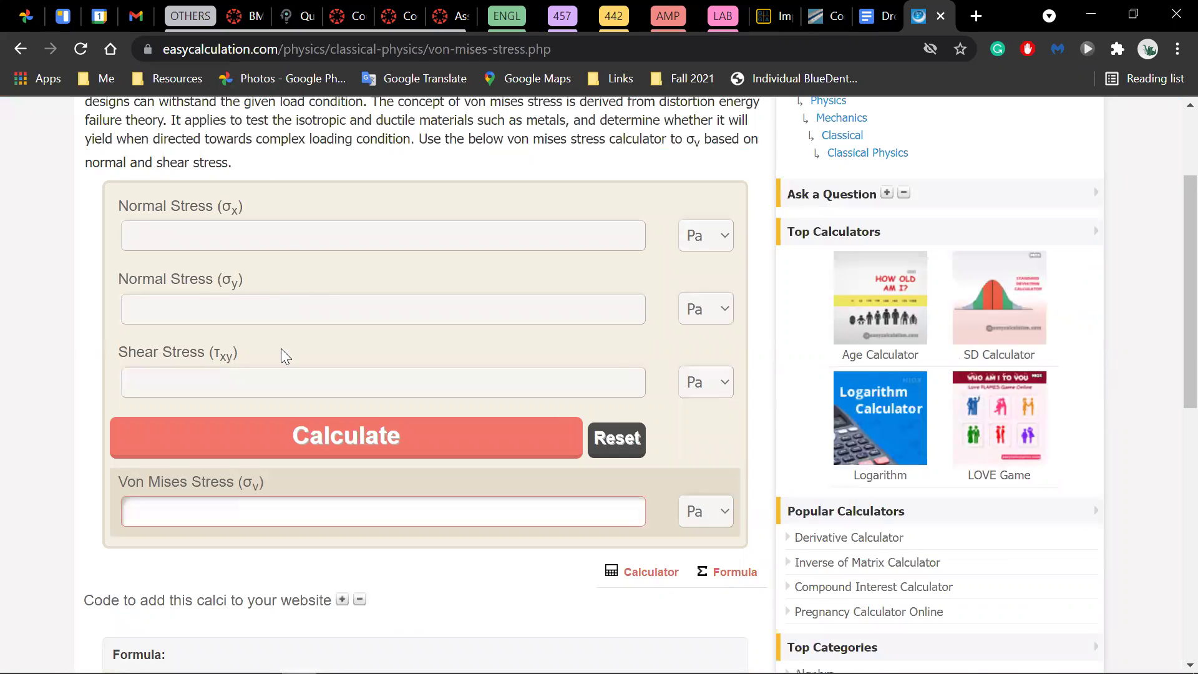
{"action": "triple_click", "coordinate": [122, 352]}
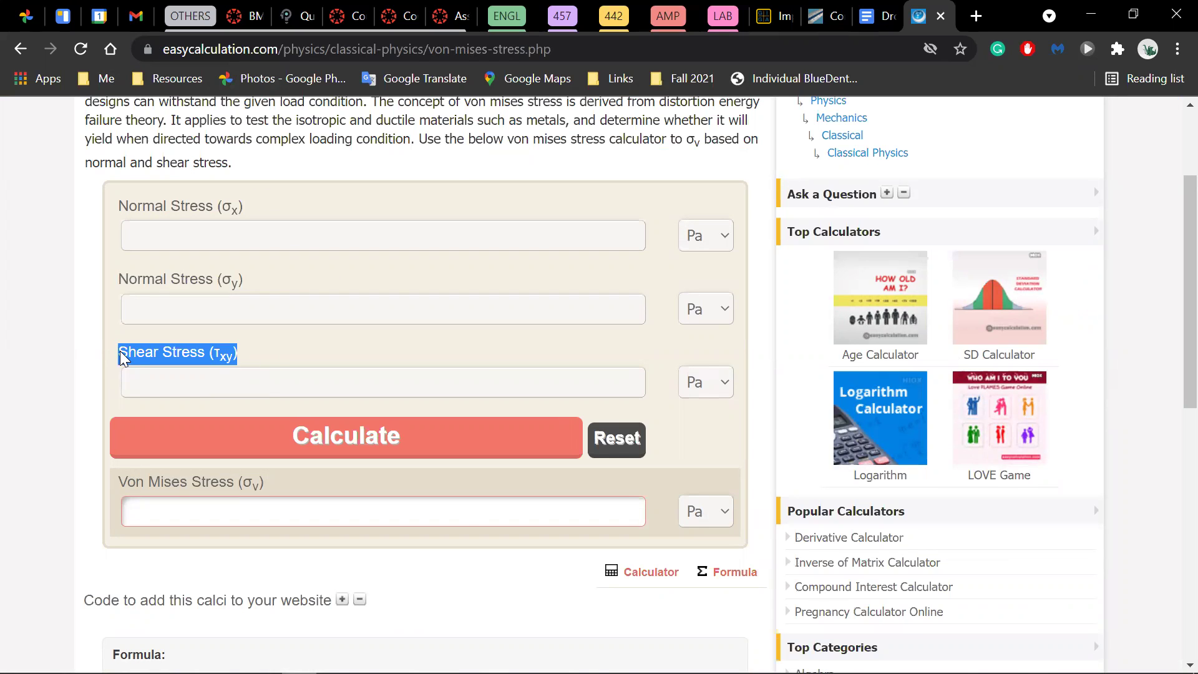
{"action": "left_click", "coordinate": [277, 359]}
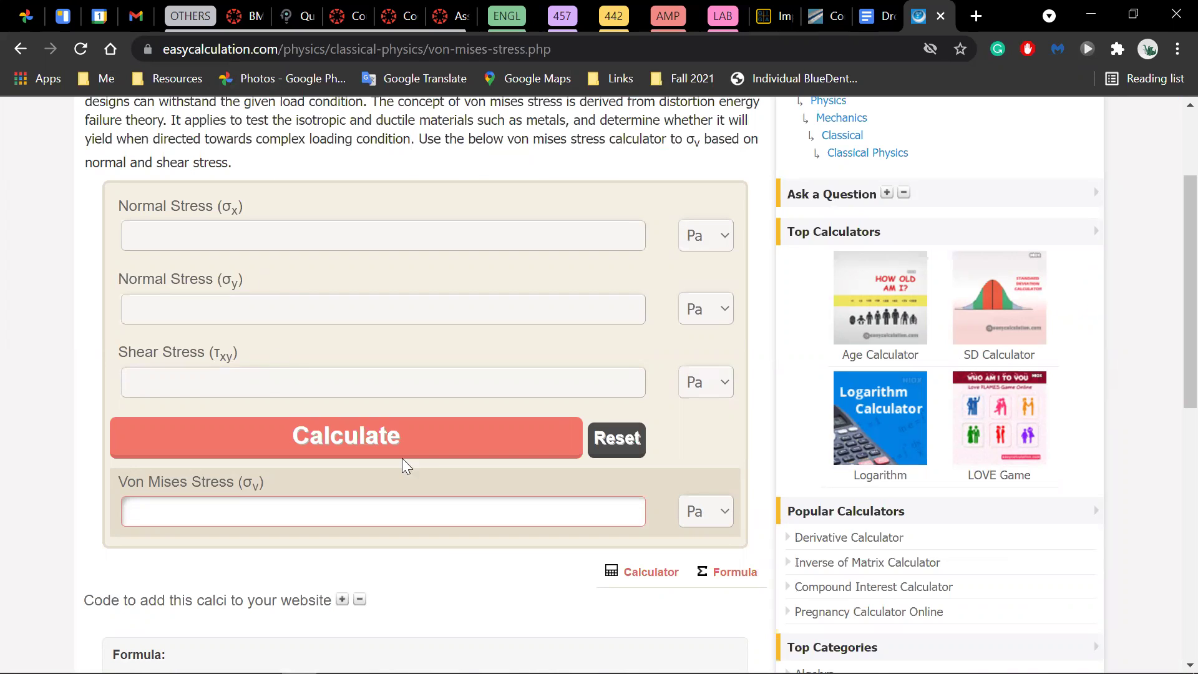
{"action": "scroll", "coordinate": [399, 455], "scroll_direction": "down", "scroll_amount": 7}
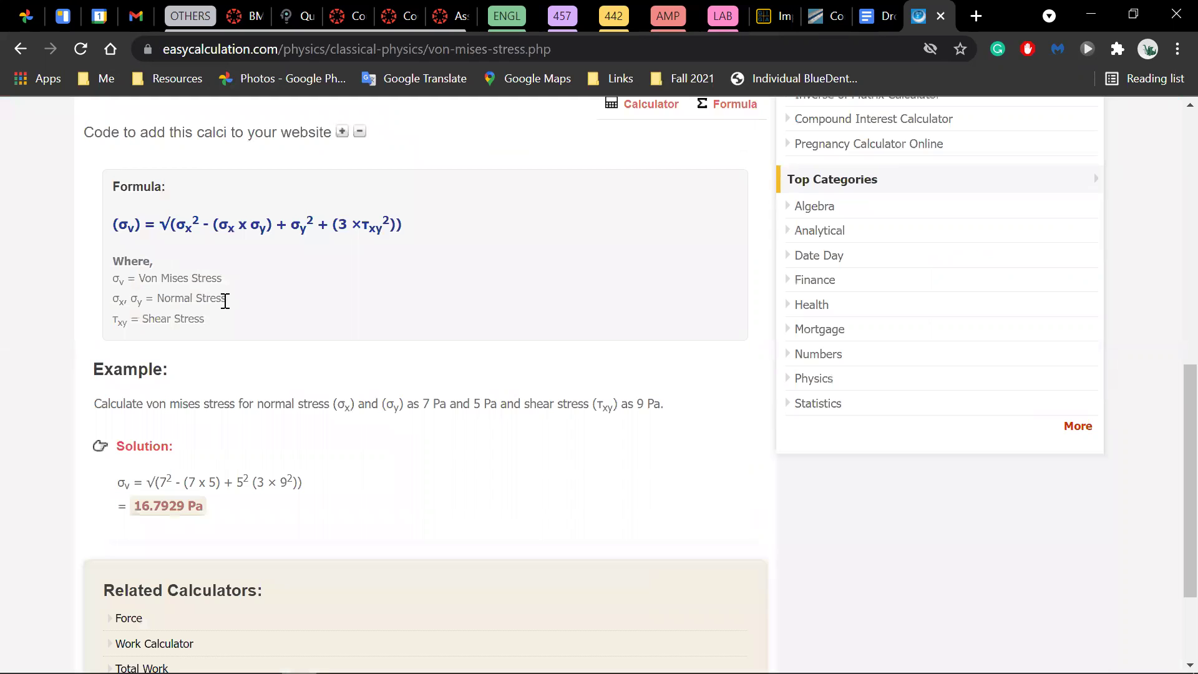
{"action": "triple_click", "coordinate": [105, 301]}
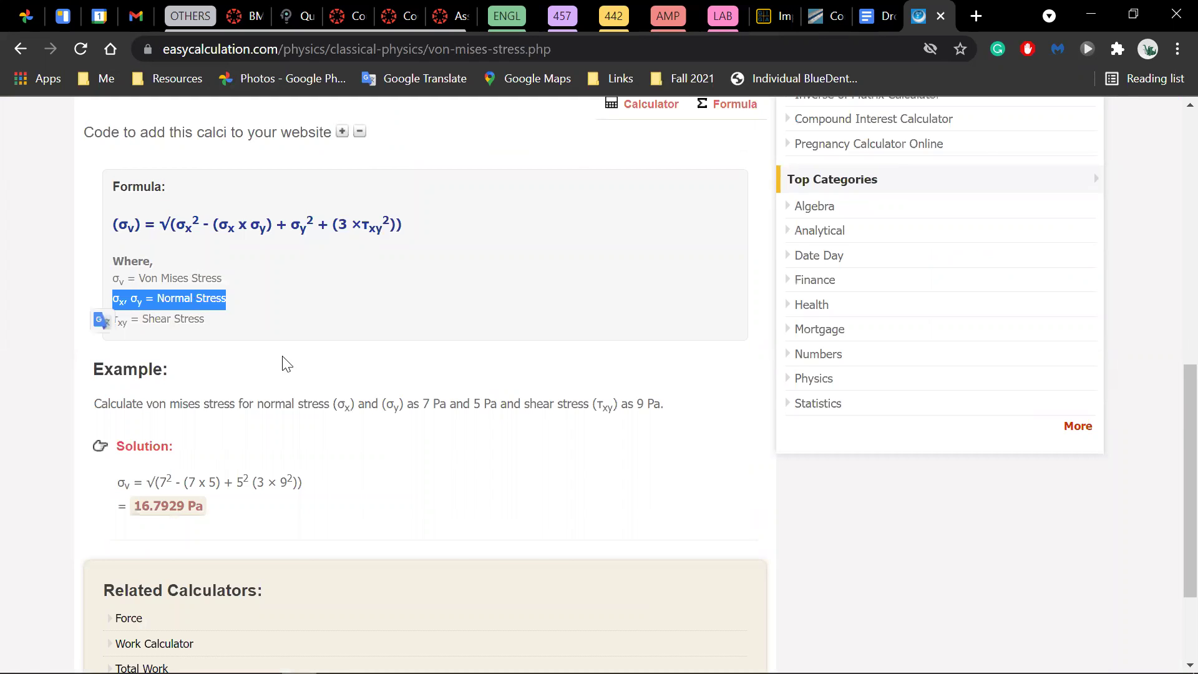
{"action": "scroll", "coordinate": [282, 362], "scroll_direction": "up", "scroll_amount": 2}
{"action": "left_click", "coordinate": [262, 504]}
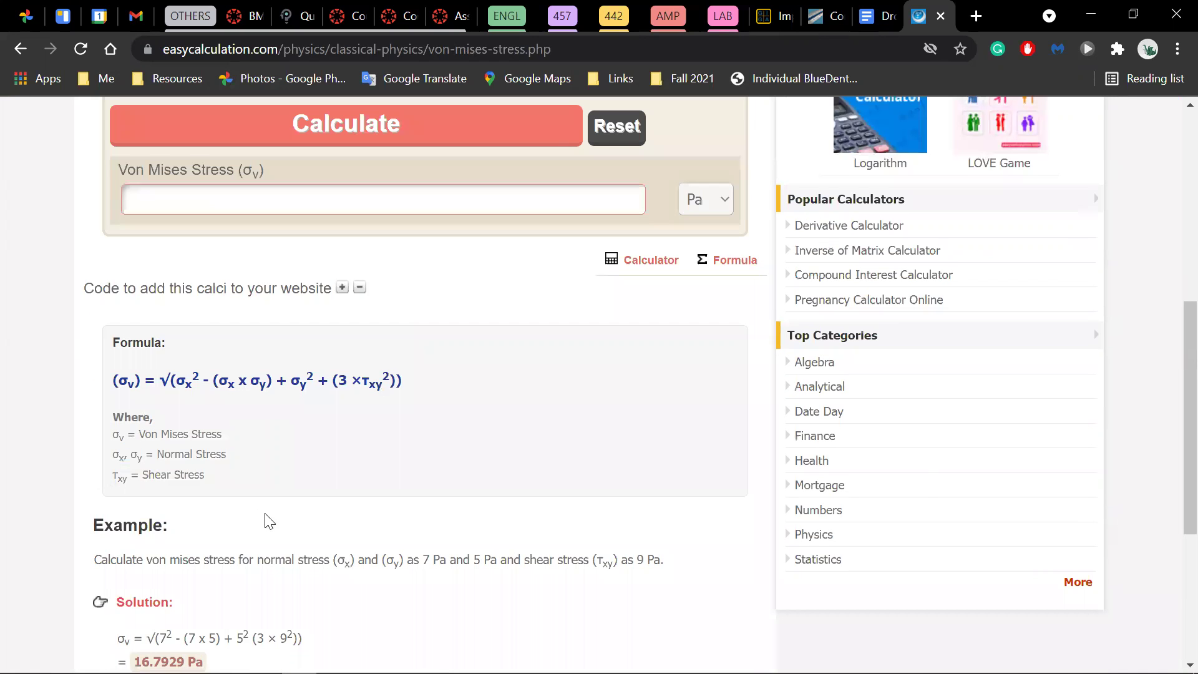
Step: Compare the calculator's normal and shear stress inputs with the terms of the von Mises formula, highlighting the shear stress label
{"action": "scroll", "coordinate": [261, 500], "scroll_direction": "up", "scroll_amount": 5}
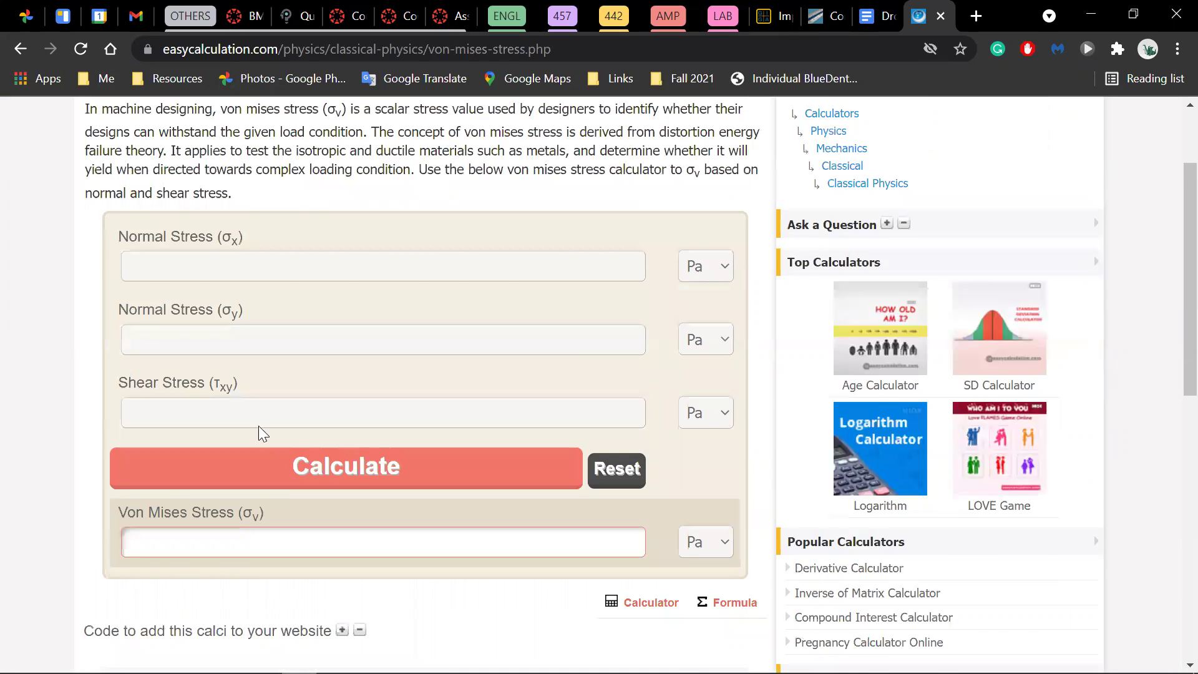
{"action": "scroll", "coordinate": [258, 431], "scroll_direction": "up", "scroll_amount": 2}
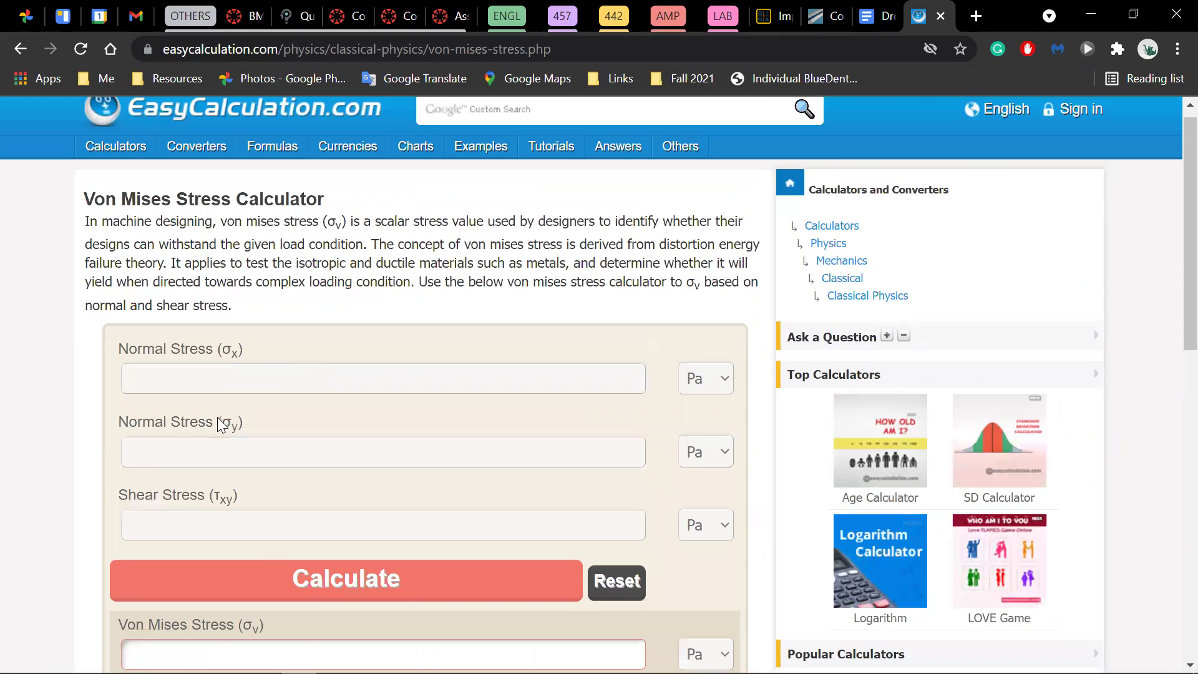
{"action": "scroll", "coordinate": [241, 417], "scroll_direction": "down", "scroll_amount": 7}
{"action": "scroll", "coordinate": [243, 419], "scroll_direction": "up", "scroll_amount": 6}
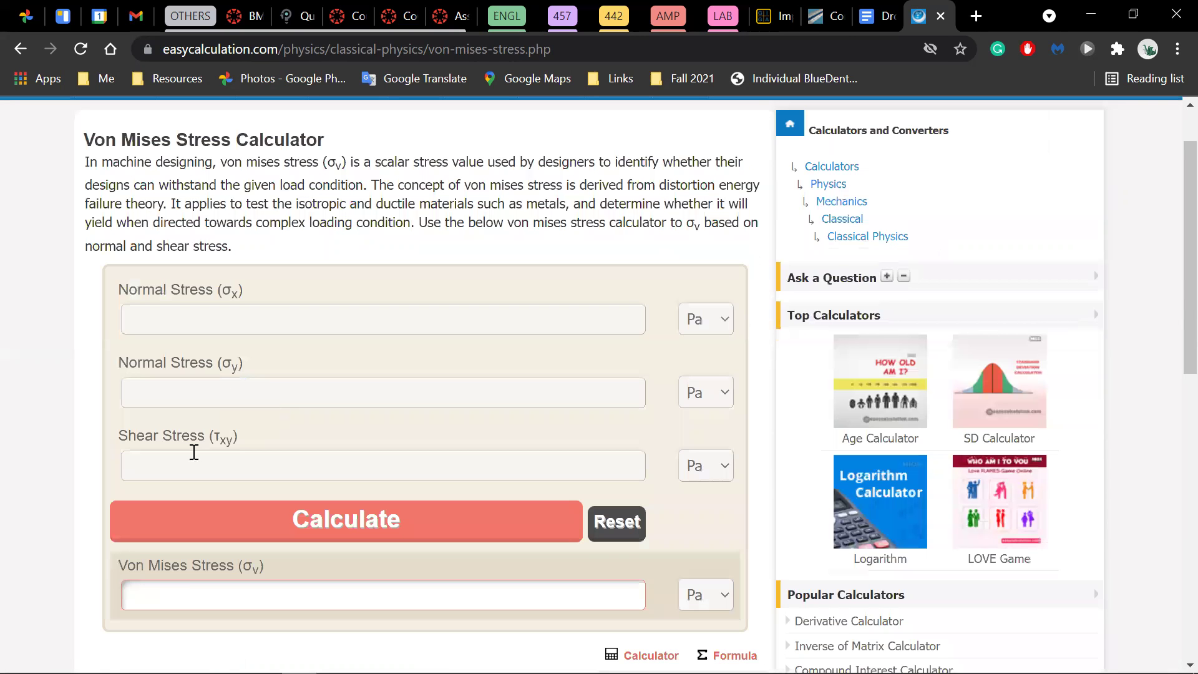
{"action": "scroll", "coordinate": [216, 424], "scroll_direction": "down", "scroll_amount": 4}
{"action": "scroll", "coordinate": [350, 561], "scroll_direction": "up", "scroll_amount": 2}
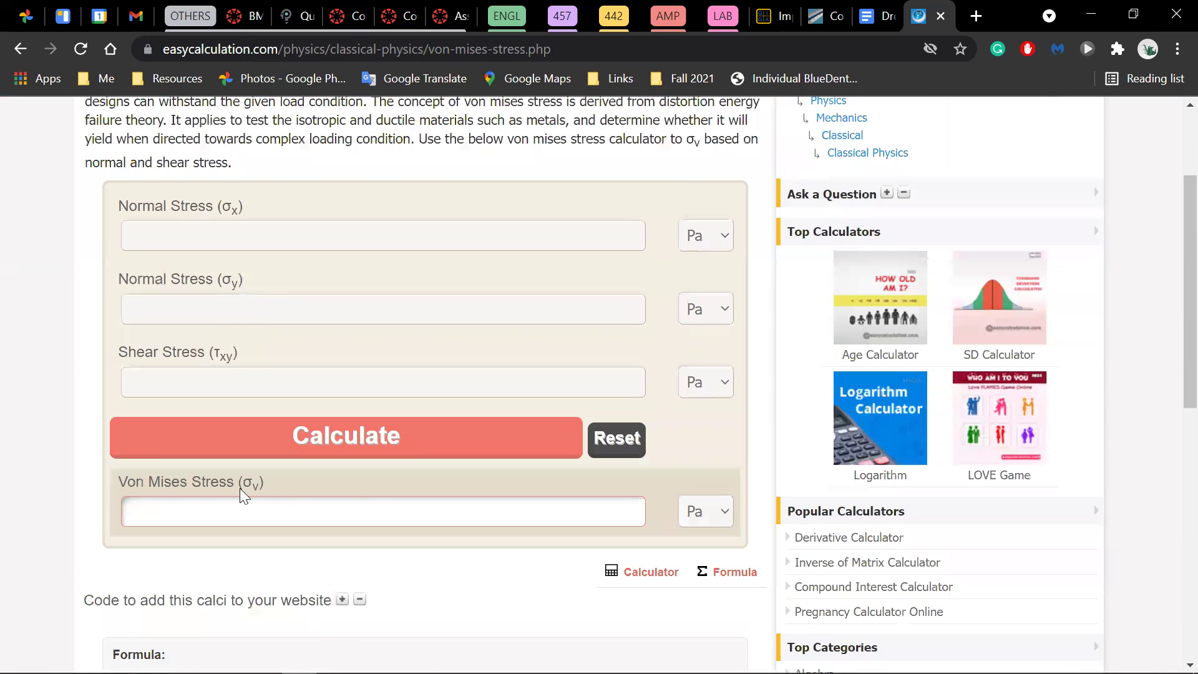
{"action": "scroll", "coordinate": [240, 488], "scroll_direction": "down", "scroll_amount": 3}
{"action": "scroll", "coordinate": [128, 314], "scroll_direction": "up", "scroll_amount": 3}
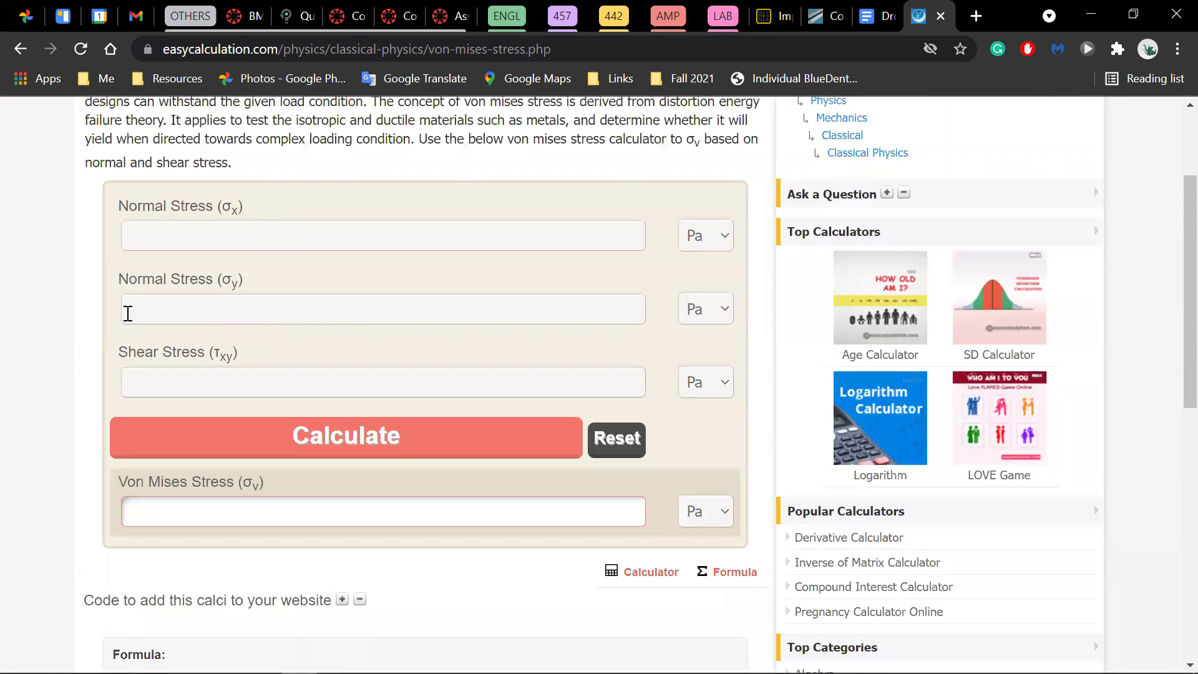
{"action": "triple_click", "coordinate": [253, 348]}
{"action": "mouse_move", "coordinate": [132, 358]}
{"action": "left_mouse_down"}
{"action": "mouse_move", "coordinate": [108, 358]}
{"action": "mouse_move", "coordinate": [117, 359]}
{"action": "left_mouse_up"}
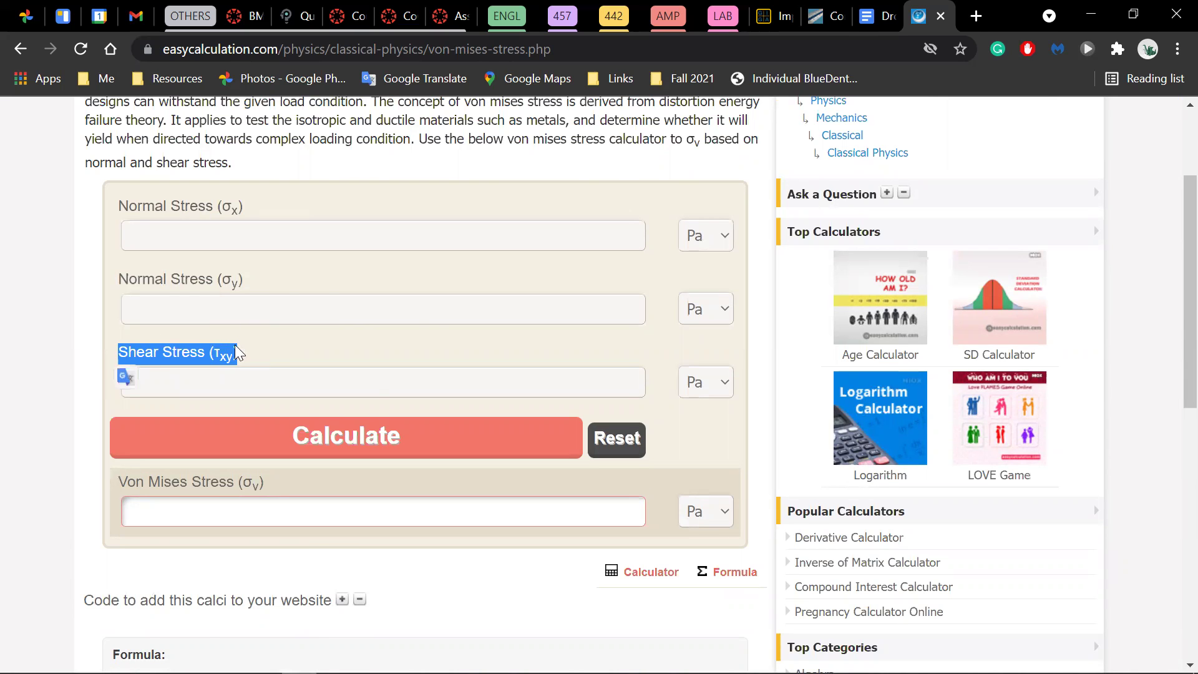
{"action": "scroll", "coordinate": [275, 396], "scroll_direction": "down", "scroll_amount": 5}
{"action": "scroll", "coordinate": [184, 368], "scroll_direction": "up", "scroll_amount": 5}
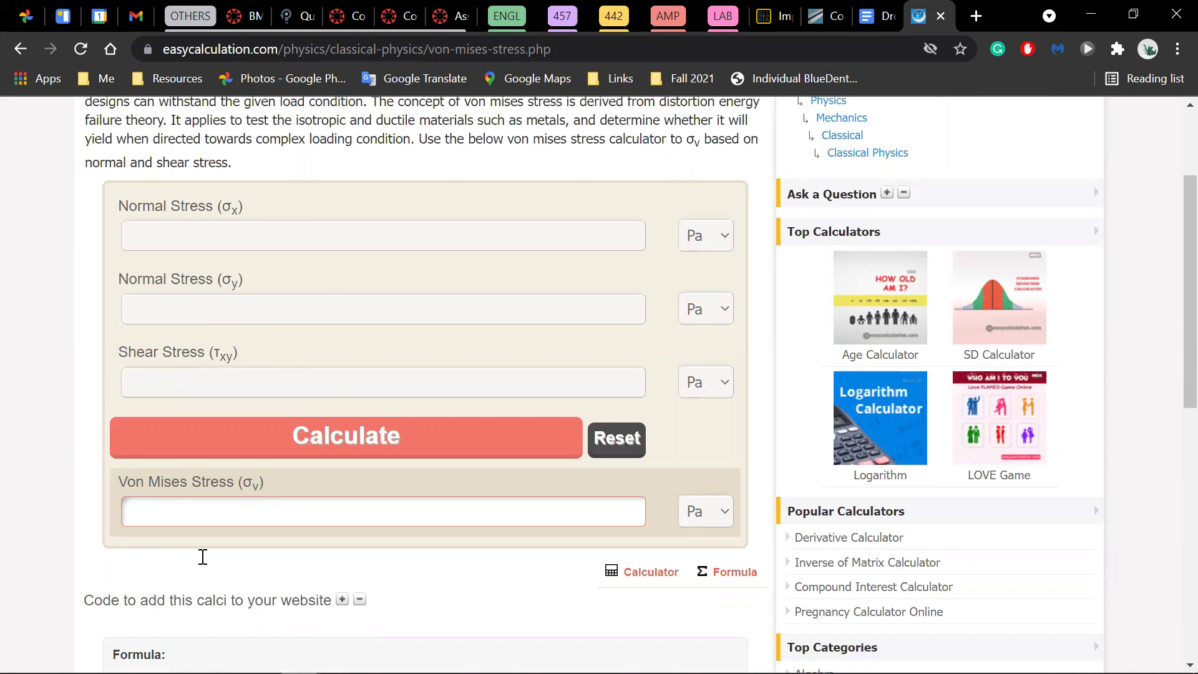
{"action": "scroll", "coordinate": [200, 556], "scroll_direction": "down", "scroll_amount": 5}
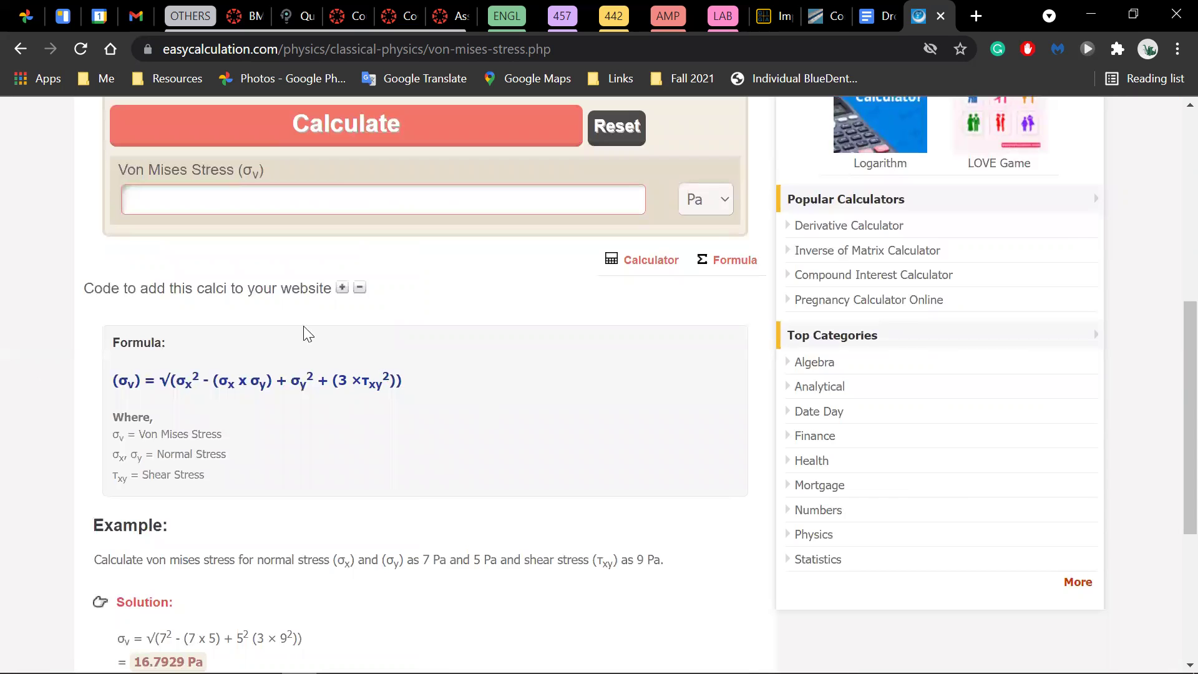
{"action": "scroll", "coordinate": [252, 356], "scroll_direction": "up", "scroll_amount": 5}
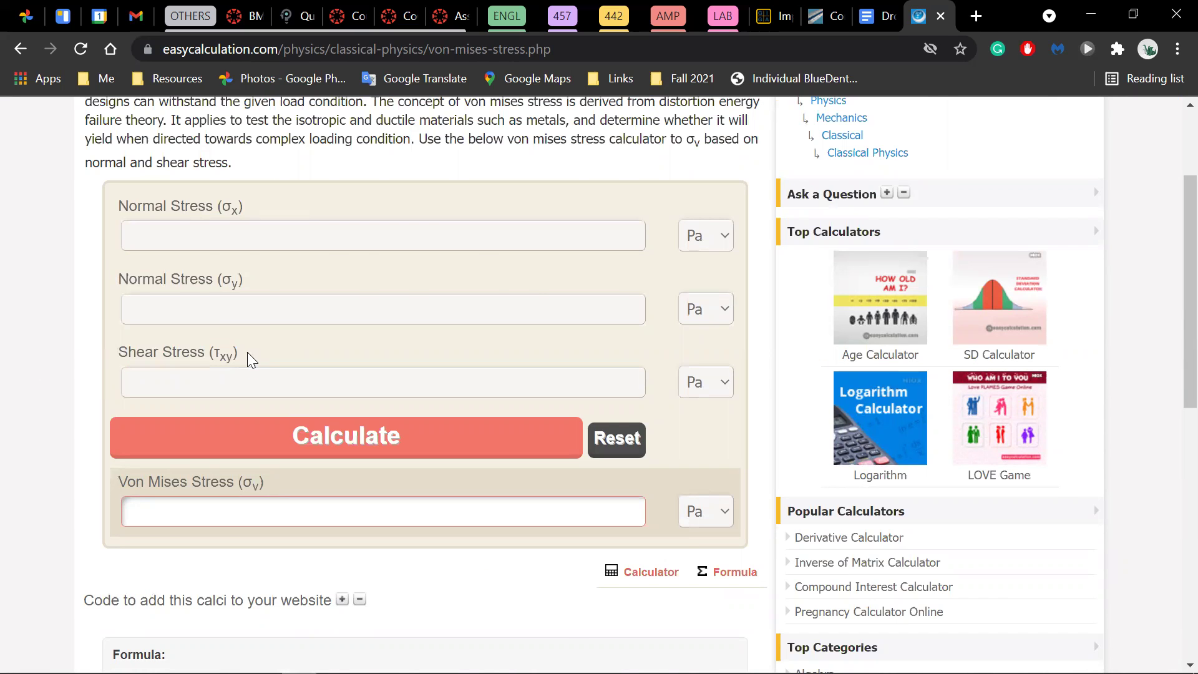
Step: Examine the σx and σy normal stress inputs of the calculator by highlighting their labels
{"action": "scroll", "coordinate": [187, 359], "scroll_direction": "up", "scroll_amount": 3}
{"action": "left_click_drag", "start_coordinate": [107, 377], "coordinate": [201, 396]}
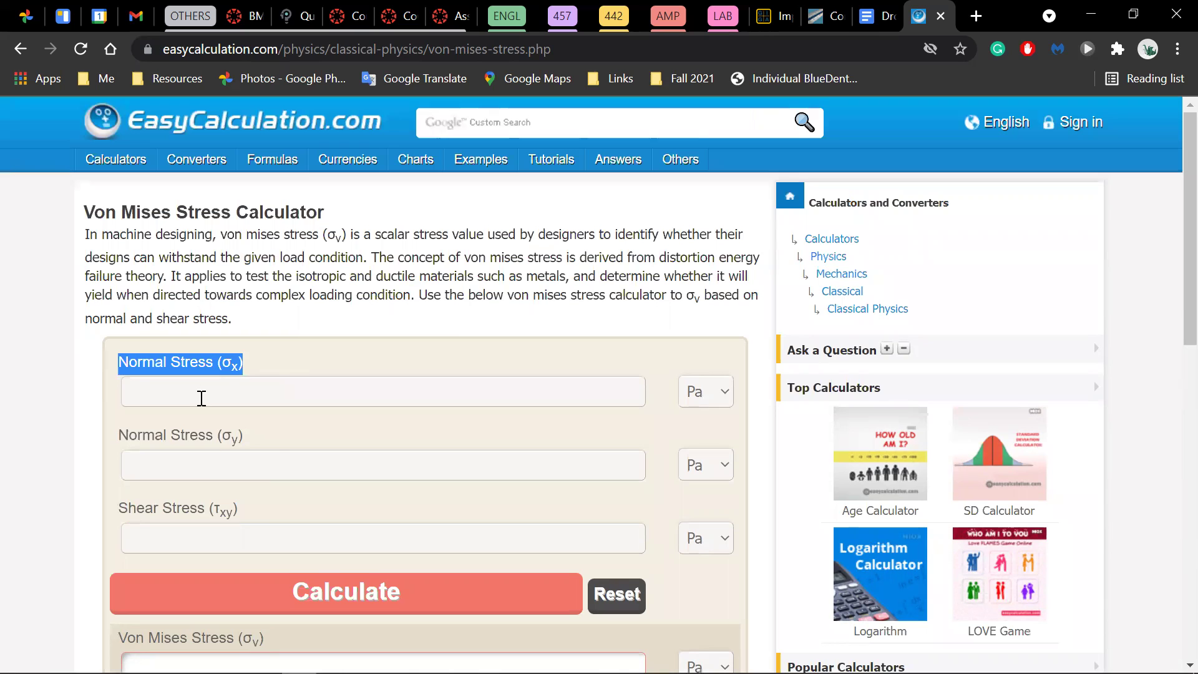
{"action": "left_click", "coordinate": [228, 435]}
{"action": "left_click_drag", "start_coordinate": [130, 428], "coordinate": [115, 424]}
{"action": "left_click_drag", "start_coordinate": [117, 362], "coordinate": [290, 339]}
{"action": "scroll", "coordinate": [193, 518], "scroll_direction": "down", "scroll_amount": 5}
{"action": "scroll", "coordinate": [256, 430], "scroll_direction": "up", "scroll_amount": 5}
{"action": "left_click", "coordinate": [256, 432]}
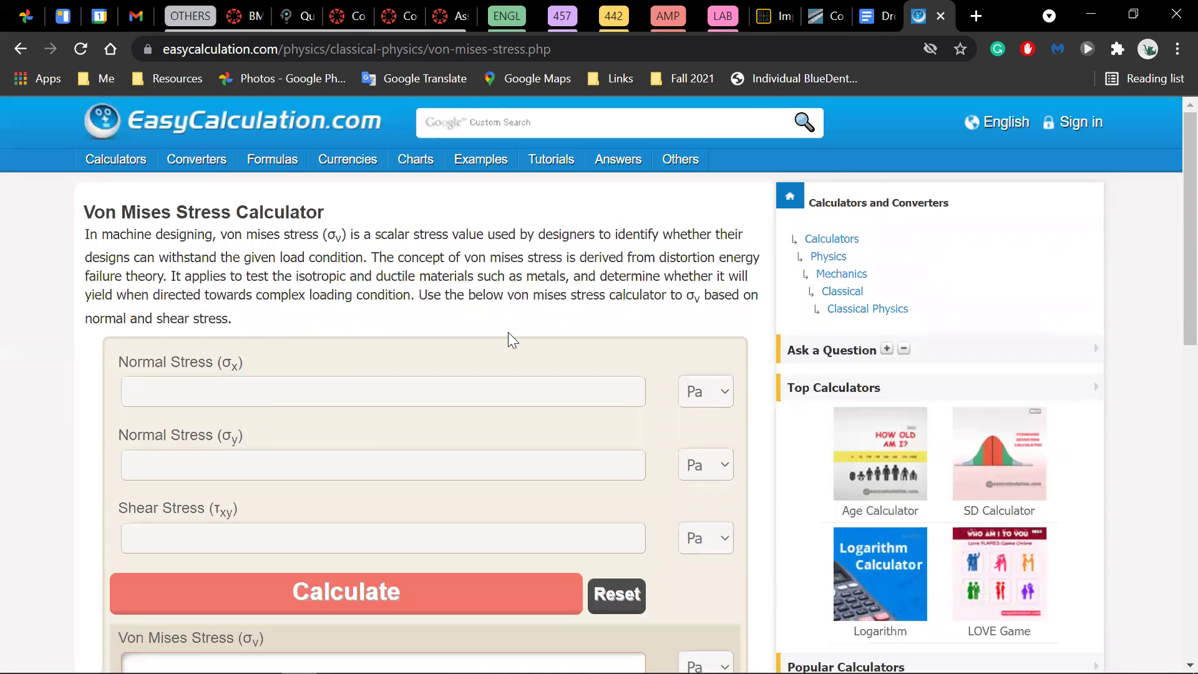
{"action": "triple_click", "coordinate": [109, 366]}
{"action": "left_click", "coordinate": [153, 432]}
{"action": "triple_click", "coordinate": [144, 437]}
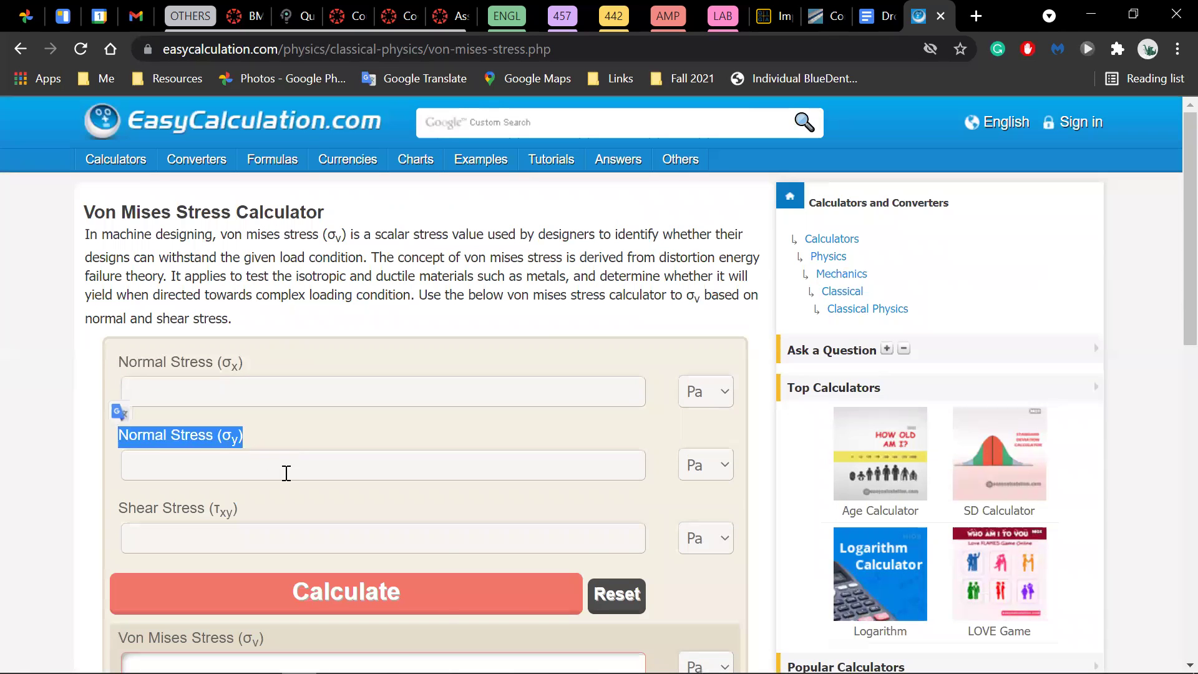
Step: Examine the von Mises stress equation in the Formula section, highlighting it and clearing the highlight
{"action": "left_click", "coordinate": [286, 470]}
{"action": "scroll", "coordinate": [284, 474], "scroll_direction": "down", "scroll_amount": 3}
{"action": "scroll", "coordinate": [114, 535], "scroll_direction": "down", "scroll_amount": 2}
{"action": "left_click_drag", "start_coordinate": [113, 537], "coordinate": [367, 537]}
{"action": "left_click", "coordinate": [312, 512]}
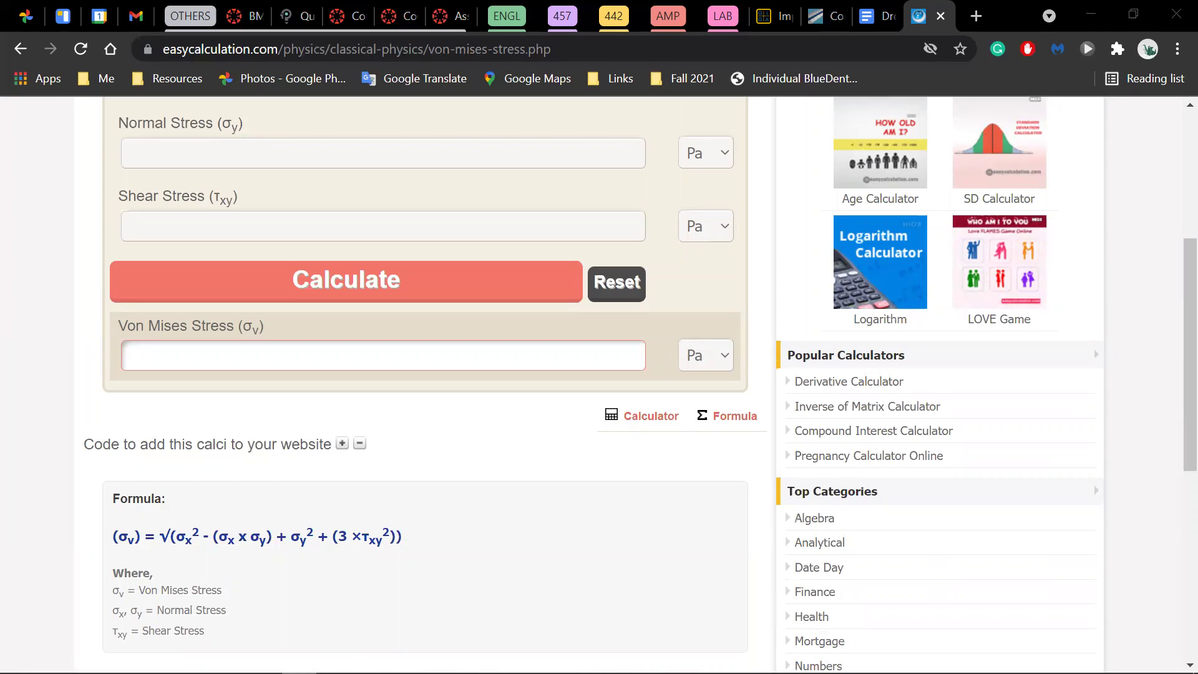
Step: Review the calculator's normal stress inputs, highlighting the σx label, and return to the von Mises formula
{"action": "scroll", "coordinate": [498, 374], "scroll_direction": "up", "scroll_amount": 3}
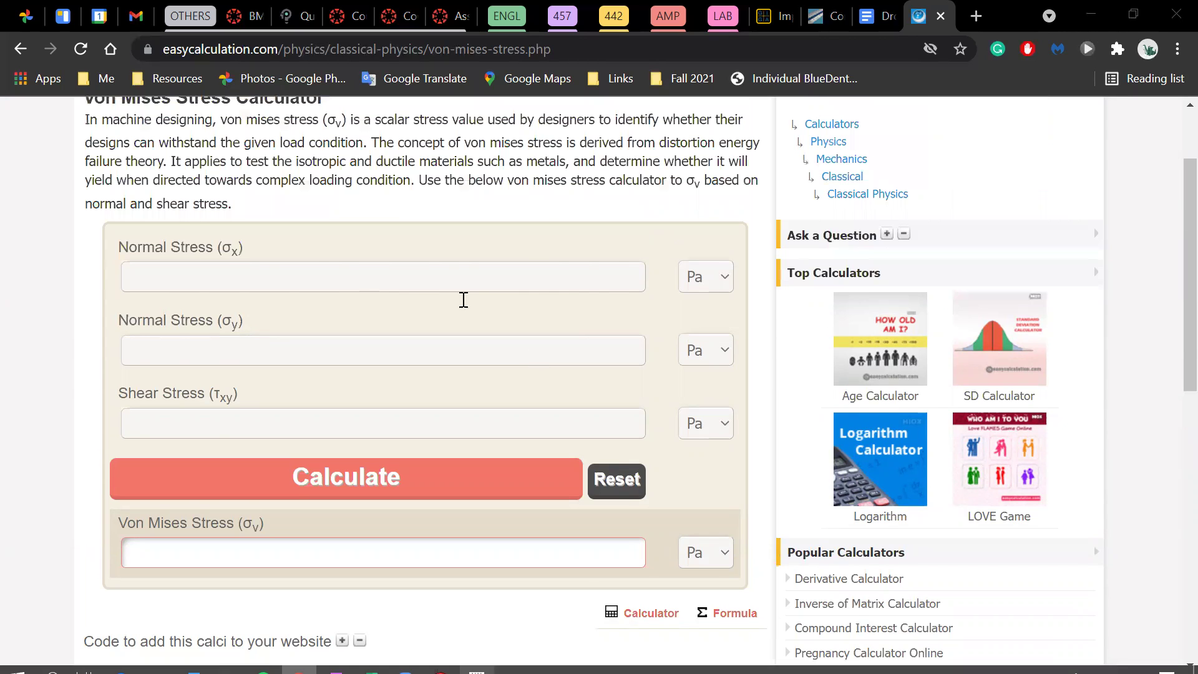
{"action": "scroll", "coordinate": [464, 300], "scroll_direction": "up", "scroll_amount": 2}
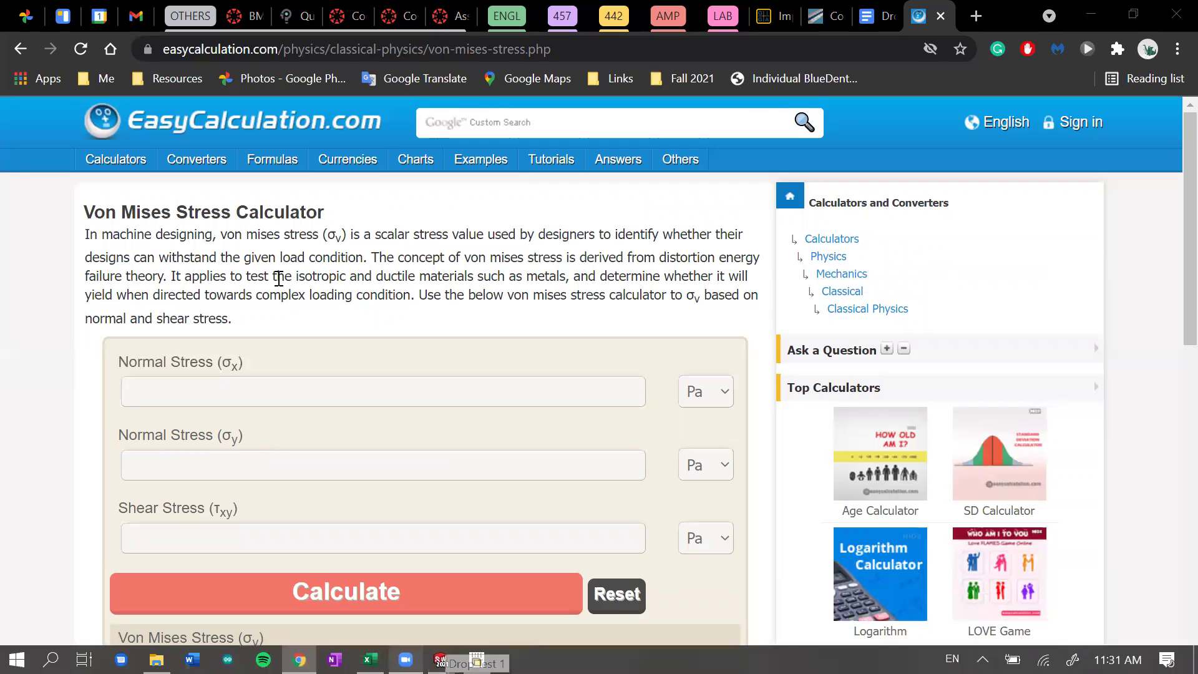
{"action": "left_click_drag", "start_coordinate": [242, 363], "coordinate": [159, 375]}
{"action": "left_click", "coordinate": [159, 374]}
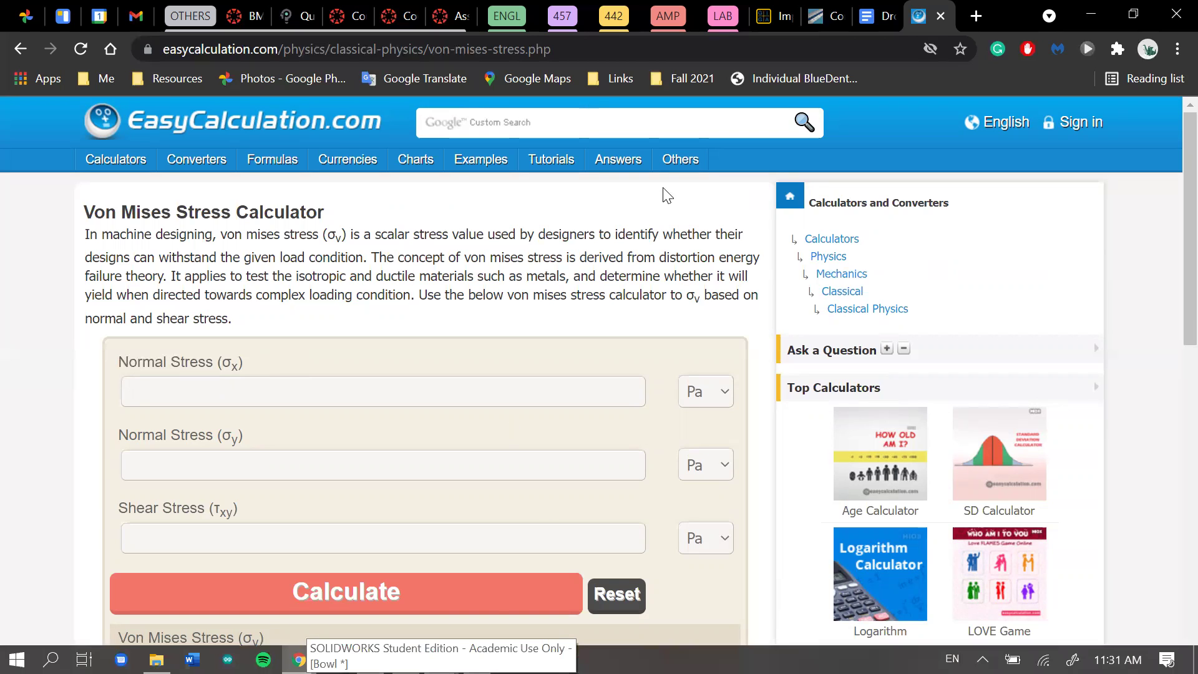
{"action": "scroll", "coordinate": [493, 603], "scroll_direction": "down", "scroll_amount": 5}
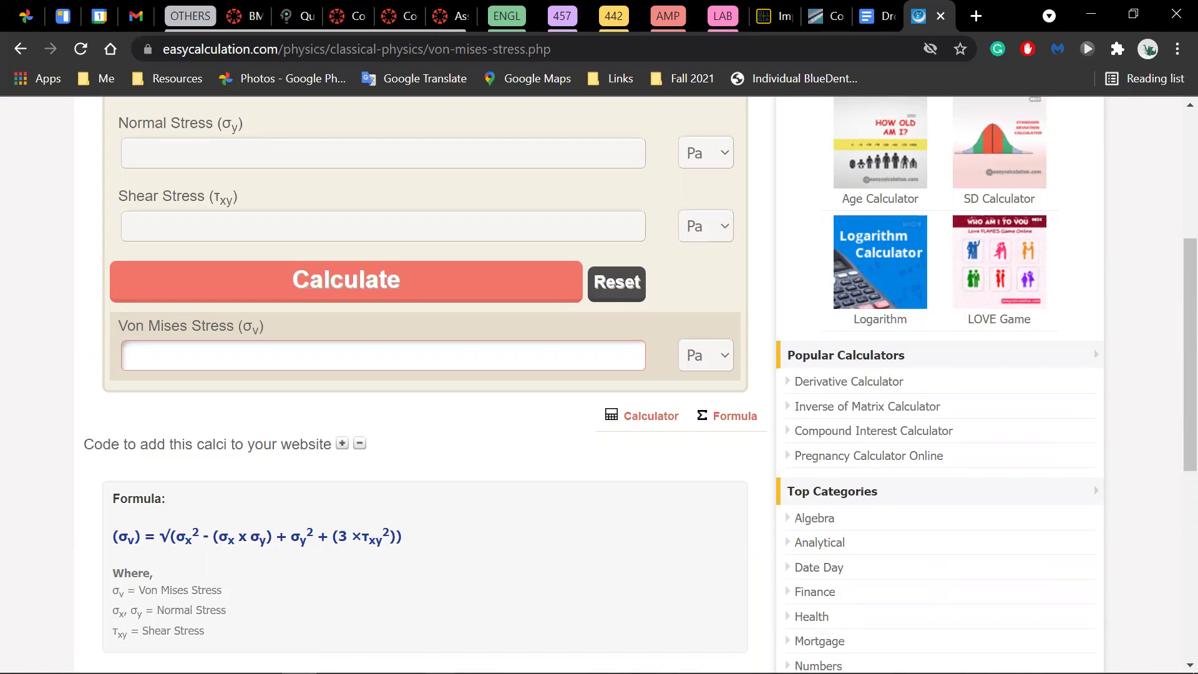
Step: Switch to the Bowl model in SOLIDWORKS, check the Drop Test 1 solver progress, and minimize the solver window
{"action": "mouse_move", "coordinate": [441, 662]}
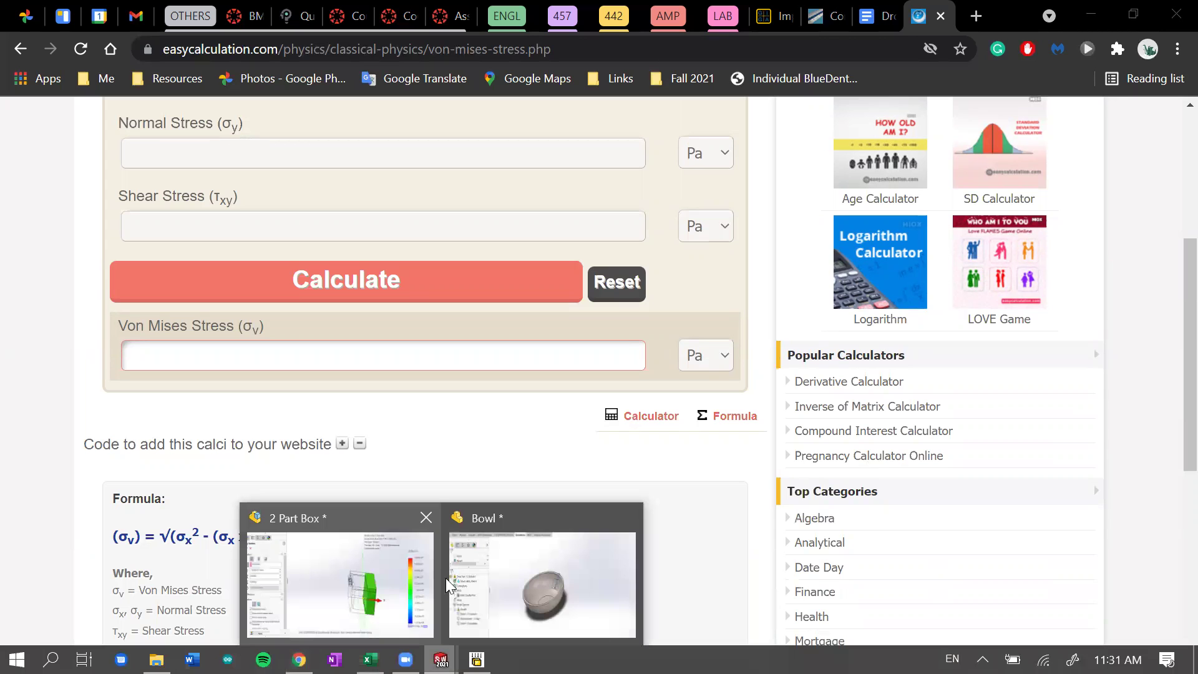
{"action": "left_click", "coordinate": [485, 506]}
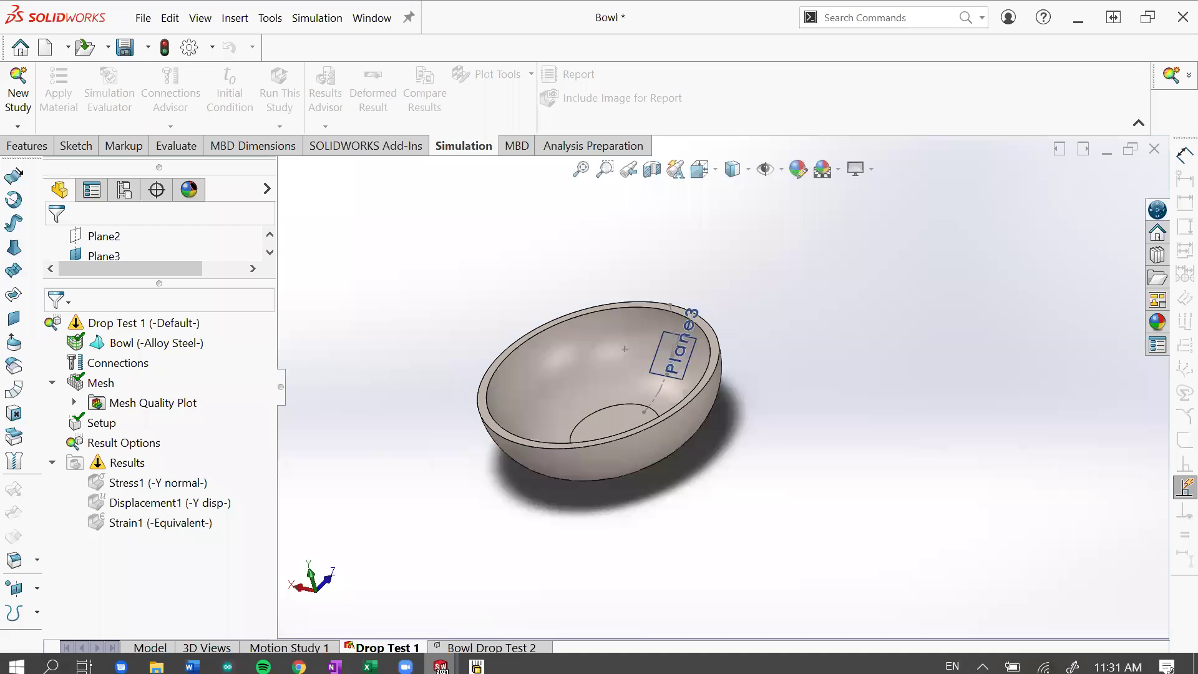
{"action": "left_click", "coordinate": [477, 660]}
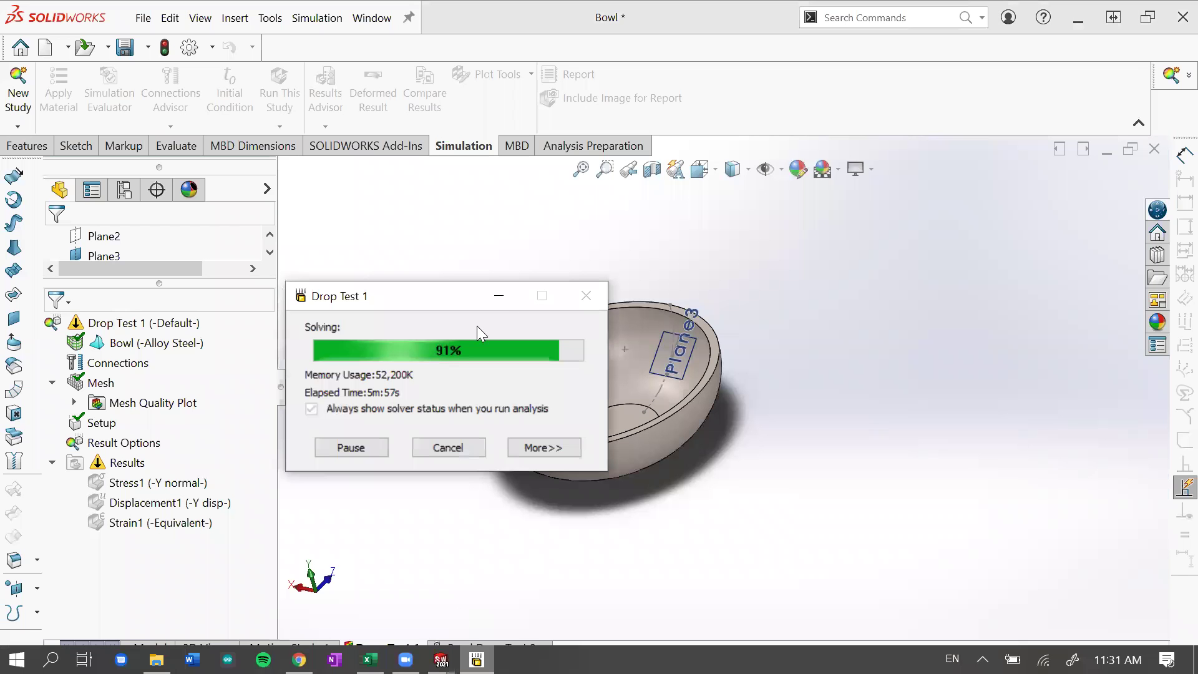
{"action": "left_click", "coordinate": [506, 296]}
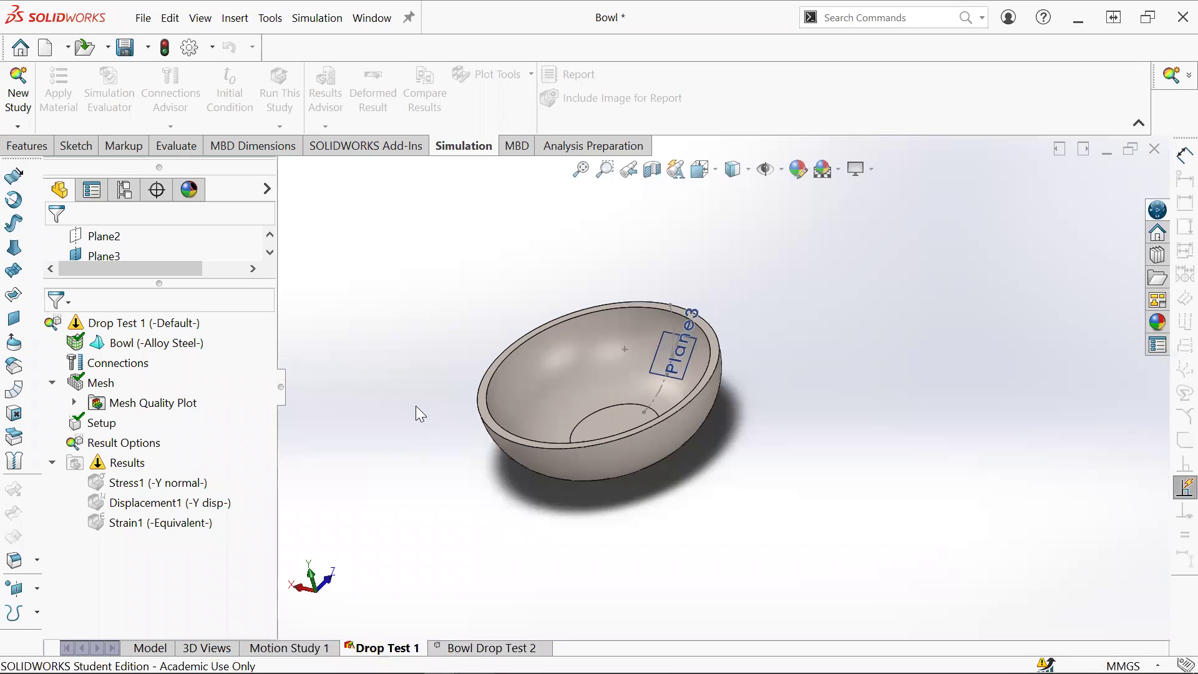
Step: Inspect the bowl from its underside and side, and try to switch to the Bowl Drop Test 2 study
{"action": "middle_click_drag", "start_coordinate": [530, 381], "coordinate": [575, 440]}
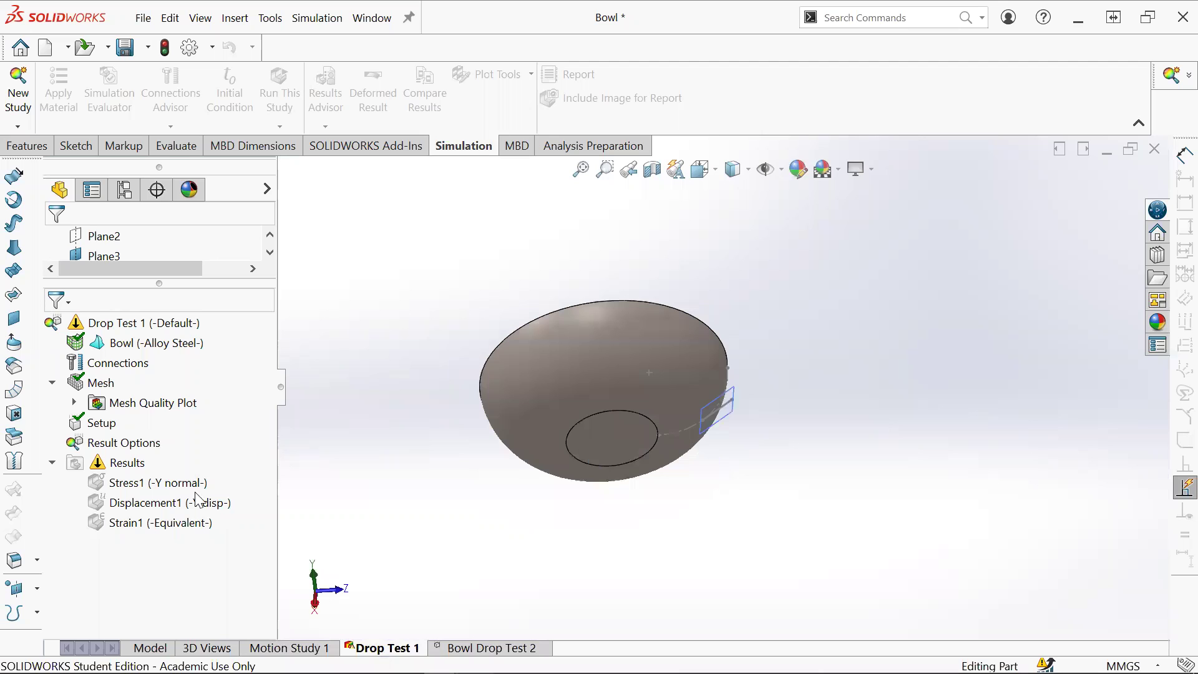
{"action": "scroll", "coordinate": [689, 422], "scroll_direction": "down", "scroll_amount": 5}
{"action": "middle_click_drag", "start_coordinate": [689, 422], "coordinate": [519, 455]}
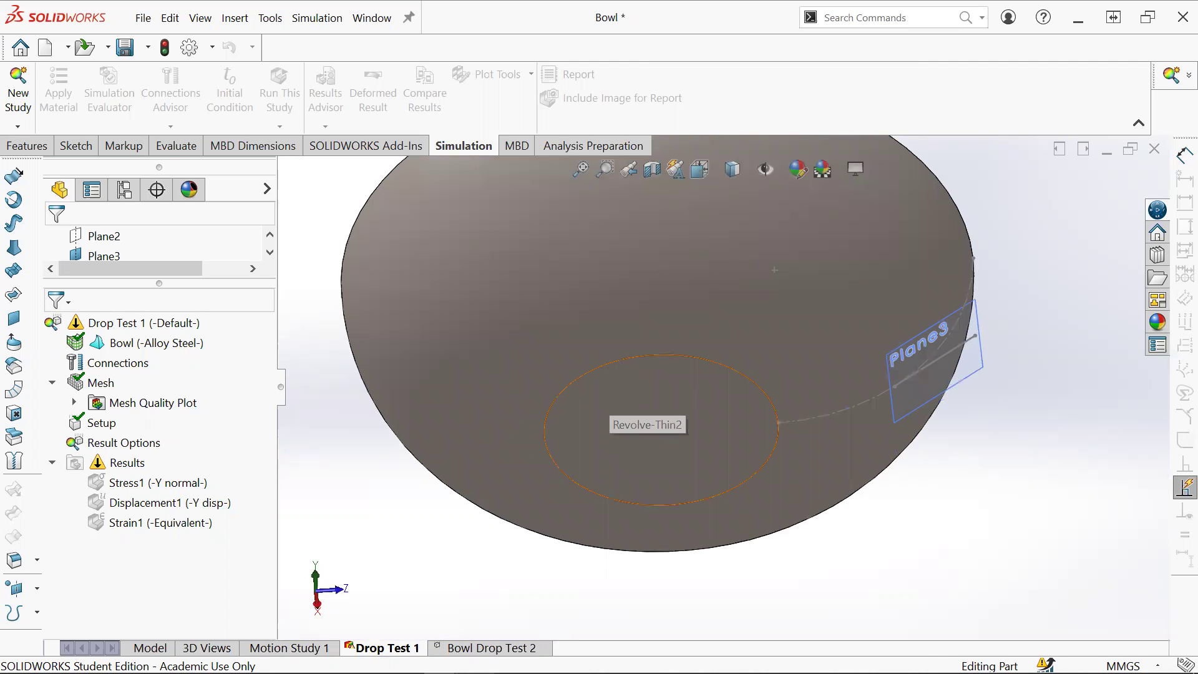
{"action": "scroll", "coordinate": [601, 408], "scroll_direction": "up", "scroll_amount": 2}
{"action": "left_click", "coordinate": [398, 649]}
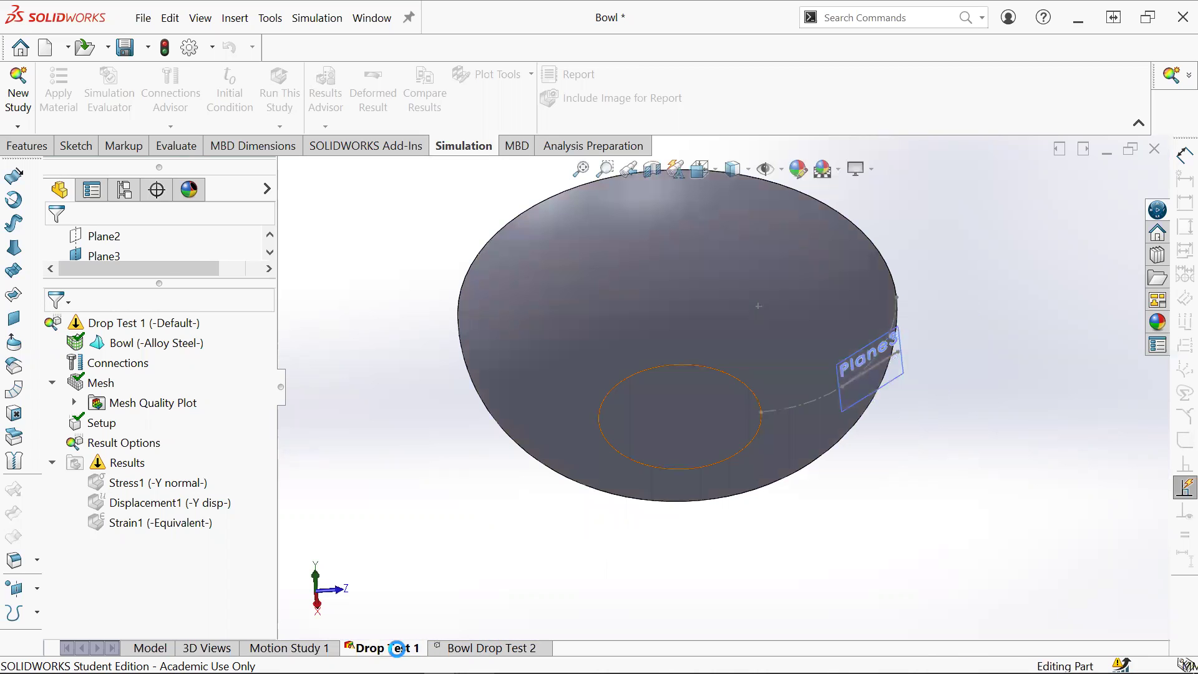
{"action": "left_click", "coordinate": [491, 648]}
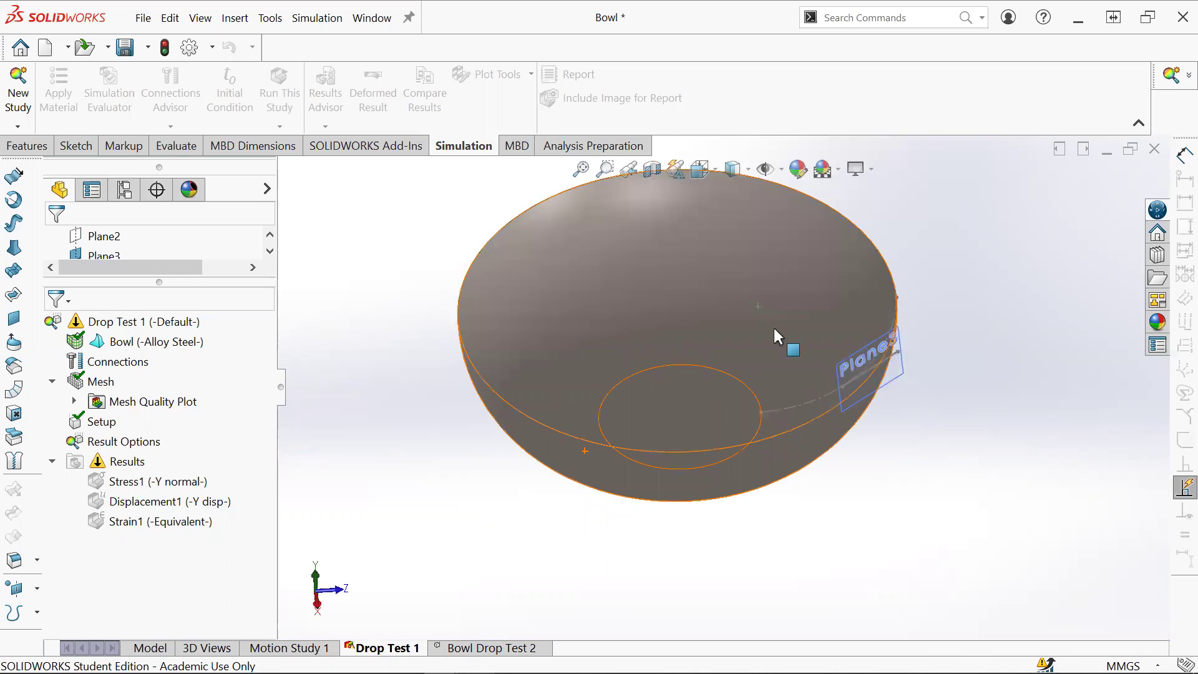
{"action": "middle_click_drag", "start_coordinate": [774, 329], "coordinate": [714, 405]}
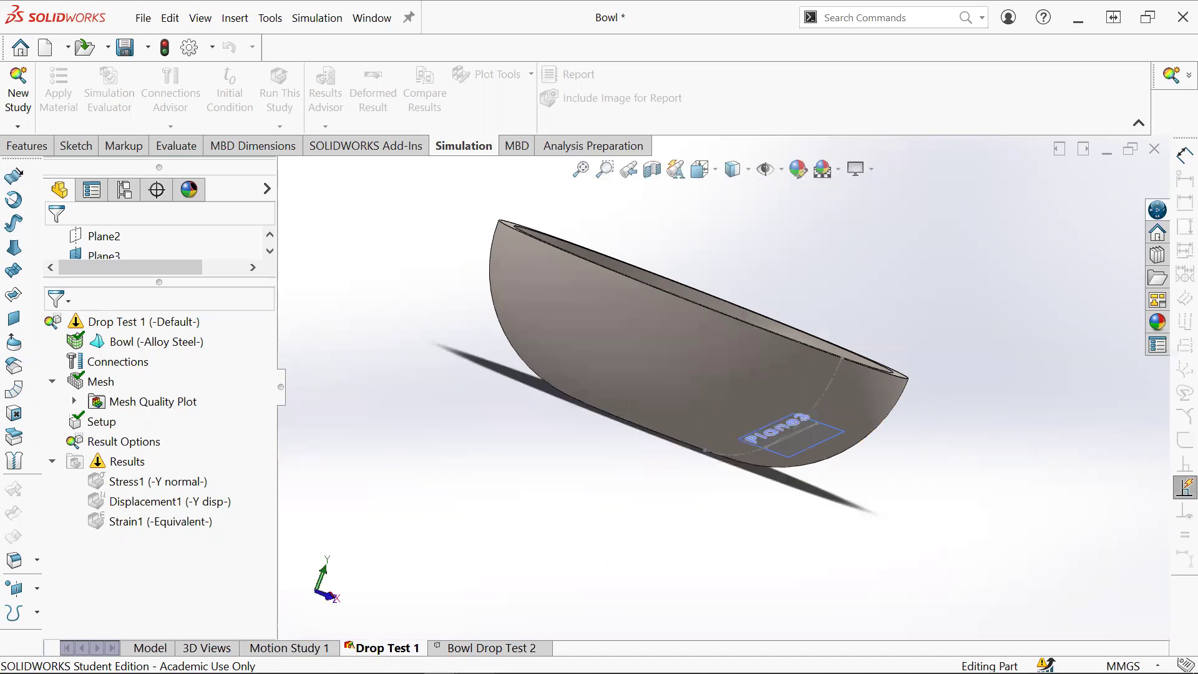
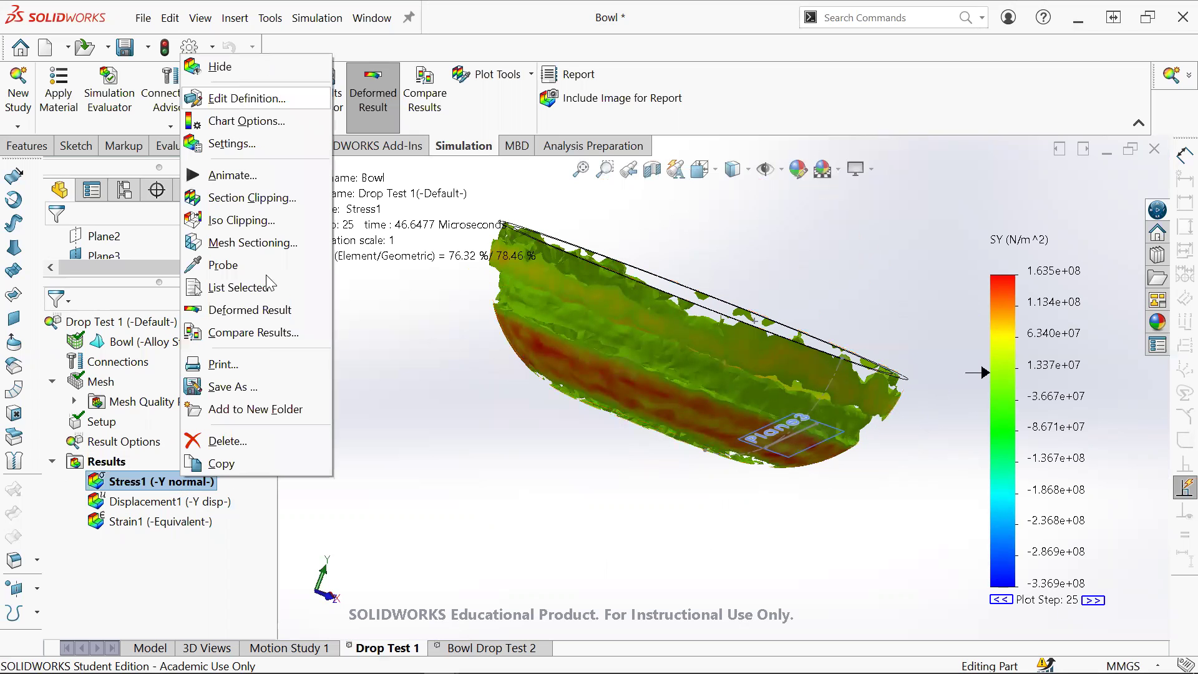
Step: Review the stress component choices in the Stress1 plot definition and close it with Y Normal Stress kept
{"action": "left_click", "coordinate": [291, 341]}
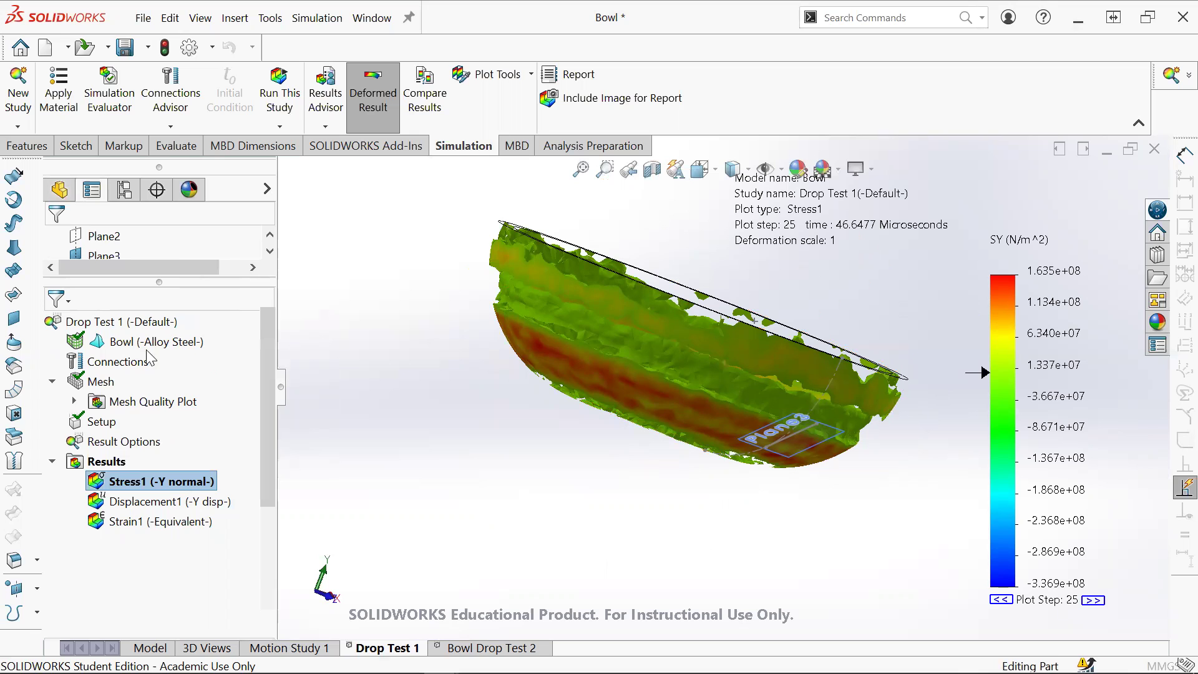
{"action": "left_click", "coordinate": [142, 325]}
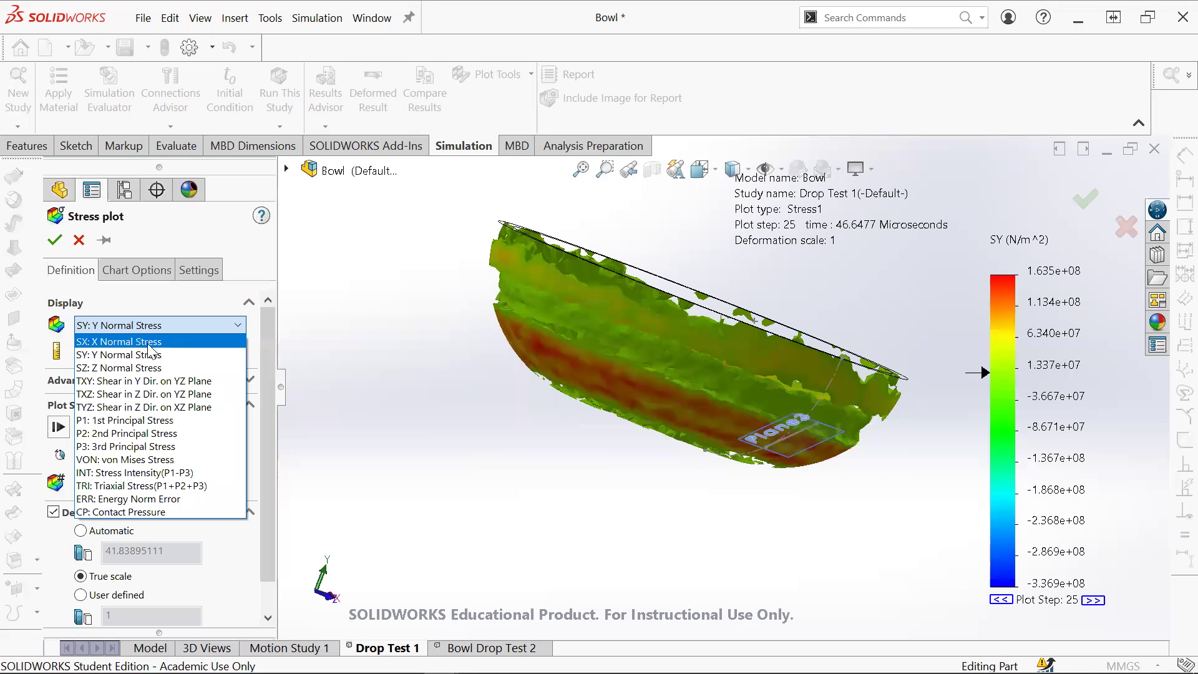
{"action": "left_click", "coordinate": [107, 280]}
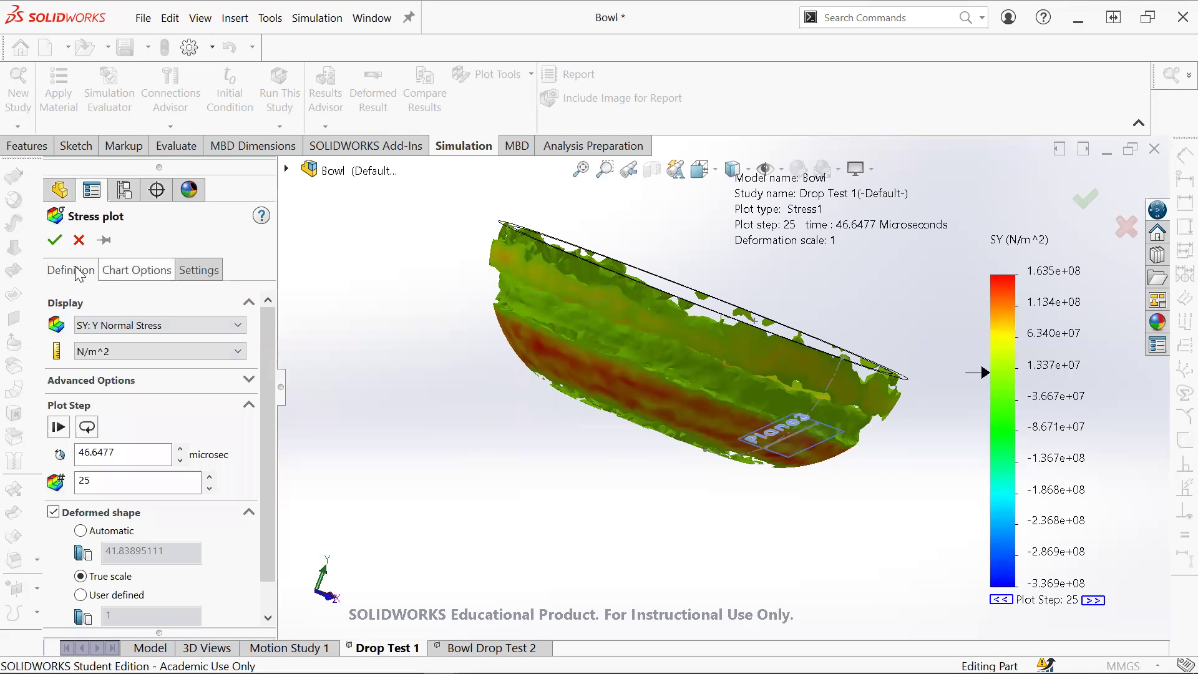
{"action": "key", "text": "Return"}
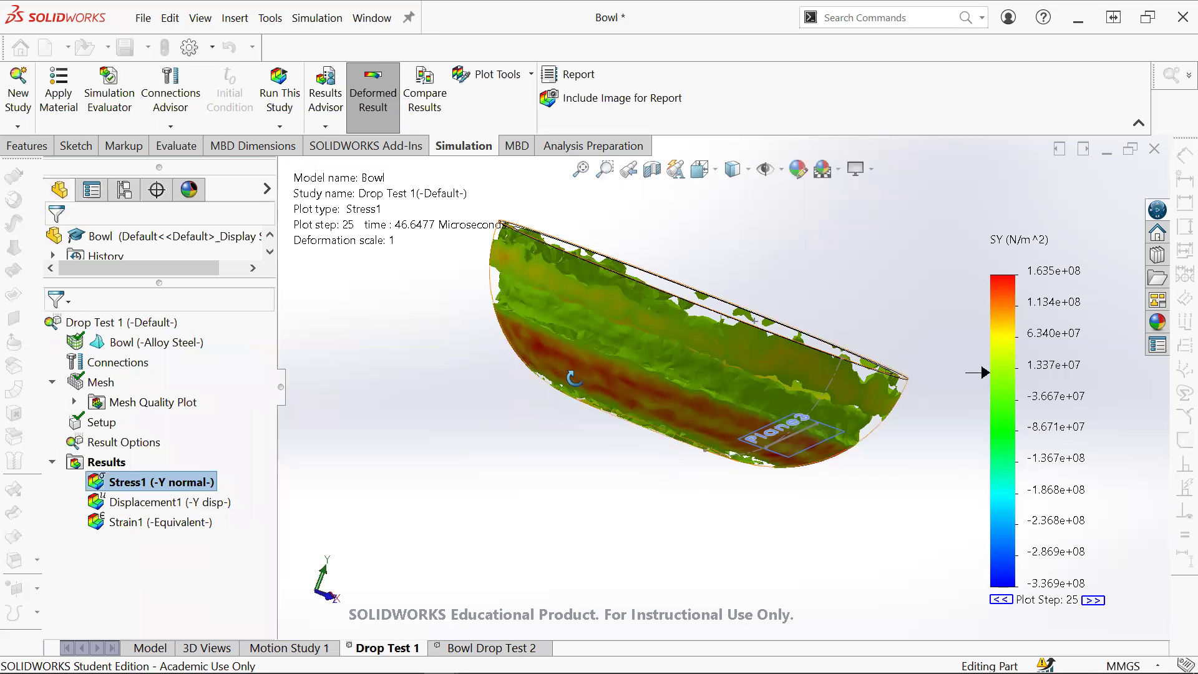
Step: Examine the Y normal stress plot from beneath the bowl and compare it with the strain and displacement plots
{"action": "middle_click_drag", "start_coordinate": [574, 378], "coordinate": [493, 382]}
{"action": "middle_click_drag", "start_coordinate": [697, 374], "coordinate": [734, 429]}
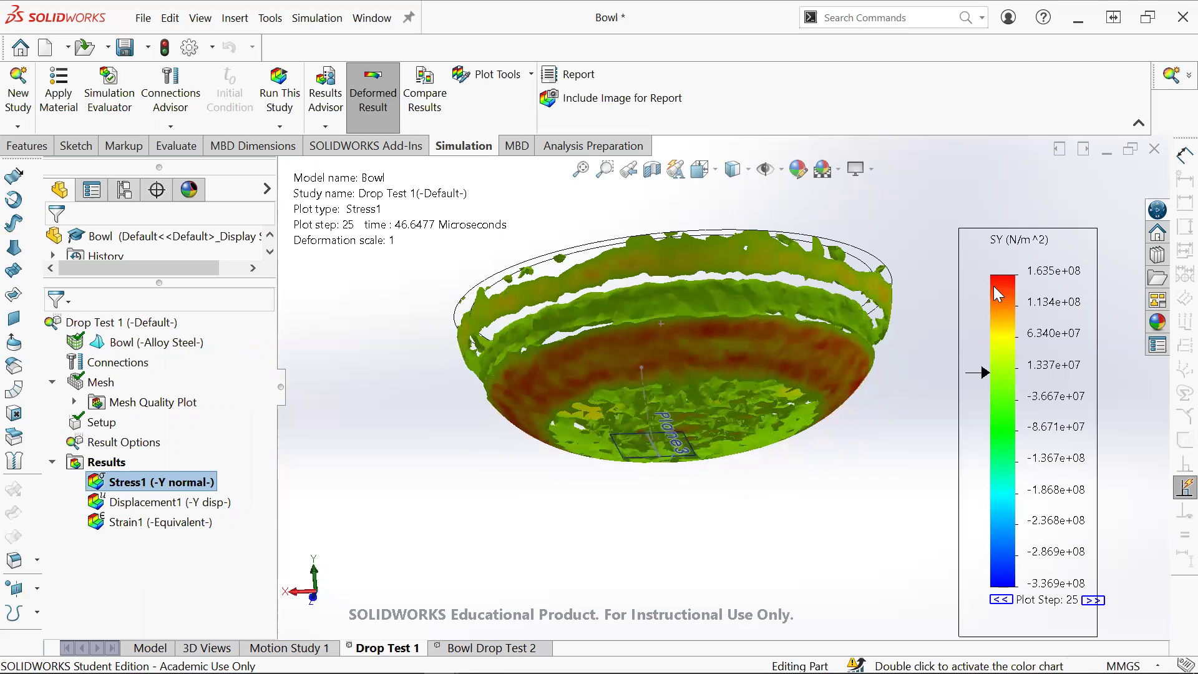
{"action": "double_click", "coordinate": [174, 519]}
{"action": "double_click", "coordinate": [178, 502]}
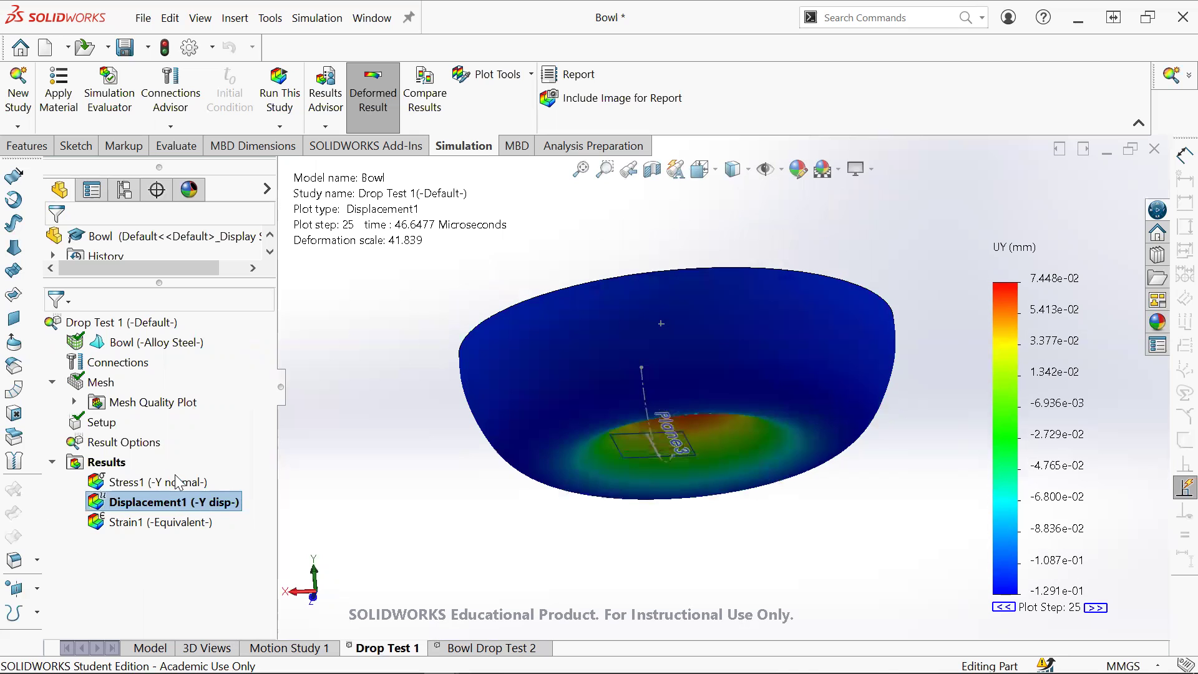
{"action": "double_click", "coordinate": [177, 482]}
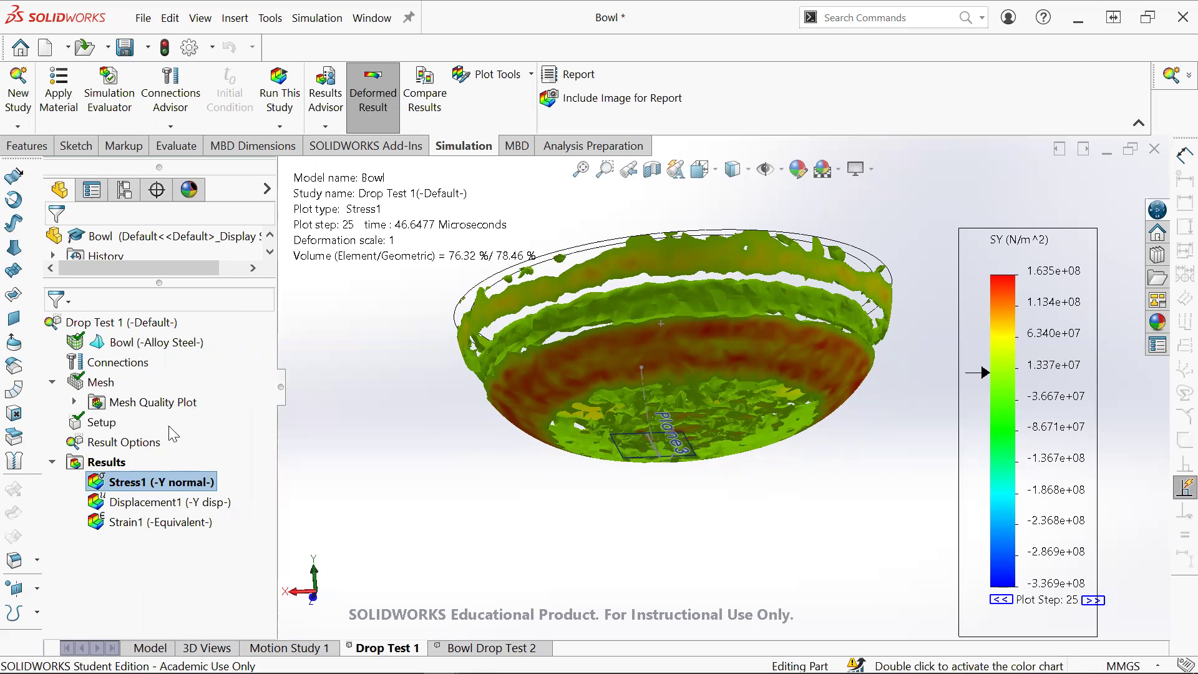
Step: View the bowl's material properties in SI - N/m^2 (Pa), compare the yield strength with the stress legend, and close the dialog
{"action": "key", "text": "shift+F10"}
{"action": "key", "text": "Down"}
{"action": "key", "text": "Down"}
{"action": "key", "text": "Down"}
{"action": "key", "text": "Down"}
{"action": "right_click", "coordinate": [118, 343]}
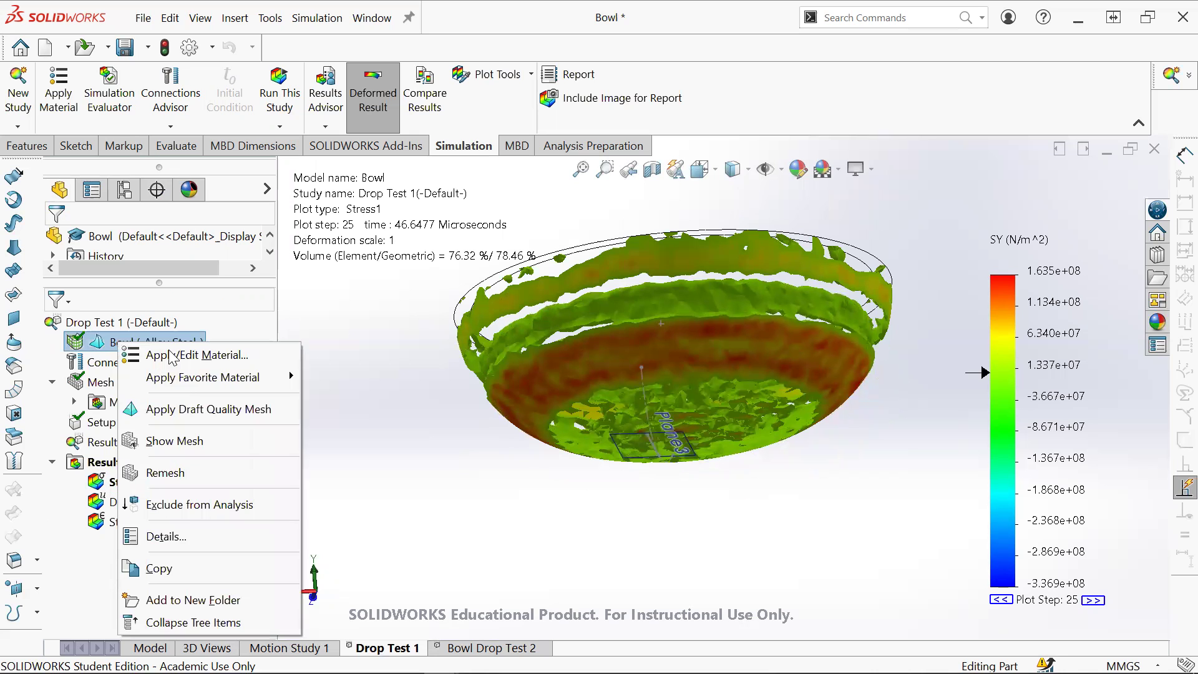
{"action": "left_click", "coordinate": [173, 356]}
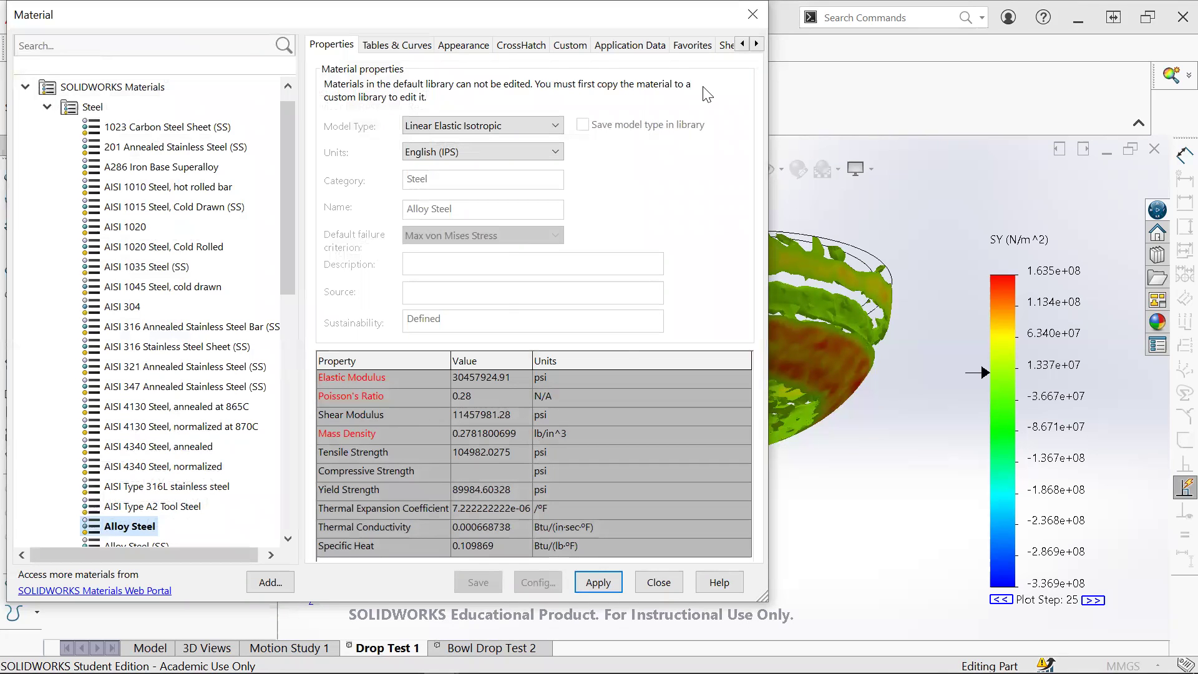
{"action": "left_click", "coordinate": [523, 152]}
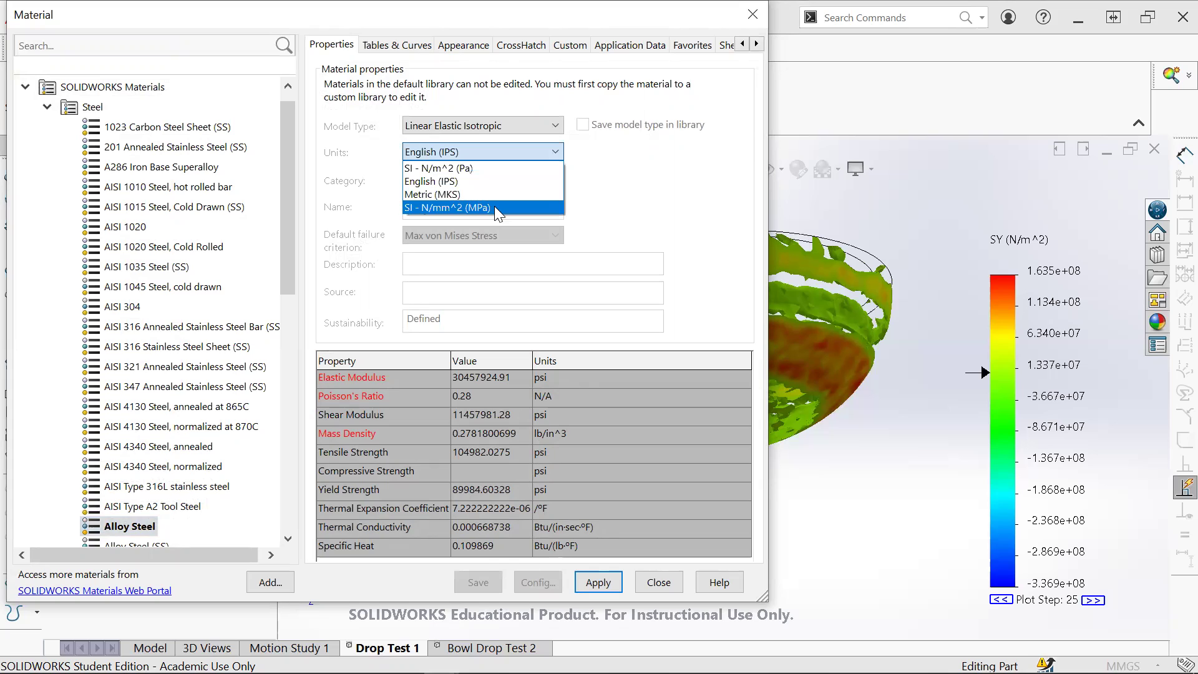
{"action": "left_click", "coordinate": [497, 168]}
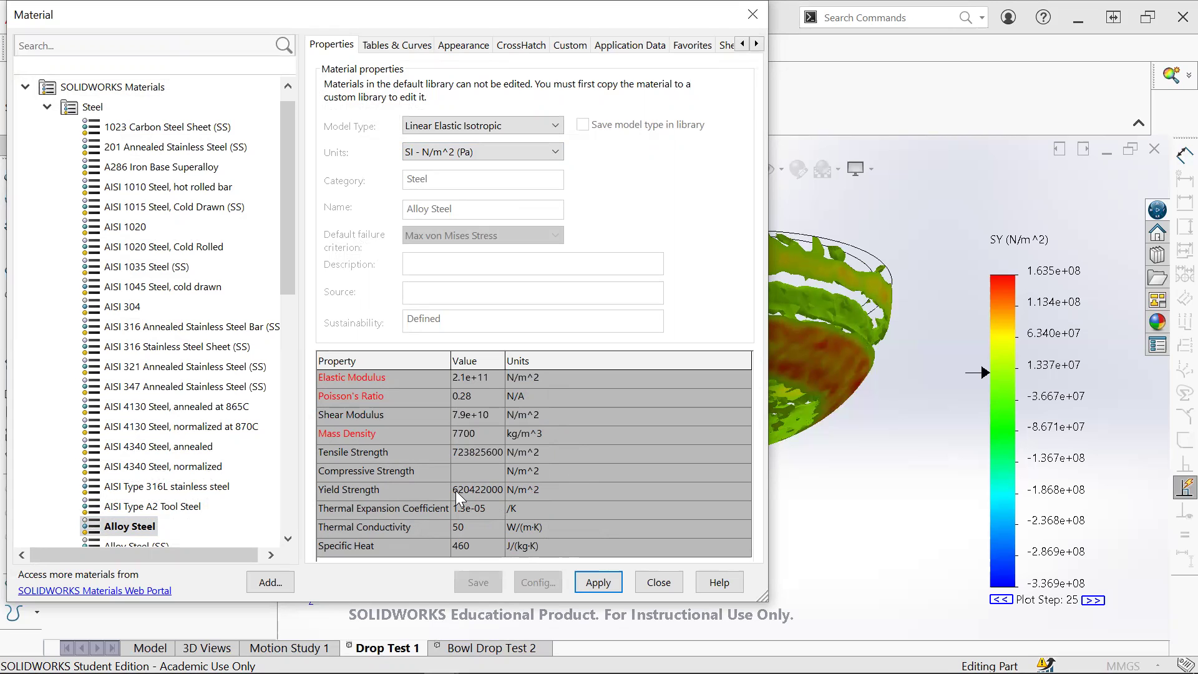
{"action": "left_click_drag", "start_coordinate": [719, 15], "coordinate": [738, 104]}
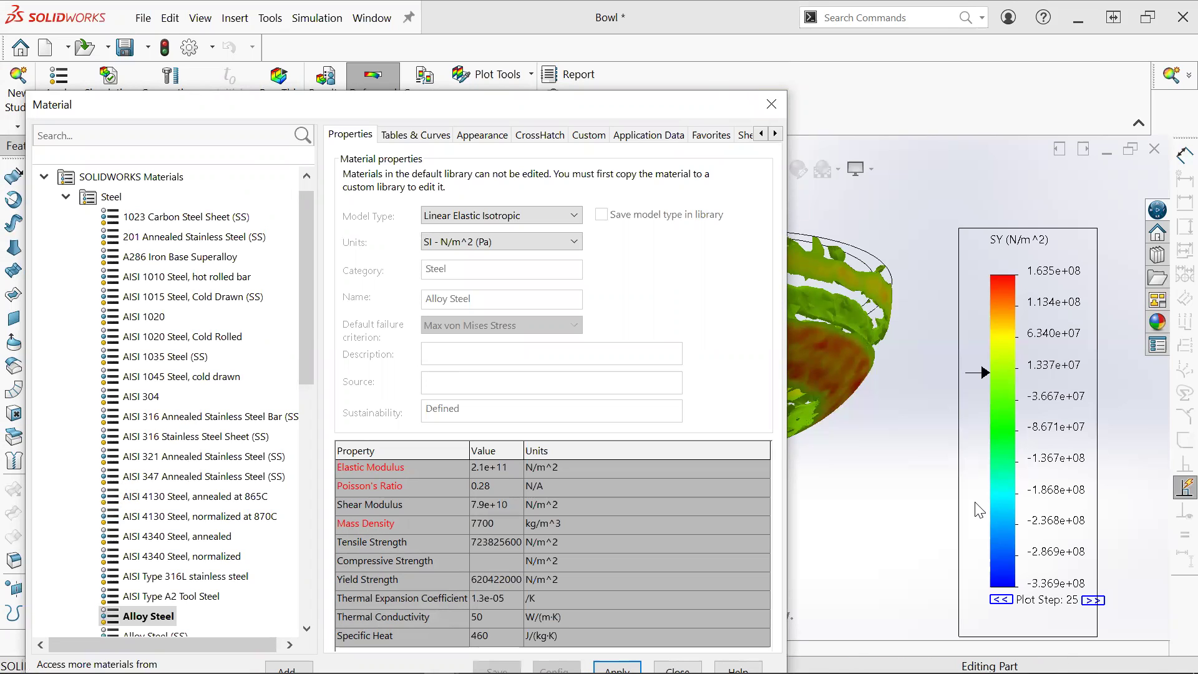
{"action": "left_click", "coordinate": [773, 105]}
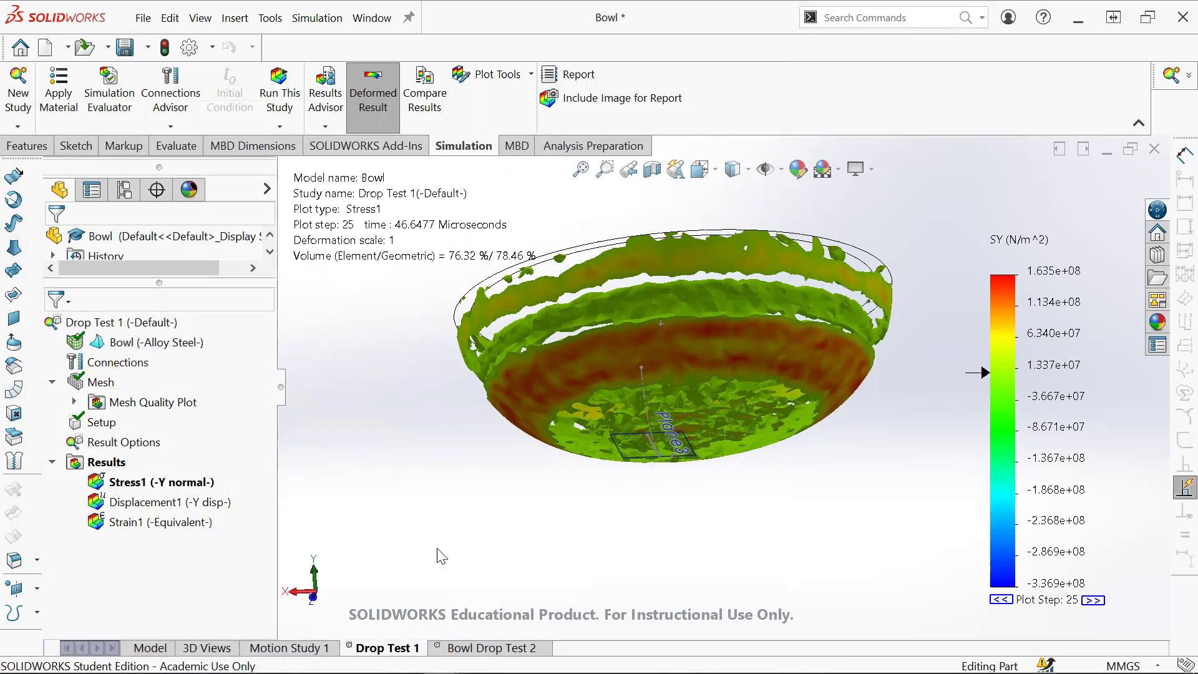
Step: Inspect the stress plot from above the bowl, and examine the Y displacement plot from the side and underside
{"action": "mouse_move", "coordinate": [777, 441]}
{"action": "middle_mouse_down"}
{"action": "mouse_move", "coordinate": [804, 501]}
{"action": "mouse_move", "coordinate": [781, 438]}
{"action": "middle_mouse_up"}
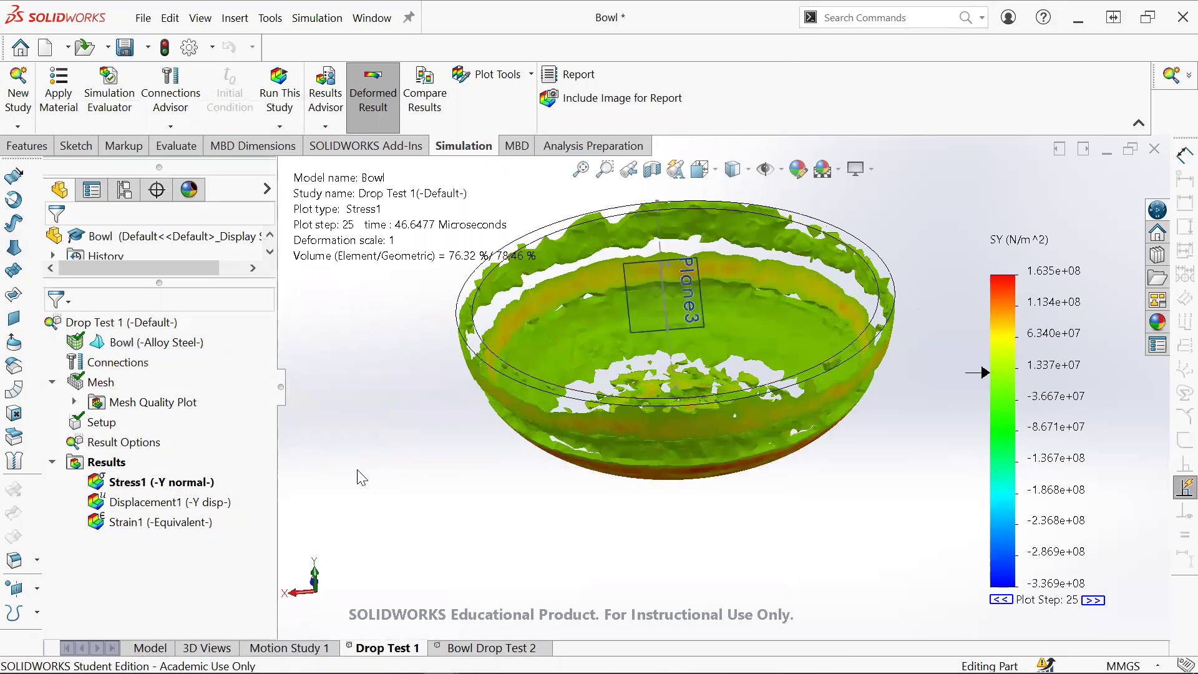
{"action": "double_click", "coordinate": [203, 503]}
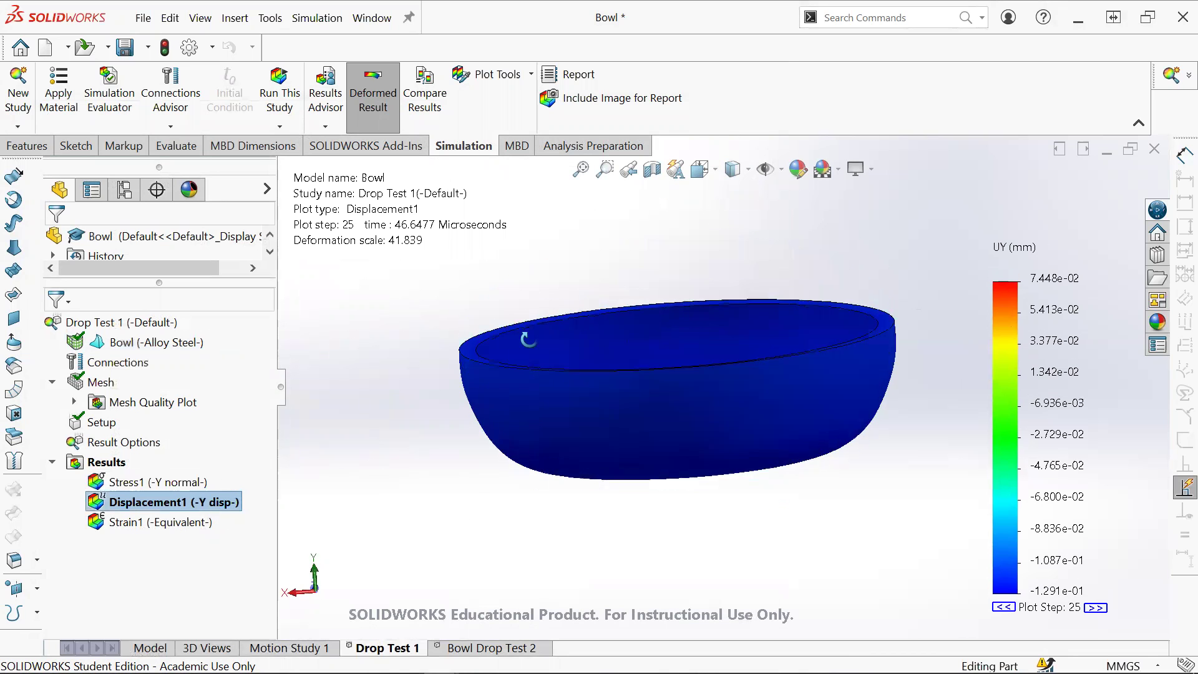
{"action": "middle_click_drag", "start_coordinate": [538, 438], "coordinate": [556, 495]}
{"action": "middle_click_drag", "start_coordinate": [612, 455], "coordinate": [569, 331]}
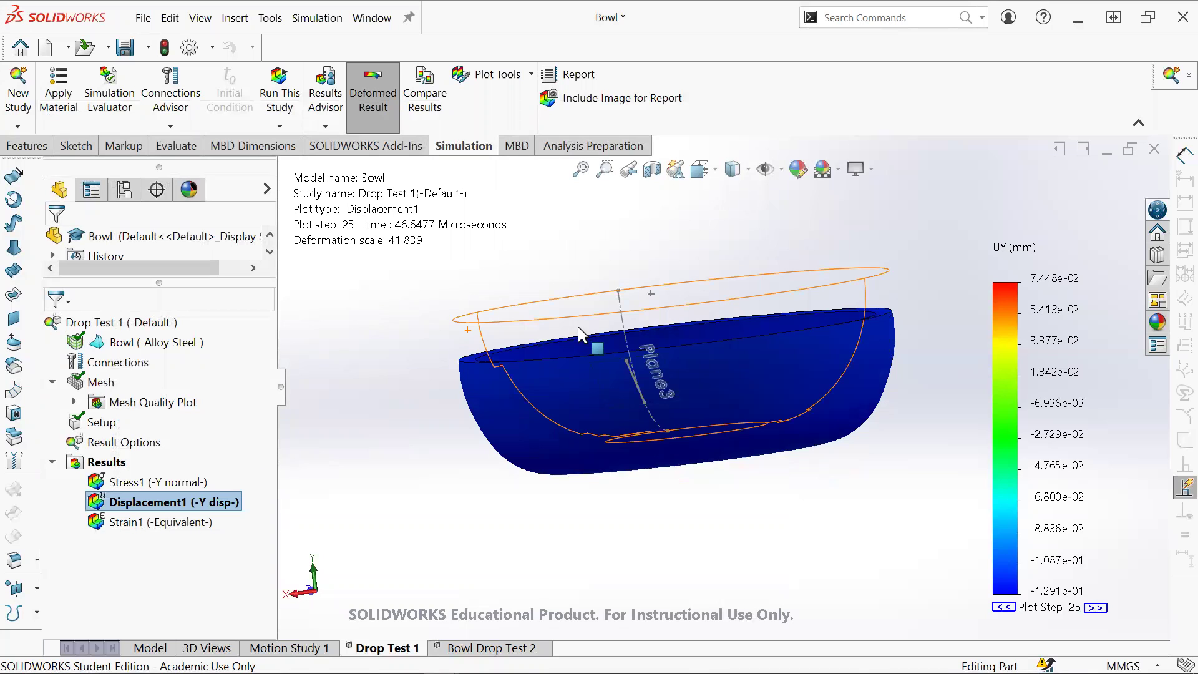
{"action": "middle_click_drag", "start_coordinate": [581, 337], "coordinate": [597, 381]}
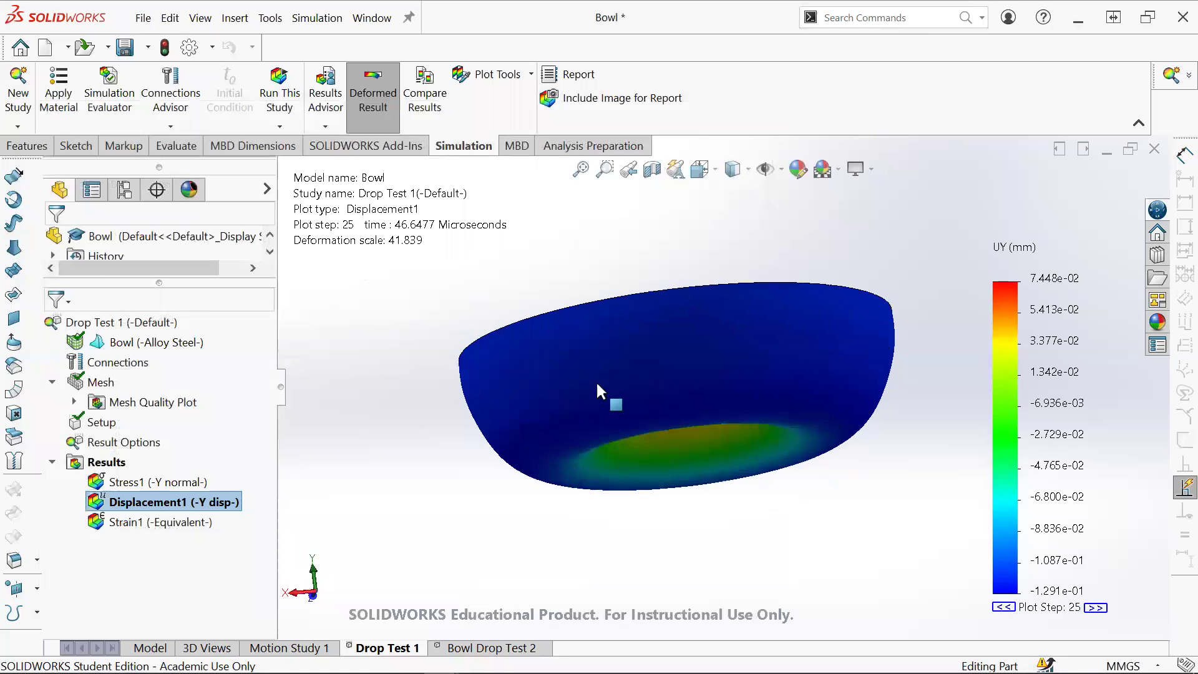
{"action": "middle_click_drag", "start_coordinate": [697, 514], "coordinate": [693, 438]}
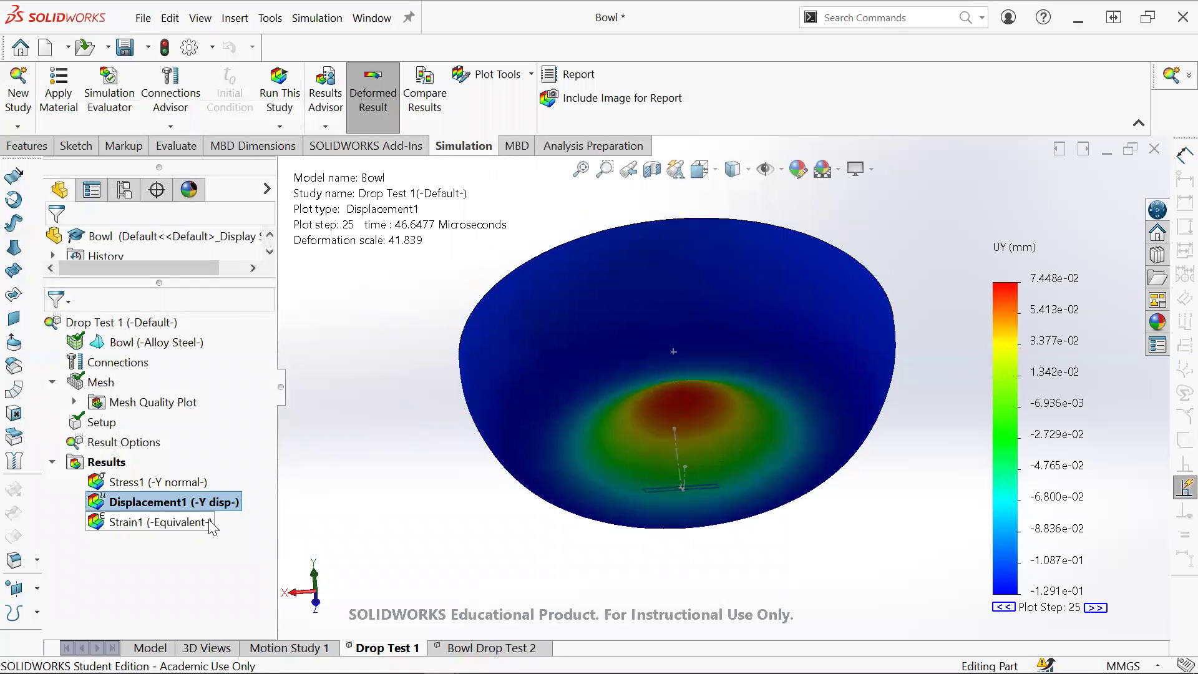
Step: Set the deformed shape of the bowl's Displacement1 plot to True scale and inspect the bowl from the side and above
{"action": "right_click", "coordinate": [226, 504]}
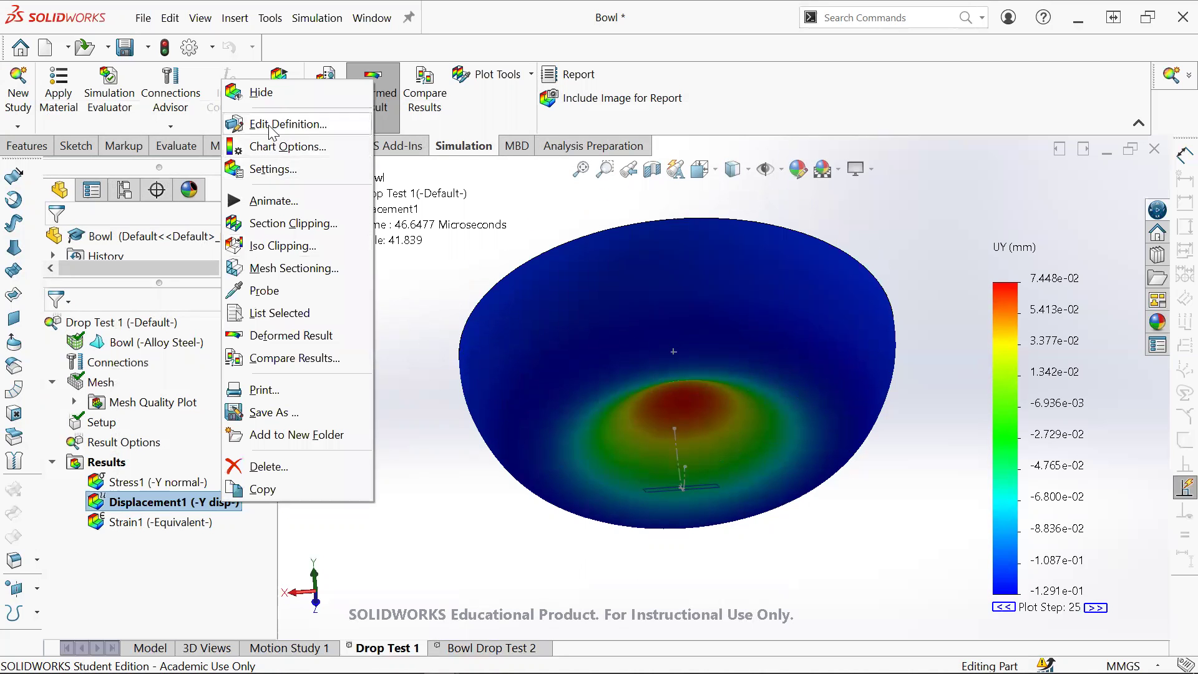
{"action": "key", "text": "Escape"}
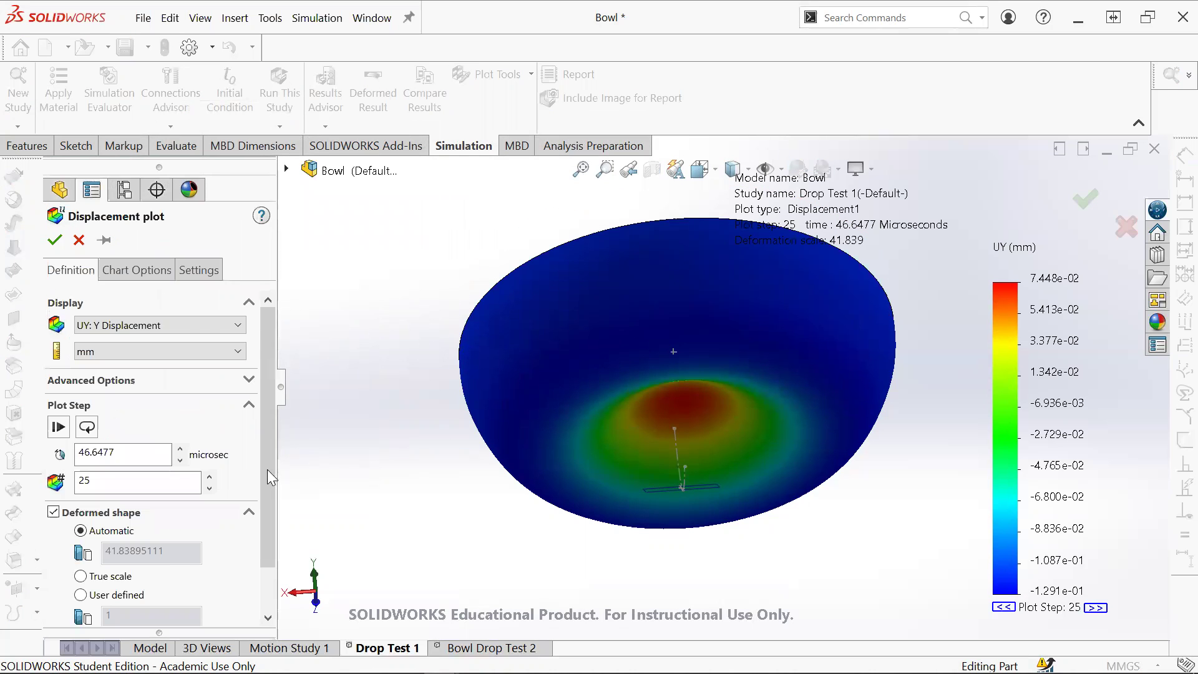
{"action": "left_click_drag", "start_coordinate": [267, 470], "coordinate": [259, 520]}
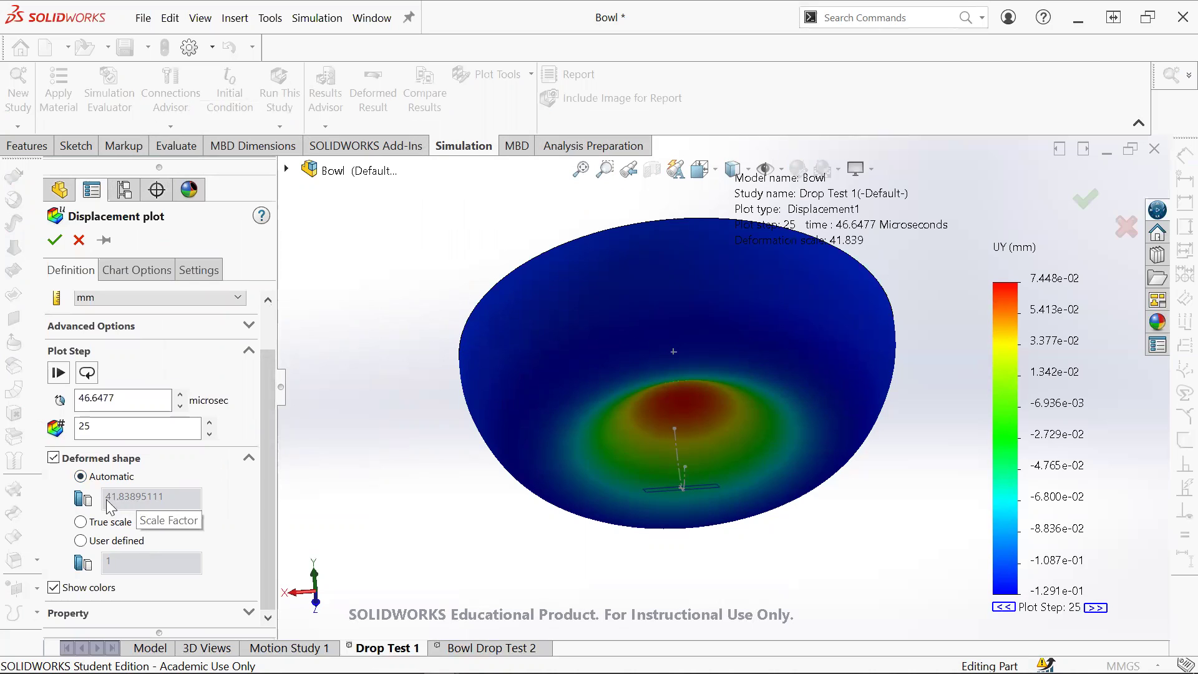
{"action": "middle_click_drag", "start_coordinate": [357, 462], "coordinate": [453, 404]}
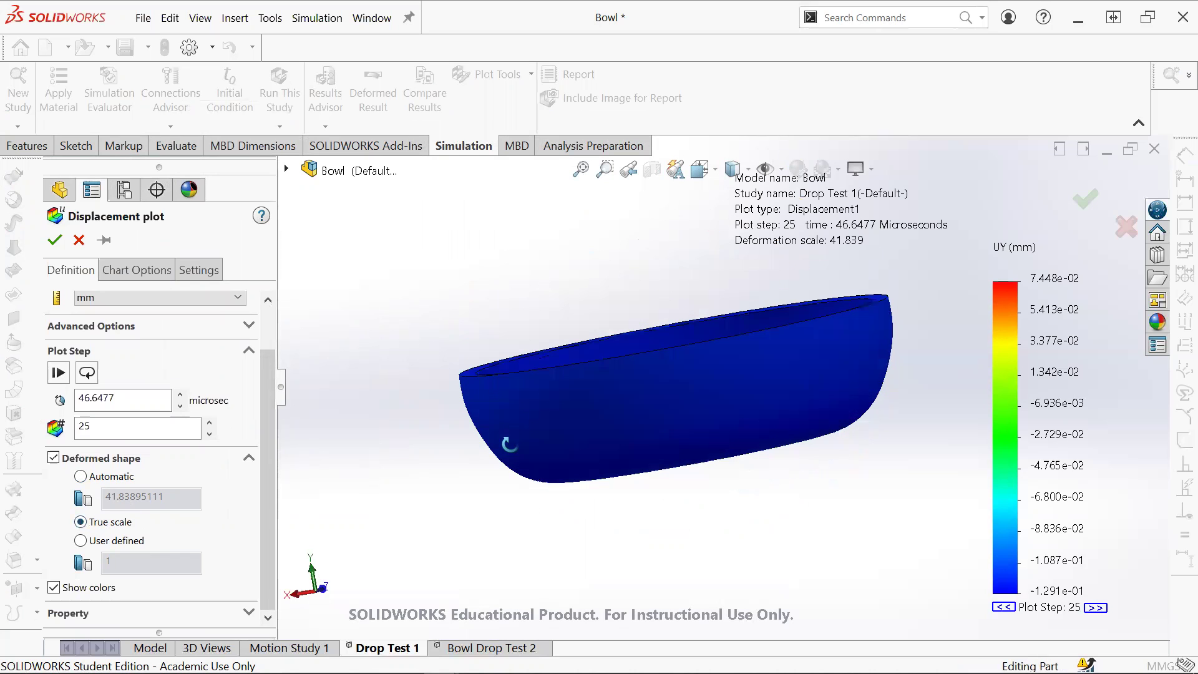
{"action": "key", "text": "Return"}
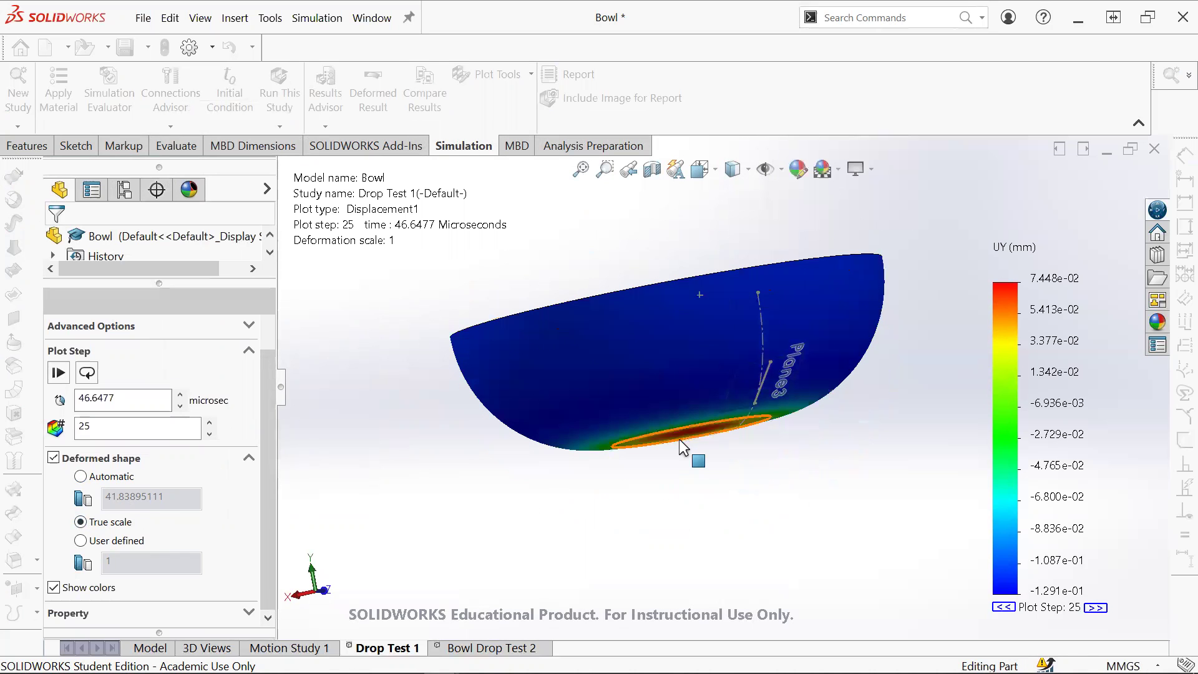
{"action": "middle_click_drag", "start_coordinate": [650, 335], "coordinate": [618, 450]}
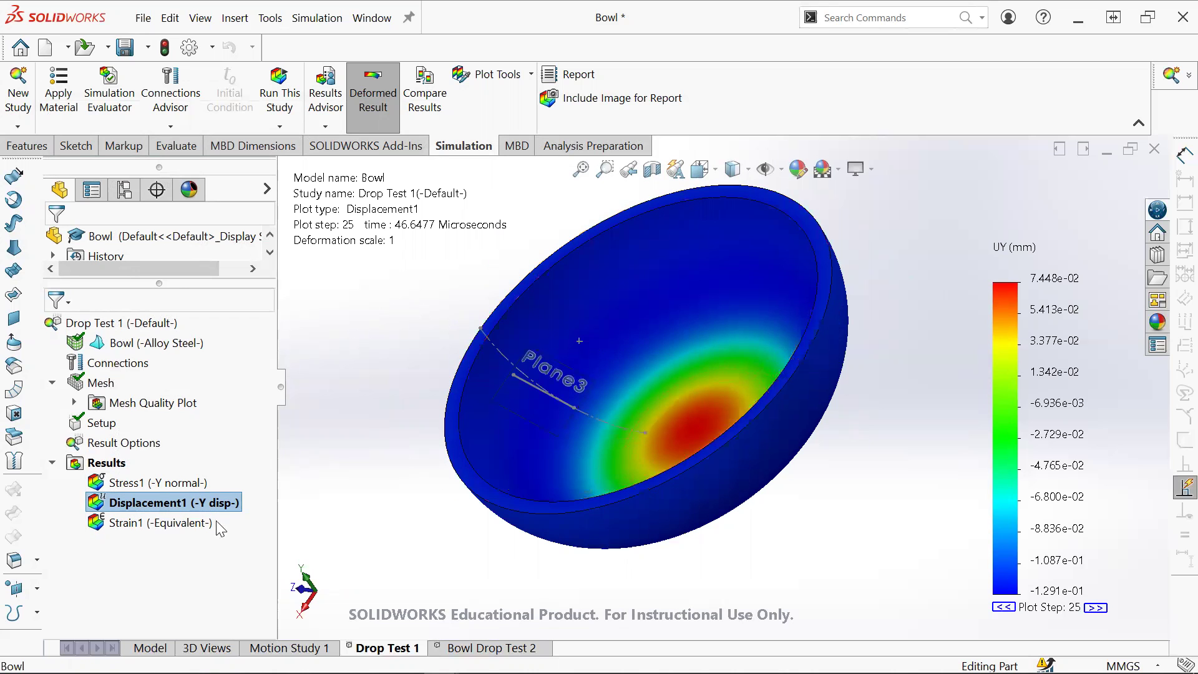
Step: Show the bowl's Stress1 plot and turn off its iso clipping so the full body is plotted
{"action": "left_click", "coordinate": [156, 484]}
{"action": "middle_click_drag", "start_coordinate": [603, 463], "coordinate": [568, 462]}
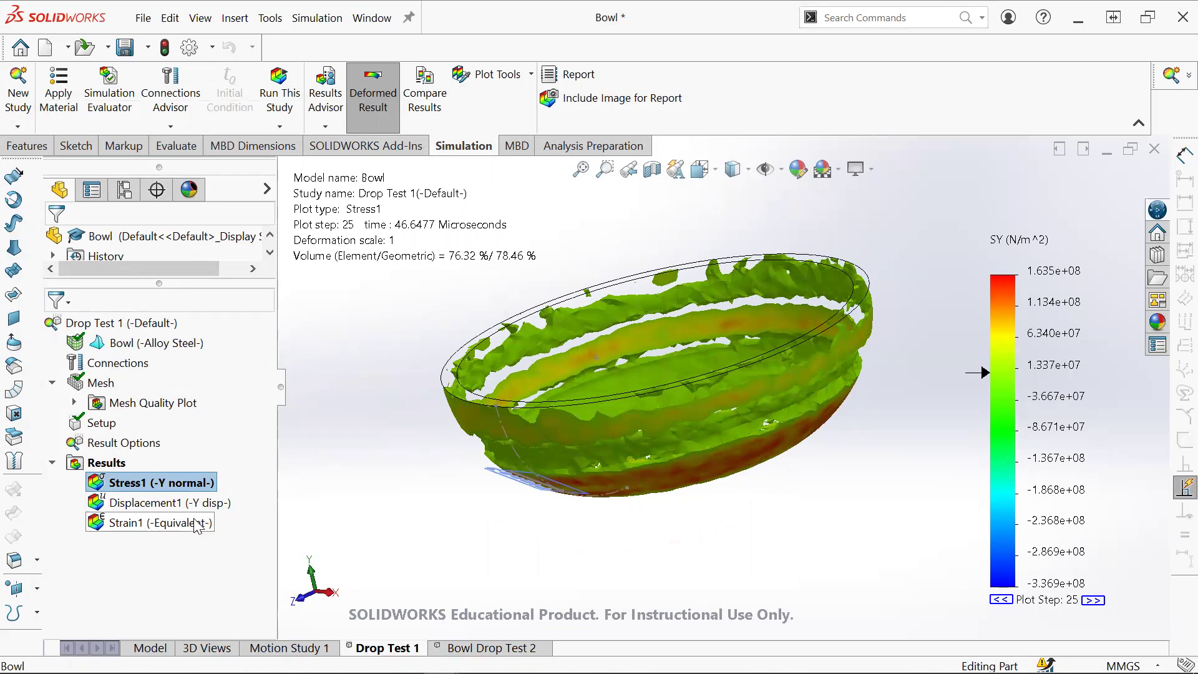
{"action": "right_click", "coordinate": [183, 484]}
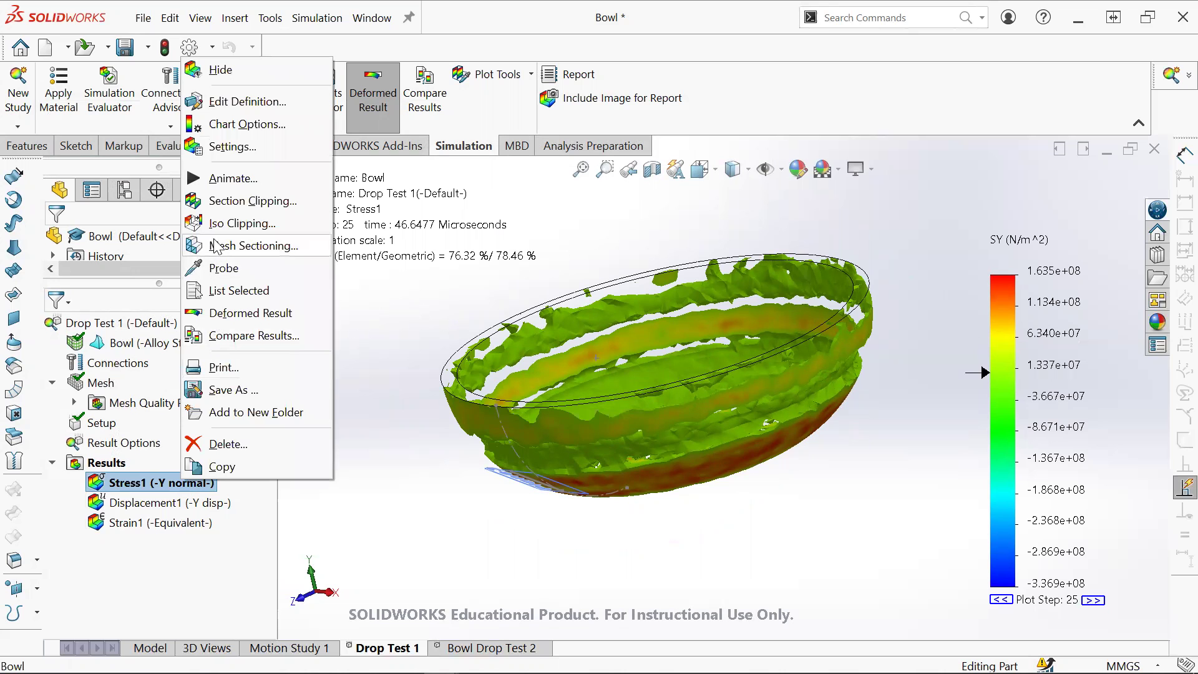
{"action": "left_click", "coordinate": [241, 224]}
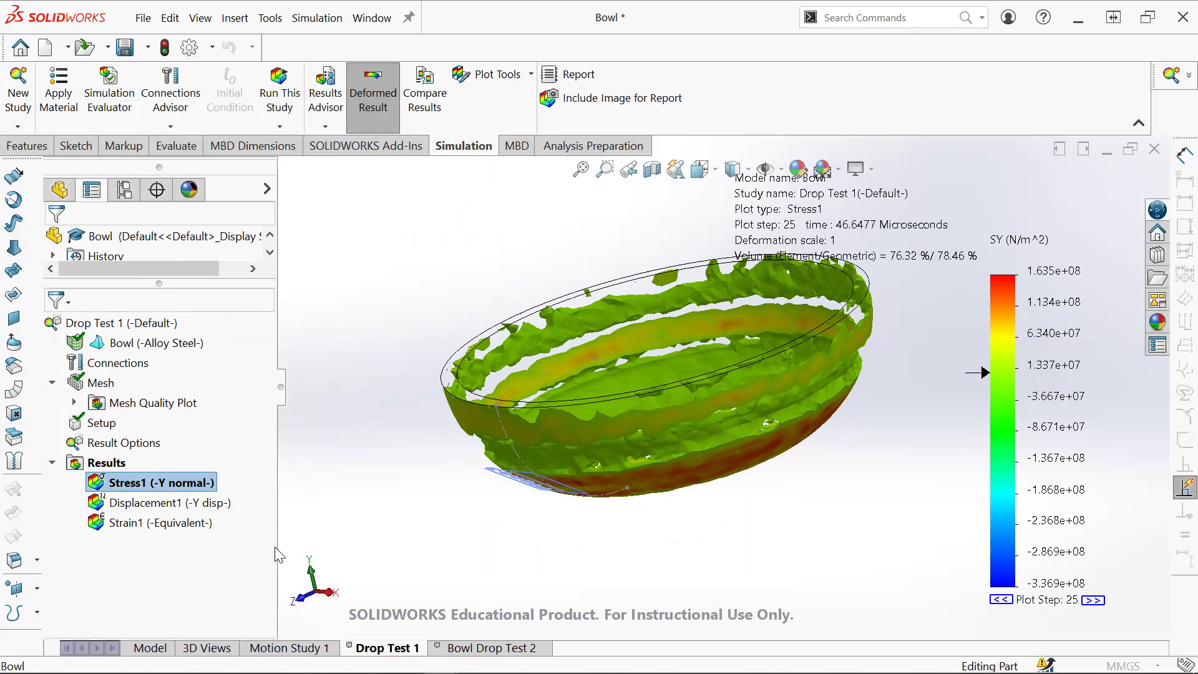
{"action": "left_click", "coordinate": [87, 473]}
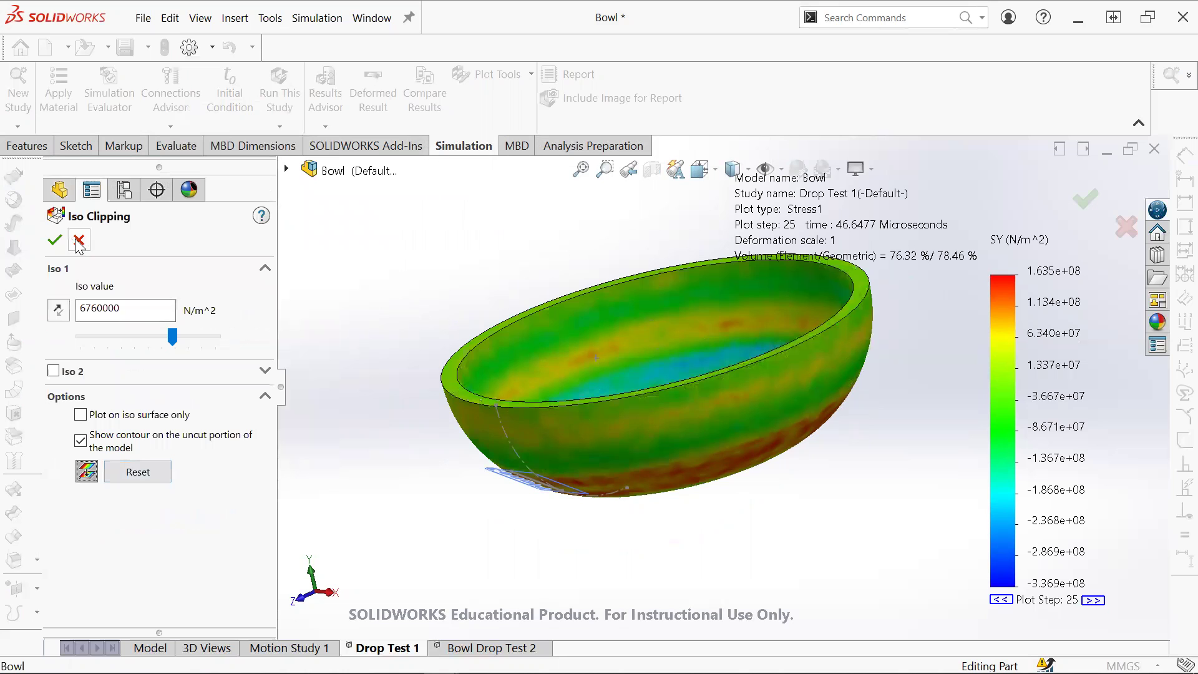
{"action": "left_click", "coordinate": [55, 240]}
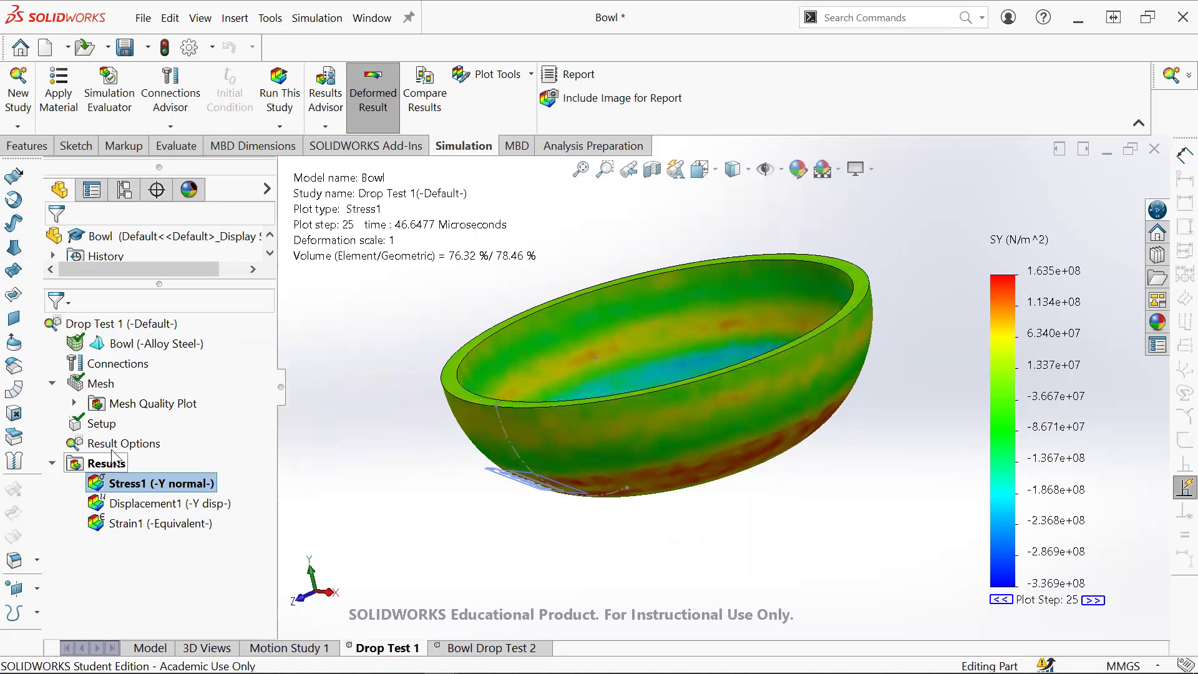
Step: Preview a section clipping of the Stress1 plot parallel to the Front Plane, moving the section through the bowl, and cancel it
{"action": "right_click", "coordinate": [125, 482]}
{"action": "left_click", "coordinate": [156, 201]}
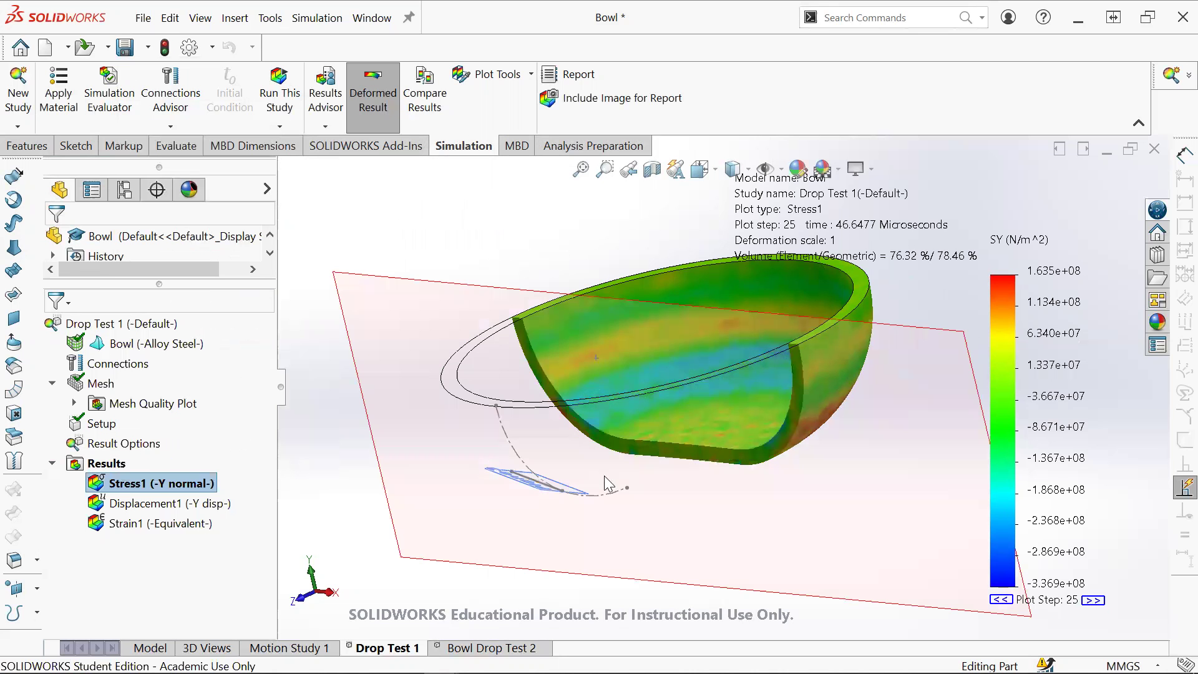
{"action": "left_click_drag", "start_coordinate": [646, 459], "coordinate": [584, 565]}
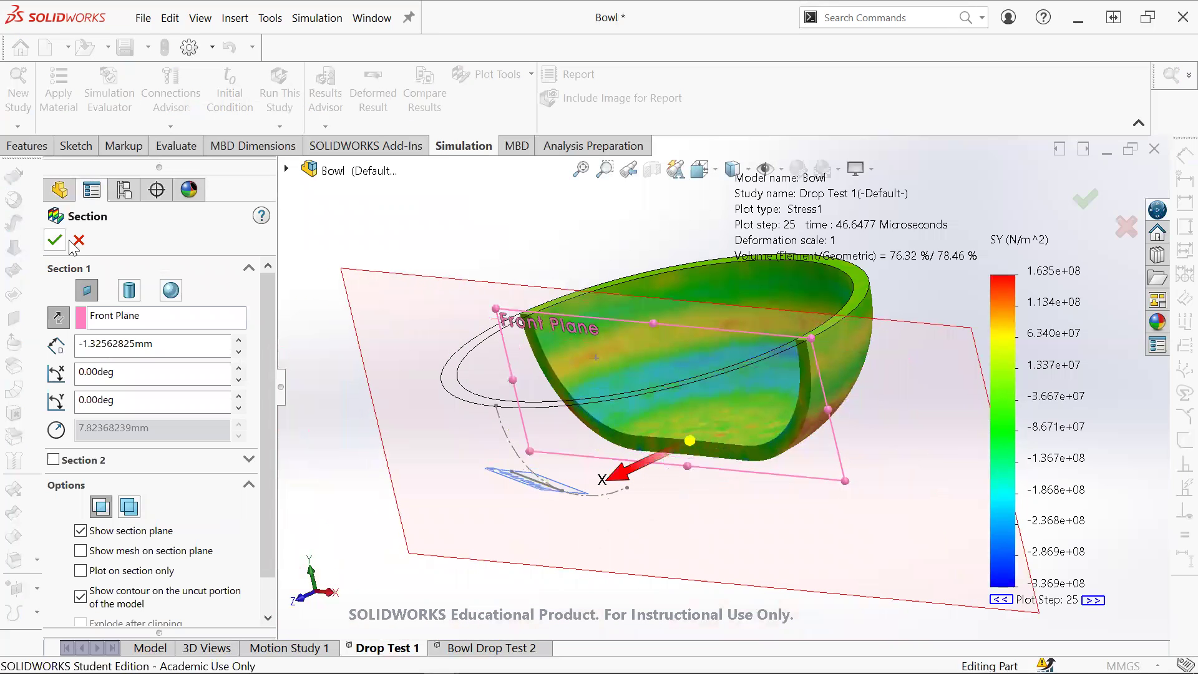
{"action": "key", "text": "Escape"}
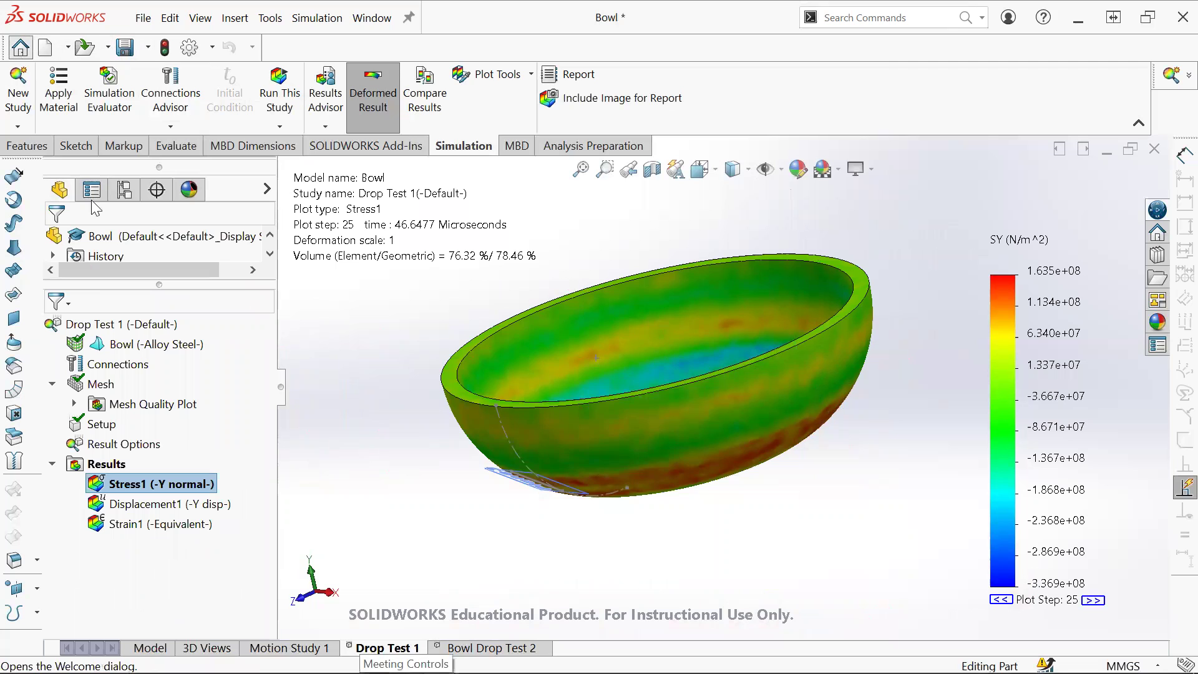
Step: Switch to the Bullet part, open the Bullet Drop Test 1 study, and view the bullet upright above Plane1
{"action": "left_click", "coordinate": [799, 326]}
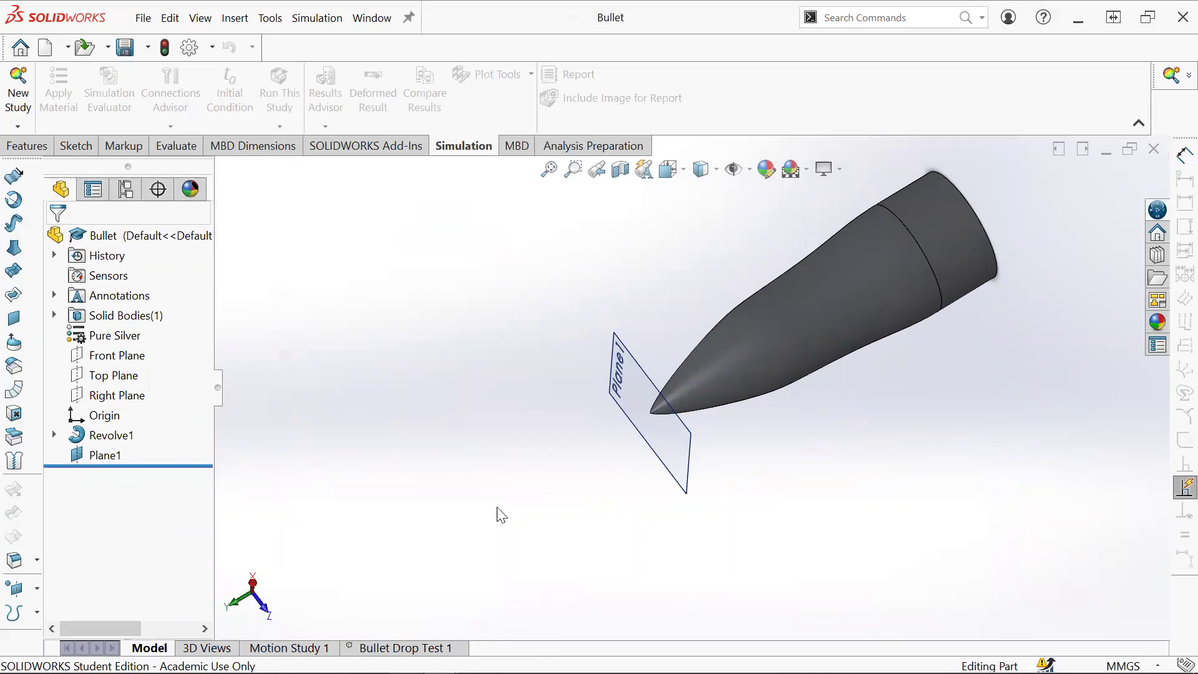
{"action": "scroll", "coordinate": [905, 306], "scroll_direction": "up", "scroll_amount": 4}
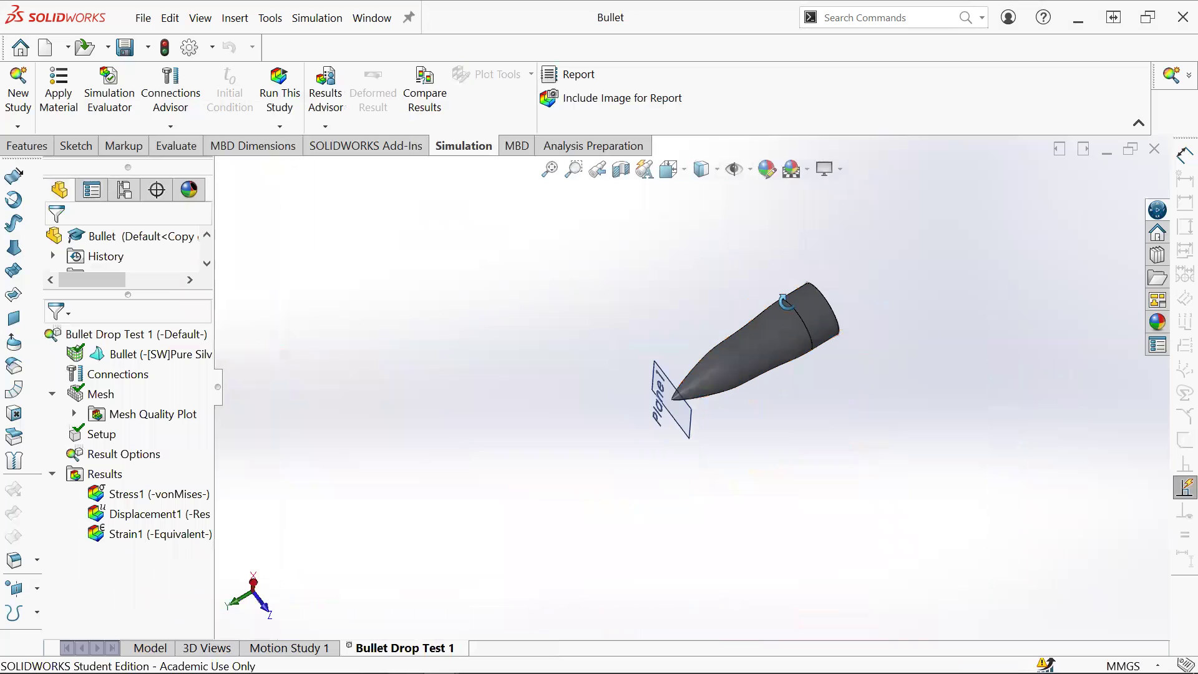
{"action": "middle_click_drag", "start_coordinate": [799, 351], "coordinate": [743, 318]}
{"action": "key", "text": "ctrl+4"}
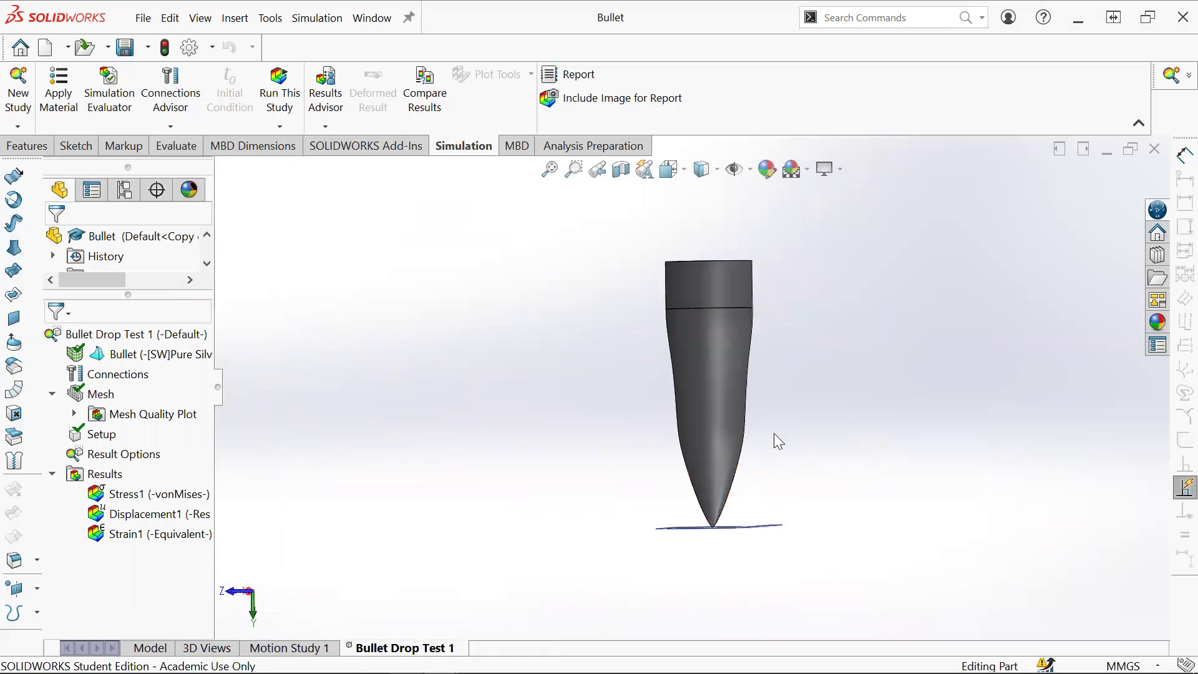
{"action": "middle_click_drag", "start_coordinate": [739, 468], "coordinate": [770, 540]}
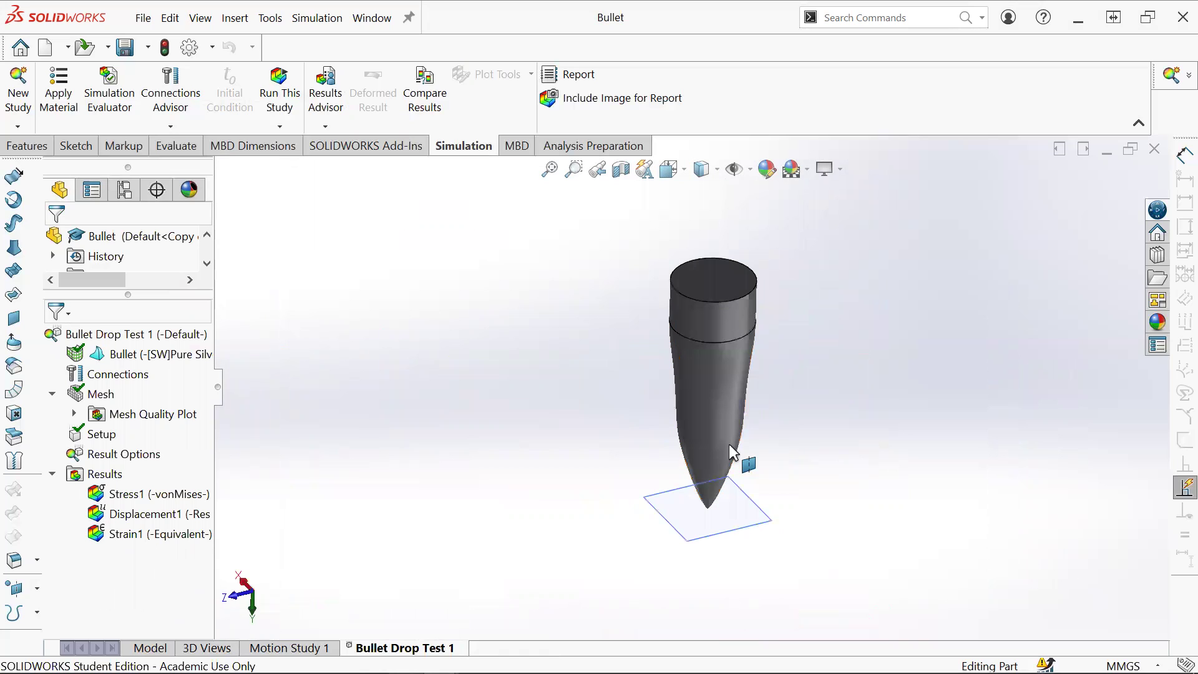
{"action": "middle_click_drag", "start_coordinate": [744, 406], "coordinate": [647, 436]}
Step: Examine the bullet's von Mises stress plot around the tip, and display the Displacement1 plot
{"action": "double_click", "coordinate": [160, 495]}
{"action": "scroll", "coordinate": [799, 436], "scroll_direction": "down", "scroll_amount": 2}
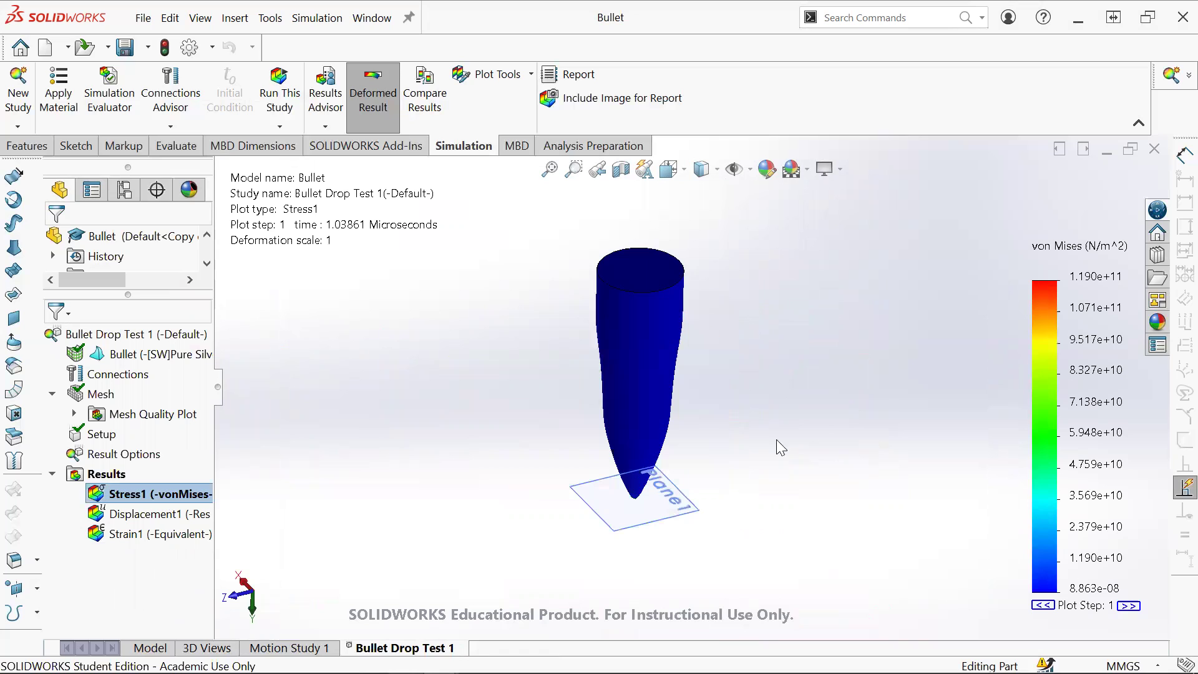
{"action": "middle_click_drag", "start_coordinate": [1133, 275], "coordinate": [1144, 254]}
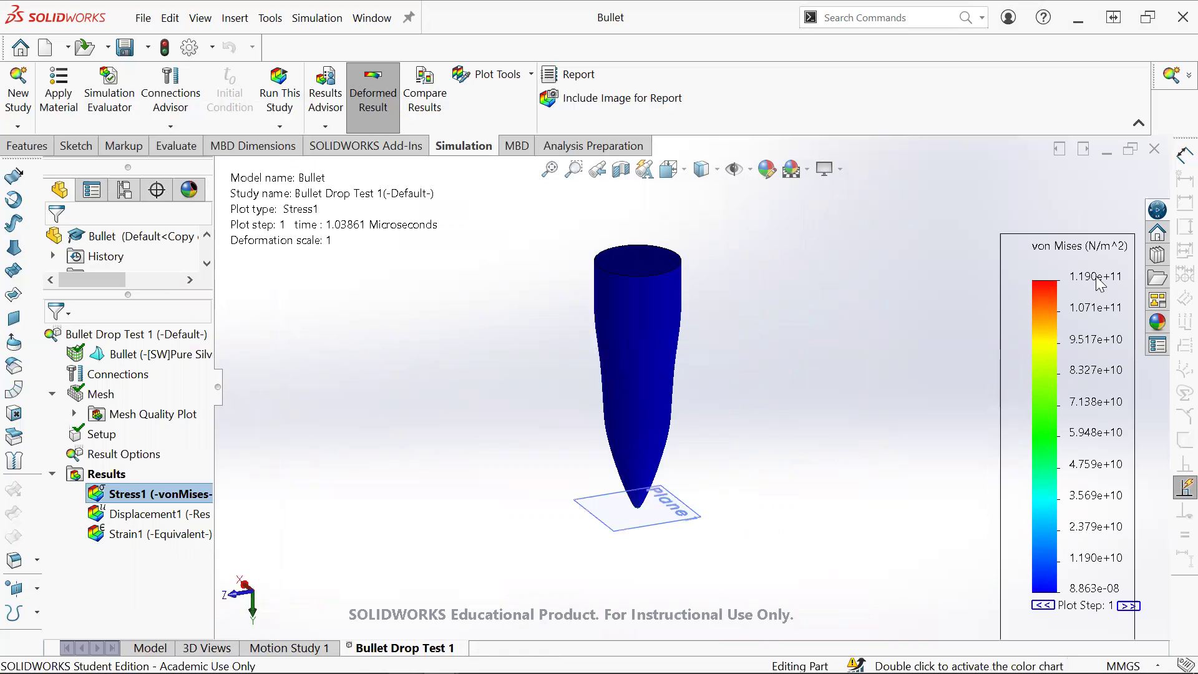
{"action": "middle_click_drag", "start_coordinate": [664, 423], "coordinate": [676, 380]}
{"action": "scroll", "coordinate": [667, 522], "scroll_direction": "down", "scroll_amount": 2}
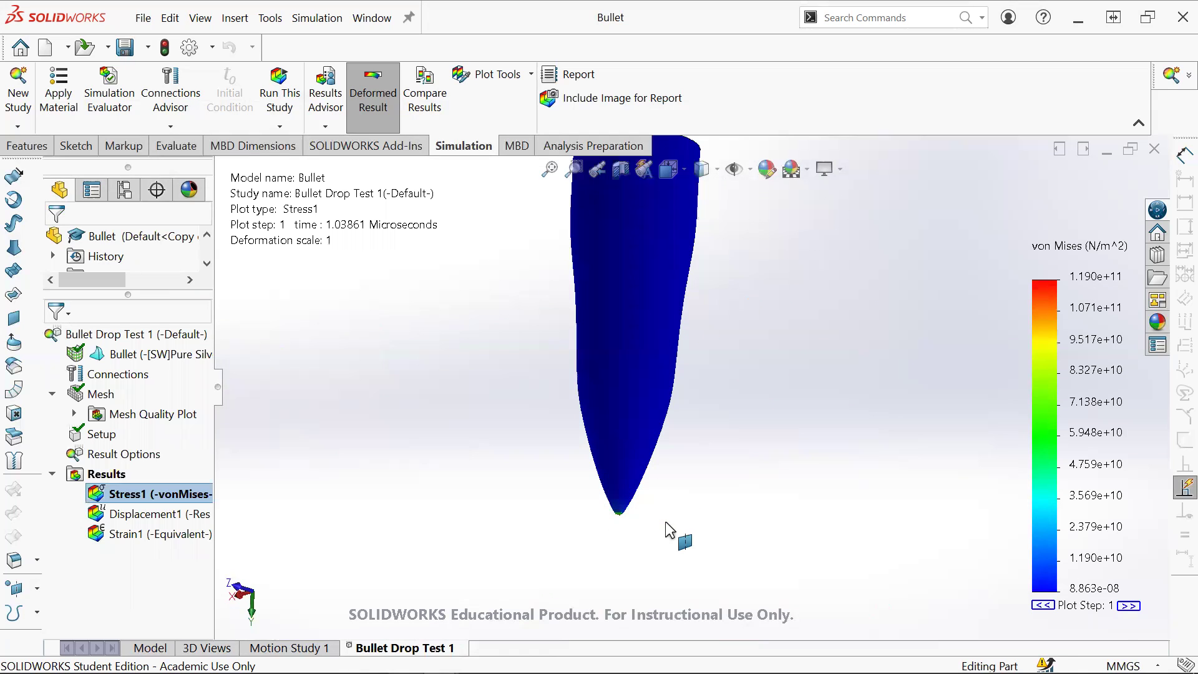
{"action": "middle_click_drag", "start_coordinate": [609, 475], "coordinate": [602, 450]}
{"action": "scroll", "coordinate": [575, 476], "scroll_direction": "down", "scroll_amount": 4}
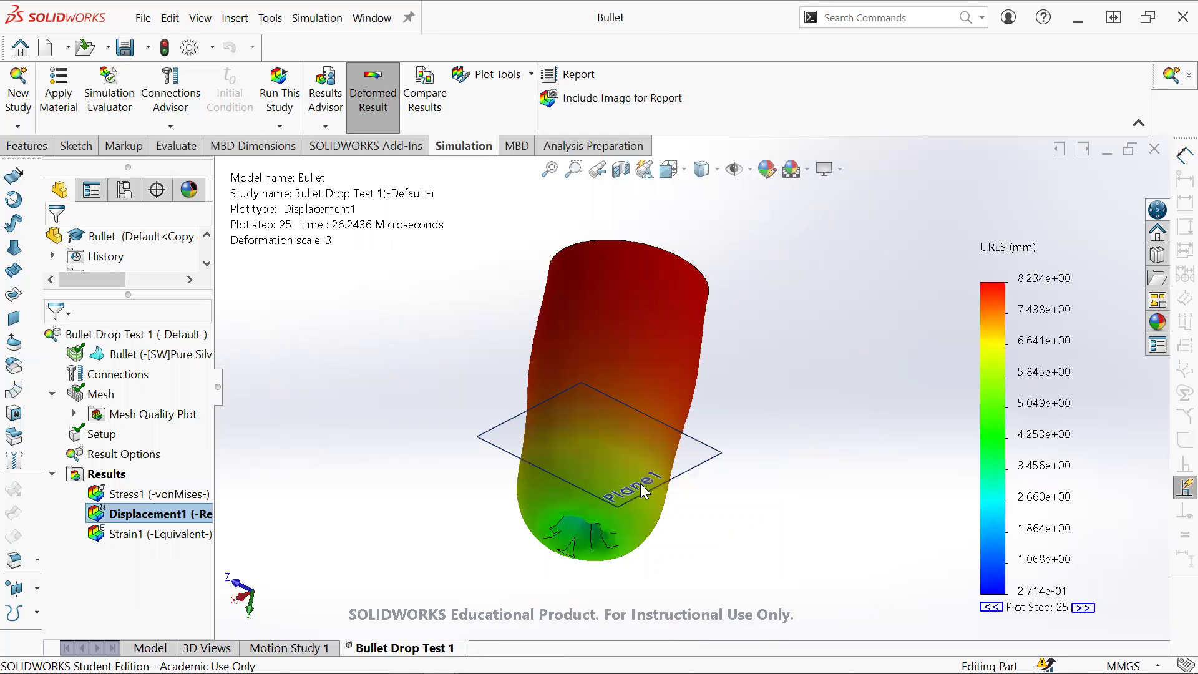
Step: Set the deformed shape of the bullet's Displacement1 plot to True scale
{"action": "right_click", "coordinate": [580, 549]}
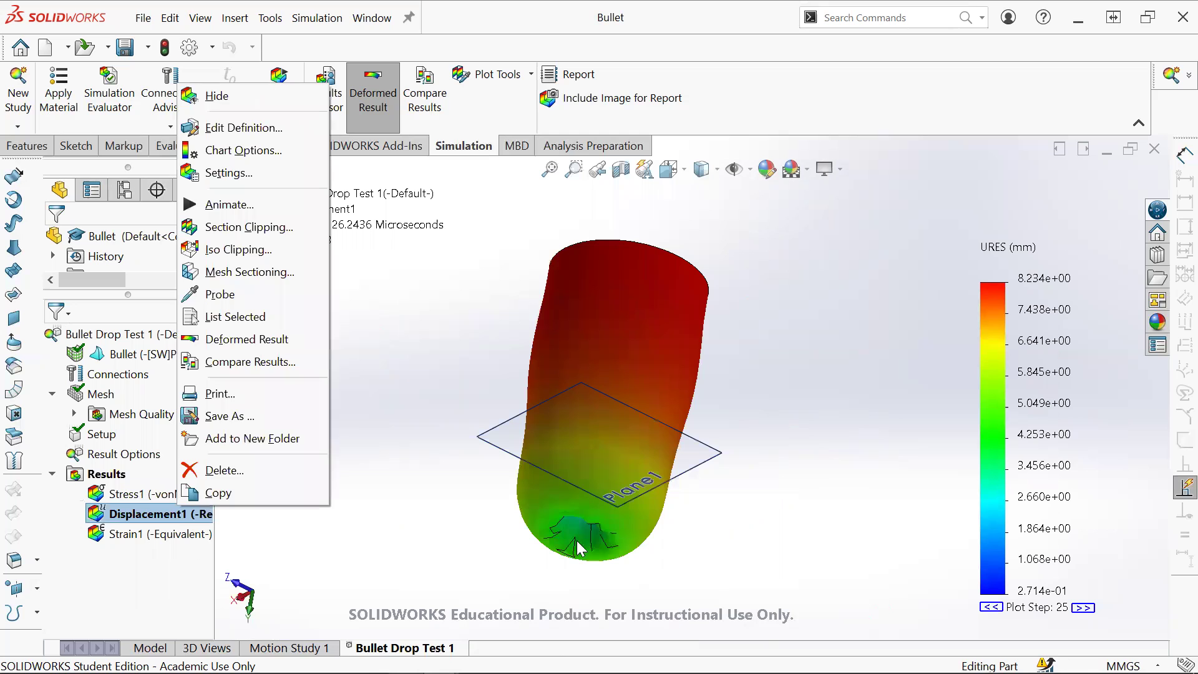
{"action": "left_click", "coordinate": [242, 128]}
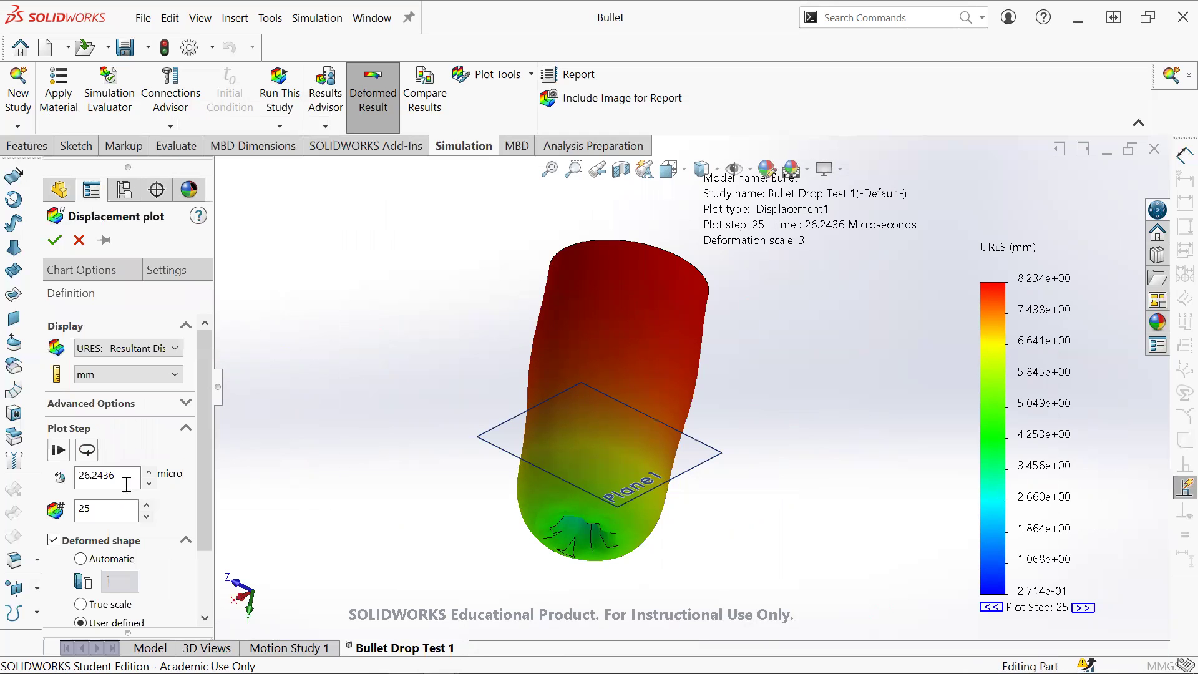
{"action": "scroll", "coordinate": [104, 535], "scroll_direction": "down", "scroll_amount": 3}
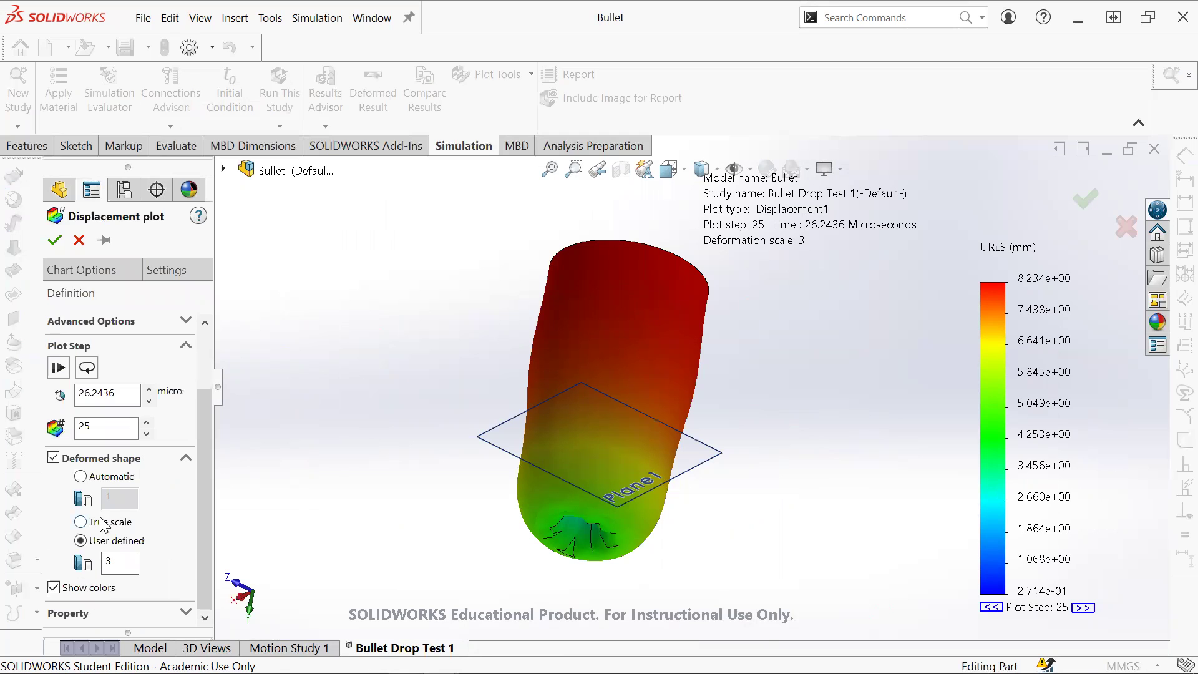
{"action": "left_click", "coordinate": [128, 522]}
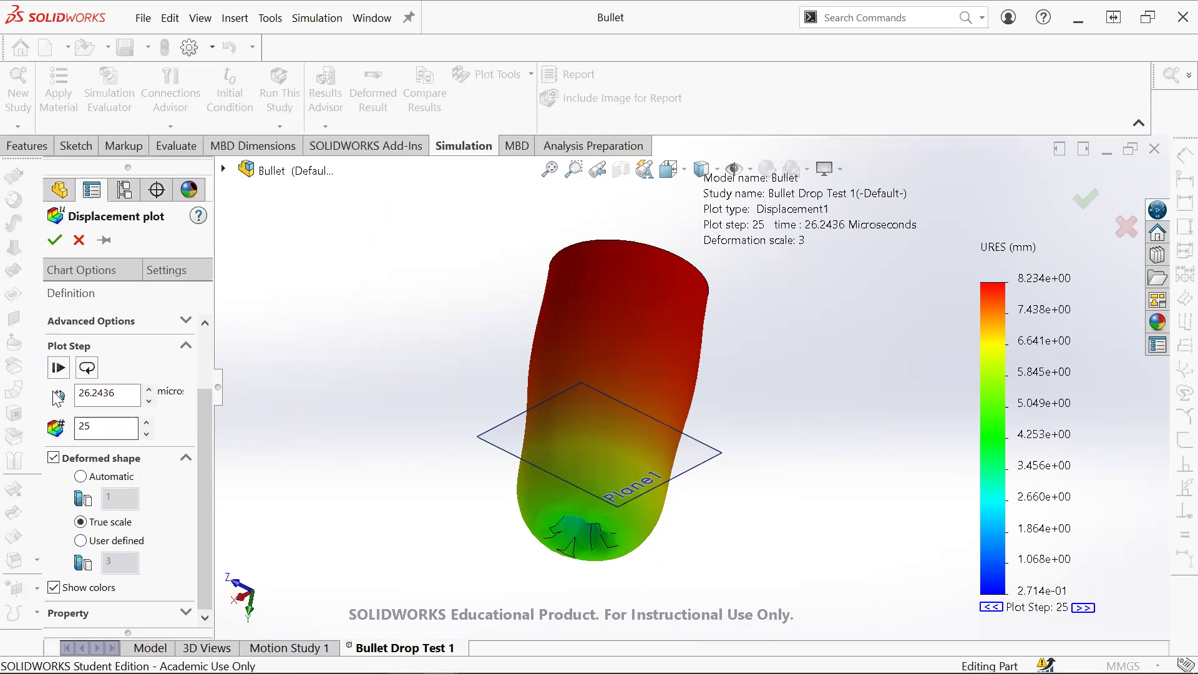
{"action": "left_click", "coordinate": [55, 241]}
{"action": "middle_click_drag", "start_coordinate": [657, 435], "coordinate": [681, 312]}
Step: Animate the bullet's Displacement1 plot, watch the impact at the tip from several angles, and close the animation
{"action": "right_click", "coordinate": [177, 515]}
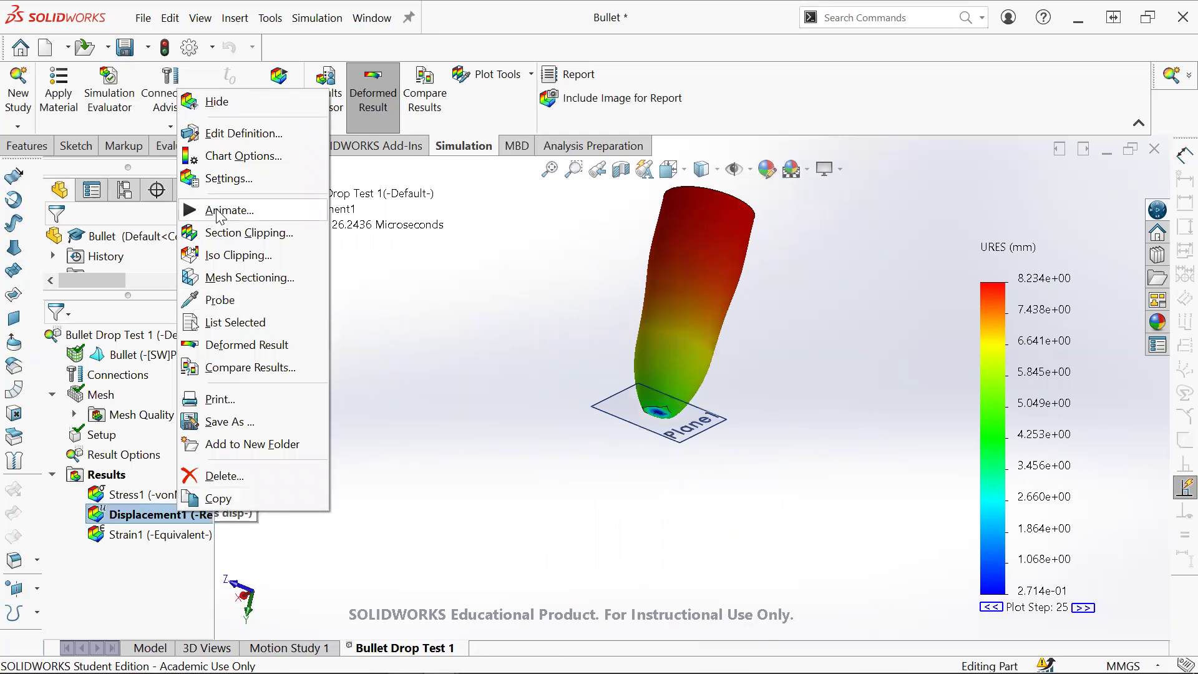
{"action": "left_click", "coordinate": [503, 213]}
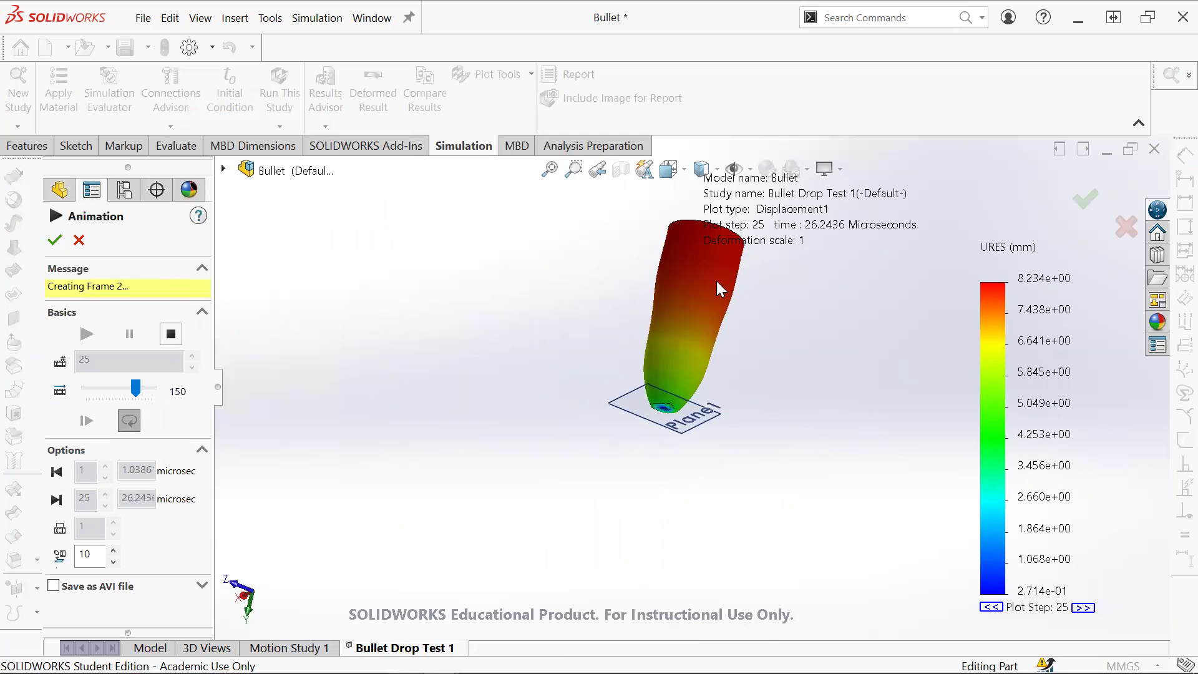
{"action": "middle_click_drag", "start_coordinate": [732, 374], "coordinate": [705, 406]}
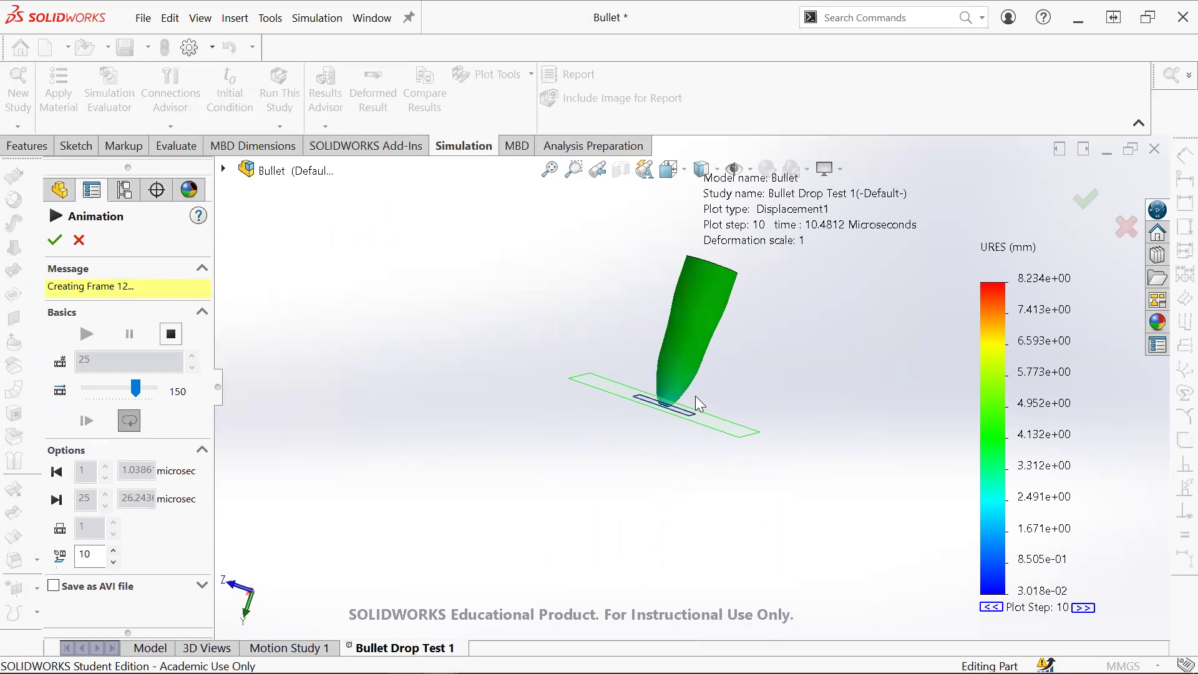
{"action": "scroll", "coordinate": [696, 393], "scroll_direction": "down", "scroll_amount": 3}
{"action": "middle_click_drag", "start_coordinate": [696, 392], "coordinate": [696, 355]}
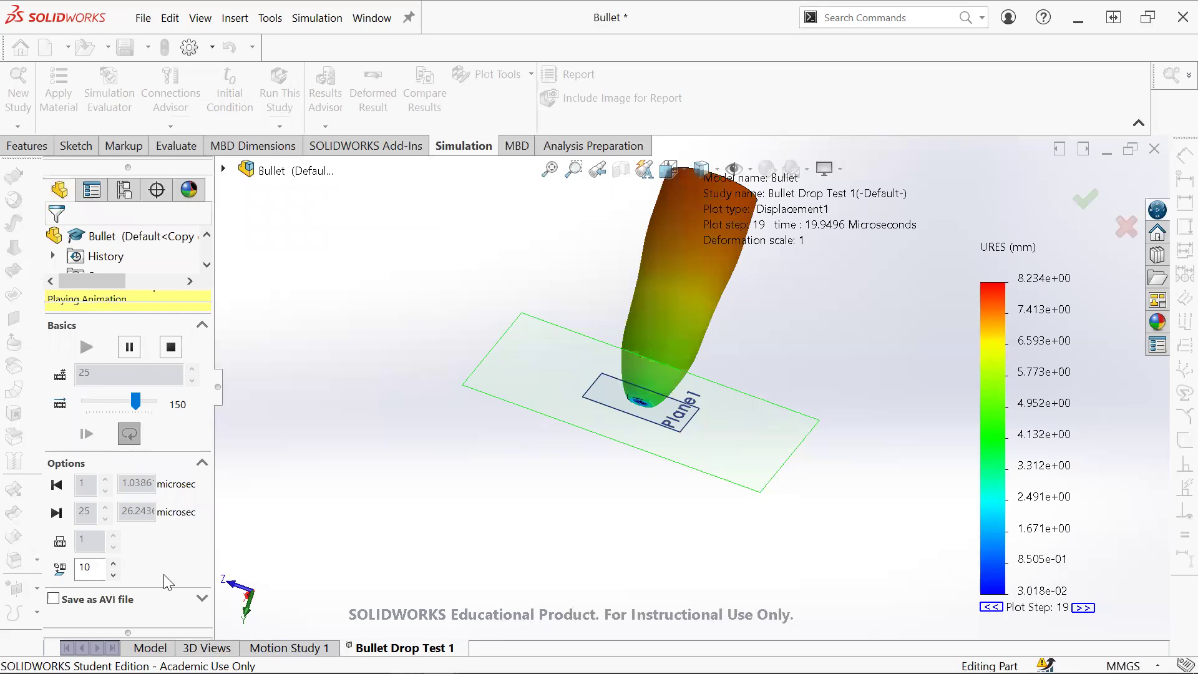
{"action": "key", "text": "Escape"}
Step: Show the bullet's Stress1 plot, play its animation while viewing the tip, and close the animation
{"action": "left_click", "coordinate": [142, 496]}
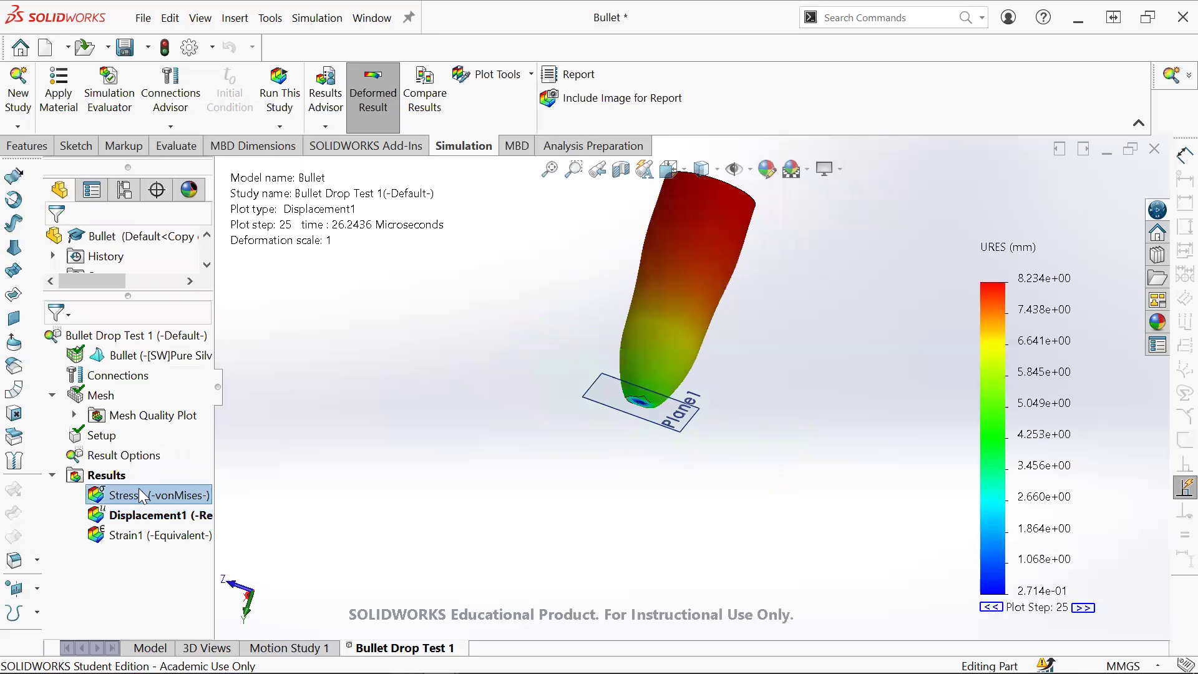
{"action": "double_click", "coordinate": [139, 490]}
{"action": "right_click", "coordinate": [141, 492]}
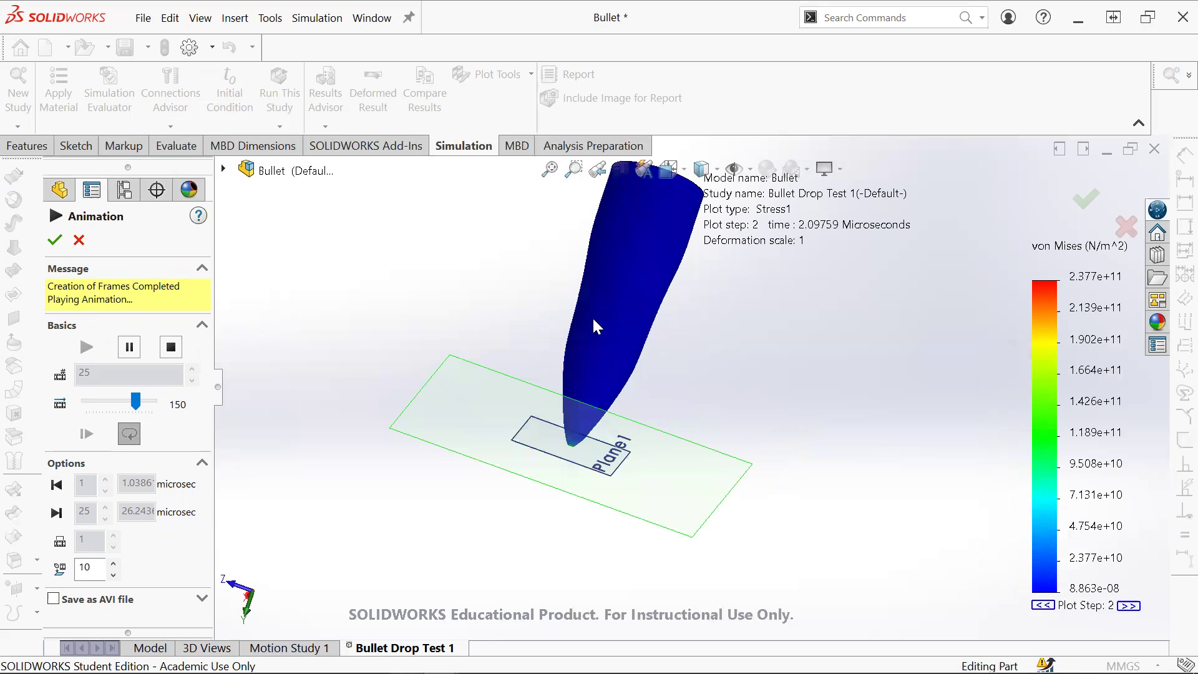
{"action": "middle_click_drag", "start_coordinate": [688, 344], "coordinate": [718, 269]}
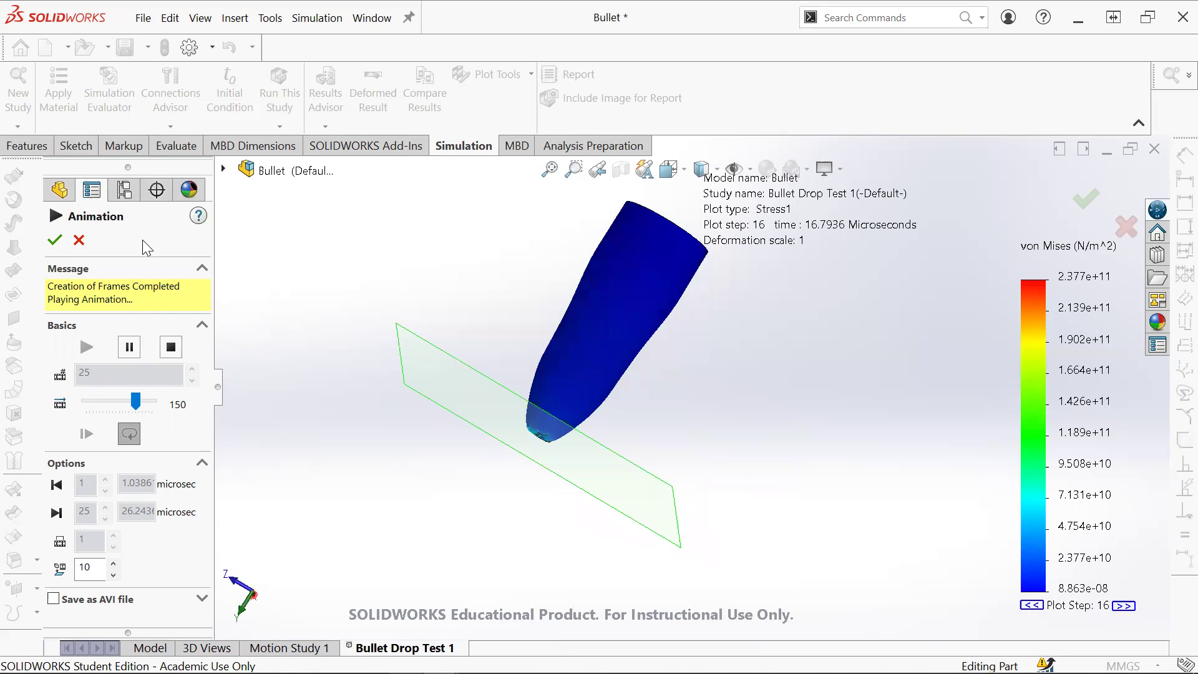
{"action": "left_click", "coordinate": [79, 240]}
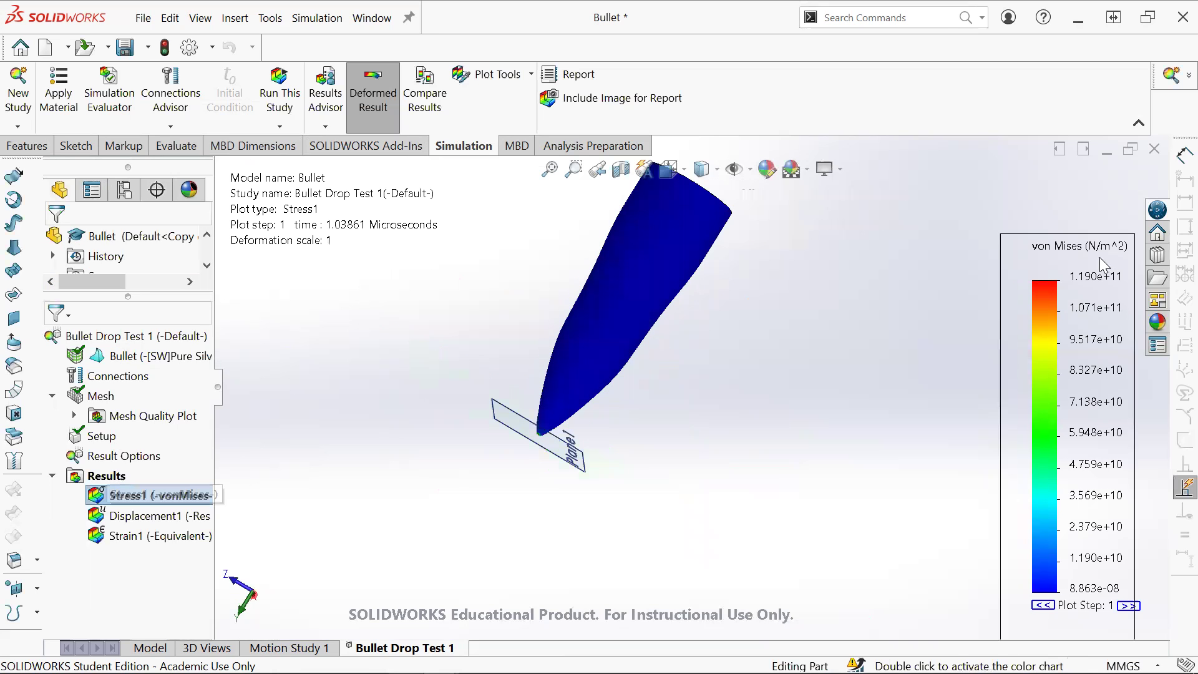
Step: Show the maximum annotation on the bullet's Stress1 plot, and try to animate the plot
{"action": "right_click", "coordinate": [1064, 265]}
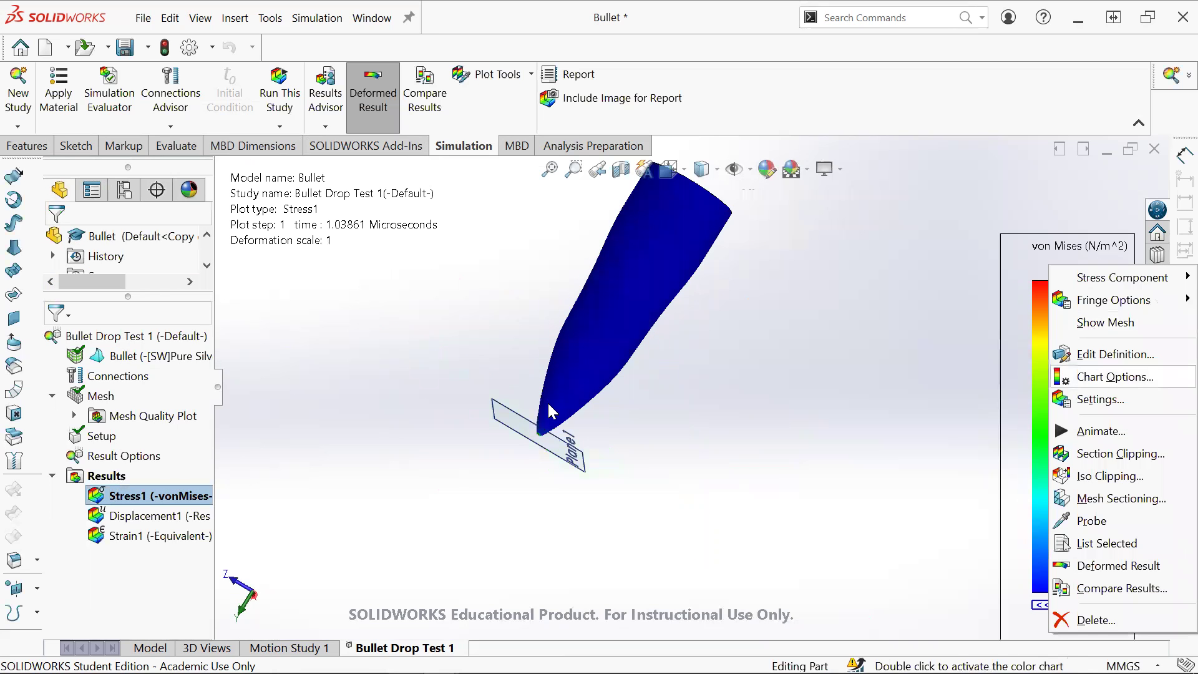
{"action": "key", "text": "Escape"}
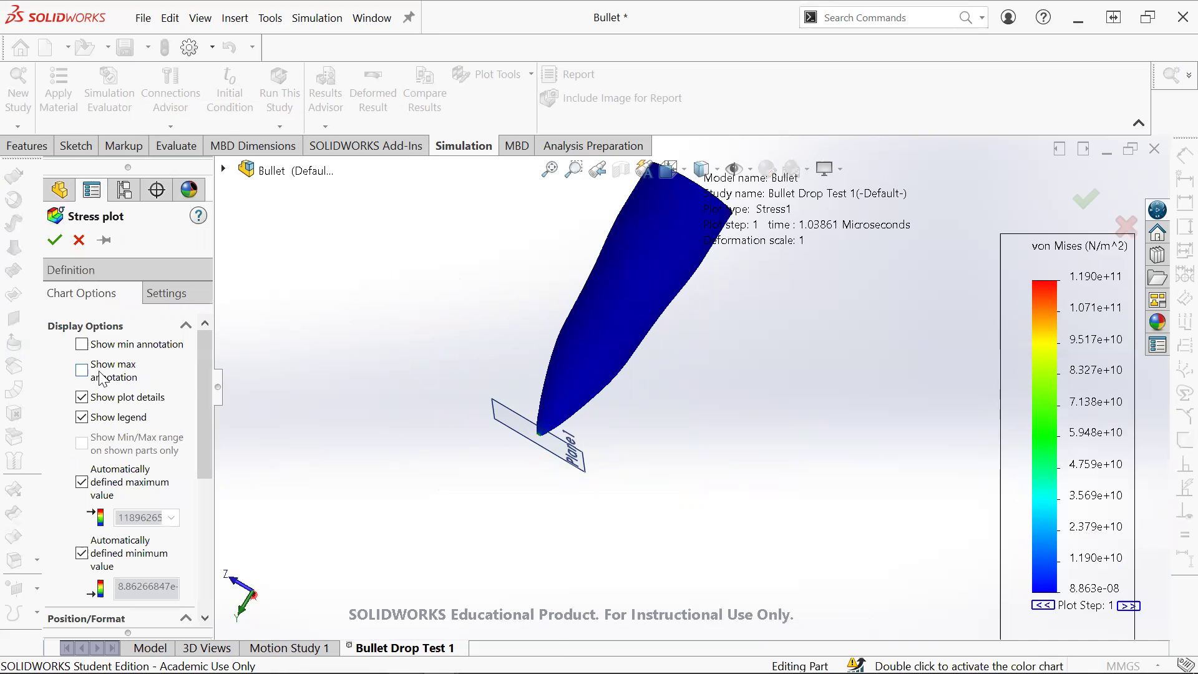
{"action": "left_click", "coordinate": [99, 371]}
{"action": "left_click", "coordinate": [54, 239]}
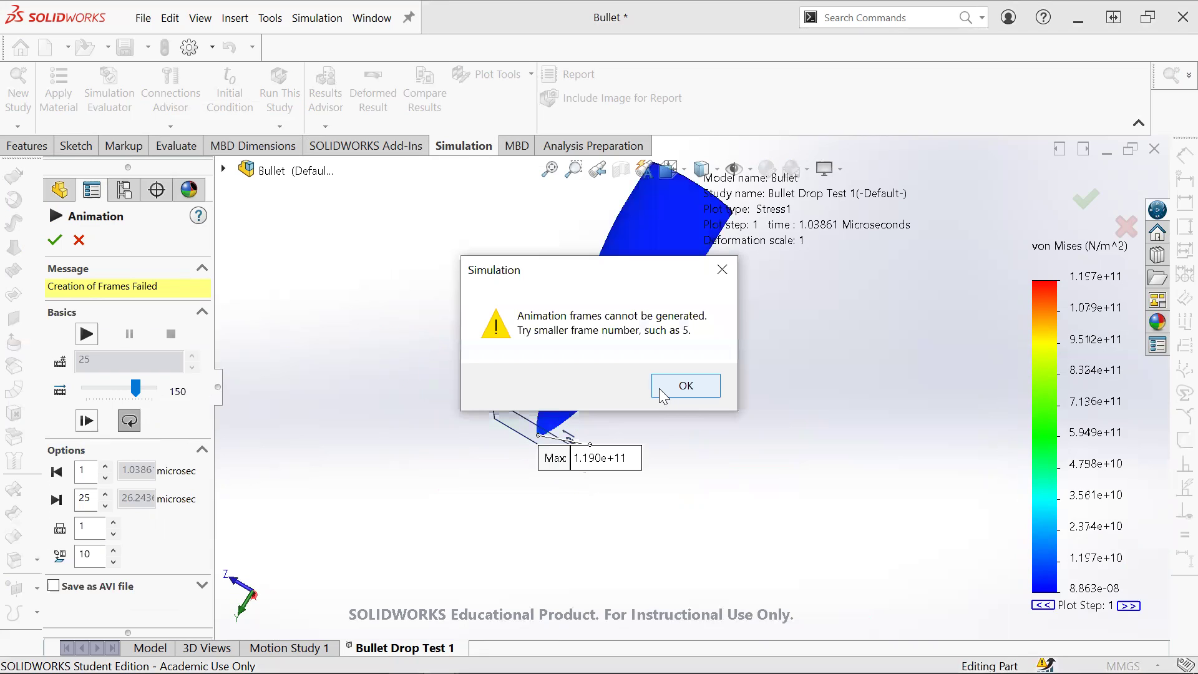
{"action": "left_click", "coordinate": [660, 388]}
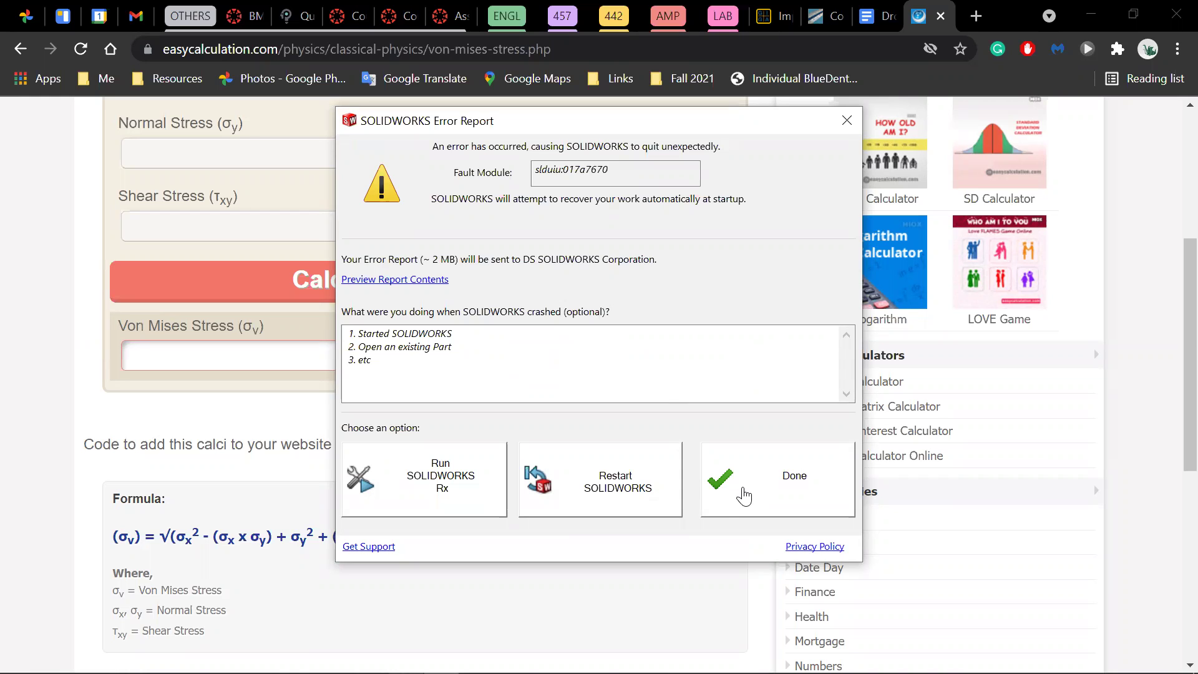
Step: Finish the SOLIDWORKS error report and switch to the Drop Test Sim Demp document in Google Docs
{"action": "left_click", "coordinate": [734, 104]}
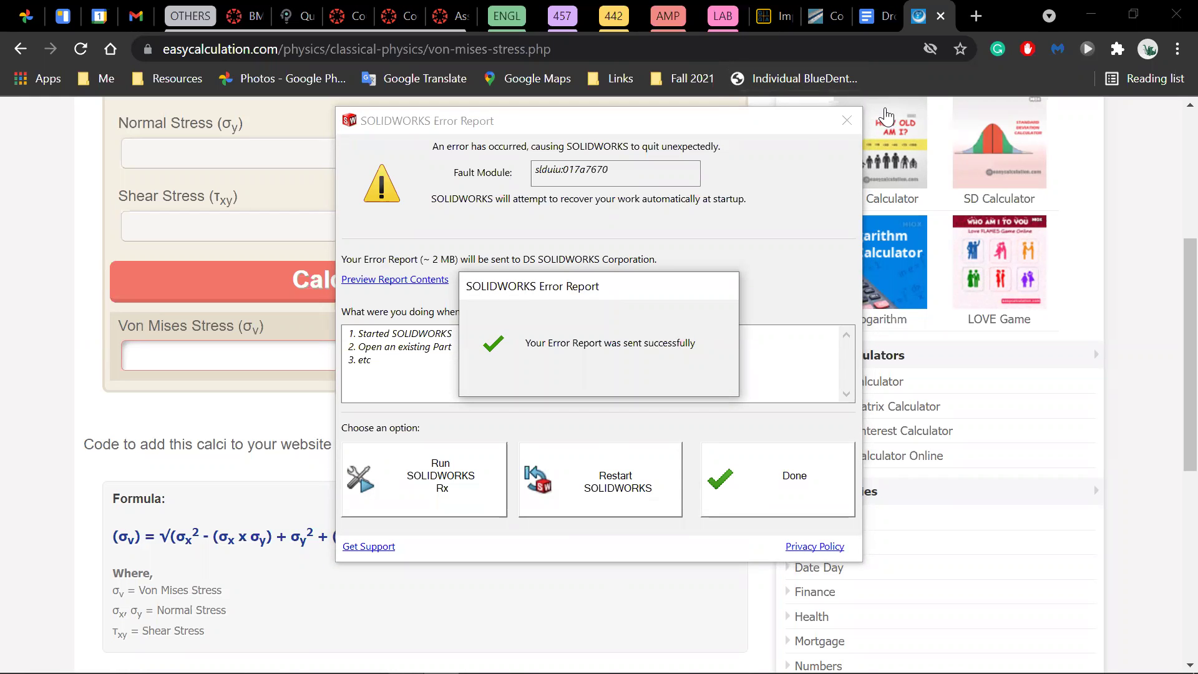
{"action": "scroll", "coordinate": [701, 214], "scroll_direction": "up", "scroll_amount": 5}
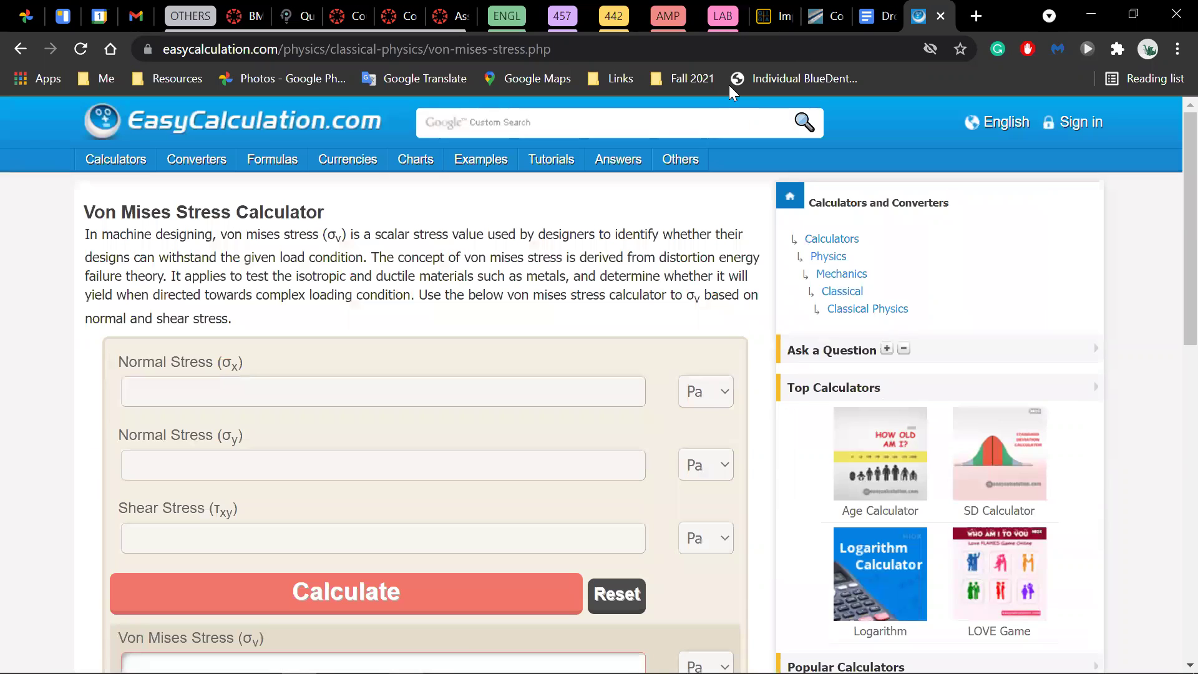
{"action": "key", "text": "ctrl+shift+Tab"}
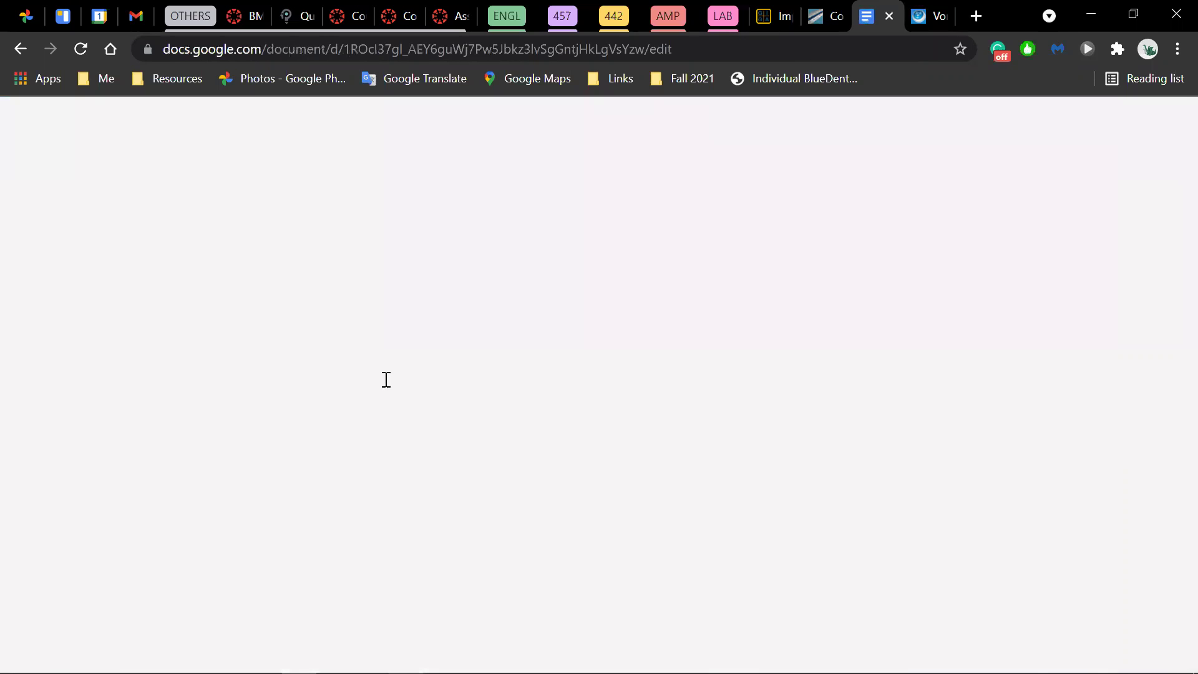
Step: Review the to-do list item by item, from the cube drop test through to section clippings
{"action": "left_click_drag", "start_coordinate": [431, 345], "coordinate": [769, 347]}
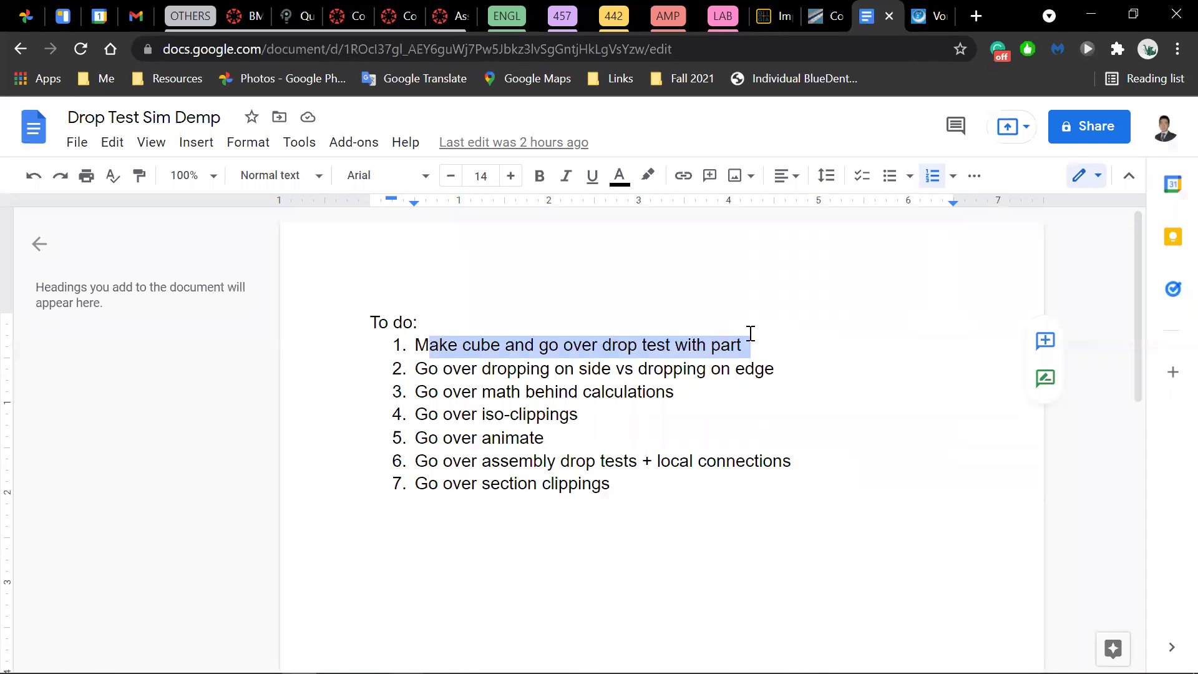
{"action": "left_click_drag", "start_coordinate": [430, 369], "coordinate": [777, 371]}
{"action": "left_click", "coordinate": [777, 371]}
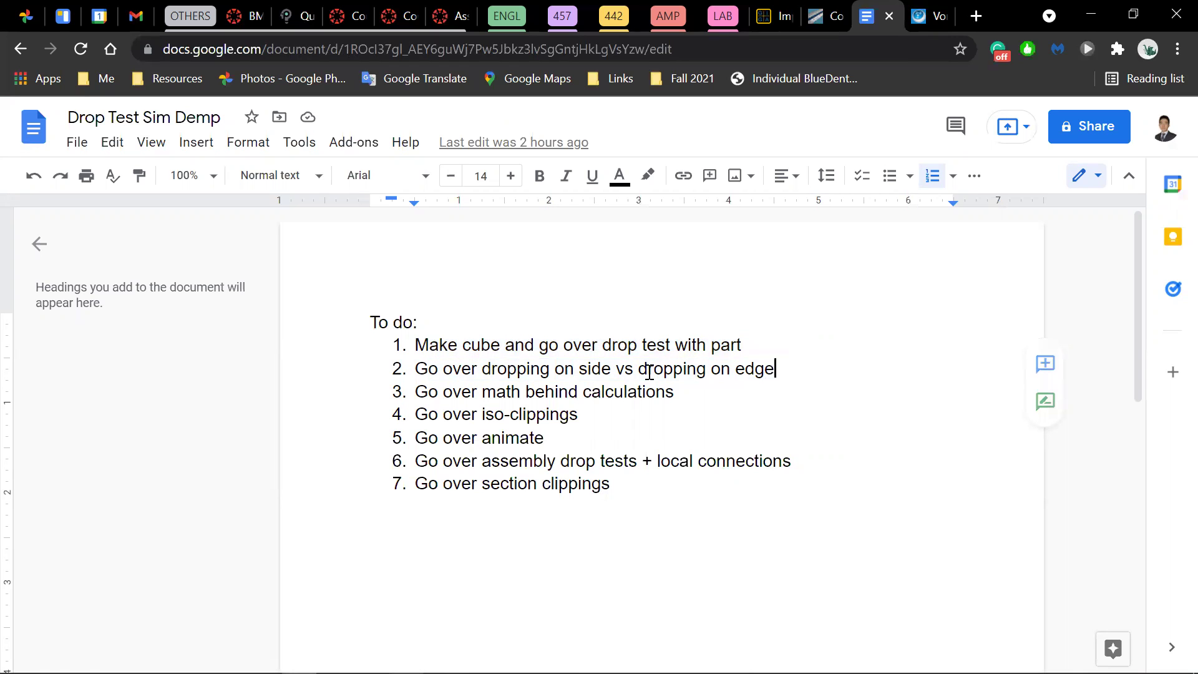
{"action": "left_click_drag", "start_coordinate": [473, 392], "coordinate": [678, 382]}
{"action": "left_click_drag", "start_coordinate": [461, 391], "coordinate": [679, 397]}
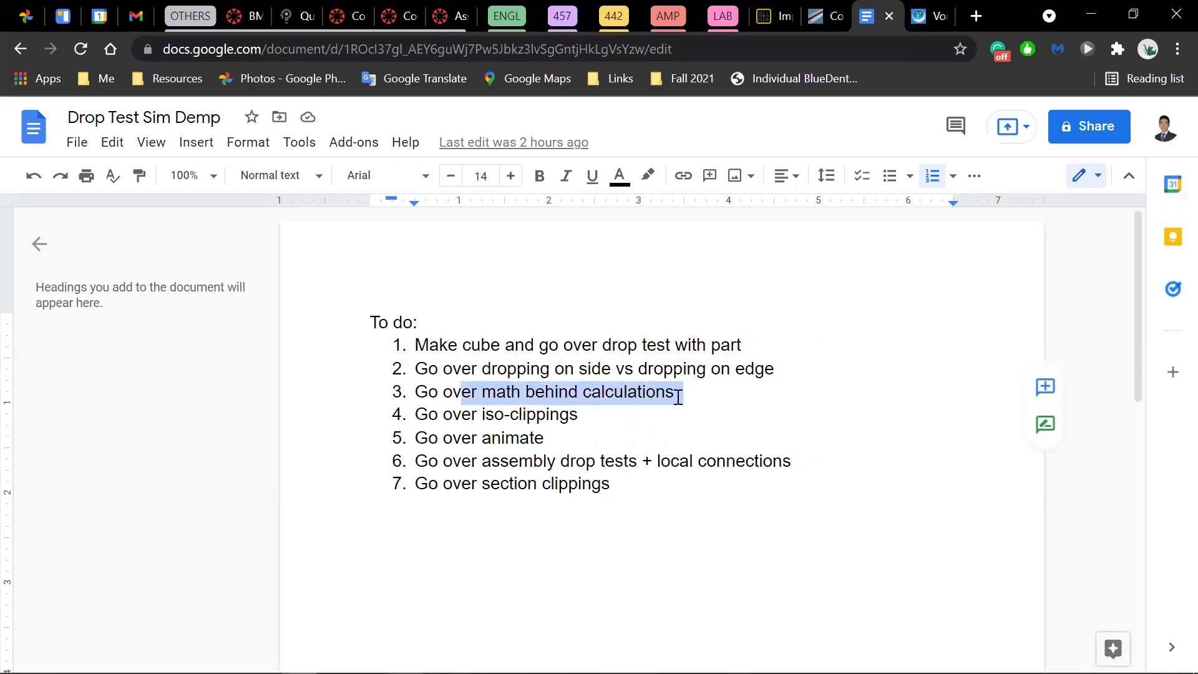
{"action": "left_click", "coordinate": [490, 415]}
{"action": "triple_click", "coordinate": [565, 419]}
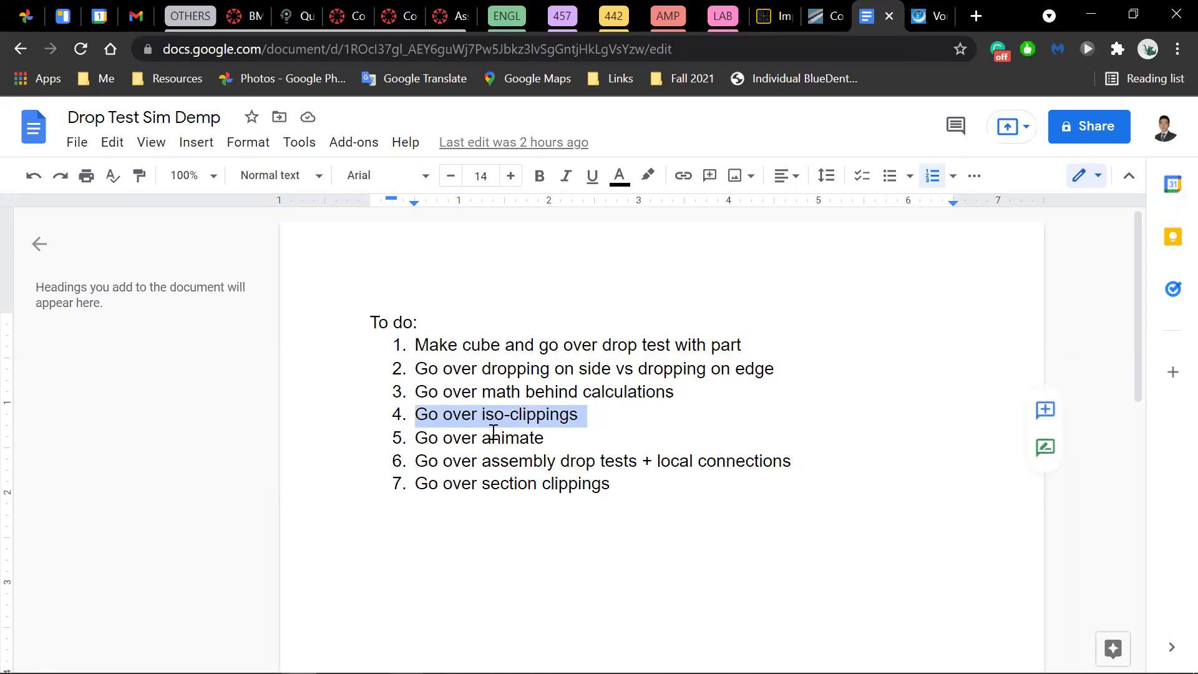
{"action": "left_click_drag", "start_coordinate": [444, 438], "coordinate": [541, 438]}
{"action": "left_click_drag", "start_coordinate": [483, 465], "coordinate": [795, 461]}
{"action": "left_click", "coordinate": [766, 461]}
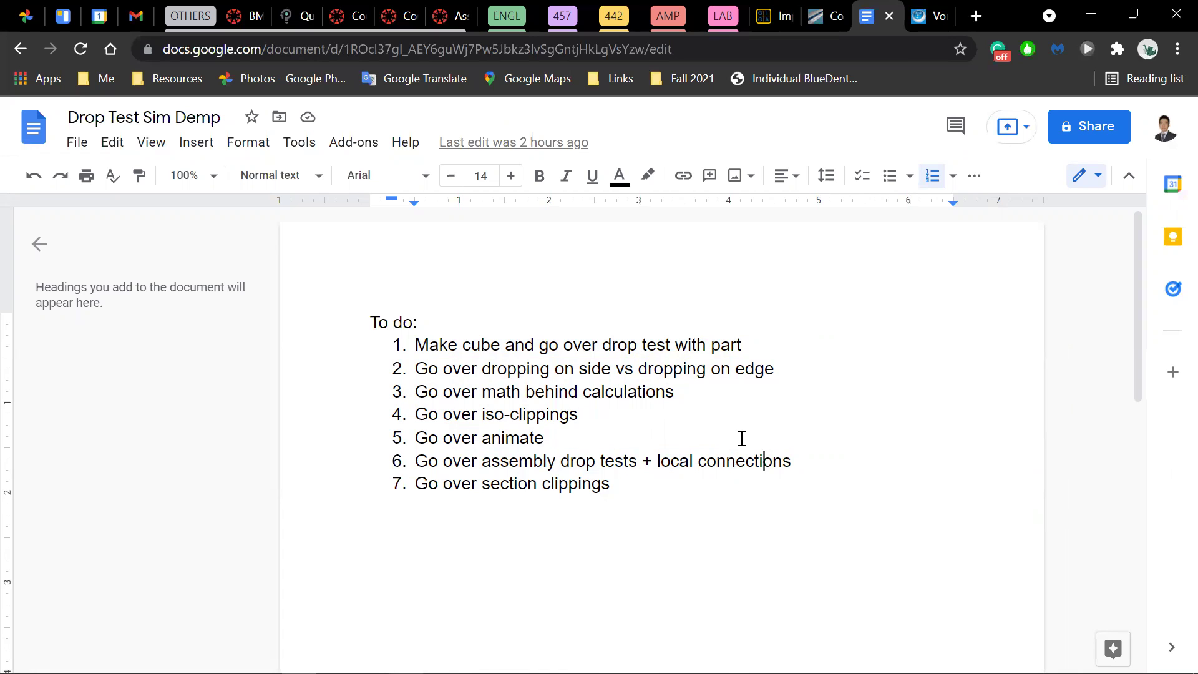
{"action": "left_click_drag", "start_coordinate": [471, 481], "coordinate": [678, 482]}
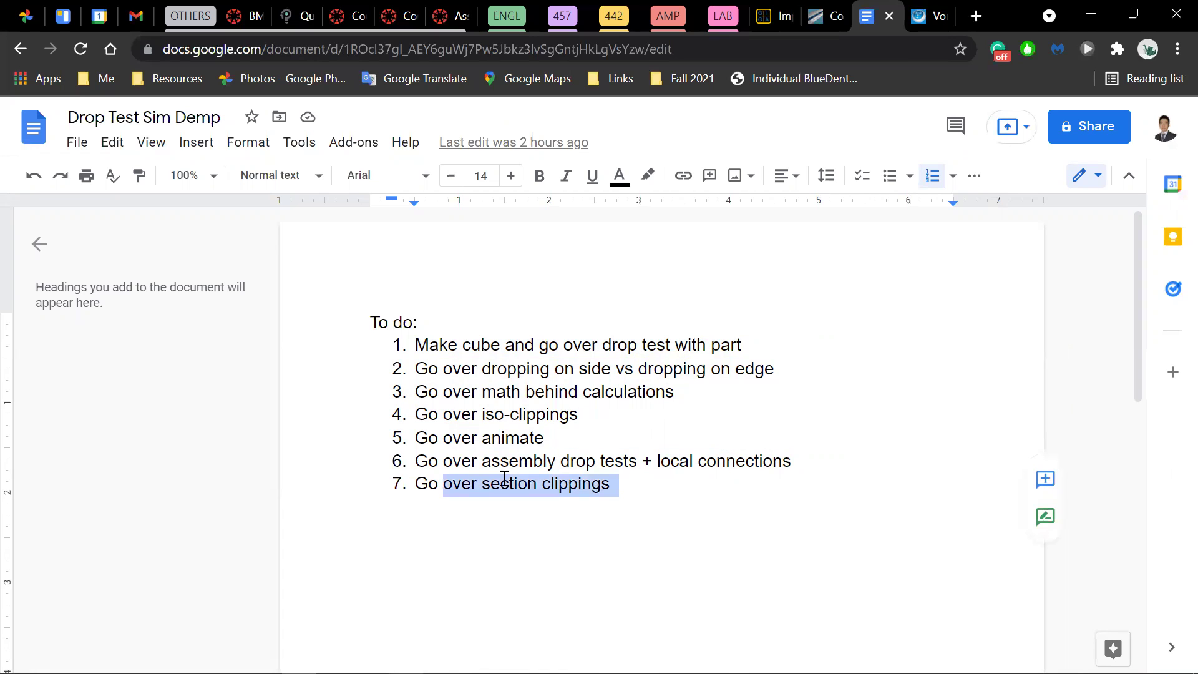
{"action": "scroll", "coordinate": [749, 369], "scroll_direction": "down", "scroll_amount": 3}
{"action": "scroll", "coordinate": [685, 409], "scroll_direction": "up", "scroll_amount": 3}
{"action": "left_click", "coordinate": [551, 415]}
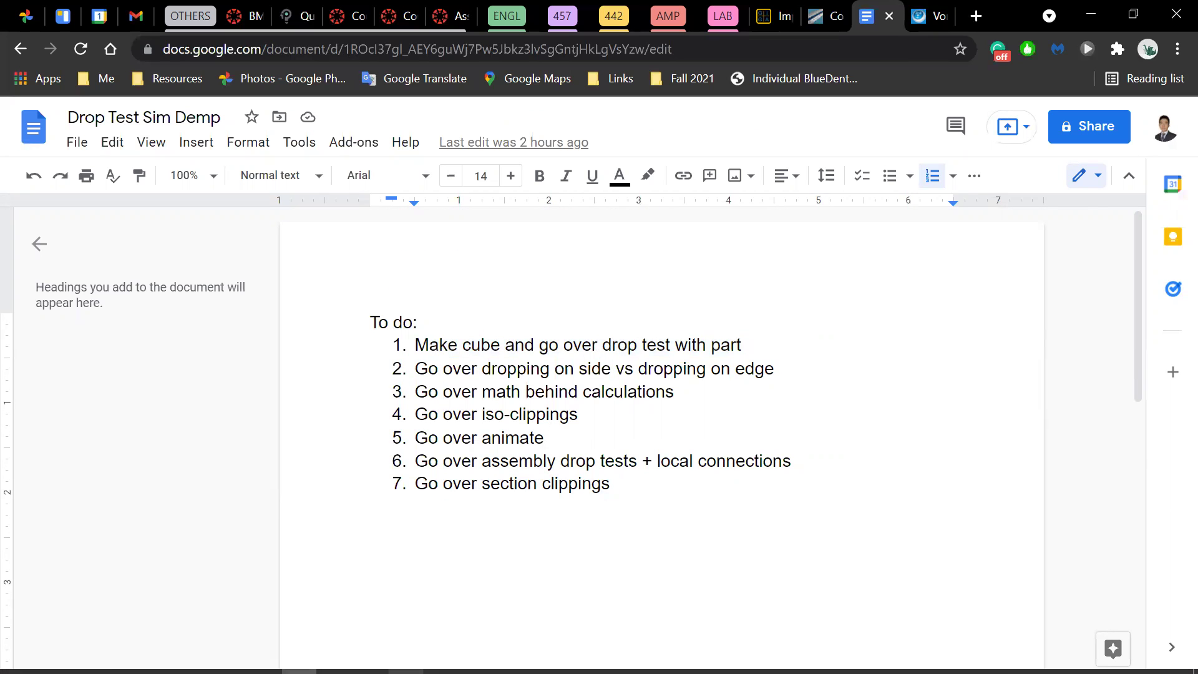